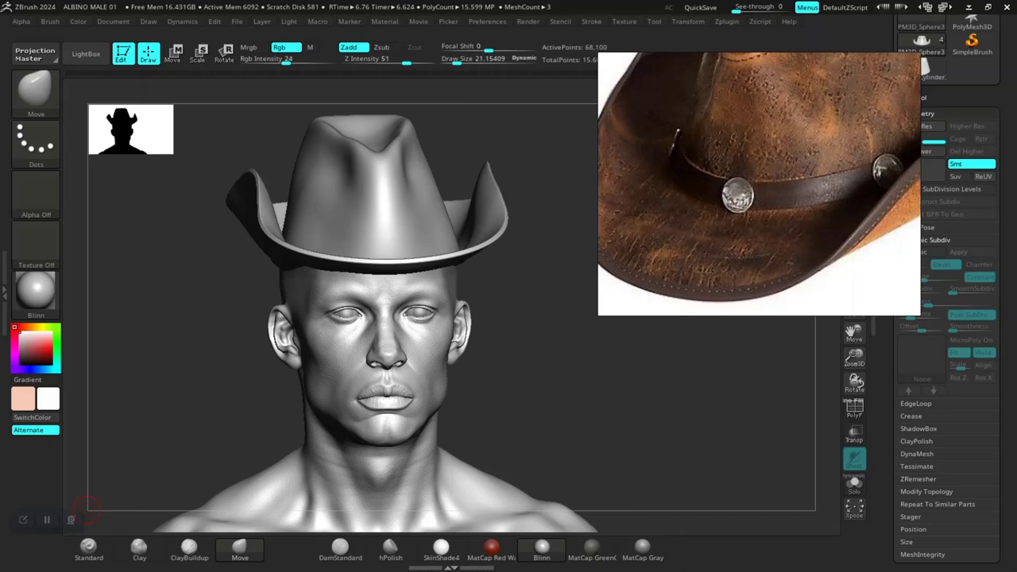
Step: Hide the head, eyes and all other subtools so only the cowboy hat stays visible
{"action": "left_click_drag", "start_coordinate": [86, 510], "coordinate": [67, 509]}
{"action": "left_click_drag", "start_coordinate": [561, 390], "coordinate": [652, 413], "text": "alt"}
{"action": "mouse_move", "coordinate": [687, 286]}
{"action": "left_mouse_down"}
{"action": "mouse_move", "coordinate": [445, 280]}
{"action": "mouse_move", "coordinate": [151, 319]}
{"action": "left_mouse_up"}
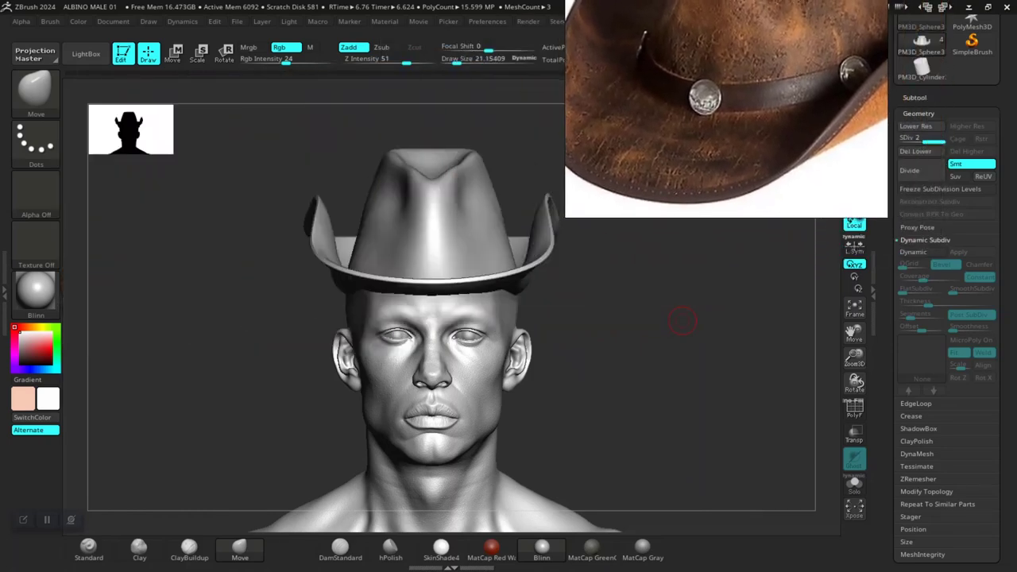
{"action": "left_click_drag", "start_coordinate": [627, 324], "coordinate": [628, 413], "text": "alt"}
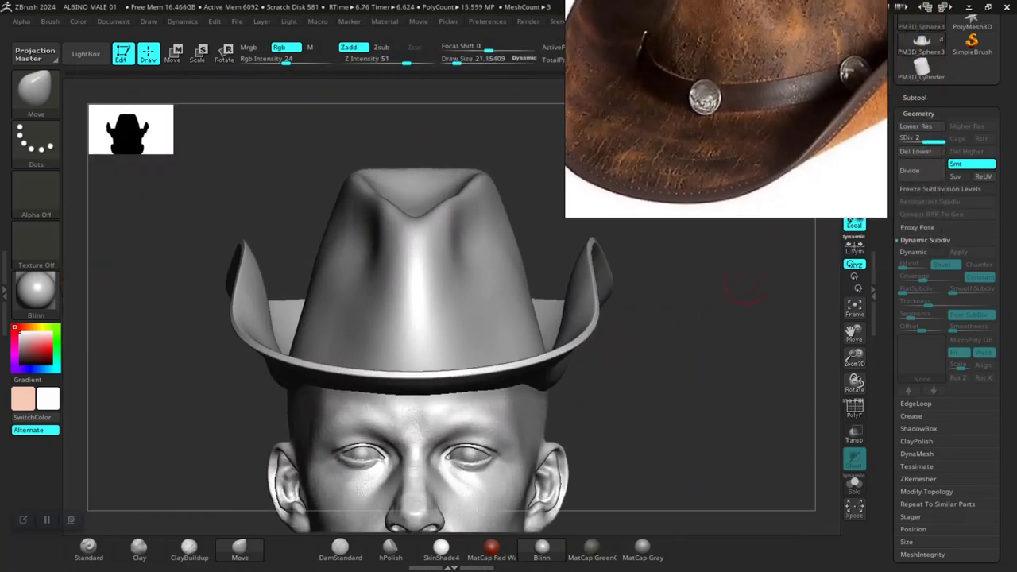
{"action": "left_click_drag", "start_coordinate": [762, 191], "coordinate": [708, 143]}
{"action": "left_click", "coordinate": [914, 98]}
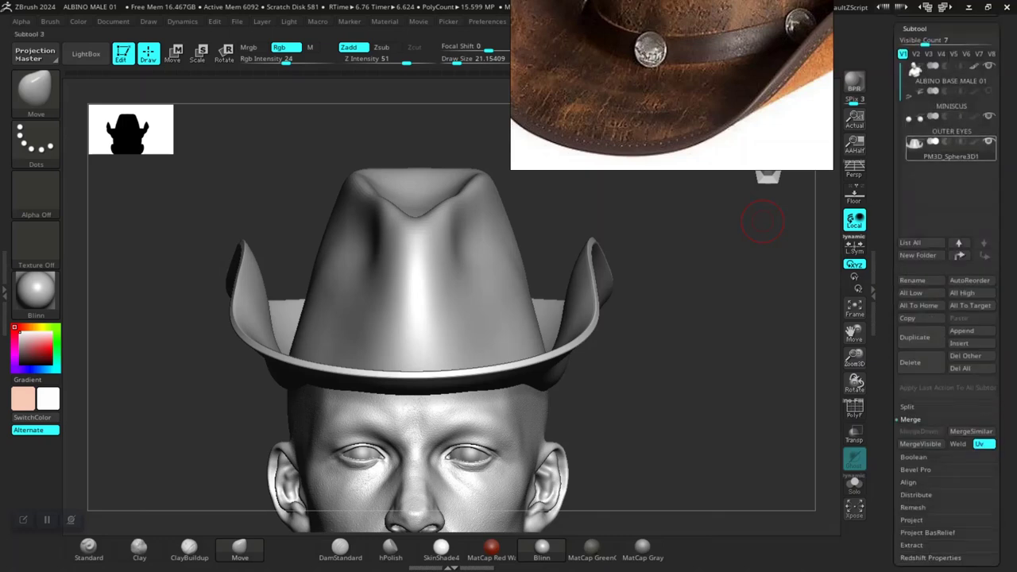
{"action": "key", "text": "Up"}
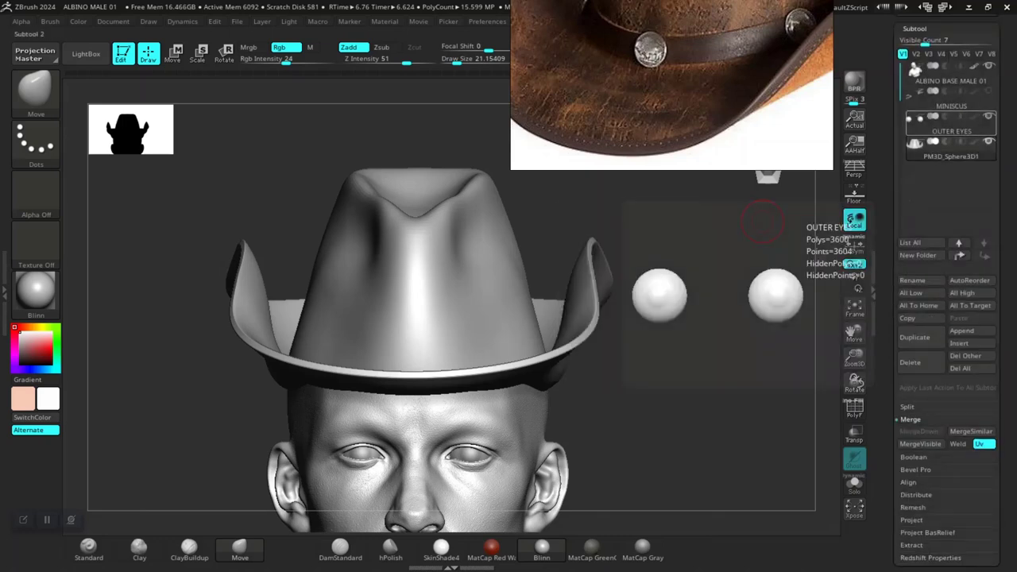
{"action": "left_click", "coordinate": [989, 67]}
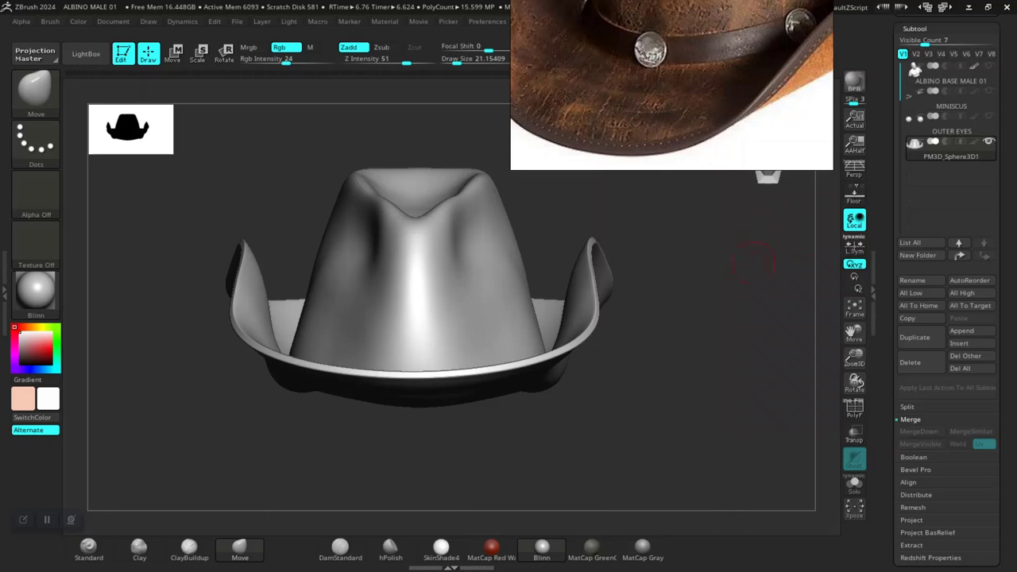
Step: Zoom the reference image out to the whole leather cowboy hat and place it clear of the sculpt
{"action": "left_click_drag", "start_coordinate": [625, 413], "coordinate": [763, 421], "text": "alt"}
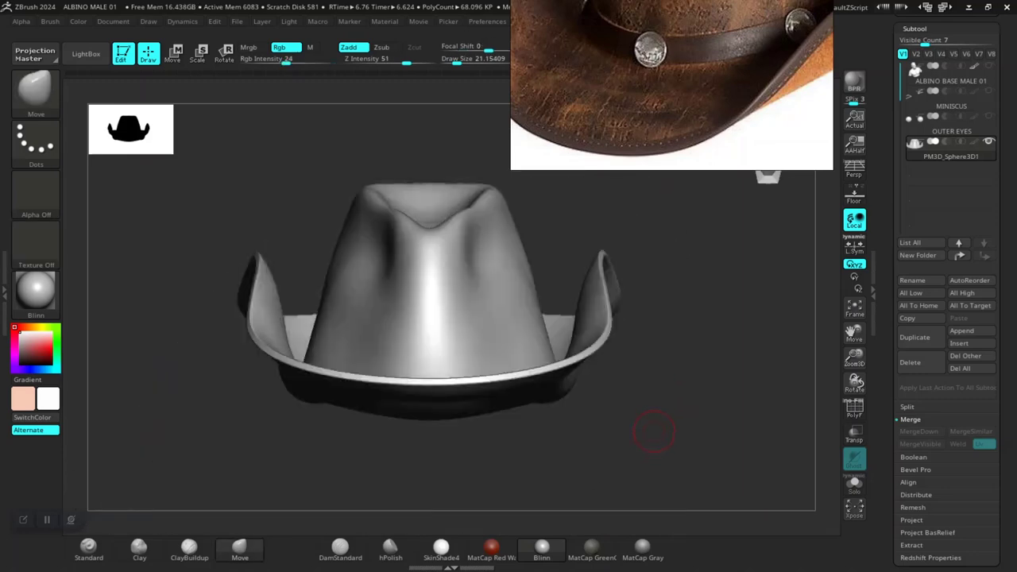
{"action": "left_click_drag", "start_coordinate": [653, 431], "coordinate": [695, 432]}
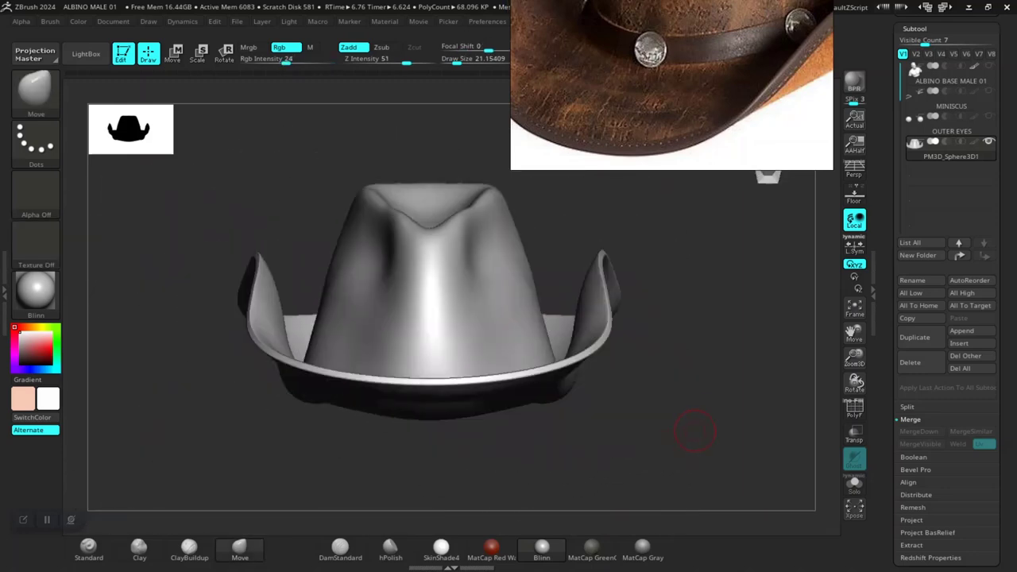
{"action": "left_click_drag", "start_coordinate": [729, 384], "coordinate": [719, 342], "text": "alt"}
{"action": "left_click_drag", "start_coordinate": [669, 127], "coordinate": [157, 221]}
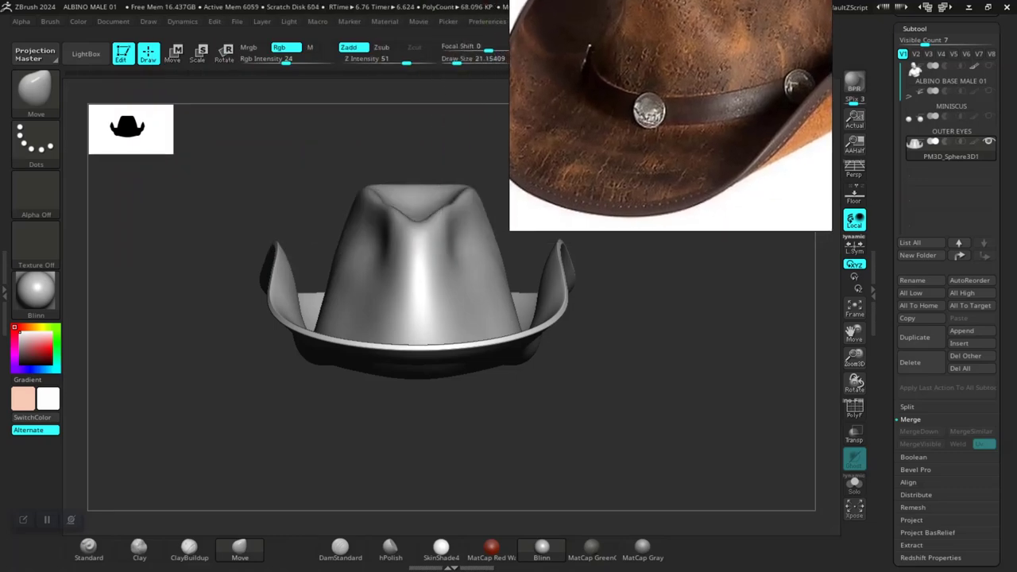
{"action": "left_click_drag", "start_coordinate": [715, 275], "coordinate": [655, 387]}
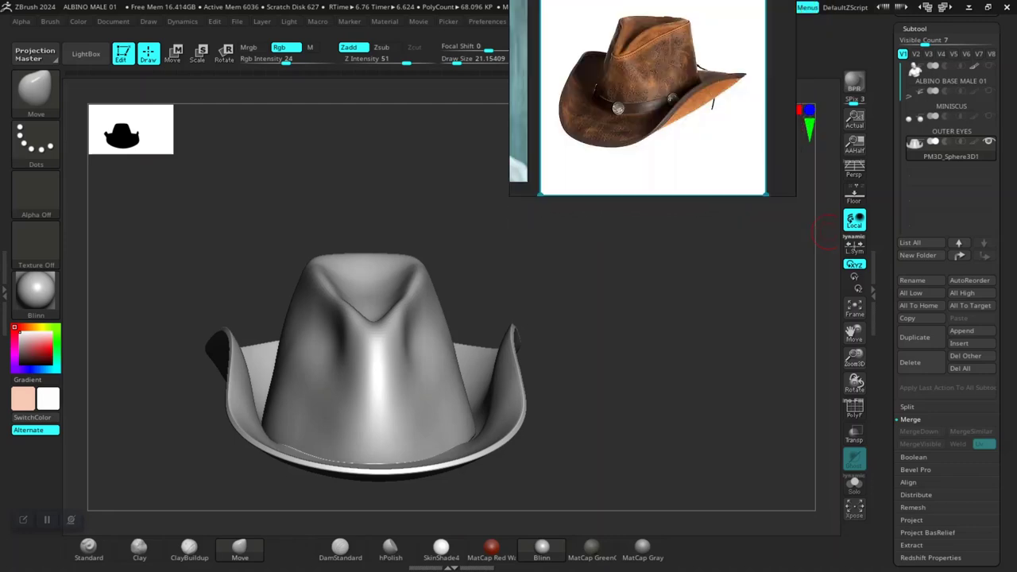
{"action": "mouse_move", "coordinate": [676, 127]}
{"action": "right_mouse_down"}
{"action": "mouse_move", "coordinate": [679, 165]}
{"action": "mouse_move", "coordinate": [691, 133]}
{"action": "right_mouse_up"}
{"action": "left_click_drag", "start_coordinate": [616, 394], "coordinate": [613, 360], "text": "shift"}
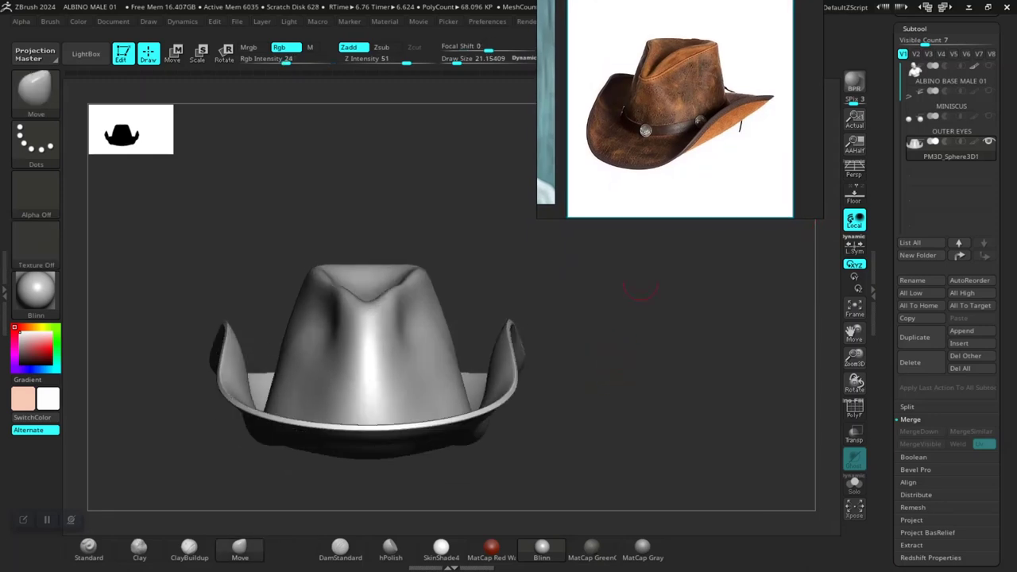
{"action": "right_click_drag", "start_coordinate": [650, 179], "coordinate": [390, 180]}
{"action": "left_click_drag", "start_coordinate": [604, 349], "coordinate": [584, 346]}
{"action": "left_click_drag", "start_coordinate": [607, 321], "coordinate": [667, 331], "text": "alt"}
{"action": "right_click_drag", "start_coordinate": [705, 327], "coordinate": [711, 357], "text": "ctrl"}
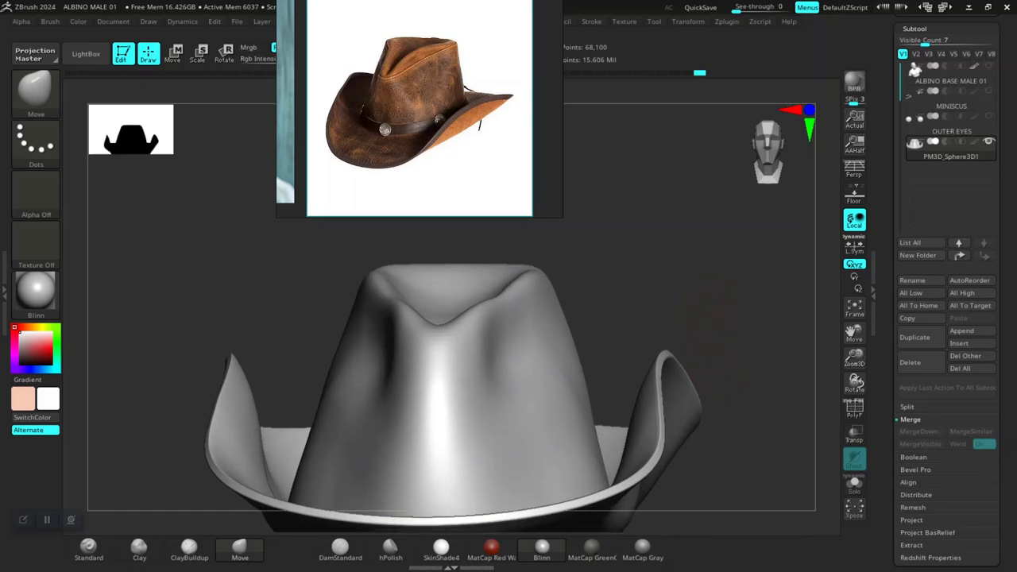
{"action": "left_click_drag", "start_coordinate": [712, 353], "coordinate": [713, 331], "text": "alt"}
{"action": "right_click_drag", "start_coordinate": [534, 147], "coordinate": [381, 150]}
Step: Duplicate the hat subtool and hide the original, leaving the copy active
{"action": "left_click_drag", "start_coordinate": [568, 174], "coordinate": [617, 162]}
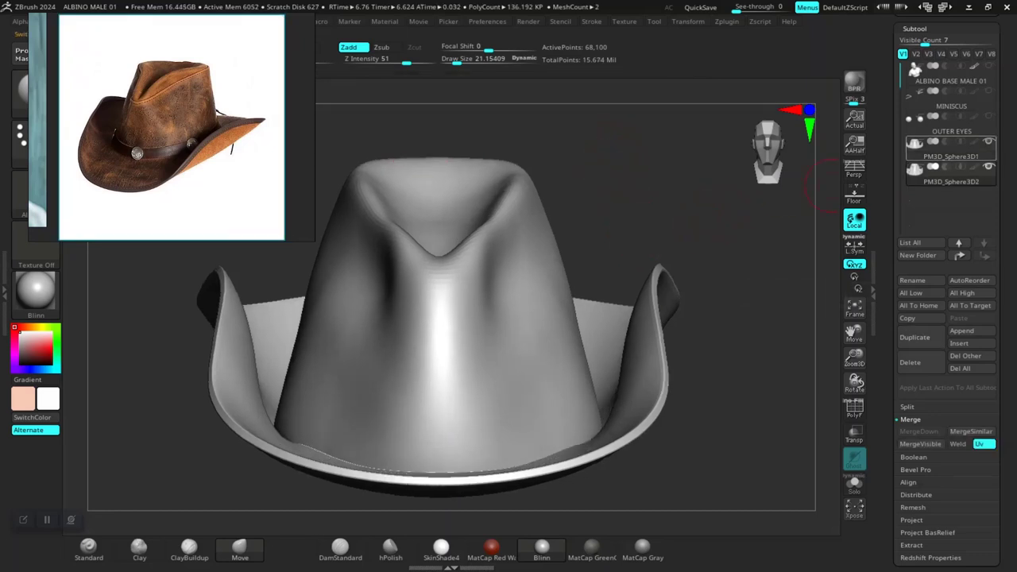
{"action": "left_click", "coordinate": [989, 141]}
{"action": "left_click_drag", "start_coordinate": [732, 292], "coordinate": [733, 289]}
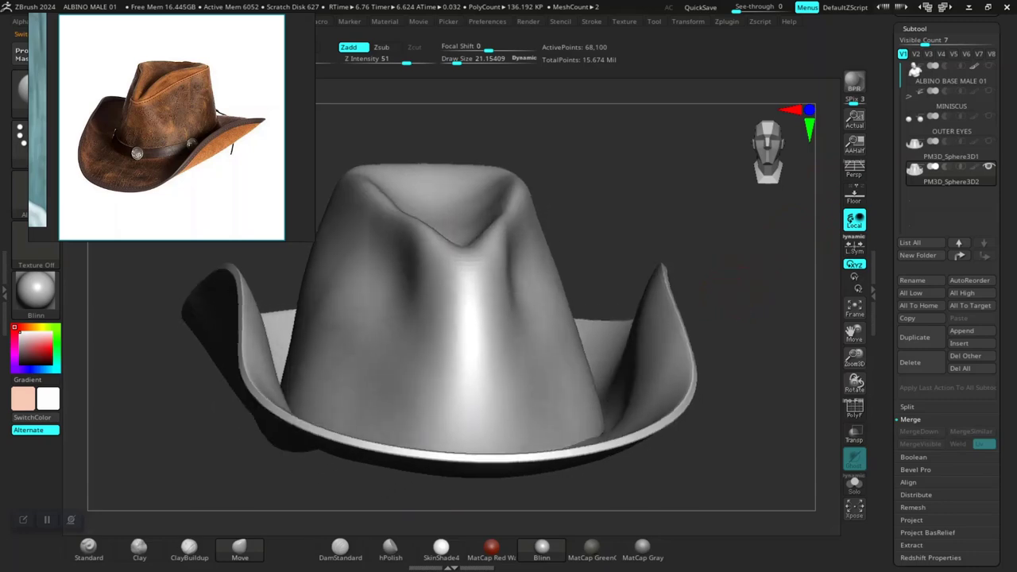
Step: Show the duplicate hat's polyframe with its polygroups and lower the mesh to subdivision level 1
{"action": "key", "text": "shift+f"}
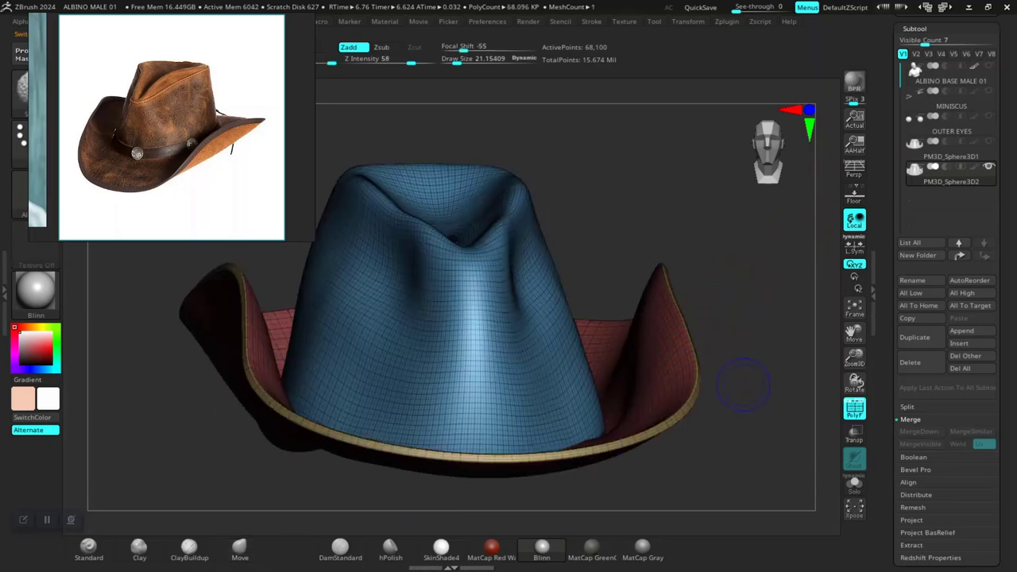
{"action": "key", "text": "shift+d"}
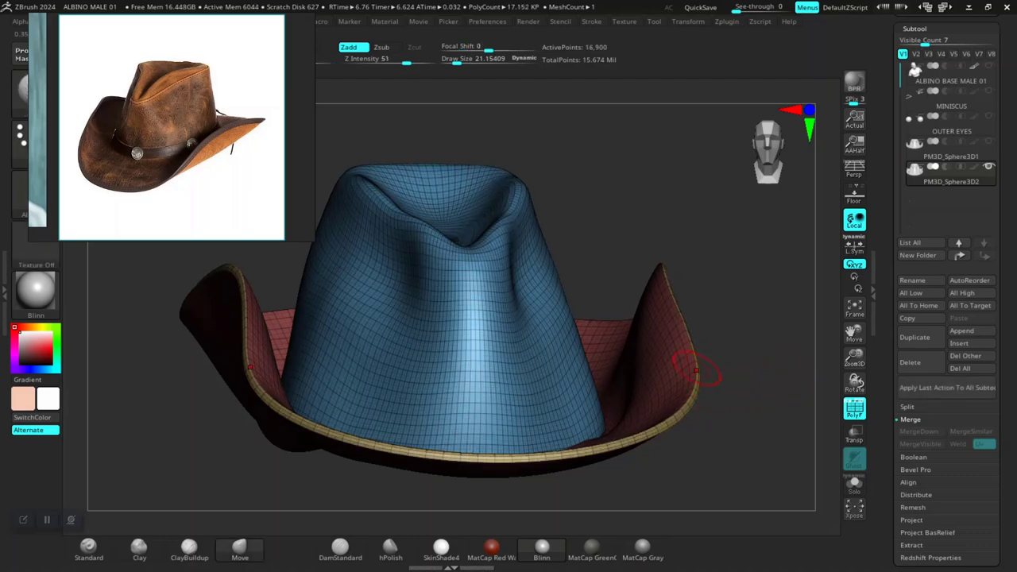
{"action": "left_click_drag", "start_coordinate": [715, 274], "coordinate": [782, 356]}
{"action": "key", "text": "shift+f"}
{"action": "key", "text": "shift+f"}
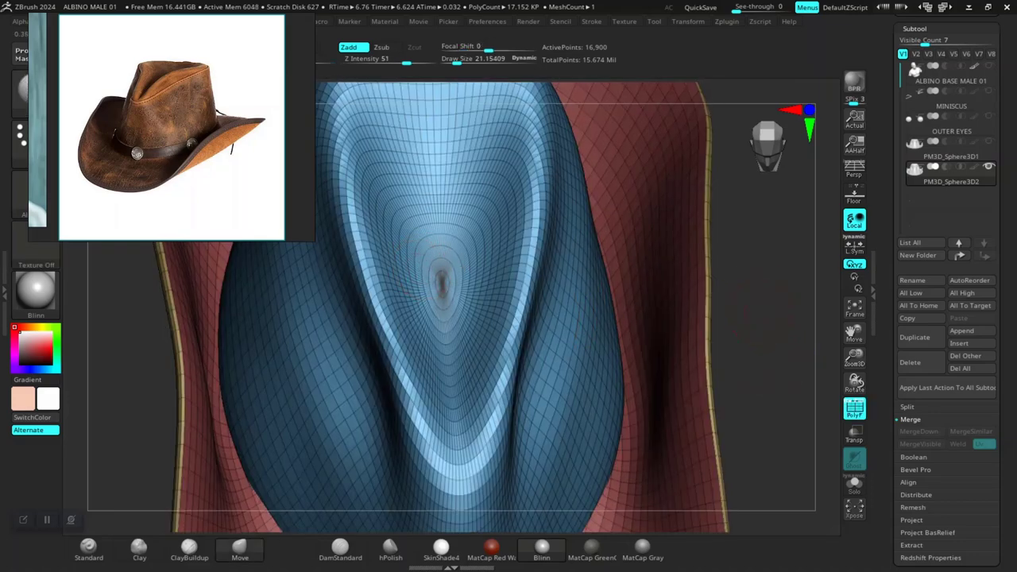
Step: Examine the hat's polygroup layout and mesh flow on the crown, the brim and the underside
{"action": "left_click_drag", "start_coordinate": [762, 313], "coordinate": [755, 290]}
{"action": "left_click_drag", "start_coordinate": [739, 381], "coordinate": [584, 306], "text": "alt"}
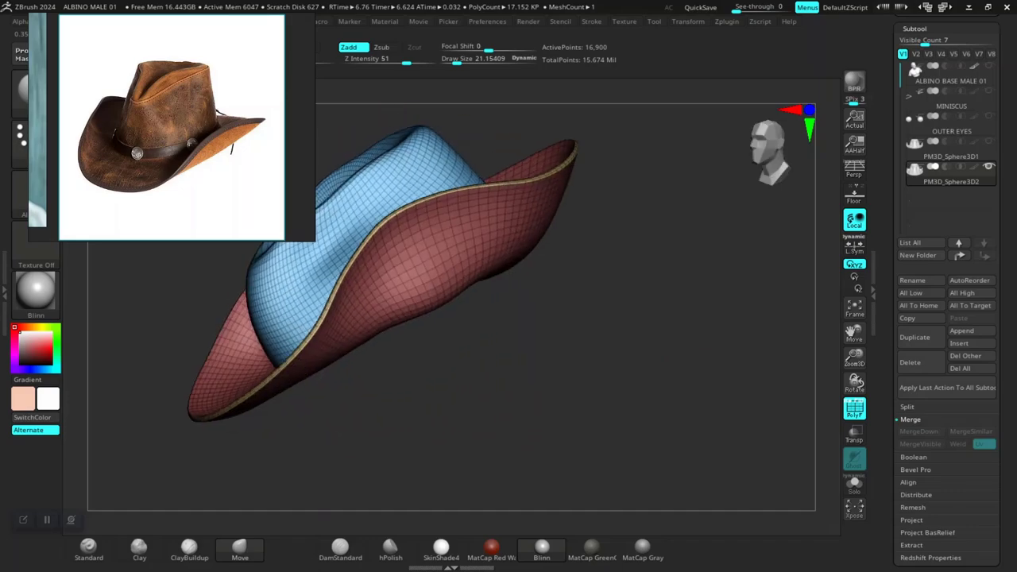
{"action": "left_click_drag", "start_coordinate": [651, 373], "coordinate": [648, 141], "text": "shift"}
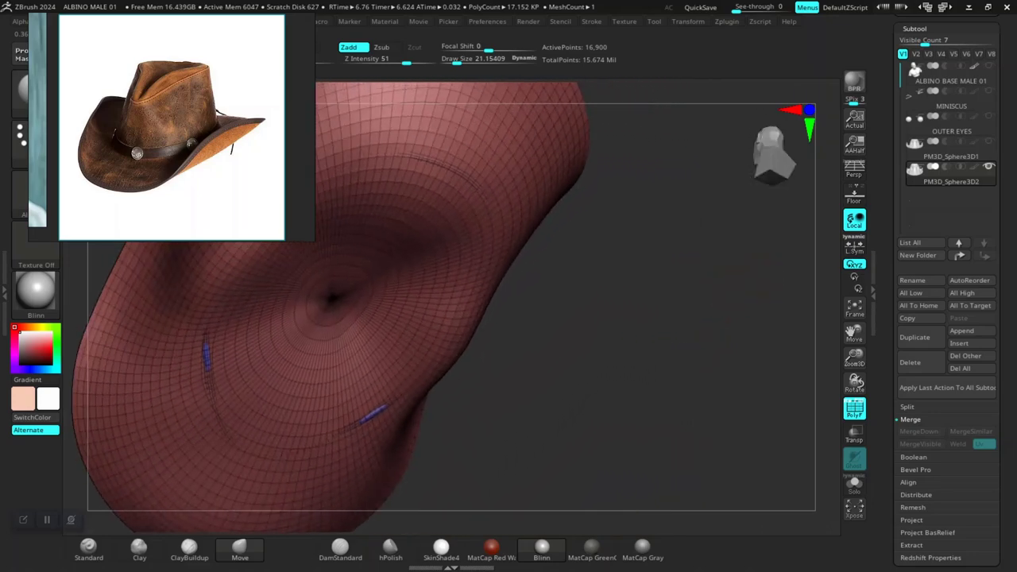
{"action": "left_click_drag", "start_coordinate": [786, 271], "coordinate": [795, 270]}
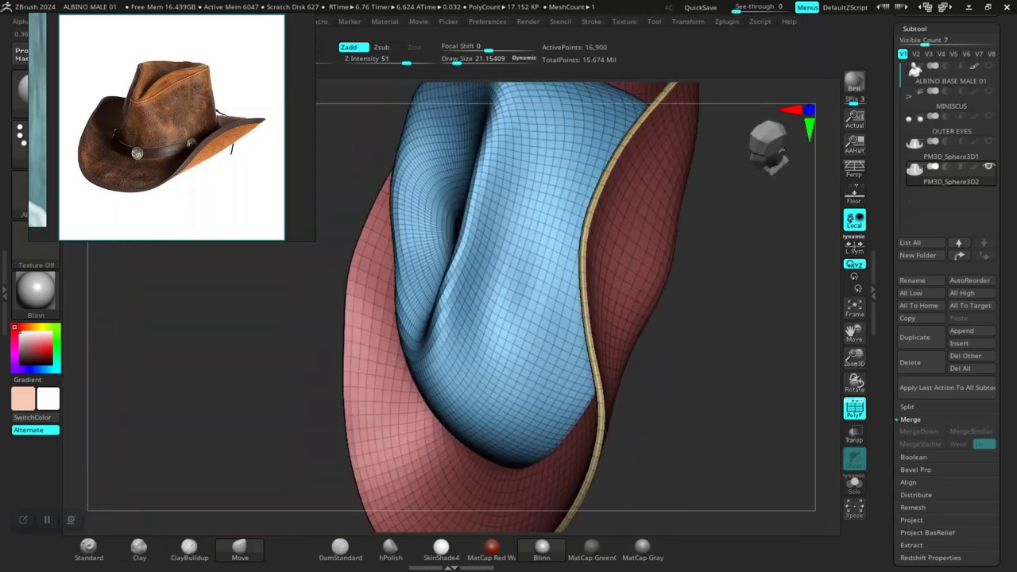
{"action": "left_click_drag", "start_coordinate": [743, 270], "coordinate": [688, 274]}
{"action": "left_click_drag", "start_coordinate": [742, 290], "coordinate": [749, 209], "text": "alt"}
{"action": "left_click_drag", "start_coordinate": [691, 333], "coordinate": [691, 397]}
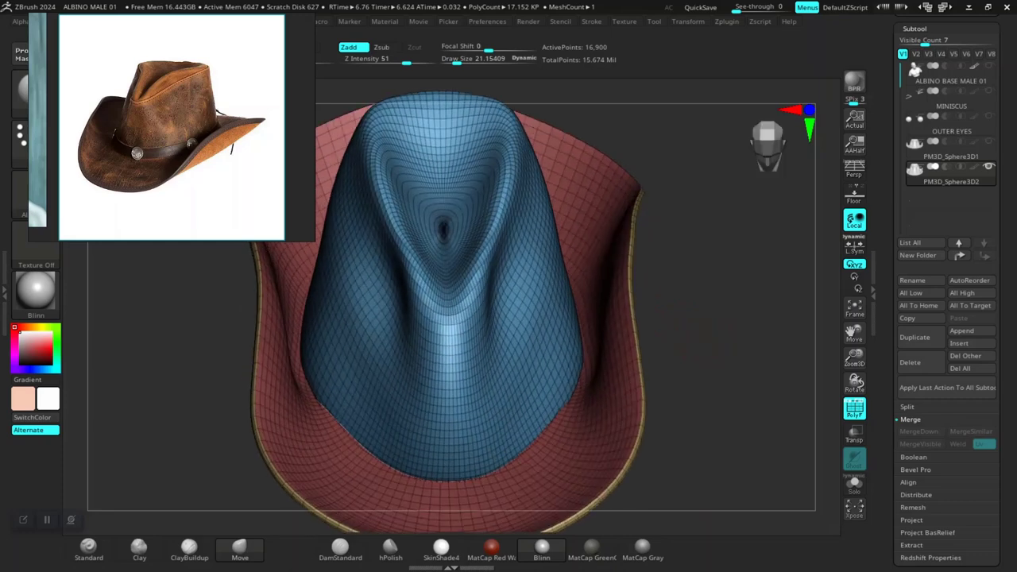
Step: Hide the brim's edge strip and the inner shell, keeping only the outer crown and upper brim surface
{"action": "left_click", "coordinate": [503, 340], "text": "ctrl+shift"}
{"action": "mouse_move", "coordinate": [683, 383]}
{"action": "left_mouse_down"}
{"action": "mouse_move", "coordinate": [675, 278]}
{"action": "mouse_move", "coordinate": [647, 290]}
{"action": "mouse_move", "coordinate": [671, 389]}
{"action": "mouse_move", "coordinate": [630, 477]}
{"action": "mouse_move", "coordinate": [618, 411]}
{"action": "left_mouse_up"}
{"action": "left_click", "coordinate": [541, 347], "text": "ctrl+shift"}
{"action": "mouse_move", "coordinate": [625, 449]}
{"action": "left_mouse_down"}
{"action": "mouse_move", "coordinate": [619, 461]}
{"action": "mouse_move", "coordinate": [670, 352]}
{"action": "left_mouse_up"}
{"action": "left_click", "coordinate": [563, 359], "text": "ctrl+shift"}
{"action": "left_click_drag", "start_coordinate": [719, 385], "coordinate": [741, 436]}
{"action": "mouse_move", "coordinate": [710, 384]}
{"action": "left_mouse_down"}
{"action": "mouse_move", "coordinate": [767, 357]}
{"action": "mouse_move", "coordinate": [748, 291]}
{"action": "mouse_move", "coordinate": [631, 292]}
{"action": "mouse_move", "coordinate": [708, 268]}
{"action": "mouse_move", "coordinate": [730, 295]}
{"action": "mouse_move", "coordinate": [746, 284]}
{"action": "mouse_move", "coordinate": [744, 305]}
{"action": "mouse_move", "coordinate": [763, 323]}
{"action": "mouse_move", "coordinate": [754, 349]}
{"action": "mouse_move", "coordinate": [691, 437]}
{"action": "left_mouse_up"}
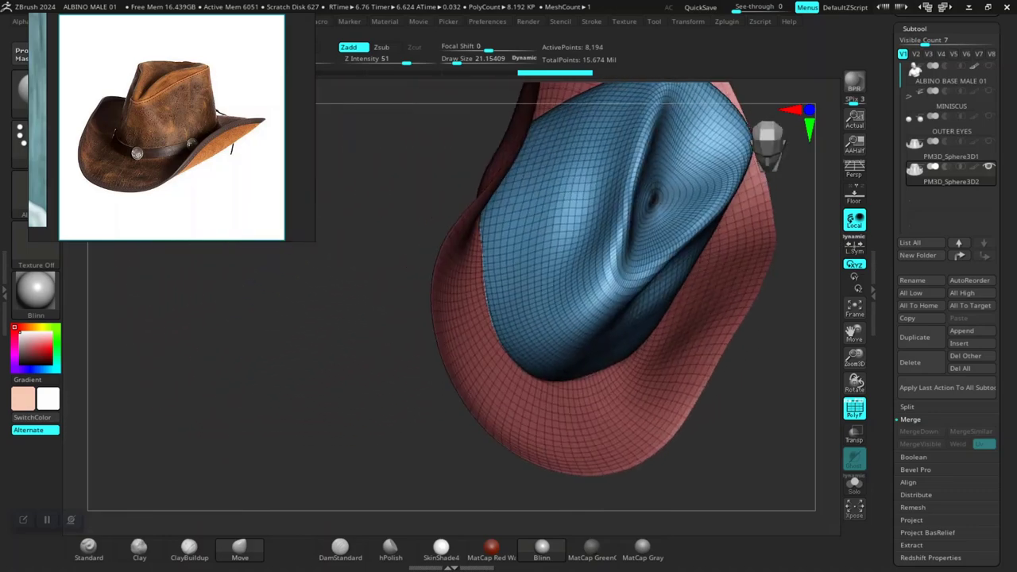
Step: Delete the duplicate hat's hidden geometry with Del Hidden
{"action": "left_click_drag", "start_coordinate": [783, 304], "coordinate": [744, 342]}
{"action": "left_click_drag", "start_coordinate": [775, 275], "coordinate": [567, 234]}
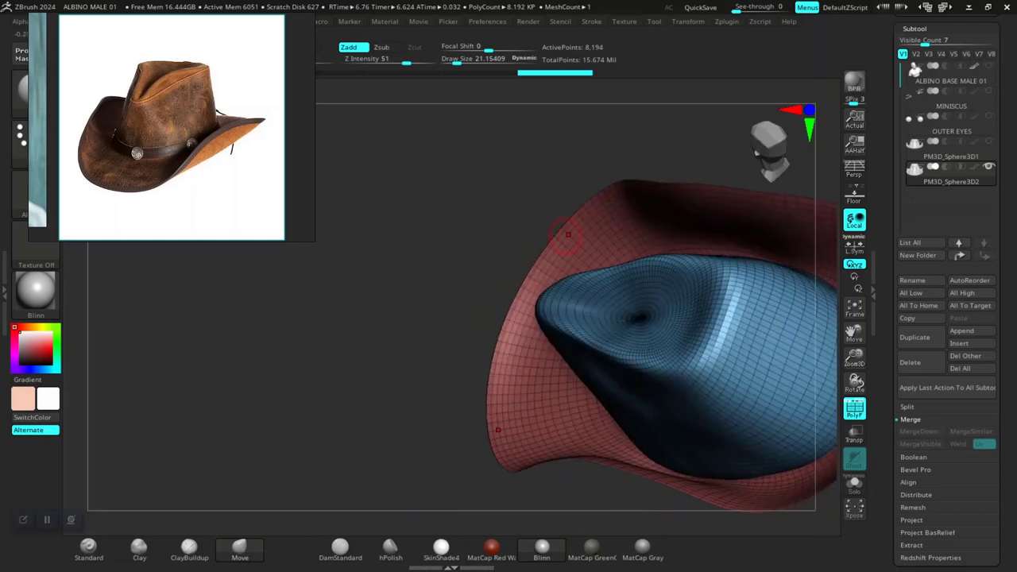
{"action": "left_click_drag", "start_coordinate": [305, 386], "coordinate": [724, 321]}
{"action": "left_click_drag", "start_coordinate": [1005, 453], "coordinate": [1004, 238]}
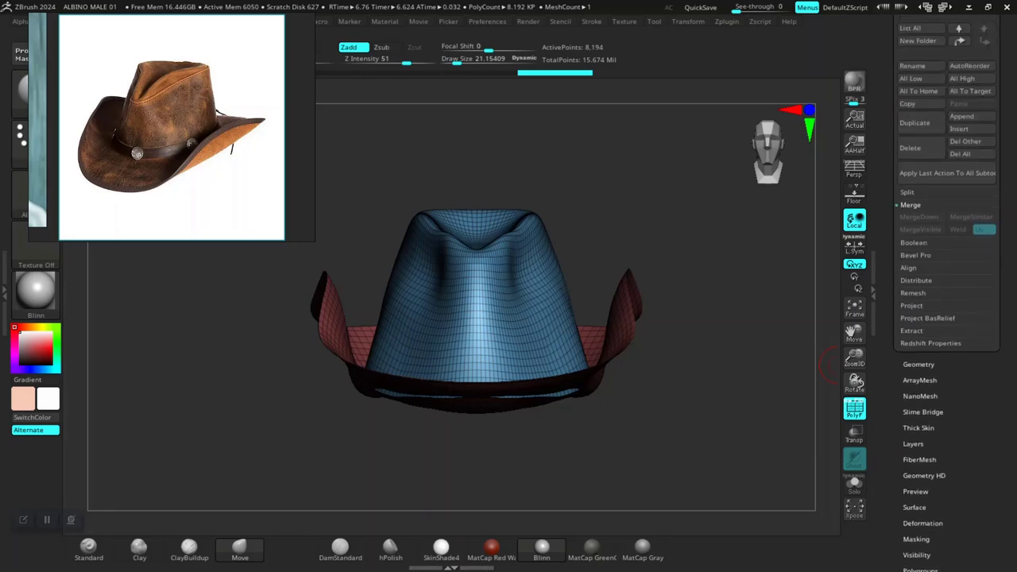
{"action": "left_click", "coordinate": [919, 364]}
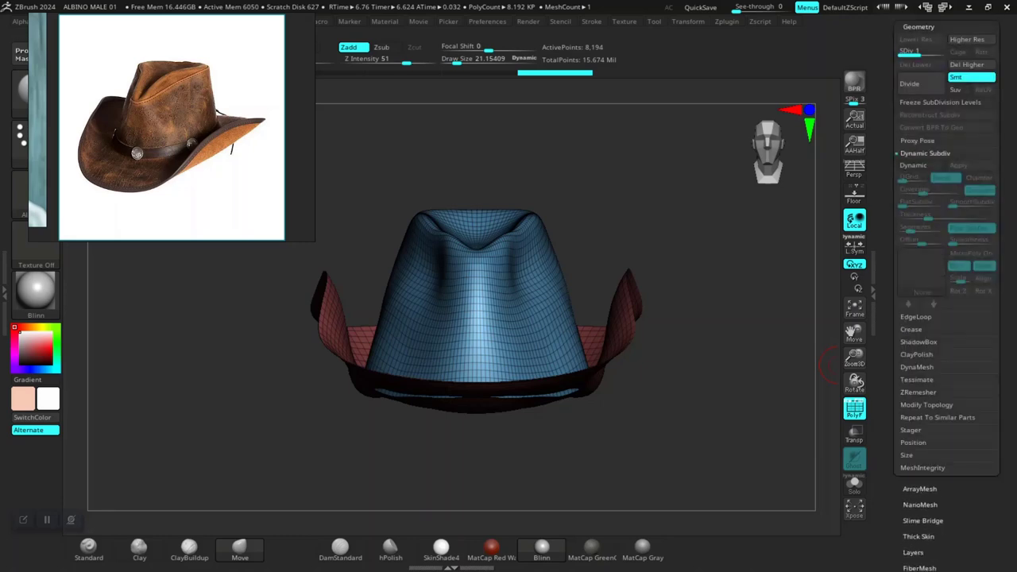
{"action": "left_click", "coordinate": [926, 405]}
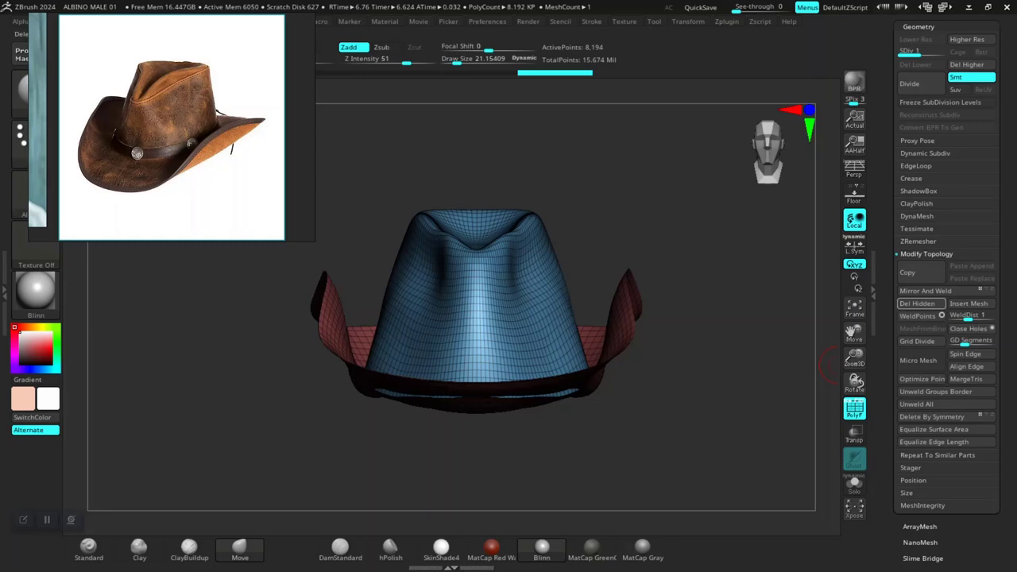
{"action": "left_click_drag", "start_coordinate": [731, 333], "coordinate": [739, 399]}
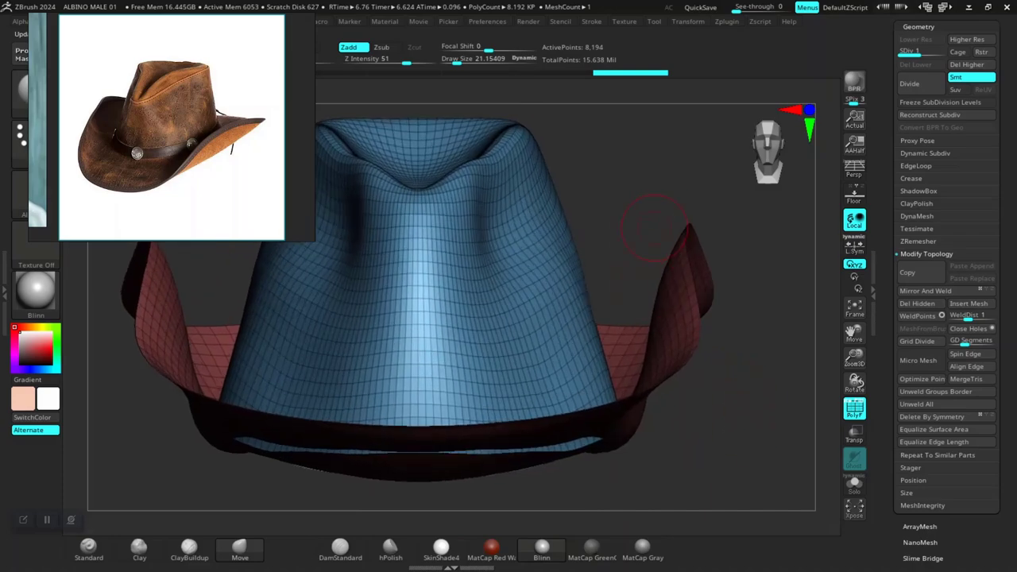
Step: Examine the single-layer hat from above, the side and underneath, focusing on the seam between crown and brim
{"action": "left_click_drag", "start_coordinate": [653, 228], "coordinate": [612, 156]}
{"action": "left_click_drag", "start_coordinate": [639, 221], "coordinate": [649, 334]}
{"action": "left_click_drag", "start_coordinate": [739, 468], "coordinate": [560, 469]}
{"action": "left_click_drag", "start_coordinate": [651, 302], "coordinate": [657, 491]}
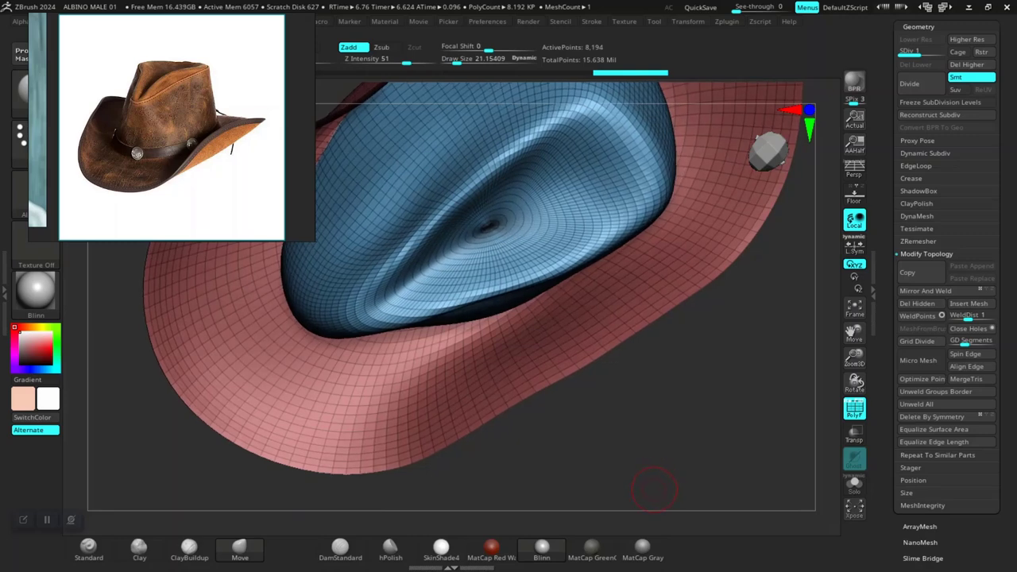
{"action": "left_click_drag", "start_coordinate": [649, 486], "coordinate": [548, 397]}
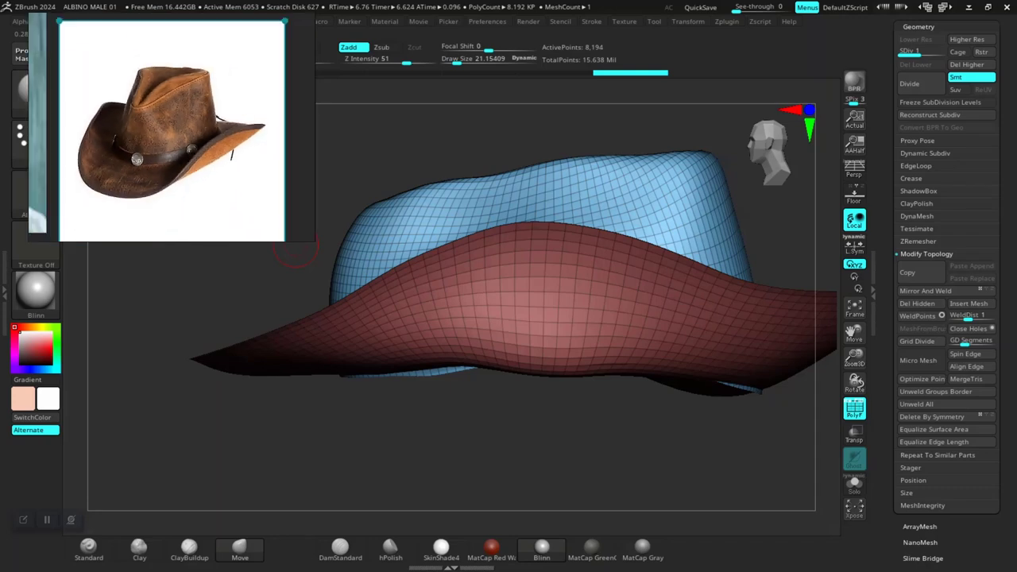
{"action": "left_click_drag", "start_coordinate": [366, 451], "coordinate": [557, 508]}
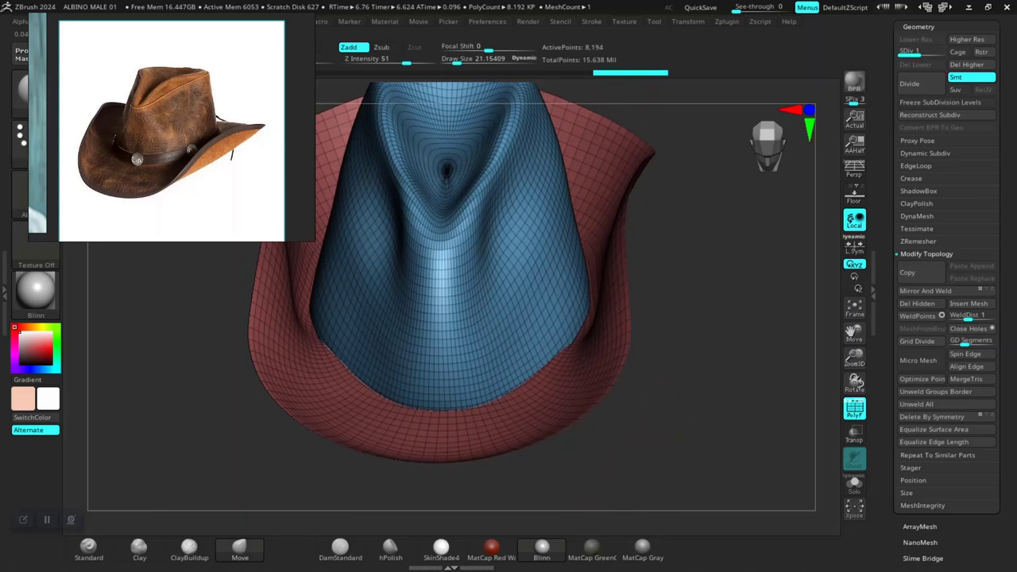
{"action": "left_click_drag", "start_coordinate": [683, 350], "coordinate": [702, 389]}
{"action": "left_click_drag", "start_coordinate": [699, 310], "coordinate": [697, 282], "text": "alt"}
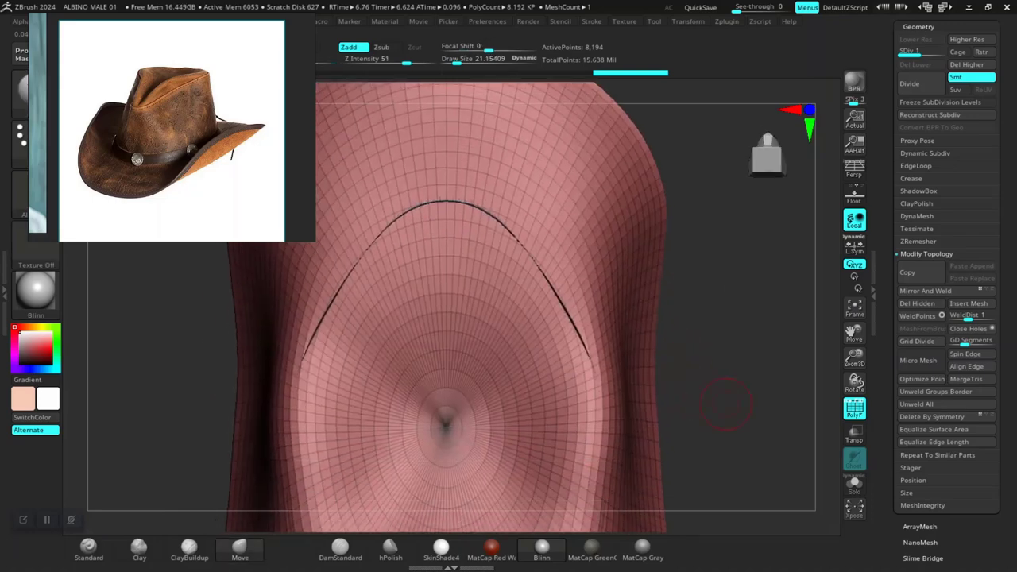
{"action": "left_click_drag", "start_coordinate": [726, 403], "coordinate": [711, 328], "text": "alt"}
{"action": "left_click_drag", "start_coordinate": [707, 318], "coordinate": [684, 409]}
{"action": "left_click_drag", "start_coordinate": [684, 294], "coordinate": [685, 453], "text": "alt"}
{"action": "left_click_drag", "start_coordinate": [671, 337], "coordinate": [731, 452]}
Step: Mask the hat's brim while leaving the crown polygroup unmasked, and turn off the polyframe
{"action": "left_click", "coordinate": [540, 279], "text": "ctrl+shift"}
{"action": "left_click", "coordinate": [688, 383], "text": "ctrl"}
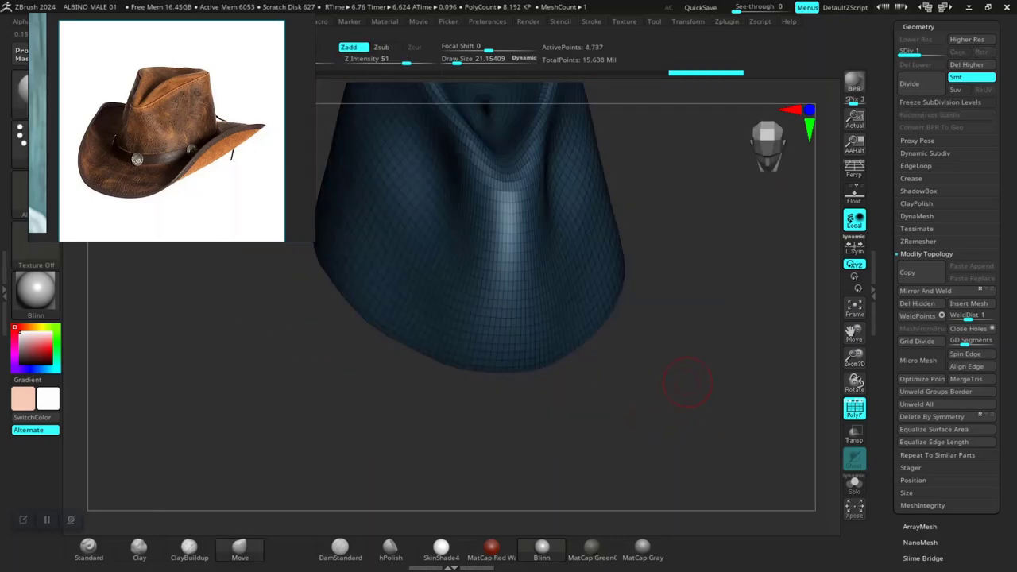
{"action": "left_click", "coordinate": [704, 375], "text": "ctrl+shift"}
{"action": "left_click", "coordinate": [715, 386], "text": "ctrl"}
{"action": "key", "text": "shift+f"}
Step: Reshape the crown's lower edge along the side of the brim seam with the Move brush at a draw size of about 65
{"action": "left_click_drag", "start_coordinate": [710, 399], "coordinate": [742, 433]}
{"action": "left_click_drag", "start_coordinate": [563, 465], "coordinate": [660, 407], "text": "alt"}
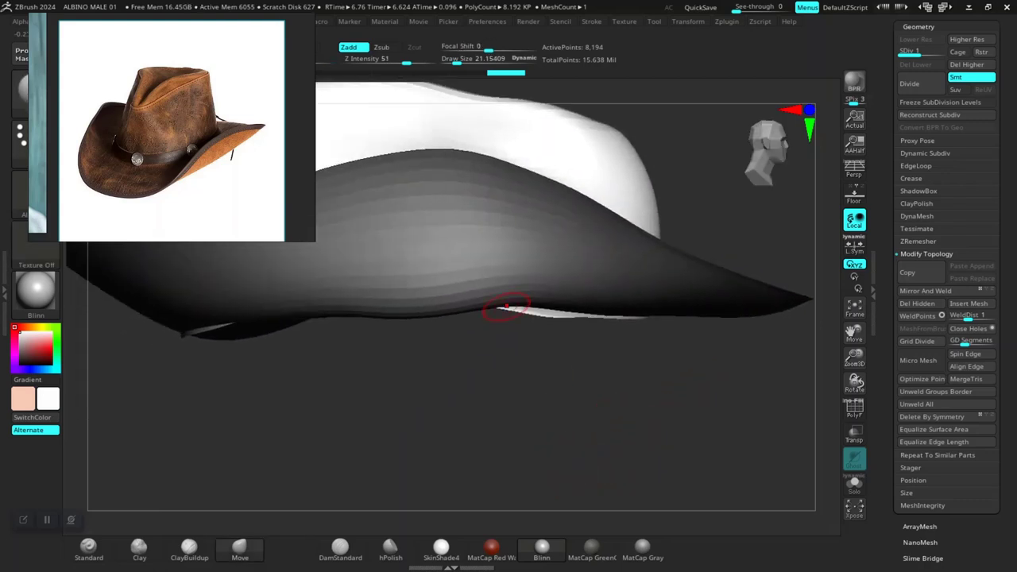
{"action": "key", "text": "space"}
{"action": "left_click_drag", "start_coordinate": [507, 306], "coordinate": [514, 305]}
{"action": "left_click_drag", "start_coordinate": [495, 392], "coordinate": [493, 343]}
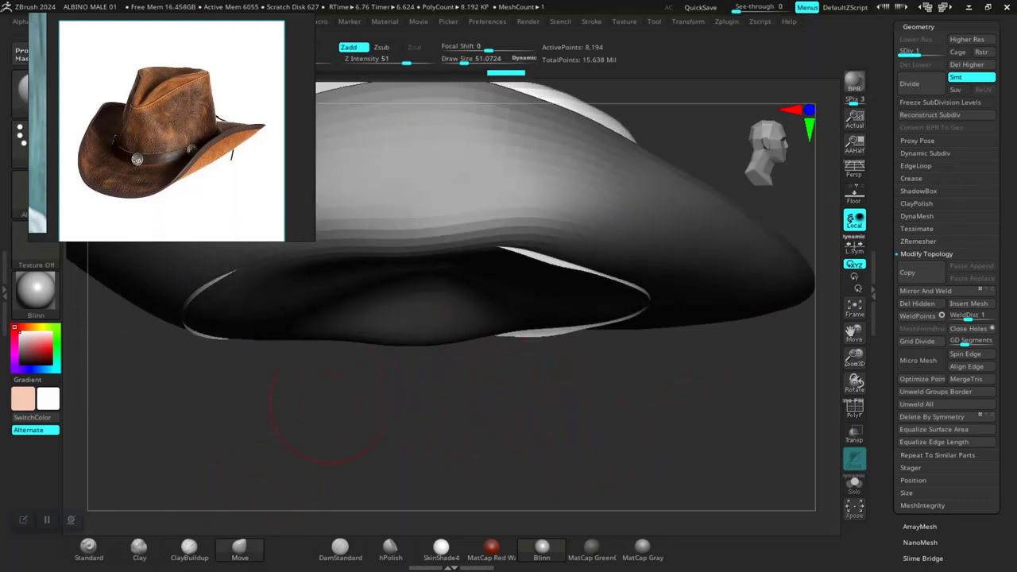
{"action": "key", "text": "space"}
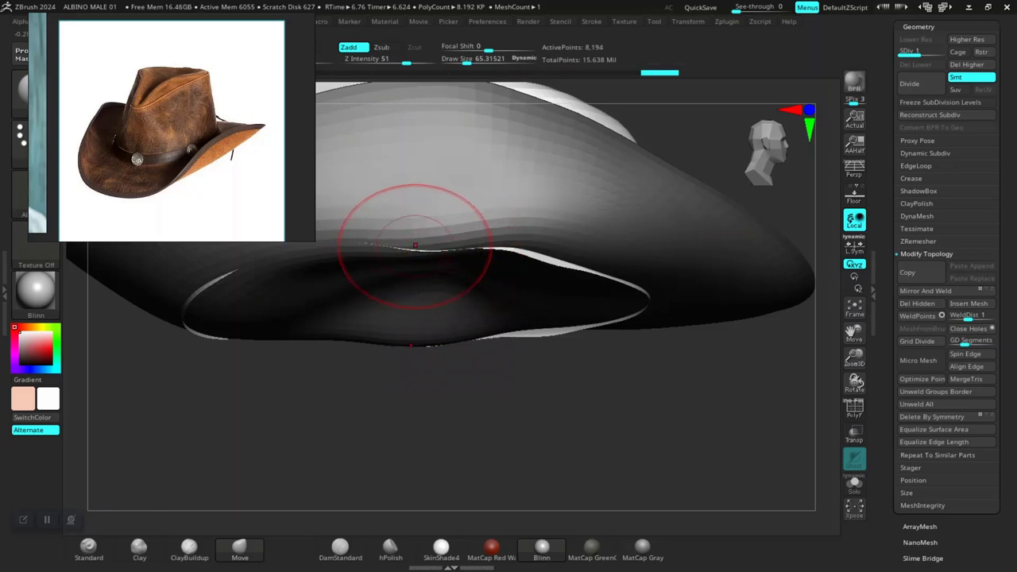
{"action": "left_click_drag", "start_coordinate": [343, 429], "coordinate": [415, 271]}
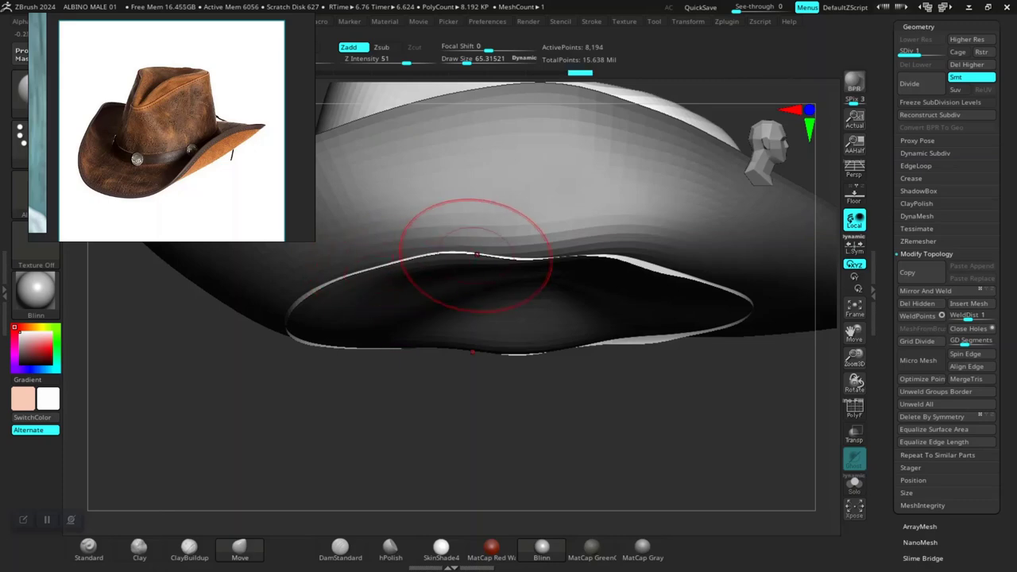
{"action": "left_click_drag", "start_coordinate": [560, 448], "coordinate": [542, 311]}
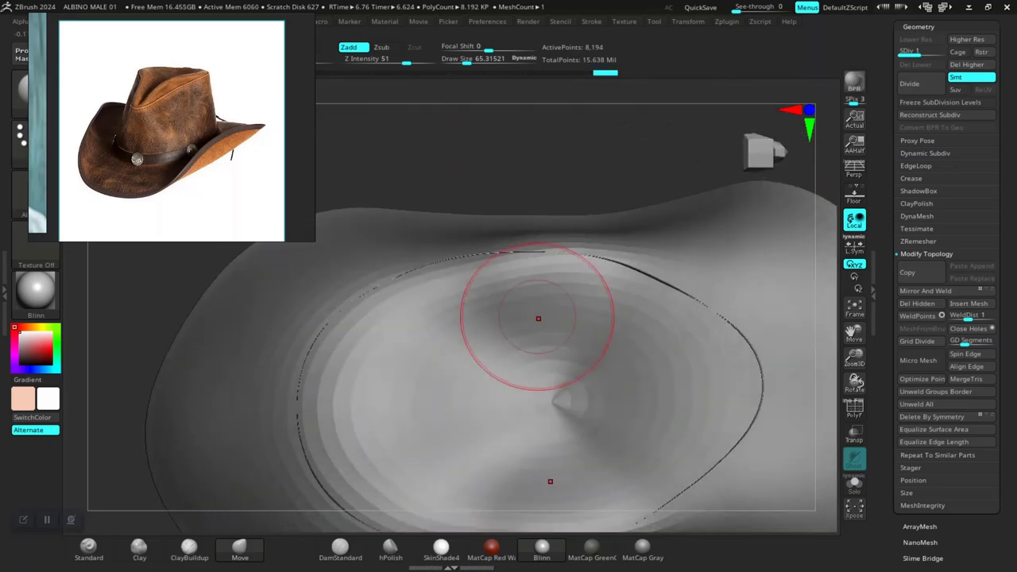
Step: Turn on the polyframe and clear the mask to inspect the seam around the crown opening from underneath
{"action": "key", "text": "shift+f"}
{"action": "left_click", "coordinate": [502, 155], "text": "ctrl"}
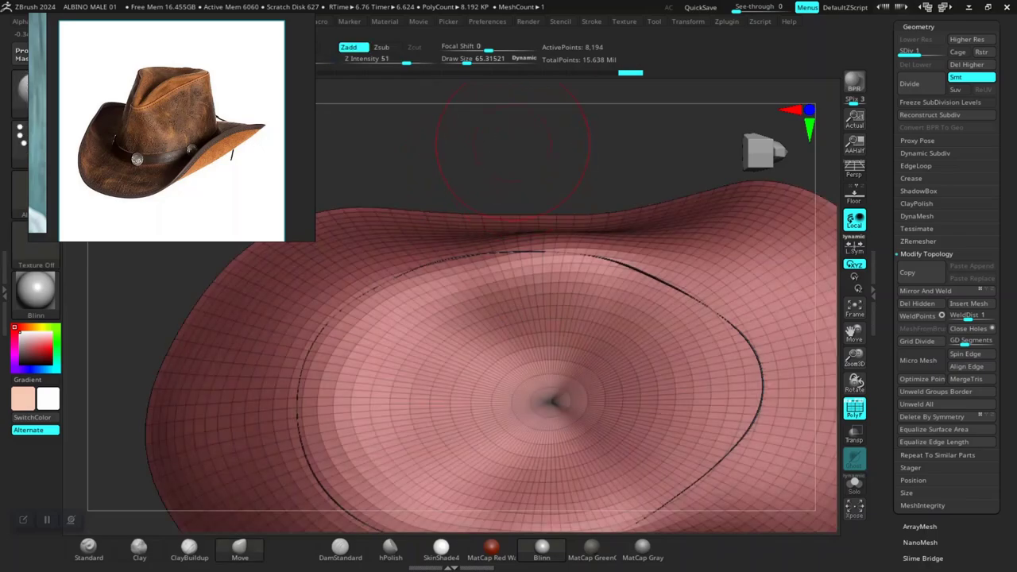
{"action": "left_click_drag", "start_coordinate": [516, 164], "coordinate": [525, 209]}
{"action": "left_click_drag", "start_coordinate": [525, 143], "coordinate": [546, 109], "text": "alt"}
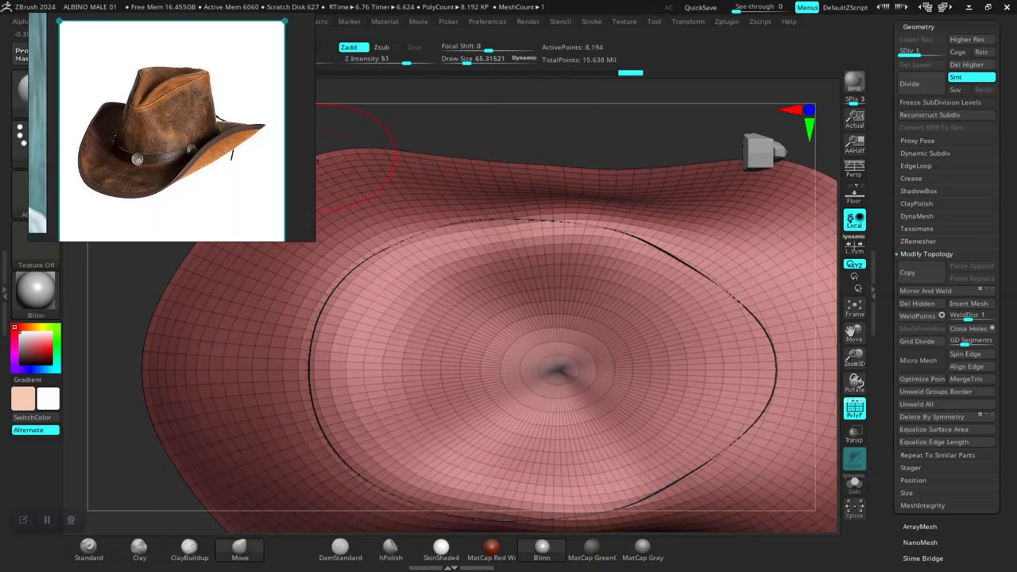
Step: Move the hat reference image out of the way, reduce the draw size to about 33, and delete the duplicate's higher subdivision levels
{"action": "right_click_drag", "start_coordinate": [270, 179], "coordinate": [867, 12]}
{"action": "left_click_drag", "start_coordinate": [503, 123], "coordinate": [465, 107], "text": "alt"}
{"action": "key", "text": "space"}
{"action": "mouse_move", "coordinate": [469, 132]}
{"action": "left_mouse_down"}
{"action": "mouse_move", "coordinate": [458, 130]}
{"action": "mouse_move", "coordinate": [456, 103]}
{"action": "mouse_move", "coordinate": [415, 89]}
{"action": "mouse_move", "coordinate": [414, 137]}
{"action": "left_mouse_up"}
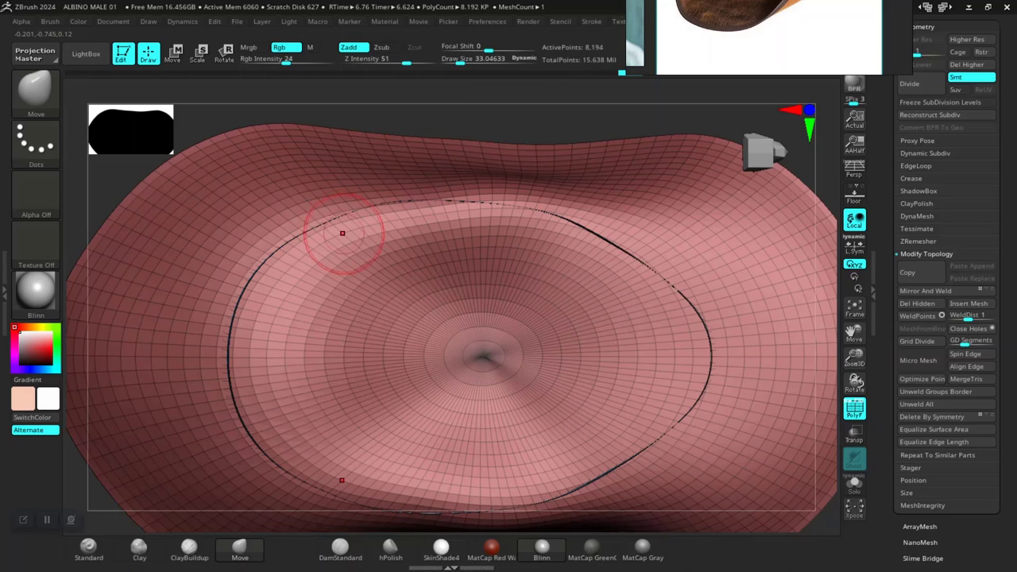
{"action": "left_click_drag", "start_coordinate": [402, 124], "coordinate": [467, 118], "text": "alt"}
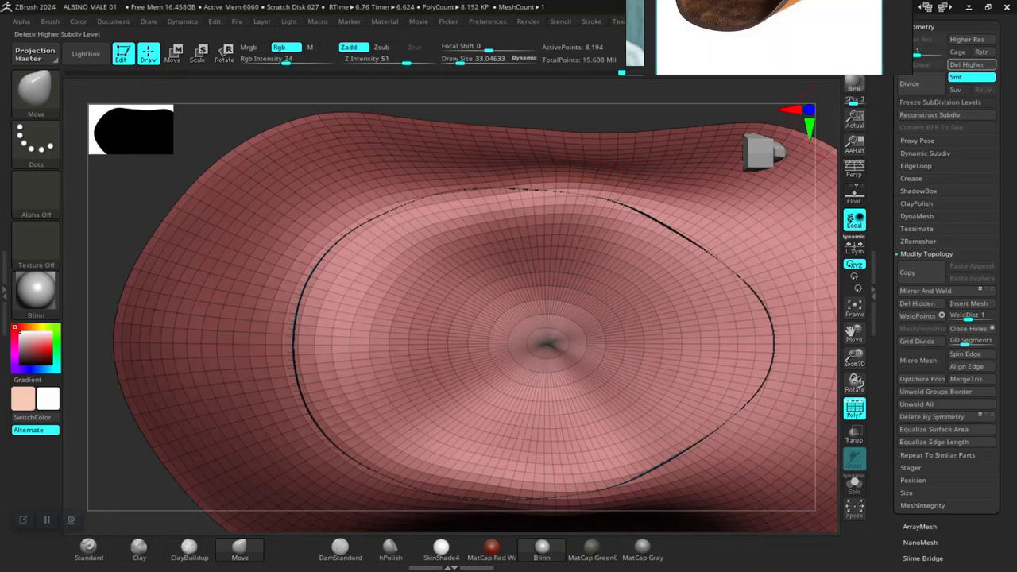
{"action": "left_click", "coordinate": [971, 64]}
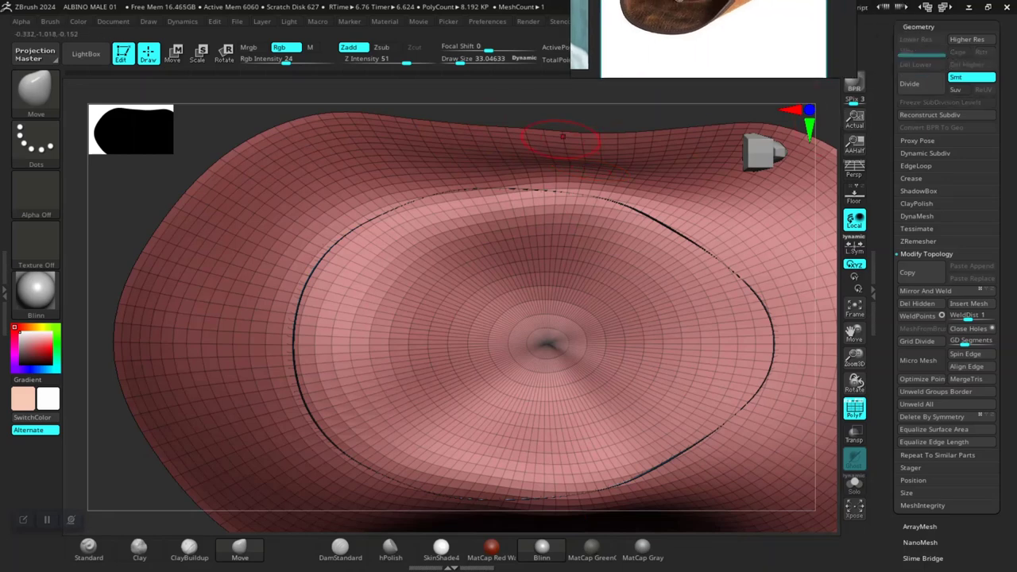
{"action": "left_click_drag", "start_coordinate": [428, 108], "coordinate": [434, 110], "text": "alt"}
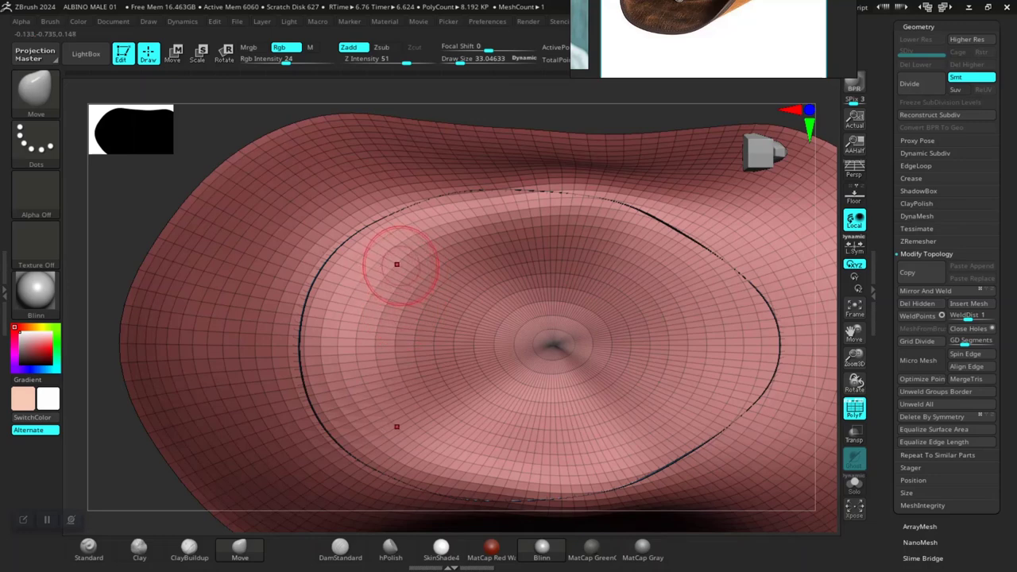
{"action": "mouse_move", "coordinate": [433, 108]}
{"action": "left_mouse_down", "text": "alt"}
{"action": "mouse_move", "coordinate": [432, 122]}
{"action": "mouse_move", "coordinate": [478, 139]}
{"action": "mouse_move", "coordinate": [469, 176]}
{"action": "left_mouse_up", "text": "alt"}
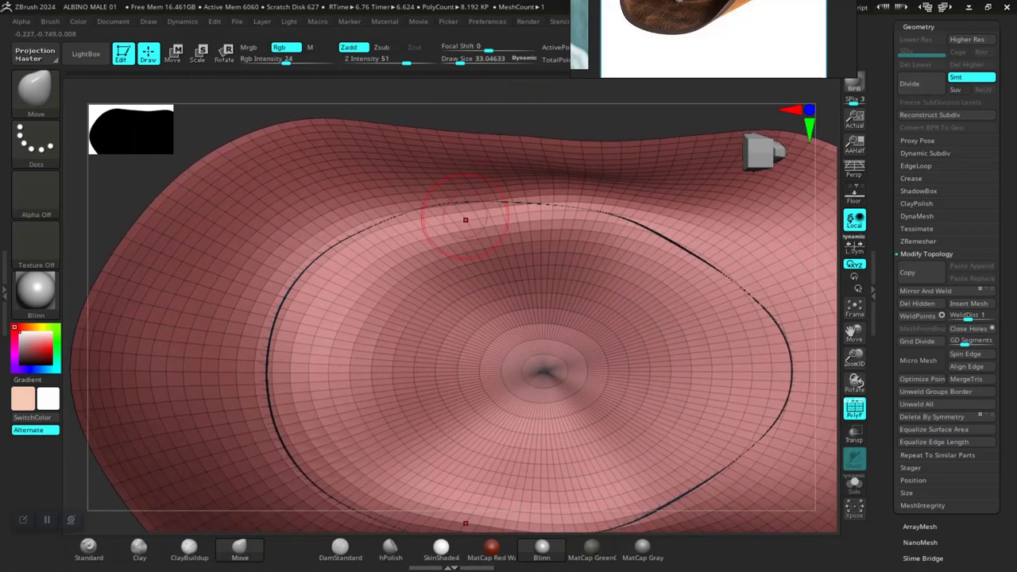
Step: Switch to the ZModeler brush and isolate the pink brim polygroup, hiding the outer crown
{"action": "key", "text": "b"}
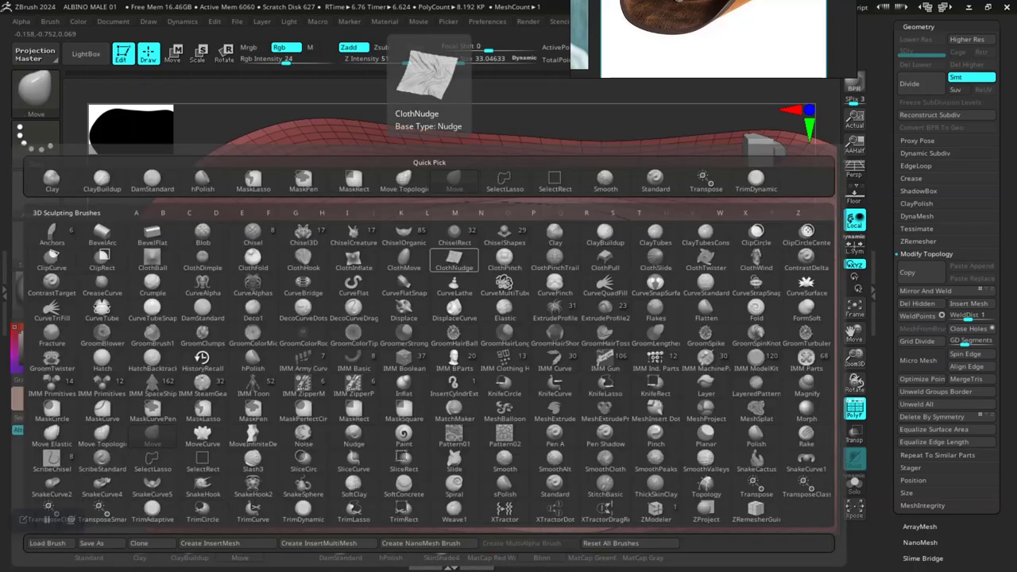
{"action": "key", "text": "z"}
{"action": "key", "text": "m"}
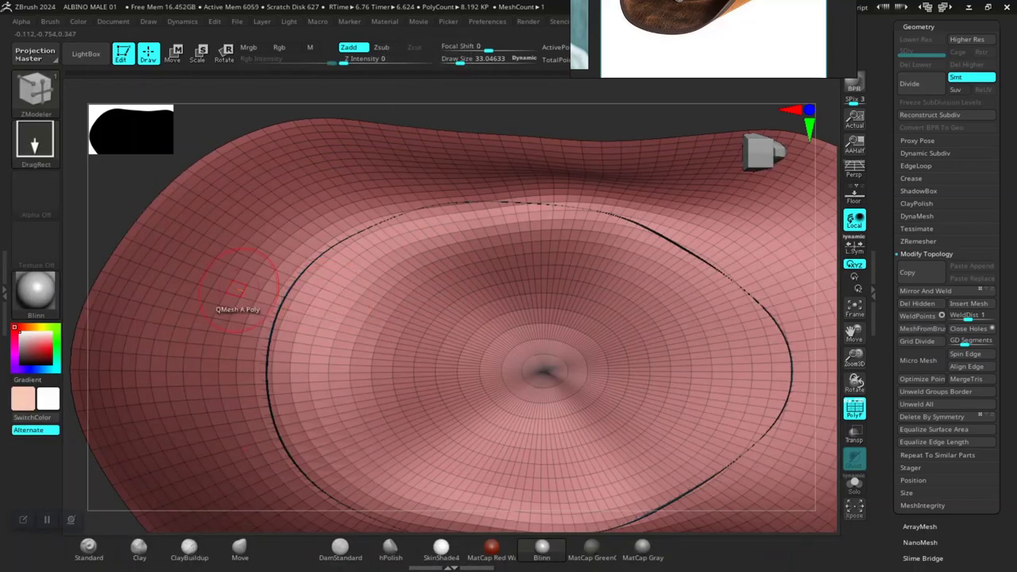
{"action": "left_click_drag", "start_coordinate": [107, 221], "coordinate": [261, 260], "text": "alt"}
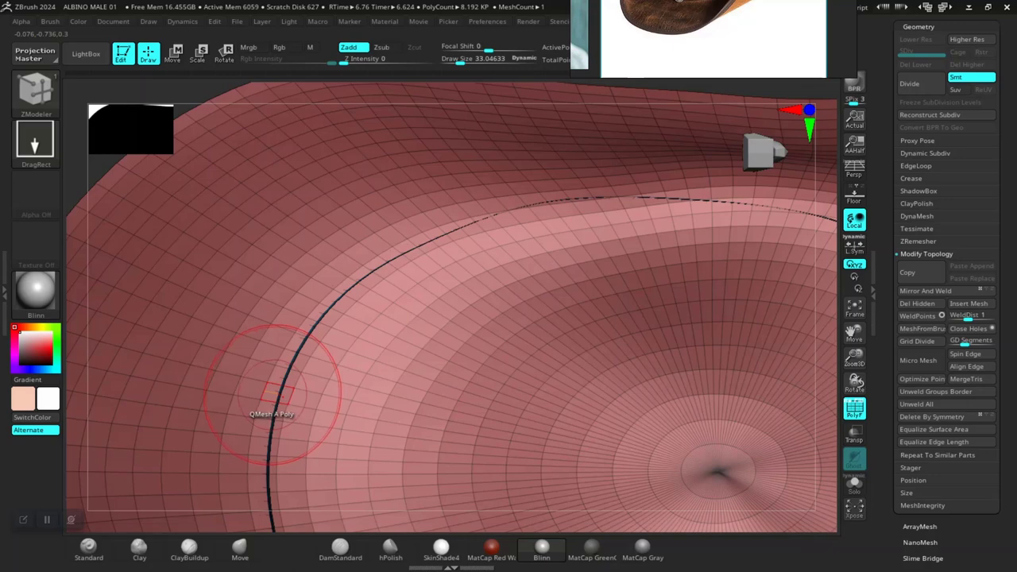
{"action": "key", "text": "ctrl+shift"}
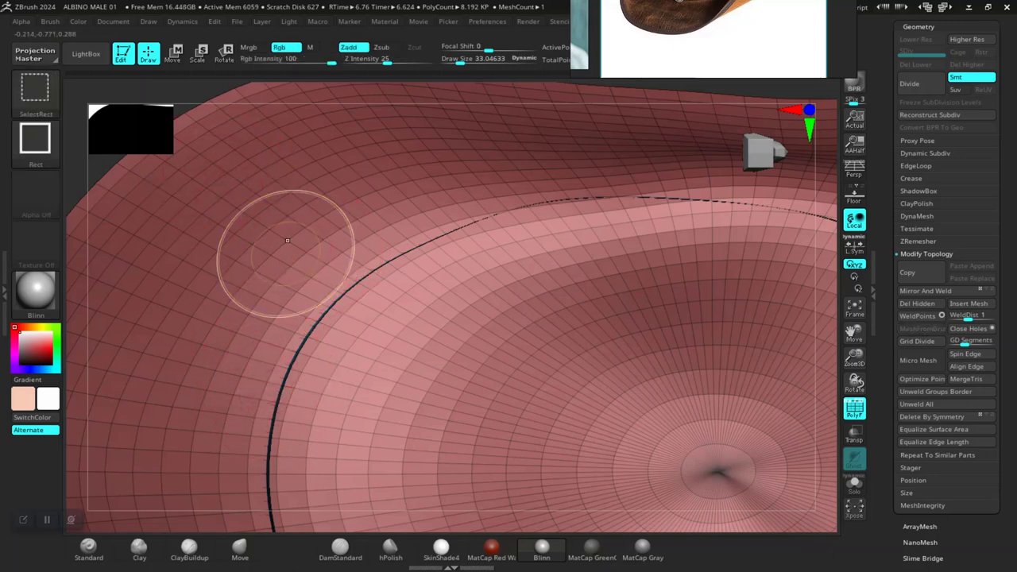
{"action": "left_click", "coordinate": [287, 242], "text": "ctrl+shift"}
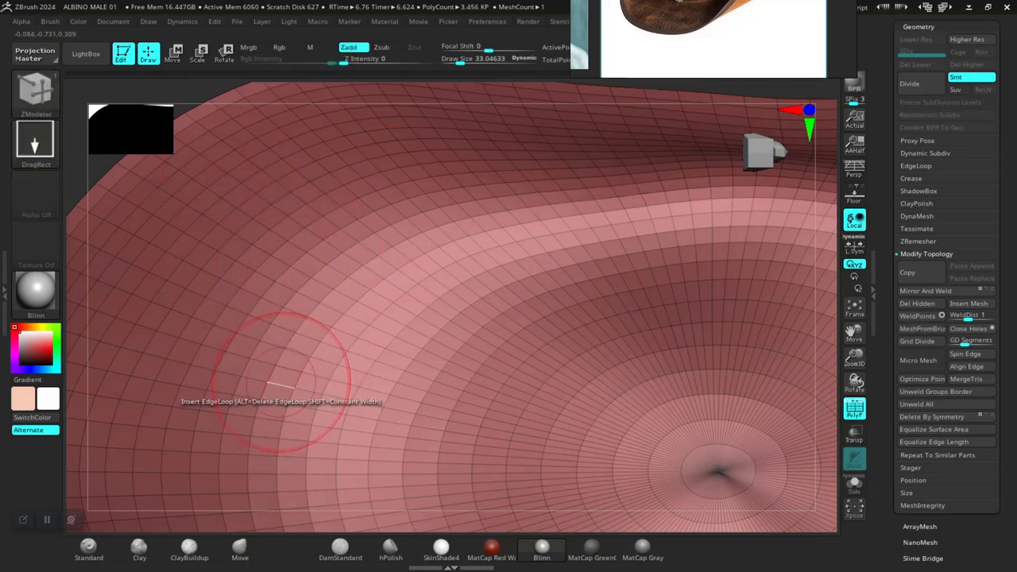
{"action": "left_click", "coordinate": [79, 186], "text": "ctrl+shift"}
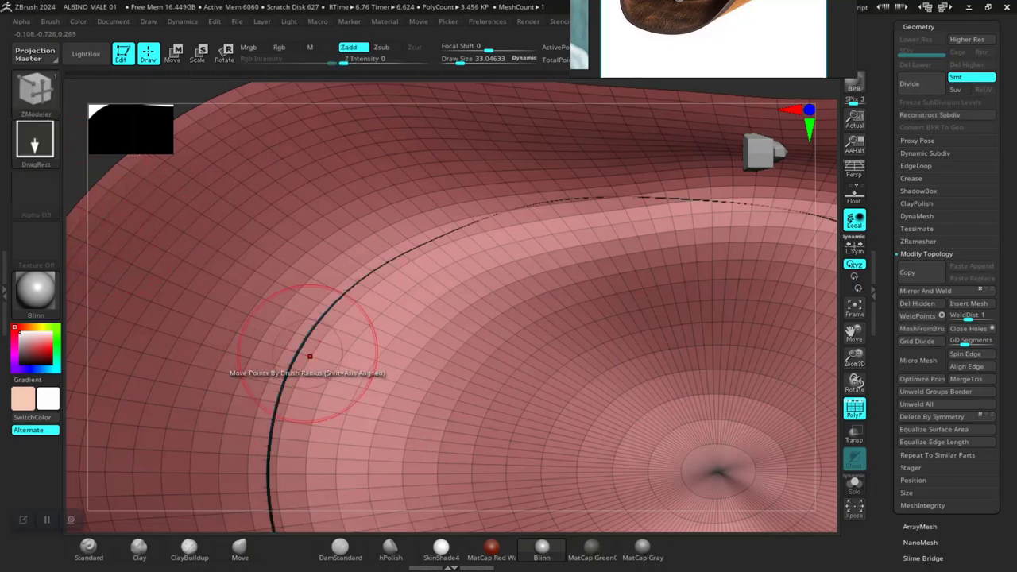
{"action": "left_click", "coordinate": [291, 380], "text": "ctrl+shift"}
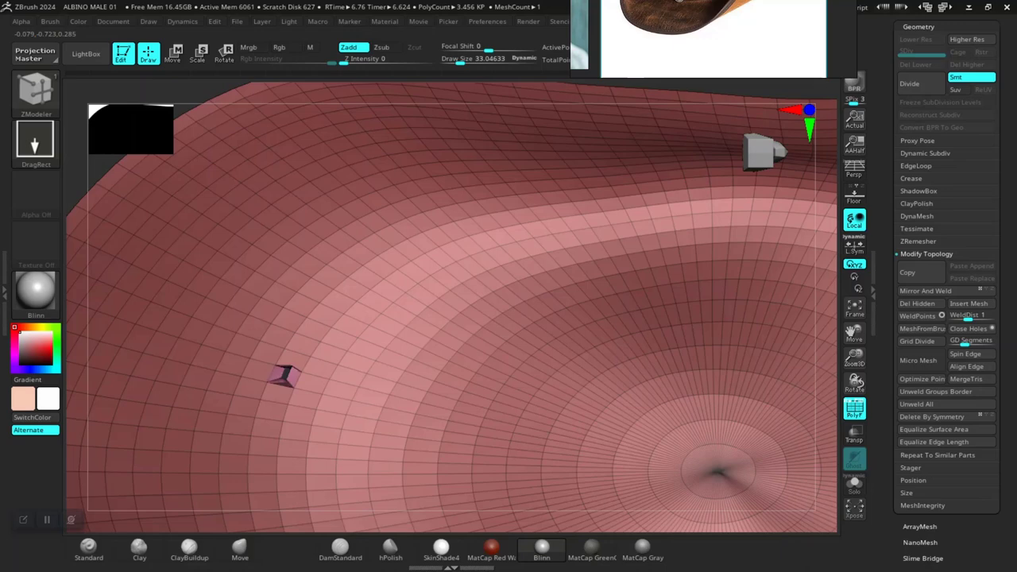
Step: Set the polygon QMesh target to Polyloop & Polygroup and apply it to the polygon loop encircling the crown opening
{"action": "key", "text": "space"}
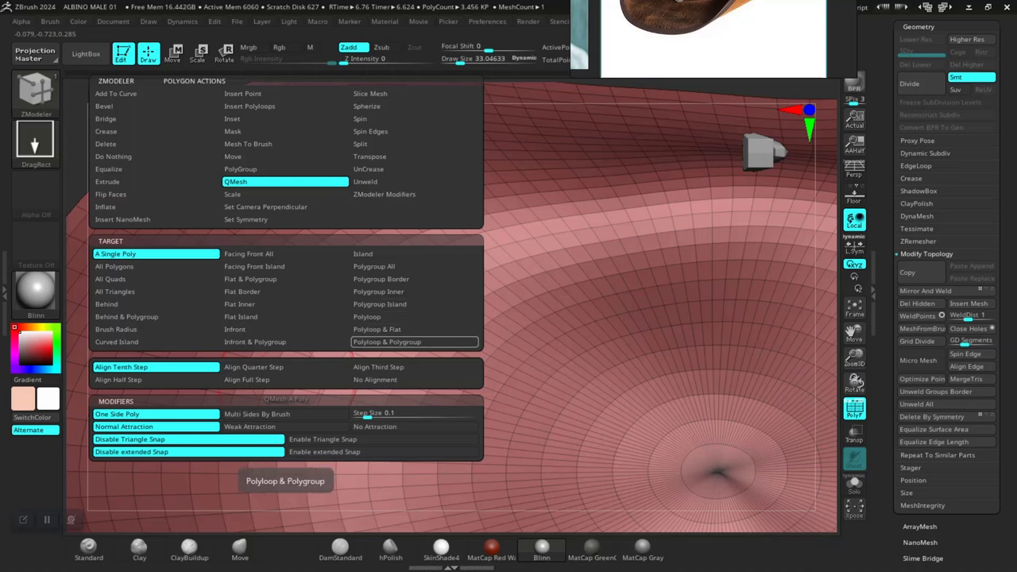
{"action": "left_click", "coordinate": [415, 342]}
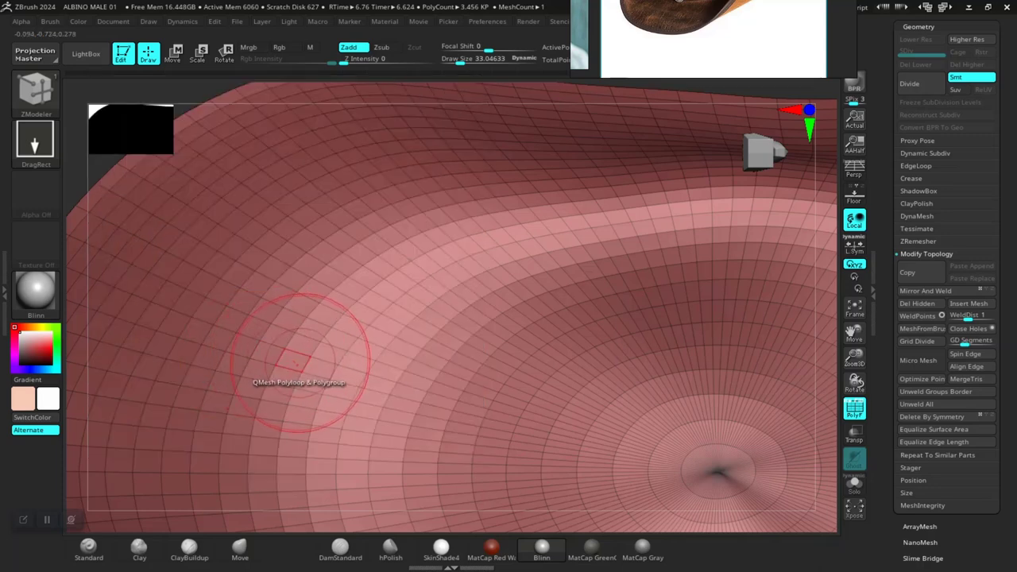
{"action": "key", "text": "ctrl+shift"}
{"action": "left_click", "coordinate": [309, 357], "text": "ctrl+shift"}
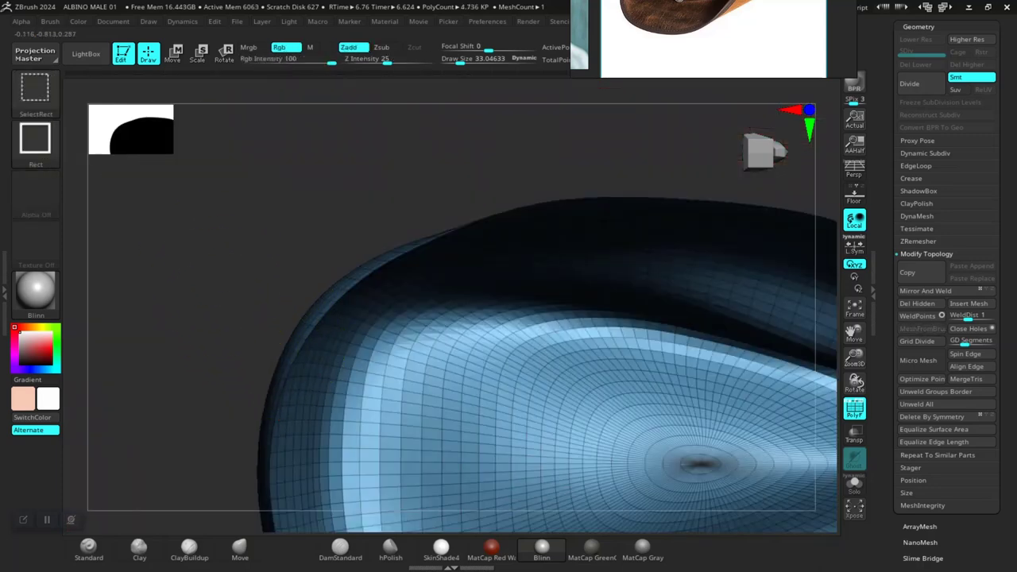
{"action": "left_click", "coordinate": [209, 271], "text": "ctrl+shift"}
{"action": "left_click", "coordinate": [307, 342], "text": "ctrl+shift"}
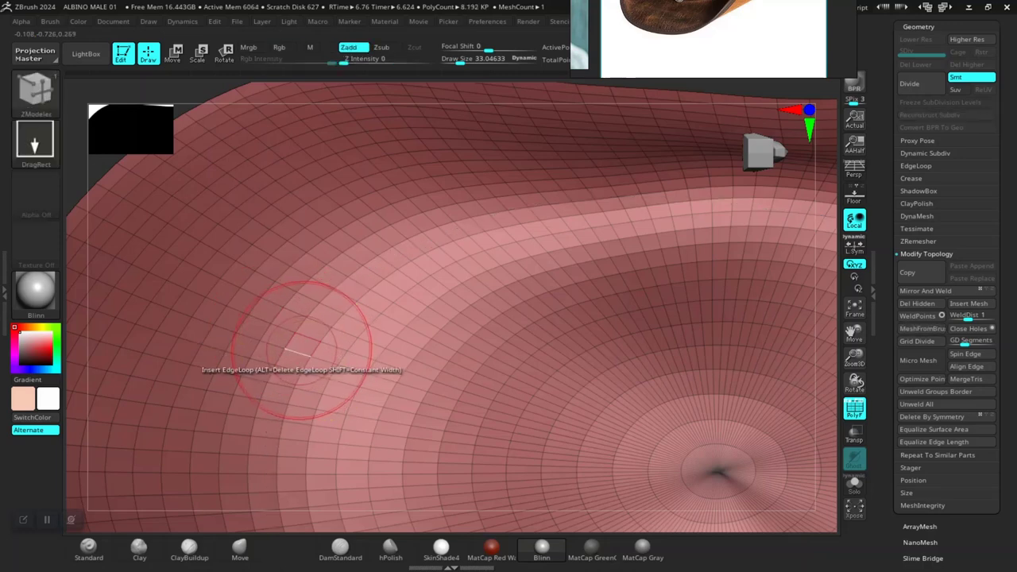
{"action": "left_click", "coordinate": [286, 370]}
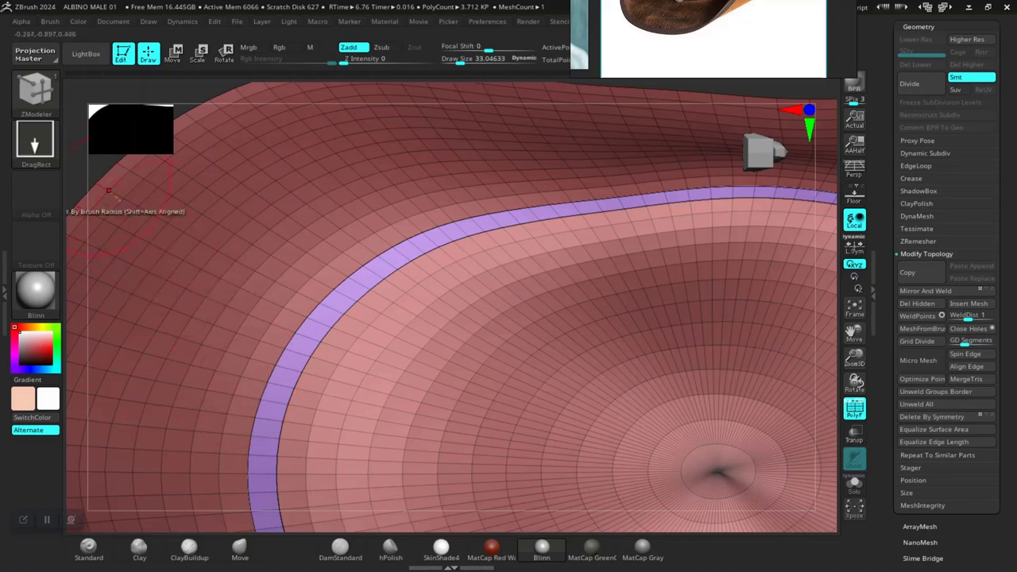
Step: Switch back to the Move brush and hide the purple loop polygroup, leaving the rest of the hat visible
{"action": "mouse_move", "coordinate": [81, 181]}
{"action": "left_mouse_down", "text": "alt"}
{"action": "mouse_move", "coordinate": [77, 151]}
{"action": "mouse_move", "coordinate": [159, 195]}
{"action": "mouse_move", "coordinate": [314, 227]}
{"action": "left_mouse_up", "text": "alt"}
{"action": "left_click_drag", "start_coordinate": [549, 265], "coordinate": [619, 215]}
{"action": "left_click_drag", "start_coordinate": [566, 326], "coordinate": [370, 321]}
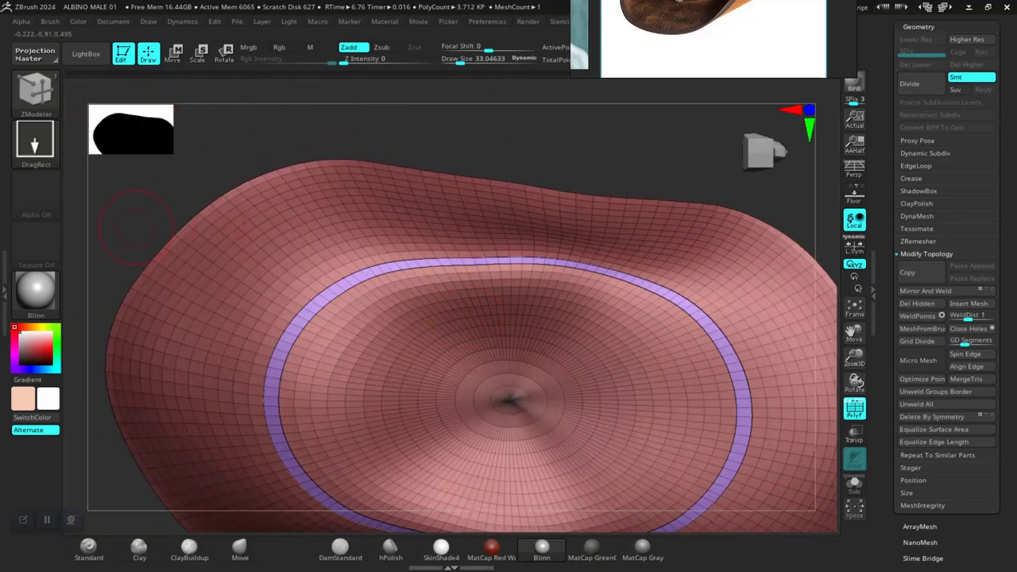
{"action": "left_click_drag", "start_coordinate": [131, 237], "coordinate": [176, 215], "text": "alt"}
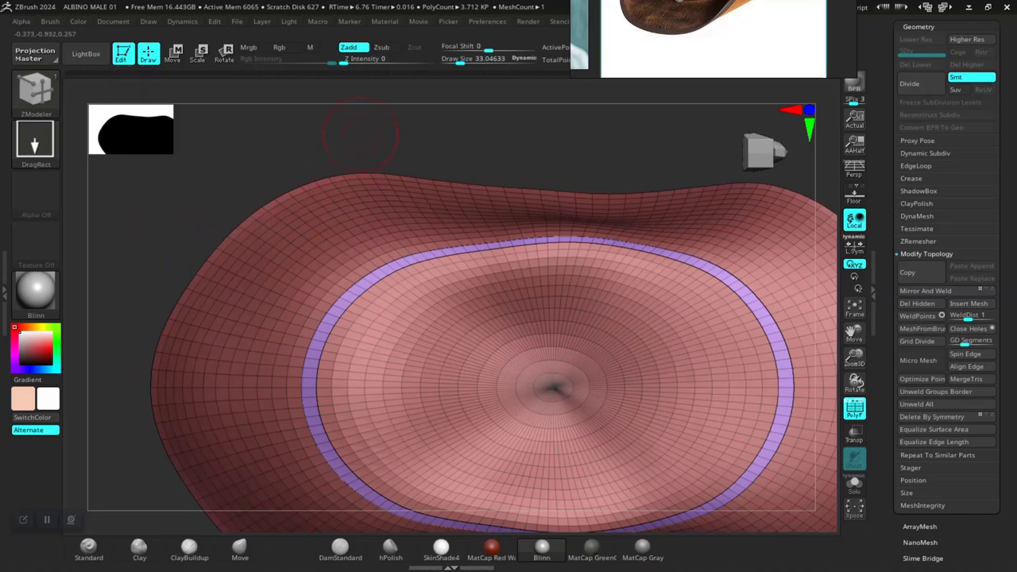
{"action": "left_click_drag", "start_coordinate": [389, 140], "coordinate": [364, 184], "text": "alt"}
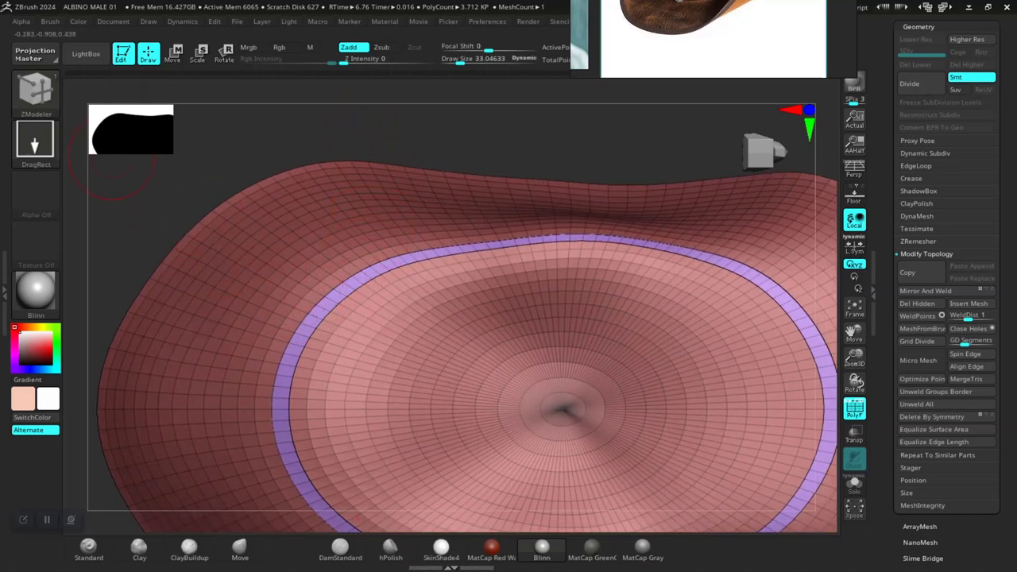
{"action": "left_click", "coordinate": [240, 547]}
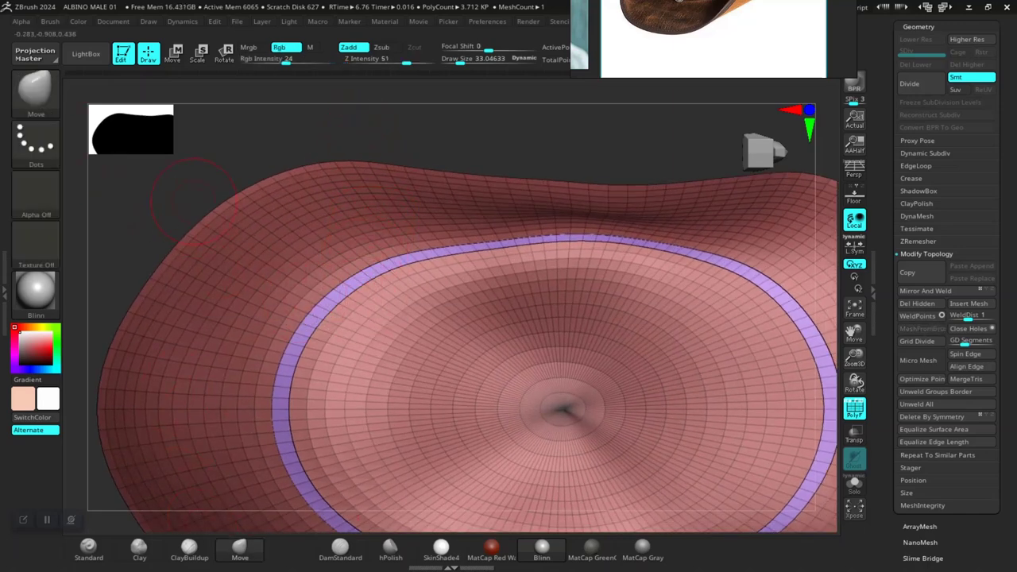
{"action": "left_click", "coordinate": [266, 264], "text": "ctrl+alt+shift"}
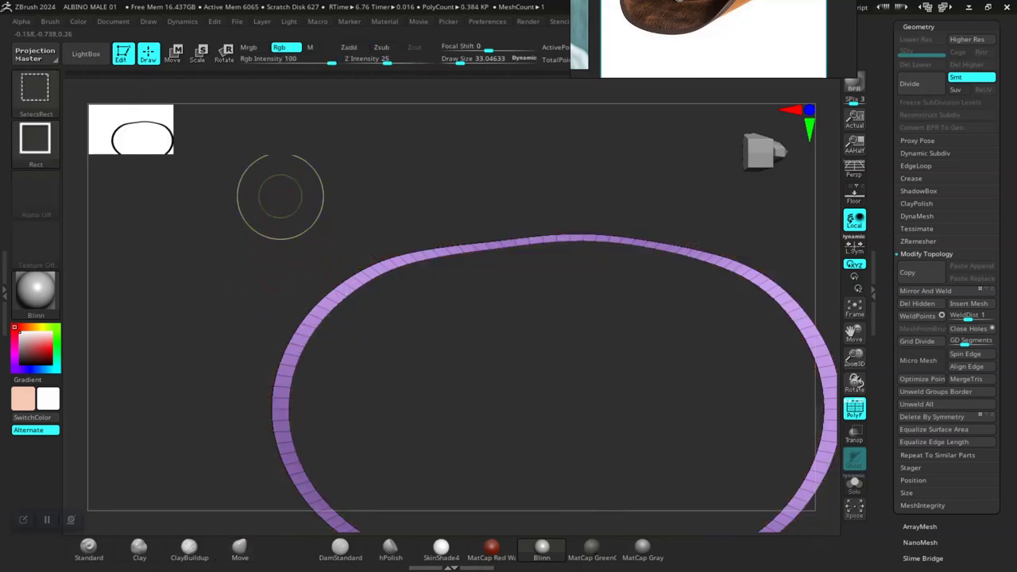
{"action": "left_click", "coordinate": [280, 196], "text": "ctrl+shift"}
{"action": "left_click", "coordinate": [315, 327], "text": "ctrl+shift"}
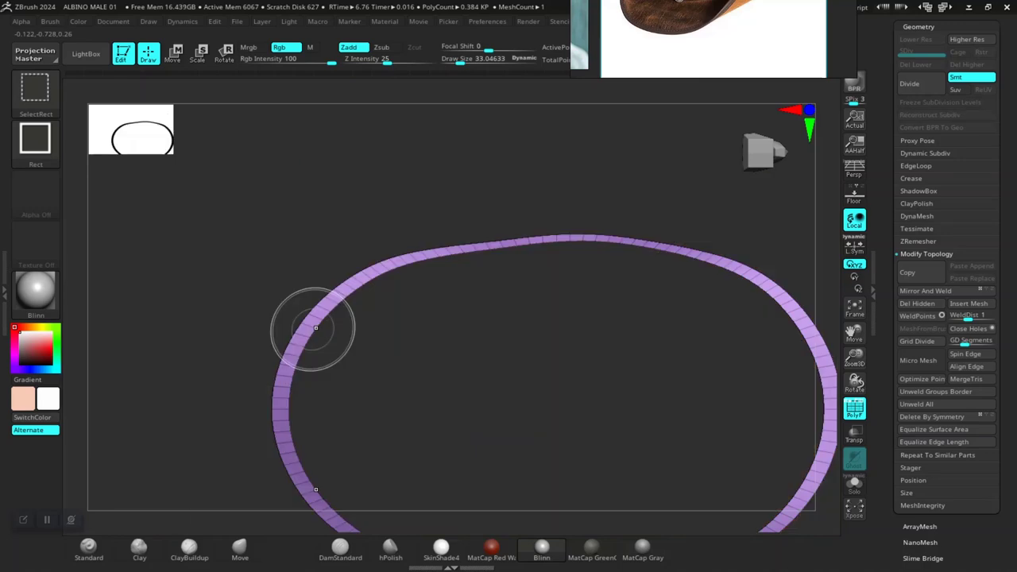
{"action": "left_click", "coordinate": [315, 327], "text": "ctrl+shift"}
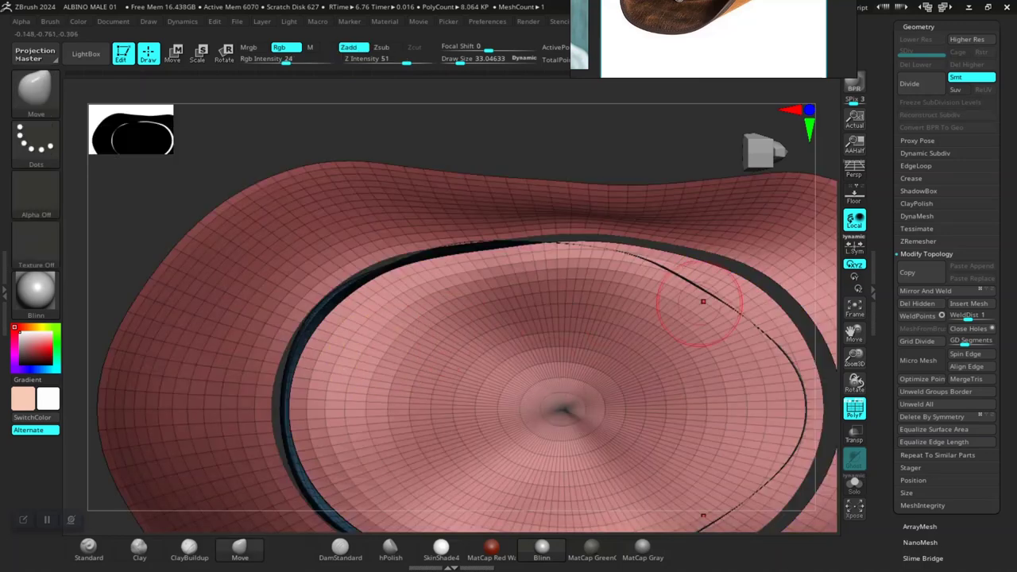
Step: Run Auto Groups on the visible geometry to give each disconnected part of the hat its own polygroup
{"action": "scroll", "coordinate": [946, 357], "scroll_direction": "down", "scroll_amount": 5}
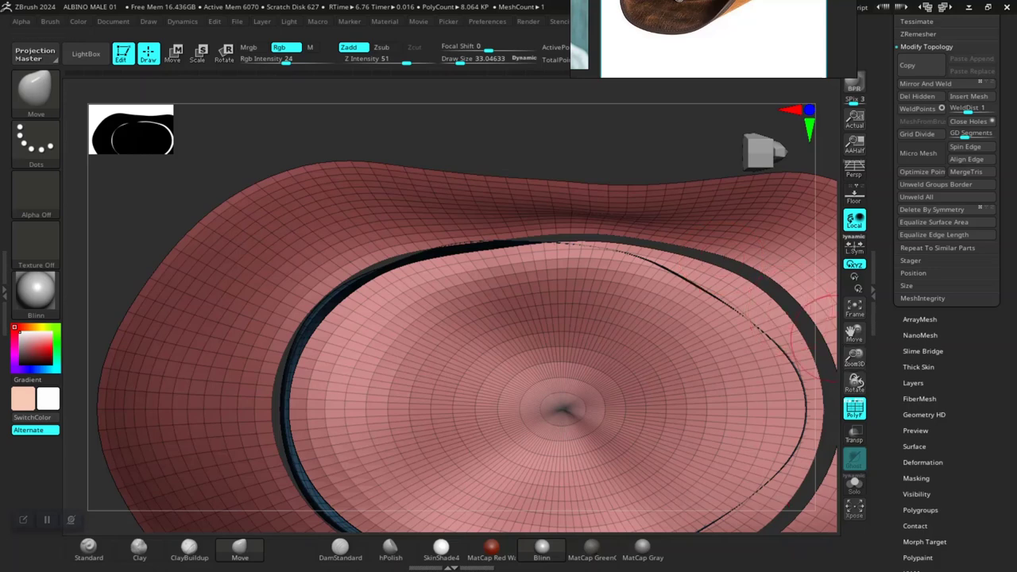
{"action": "scroll", "coordinate": [946, 318], "scroll_direction": "down", "scroll_amount": 3}
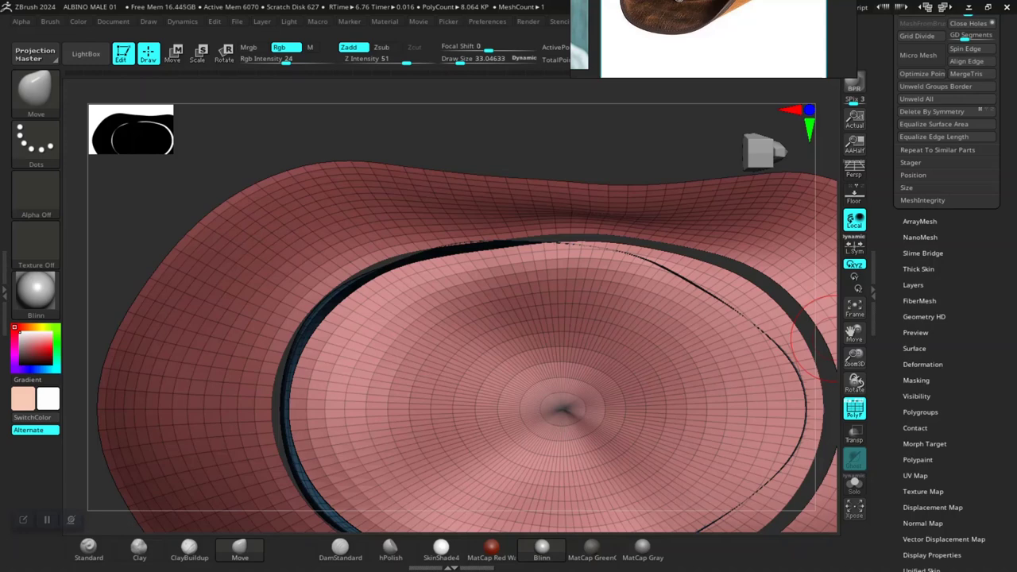
{"action": "left_click", "coordinate": [920, 411]}
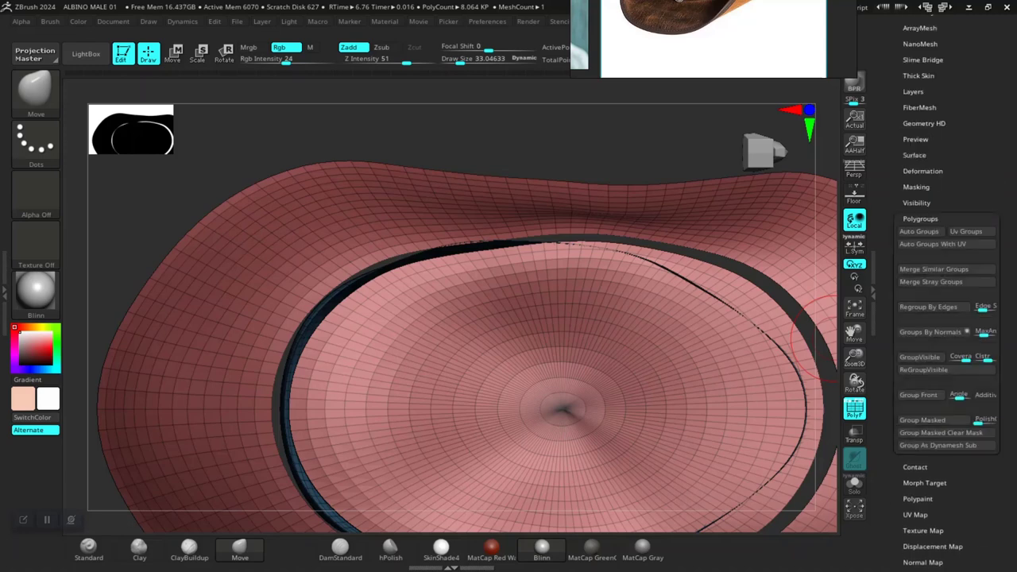
{"action": "left_click", "coordinate": [919, 231]}
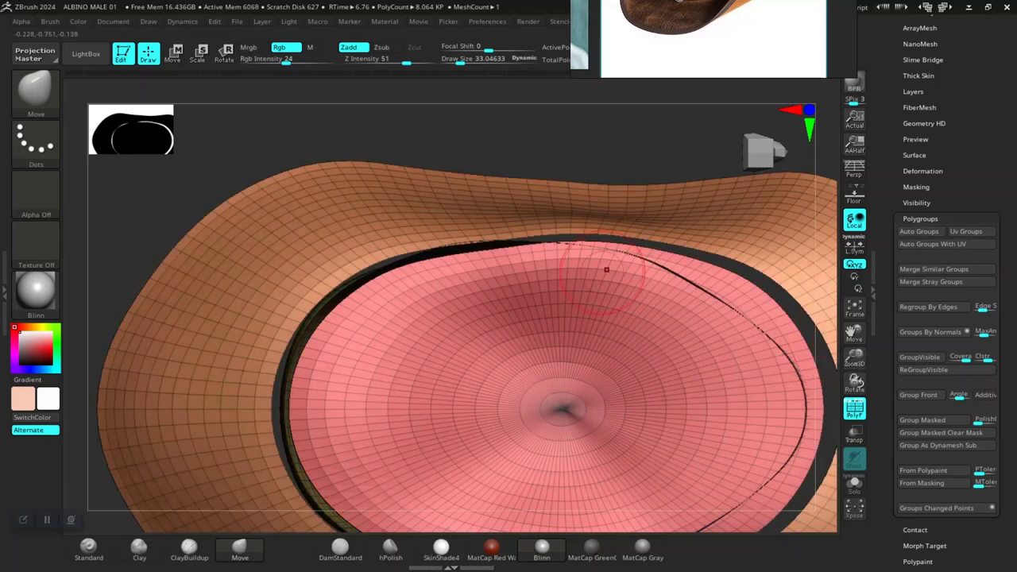
Step: Unhide the full hat mesh, and hide only the pink inner-crown polygroup
{"action": "left_click", "coordinate": [465, 141], "text": "ctrl+shift"}
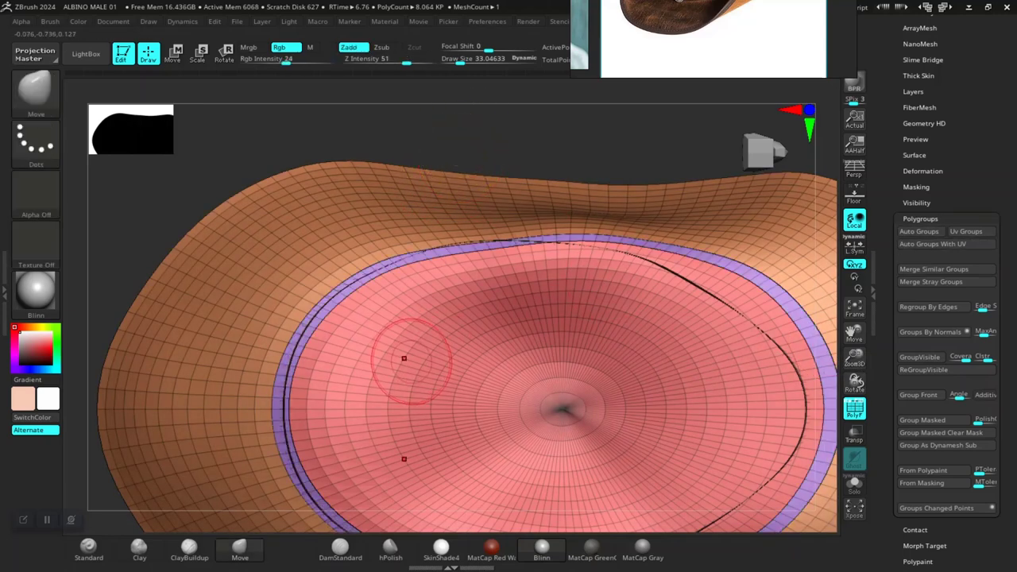
{"action": "key", "text": "ctrl"}
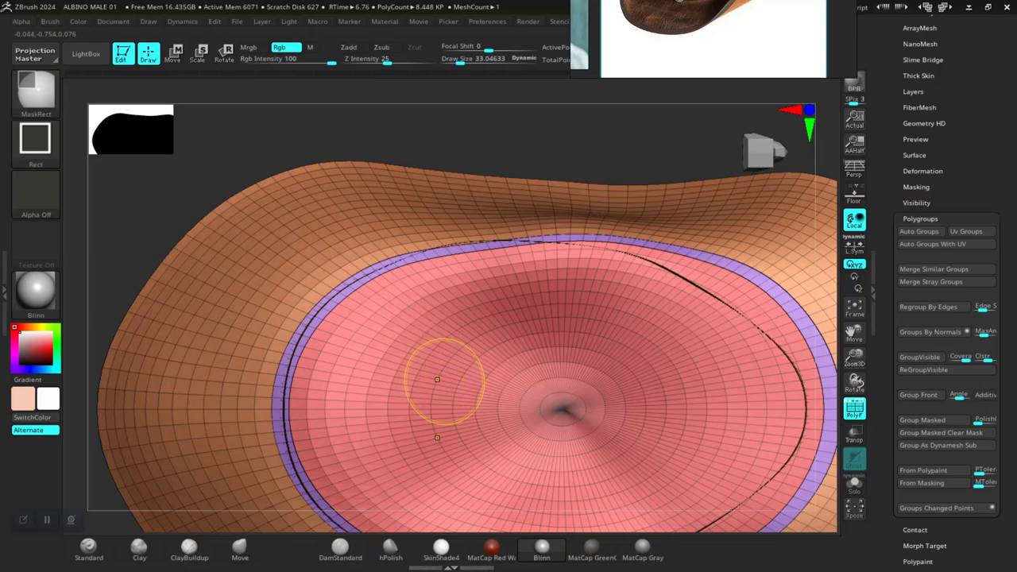
{"action": "left_click", "coordinate": [446, 381], "text": "ctrl+shift"}
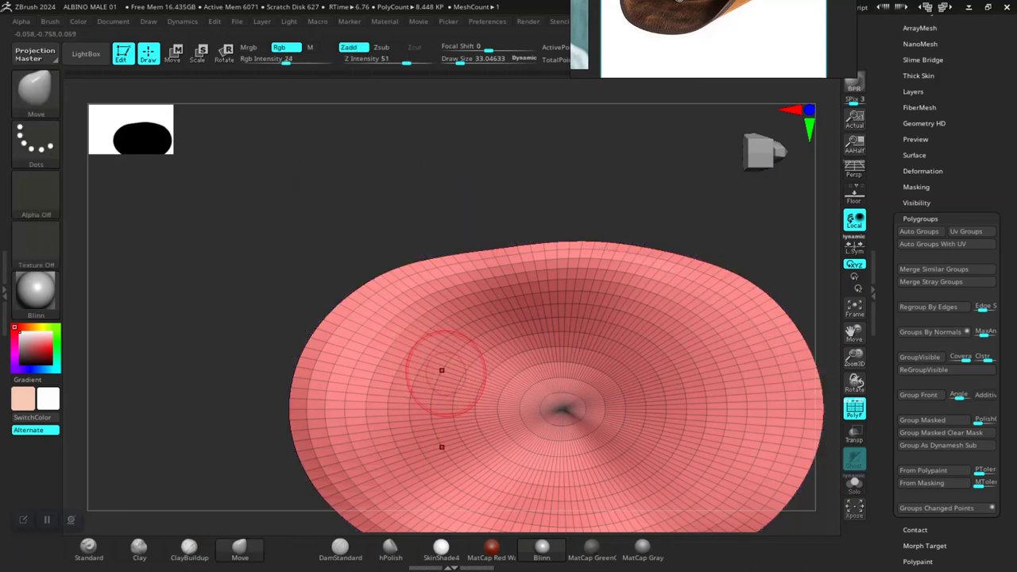
{"action": "left_click", "coordinate": [448, 371], "text": "ctrl+shift"}
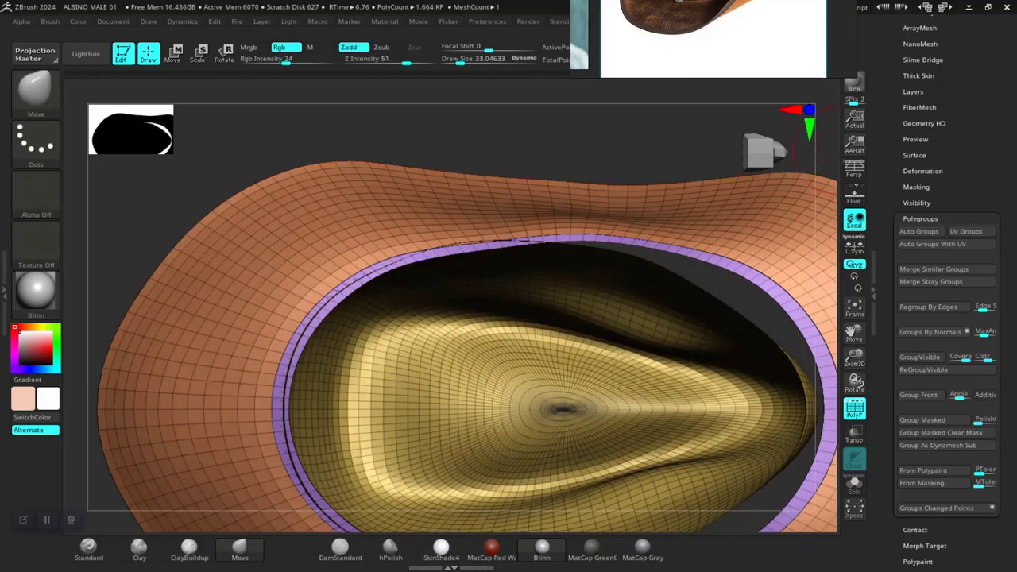
Step: Delete the hidden inner-crown geometry from the hat copy with Del Hidden
{"action": "scroll", "coordinate": [946, 278], "scroll_direction": "up", "scroll_amount": 5}
{"action": "left_click", "coordinate": [915, 166]}
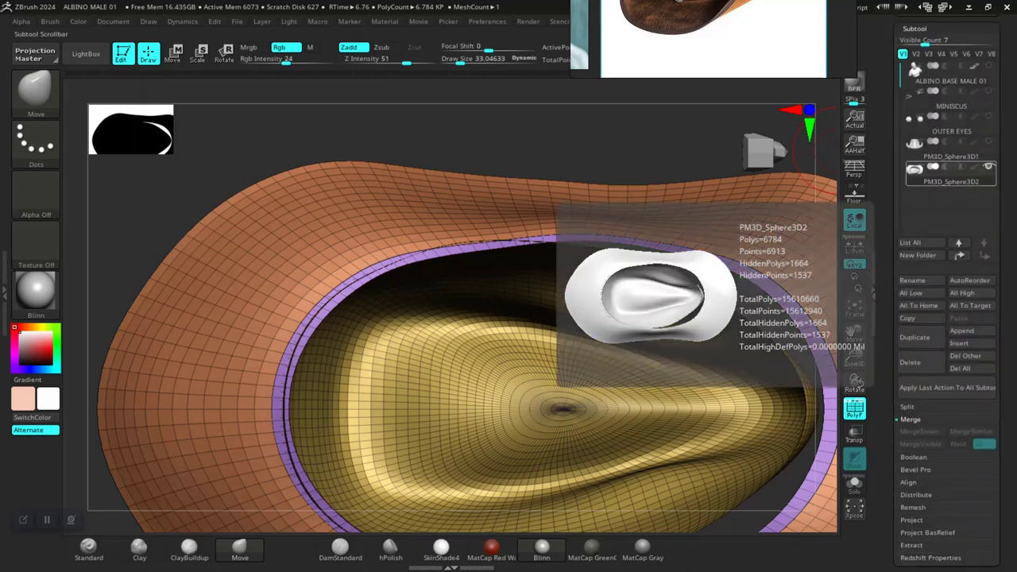
{"action": "scroll", "coordinate": [945, 278], "scroll_direction": "down", "scroll_amount": 2}
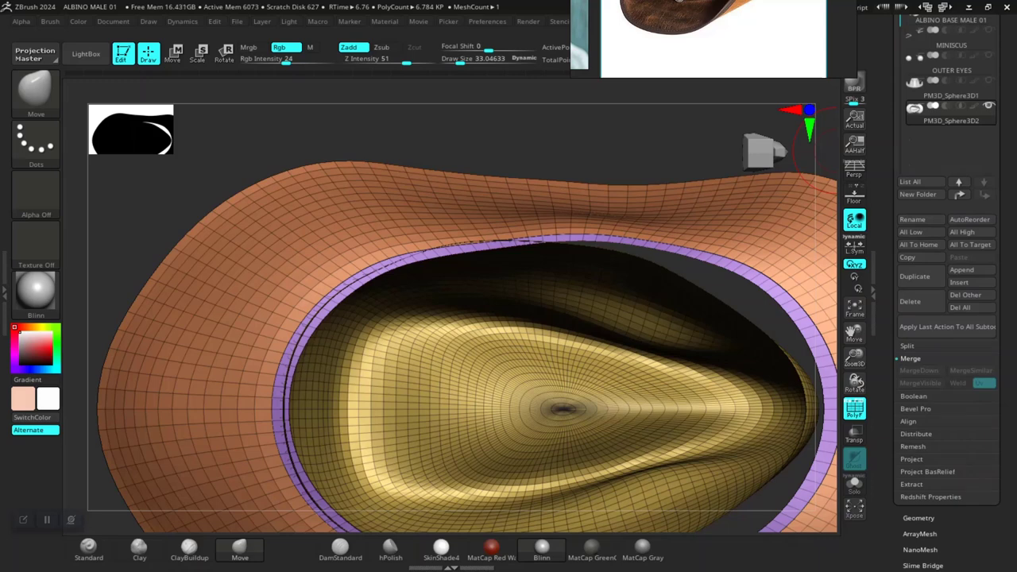
{"action": "left_click", "coordinate": [918, 518]}
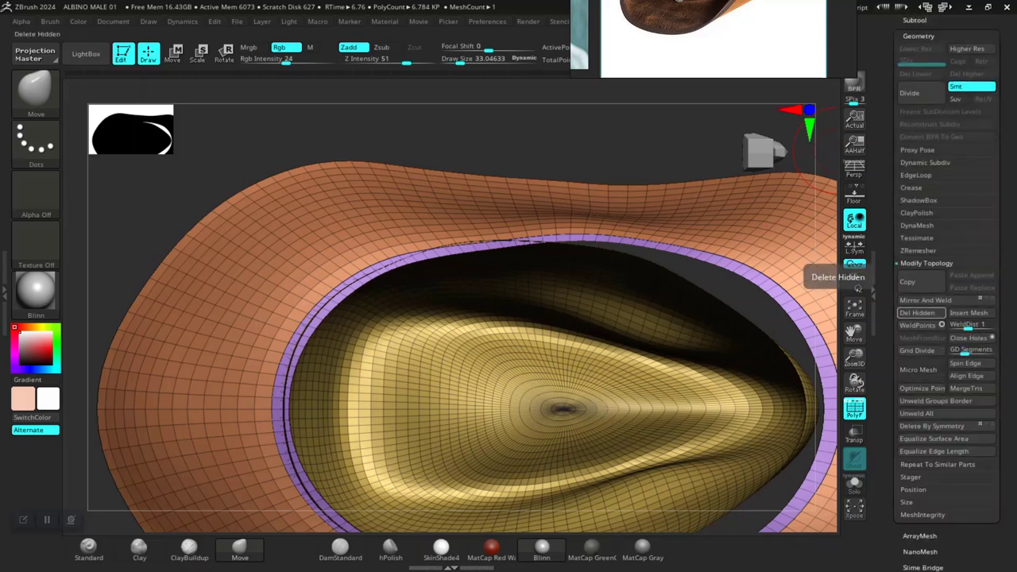
Step: Inspect the single-layer hat and the seam between crown and brim from several angles, with the polyframe on and off
{"action": "left_click_drag", "start_coordinate": [378, 157], "coordinate": [513, 213], "text": "alt"}
{"action": "left_click_drag", "start_coordinate": [633, 247], "coordinate": [415, 92]}
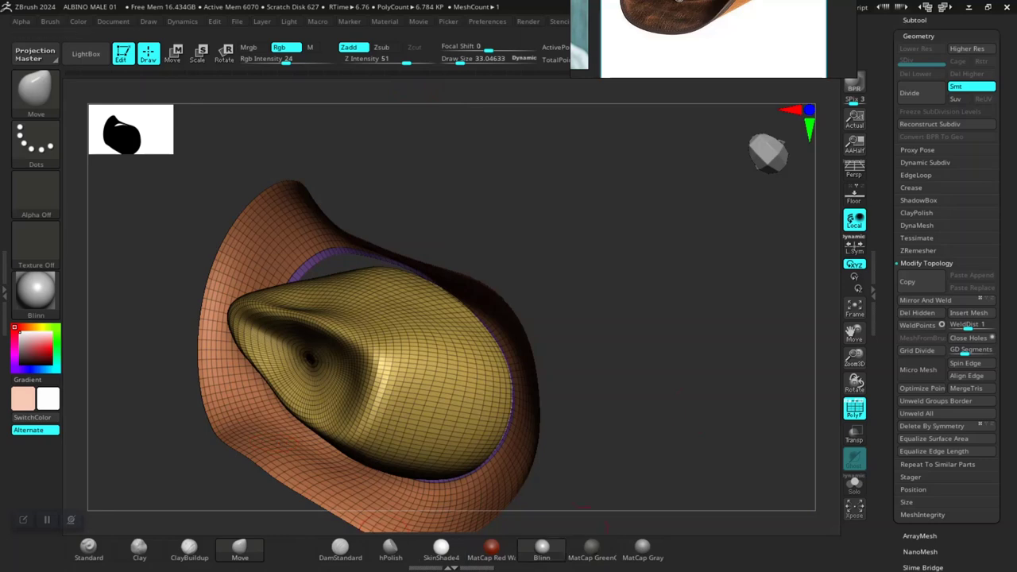
{"action": "mouse_move", "coordinate": [675, 382]}
{"action": "left_mouse_down"}
{"action": "mouse_move", "coordinate": [651, 220]}
{"action": "mouse_move", "coordinate": [573, 198]}
{"action": "mouse_move", "coordinate": [559, 262]}
{"action": "left_mouse_up"}
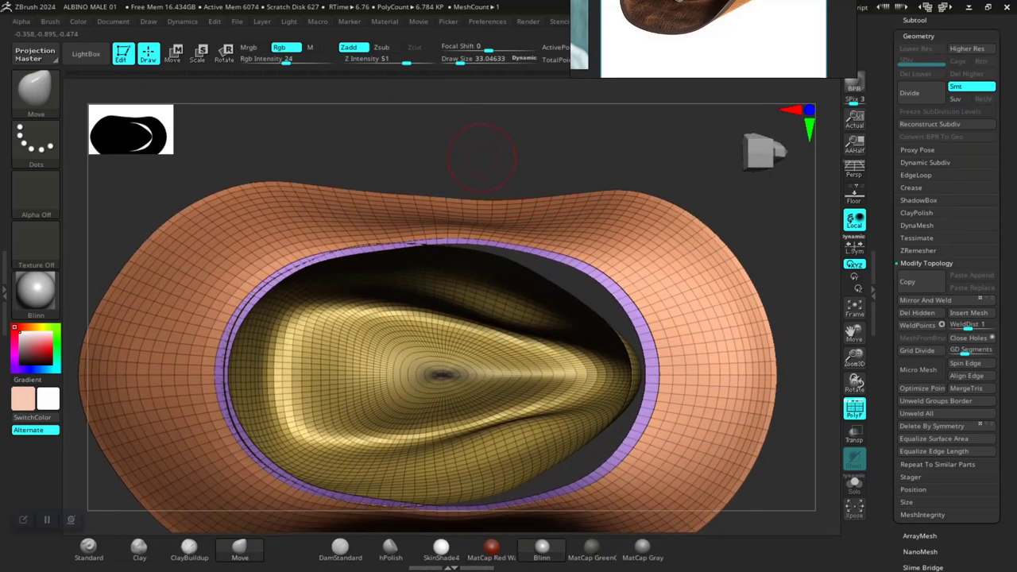
{"action": "mouse_move", "coordinate": [481, 150]}
{"action": "left_mouse_down", "text": "alt"}
{"action": "mouse_move", "coordinate": [532, 127]}
{"action": "mouse_move", "coordinate": [547, 155]}
{"action": "left_mouse_up", "text": "alt"}
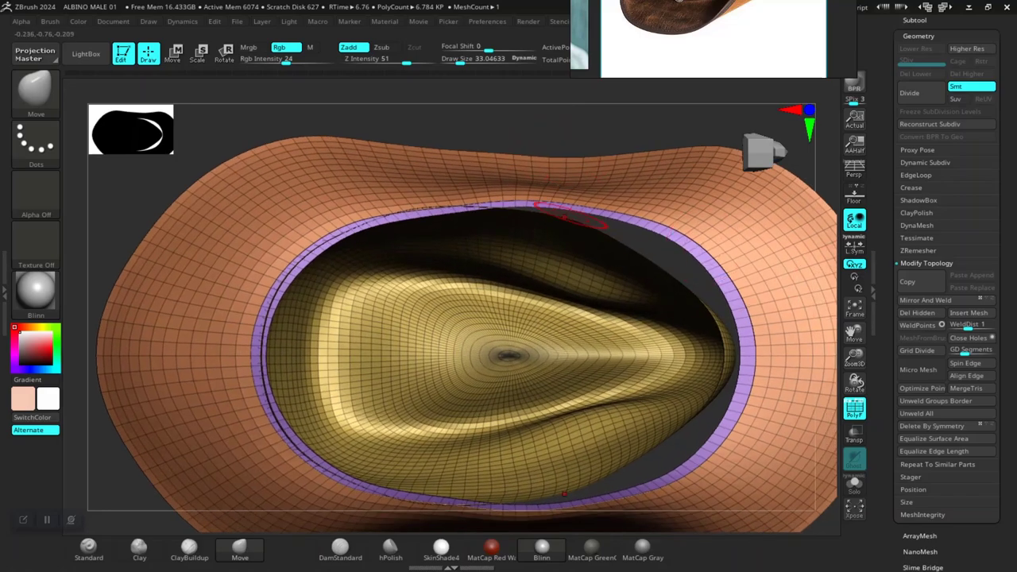
{"action": "left_click_drag", "start_coordinate": [471, 118], "coordinate": [445, 262]}
{"action": "left_click_drag", "start_coordinate": [483, 125], "coordinate": [527, 177]}
{"action": "key", "text": "shift+f"}
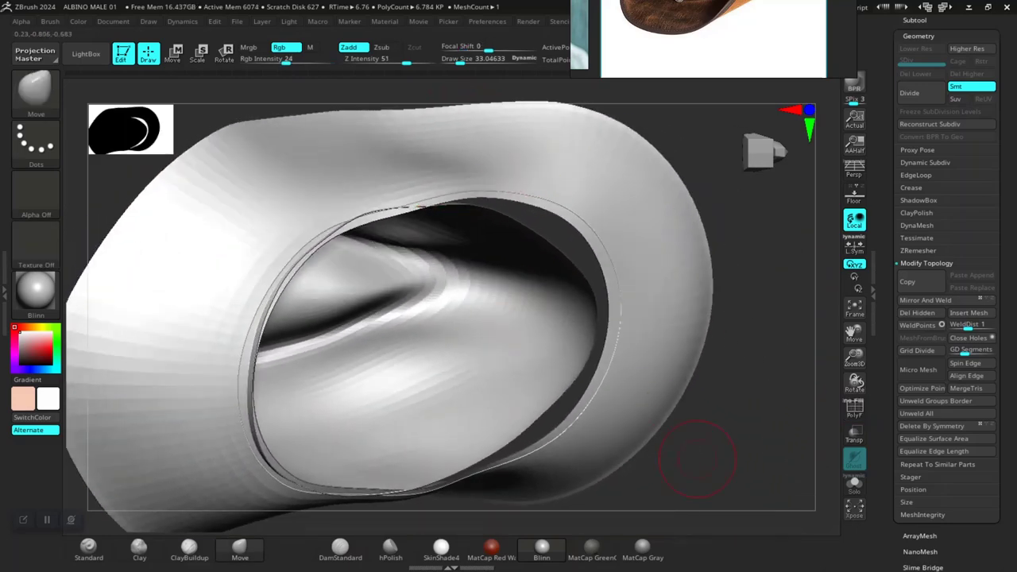
{"action": "left_click_drag", "start_coordinate": [697, 460], "coordinate": [715, 493]}
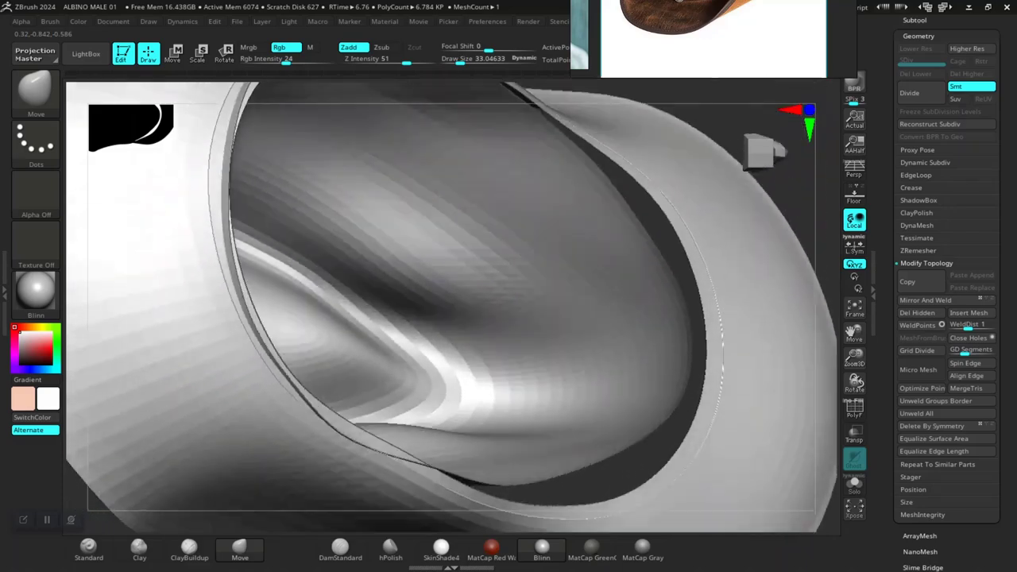
{"action": "left_click_drag", "start_coordinate": [691, 338], "coordinate": [715, 436]}
{"action": "key", "text": "shift+f"}
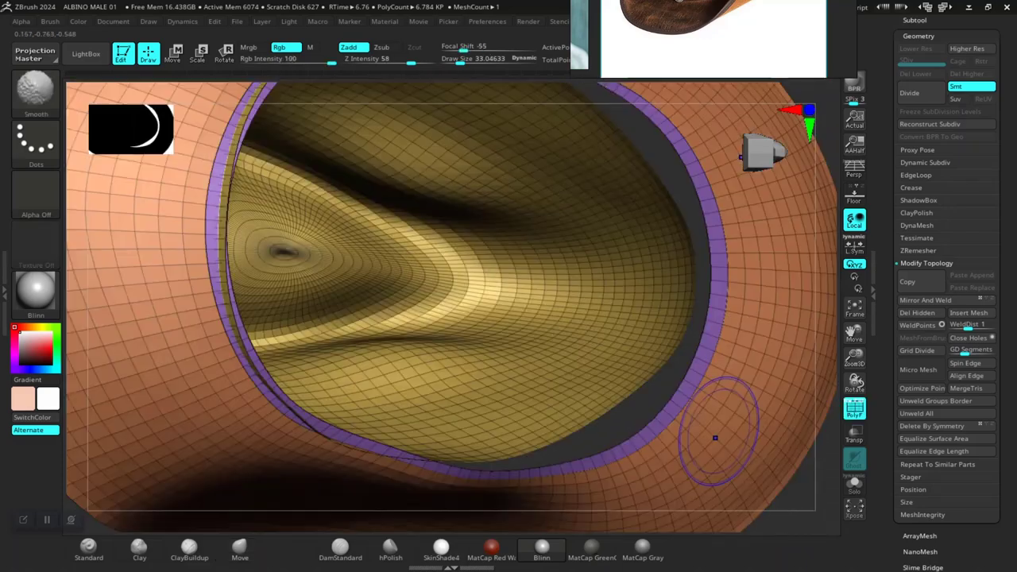
Step: Hide the yellow crown polygroup, leaving the brim and its purple loop visible with the polyframe off
{"action": "left_click", "coordinate": [521, 346], "text": "ctrl+shift"}
{"action": "left_click", "coordinate": [521, 346], "text": "ctrl+shift"}
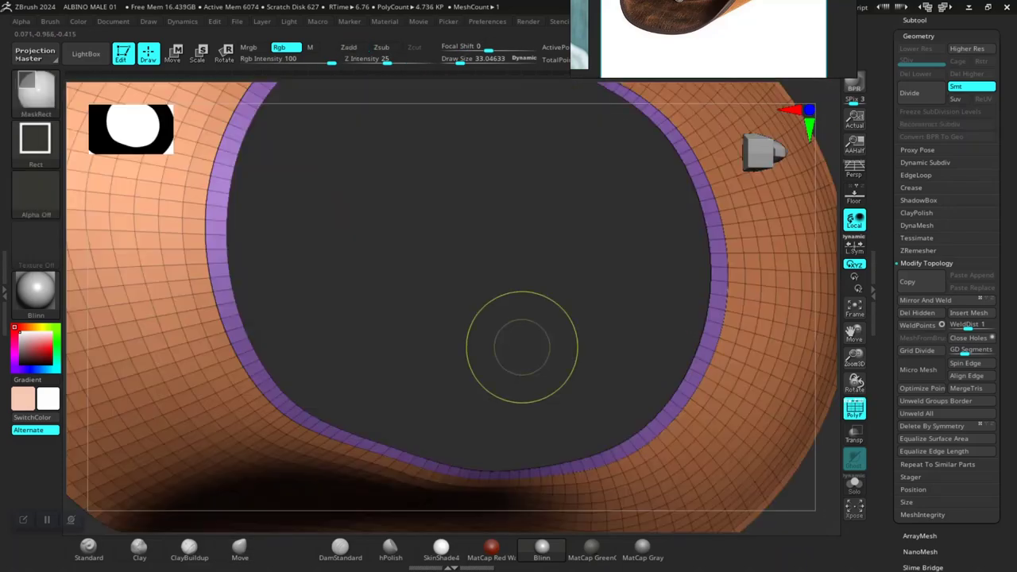
{"action": "key", "text": "f"}
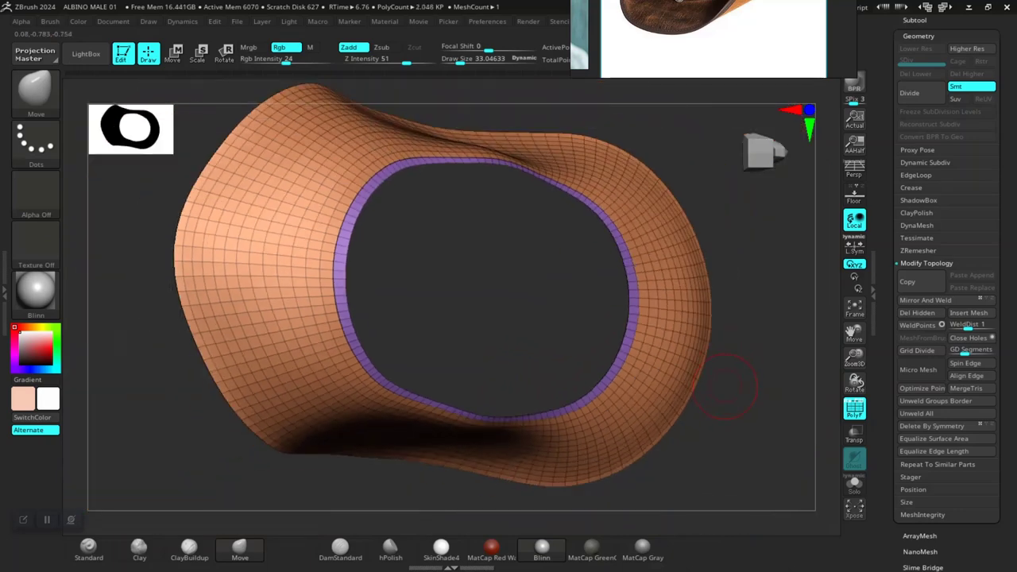
{"action": "key", "text": "shift+f"}
{"action": "left_click_drag", "start_coordinate": [733, 394], "coordinate": [693, 398]}
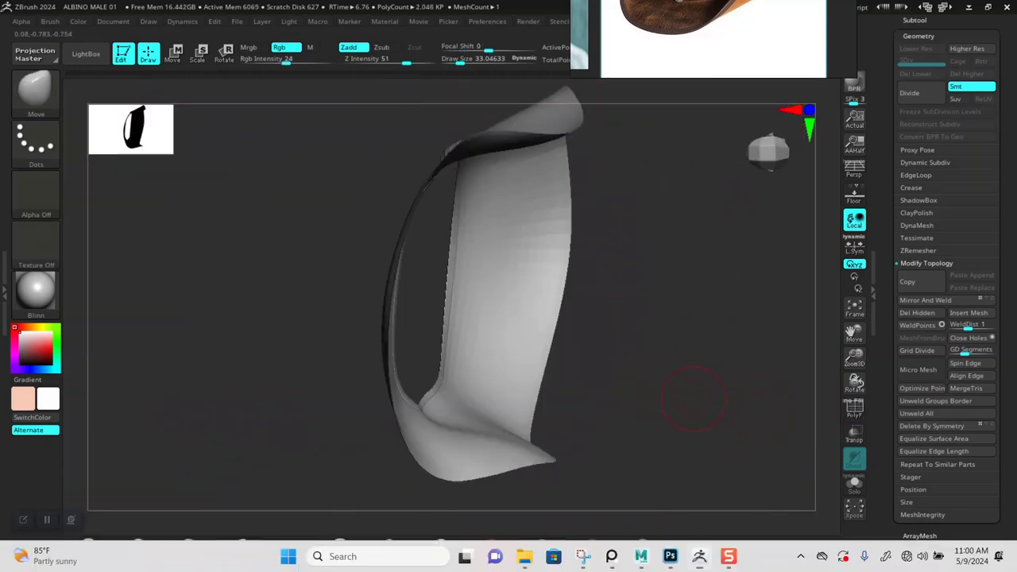
{"action": "key", "text": "super"}
{"action": "left_click_drag", "start_coordinate": [715, 359], "coordinate": [758, 461]}
{"action": "left_click_drag", "start_coordinate": [492, 309], "coordinate": [477, 326]}
{"action": "left_click_drag", "start_coordinate": [540, 326], "coordinate": [512, 324]}
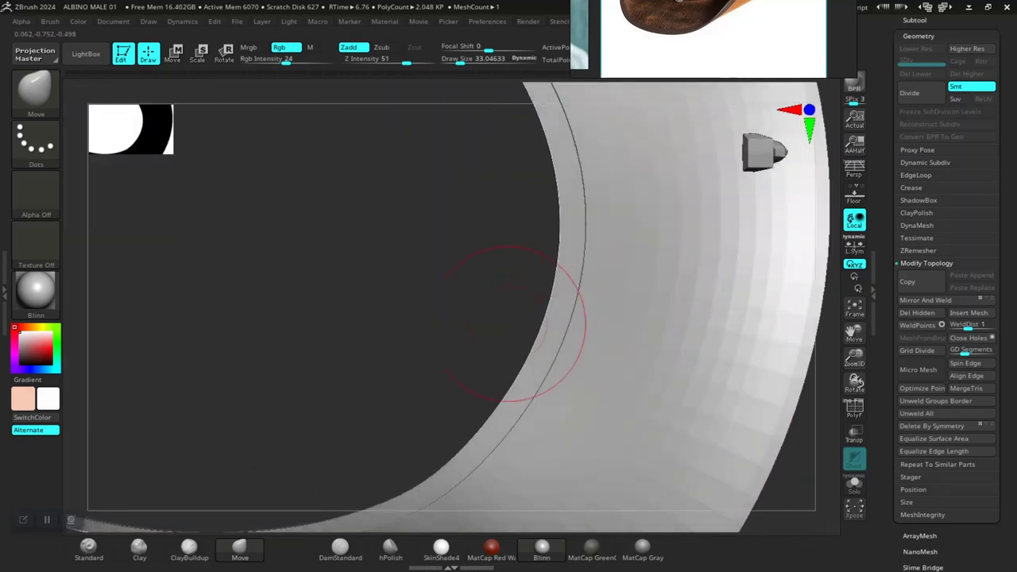
Step: Try smoothing the isolated brim with the Polish By Features deformation
{"action": "left_click_drag", "start_coordinate": [887, 343], "coordinate": [887, 319]}
{"action": "scroll", "coordinate": [945, 318], "scroll_direction": "down", "scroll_amount": 5}
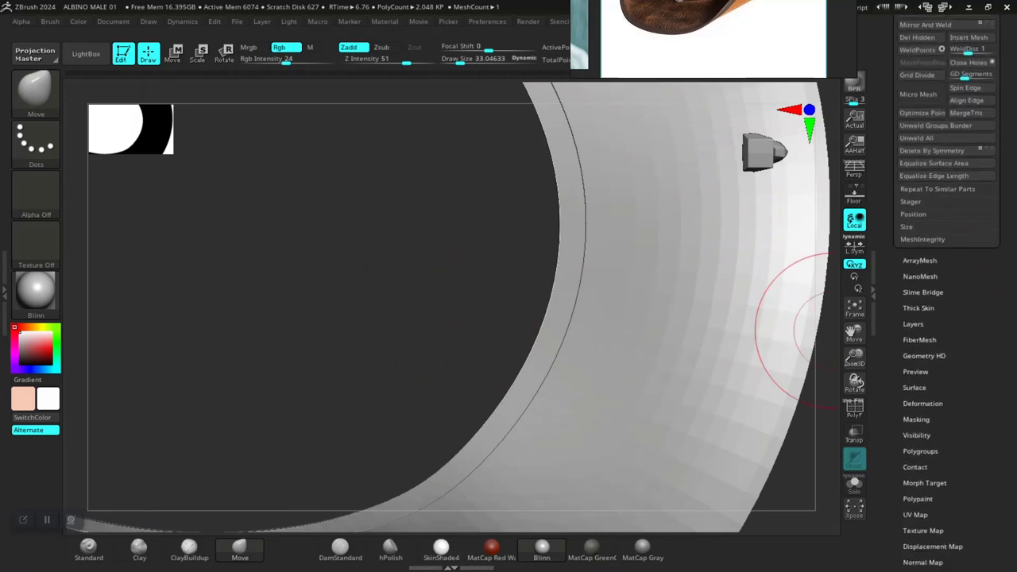
{"action": "left_click", "coordinate": [923, 403]}
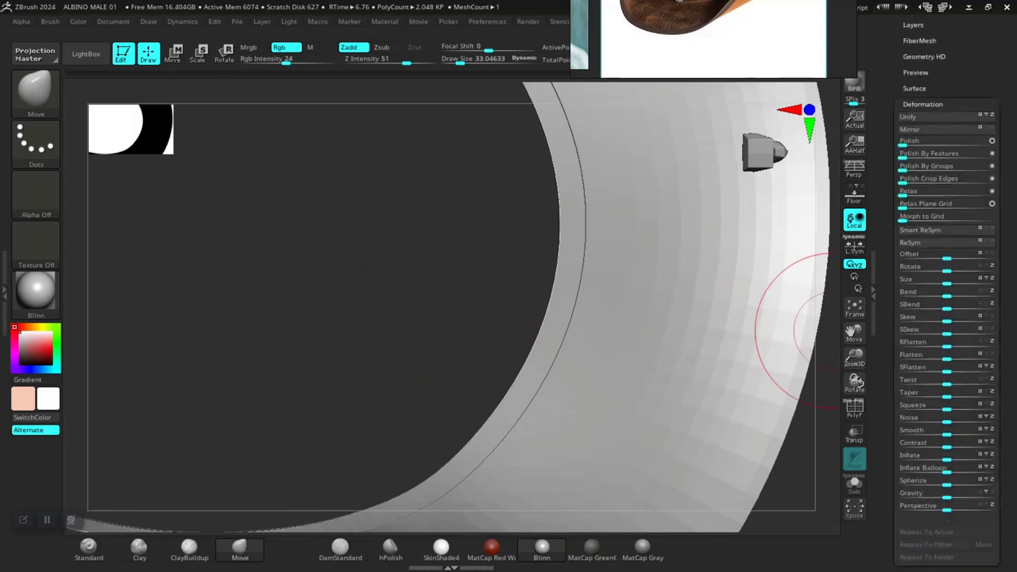
{"action": "scroll", "coordinate": [928, 283], "scroll_direction": "up", "scroll_amount": 1}
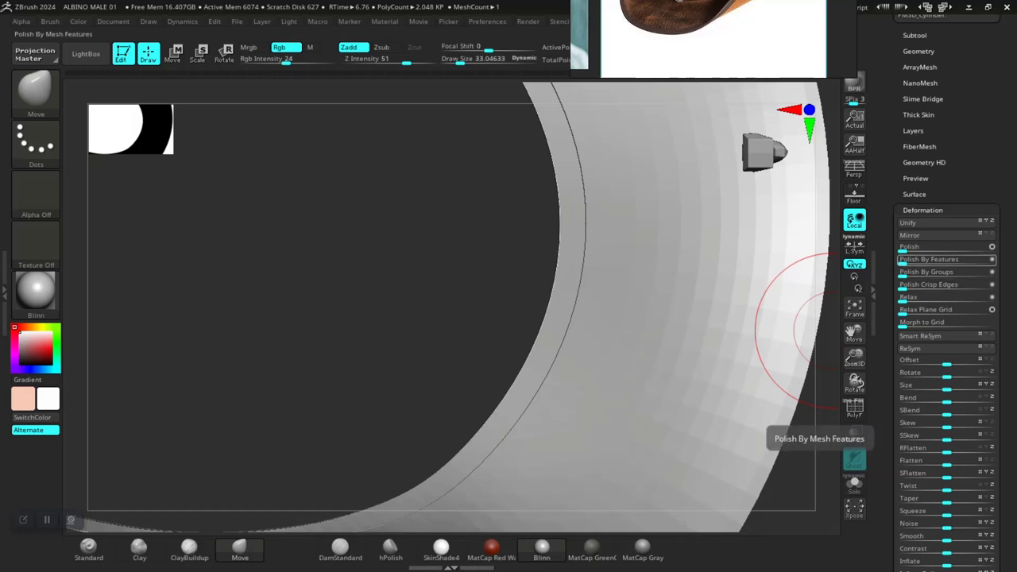
{"action": "left_click", "coordinate": [908, 262]}
{"action": "left_click", "coordinate": [908, 262]}
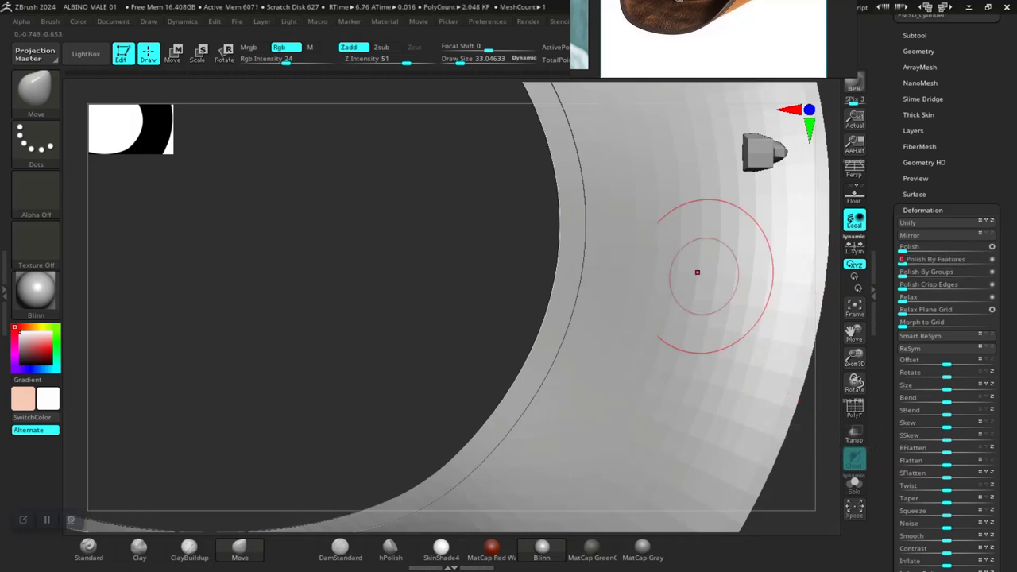
Step: Try the Polish deformation at 23 on the whole brim, and undo it
{"action": "key", "text": "f"}
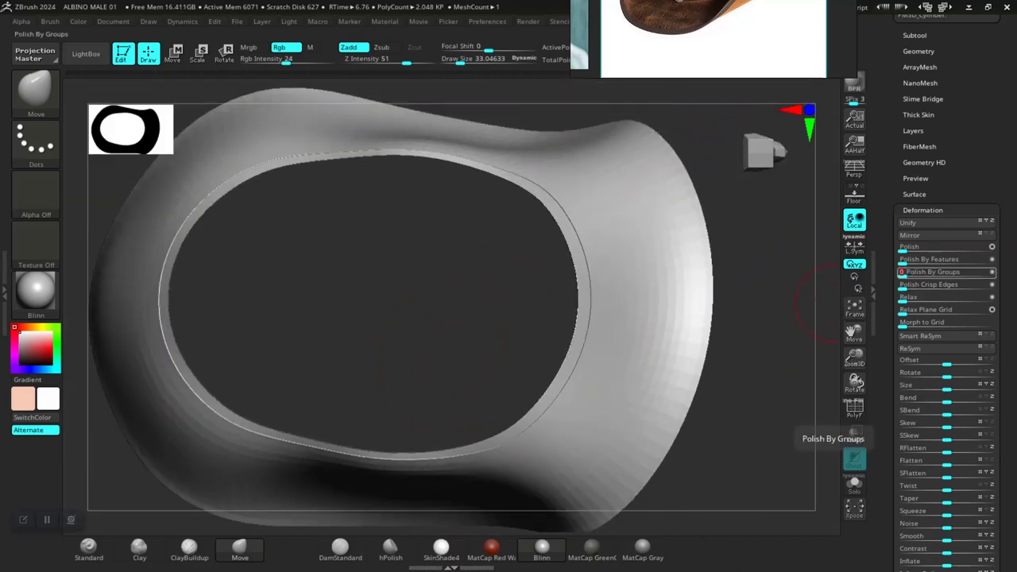
{"action": "key", "text": "shift+f"}
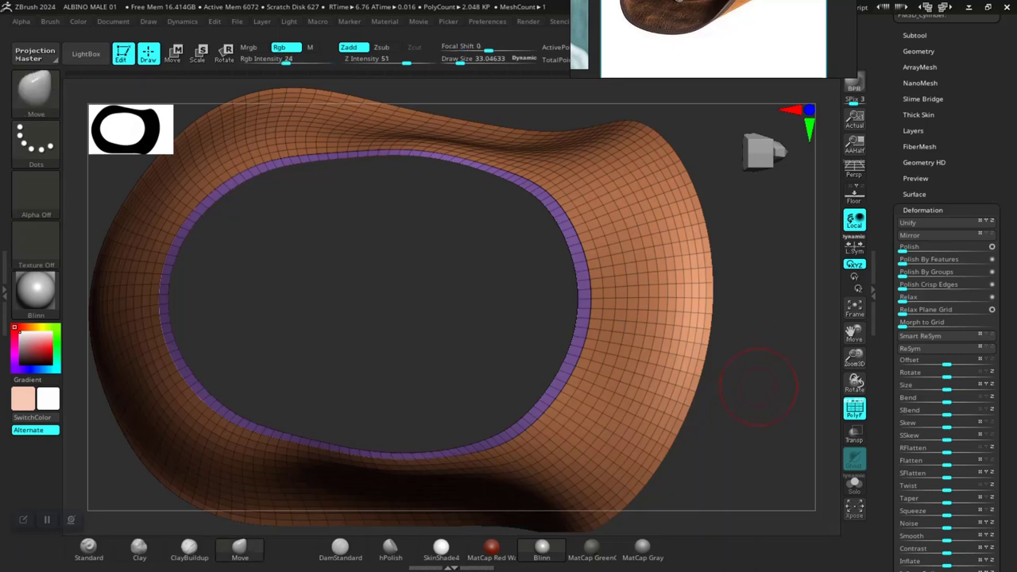
{"action": "key", "text": "shift+f"}
{"action": "mouse_move", "coordinate": [762, 390]}
{"action": "left_mouse_down"}
{"action": "mouse_move", "coordinate": [584, 335]}
{"action": "mouse_move", "coordinate": [699, 350]}
{"action": "mouse_move", "coordinate": [815, 321]}
{"action": "left_mouse_up"}
{"action": "key", "text": "ctrl"}
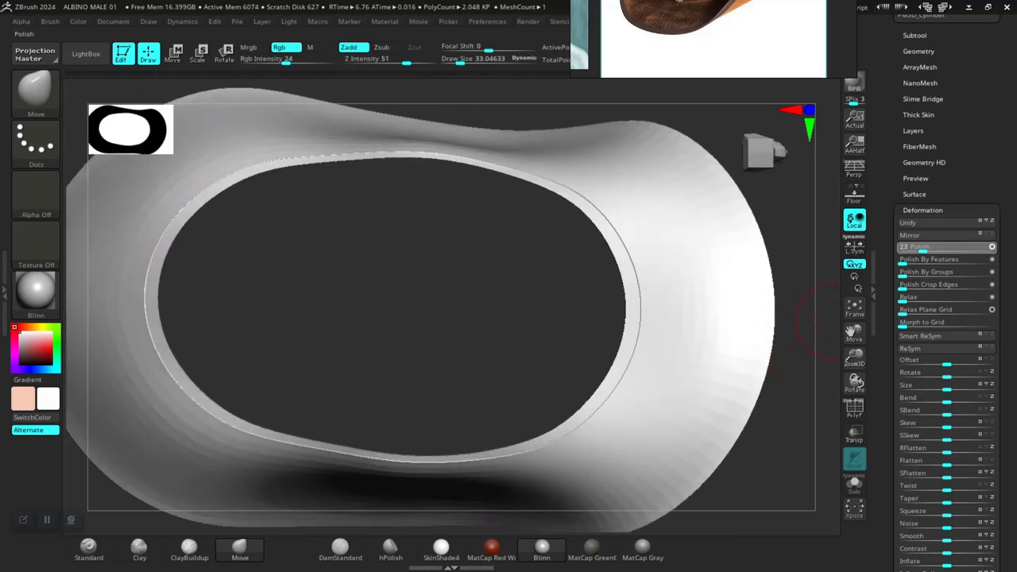
{"action": "left_click_drag", "start_coordinate": [922, 247], "coordinate": [924, 248]}
{"action": "key", "text": "ctrl+z"}
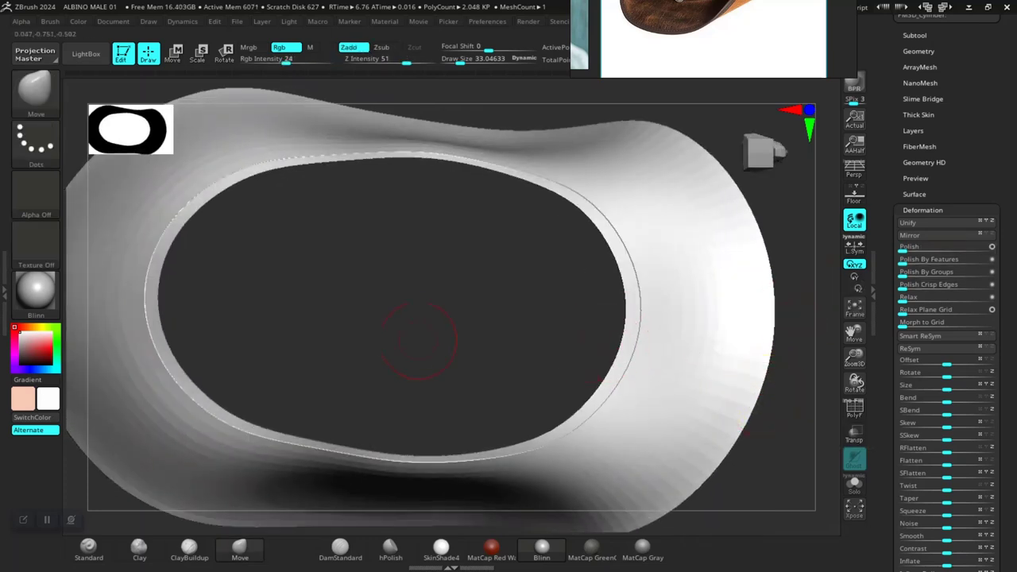
Step: Try Polish Crisp Edges at about 11 on the brim and check its inner rim with and without the polyframe
{"action": "mouse_move", "coordinate": [418, 340]}
{"action": "left_mouse_down"}
{"action": "mouse_move", "coordinate": [435, 336]}
{"action": "mouse_move", "coordinate": [453, 367]}
{"action": "mouse_move", "coordinate": [485, 337]}
{"action": "mouse_move", "coordinate": [433, 381]}
{"action": "left_mouse_up"}
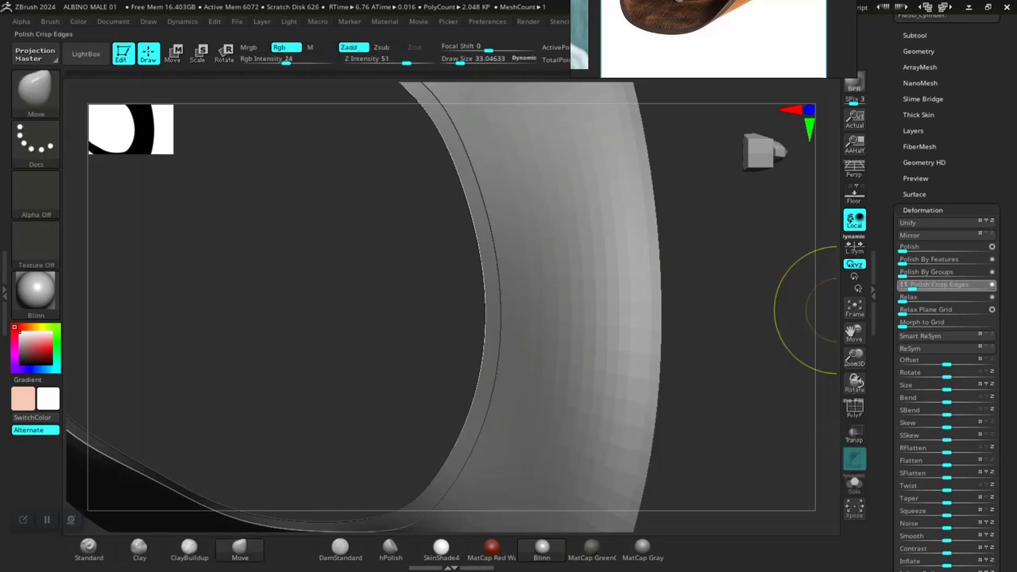
{"action": "left_click", "coordinate": [928, 284]}
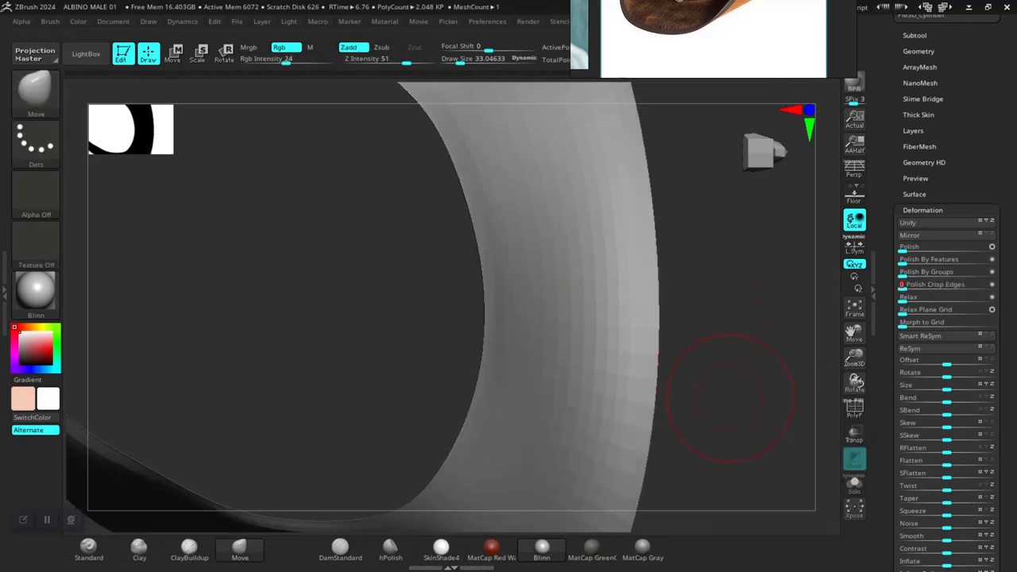
{"action": "left_click_drag", "start_coordinate": [730, 398], "coordinate": [755, 371]}
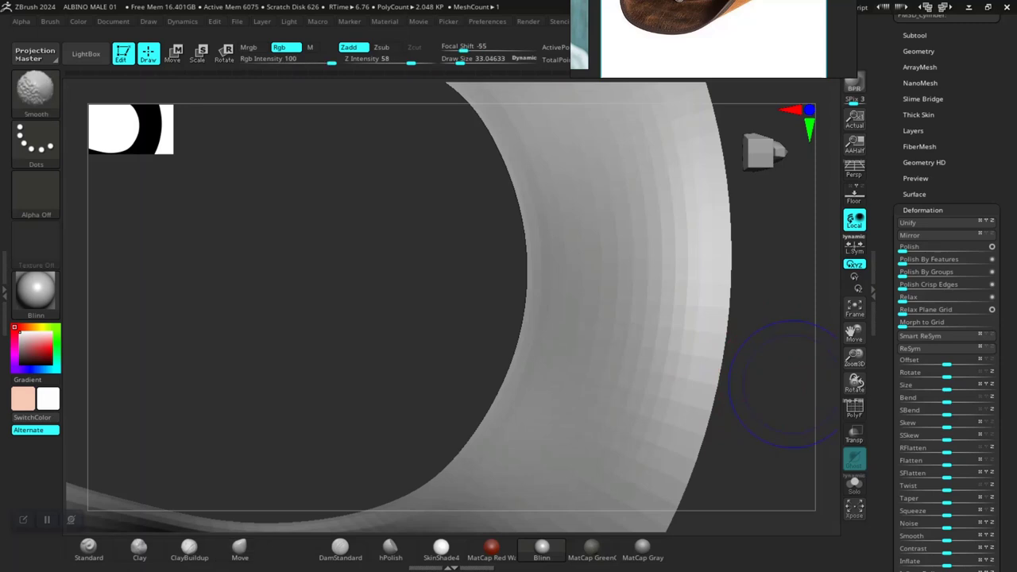
{"action": "key", "text": "shift+f"}
{"action": "left_click_drag", "start_coordinate": [787, 395], "coordinate": [809, 385]}
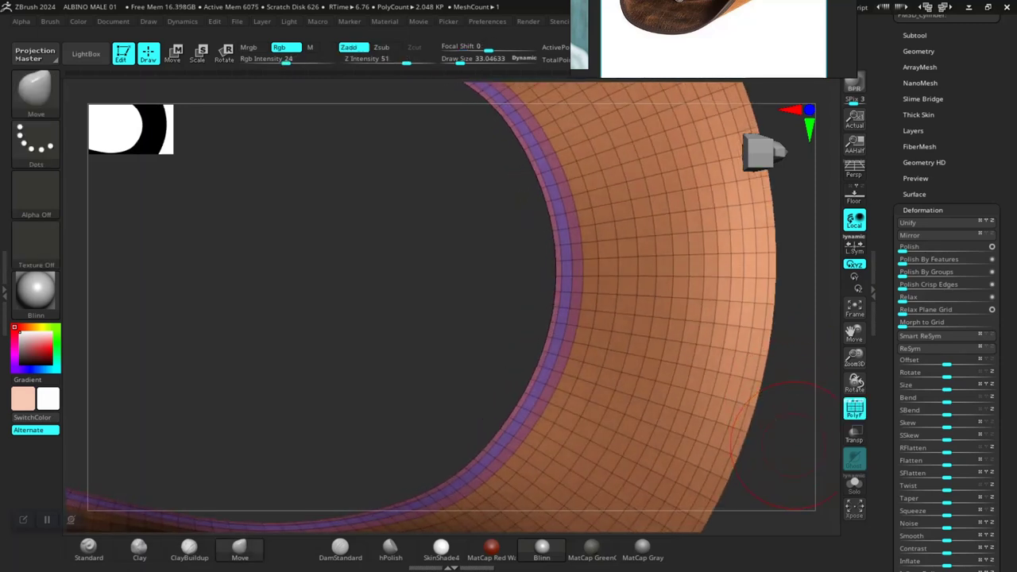
{"action": "key", "text": "f"}
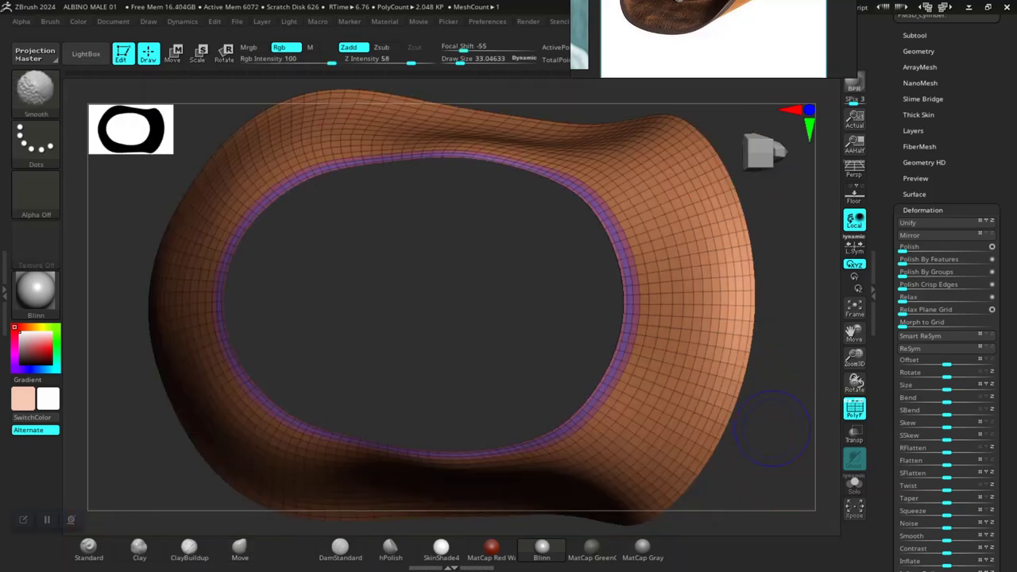
{"action": "key", "text": "shift+f"}
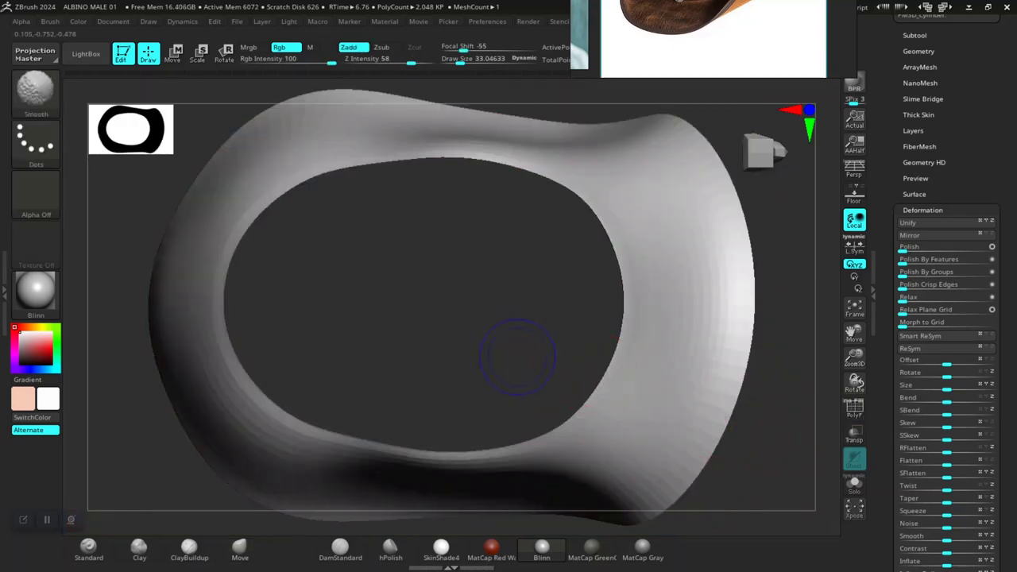
Step: Undo the crisp-edge polish and step further back through the brim's earlier edits
{"action": "key", "text": "shift+f"}
{"action": "key", "text": "ctrl+z"}
{"action": "key", "text": "ctrl+z"}
{"action": "key", "text": "ctrl+z"}
{"action": "key", "text": "ctrl+z"}
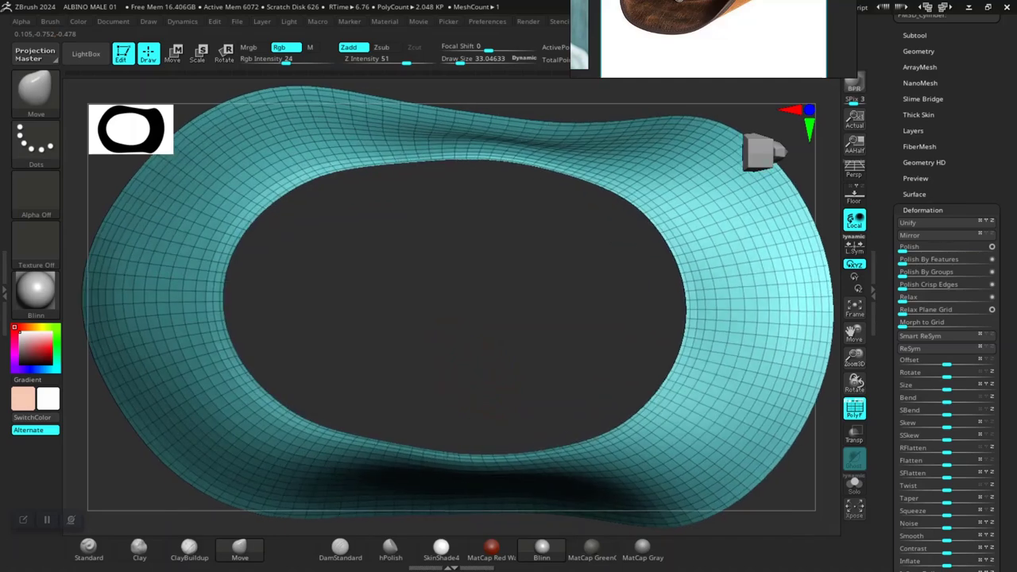
{"action": "left_click_drag", "start_coordinate": [425, 354], "coordinate": [458, 359], "text": "alt"}
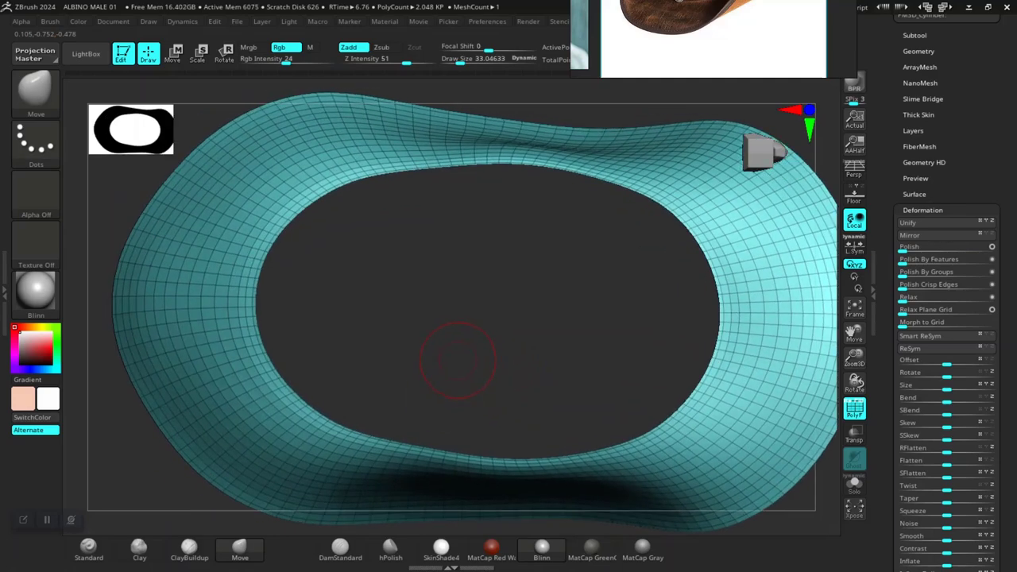
{"action": "key", "text": "ctrl+z"}
{"action": "key", "text": "ctrl+z"}
{"action": "key", "text": "ctrl+z"}
{"action": "key", "text": "ctrl+z"}
{"action": "key", "text": "ctrl+z"}
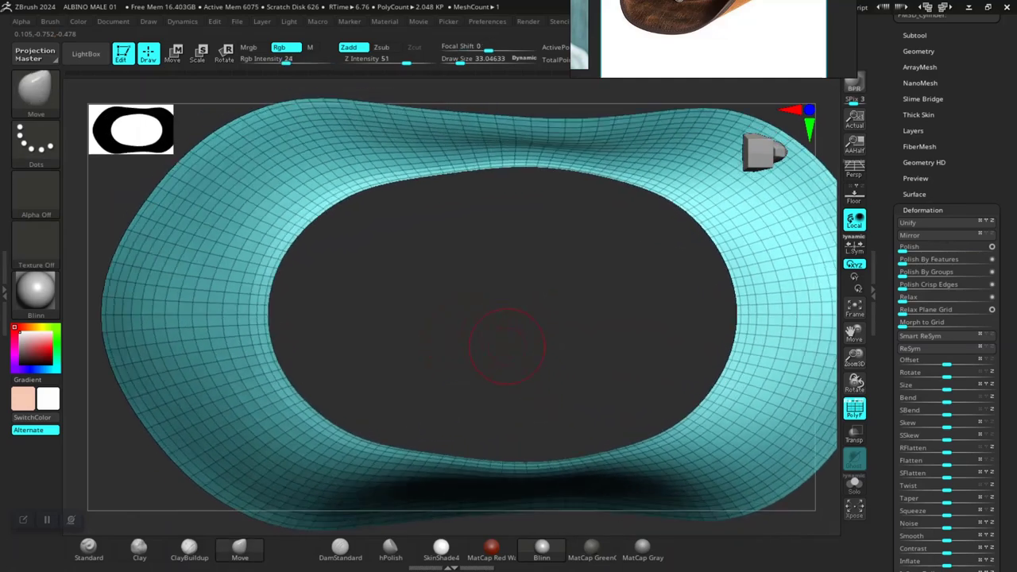
Step: Bring the crown back into view together with the brim and turn off the polyframe
{"action": "left_click_drag", "start_coordinate": [503, 341], "coordinate": [684, 290], "text": "alt"}
{"action": "key", "text": "shift+f"}
{"action": "key", "text": "Up"}
{"action": "left_click_drag", "start_coordinate": [518, 145], "coordinate": [538, 193], "text": "alt"}
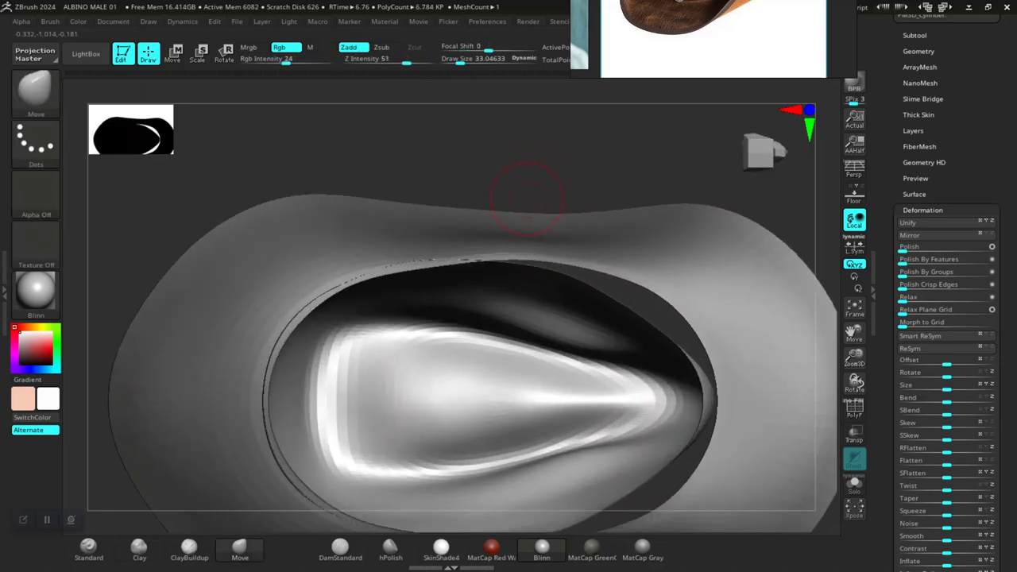
Step: Redo the undone edits on the hat and turn on the polyframe to inspect the crown and brim edges
{"action": "key", "text": "ctrl+shift+z"}
{"action": "key", "text": "ctrl+shift+z"}
{"action": "key", "text": "ctrl+shift+z"}
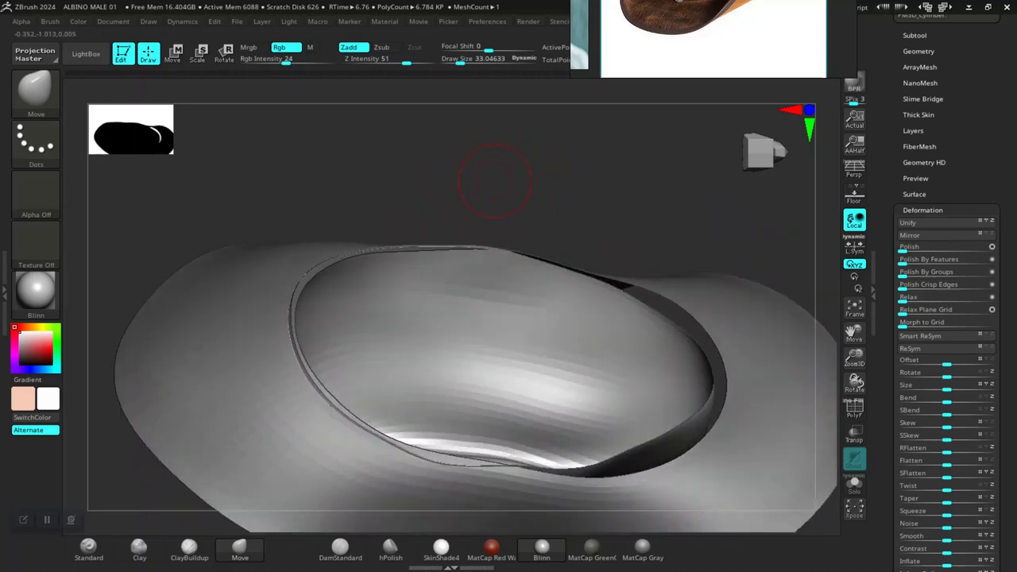
{"action": "left_click_drag", "start_coordinate": [508, 214], "coordinate": [464, 291]}
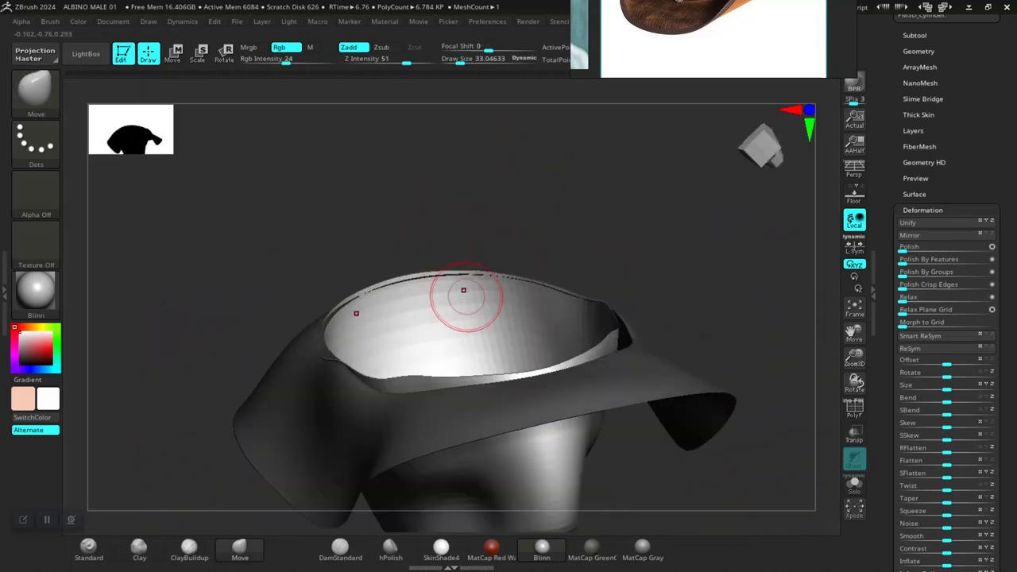
{"action": "key", "text": "shift+f"}
{"action": "left_click_drag", "start_coordinate": [508, 237], "coordinate": [598, 204]}
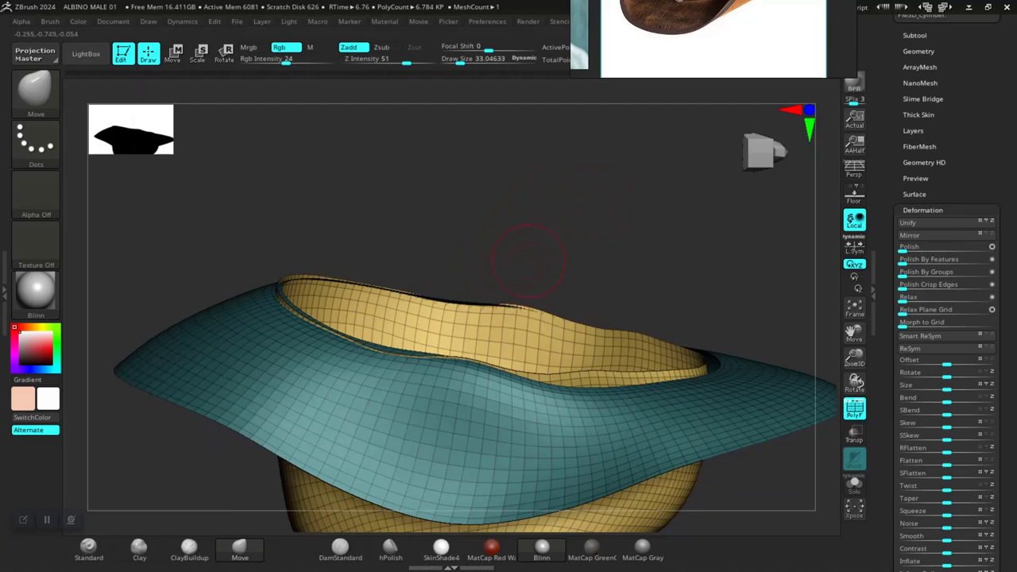
{"action": "left_click_drag", "start_coordinate": [528, 261], "coordinate": [537, 194]}
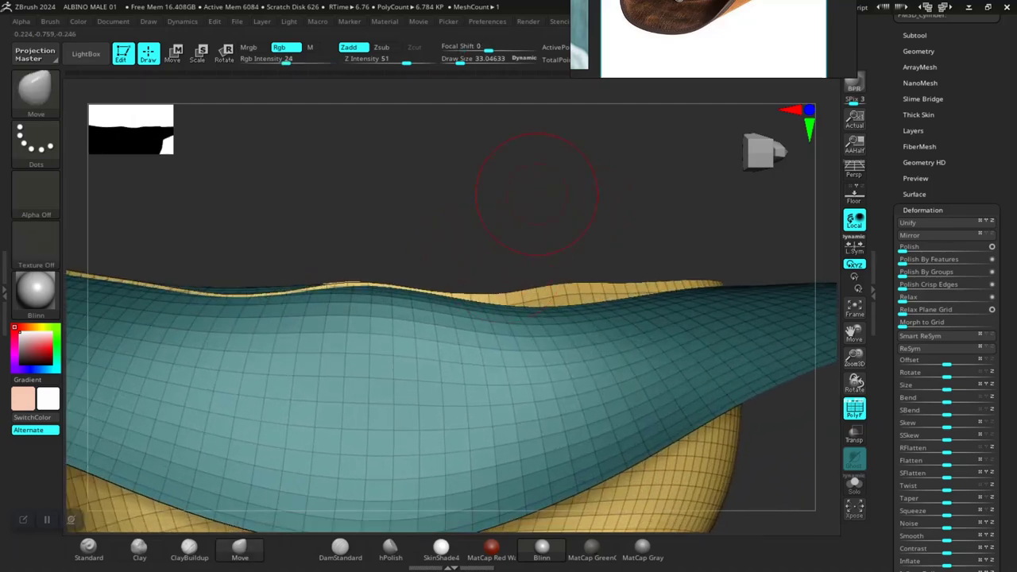
{"action": "key", "text": "ctrl+shift+z"}
Step: Examine the gap between the crown's rim and the brim opening from the side, front and below
{"action": "left_click_drag", "start_coordinate": [468, 203], "coordinate": [533, 302]}
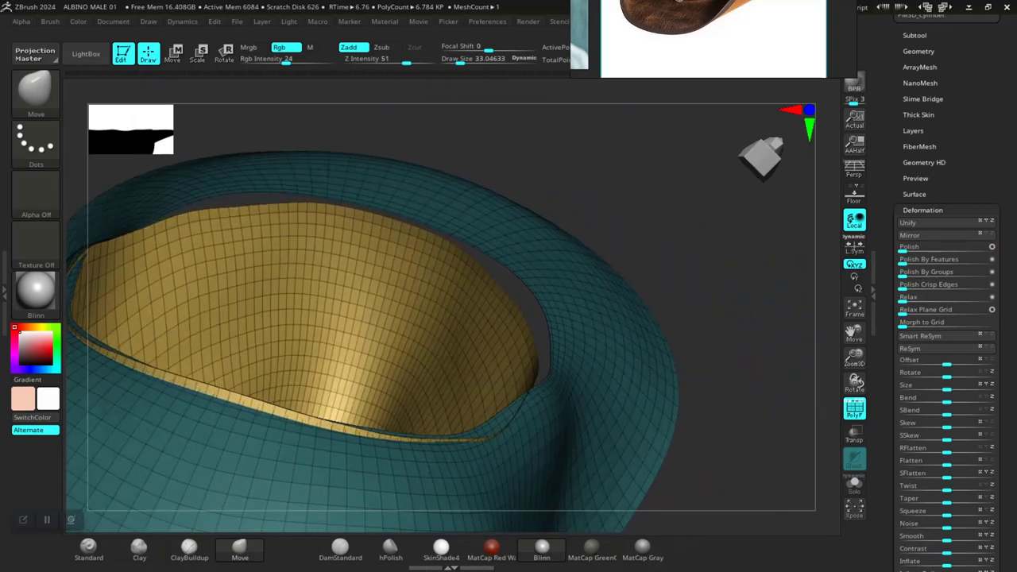
{"action": "mouse_move", "coordinate": [636, 262]}
{"action": "left_mouse_down"}
{"action": "mouse_move", "coordinate": [588, 333]}
{"action": "mouse_move", "coordinate": [469, 274]}
{"action": "left_mouse_up"}
{"action": "left_click_drag", "start_coordinate": [338, 120], "coordinate": [382, 161], "text": "alt"}
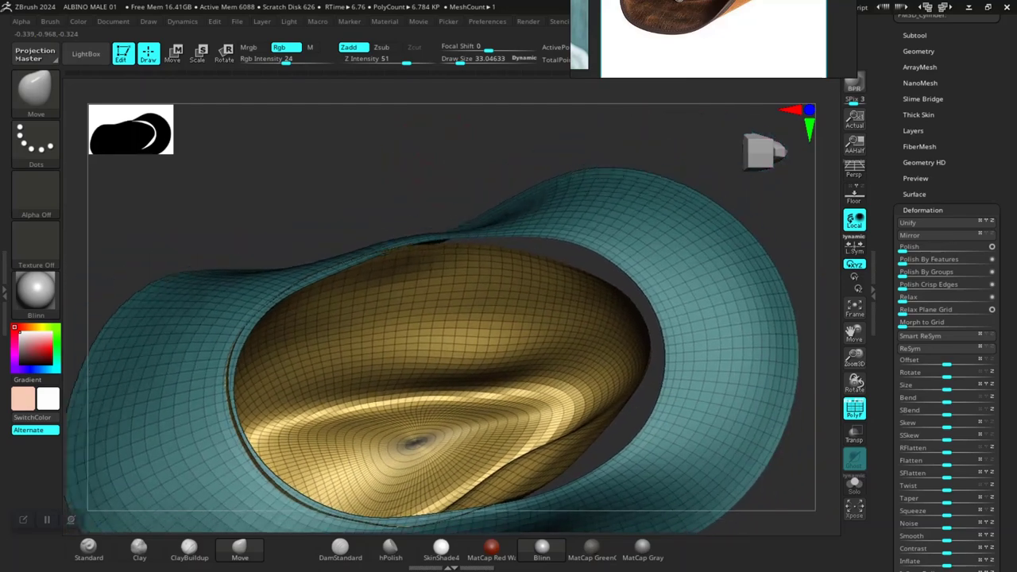
{"action": "left_click_drag", "start_coordinate": [436, 166], "coordinate": [337, 201], "text": "alt"}
{"action": "mouse_move", "coordinate": [477, 210]}
{"action": "left_mouse_down"}
{"action": "mouse_move", "coordinate": [508, 143]}
{"action": "mouse_move", "coordinate": [421, 179]}
{"action": "mouse_move", "coordinate": [477, 205]}
{"action": "left_mouse_up"}
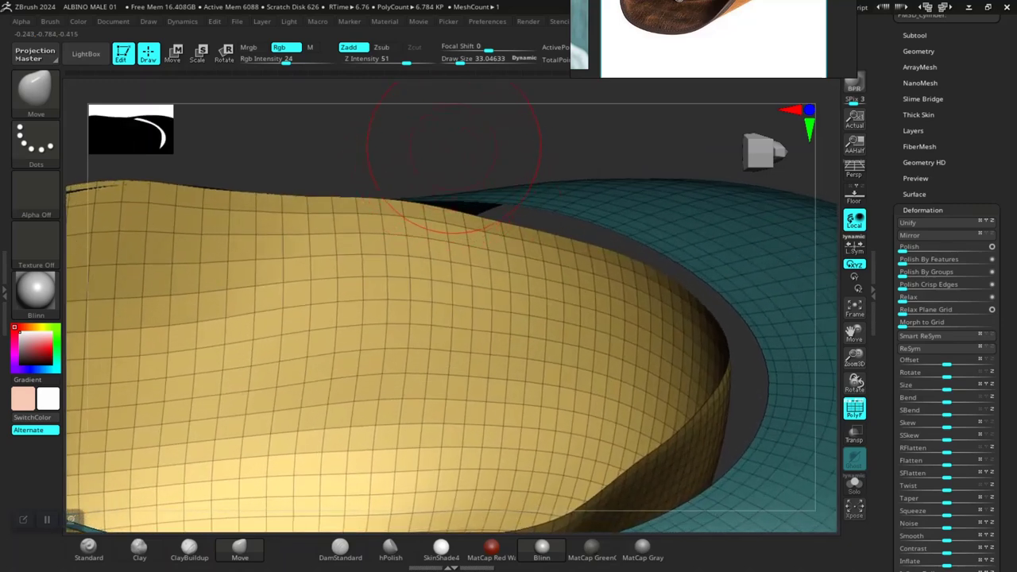
{"action": "left_click_drag", "start_coordinate": [454, 147], "coordinate": [607, 294], "text": "alt"}
{"action": "left_click_drag", "start_coordinate": [665, 345], "coordinate": [656, 317]}
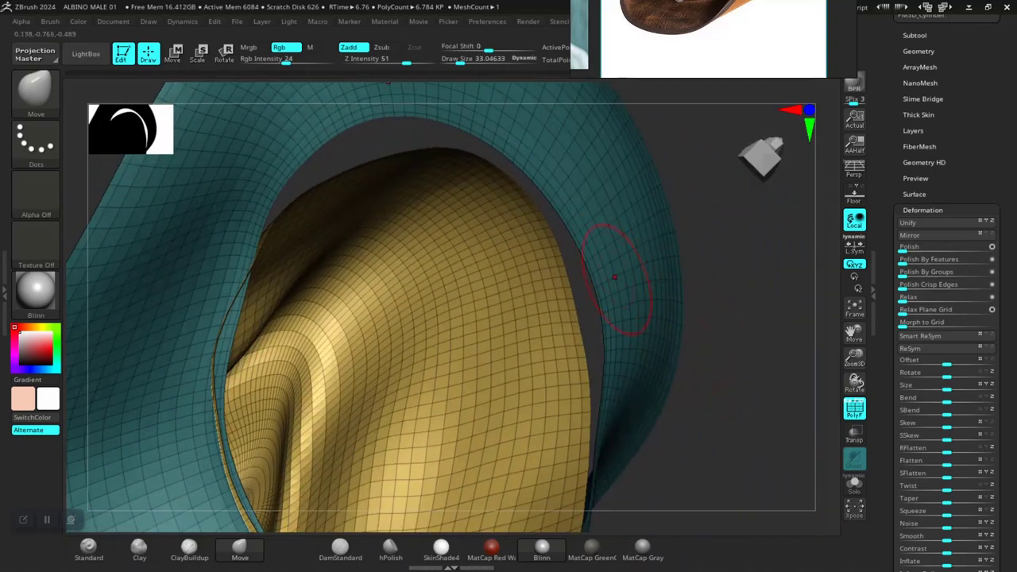
{"action": "mouse_move", "coordinate": [672, 439]}
{"action": "left_mouse_down", "text": "alt"}
{"action": "mouse_move", "coordinate": [663, 404]}
{"action": "mouse_move", "coordinate": [673, 340]}
{"action": "mouse_move", "coordinate": [668, 389]}
{"action": "mouse_move", "coordinate": [622, 370]}
{"action": "left_mouse_up", "text": "alt"}
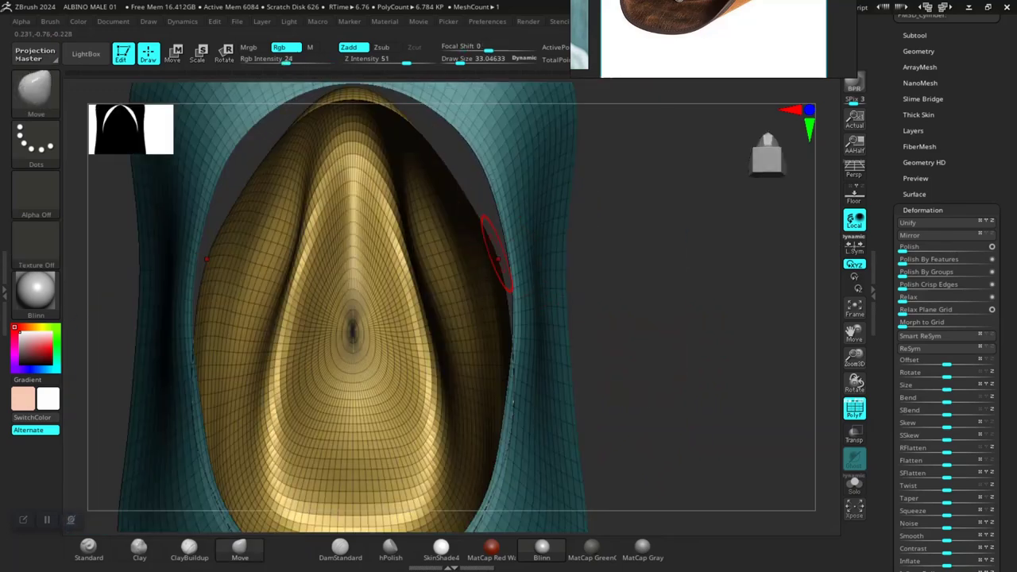
Step: Enlarge the Move brush to about 86 and pull the side of the crown's front rim outward toward the brim opening
{"action": "key", "text": "space"}
{"action": "left_click_drag", "start_coordinate": [499, 259], "coordinate": [510, 256]}
{"action": "left_click_drag", "start_coordinate": [659, 382], "coordinate": [665, 350], "text": "alt"}
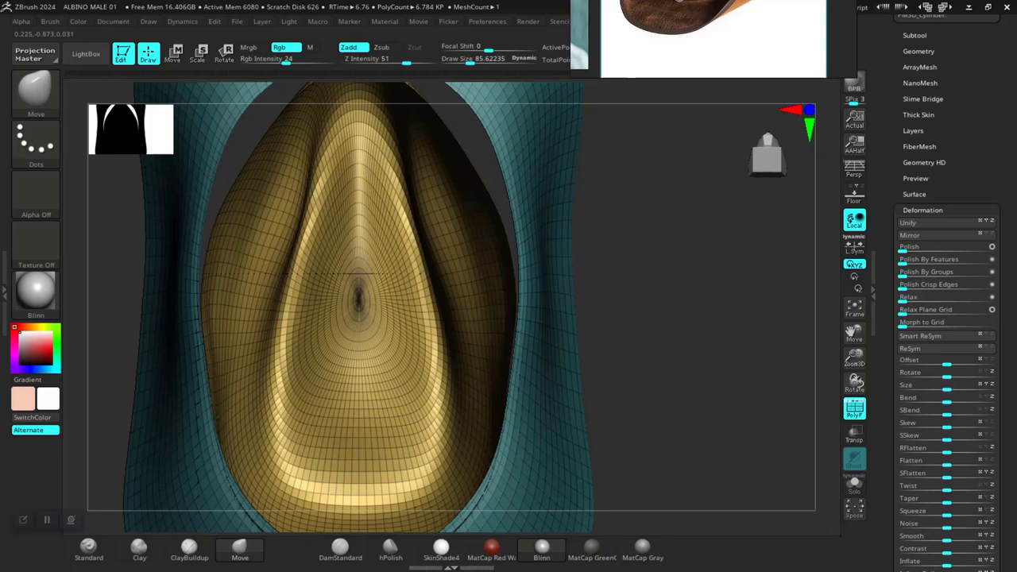
{"action": "left_click_drag", "start_coordinate": [639, 417], "coordinate": [671, 342], "text": "alt"}
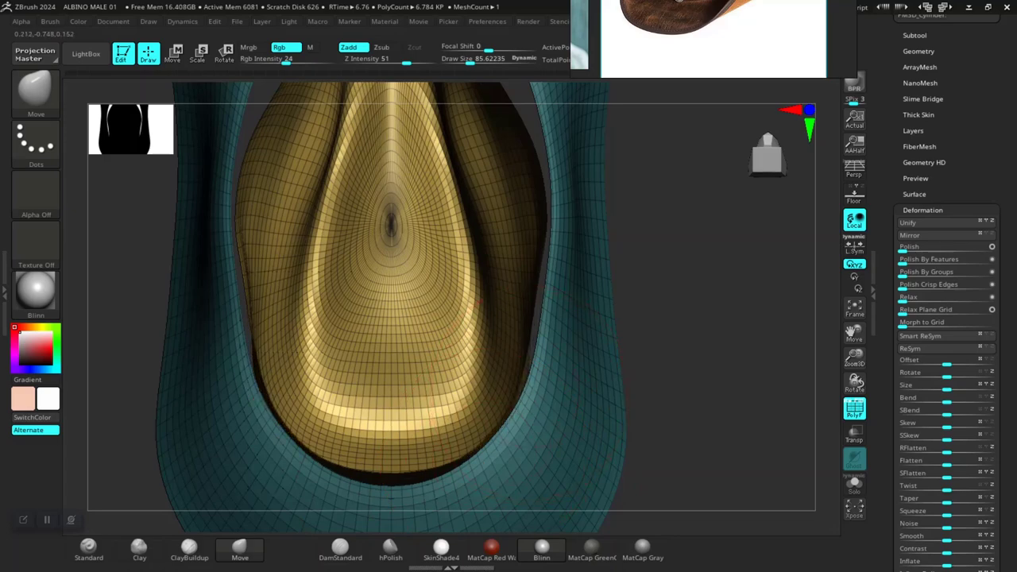
{"action": "mouse_move", "coordinate": [705, 322]}
{"action": "left_mouse_down"}
{"action": "mouse_move", "coordinate": [690, 417]}
{"action": "mouse_move", "coordinate": [627, 406]}
{"action": "mouse_move", "coordinate": [612, 385]}
{"action": "left_mouse_up"}
{"action": "mouse_move", "coordinate": [643, 270]}
{"action": "left_mouse_down"}
{"action": "mouse_move", "coordinate": [715, 298]}
{"action": "mouse_move", "coordinate": [766, 298]}
{"action": "mouse_move", "coordinate": [697, 374]}
{"action": "mouse_move", "coordinate": [692, 334]}
{"action": "mouse_move", "coordinate": [570, 351]}
{"action": "left_mouse_up"}
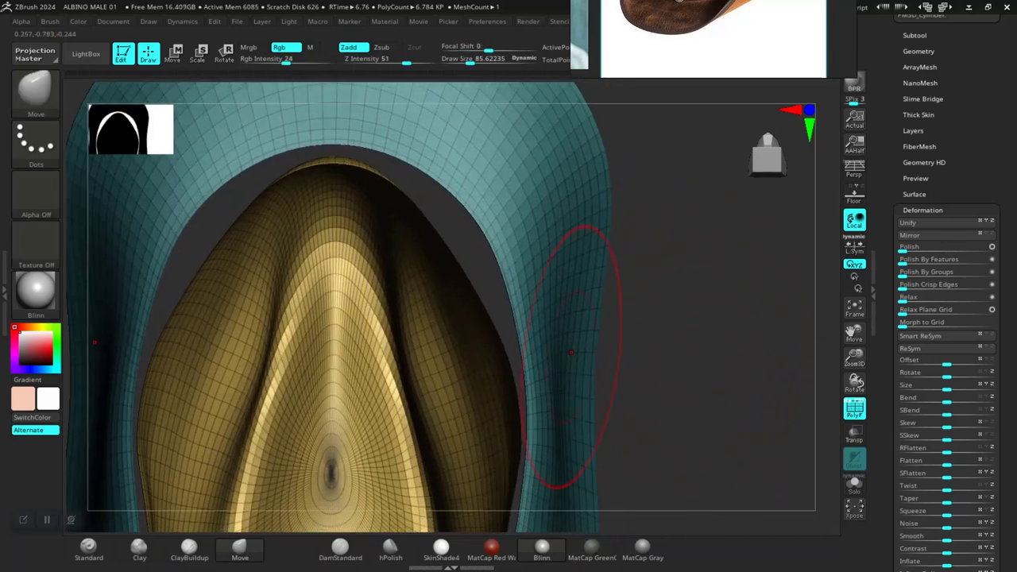
{"action": "mouse_move", "coordinate": [480, 308]}
{"action": "left_mouse_down"}
{"action": "mouse_move", "coordinate": [493, 294]}
{"action": "mouse_move", "coordinate": [464, 247]}
{"action": "left_mouse_up"}
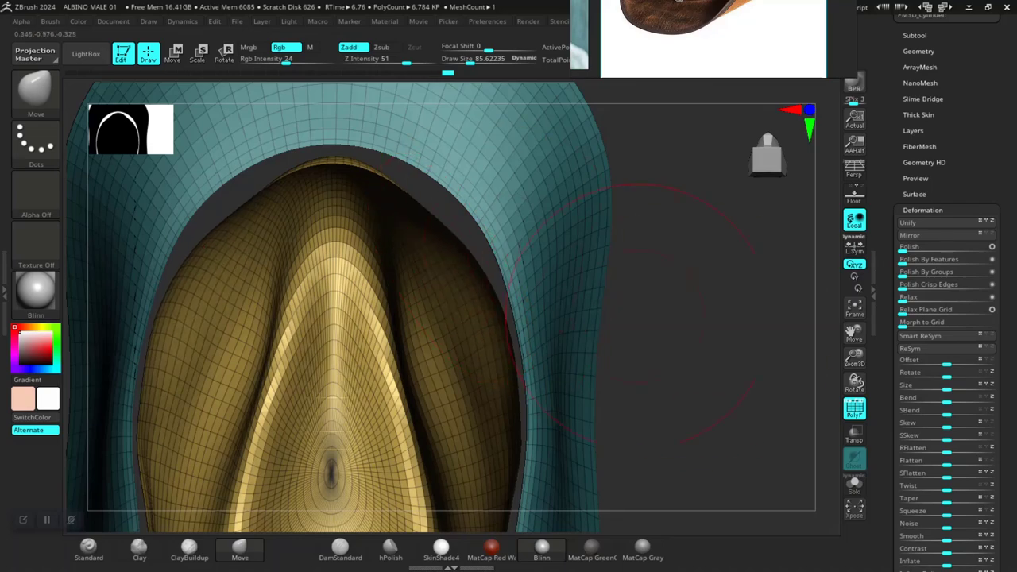
Step: Turn off the polyframe and pull the crown's front rim farther out on both sides to follow the brim opening
{"action": "key", "text": "shift+f"}
{"action": "mouse_move", "coordinate": [668, 350]}
{"action": "left_mouse_down"}
{"action": "mouse_move", "coordinate": [584, 342]}
{"action": "mouse_move", "coordinate": [620, 354]}
{"action": "mouse_move", "coordinate": [628, 339]}
{"action": "left_mouse_up"}
{"action": "left_click_drag", "start_coordinate": [486, 292], "coordinate": [510, 297]}
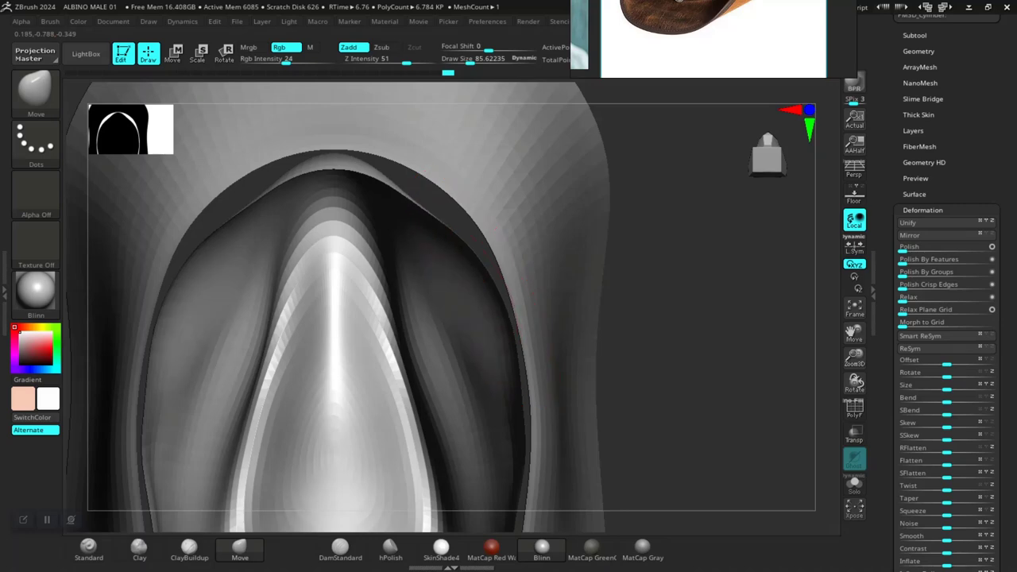
{"action": "left_click_drag", "start_coordinate": [443, 231], "coordinate": [440, 211]}
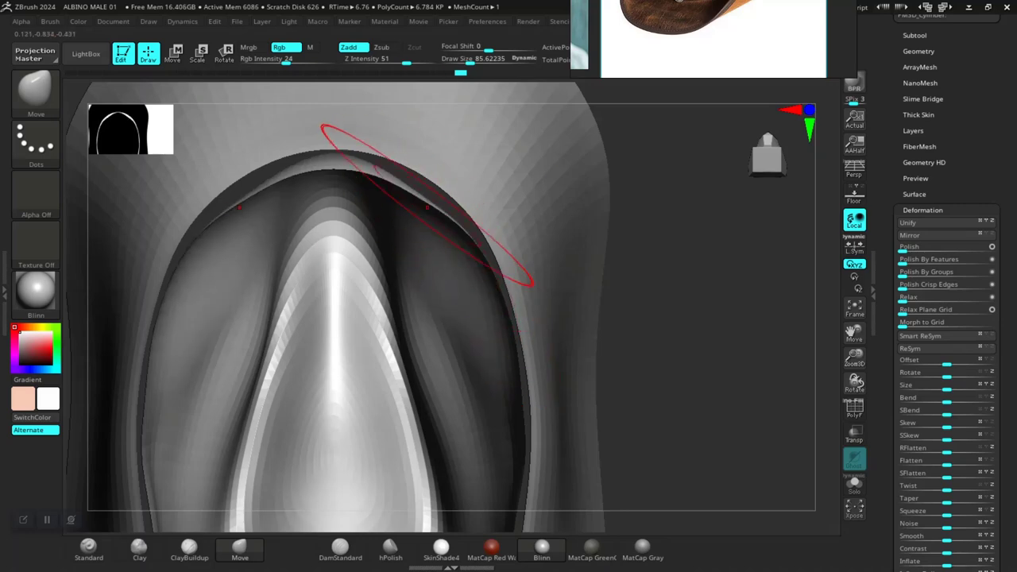
{"action": "mouse_move", "coordinate": [628, 246]}
{"action": "left_mouse_down"}
{"action": "mouse_move", "coordinate": [684, 271]}
{"action": "mouse_move", "coordinate": [668, 239]}
{"action": "mouse_move", "coordinate": [612, 302]}
{"action": "left_mouse_up"}
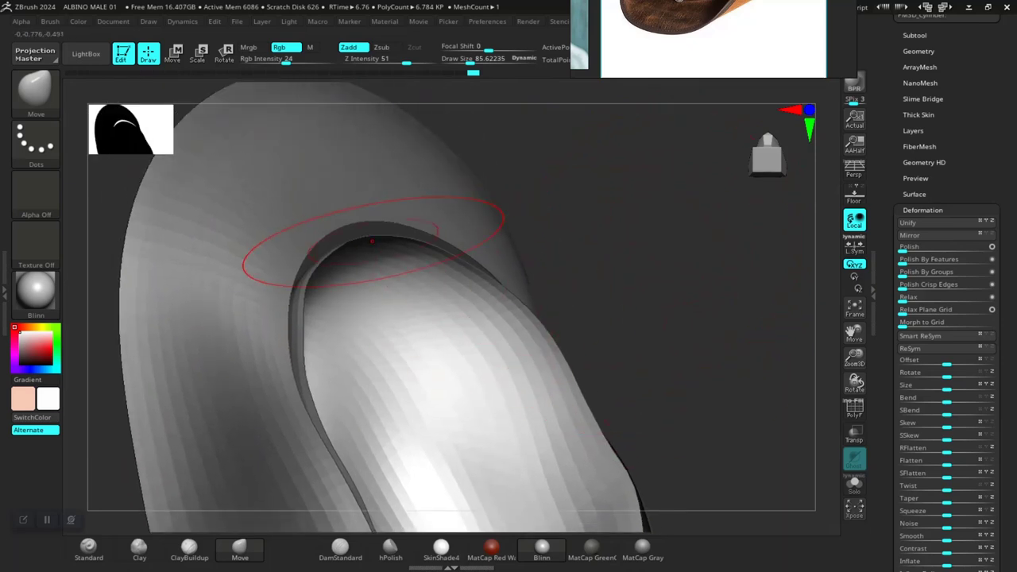
Step: Move the front tip and adjoining curve of the crown's rim against the brim's inner edge, undoing one misplaced stroke
{"action": "left_click_drag", "start_coordinate": [372, 240], "coordinate": [373, 227]}
{"action": "left_click_drag", "start_coordinate": [324, 258], "coordinate": [329, 268]}
{"action": "key", "text": "ctrl+z"}
{"action": "left_click_drag", "start_coordinate": [300, 379], "coordinate": [313, 367]}
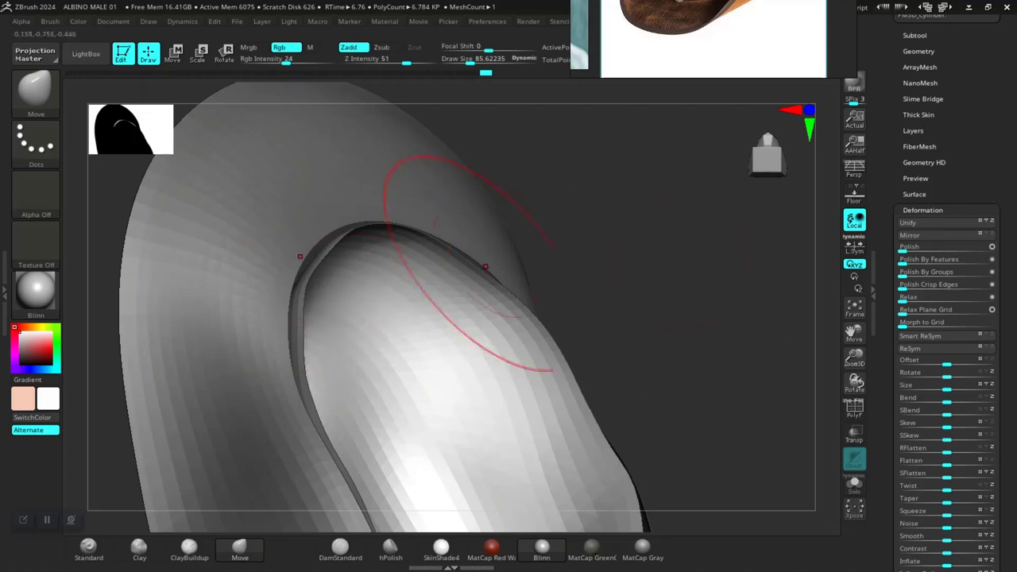
{"action": "mouse_move", "coordinate": [711, 330]}
{"action": "left_mouse_down"}
{"action": "mouse_move", "coordinate": [673, 386]}
{"action": "mouse_move", "coordinate": [639, 322]}
{"action": "left_mouse_up"}
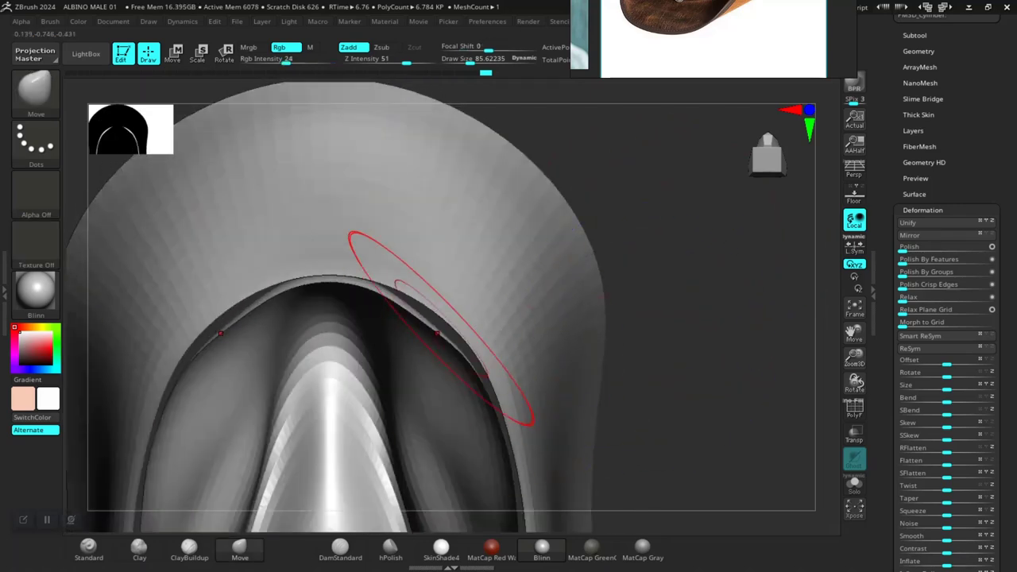
{"action": "left_click_drag", "start_coordinate": [430, 339], "coordinate": [439, 329]}
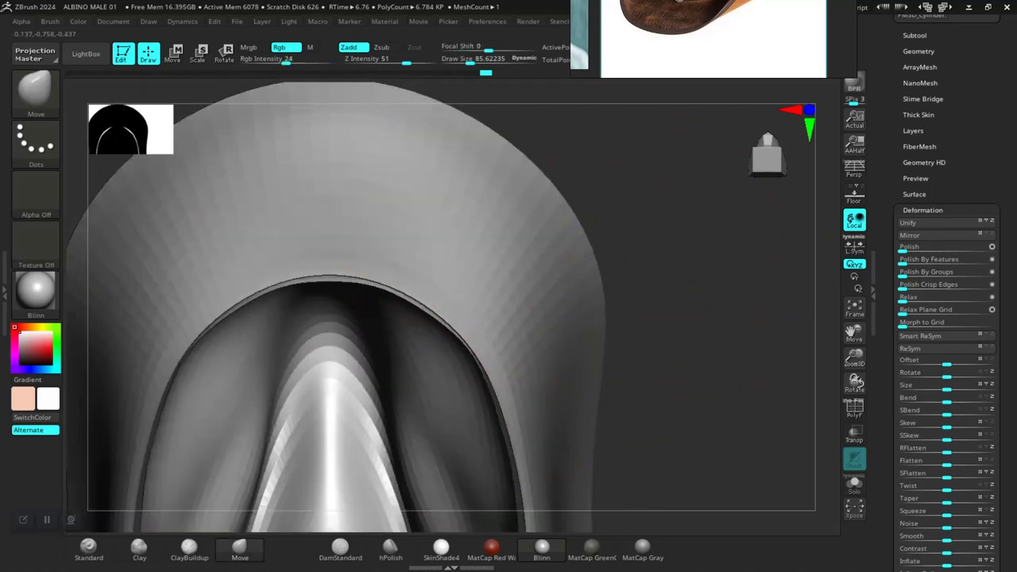
Step: Turn on the polyframe, reduce the Move brush to about 42 and even out the crown's protruding rim in profile
{"action": "mouse_move", "coordinate": [684, 262]}
{"action": "left_mouse_down"}
{"action": "mouse_move", "coordinate": [678, 354]}
{"action": "mouse_move", "coordinate": [668, 329]}
{"action": "mouse_move", "coordinate": [687, 328]}
{"action": "left_mouse_up"}
{"action": "key", "text": "shift+f"}
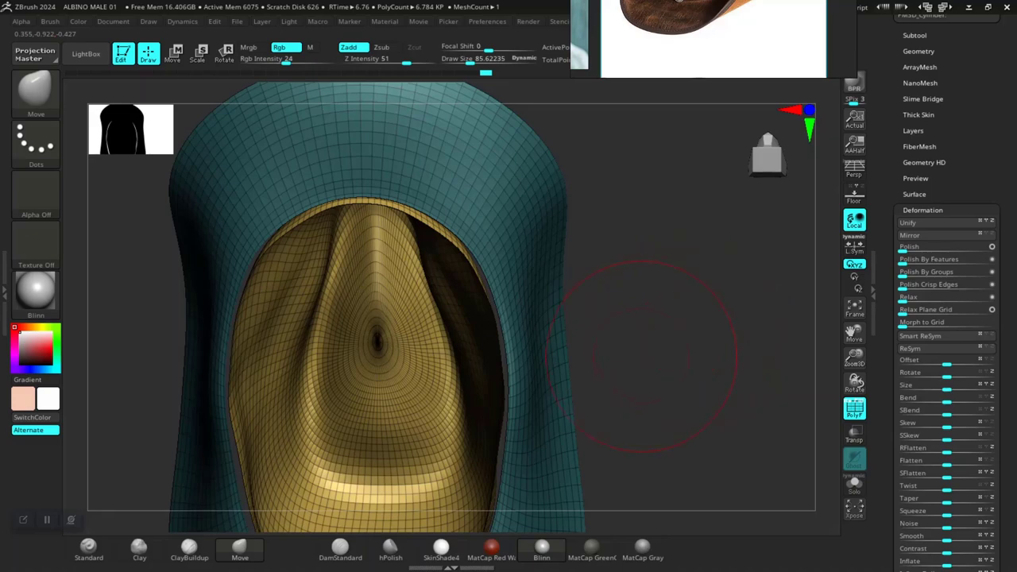
{"action": "left_click_drag", "start_coordinate": [640, 356], "coordinate": [661, 336]}
{"action": "mouse_move", "coordinate": [672, 288]}
{"action": "left_mouse_down", "text": "alt"}
{"action": "mouse_move", "coordinate": [696, 320]}
{"action": "mouse_move", "coordinate": [681, 318]}
{"action": "left_mouse_up", "text": "alt"}
{"action": "key", "text": "space"}
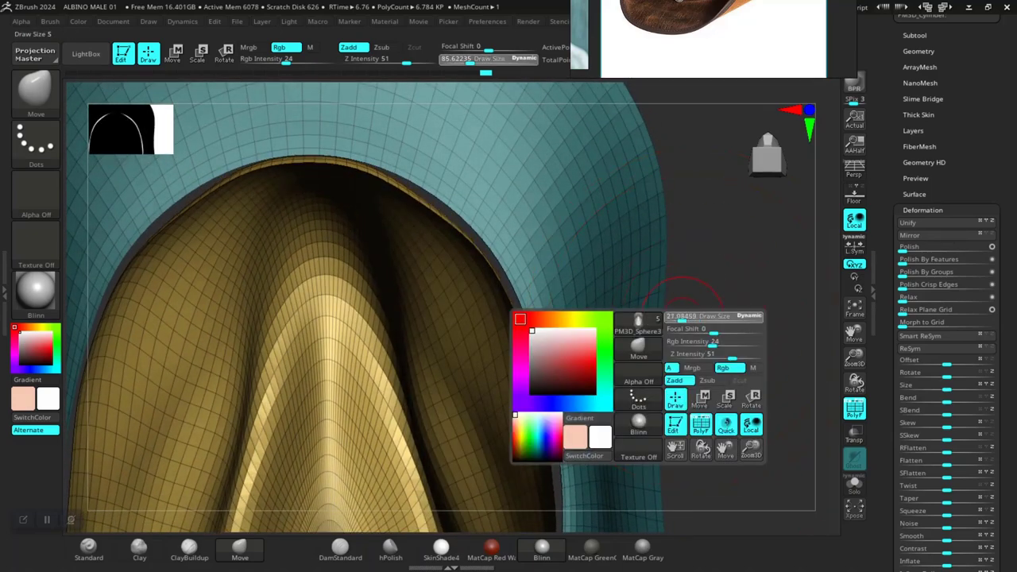
{"action": "mouse_move", "coordinate": [734, 352]}
{"action": "left_mouse_down"}
{"action": "mouse_move", "coordinate": [733, 363]}
{"action": "mouse_move", "coordinate": [749, 354]}
{"action": "mouse_move", "coordinate": [676, 353]}
{"action": "mouse_move", "coordinate": [700, 362]}
{"action": "mouse_move", "coordinate": [536, 411]}
{"action": "left_mouse_up"}
{"action": "mouse_move", "coordinate": [366, 373]}
{"action": "left_mouse_down"}
{"action": "mouse_move", "coordinate": [363, 341]}
{"action": "mouse_move", "coordinate": [381, 316]}
{"action": "left_mouse_up"}
{"action": "key", "text": "space"}
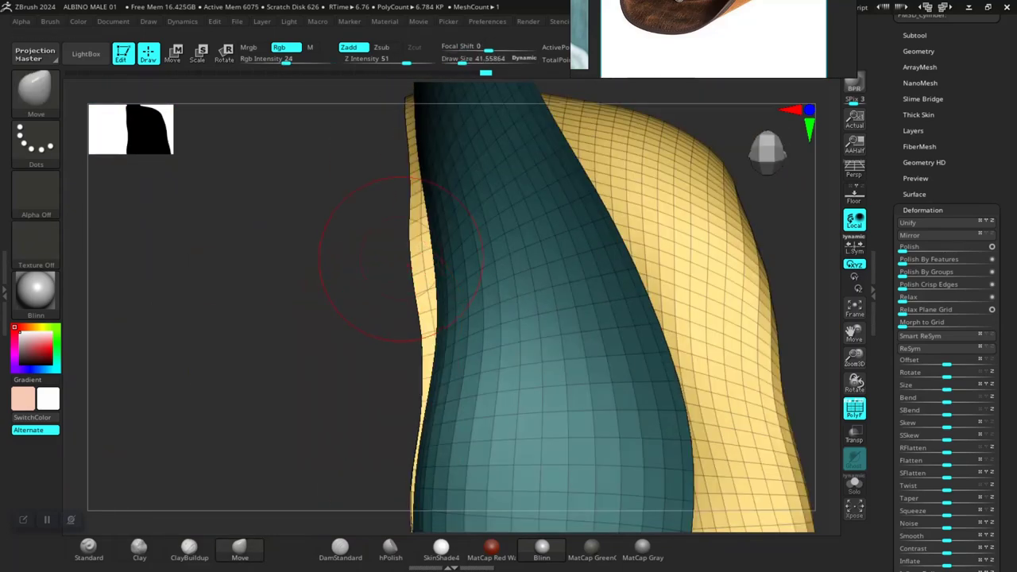
{"action": "mouse_move", "coordinate": [404, 261]}
{"action": "left_mouse_down"}
{"action": "mouse_move", "coordinate": [442, 259]}
{"action": "mouse_move", "coordinate": [404, 260]}
{"action": "left_mouse_up"}
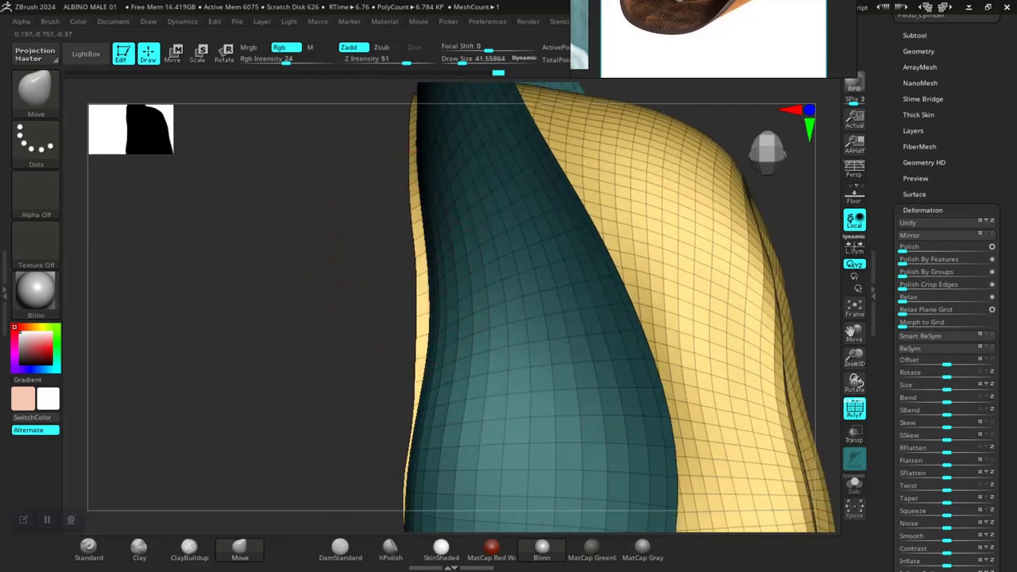
{"action": "mouse_move", "coordinate": [322, 349]}
{"action": "left_mouse_down"}
{"action": "mouse_move", "coordinate": [595, 336]}
{"action": "mouse_move", "coordinate": [620, 361]}
{"action": "mouse_move", "coordinate": [708, 340]}
{"action": "mouse_move", "coordinate": [709, 367]}
{"action": "mouse_move", "coordinate": [651, 397]}
{"action": "mouse_move", "coordinate": [644, 421]}
{"action": "left_mouse_up"}
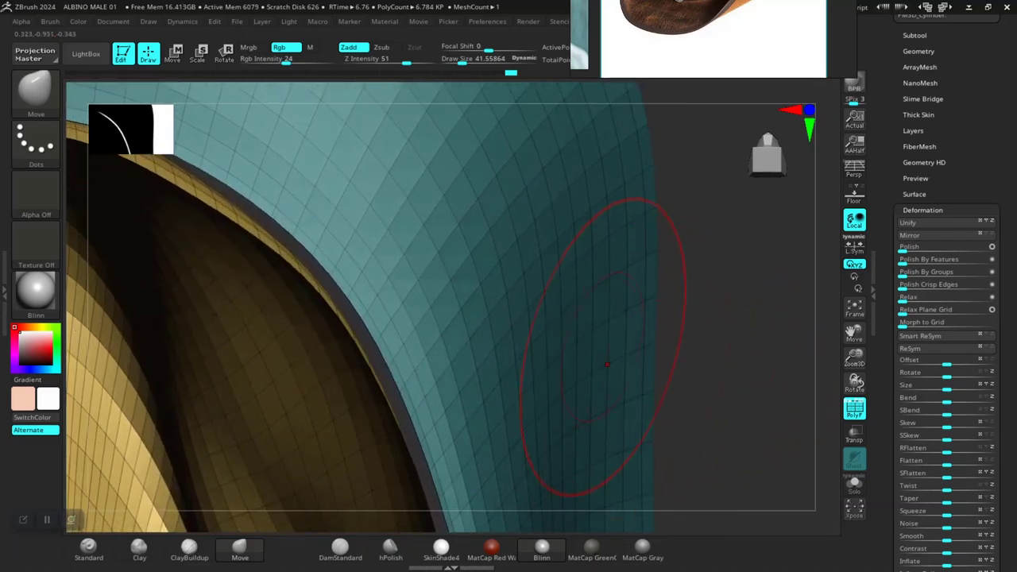
Step: Switch to the ZModeler brush with a draw size of about 9 and zoom in on the crown-to-brim gap
{"action": "key", "text": "b"}
{"action": "key", "text": "z"}
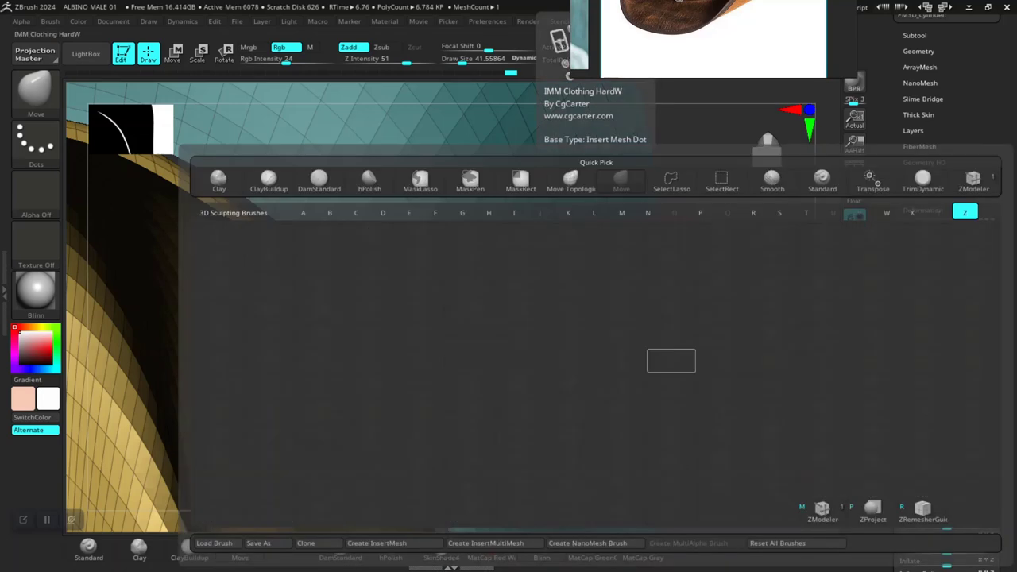
{"action": "key", "text": "m"}
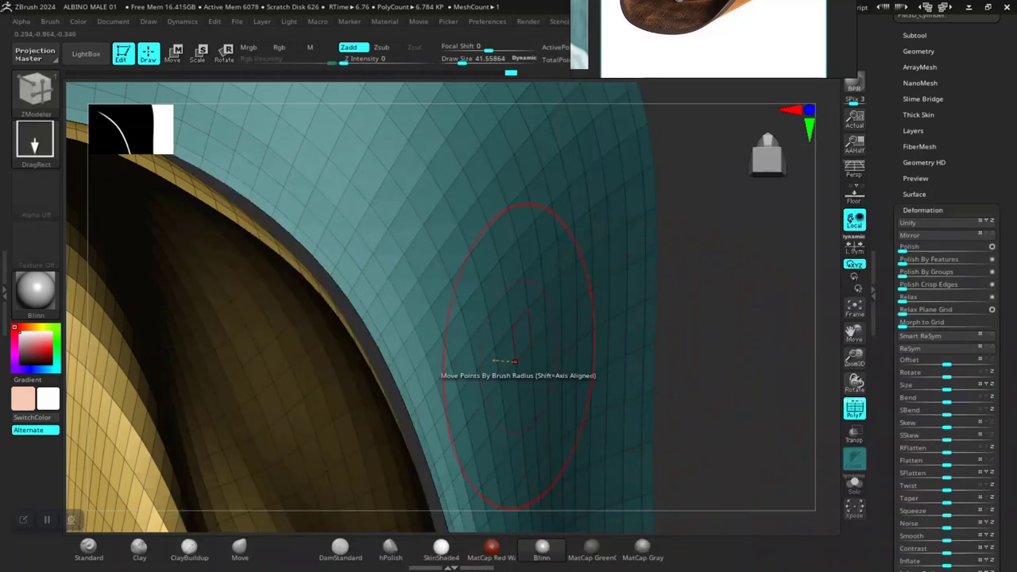
{"action": "right_click_drag", "start_coordinate": [506, 359], "coordinate": [501, 314], "text": "ctrl"}
{"action": "mouse_move", "coordinate": [684, 357]}
{"action": "left_mouse_down", "text": "alt"}
{"action": "mouse_move", "coordinate": [692, 322]}
{"action": "mouse_move", "coordinate": [669, 324]}
{"action": "left_mouse_up", "text": "alt"}
{"action": "key", "text": "space"}
{"action": "right_click_drag", "start_coordinate": [640, 344], "coordinate": [630, 390], "text": "ctrl"}
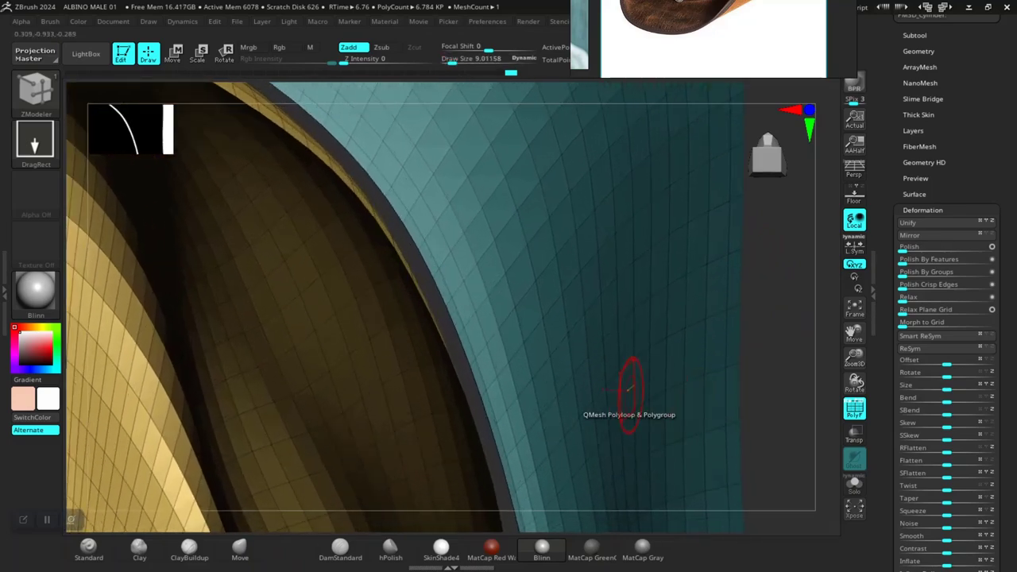
{"action": "mouse_move", "coordinate": [773, 307]}
{"action": "left_mouse_down"}
{"action": "mouse_move", "coordinate": [524, 354]}
{"action": "mouse_move", "coordinate": [562, 355]}
{"action": "left_mouse_up"}
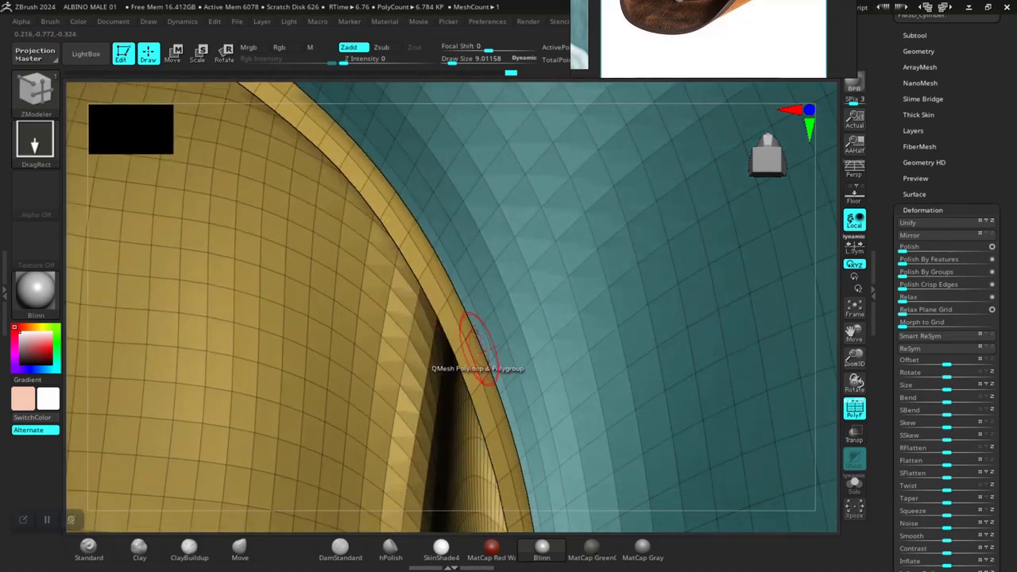
Step: Set the ZModeler edge action to Bridge and try bridging edges between the crown's rim and the brim's inner edge
{"action": "key", "text": "space"}
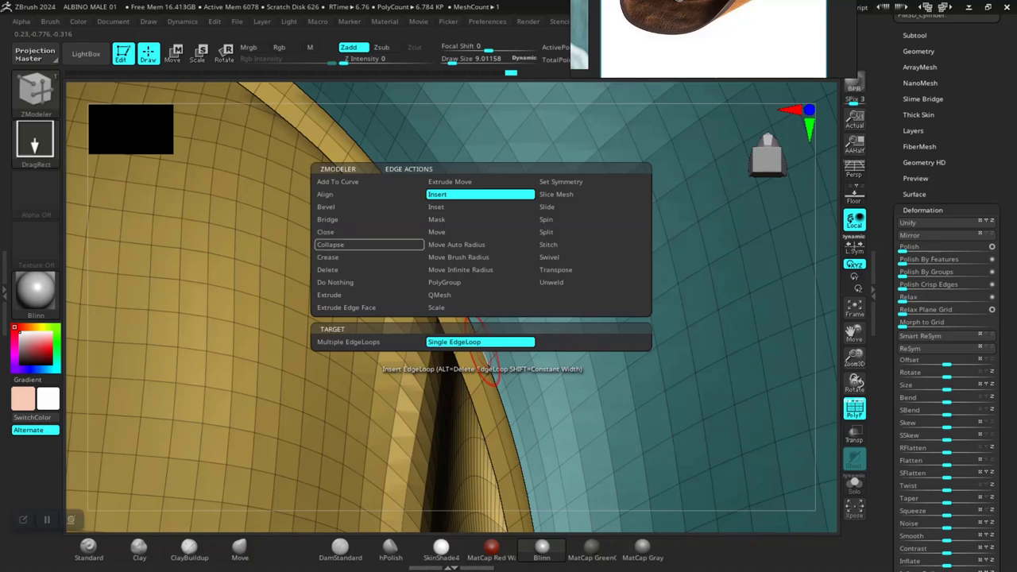
{"action": "left_click", "coordinate": [350, 219]}
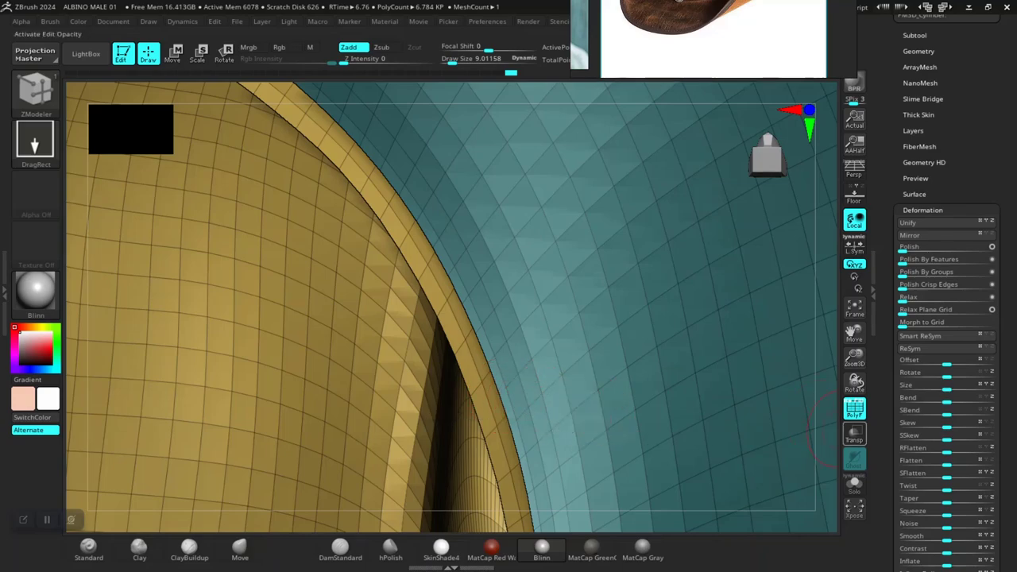
{"action": "left_click_drag", "start_coordinate": [818, 433], "coordinate": [574, 374]}
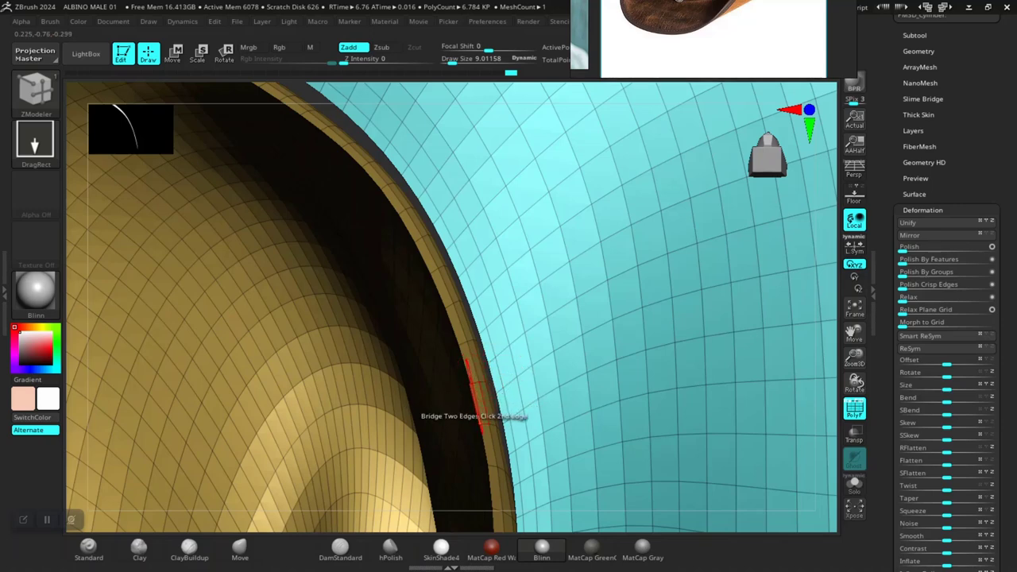
{"action": "left_click", "coordinate": [480, 385]}
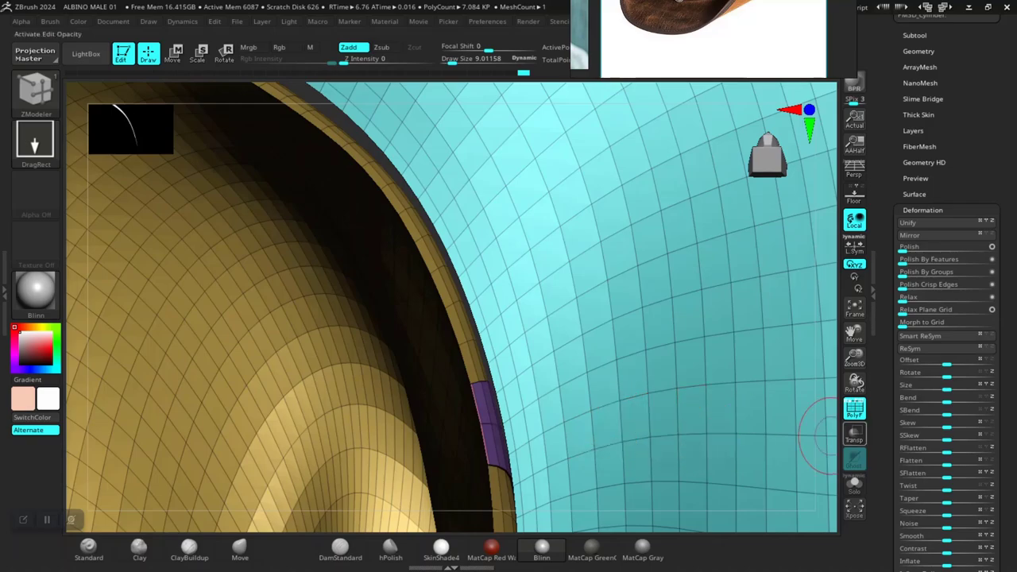
Step: Bridge successive pairs of edges between the crown's rim and the brim's inner edge, beginning the connecting strip along the front curve
{"action": "left_click_drag", "start_coordinate": [855, 385], "coordinate": [826, 383]}
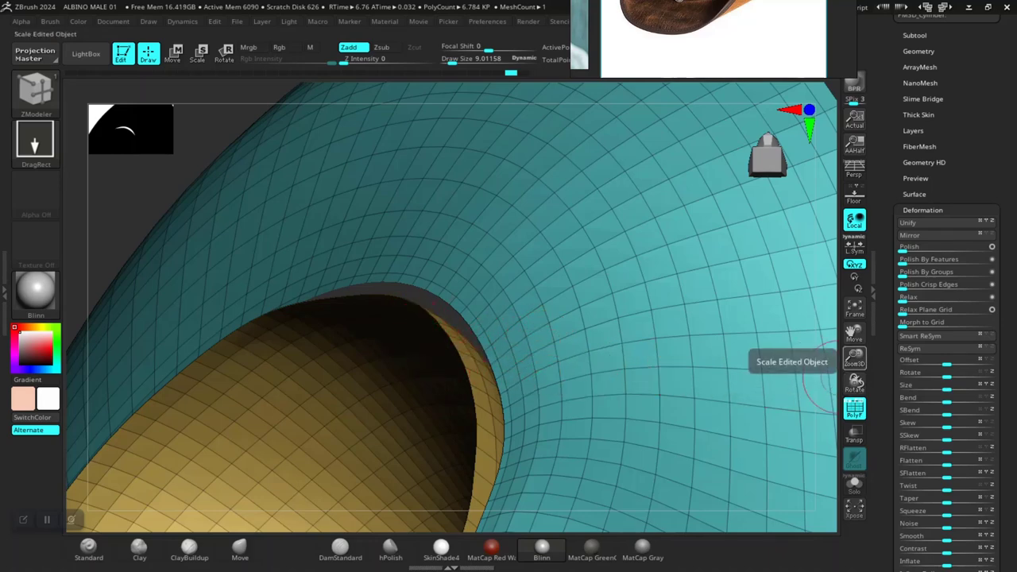
{"action": "left_click_drag", "start_coordinate": [854, 357], "coordinate": [854, 433]}
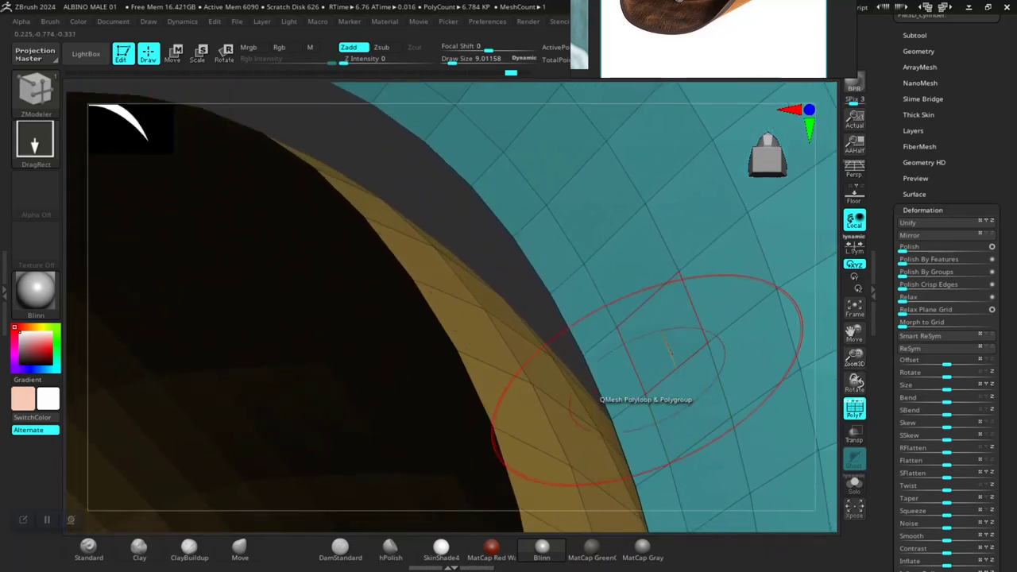
{"action": "left_click", "coordinate": [565, 323]}
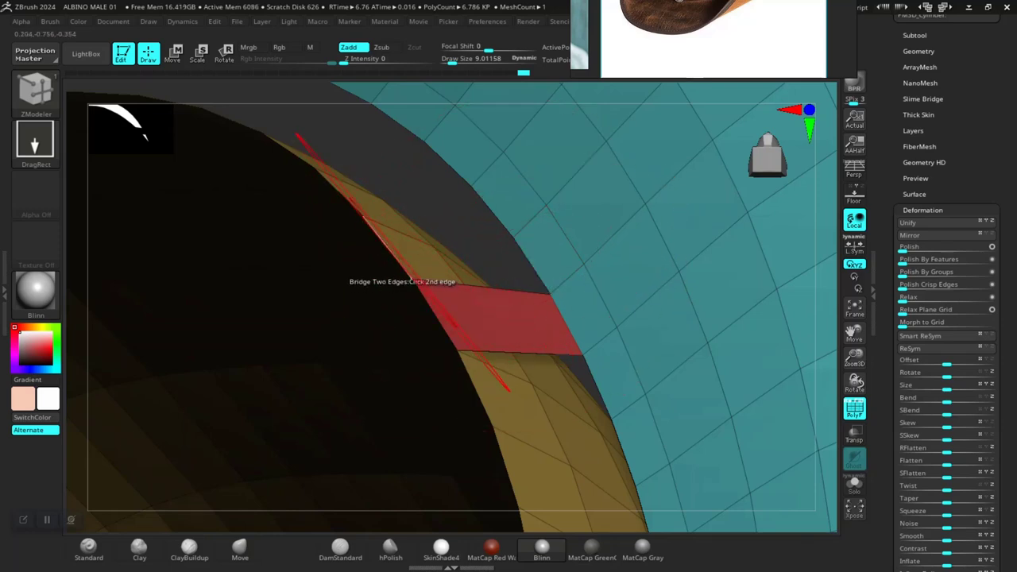
{"action": "left_click", "coordinate": [402, 266]}
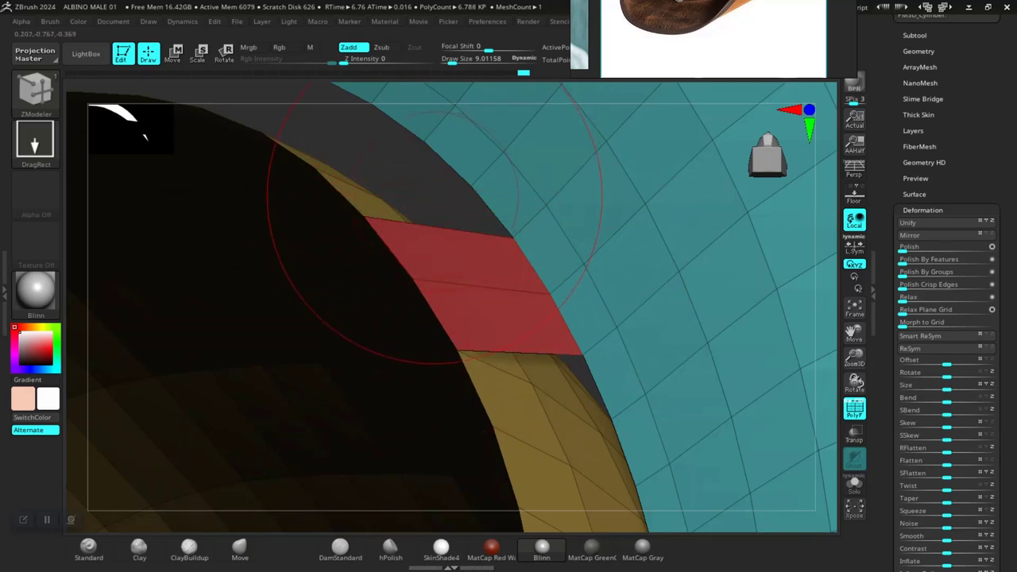
{"action": "left_click_drag", "start_coordinate": [443, 208], "coordinate": [488, 310], "text": "alt"}
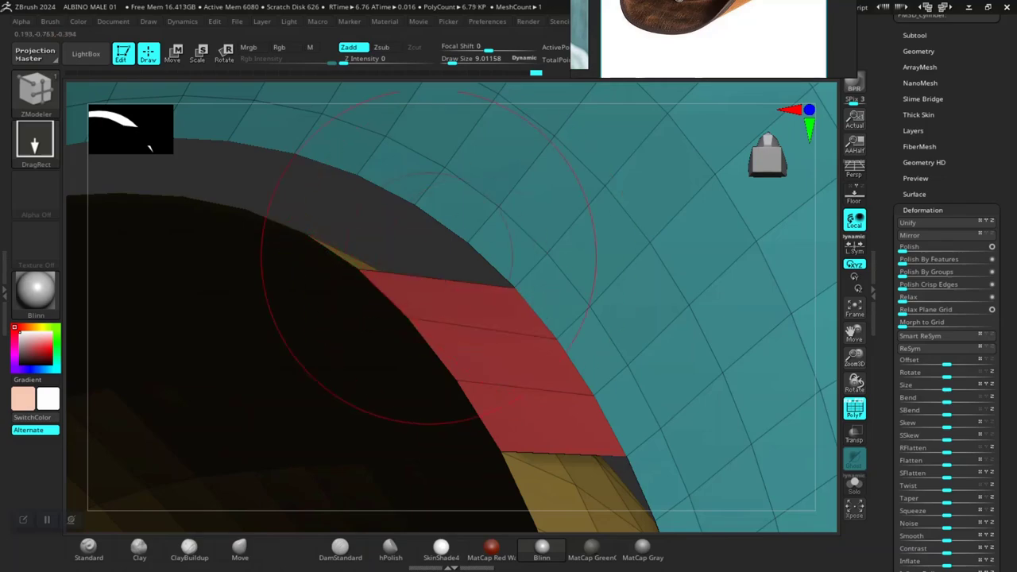
{"action": "left_click_drag", "start_coordinate": [429, 257], "coordinate": [371, 274], "text": "alt"}
Step: Try to bridge the next crown rim edge to the brim, and undo the misplaced operation along the rim
{"action": "right_click_drag", "start_coordinate": [398, 270], "coordinate": [441, 314]}
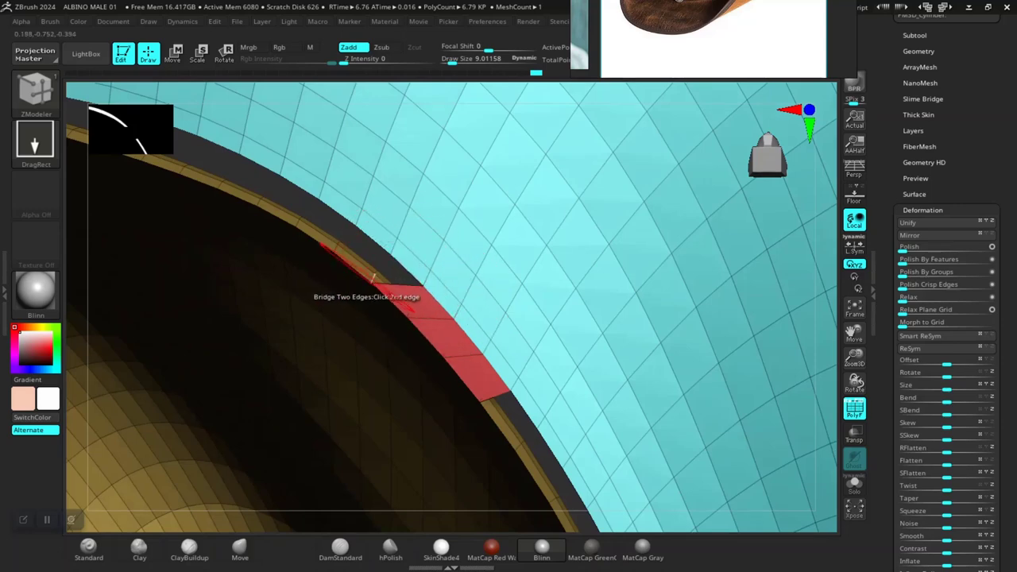
{"action": "left_click", "coordinate": [335, 248]}
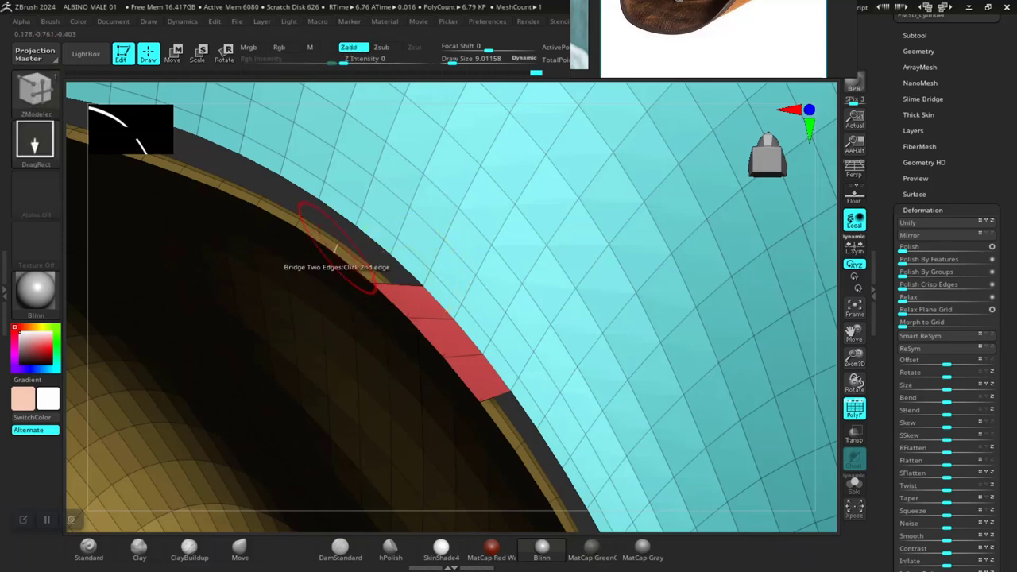
{"action": "right_click_drag", "start_coordinate": [315, 212], "coordinate": [447, 341], "text": "alt"}
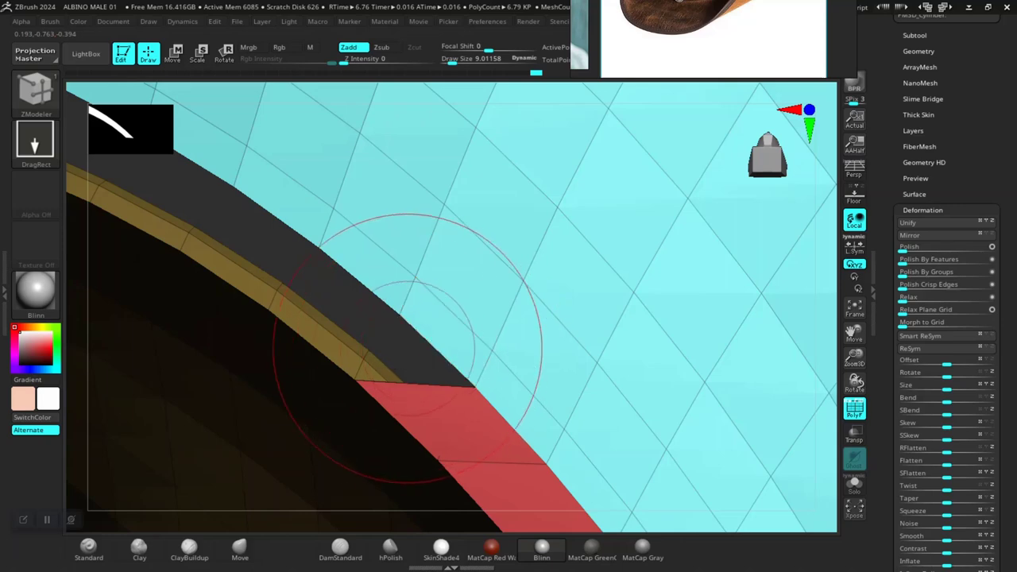
{"action": "left_click", "coordinate": [333, 343]}
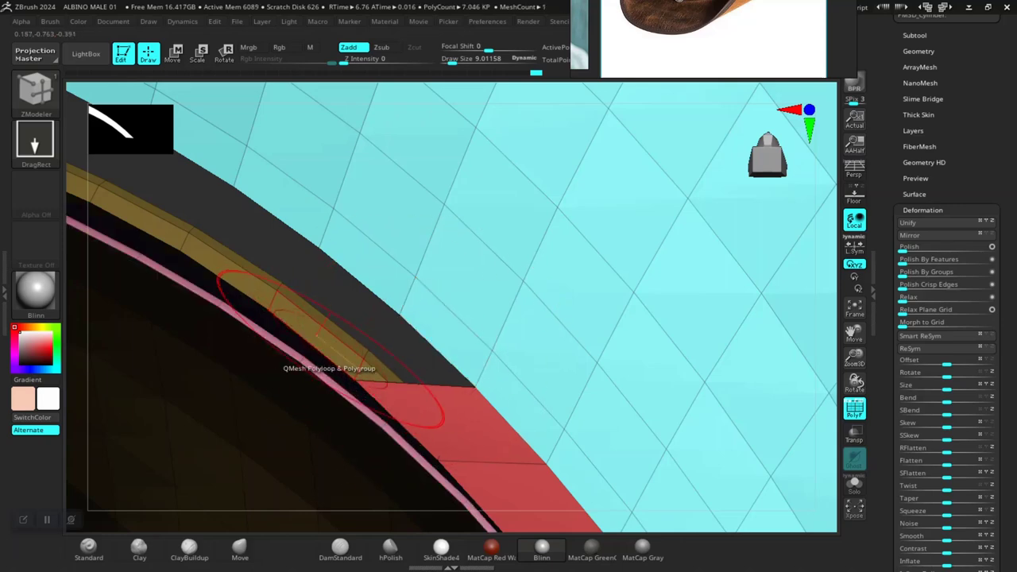
{"action": "key", "text": "ctrl+z"}
Step: Reduce the ZModeler draw size to about 1.5 and bridge the next two edge pairs between the crown's rim and the brim
{"action": "right_click_drag", "start_coordinate": [364, 295], "coordinate": [338, 250]}
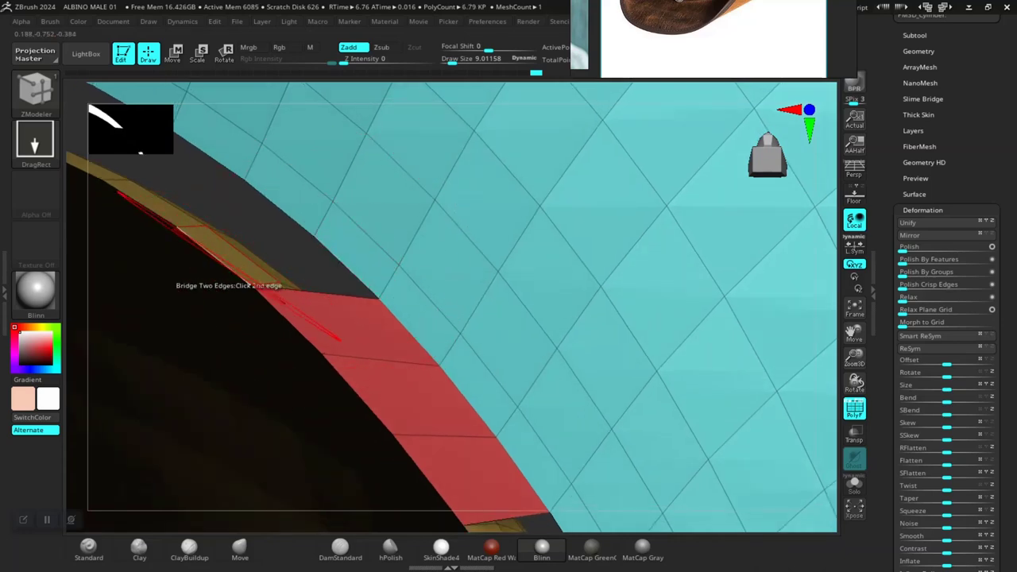
{"action": "key", "text": "space"}
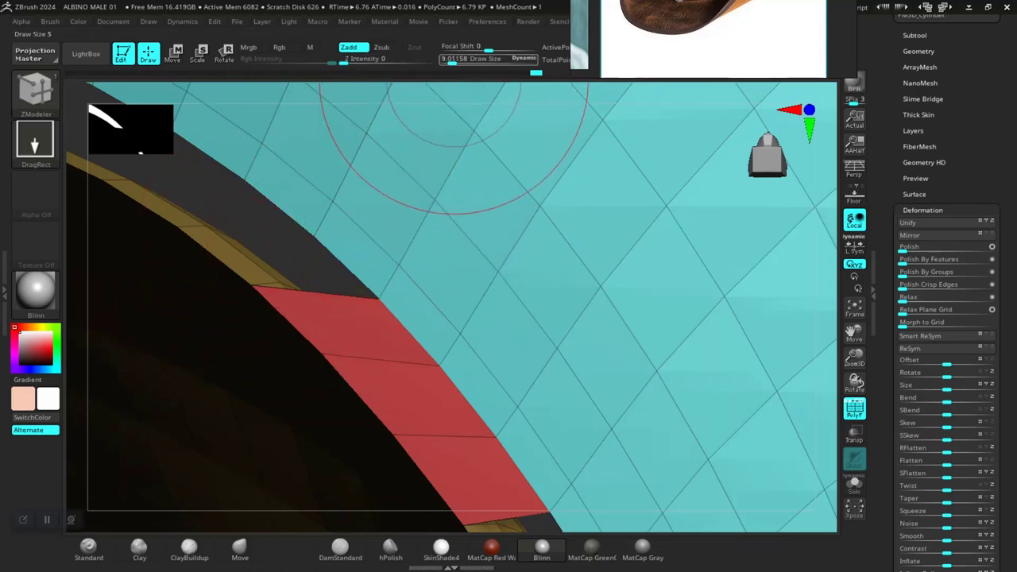
{"action": "left_click_drag", "start_coordinate": [454, 63], "coordinate": [450, 63]}
{"action": "key", "text": "["}
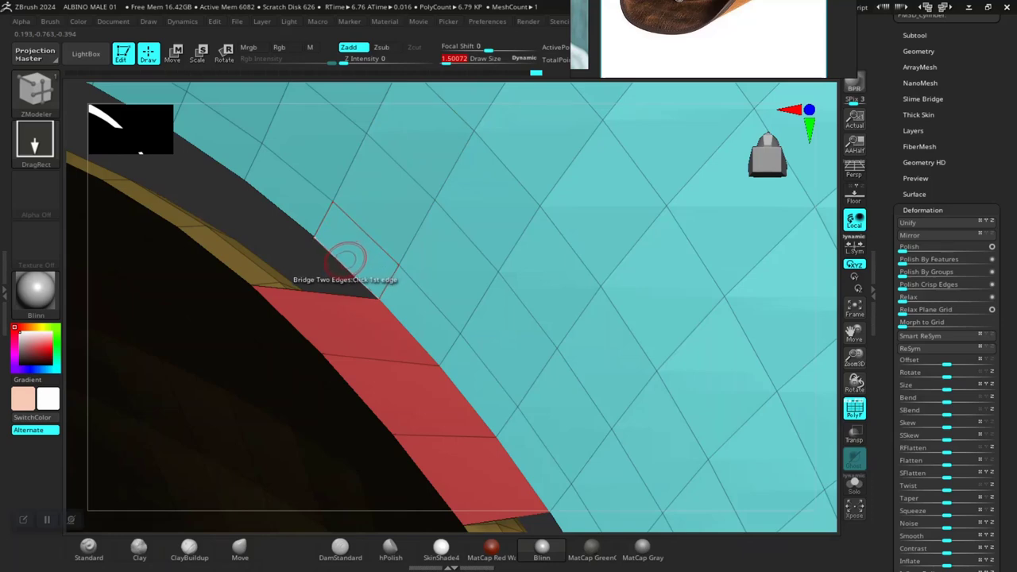
{"action": "left_click", "coordinate": [344, 261]}
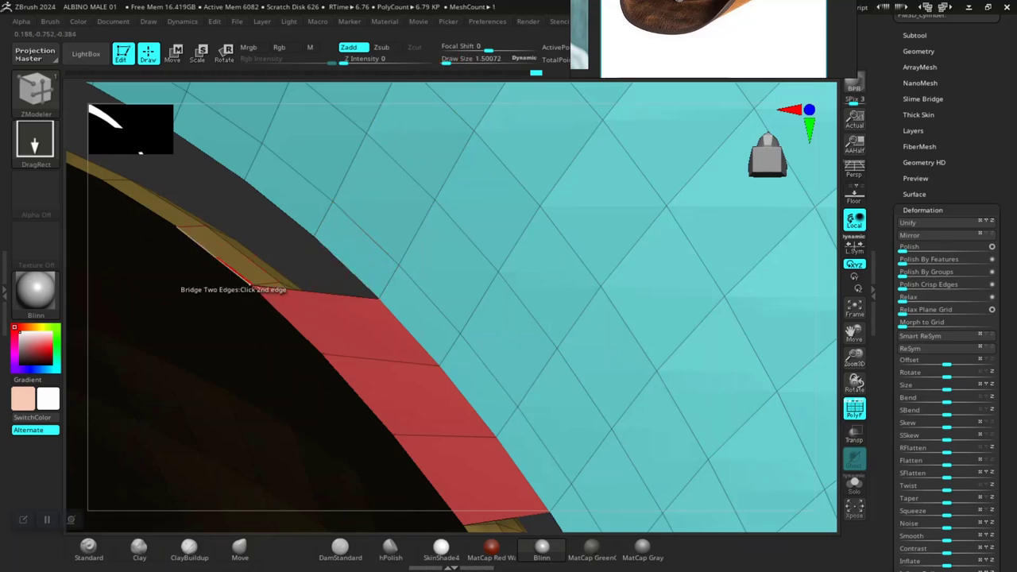
{"action": "left_click", "coordinate": [231, 268]}
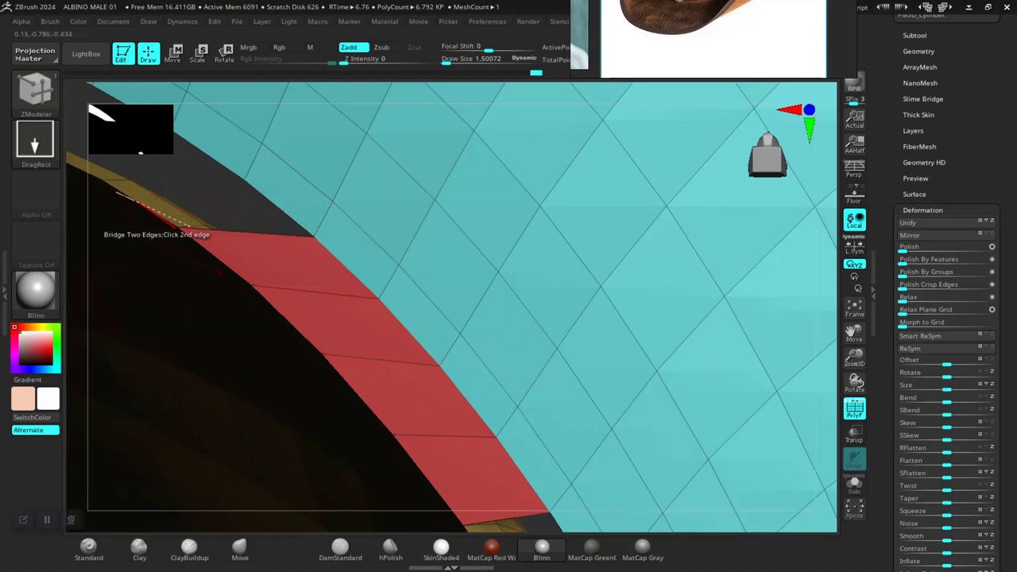
{"action": "left_click", "coordinate": [155, 211]}
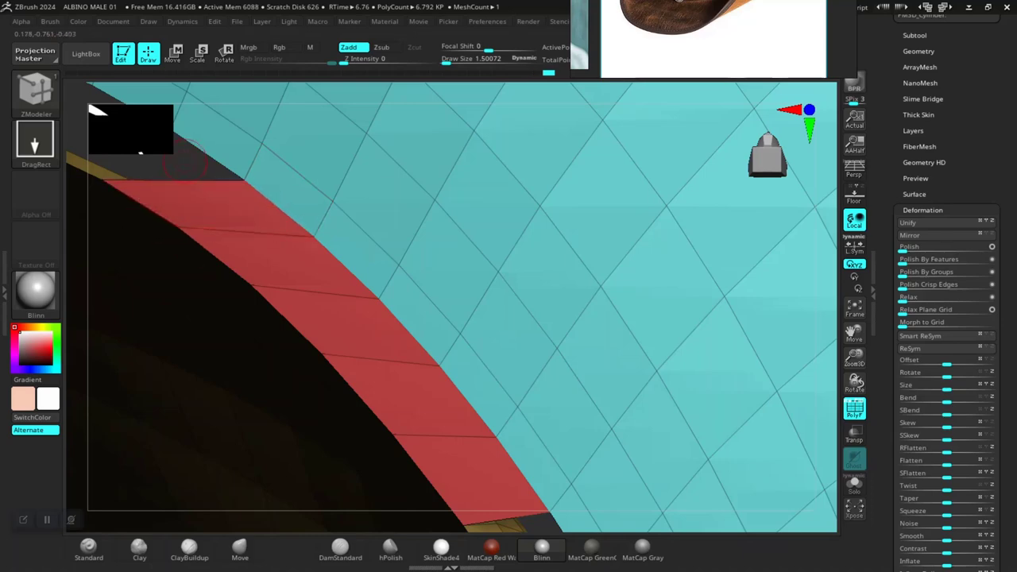
Step: Extend the connecting strip by bridging three more crown rim edges to the facing brim edges
{"action": "left_click_drag", "start_coordinate": [185, 161], "coordinate": [404, 305], "text": "alt"}
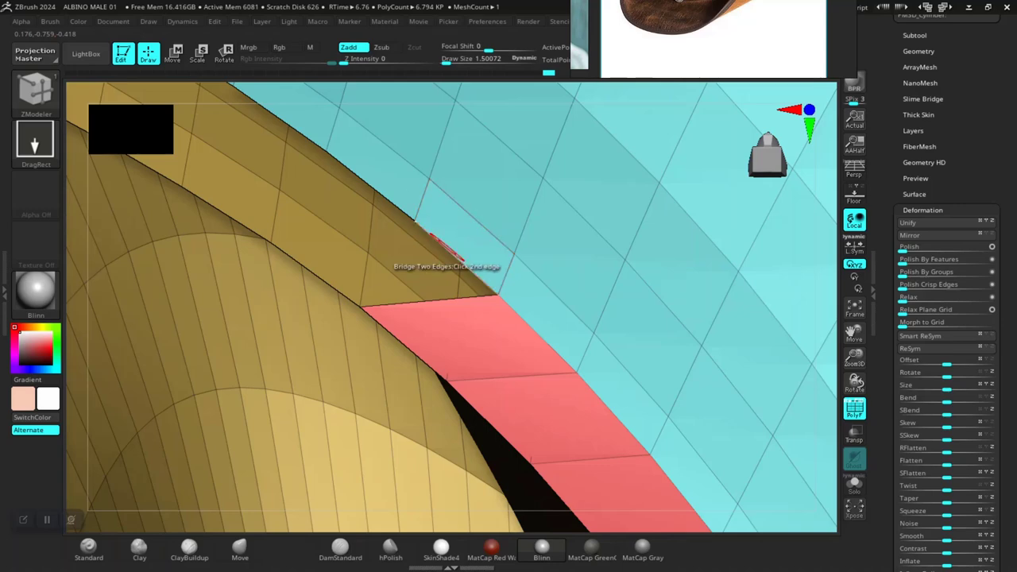
{"action": "left_click", "coordinate": [317, 278]}
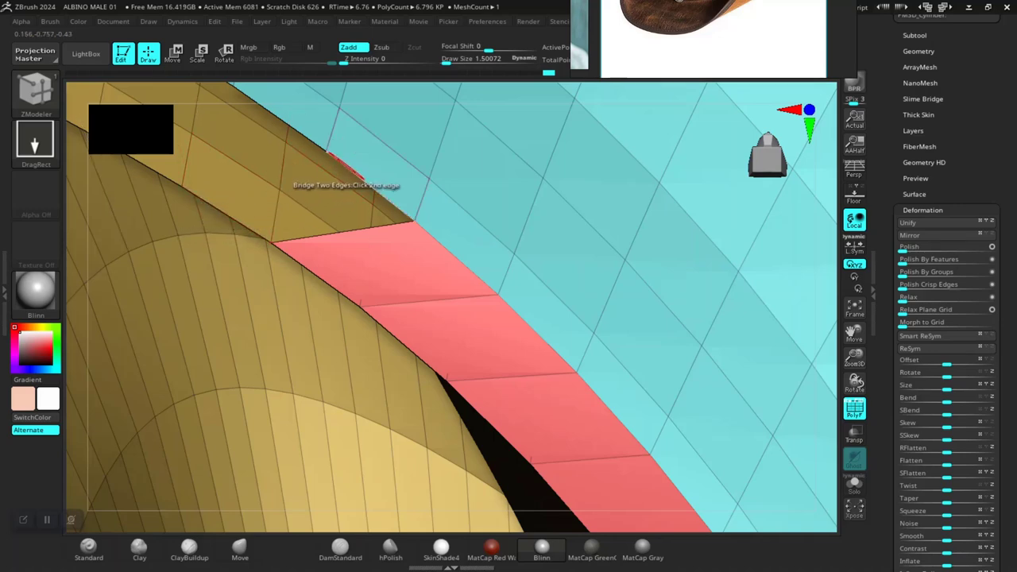
{"action": "left_click", "coordinate": [355, 173]}
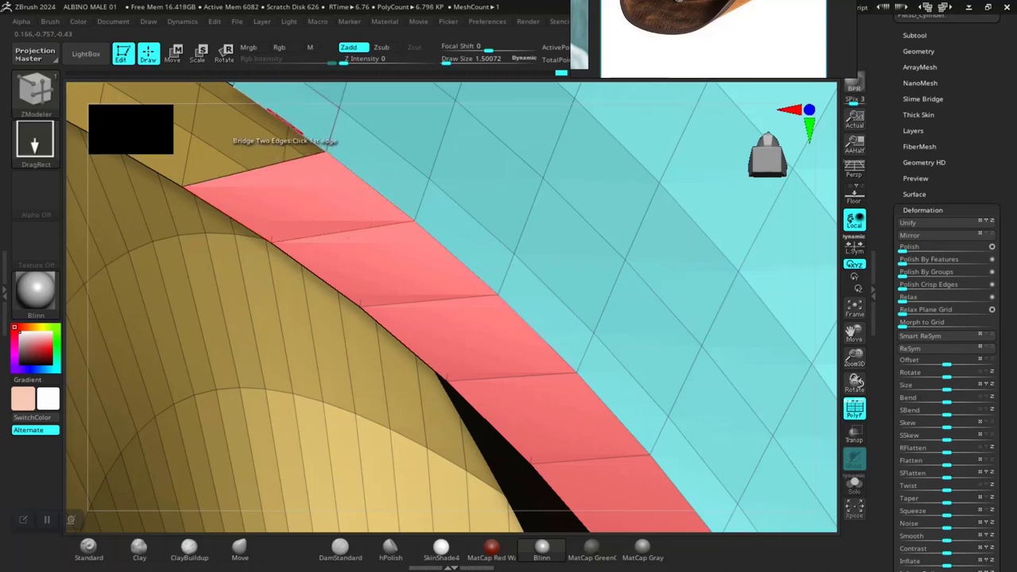
{"action": "left_click", "coordinate": [284, 121]}
{"action": "left_click", "coordinate": [147, 169]}
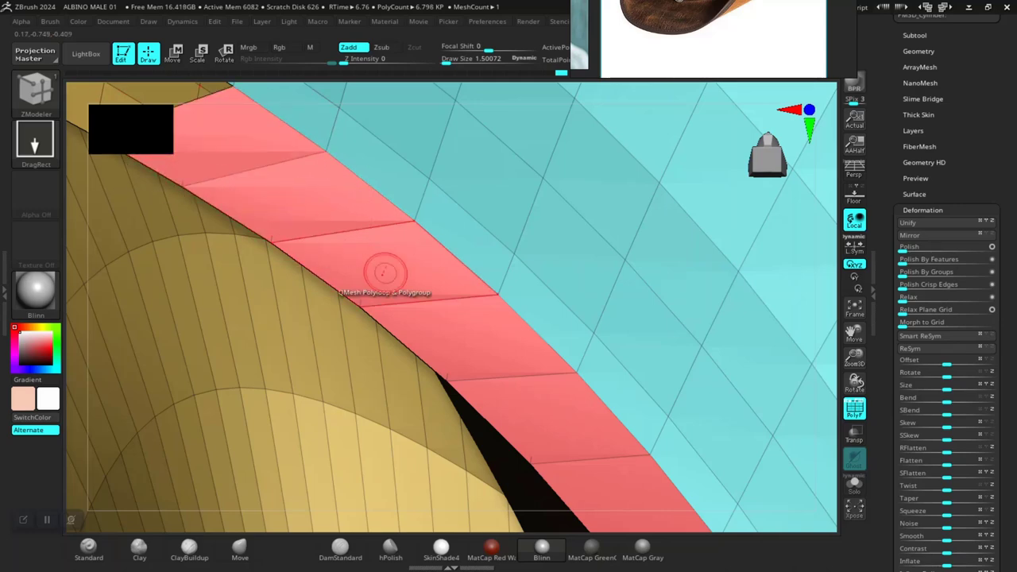
Step: Check the strip from under the hat and bridge three further edge pairs from its end towards the hat's centre line
{"action": "left_click_drag", "start_coordinate": [854, 358], "coordinate": [639, 230]}
{"action": "left_click_drag", "start_coordinate": [580, 246], "coordinate": [807, 243]}
{"action": "left_click_drag", "start_coordinate": [683, 250], "coordinate": [695, 291]}
{"action": "left_click_drag", "start_coordinate": [635, 278], "coordinate": [663, 218]}
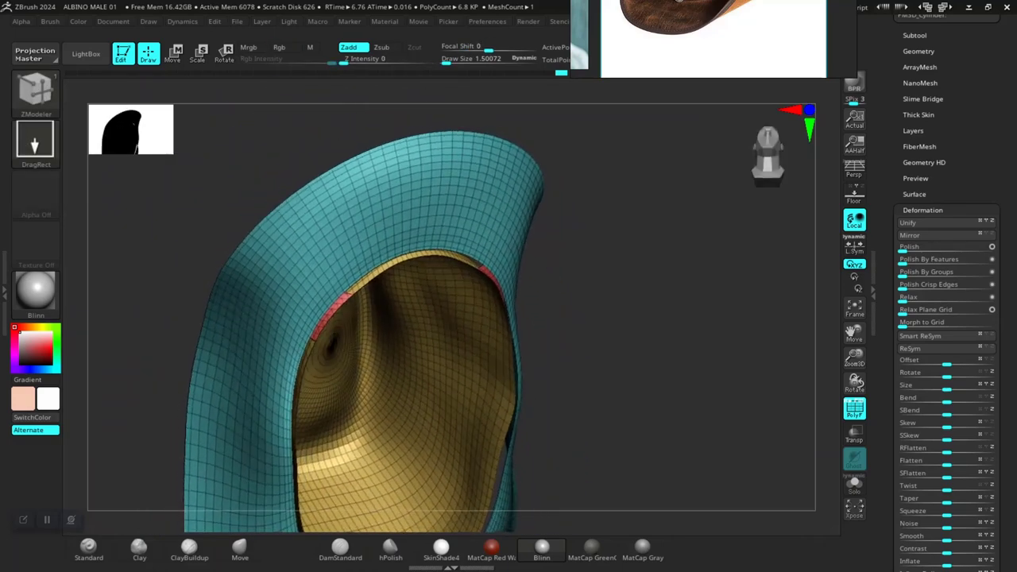
{"action": "left_click_drag", "start_coordinate": [687, 270], "coordinate": [729, 420], "text": "alt"}
{"action": "right_click_drag", "start_coordinate": [520, 374], "coordinate": [520, 412], "text": "ctrl"}
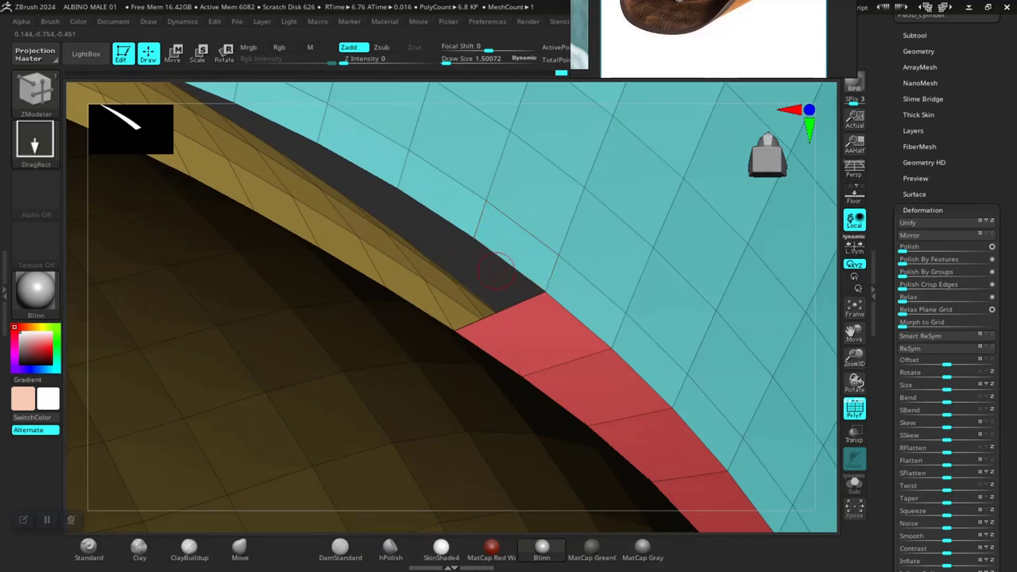
{"action": "left_click", "coordinate": [454, 328]}
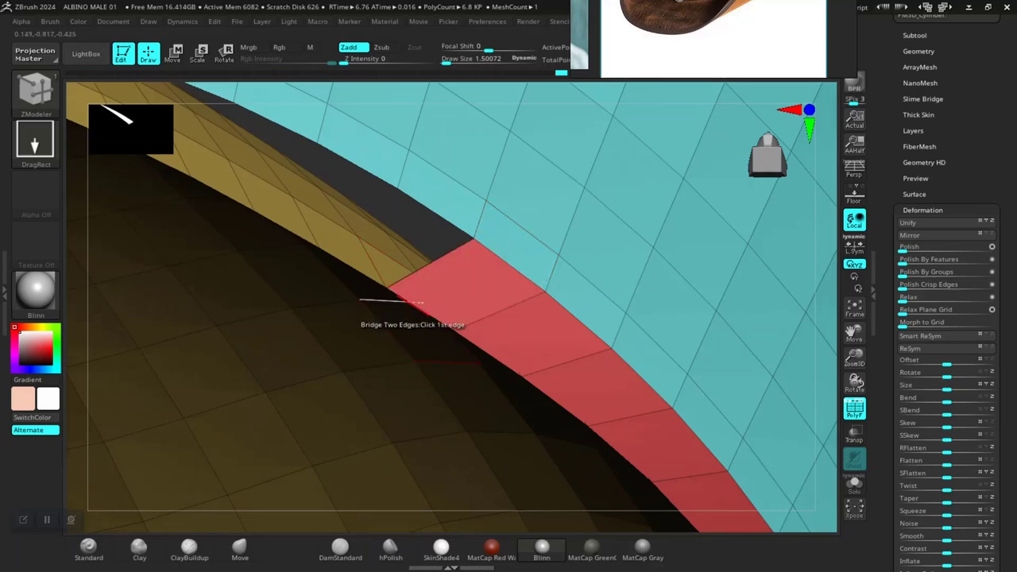
{"action": "left_click", "coordinate": [421, 203]}
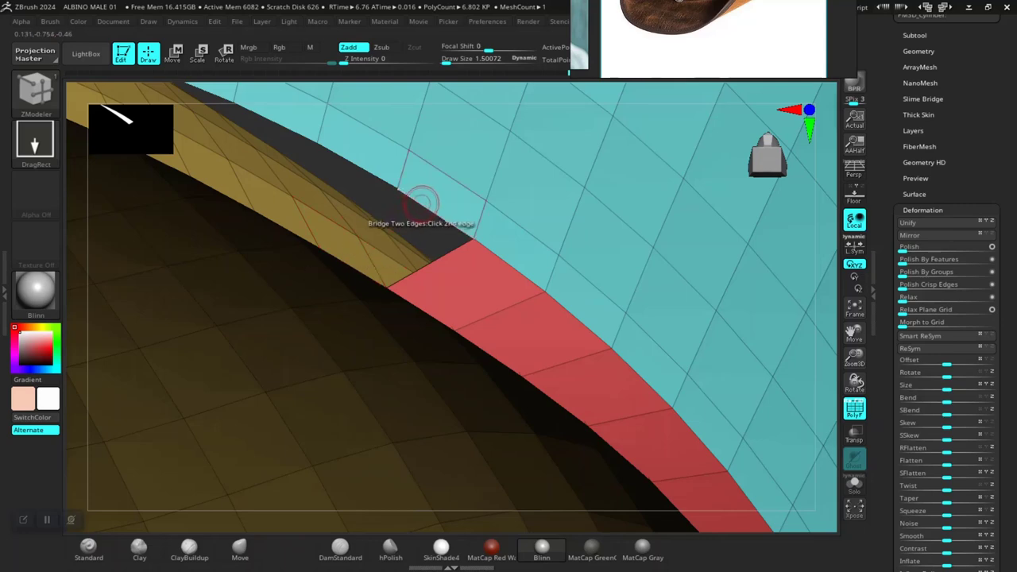
{"action": "left_click", "coordinate": [420, 203]}
{"action": "left_click", "coordinate": [292, 211]}
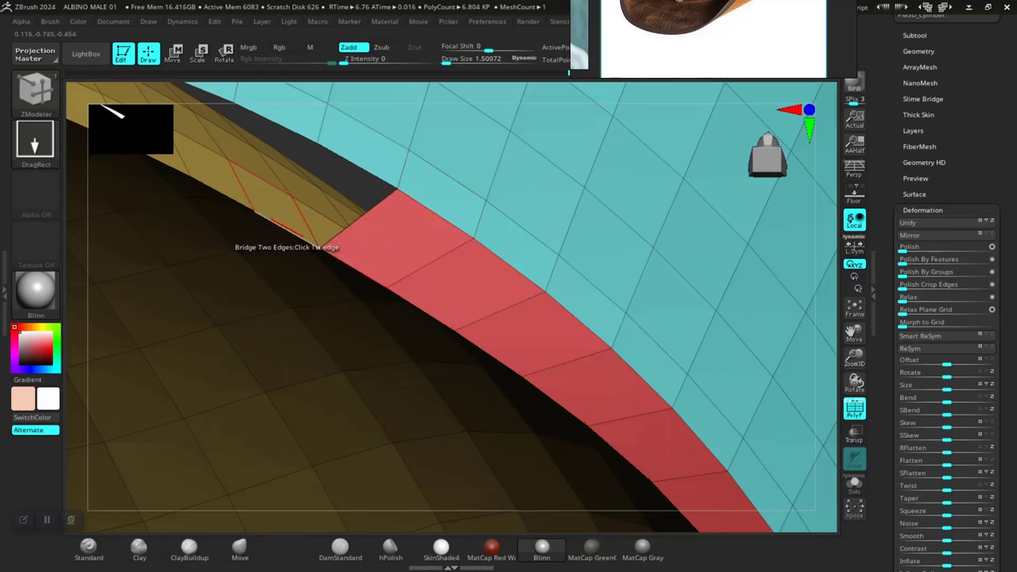
{"action": "left_click", "coordinate": [352, 166]}
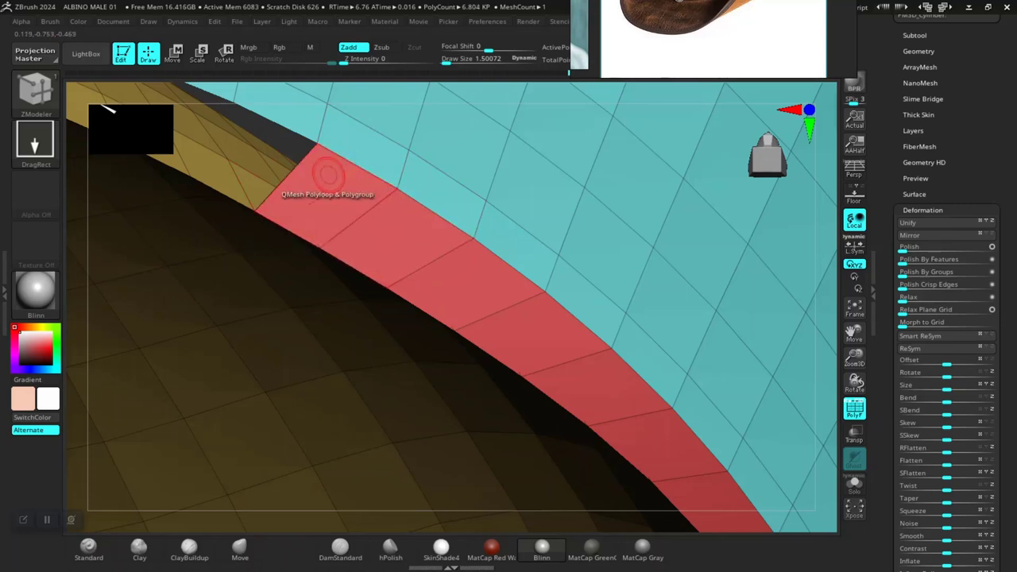
Step: Continue the strip with three more bridged edge pairs, reducing the ZModeler draw size to 1 for the tighter gap
{"action": "right_click_drag", "start_coordinate": [274, 136], "coordinate": [451, 258], "text": "alt"}
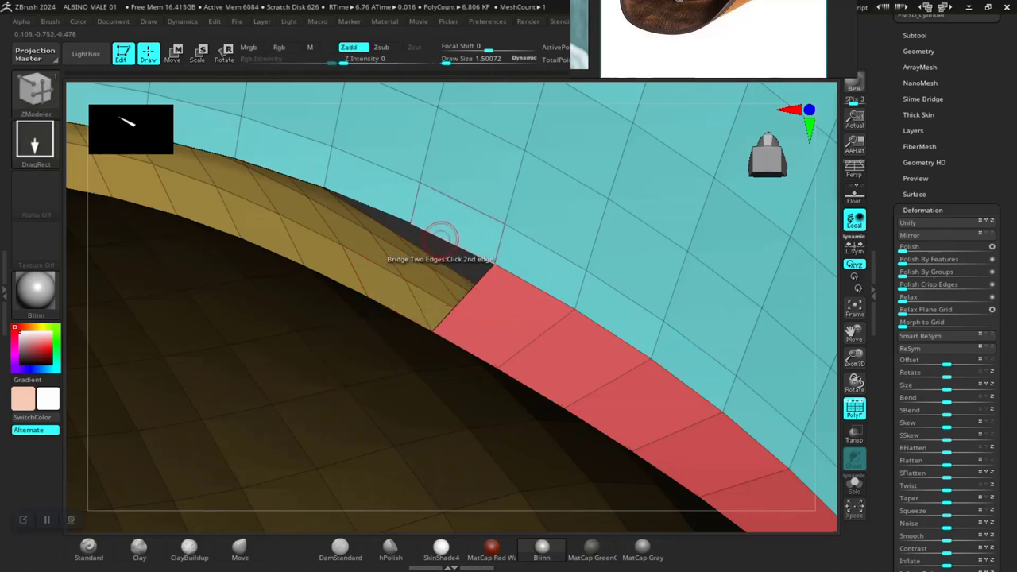
{"action": "key", "text": "ctrl"}
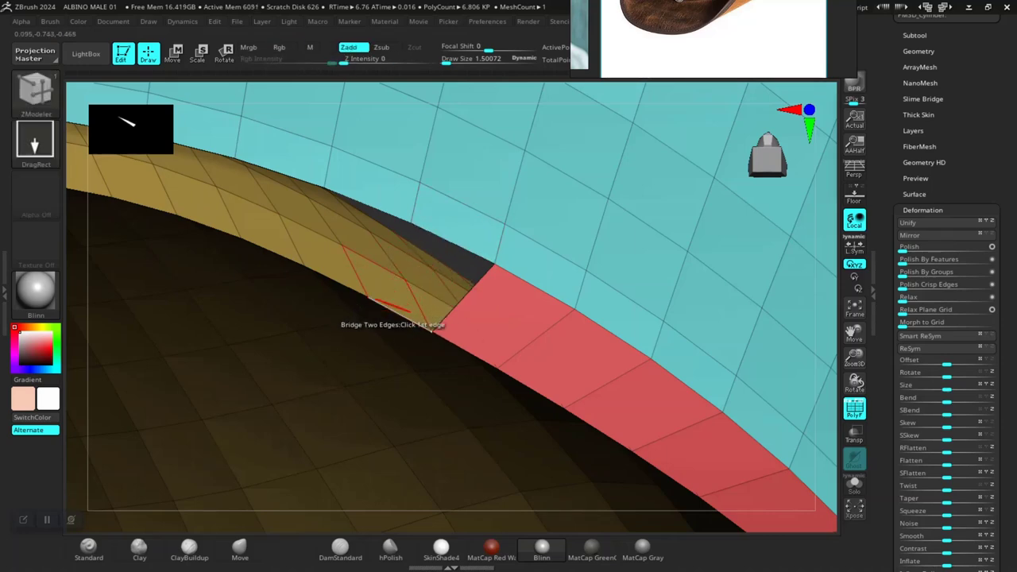
{"action": "left_click", "coordinate": [447, 234]}
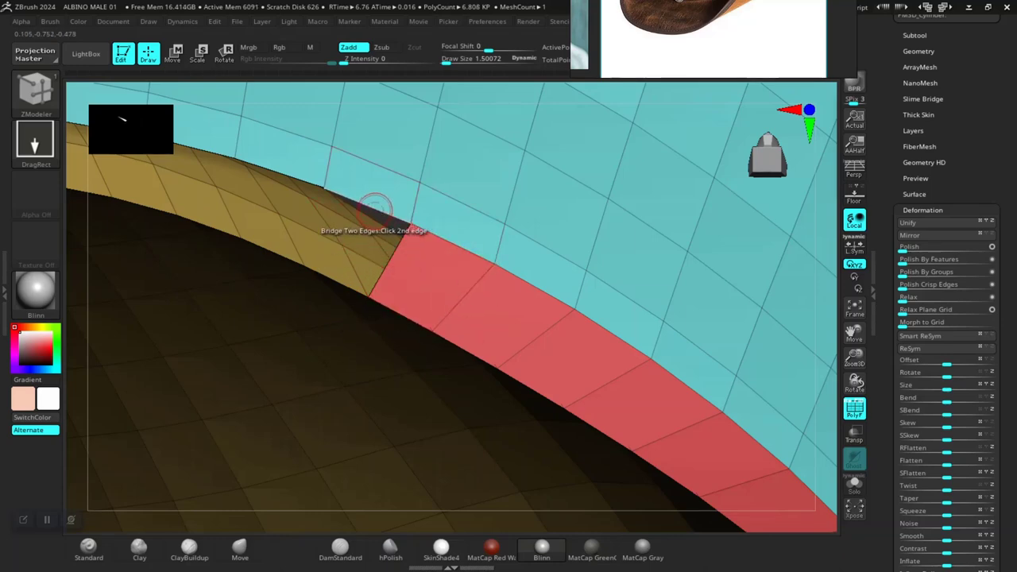
{"action": "left_click", "coordinate": [330, 274]}
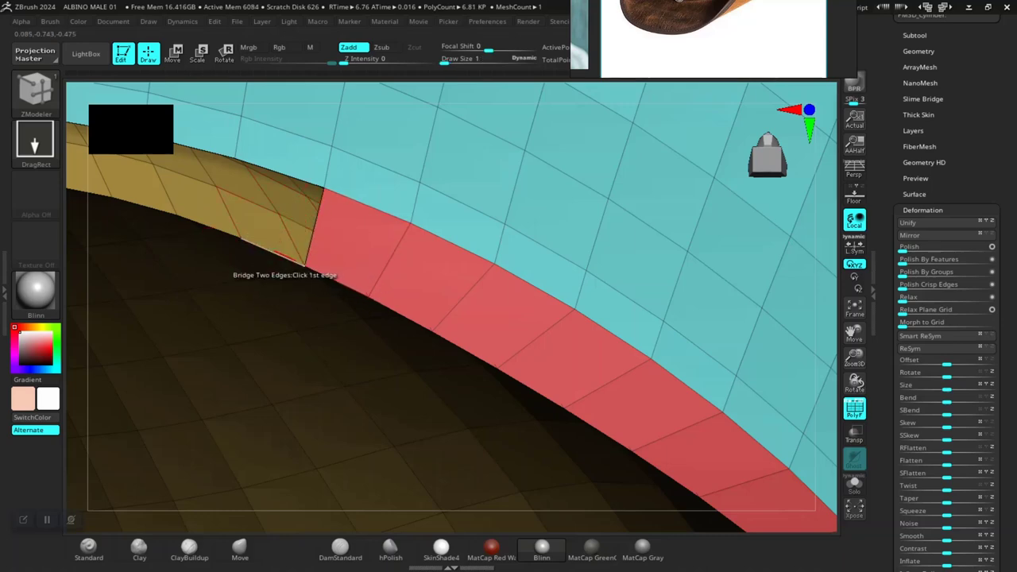
{"action": "left_click", "coordinate": [285, 178]}
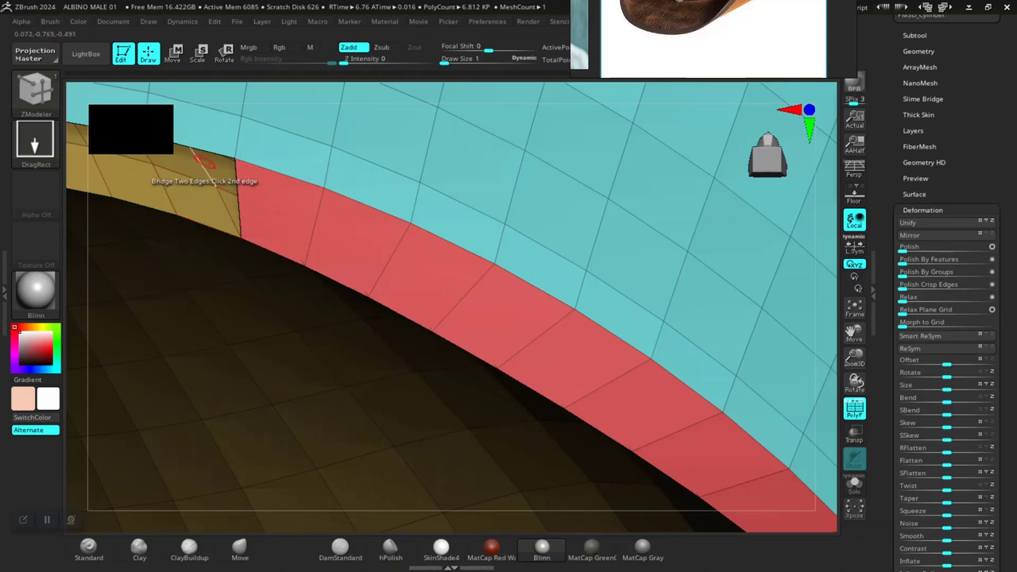
Step: Try to bridge the next edge pair where the crown overlaps the brim, and undo the misplaced polygon
{"action": "left_click", "coordinate": [200, 148]}
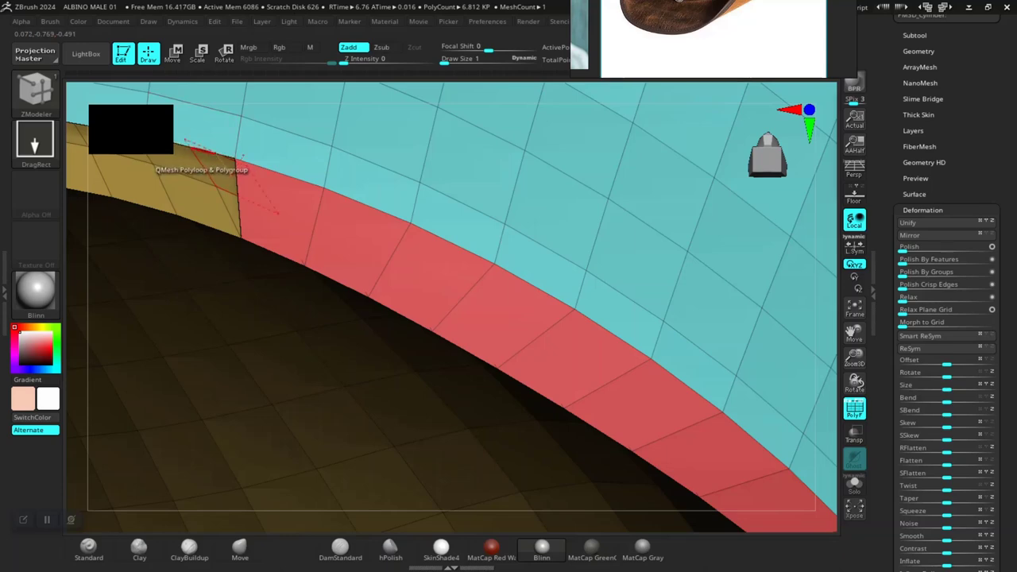
{"action": "left_click", "coordinate": [202, 152]}
{"action": "key", "text": "ctrl+z"}
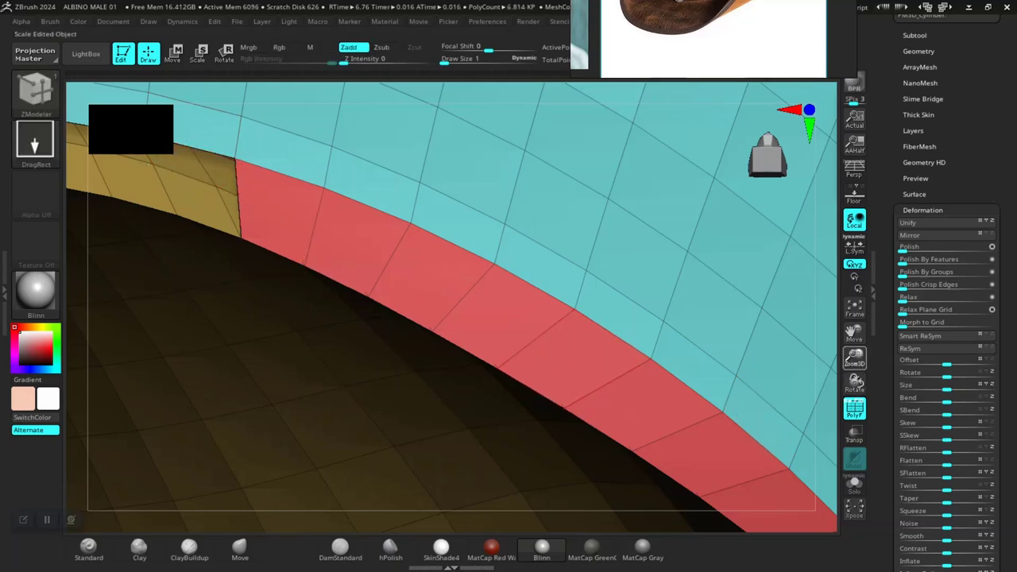
Step: Bridge two more crown rim edges to the facing brim edges at the strip's end, continuing towards the centre line
{"action": "left_click_drag", "start_coordinate": [854, 359], "coordinate": [854, 403]}
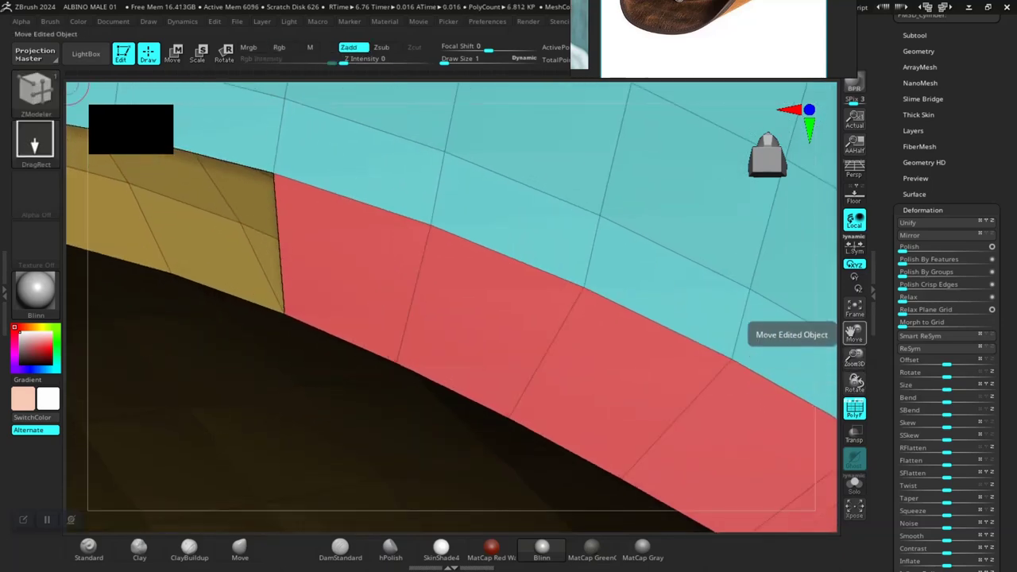
{"action": "left_click_drag", "start_coordinate": [854, 333], "coordinate": [1014, 352]}
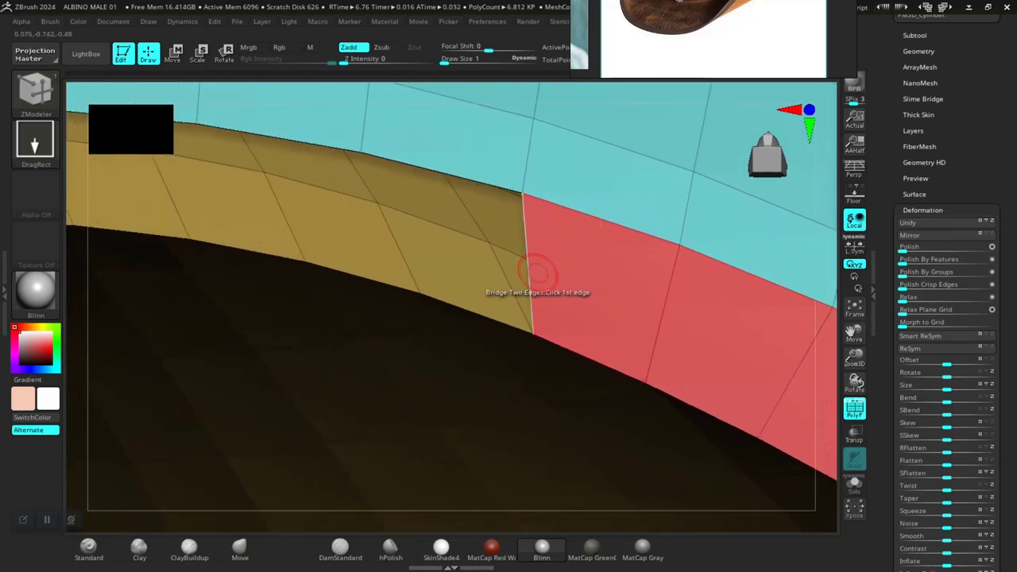
{"action": "left_click", "coordinate": [466, 294]}
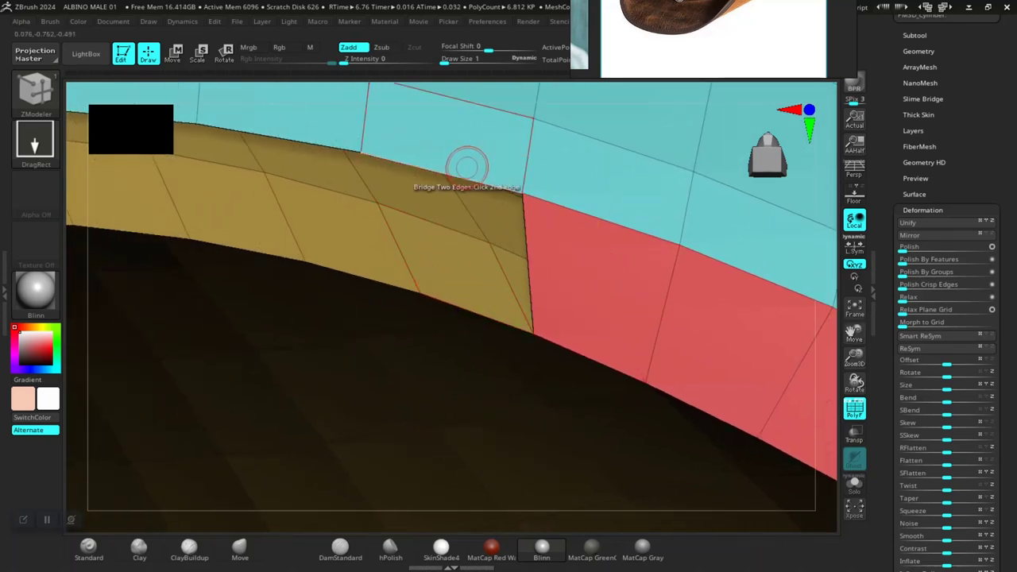
{"action": "left_click", "coordinate": [468, 162]}
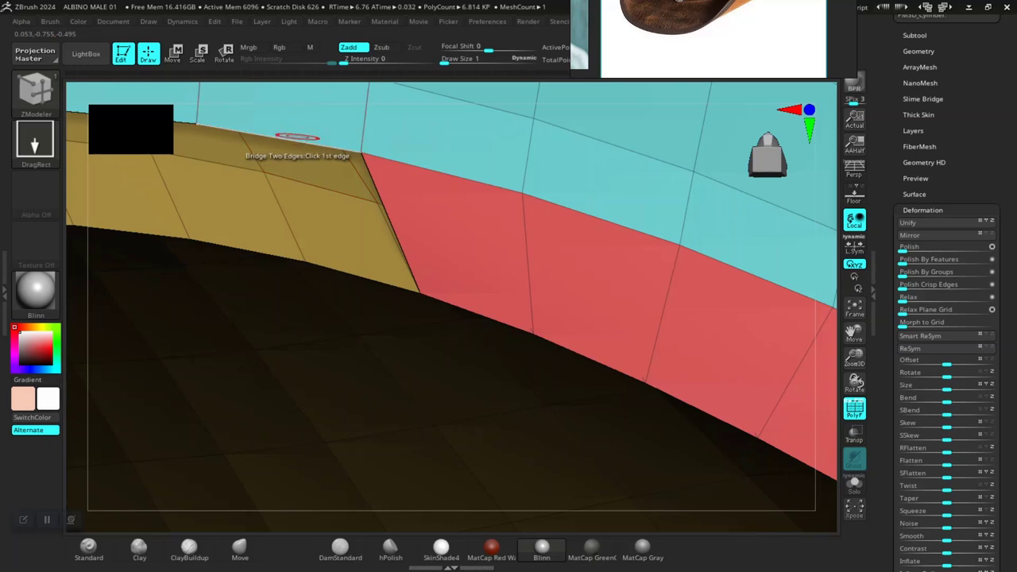
{"action": "left_click", "coordinate": [347, 270]}
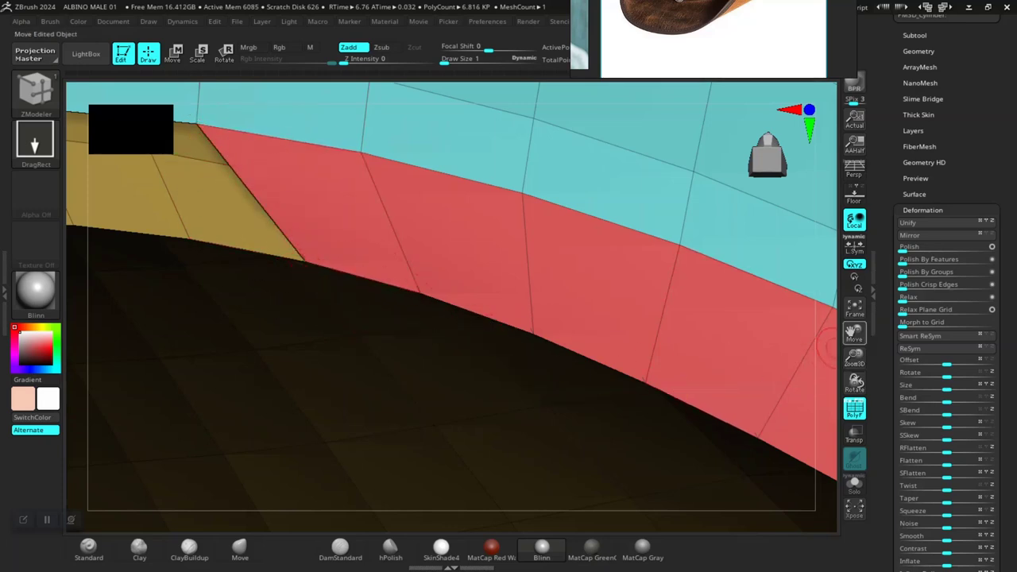
{"action": "left_click_drag", "start_coordinate": [853, 333], "coordinate": [1001, 345]}
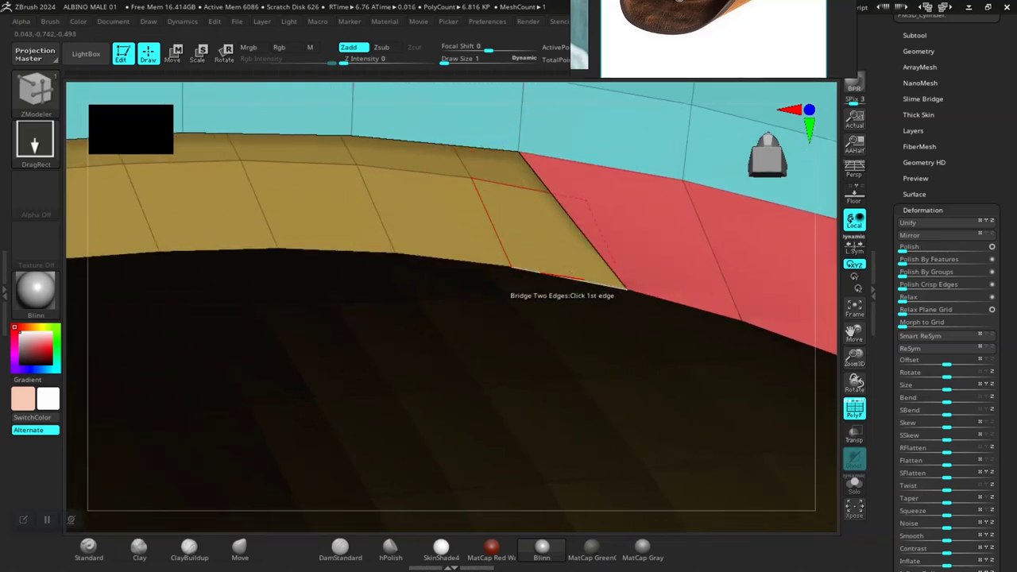
Step: Try to bridge the next edge pair in the remaining centre gap, inspect it from under the hat, and undo the misplaced polygon
{"action": "left_click", "coordinate": [506, 292]}
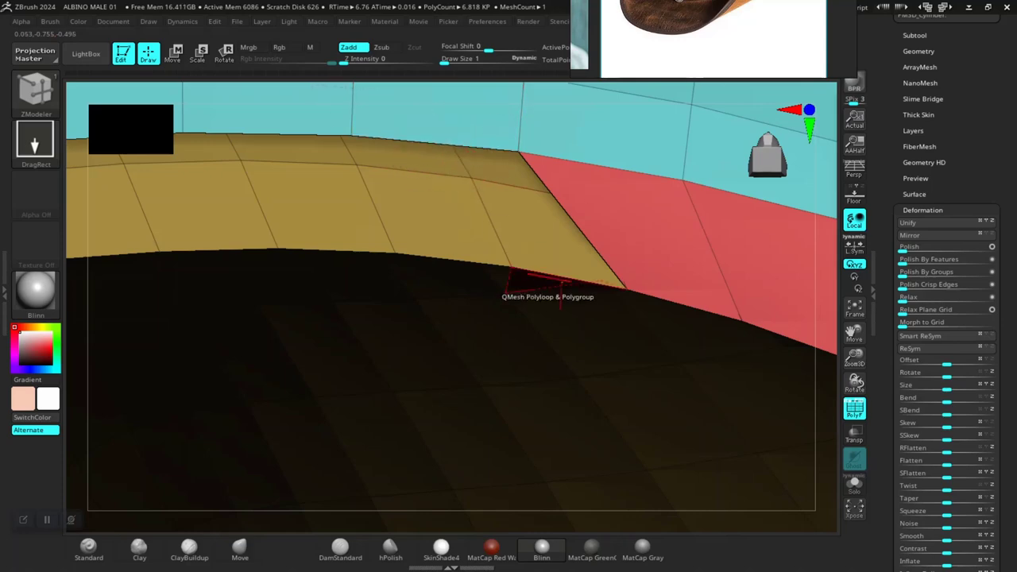
{"action": "left_click_drag", "start_coordinate": [850, 366], "coordinate": [778, 270]}
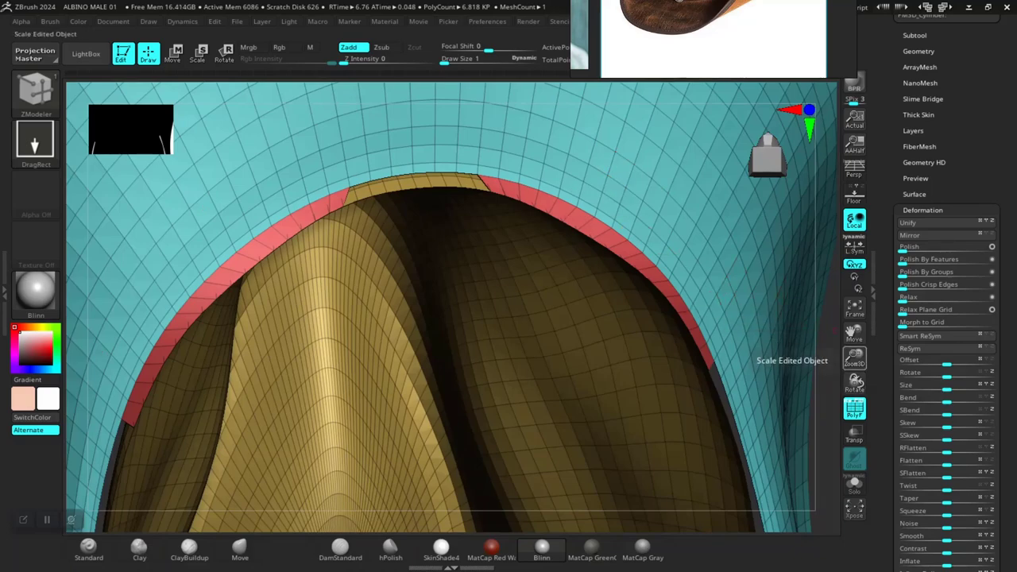
{"action": "left_click_drag", "start_coordinate": [853, 359], "coordinate": [794, 286]}
{"action": "left_click_drag", "start_coordinate": [699, 318], "coordinate": [710, 363]}
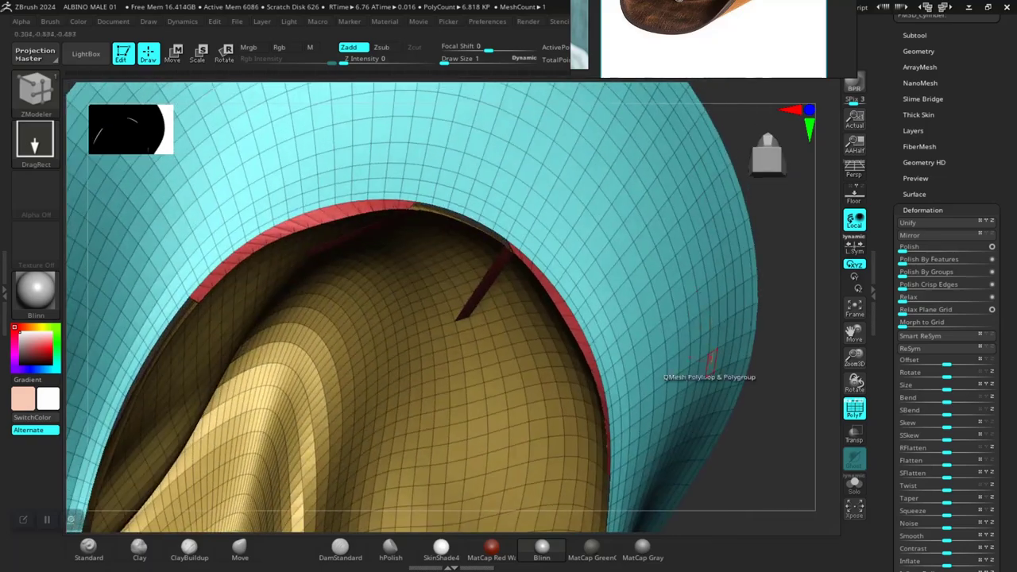
{"action": "left_click_drag", "start_coordinate": [781, 259], "coordinate": [715, 437], "text": "alt"}
{"action": "left_click_drag", "start_coordinate": [715, 397], "coordinate": [724, 238]}
{"action": "key", "text": "ctrl+z"}
Step: Bridge two further edge pairs in the centre gap from a steeper angle that exposes both the crown rim and the brim's inner edge
{"action": "left_click_drag", "start_coordinate": [742, 320], "coordinate": [799, 294]}
{"action": "left_click_drag", "start_coordinate": [786, 175], "coordinate": [854, 332], "text": "alt"}
{"action": "left_click_drag", "start_coordinate": [855, 382], "coordinate": [846, 329]}
{"action": "left_click_drag", "start_coordinate": [774, 239], "coordinate": [662, 148], "text": "alt"}
{"action": "left_click_drag", "start_coordinate": [761, 119], "coordinate": [740, 237]}
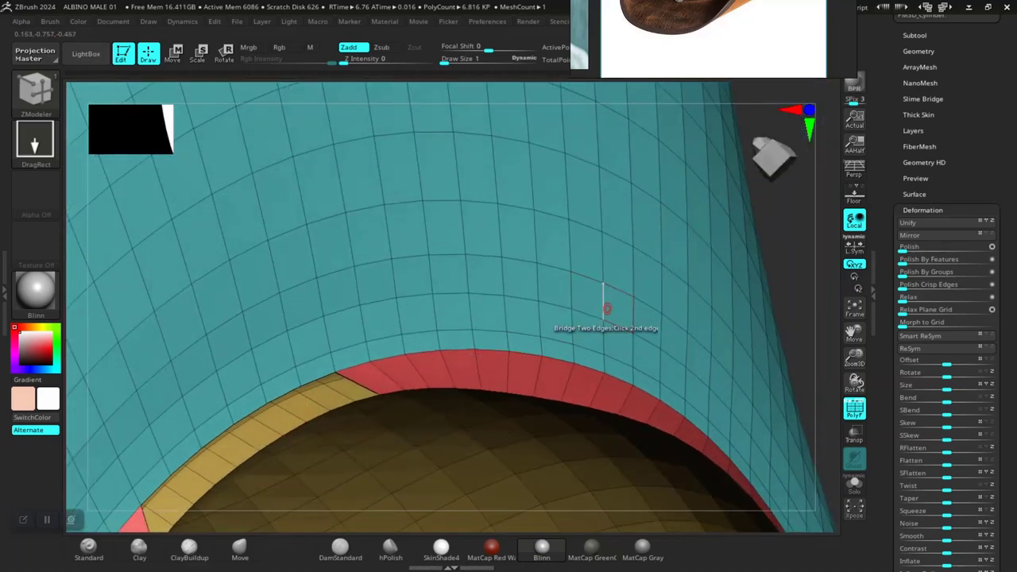
{"action": "left_click_drag", "start_coordinate": [782, 317], "coordinate": [726, 337], "text": "alt"}
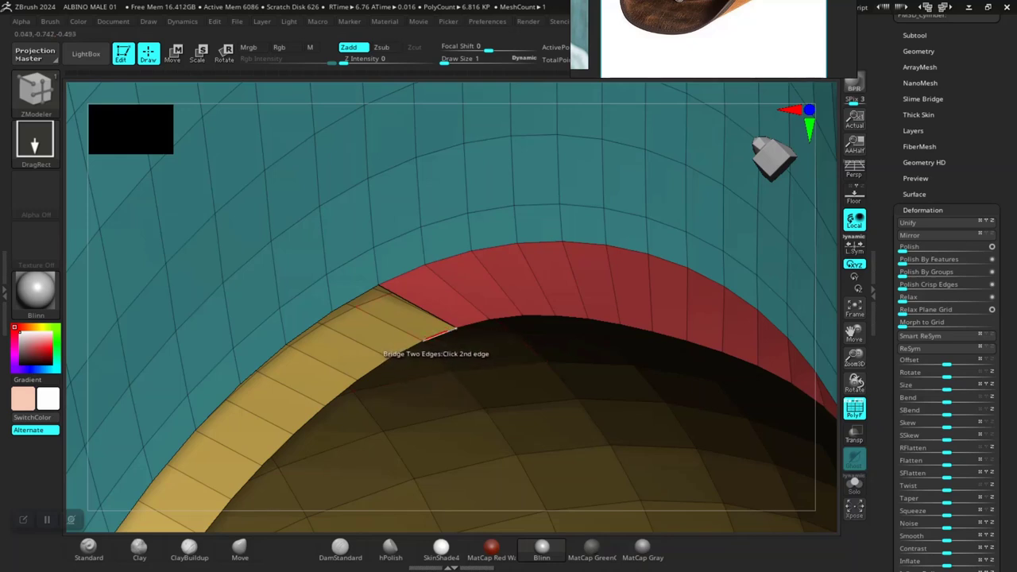
{"action": "left_click", "coordinate": [455, 328]}
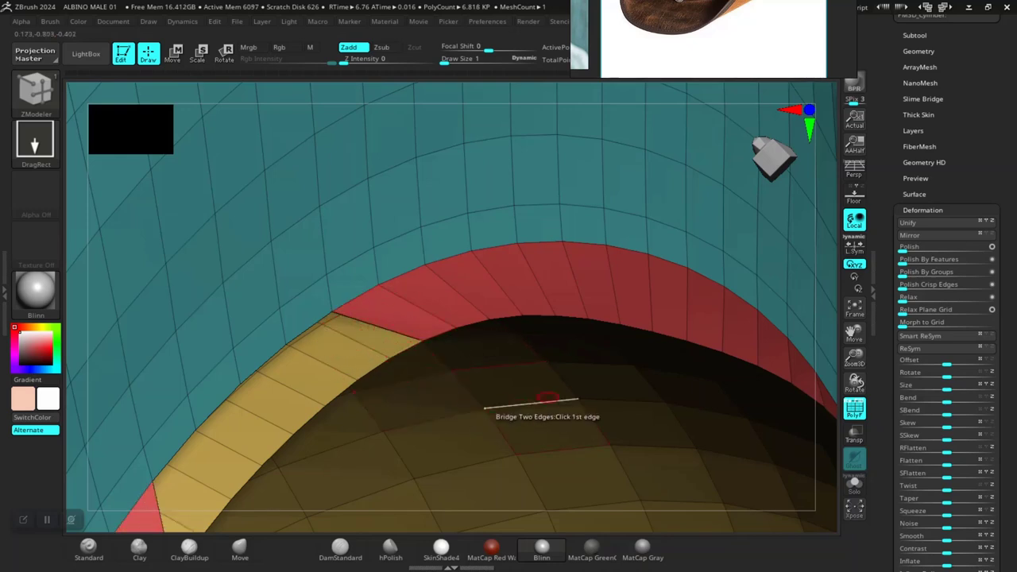
{"action": "left_click_drag", "start_coordinate": [854, 357], "coordinate": [890, 227]}
{"action": "left_click_drag", "start_coordinate": [782, 329], "coordinate": [783, 417], "text": "alt"}
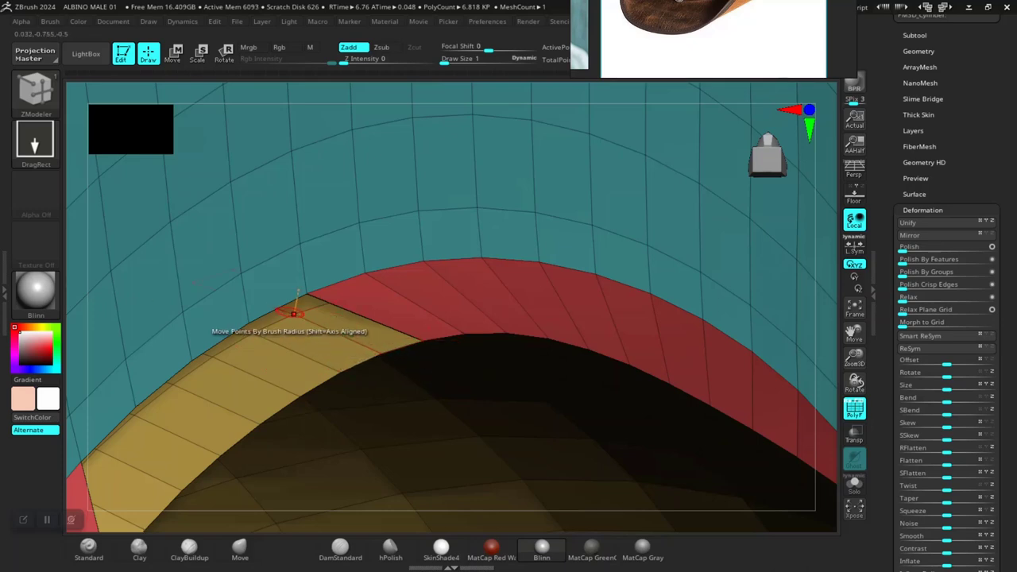
{"action": "left_click", "coordinate": [287, 302]}
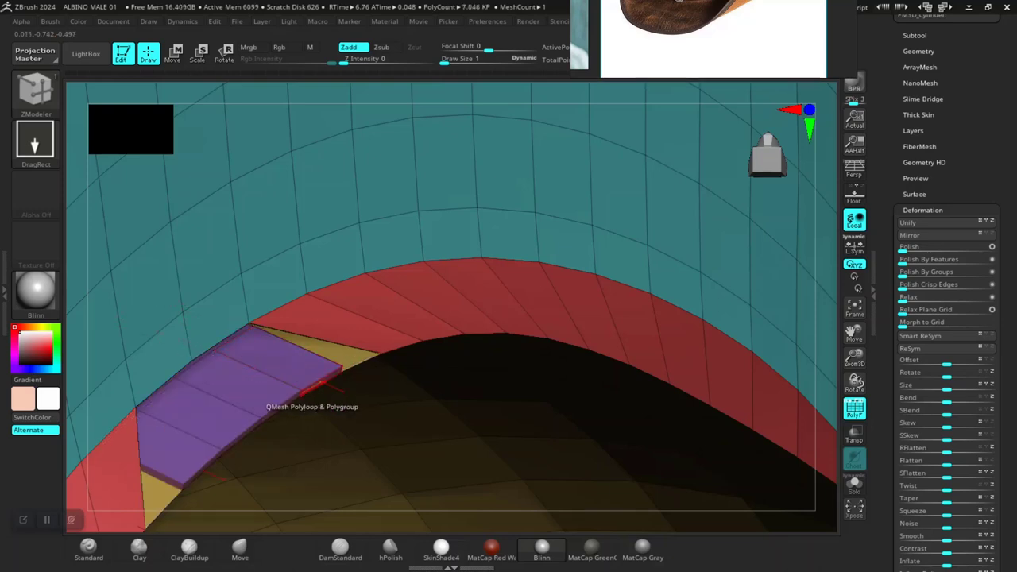
Step: Bridge another crown and brim edge pair, and close the remaining gap by bridging the two open ends of the strip
{"action": "left_click", "coordinate": [352, 368]}
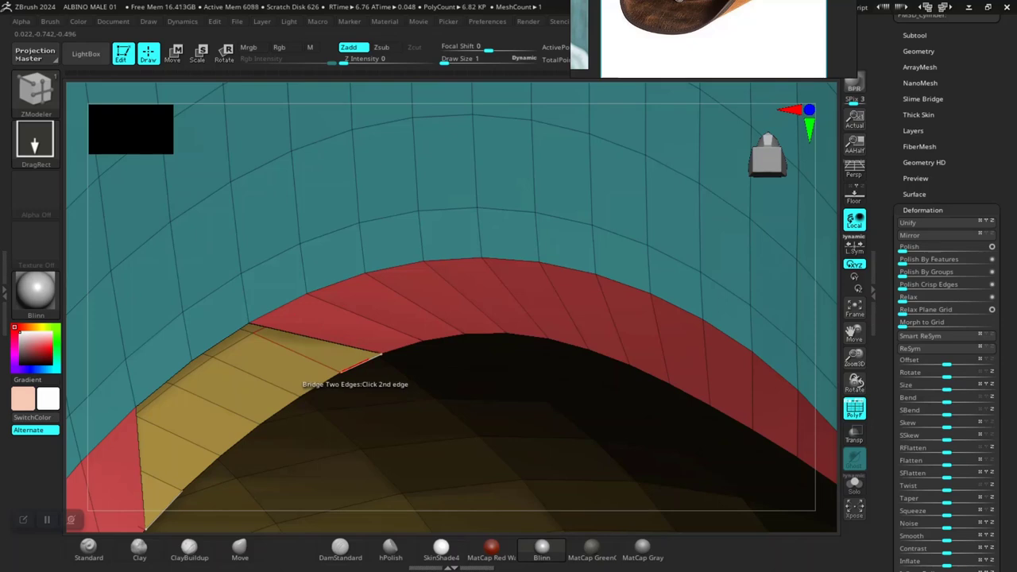
{"action": "left_click", "coordinate": [380, 355]}
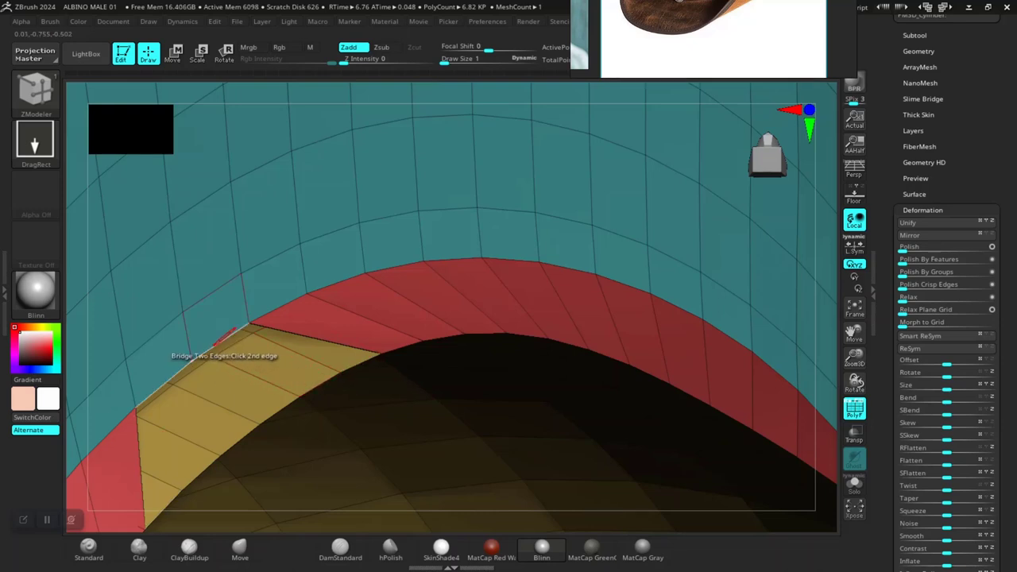
{"action": "left_click", "coordinate": [223, 341]}
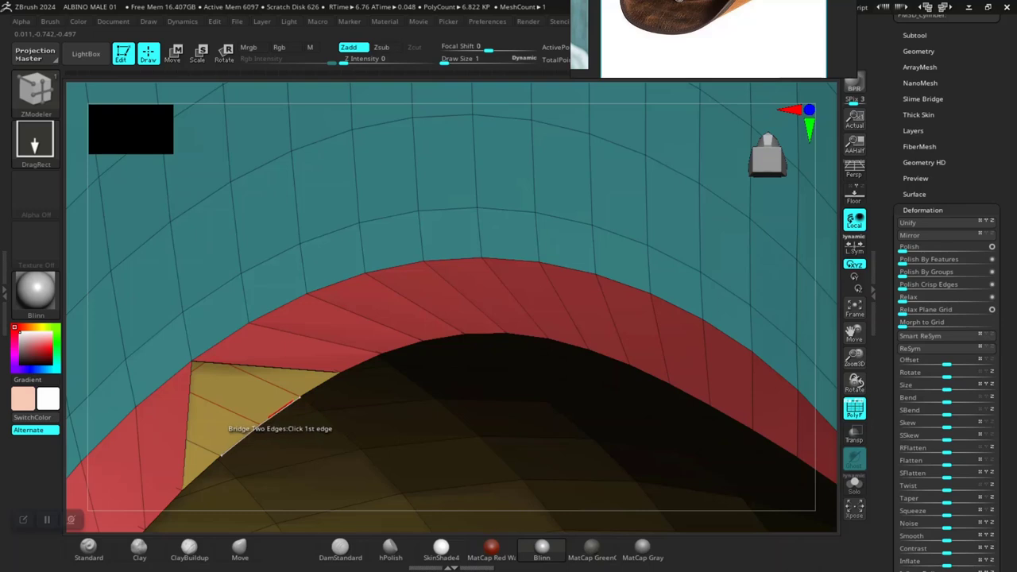
{"action": "left_click", "coordinate": [237, 366]}
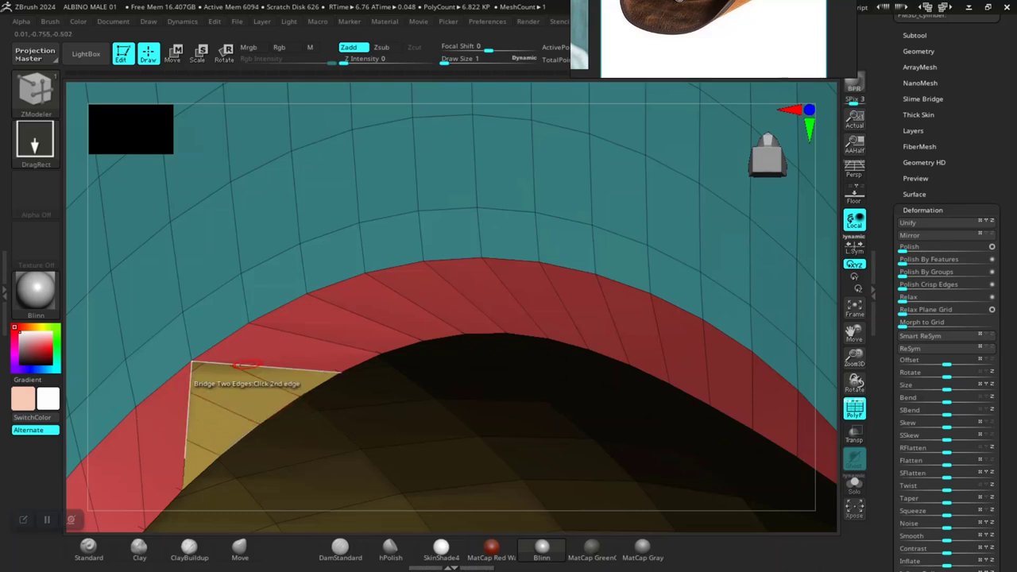
{"action": "left_click", "coordinate": [248, 365]}
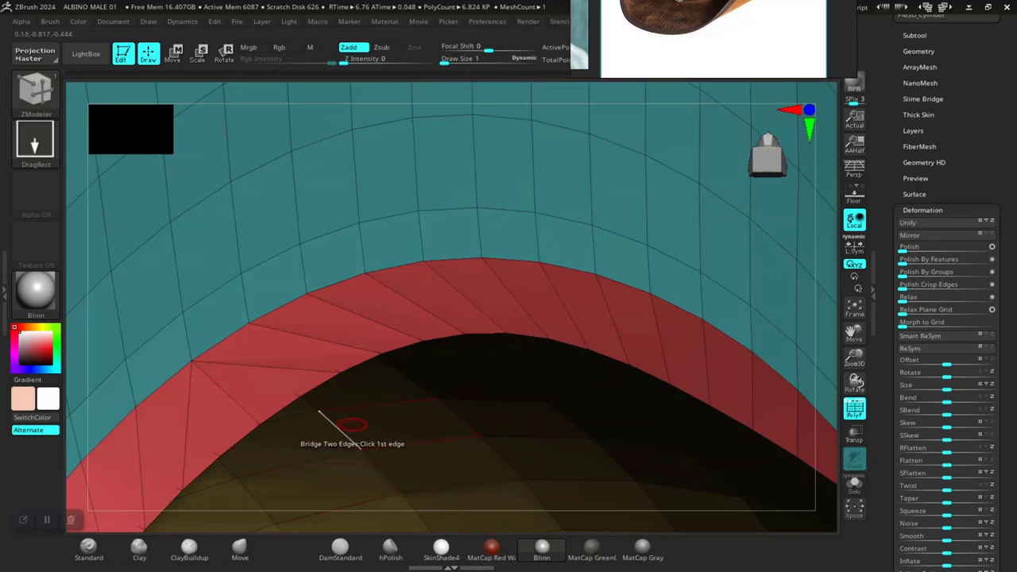
Step: Examine the whole hat from below and outside to check the closed strip and the crown-to-brim gaps still open
{"action": "key", "text": "f"}
{"action": "right_click_drag", "start_coordinate": [416, 380], "coordinate": [299, 372]}
{"action": "right_click_drag", "start_coordinate": [299, 372], "coordinate": [262, 477], "text": "ctrl"}
{"action": "right_click_drag", "start_coordinate": [181, 375], "coordinate": [185, 178]}
{"action": "right_click_drag", "start_coordinate": [342, 255], "coordinate": [255, 250]}
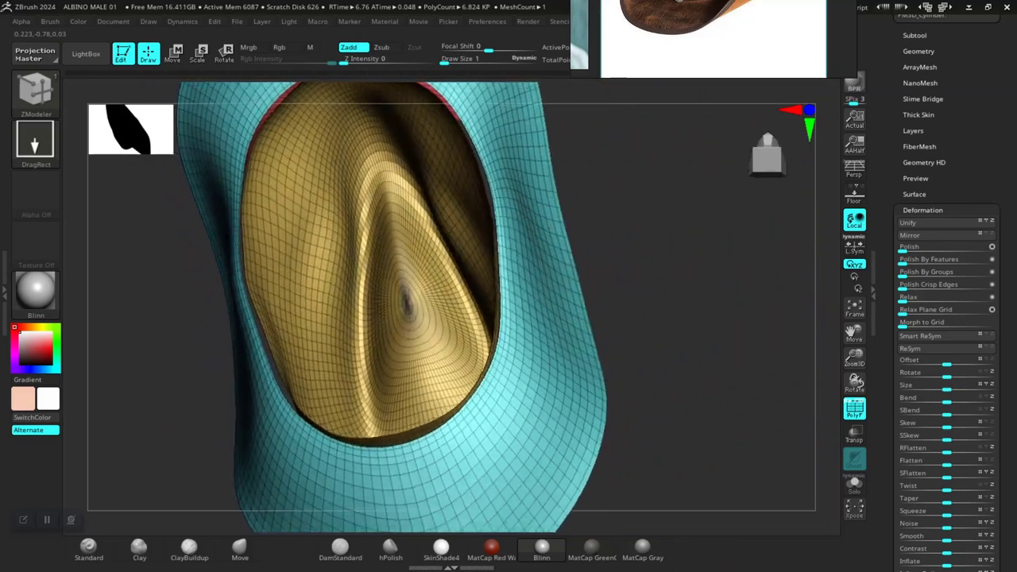
{"action": "right_click_drag", "start_coordinate": [350, 263], "coordinate": [488, 397]}
{"action": "right_click_drag", "start_coordinate": [445, 167], "coordinate": [451, 445], "text": "alt"}
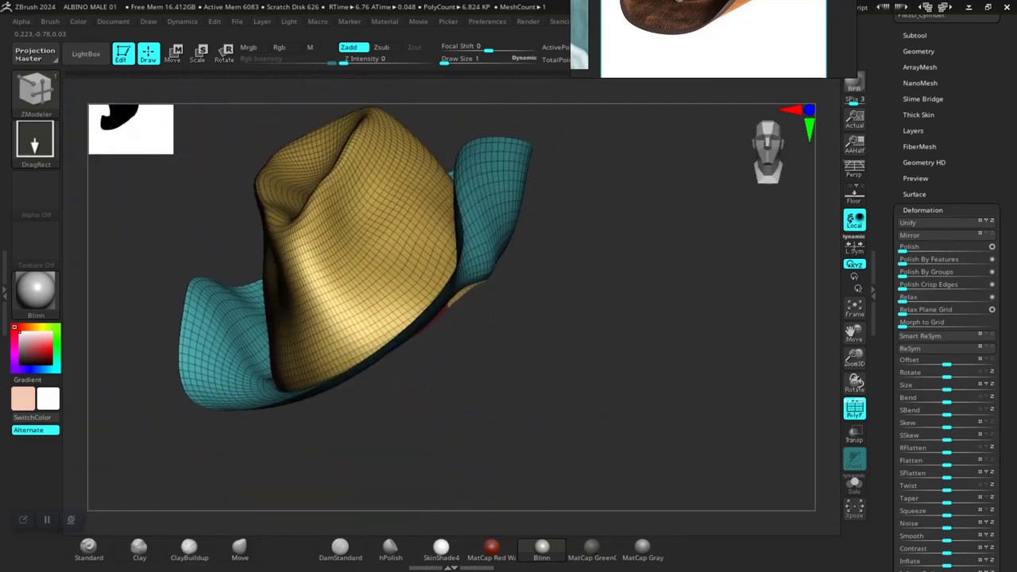
{"action": "right_click_drag", "start_coordinate": [476, 278], "coordinate": [469, 151]}
{"action": "right_click_drag", "start_coordinate": [469, 238], "coordinate": [366, 310], "text": "ctrl"}
{"action": "right_click_drag", "start_coordinate": [231, 233], "coordinate": [269, 227], "text": "alt"}
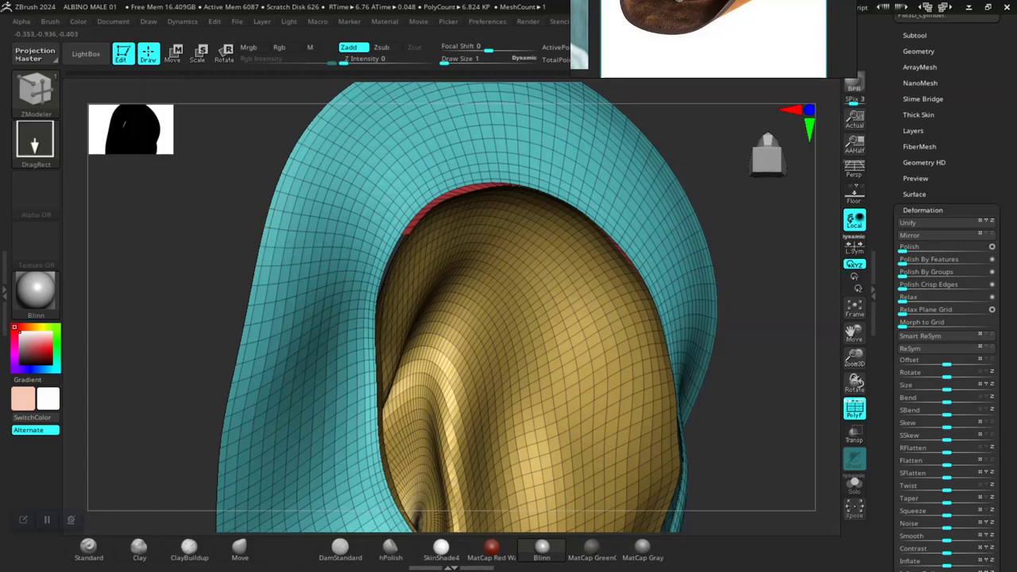
Step: Continue from the strip's open end on the side of the hat by bridging two crown rim edges to the facing brim edges
{"action": "right_click_drag", "start_coordinate": [175, 270], "coordinate": [189, 369], "text": "alt"}
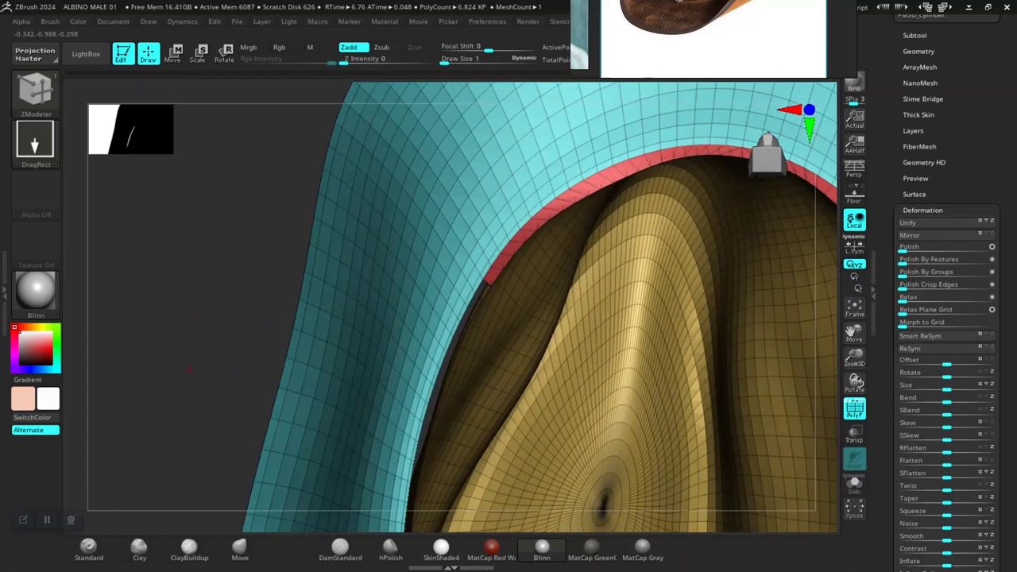
{"action": "left_click_drag", "start_coordinate": [189, 367], "coordinate": [270, 365]}
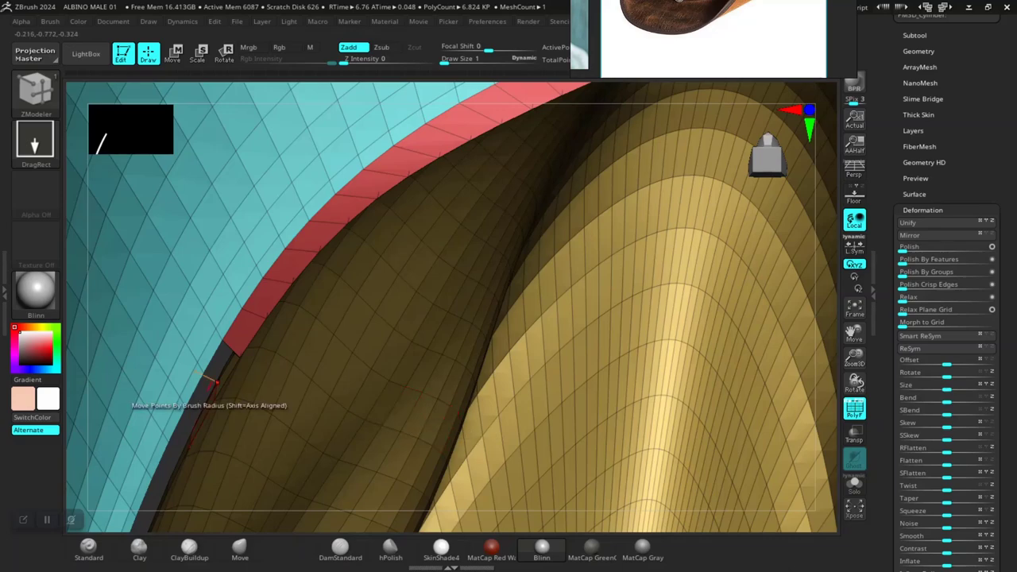
{"action": "right_click_drag", "start_coordinate": [205, 386], "coordinate": [380, 305]}
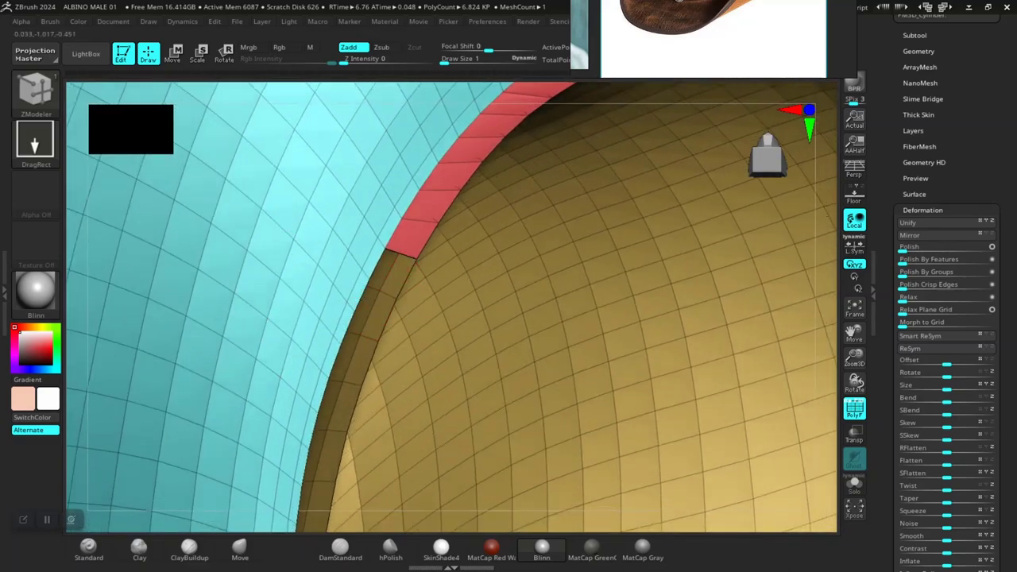
{"action": "left_click_drag", "start_coordinate": [363, 300], "coordinate": [359, 300]}
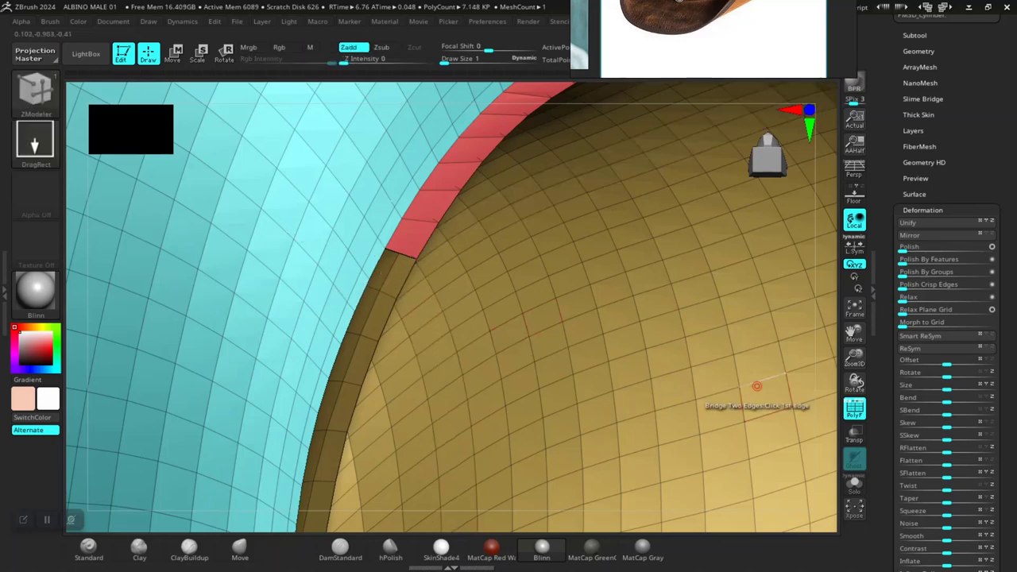
{"action": "key", "text": "ctrl+z"}
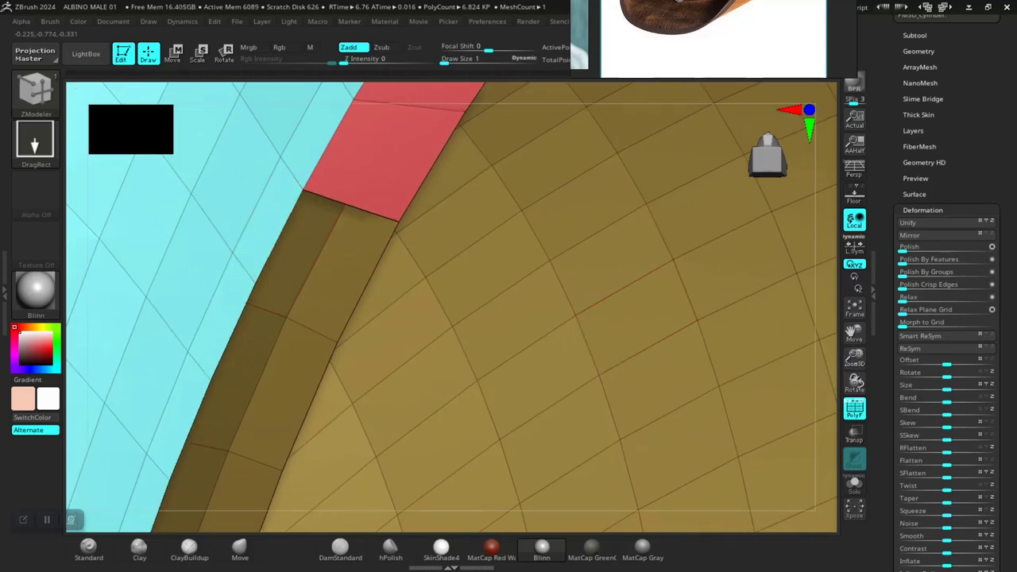
{"action": "left_click", "coordinate": [289, 241]}
{"action": "left_click", "coordinate": [359, 281]}
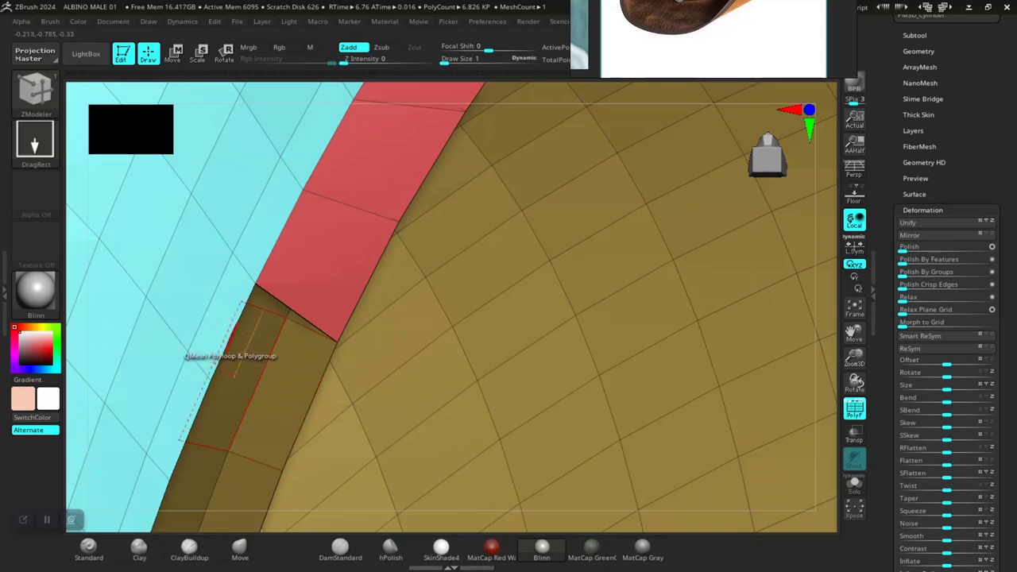
{"action": "left_click", "coordinate": [229, 337]}
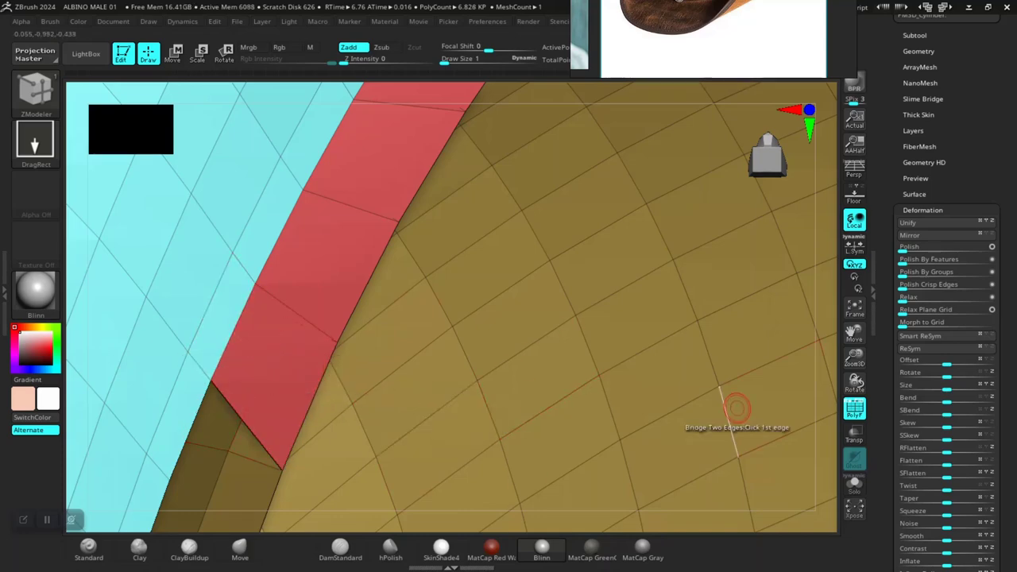
{"action": "left_click_drag", "start_coordinate": [854, 333], "coordinate": [984, 93]}
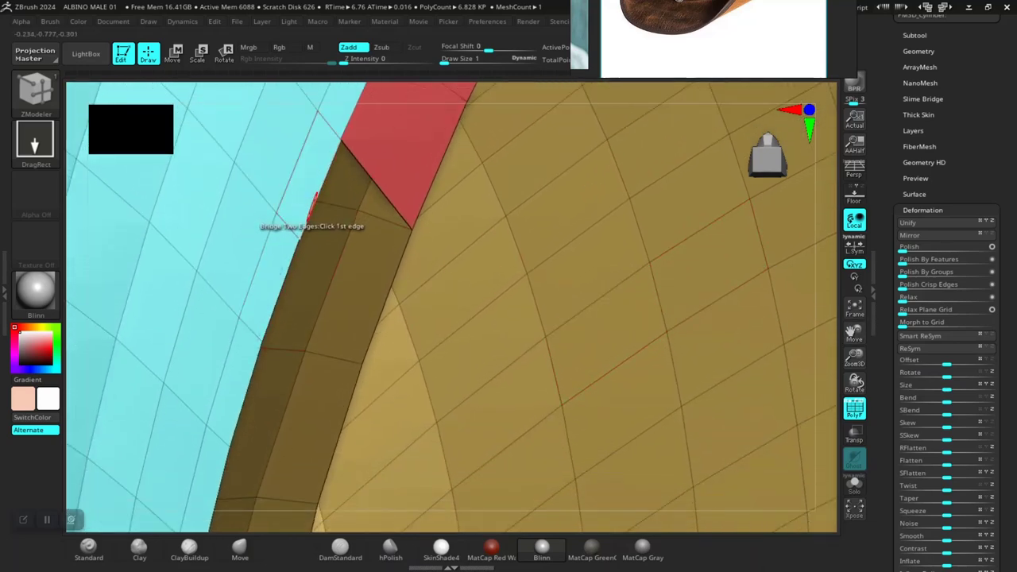
{"action": "left_click", "coordinate": [374, 278]}
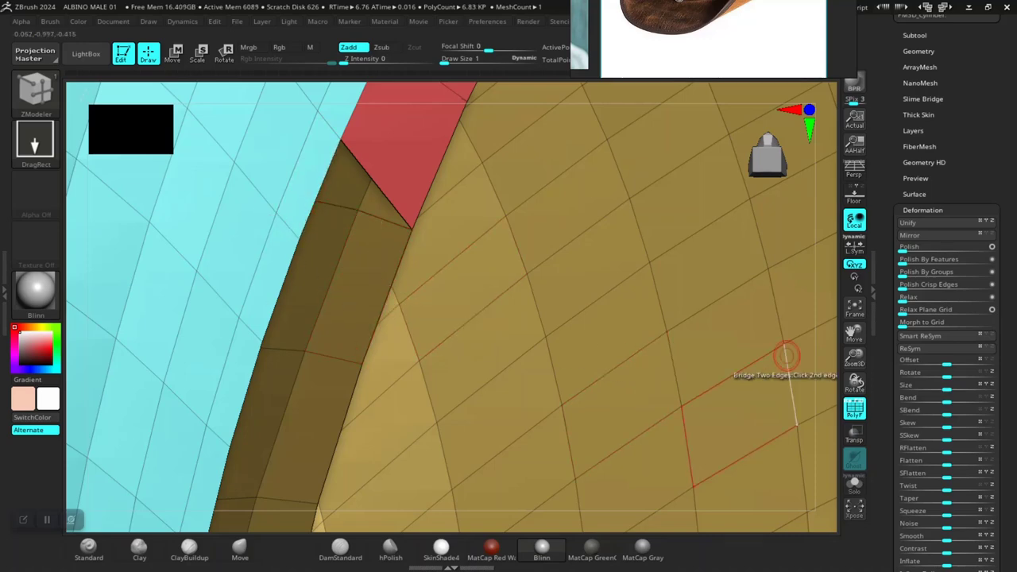
{"action": "mouse_move", "coordinate": [854, 333]}
{"action": "left_mouse_down"}
{"action": "mouse_move", "coordinate": [837, 327]}
{"action": "mouse_move", "coordinate": [854, 333]}
{"action": "left_mouse_up"}
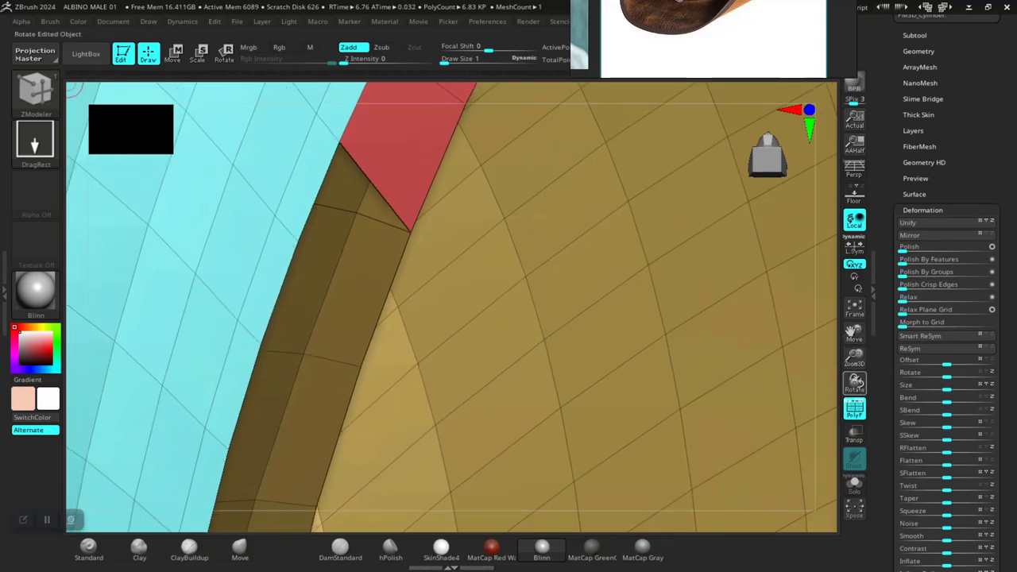
{"action": "left_click_drag", "start_coordinate": [854, 383], "coordinate": [672, 335]}
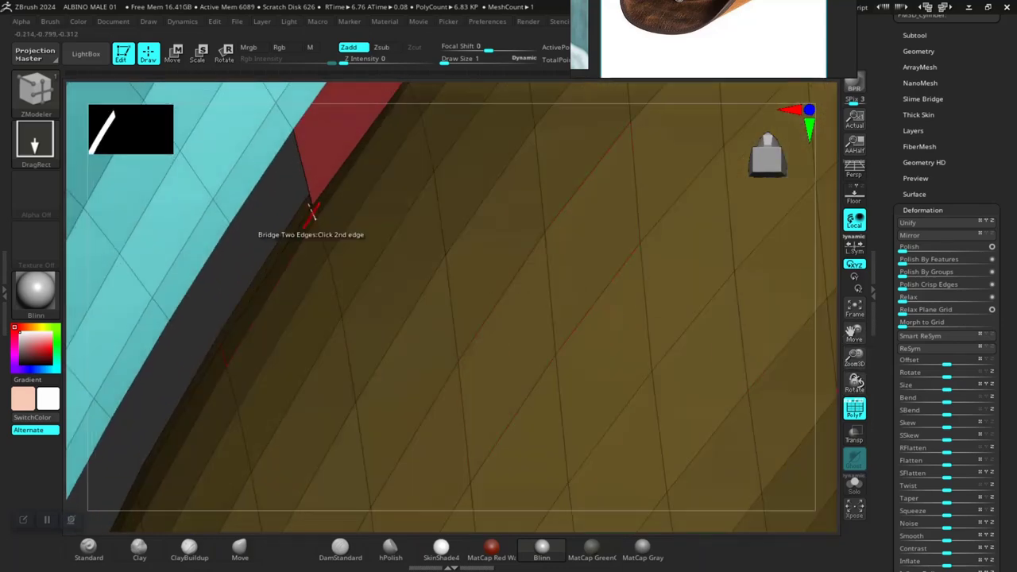
{"action": "left_click_drag", "start_coordinate": [279, 213], "coordinate": [338, 267]}
{"action": "right_click_drag", "start_coordinate": [338, 266], "coordinate": [308, 327]}
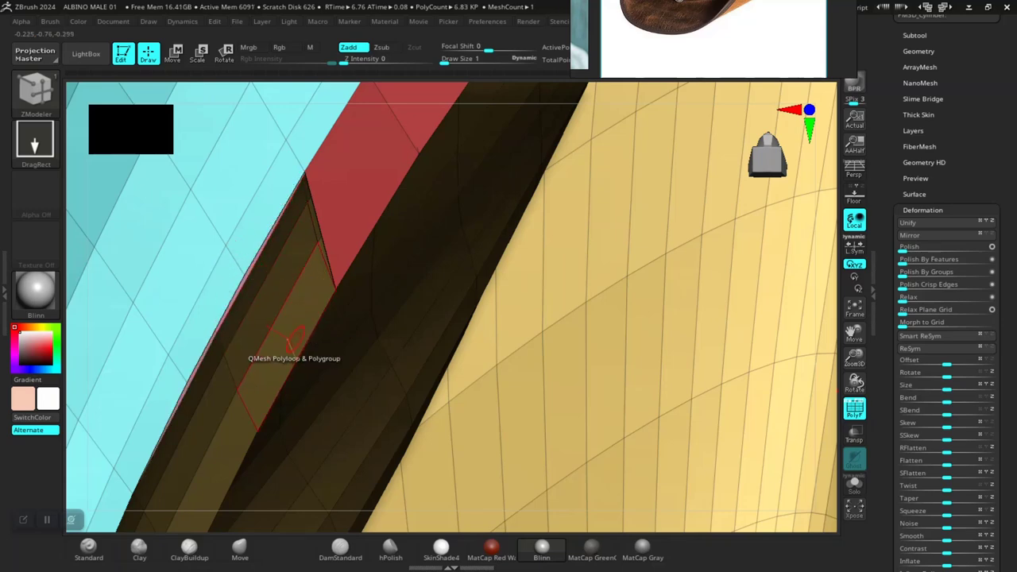
{"action": "left_click", "coordinate": [299, 357]}
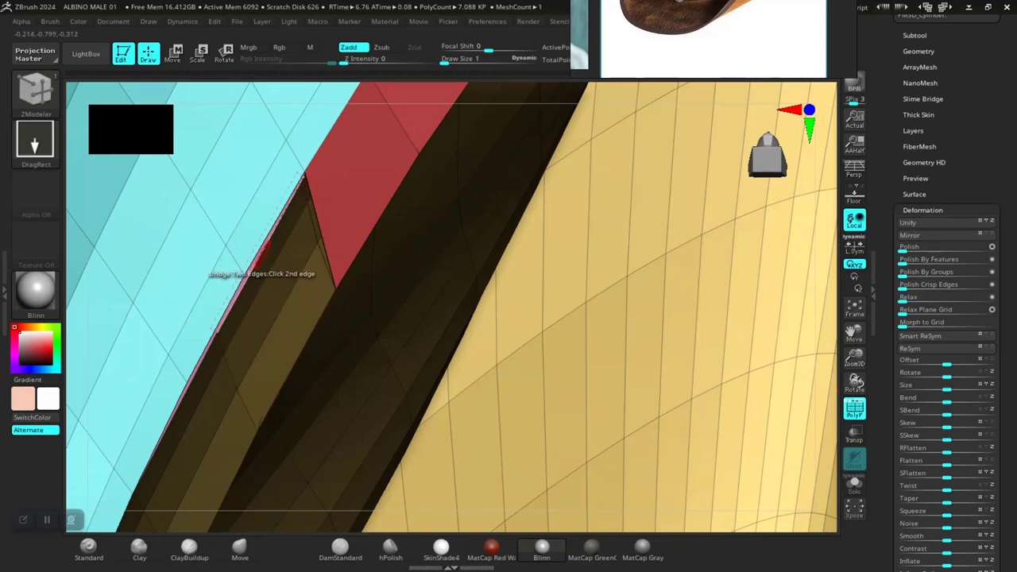
{"action": "key", "text": "ctrl"}
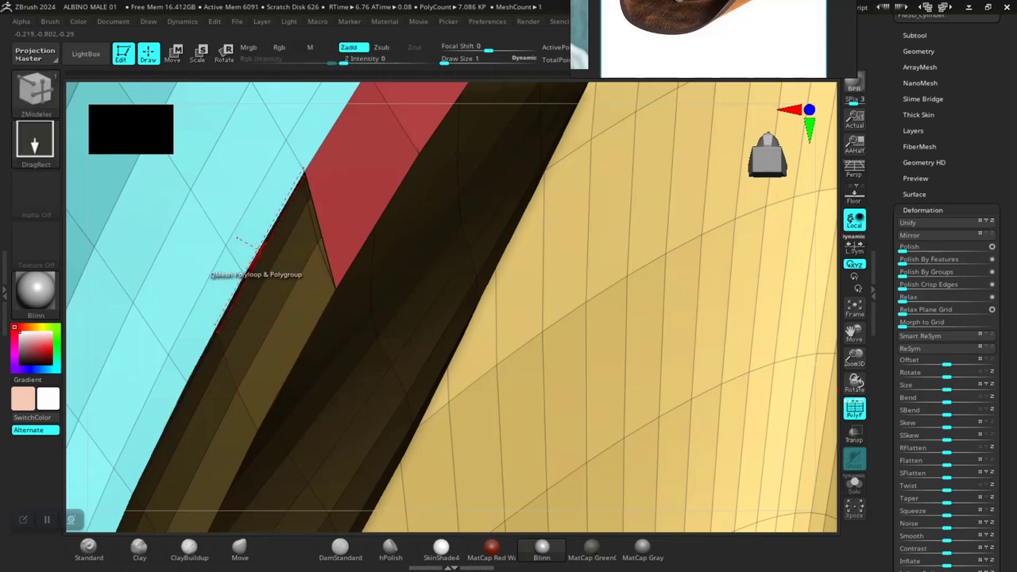
{"action": "left_click_drag", "start_coordinate": [257, 249], "coordinate": [256, 255]}
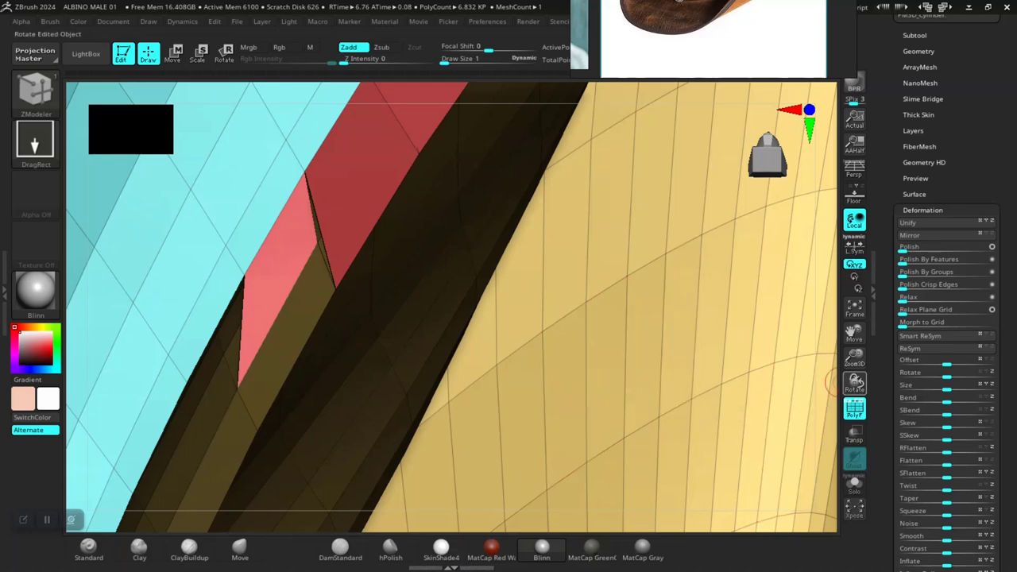
{"action": "left_click_drag", "start_coordinate": [854, 384], "coordinate": [799, 409]}
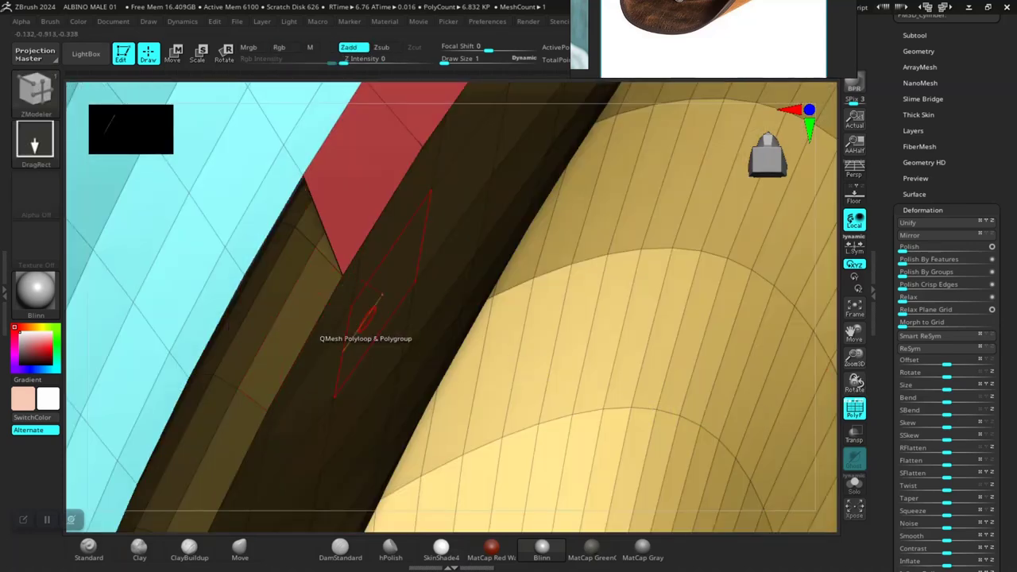
Step: Bridge two crown rim edges to the facing brim edges at the strip's open end, viewing the gap from beneath
{"action": "left_click_drag", "start_coordinate": [854, 383], "coordinate": [747, 369]}
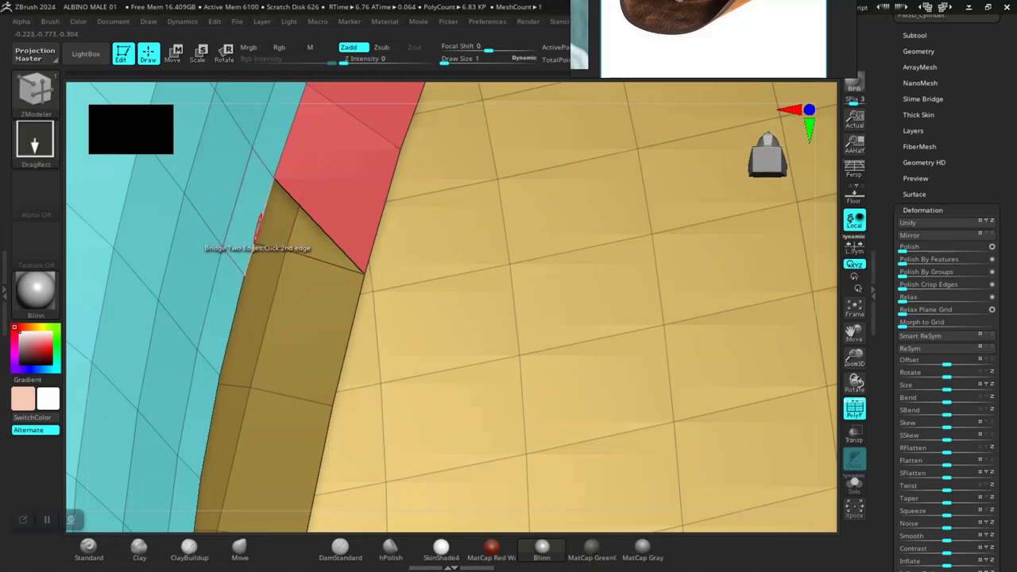
{"action": "left_click", "coordinate": [346, 348]}
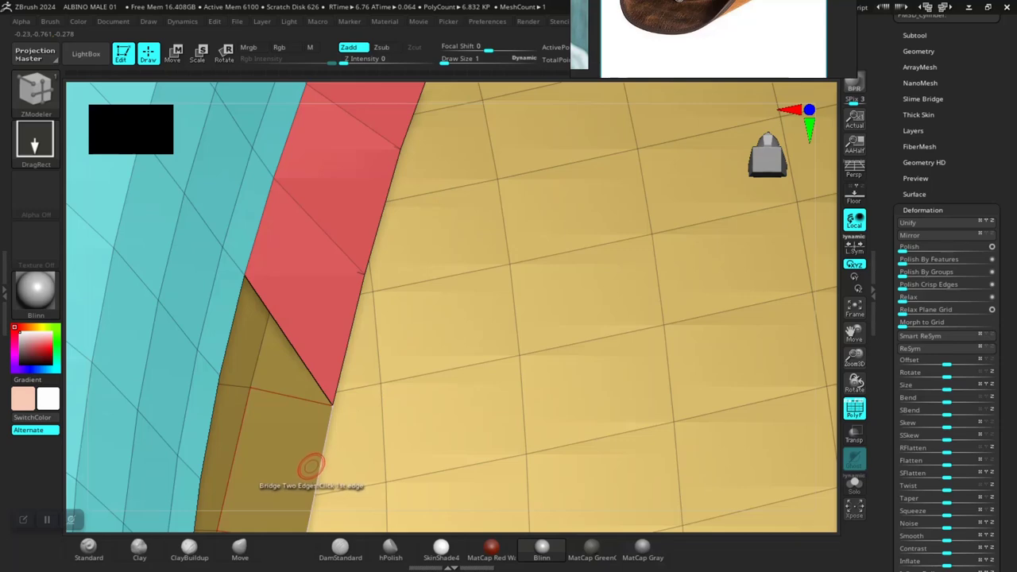
{"action": "left_click", "coordinate": [228, 334]}
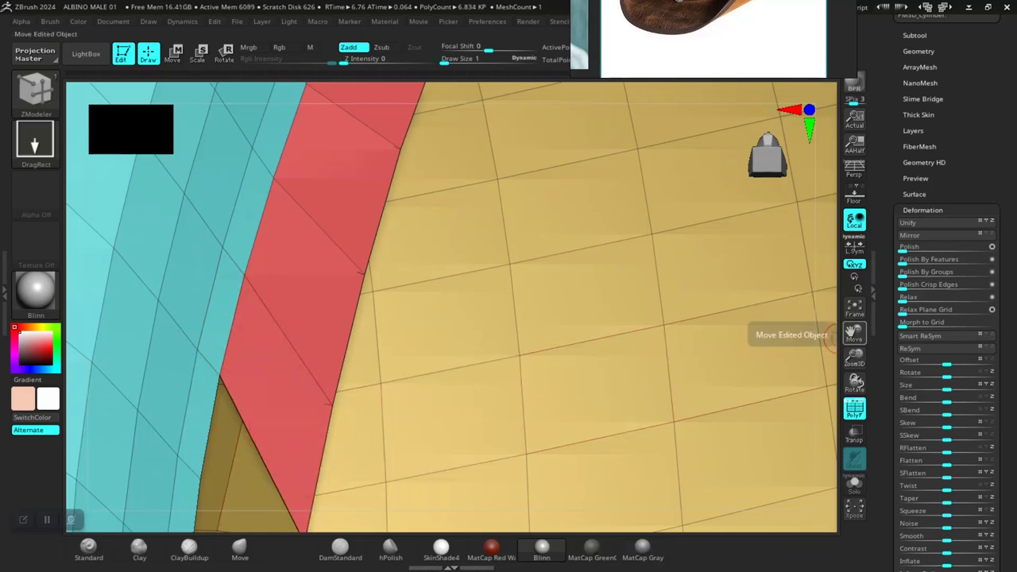
Step: Bridge another two crown and brim edge pairs further along the side gap, undoing the accidental polygroup change on the crown
{"action": "left_click_drag", "start_coordinate": [854, 332], "coordinate": [939, 23]}
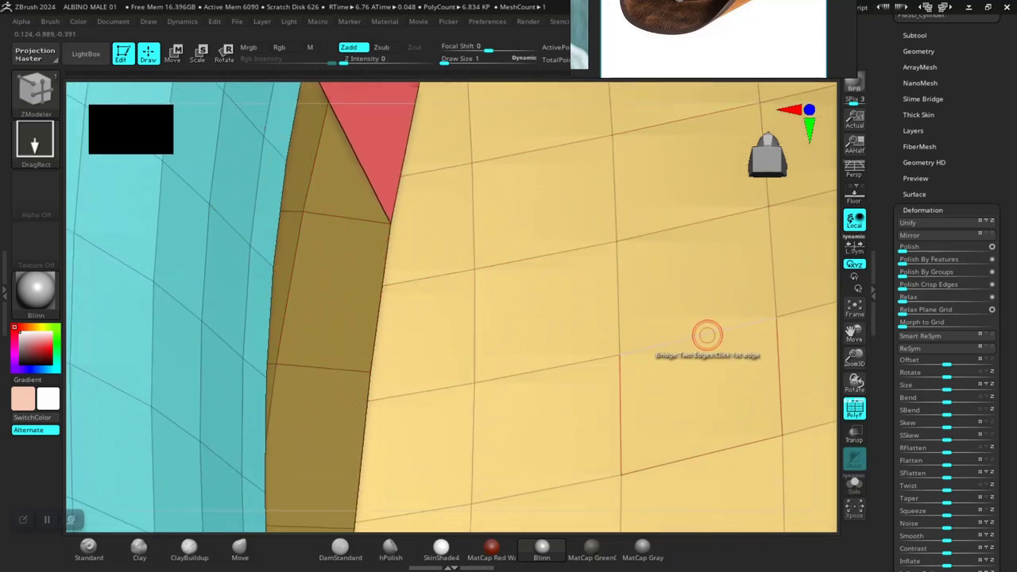
{"action": "left_click_drag", "start_coordinate": [853, 335], "coordinate": [830, 413]}
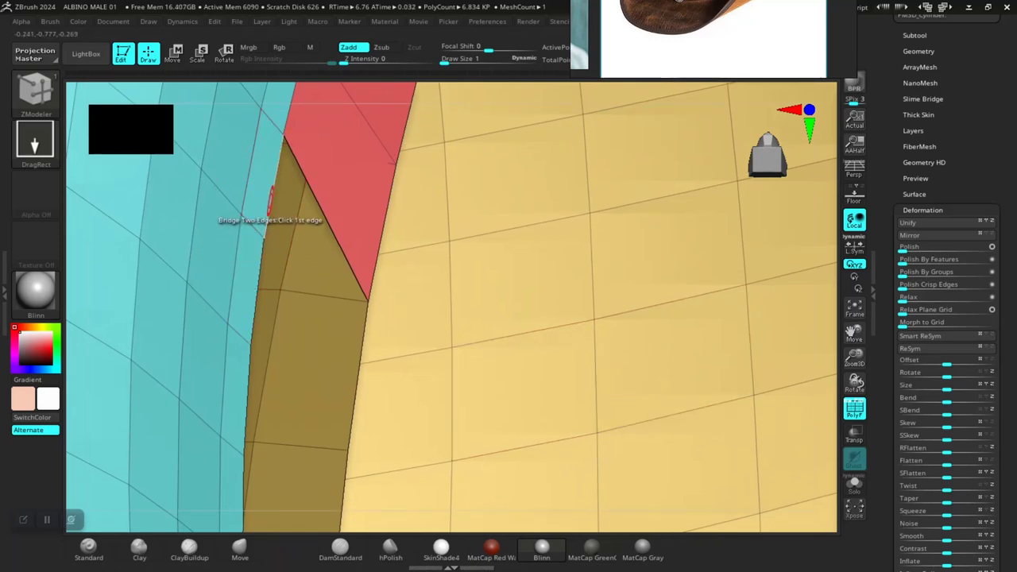
{"action": "left_click", "coordinate": [270, 197]}
{"action": "left_click", "coordinate": [353, 391]}
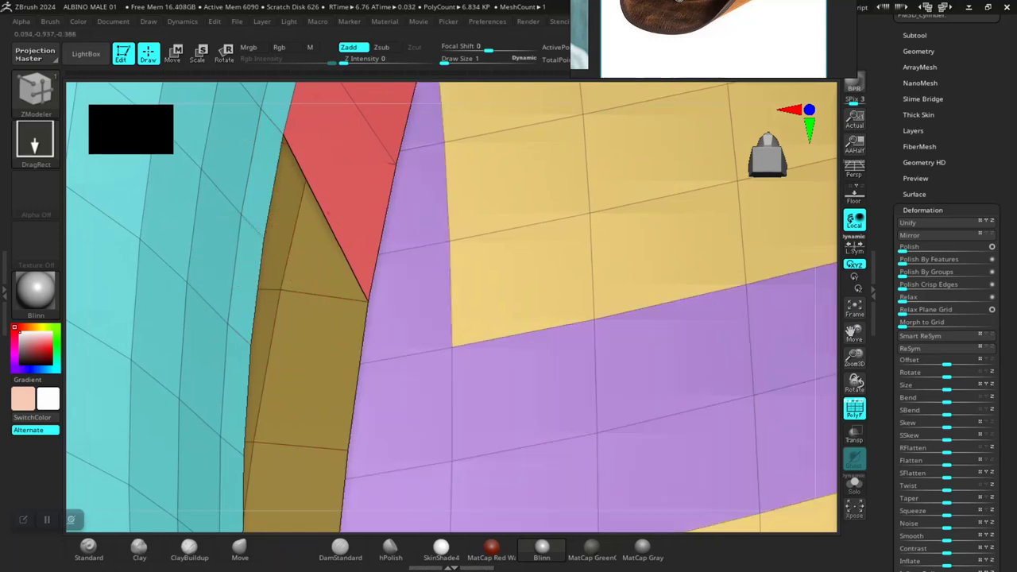
{"action": "key", "text": "ctrl+z"}
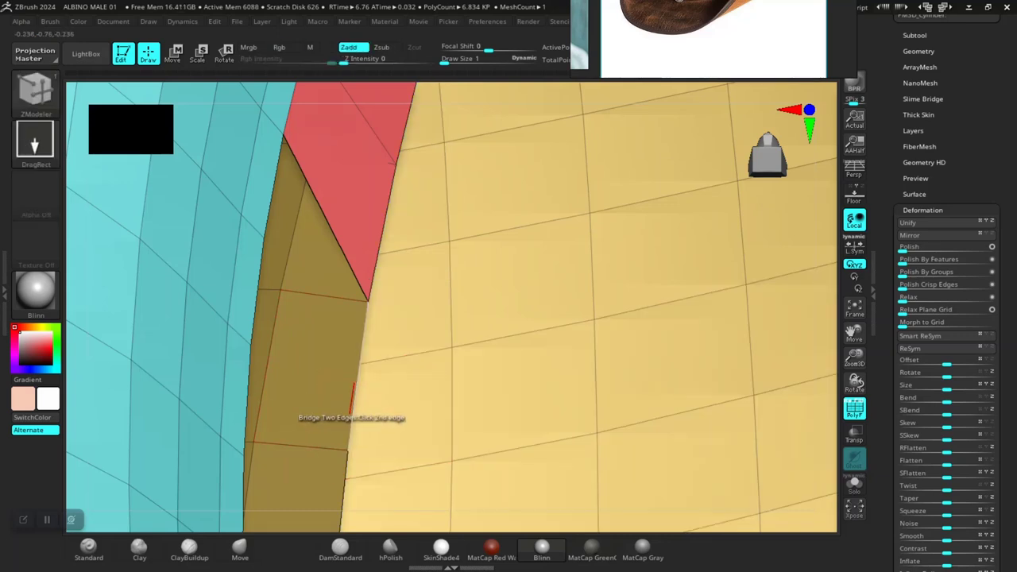
{"action": "left_click", "coordinate": [353, 398]}
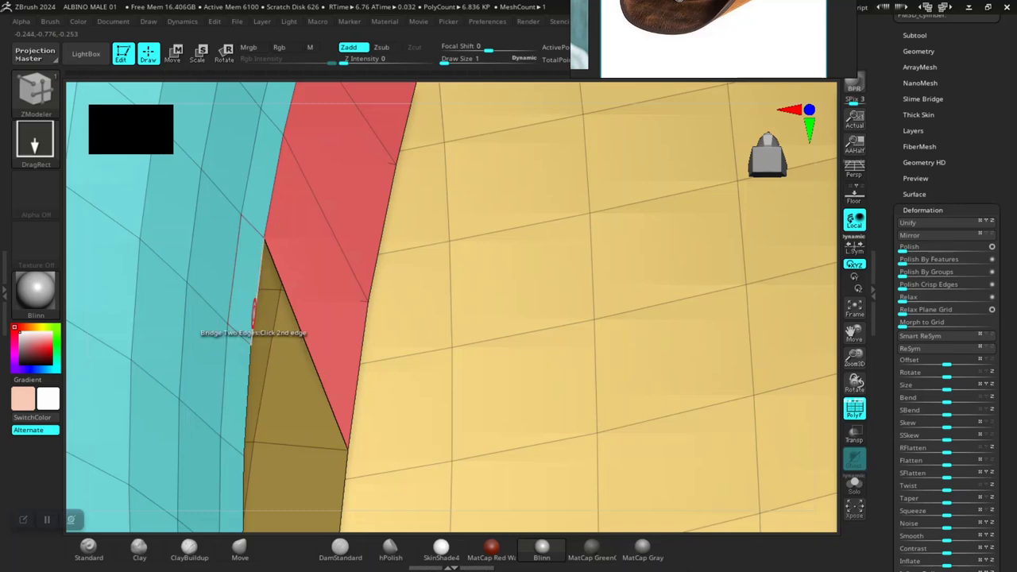
{"action": "left_click", "coordinate": [338, 499]}
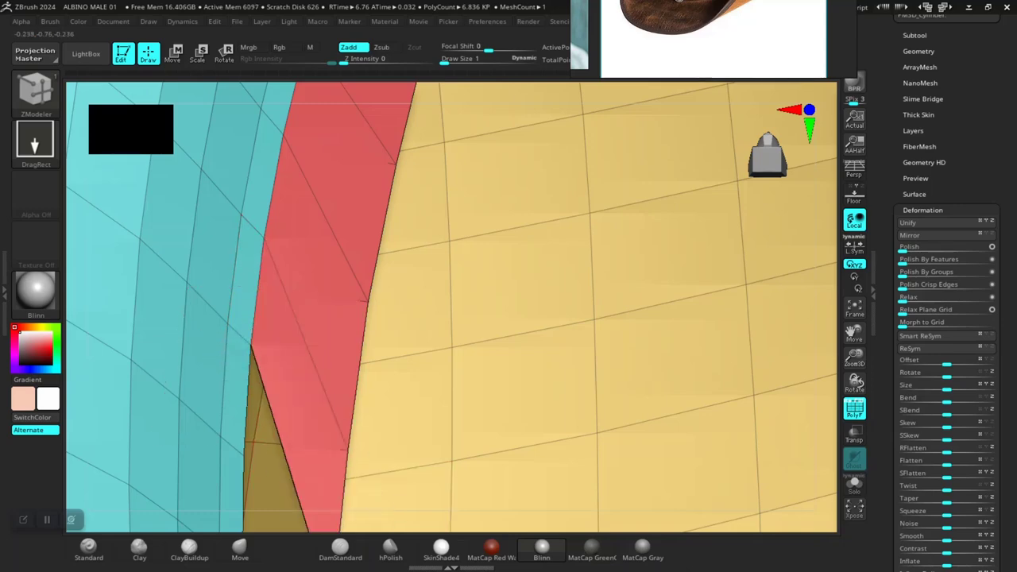
Step: Extend the strip by three more quads along the narrowing side gap, bridging each brim edge to its crown rim edge
{"action": "left_click_drag", "start_coordinate": [854, 333], "coordinate": [848, 132]}
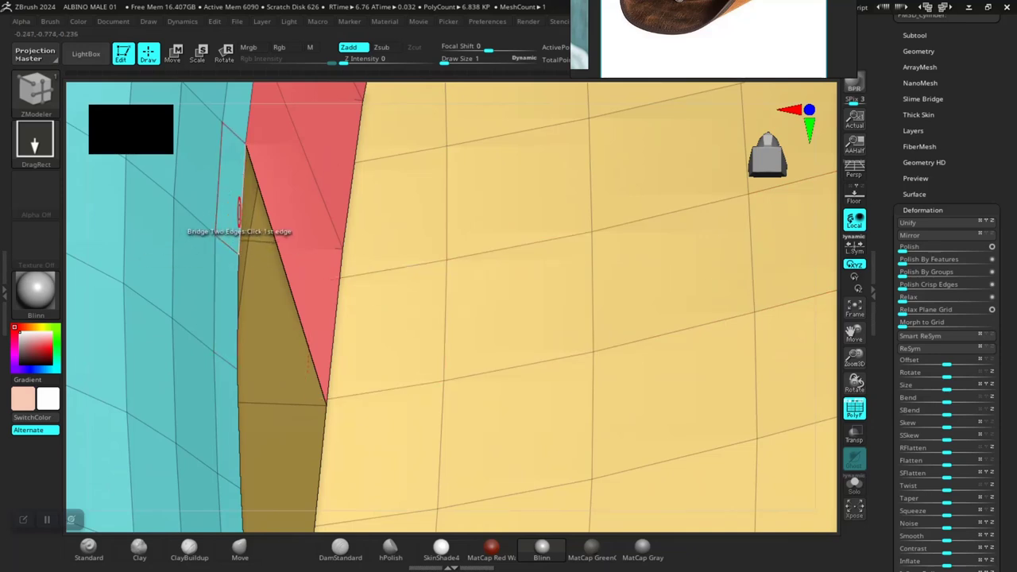
{"action": "left_click", "coordinate": [306, 401]}
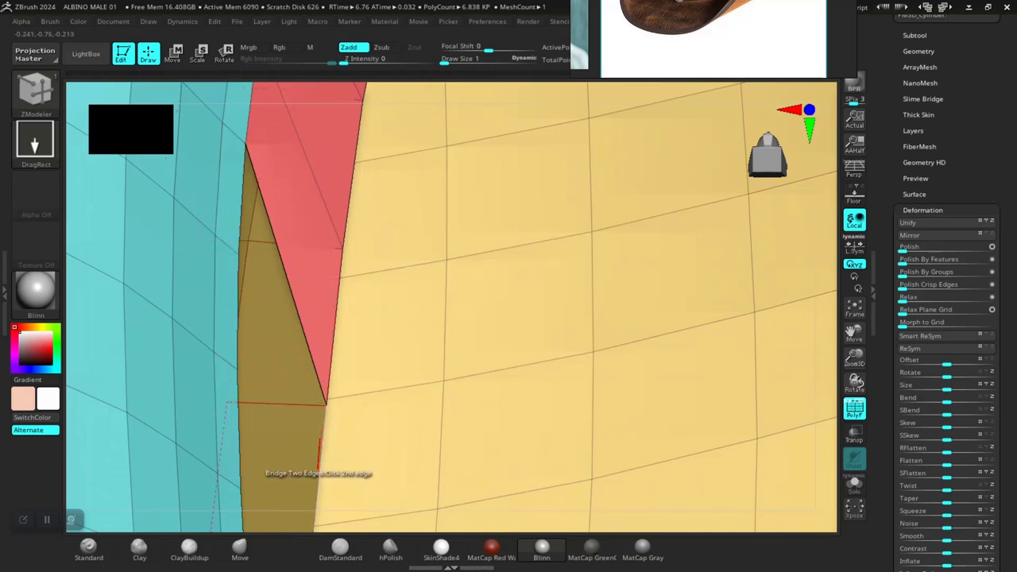
{"action": "left_click", "coordinate": [320, 451]}
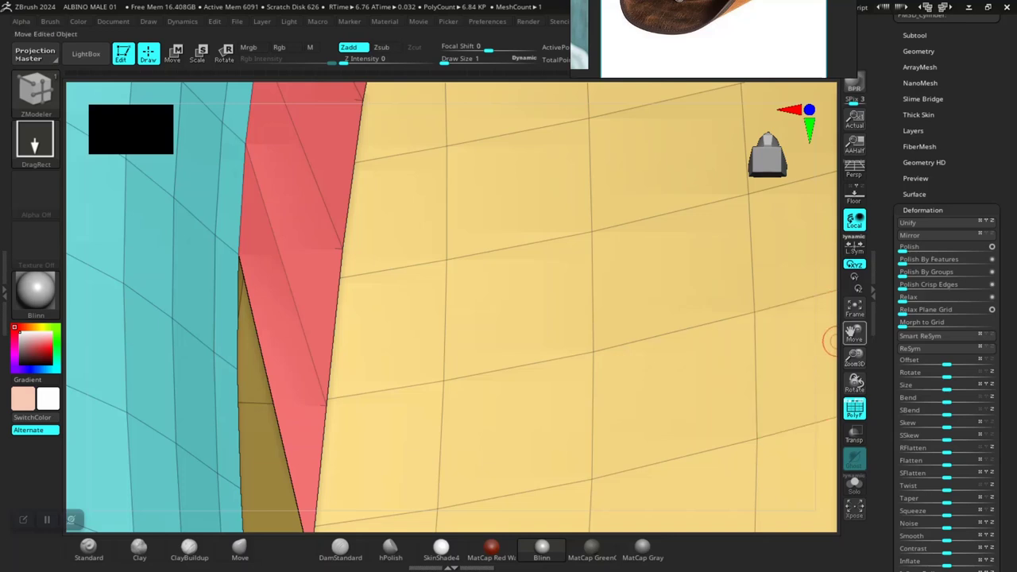
{"action": "left_click_drag", "start_coordinate": [854, 335], "coordinate": [900, 139]}
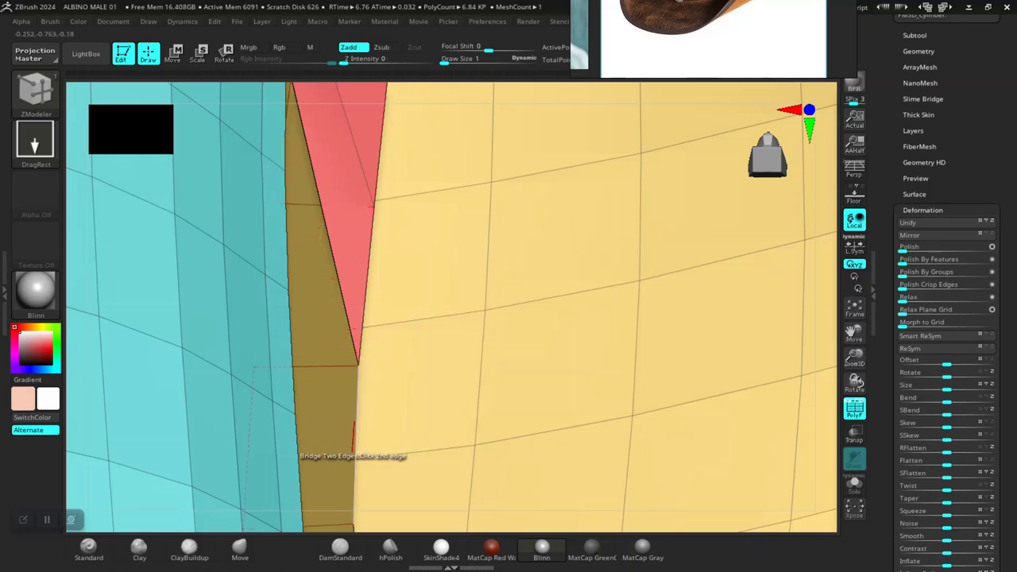
{"action": "left_click", "coordinate": [353, 439]}
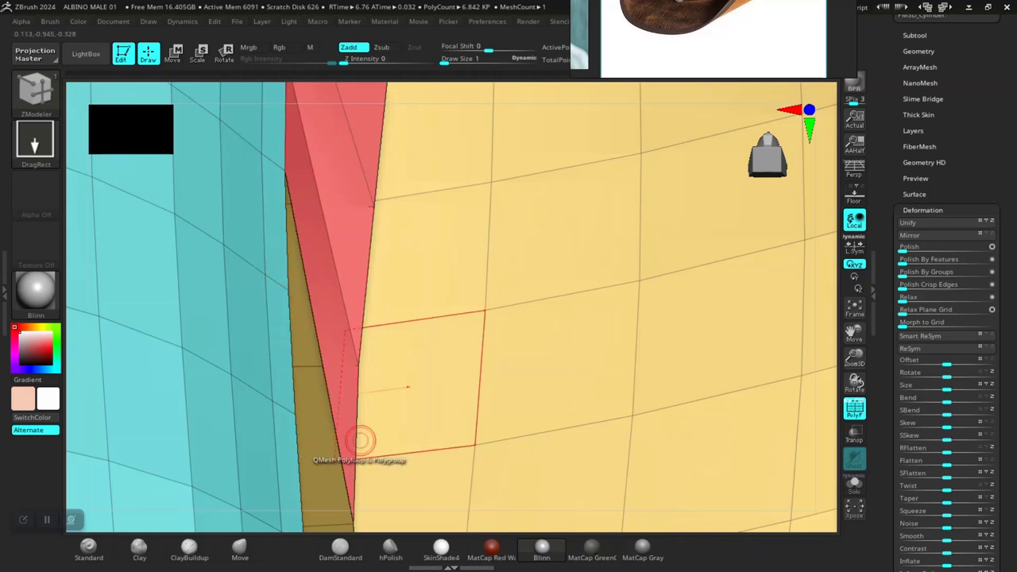
{"action": "left_click_drag", "start_coordinate": [851, 335], "coordinate": [845, 143]}
{"action": "left_click", "coordinate": [349, 400]}
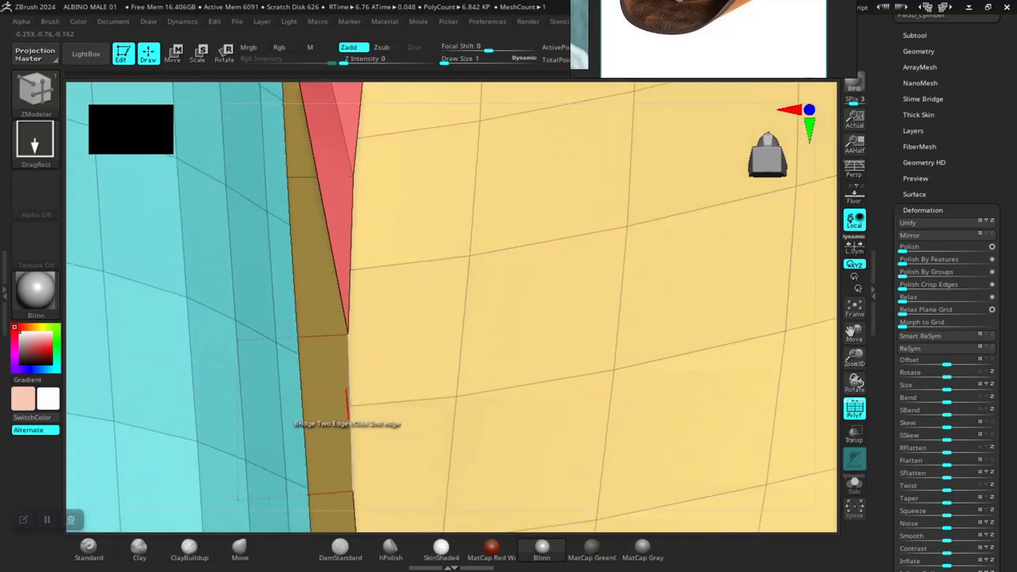
{"action": "left_click", "coordinate": [346, 411]}
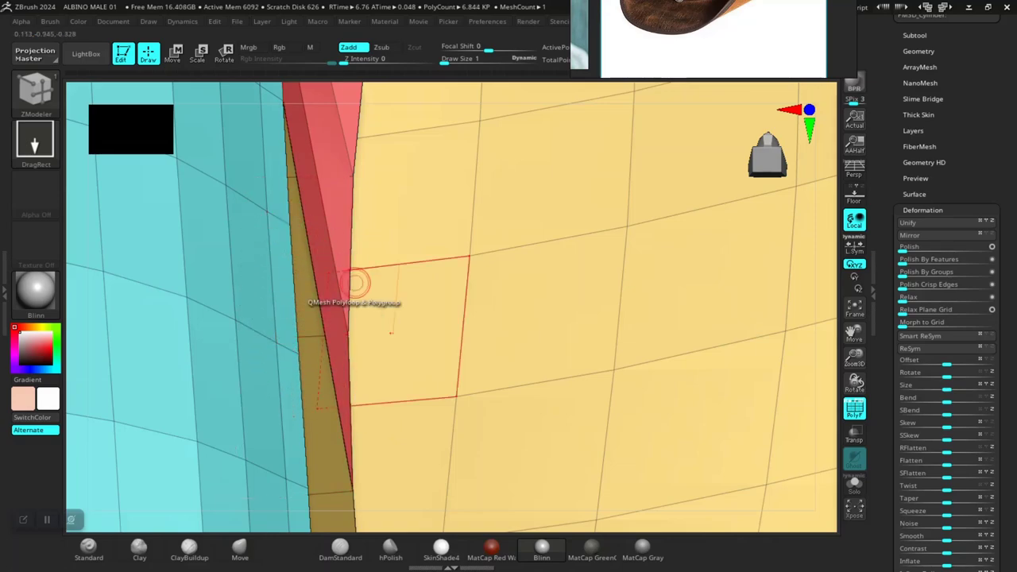
Step: Frame the hat from below and apply the Polish Crisp Edges deformation to it
{"action": "mouse_move", "coordinate": [854, 383]}
{"action": "left_mouse_down"}
{"action": "mouse_move", "coordinate": [842, 394]}
{"action": "mouse_move", "coordinate": [851, 385]}
{"action": "left_mouse_up"}
{"action": "key", "text": "f"}
{"action": "right_click_drag", "start_coordinate": [441, 298], "coordinate": [417, 318], "text": "shift"}
{"action": "right_click_drag", "start_coordinate": [350, 317], "coordinate": [423, 329]}
{"action": "right_click_drag", "start_coordinate": [231, 342], "coordinate": [267, 342], "text": "alt"}
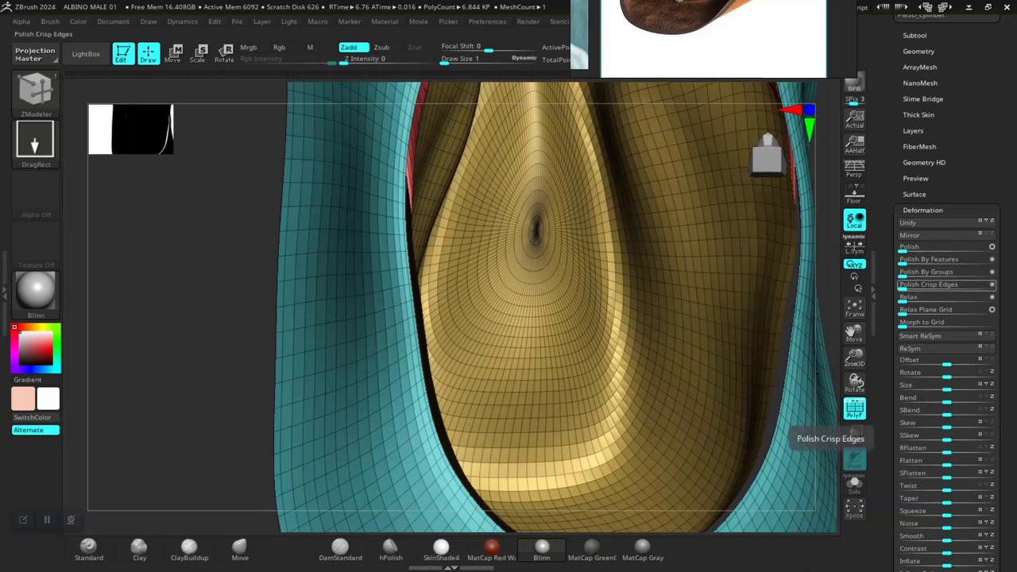
{"action": "left_click", "coordinate": [910, 287]}
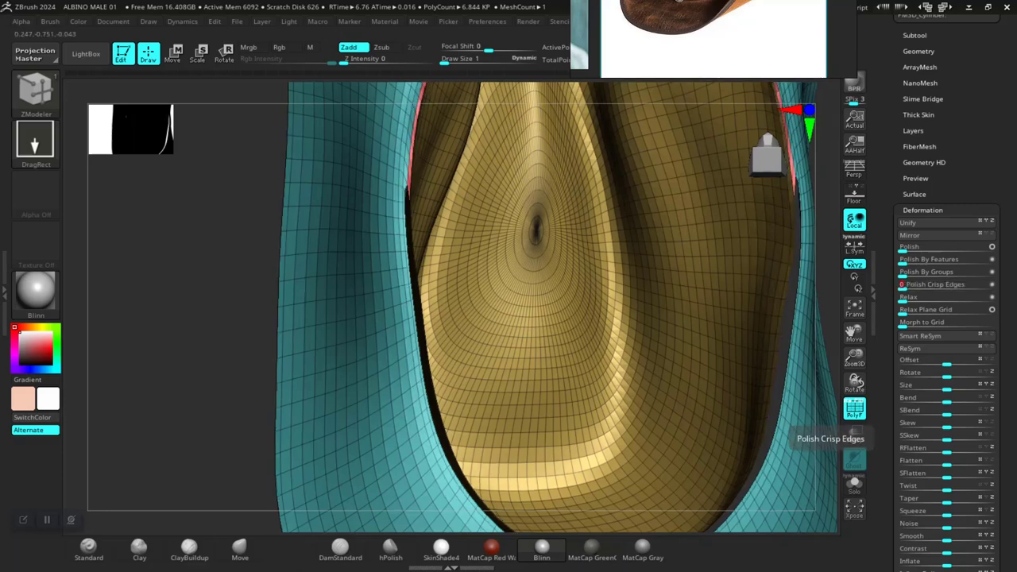
Step: Examine the open crown-to-brim gap beyond the strip's end, from close up and from the full underside view
{"action": "right_click_drag", "start_coordinate": [211, 333], "coordinate": [362, 344], "text": "alt"}
{"action": "left_click_drag", "start_coordinate": [362, 344], "coordinate": [358, 382], "text": "alt"}
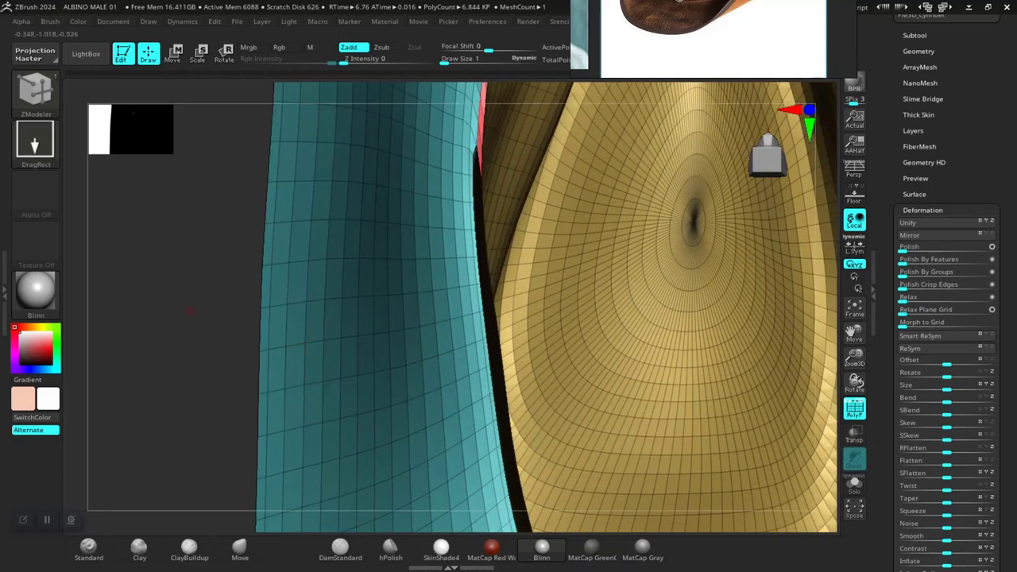
{"action": "left_click_drag", "start_coordinate": [190, 309], "coordinate": [177, 329]}
{"action": "right_click_drag", "start_coordinate": [178, 328], "coordinate": [275, 287], "text": "alt"}
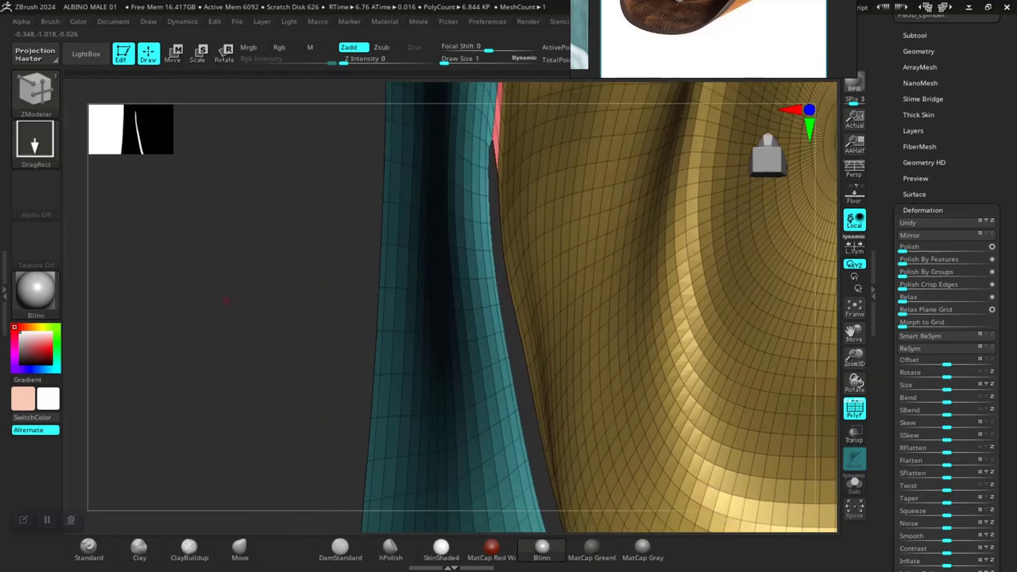
{"action": "right_click_drag", "start_coordinate": [233, 319], "coordinate": [274, 346]}
{"action": "right_click_drag", "start_coordinate": [341, 333], "coordinate": [99, 318], "text": "alt"}
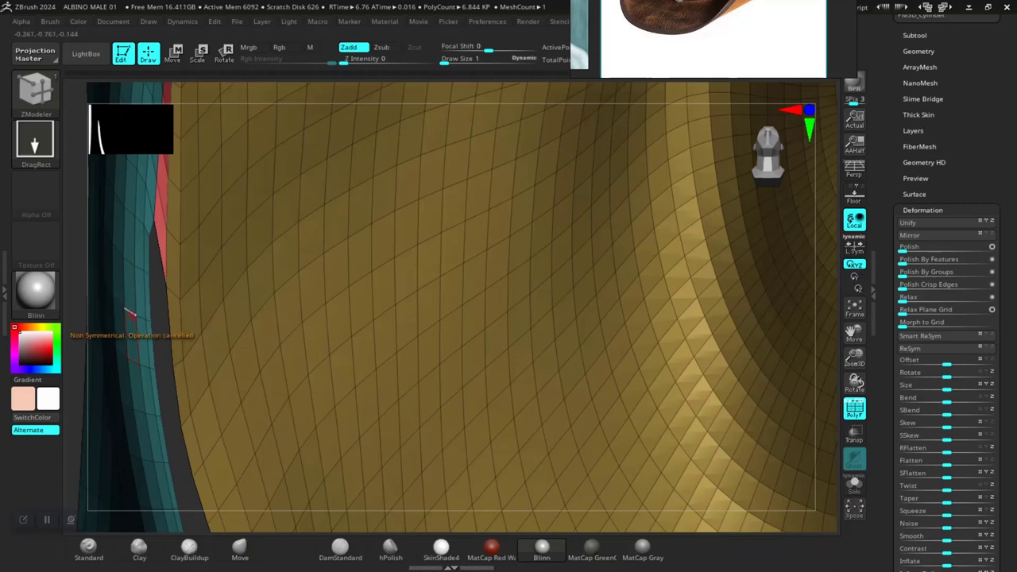
{"action": "key", "text": "f"}
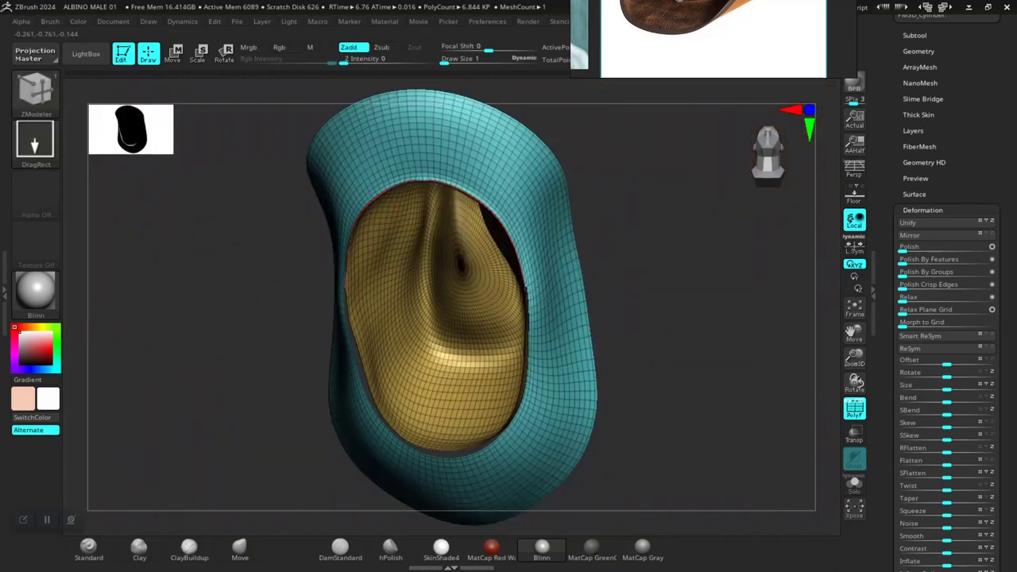
{"action": "right_click_drag", "start_coordinate": [214, 317], "coordinate": [322, 385]}
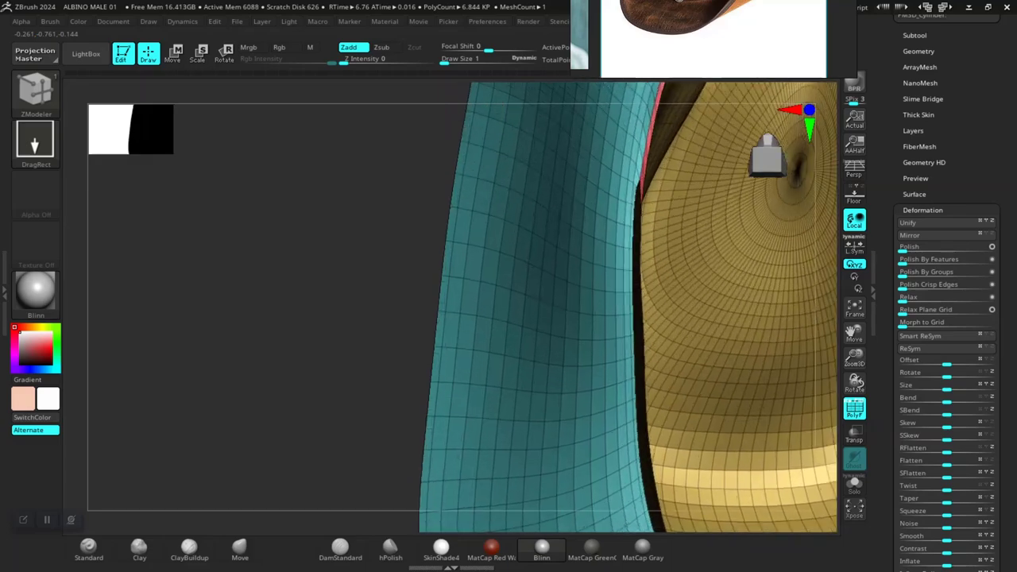
{"action": "right_click_drag", "start_coordinate": [282, 346], "coordinate": [251, 353]}
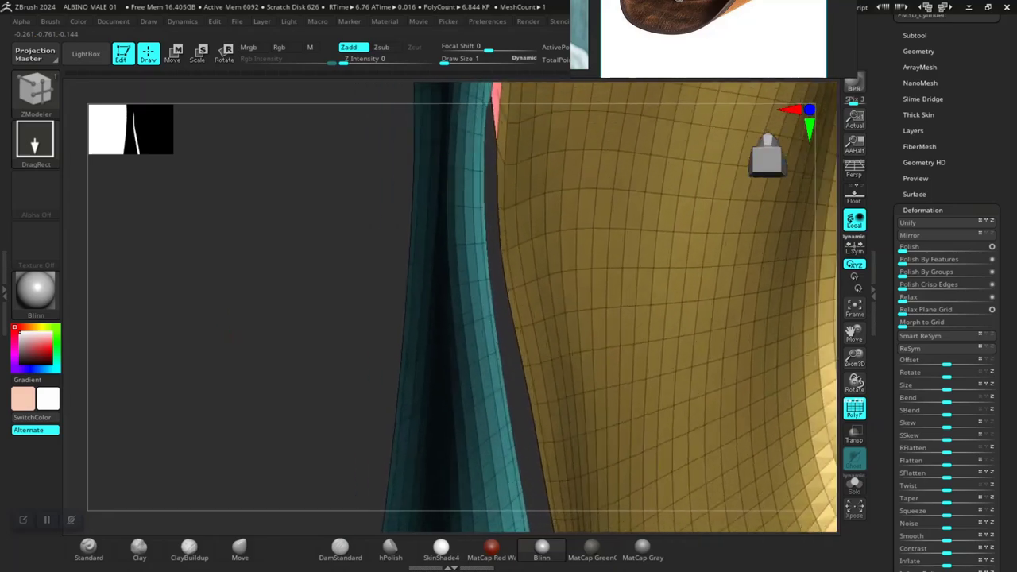
{"action": "right_click_drag", "start_coordinate": [198, 320], "coordinate": [173, 311]}
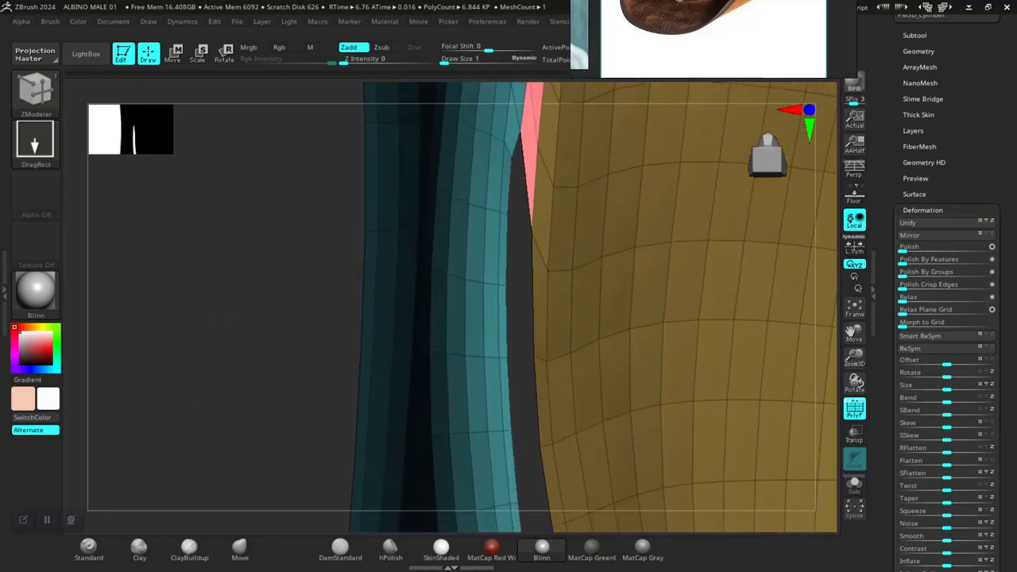
{"action": "right_click_drag", "start_coordinate": [230, 340], "coordinate": [204, 418]}
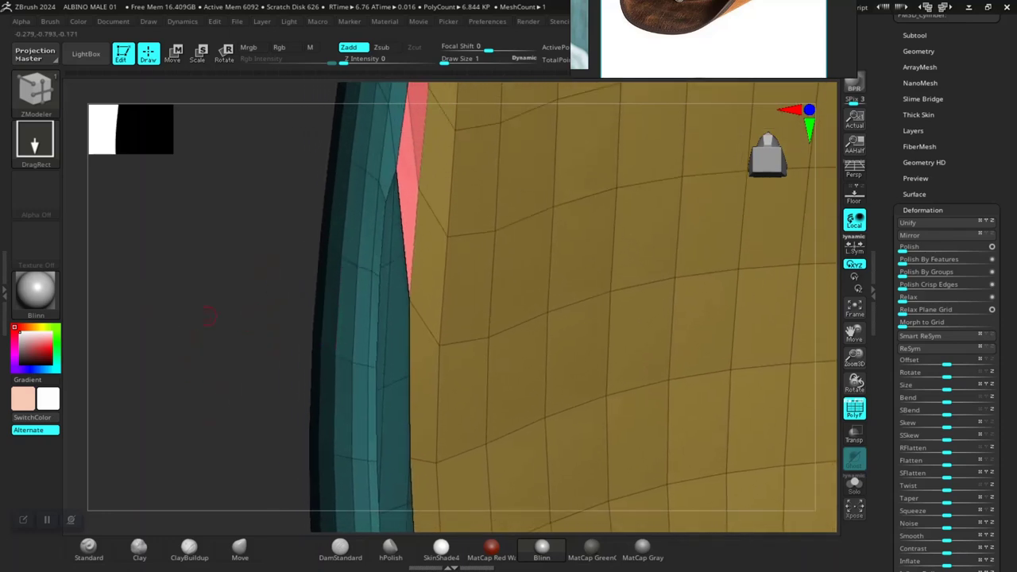
Step: Examine the open crown-to-brim gap close up and around the full underside, with the Move brush active
{"action": "right_click_drag", "start_coordinate": [208, 316], "coordinate": [201, 320]}
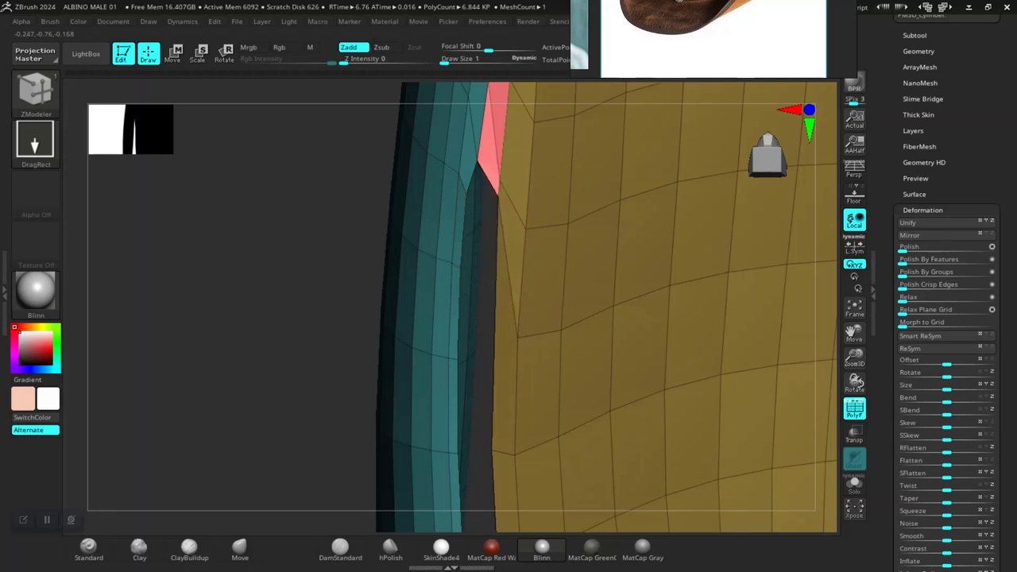
{"action": "right_click_drag", "start_coordinate": [319, 294], "coordinate": [288, 298]}
{"action": "key", "text": "f"}
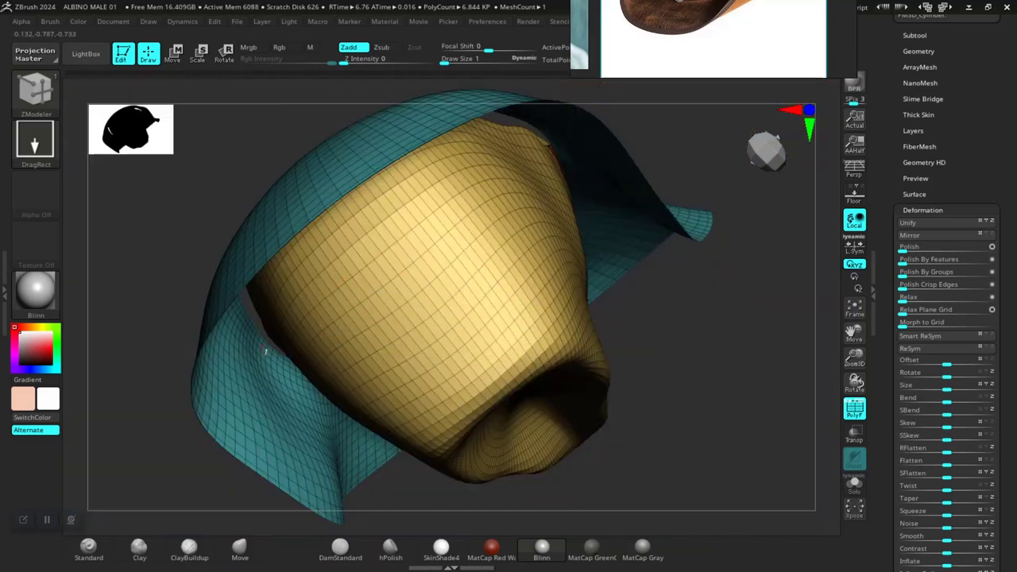
{"action": "right_click_drag", "start_coordinate": [265, 351], "coordinate": [363, 483]}
{"action": "left_click", "coordinate": [239, 548]}
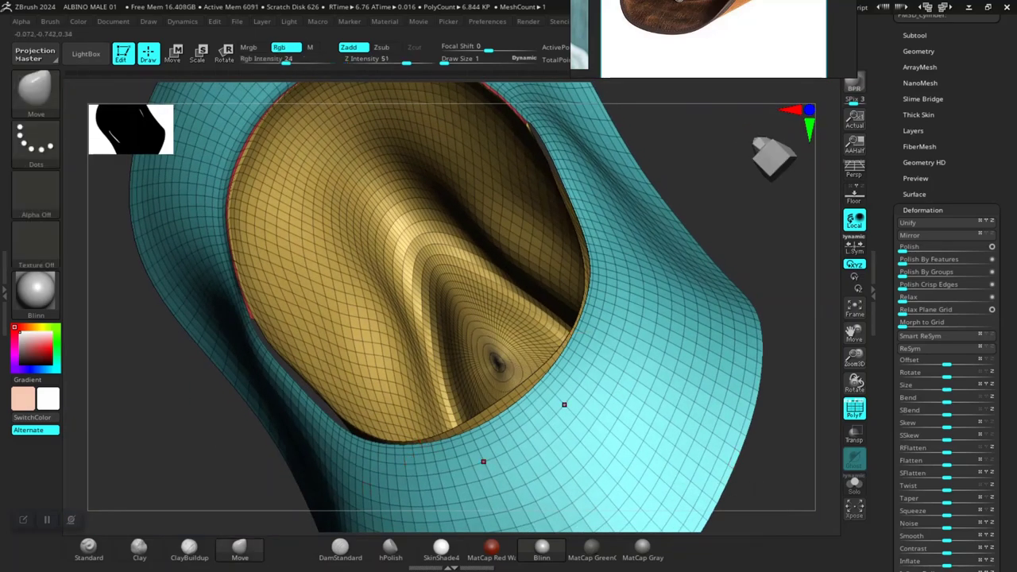
{"action": "right_click_drag", "start_coordinate": [270, 477], "coordinate": [357, 403], "text": "ctrl"}
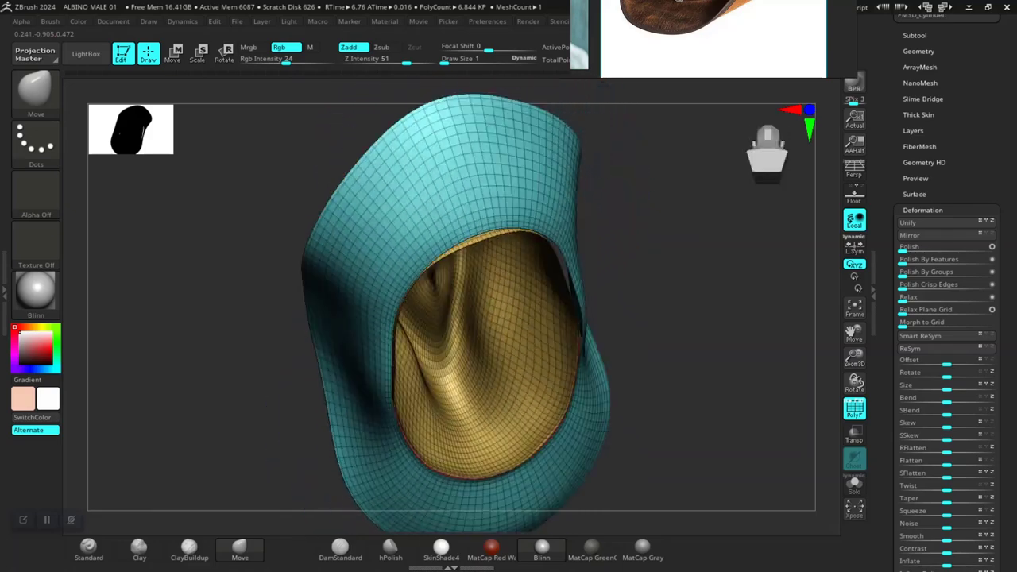
{"action": "right_click_drag", "start_coordinate": [476, 350], "coordinate": [404, 370]}
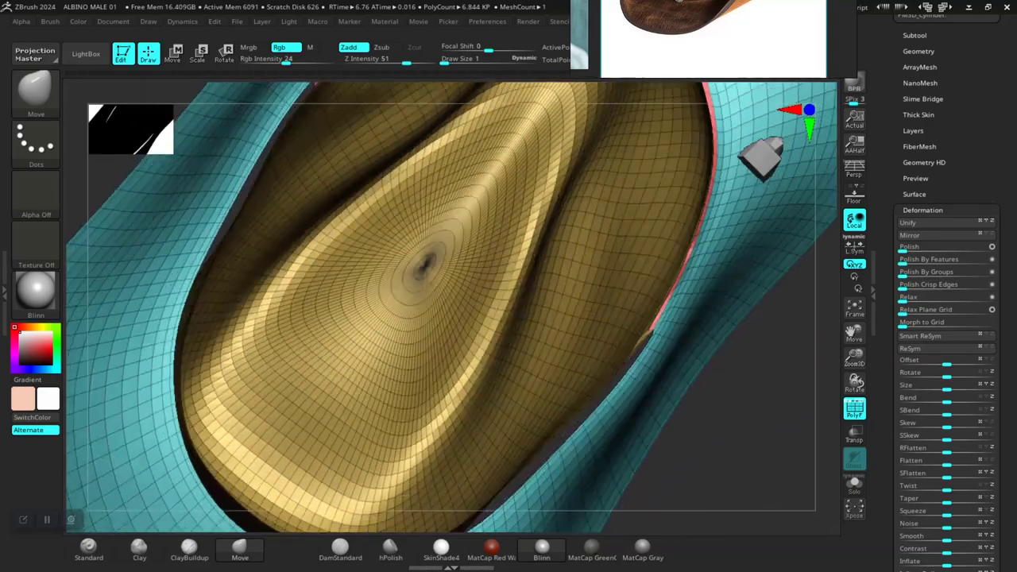
Step: Duplicate the hat subtool as a backup and make the copy the active, visible one, framed from below
{"action": "scroll", "coordinate": [946, 317], "scroll_direction": "up", "scroll_amount": 2}
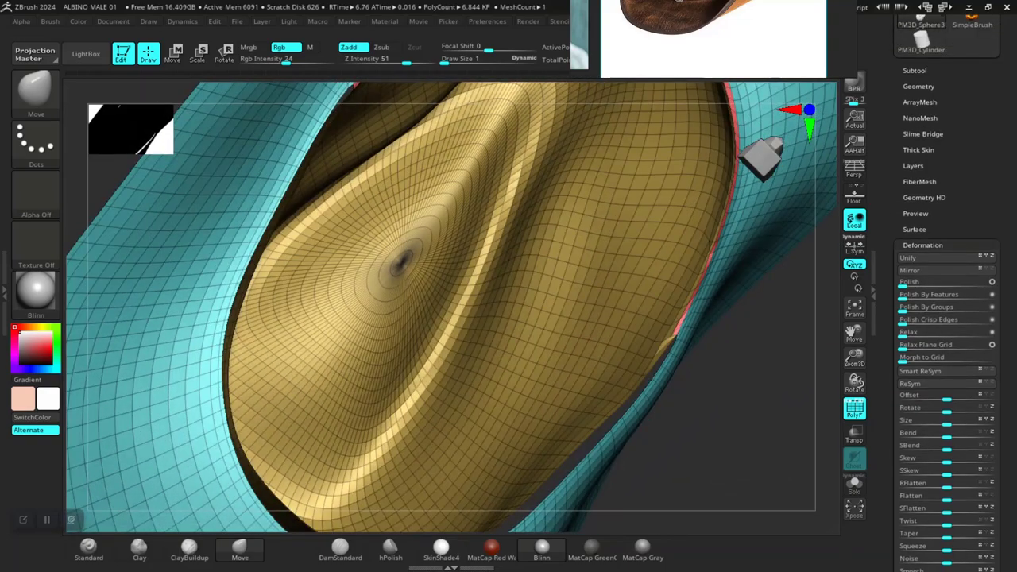
{"action": "left_click", "coordinate": [914, 71]}
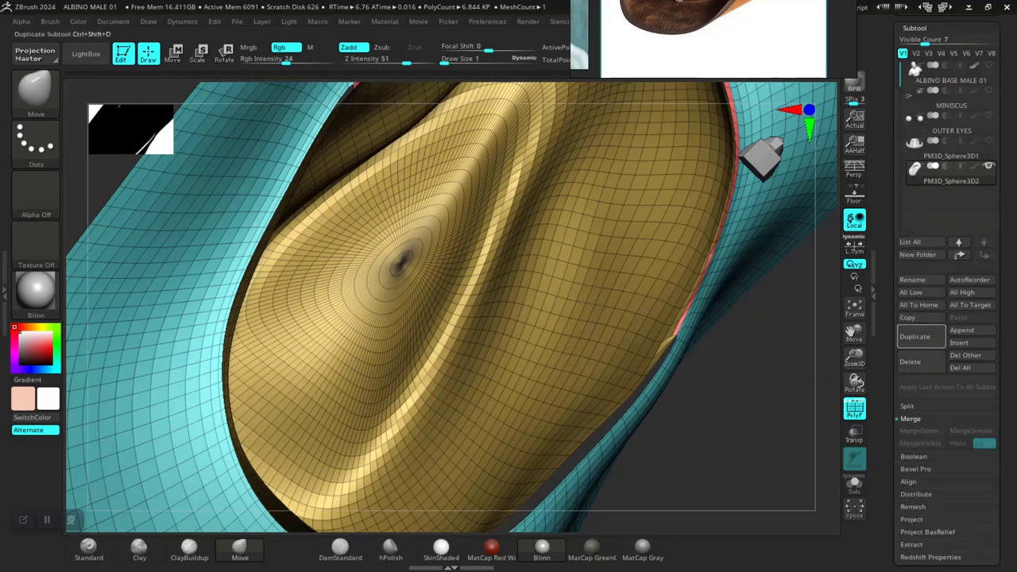
{"action": "left_click", "coordinate": [914, 336]}
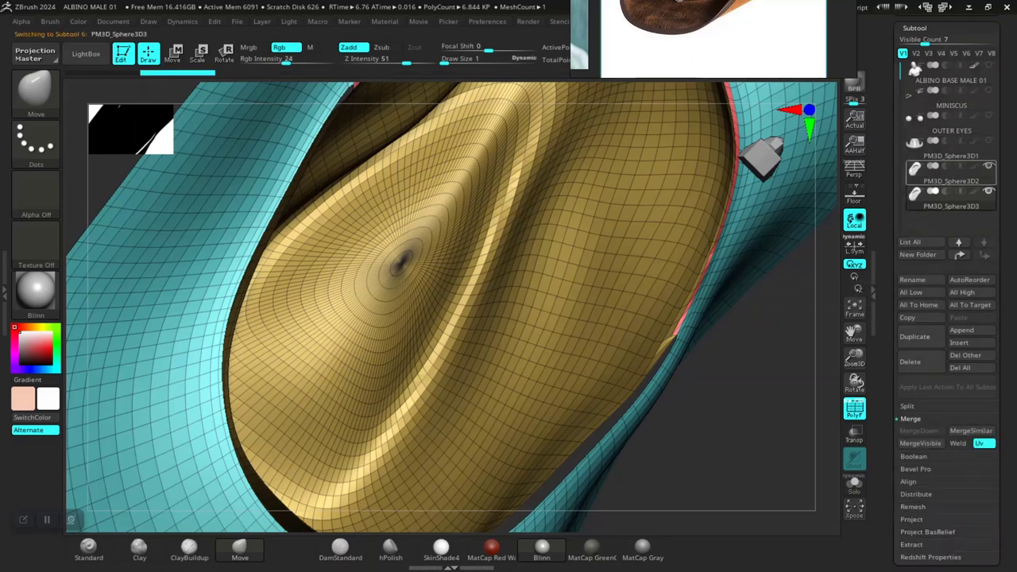
{"action": "left_click", "coordinate": [988, 166]}
{"action": "mouse_move", "coordinate": [747, 397]}
{"action": "left_mouse_down"}
{"action": "mouse_move", "coordinate": [754, 389]}
{"action": "mouse_move", "coordinate": [667, 381]}
{"action": "mouse_move", "coordinate": [680, 508]}
{"action": "mouse_move", "coordinate": [680, 463]}
{"action": "left_mouse_up"}
{"action": "key", "text": "f"}
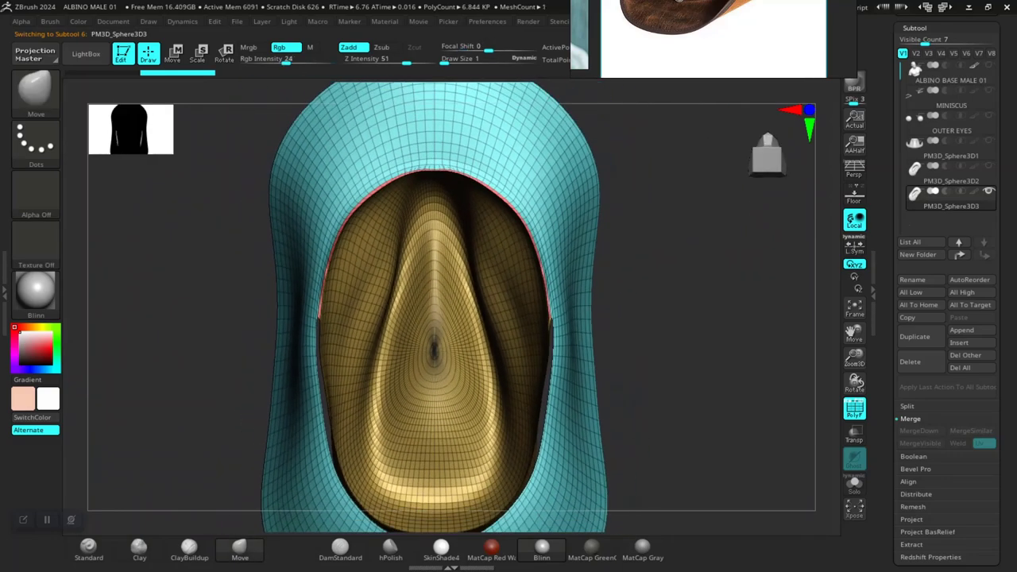
{"action": "left_click_drag", "start_coordinate": [699, 398], "coordinate": [627, 392]}
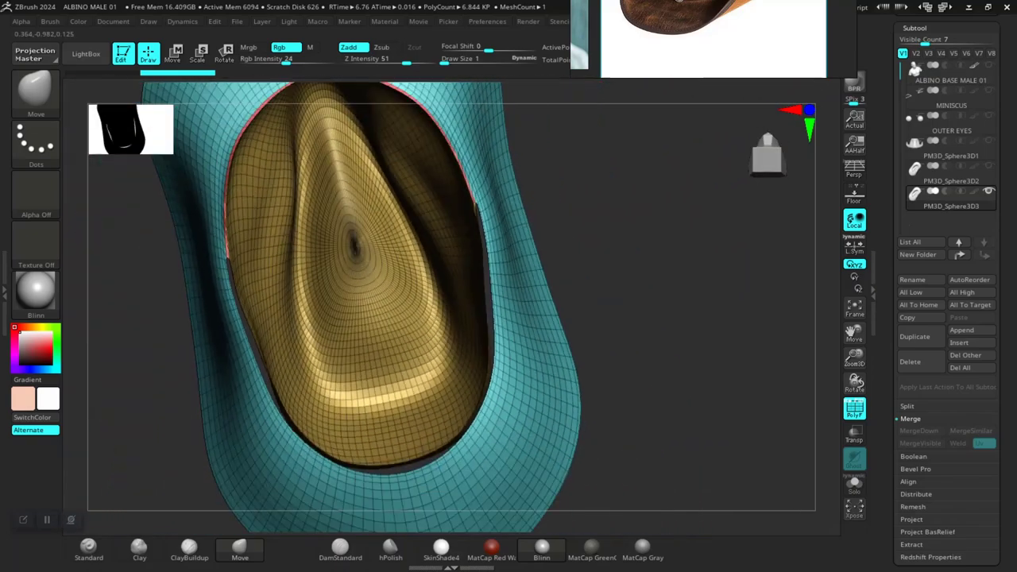
Step: Isolate the crown and the bridging strip of the duplicate hat in turn and restore full visibility
{"action": "key", "text": "ctrl+shift"}
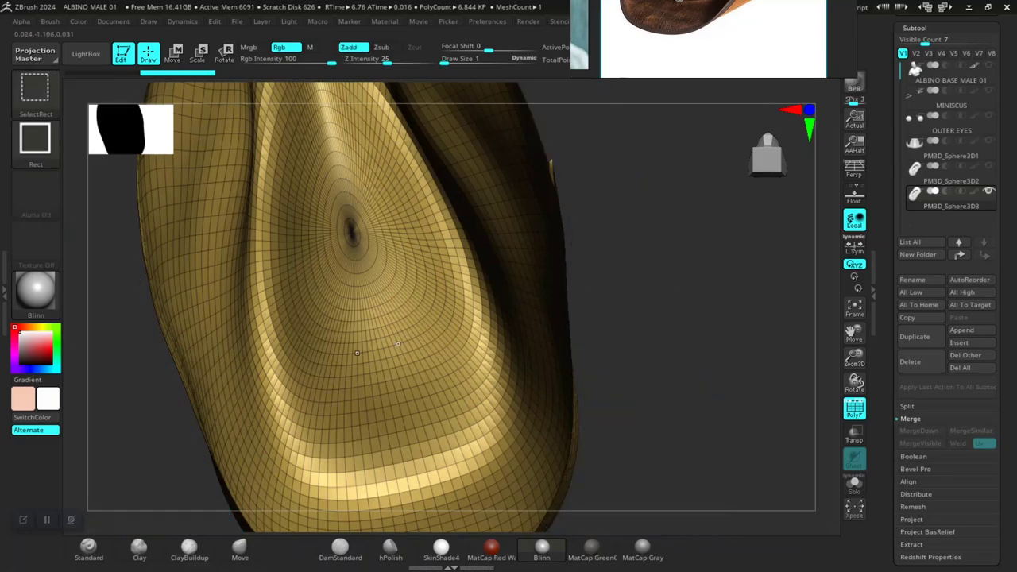
{"action": "left_click", "coordinate": [373, 318], "text": "ctrl+shift"}
{"action": "left_click", "coordinate": [624, 334], "text": "ctrl+shift"}
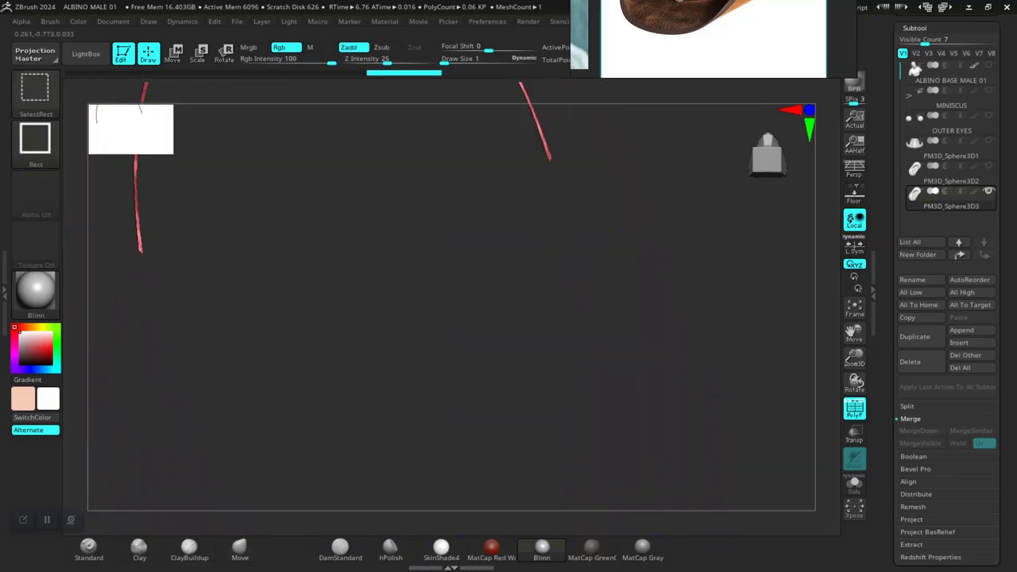
{"action": "left_click_drag", "start_coordinate": [712, 286], "coordinate": [741, 355], "text": "ctrl+shift"}
{"action": "mouse_move", "coordinate": [699, 302]}
{"action": "left_mouse_down"}
{"action": "mouse_move", "coordinate": [799, 239]}
{"action": "mouse_move", "coordinate": [774, 274]}
{"action": "mouse_move", "coordinate": [730, 286]}
{"action": "mouse_move", "coordinate": [744, 354]}
{"action": "left_mouse_up"}
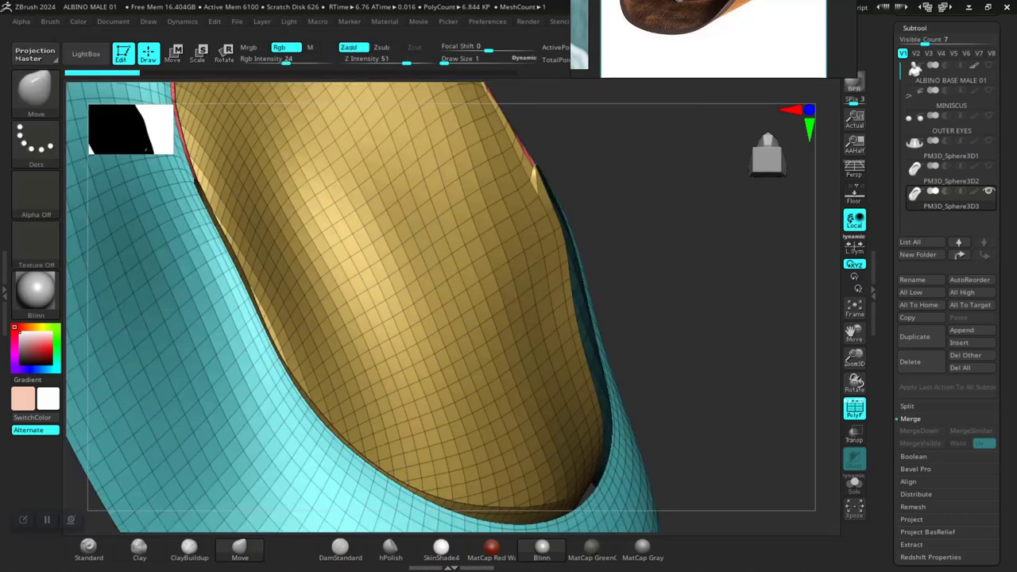
Step: Make the original hat subtool PM3D_Sphere3D2 active again and undo its last shape change
{"action": "left_click", "coordinate": [951, 172]}
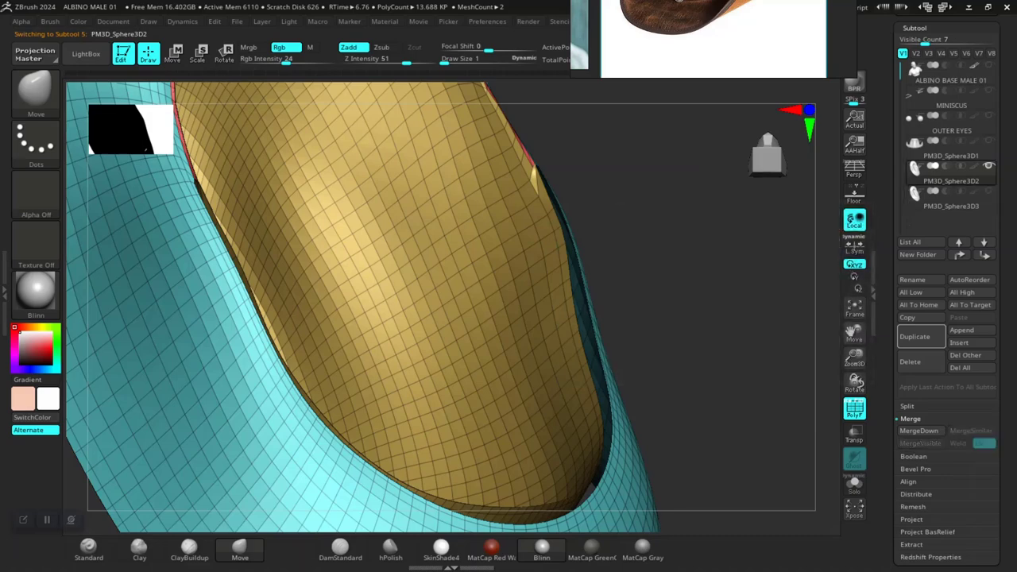
{"action": "key", "text": "ctrl"}
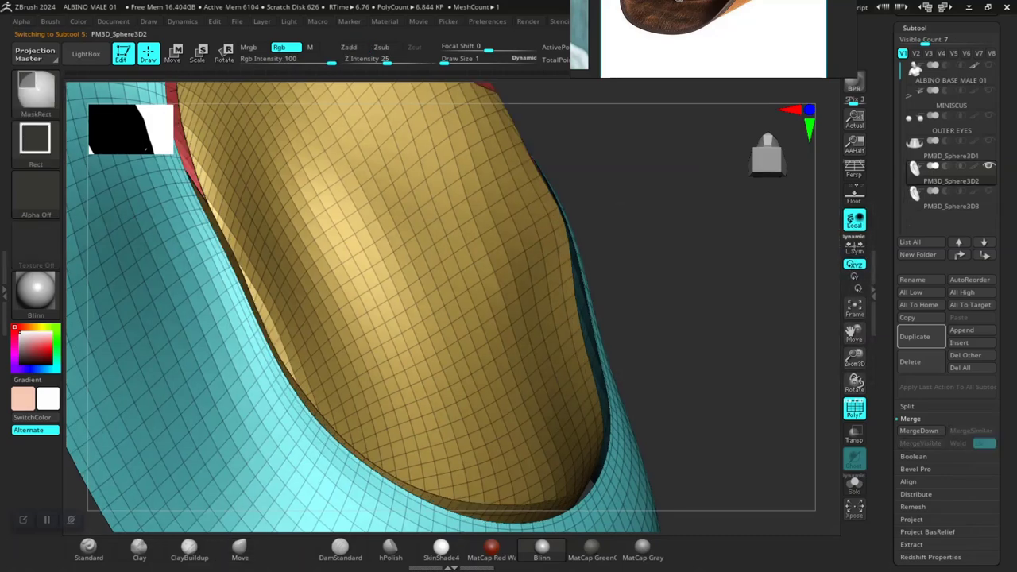
{"action": "left_click_drag", "start_coordinate": [715, 318], "coordinate": [778, 317]}
{"action": "left_click_drag", "start_coordinate": [592, 361], "coordinate": [632, 338]}
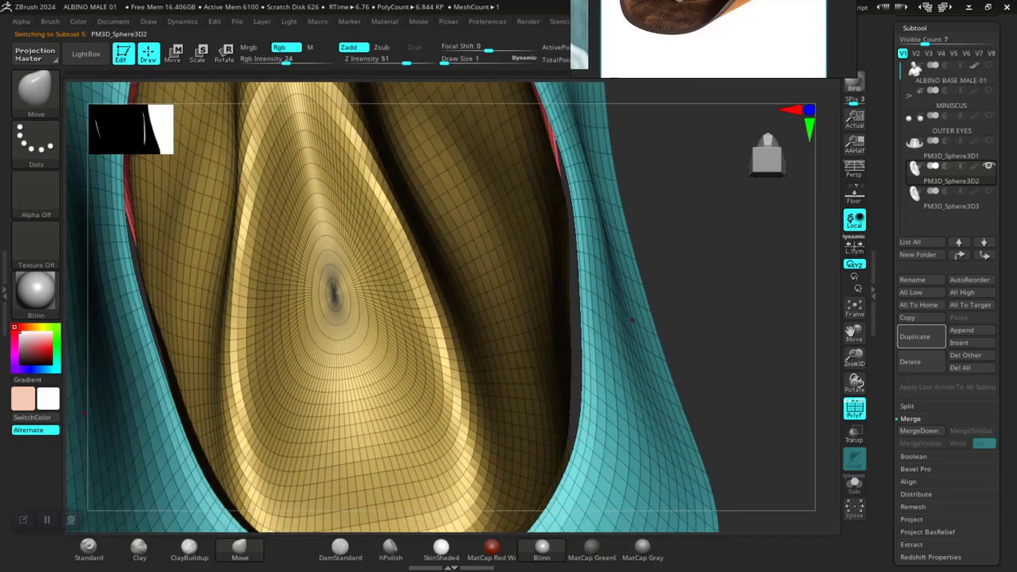
Step: Hide the red bridging strip's polygroup, leaving only the crown and brim of the original hat visible
{"action": "key", "text": "ctrl"}
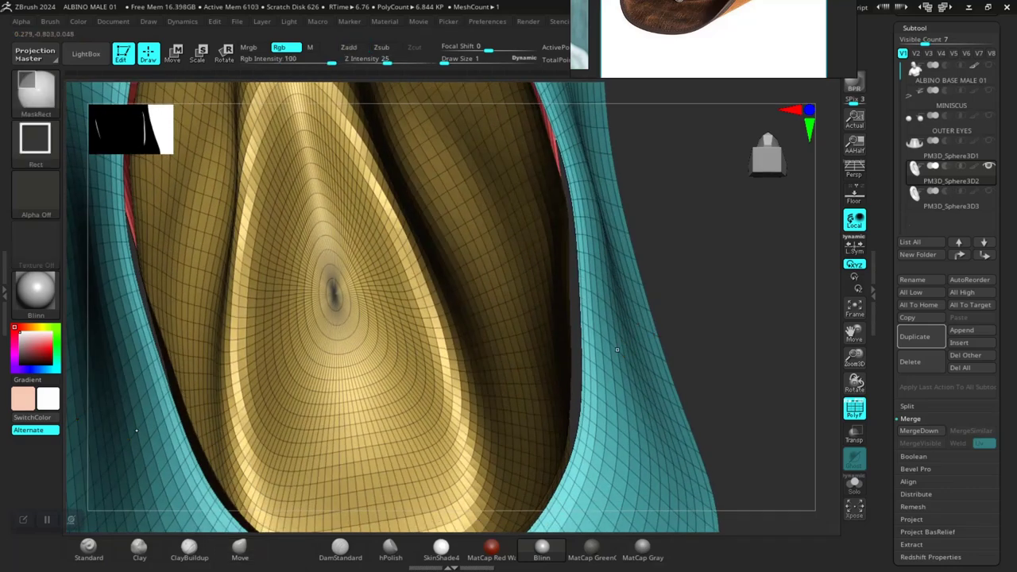
{"action": "left_click", "coordinate": [623, 366], "text": "ctrl+shift"}
{"action": "left_click", "coordinate": [621, 370], "text": "ctrl+shift"}
{"action": "left_click_drag", "start_coordinate": [624, 372], "coordinate": [636, 383], "text": "ctrl+shift"}
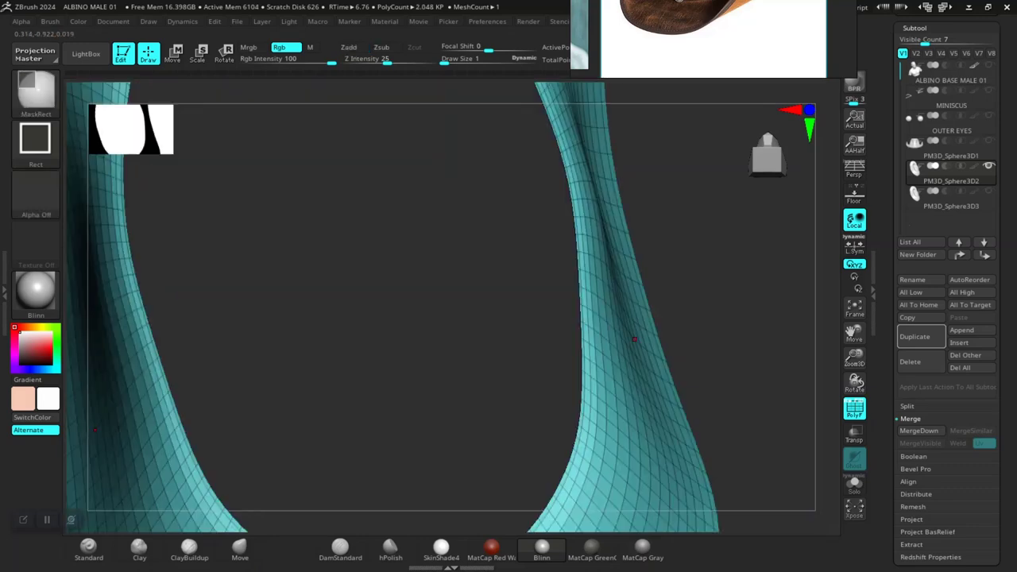
{"action": "left_click", "coordinate": [638, 342], "text": "ctrl+shift"}
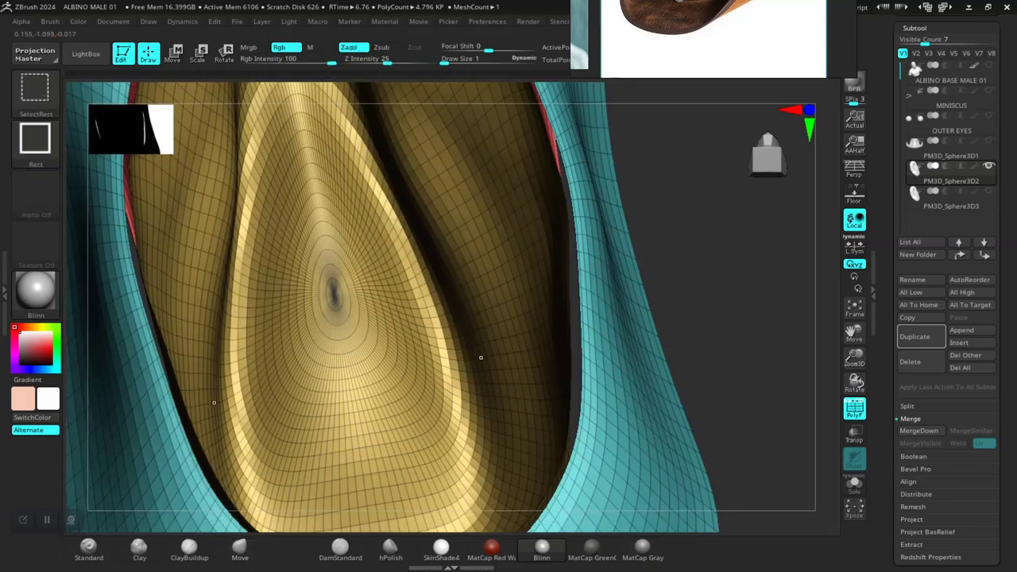
{"action": "left_click", "coordinate": [481, 357], "text": "ctrl+shift"}
{"action": "left_click", "coordinate": [493, 357], "text": "ctrl+shift"}
{"action": "left_click", "coordinate": [602, 353], "text": "ctrl+shift"}
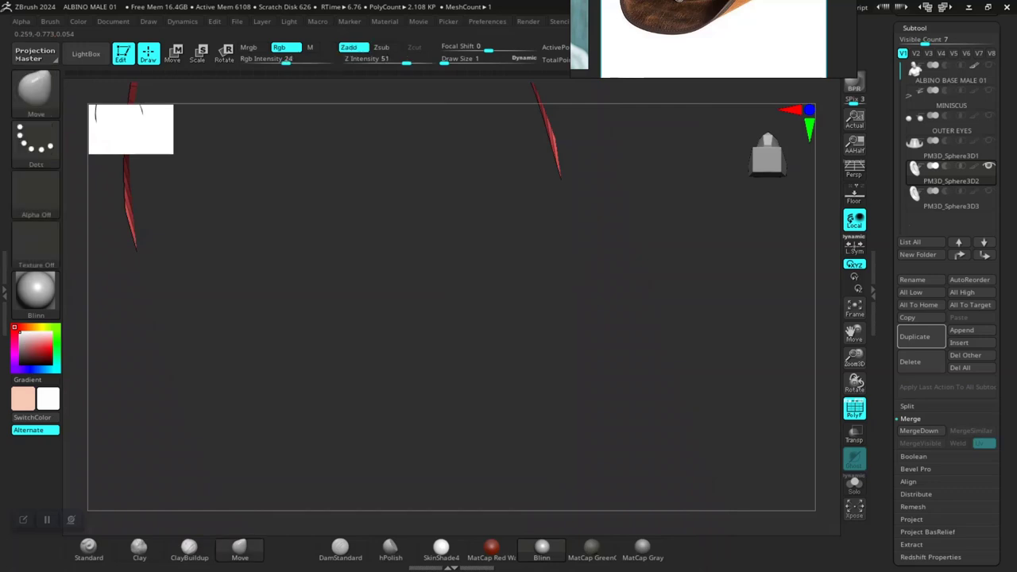
{"action": "left_click", "coordinate": [731, 295], "text": "ctrl+shift"}
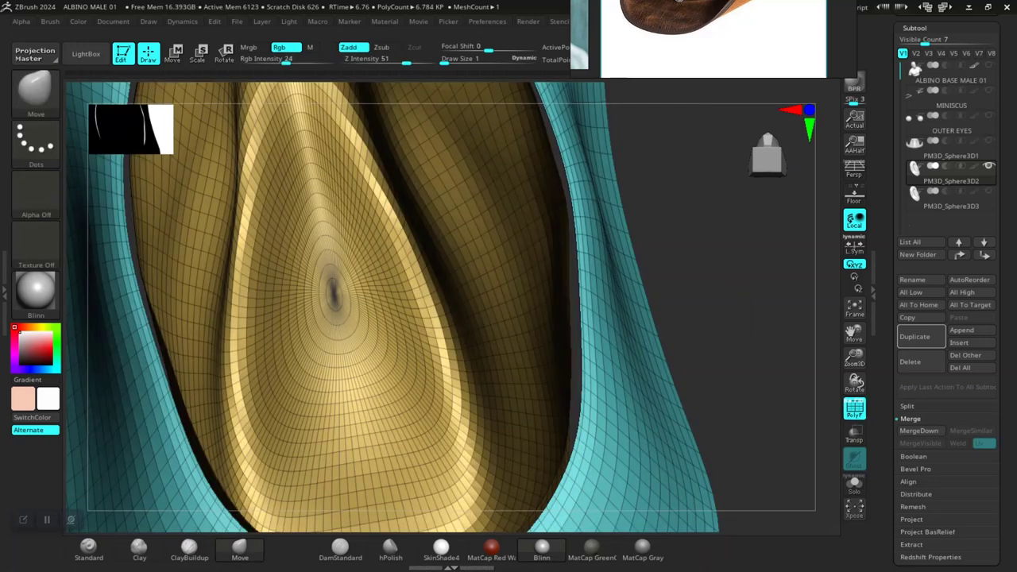
{"action": "scroll", "coordinate": [945, 318], "scroll_direction": "down", "scroll_amount": 5}
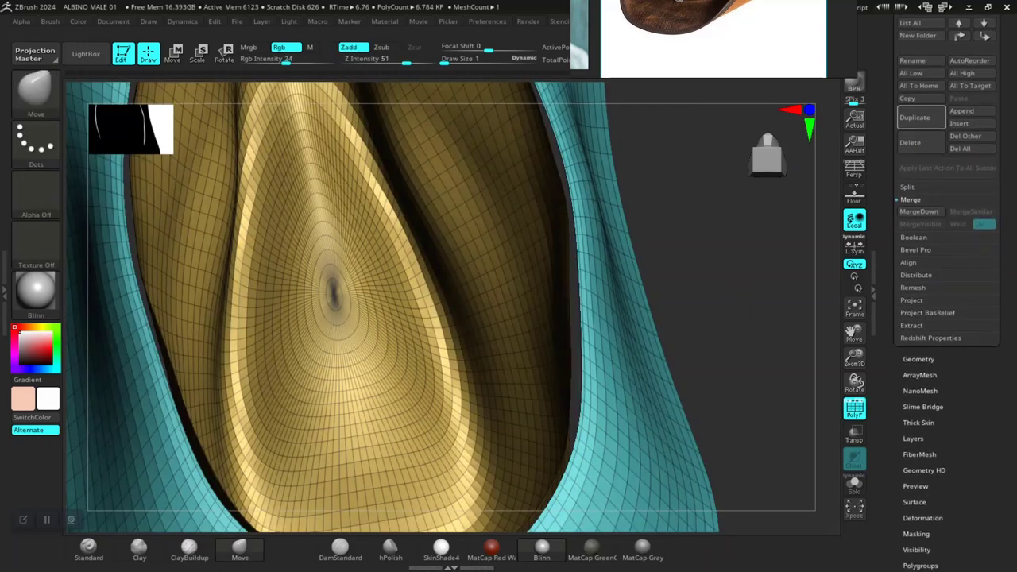
{"action": "left_click_drag", "start_coordinate": [1008, 318], "coordinate": [1008, 271]}
Step: Frame the hat's opening from below and move the leather hat reference image clear of the model
{"action": "right_click_drag", "start_coordinate": [731, 317], "coordinate": [683, 297], "text": "ctrl"}
{"action": "right_click_drag", "start_coordinate": [683, 297], "coordinate": [683, 308], "text": "ctrl"}
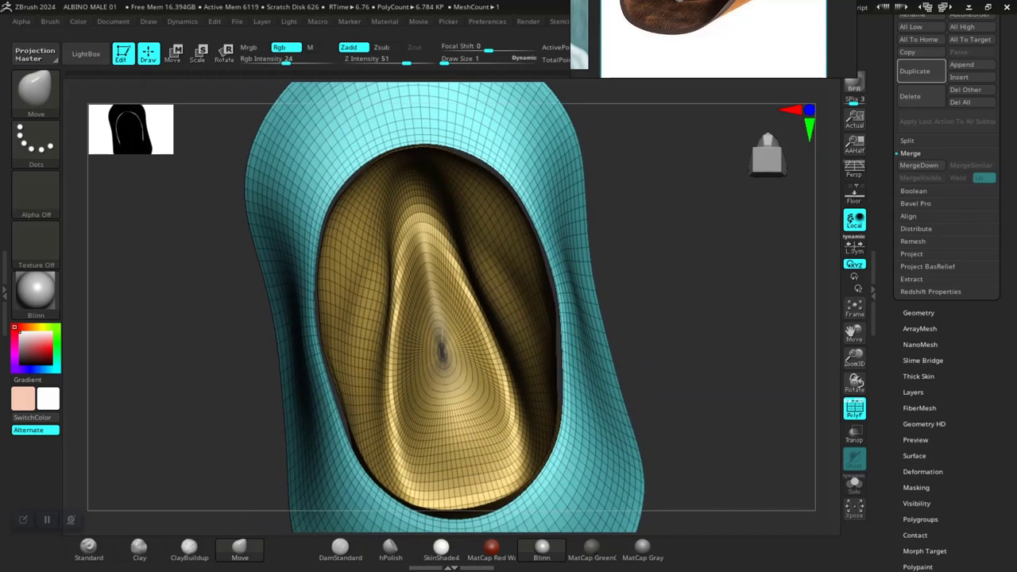
{"action": "mouse_move", "coordinate": [678, 439]}
{"action": "left_mouse_down"}
{"action": "mouse_move", "coordinate": [800, 439]}
{"action": "mouse_move", "coordinate": [560, 438]}
{"action": "mouse_move", "coordinate": [543, 434]}
{"action": "mouse_move", "coordinate": [548, 382]}
{"action": "mouse_move", "coordinate": [552, 445]}
{"action": "mouse_move", "coordinate": [540, 475]}
{"action": "mouse_move", "coordinate": [596, 381]}
{"action": "mouse_move", "coordinate": [645, 365]}
{"action": "left_mouse_up"}
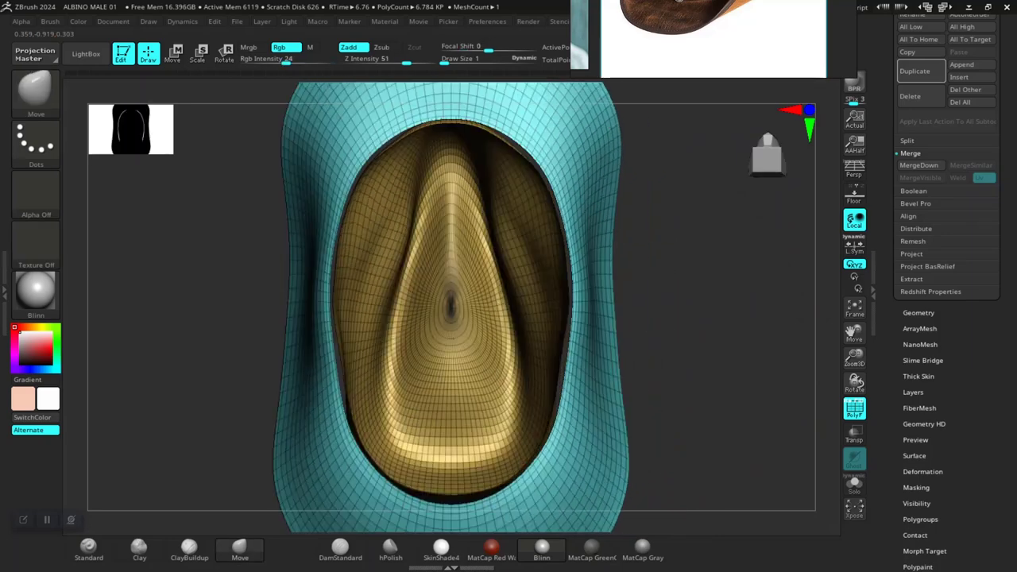
{"action": "right_click_drag", "start_coordinate": [715, 40], "coordinate": [320, 92]}
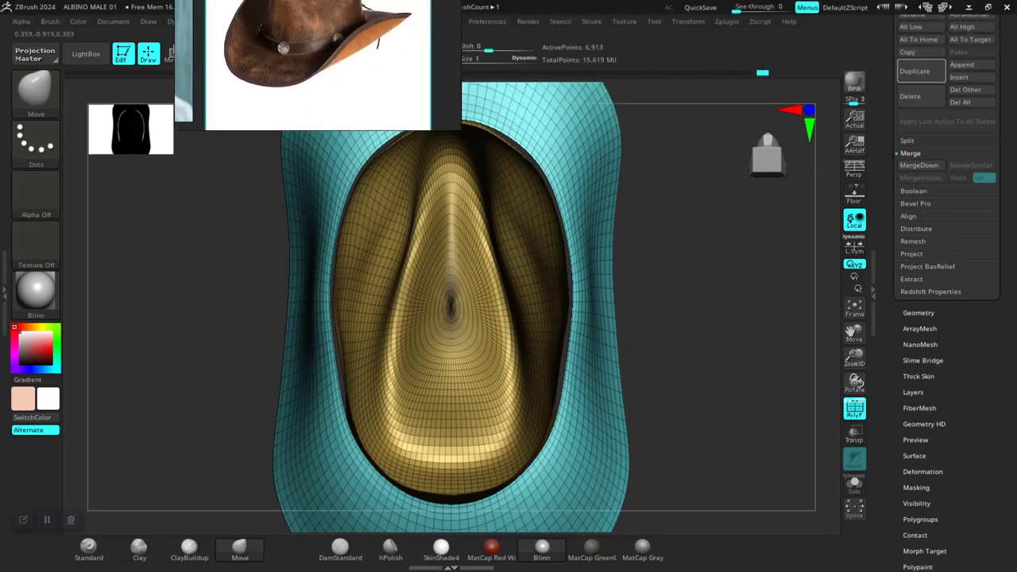
{"action": "left_click_drag", "start_coordinate": [317, 91], "coordinate": [116, 160]}
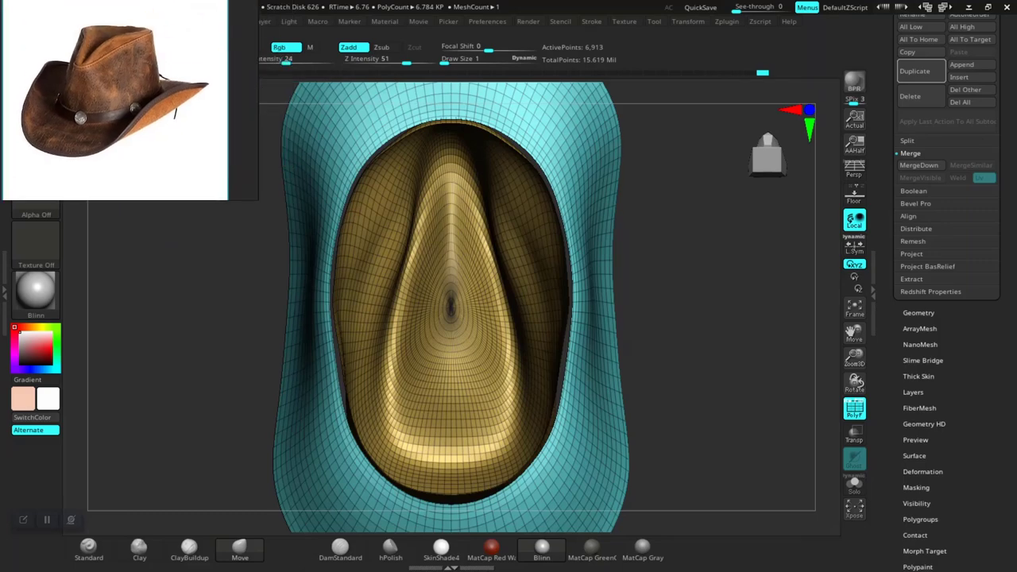
{"action": "right_click_drag", "start_coordinate": [635, 397], "coordinate": [594, 502], "text": "ctrl"}
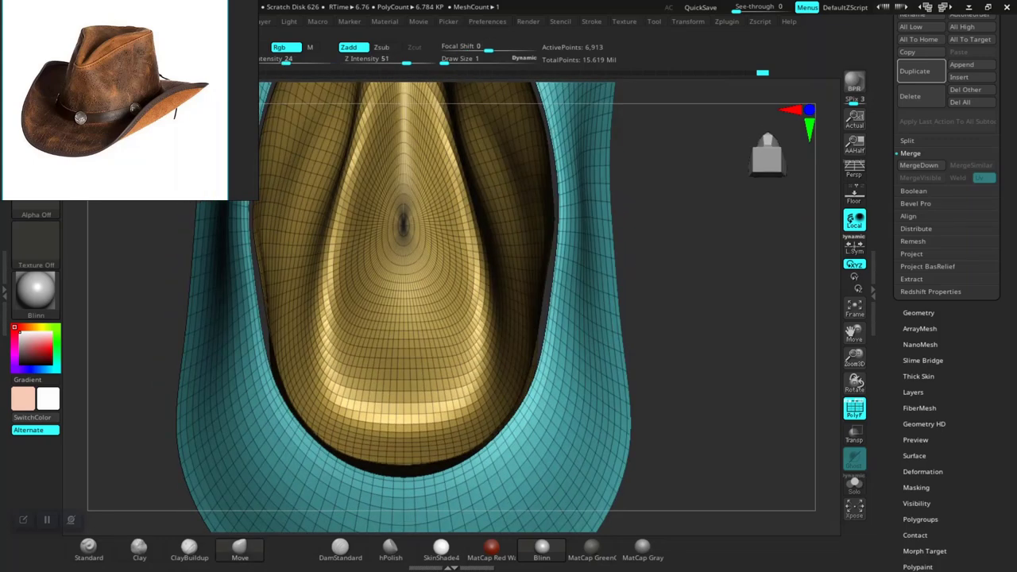
Step: Delete the hidden bridging strip polygons from the hat's geometry
{"action": "left_click", "coordinate": [918, 313]}
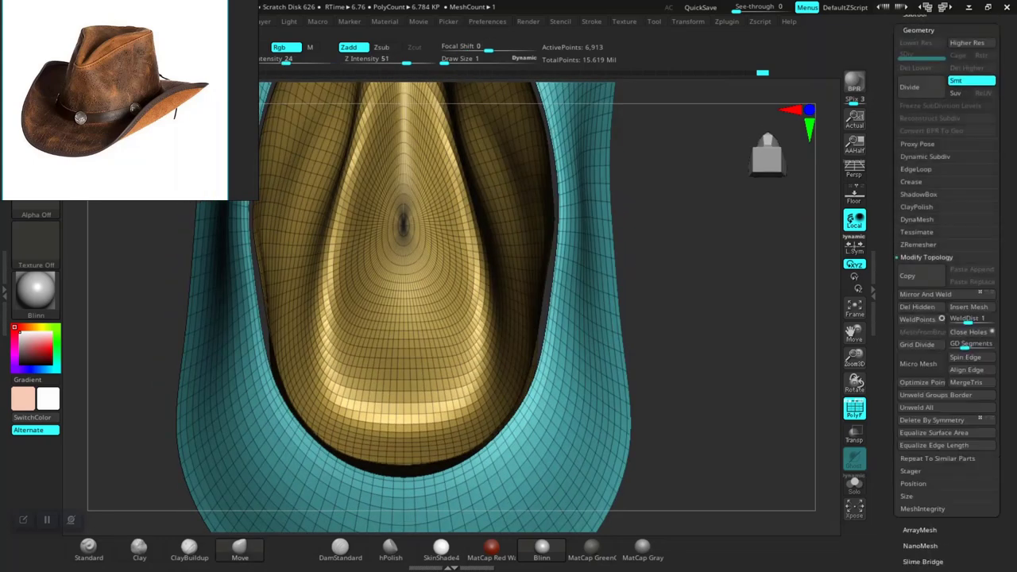
{"action": "mouse_move", "coordinate": [556, 358]}
{"action": "right_mouse_down", "text": "ctrl"}
{"action": "mouse_move", "coordinate": [556, 310]}
{"action": "mouse_move", "coordinate": [557, 361]}
{"action": "right_mouse_up", "text": "ctrl"}
{"action": "right_click_drag", "start_coordinate": [556, 361], "coordinate": [605, 342], "text": "ctrl"}
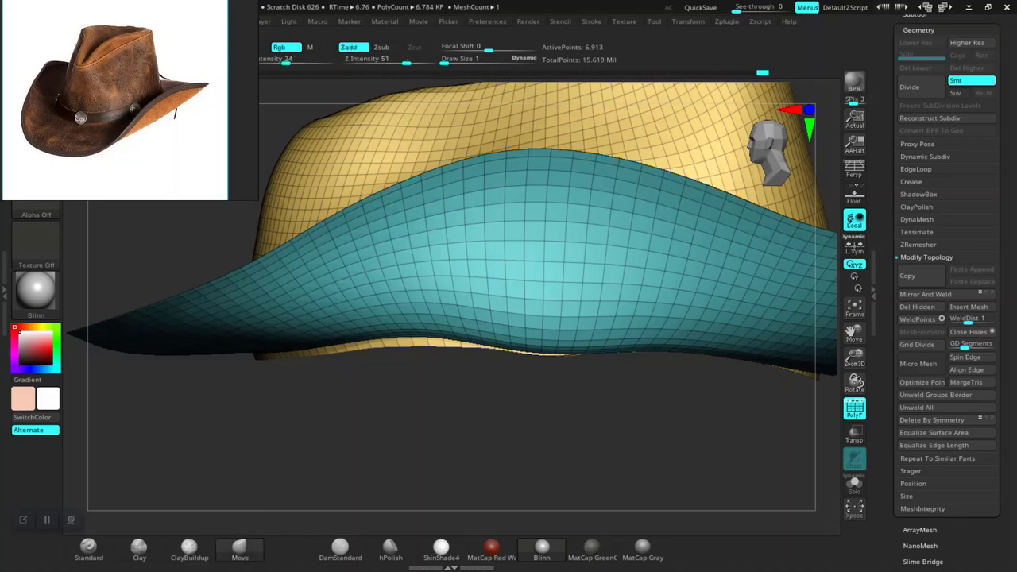
Step: Compare the hat's side and front with the leather reference and isolate the crown's polygroup
{"action": "right_click_drag", "start_coordinate": [278, 310], "coordinate": [365, 351]}
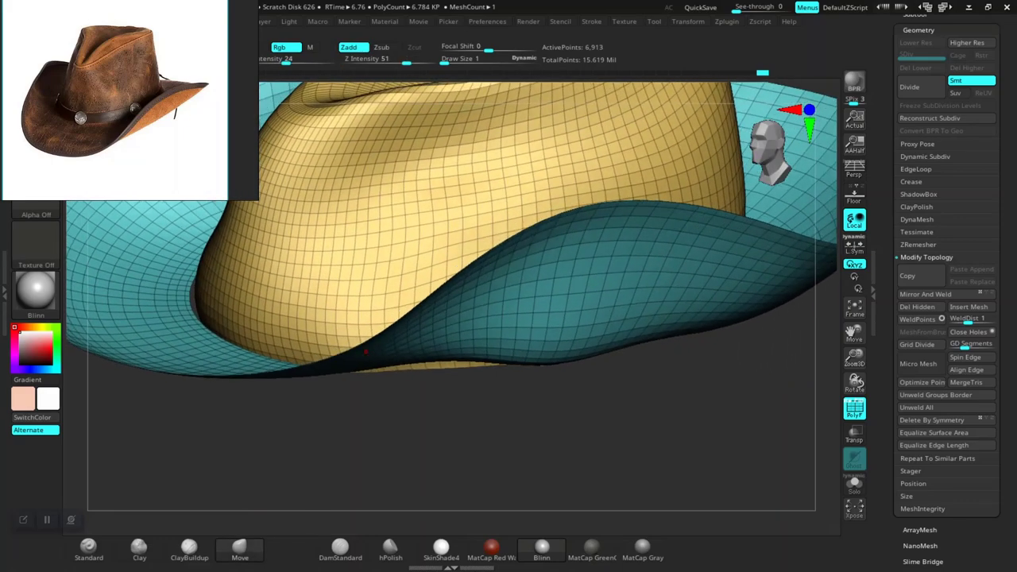
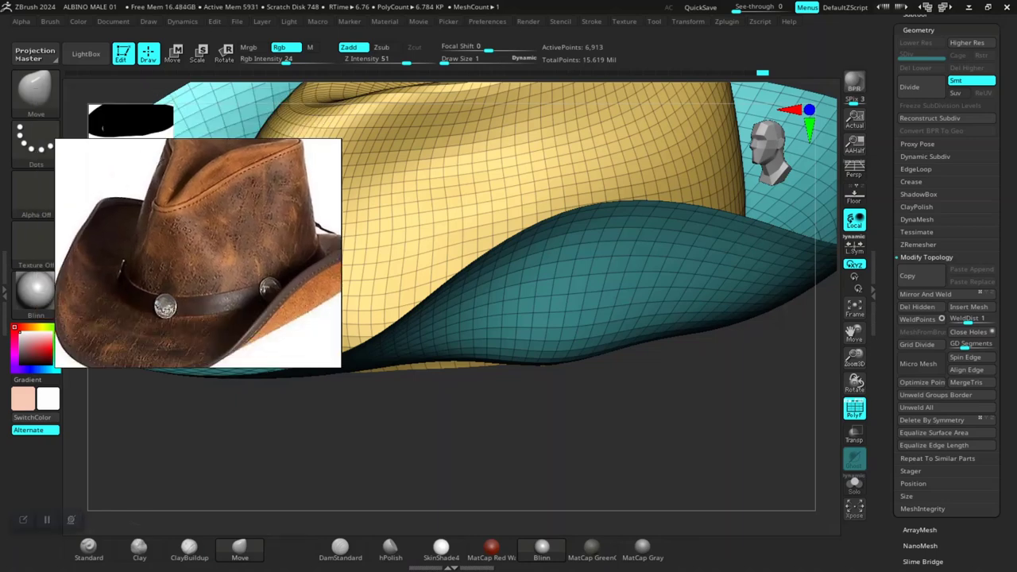
{"action": "left_click_drag", "start_coordinate": [509, 445], "coordinate": [484, 449]}
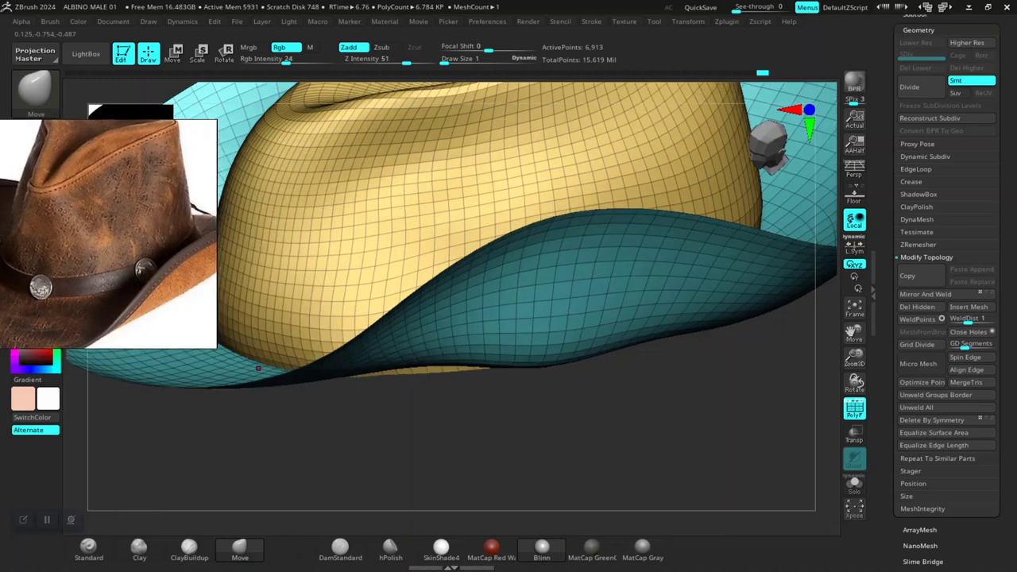
{"action": "mouse_move", "coordinate": [509, 453]}
{"action": "left_mouse_down"}
{"action": "mouse_move", "coordinate": [453, 437]}
{"action": "mouse_move", "coordinate": [477, 405]}
{"action": "mouse_move", "coordinate": [627, 445]}
{"action": "mouse_move", "coordinate": [566, 336]}
{"action": "mouse_move", "coordinate": [562, 437]}
{"action": "left_mouse_up"}
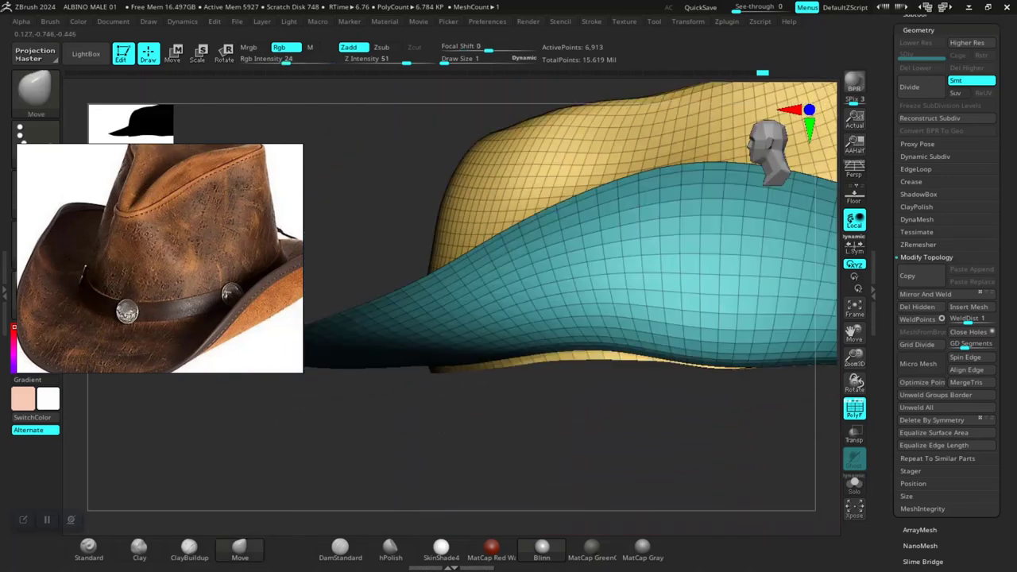
{"action": "left_click_drag", "start_coordinate": [532, 406], "coordinate": [549, 524], "text": "alt"}
{"action": "left_click_drag", "start_coordinate": [548, 476], "coordinate": [557, 520], "text": "alt"}
{"action": "left_click_drag", "start_coordinate": [358, 175], "coordinate": [362, 231]}
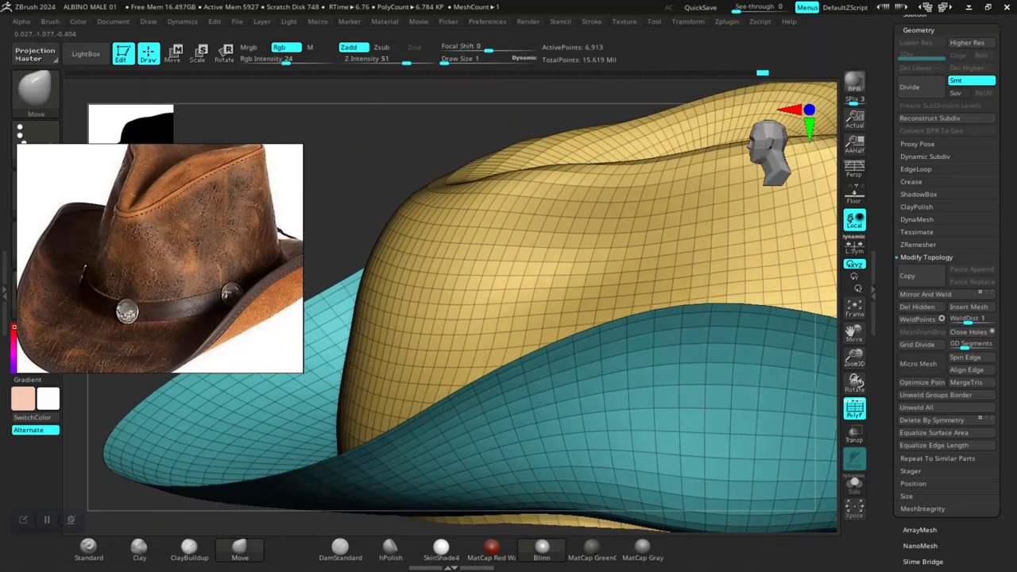
{"action": "left_click_drag", "start_coordinate": [461, 171], "coordinate": [471, 205]}
{"action": "mouse_move", "coordinate": [398, 143]}
{"action": "left_mouse_down", "text": "alt"}
{"action": "mouse_move", "coordinate": [429, 159]}
{"action": "mouse_move", "coordinate": [425, 119]}
{"action": "mouse_move", "coordinate": [361, 146]}
{"action": "mouse_move", "coordinate": [433, 230]}
{"action": "mouse_move", "coordinate": [477, 198]}
{"action": "mouse_move", "coordinate": [475, 162]}
{"action": "mouse_move", "coordinate": [381, 147]}
{"action": "left_mouse_up", "text": "alt"}
{"action": "left_click", "coordinate": [493, 279], "text": "ctrl+shift"}
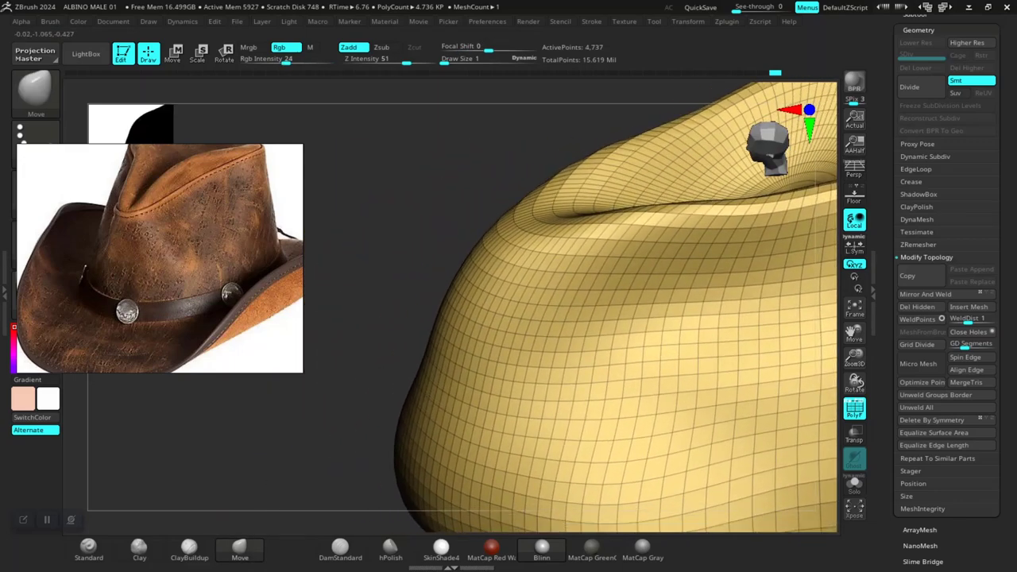
Step: Frame the crown's front edge beside the crease and switch to the ZModeler brush
{"action": "right_click_drag", "start_coordinate": [474, 236], "coordinate": [429, 231]}
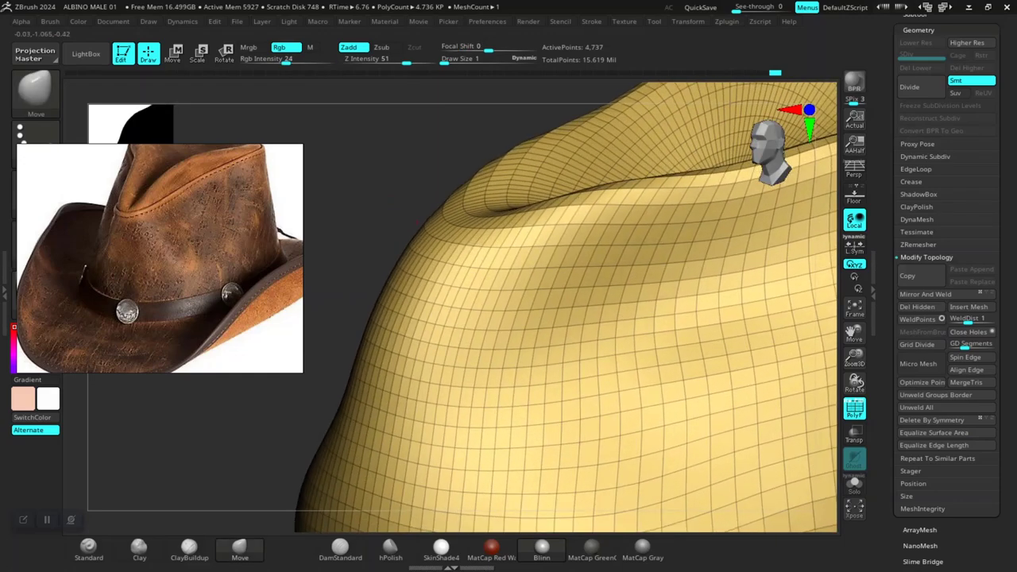
{"action": "right_click_drag", "start_coordinate": [427, 197], "coordinate": [424, 266], "text": "ctrl"}
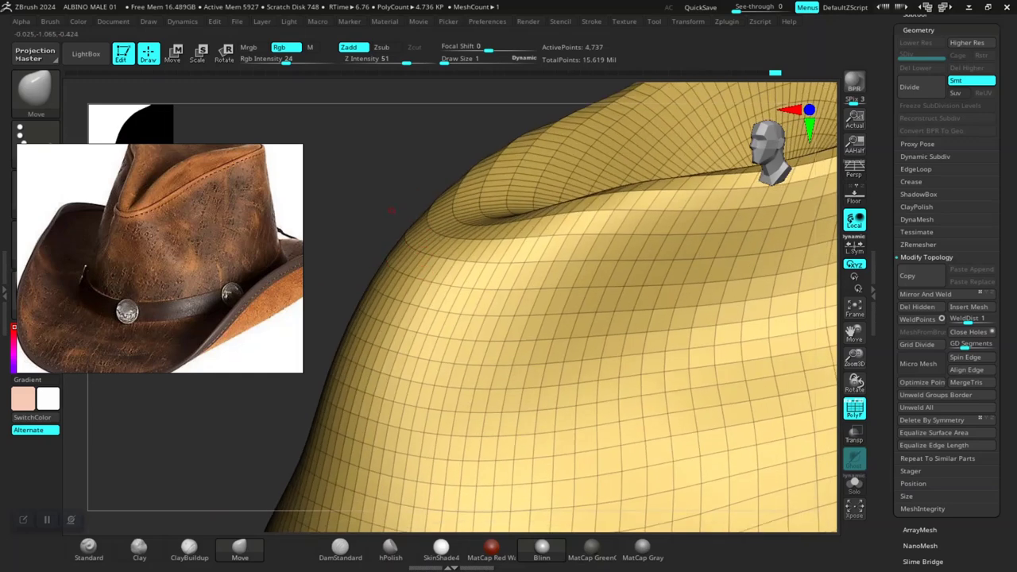
{"action": "left_click_drag", "start_coordinate": [391, 211], "coordinate": [392, 168]}
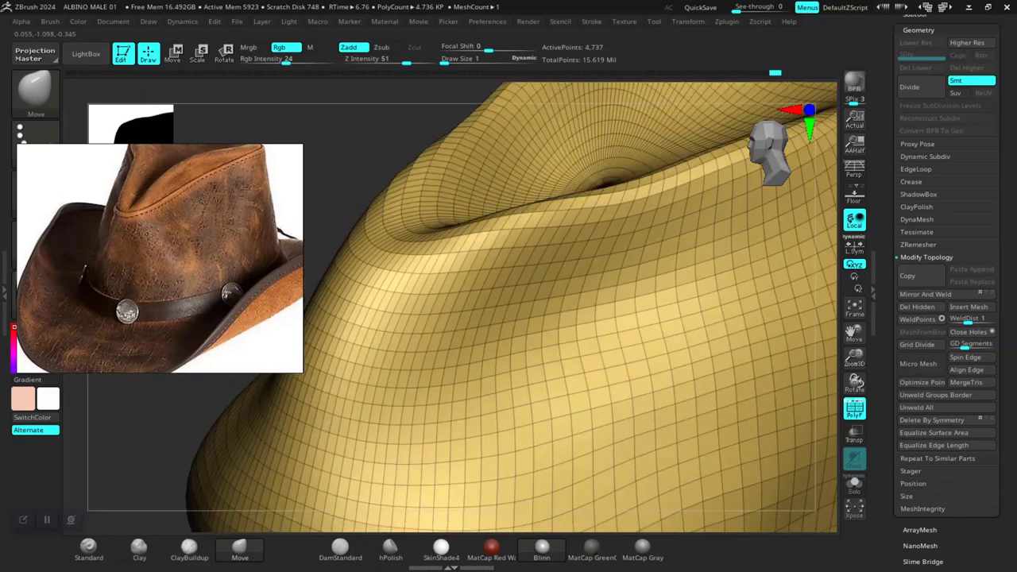
{"action": "mouse_move", "coordinate": [392, 169]}
{"action": "right_mouse_down"}
{"action": "mouse_move", "coordinate": [378, 182]}
{"action": "mouse_move", "coordinate": [388, 190]}
{"action": "mouse_move", "coordinate": [475, 234]}
{"action": "right_mouse_up"}
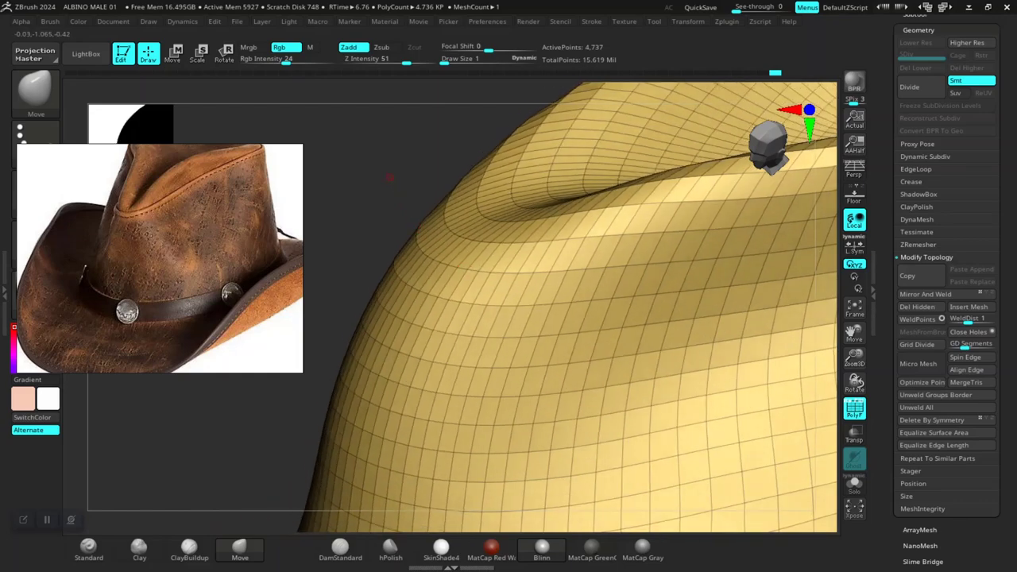
{"action": "left_click_drag", "start_coordinate": [390, 177], "coordinate": [443, 275], "text": "alt"}
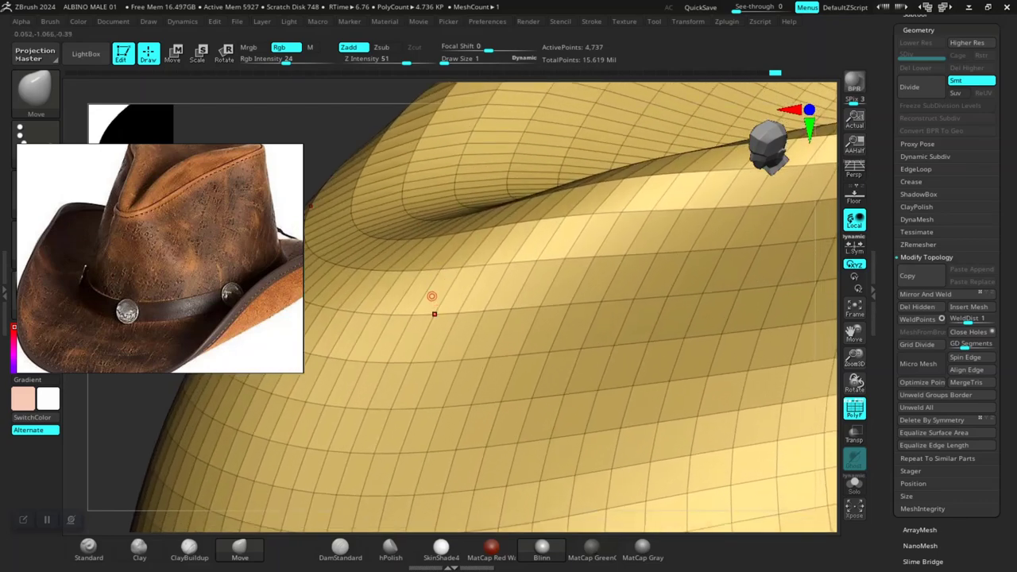
{"action": "key", "text": "b"}
{"action": "key", "text": "z"}
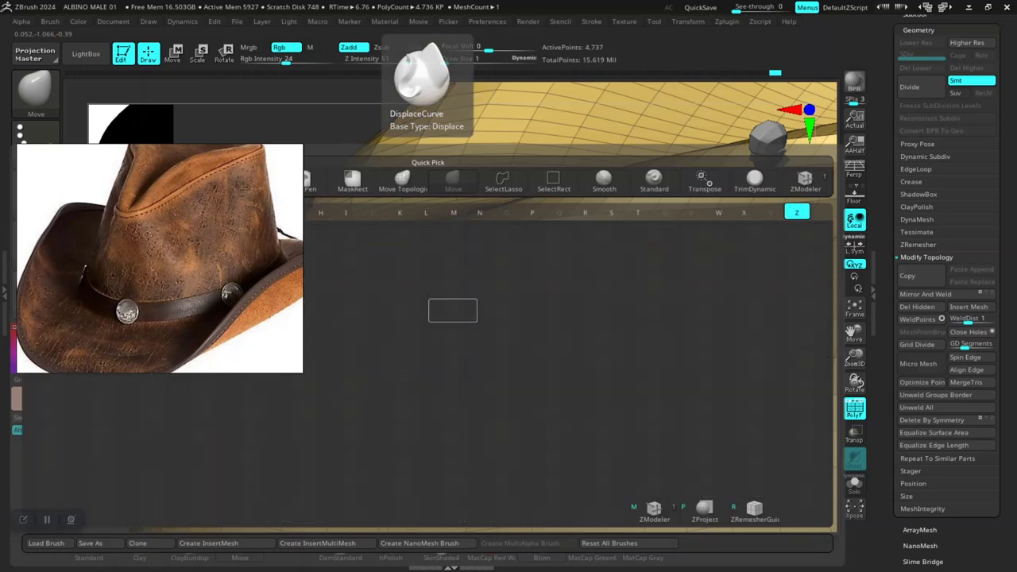
{"action": "key", "text": "m"}
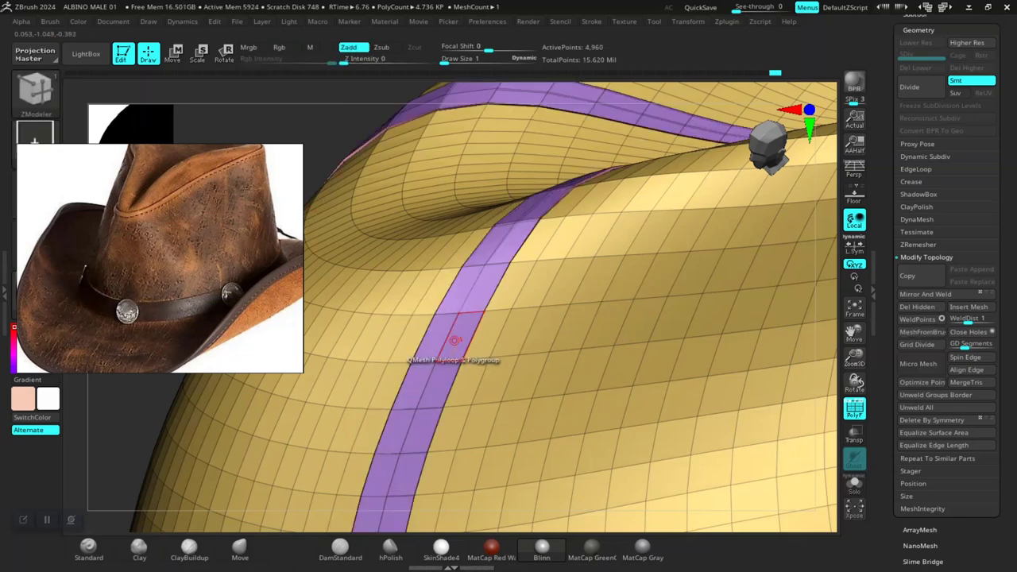
Step: Try to QMesh a polyloop running down the crown's front as a separate polygroup, undoing each attempt
{"action": "left_click_drag", "start_coordinate": [333, 135], "coordinate": [359, 121]}
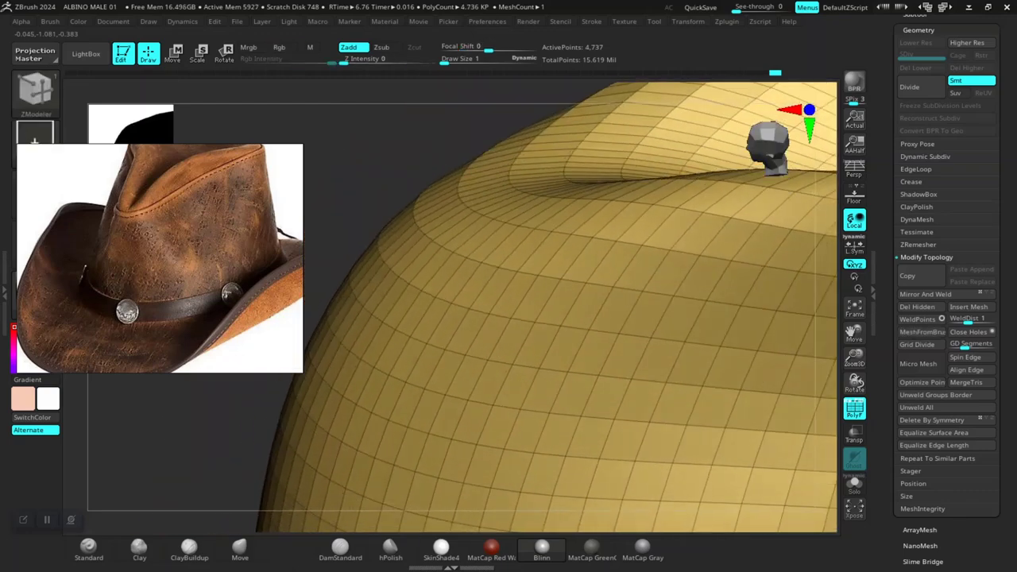
{"action": "left_click", "coordinate": [460, 283]}
{"action": "key", "text": "ctrl+z"}
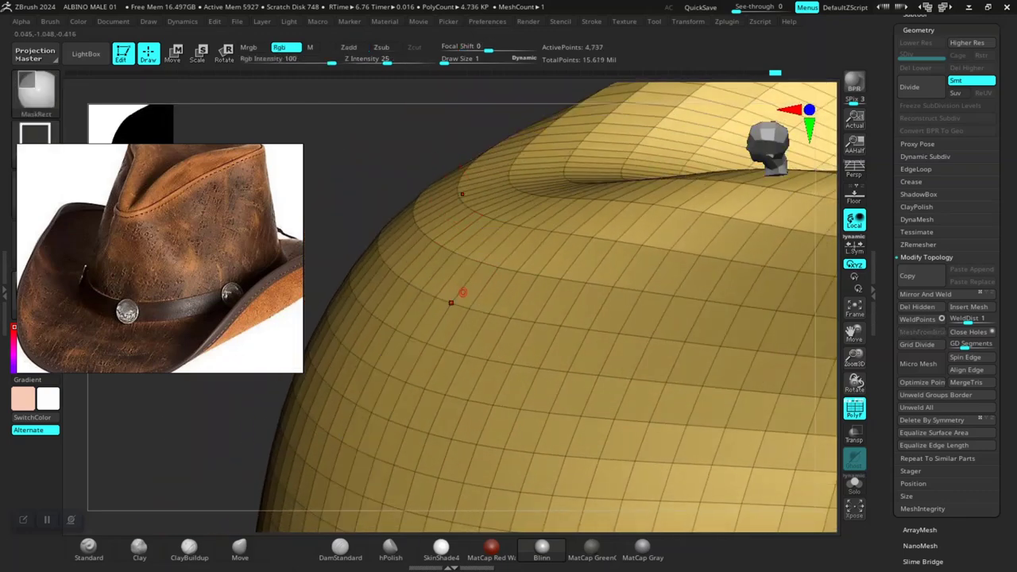
{"action": "left_click", "coordinate": [466, 293]}
{"action": "key", "text": "ctrl+z"}
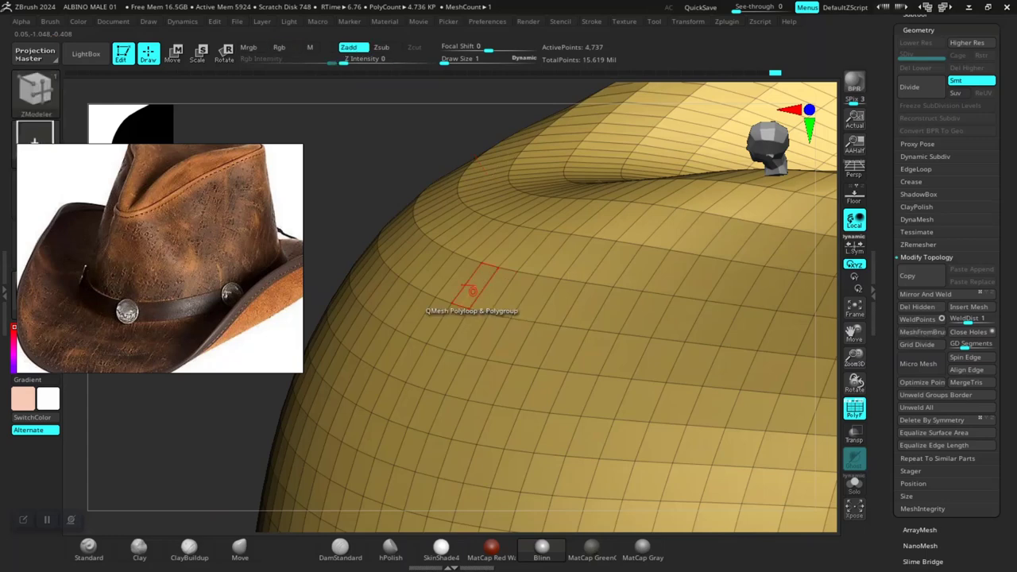
{"action": "left_click", "coordinate": [474, 288]}
{"action": "key", "text": "ctrl+z"}
{"action": "key", "text": "ctrl+z"}
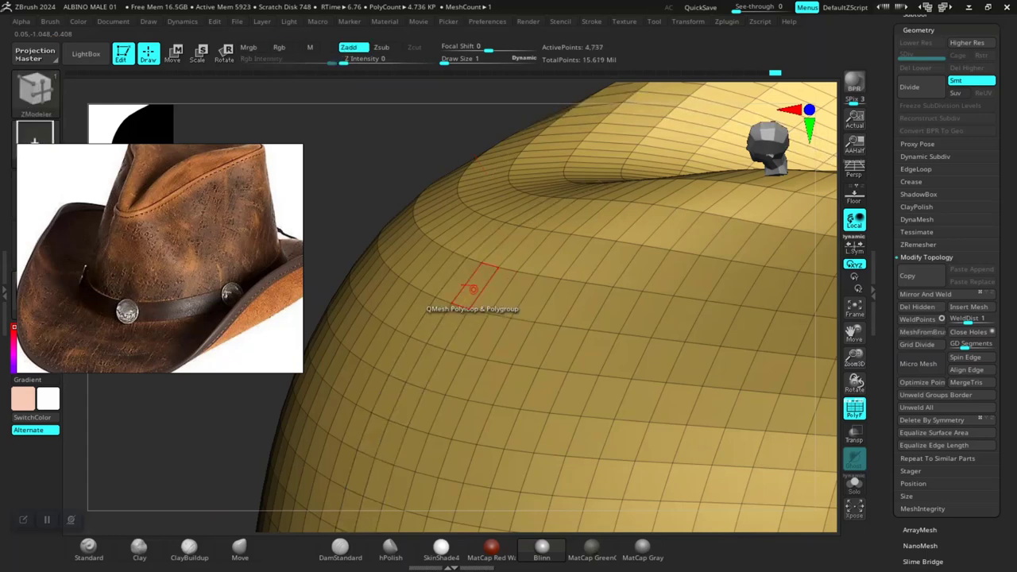
{"action": "key", "text": "ctrl+z"}
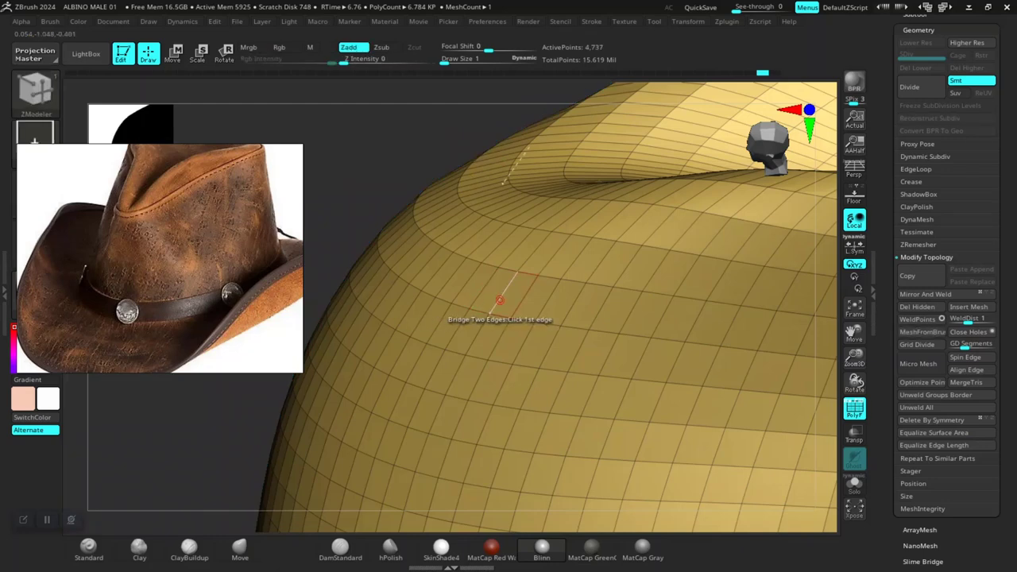
Step: Try to cut a vertical polyloop out of the crown's side with ZModeler, undoing each cut
{"action": "left_click", "coordinate": [678, 322]}
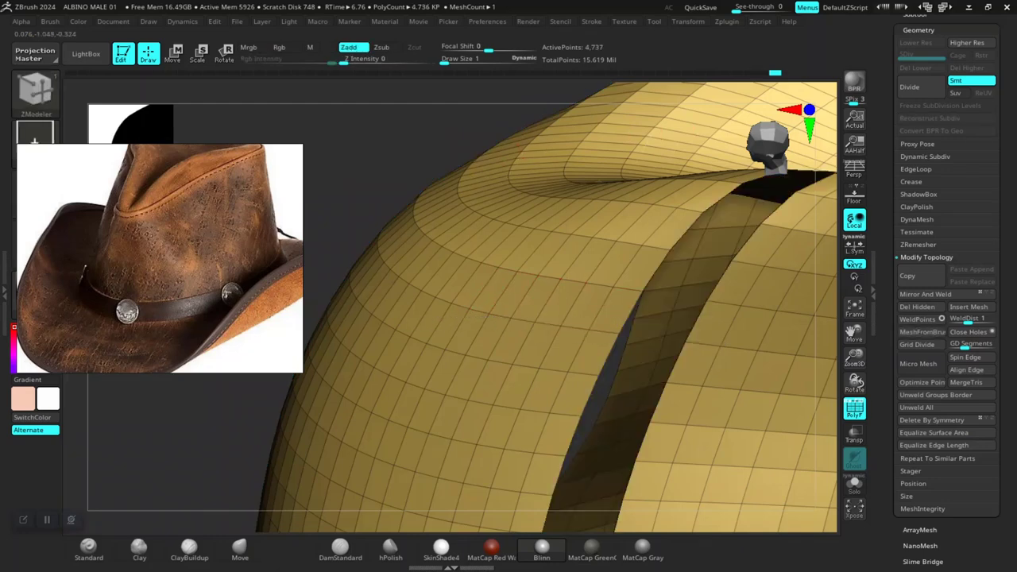
{"action": "key", "text": "ctrl+z"}
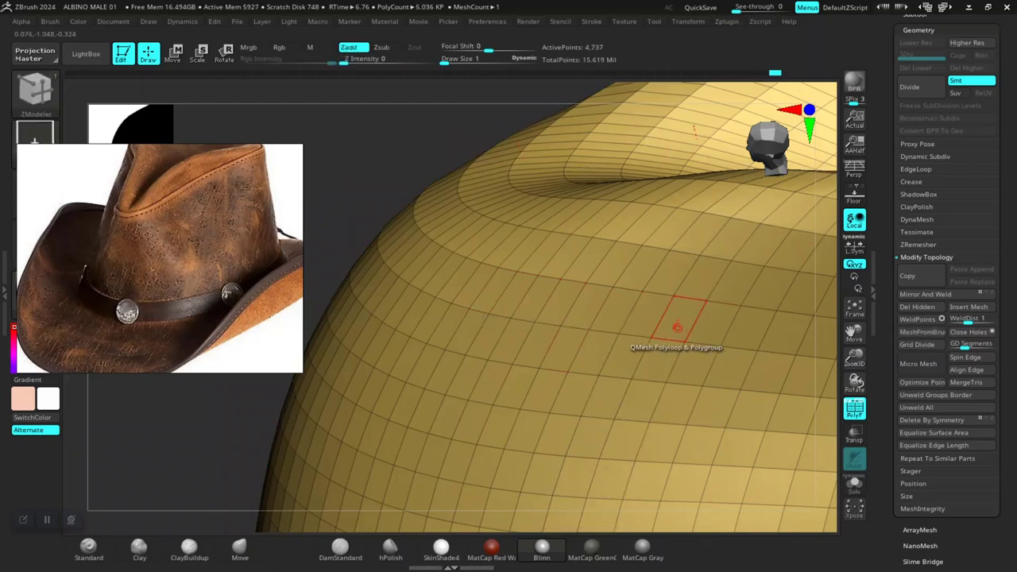
{"action": "left_click", "coordinate": [676, 323]}
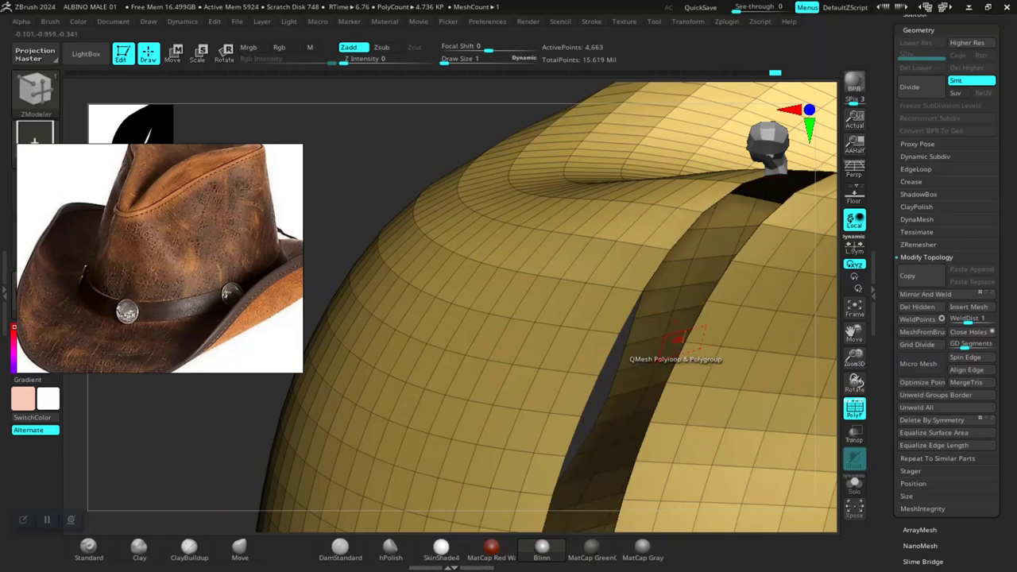
{"action": "key", "text": "ctrl+z"}
{"action": "left_click", "coordinate": [680, 323]}
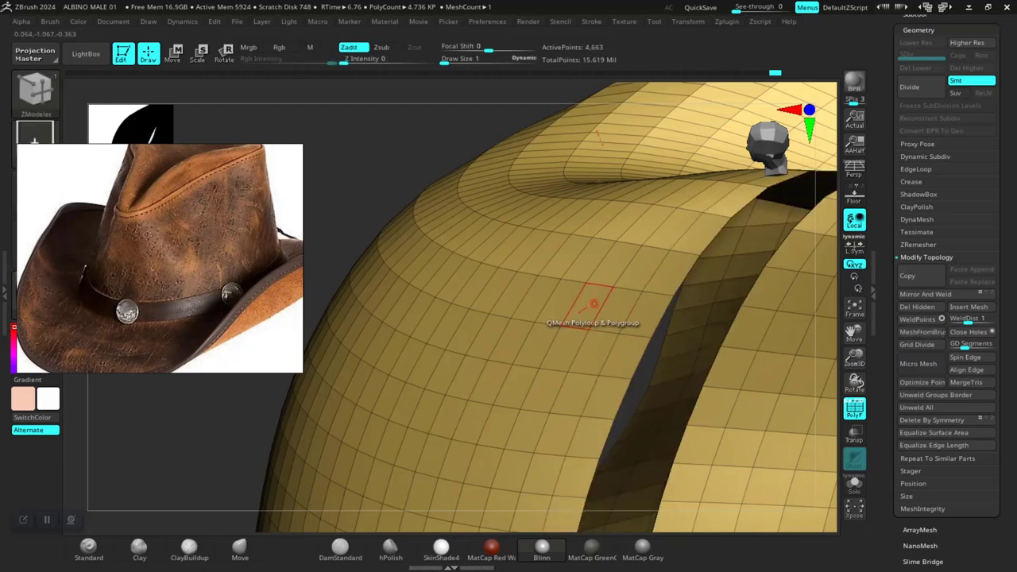
{"action": "key", "text": "ctrl+z"}
{"action": "left_click_drag", "start_coordinate": [379, 185], "coordinate": [445, 199]}
{"action": "left_click_drag", "start_coordinate": [604, 191], "coordinate": [525, 253], "text": "alt"}
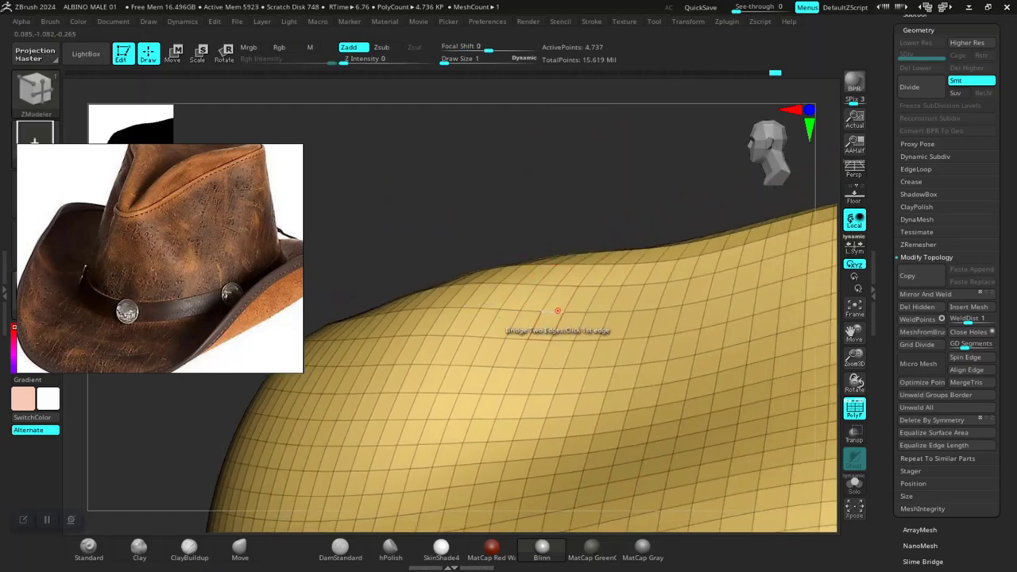
{"action": "left_click_drag", "start_coordinate": [567, 322], "coordinate": [566, 349]}
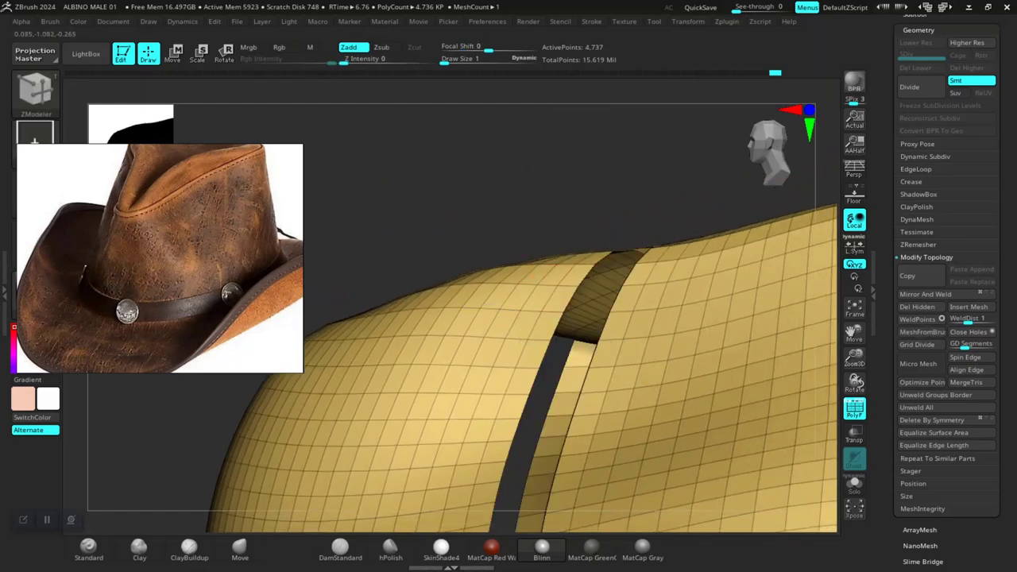
{"action": "key", "text": "ctrl+z"}
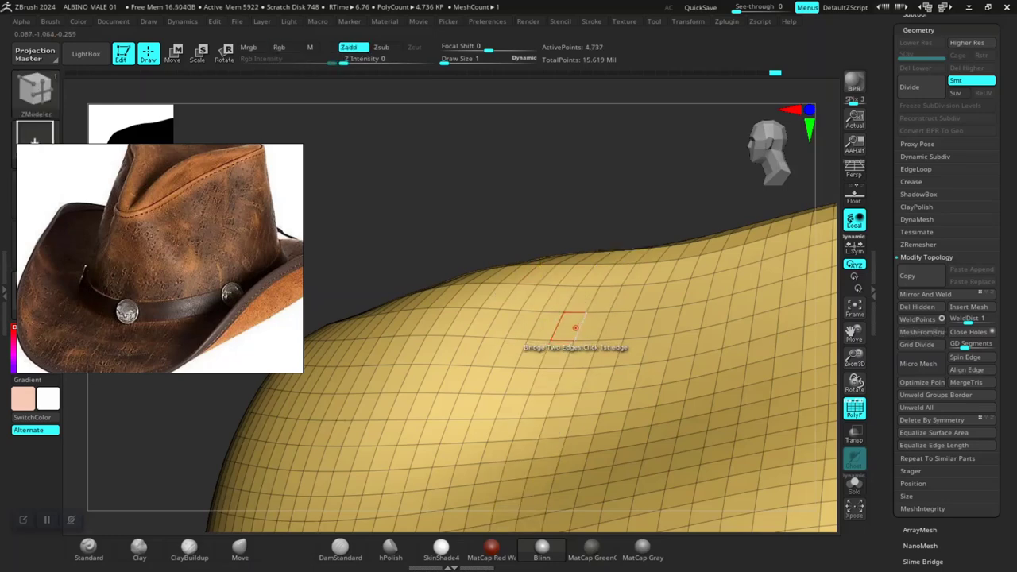
Step: Try to QMesh the polyloop running lengthwise just below the crown's crease as a separate polygroup
{"action": "key", "text": "ctrl"}
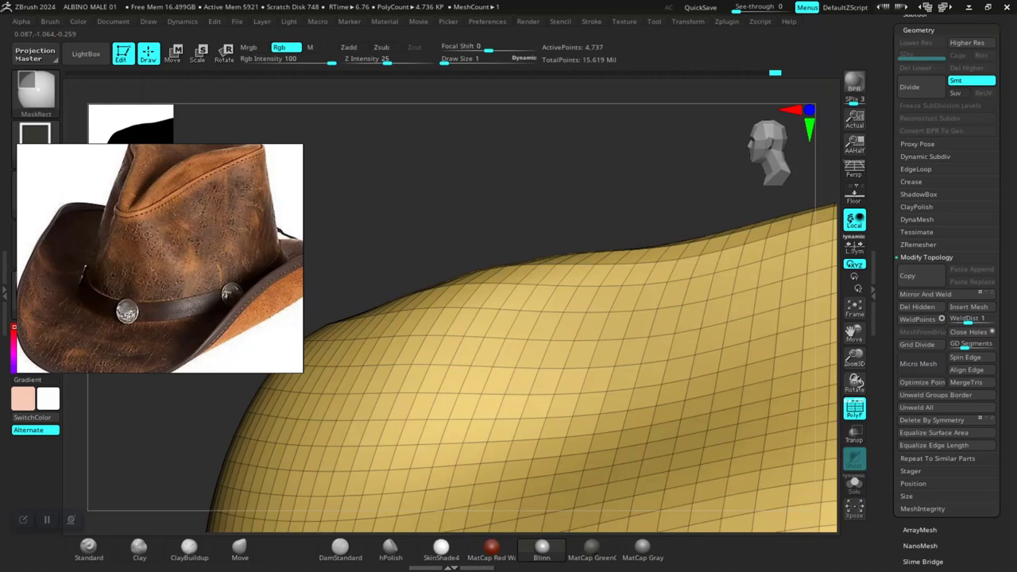
{"action": "right_click_drag", "start_coordinate": [518, 202], "coordinate": [569, 327]}
{"action": "key", "text": "ctrl"}
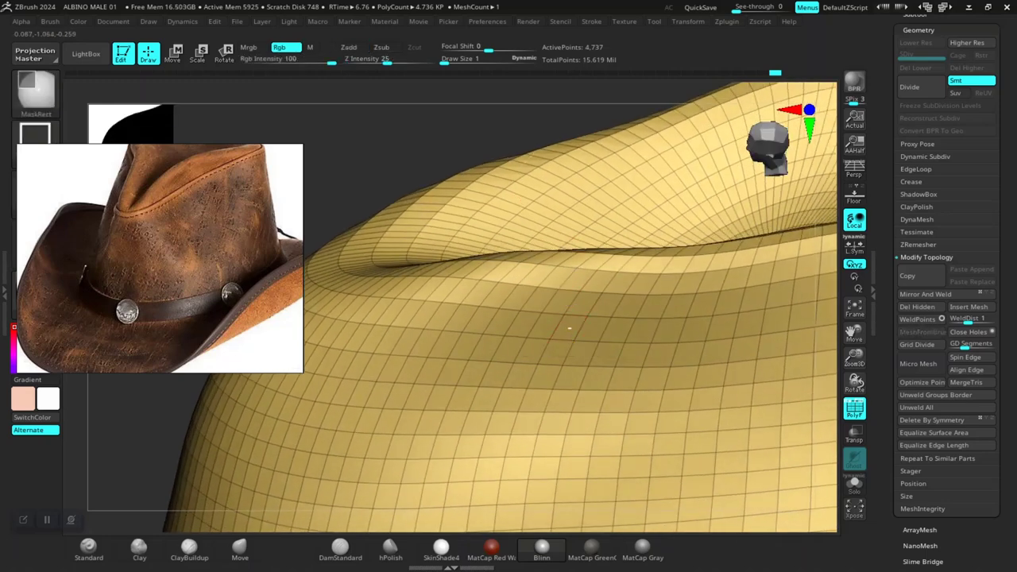
{"action": "key", "text": "ctrl"}
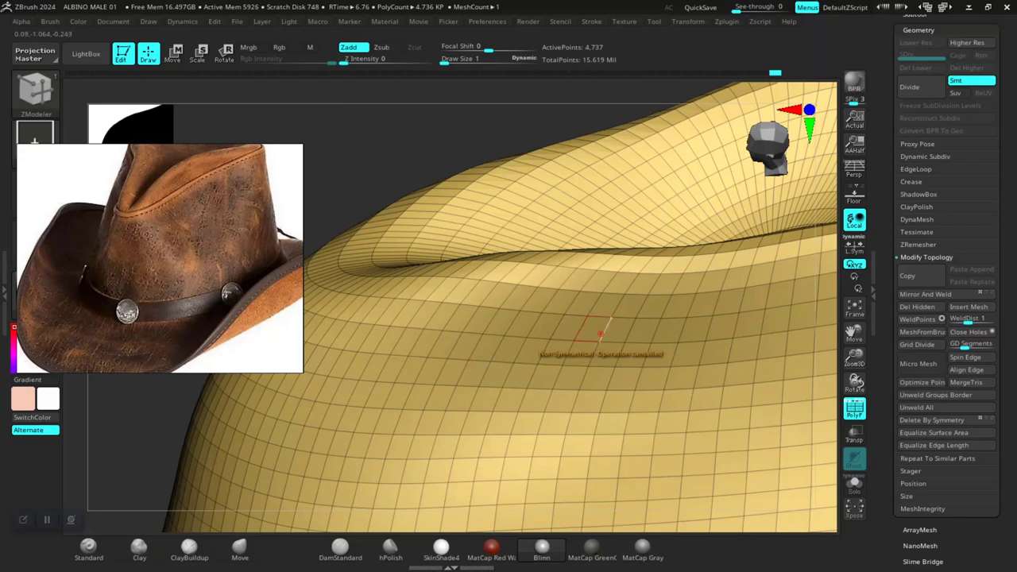
{"action": "left_click", "coordinate": [594, 334]}
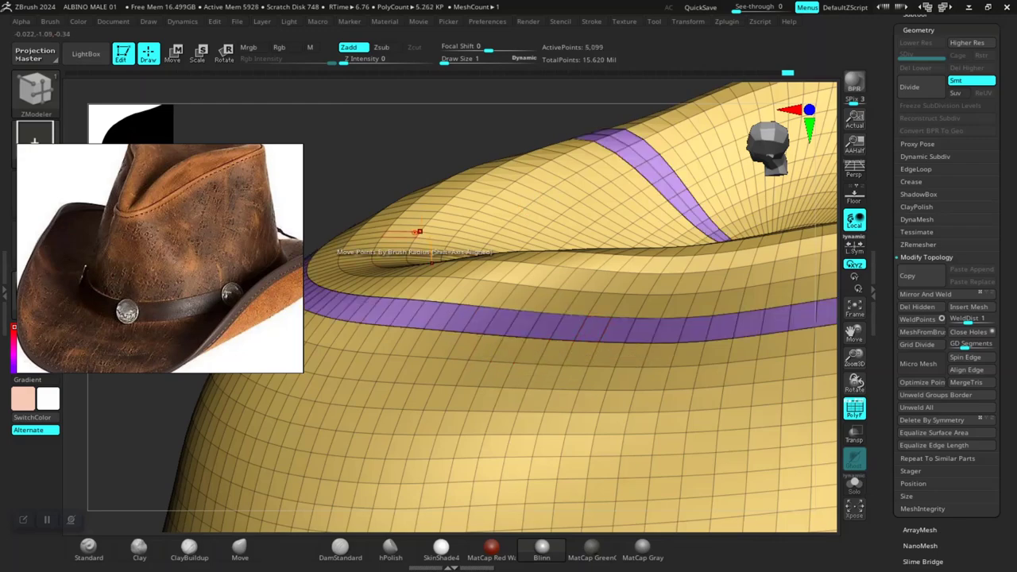
{"action": "left_click_drag", "start_coordinate": [423, 131], "coordinate": [318, 119]}
{"action": "left_click_drag", "start_coordinate": [445, 167], "coordinate": [357, 286], "text": "alt"}
{"action": "left_click_drag", "start_coordinate": [286, 239], "coordinate": [262, 247]}
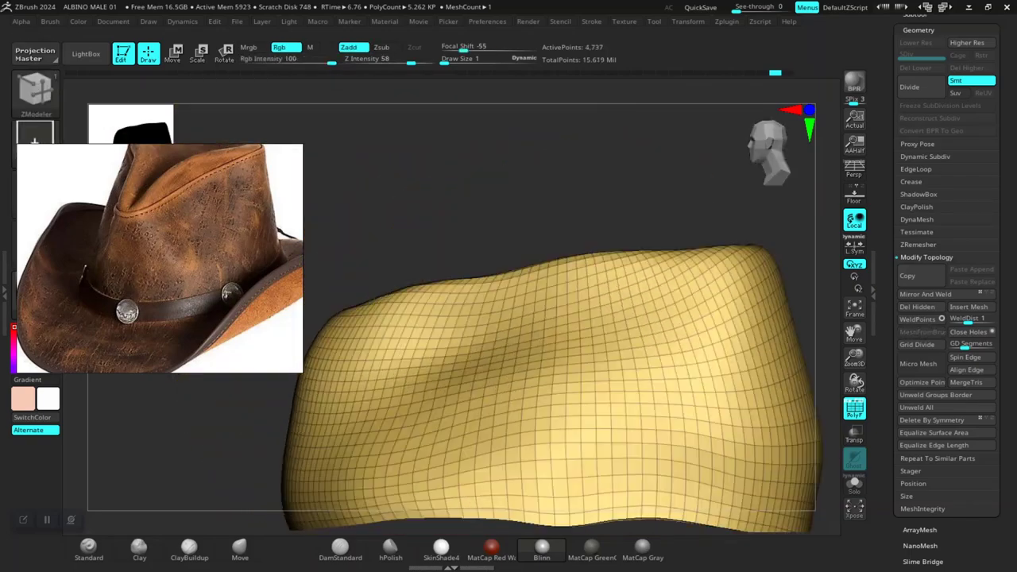
Step: Try QMesh on different polyloops along the crown's upper side from the side view, undoing each one
{"action": "mouse_move", "coordinate": [603, 174]}
{"action": "left_mouse_down", "text": "alt"}
{"action": "mouse_move", "coordinate": [489, 174]}
{"action": "mouse_move", "coordinate": [489, 210]}
{"action": "mouse_move", "coordinate": [485, 167]}
{"action": "left_mouse_up", "text": "alt"}
{"action": "right_click_drag", "start_coordinate": [434, 292], "coordinate": [608, 266], "text": "alt"}
{"action": "left_click_drag", "start_coordinate": [587, 294], "coordinate": [533, 296]}
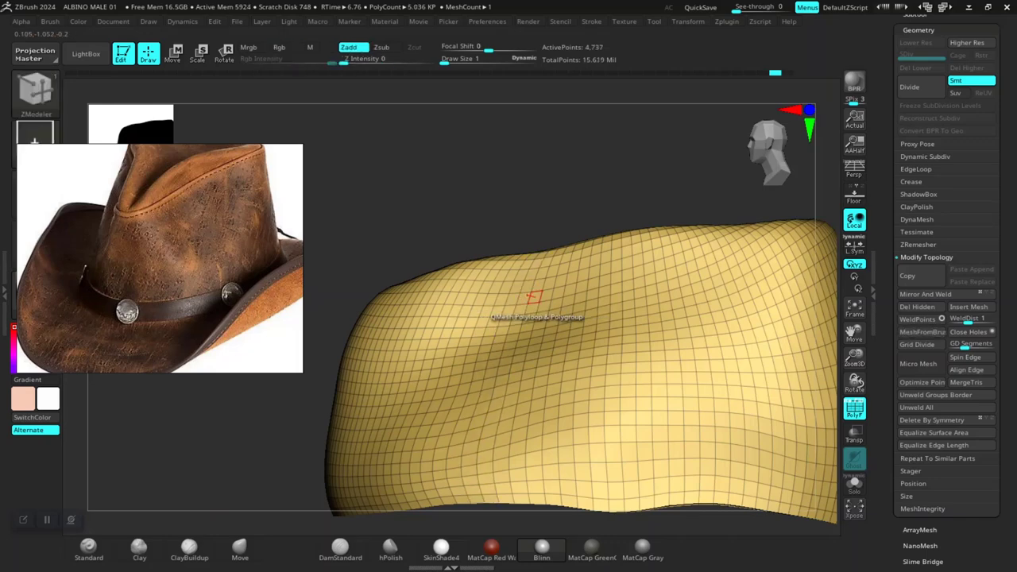
{"action": "left_click", "coordinate": [533, 296]}
{"action": "key", "text": "ctrl+z"}
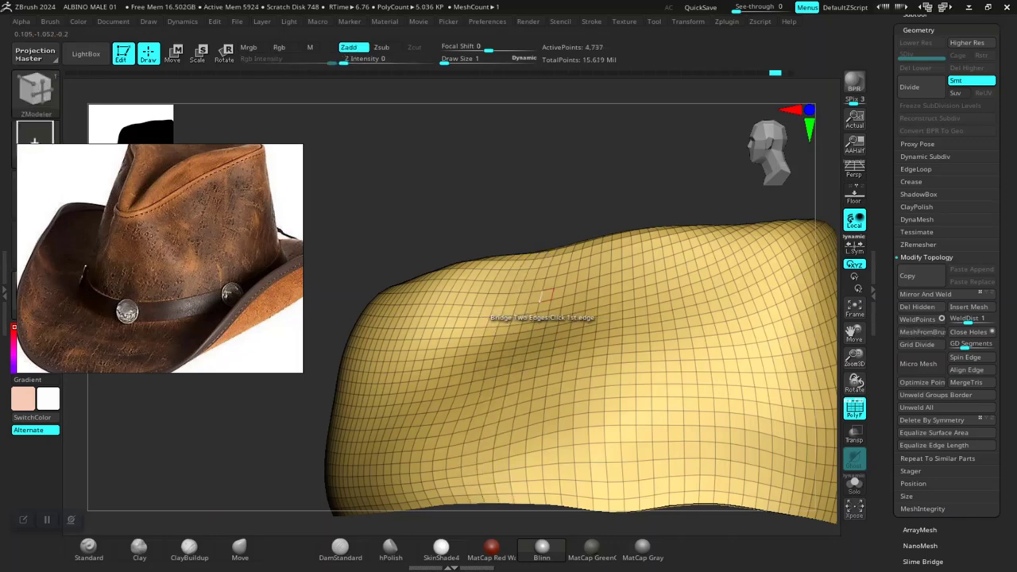
{"action": "left_click_drag", "start_coordinate": [545, 295], "coordinate": [546, 295]}
{"action": "key", "text": "ctrl+z"}
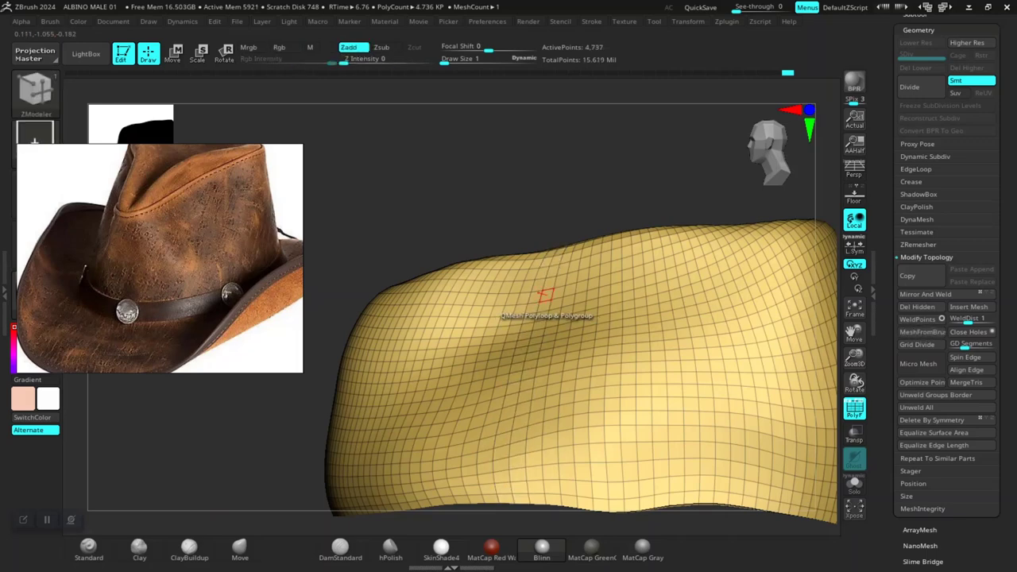
{"action": "key", "text": "ctrl"}
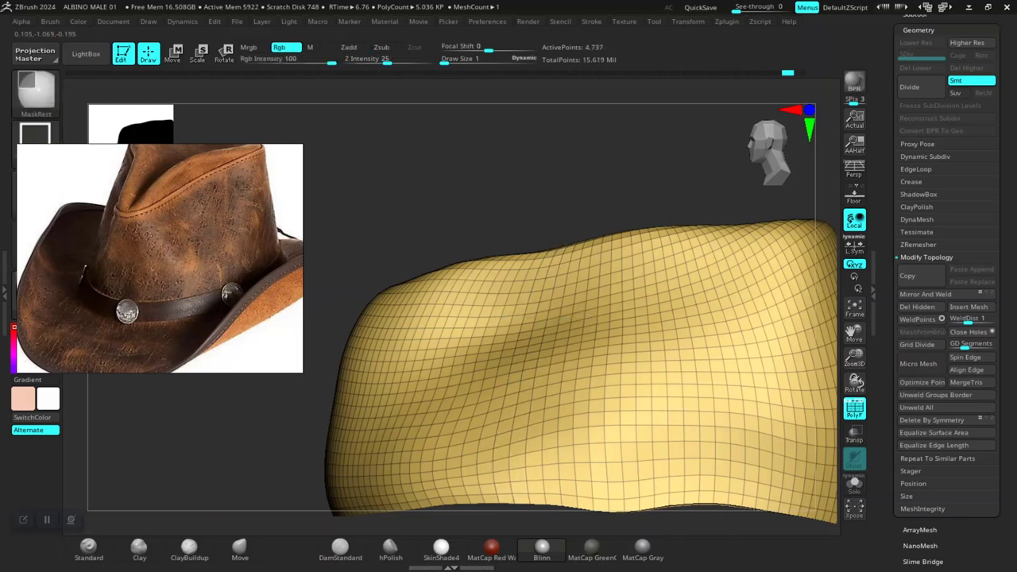
{"action": "left_click_drag", "start_coordinate": [544, 294], "coordinate": [545, 299]}
{"action": "key", "text": "ctrl+z"}
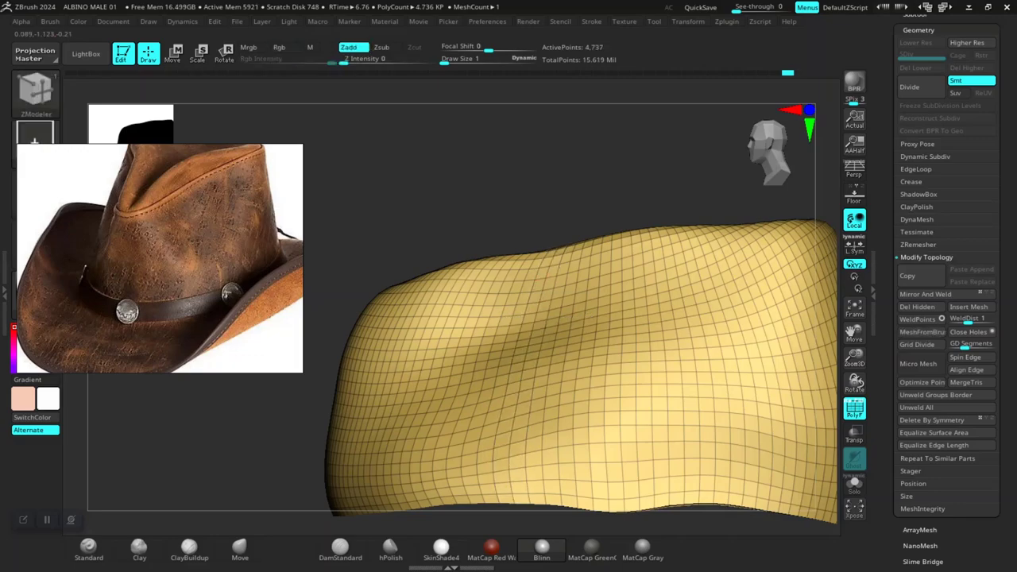
Step: Cut out the polyloop encircling the crown below its upper edge, separating the top piece from the sides
{"action": "right_click_drag", "start_coordinate": [545, 299], "coordinate": [550, 331]}
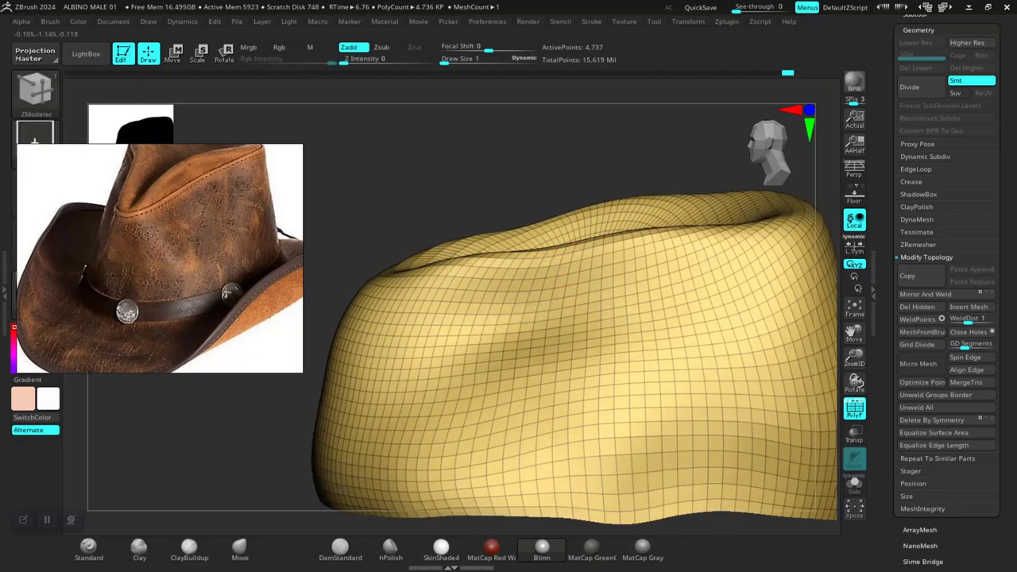
{"action": "right_click_drag", "start_coordinate": [738, 266], "coordinate": [561, 276], "text": "alt"}
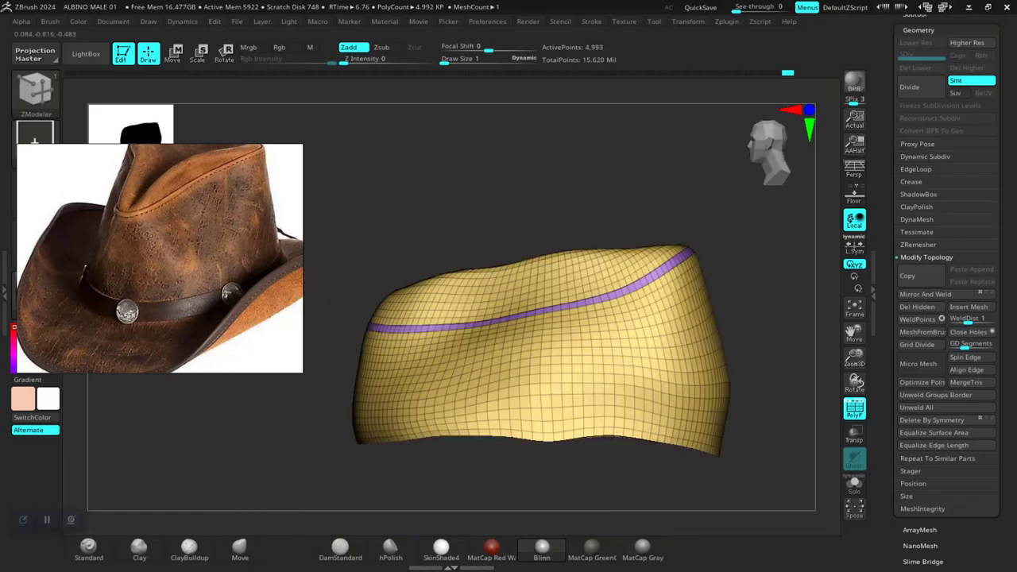
{"action": "right_click_drag", "start_coordinate": [556, 223], "coordinate": [584, 290]}
{"action": "right_click_drag", "start_coordinate": [584, 231], "coordinate": [612, 290], "text": "ctrl"}
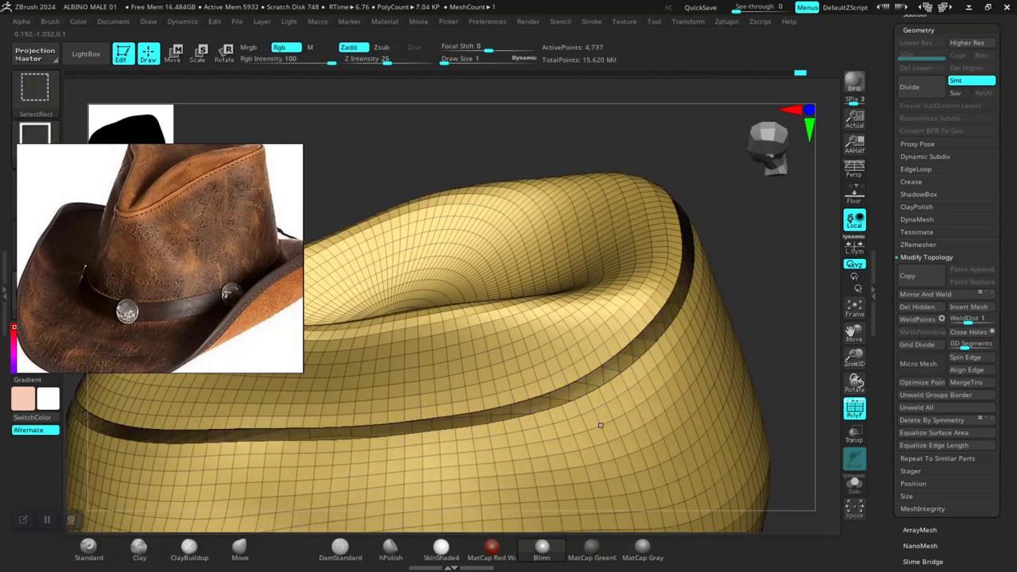
Step: Give the crown's top piece and its sides separate polygroups with Auto Groups
{"action": "left_click_drag", "start_coordinate": [887, 377], "coordinate": [886, 95]}
{"action": "left_click", "coordinate": [920, 439]}
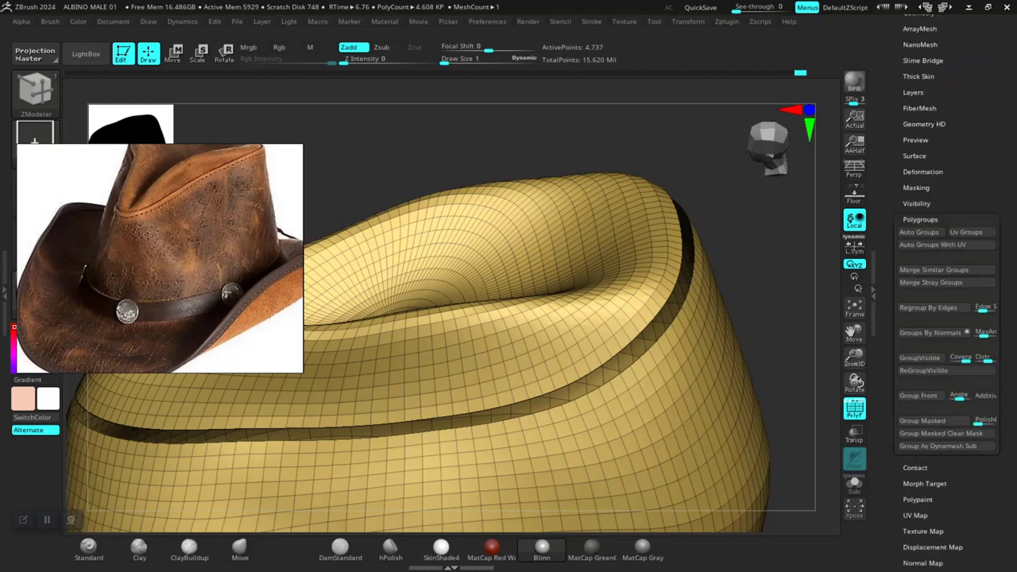
{"action": "left_click", "coordinate": [938, 445]}
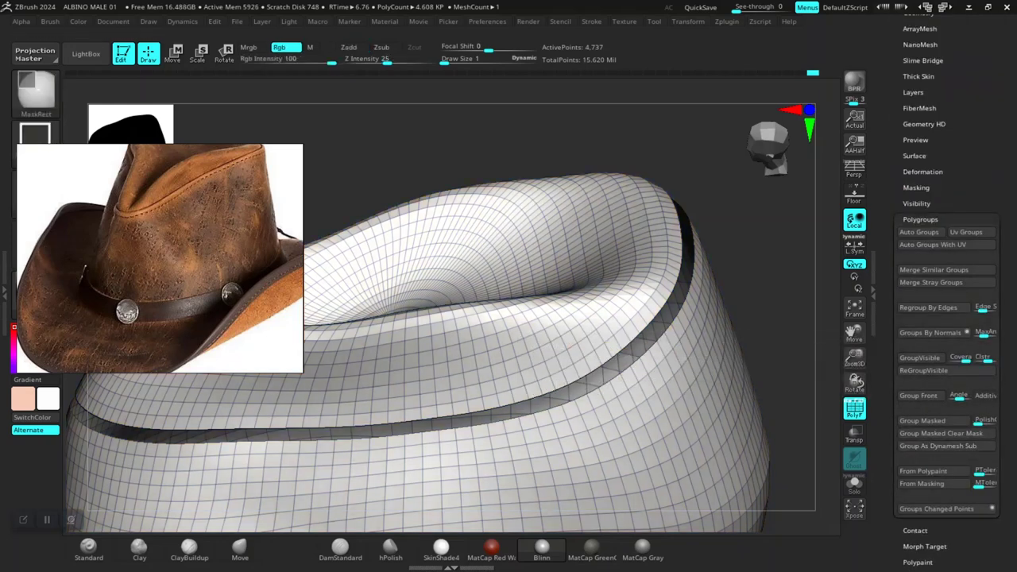
{"action": "key", "text": "ctrl+z"}
{"action": "left_click", "coordinate": [918, 232]}
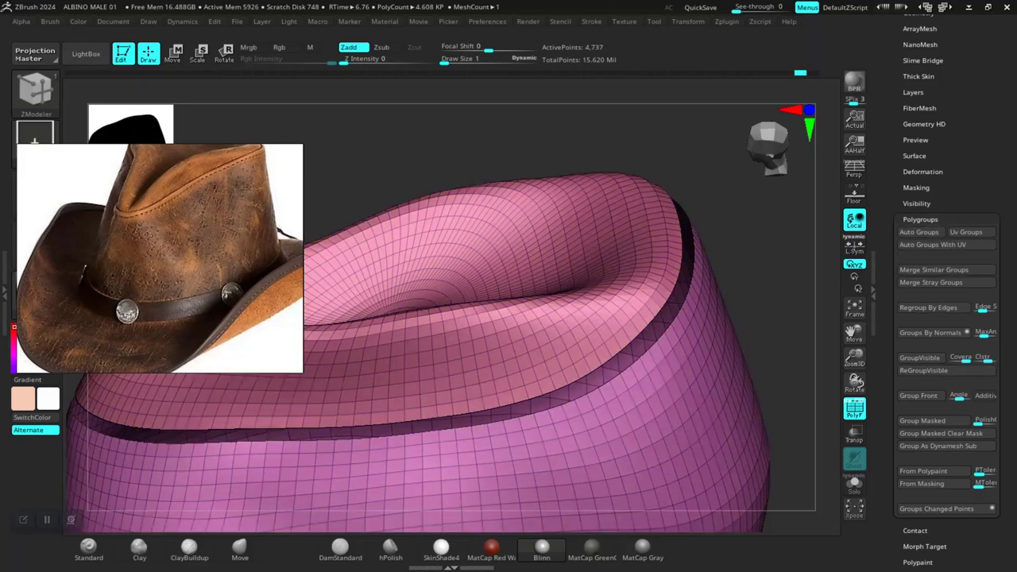
Step: Isolate the crown's sides with the cut strip along their upper edge and merge both into a single polygroup
{"action": "left_click", "coordinate": [607, 416], "text": "ctrl+shift"}
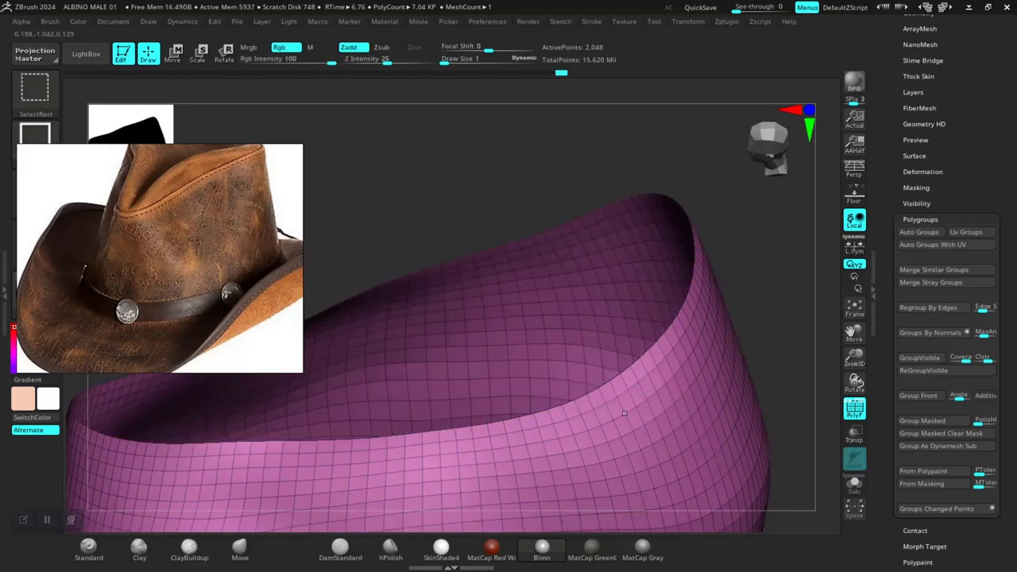
{"action": "left_click", "coordinate": [607, 416], "text": "ctrl+shift"}
{"action": "left_click", "coordinate": [598, 386], "text": "ctrl+shift"}
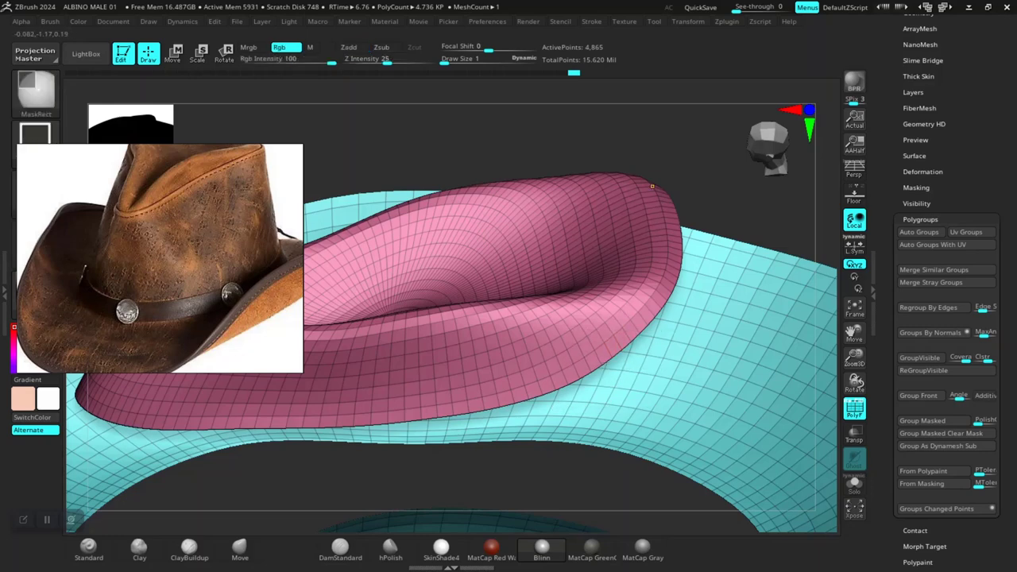
{"action": "left_click_drag", "start_coordinate": [693, 163], "coordinate": [707, 181], "text": "ctrl+shift"}
{"action": "key", "text": "ctrl+w"}
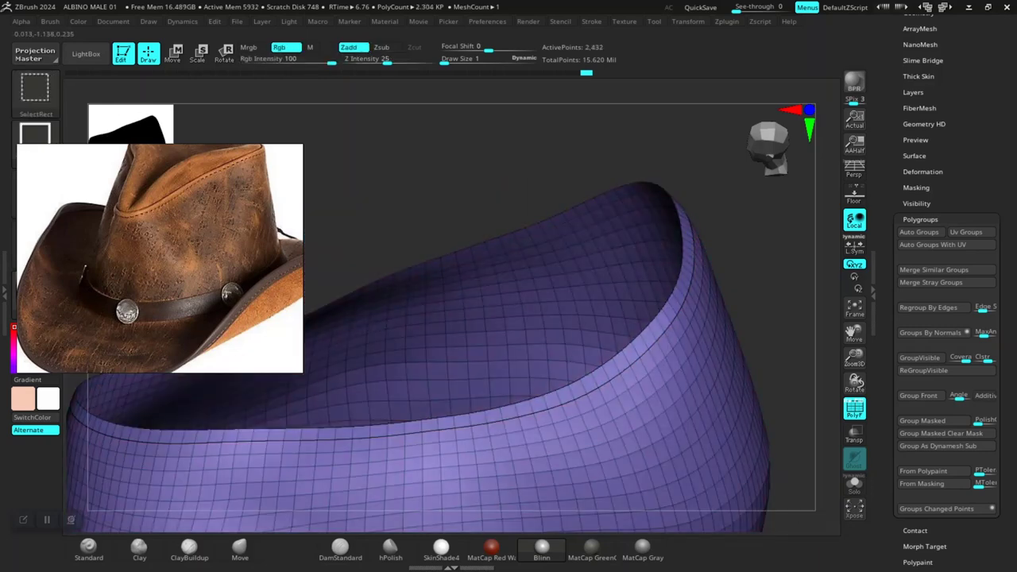
Step: Apply Polish Crisp Edges to the isolated crown sides with the wireframe hidden, and restore the whole hat with its polygroup colours
{"action": "key", "text": "shift+f"}
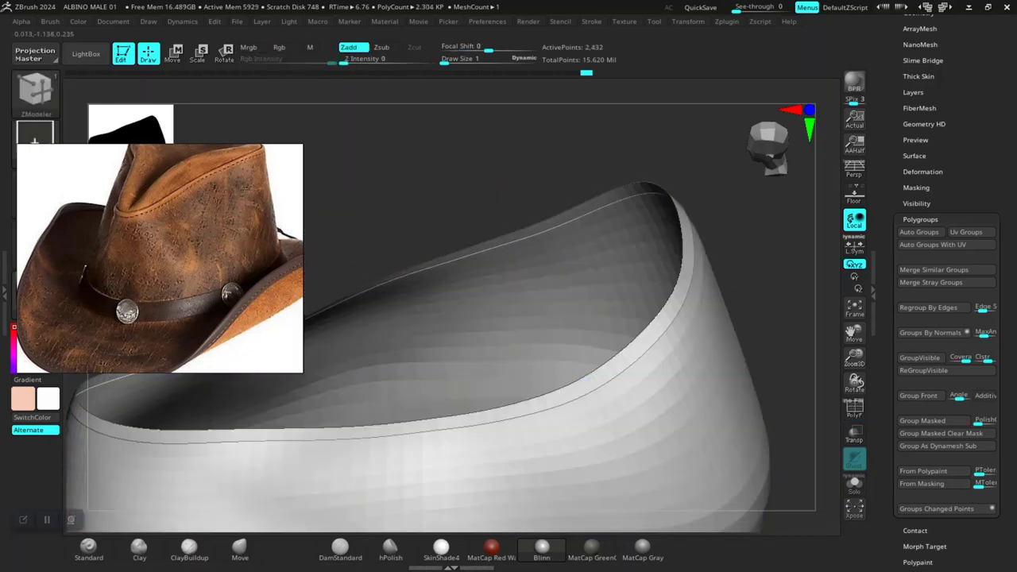
{"action": "left_click", "coordinate": [922, 172]}
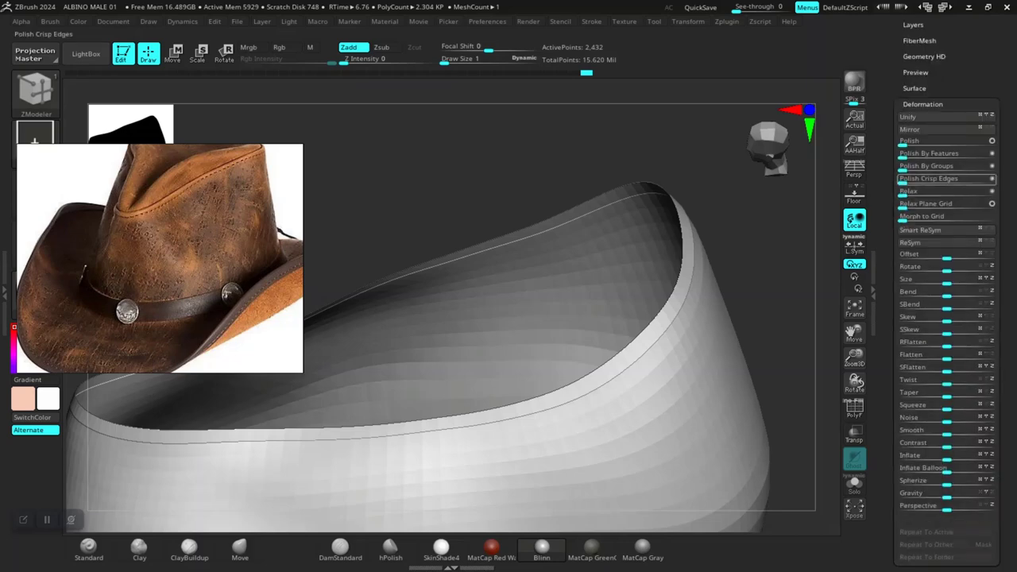
{"action": "left_click", "coordinate": [929, 178]}
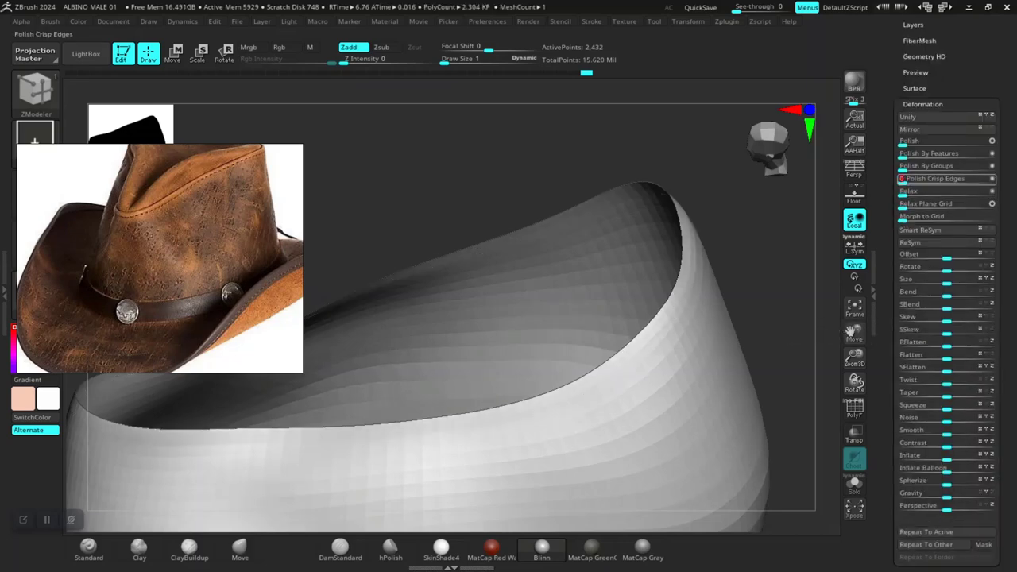
{"action": "left_click", "coordinate": [796, 300], "text": "ctrl+shift"}
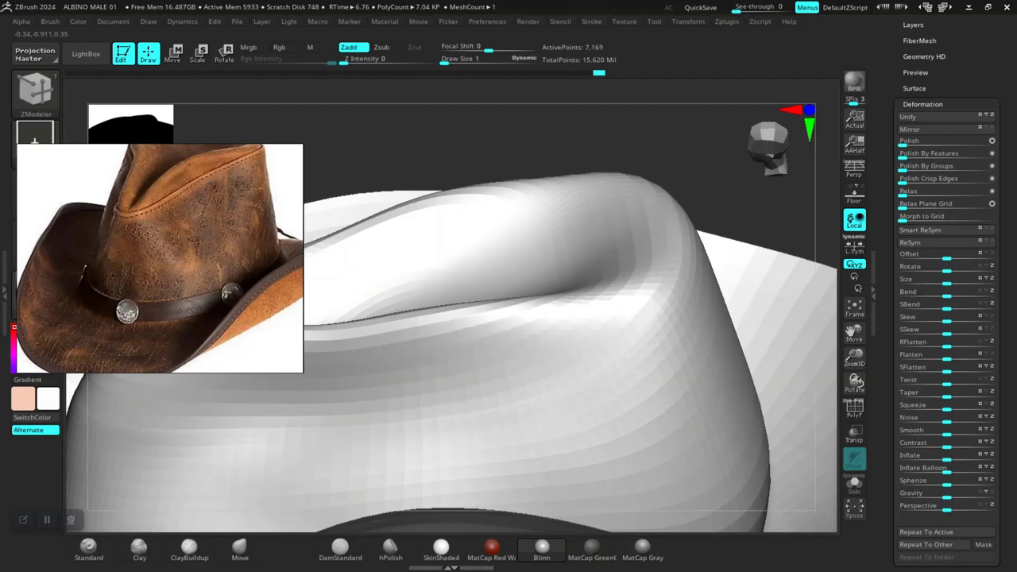
{"action": "key", "text": "shift+f"}
{"action": "key", "text": "f"}
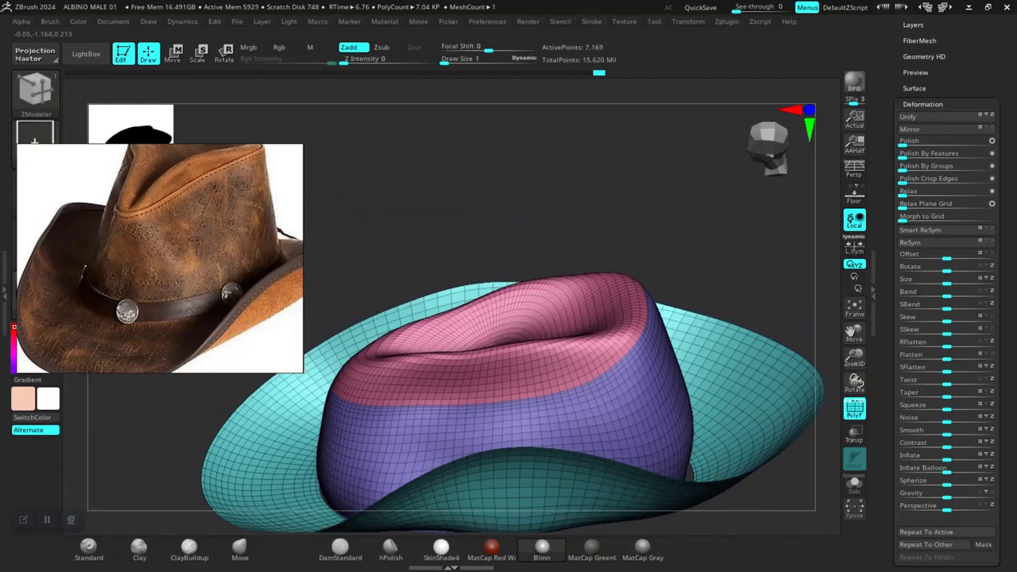
Step: Examine the crown's crease and panel seam from the front and side against the leather hat reference, with the Move brush selected
{"action": "mouse_move", "coordinate": [763, 270]}
{"action": "left_mouse_down", "text": "shift"}
{"action": "mouse_move", "coordinate": [772, 201]}
{"action": "mouse_move", "coordinate": [772, 262]}
{"action": "mouse_move", "coordinate": [772, 230]}
{"action": "left_mouse_up", "text": "shift"}
{"action": "left_click_drag", "start_coordinate": [445, 238], "coordinate": [595, 305]}
{"action": "left_click", "coordinate": [239, 548]}
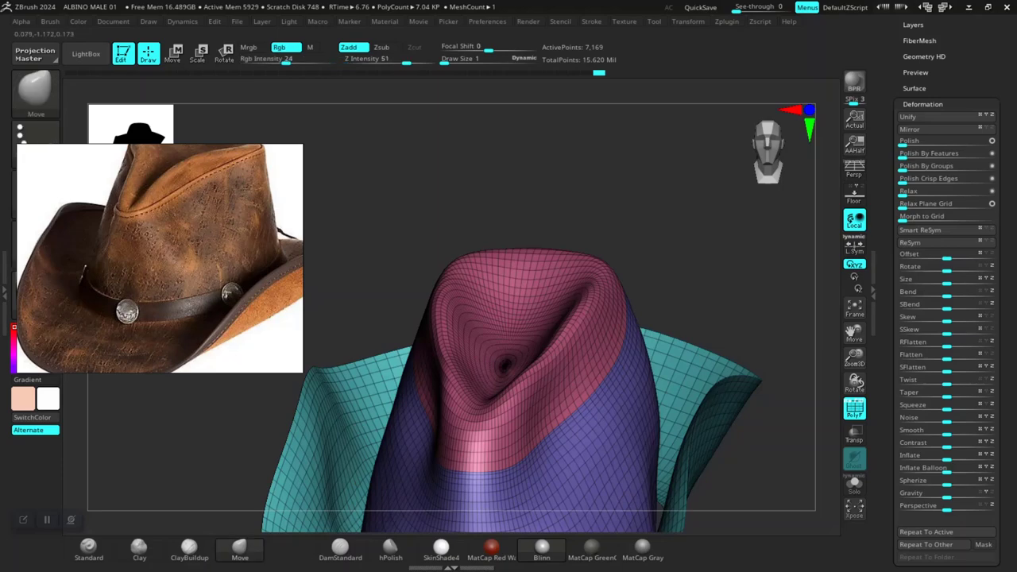
{"action": "mouse_move", "coordinate": [675, 278]}
{"action": "left_mouse_down", "text": "shift"}
{"action": "mouse_move", "coordinate": [671, 215]}
{"action": "mouse_move", "coordinate": [512, 219]}
{"action": "mouse_move", "coordinate": [666, 224]}
{"action": "mouse_move", "coordinate": [643, 230]}
{"action": "left_mouse_up", "text": "shift"}
{"action": "left_click_drag", "start_coordinate": [191, 262], "coordinate": [204, 124]}
{"action": "left_click_drag", "start_coordinate": [524, 191], "coordinate": [449, 302]}
{"action": "left_click_drag", "start_coordinate": [508, 159], "coordinate": [496, 127]}
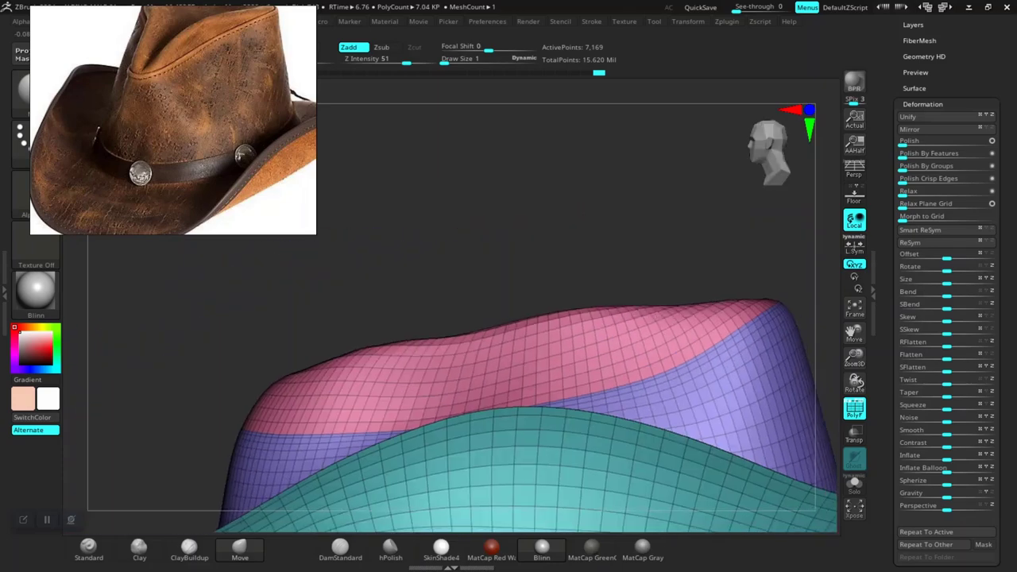
{"action": "left_click_drag", "start_coordinate": [182, 131], "coordinate": [163, 159]}
{"action": "mouse_move", "coordinate": [477, 174]}
{"action": "left_mouse_down"}
{"action": "mouse_move", "coordinate": [483, 187]}
{"action": "mouse_move", "coordinate": [485, 155]}
{"action": "mouse_move", "coordinate": [461, 127]}
{"action": "mouse_move", "coordinate": [465, 151]}
{"action": "mouse_move", "coordinate": [467, 142]}
{"action": "left_mouse_up"}
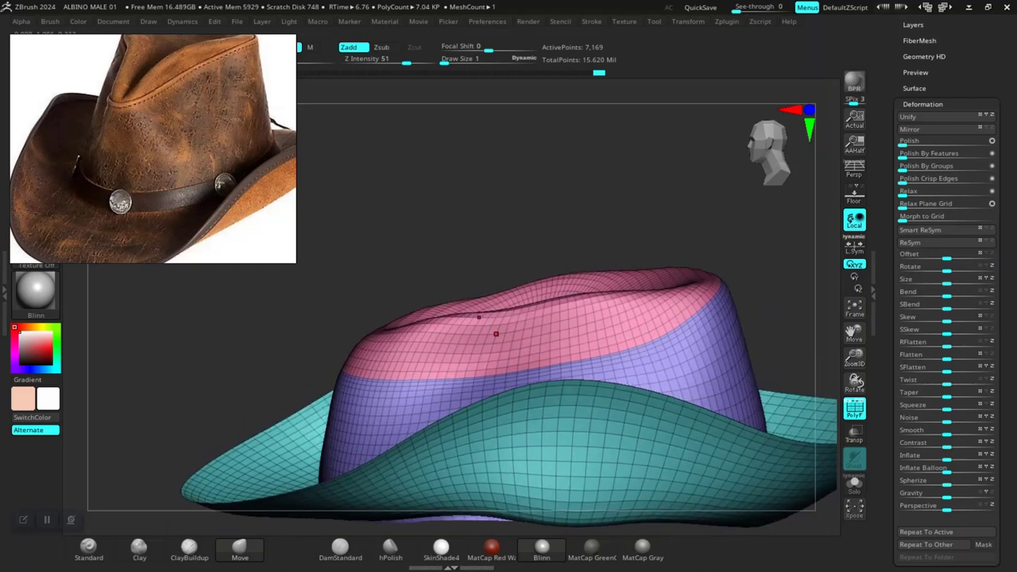
Step: Isolate the crown's top panel, hiding its sides and the brim
{"action": "left_click", "coordinate": [501, 337], "text": "ctrl+shift"}
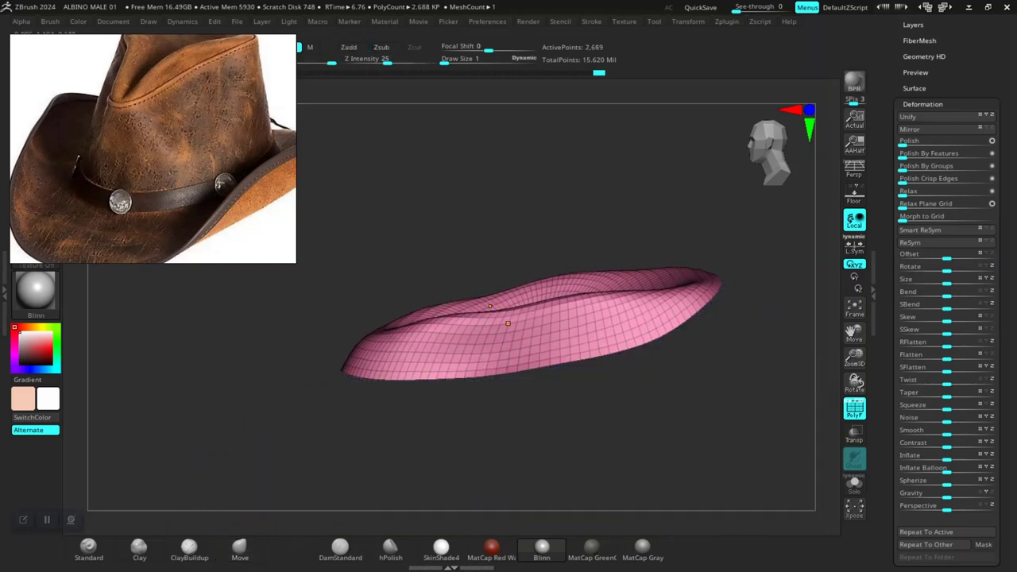
Step: Mask the teal brim and pink crown top, leaving the purple crown side unmasked with the whole hat shown
{"action": "left_click", "coordinate": [503, 317], "text": "ctrl+shift"}
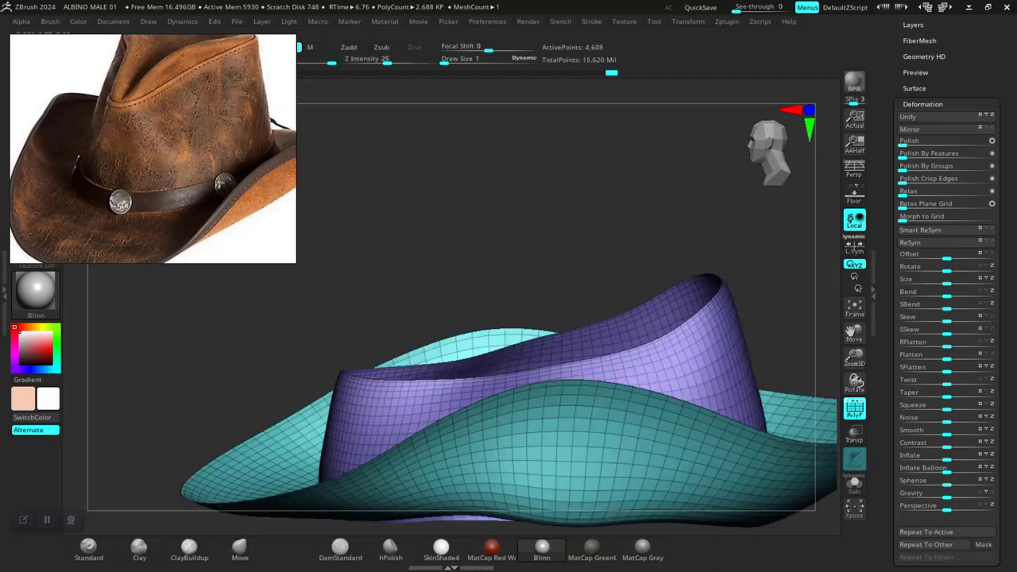
{"action": "left_click", "coordinate": [508, 311], "text": "ctrl+shift"}
{"action": "left_click", "coordinate": [698, 350], "text": "ctrl+shift"}
{"action": "left_click", "coordinate": [603, 214], "text": "ctrl"}
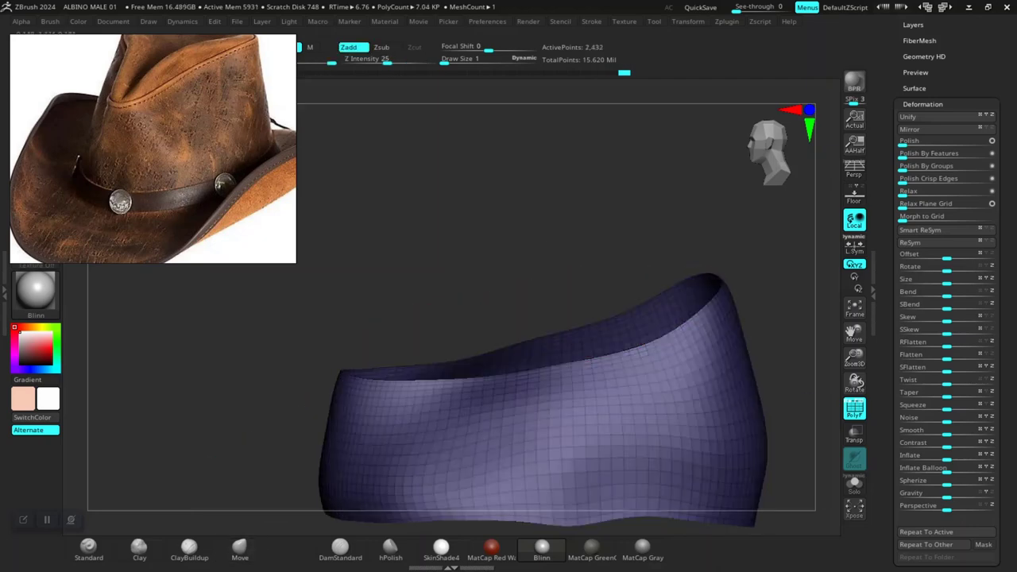
{"action": "left_click", "coordinate": [603, 214], "text": "ctrl+shift"}
{"action": "left_click", "coordinate": [604, 215], "text": "ctrl"}
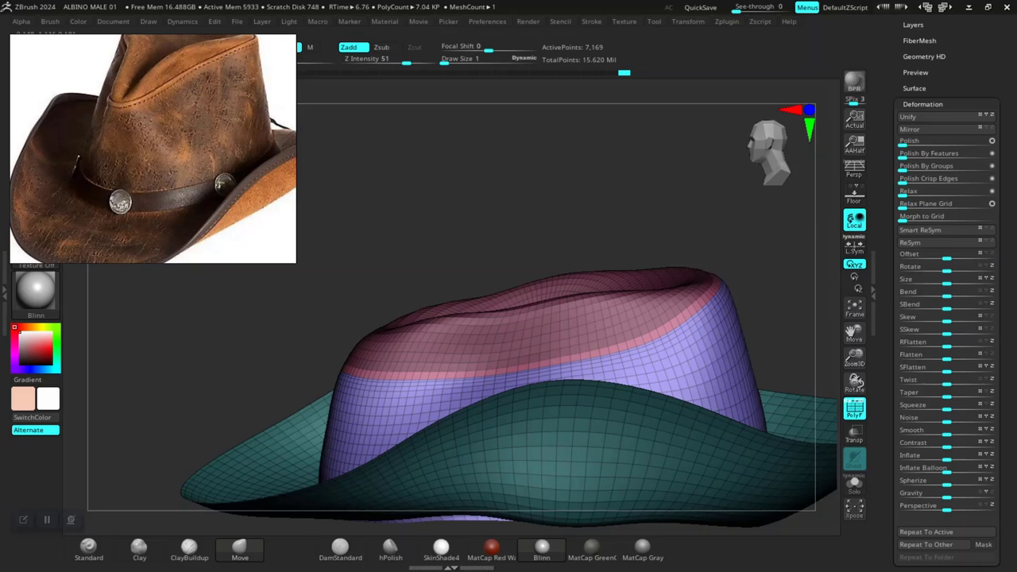
Step: Set the Move brush draw size to about 86
{"action": "key", "text": "space"}
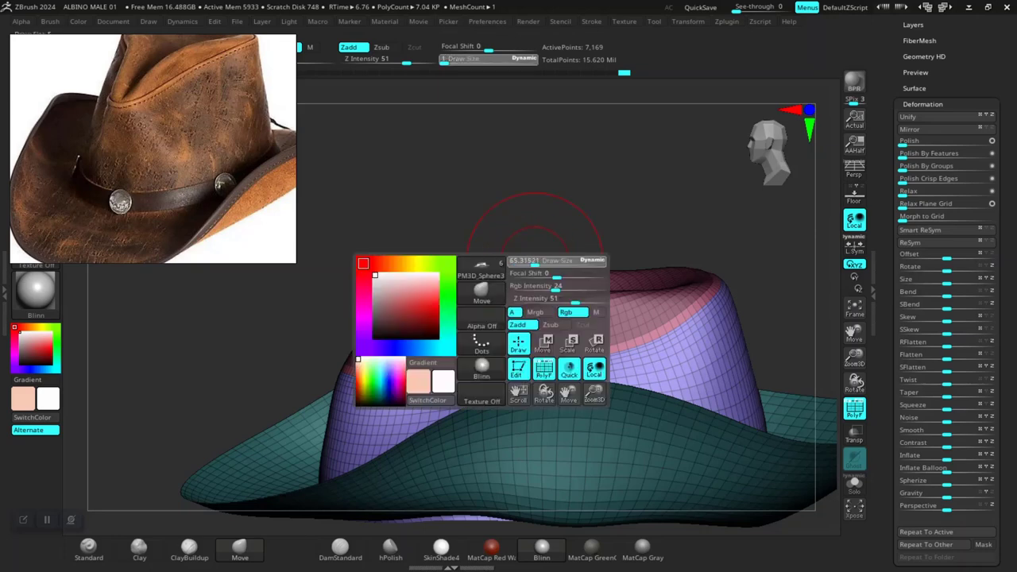
{"action": "left_click_drag", "start_coordinate": [537, 260], "coordinate": [539, 261]}
{"action": "mouse_move", "coordinate": [445, 203]}
{"action": "left_mouse_down", "text": "alt"}
{"action": "mouse_move", "coordinate": [421, 190]}
{"action": "mouse_move", "coordinate": [471, 238]}
{"action": "mouse_move", "coordinate": [548, 270]}
{"action": "mouse_move", "coordinate": [470, 274]}
{"action": "left_mouse_up", "text": "alt"}
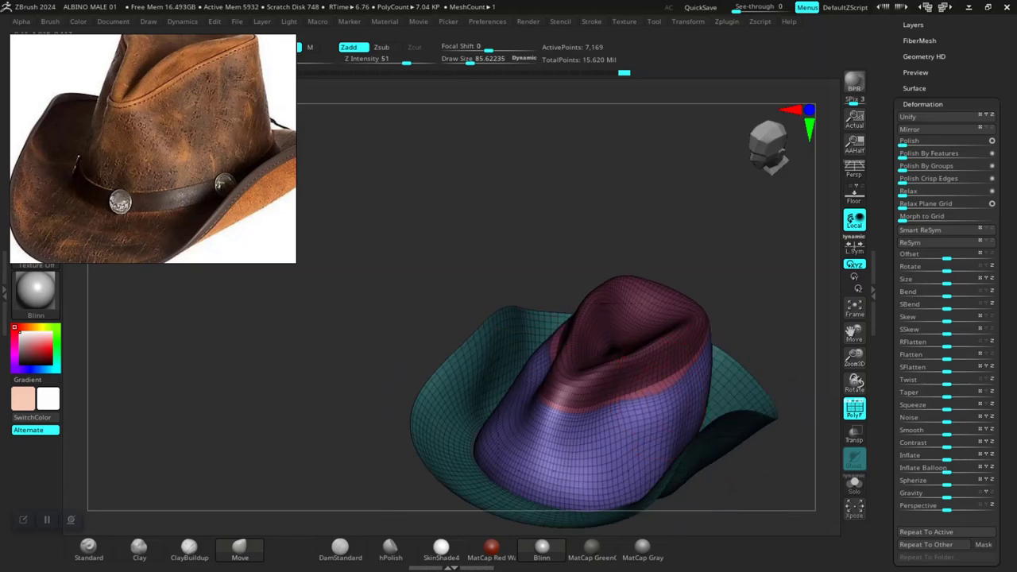
{"action": "left_click_drag", "start_coordinate": [548, 250], "coordinate": [520, 262], "text": "shift"}
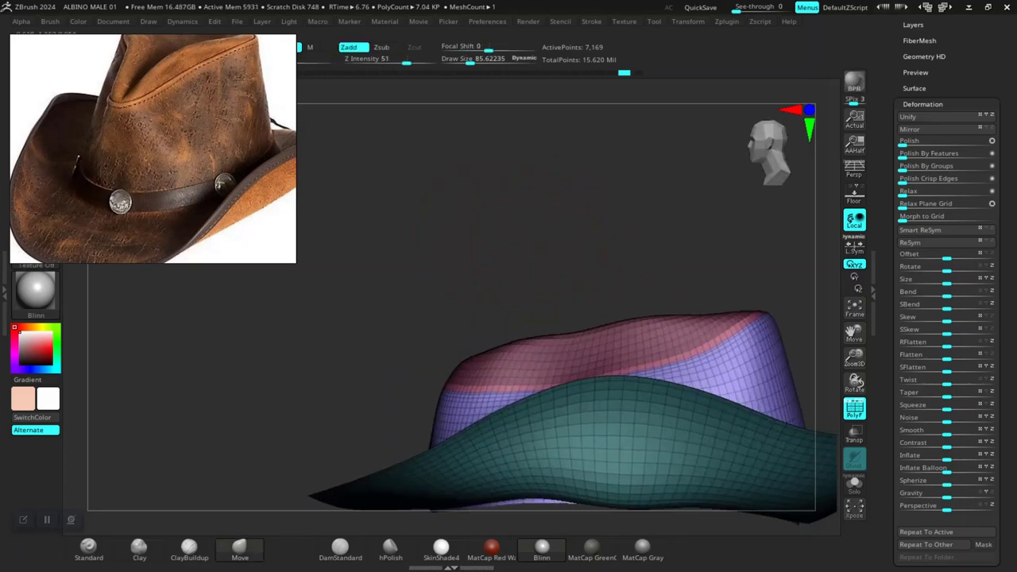
{"action": "mouse_move", "coordinate": [502, 203]}
{"action": "left_mouse_down", "text": "alt"}
{"action": "mouse_move", "coordinate": [508, 218]}
{"action": "mouse_move", "coordinate": [489, 212]}
{"action": "mouse_move", "coordinate": [498, 222]}
{"action": "mouse_move", "coordinate": [578, 246]}
{"action": "left_mouse_up", "text": "alt"}
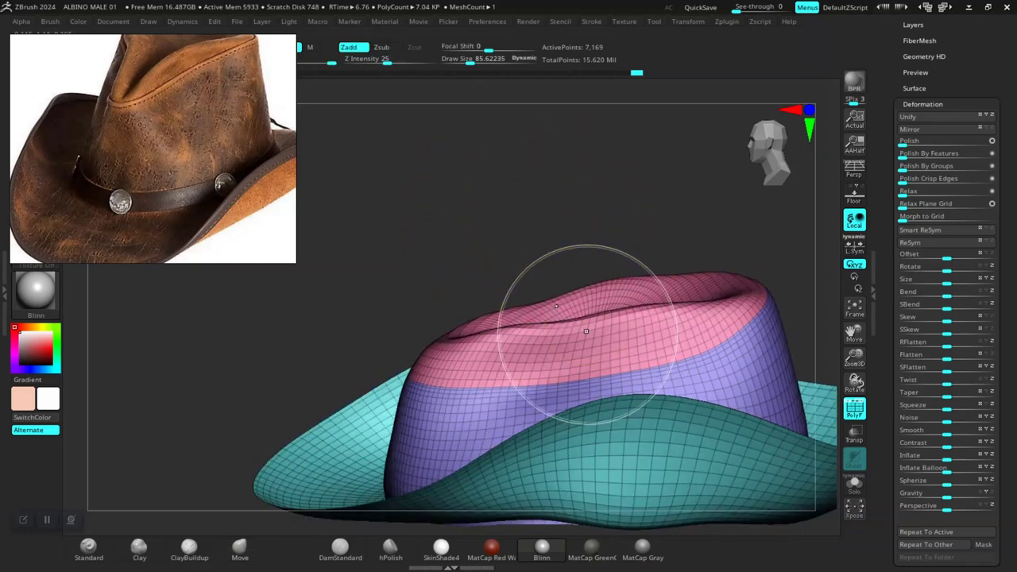
Step: Mask everything on the hat except the pink crown top, and clear that mask again
{"action": "left_click", "coordinate": [556, 301], "text": "ctrl+shift"}
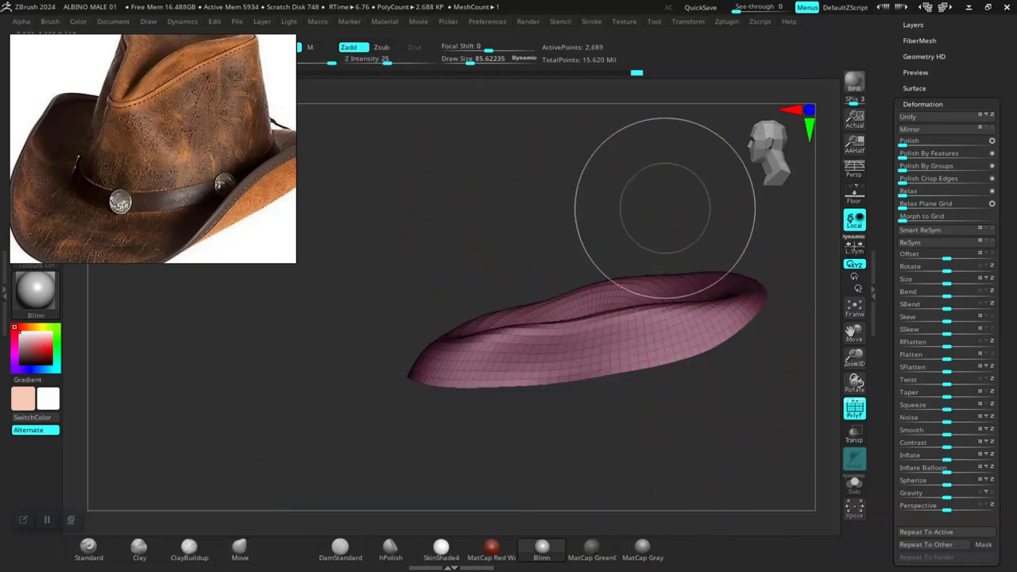
{"action": "left_click", "coordinate": [622, 193], "text": "ctrl+shift"}
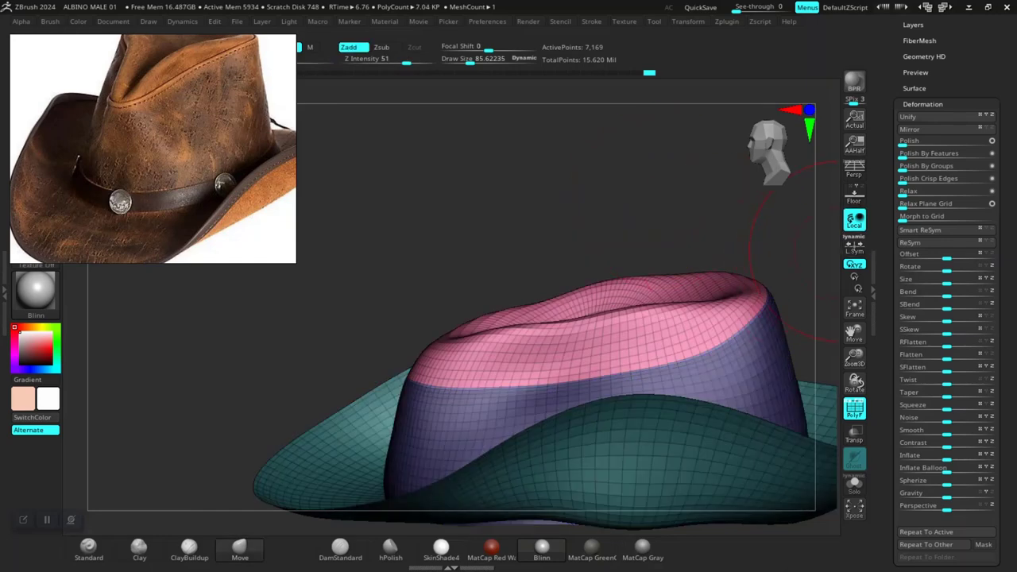
{"action": "scroll", "coordinate": [945, 302], "scroll_direction": "up", "scroll_amount": 5}
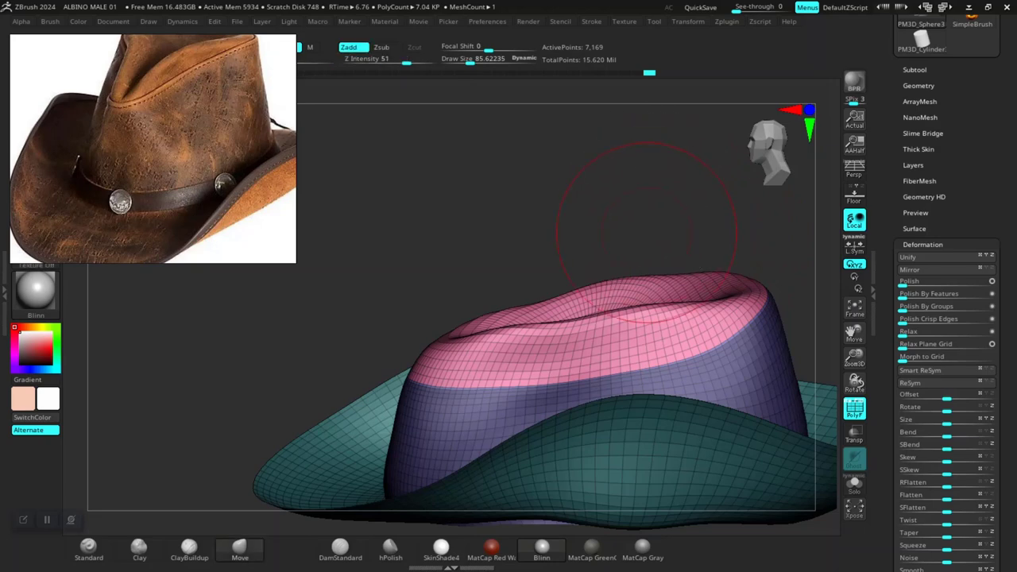
{"action": "left_click_drag", "start_coordinate": [643, 190], "coordinate": [669, 199], "text": "ctrl"}
Step: Isolate the pink crown top and split the hidden crown side and brim into a separate subtool
{"action": "left_click", "coordinate": [672, 343], "text": "ctrl+shift"}
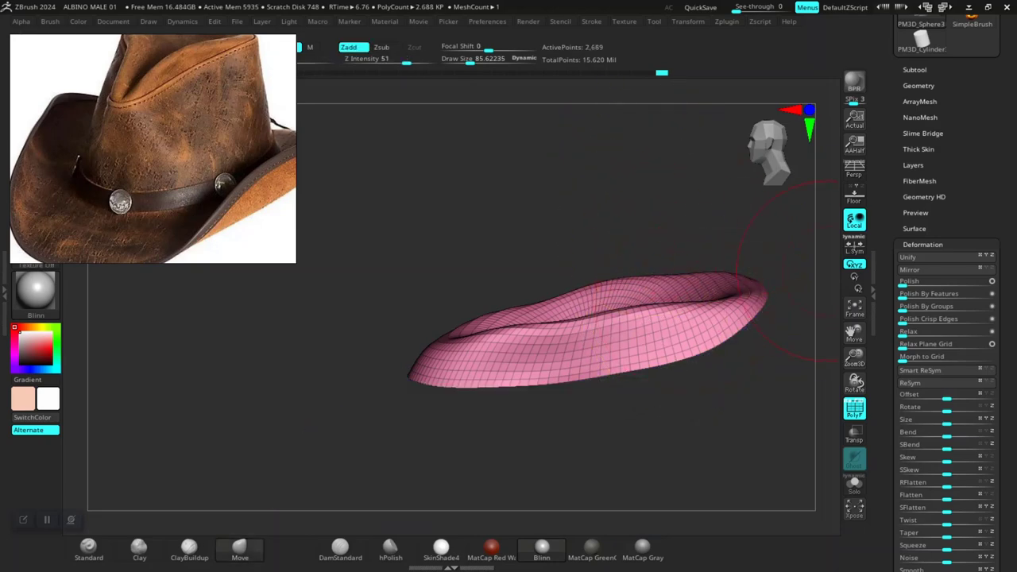
{"action": "left_click", "coordinate": [914, 69]}
{"action": "left_click", "coordinate": [908, 406]}
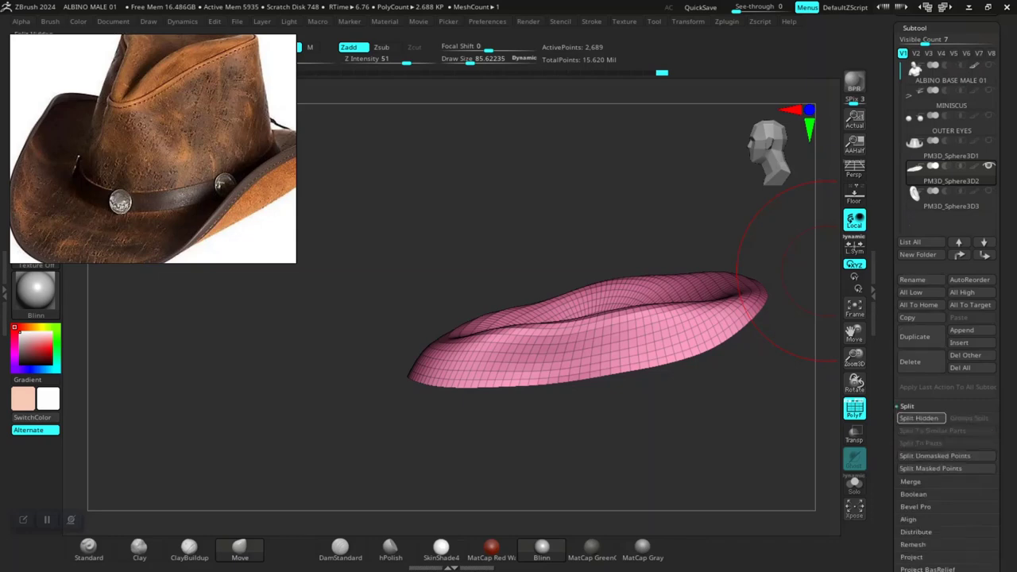
{"action": "left_click", "coordinate": [919, 417]}
Step: Scale the crown top down slightly in height and raise it just above the crown side, with the wireframe display turned off
{"action": "left_click_drag", "start_coordinate": [517, 216], "coordinate": [522, 272]}
{"action": "mouse_move", "coordinate": [572, 212]}
{"action": "left_mouse_down"}
{"action": "mouse_move", "coordinate": [575, 231]}
{"action": "mouse_move", "coordinate": [552, 213]}
{"action": "left_mouse_up"}
{"action": "right_click_drag", "start_coordinate": [288, 231], "coordinate": [298, 173]}
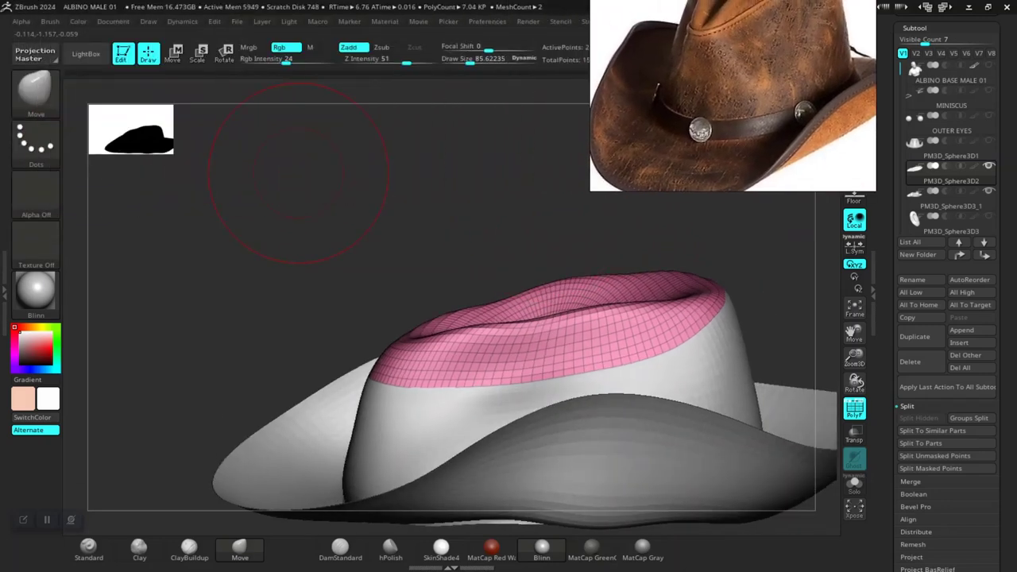
{"action": "mouse_move", "coordinate": [277, 159]}
{"action": "left_mouse_down"}
{"action": "mouse_move", "coordinate": [448, 215]}
{"action": "mouse_move", "coordinate": [378, 230]}
{"action": "mouse_move", "coordinate": [422, 262]}
{"action": "mouse_move", "coordinate": [397, 250]}
{"action": "left_mouse_up"}
{"action": "key", "text": "r"}
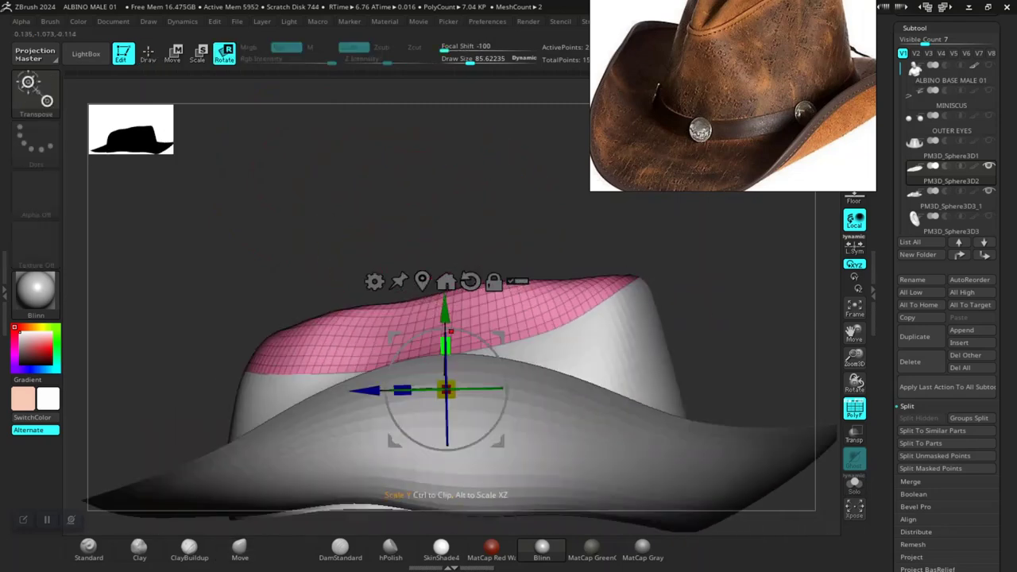
{"action": "left_click_drag", "start_coordinate": [445, 345], "coordinate": [445, 361]}
{"action": "left_click_drag", "start_coordinate": [445, 311], "coordinate": [445, 287]}
{"action": "mouse_move", "coordinate": [472, 243]}
{"action": "left_mouse_down"}
{"action": "mouse_move", "coordinate": [504, 298]}
{"action": "mouse_move", "coordinate": [477, 246]}
{"action": "left_mouse_up"}
{"action": "key", "text": "shift+f"}
{"action": "key", "text": "q"}
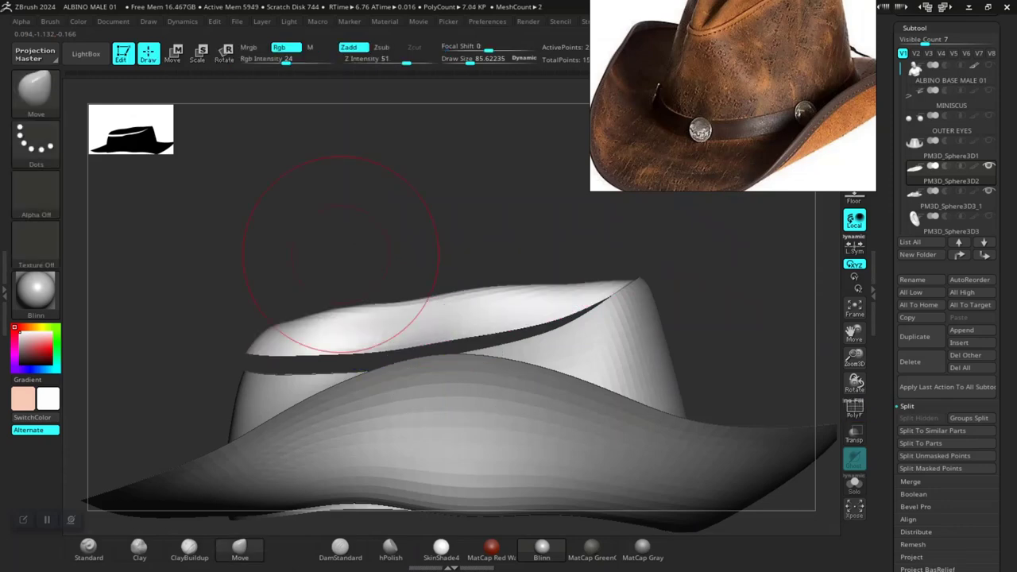
Step: Select the lower hat subtool and mask its brim, leaving only the crown side unmasked
{"action": "mouse_move", "coordinate": [348, 254]}
{"action": "left_mouse_down"}
{"action": "mouse_move", "coordinate": [493, 264]}
{"action": "mouse_move", "coordinate": [381, 278]}
{"action": "mouse_move", "coordinate": [397, 270]}
{"action": "mouse_move", "coordinate": [447, 295]}
{"action": "left_mouse_up"}
{"action": "left_click", "coordinate": [575, 401], "text": "alt"}
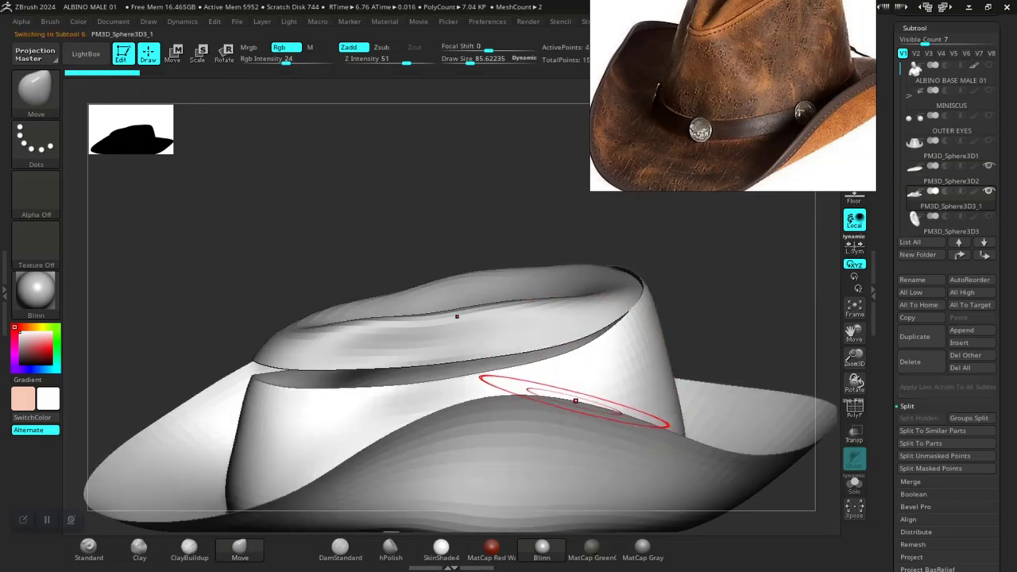
{"action": "right_click_drag", "start_coordinate": [575, 400], "coordinate": [595, 401]}
{"action": "left_click", "coordinate": [395, 409], "text": "ctrl+shift"}
{"action": "left_click", "coordinate": [423, 195], "text": "ctrl"}
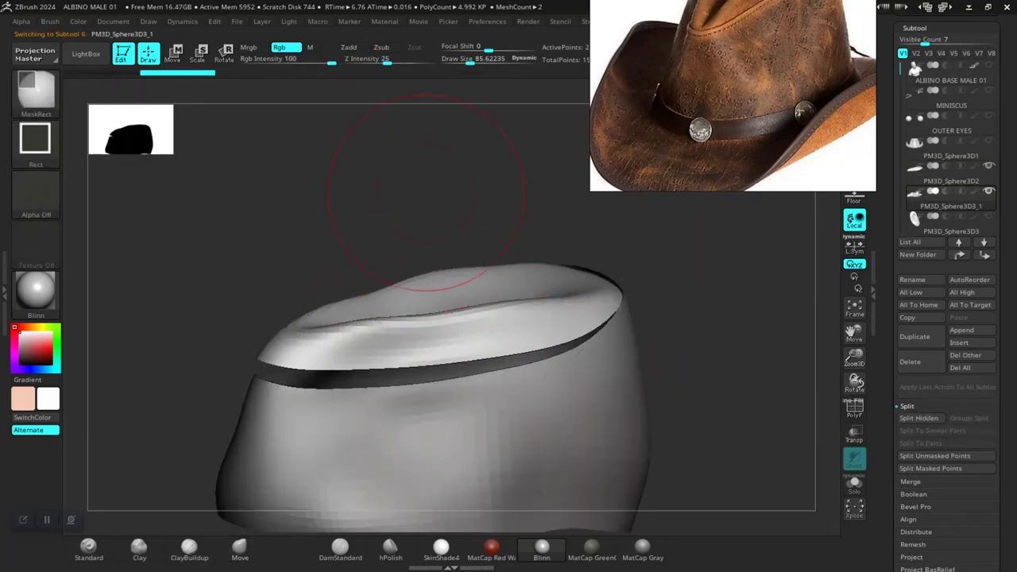
{"action": "left_click", "coordinate": [426, 186], "text": "ctrl+shift"}
{"action": "left_click", "coordinate": [423, 179], "text": "ctrl"}
Step: Pull the front of the crown side's upper edge up with the Move brush to meet the crown top
{"action": "left_click_drag", "start_coordinate": [423, 179], "coordinate": [437, 181]}
{"action": "left_click_drag", "start_coordinate": [452, 311], "coordinate": [473, 302], "text": "shift"}
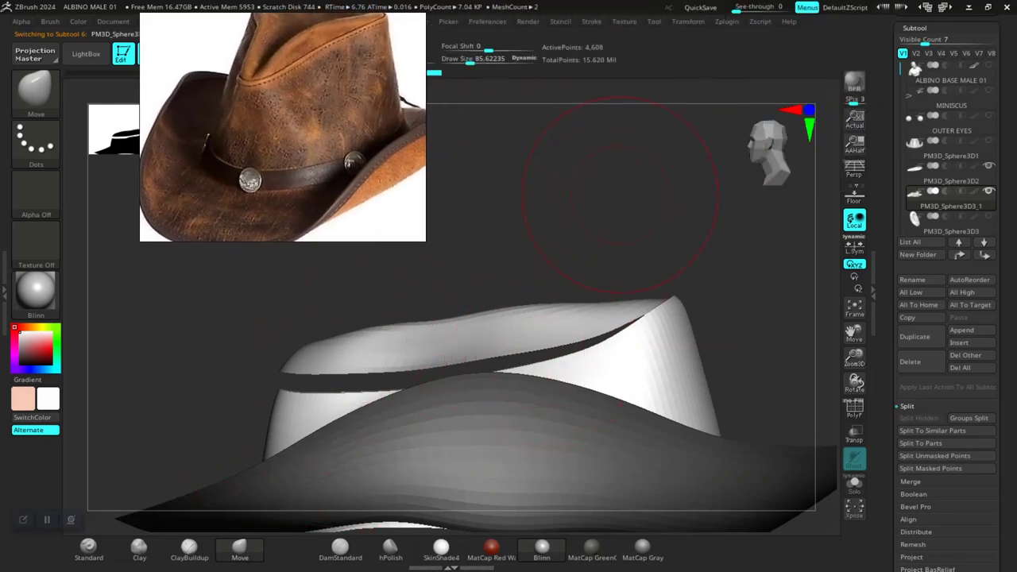
{"action": "left_click_drag", "start_coordinate": [556, 231], "coordinate": [589, 203]}
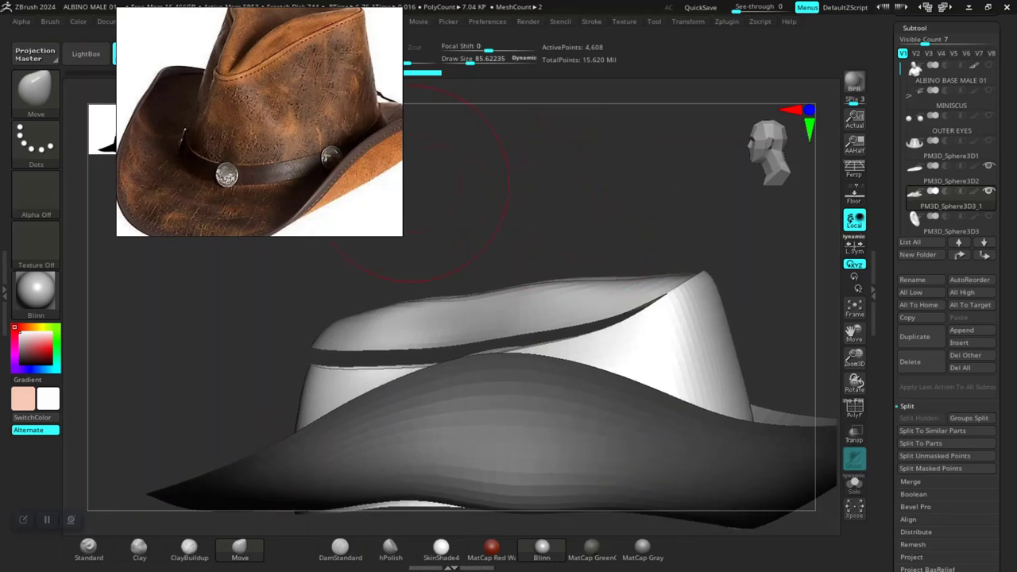
{"action": "mouse_move", "coordinate": [363, 170]}
{"action": "left_mouse_down"}
{"action": "mouse_move", "coordinate": [420, 238]}
{"action": "mouse_move", "coordinate": [488, 283]}
{"action": "mouse_move", "coordinate": [534, 298]}
{"action": "mouse_move", "coordinate": [532, 320]}
{"action": "left_mouse_up"}
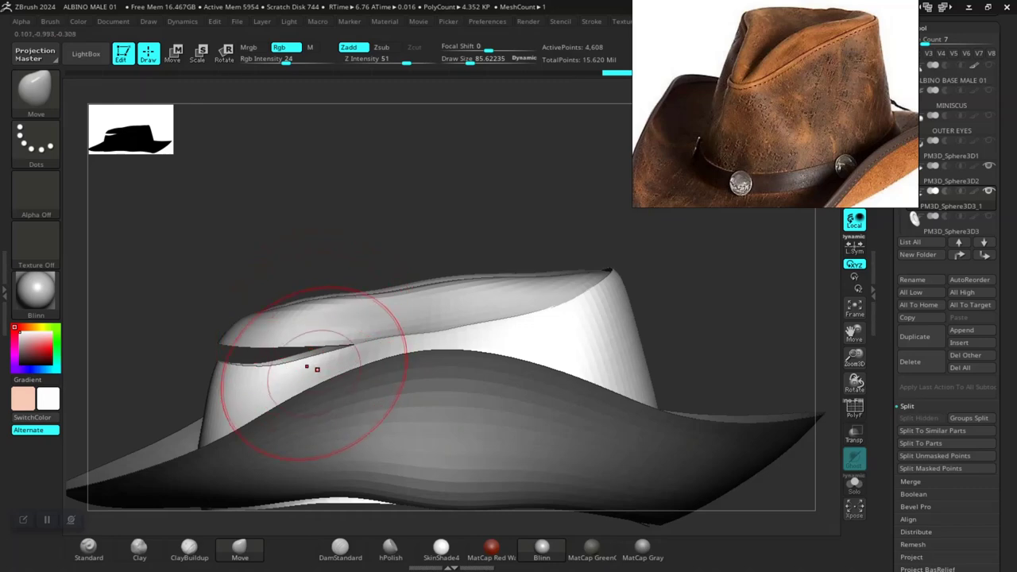
{"action": "mouse_move", "coordinate": [313, 375]}
{"action": "left_mouse_down"}
{"action": "mouse_move", "coordinate": [311, 357]}
{"action": "mouse_move", "coordinate": [289, 349]}
{"action": "left_mouse_up"}
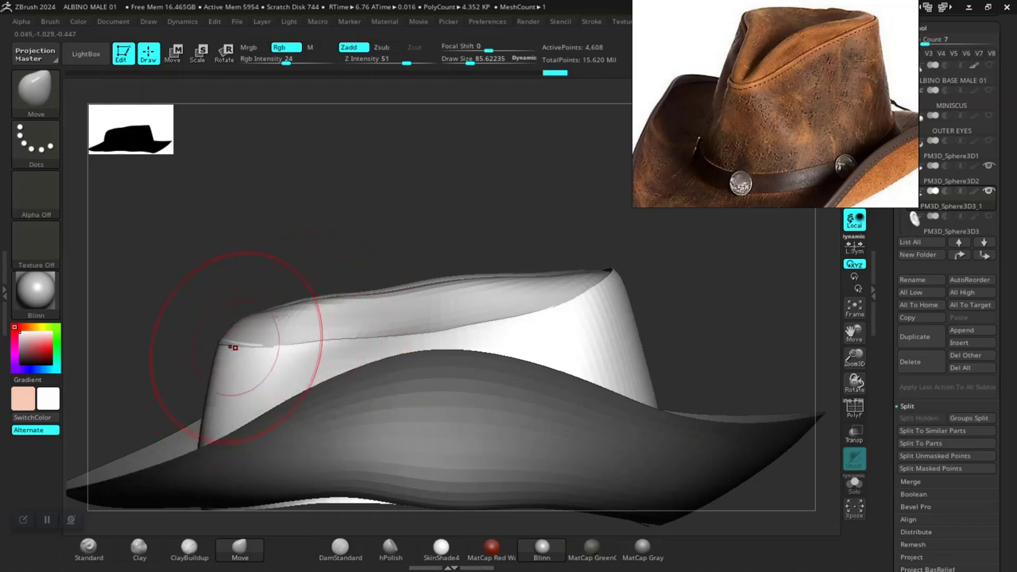
{"action": "mouse_move", "coordinate": [310, 327]}
{"action": "right_mouse_down"}
{"action": "mouse_move", "coordinate": [358, 373]}
{"action": "mouse_move", "coordinate": [429, 406]}
{"action": "mouse_move", "coordinate": [397, 429]}
{"action": "mouse_move", "coordinate": [373, 259]}
{"action": "right_mouse_up"}
Step: Reshape the back of the crown side's upper edge to close the gap under the crown top
{"action": "right_click_drag", "start_coordinate": [477, 230], "coordinate": [400, 225]}
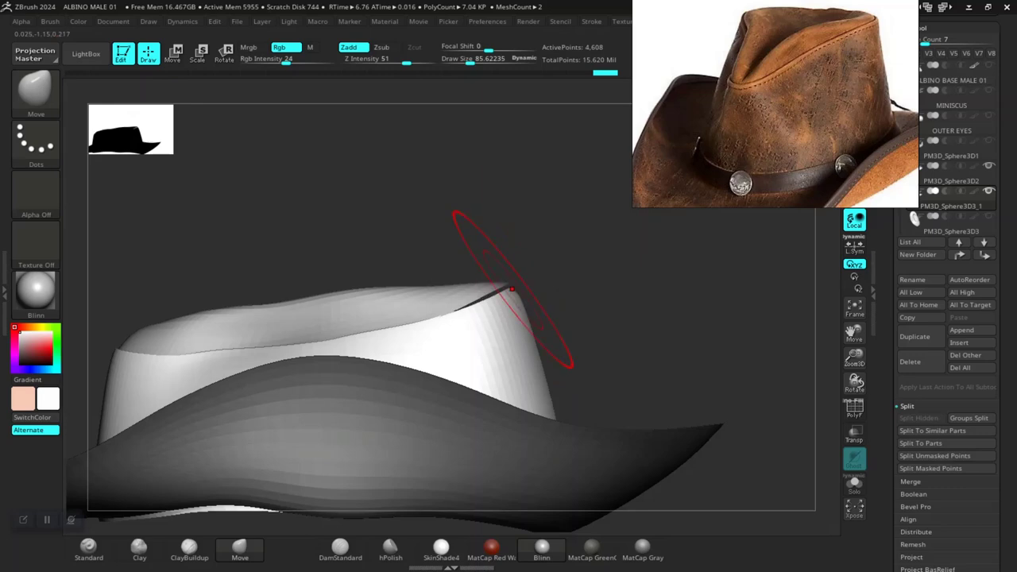
{"action": "mouse_move", "coordinate": [538, 285]}
{"action": "right_mouse_down"}
{"action": "mouse_move", "coordinate": [505, 337]}
{"action": "mouse_move", "coordinate": [421, 354]}
{"action": "right_mouse_up"}
{"action": "right_click_drag", "start_coordinate": [533, 254], "coordinate": [511, 329]}
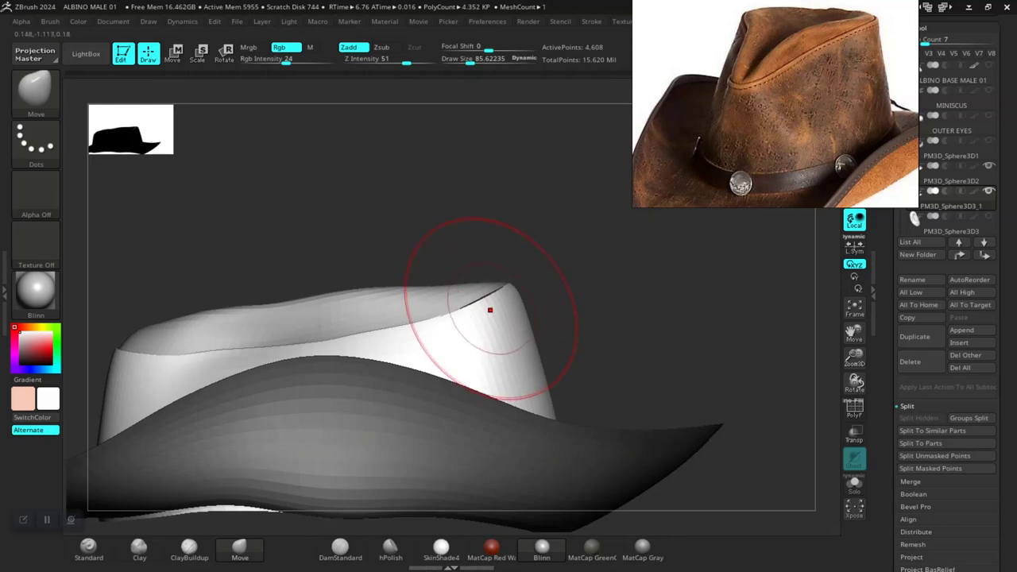
{"action": "right_click_drag", "start_coordinate": [584, 295], "coordinate": [586, 323]}
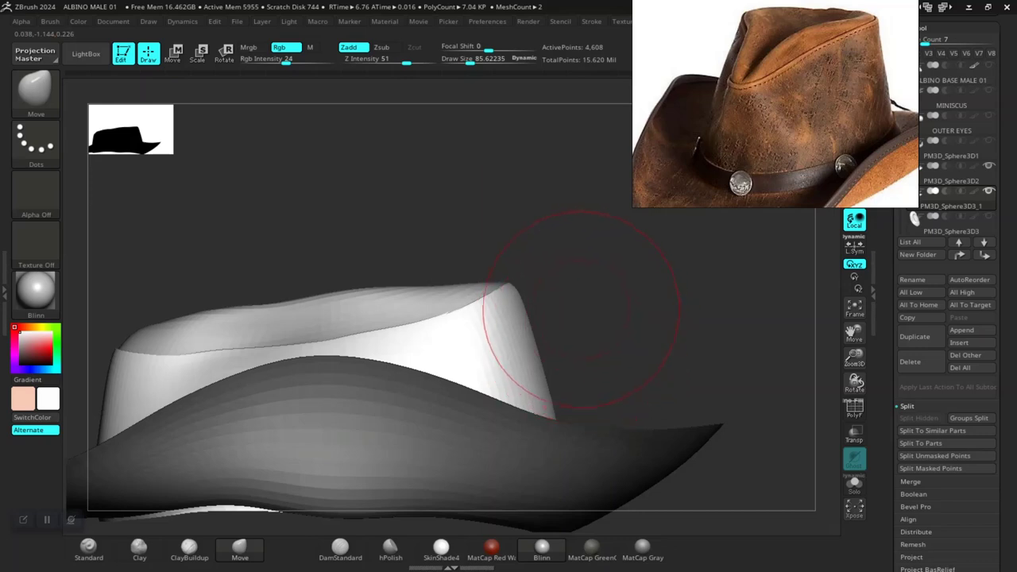
Step: Move the crown side's lower edge along the side of the hat to meet the brim opening
{"action": "left_click_drag", "start_coordinate": [683, 274], "coordinate": [605, 373]}
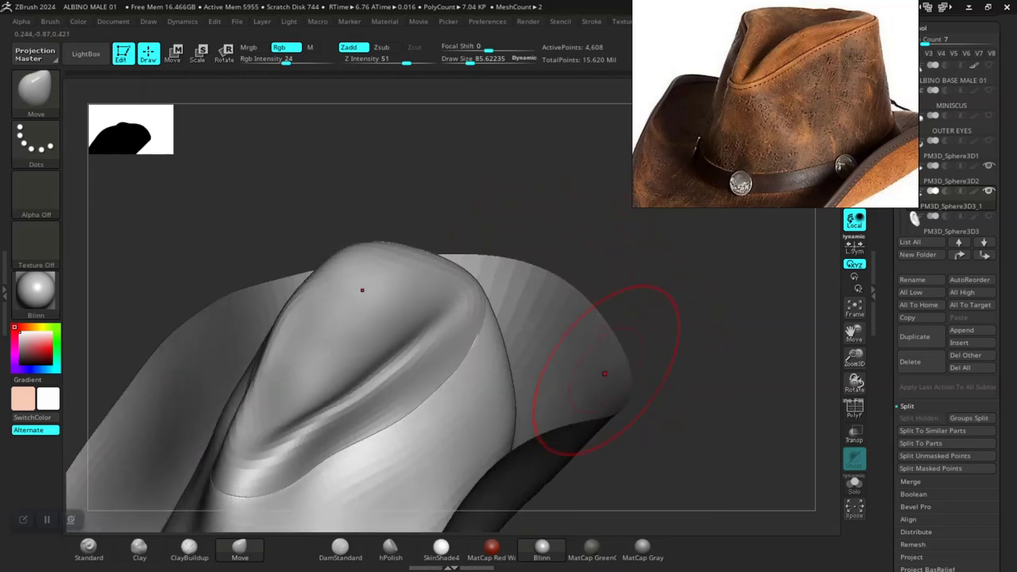
{"action": "left_click_drag", "start_coordinate": [680, 379], "coordinate": [646, 329], "text": "shift"}
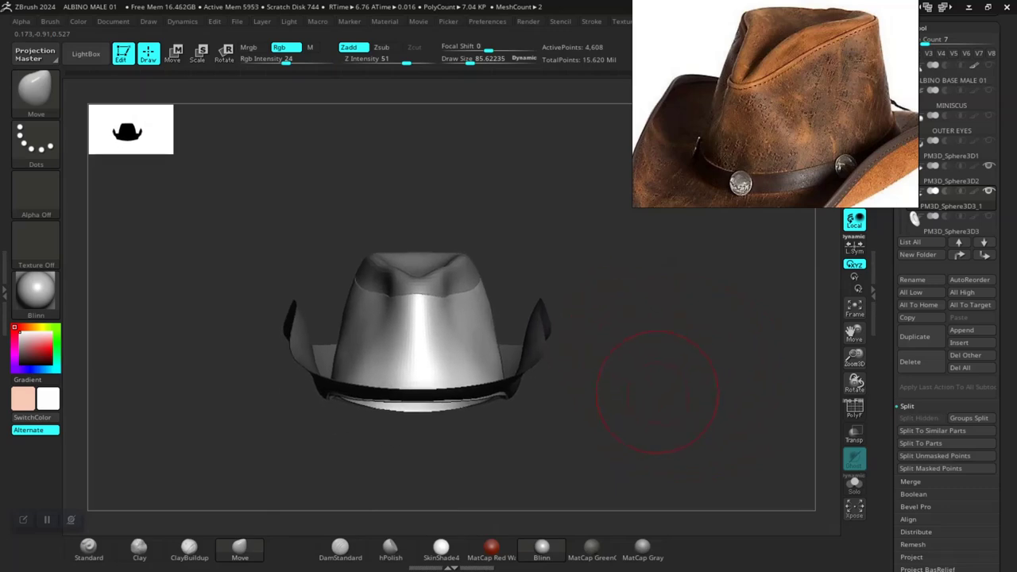
{"action": "mouse_move", "coordinate": [658, 392]}
{"action": "left_mouse_down"}
{"action": "mouse_move", "coordinate": [628, 318]}
{"action": "mouse_move", "coordinate": [649, 381]}
{"action": "mouse_move", "coordinate": [704, 328]}
{"action": "mouse_move", "coordinate": [652, 326]}
{"action": "mouse_move", "coordinate": [676, 334]}
{"action": "mouse_move", "coordinate": [710, 318]}
{"action": "mouse_move", "coordinate": [699, 333]}
{"action": "mouse_move", "coordinate": [596, 296]}
{"action": "left_mouse_up"}
{"action": "mouse_move", "coordinate": [719, 322]}
{"action": "left_mouse_down"}
{"action": "mouse_move", "coordinate": [733, 261]}
{"action": "mouse_move", "coordinate": [699, 286]}
{"action": "mouse_move", "coordinate": [703, 298]}
{"action": "mouse_move", "coordinate": [751, 302]}
{"action": "mouse_move", "coordinate": [703, 298]}
{"action": "mouse_move", "coordinate": [691, 309]}
{"action": "left_mouse_up"}
{"action": "mouse_move", "coordinate": [267, 284]}
{"action": "left_mouse_down"}
{"action": "mouse_move", "coordinate": [266, 369]}
{"action": "mouse_move", "coordinate": [392, 337]}
{"action": "mouse_move", "coordinate": [377, 230]}
{"action": "mouse_move", "coordinate": [419, 258]}
{"action": "mouse_move", "coordinate": [478, 92]}
{"action": "left_mouse_up"}
{"action": "mouse_move", "coordinate": [457, 414]}
{"action": "left_mouse_down", "text": "alt"}
{"action": "mouse_move", "coordinate": [472, 307]}
{"action": "mouse_move", "coordinate": [471, 453]}
{"action": "mouse_move", "coordinate": [475, 321]}
{"action": "left_mouse_up", "text": "alt"}
{"action": "left_click_drag", "start_coordinate": [385, 226], "coordinate": [381, 203]}
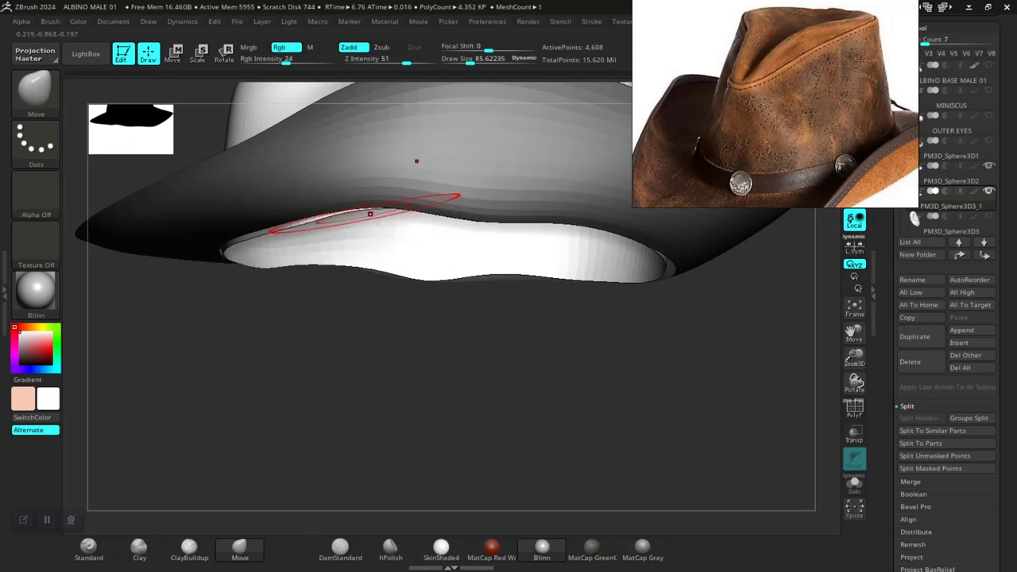
{"action": "left_click_drag", "start_coordinate": [318, 222], "coordinate": [316, 219]}
Step: Push the front end of the crown side's lower edge outward to close the gap against the brim
{"action": "mouse_move", "coordinate": [306, 329]}
{"action": "left_mouse_down"}
{"action": "mouse_move", "coordinate": [313, 374]}
{"action": "mouse_move", "coordinate": [435, 355]}
{"action": "mouse_move", "coordinate": [423, 298]}
{"action": "mouse_move", "coordinate": [372, 276]}
{"action": "left_mouse_up"}
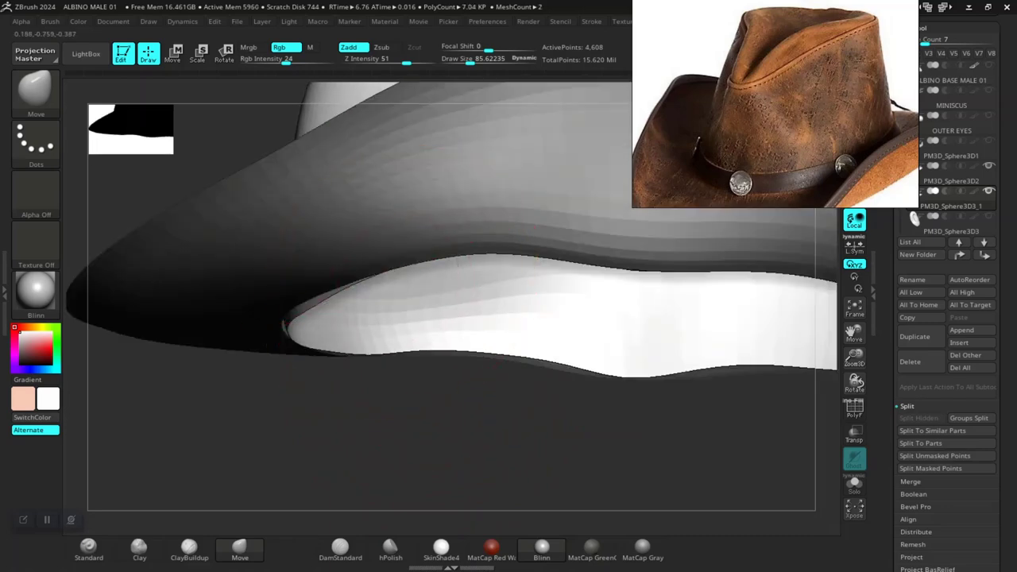
{"action": "left_click_drag", "start_coordinate": [305, 316], "coordinate": [283, 322]}
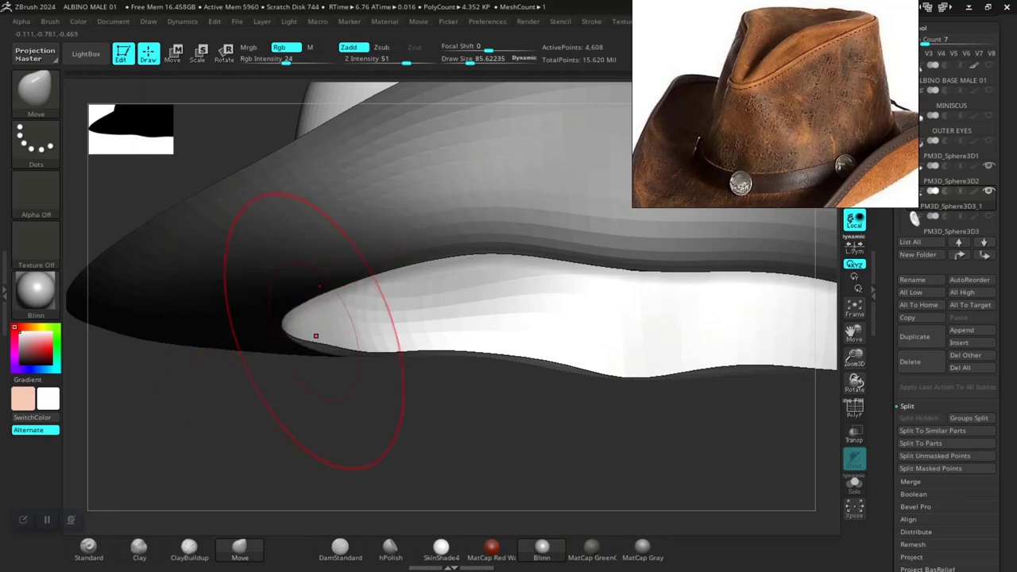
{"action": "right_click_drag", "start_coordinate": [383, 326], "coordinate": [389, 167]}
{"action": "right_click_drag", "start_coordinate": [302, 453], "coordinate": [375, 194]}
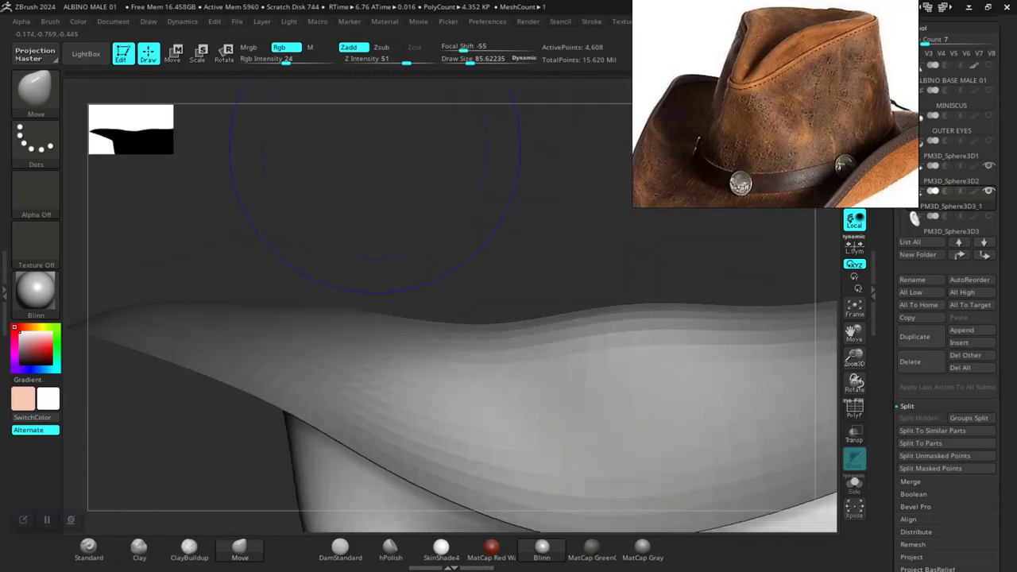
Step: Turn the wireframe display back on and renew the mask so that only the brim is masked
{"action": "mouse_move", "coordinate": [420, 227]}
{"action": "right_mouse_down"}
{"action": "mouse_move", "coordinate": [433, 274]}
{"action": "mouse_move", "coordinate": [461, 288]}
{"action": "mouse_move", "coordinate": [474, 278]}
{"action": "right_mouse_up"}
{"action": "key", "text": "shift+f"}
{"action": "left_click_drag", "start_coordinate": [676, 115], "coordinate": [692, 131], "text": "ctrl"}
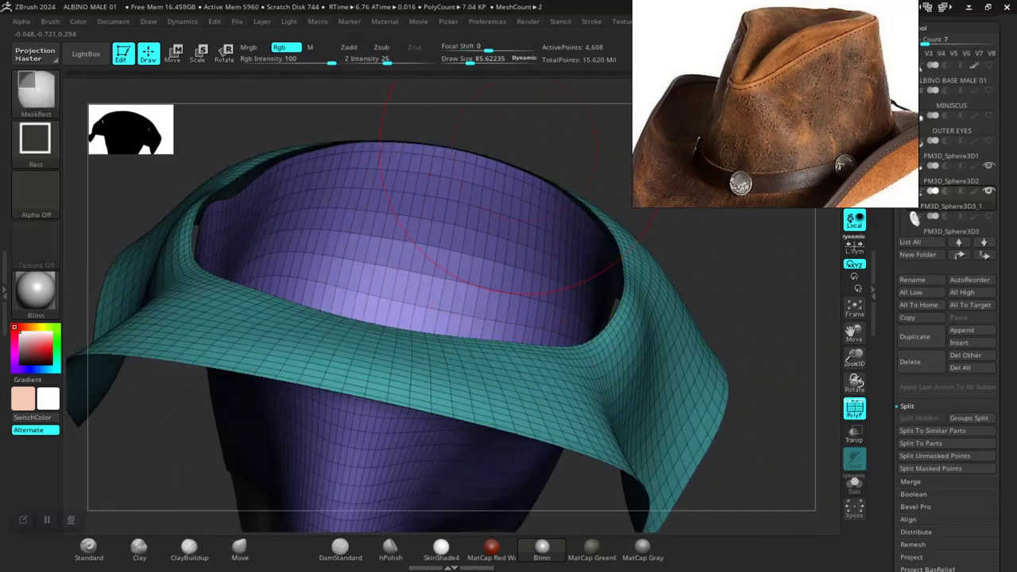
{"action": "right_click_drag", "start_coordinate": [636, 159], "coordinate": [643, 262], "text": "alt"}
{"action": "right_click_drag", "start_coordinate": [643, 262], "coordinate": [444, 333]}
{"action": "left_click", "coordinate": [445, 335], "text": "ctrl+shift"}
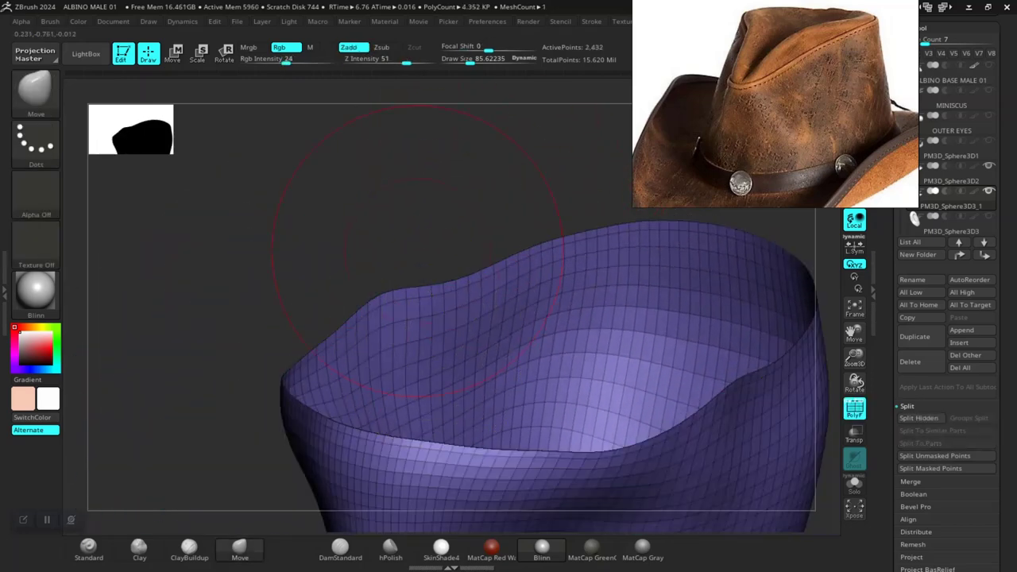
{"action": "left_click", "coordinate": [410, 204], "text": "ctrl"}
{"action": "left_click", "coordinate": [409, 205], "text": "ctrl+shift"}
{"action": "left_click", "coordinate": [401, 213], "text": "ctrl"}
Step: Push the back end of the crown side's lower edge outward to meet the brim opening
{"action": "right_click_drag", "start_coordinate": [399, 213], "coordinate": [332, 207]}
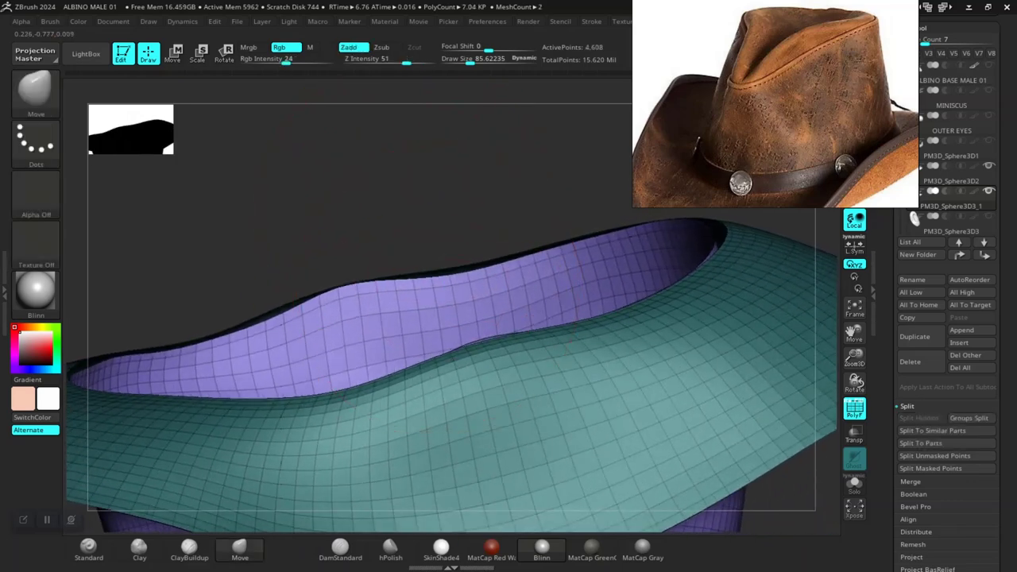
{"action": "left_click_drag", "start_coordinate": [334, 311], "coordinate": [334, 318]}
{"action": "mouse_move", "coordinate": [334, 318]}
{"action": "right_mouse_down"}
{"action": "mouse_move", "coordinate": [349, 349]}
{"action": "mouse_move", "coordinate": [445, 342]}
{"action": "mouse_move", "coordinate": [468, 274]}
{"action": "right_mouse_up"}
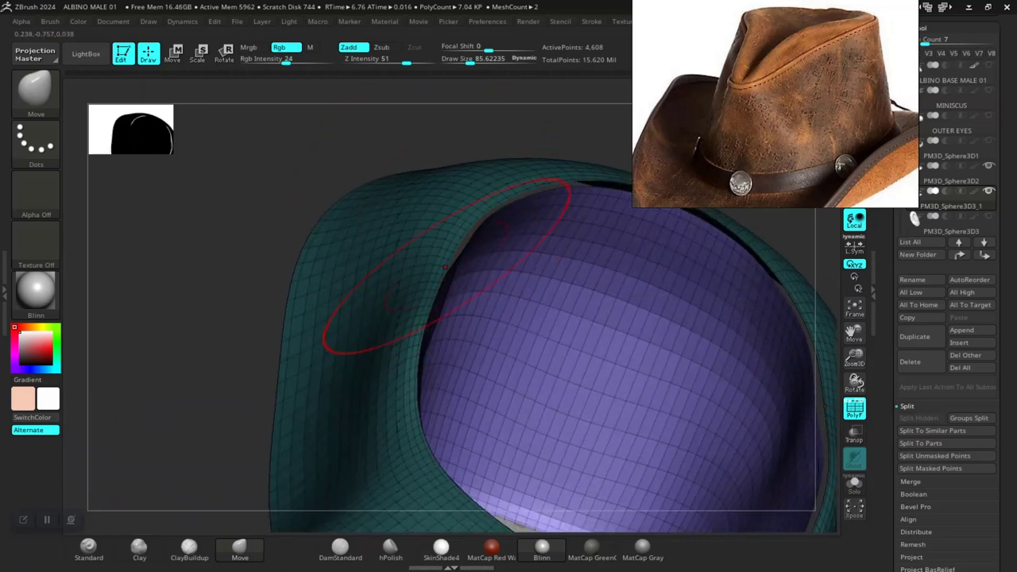
{"action": "right_click_drag", "start_coordinate": [449, 182], "coordinate": [461, 289]}
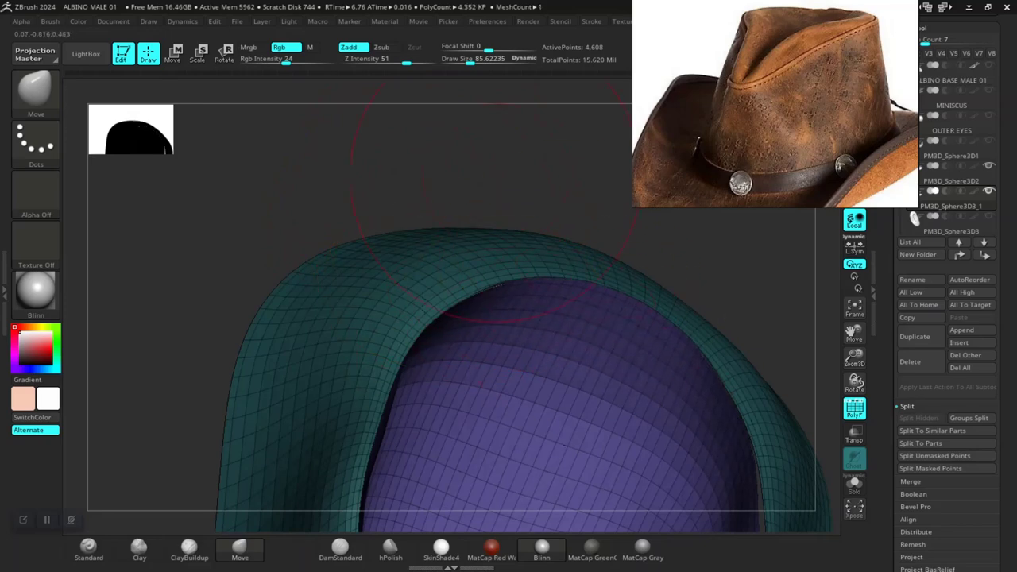
{"action": "right_click_drag", "start_coordinate": [494, 179], "coordinate": [337, 203]}
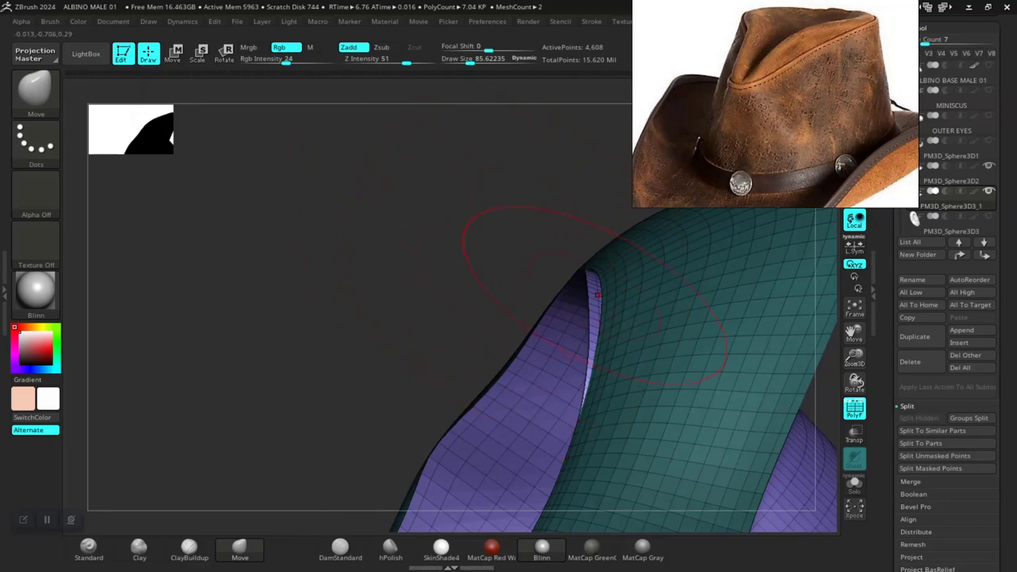
{"action": "left_click_drag", "start_coordinate": [598, 294], "coordinate": [604, 296]}
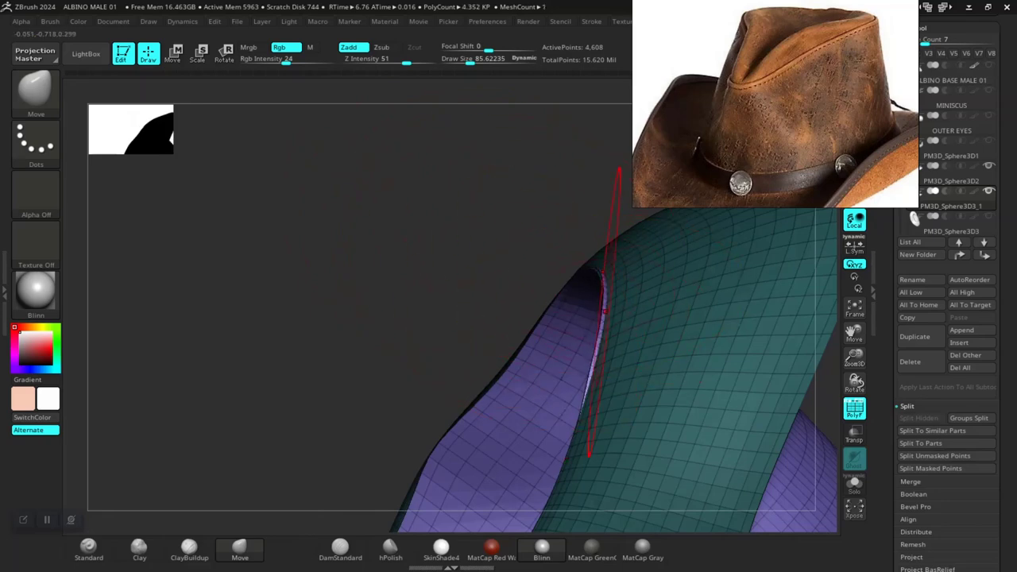
{"action": "right_click_drag", "start_coordinate": [413, 306], "coordinate": [576, 294]}
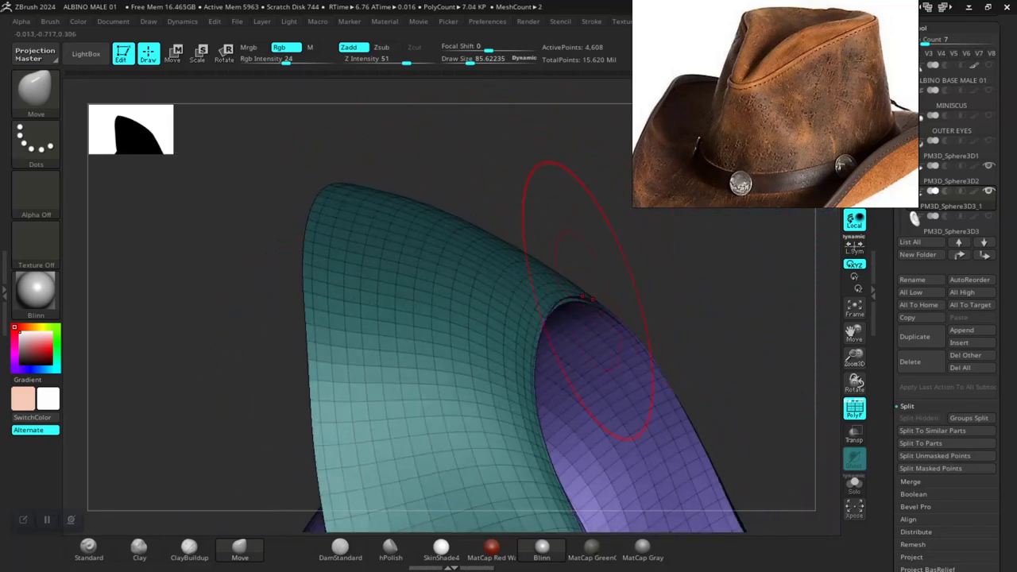
Step: Adjust the crown side's lower edge along the side and front of the hat to close the remaining gaps against the brim
{"action": "mouse_move", "coordinate": [687, 330]}
{"action": "right_mouse_down"}
{"action": "mouse_move", "coordinate": [522, 329]}
{"action": "mouse_move", "coordinate": [586, 336]}
{"action": "mouse_move", "coordinate": [596, 302]}
{"action": "mouse_move", "coordinate": [675, 329]}
{"action": "mouse_move", "coordinate": [625, 345]}
{"action": "mouse_move", "coordinate": [634, 413]}
{"action": "right_mouse_up"}
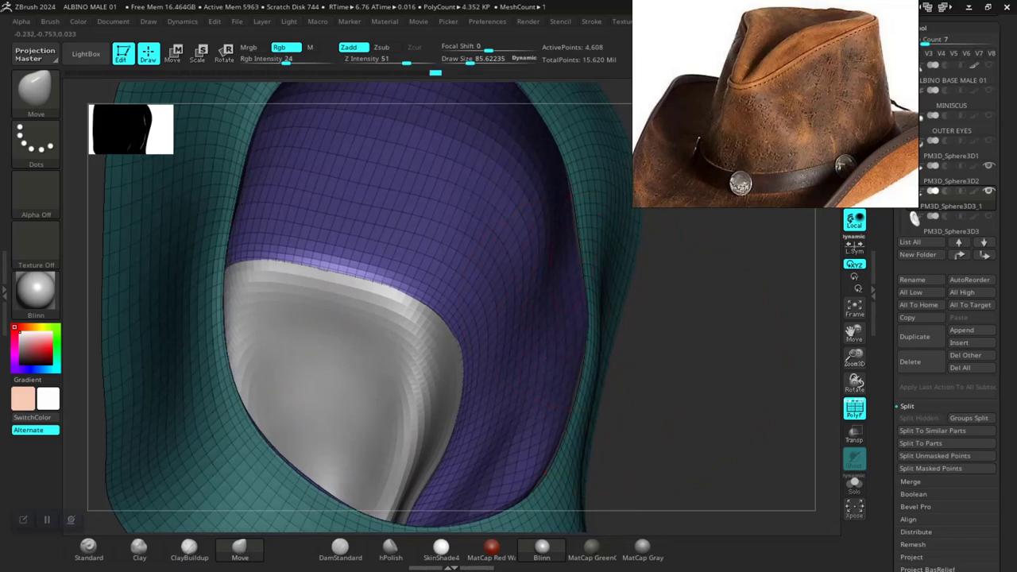
{"action": "right_click_drag", "start_coordinate": [581, 240], "coordinate": [651, 346]}
{"action": "right_click_drag", "start_coordinate": [665, 389], "coordinate": [572, 317]}
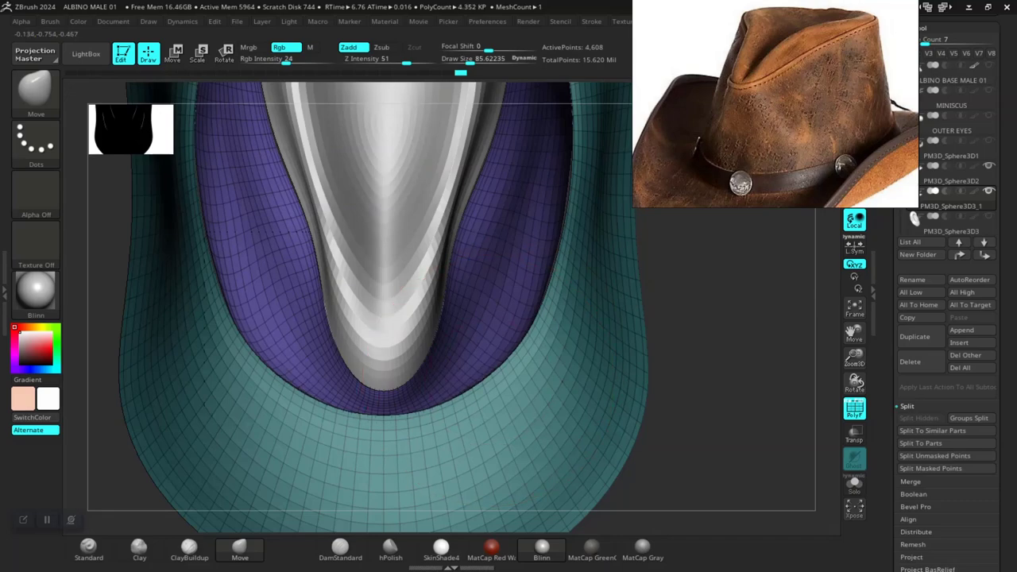
{"action": "mouse_move", "coordinate": [614, 320]}
{"action": "right_mouse_down"}
{"action": "mouse_move", "coordinate": [608, 373]}
{"action": "mouse_move", "coordinate": [576, 380]}
{"action": "mouse_move", "coordinate": [647, 367]}
{"action": "right_mouse_up"}
{"action": "right_click_drag", "start_coordinate": [580, 310], "coordinate": [572, 308]}
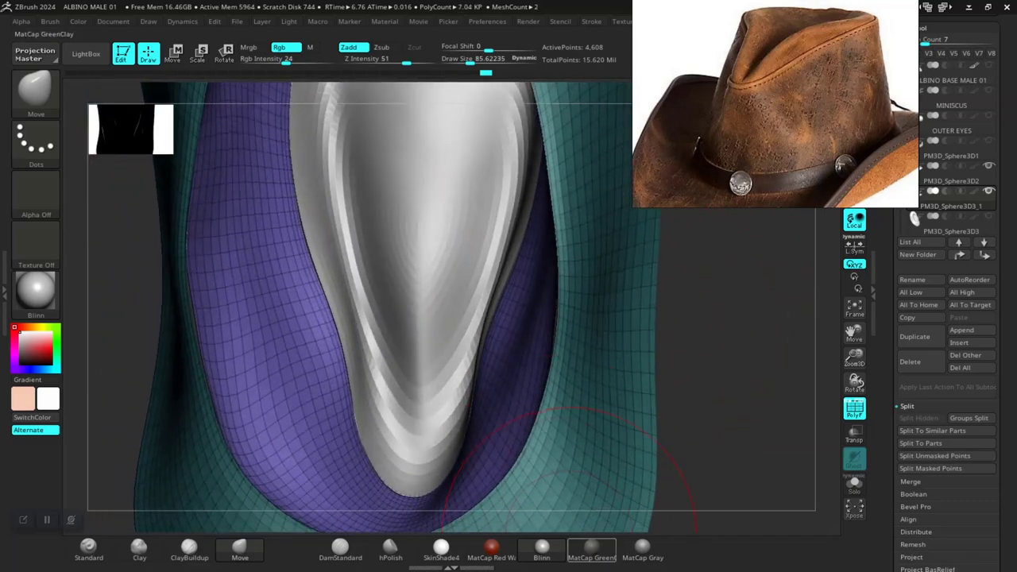
Step: Switch the material to MatCap Gray and turn off the wireframe display
{"action": "left_click", "coordinate": [642, 548]}
{"action": "right_click_drag", "start_coordinate": [695, 324], "coordinate": [675, 387]}
{"action": "mouse_move", "coordinate": [689, 470]}
{"action": "right_mouse_down"}
{"action": "mouse_move", "coordinate": [685, 502]}
{"action": "mouse_move", "coordinate": [656, 508]}
{"action": "mouse_move", "coordinate": [599, 476]}
{"action": "right_mouse_up"}
{"action": "key", "text": "shift+f"}
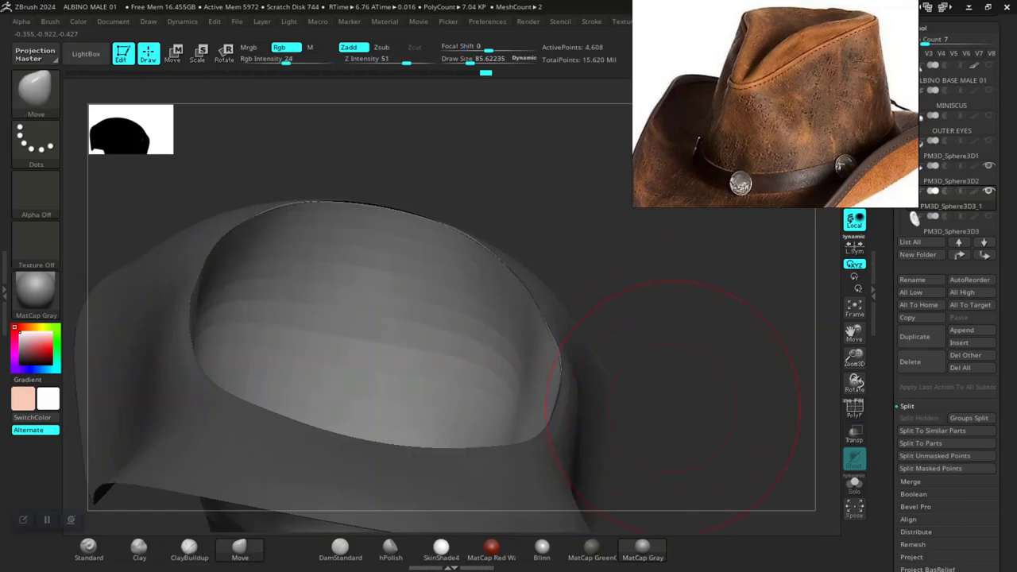
Step: Refine the crown side's lower edge along the side and back of the brim opening to close the visible slits
{"action": "right_click_drag", "start_coordinate": [708, 363], "coordinate": [667, 441]}
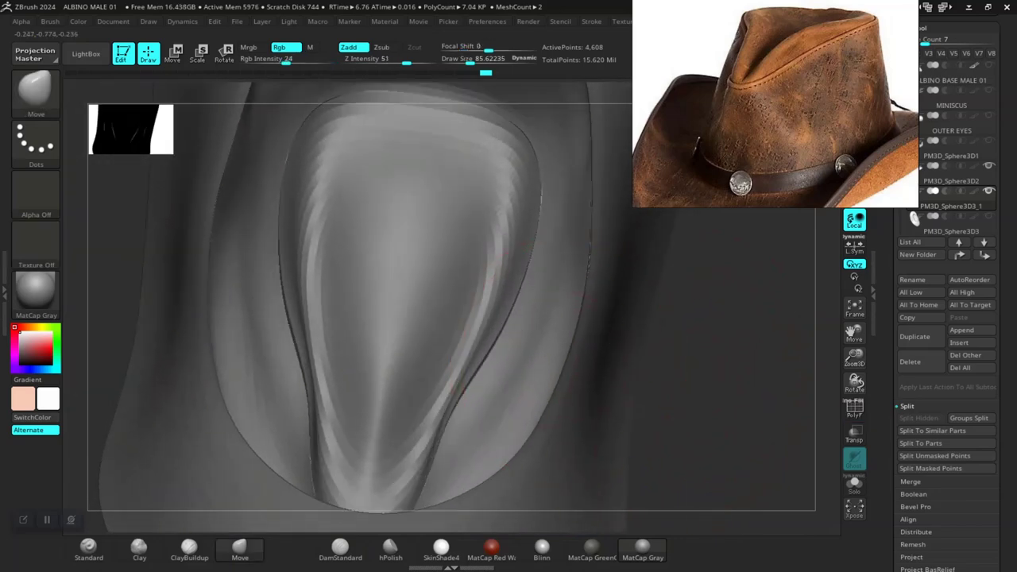
{"action": "mouse_move", "coordinate": [603, 262]}
{"action": "right_mouse_down", "text": "alt"}
{"action": "mouse_move", "coordinate": [591, 357]}
{"action": "mouse_move", "coordinate": [669, 420]}
{"action": "right_mouse_up", "text": "alt"}
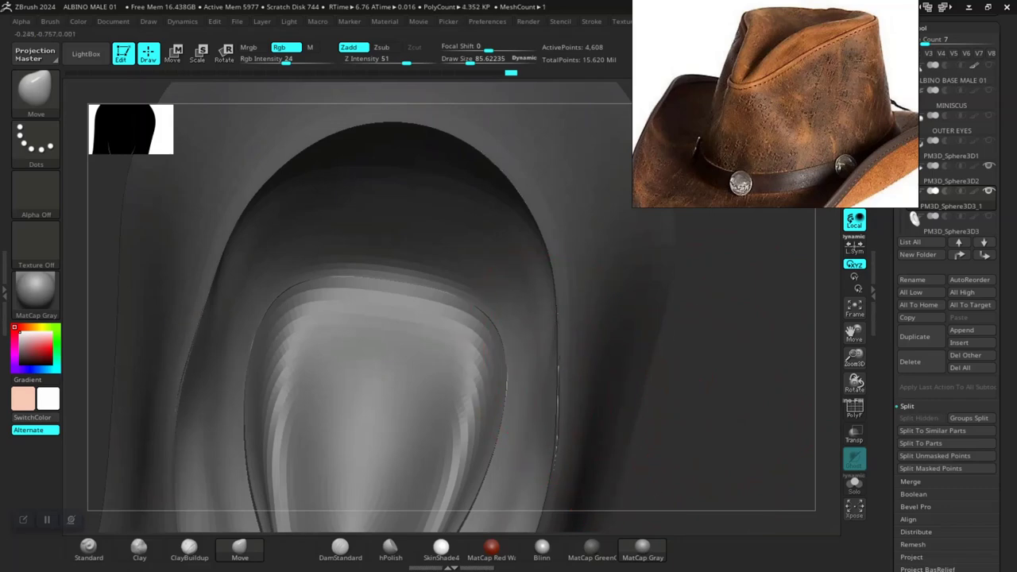
{"action": "right_click_drag", "start_coordinate": [539, 277], "coordinate": [527, 371], "text": "alt"}
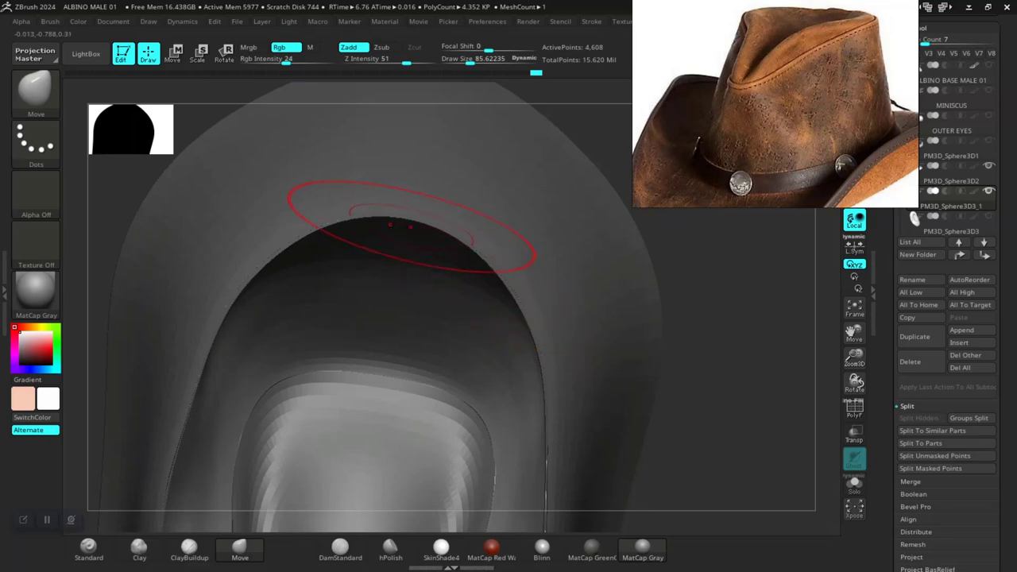
Step: Clear the mask from the brim and check the whole hat against the reference from the side, front and above
{"action": "right_click_drag", "start_coordinate": [638, 374], "coordinate": [558, 433], "text": "ctrl"}
{"action": "right_click_drag", "start_coordinate": [499, 441], "coordinate": [492, 409]}
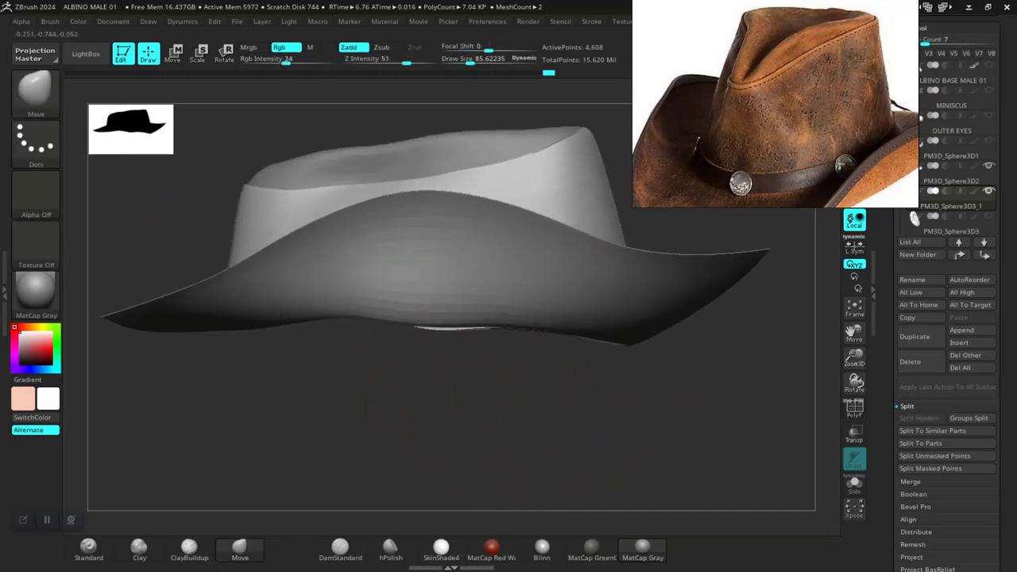
{"action": "left_click", "coordinate": [458, 354], "text": "ctrl"}
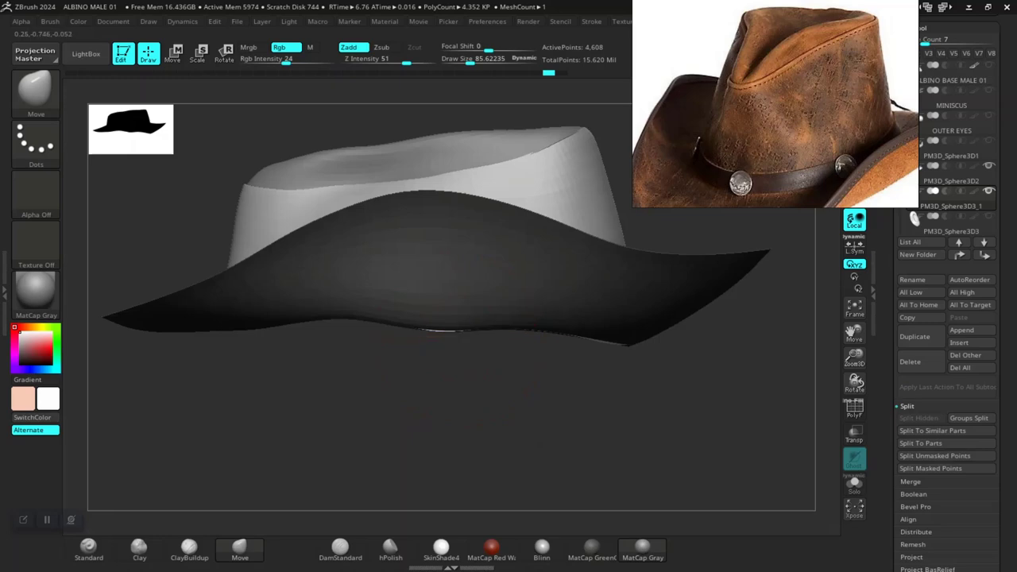
{"action": "mouse_move", "coordinate": [457, 379]}
{"action": "right_mouse_down"}
{"action": "mouse_move", "coordinate": [509, 435]}
{"action": "mouse_move", "coordinate": [543, 438]}
{"action": "right_mouse_up"}
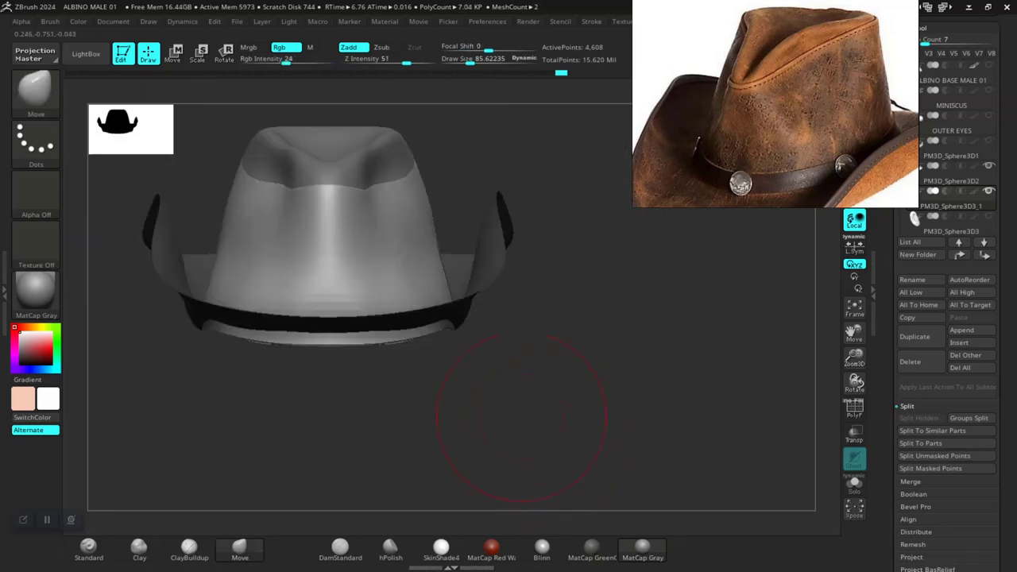
{"action": "mouse_move", "coordinate": [534, 417]}
{"action": "left_mouse_down"}
{"action": "mouse_move", "coordinate": [583, 425]}
{"action": "mouse_move", "coordinate": [517, 420]}
{"action": "mouse_move", "coordinate": [552, 420]}
{"action": "left_mouse_up"}
{"action": "right_click_drag", "start_coordinate": [497, 413], "coordinate": [535, 437]}
{"action": "mouse_move", "coordinate": [555, 376]}
{"action": "left_mouse_down"}
{"action": "mouse_move", "coordinate": [584, 397]}
{"action": "mouse_move", "coordinate": [600, 310]}
{"action": "mouse_move", "coordinate": [662, 425]}
{"action": "mouse_move", "coordinate": [617, 355]}
{"action": "mouse_move", "coordinate": [644, 405]}
{"action": "mouse_move", "coordinate": [692, 407]}
{"action": "mouse_move", "coordinate": [687, 433]}
{"action": "left_mouse_up"}
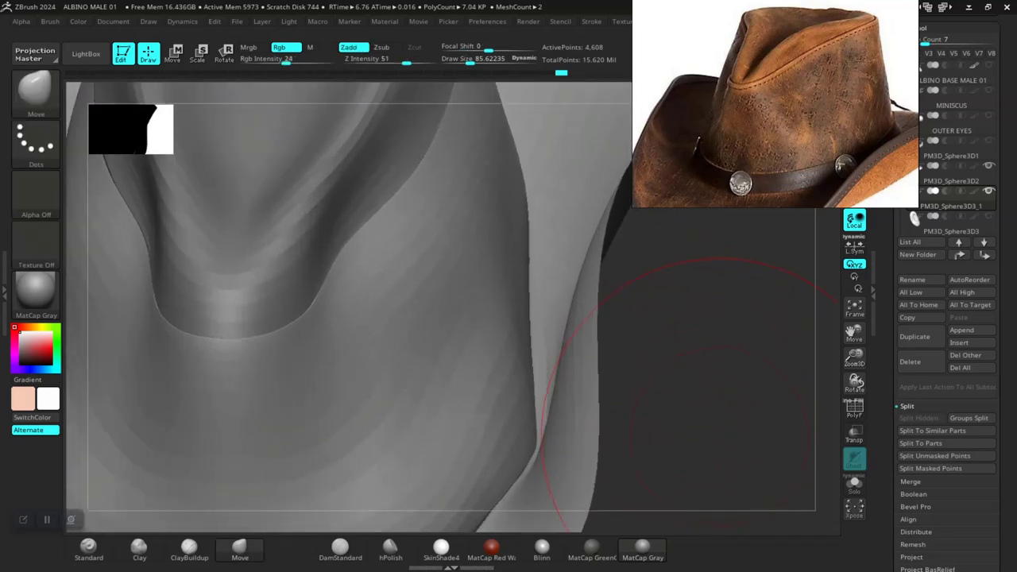
{"action": "key", "text": "f"}
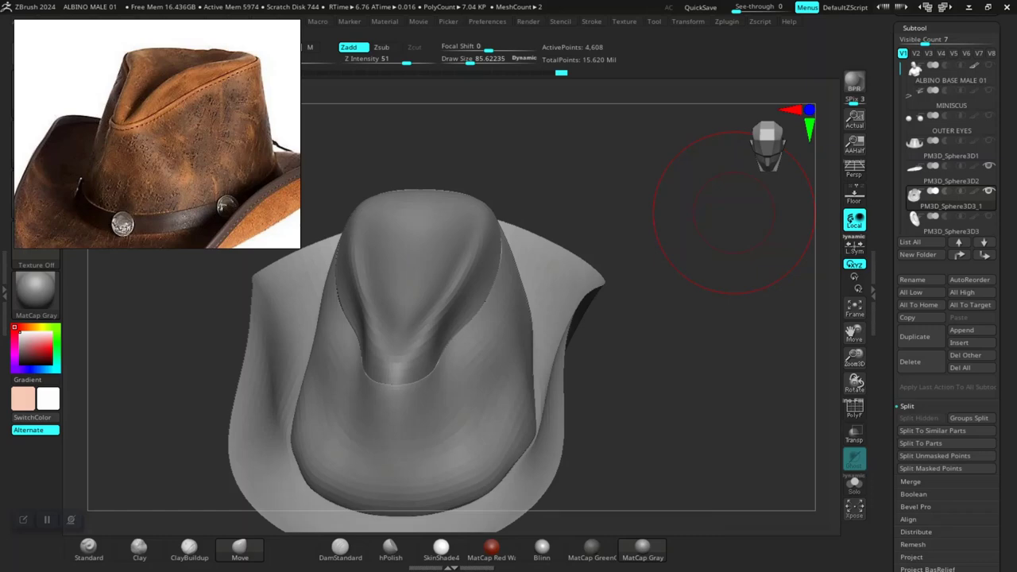
{"action": "left_click_drag", "start_coordinate": [732, 212], "coordinate": [818, 288]}
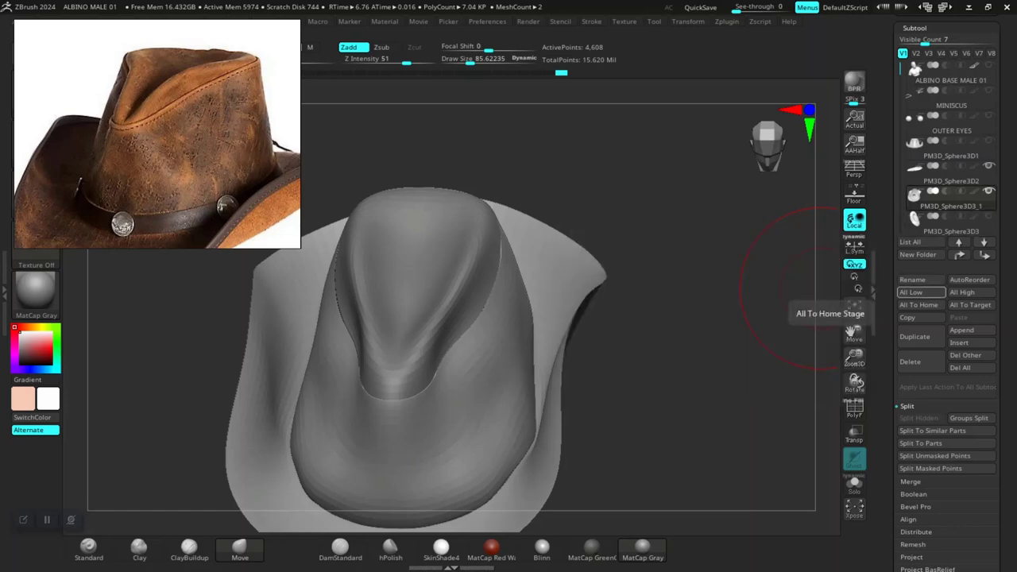
{"action": "mouse_move", "coordinate": [951, 225]}
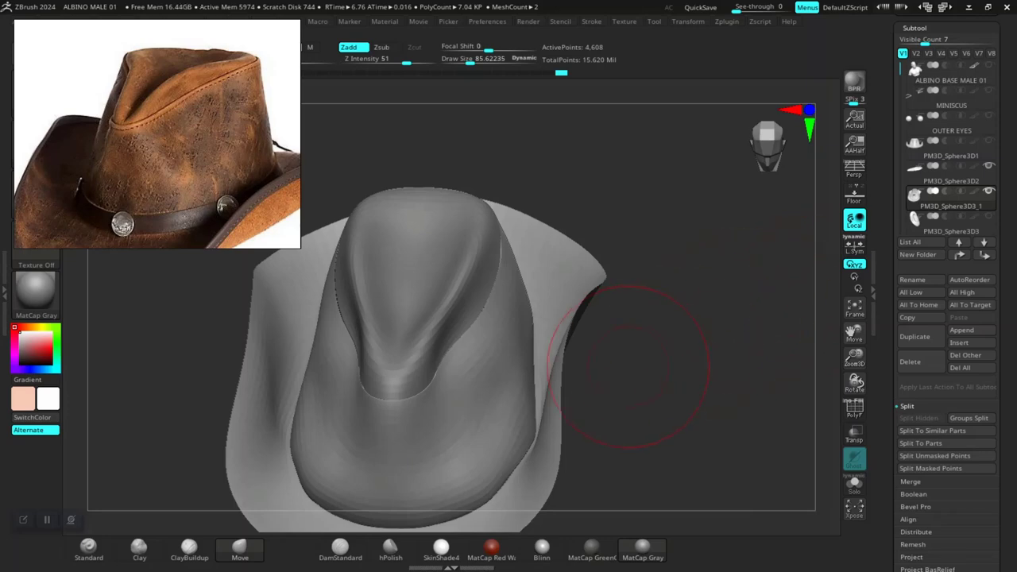
{"action": "mouse_move", "coordinate": [697, 402]}
{"action": "left_mouse_down", "text": "alt"}
{"action": "mouse_move", "coordinate": [732, 342]}
{"action": "mouse_move", "coordinate": [733, 444]}
{"action": "mouse_move", "coordinate": [747, 459]}
{"action": "left_mouse_up", "text": "alt"}
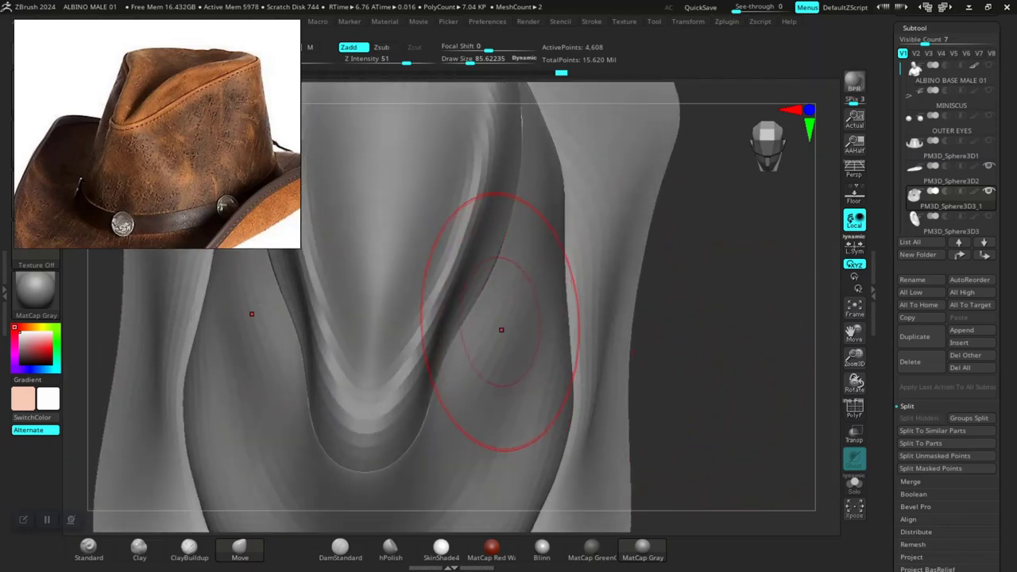
{"action": "left_click_drag", "start_coordinate": [492, 322], "coordinate": [483, 310]}
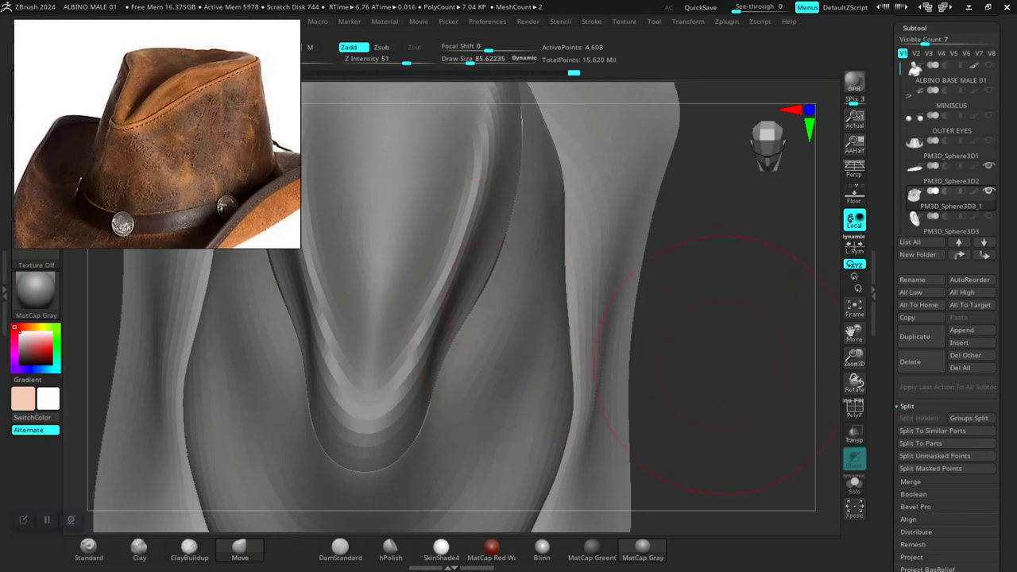
{"action": "mouse_move", "coordinate": [725, 364]}
{"action": "left_mouse_down"}
{"action": "mouse_move", "coordinate": [723, 298]}
{"action": "mouse_move", "coordinate": [688, 348]}
{"action": "mouse_move", "coordinate": [696, 367]}
{"action": "left_mouse_up"}
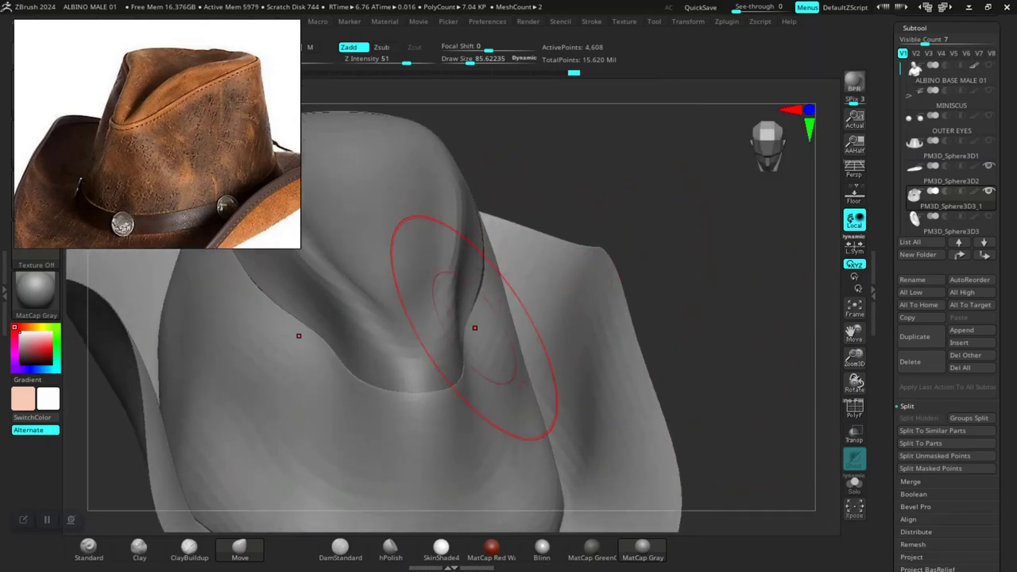
{"action": "key", "text": "ctrl+z"}
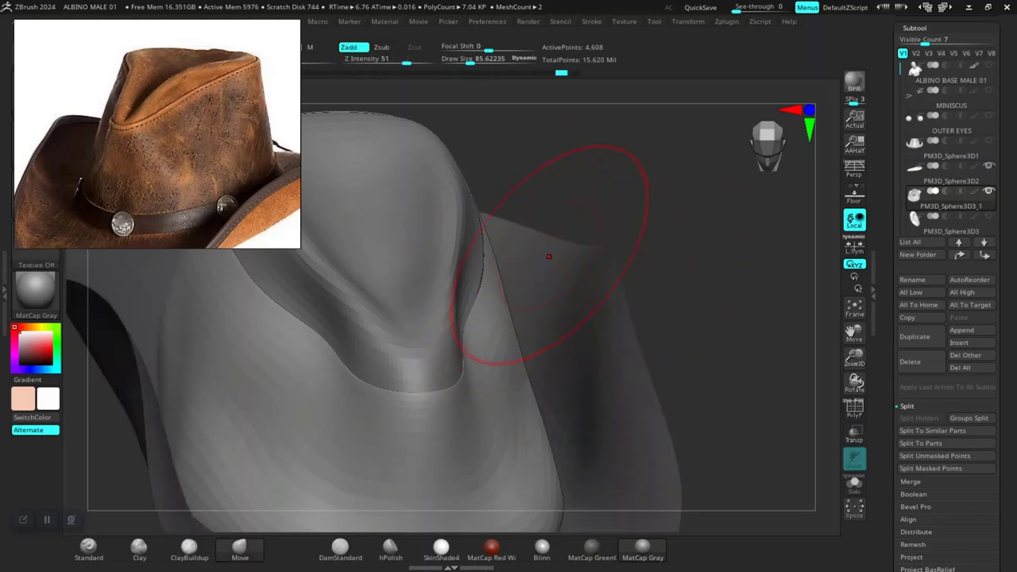
Step: Duplicate the crown side and brim subtool, move the original above the crown top in the subtool order and hide it
{"action": "left_click_drag", "start_coordinate": [555, 211], "coordinate": [715, 219]}
{"action": "left_click_drag", "start_coordinate": [745, 293], "coordinate": [711, 349], "text": "alt"}
{"action": "mouse_move", "coordinate": [719, 413]}
{"action": "left_mouse_down"}
{"action": "mouse_move", "coordinate": [713, 336]}
{"action": "mouse_move", "coordinate": [735, 401]}
{"action": "mouse_move", "coordinate": [712, 397]}
{"action": "mouse_move", "coordinate": [707, 383]}
{"action": "left_mouse_up"}
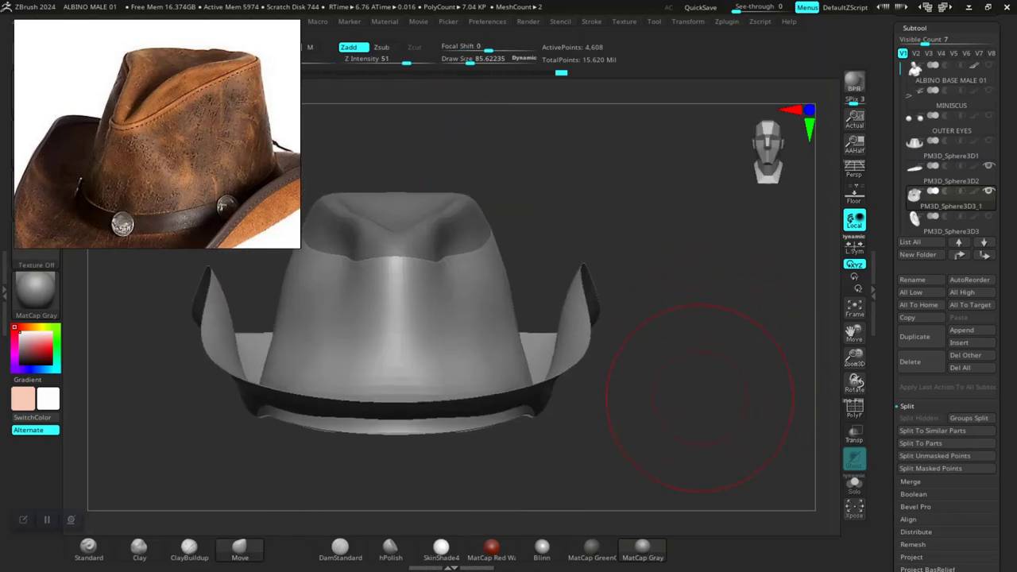
{"action": "right_click_drag", "start_coordinate": [695, 397], "coordinate": [724, 407]}
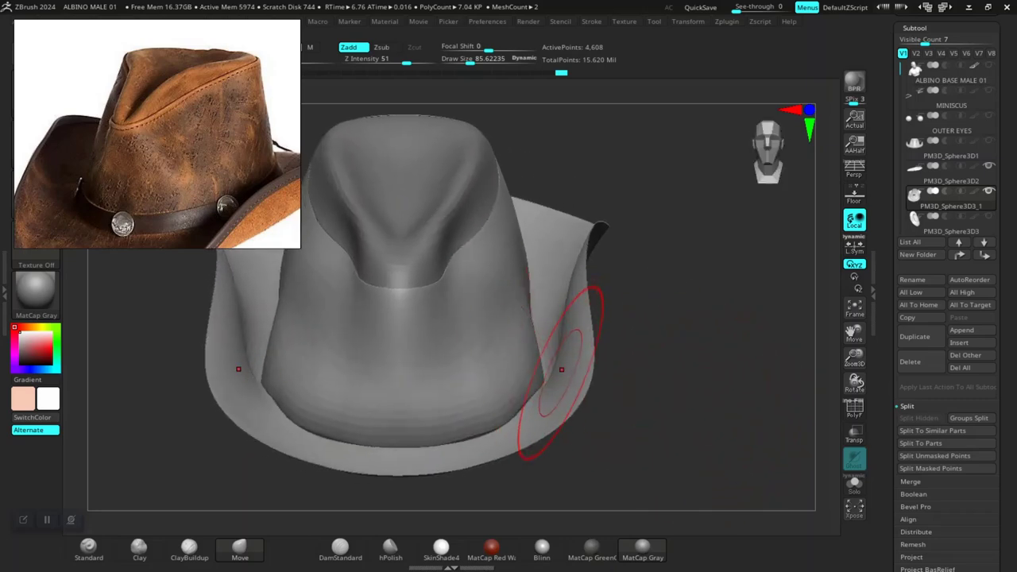
{"action": "left_click", "coordinate": [914, 336]}
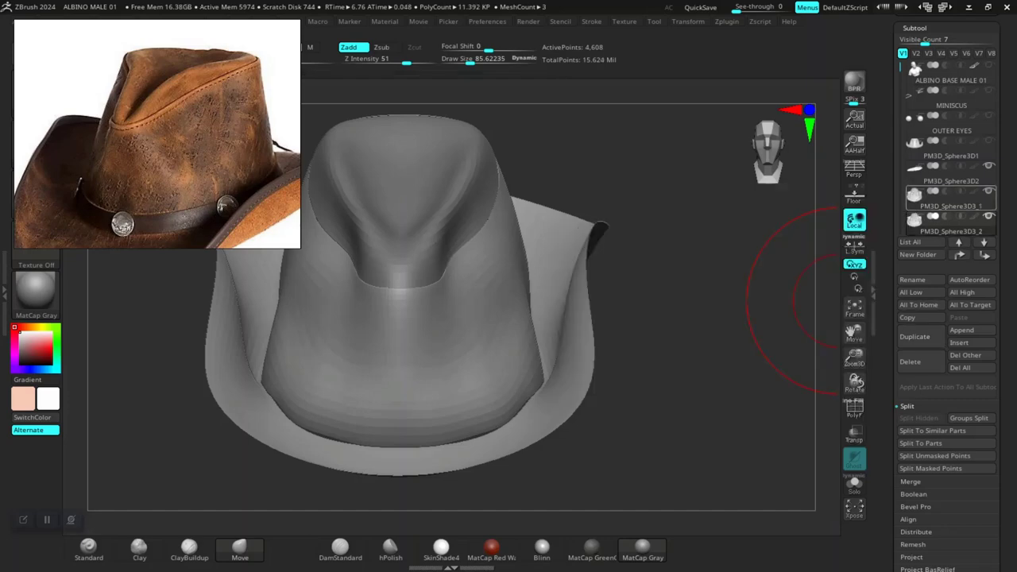
{"action": "left_click_drag", "start_coordinate": [933, 196], "coordinate": [931, 164]}
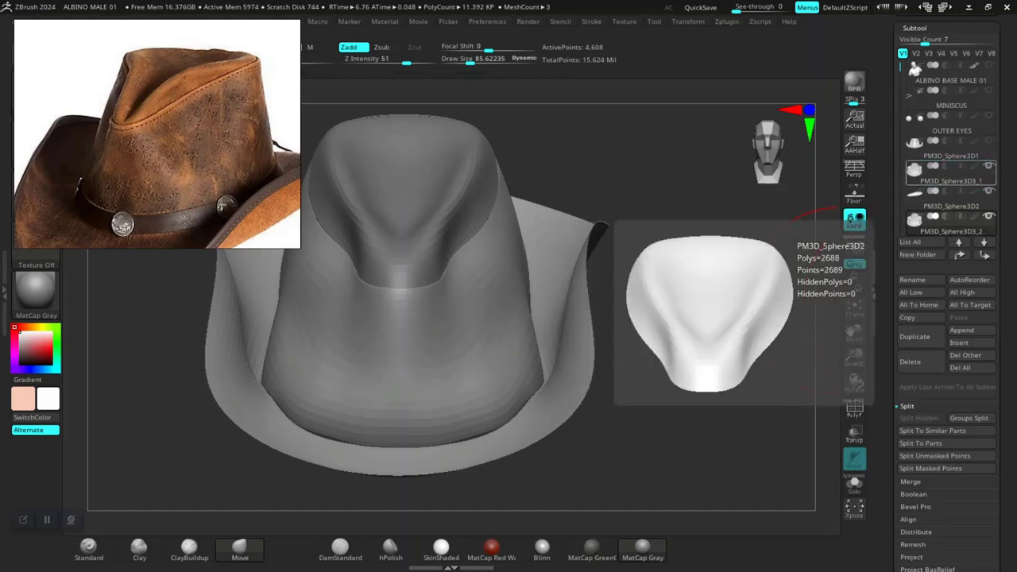
{"action": "left_click", "coordinate": [989, 166]}
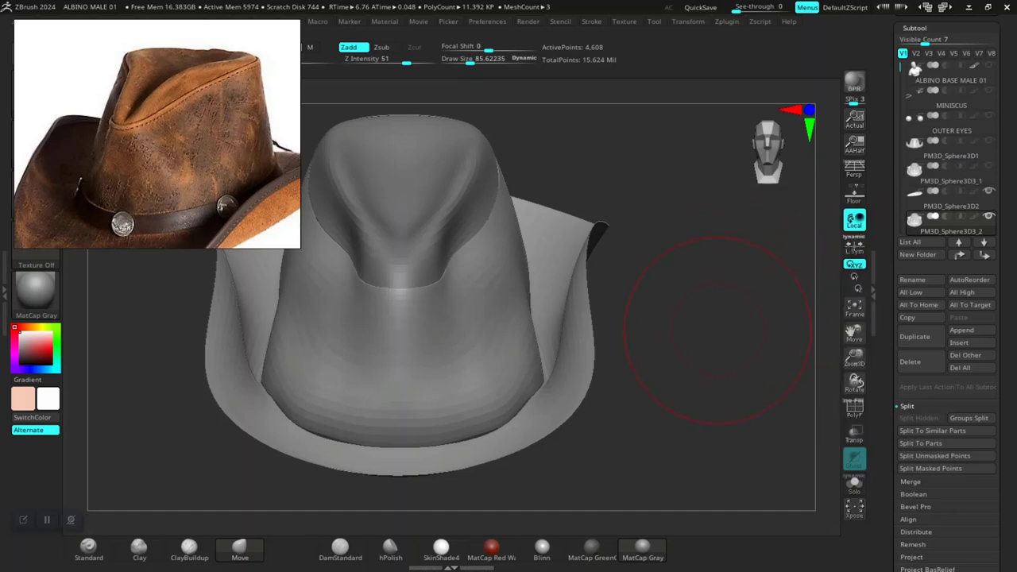
Step: Show the wireframe and set the Panel Loops polish to 0 for the combined crown side and brim
{"action": "mouse_move", "coordinate": [707, 365]}
{"action": "left_mouse_down"}
{"action": "mouse_move", "coordinate": [688, 401]}
{"action": "mouse_move", "coordinate": [703, 317]}
{"action": "mouse_move", "coordinate": [729, 394]}
{"action": "left_mouse_up"}
{"action": "key", "text": "shift+f"}
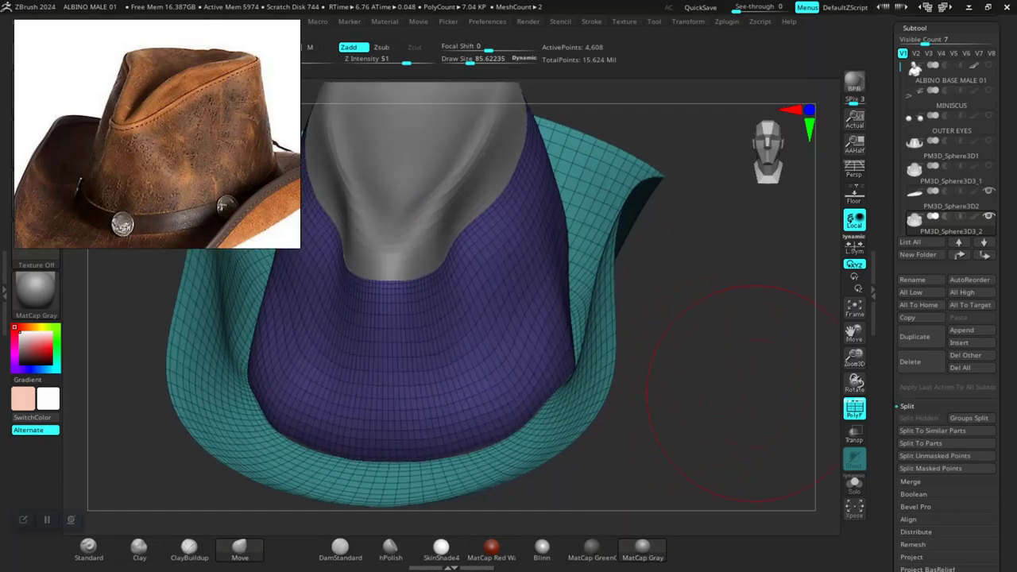
{"action": "scroll", "coordinate": [945, 318], "scroll_direction": "down", "scroll_amount": 5}
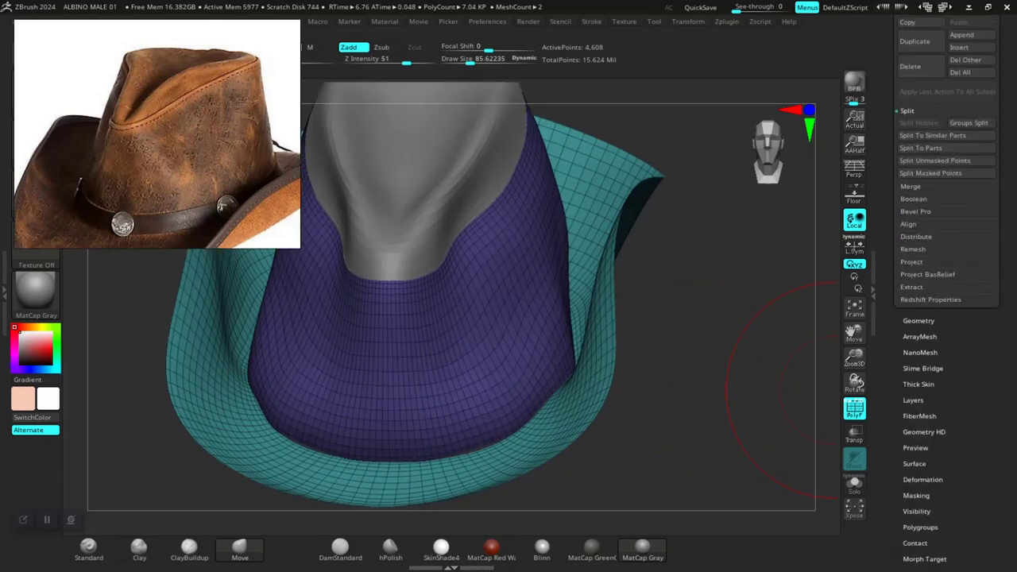
{"action": "left_click", "coordinate": [919, 320]}
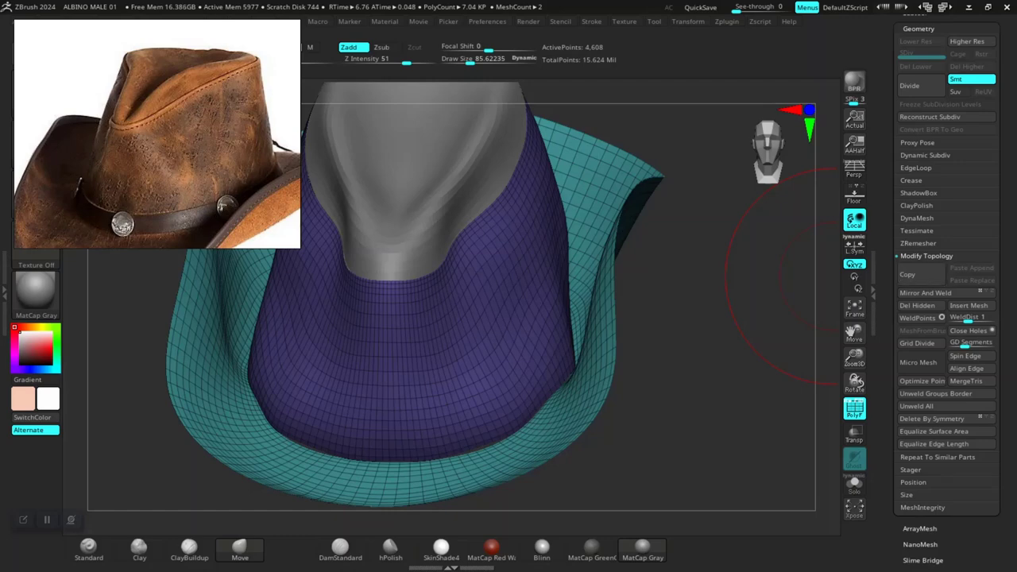
{"action": "left_click", "coordinate": [916, 168]}
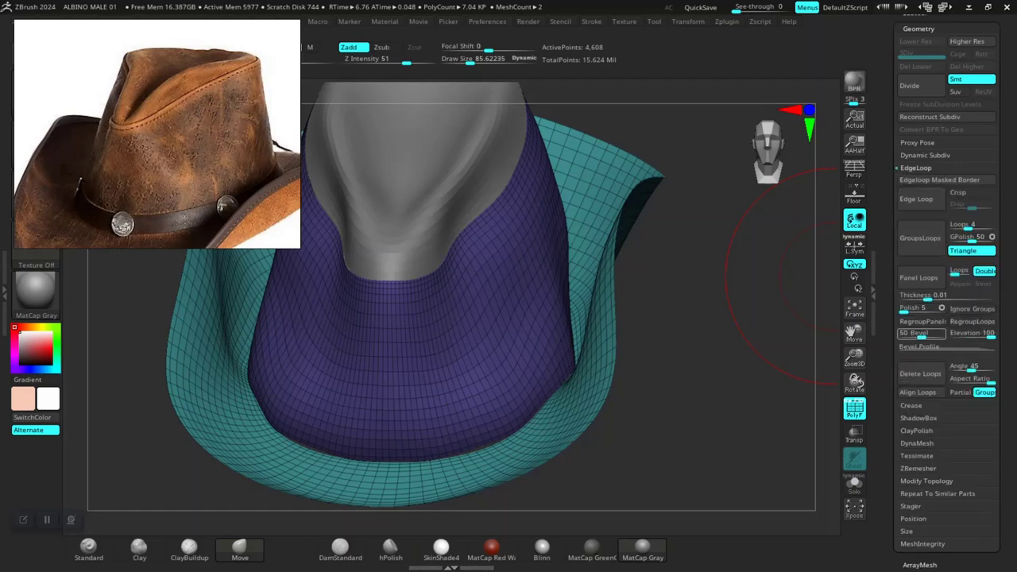
{"action": "left_click_drag", "start_coordinate": [904, 311], "coordinate": [901, 310]}
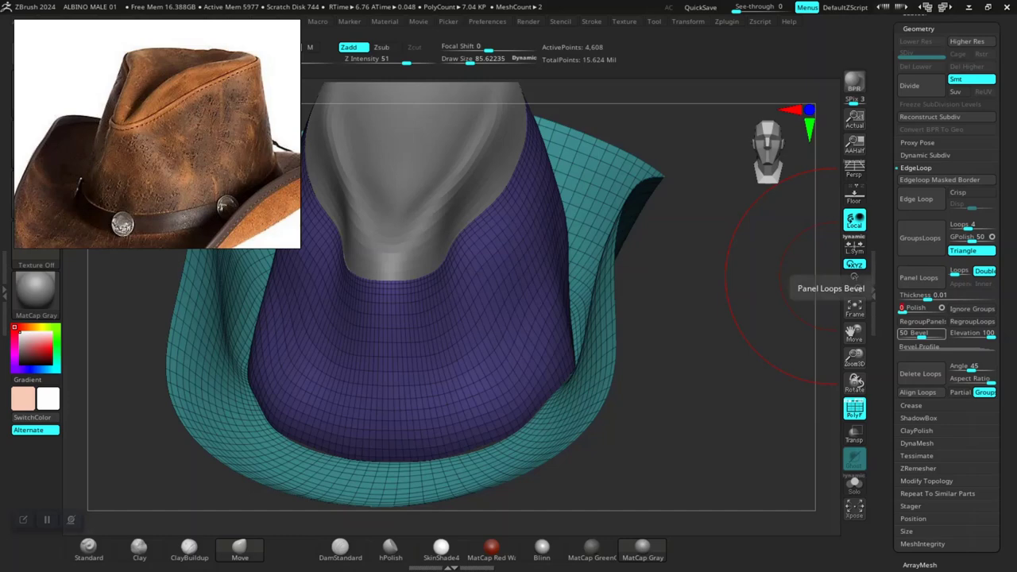
{"action": "left_click", "coordinate": [914, 333]}
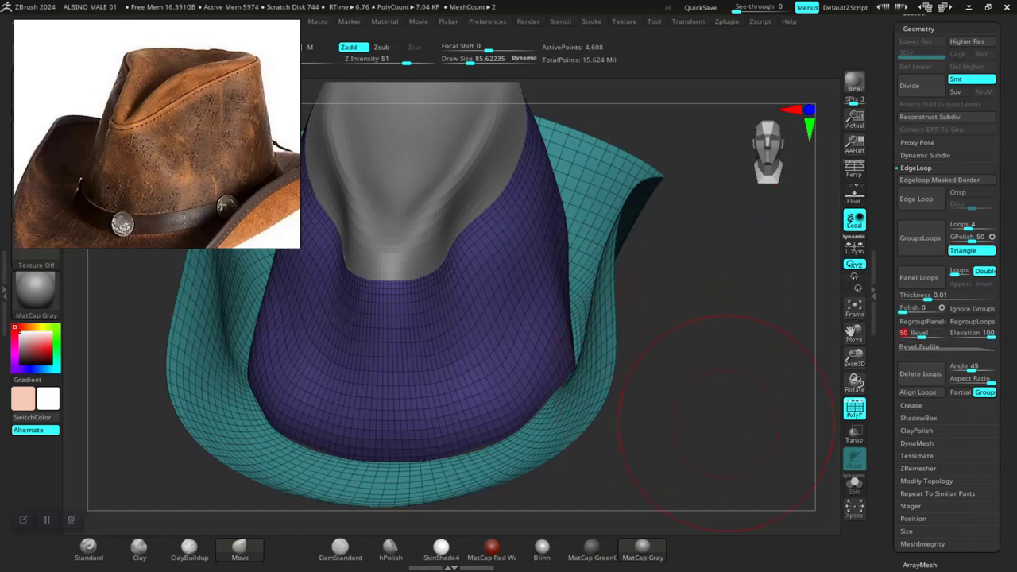
Step: Lower the loop count to its minimum and apply Panel Loops with a thickness of 0.01 to the crown side and brim
{"action": "left_click_drag", "start_coordinate": [725, 424], "coordinate": [731, 433]}
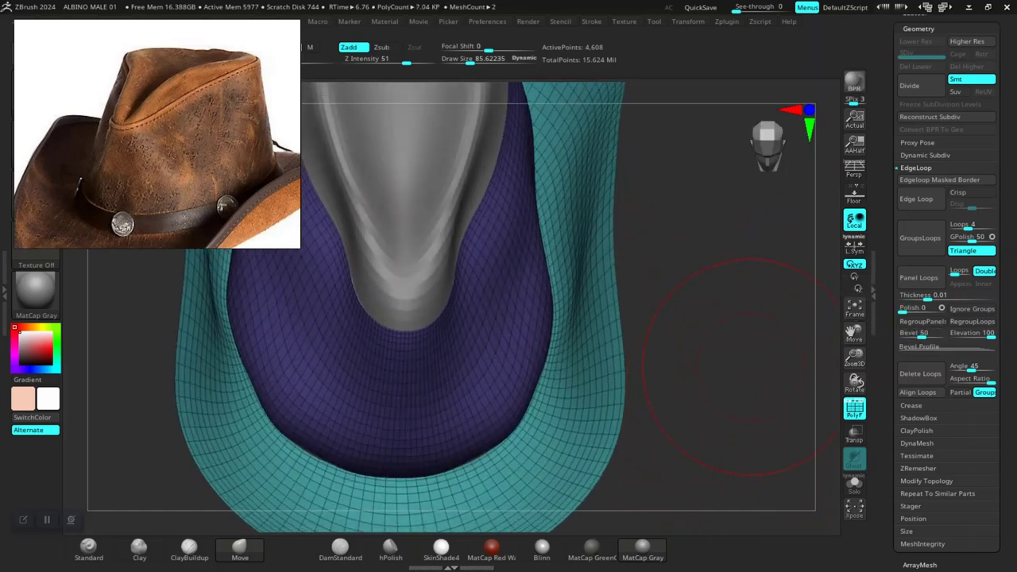
{"action": "left_click_drag", "start_coordinate": [741, 367], "coordinate": [735, 363]}
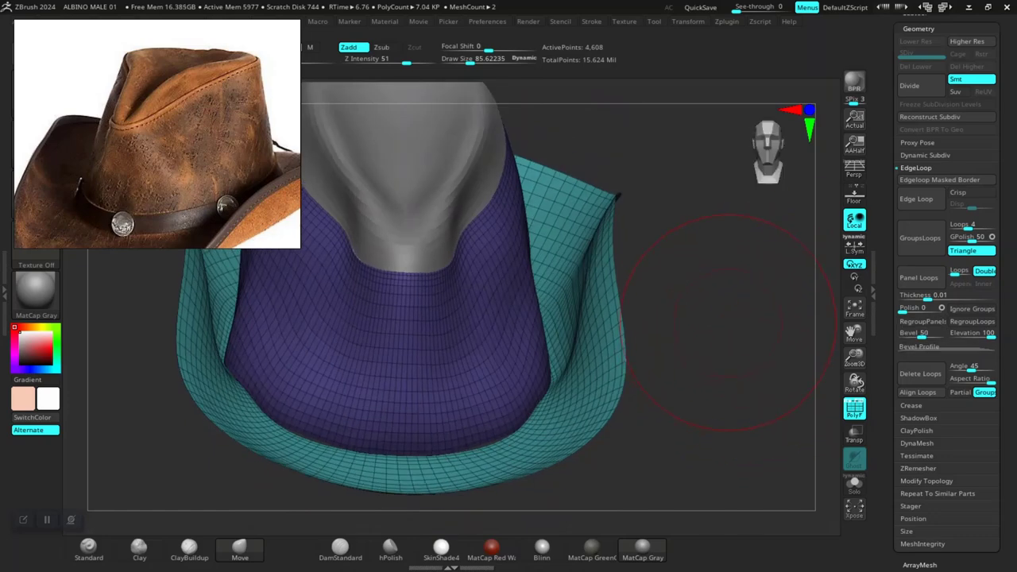
{"action": "left_click_drag", "start_coordinate": [727, 323], "coordinate": [734, 360]}
{"action": "left_click_drag", "start_coordinate": [743, 354], "coordinate": [727, 235]}
{"action": "left_click_drag", "start_coordinate": [727, 306], "coordinate": [828, 335]}
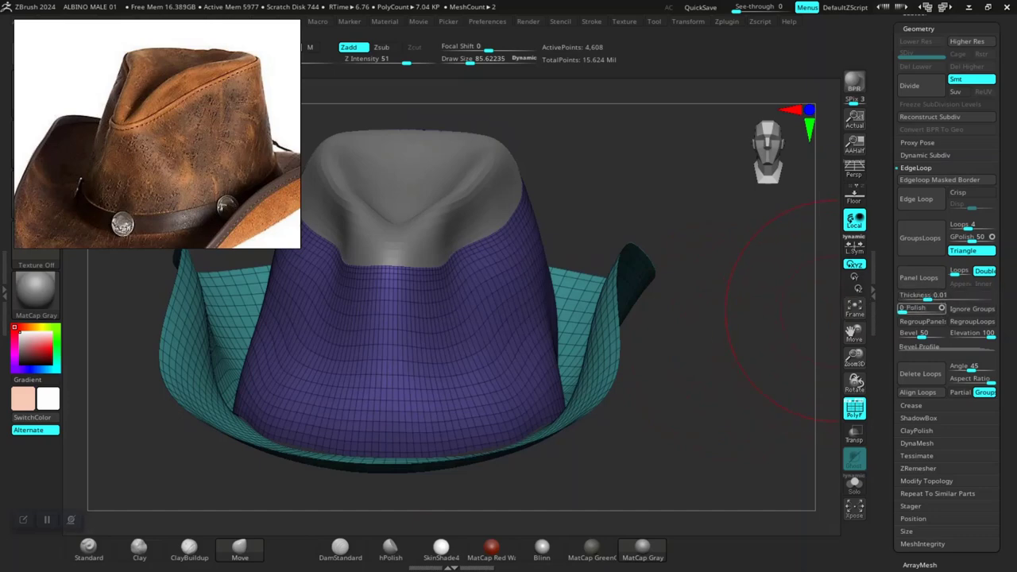
{"action": "left_click_drag", "start_coordinate": [956, 273], "coordinate": [952, 273]}
{"action": "left_click", "coordinate": [918, 277]}
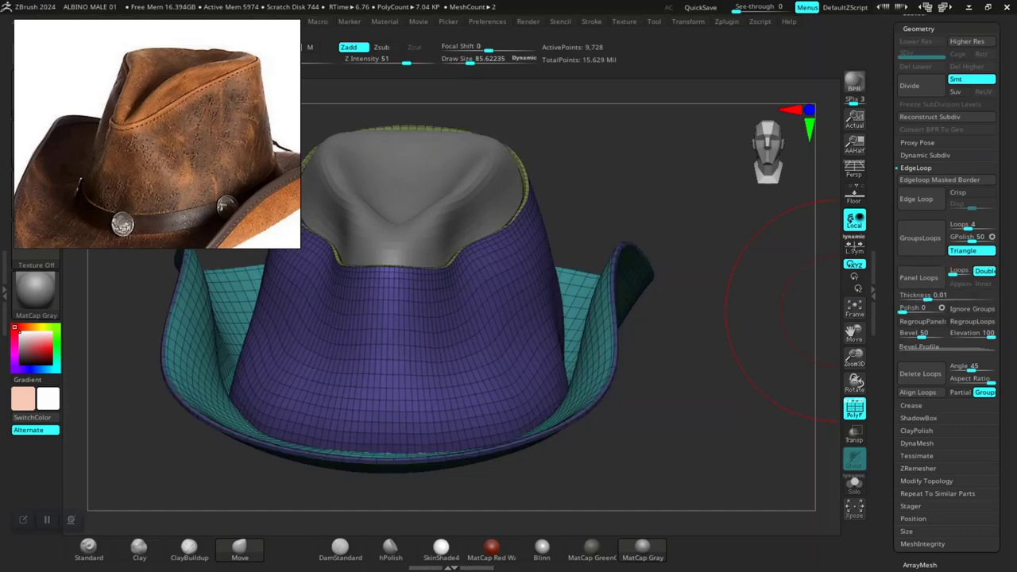
Step: Inspect the thickened crown side and brim from above, below and the front, without wireframe and with a Dynamic Subdiv preview
{"action": "left_click_drag", "start_coordinate": [734, 372], "coordinate": [743, 199], "text": "alt"}
{"action": "key", "text": "shift+f"}
{"action": "left_click_drag", "start_coordinate": [739, 341], "coordinate": [733, 243], "text": "alt"}
{"action": "left_click_drag", "start_coordinate": [733, 242], "coordinate": [612, 429]}
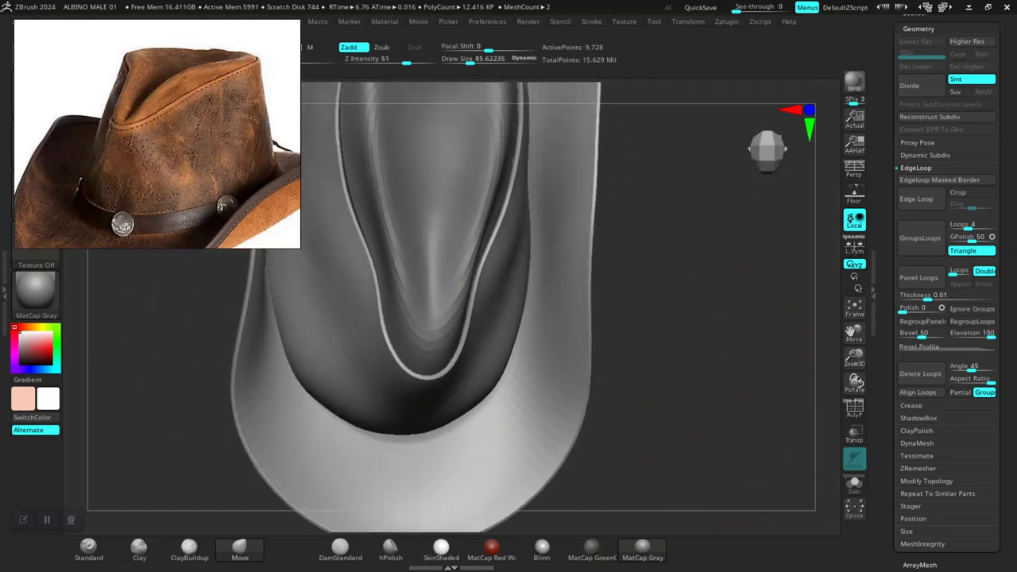
{"action": "left_click_drag", "start_coordinate": [721, 405], "coordinate": [719, 327]}
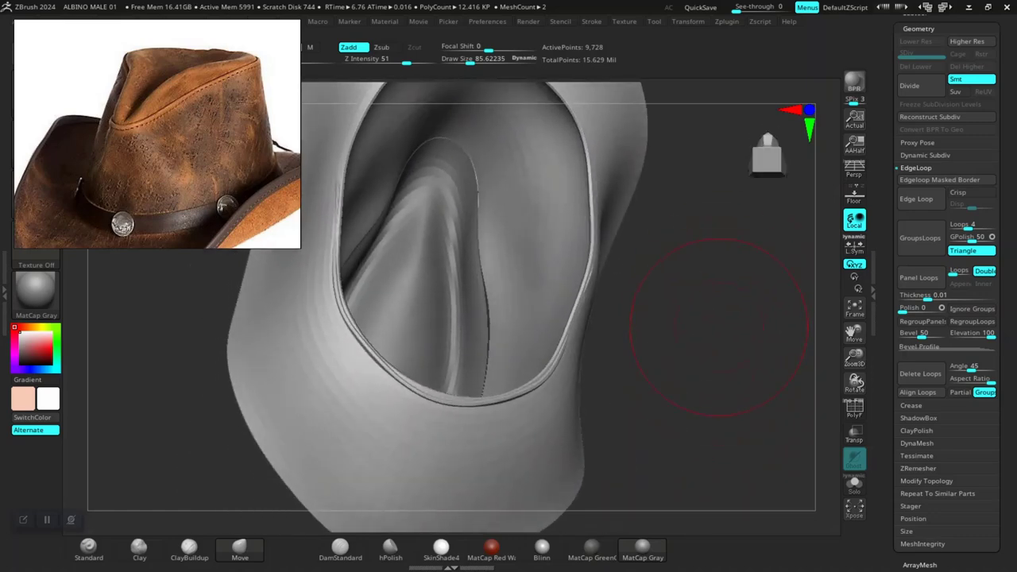
{"action": "left_click_drag", "start_coordinate": [705, 371], "coordinate": [661, 427]}
{"action": "mouse_move", "coordinate": [742, 420]}
{"action": "left_mouse_down", "text": "alt"}
{"action": "mouse_move", "coordinate": [718, 366]}
{"action": "mouse_move", "coordinate": [722, 395]}
{"action": "mouse_move", "coordinate": [745, 407]}
{"action": "mouse_move", "coordinate": [692, 384]}
{"action": "mouse_move", "coordinate": [745, 395]}
{"action": "left_mouse_up", "text": "alt"}
{"action": "key", "text": "shift+f"}
{"action": "key", "text": "shift+f"}
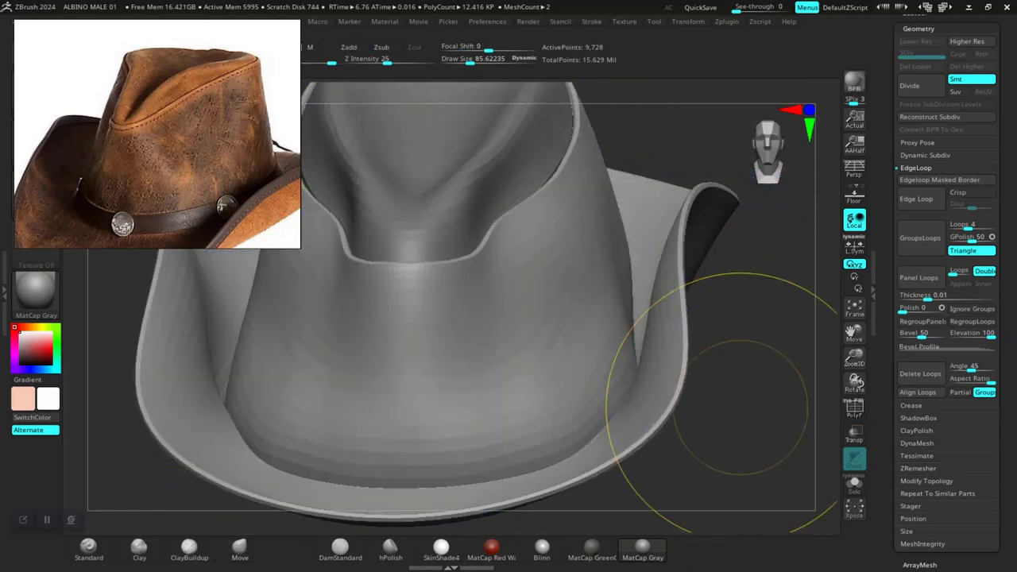
{"action": "key", "text": "d"}
{"action": "left_click_drag", "start_coordinate": [739, 405], "coordinate": [794, 377]}
{"action": "key", "text": "shift+d"}
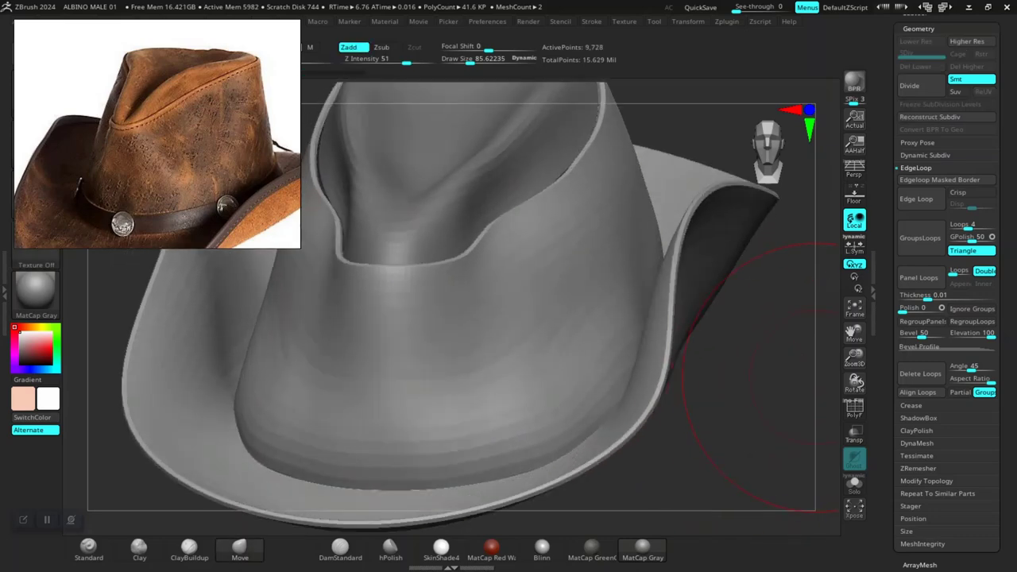
Step: Show the wireframe and apply Auto Groups to give the crown side and the brim separate polygroups
{"action": "left_click", "coordinate": [854, 406]}
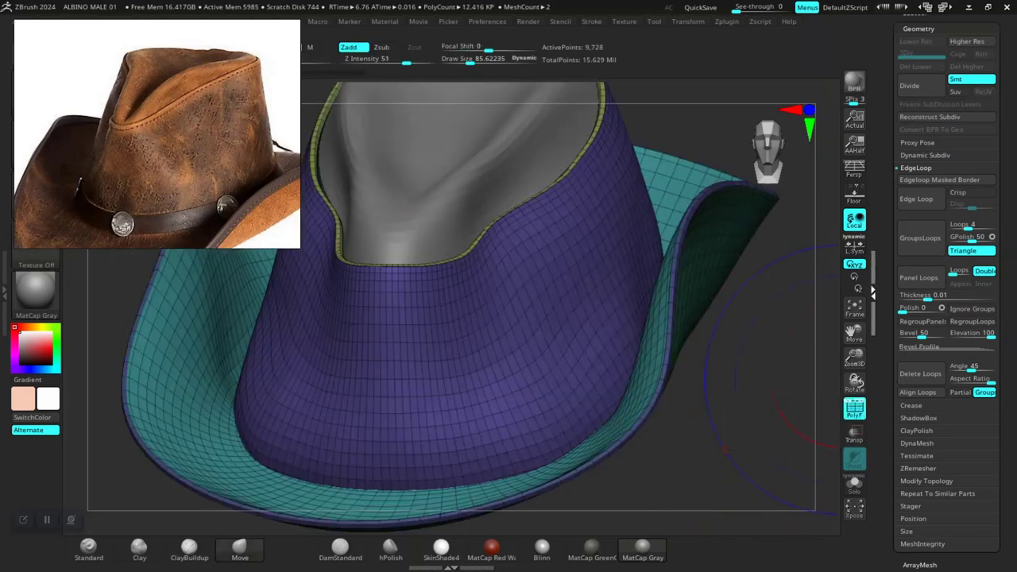
{"action": "scroll", "coordinate": [945, 318], "scroll_direction": "down", "scroll_amount": 5}
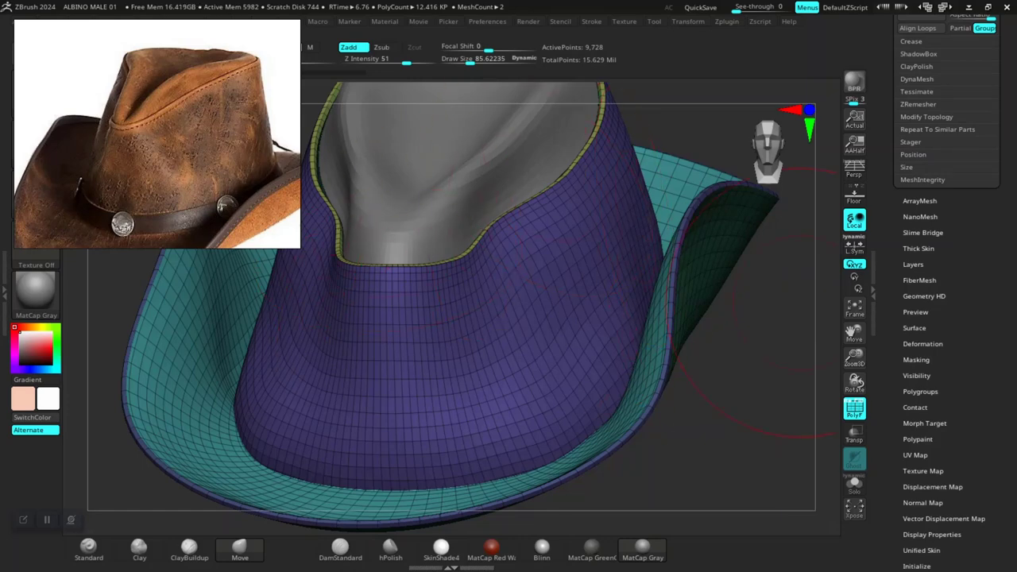
{"action": "left_click", "coordinate": [920, 392]}
{"action": "left_click", "coordinate": [919, 200]}
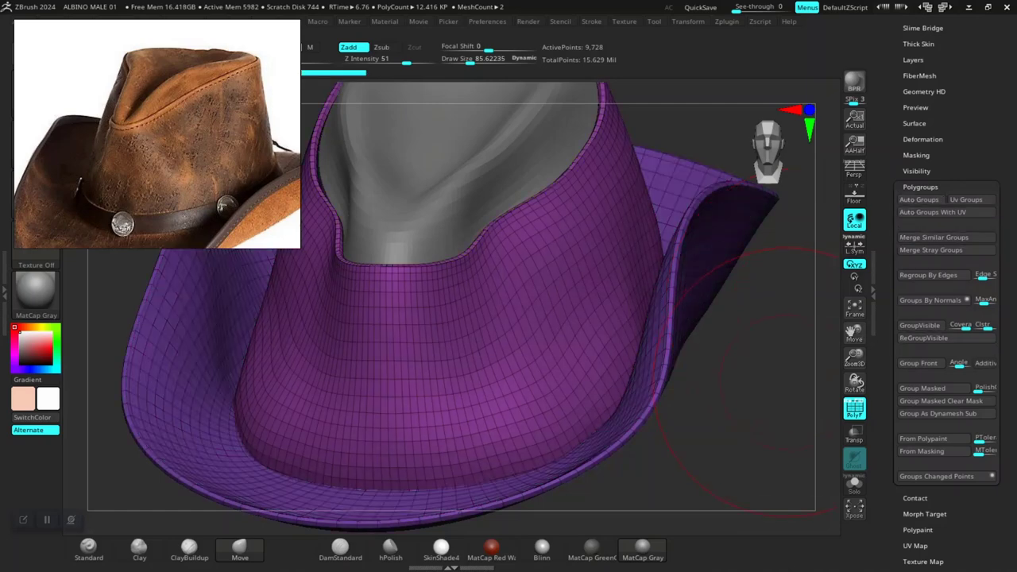
Step: Hide the wireframe, view the hat from below and mask the brim, leaving the crown side unmasked
{"action": "left_click_drag", "start_coordinate": [778, 403], "coordinate": [775, 215]}
{"action": "left_click_drag", "start_coordinate": [779, 390], "coordinate": [739, 354]}
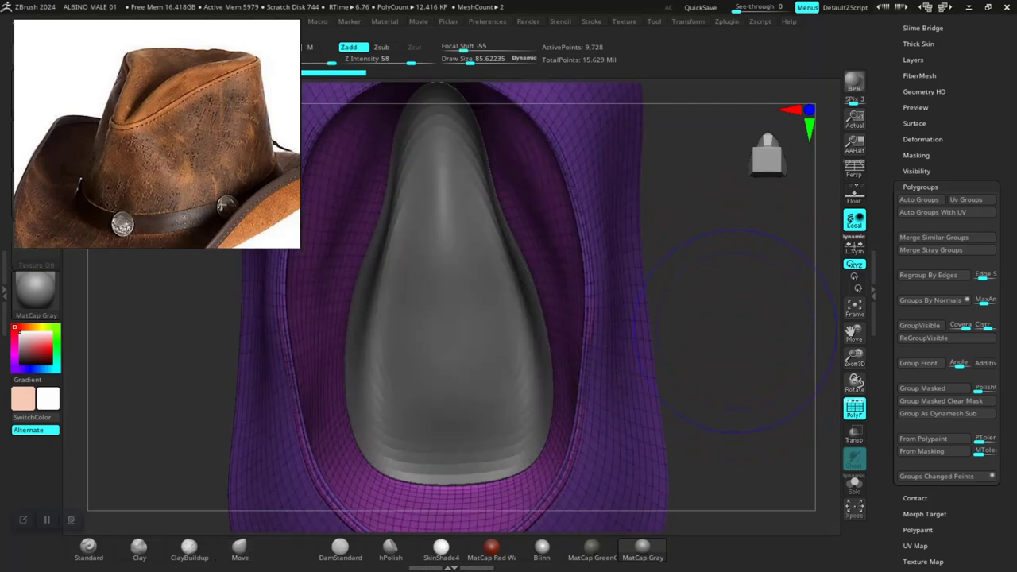
{"action": "key", "text": "shift+f"}
{"action": "key", "text": "shift+d"}
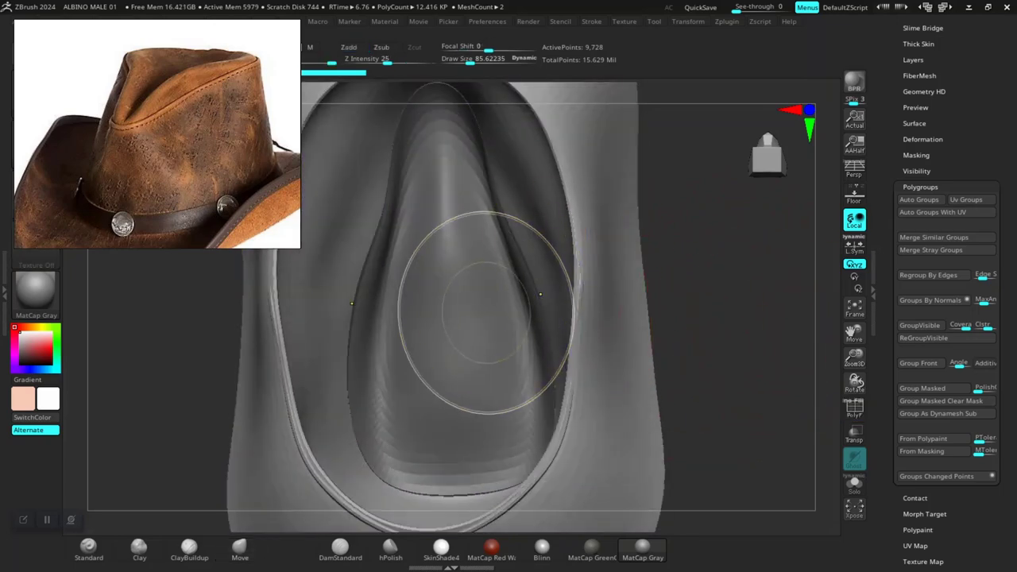
{"action": "left_click", "coordinate": [481, 320], "text": "ctrl+shift"}
{"action": "left_click", "coordinate": [710, 317], "text": "ctrl+shift"}
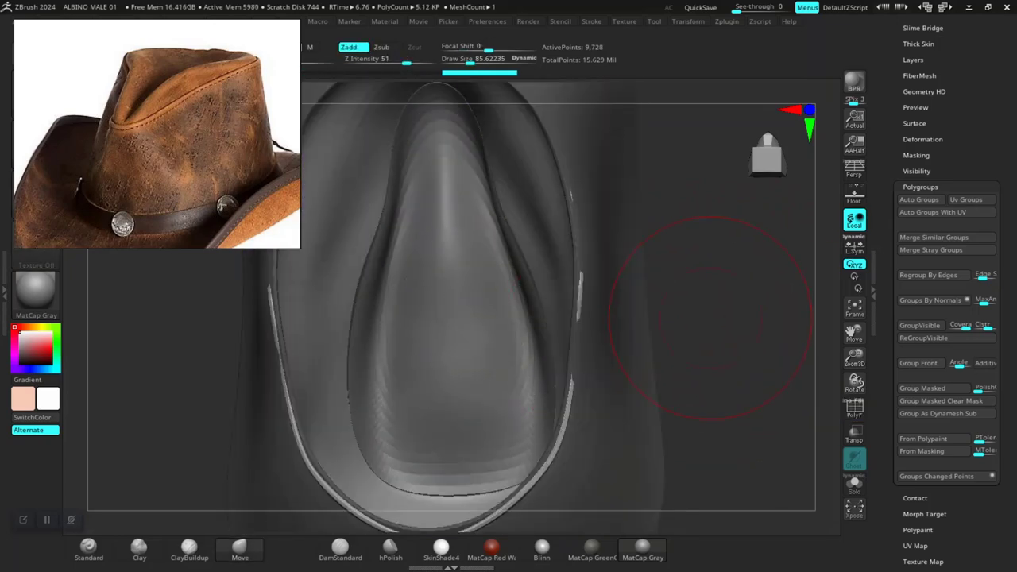
Step: Tuck the crown side's lower edge behind the brim at the back of the opening with the Move brush
{"action": "mouse_move", "coordinate": [685, 326]}
{"action": "left_mouse_down"}
{"action": "mouse_move", "coordinate": [675, 328]}
{"action": "mouse_move", "coordinate": [696, 302]}
{"action": "mouse_move", "coordinate": [701, 319]}
{"action": "left_mouse_up"}
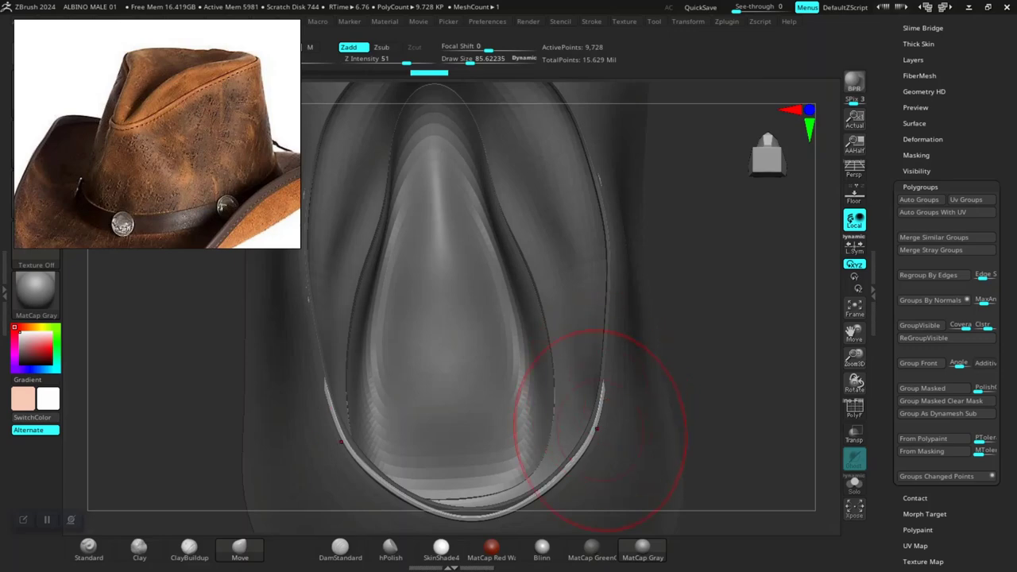
{"action": "right_click_drag", "start_coordinate": [593, 437], "coordinate": [660, 389]}
{"action": "left_click_drag", "start_coordinate": [645, 373], "coordinate": [545, 431]}
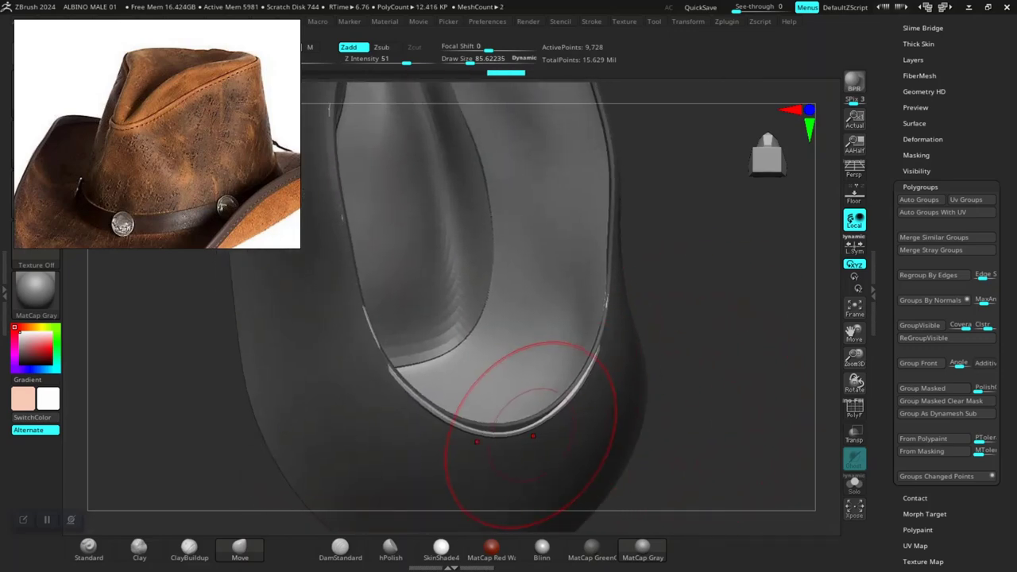
{"action": "left_click_drag", "start_coordinate": [452, 426], "coordinate": [454, 421]}
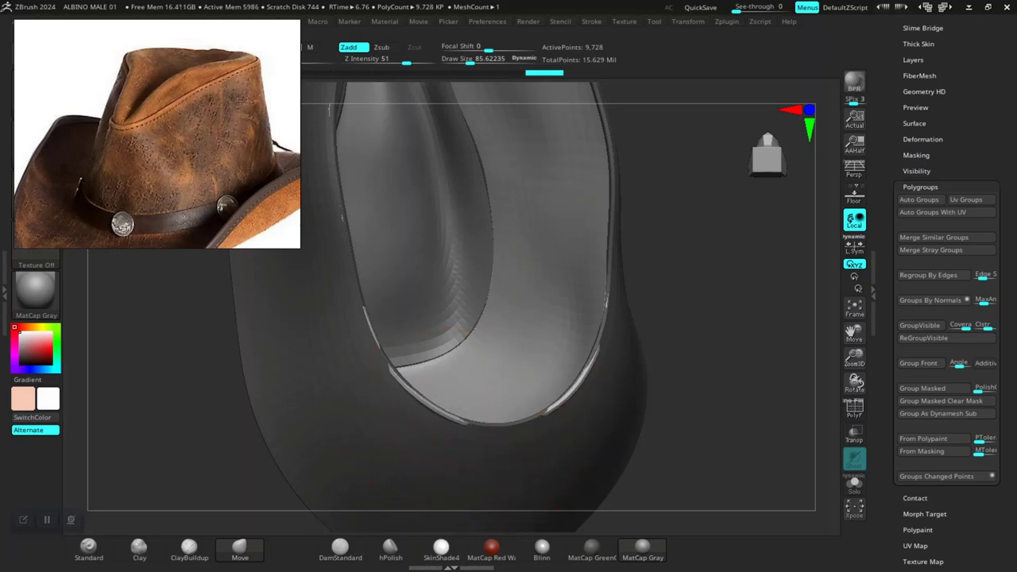
{"action": "mouse_move", "coordinate": [591, 384]}
{"action": "left_mouse_down"}
{"action": "mouse_move", "coordinate": [536, 394]}
{"action": "mouse_move", "coordinate": [610, 365]}
{"action": "left_mouse_up"}
{"action": "left_click_drag", "start_coordinate": [598, 298], "coordinate": [573, 302]}
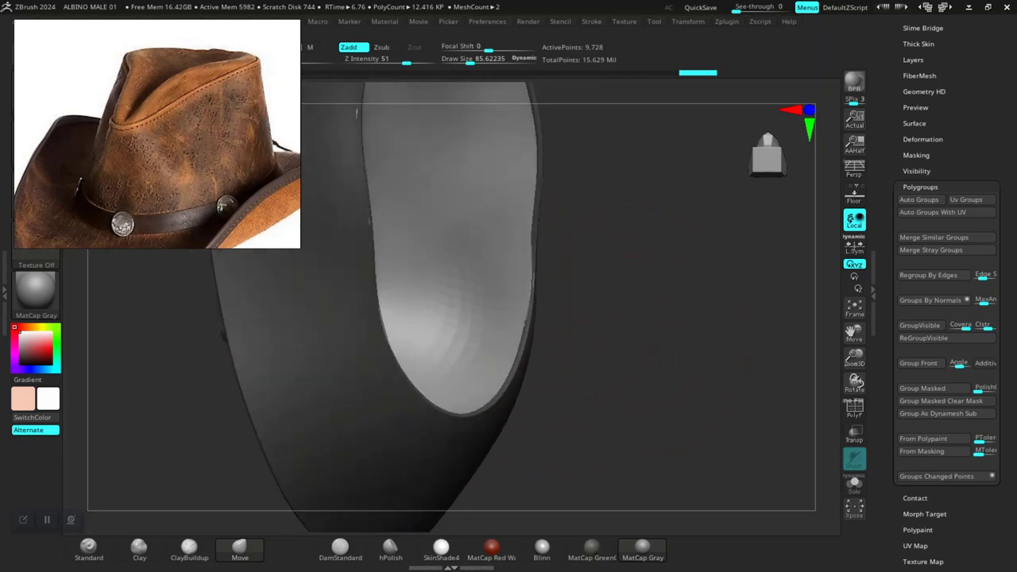
Step: Align the crown side's lower edge with the brim along both sides of the head opening
{"action": "left_click_drag", "start_coordinate": [670, 193], "coordinate": [667, 378]}
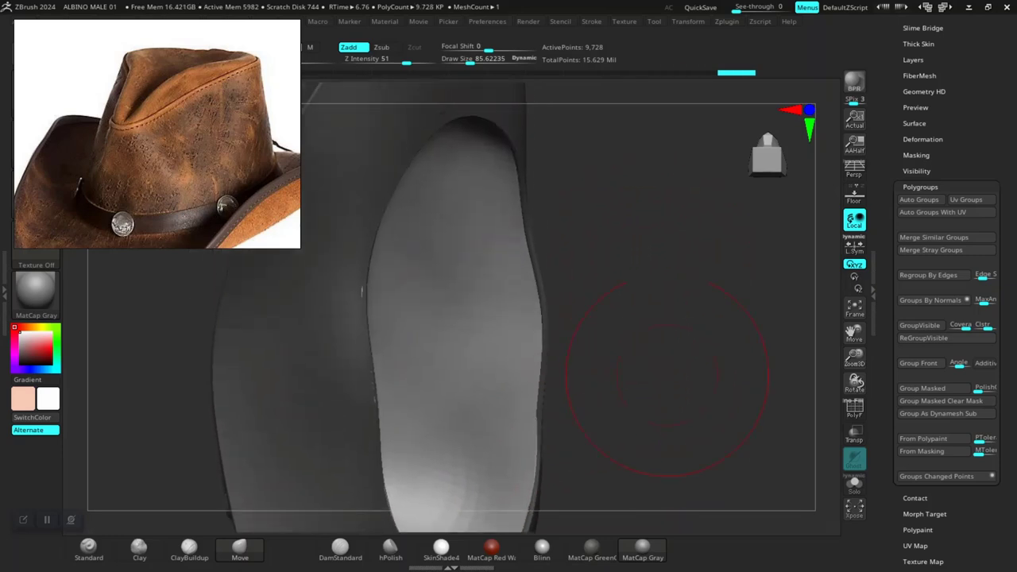
{"action": "left_click_drag", "start_coordinate": [455, 292], "coordinate": [495, 266]}
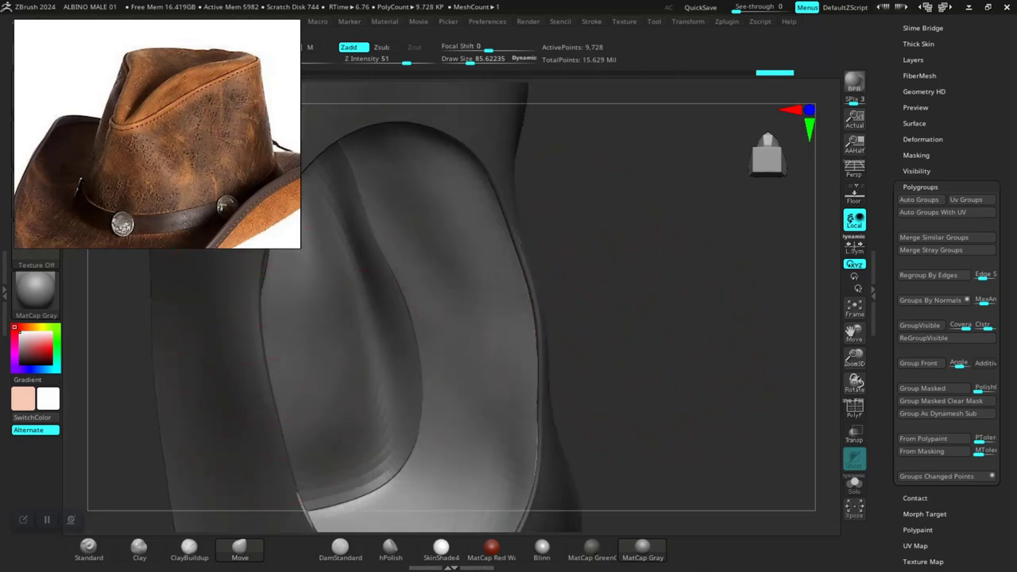
{"action": "mouse_move", "coordinate": [633, 324]}
{"action": "left_mouse_down"}
{"action": "mouse_move", "coordinate": [647, 227]}
{"action": "mouse_move", "coordinate": [613, 326]}
{"action": "left_mouse_up"}
{"action": "mouse_move", "coordinate": [247, 425]}
{"action": "left_mouse_down"}
{"action": "mouse_move", "coordinate": [268, 437]}
{"action": "mouse_move", "coordinate": [366, 422]}
{"action": "left_mouse_up"}
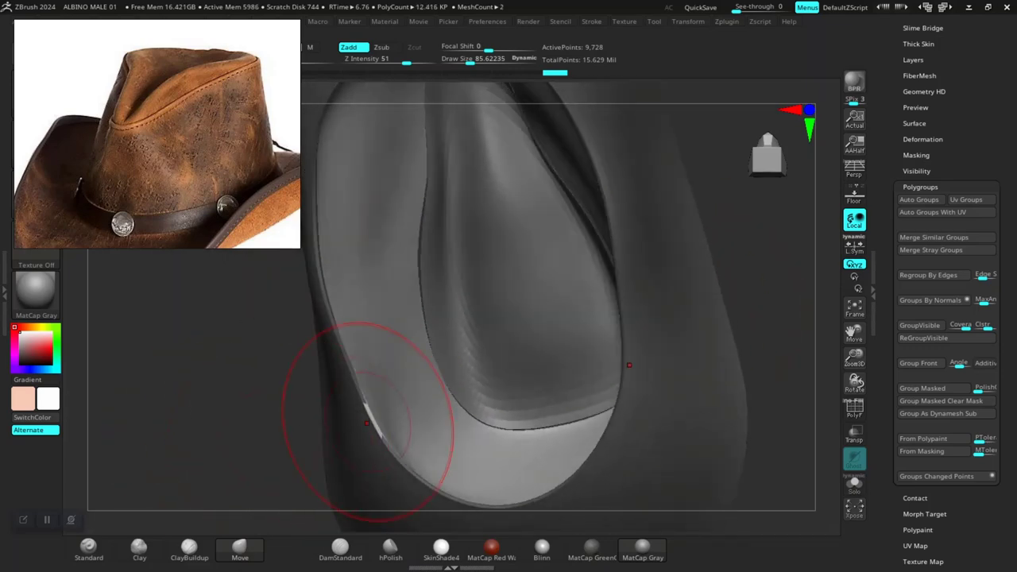
{"action": "left_click_drag", "start_coordinate": [256, 462], "coordinate": [371, 418]}
{"action": "left_click_drag", "start_coordinate": [524, 421], "coordinate": [584, 352]}
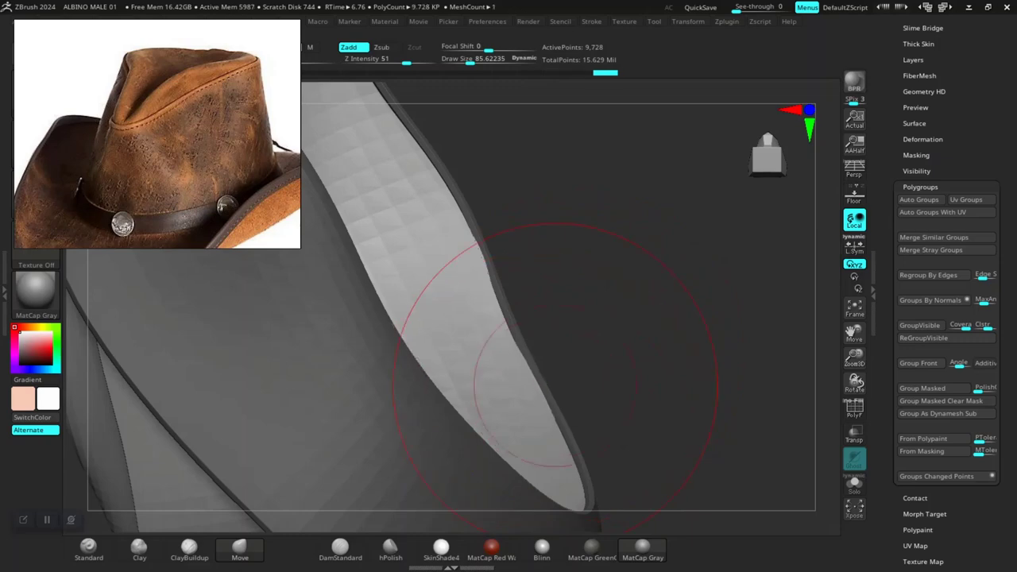
Step: Reduce the Move brush draw size to about 54 and refine the crown side's lower edge near the front of the opening
{"action": "left_click_drag", "start_coordinate": [556, 380], "coordinate": [707, 215]}
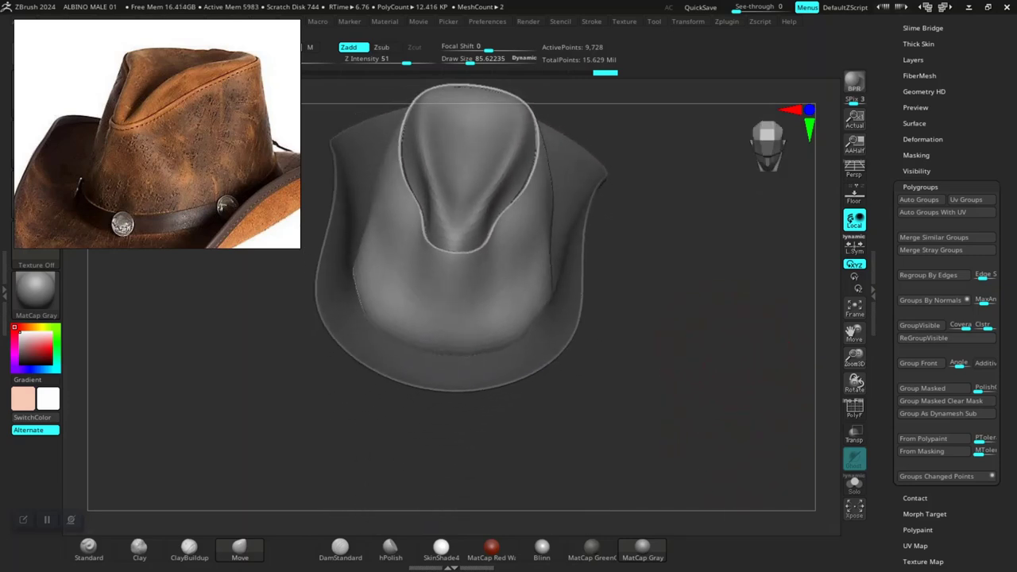
{"action": "left_click_drag", "start_coordinate": [744, 296], "coordinate": [720, 335]}
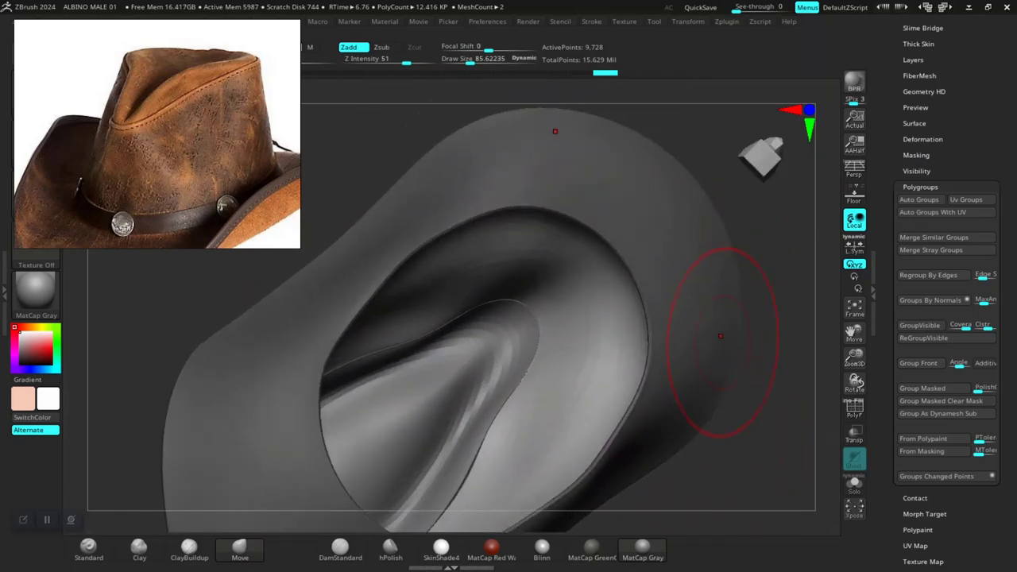
{"action": "mouse_move", "coordinate": [761, 375]}
{"action": "left_mouse_down", "text": "alt"}
{"action": "mouse_move", "coordinate": [692, 383]}
{"action": "mouse_move", "coordinate": [703, 314]}
{"action": "mouse_move", "coordinate": [731, 294]}
{"action": "mouse_move", "coordinate": [715, 278]}
{"action": "mouse_move", "coordinate": [684, 317]}
{"action": "mouse_move", "coordinate": [636, 302]}
{"action": "mouse_move", "coordinate": [593, 310]}
{"action": "left_mouse_up", "text": "alt"}
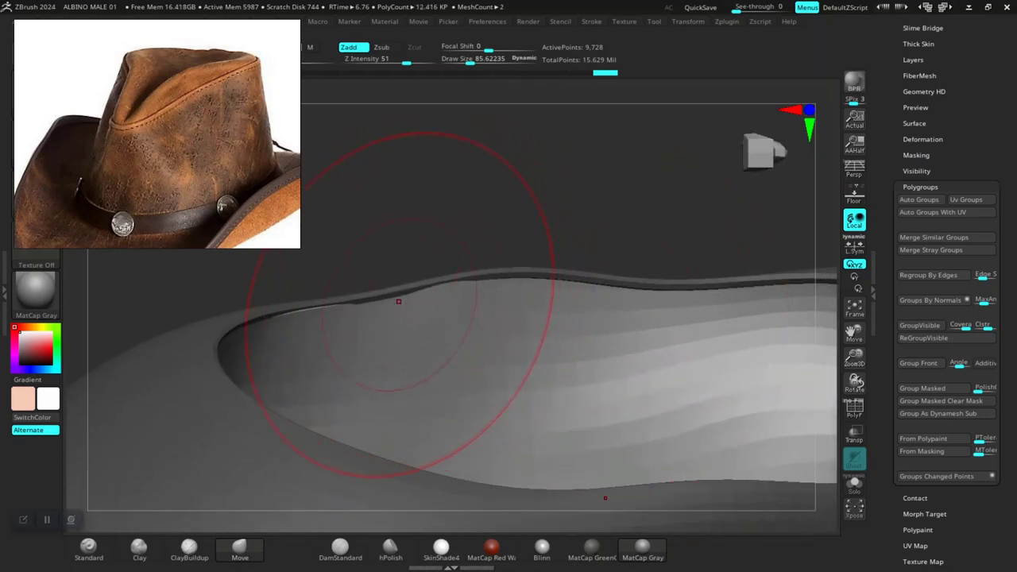
{"action": "key", "text": "space"}
{"action": "left_click_drag", "start_coordinate": [412, 292], "coordinate": [408, 291]}
{"action": "left_click_drag", "start_coordinate": [408, 216], "coordinate": [344, 330]}
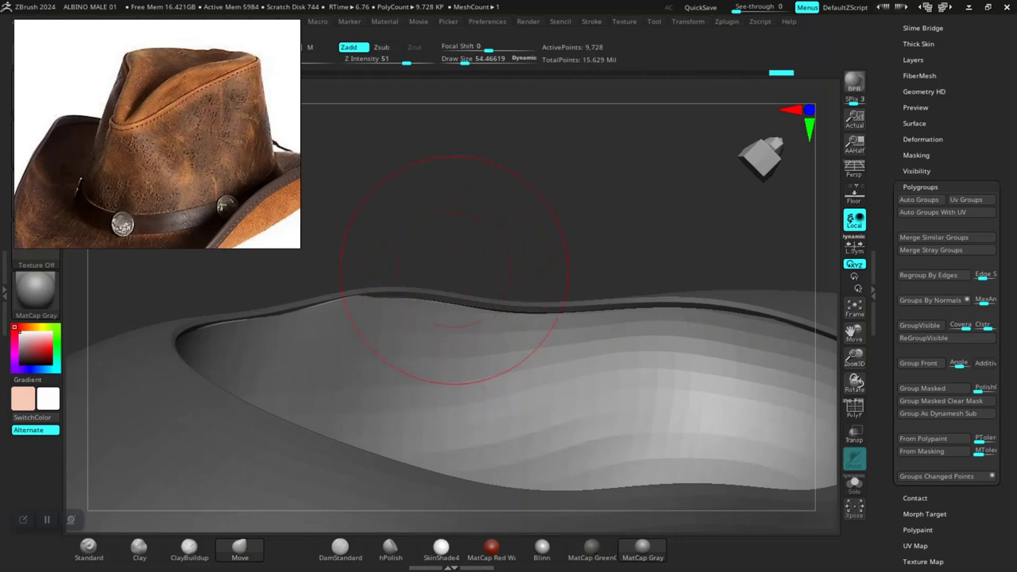
Step: Clear the mask from the brim and check the whole hat from several angles with and without the wireframe
{"action": "mouse_move", "coordinate": [455, 270]}
{"action": "left_mouse_down"}
{"action": "mouse_move", "coordinate": [476, 358]}
{"action": "mouse_move", "coordinate": [525, 381]}
{"action": "mouse_move", "coordinate": [596, 334]}
{"action": "mouse_move", "coordinate": [619, 239]}
{"action": "mouse_move", "coordinate": [660, 402]}
{"action": "left_mouse_up"}
{"action": "left_click_drag", "start_coordinate": [666, 348], "coordinate": [620, 342], "text": "shift"}
{"action": "mouse_move", "coordinate": [679, 429]}
{"action": "left_mouse_down"}
{"action": "mouse_move", "coordinate": [678, 349]}
{"action": "mouse_move", "coordinate": [671, 418]}
{"action": "mouse_move", "coordinate": [681, 421]}
{"action": "mouse_move", "coordinate": [647, 413]}
{"action": "mouse_move", "coordinate": [659, 420]}
{"action": "mouse_move", "coordinate": [678, 364]}
{"action": "left_mouse_up"}
{"action": "key", "text": "shift+f"}
{"action": "left_click_drag", "start_coordinate": [727, 449], "coordinate": [655, 452]}
{"action": "key", "text": "shift+f"}
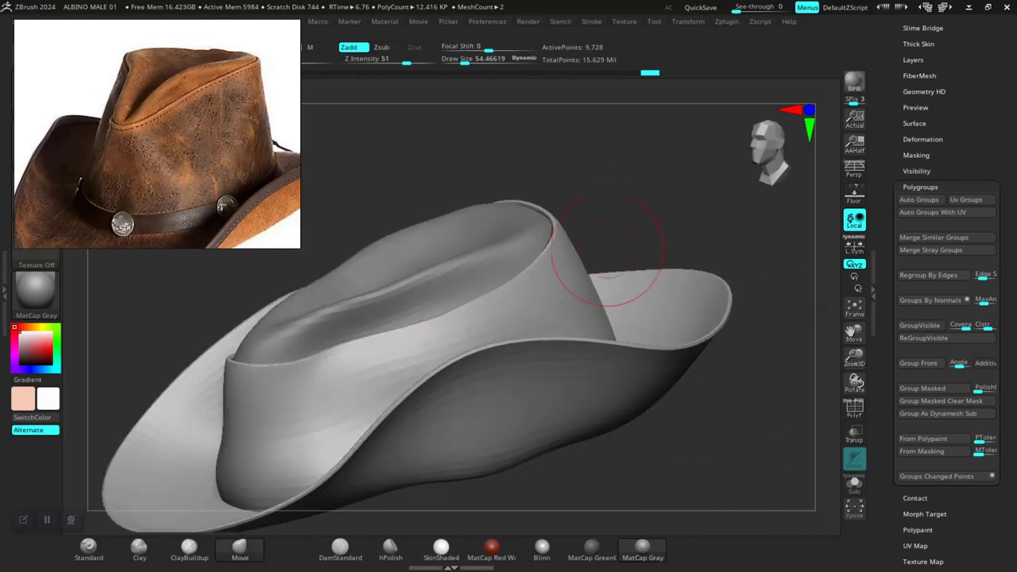
{"action": "mouse_move", "coordinate": [669, 375]}
{"action": "left_mouse_down"}
{"action": "mouse_move", "coordinate": [715, 417]}
{"action": "mouse_move", "coordinate": [685, 381]}
{"action": "left_mouse_up"}
{"action": "mouse_move", "coordinate": [636, 349]}
{"action": "left_mouse_down"}
{"action": "mouse_move", "coordinate": [575, 334]}
{"action": "mouse_move", "coordinate": [613, 268]}
{"action": "mouse_move", "coordinate": [576, 238]}
{"action": "mouse_move", "coordinate": [609, 277]}
{"action": "mouse_move", "coordinate": [627, 338]}
{"action": "left_mouse_up"}
Step: Pull the crown side's upper edge inward against the crown top around the back, using the Move brush at a draw size of about 82
{"action": "mouse_move", "coordinate": [524, 214]}
{"action": "left_mouse_down"}
{"action": "mouse_move", "coordinate": [545, 234]}
{"action": "mouse_move", "coordinate": [565, 314]}
{"action": "left_mouse_up"}
{"action": "left_click", "coordinate": [566, 330], "text": "alt"}
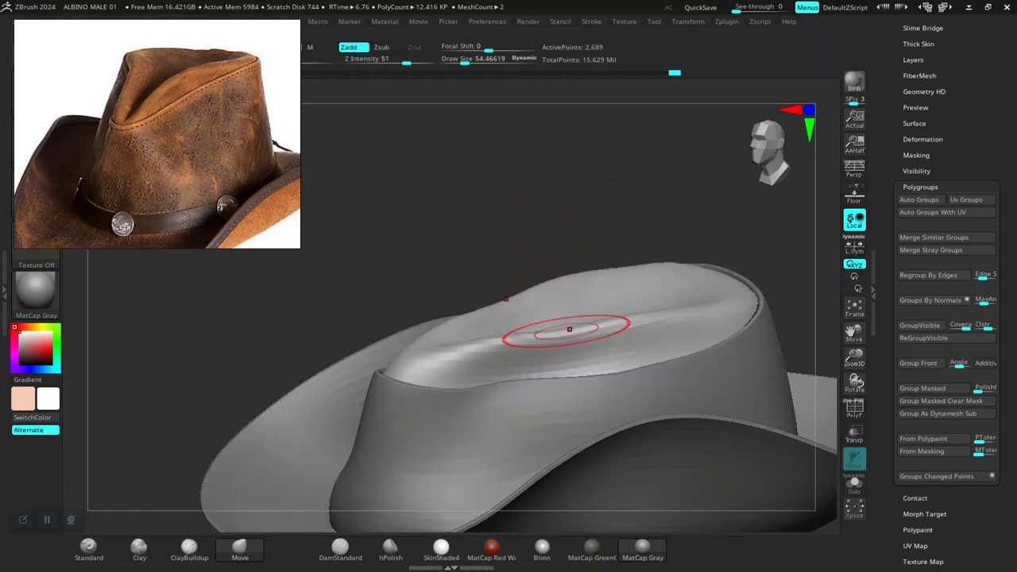
{"action": "left_click_drag", "start_coordinate": [582, 216], "coordinate": [568, 239], "text": "alt"}
{"action": "left_click_drag", "start_coordinate": [476, 179], "coordinate": [455, 307]}
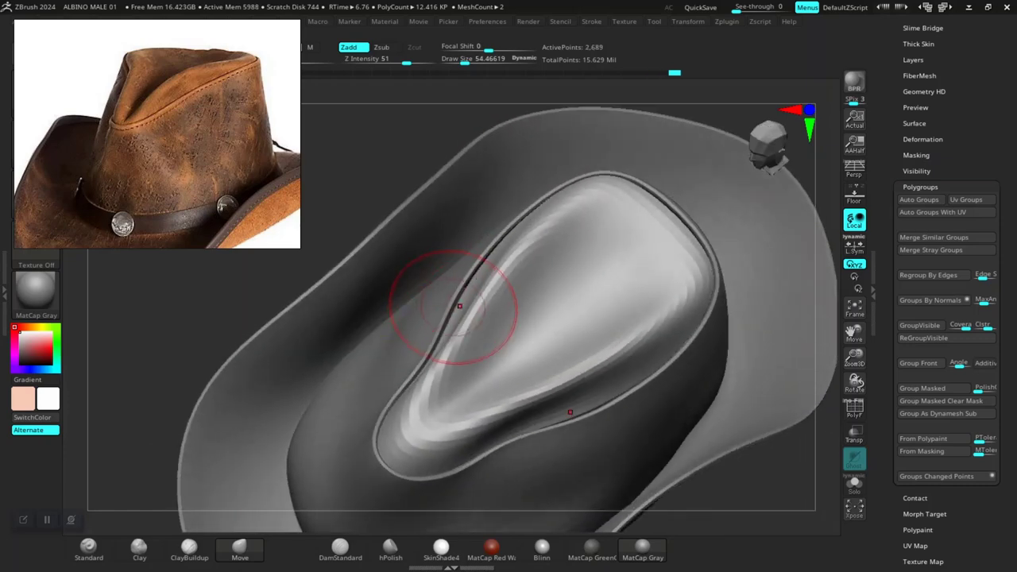
{"action": "left_click", "coordinate": [409, 332], "text": "alt"}
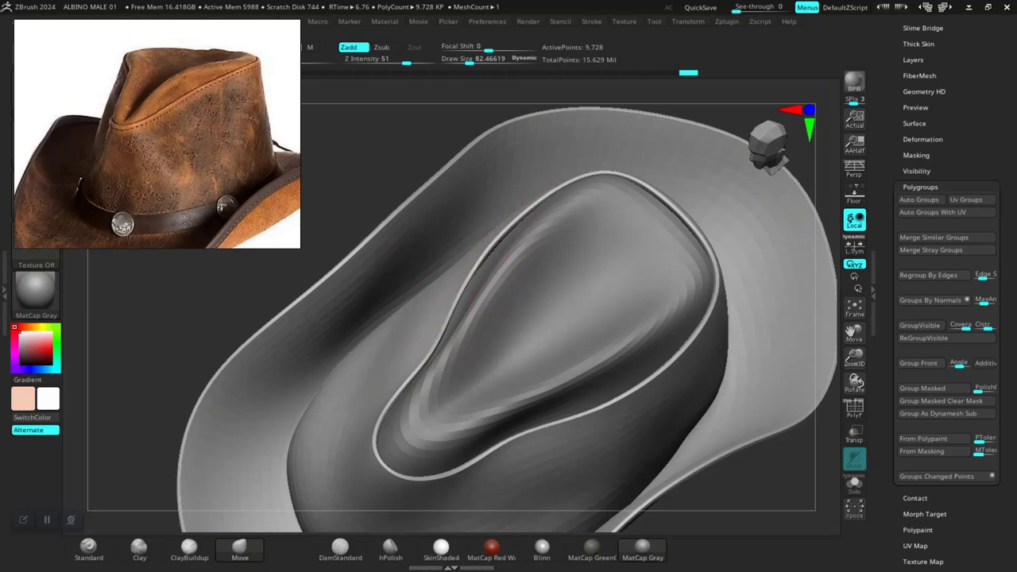
{"action": "left_click_drag", "start_coordinate": [393, 151], "coordinate": [359, 238], "text": "alt"}
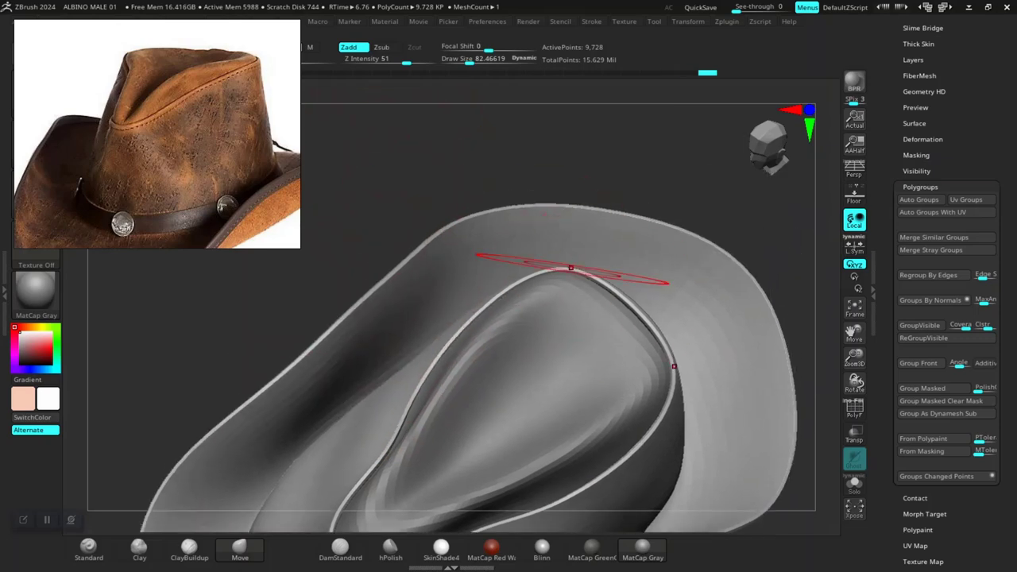
{"action": "left_click_drag", "start_coordinate": [623, 295], "coordinate": [635, 299]}
{"action": "mouse_move", "coordinate": [564, 150]}
{"action": "left_mouse_down"}
{"action": "mouse_move", "coordinate": [548, 151]}
{"action": "mouse_move", "coordinate": [560, 198]}
{"action": "left_mouse_up"}
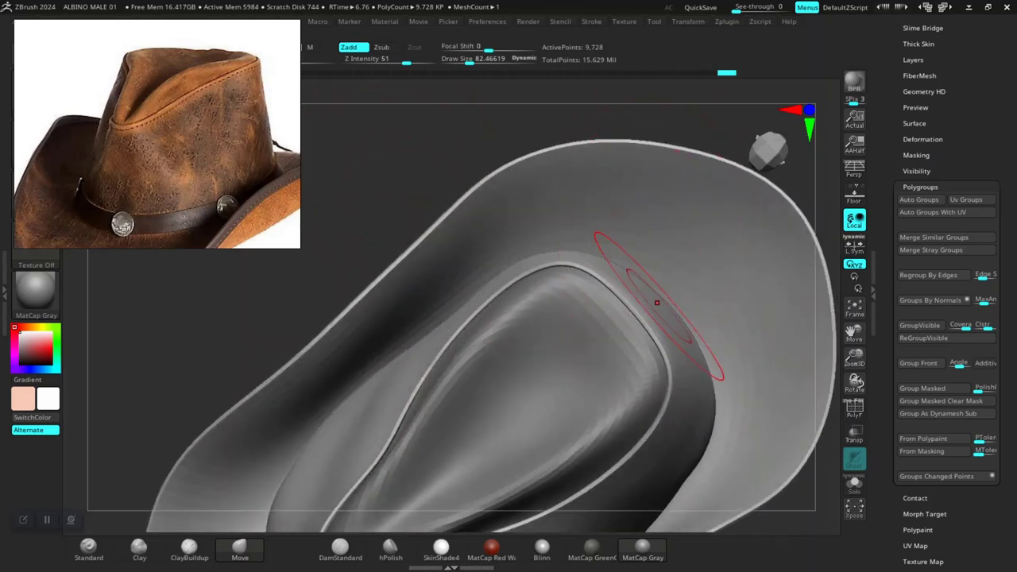
{"action": "left_click_drag", "start_coordinate": [663, 358], "coordinate": [559, 266]}
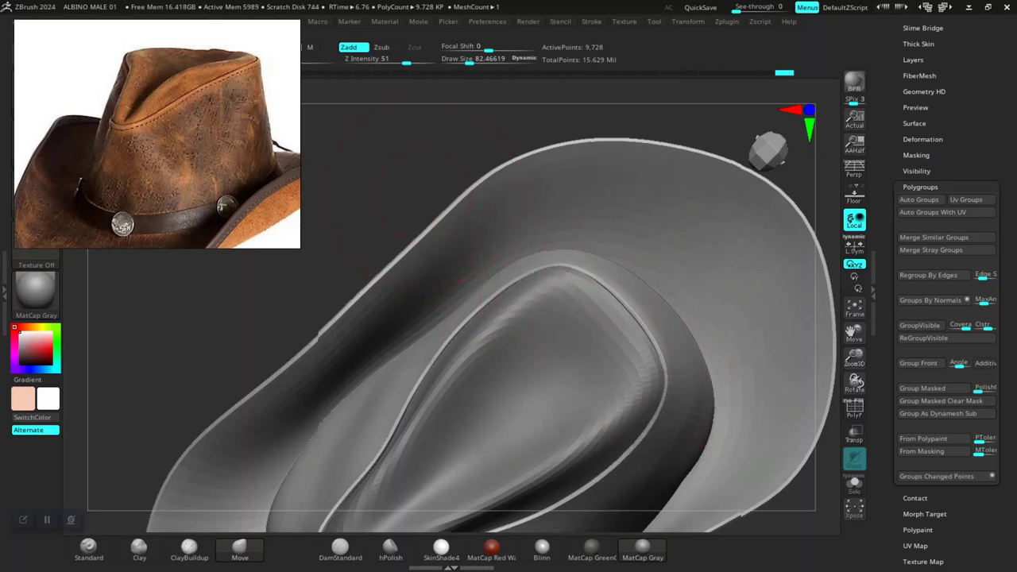
Step: Fit the crown side's upper edge to the crown top along the front and sides, judging the gap from several angles
{"action": "right_click_drag", "start_coordinate": [516, 244], "coordinate": [549, 175], "text": "ctrl"}
{"action": "mouse_move", "coordinate": [557, 318]}
{"action": "right_mouse_down"}
{"action": "mouse_move", "coordinate": [596, 206]}
{"action": "mouse_move", "coordinate": [660, 218]}
{"action": "mouse_move", "coordinate": [721, 291]}
{"action": "mouse_move", "coordinate": [647, 260]}
{"action": "right_mouse_up"}
{"action": "right_click_drag", "start_coordinate": [647, 260], "coordinate": [647, 341], "text": "ctrl"}
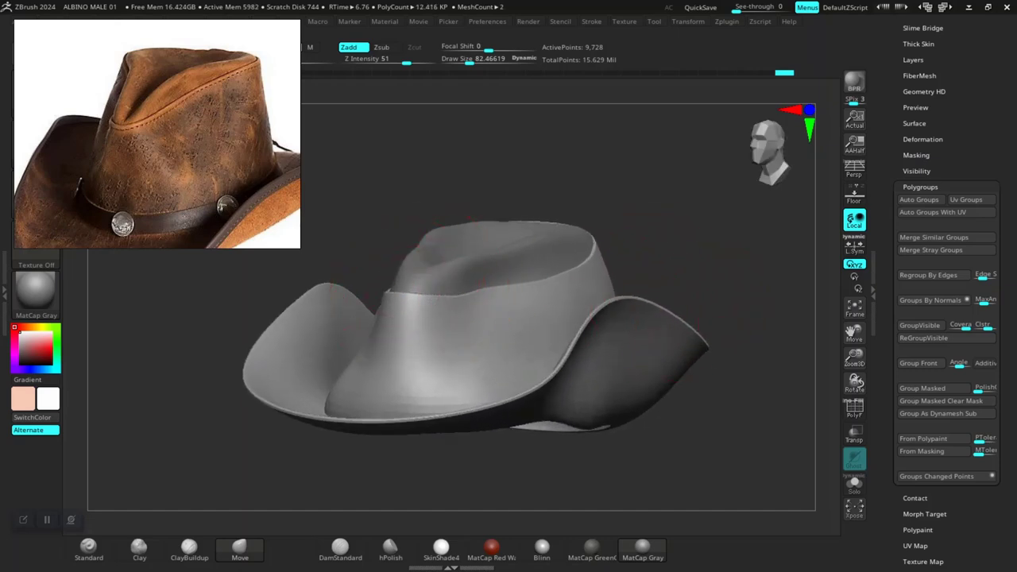
{"action": "right_click_drag", "start_coordinate": [340, 292], "coordinate": [387, 286]}
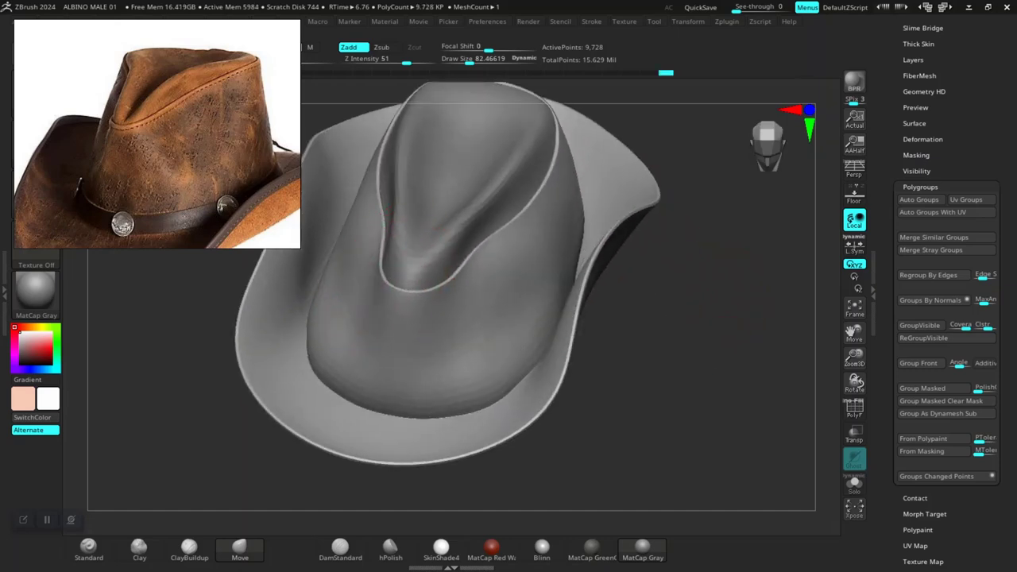
{"action": "right_click_drag", "start_coordinate": [490, 303], "coordinate": [492, 257]}
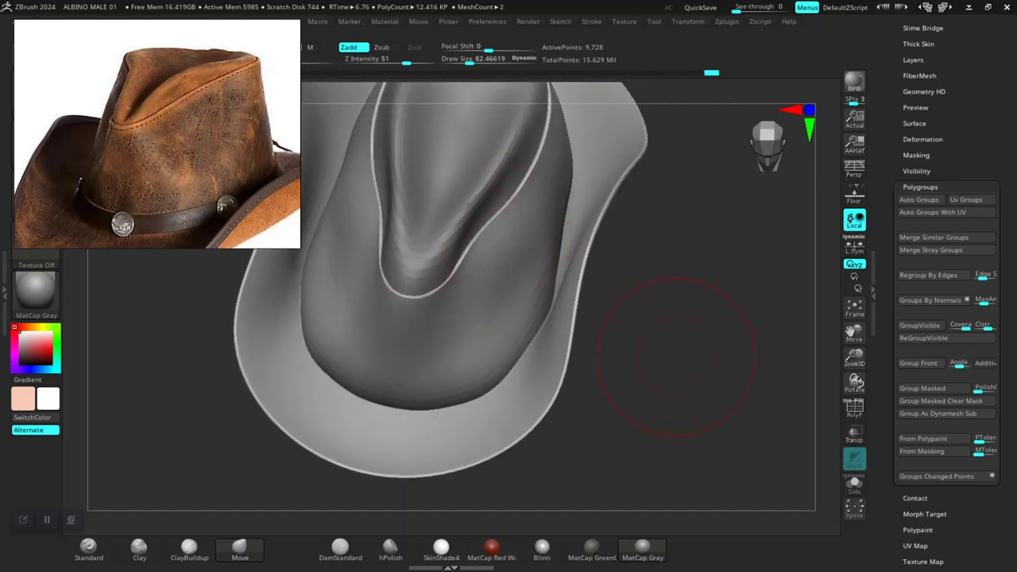
{"action": "right_click_drag", "start_coordinate": [676, 356], "coordinate": [626, 374], "text": "ctrl"}
{"action": "right_click_drag", "start_coordinate": [630, 254], "coordinate": [652, 316]}
{"action": "right_click_drag", "start_coordinate": [654, 365], "coordinate": [527, 389], "text": "alt"}
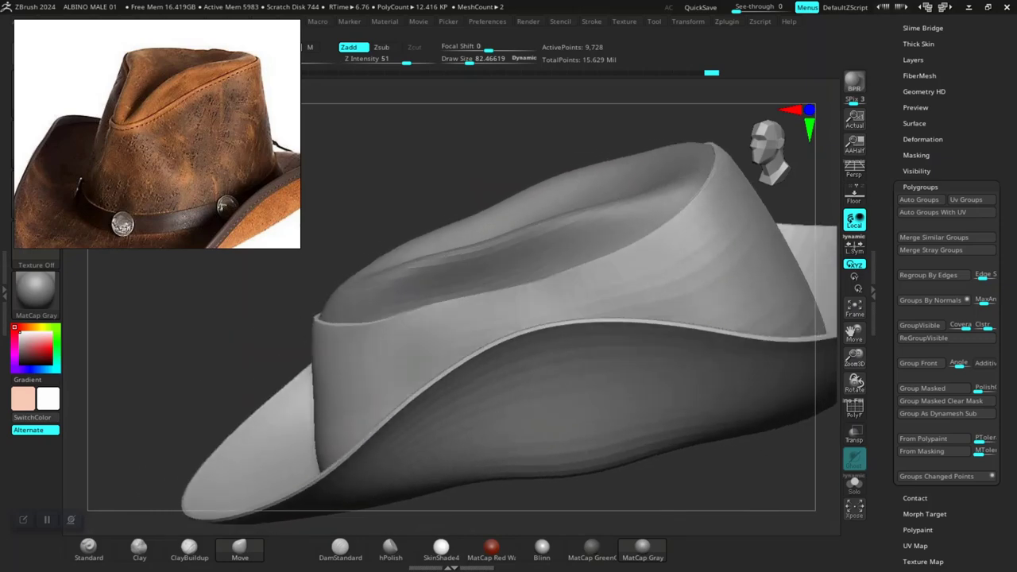
{"action": "right_click_drag", "start_coordinate": [611, 312], "coordinate": [714, 158]}
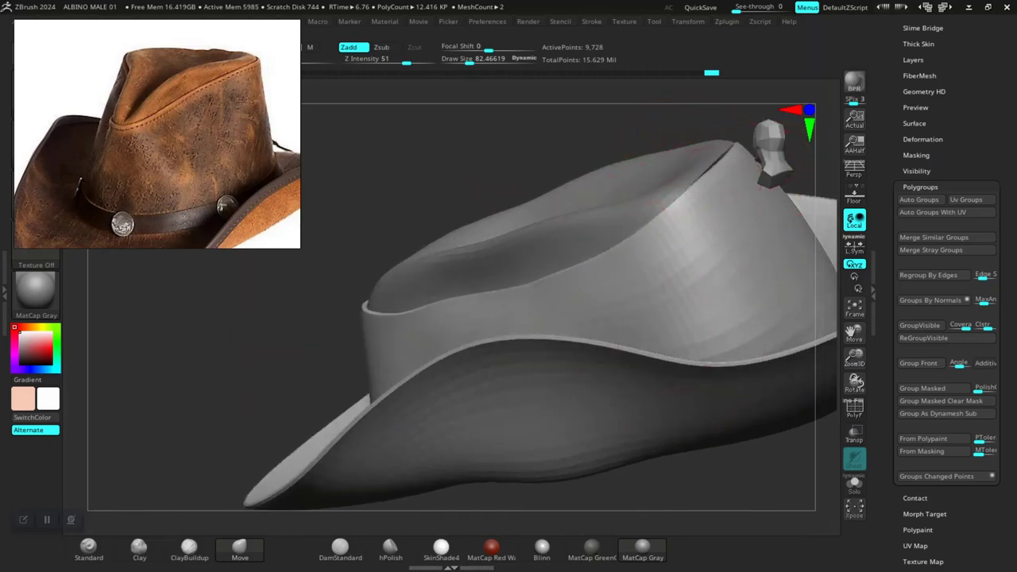
{"action": "left_click_drag", "start_coordinate": [536, 226], "coordinate": [453, 314]}
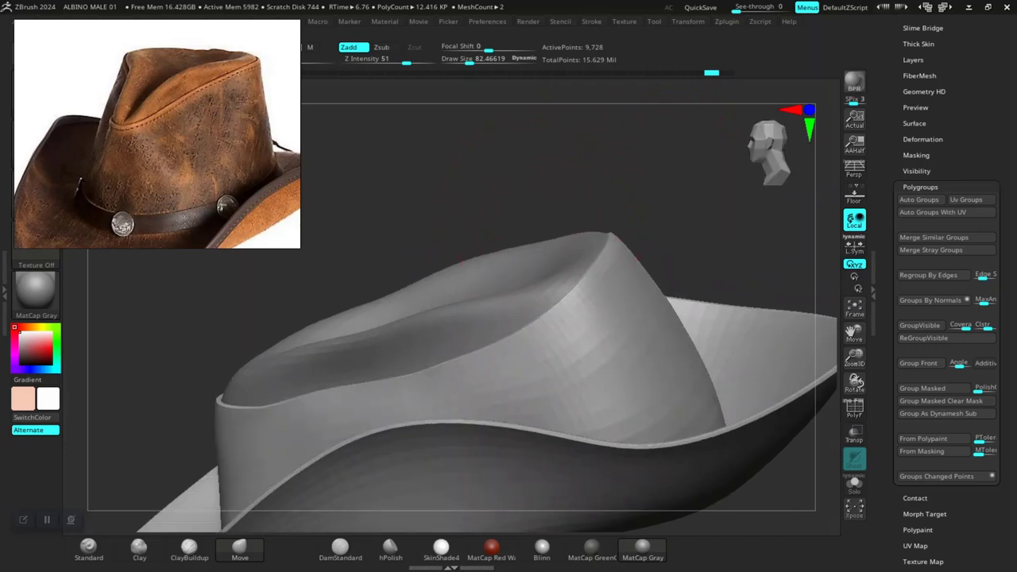
Step: Select the crown top and deepen the back end of its dent with the Move brush at a draw size of about 58
{"action": "key", "text": "shift+d"}
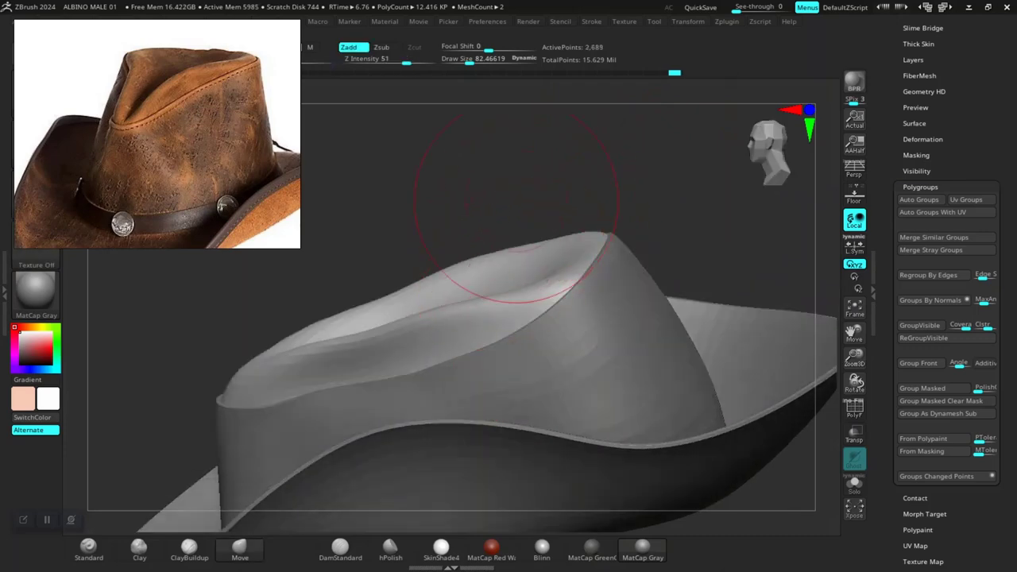
{"action": "mouse_move", "coordinate": [524, 208]}
{"action": "left_mouse_down"}
{"action": "mouse_move", "coordinate": [509, 274]}
{"action": "mouse_move", "coordinate": [556, 274]}
{"action": "left_mouse_up"}
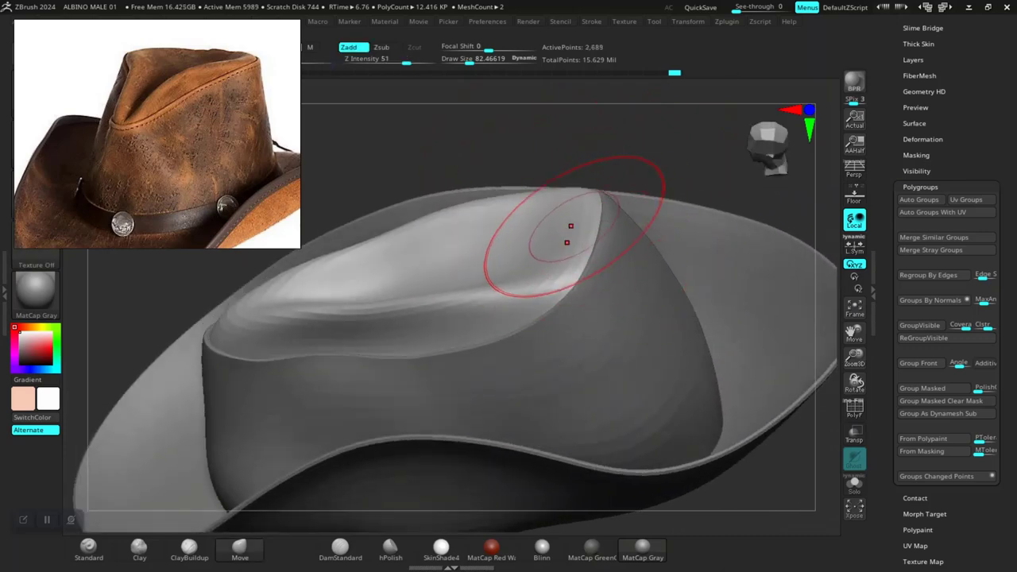
{"action": "right_click", "coordinate": [558, 239]}
{"action": "left_click", "coordinate": [556, 228]}
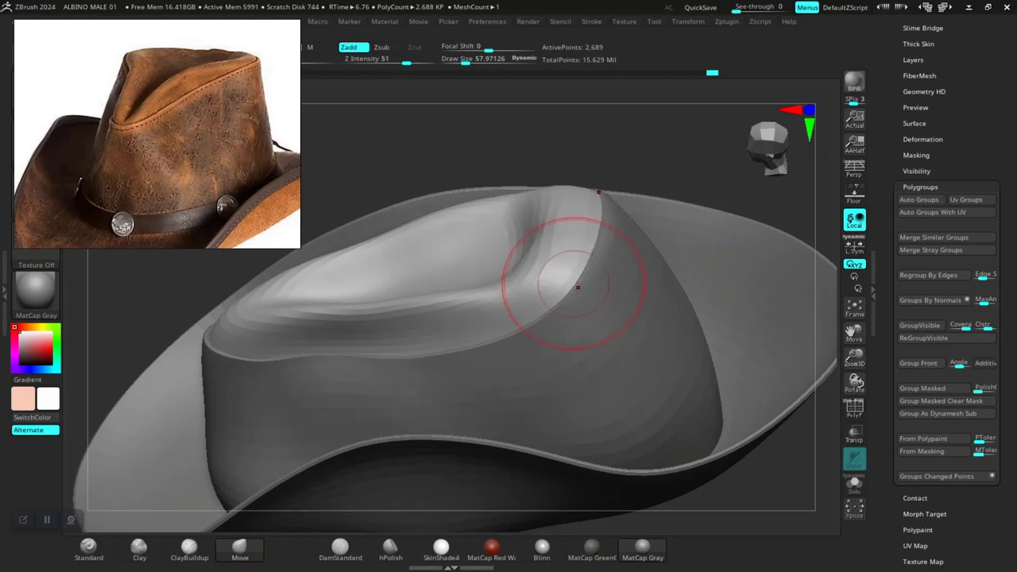
{"action": "right_click_drag", "start_coordinate": [577, 287], "coordinate": [611, 221]}
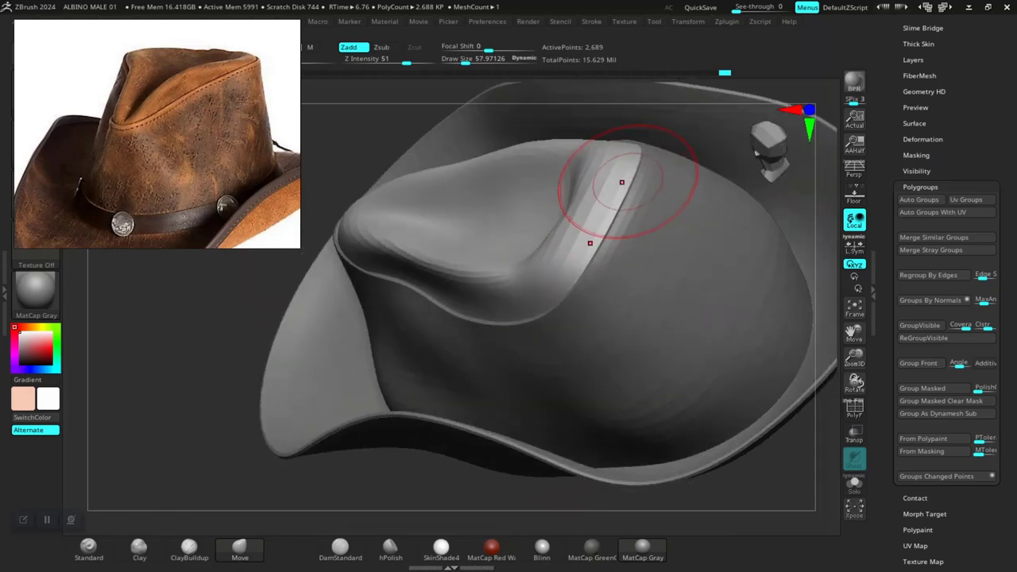
Step: Shape the raised rim around the back of the crown top's dent and check its fit against the crown side
{"action": "right_click_drag", "start_coordinate": [276, 344], "coordinate": [498, 310]}
{"action": "mouse_move", "coordinate": [677, 208]}
{"action": "right_mouse_down", "text": "ctrl"}
{"action": "mouse_move", "coordinate": [608, 220]}
{"action": "mouse_move", "coordinate": [647, 333]}
{"action": "right_mouse_up", "text": "ctrl"}
{"action": "right_click_drag", "start_coordinate": [588, 318], "coordinate": [565, 230]}
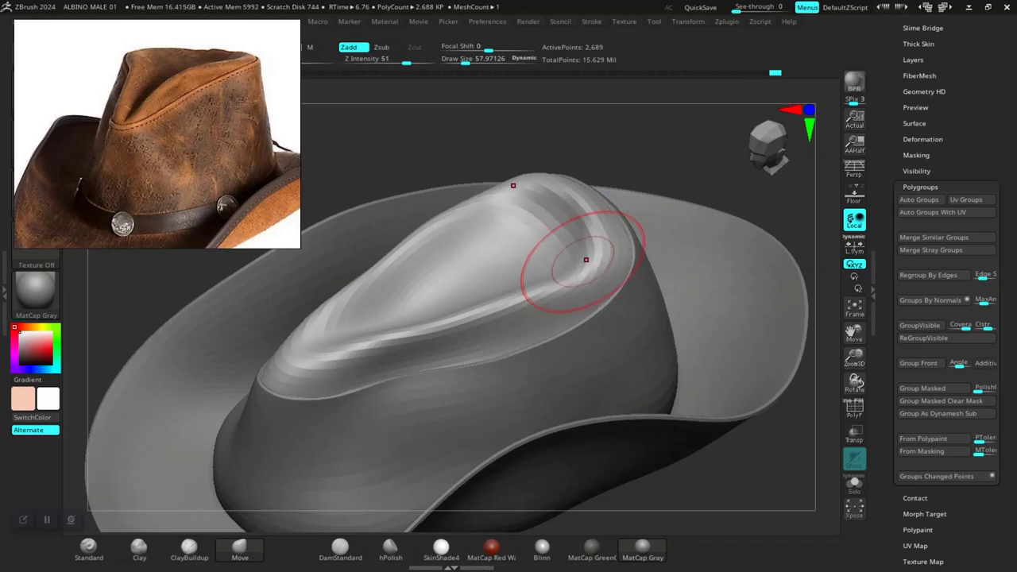
{"action": "right_click_drag", "start_coordinate": [596, 217], "coordinate": [525, 279]}
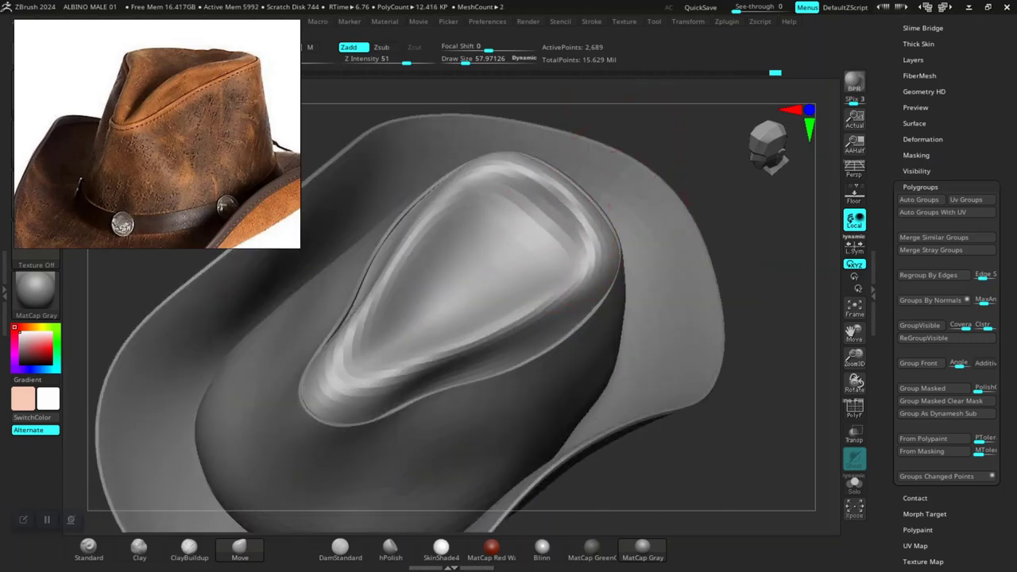
{"action": "mouse_move", "coordinate": [763, 291]}
{"action": "right_mouse_down", "text": "ctrl"}
{"action": "mouse_move", "coordinate": [751, 230]}
{"action": "mouse_move", "coordinate": [697, 345]}
{"action": "mouse_move", "coordinate": [695, 222]}
{"action": "right_mouse_up", "text": "ctrl"}
{"action": "right_click_drag", "start_coordinate": [699, 333], "coordinate": [684, 352]}
{"action": "mouse_move", "coordinate": [586, 407]}
{"action": "right_mouse_down"}
{"action": "mouse_move", "coordinate": [675, 389]}
{"action": "mouse_move", "coordinate": [654, 402]}
{"action": "mouse_move", "coordinate": [584, 389]}
{"action": "mouse_move", "coordinate": [648, 393]}
{"action": "mouse_move", "coordinate": [647, 422]}
{"action": "mouse_move", "coordinate": [585, 427]}
{"action": "mouse_move", "coordinate": [653, 421]}
{"action": "mouse_move", "coordinate": [665, 465]}
{"action": "mouse_move", "coordinate": [670, 454]}
{"action": "mouse_move", "coordinate": [576, 364]}
{"action": "right_mouse_up"}
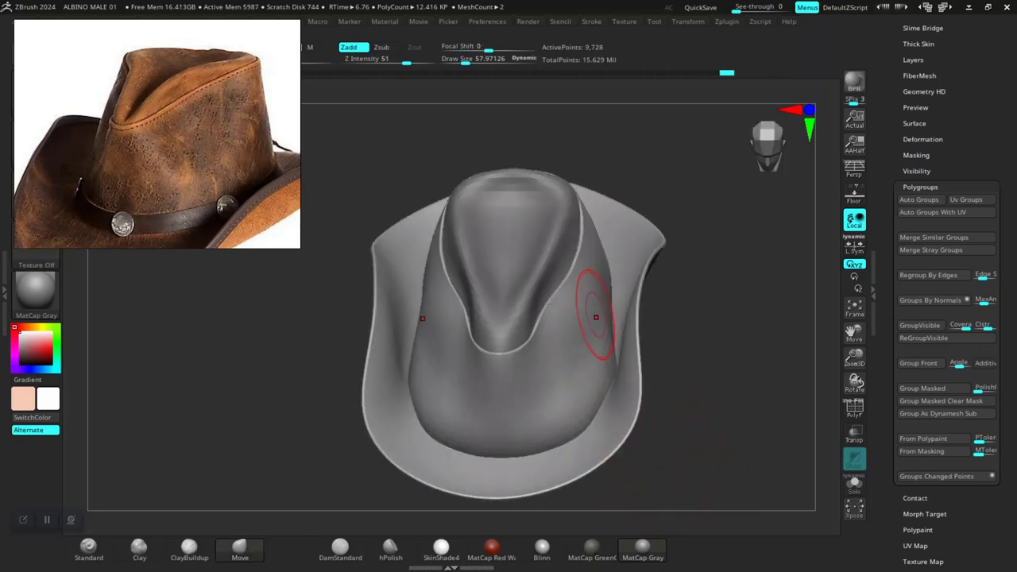
Step: Select the crown side and try a lengthwise dent along it with the Standard brush at a draw size of about 104
{"action": "key", "text": "space"}
{"action": "left_click_drag", "start_coordinate": [596, 317], "coordinate": [602, 317]}
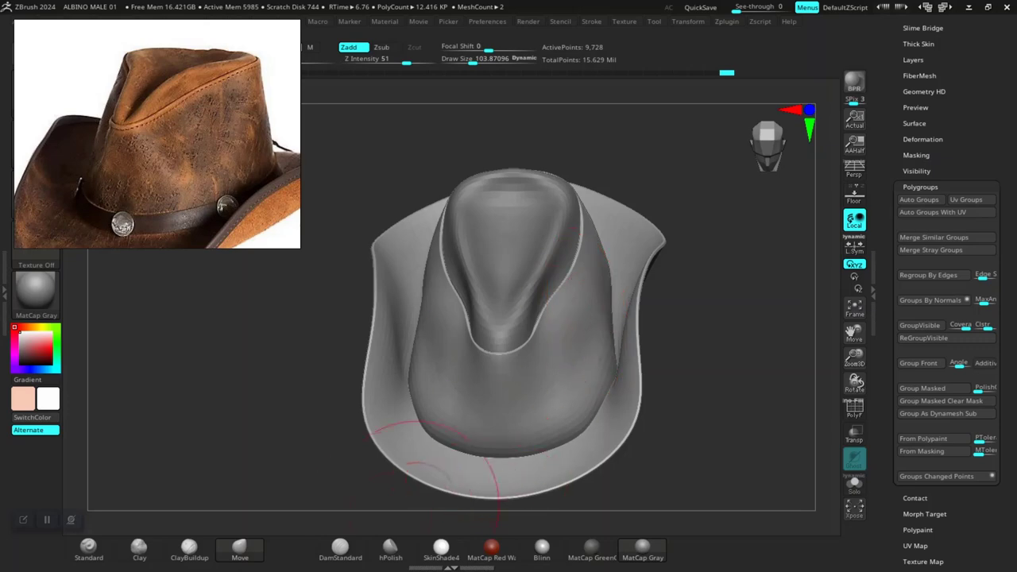
{"action": "left_click", "coordinate": [88, 547]}
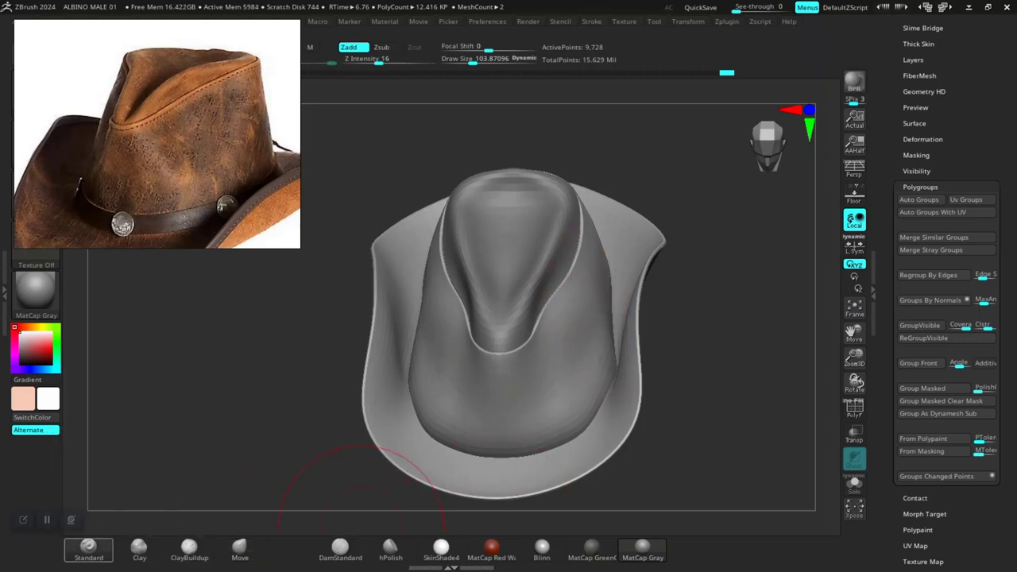
{"action": "right_click_drag", "start_coordinate": [619, 286], "coordinate": [601, 261]}
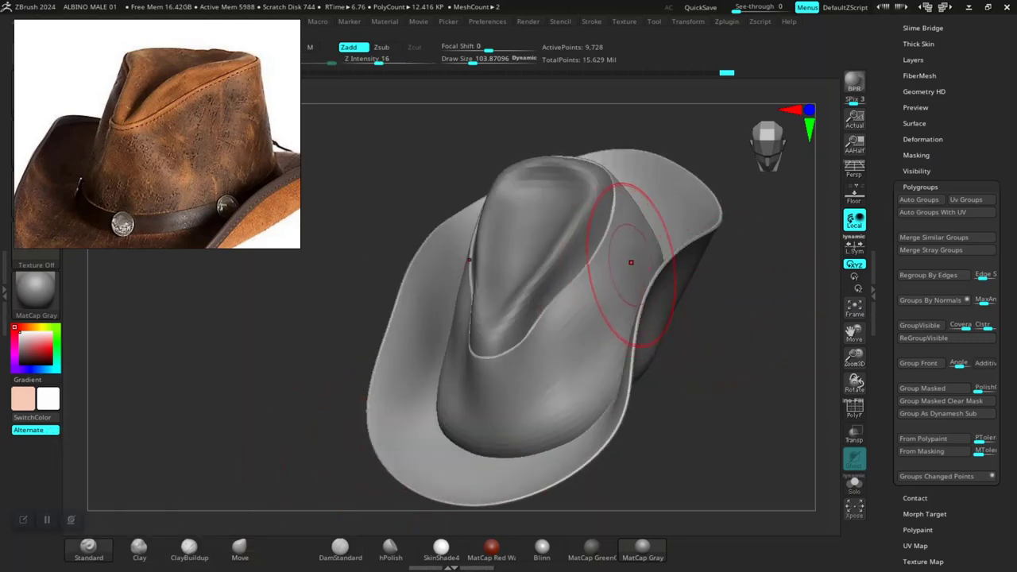
{"action": "mouse_move", "coordinate": [581, 387]}
{"action": "right_mouse_down"}
{"action": "mouse_move", "coordinate": [692, 386]}
{"action": "mouse_move", "coordinate": [695, 417]}
{"action": "right_mouse_up"}
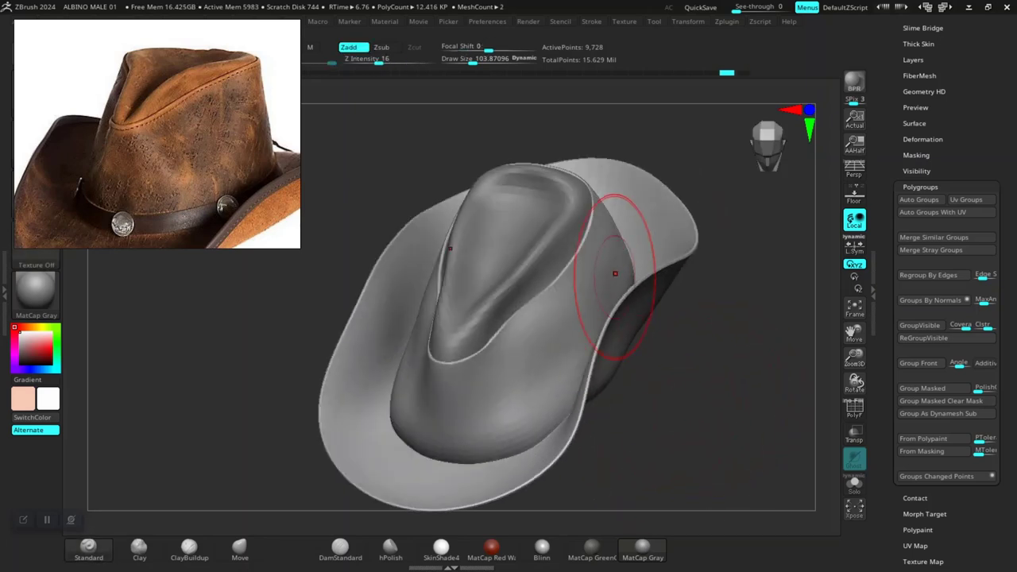
{"action": "mouse_move", "coordinate": [594, 283]}
{"action": "left_mouse_down"}
{"action": "mouse_move", "coordinate": [533, 410]}
{"action": "mouse_move", "coordinate": [545, 351]}
{"action": "left_mouse_up"}
{"action": "right_click_drag", "start_coordinate": [661, 319], "coordinate": [729, 438]}
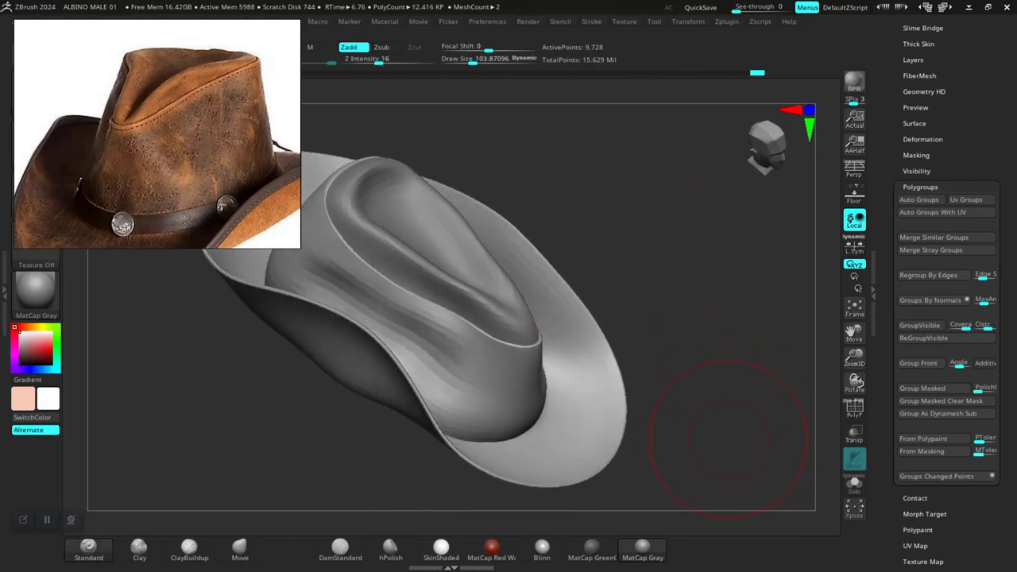
{"action": "mouse_move", "coordinate": [733, 389]}
{"action": "right_mouse_down"}
{"action": "mouse_move", "coordinate": [704, 393]}
{"action": "mouse_move", "coordinate": [580, 273]}
{"action": "mouse_move", "coordinate": [585, 322]}
{"action": "right_mouse_up"}
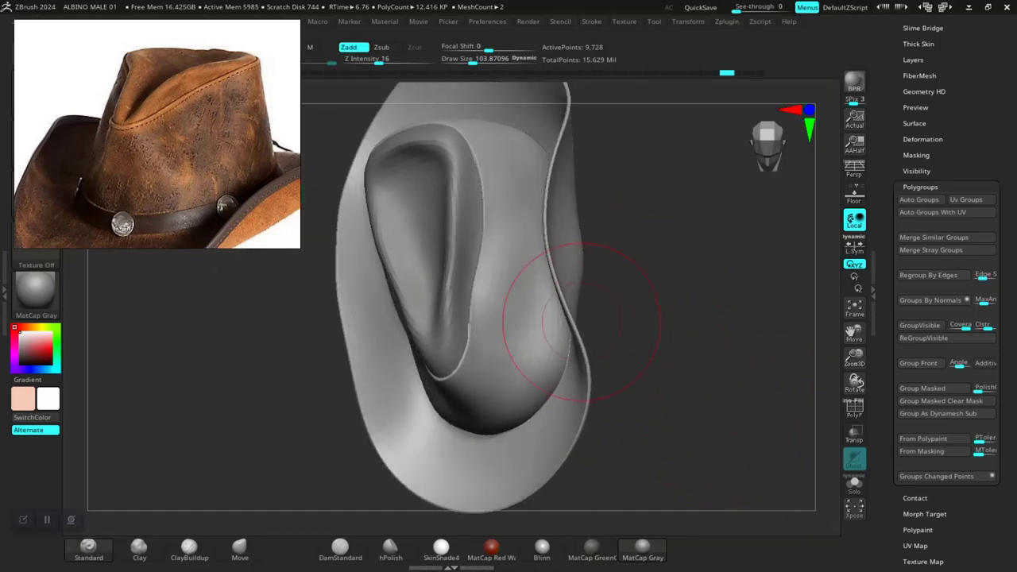
Step: Isolate the crown side by hiding the brim, and sculpt a soft lengthwise dent into its flank with the Standard brush
{"action": "left_click", "coordinate": [528, 325], "text": "ctrl+shift"}
{"action": "right_click_drag", "start_coordinate": [673, 288], "coordinate": [654, 318], "text": "alt"}
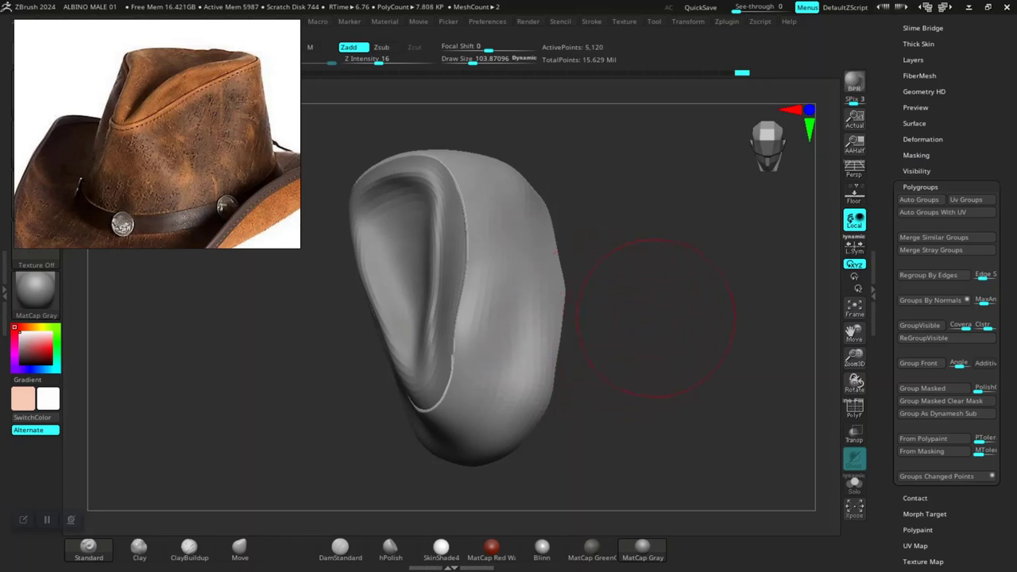
{"action": "key", "text": "f"}
{"action": "left_click_drag", "start_coordinate": [514, 194], "coordinate": [509, 381]}
{"action": "mouse_move", "coordinate": [498, 335]}
{"action": "left_mouse_down", "text": "shift"}
{"action": "mouse_move", "coordinate": [500, 306]}
{"action": "mouse_move", "coordinate": [497, 321]}
{"action": "left_mouse_up", "text": "shift"}
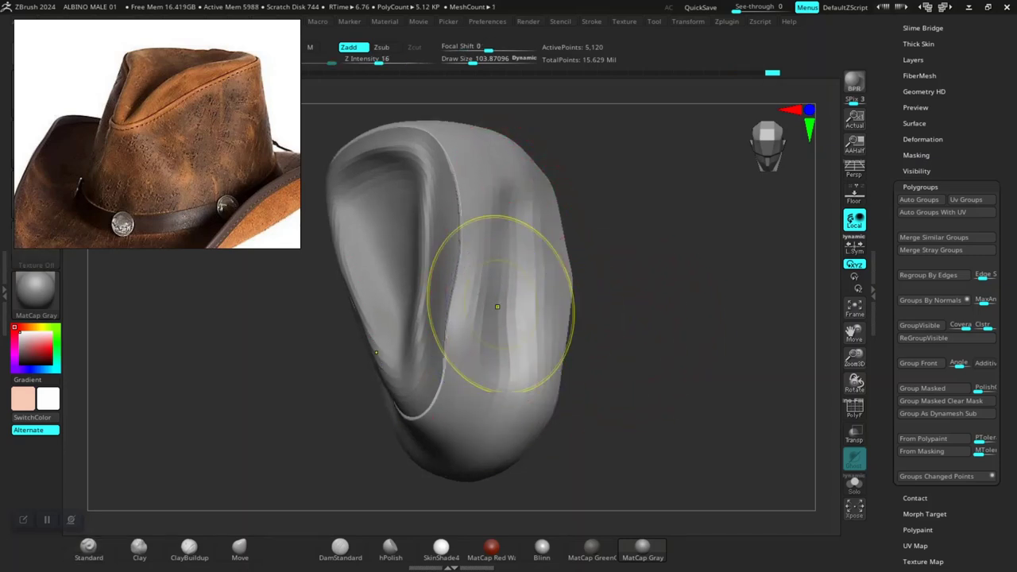
{"action": "key", "text": "ctrl+z"}
{"action": "left_click_drag", "start_coordinate": [507, 209], "coordinate": [497, 374]}
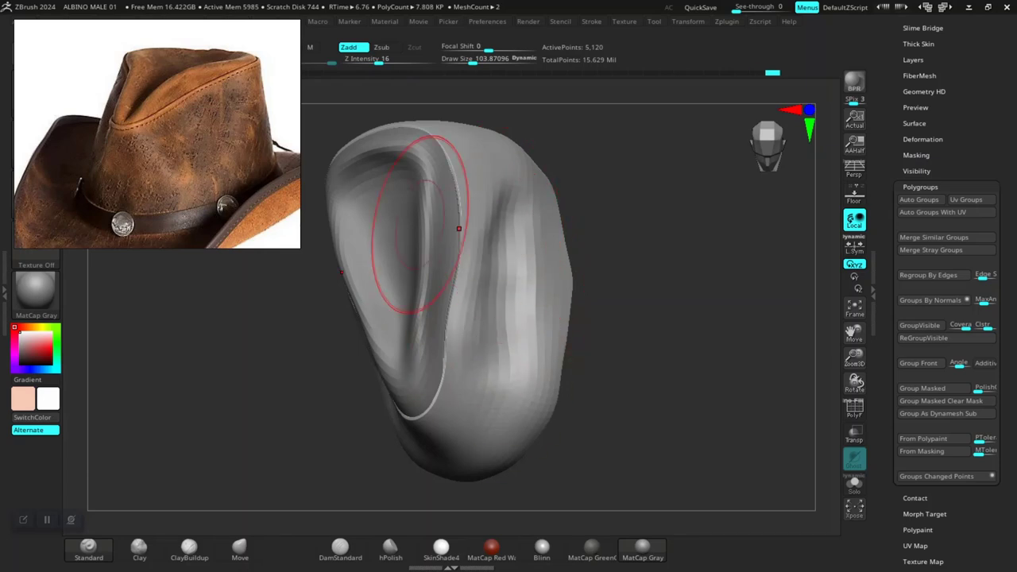
Step: Smooth the sculpted dent on the crown side with the Smooth brush at intensity 11 and a draw size of about 69
{"action": "left_click", "coordinate": [392, 61], "text": "shift"}
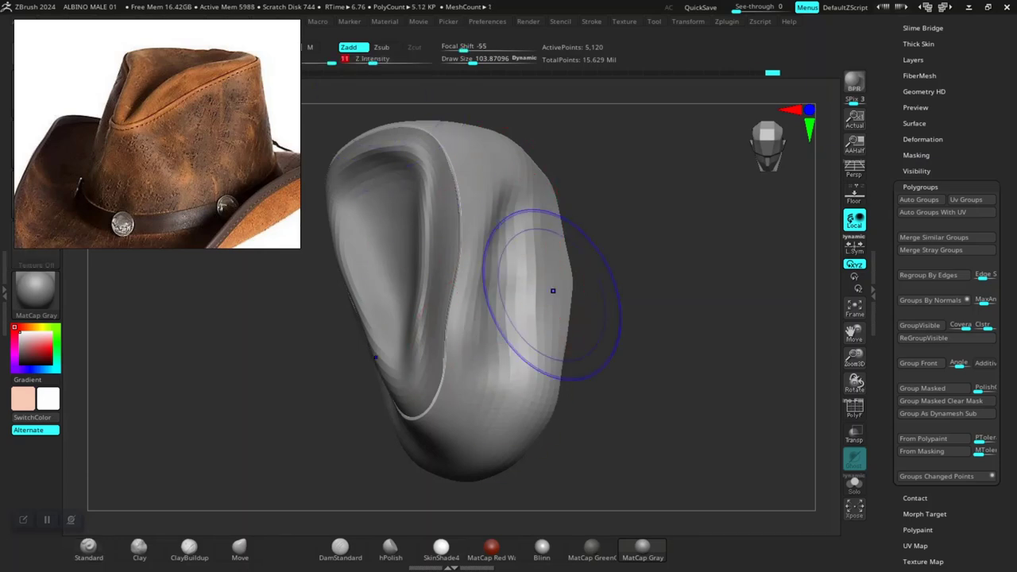
{"action": "key", "text": "space"}
{"action": "left_click_drag", "start_coordinate": [524, 223], "coordinate": [519, 221]}
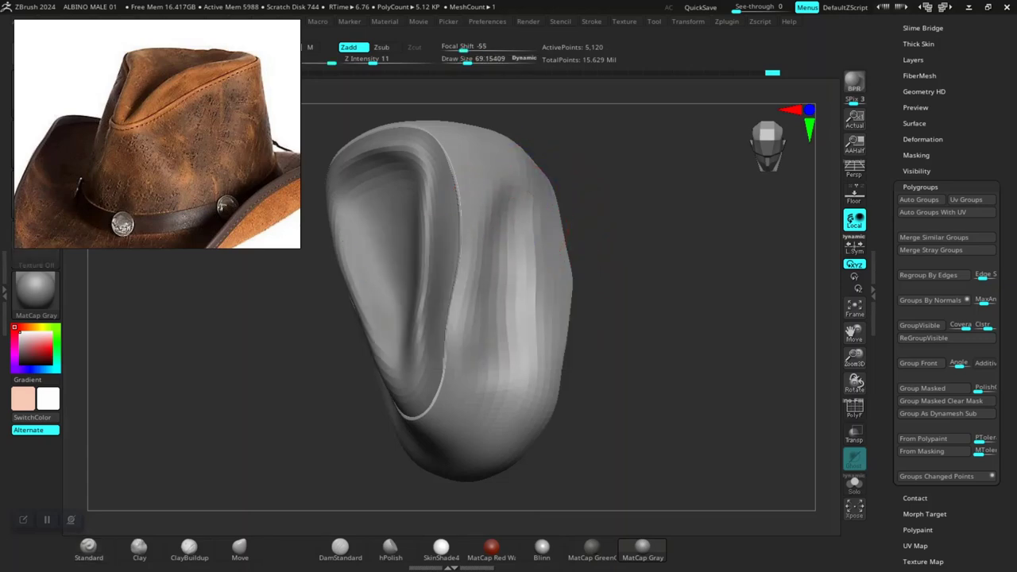
{"action": "mouse_move", "coordinate": [534, 219]}
{"action": "left_mouse_down", "text": "shift"}
{"action": "mouse_move", "coordinate": [536, 268]}
{"action": "mouse_move", "coordinate": [548, 215]}
{"action": "left_mouse_up", "text": "shift"}
{"action": "left_click_drag", "start_coordinate": [542, 270], "coordinate": [544, 324], "text": "shift"}
{"action": "mouse_move", "coordinate": [604, 337]}
{"action": "left_mouse_down"}
{"action": "mouse_move", "coordinate": [652, 341]}
{"action": "mouse_move", "coordinate": [651, 382]}
{"action": "mouse_move", "coordinate": [662, 344]}
{"action": "mouse_move", "coordinate": [628, 404]}
{"action": "mouse_move", "coordinate": [693, 380]}
{"action": "mouse_move", "coordinate": [692, 417]}
{"action": "mouse_move", "coordinate": [719, 422]}
{"action": "left_mouse_up"}
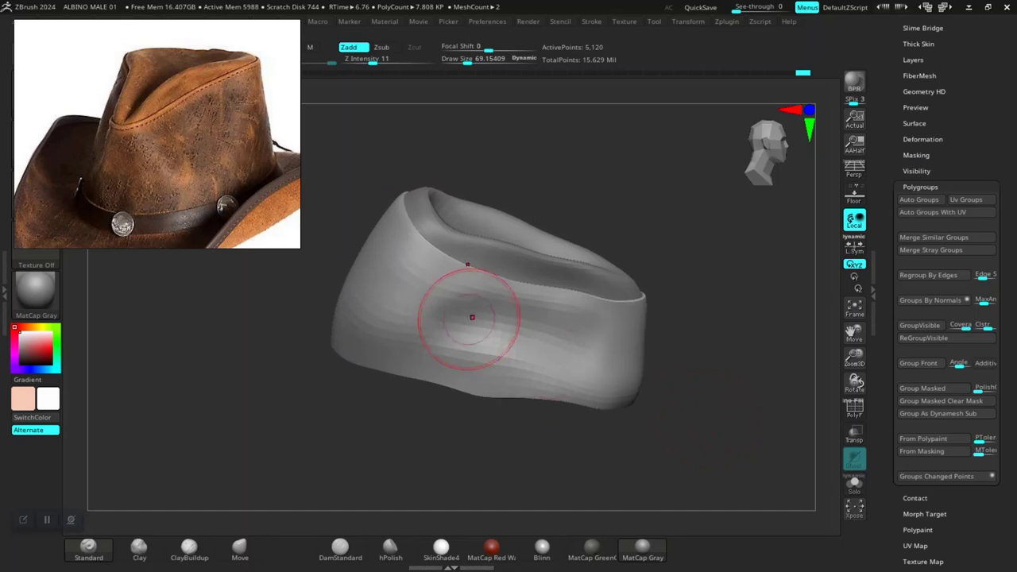
{"action": "left_click_drag", "start_coordinate": [472, 317], "coordinate": [460, 312], "text": "shift"}
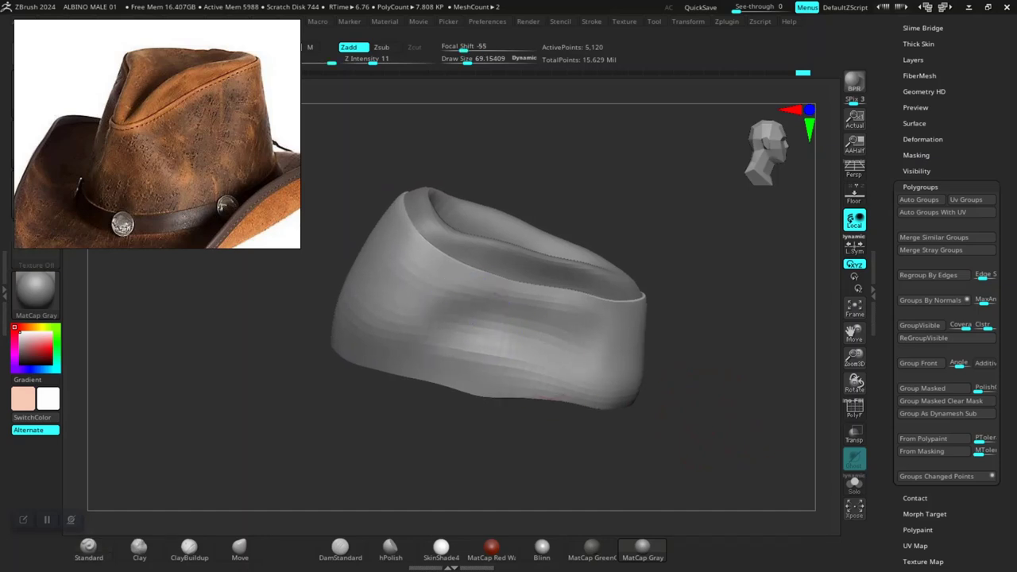
Step: Unhide the brim and check the reshaped crown on the whole hat from the side and front
{"action": "mouse_move", "coordinate": [582, 331]}
{"action": "left_mouse_down", "text": "alt"}
{"action": "mouse_move", "coordinate": [586, 383]}
{"action": "mouse_move", "coordinate": [589, 367]}
{"action": "left_mouse_up", "text": "alt"}
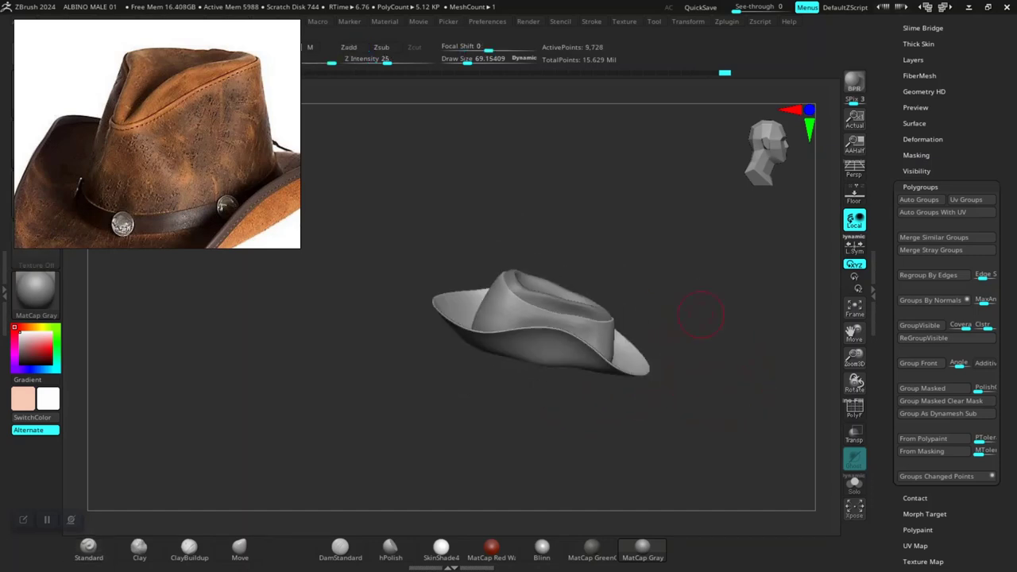
{"action": "mouse_move", "coordinate": [715, 318]}
{"action": "left_mouse_down"}
{"action": "mouse_move", "coordinate": [755, 299]}
{"action": "mouse_move", "coordinate": [675, 342]}
{"action": "mouse_move", "coordinate": [628, 345]}
{"action": "mouse_move", "coordinate": [582, 299]}
{"action": "left_mouse_up"}
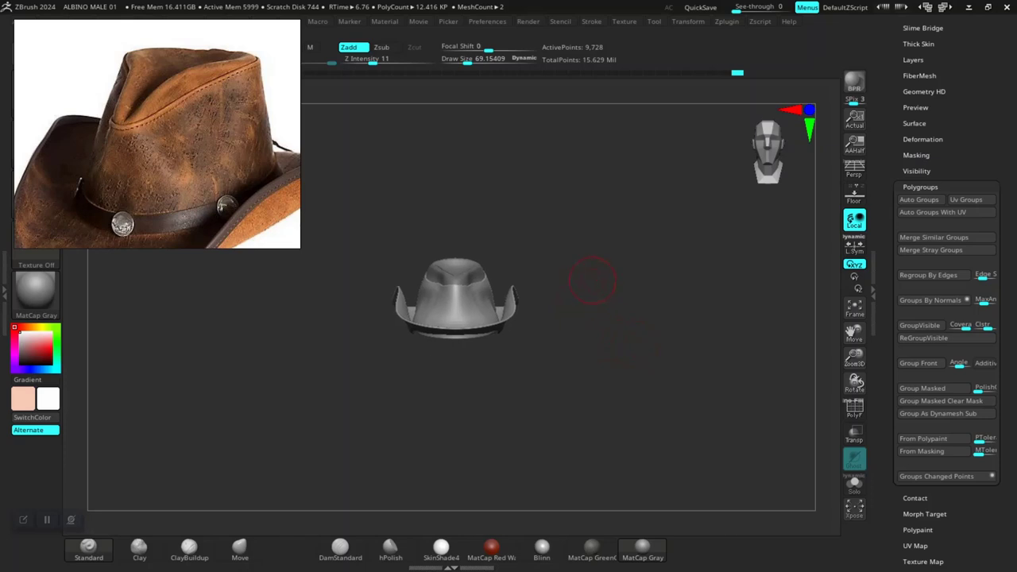
{"action": "mouse_move", "coordinate": [628, 342]}
{"action": "left_mouse_down", "text": "alt"}
{"action": "mouse_move", "coordinate": [625, 304]}
{"action": "mouse_move", "coordinate": [609, 342]}
{"action": "mouse_move", "coordinate": [642, 356]}
{"action": "mouse_move", "coordinate": [619, 449]}
{"action": "left_mouse_up", "text": "alt"}
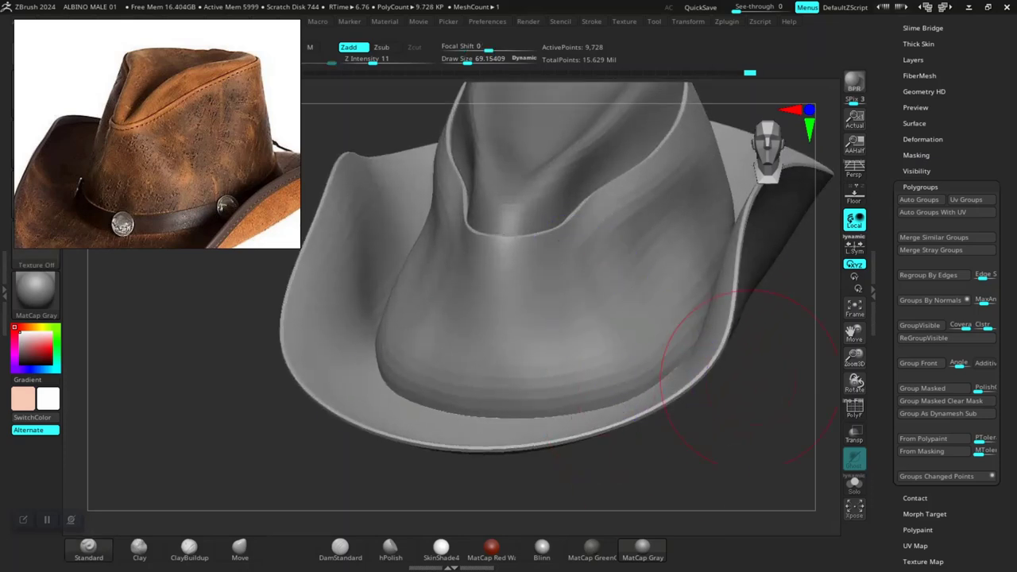
Step: Select the crown top piece of the hat and isolate it in the view
{"action": "mouse_move", "coordinate": [745, 374]}
{"action": "left_mouse_down", "text": "alt"}
{"action": "mouse_move", "coordinate": [718, 340]}
{"action": "mouse_move", "coordinate": [786, 339]}
{"action": "mouse_move", "coordinate": [712, 374]}
{"action": "mouse_move", "coordinate": [676, 436]}
{"action": "mouse_move", "coordinate": [710, 388]}
{"action": "mouse_move", "coordinate": [692, 374]}
{"action": "mouse_move", "coordinate": [686, 435]}
{"action": "left_mouse_up", "text": "alt"}
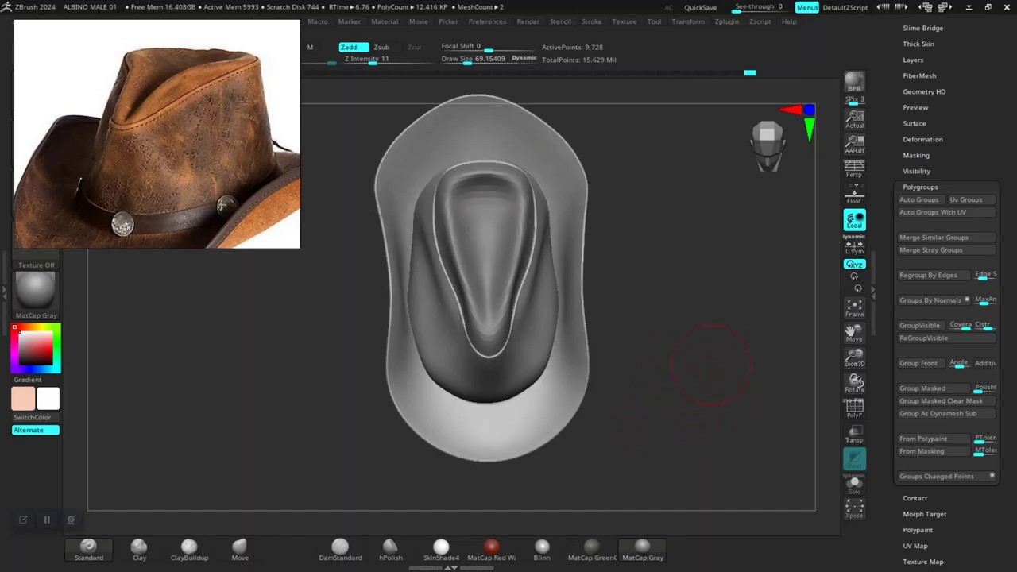
{"action": "left_click_drag", "start_coordinate": [706, 363], "coordinate": [708, 423], "text": "alt"}
{"action": "left_click", "coordinate": [488, 249], "text": "alt"}
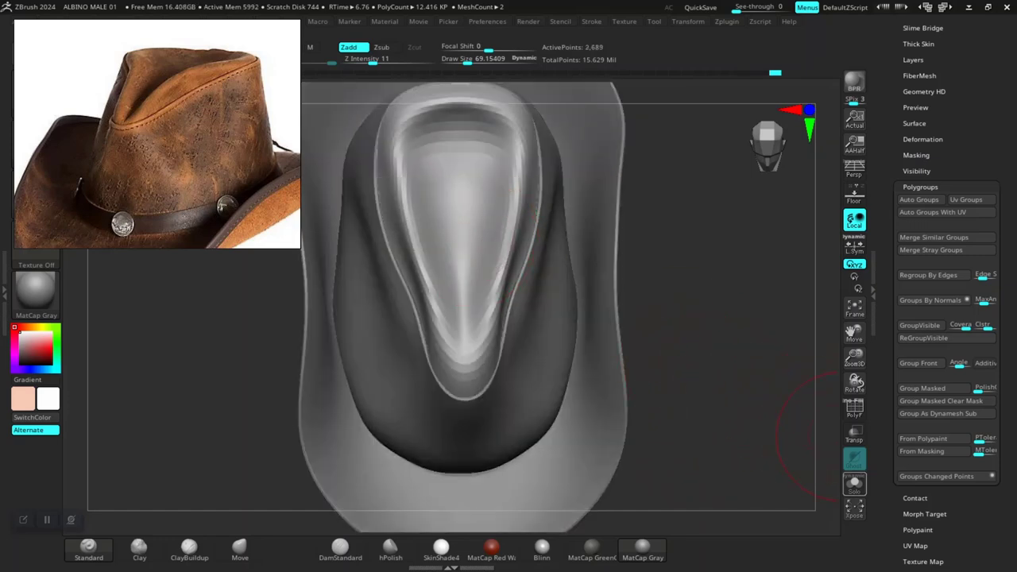
{"action": "left_click", "coordinate": [854, 483]}
{"action": "left_click_drag", "start_coordinate": [703, 409], "coordinate": [736, 387]}
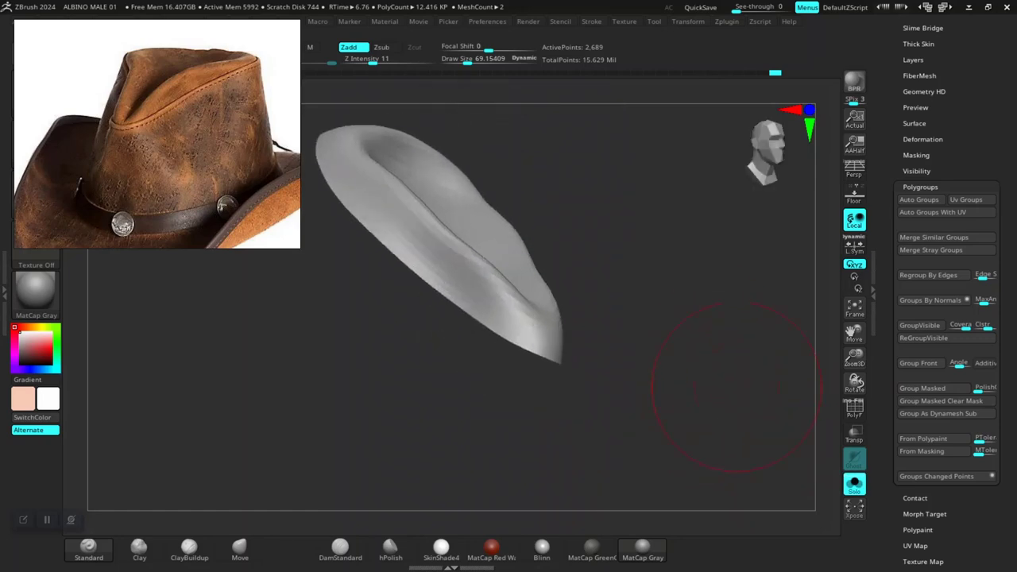
Step: Thicken the crown top inward with Panel Loops, using 2 loops, polish 0, bevel 0, elevation -100 and thickness 0.01
{"action": "scroll", "coordinate": [946, 294], "scroll_direction": "up", "scroll_amount": 3}
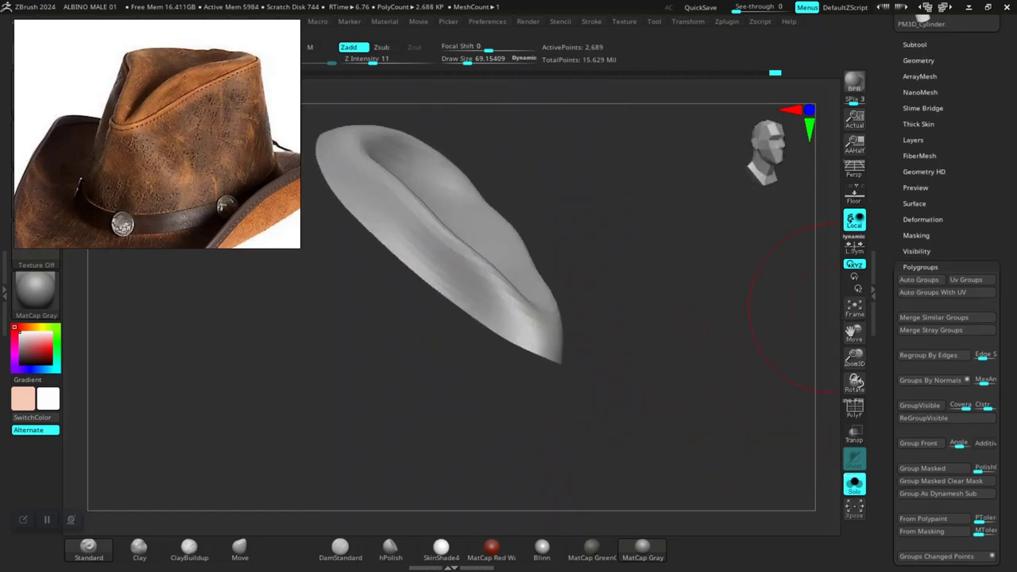
{"action": "scroll", "coordinate": [945, 294], "scroll_direction": "up", "scroll_amount": 5}
{"action": "left_click", "coordinate": [918, 216]}
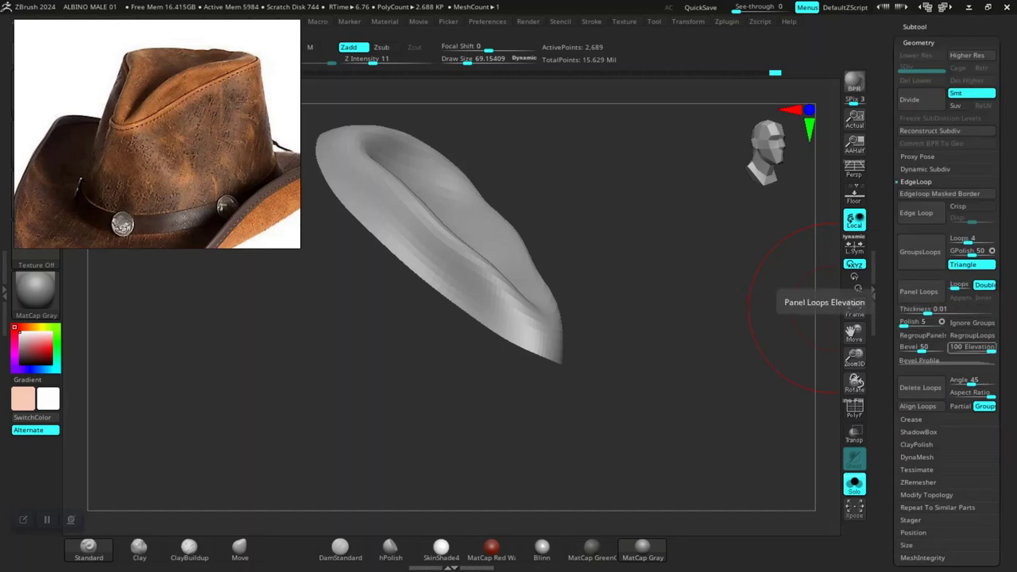
{"action": "left_click_drag", "start_coordinate": [990, 349], "coordinate": [899, 324]}
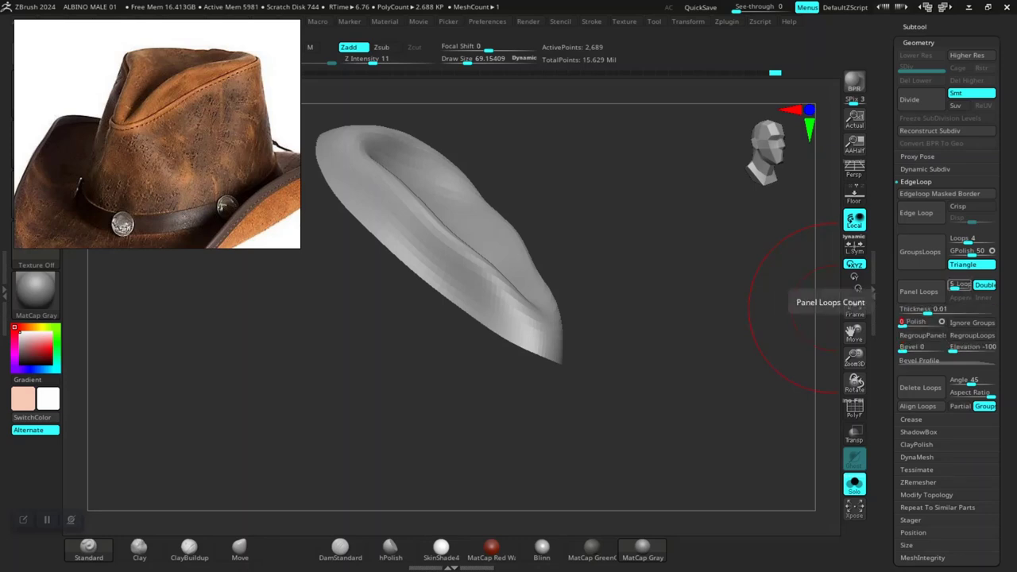
{"action": "left_click_drag", "start_coordinate": [956, 287], "coordinate": [953, 286]}
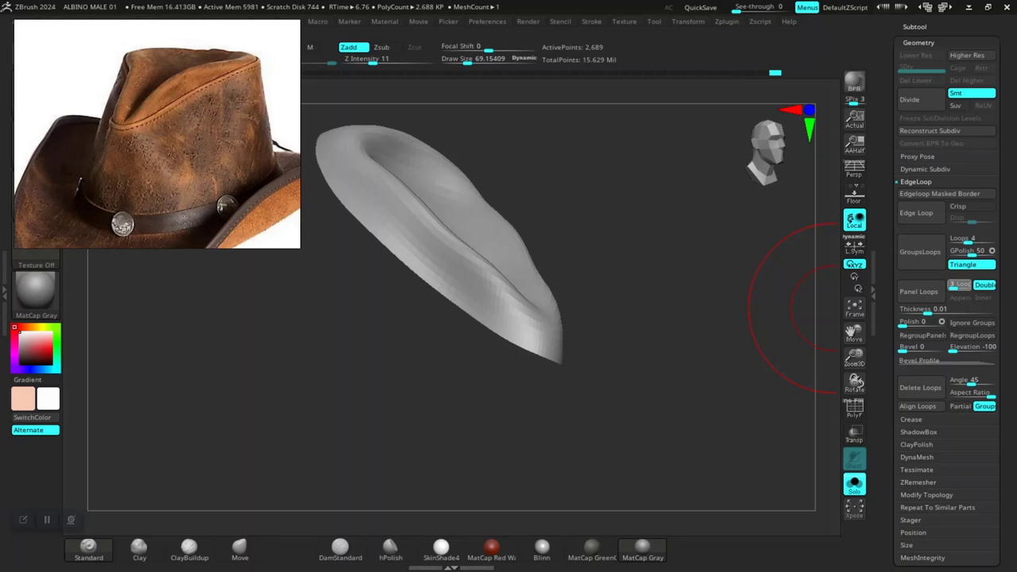
{"action": "type", "text": "2"}
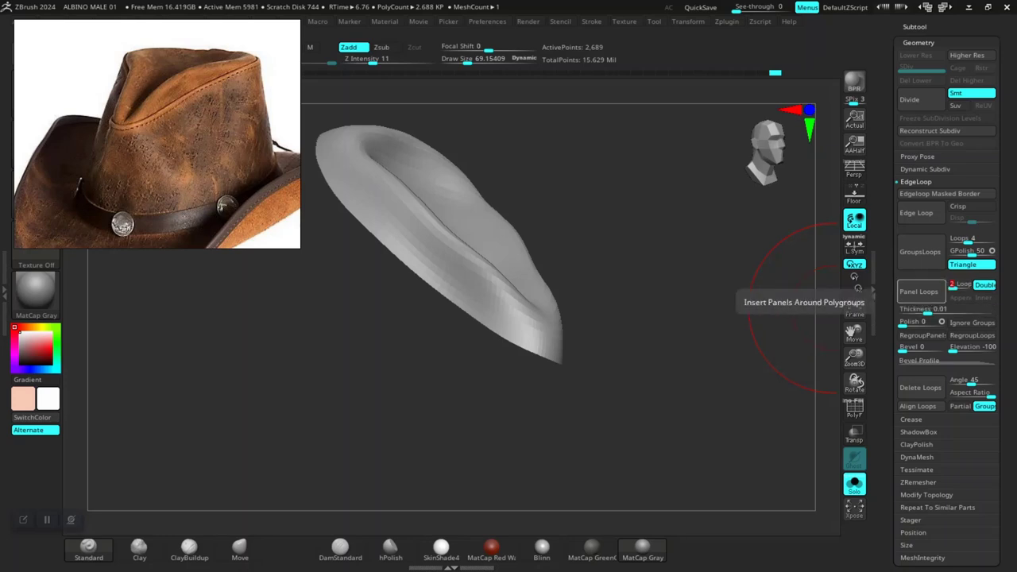
{"action": "left_click", "coordinate": [918, 290]}
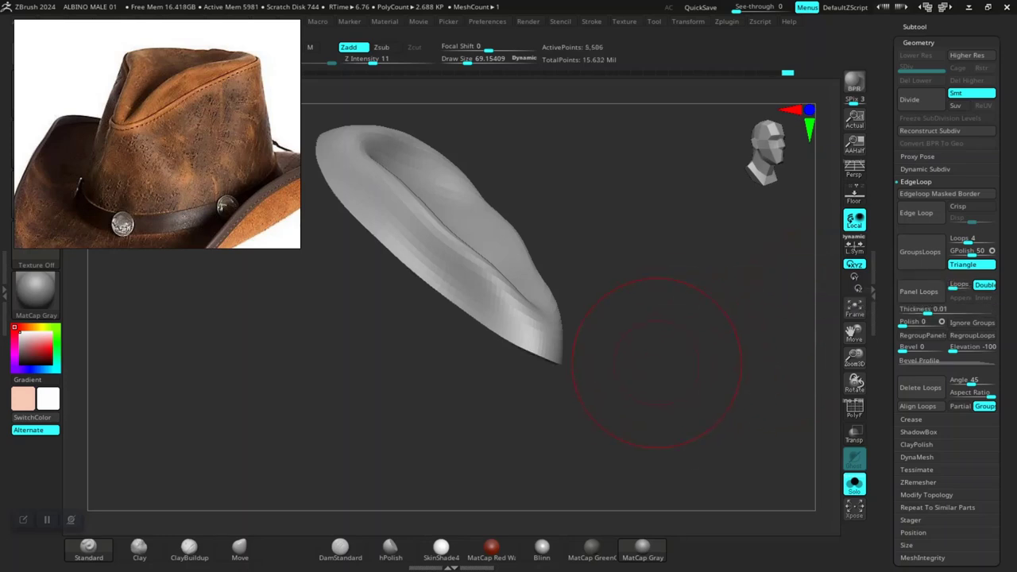
{"action": "left_click_drag", "start_coordinate": [657, 363], "coordinate": [554, 337]}
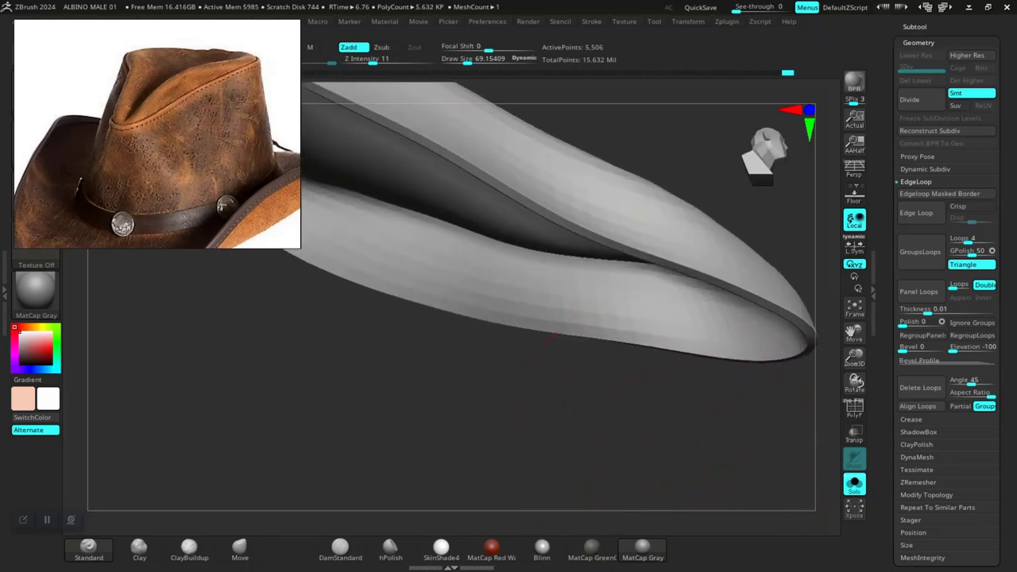
{"action": "mouse_move", "coordinate": [633, 441]}
{"action": "left_mouse_down"}
{"action": "mouse_move", "coordinate": [664, 446]}
{"action": "mouse_move", "coordinate": [653, 477]}
{"action": "left_mouse_up"}
{"action": "key", "text": "shift+f"}
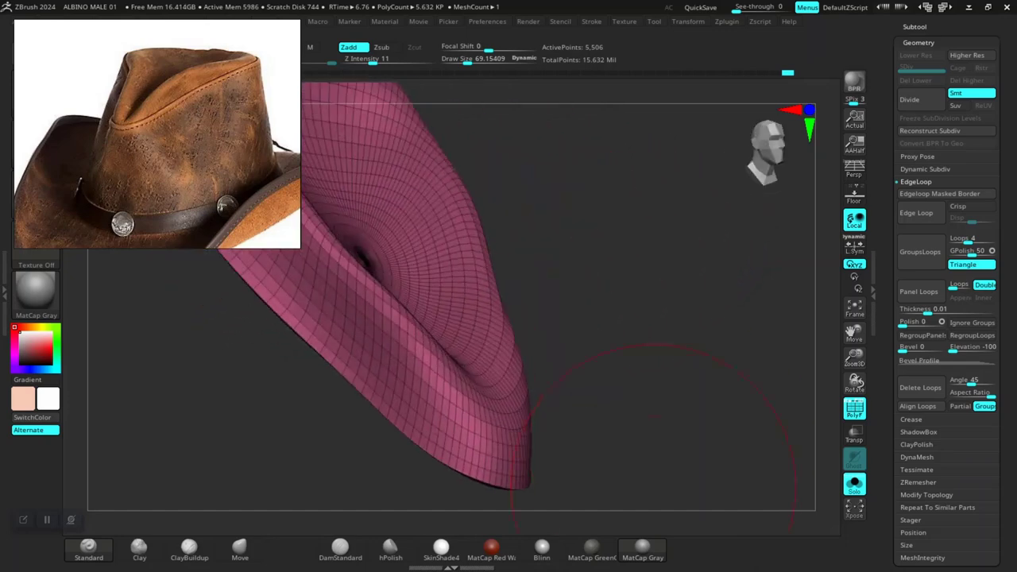
{"action": "left_click_drag", "start_coordinate": [653, 415], "coordinate": [658, 300], "text": "alt"}
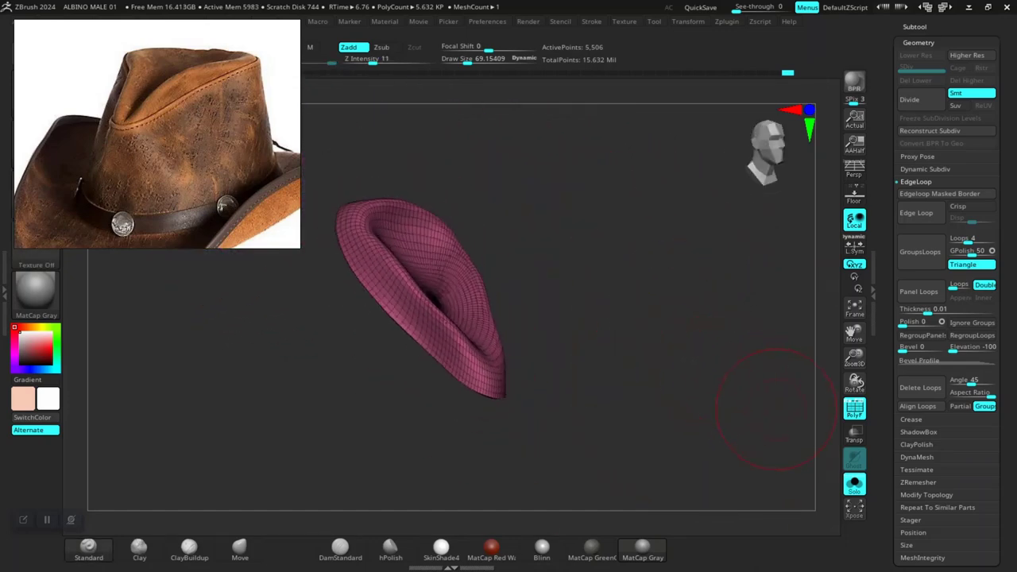
Step: Bring back the whole hat without wireframe and compare it with the band, conchos and stitched brim edge in the reference photo
{"action": "left_click", "coordinate": [852, 482]}
{"action": "mouse_move", "coordinate": [764, 391]}
{"action": "left_mouse_down"}
{"action": "mouse_move", "coordinate": [704, 363]}
{"action": "mouse_move", "coordinate": [721, 400]}
{"action": "mouse_move", "coordinate": [701, 397]}
{"action": "mouse_move", "coordinate": [668, 290]}
{"action": "mouse_move", "coordinate": [715, 318]}
{"action": "left_mouse_up"}
{"action": "key", "text": "shift+f"}
{"action": "left_click_drag", "start_coordinate": [647, 309], "coordinate": [779, 403]}
{"action": "mouse_move", "coordinate": [715, 373]}
{"action": "left_mouse_down"}
{"action": "mouse_move", "coordinate": [719, 425]}
{"action": "mouse_move", "coordinate": [727, 381]}
{"action": "mouse_move", "coordinate": [715, 370]}
{"action": "left_mouse_up"}
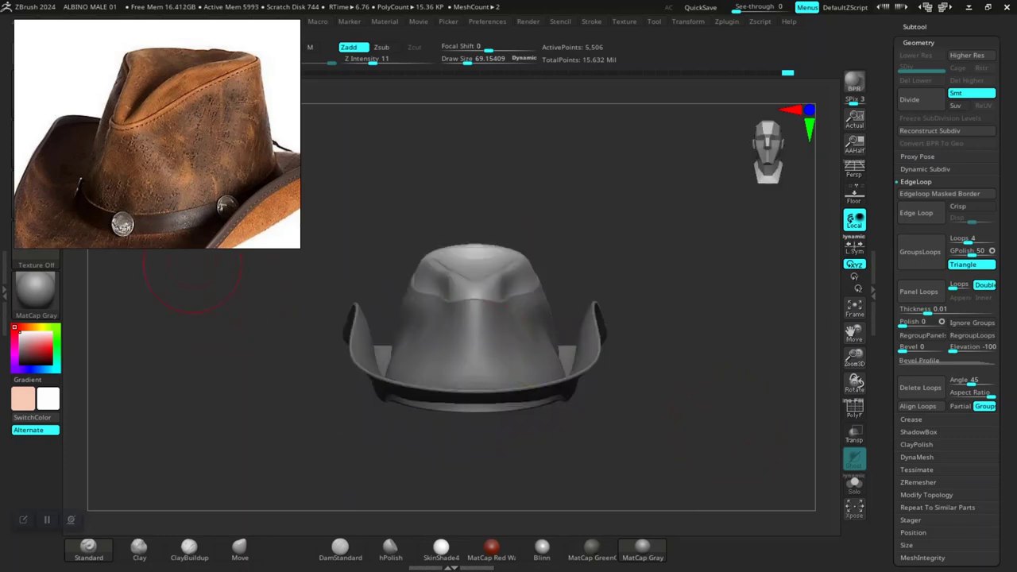
{"action": "middle_click_drag", "start_coordinate": [89, 164], "coordinate": [164, 142]}
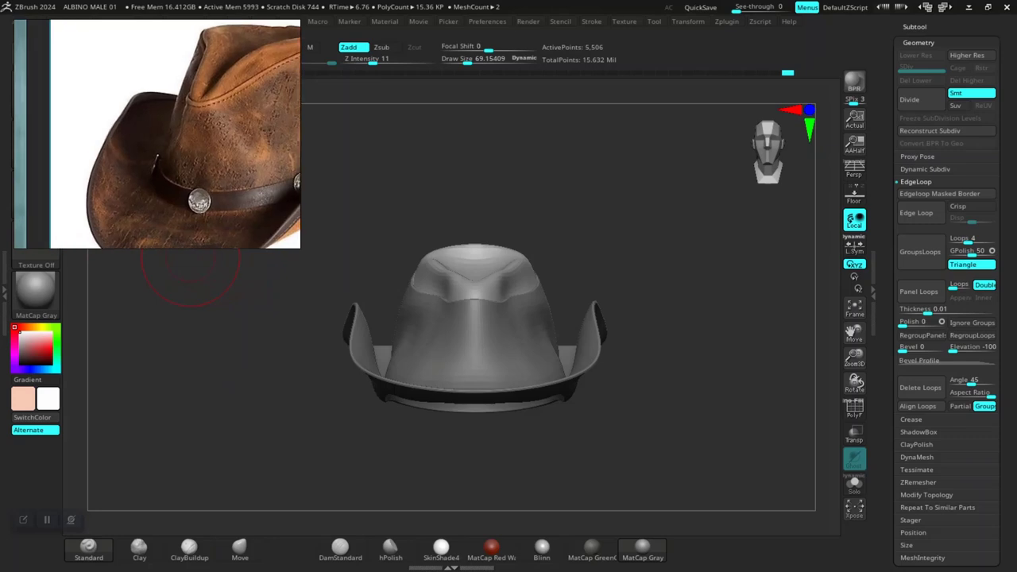
{"action": "right_click_drag", "start_coordinate": [165, 141], "coordinate": [247, 255]}
{"action": "scroll", "coordinate": [246, 254], "scroll_direction": "down", "scroll_amount": 3}
{"action": "scroll", "coordinate": [237, 275], "scroll_direction": "up", "scroll_amount": 5}
{"action": "middle_click_drag", "start_coordinate": [269, 302], "coordinate": [151, 276]}
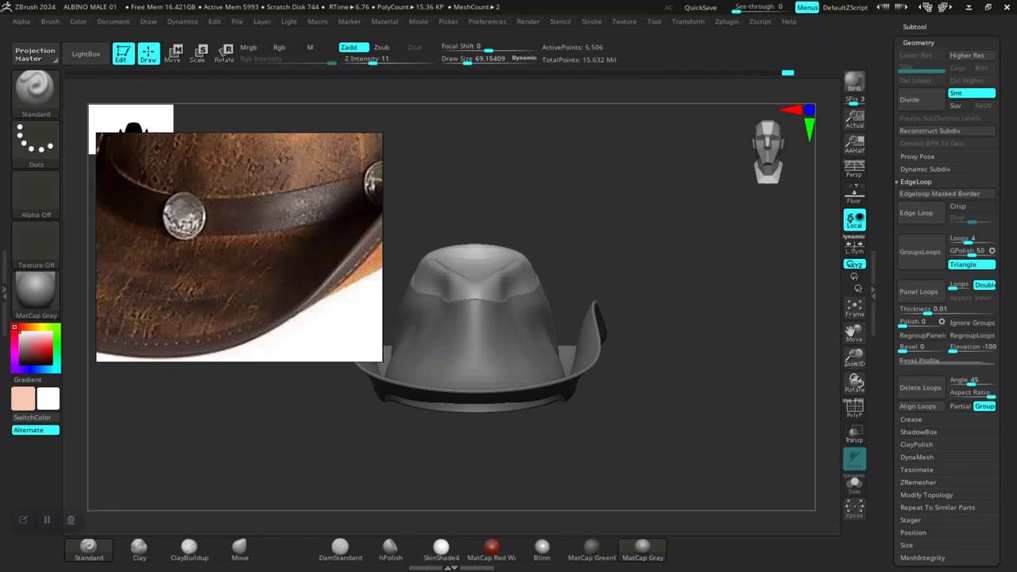
{"action": "right_click_drag", "start_coordinate": [238, 246], "coordinate": [162, 236]}
Step: Select the single-layer crown and brim subtool PM3D_Sphere3D3_1 and isolate it from the other hat pieces
{"action": "left_click_drag", "start_coordinate": [806, 227], "coordinate": [790, 278]}
{"action": "left_click_drag", "start_coordinate": [887, 219], "coordinate": [886, 360]}
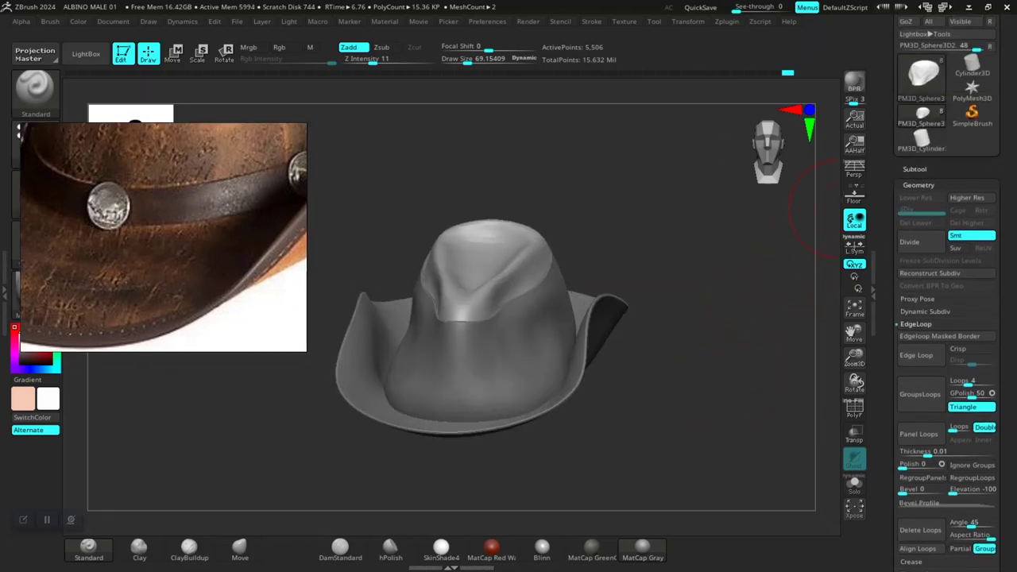
{"action": "left_click", "coordinate": [915, 169]}
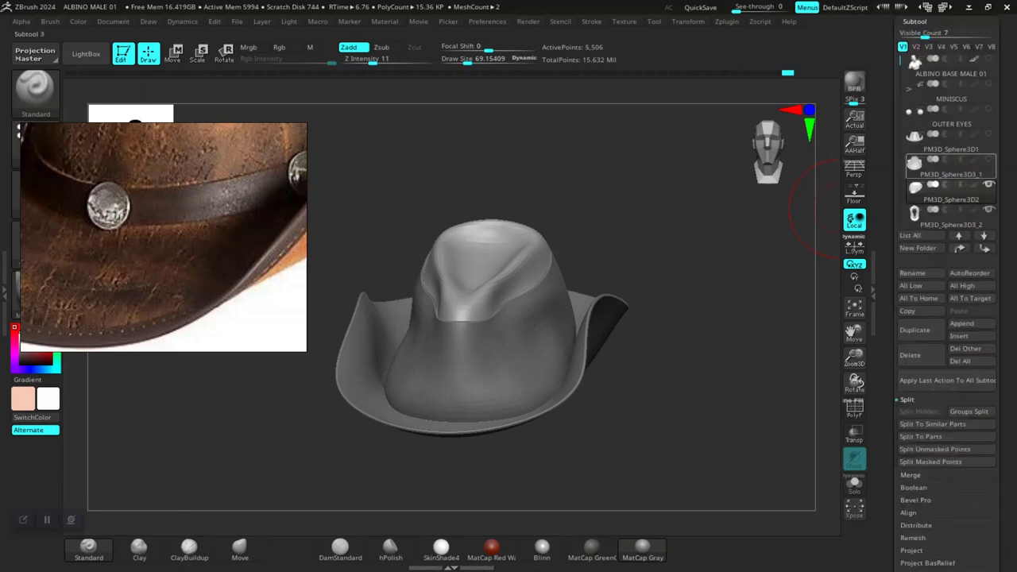
{"action": "mouse_move", "coordinate": [949, 216]}
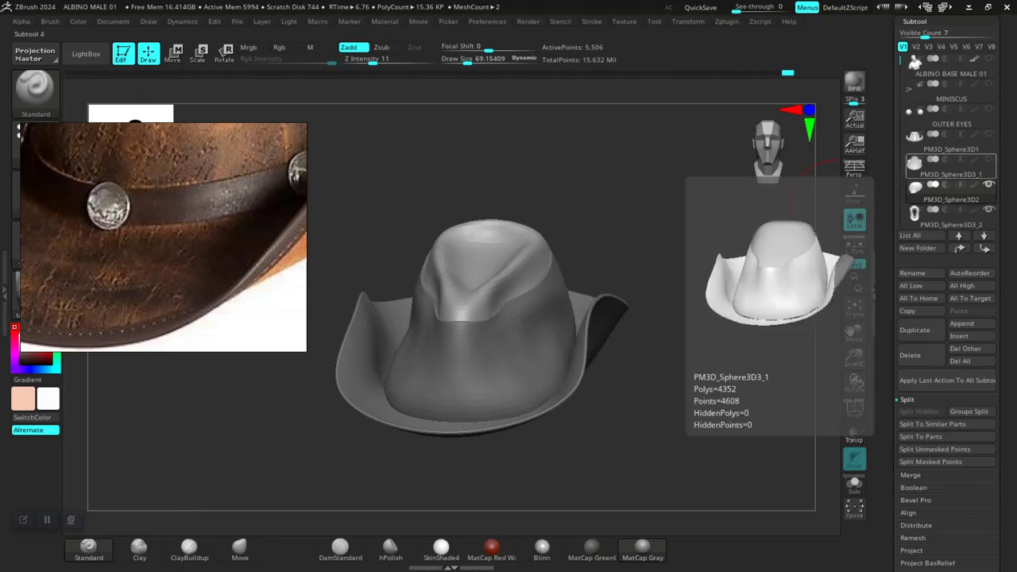
{"action": "left_click", "coordinate": [915, 163]}
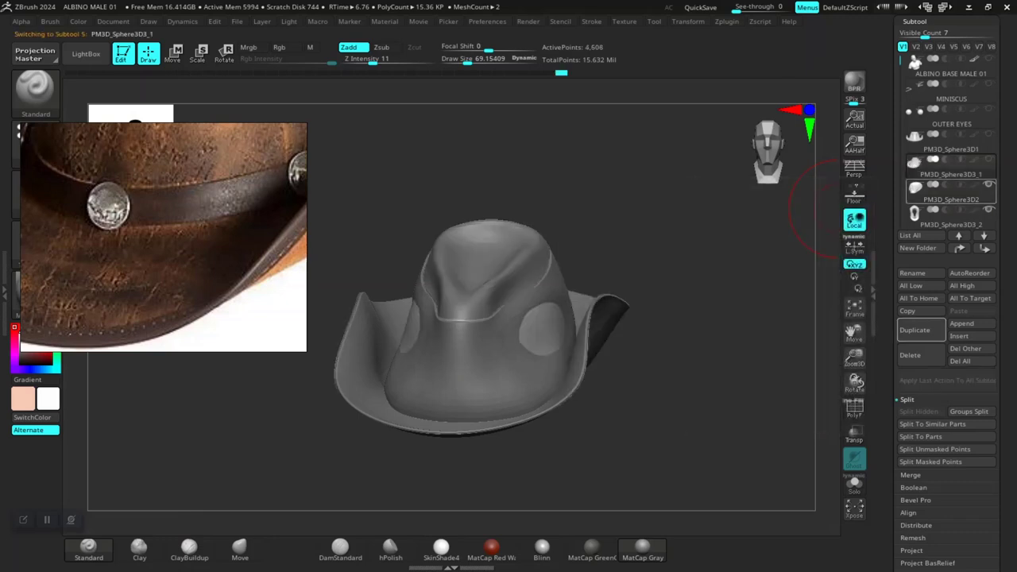
{"action": "left_click", "coordinate": [854, 483]}
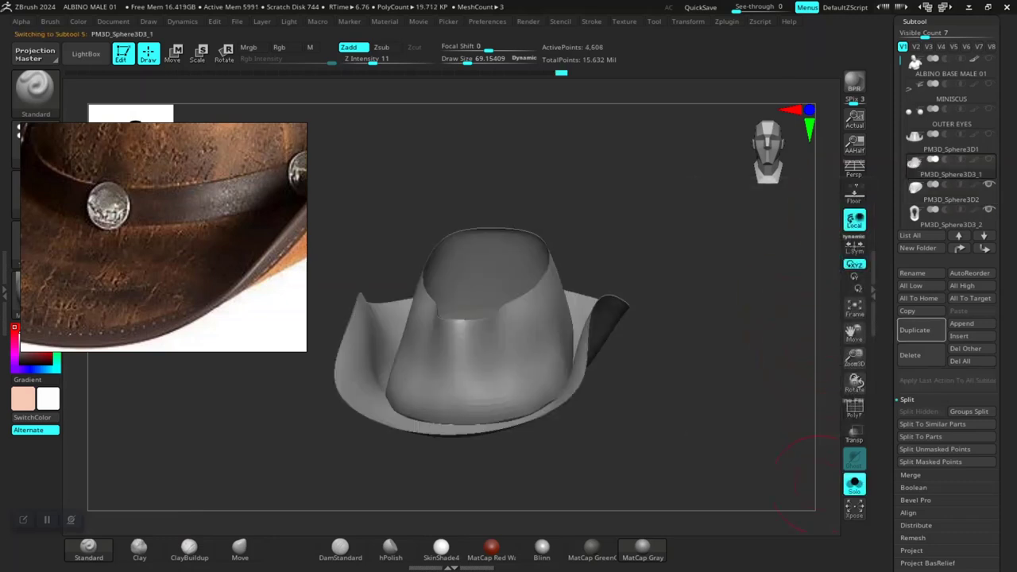
Step: Display the polygroup wireframe and leave only the brim polygroup visible, hiding the crown
{"action": "left_click_drag", "start_coordinate": [711, 334], "coordinate": [689, 393]}
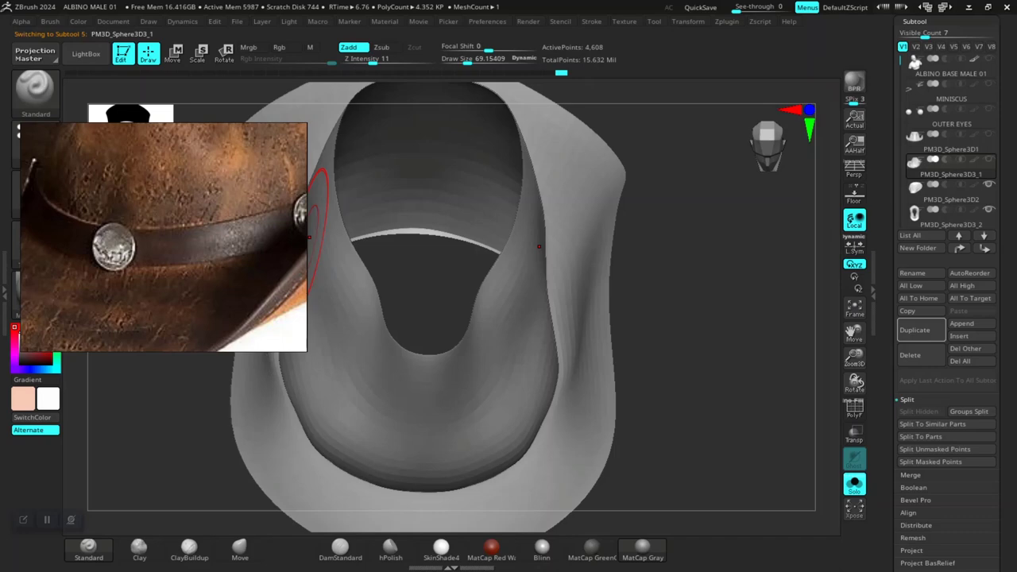
{"action": "left_click_drag", "start_coordinate": [683, 465], "coordinate": [675, 334]}
{"action": "mouse_move", "coordinate": [635, 433]}
{"action": "left_mouse_down"}
{"action": "mouse_move", "coordinate": [636, 445]}
{"action": "mouse_move", "coordinate": [628, 433]}
{"action": "mouse_move", "coordinate": [593, 453]}
{"action": "mouse_move", "coordinate": [616, 358]}
{"action": "mouse_move", "coordinate": [613, 175]}
{"action": "left_mouse_up"}
{"action": "key", "text": "shift+f"}
{"action": "key", "text": "shift+f"}
{"action": "key", "text": "shift+f"}
{"action": "key", "text": "space"}
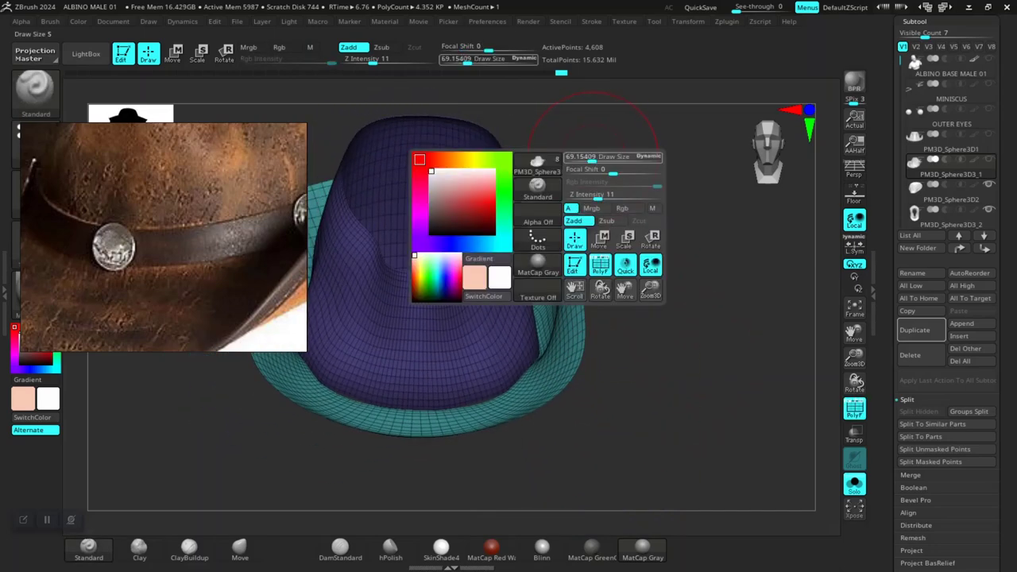
{"action": "key", "text": "ctrl"}
{"action": "left_click", "coordinate": [534, 384], "text": "ctrl+shift"}
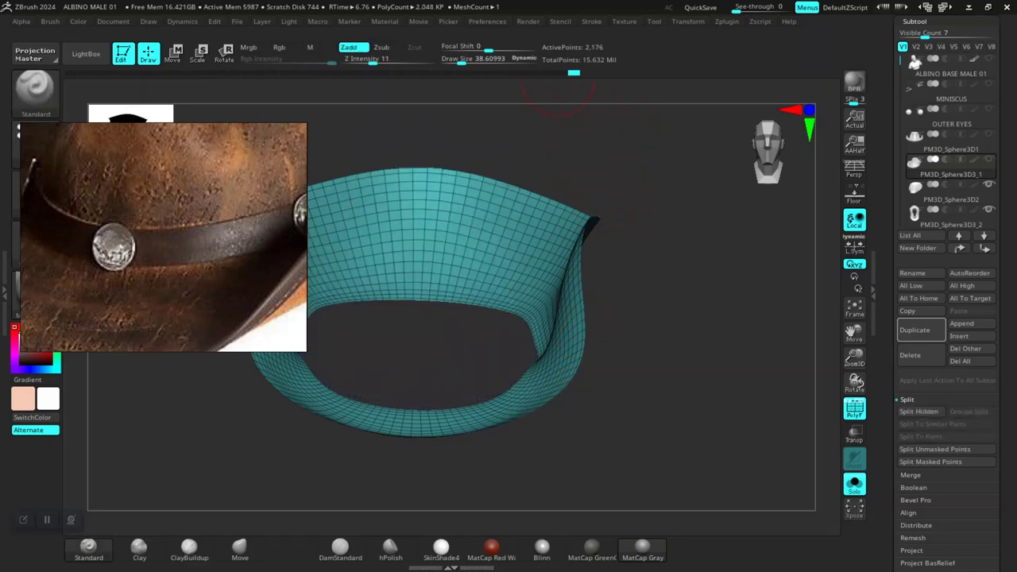
Step: Frame the brim mesh with curves along its borders, with Border, Polygroups and Creased edges enabled
{"action": "left_click", "coordinate": [591, 22]}
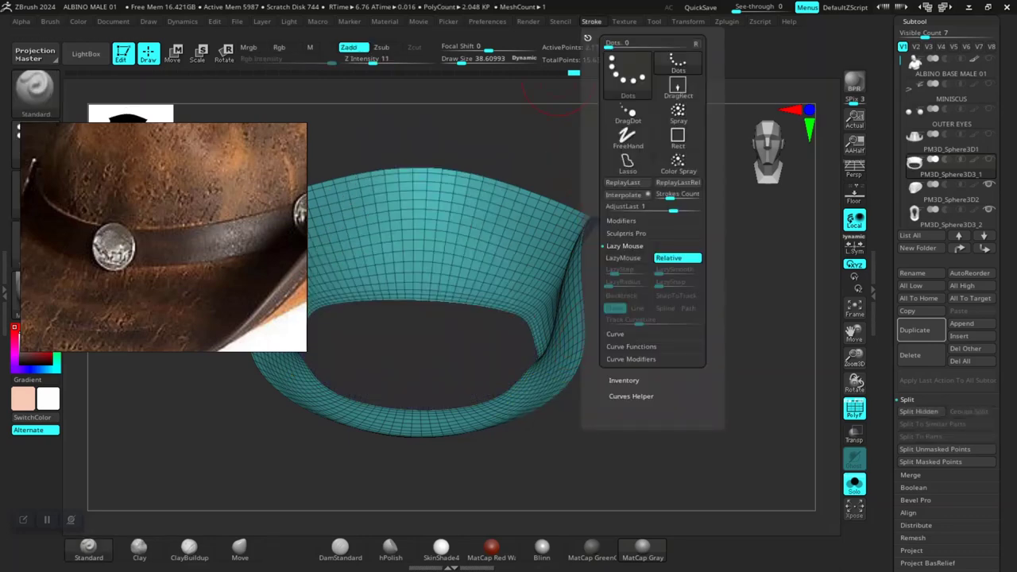
{"action": "left_click", "coordinate": [631, 346]}
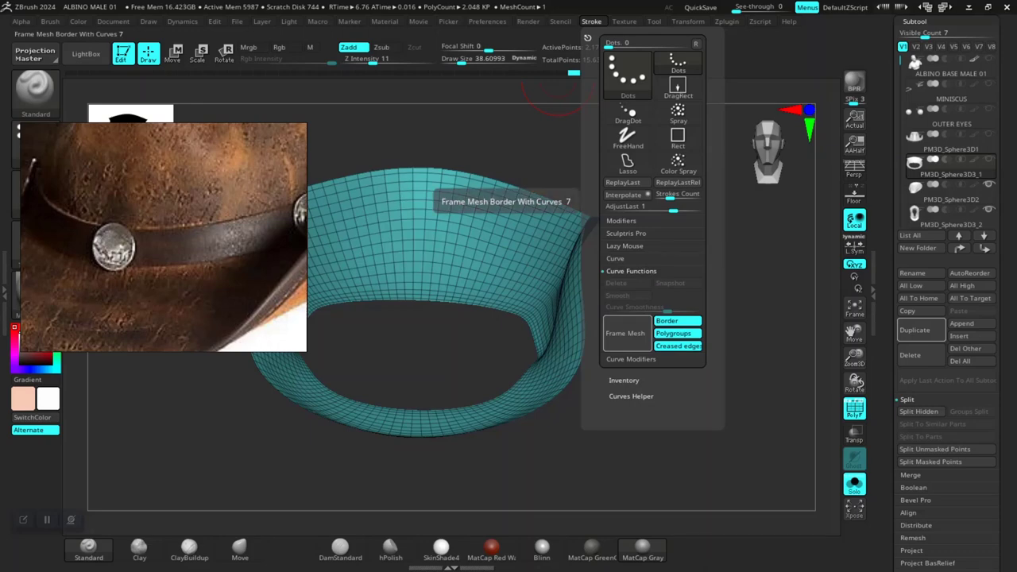
{"action": "left_click", "coordinate": [625, 333]}
{"action": "left_click_drag", "start_coordinate": [675, 366], "coordinate": [612, 445]}
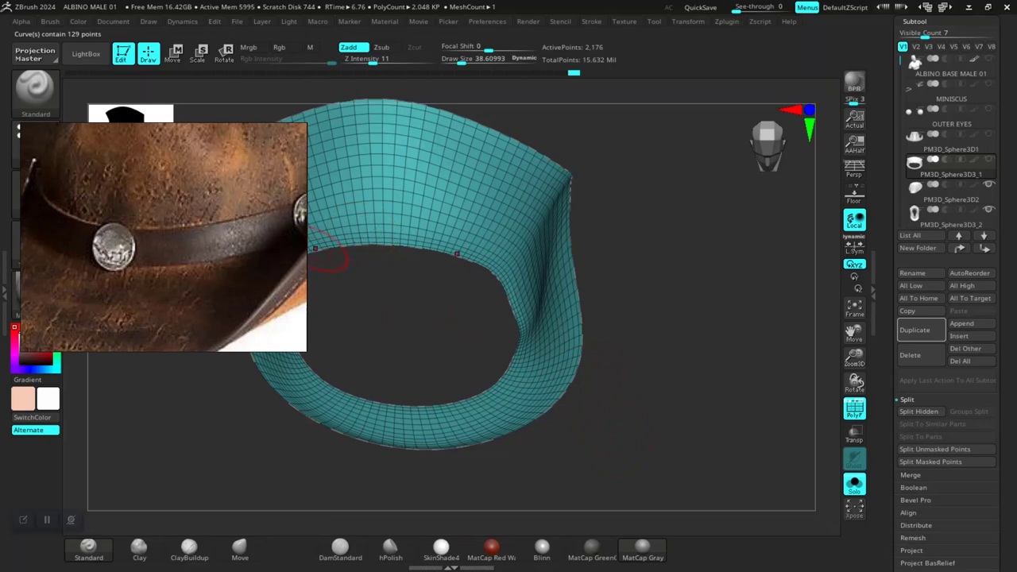
Step: Move the reference photo clear of the brim and choose the CurveStrapSnap brush with a draw size of about 23
{"action": "left_click_drag", "start_coordinate": [199, 247], "coordinate": [854, 119]}
{"action": "mouse_move", "coordinate": [675, 381]}
{"action": "left_mouse_down"}
{"action": "mouse_move", "coordinate": [722, 389]}
{"action": "mouse_move", "coordinate": [647, 369]}
{"action": "mouse_move", "coordinate": [667, 398]}
{"action": "mouse_move", "coordinate": [655, 389]}
{"action": "left_mouse_up"}
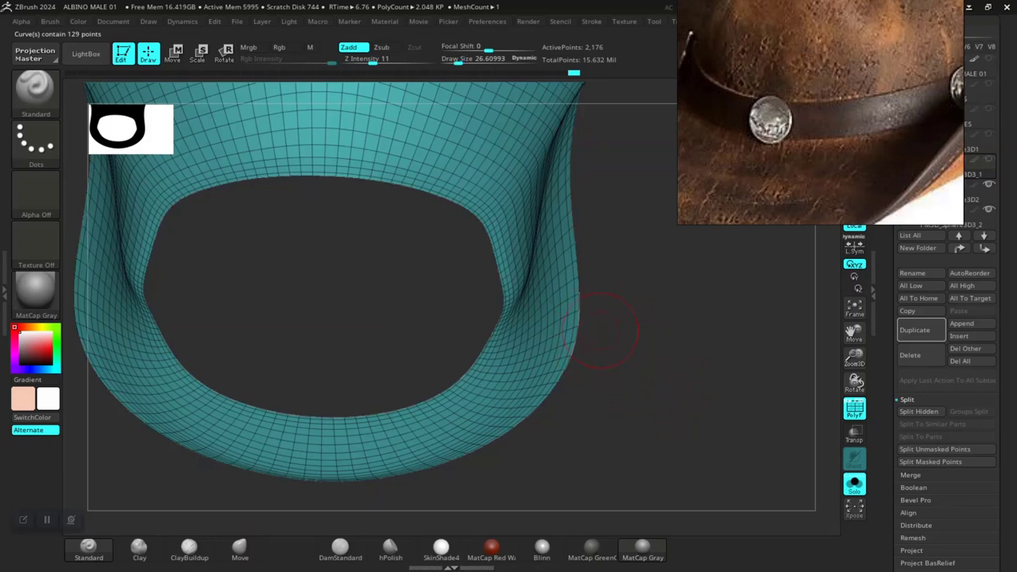
{"action": "left_click_drag", "start_coordinate": [642, 338], "coordinate": [646, 355]}
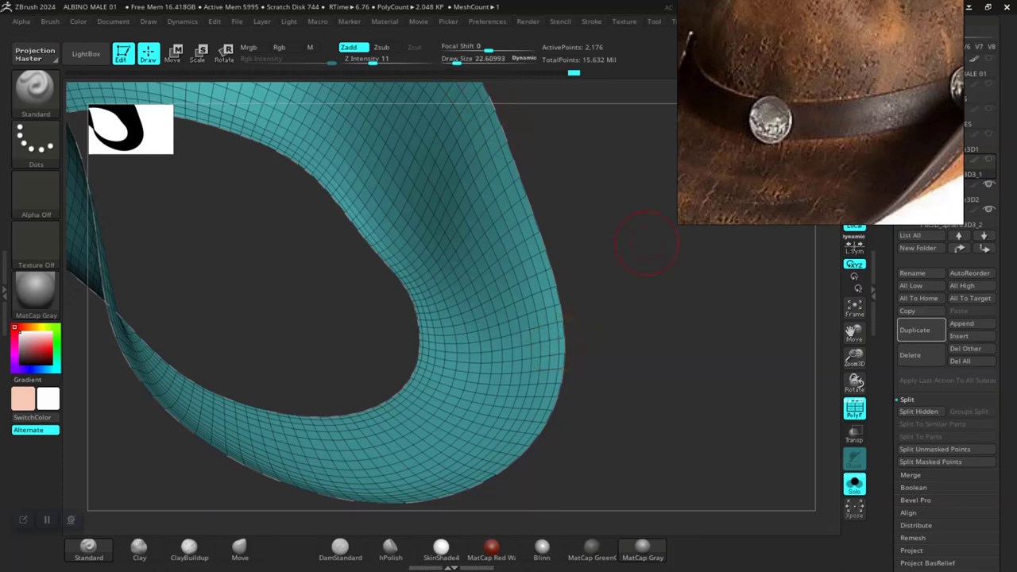
{"action": "left_click_drag", "start_coordinate": [687, 346], "coordinate": [691, 353]}
{"action": "key", "text": "b"}
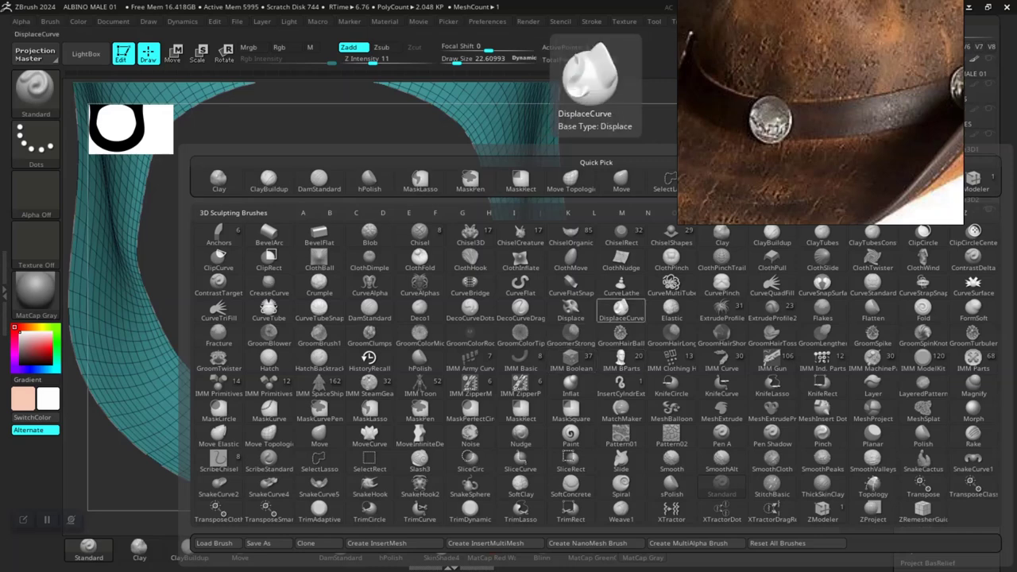
{"action": "key", "text": "c"}
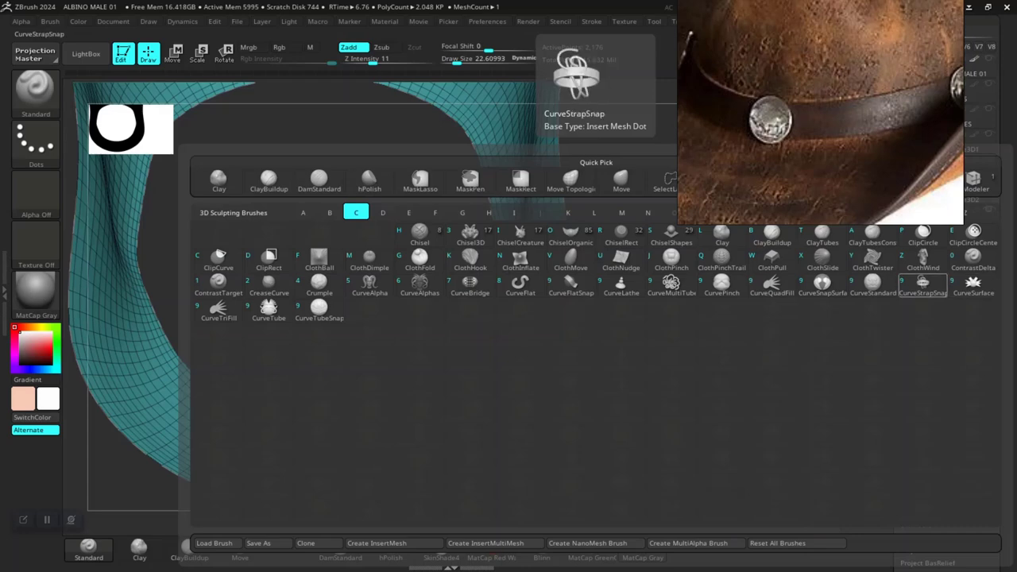
{"action": "left_click", "coordinate": [922, 285]}
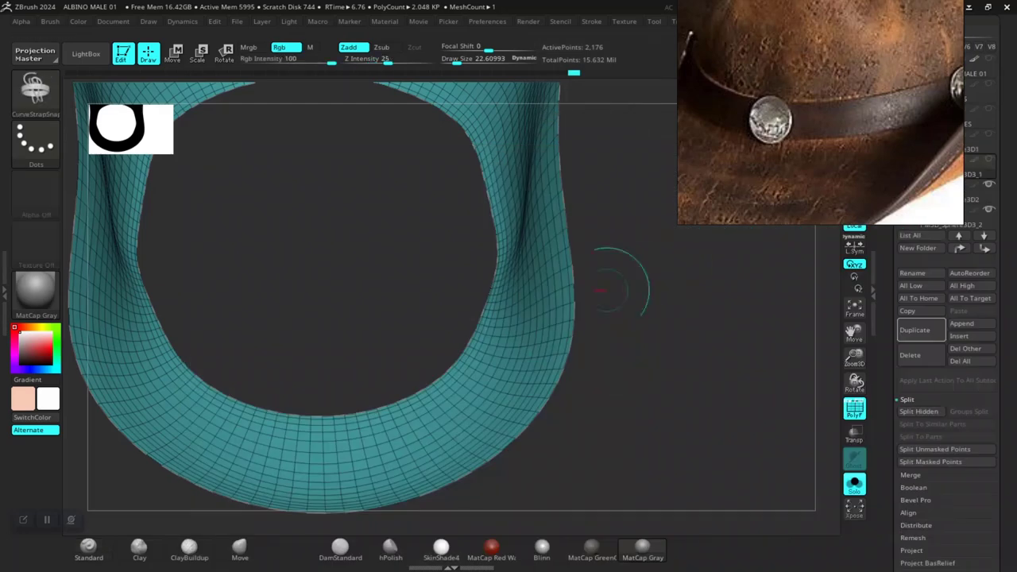
Step: Try a CurveStrapSnap trim along the framed brim curves, compare it with the reference brim edge, and undo it
{"action": "left_click", "coordinate": [578, 329], "text": "ctrl+shift"}
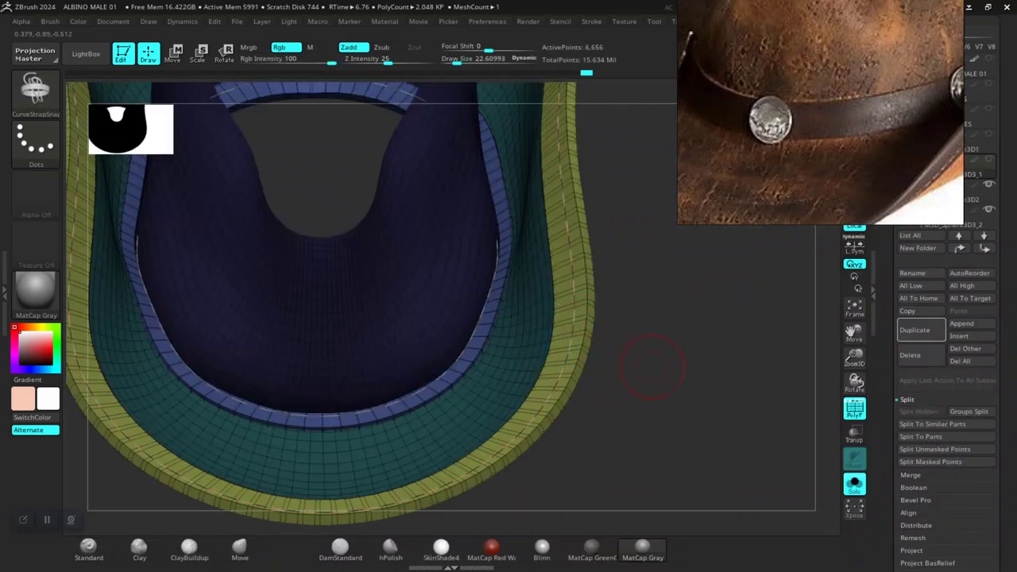
{"action": "mouse_move", "coordinate": [647, 363]}
{"action": "left_mouse_down"}
{"action": "mouse_move", "coordinate": [674, 379]}
{"action": "mouse_move", "coordinate": [602, 347]}
{"action": "mouse_move", "coordinate": [739, 267]}
{"action": "mouse_move", "coordinate": [710, 240]}
{"action": "left_mouse_up"}
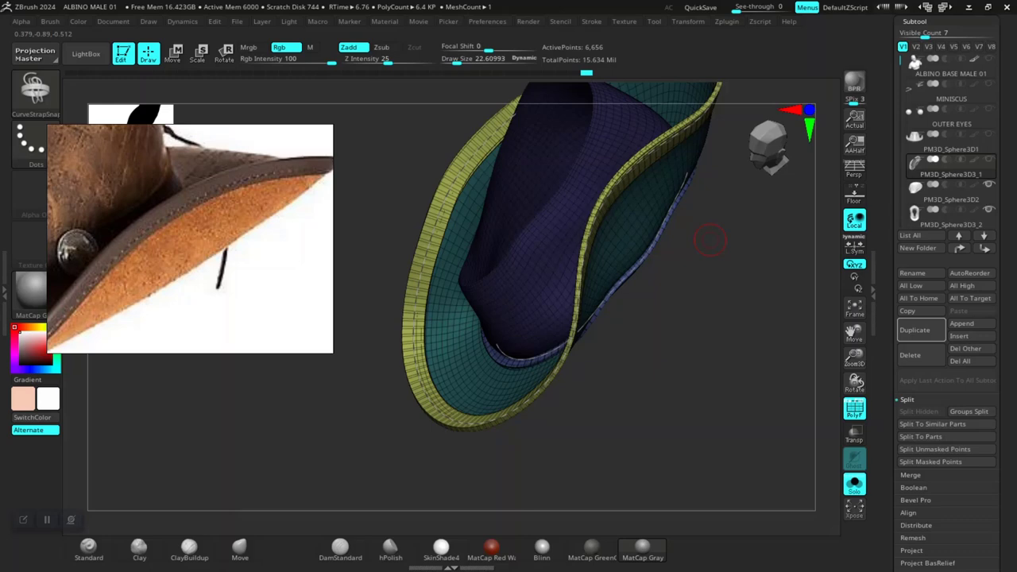
{"action": "mouse_move", "coordinate": [709, 241]}
{"action": "left_mouse_down"}
{"action": "mouse_move", "coordinate": [629, 431]}
{"action": "mouse_move", "coordinate": [762, 328]}
{"action": "mouse_move", "coordinate": [659, 257]}
{"action": "mouse_move", "coordinate": [588, 420]}
{"action": "mouse_move", "coordinate": [628, 445]}
{"action": "mouse_move", "coordinate": [637, 465]}
{"action": "left_mouse_up"}
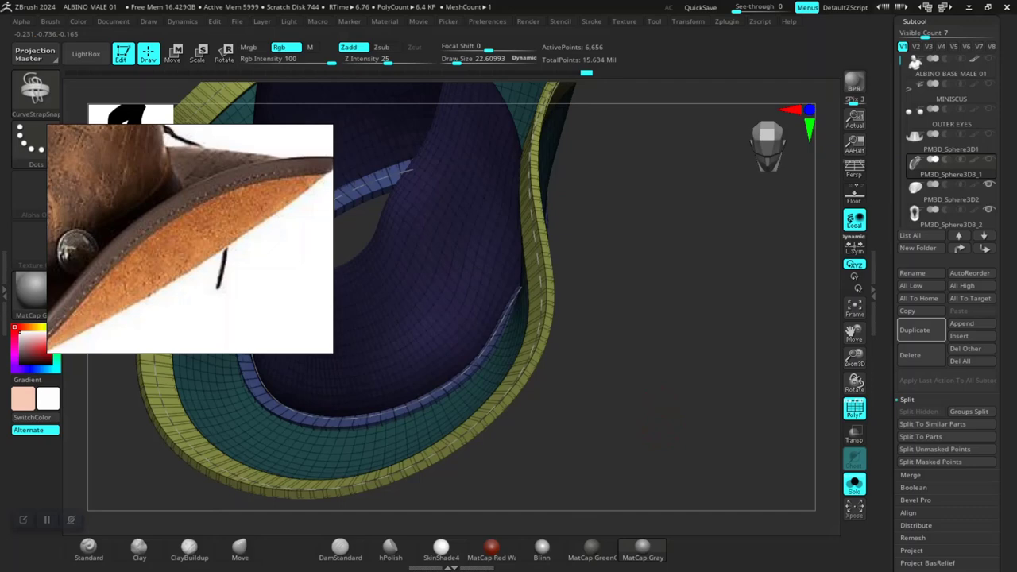
{"action": "left_click", "coordinate": [613, 393], "text": "ctrl+shift"}
{"action": "mouse_move", "coordinate": [608, 359]}
{"action": "left_mouse_down"}
{"action": "mouse_move", "coordinate": [704, 352]}
{"action": "mouse_move", "coordinate": [689, 348]}
{"action": "left_mouse_up"}
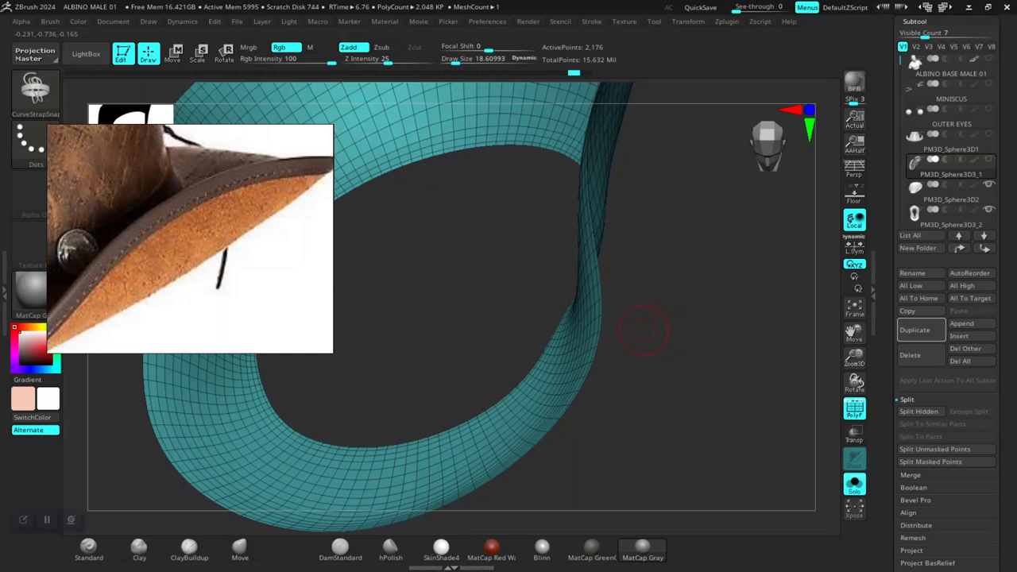
Step: Apply a CurveStrapSnap trim along the framed inner and outer brim borders with a draw size of about 19
{"action": "left_click", "coordinate": [599, 339]}
{"action": "left_click_drag", "start_coordinate": [629, 368], "coordinate": [528, 242], "text": "alt"}
{"action": "mouse_move", "coordinate": [592, 369]}
{"action": "left_mouse_down"}
{"action": "mouse_move", "coordinate": [454, 384]}
{"action": "mouse_move", "coordinate": [552, 394]}
{"action": "left_mouse_up"}
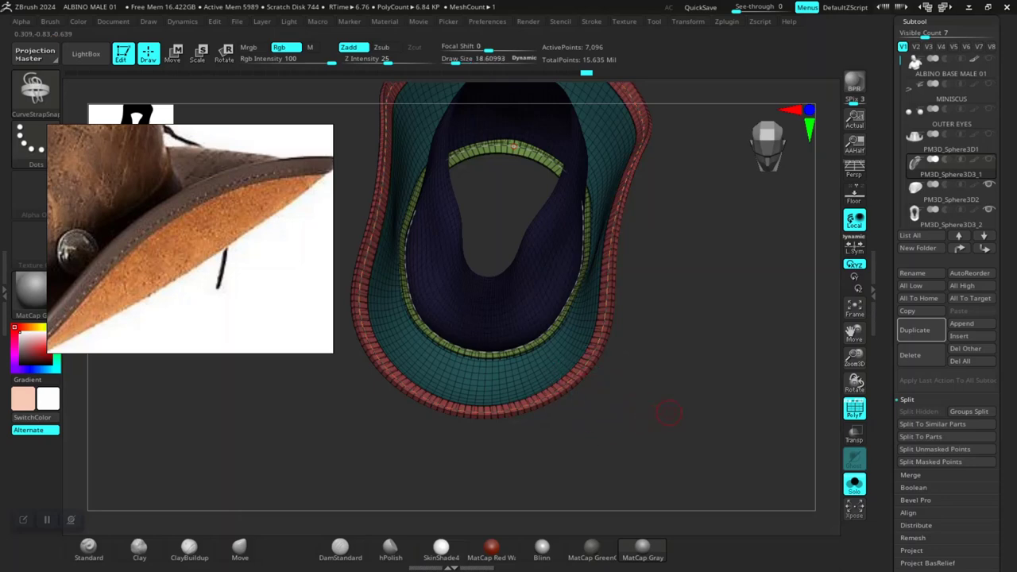
{"action": "left_click_drag", "start_coordinate": [668, 415], "coordinate": [663, 362], "text": "alt"}
{"action": "left_click_drag", "start_coordinate": [666, 433], "coordinate": [671, 313]}
{"action": "mouse_move", "coordinate": [677, 502]}
{"action": "left_mouse_down"}
{"action": "mouse_move", "coordinate": [656, 417]}
{"action": "mouse_move", "coordinate": [685, 486]}
{"action": "left_mouse_up"}
{"action": "left_click_drag", "start_coordinate": [688, 496], "coordinate": [695, 441]}
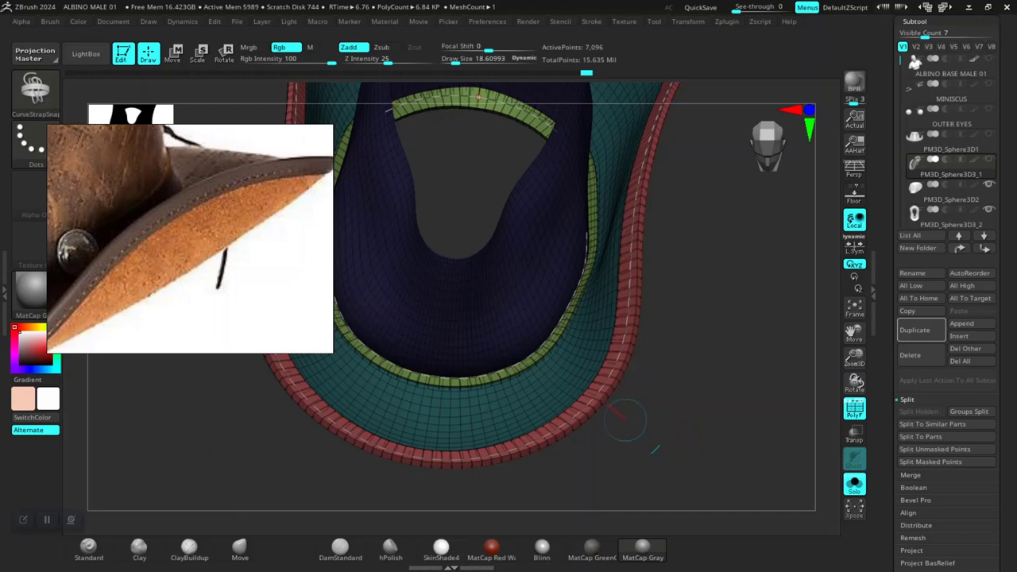
{"action": "left_click_drag", "start_coordinate": [677, 433], "coordinate": [681, 468]}
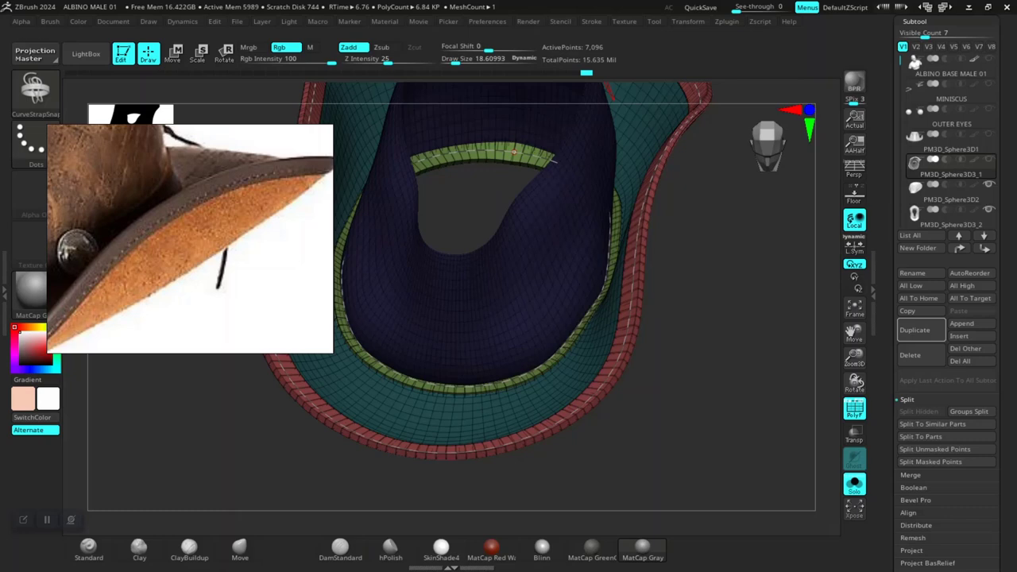
Step: Delete the frame curves from the brim mesh and turn off the polygroup wireframe
{"action": "left_click", "coordinate": [591, 22]}
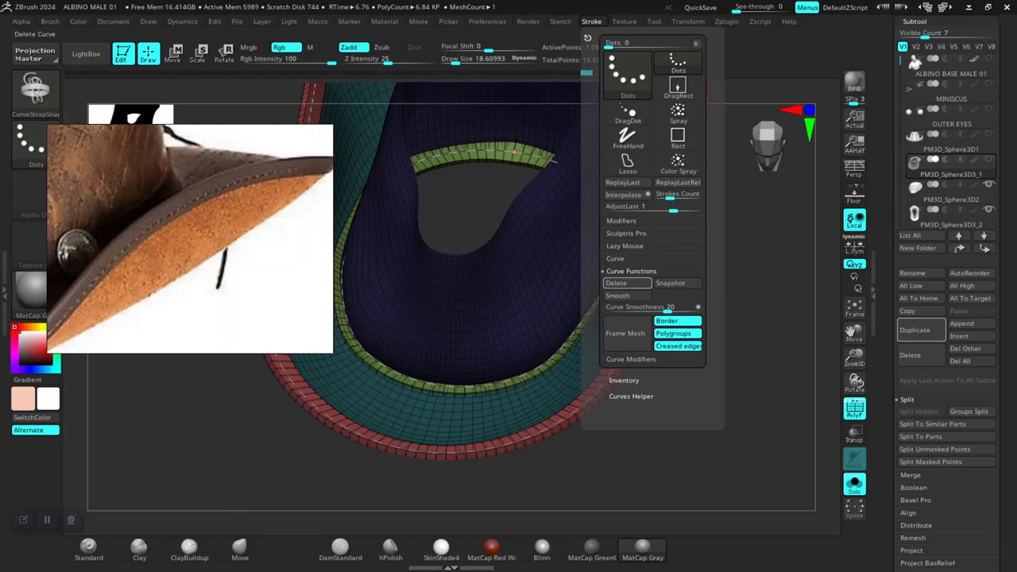
{"action": "left_click", "coordinate": [617, 283]}
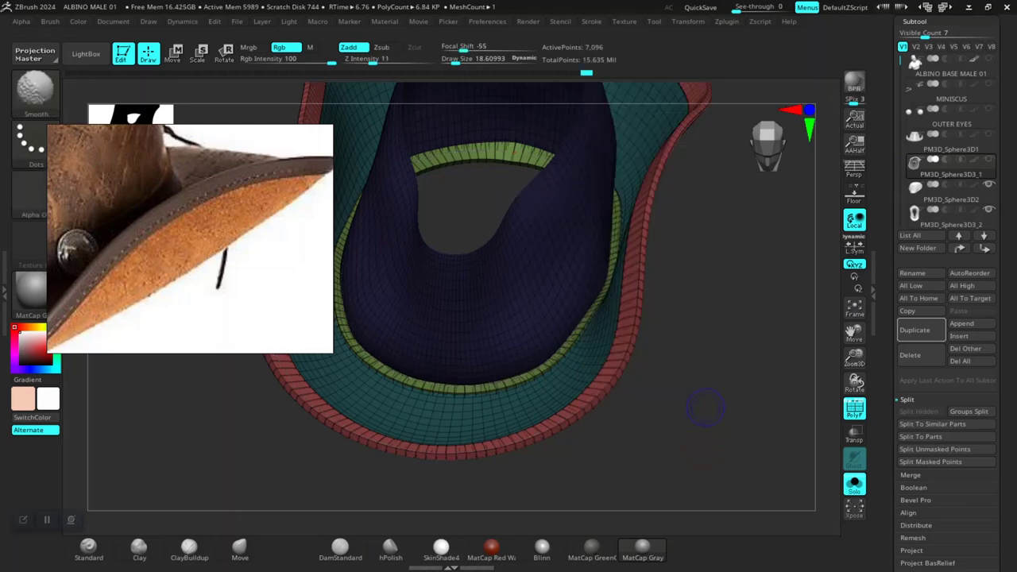
{"action": "key", "text": "shift+f"}
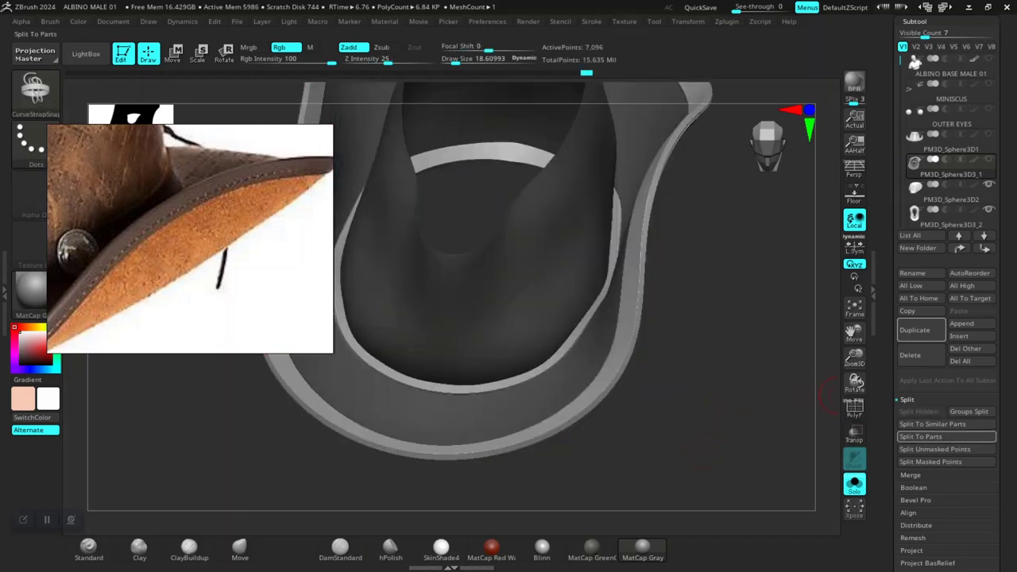
Step: Split the unmasked trim strips into their own subtool, show the whole hat and make the trim the active subtool
{"action": "left_click", "coordinate": [934, 449]}
{"action": "left_click_drag", "start_coordinate": [703, 446], "coordinate": [710, 448], "text": "alt"}
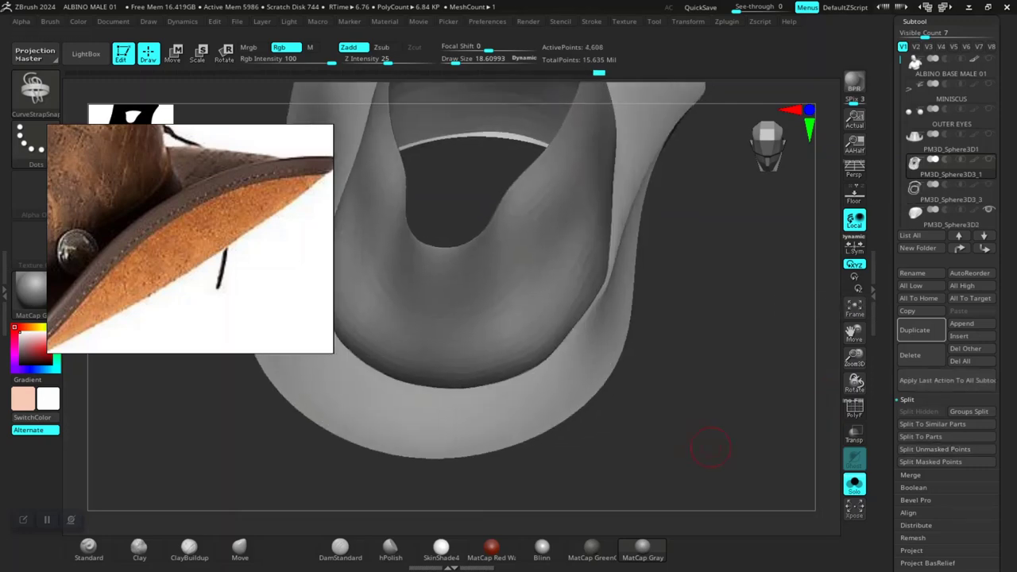
{"action": "left_click", "coordinate": [854, 483]}
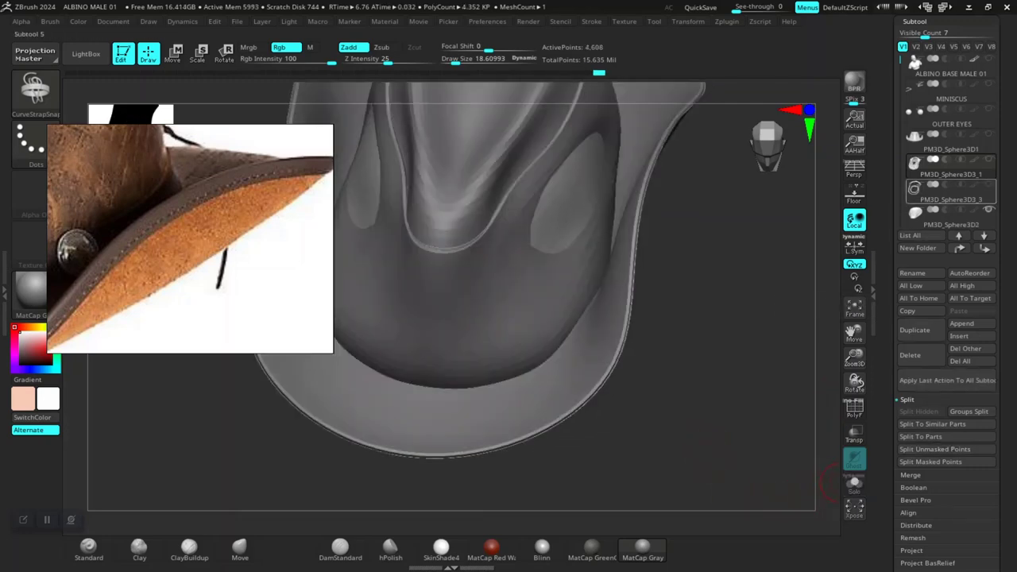
{"action": "left_click", "coordinate": [946, 192]}
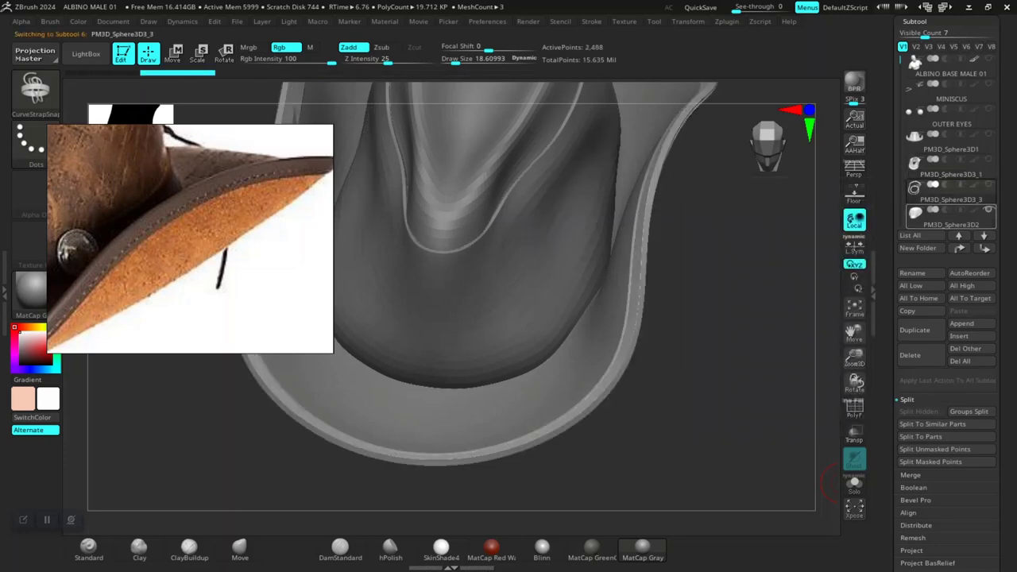
Step: Subdivide the trim strips once and check their smoothed edges around the brim and inside the hat opening
{"action": "left_click_drag", "start_coordinate": [735, 402], "coordinate": [731, 358], "text": "alt"}
{"action": "left_click_drag", "start_coordinate": [731, 421], "coordinate": [731, 395]}
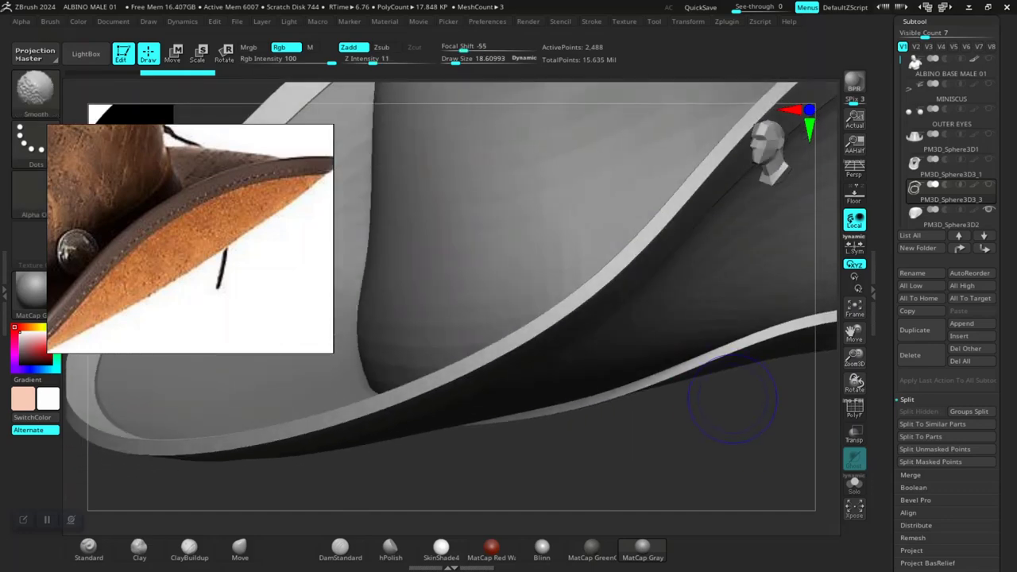
{"action": "key", "text": "shift+f"}
{"action": "key", "text": "shift+f"}
{"action": "mouse_move", "coordinate": [720, 453]}
{"action": "left_mouse_down", "text": "alt"}
{"action": "mouse_move", "coordinate": [635, 404]}
{"action": "mouse_move", "coordinate": [708, 438]}
{"action": "left_mouse_up", "text": "alt"}
{"action": "key", "text": "shift+f"}
{"action": "left_click_drag", "start_coordinate": [688, 352], "coordinate": [708, 386], "text": "alt"}
{"action": "key", "text": "shift+f"}
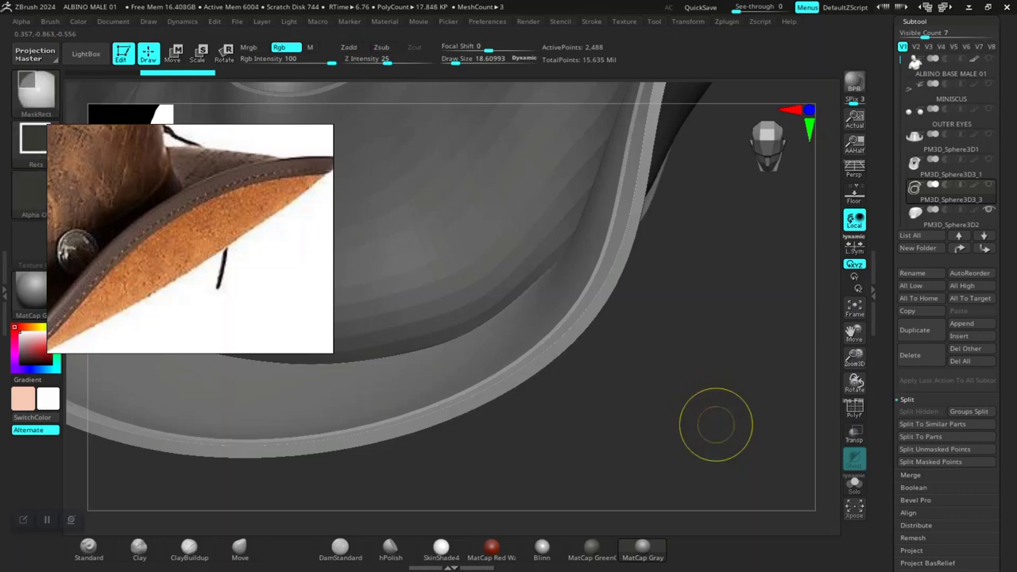
{"action": "key", "text": "ctrl+d"}
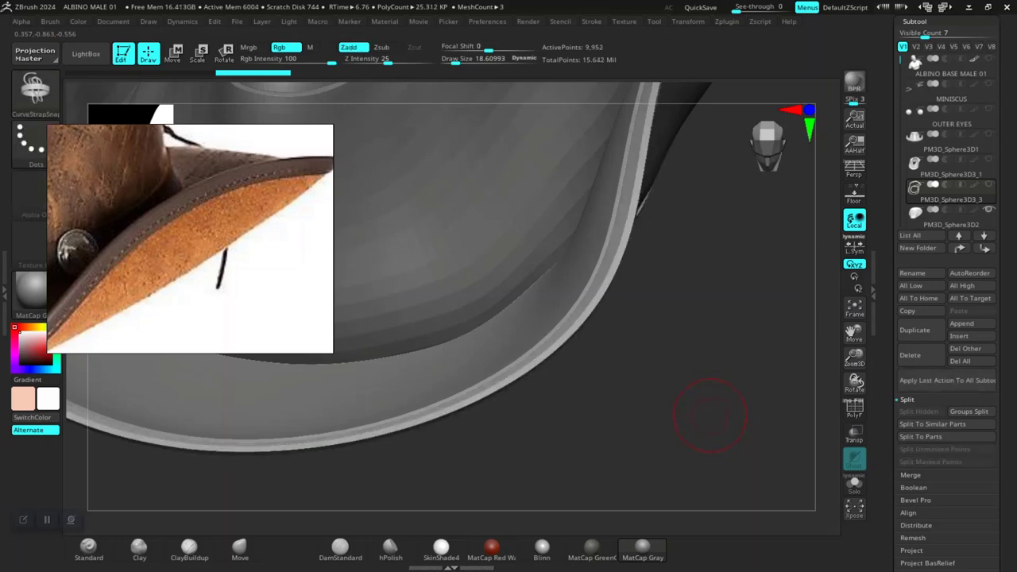
{"action": "left_click_drag", "start_coordinate": [710, 416], "coordinate": [636, 314], "text": "alt"}
{"action": "mouse_move", "coordinate": [635, 314]}
{"action": "left_mouse_down"}
{"action": "mouse_move", "coordinate": [604, 239]}
{"action": "mouse_move", "coordinate": [717, 375]}
{"action": "mouse_move", "coordinate": [710, 338]}
{"action": "mouse_move", "coordinate": [508, 414]}
{"action": "mouse_move", "coordinate": [516, 445]}
{"action": "mouse_move", "coordinate": [548, 452]}
{"action": "left_mouse_up"}
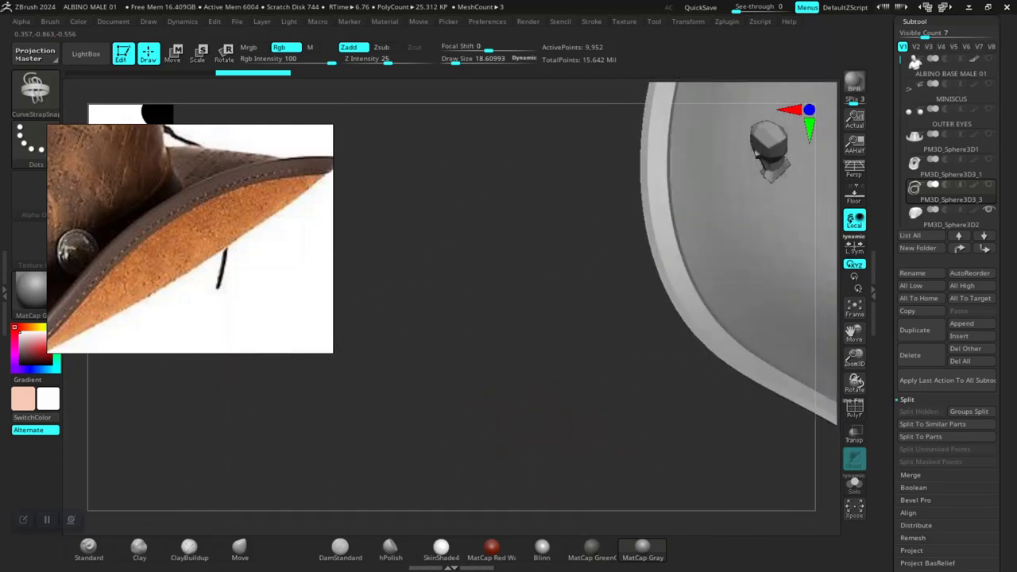
{"action": "left_click_drag", "start_coordinate": [540, 418], "coordinate": [588, 357]}
{"action": "left_click_drag", "start_coordinate": [762, 342], "coordinate": [715, 437], "text": "alt"}
{"action": "mouse_move", "coordinate": [715, 437]}
{"action": "left_mouse_down", "text": "alt"}
{"action": "mouse_move", "coordinate": [722, 404]}
{"action": "mouse_move", "coordinate": [732, 435]}
{"action": "mouse_move", "coordinate": [745, 270]}
{"action": "mouse_move", "coordinate": [745, 405]}
{"action": "mouse_move", "coordinate": [767, 374]}
{"action": "mouse_move", "coordinate": [757, 397]}
{"action": "mouse_move", "coordinate": [767, 420]}
{"action": "mouse_move", "coordinate": [803, 433]}
{"action": "mouse_move", "coordinate": [756, 390]}
{"action": "mouse_move", "coordinate": [720, 500]}
{"action": "mouse_move", "coordinate": [753, 374]}
{"action": "mouse_move", "coordinate": [715, 444]}
{"action": "mouse_move", "coordinate": [705, 349]}
{"action": "mouse_move", "coordinate": [712, 416]}
{"action": "left_mouse_up", "text": "alt"}
Step: Lower the trim by one subdivision level, mask the outer strip and centre the Move gizmo on the unmasked inner strip
{"action": "key", "text": "shift+d"}
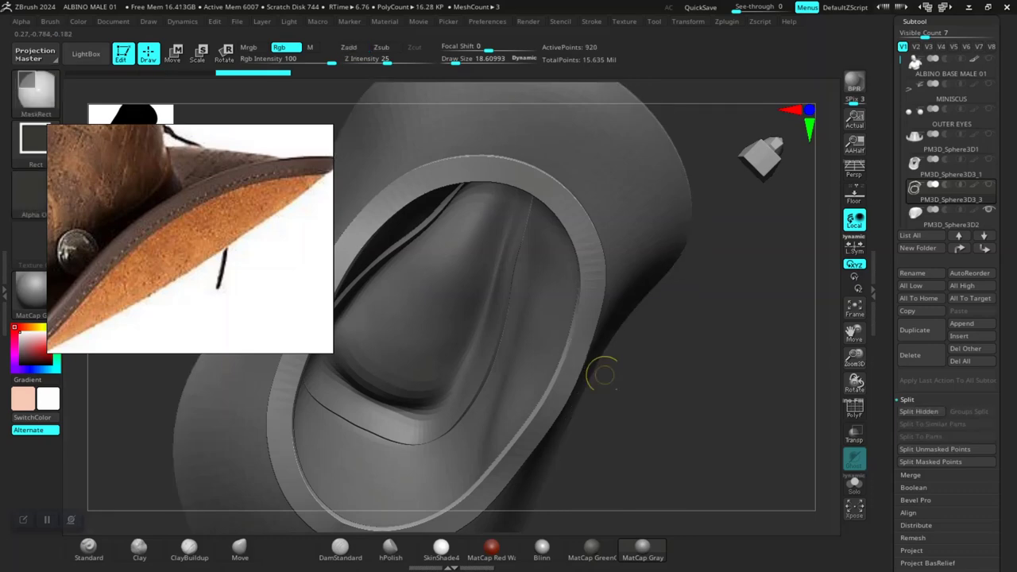
{"action": "mouse_move", "coordinate": [731, 378]}
{"action": "left_mouse_down"}
{"action": "mouse_move", "coordinate": [720, 429]}
{"action": "mouse_move", "coordinate": [705, 426]}
{"action": "mouse_move", "coordinate": [754, 443]}
{"action": "left_mouse_up"}
{"action": "key", "text": "w"}
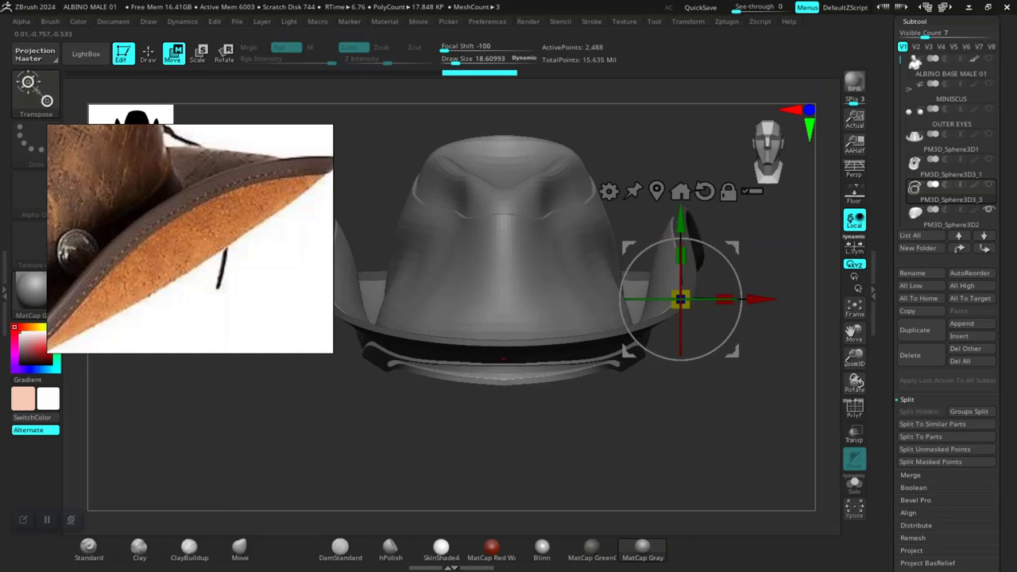
{"action": "left_click", "coordinate": [657, 190]}
{"action": "left_click", "coordinate": [550, 254]}
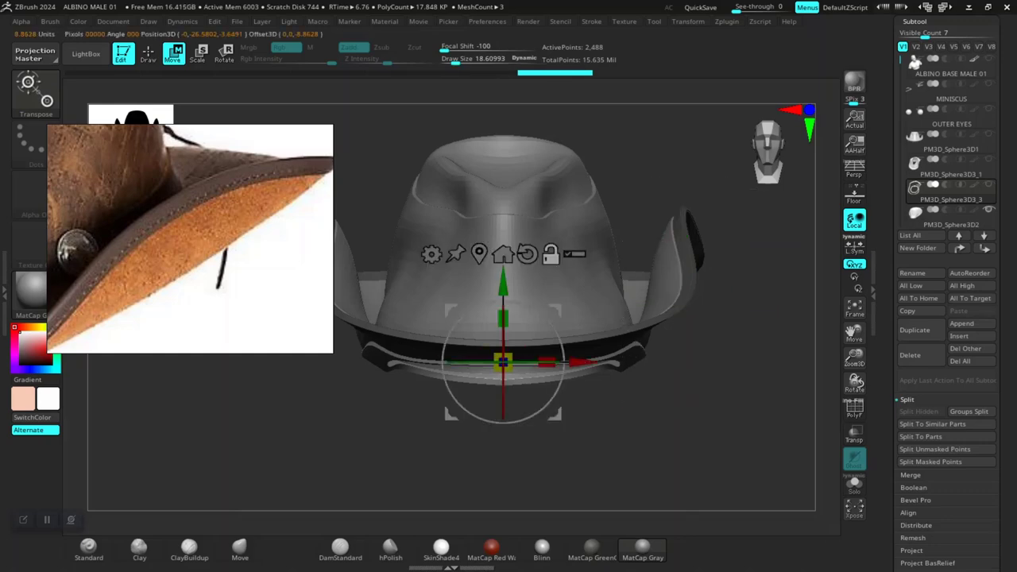
Step: Nudge the inner trim strip slightly upward toward the base of the crown, undoing and repeating the move to refine it
{"action": "left_click_drag", "start_coordinate": [486, 402], "coordinate": [528, 432]}
{"action": "left_click_drag", "start_coordinate": [541, 336], "coordinate": [520, 427]}
{"action": "right_click_drag", "start_coordinate": [640, 402], "coordinate": [561, 417]}
{"action": "left_click_drag", "start_coordinate": [493, 289], "coordinate": [492, 286]}
{"action": "left_click_drag", "start_coordinate": [504, 410], "coordinate": [503, 409]}
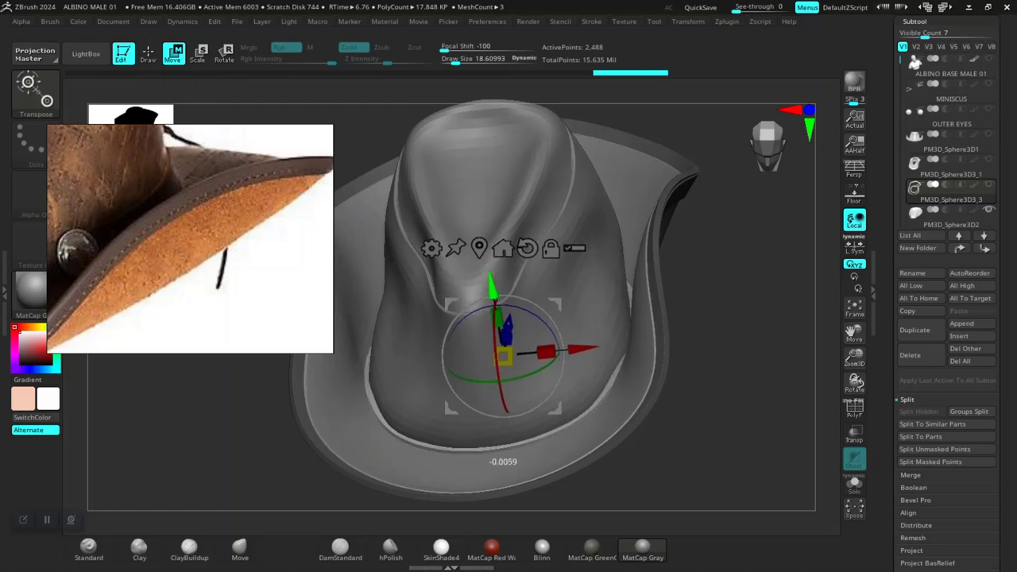
{"action": "left_click_drag", "start_coordinate": [492, 286], "coordinate": [492, 284]}
{"action": "right_click_drag", "start_coordinate": [583, 402], "coordinate": [619, 342]}
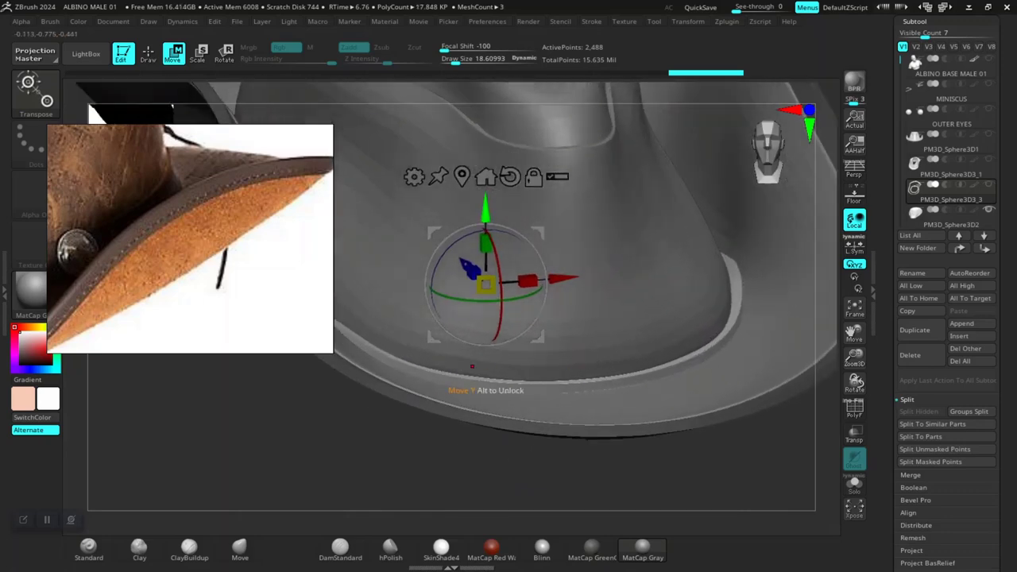
{"action": "key", "text": "ctrl+z"}
{"action": "left_click_drag", "start_coordinate": [485, 217], "coordinate": [485, 211]}
{"action": "key", "text": "q"}
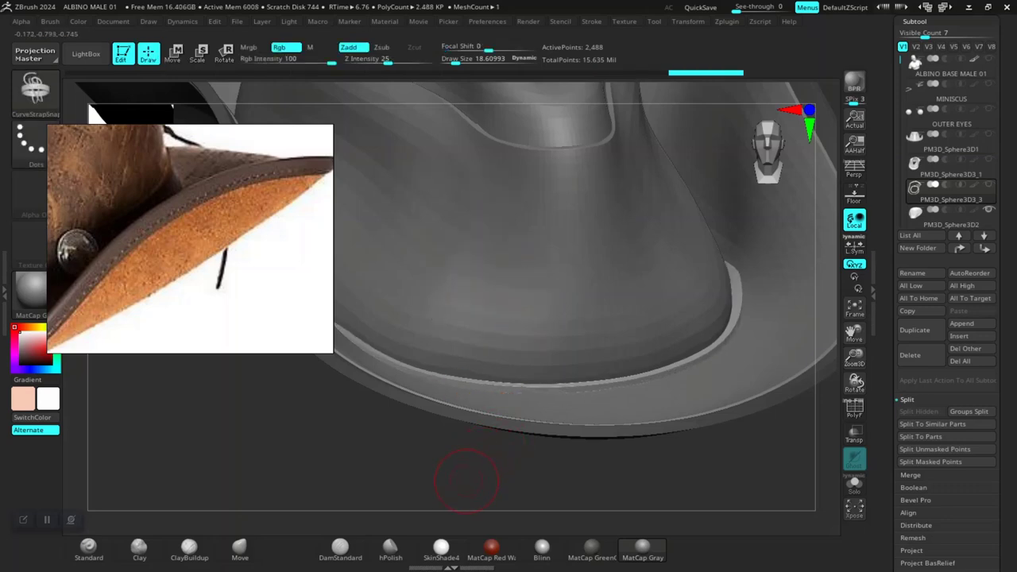
Step: Clear the mask, bring the trim back to its smoother subdivision and check the strips from above and below
{"action": "key", "text": "ctrl"}
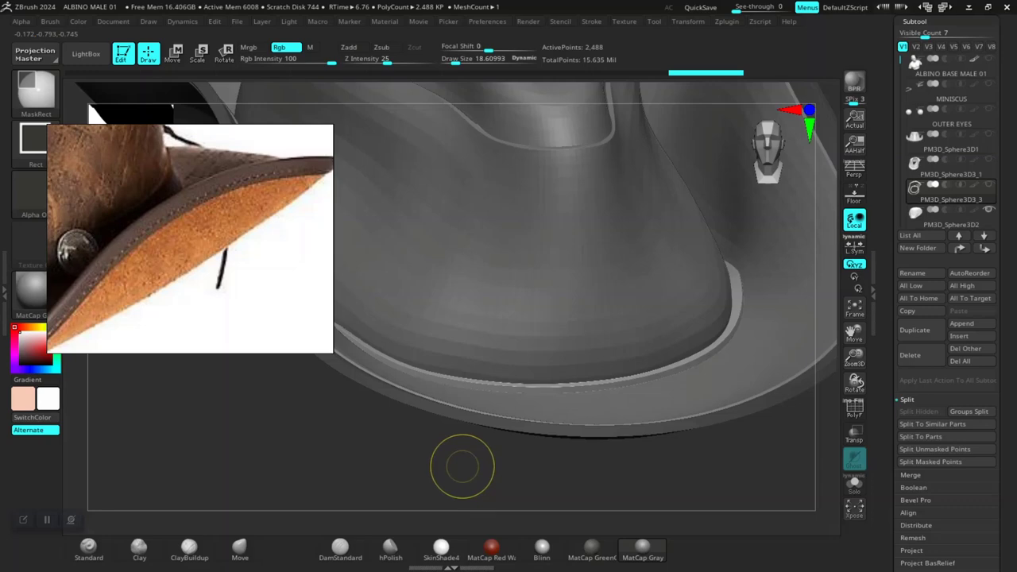
{"action": "key", "text": "ctrl+z"}
{"action": "key", "text": "ctrl+z"}
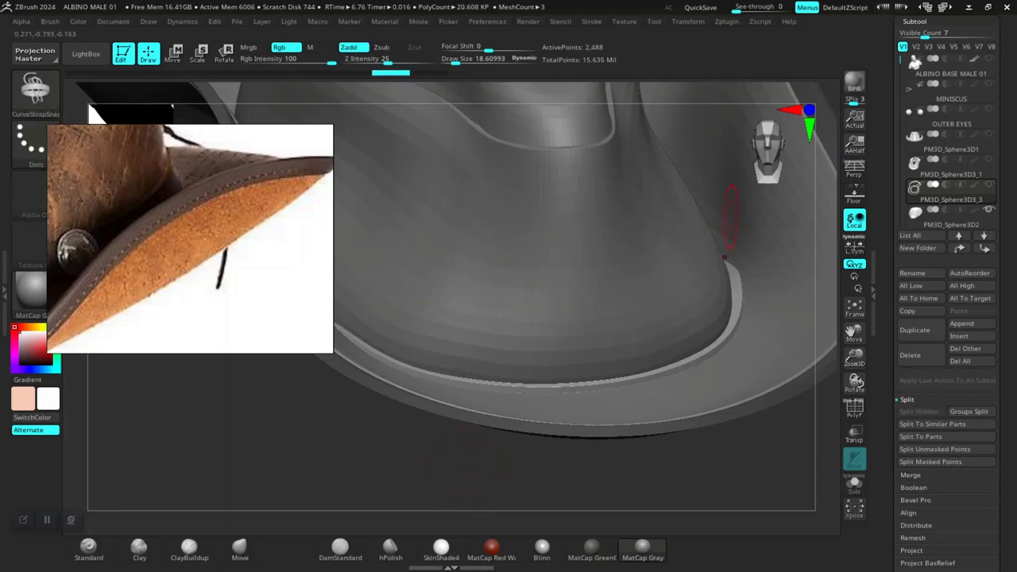
{"action": "left_click_drag", "start_coordinate": [632, 513], "coordinate": [668, 514], "text": "ctrl"}
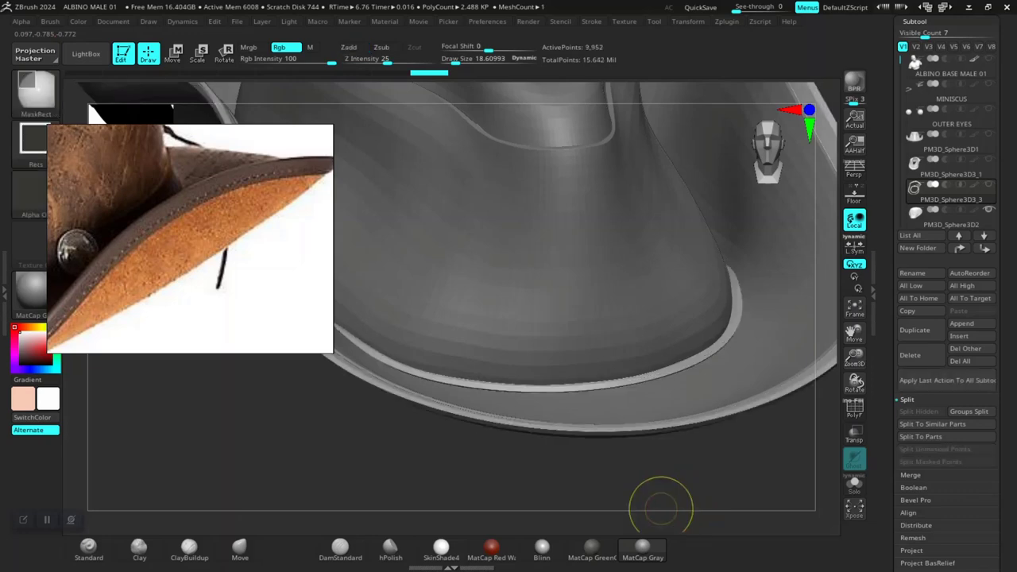
{"action": "key", "text": "ctrl+shift+z"}
{"action": "left_click_drag", "start_coordinate": [680, 457], "coordinate": [693, 516]}
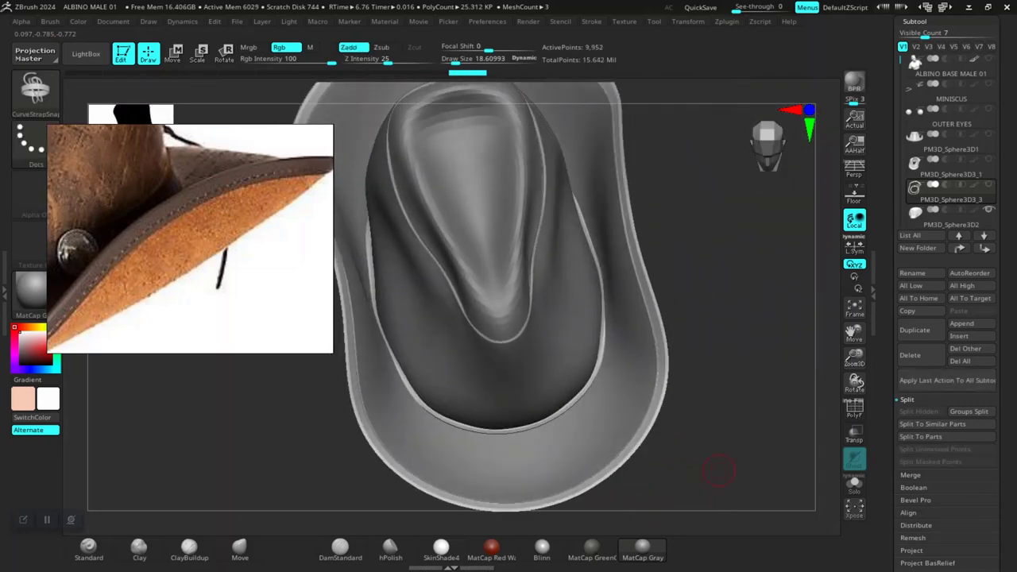
{"action": "left_click_drag", "start_coordinate": [717, 472], "coordinate": [717, 524]}
{"action": "left_click_drag", "start_coordinate": [733, 487], "coordinate": [747, 337]}
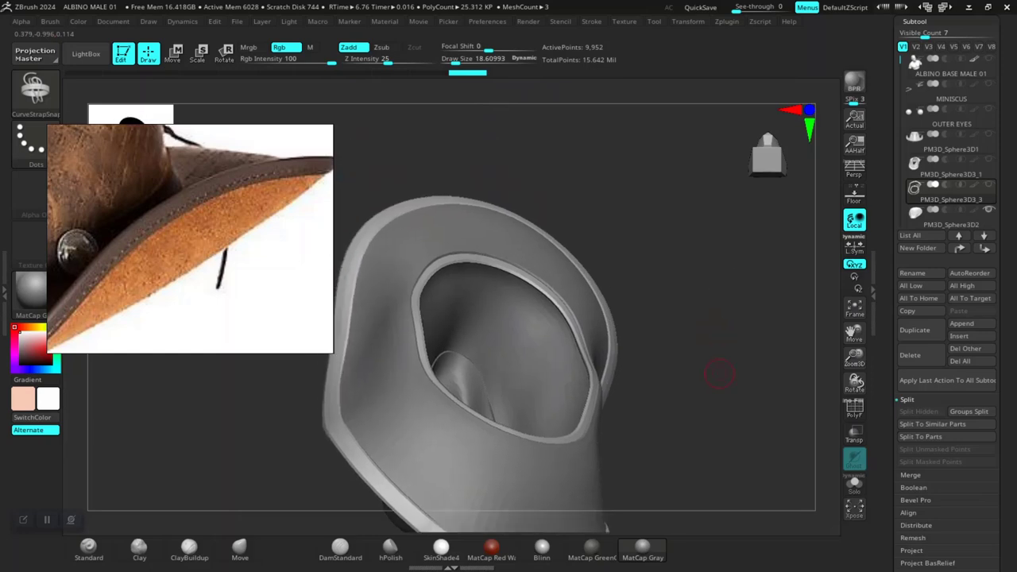
{"action": "left_click_drag", "start_coordinate": [719, 374], "coordinate": [640, 359]}
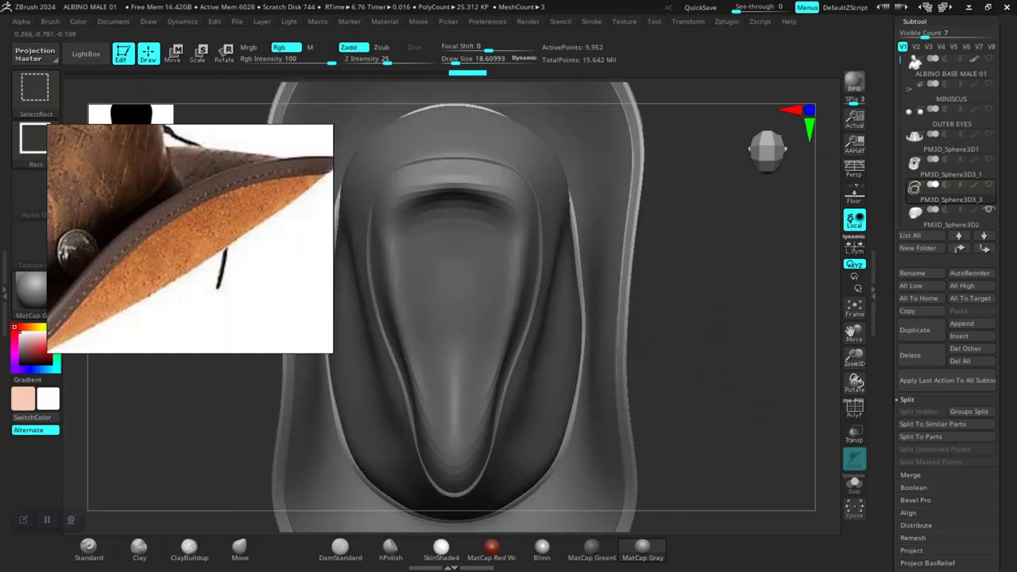
Step: Mask the outer trim strip again, leaving the inner strip free, and activate the Move gizmo
{"action": "left_click", "coordinate": [585, 316], "text": "ctrl+shift"}
{"action": "left_click", "coordinate": [742, 327], "text": "ctrl+shift"}
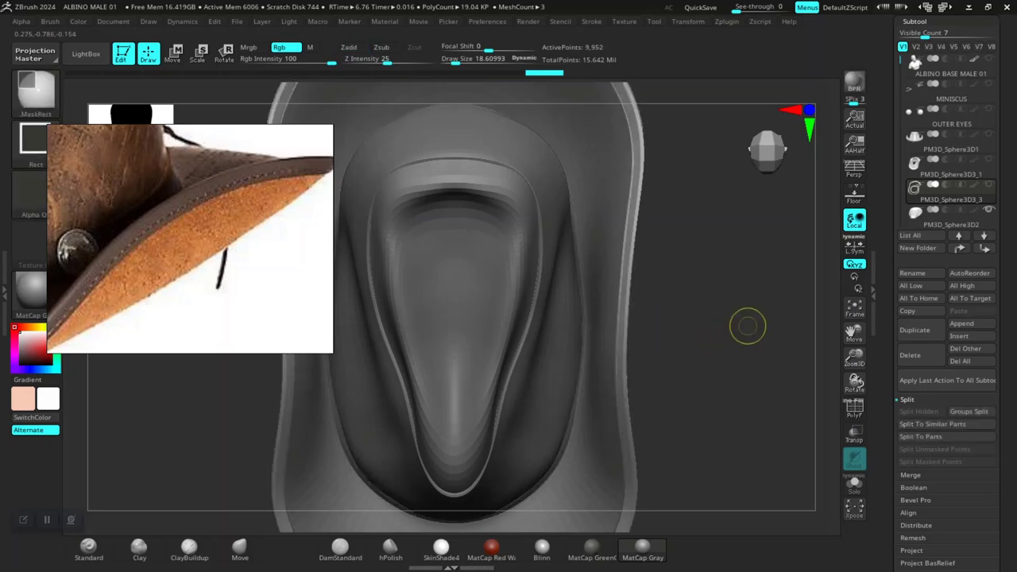
{"action": "left_click_drag", "start_coordinate": [732, 377], "coordinate": [730, 270]}
{"action": "key", "text": "w"}
{"action": "left_click_drag", "start_coordinate": [699, 350], "coordinate": [772, 344], "text": "alt"}
{"action": "left_click_drag", "start_coordinate": [739, 373], "coordinate": [747, 453]}
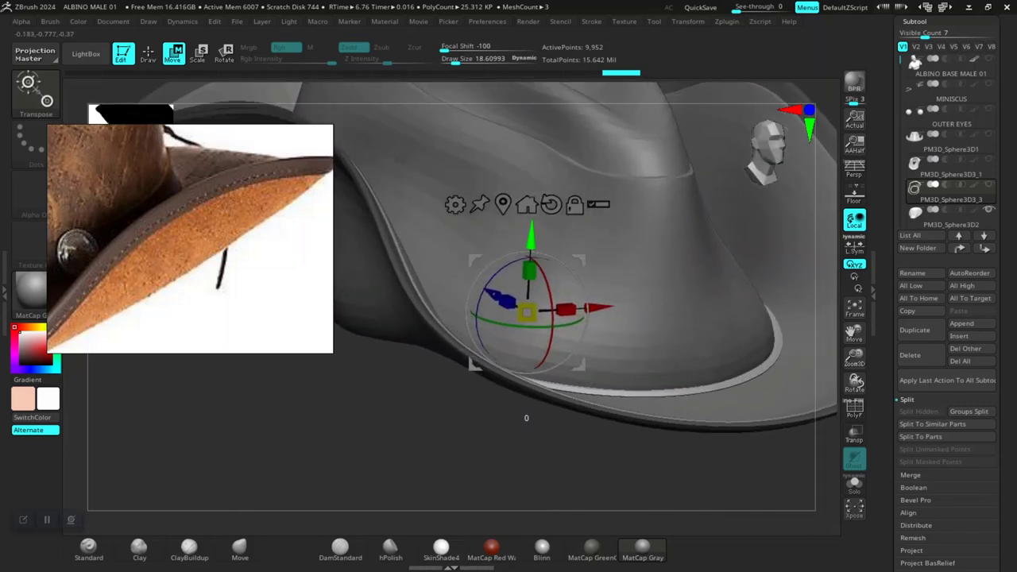
Step: Raise the inner trim strip in tiny increments while checking its fit against the crown inside the hat opening
{"action": "mouse_move", "coordinate": [526, 418]}
{"action": "left_mouse_down"}
{"action": "mouse_move", "coordinate": [528, 400]}
{"action": "mouse_move", "coordinate": [526, 416]}
{"action": "left_mouse_up"}
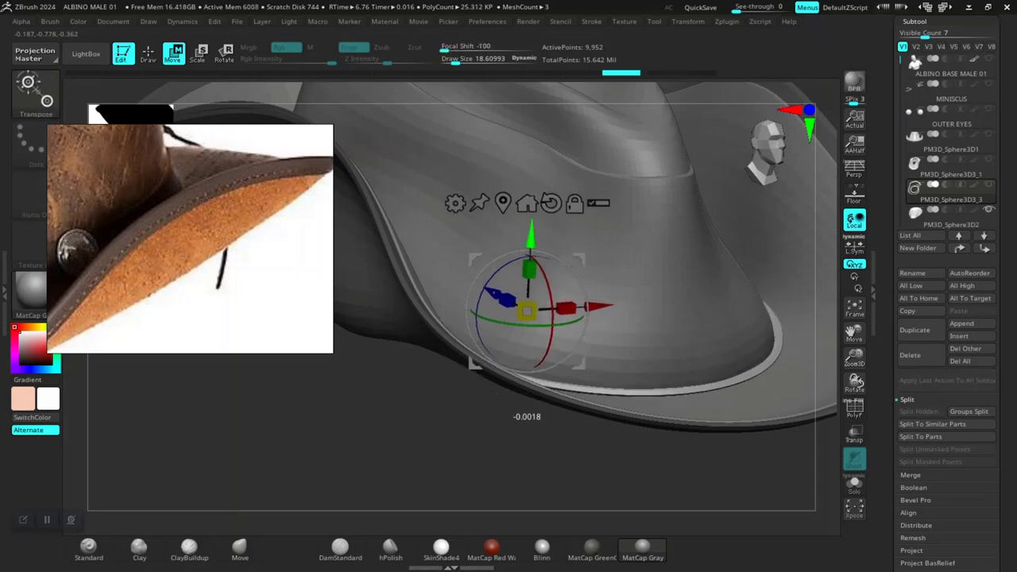
{"action": "left_click_drag", "start_coordinate": [376, 388], "coordinate": [318, 439]}
{"action": "left_click_drag", "start_coordinate": [211, 481], "coordinate": [296, 450]}
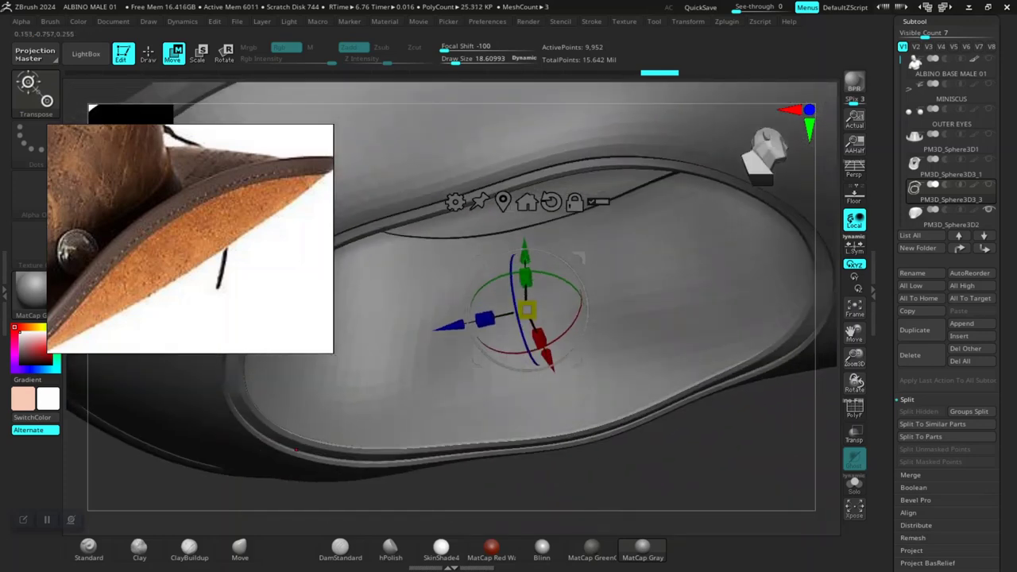
{"action": "left_click_drag", "start_coordinate": [551, 498], "coordinate": [433, 429]}
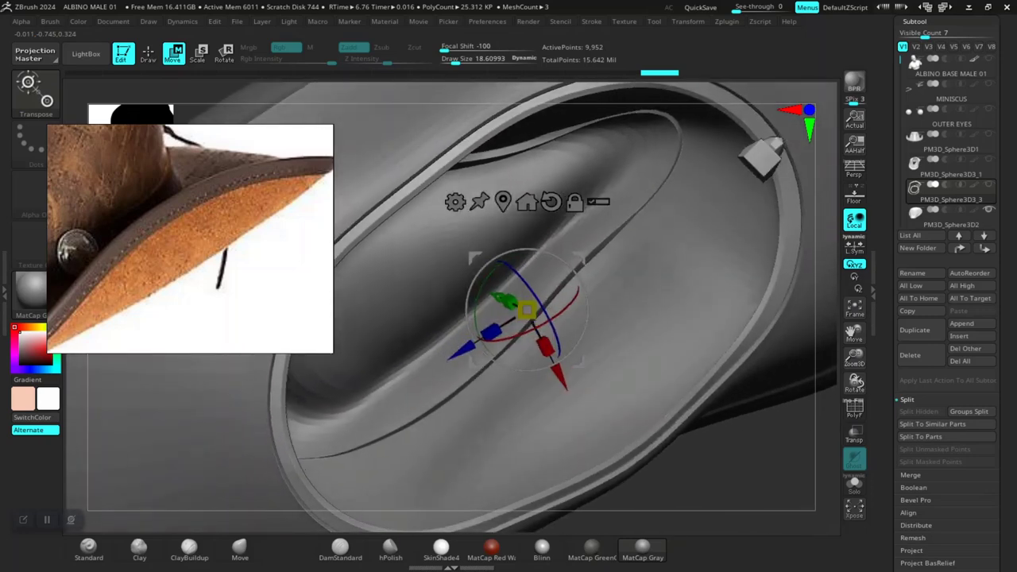
{"action": "left_click_drag", "start_coordinate": [508, 476], "coordinate": [567, 451]}
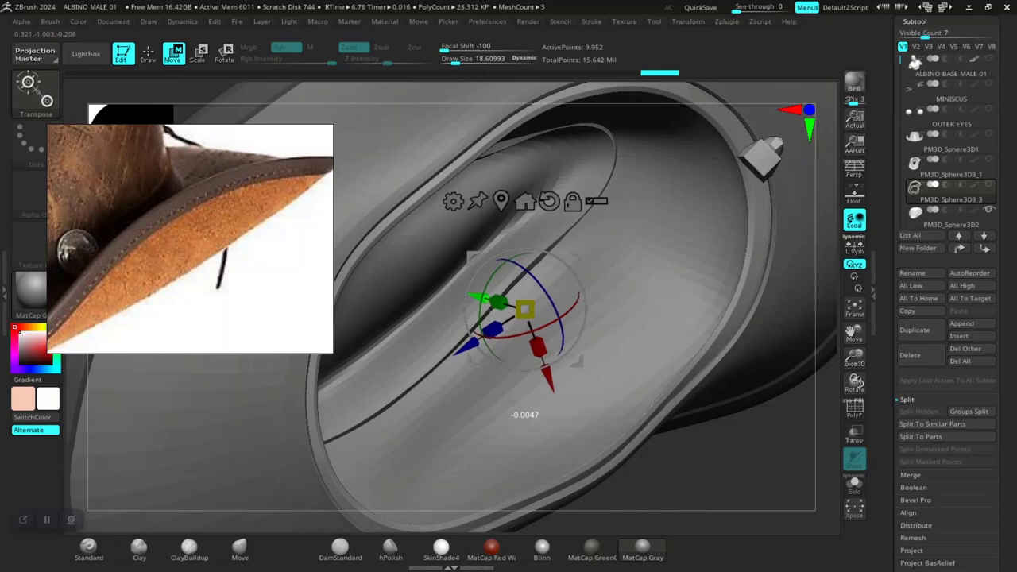
{"action": "left_click_drag", "start_coordinate": [479, 298], "coordinate": [478, 297]}
Step: Bring the inner trim strip slightly back down toward the brim, return to Draw mode and check the whole hat
{"action": "left_click_drag", "start_coordinate": [715, 476], "coordinate": [573, 476], "text": "alt"}
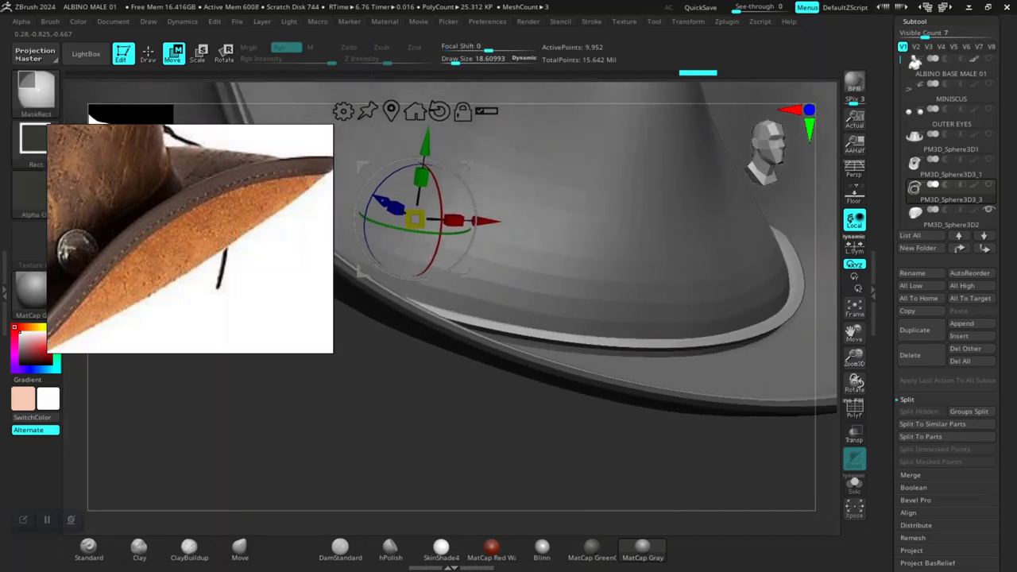
{"action": "left_click_drag", "start_coordinate": [425, 143], "coordinate": [424, 151]}
{"action": "key", "text": "q"}
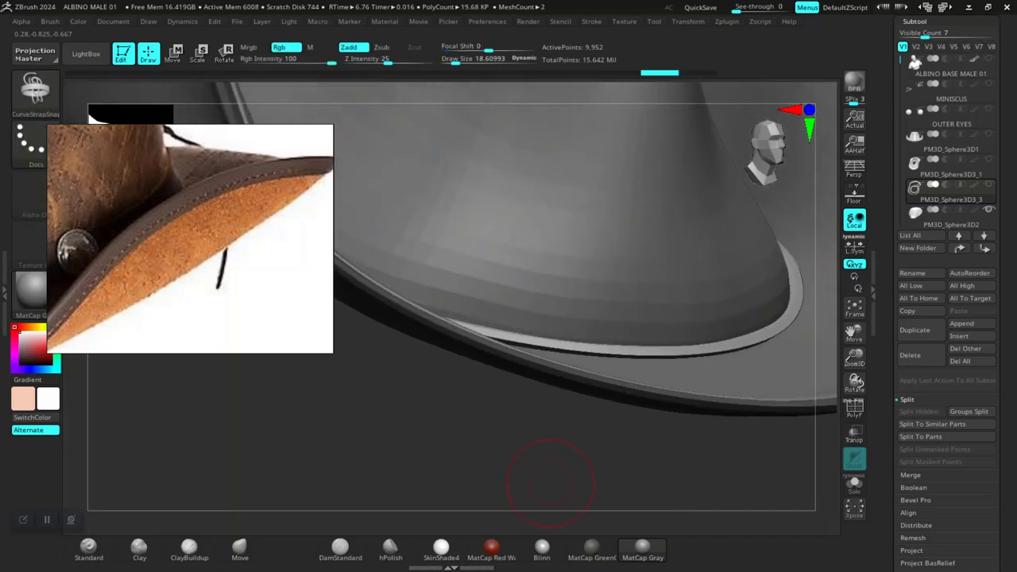
{"action": "right_click_drag", "start_coordinate": [547, 475], "coordinate": [495, 426], "text": "ctrl"}
{"action": "right_click_drag", "start_coordinate": [551, 442], "coordinate": [528, 501]}
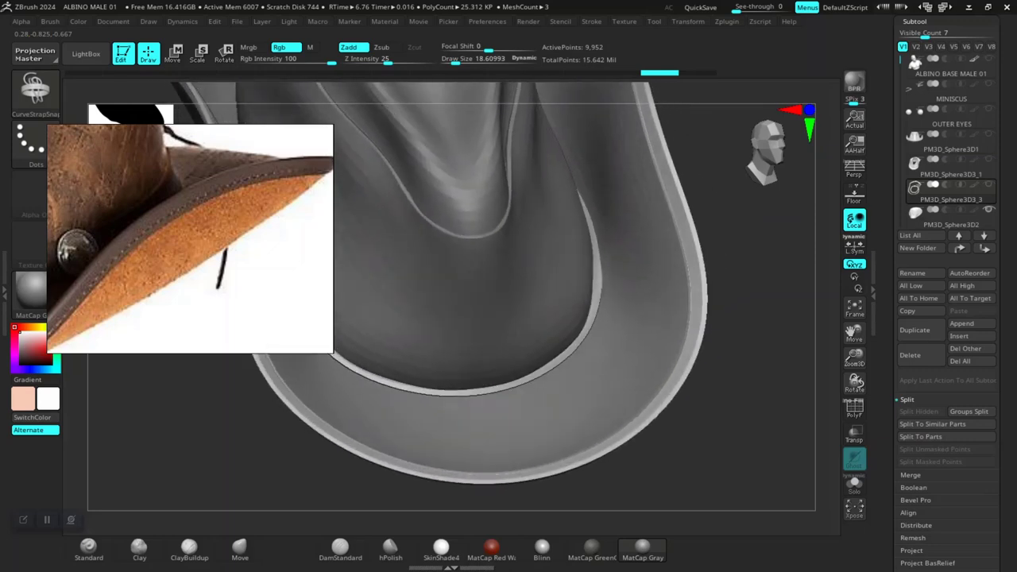
{"action": "right_click_drag", "start_coordinate": [686, 483], "coordinate": [671, 420], "text": "ctrl"}
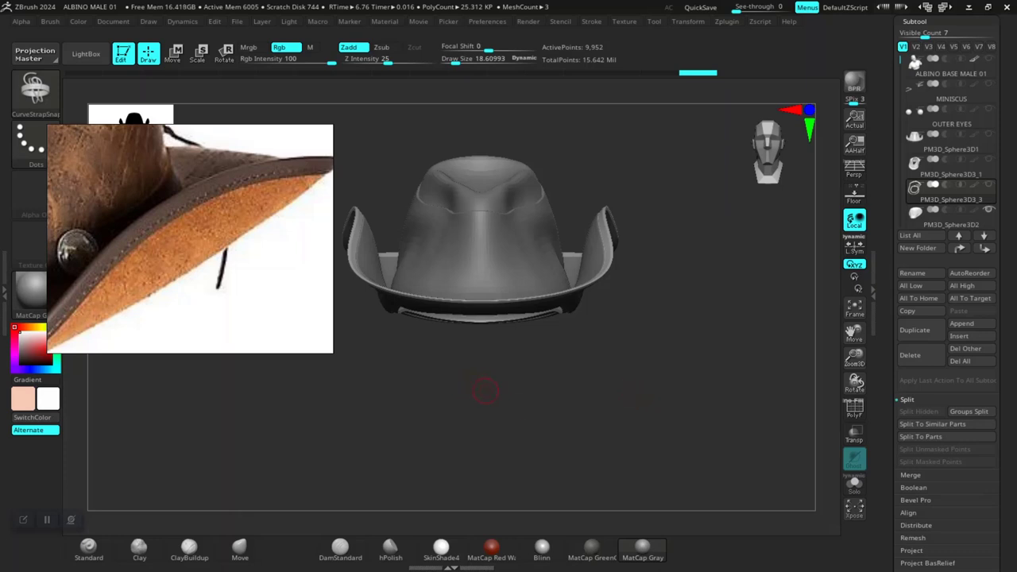
Step: Compare the trim strips at subdivision levels 1 and 2 along the curved brim edge
{"action": "left_click_drag", "start_coordinate": [485, 390], "coordinate": [509, 411]}
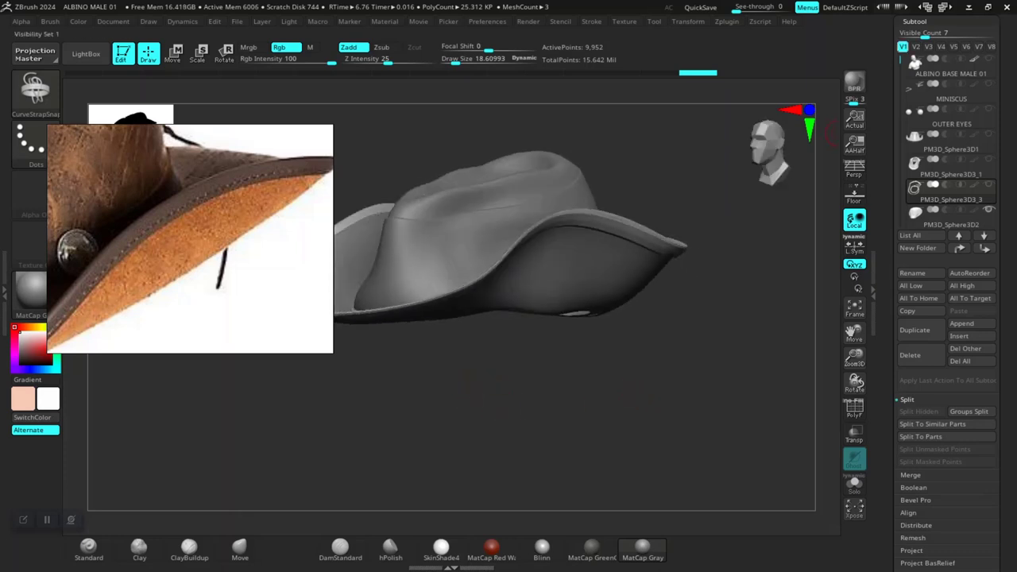
{"action": "left_click", "coordinate": [914, 21]}
{"action": "left_click_drag", "start_coordinate": [977, 88], "coordinate": [977, 226]}
{"action": "left_click", "coordinate": [918, 176]}
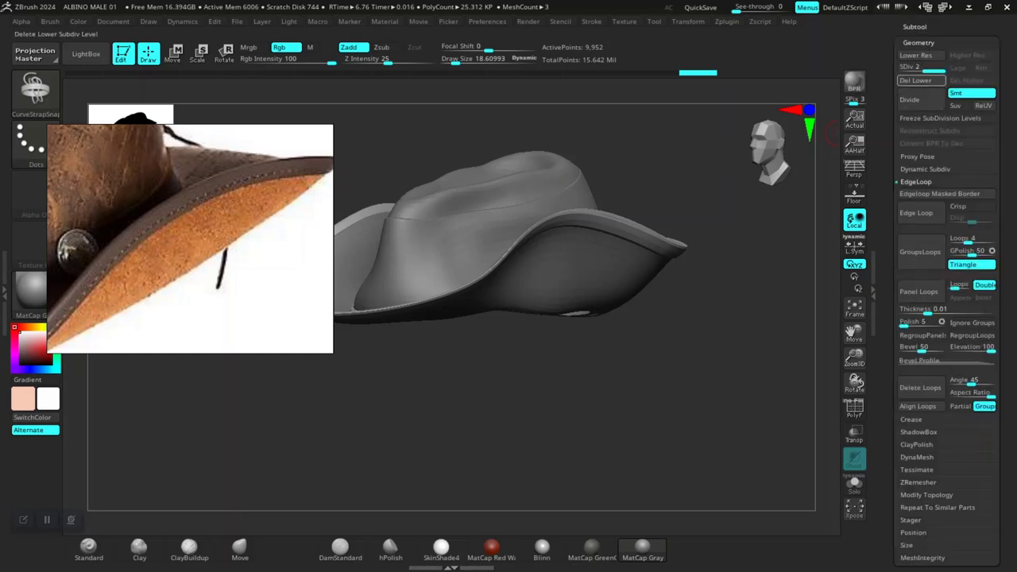
{"action": "left_click", "coordinate": [908, 69]}
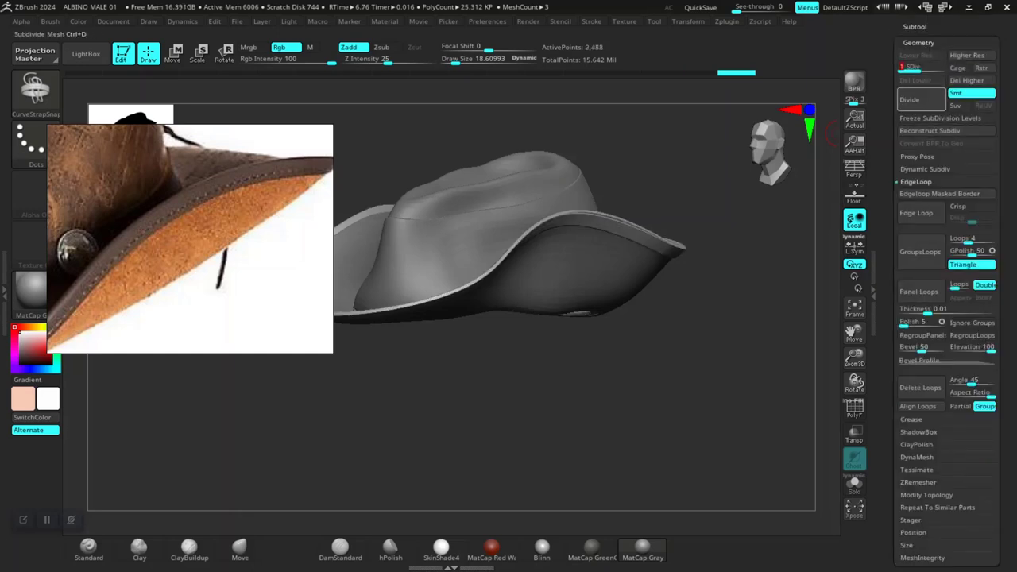
{"action": "left_click_drag", "start_coordinate": [680, 375], "coordinate": [725, 429]}
{"action": "left_click_drag", "start_coordinate": [745, 384], "coordinate": [787, 270]}
{"action": "left_click_drag", "start_coordinate": [783, 377], "coordinate": [680, 353]}
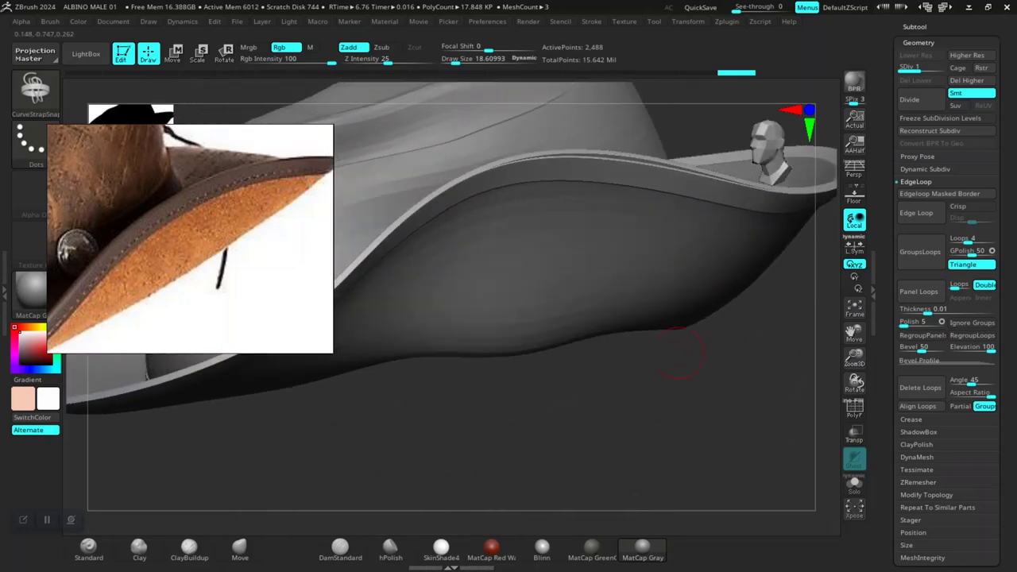
{"action": "left_click_drag", "start_coordinate": [604, 449], "coordinate": [624, 453]}
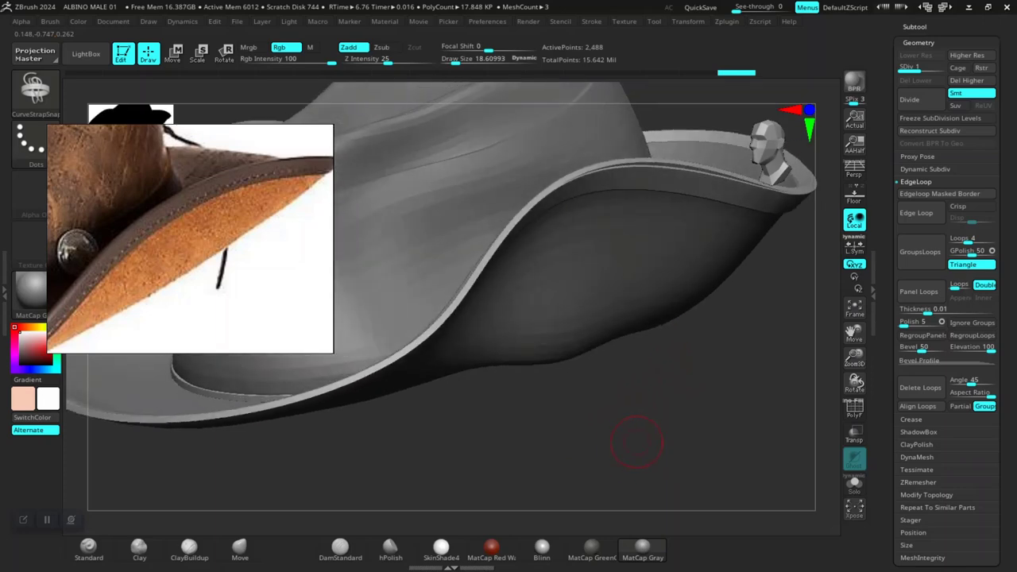
{"action": "key", "text": "d"}
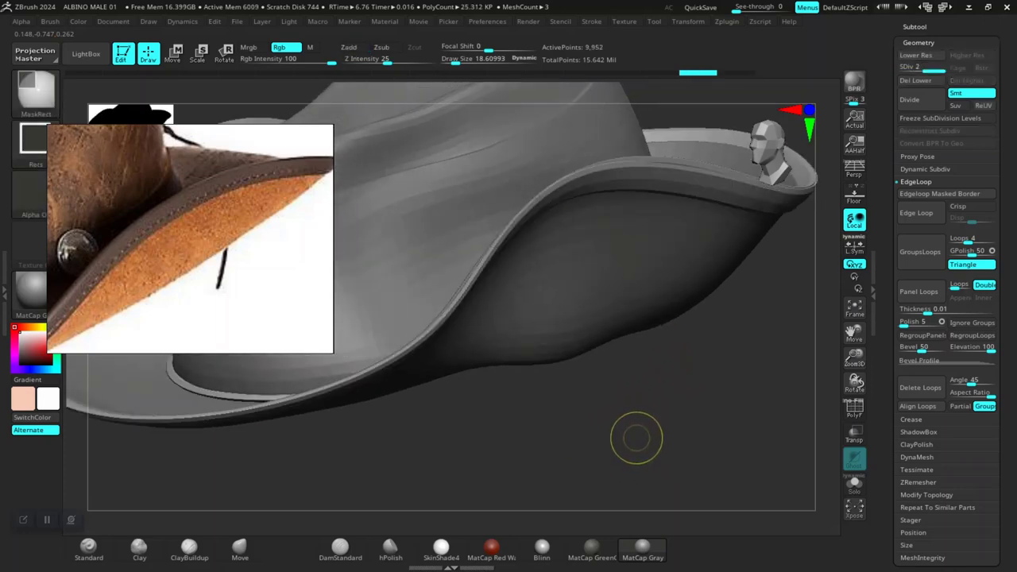
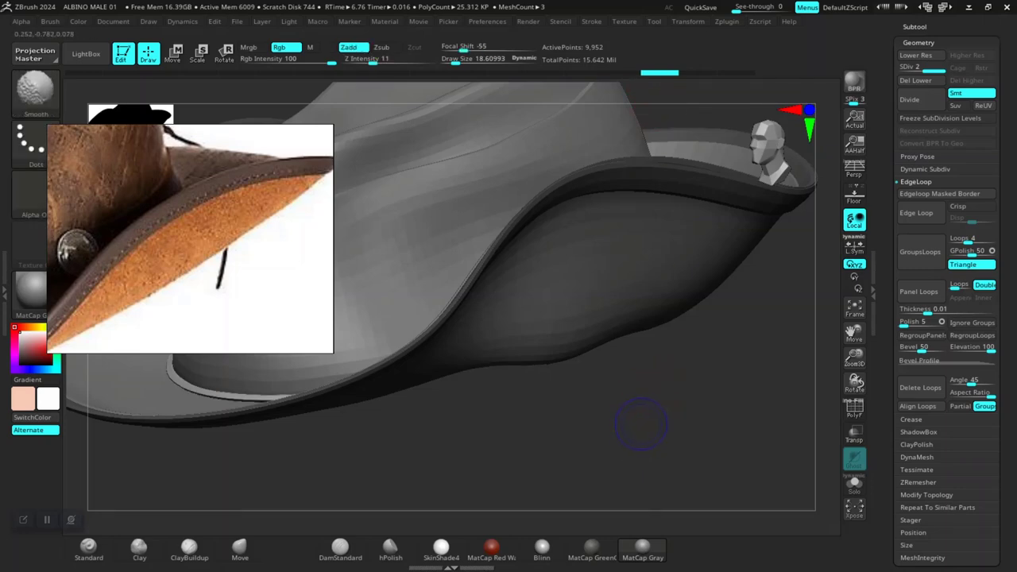
Step: Show the polygroup wireframe on the trim strips and set them to subdivision level 1
{"action": "key", "text": "shift+f"}
{"action": "key", "text": "shift+f"}
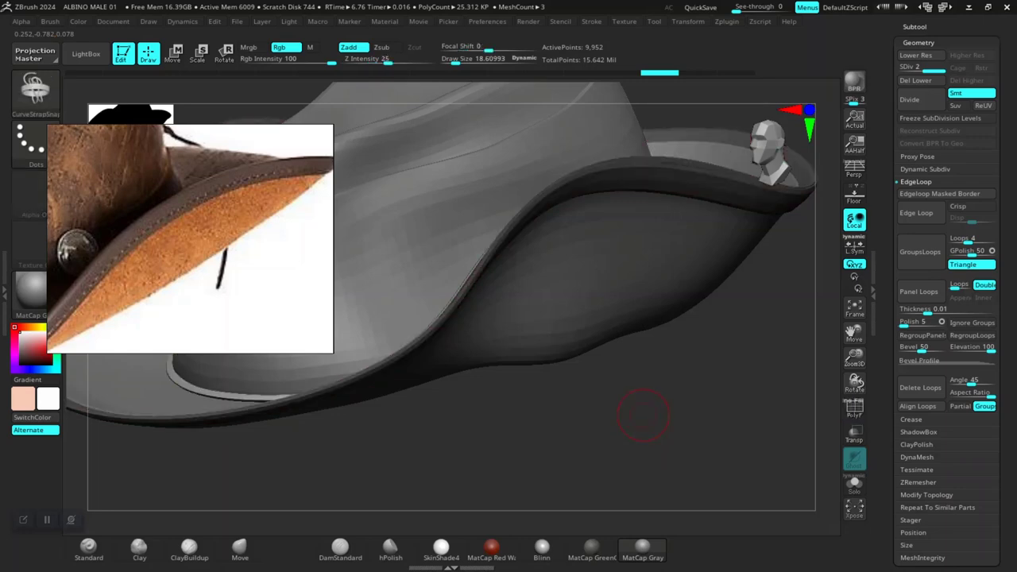
{"action": "mouse_move", "coordinate": [659, 420]}
{"action": "left_mouse_down"}
{"action": "mouse_move", "coordinate": [687, 409]}
{"action": "mouse_move", "coordinate": [697, 430]}
{"action": "mouse_move", "coordinate": [699, 419]}
{"action": "mouse_move", "coordinate": [724, 421]}
{"action": "mouse_move", "coordinate": [685, 242]}
{"action": "left_mouse_up"}
{"action": "key", "text": "shift+f"}
{"action": "left_click_drag", "start_coordinate": [688, 306], "coordinate": [705, 290]}
{"action": "left_click_drag", "start_coordinate": [682, 362], "coordinate": [680, 320], "text": "shift"}
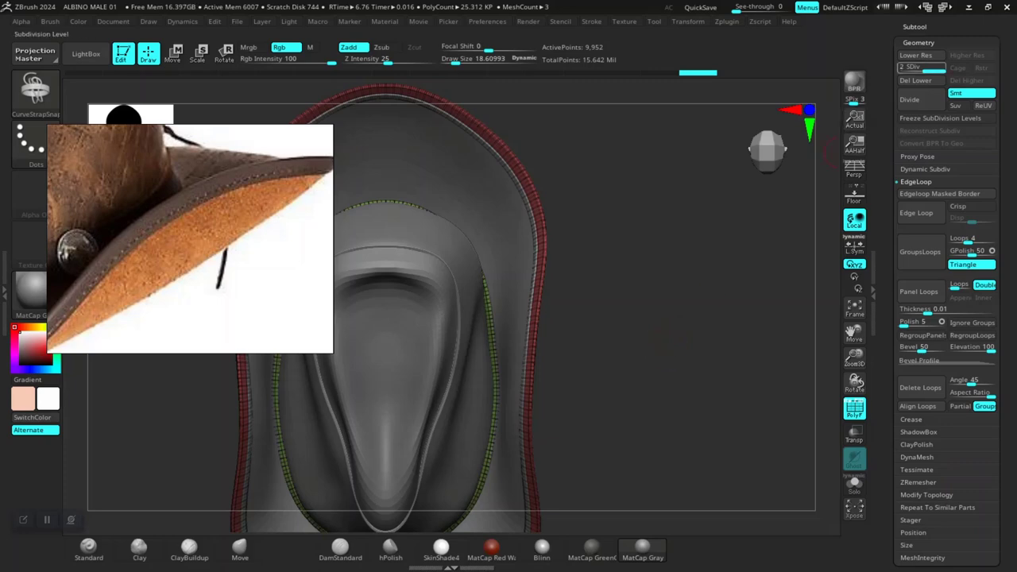
{"action": "left_click", "coordinate": [910, 67]}
Step: Examine the wireframe of both trim strips around the brim and crown opening, and turn the wireframe display off
{"action": "mouse_move", "coordinate": [703, 278]}
{"action": "left_mouse_down", "text": "alt"}
{"action": "mouse_move", "coordinate": [686, 365]}
{"action": "mouse_move", "coordinate": [707, 278]}
{"action": "left_mouse_up", "text": "alt"}
{"action": "mouse_move", "coordinate": [713, 338]}
{"action": "left_mouse_down"}
{"action": "mouse_move", "coordinate": [743, 316]}
{"action": "mouse_move", "coordinate": [731, 332]}
{"action": "mouse_move", "coordinate": [664, 306]}
{"action": "left_mouse_up"}
{"action": "key", "text": "shift+f"}
{"action": "key", "text": "shift+f"}
{"action": "left_click_drag", "start_coordinate": [675, 382], "coordinate": [786, 389]}
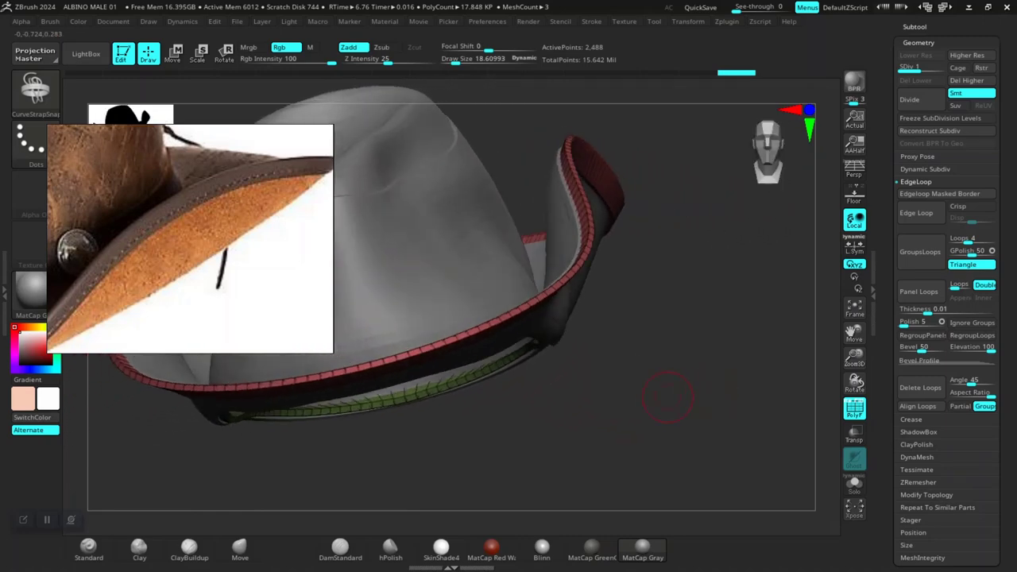
{"action": "left_click_drag", "start_coordinate": [667, 398], "coordinate": [727, 362], "text": "alt"}
{"action": "left_click_drag", "start_coordinate": [651, 409], "coordinate": [675, 494]}
{"action": "left_click_drag", "start_coordinate": [644, 453], "coordinate": [693, 427]}
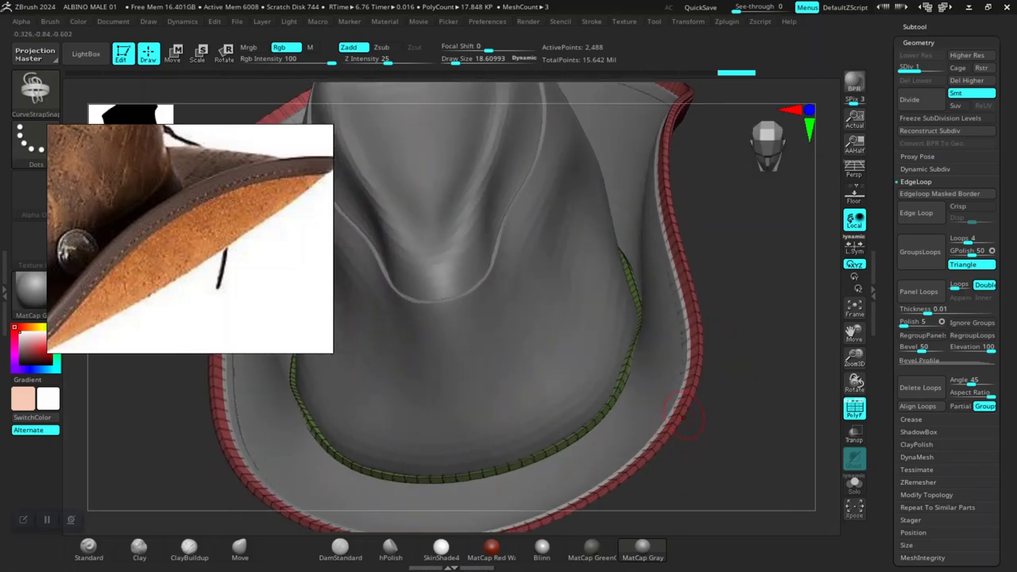
{"action": "left_click", "coordinate": [691, 421], "text": "ctrl+shift"}
{"action": "left_click", "coordinate": [759, 411], "text": "ctrl+shift"}
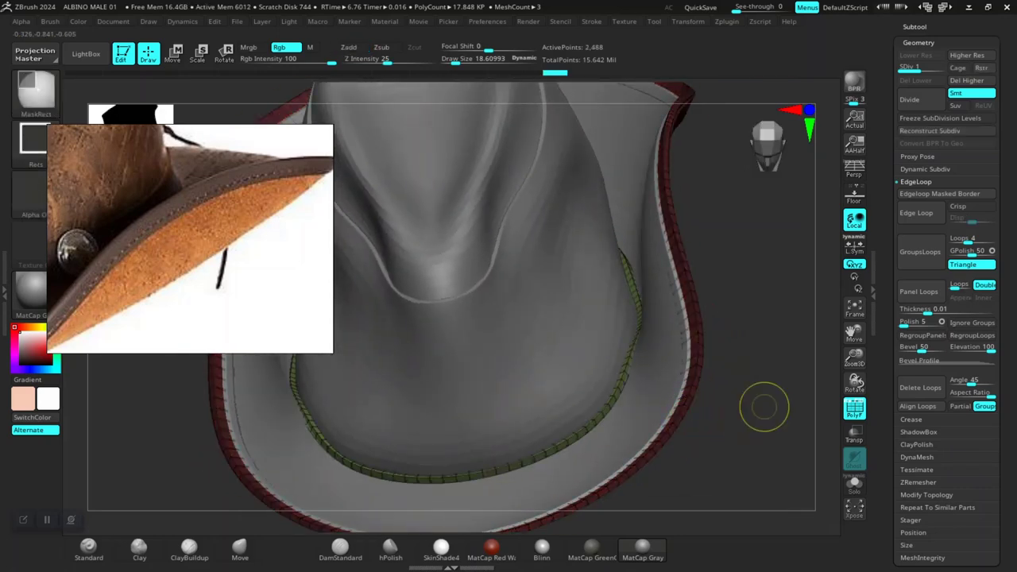
{"action": "key", "text": "shift+f"}
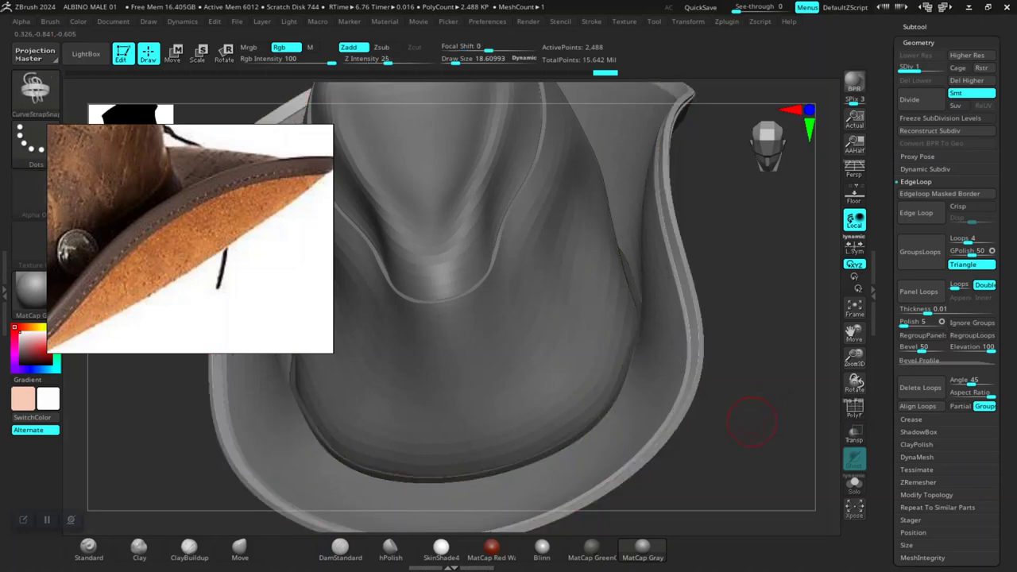
Step: Thicken the trim strips with an Inflate deformation of 2 and check their fit on the brim
{"action": "left_click_drag", "start_coordinate": [756, 416], "coordinate": [792, 402]}
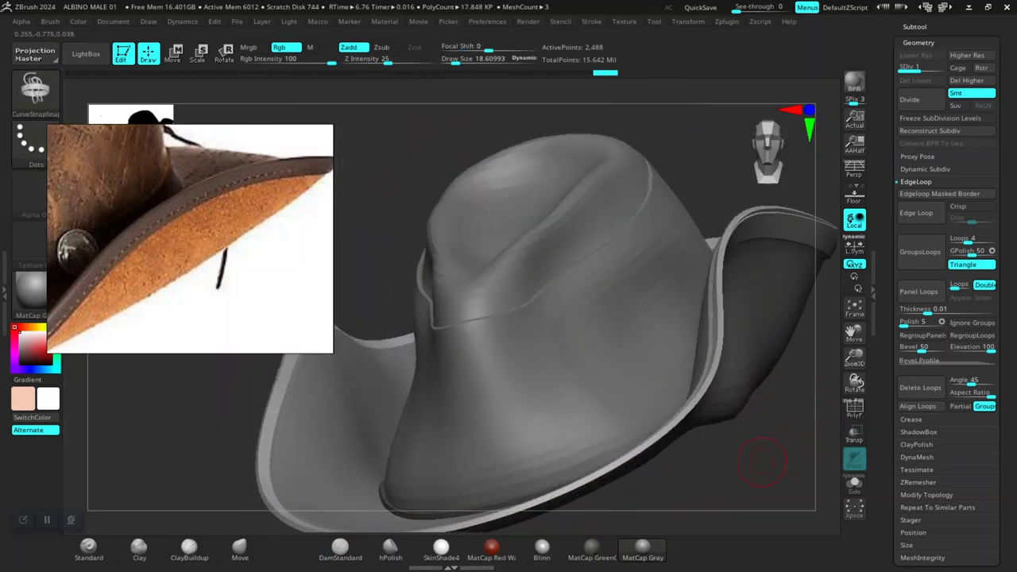
{"action": "left_click_drag", "start_coordinate": [762, 462], "coordinate": [707, 397]}
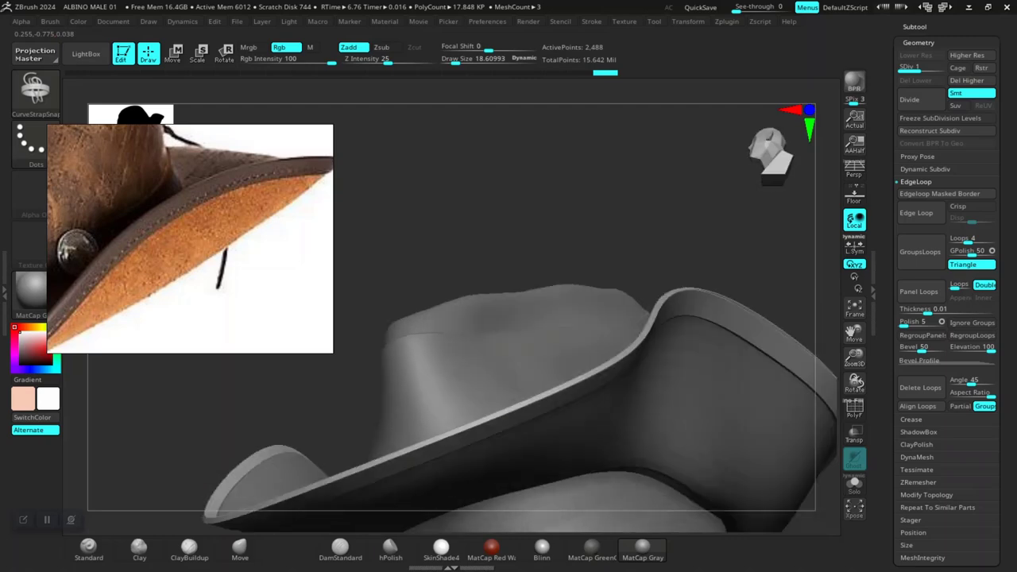
{"action": "left_click_drag", "start_coordinate": [752, 528], "coordinate": [787, 429]}
{"action": "scroll", "coordinate": [945, 294], "scroll_direction": "down", "scroll_amount": 10}
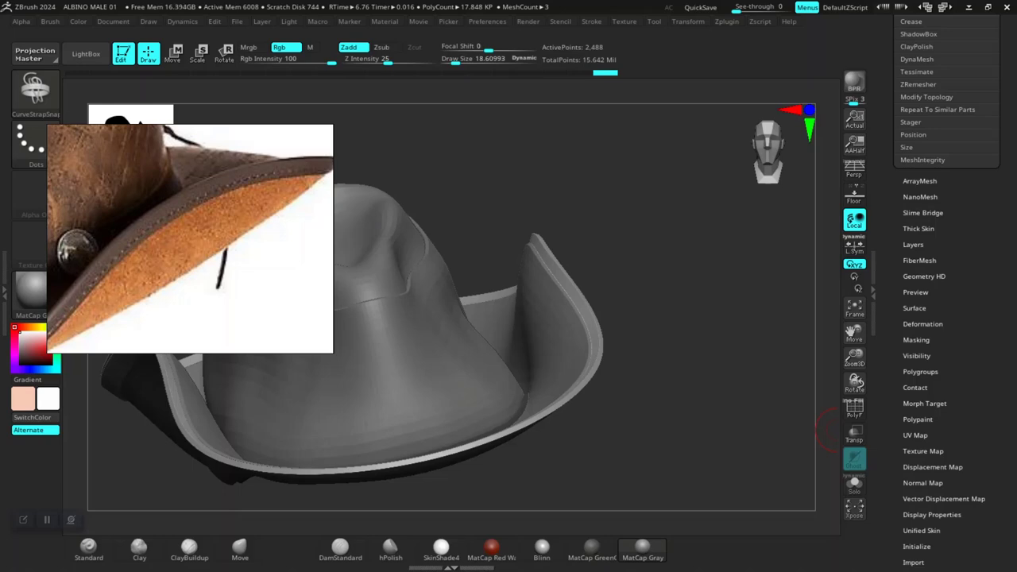
{"action": "left_click", "coordinate": [923, 324]}
{"action": "left_click_drag", "start_coordinate": [739, 381], "coordinate": [757, 367], "text": "alt"}
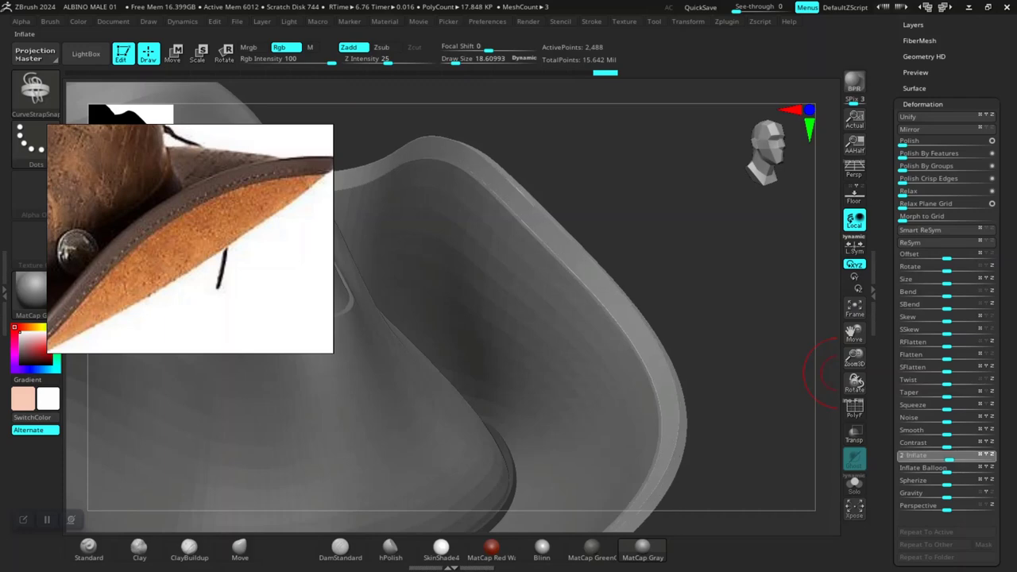
{"action": "left_click_drag", "start_coordinate": [949, 459], "coordinate": [949, 459]}
{"action": "left_click_drag", "start_coordinate": [797, 383], "coordinate": [793, 353]}
{"action": "left_click_drag", "start_coordinate": [767, 421], "coordinate": [729, 355], "text": "alt"}
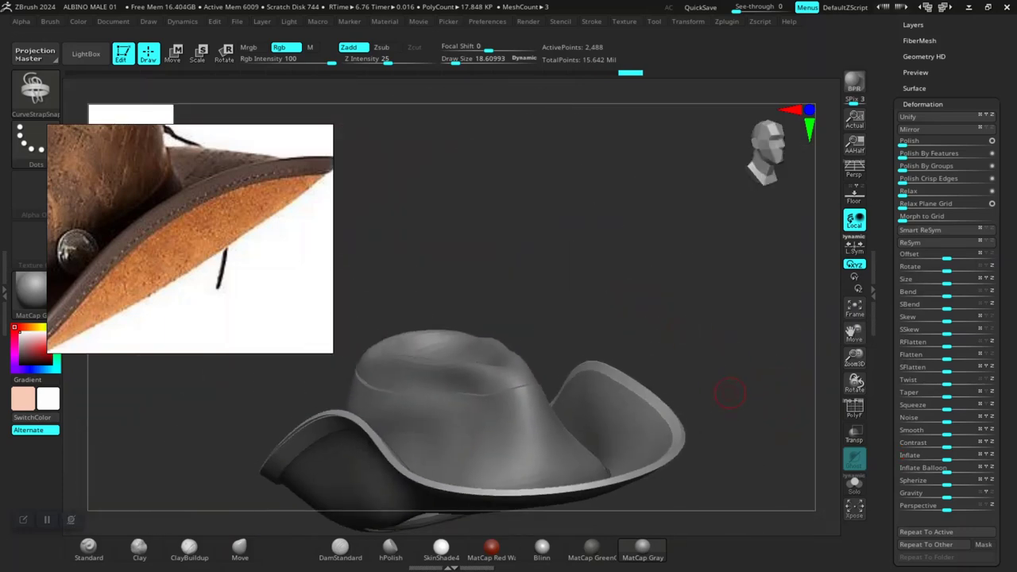
Step: Try inflating the trim strips further and view them at the higher subdivision level
{"action": "left_click_drag", "start_coordinate": [729, 392], "coordinate": [806, 342]}
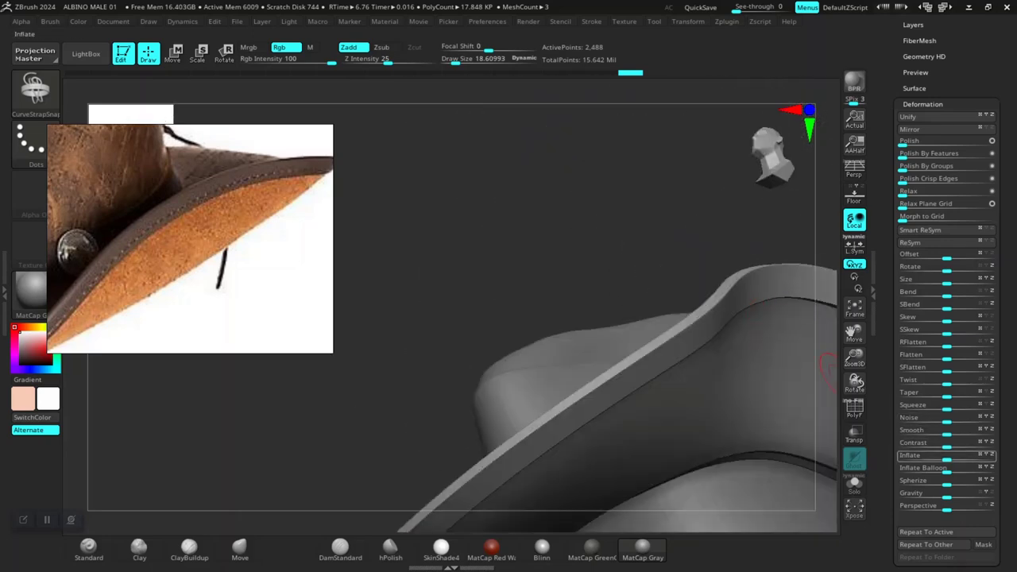
{"action": "left_click_drag", "start_coordinate": [946, 458], "coordinate": [950, 459]}
{"action": "right_click_drag", "start_coordinate": [701, 317], "coordinate": [721, 266]}
{"action": "mouse_move", "coordinate": [723, 373]}
{"action": "left_mouse_down"}
{"action": "mouse_move", "coordinate": [698, 364]}
{"action": "mouse_move", "coordinate": [697, 414]}
{"action": "left_mouse_up"}
{"action": "key", "text": "ctrl+d"}
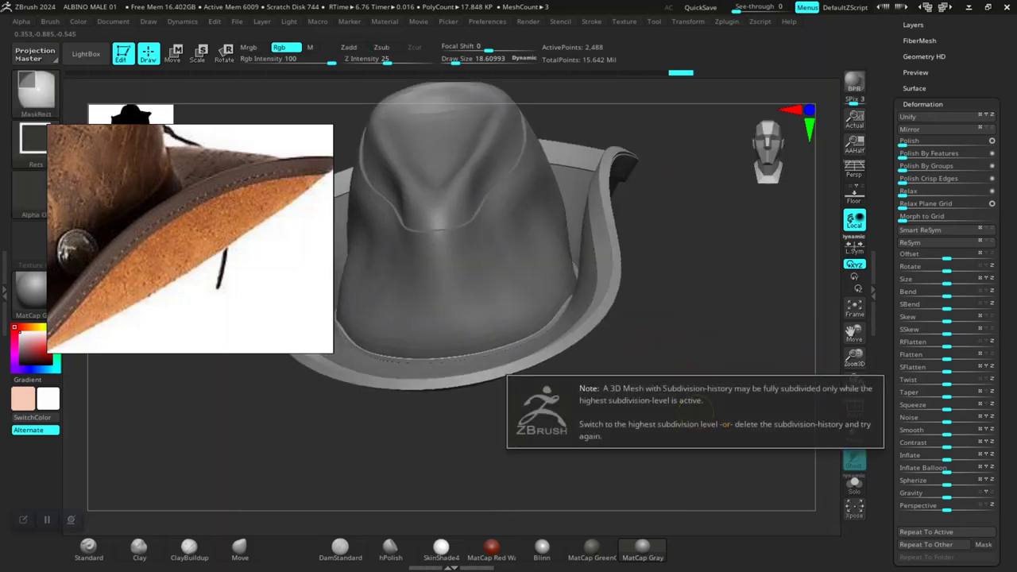
{"action": "key", "text": "ctrl+z"}
{"action": "key", "text": "ctrl+d"}
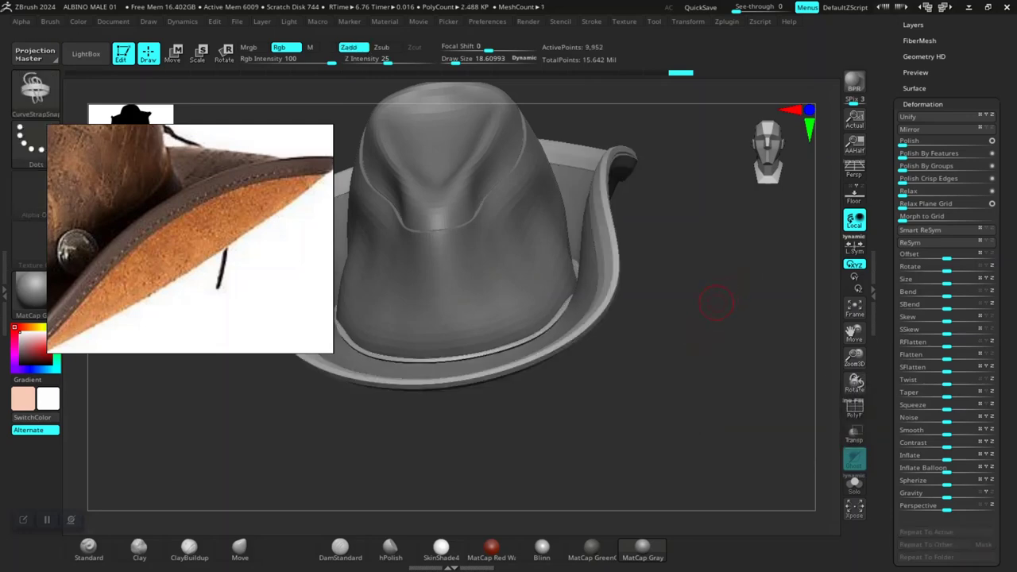
Step: Check the thicker trim from the side, front and above, return it to the lower subdivision level and undo the extra inflation
{"action": "left_click_drag", "start_coordinate": [706, 330], "coordinate": [621, 326]}
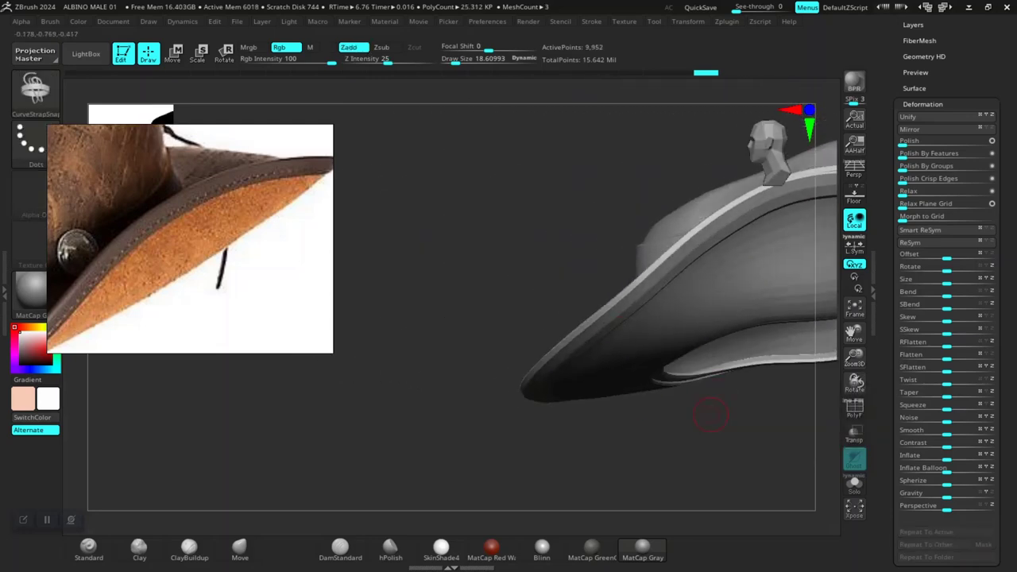
{"action": "mouse_move", "coordinate": [729, 427]}
{"action": "left_mouse_down", "text": "alt"}
{"action": "mouse_move", "coordinate": [733, 403]}
{"action": "mouse_move", "coordinate": [651, 422]}
{"action": "mouse_move", "coordinate": [724, 472]}
{"action": "mouse_move", "coordinate": [633, 388]}
{"action": "mouse_move", "coordinate": [669, 347]}
{"action": "mouse_move", "coordinate": [697, 358]}
{"action": "mouse_move", "coordinate": [722, 413]}
{"action": "mouse_move", "coordinate": [699, 415]}
{"action": "mouse_move", "coordinate": [635, 373]}
{"action": "mouse_move", "coordinate": [647, 425]}
{"action": "mouse_move", "coordinate": [692, 413]}
{"action": "mouse_move", "coordinate": [649, 381]}
{"action": "mouse_move", "coordinate": [633, 318]}
{"action": "left_mouse_up", "text": "alt"}
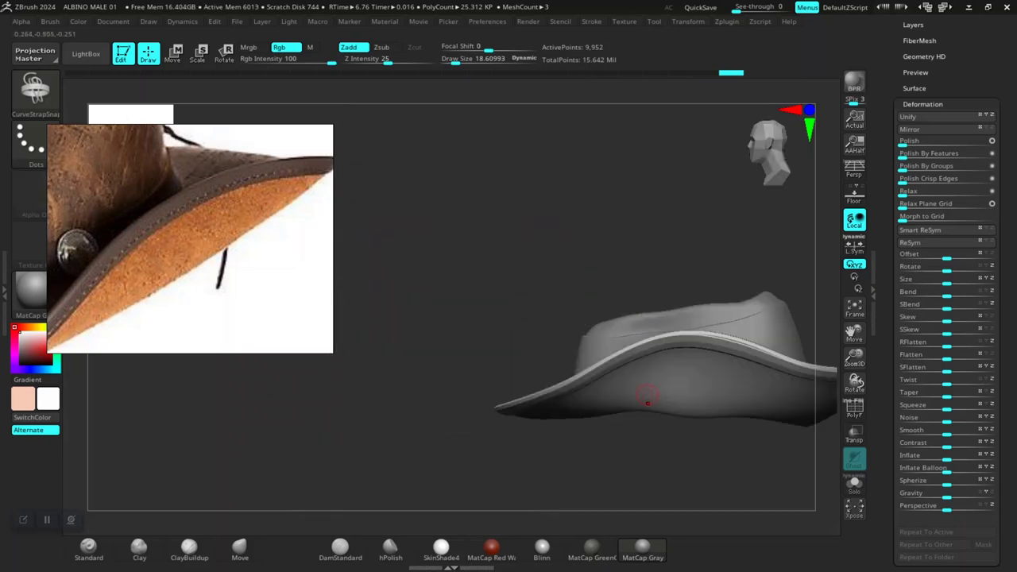
{"action": "left_click_drag", "start_coordinate": [465, 302], "coordinate": [417, 199], "text": "alt"}
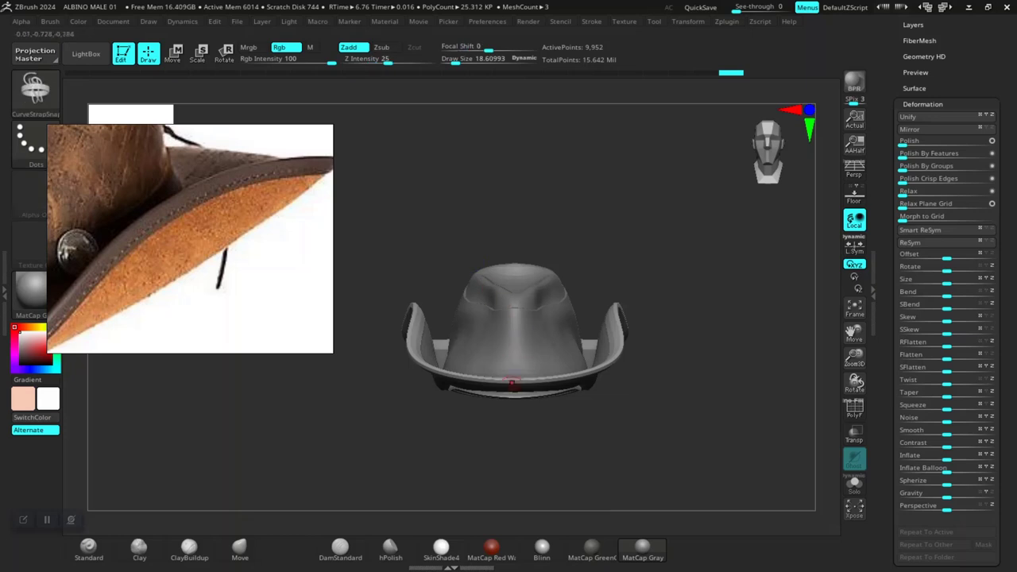
{"action": "mouse_move", "coordinate": [518, 465]}
{"action": "left_mouse_down"}
{"action": "mouse_move", "coordinate": [612, 485]}
{"action": "mouse_move", "coordinate": [580, 433]}
{"action": "mouse_move", "coordinate": [628, 401]}
{"action": "mouse_move", "coordinate": [692, 325]}
{"action": "mouse_move", "coordinate": [680, 314]}
{"action": "mouse_move", "coordinate": [683, 286]}
{"action": "mouse_move", "coordinate": [663, 288]}
{"action": "left_mouse_up"}
{"action": "key", "text": "shift+d"}
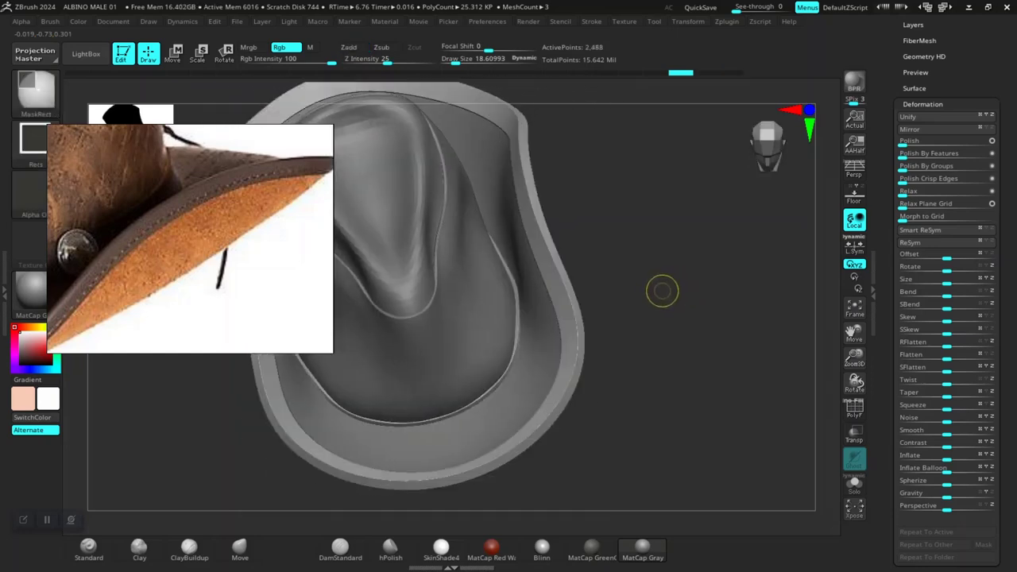
{"action": "key", "text": "ctrl+z"}
{"action": "key", "text": "ctrl+z"}
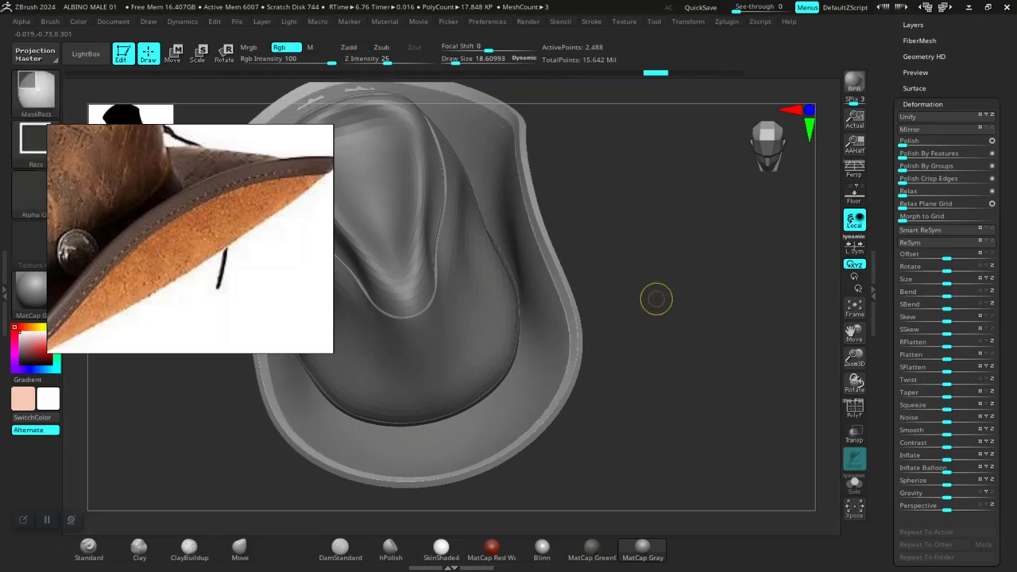
{"action": "left_click_drag", "start_coordinate": [659, 305], "coordinate": [654, 300]}
{"action": "key", "text": "ctrl+shift+z"}
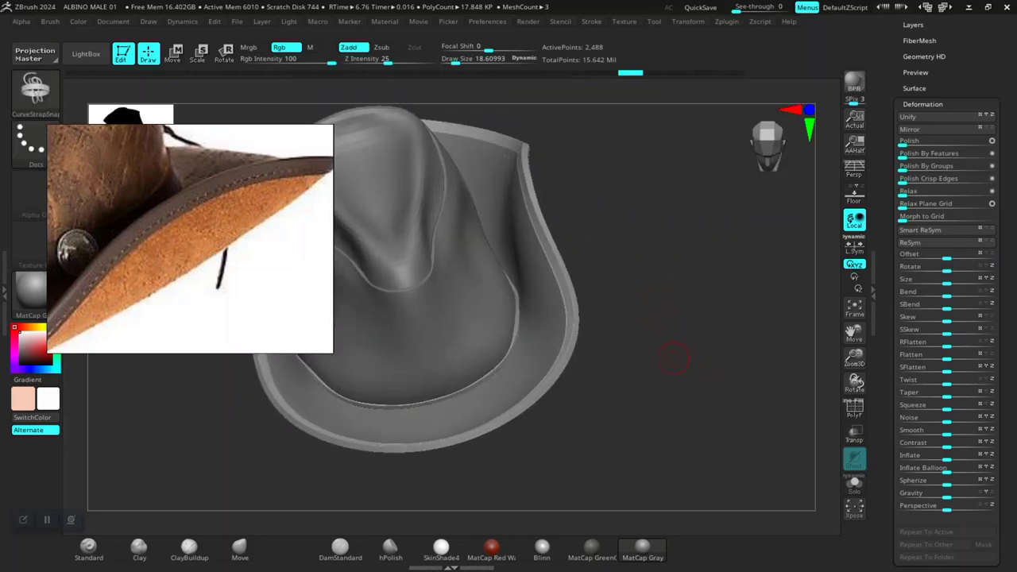
Step: Select the hat body subtool PM3D_Sphere3D3_2 and make the trim subtool PM3D_Sphere3D3_3 visible with it
{"action": "left_click_drag", "start_coordinate": [676, 354], "coordinate": [618, 387], "text": "alt"}
{"action": "left_click", "coordinate": [577, 340], "text": "alt"}
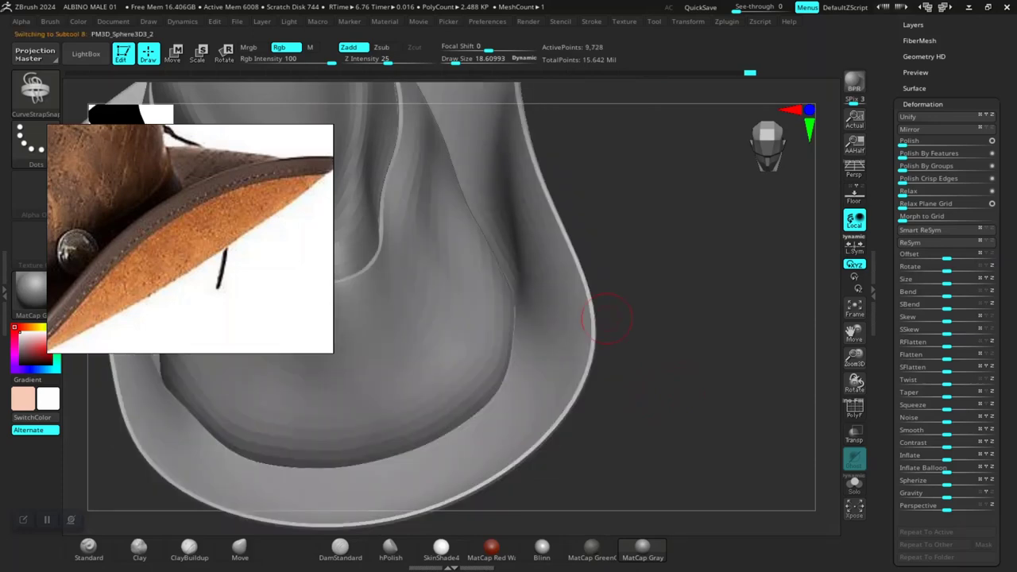
{"action": "left_click_drag", "start_coordinate": [890, 213], "coordinate": [889, 408]}
{"action": "left_click", "coordinate": [914, 125]}
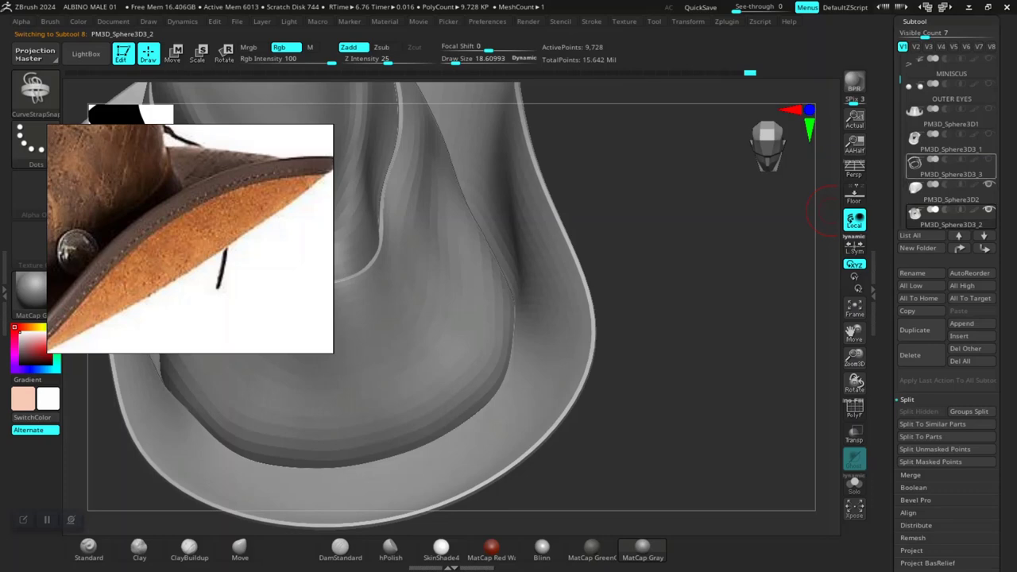
{"action": "left_click", "coordinate": [989, 161]}
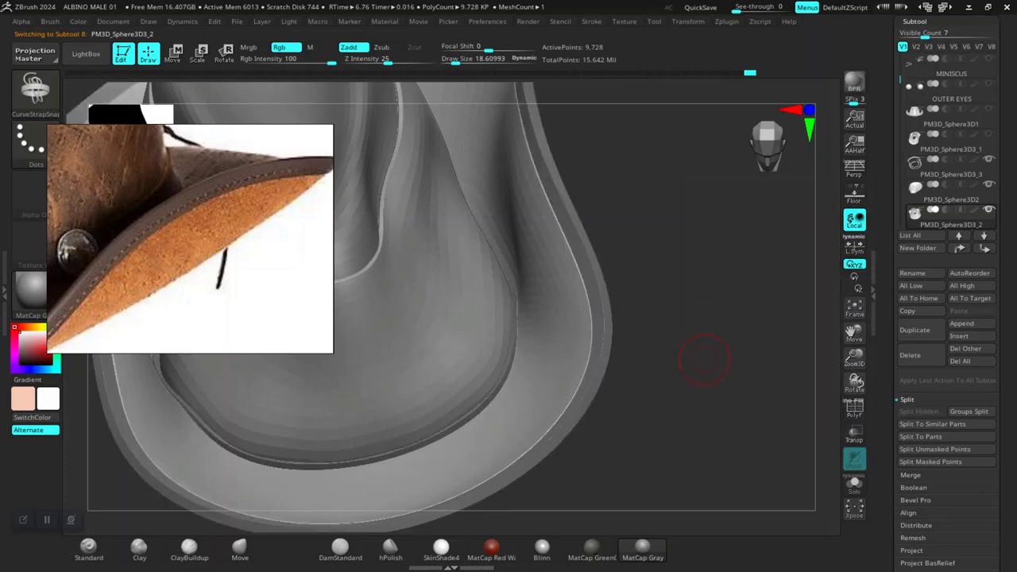
Step: Show the hat body's wireframe and choose the Move brush with a draw size of about 62
{"action": "key", "text": "shift+f"}
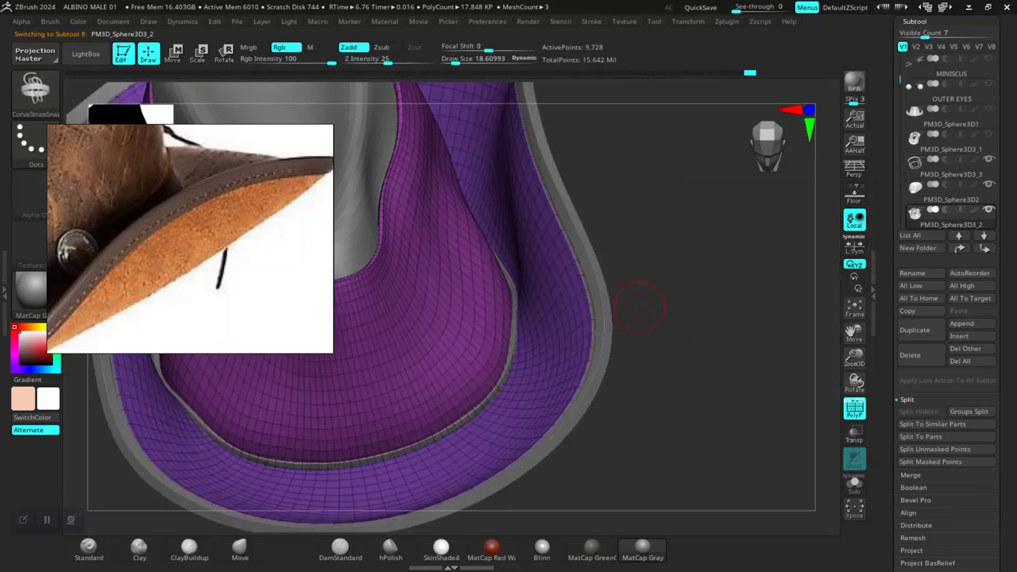
{"action": "left_click", "coordinate": [240, 550]}
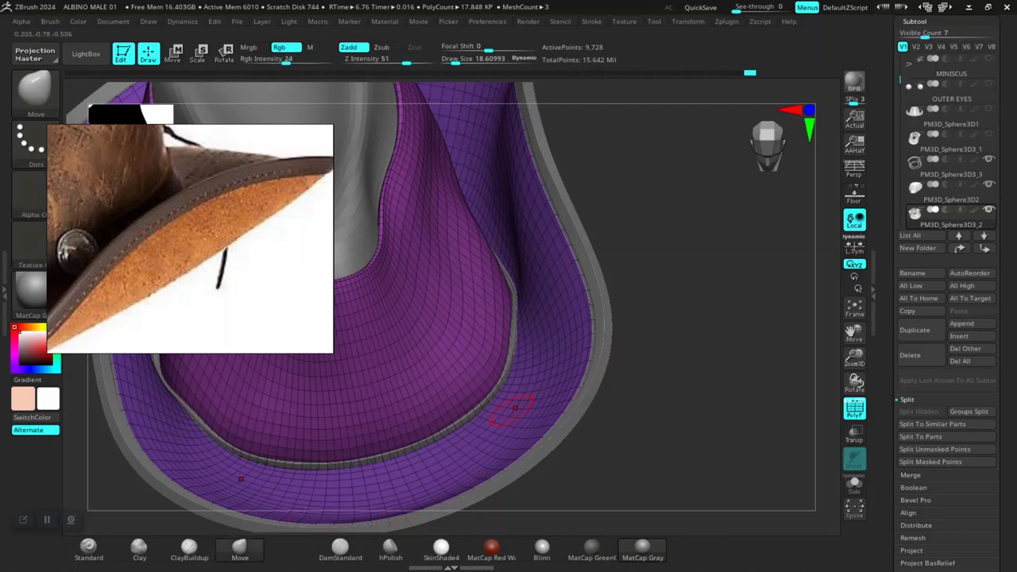
{"action": "mouse_move", "coordinate": [647, 473]}
{"action": "left_mouse_down"}
{"action": "mouse_move", "coordinate": [674, 404]}
{"action": "mouse_move", "coordinate": [689, 476]}
{"action": "mouse_move", "coordinate": [666, 469]}
{"action": "left_mouse_up"}
{"action": "key", "text": "space"}
{"action": "mouse_move", "coordinate": [606, 345]}
{"action": "left_mouse_down"}
{"action": "mouse_move", "coordinate": [616, 345]}
{"action": "mouse_move", "coordinate": [617, 314]}
{"action": "mouse_move", "coordinate": [655, 332]}
{"action": "mouse_move", "coordinate": [656, 377]}
{"action": "left_mouse_up"}
Step: Pull the hat brim's side edges into the surrounding trim strip with the Move brush
{"action": "left_click_drag", "start_coordinate": [574, 387], "coordinate": [580, 388]}
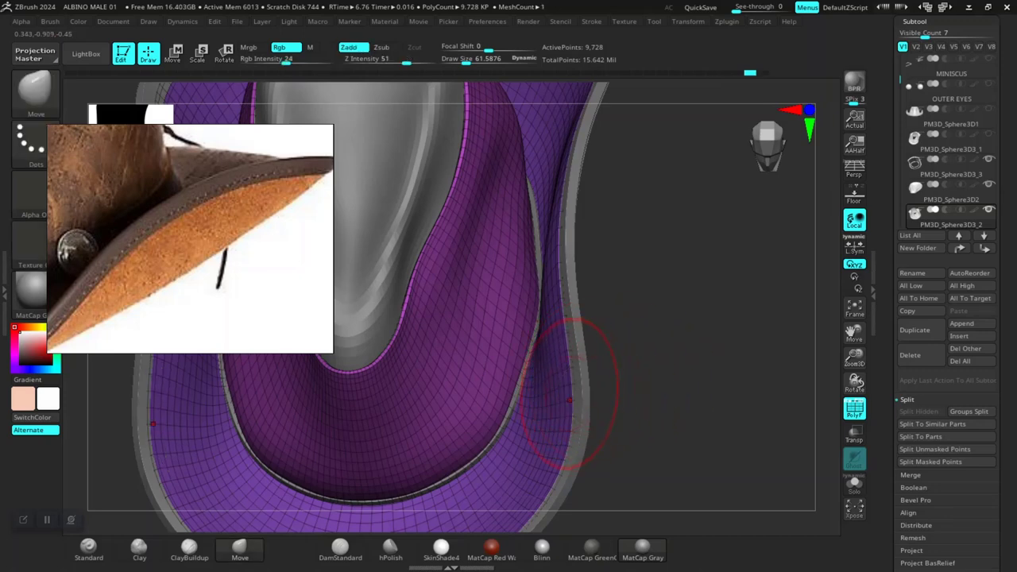
{"action": "left_click_drag", "start_coordinate": [643, 373], "coordinate": [648, 376]}
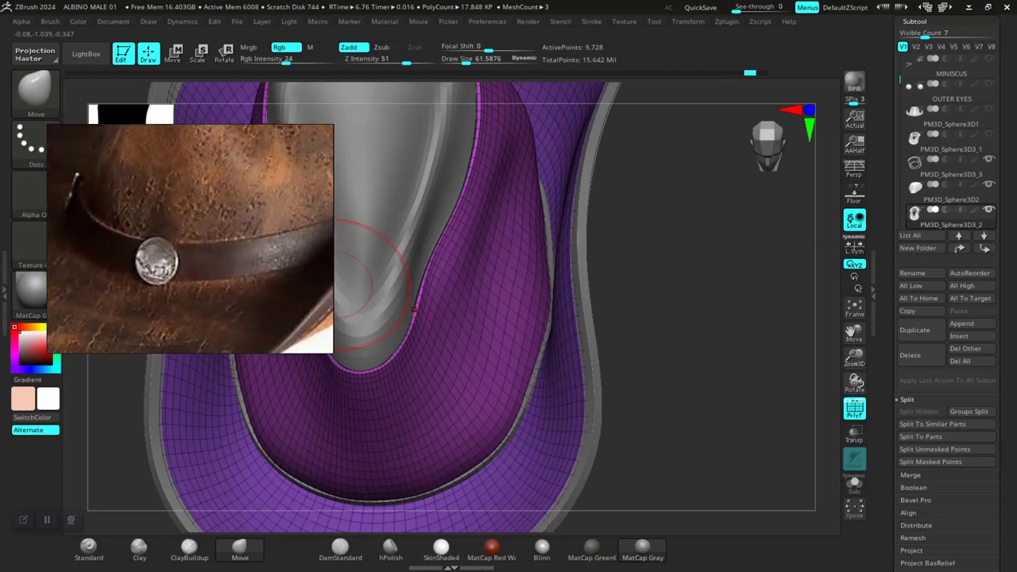
{"action": "left_click_drag", "start_coordinate": [602, 332], "coordinate": [616, 334]}
{"action": "left_click_drag", "start_coordinate": [684, 347], "coordinate": [582, 368]}
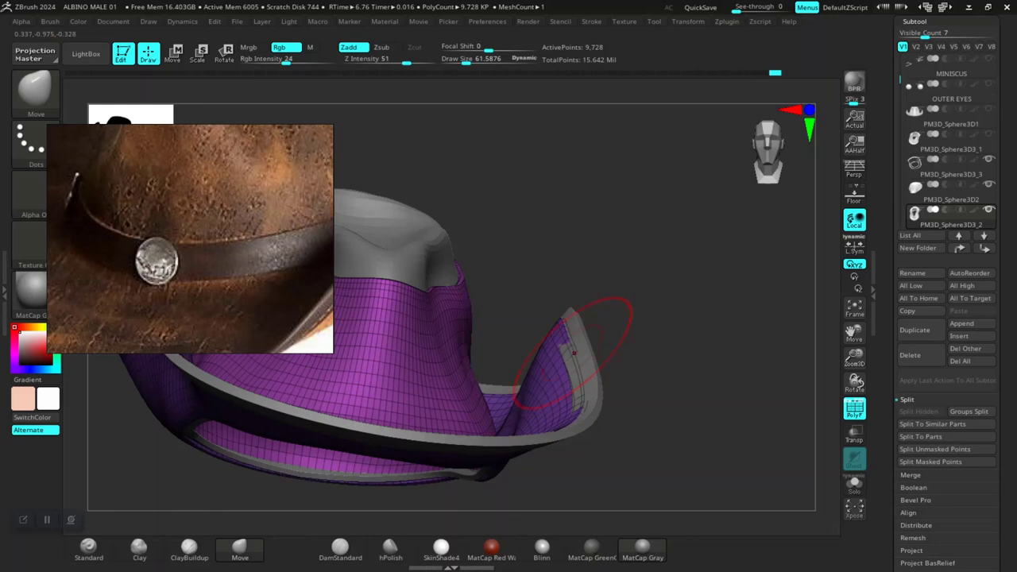
{"action": "left_click_drag", "start_coordinate": [625, 315], "coordinate": [499, 255]}
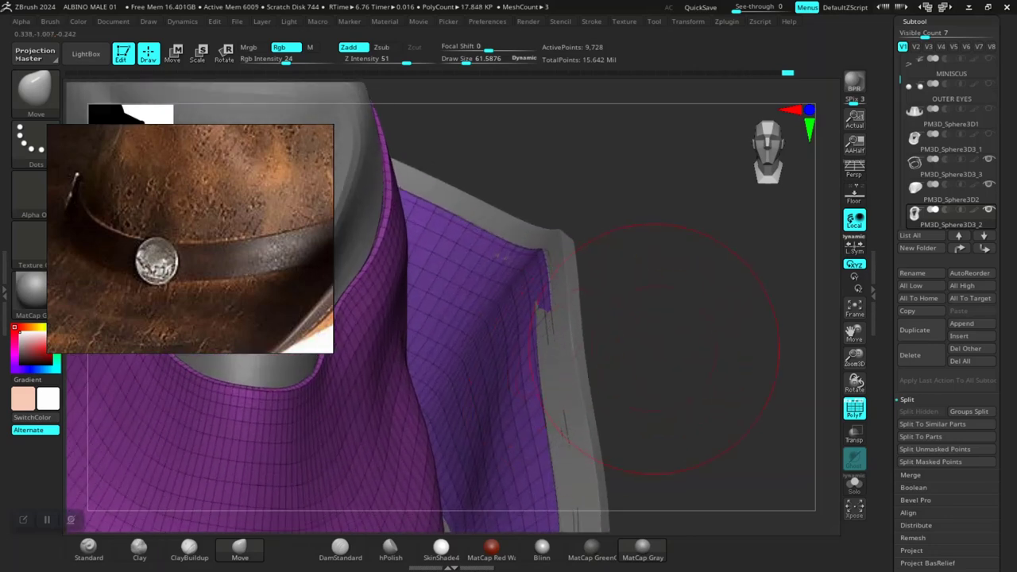
{"action": "mouse_move", "coordinate": [654, 349]}
{"action": "left_mouse_down"}
{"action": "mouse_move", "coordinate": [592, 322]}
{"action": "mouse_move", "coordinate": [652, 357]}
{"action": "left_mouse_up"}
{"action": "mouse_move", "coordinate": [578, 311]}
{"action": "left_mouse_down"}
{"action": "mouse_move", "coordinate": [555, 325]}
{"action": "mouse_move", "coordinate": [561, 346]}
{"action": "left_mouse_up"}
{"action": "mouse_move", "coordinate": [634, 314]}
{"action": "left_mouse_down"}
{"action": "mouse_move", "coordinate": [648, 335]}
{"action": "mouse_move", "coordinate": [636, 329]}
{"action": "left_mouse_up"}
Step: Hide the wireframe and subdivide the hat body once
{"action": "key", "text": "ctrl"}
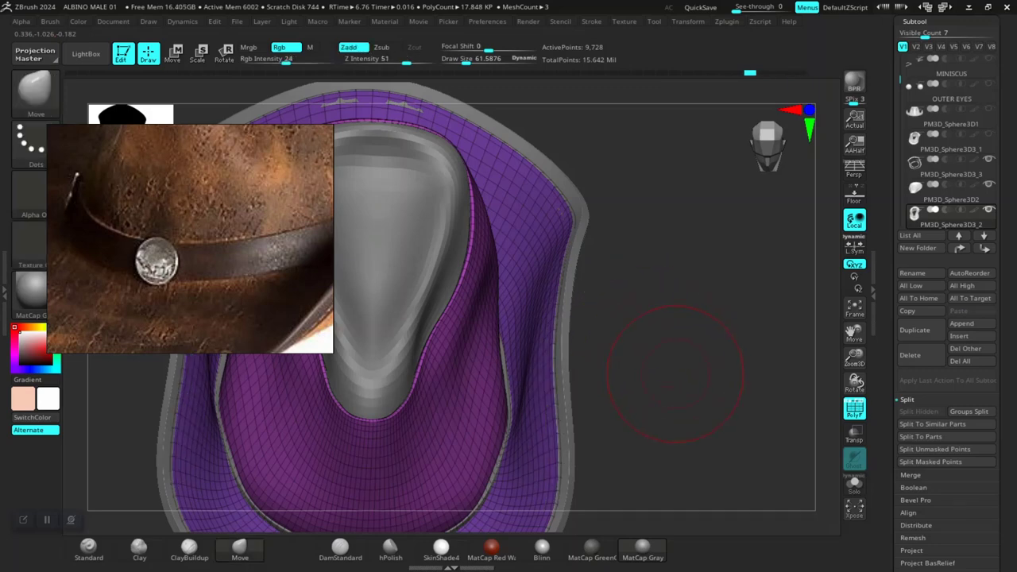
{"action": "key", "text": "shift+f"}
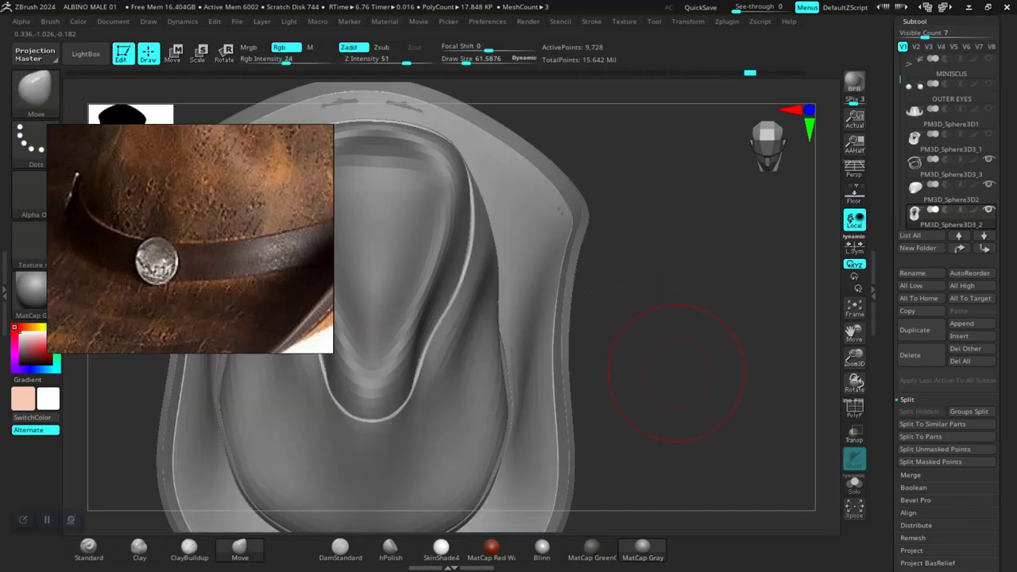
{"action": "key", "text": "d"}
{"action": "key", "text": "Escape"}
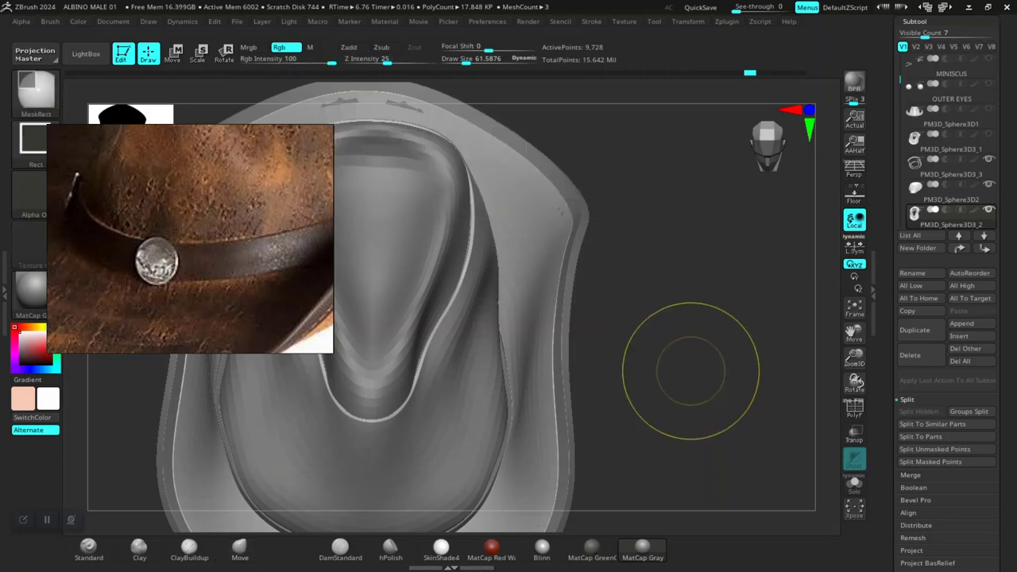
{"action": "key", "text": "ctrl+d"}
{"action": "mouse_move", "coordinate": [691, 369]}
{"action": "left_mouse_down"}
{"action": "mouse_move", "coordinate": [731, 321]}
{"action": "mouse_move", "coordinate": [722, 318]}
{"action": "mouse_move", "coordinate": [711, 350]}
{"action": "mouse_move", "coordinate": [689, 336]}
{"action": "mouse_move", "coordinate": [700, 376]}
{"action": "mouse_move", "coordinate": [681, 359]}
{"action": "left_mouse_up"}
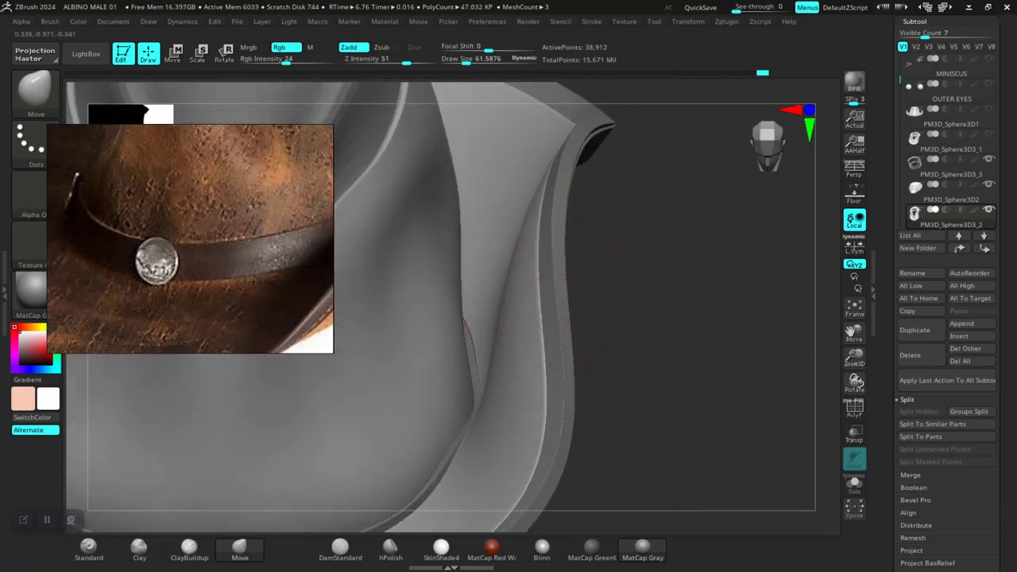
Step: Tuck the smoothed brim's side edges under the trim strip with the Move brush
{"action": "left_click_drag", "start_coordinate": [549, 343], "coordinate": [535, 338]}
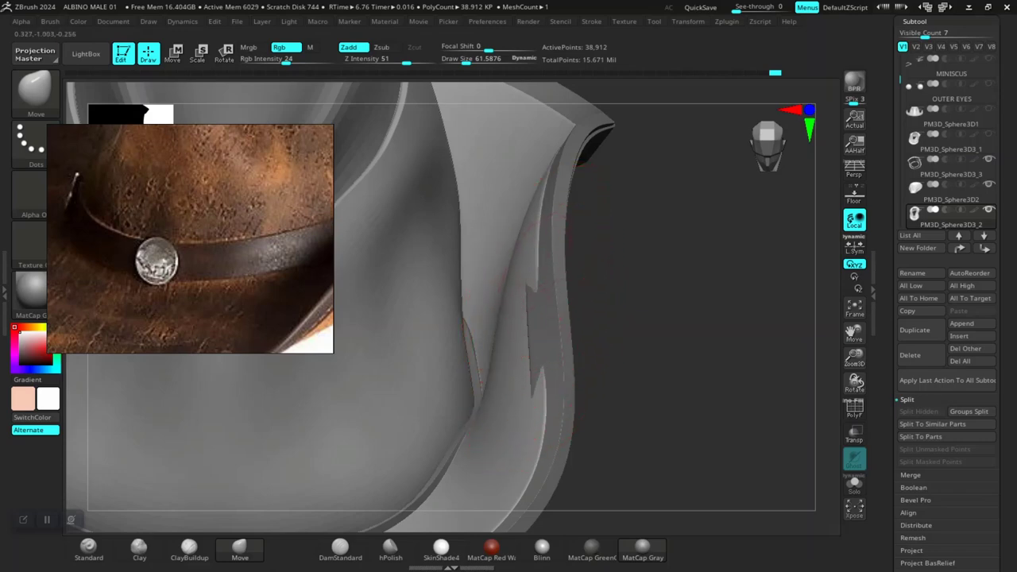
{"action": "left_click_drag", "start_coordinate": [525, 247], "coordinate": [516, 245]}
{"action": "left_click_drag", "start_coordinate": [533, 211], "coordinate": [517, 203]}
{"action": "mouse_move", "coordinate": [635, 318]}
{"action": "left_mouse_down"}
{"action": "mouse_move", "coordinate": [632, 406]}
{"action": "mouse_move", "coordinate": [627, 358]}
{"action": "left_mouse_up"}
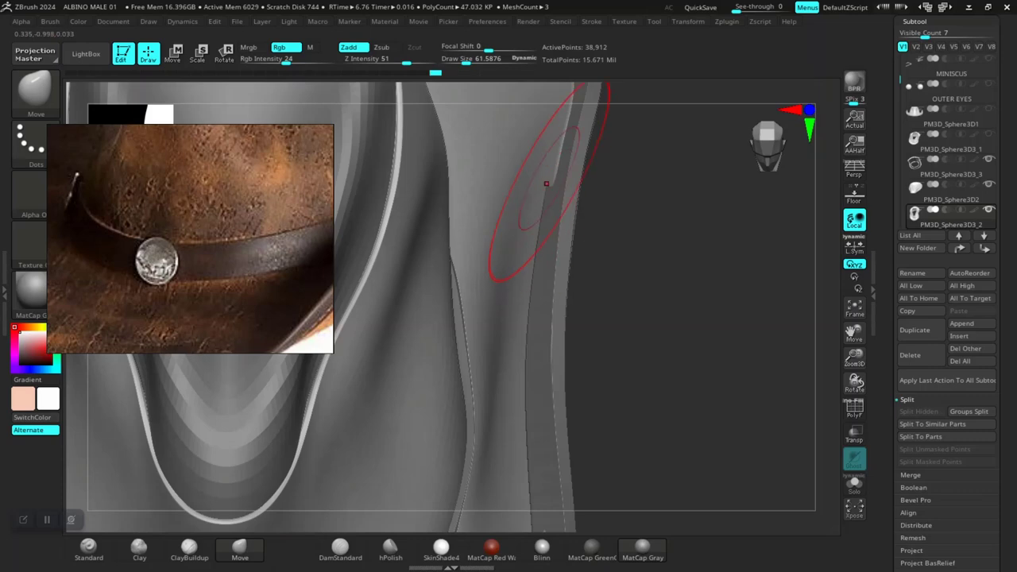
{"action": "left_click_drag", "start_coordinate": [554, 184], "coordinate": [550, 182]}
{"action": "left_click_drag", "start_coordinate": [614, 171], "coordinate": [608, 363], "text": "alt"}
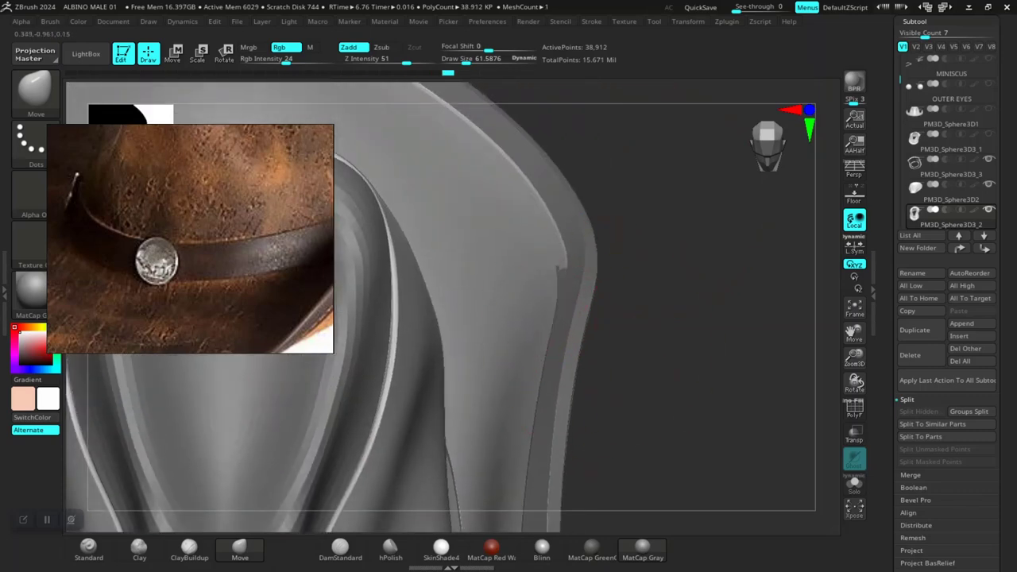
Step: Move the rear edge of the brim inside the trim and check the fit around the upturned side
{"action": "right_click_drag", "start_coordinate": [524, 301], "coordinate": [651, 343]}
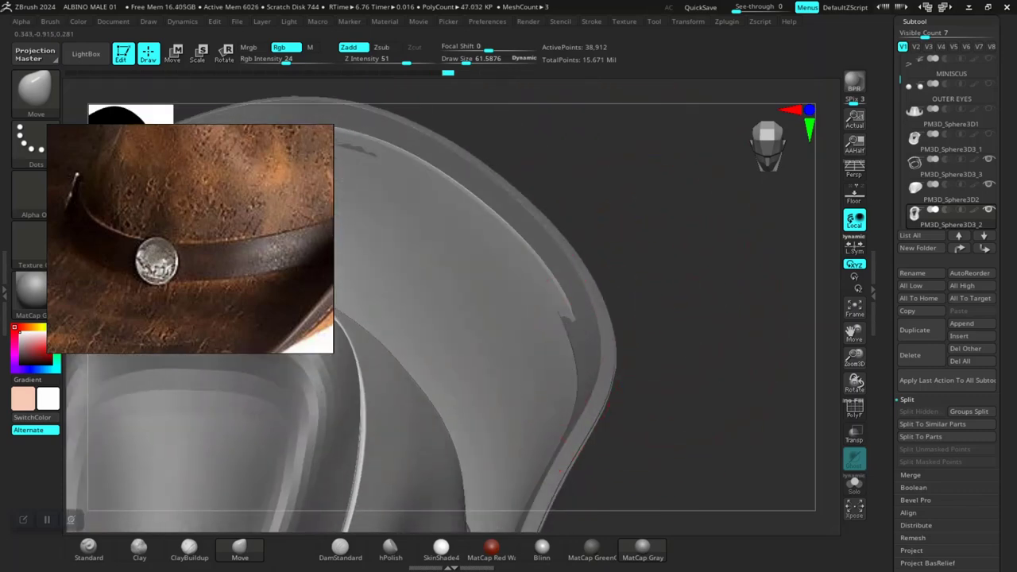
{"action": "mouse_move", "coordinate": [592, 236]}
{"action": "right_mouse_down"}
{"action": "mouse_move", "coordinate": [613, 238]}
{"action": "mouse_move", "coordinate": [572, 333]}
{"action": "mouse_move", "coordinate": [656, 309]}
{"action": "right_mouse_up"}
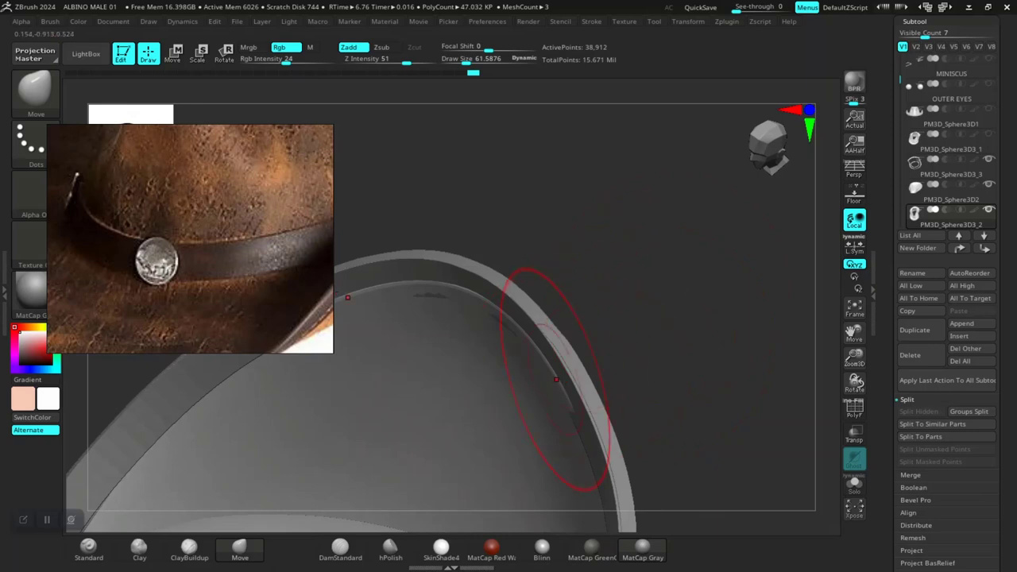
{"action": "left_click_drag", "start_coordinate": [530, 349], "coordinate": [534, 341]}
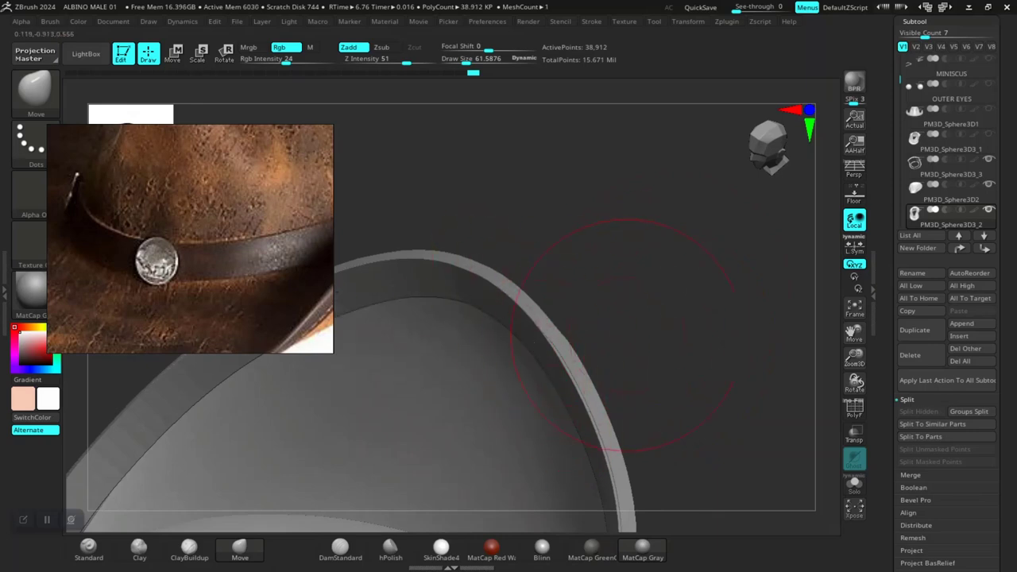
{"action": "right_click_drag", "start_coordinate": [627, 335], "coordinate": [616, 248]}
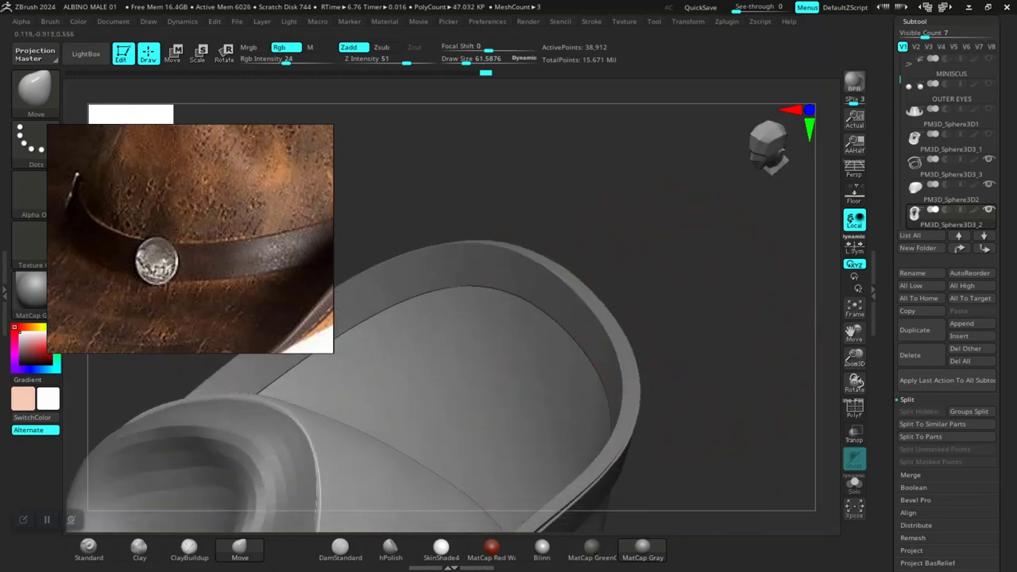
{"action": "mouse_move", "coordinate": [671, 306]}
{"action": "right_mouse_down"}
{"action": "mouse_move", "coordinate": [726, 295]}
{"action": "mouse_move", "coordinate": [734, 270]}
{"action": "mouse_move", "coordinate": [707, 251]}
{"action": "mouse_move", "coordinate": [540, 259]}
{"action": "mouse_move", "coordinate": [714, 350]}
{"action": "mouse_move", "coordinate": [692, 338]}
{"action": "mouse_move", "coordinate": [687, 293]}
{"action": "right_mouse_up"}
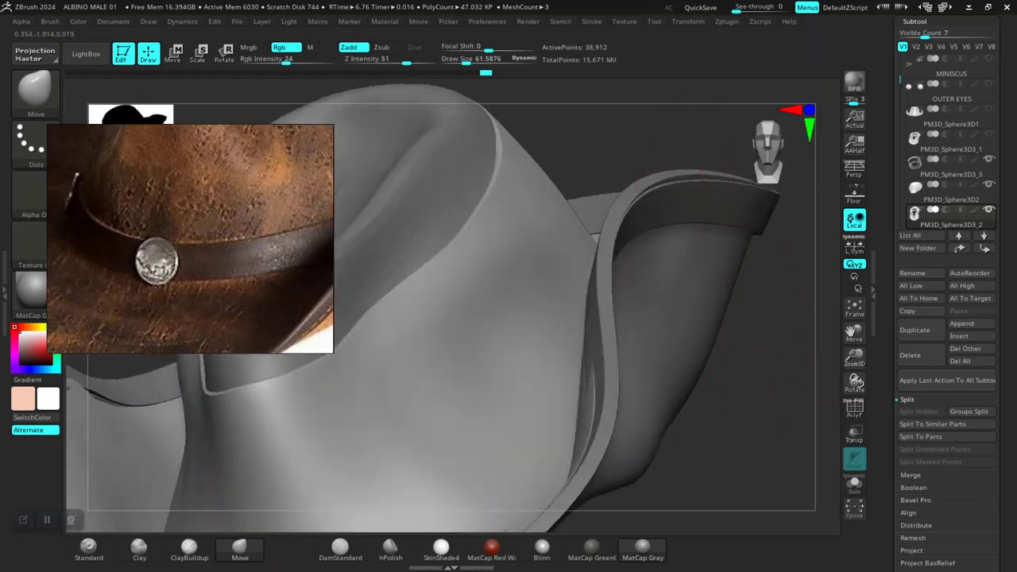
Step: Tuck the brim's front edge and front corners into the trim strip and check the fit from below
{"action": "mouse_move", "coordinate": [726, 262]}
{"action": "right_mouse_down"}
{"action": "mouse_move", "coordinate": [699, 278]}
{"action": "mouse_move", "coordinate": [727, 306]}
{"action": "mouse_move", "coordinate": [747, 424]}
{"action": "mouse_move", "coordinate": [677, 303]}
{"action": "mouse_move", "coordinate": [665, 306]}
{"action": "mouse_move", "coordinate": [672, 329]}
{"action": "mouse_move", "coordinate": [572, 284]}
{"action": "right_mouse_up"}
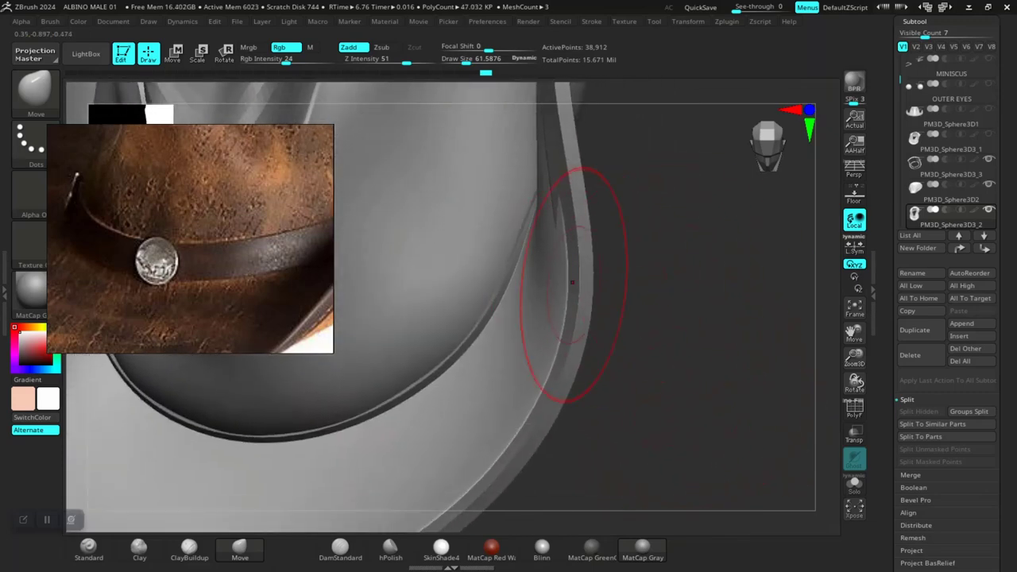
{"action": "left_click_drag", "start_coordinate": [562, 259], "coordinate": [553, 261]}
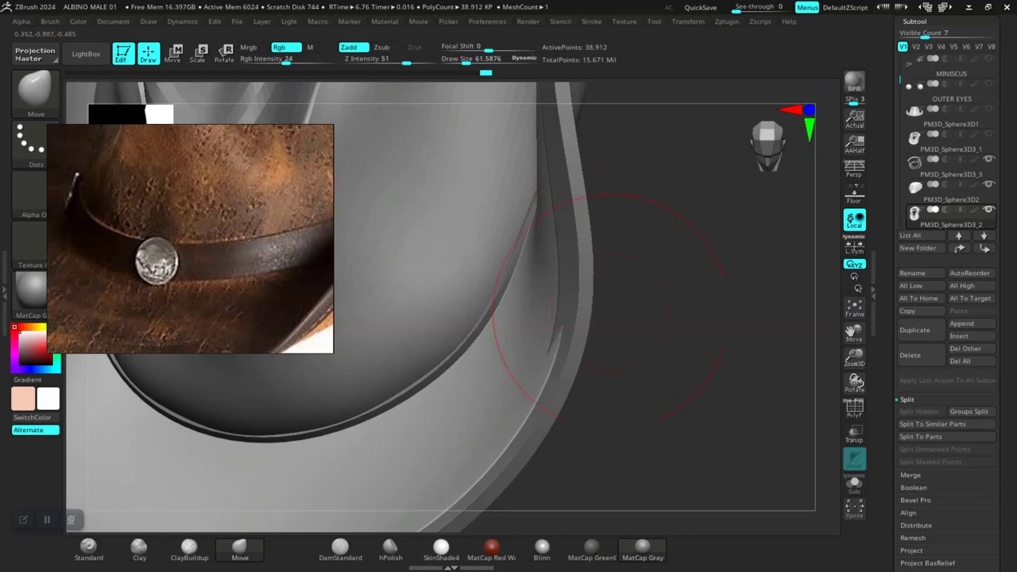
{"action": "right_click_drag", "start_coordinate": [608, 306], "coordinate": [649, 305]}
{"action": "left_click_drag", "start_coordinate": [572, 313], "coordinate": [535, 350]}
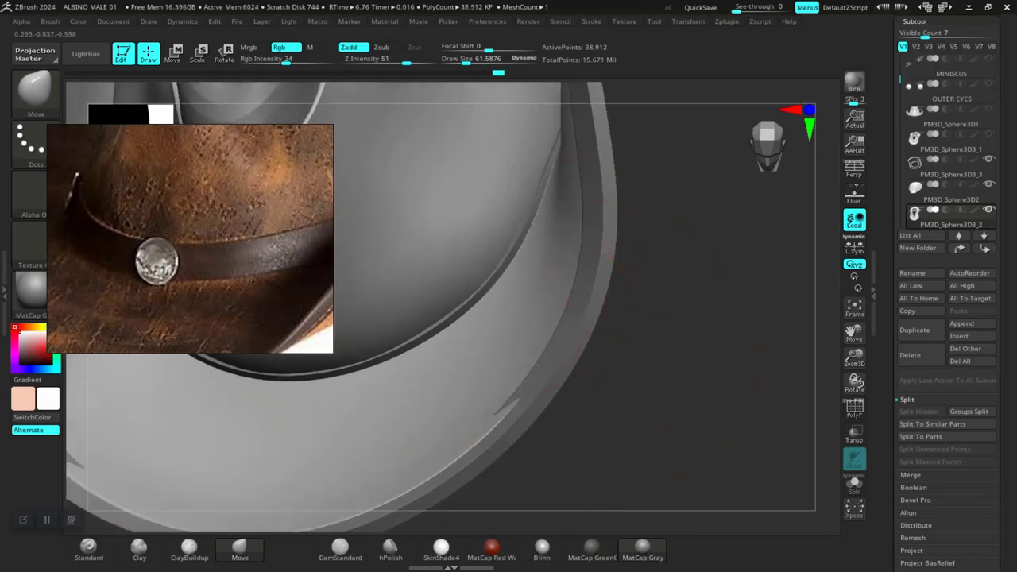
{"action": "left_click_drag", "start_coordinate": [504, 417], "coordinate": [496, 414]}
{"action": "right_click_drag", "start_coordinate": [496, 415], "coordinate": [541, 397]}
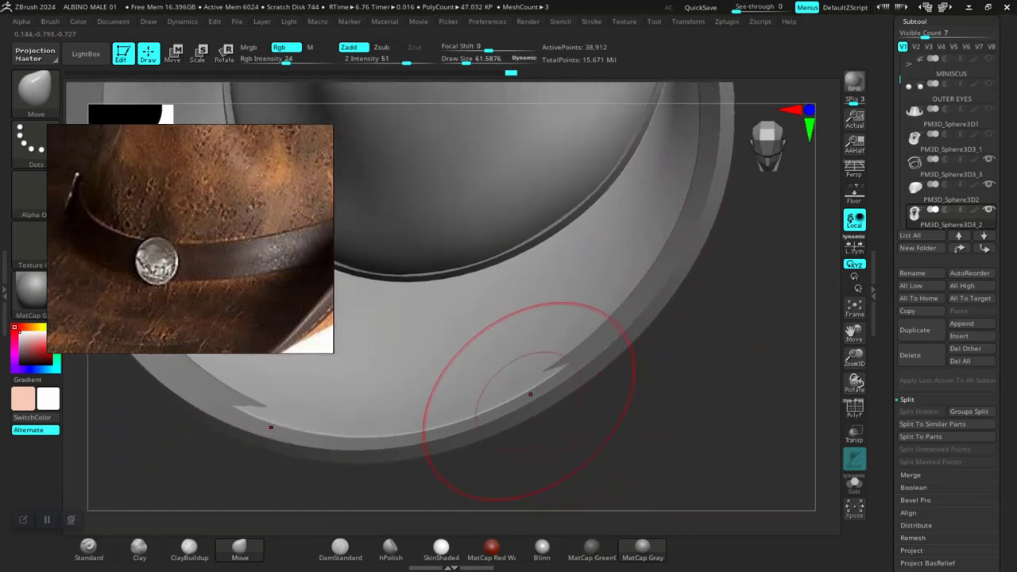
{"action": "left_click_drag", "start_coordinate": [530, 397], "coordinate": [523, 394]}
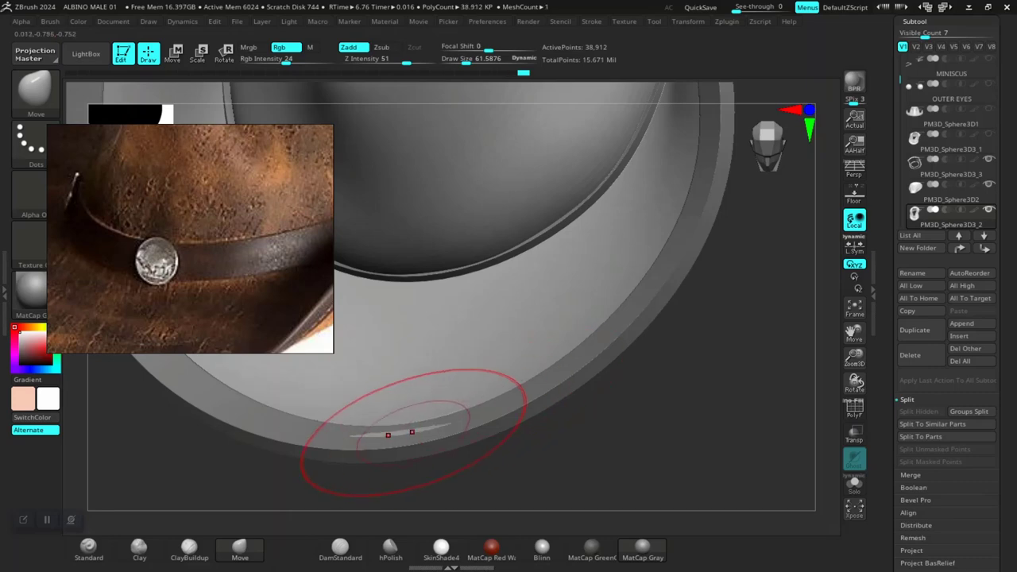
{"action": "right_click_drag", "start_coordinate": [586, 449], "coordinate": [529, 390]}
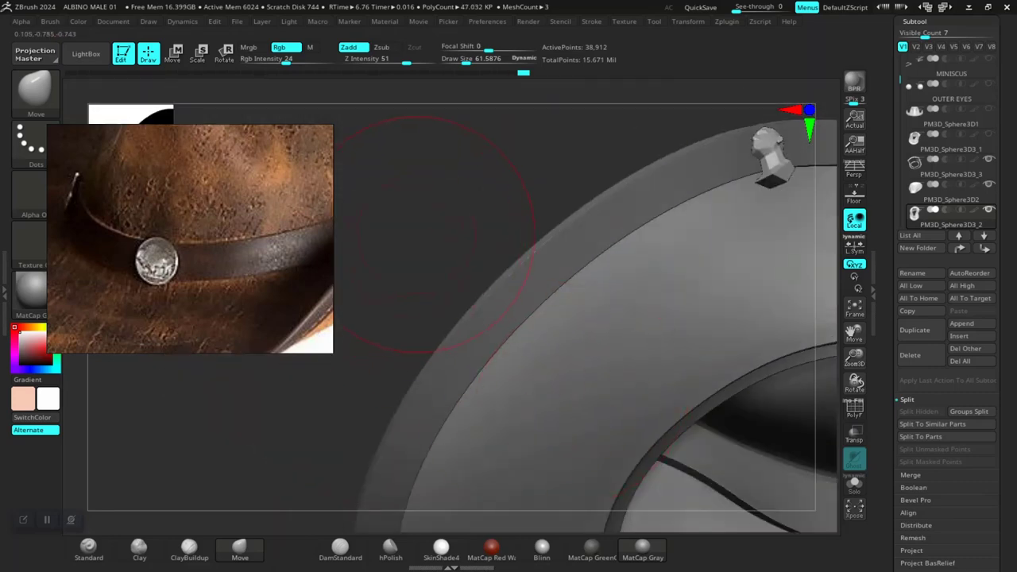
{"action": "mouse_move", "coordinate": [433, 235]}
{"action": "right_mouse_down"}
{"action": "mouse_move", "coordinate": [443, 193]}
{"action": "mouse_move", "coordinate": [522, 261]}
{"action": "mouse_move", "coordinate": [596, 274]}
{"action": "mouse_move", "coordinate": [645, 336]}
{"action": "mouse_move", "coordinate": [642, 363]}
{"action": "right_mouse_up"}
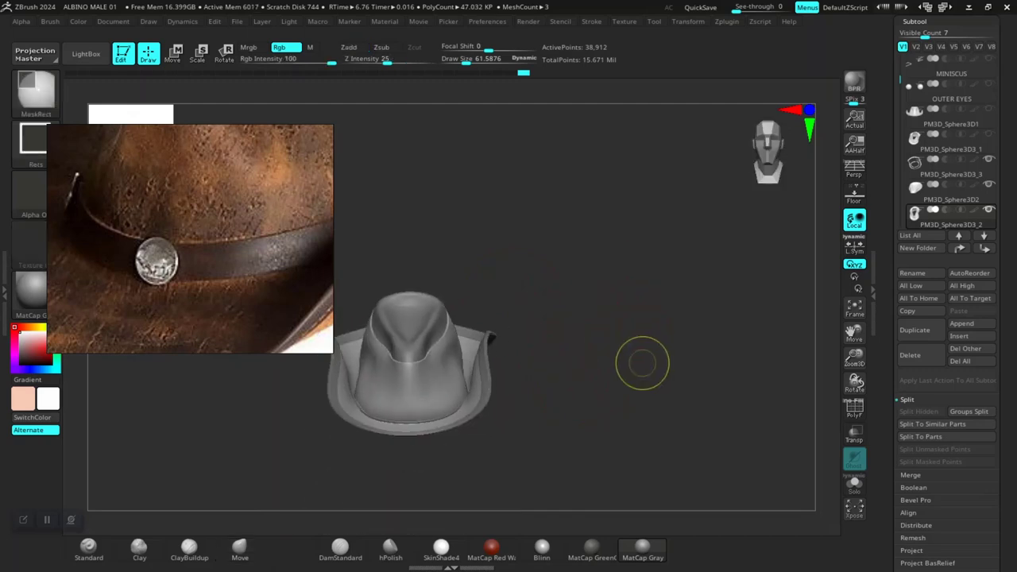
Step: Save the project as ALBINO MALE 01, overwriting the existing file
{"action": "key", "text": "ctrl+s"}
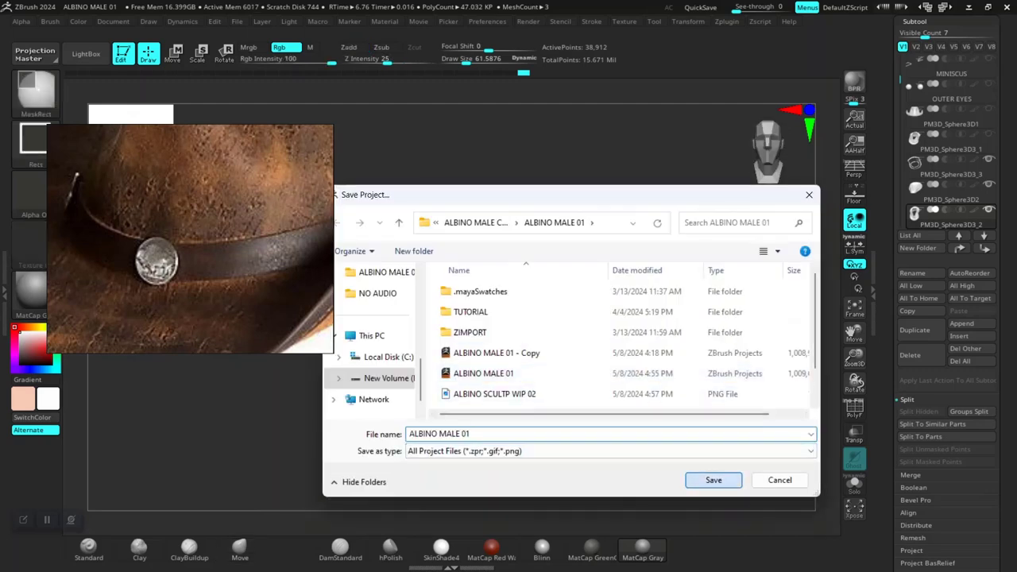
{"action": "key", "text": "Return"}
{"action": "key", "text": "Left"}
{"action": "key", "text": "Return"}
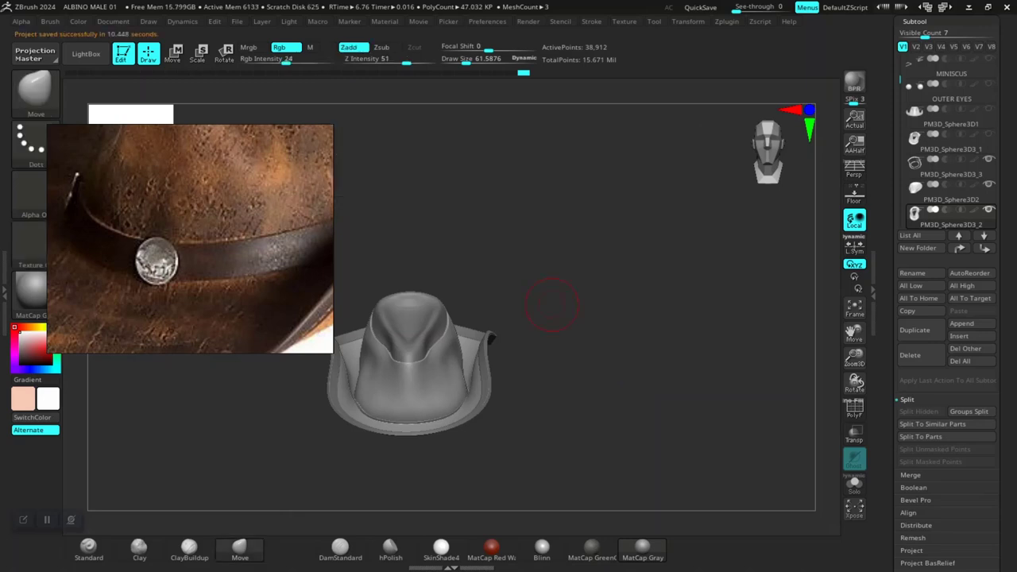
Step: Select the trim subtool PM3D_Sphere3D3_3, set the draw size to about 28 and isolate the trim with its wireframe shown
{"action": "left_click_drag", "start_coordinate": [593, 374], "coordinate": [683, 421], "text": "alt"}
{"action": "left_click_drag", "start_coordinate": [723, 334], "coordinate": [501, 264]}
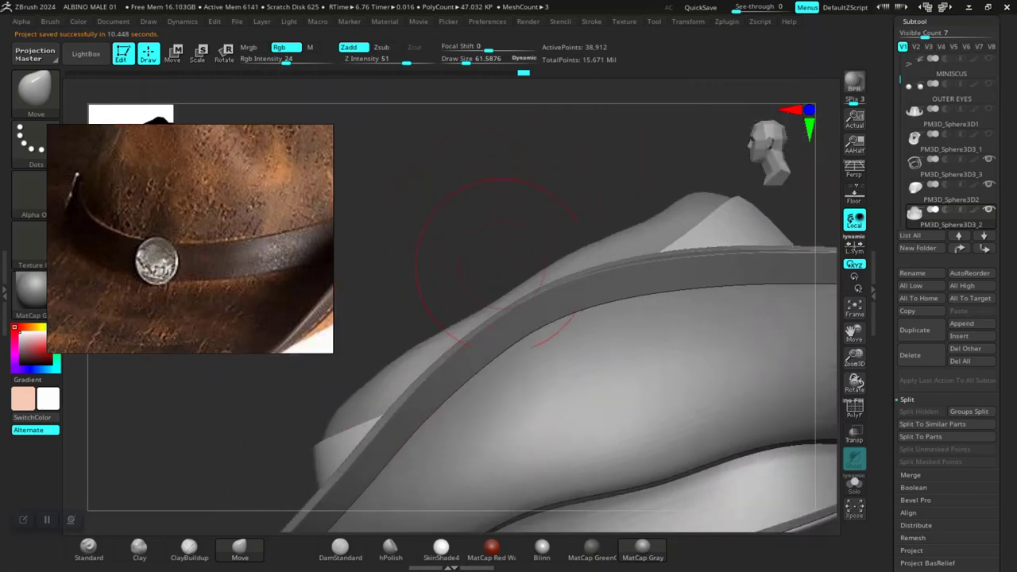
{"action": "left_click", "coordinate": [597, 291], "text": "alt"}
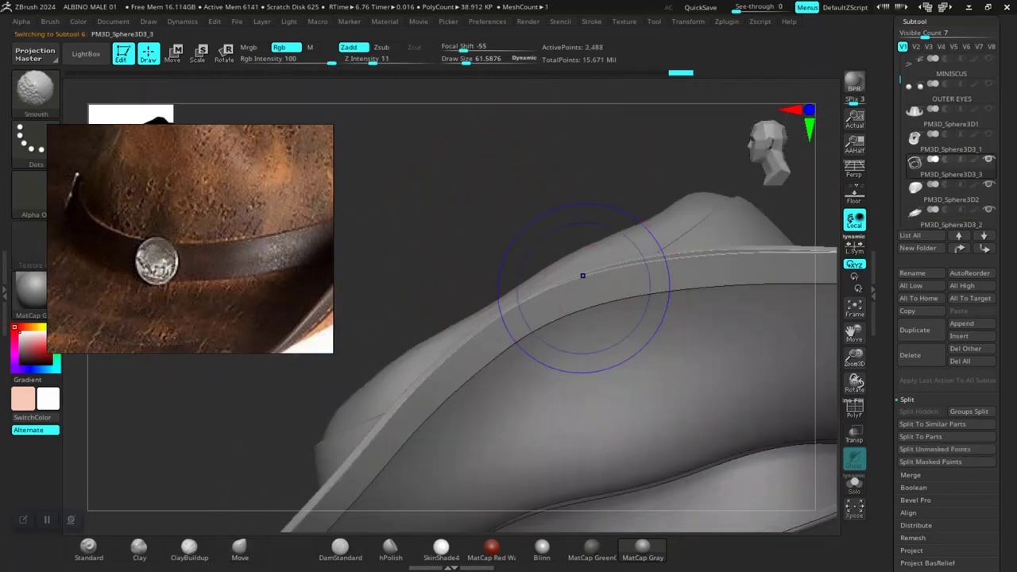
{"action": "key", "text": "shift+f"}
{"action": "left_click_drag", "start_coordinate": [522, 170], "coordinate": [554, 308]}
{"action": "key", "text": "space"}
{"action": "mouse_move", "coordinate": [555, 241]}
{"action": "left_mouse_down"}
{"action": "mouse_move", "coordinate": [543, 242]}
{"action": "mouse_move", "coordinate": [612, 274]}
{"action": "mouse_move", "coordinate": [652, 353]}
{"action": "mouse_move", "coordinate": [663, 322]}
{"action": "mouse_move", "coordinate": [611, 318]}
{"action": "mouse_move", "coordinate": [588, 297]}
{"action": "mouse_move", "coordinate": [548, 290]}
{"action": "left_mouse_up"}
{"action": "left_click", "coordinate": [854, 482]}
{"action": "left_click_drag", "start_coordinate": [691, 302], "coordinate": [719, 366]}
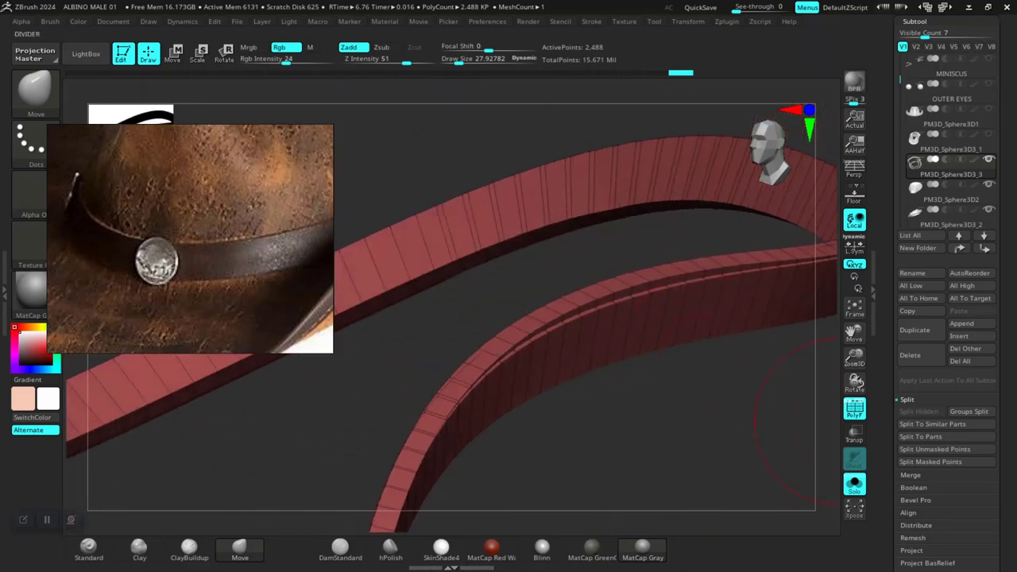
Step: Assign a separate polygroup to each disconnected trim strip using Auto Groups
{"action": "left_click_drag", "start_coordinate": [1005, 460], "coordinate": [1005, 32]}
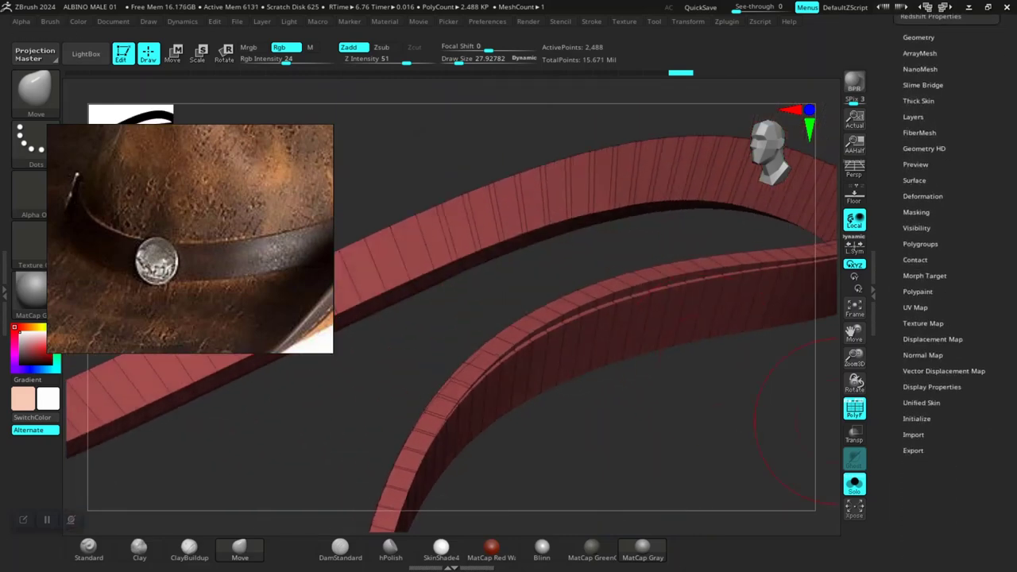
{"action": "left_click", "coordinate": [916, 244]}
{"action": "left_click", "coordinate": [918, 168]}
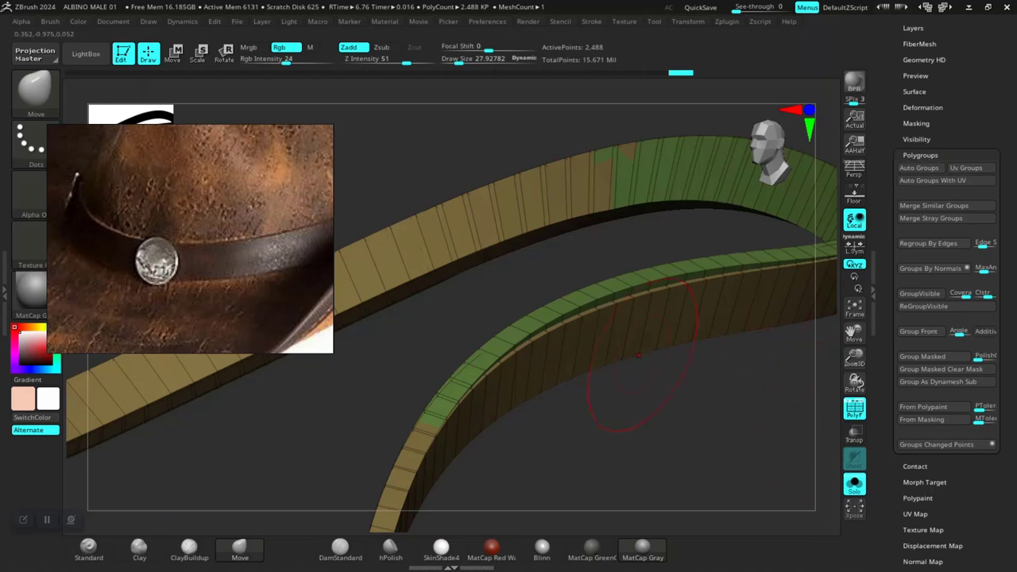
Step: Hide the duplicate overlapping shells of the trim so that one outer brim strip and one inner strip stay visible
{"action": "mouse_move", "coordinate": [650, 425]}
{"action": "left_mouse_down"}
{"action": "mouse_move", "coordinate": [675, 262]}
{"action": "mouse_move", "coordinate": [653, 355]}
{"action": "mouse_move", "coordinate": [673, 378]}
{"action": "mouse_move", "coordinate": [663, 358]}
{"action": "mouse_move", "coordinate": [691, 359]}
{"action": "mouse_move", "coordinate": [636, 362]}
{"action": "left_mouse_up"}
{"action": "left_click", "coordinate": [544, 219], "text": "ctrl+shift"}
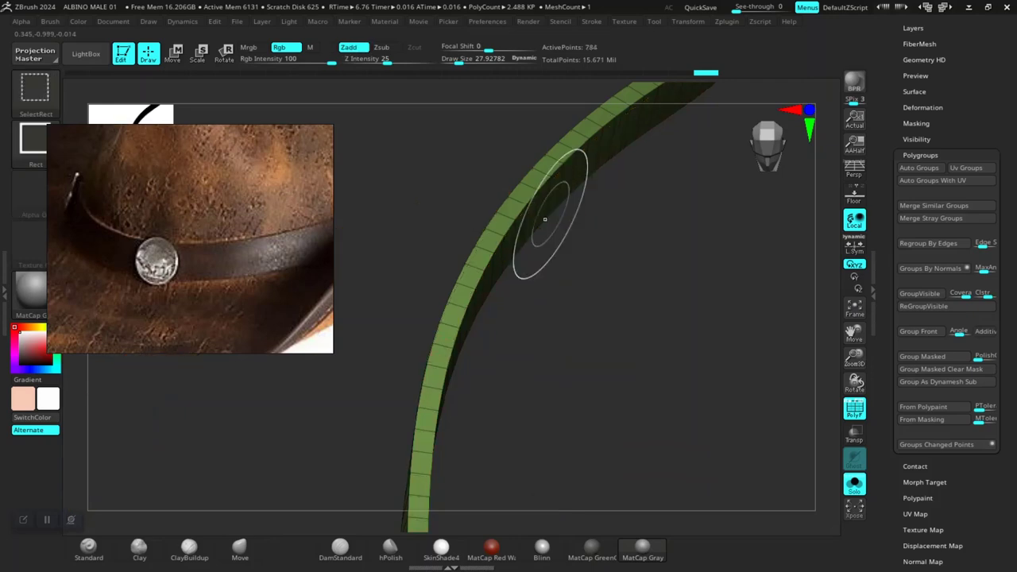
{"action": "left_click", "coordinate": [547, 228], "text": "ctrl+shift"}
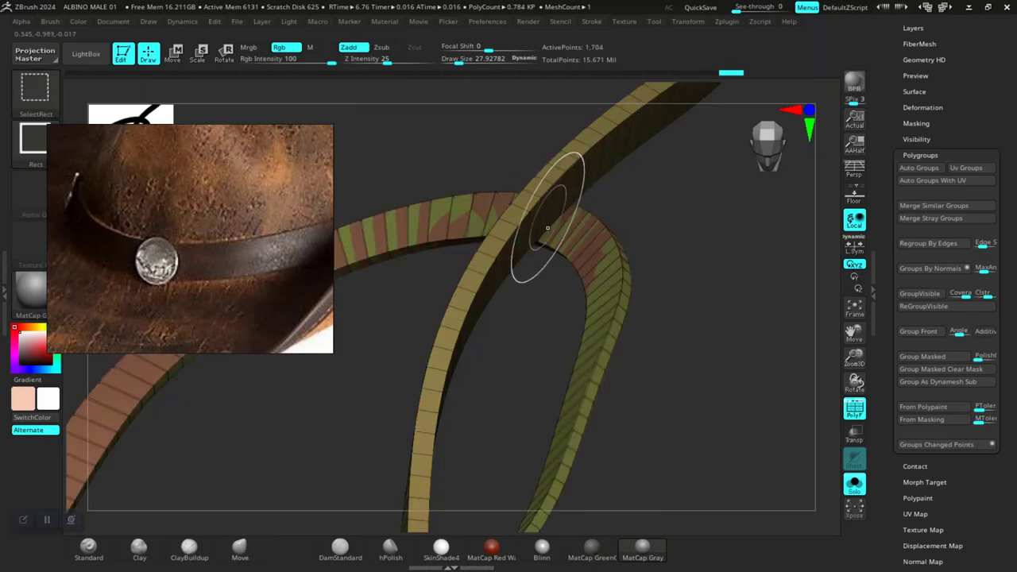
{"action": "left_click", "coordinate": [580, 280], "text": "ctrl+shift"}
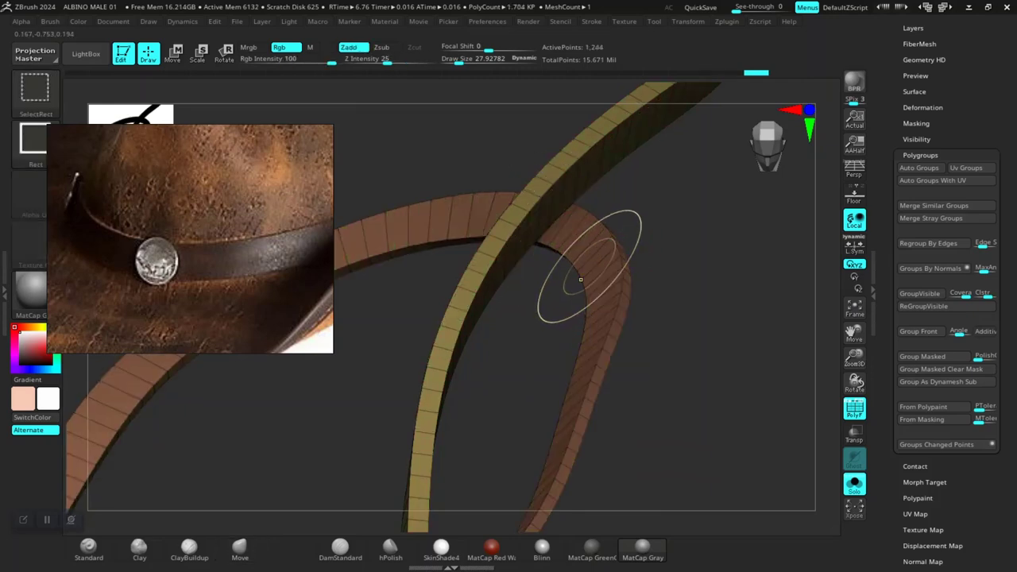
{"action": "left_click_drag", "start_coordinate": [681, 340], "coordinate": [669, 342]}
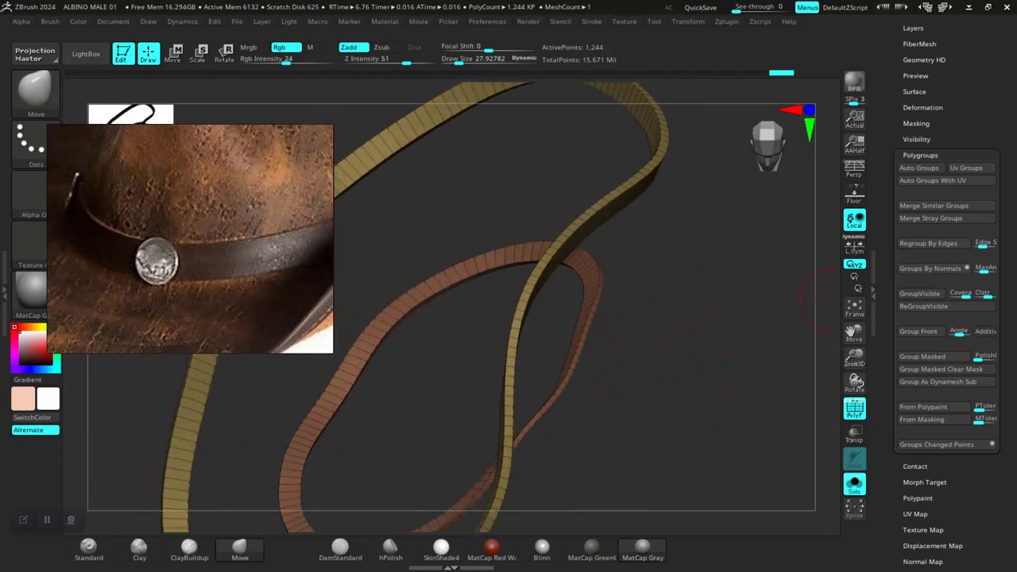
{"action": "scroll", "coordinate": [945, 318], "scroll_direction": "up", "scroll_amount": 2}
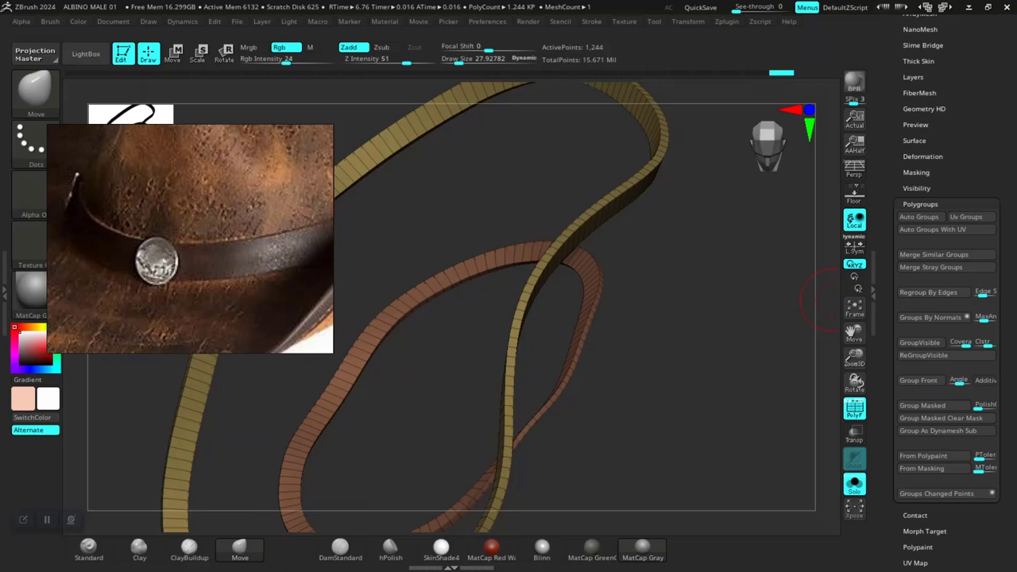
Step: Delete the hidden duplicate shells from the trim's geometry
{"action": "scroll", "coordinate": [945, 317], "scroll_direction": "up", "scroll_amount": 4}
{"action": "left_click", "coordinate": [918, 91]}
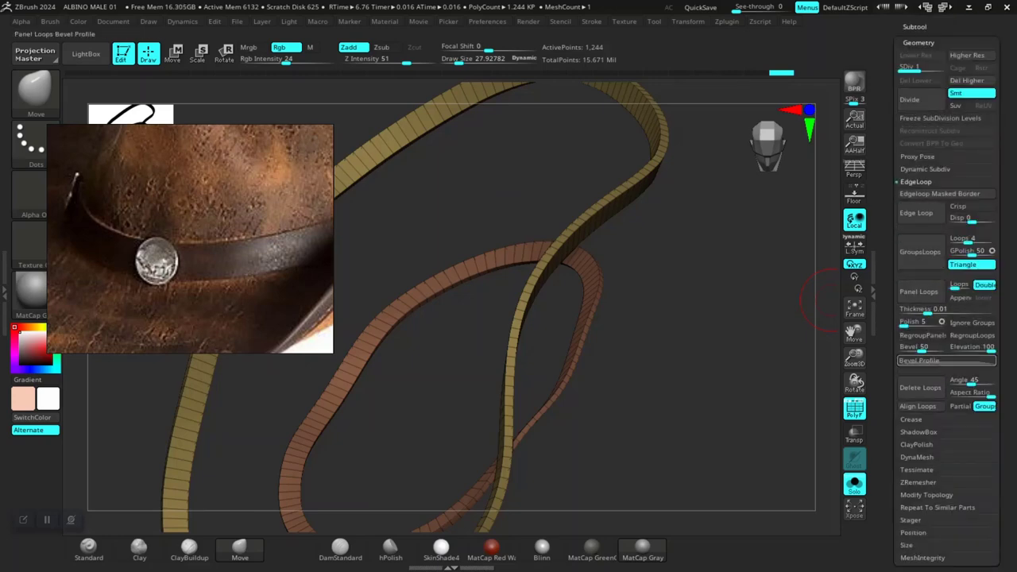
{"action": "left_click", "coordinate": [926, 495]}
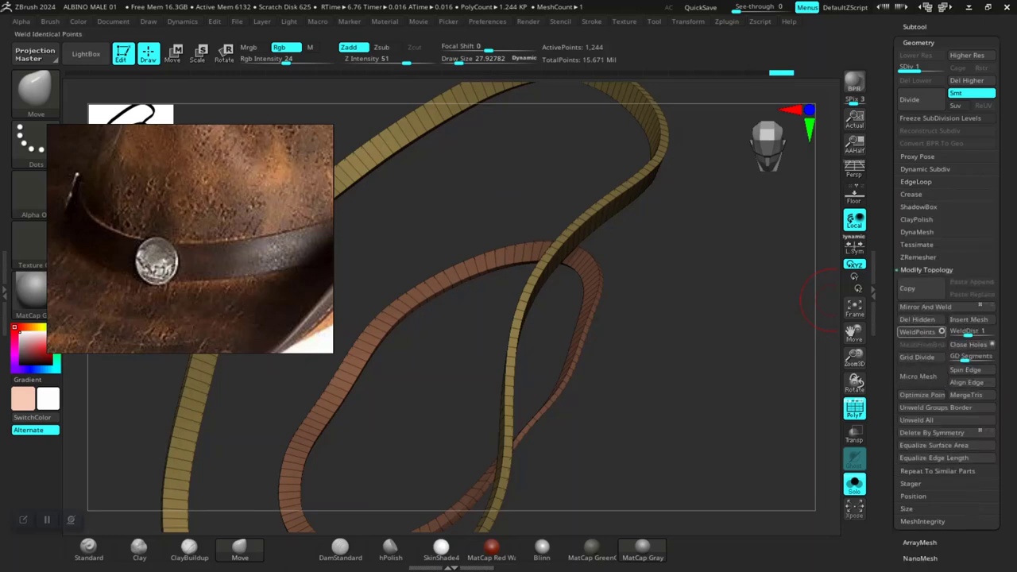
{"action": "left_click", "coordinate": [918, 319]}
{"action": "left_click_drag", "start_coordinate": [715, 373], "coordinate": [740, 376]}
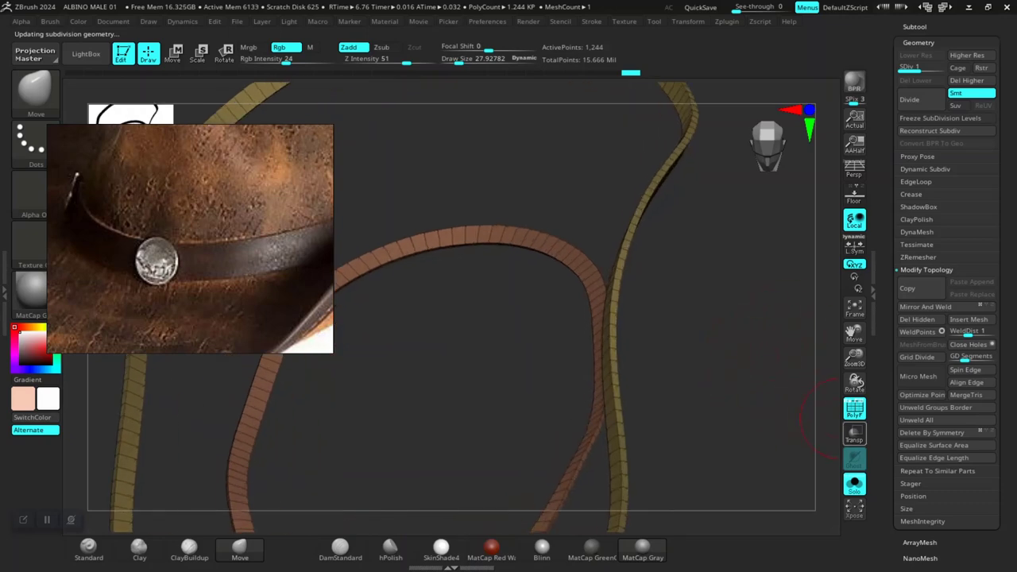
Step: Show the whole hat without its wireframe and select the hat subtool PM3D_Sphere3D3_2
{"action": "left_click", "coordinate": [854, 483]}
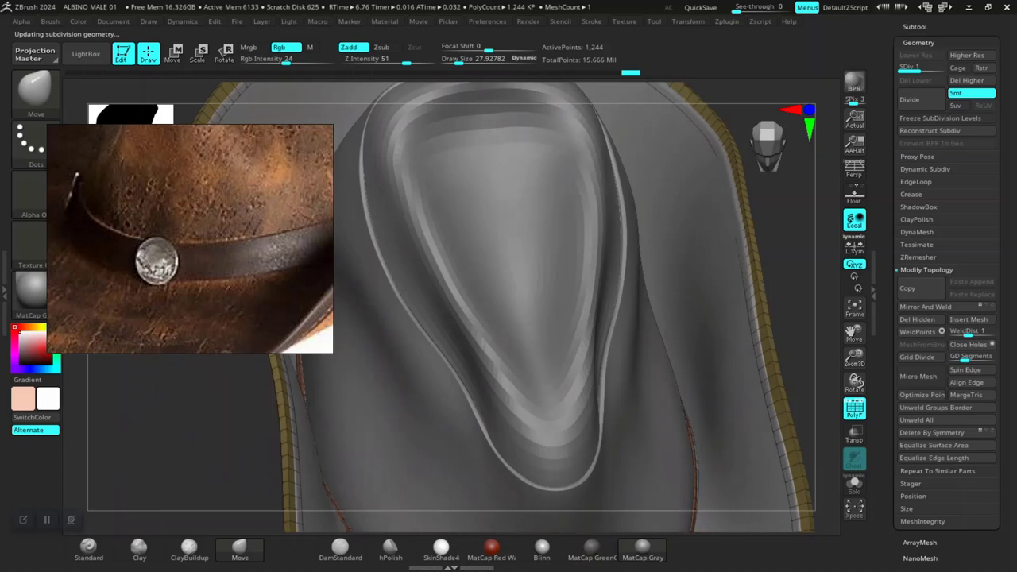
{"action": "left_click_drag", "start_coordinate": [763, 341], "coordinate": [710, 337]}
{"action": "mouse_move", "coordinate": [640, 351]}
{"action": "left_mouse_down"}
{"action": "mouse_move", "coordinate": [758, 300]}
{"action": "mouse_move", "coordinate": [675, 350]}
{"action": "mouse_move", "coordinate": [663, 376]}
{"action": "mouse_move", "coordinate": [713, 429]}
{"action": "mouse_move", "coordinate": [679, 370]}
{"action": "mouse_move", "coordinate": [739, 386]}
{"action": "mouse_move", "coordinate": [747, 414]}
{"action": "mouse_move", "coordinate": [735, 452]}
{"action": "left_mouse_up"}
{"action": "key", "text": "shift+f"}
{"action": "mouse_move", "coordinate": [640, 327]}
{"action": "left_mouse_down"}
{"action": "mouse_move", "coordinate": [704, 359]}
{"action": "mouse_move", "coordinate": [709, 201]}
{"action": "left_mouse_up"}
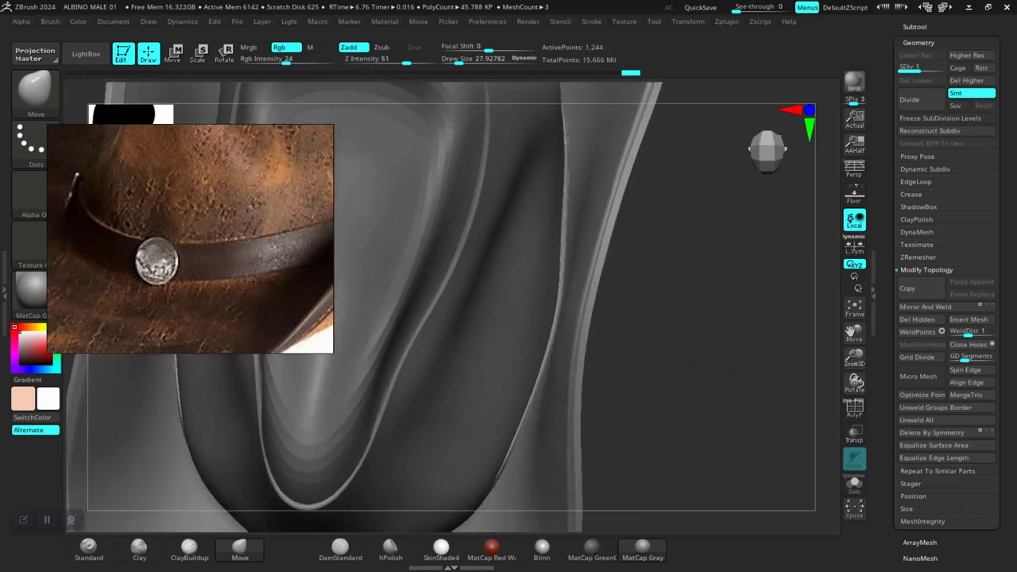
{"action": "mouse_move", "coordinate": [709, 270]}
{"action": "left_mouse_down"}
{"action": "mouse_move", "coordinate": [707, 326]}
{"action": "mouse_move", "coordinate": [675, 397]}
{"action": "mouse_move", "coordinate": [683, 329]}
{"action": "mouse_move", "coordinate": [699, 338]}
{"action": "mouse_move", "coordinate": [711, 354]}
{"action": "mouse_move", "coordinate": [699, 358]}
{"action": "mouse_move", "coordinate": [655, 329]}
{"action": "mouse_move", "coordinate": [663, 317]}
{"action": "mouse_move", "coordinate": [588, 334]}
{"action": "left_mouse_up"}
{"action": "left_click", "coordinate": [642, 300], "text": "alt"}
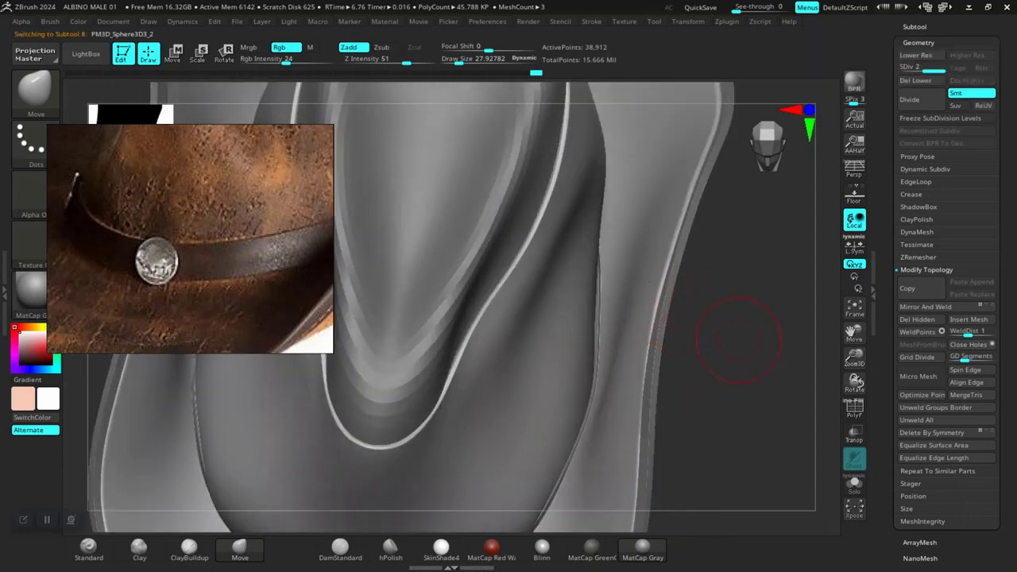
Step: Set the draw size to about 45 and nudge the brim's edge into the outer trim strip with the Move brush
{"action": "mouse_move", "coordinate": [739, 340]}
{"action": "left_mouse_down"}
{"action": "mouse_move", "coordinate": [707, 341]}
{"action": "mouse_move", "coordinate": [659, 301]}
{"action": "mouse_move", "coordinate": [664, 290]}
{"action": "mouse_move", "coordinate": [668, 313]}
{"action": "mouse_move", "coordinate": [689, 299]}
{"action": "mouse_move", "coordinate": [693, 310]}
{"action": "mouse_move", "coordinate": [685, 278]}
{"action": "mouse_move", "coordinate": [623, 199]}
{"action": "mouse_move", "coordinate": [608, 222]}
{"action": "left_mouse_up"}
{"action": "key", "text": "space"}
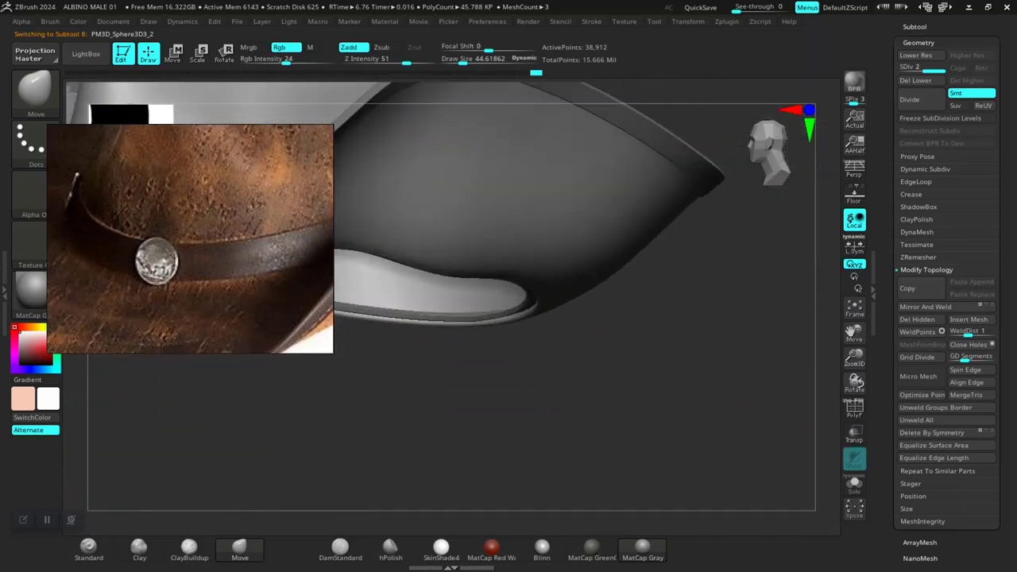
{"action": "left_click_drag", "start_coordinate": [712, 256], "coordinate": [614, 259]}
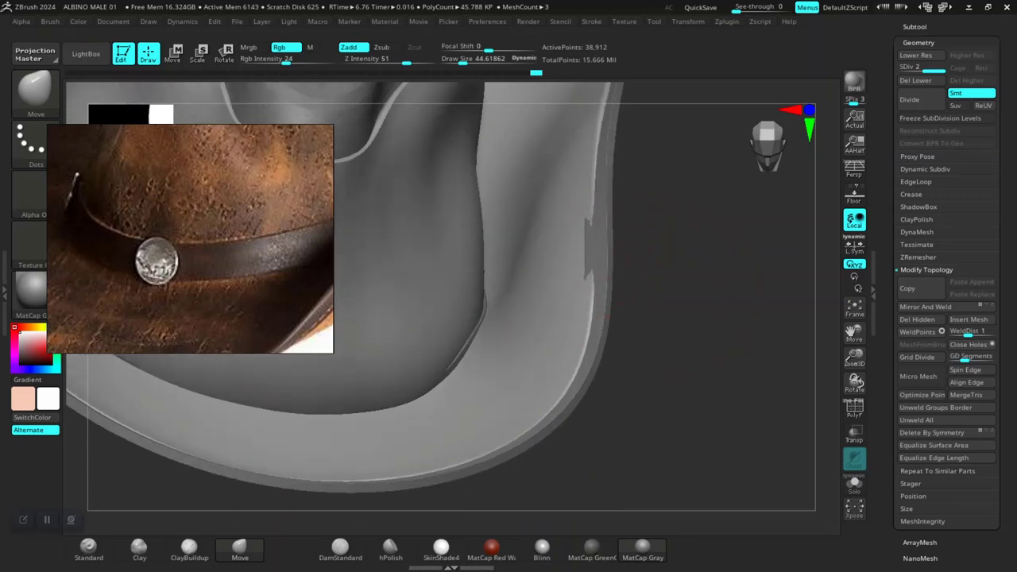
{"action": "left_click_drag", "start_coordinate": [666, 272], "coordinate": [591, 304]}
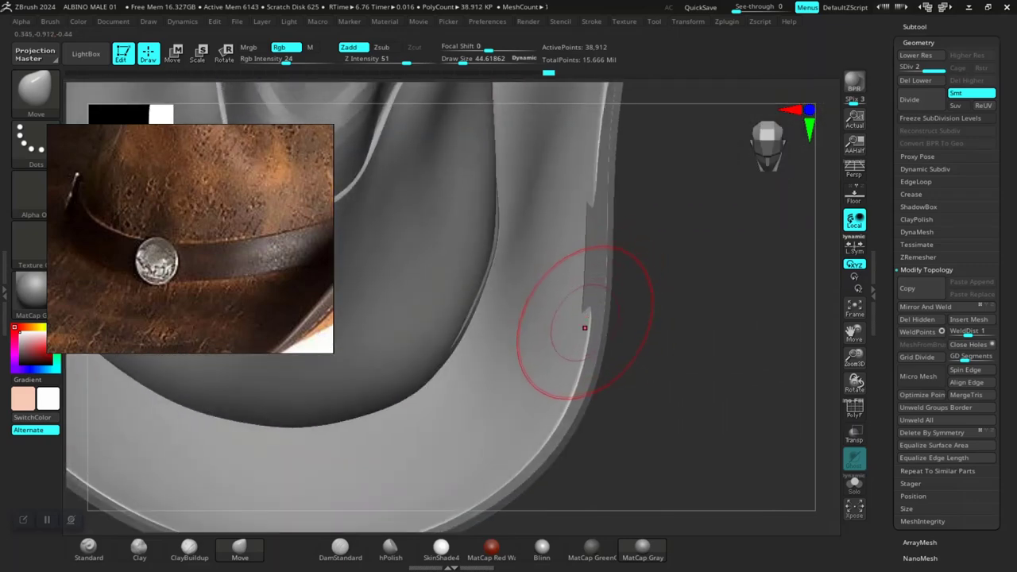
{"action": "left_click_drag", "start_coordinate": [581, 350], "coordinate": [611, 191]}
{"action": "key", "text": "ctrl"}
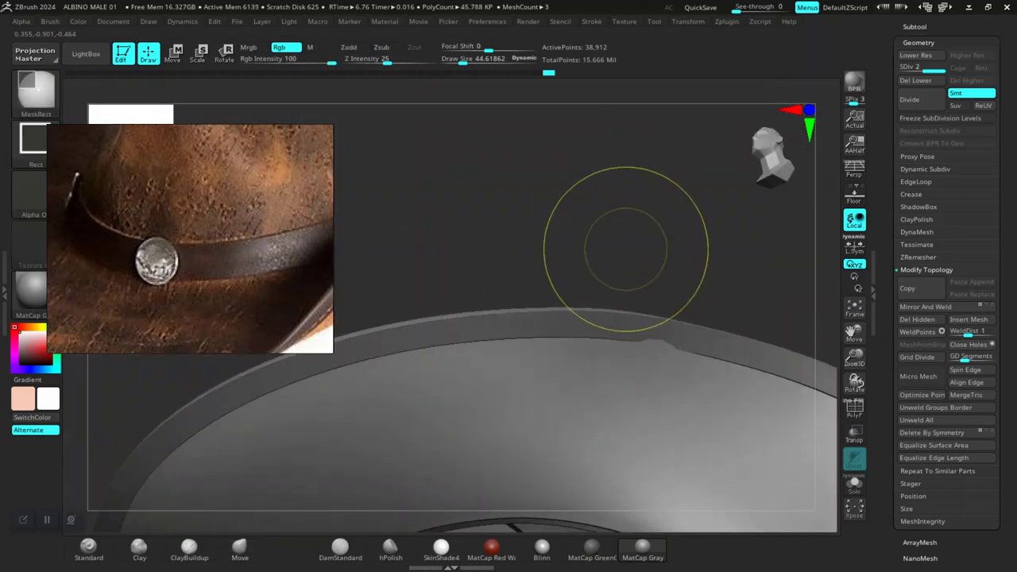
{"action": "mouse_move", "coordinate": [632, 250]}
{"action": "left_mouse_down"}
{"action": "mouse_move", "coordinate": [658, 295]}
{"action": "mouse_move", "coordinate": [657, 334]}
{"action": "mouse_move", "coordinate": [722, 365]}
{"action": "mouse_move", "coordinate": [698, 374]}
{"action": "mouse_move", "coordinate": [764, 348]}
{"action": "mouse_move", "coordinate": [729, 352]}
{"action": "mouse_move", "coordinate": [707, 375]}
{"action": "mouse_move", "coordinate": [689, 356]}
{"action": "left_mouse_up"}
{"action": "mouse_move", "coordinate": [568, 343]}
{"action": "left_mouse_down"}
{"action": "mouse_move", "coordinate": [714, 347]}
{"action": "mouse_move", "coordinate": [703, 305]}
{"action": "left_mouse_up"}
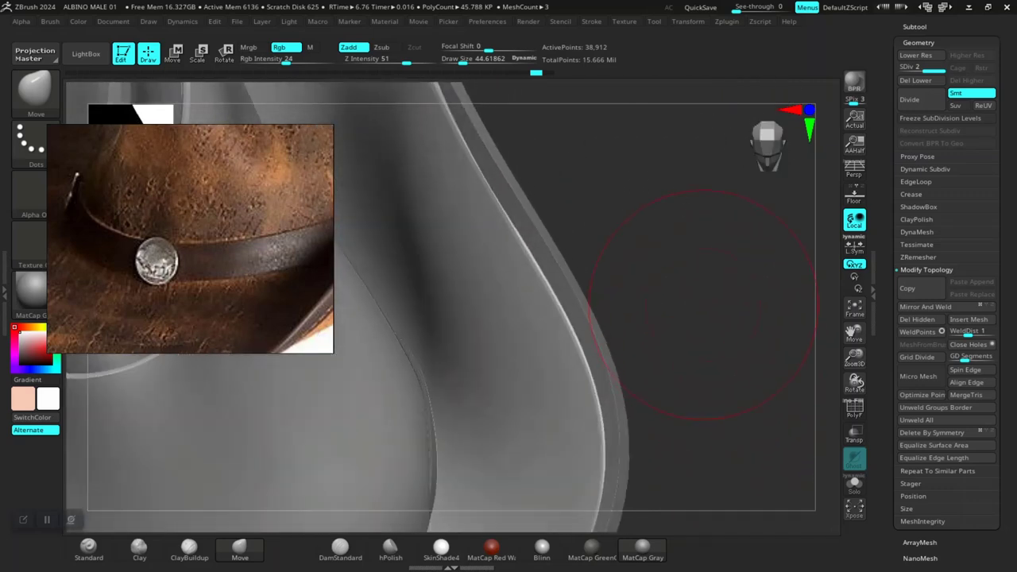
Step: Isolate the hat and switch it to its lowest subdivision level
{"action": "left_click", "coordinate": [854, 484]}
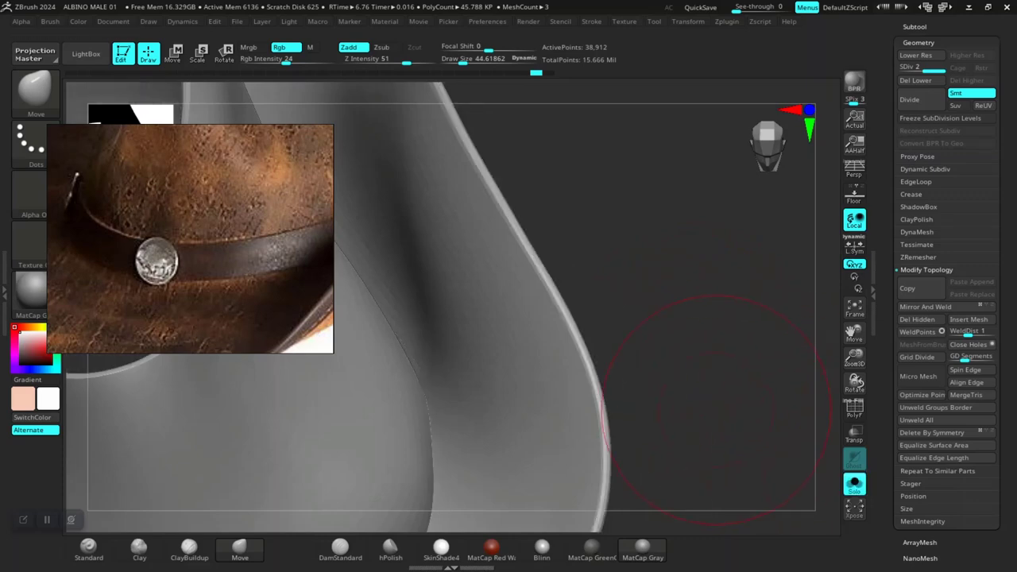
{"action": "left_click_drag", "start_coordinate": [738, 402], "coordinate": [712, 406]}
{"action": "key", "text": "shift+f"}
{"action": "key", "text": "shift+f"}
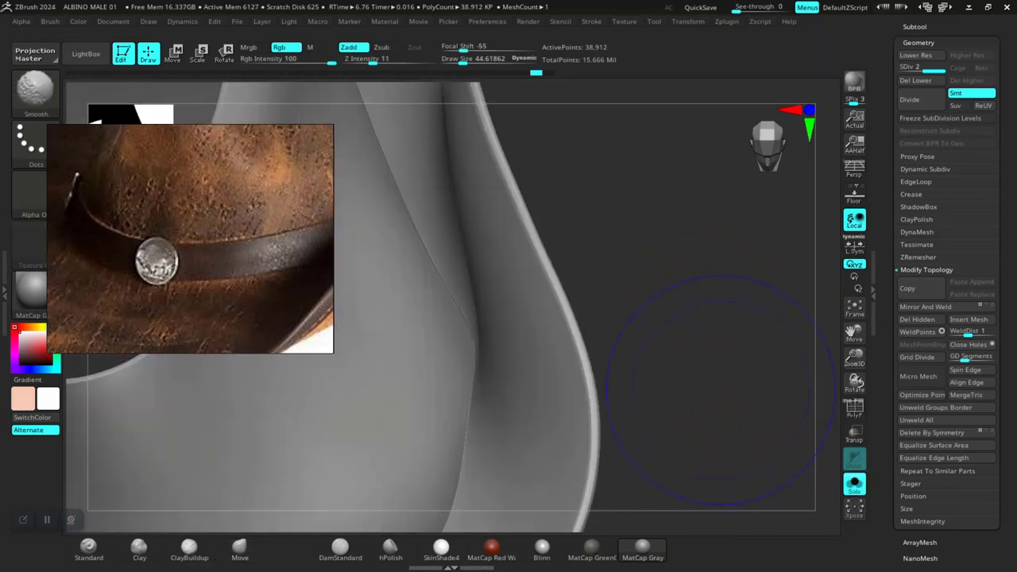
{"action": "key", "text": "shift+d"}
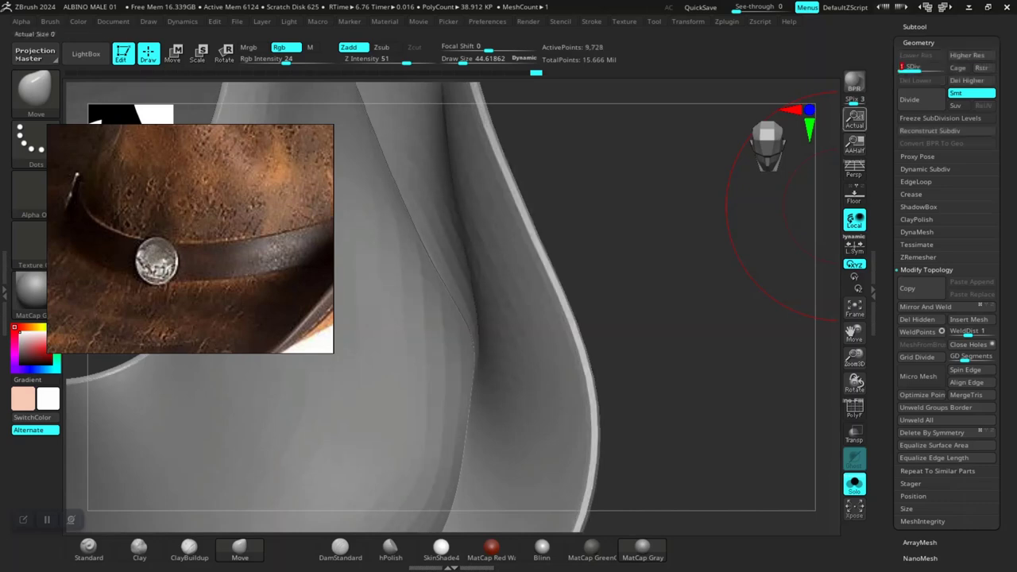
{"action": "left_click_drag", "start_coordinate": [693, 370], "coordinate": [648, 364]}
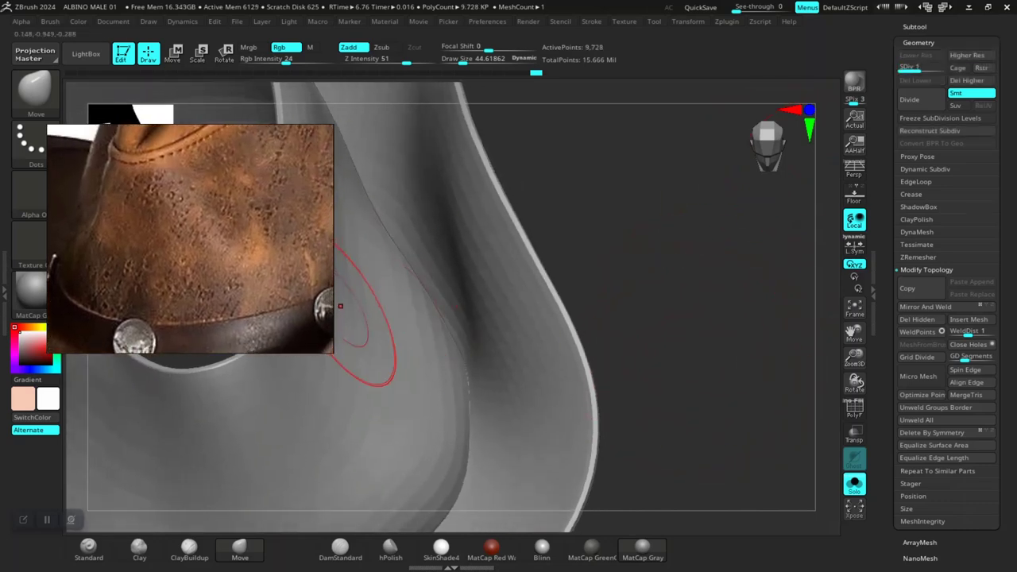
{"action": "left_click_drag", "start_coordinate": [685, 280], "coordinate": [630, 330]}
Step: Show the hat's wireframe and reduce the draw size to about 9
{"action": "key", "text": "shift+f"}
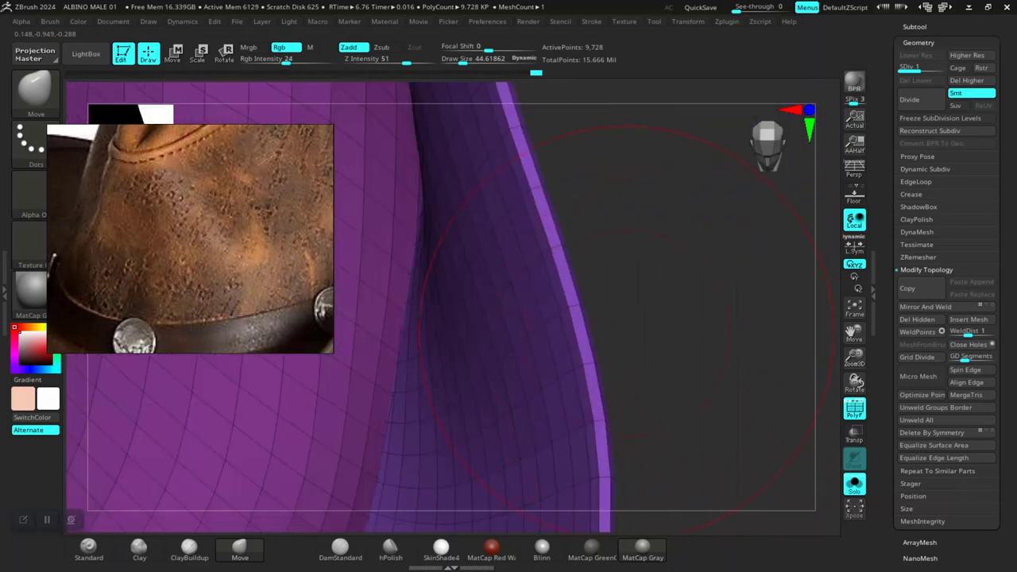
{"action": "key", "text": "space"}
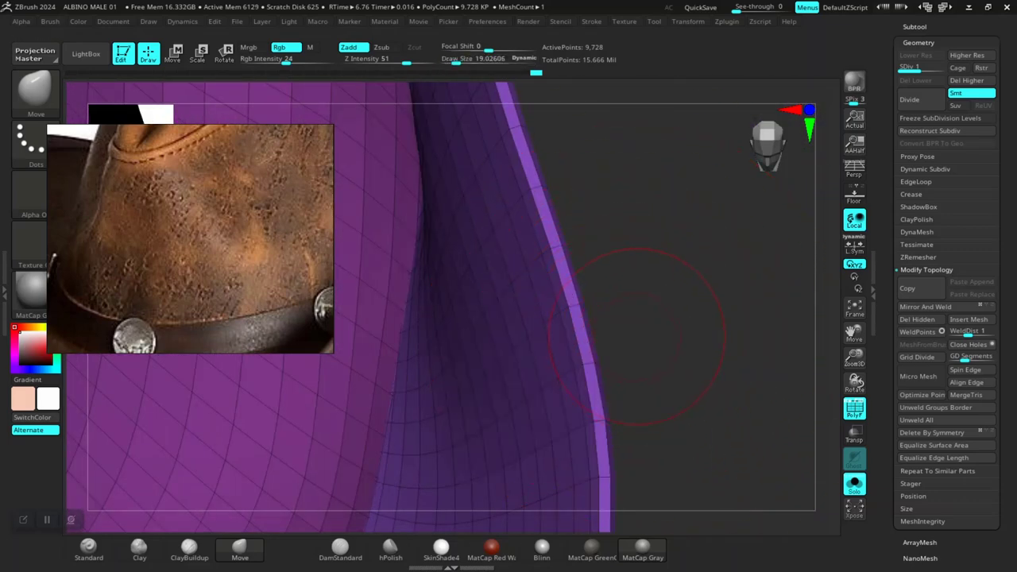
{"action": "key", "text": "space"}
{"action": "left_click_drag", "start_coordinate": [638, 333], "coordinate": [668, 342]}
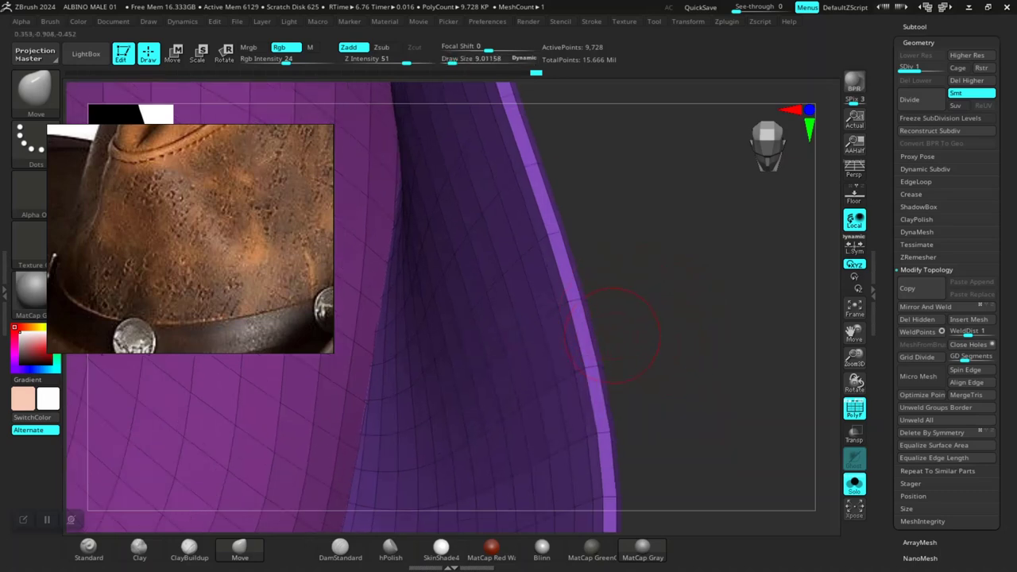
Step: Switch to the ZModeler brush and set its edge action to Delete with the EdgeLoop Complete target
{"action": "key", "text": "b"}
{"action": "key", "text": "z"}
{"action": "key", "text": "m"}
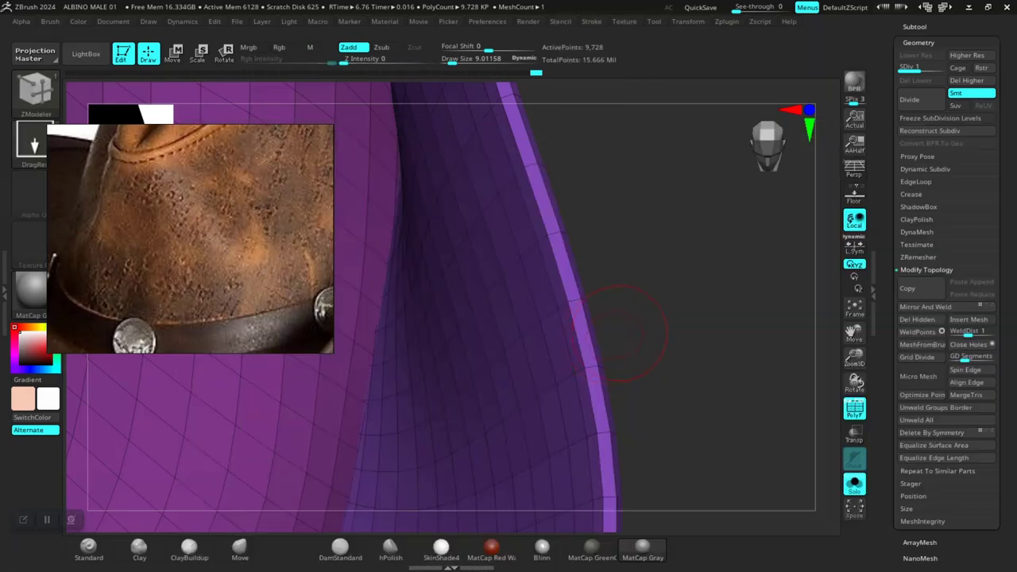
{"action": "mouse_move", "coordinate": [619, 334]}
{"action": "left_mouse_down"}
{"action": "mouse_move", "coordinate": [693, 340]}
{"action": "mouse_move", "coordinate": [628, 342]}
{"action": "left_mouse_up"}
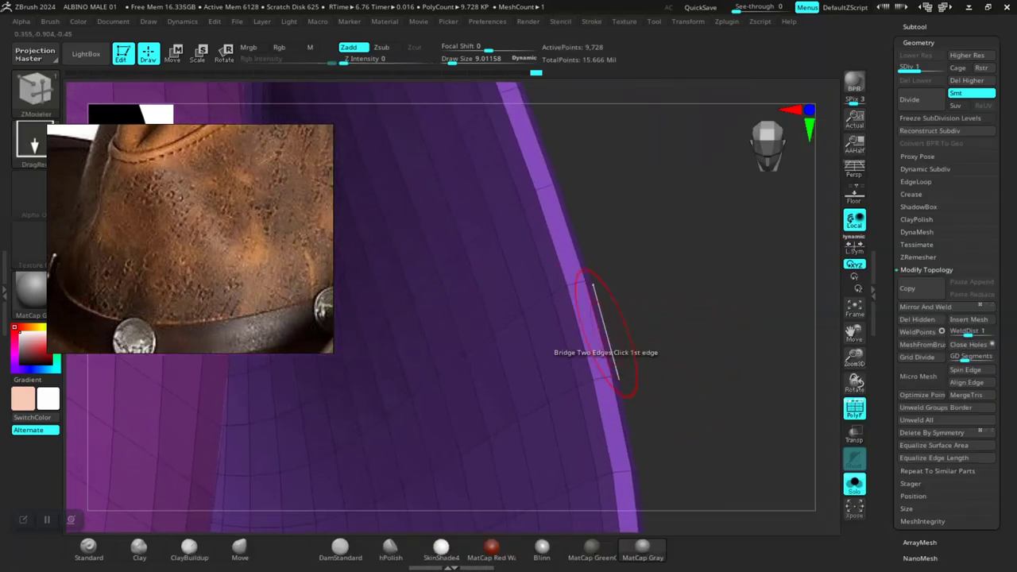
{"action": "key", "text": "space"}
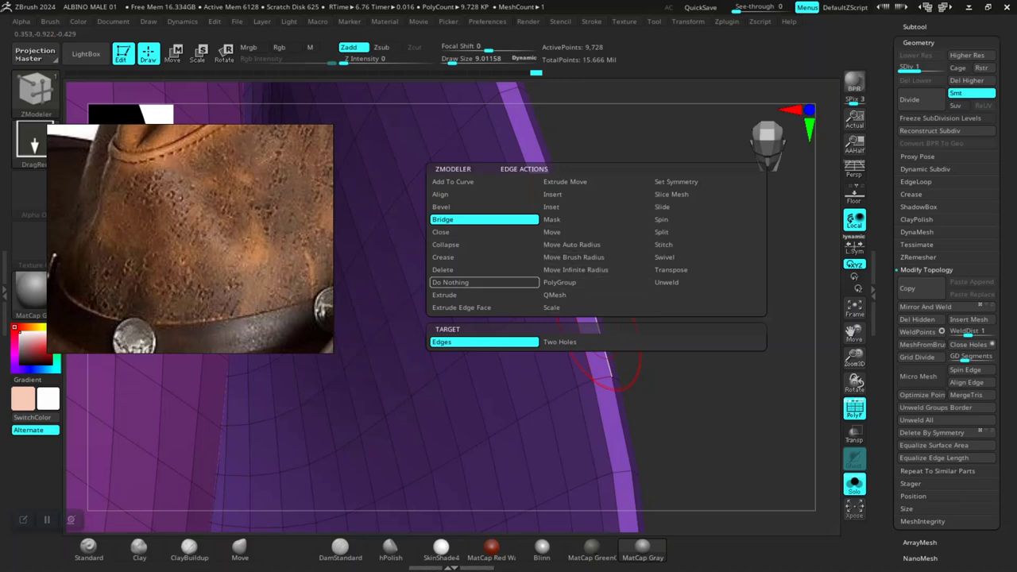
{"action": "left_click", "coordinate": [484, 269]}
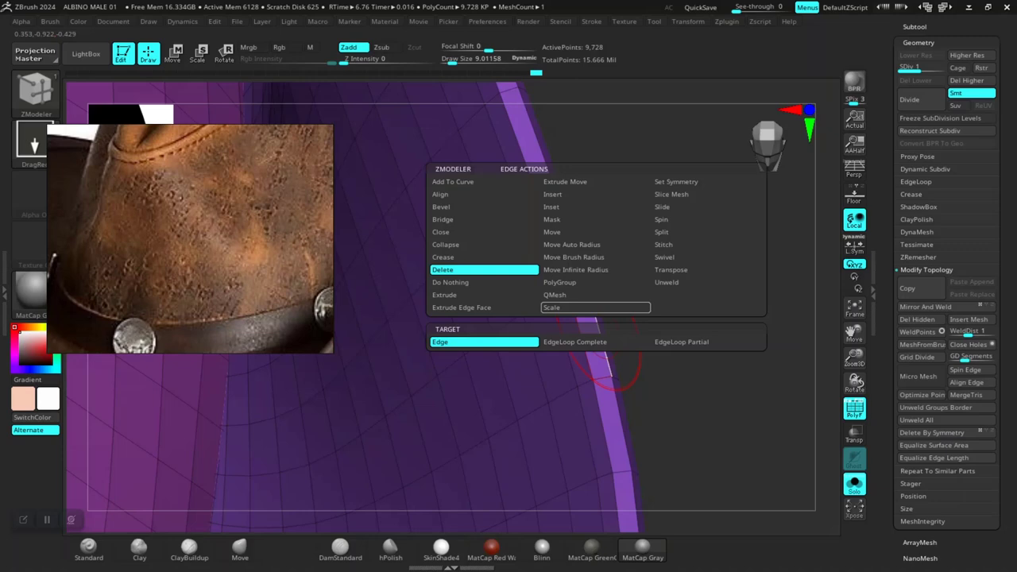
{"action": "left_click", "coordinate": [595, 341]}
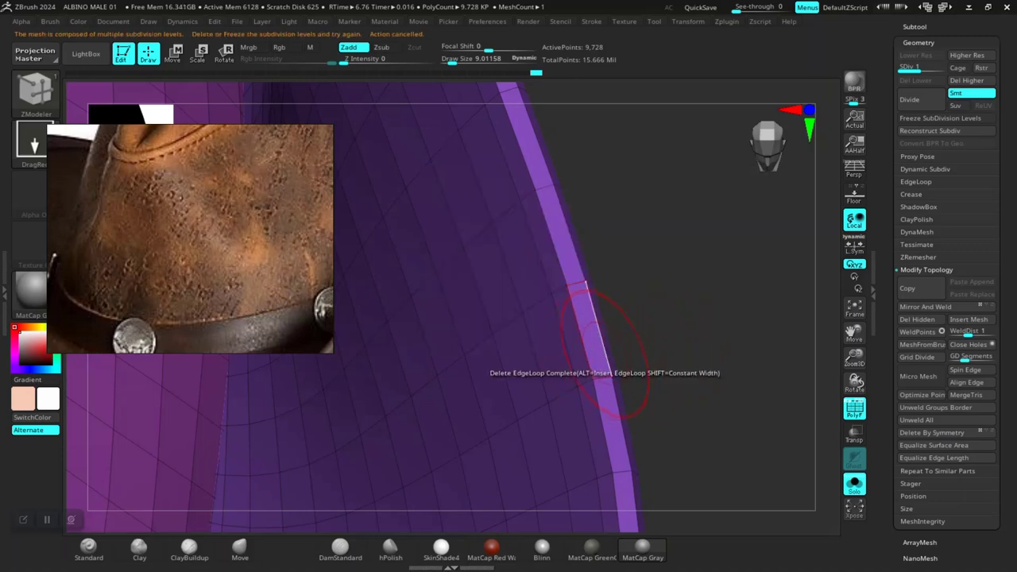
Step: Delete the hat's higher subdivision levels and remove an edge loop running along the brim's rim
{"action": "right_click_drag", "start_coordinate": [606, 344], "coordinate": [613, 338]}
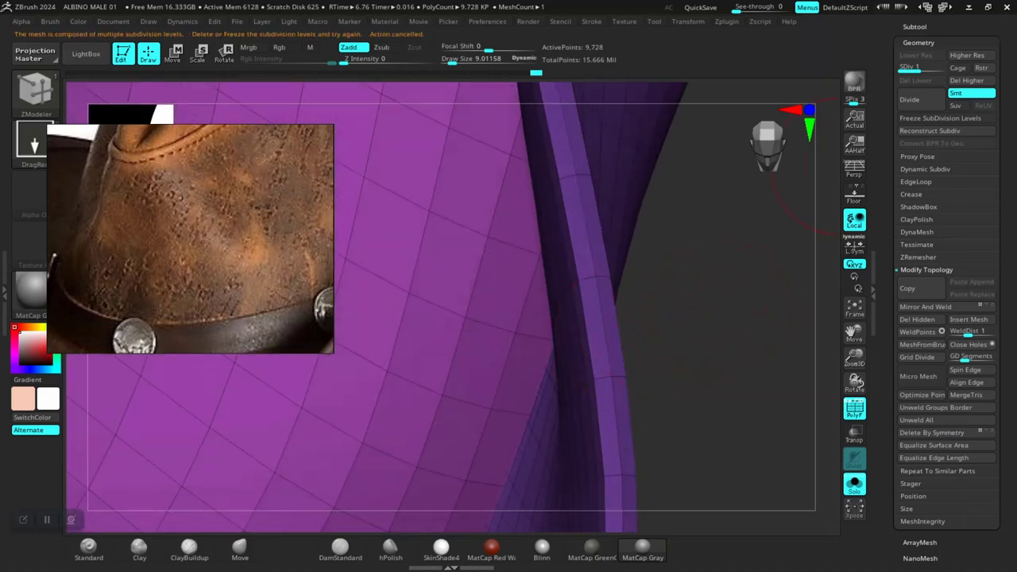
{"action": "left_click", "coordinate": [971, 80]}
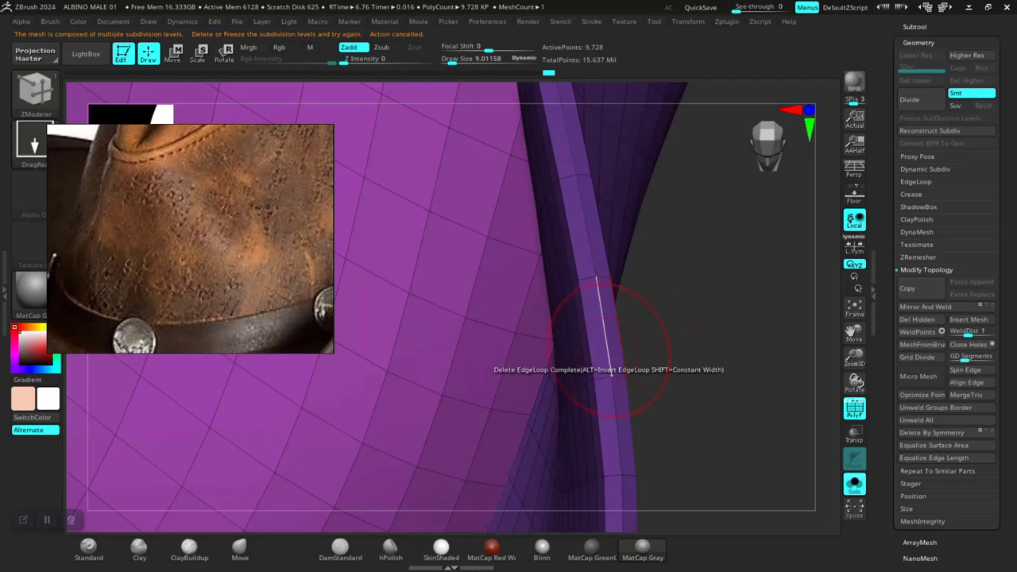
{"action": "left_click", "coordinate": [595, 319]}
{"action": "left_click_drag", "start_coordinate": [697, 366], "coordinate": [619, 365]}
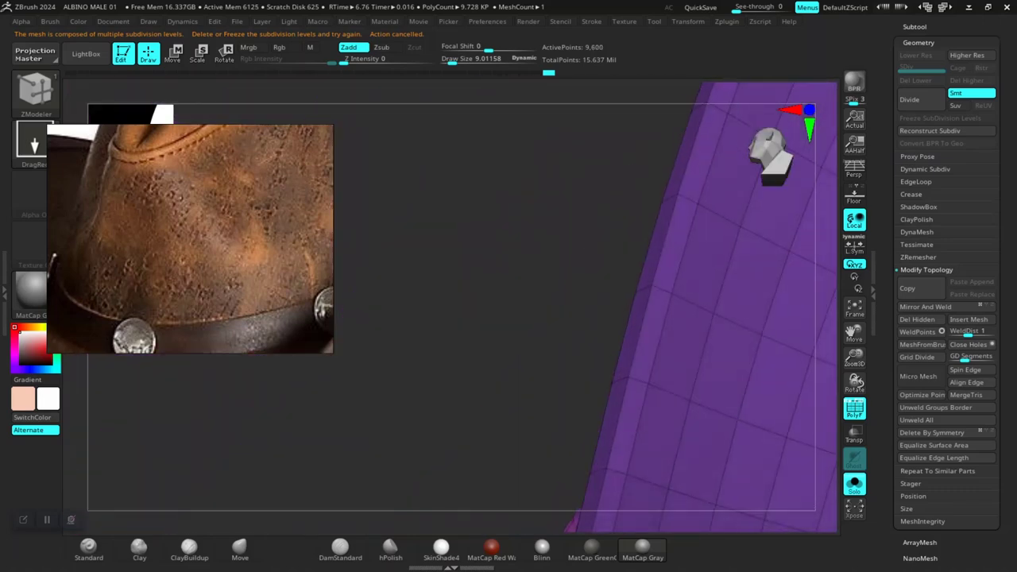
{"action": "left_click_drag", "start_coordinate": [550, 339], "coordinate": [766, 282]}
{"action": "left_click", "coordinate": [910, 99]}
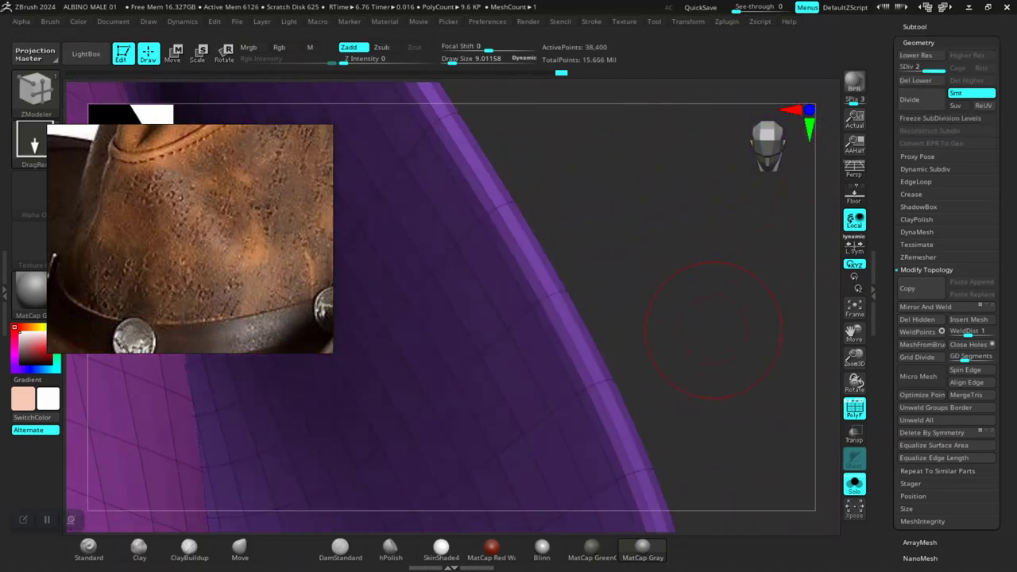
{"action": "left_click_drag", "start_coordinate": [712, 329], "coordinate": [657, 341]}
{"action": "key", "text": "ctrl+z"}
Step: Delete further edge loops along the brim's rim and divide the hat once to a second subdivision level
{"action": "left_click_drag", "start_coordinate": [509, 340], "coordinate": [588, 319]}
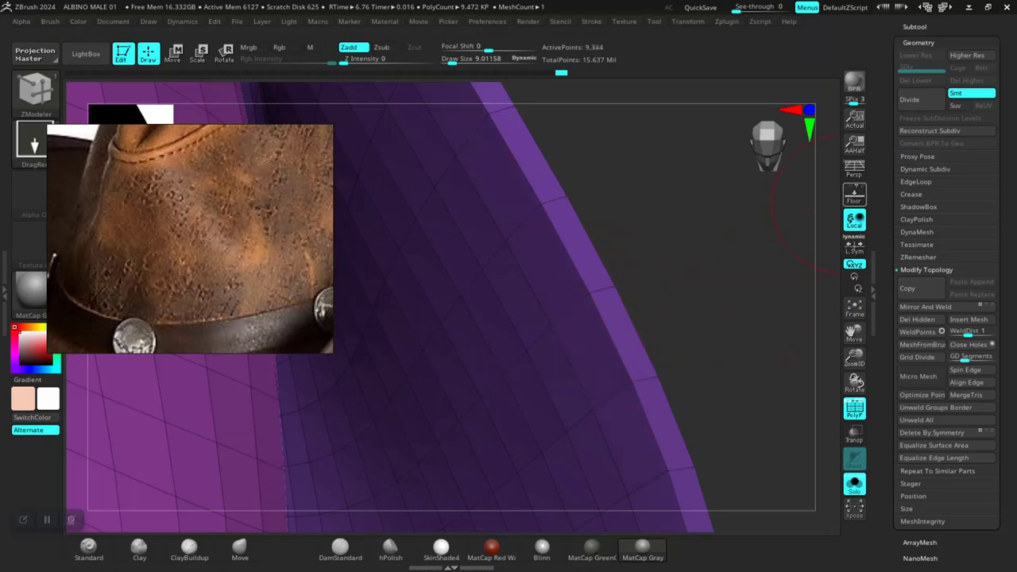
{"action": "left_click", "coordinate": [913, 100]}
{"action": "left_click_drag", "start_coordinate": [731, 343], "coordinate": [469, 314]}
{"action": "left_click_drag", "start_coordinate": [572, 341], "coordinate": [705, 358]}
{"action": "key", "text": "shift+f"}
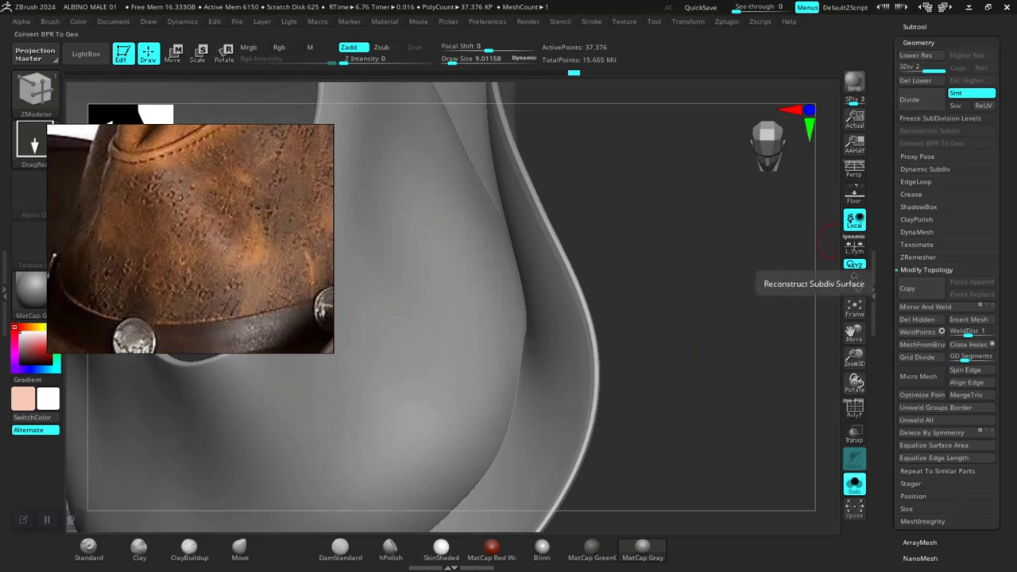
Step: Show all hat parts together again and switch to the Move brush with a draw size of about 39
{"action": "left_click", "coordinate": [854, 483]}
{"action": "left_click_drag", "start_coordinate": [786, 442], "coordinate": [707, 460]}
{"action": "mouse_move", "coordinate": [691, 342]}
{"action": "left_mouse_down"}
{"action": "mouse_move", "coordinate": [708, 302]}
{"action": "mouse_move", "coordinate": [575, 331]}
{"action": "left_mouse_up"}
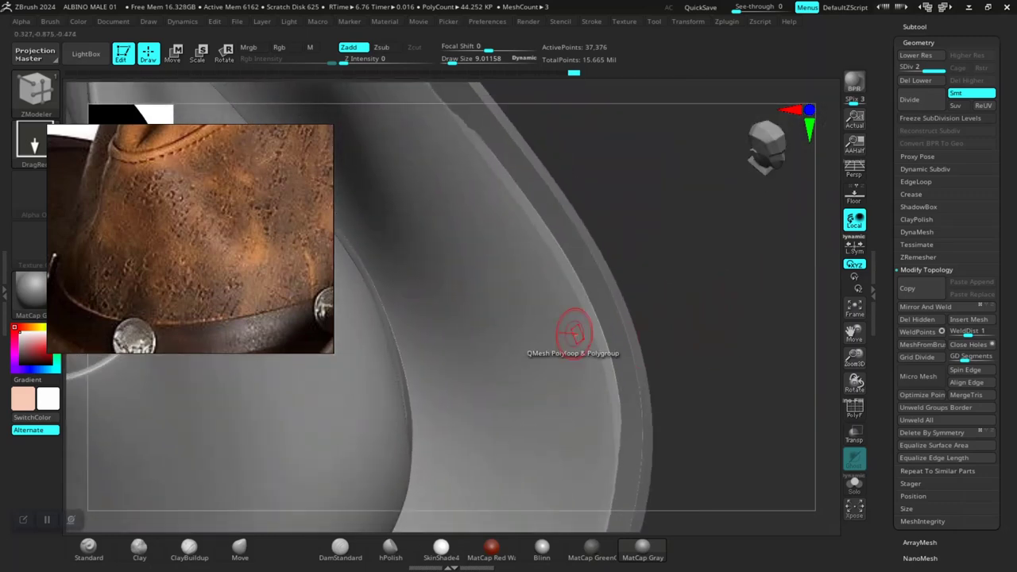
{"action": "left_click", "coordinate": [239, 549]}
{"action": "key", "text": "space"}
Step: Push the brim's edge into the leather trim strip around the front side curve with the Move brush
{"action": "left_click_drag", "start_coordinate": [515, 299], "coordinate": [548, 305]}
{"action": "left_click_drag", "start_coordinate": [681, 352], "coordinate": [667, 306], "text": "alt"}
{"action": "left_click_drag", "start_coordinate": [635, 421], "coordinate": [675, 321]}
{"action": "left_click_drag", "start_coordinate": [635, 373], "coordinate": [611, 405], "text": "alt"}
{"action": "mouse_move", "coordinate": [594, 335]}
{"action": "left_mouse_down"}
{"action": "mouse_move", "coordinate": [611, 409]}
{"action": "mouse_move", "coordinate": [672, 340]}
{"action": "mouse_move", "coordinate": [658, 433]}
{"action": "left_mouse_up"}
{"action": "left_click_drag", "start_coordinate": [622, 274], "coordinate": [528, 252]}
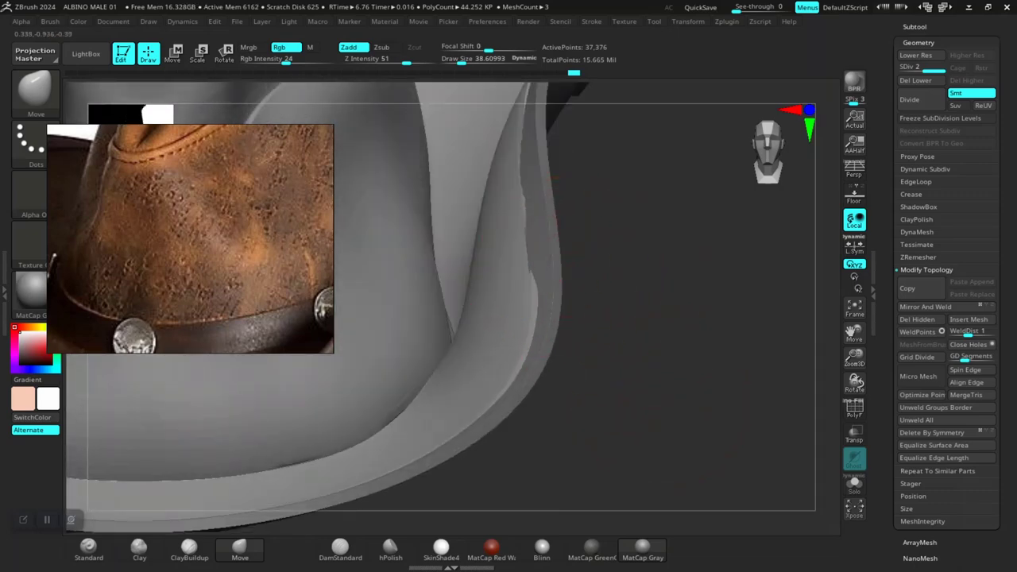
{"action": "mouse_move", "coordinate": [623, 266]}
{"action": "left_mouse_down"}
{"action": "mouse_move", "coordinate": [751, 258]}
{"action": "mouse_move", "coordinate": [766, 278]}
{"action": "mouse_move", "coordinate": [653, 302]}
{"action": "mouse_move", "coordinate": [533, 284]}
{"action": "left_mouse_up"}
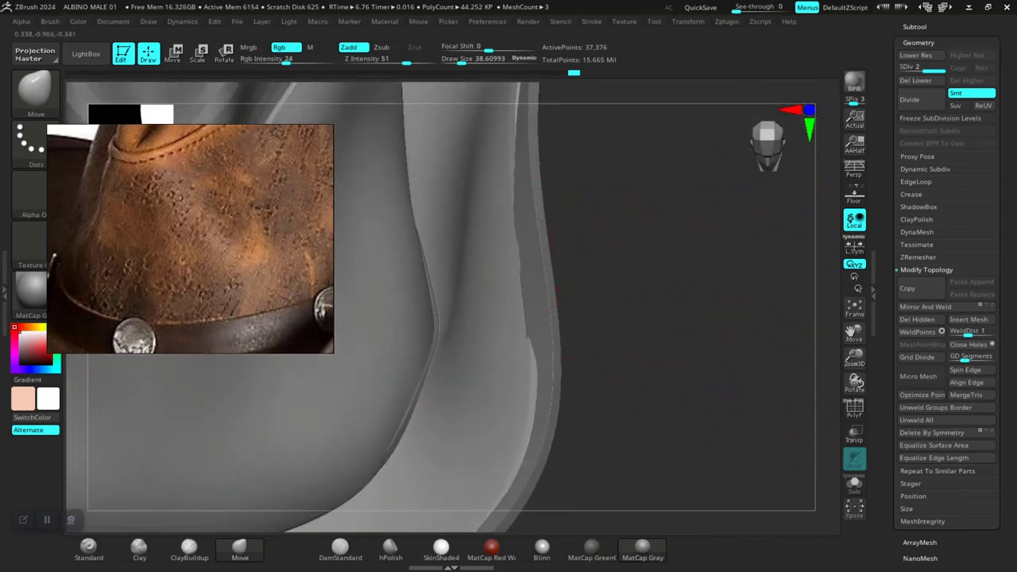
{"action": "mouse_move", "coordinate": [636, 334]}
{"action": "left_mouse_down"}
{"action": "mouse_move", "coordinate": [786, 290]}
{"action": "mouse_move", "coordinate": [635, 349]}
{"action": "left_mouse_up"}
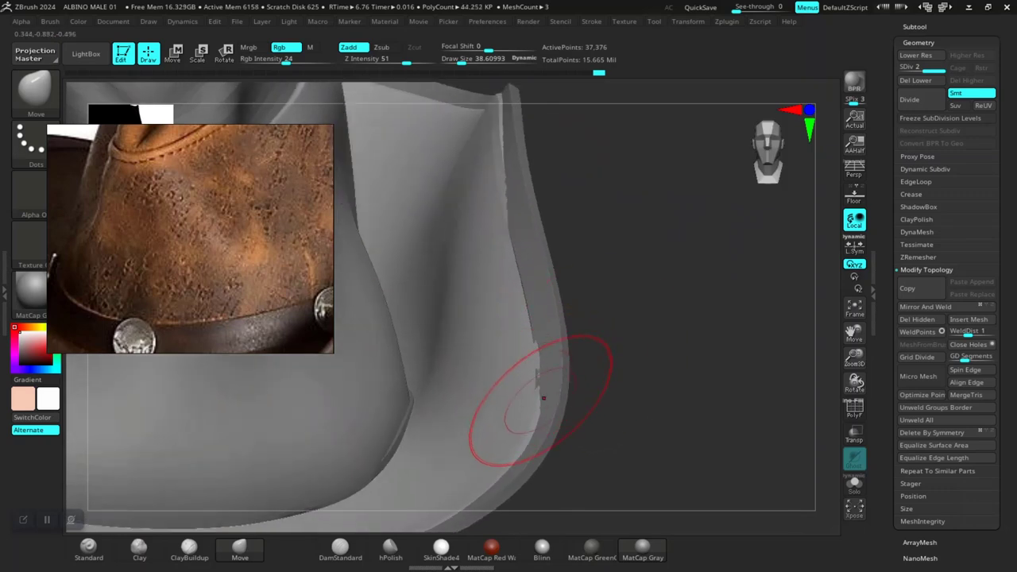
{"action": "left_click_drag", "start_coordinate": [543, 397], "coordinate": [540, 344]}
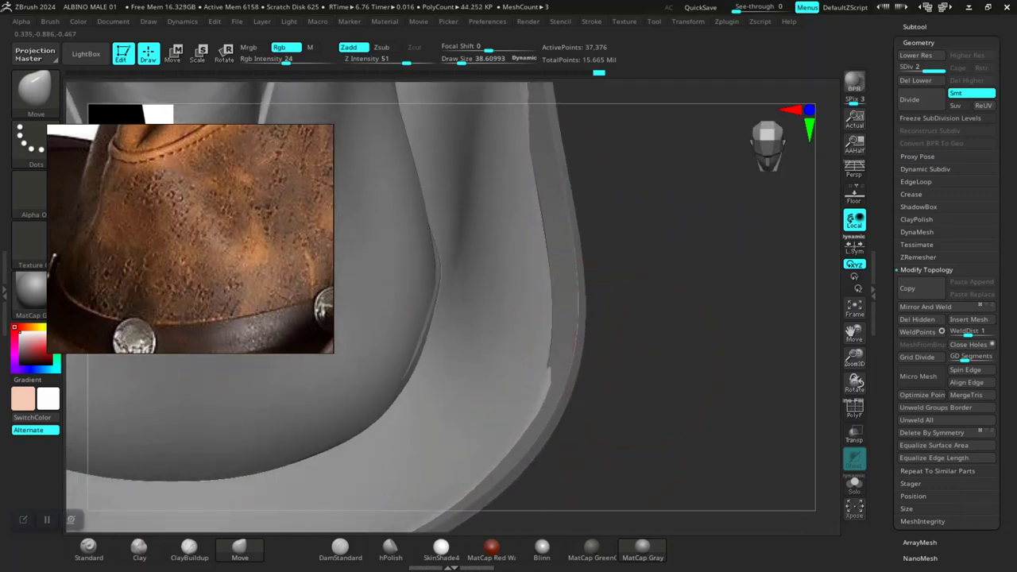
{"action": "left_click_drag", "start_coordinate": [641, 428], "coordinate": [550, 345]}
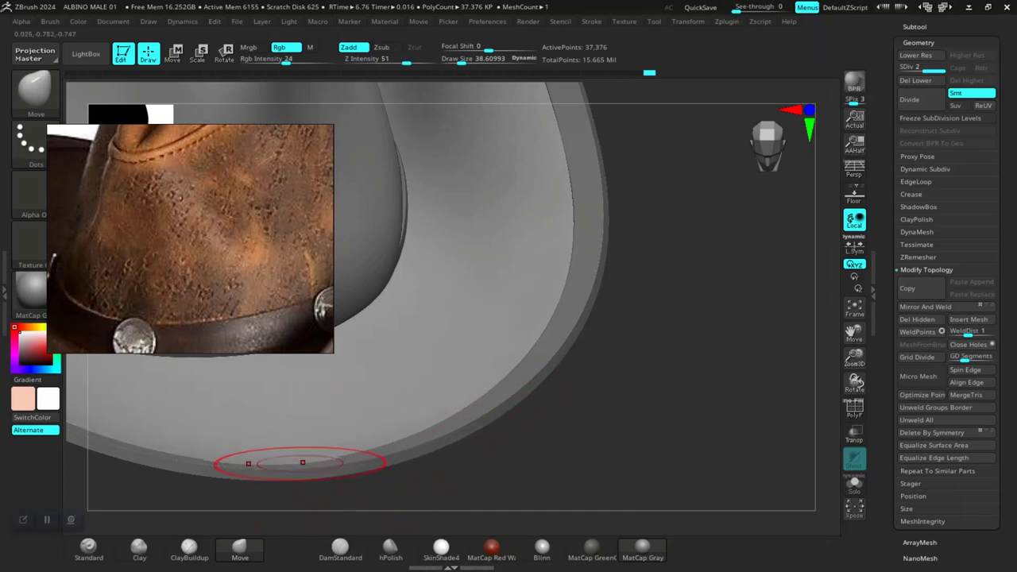
Step: Fit the brim's front edge under the trim strip and smooth the adjusted rim
{"action": "mouse_move", "coordinate": [437, 477]}
{"action": "left_mouse_down"}
{"action": "mouse_move", "coordinate": [479, 385]}
{"action": "mouse_move", "coordinate": [472, 340]}
{"action": "mouse_move", "coordinate": [406, 345]}
{"action": "left_mouse_up"}
{"action": "key", "text": "shift"}
{"action": "left_click_drag", "start_coordinate": [492, 373], "coordinate": [531, 362], "text": "alt"}
{"action": "key", "text": "shift"}
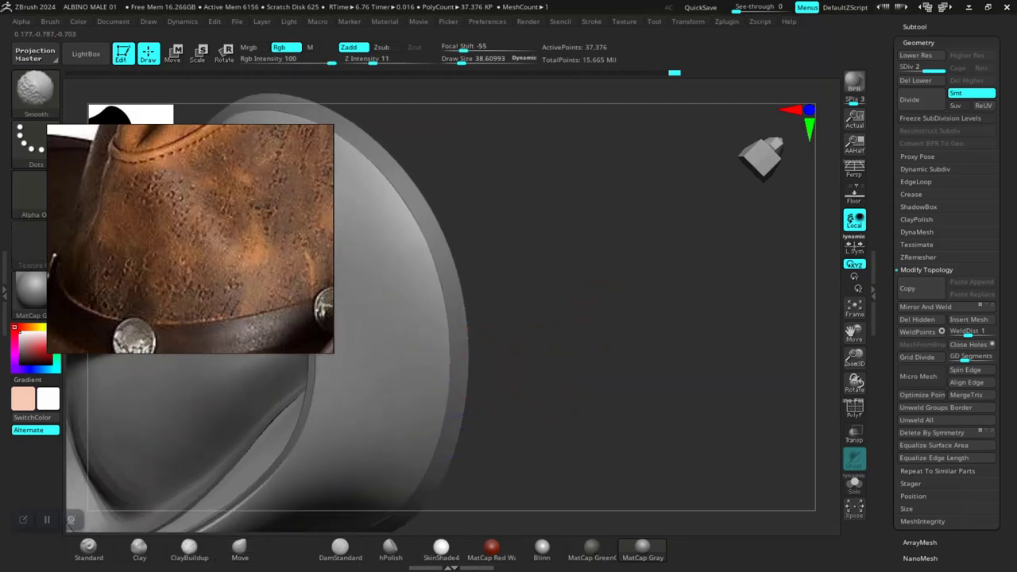
Step: Tuck the protruding brim edge into the trim strip along the hat's side with the Move brush
{"action": "mouse_move", "coordinate": [586, 431]}
{"action": "left_mouse_down", "text": "alt"}
{"action": "mouse_move", "coordinate": [576, 358]}
{"action": "mouse_move", "coordinate": [592, 350]}
{"action": "mouse_move", "coordinate": [657, 414]}
{"action": "mouse_move", "coordinate": [624, 408]}
{"action": "mouse_move", "coordinate": [632, 352]}
{"action": "mouse_move", "coordinate": [569, 327]}
{"action": "mouse_move", "coordinate": [398, 310]}
{"action": "mouse_move", "coordinate": [531, 356]}
{"action": "left_mouse_up", "text": "alt"}
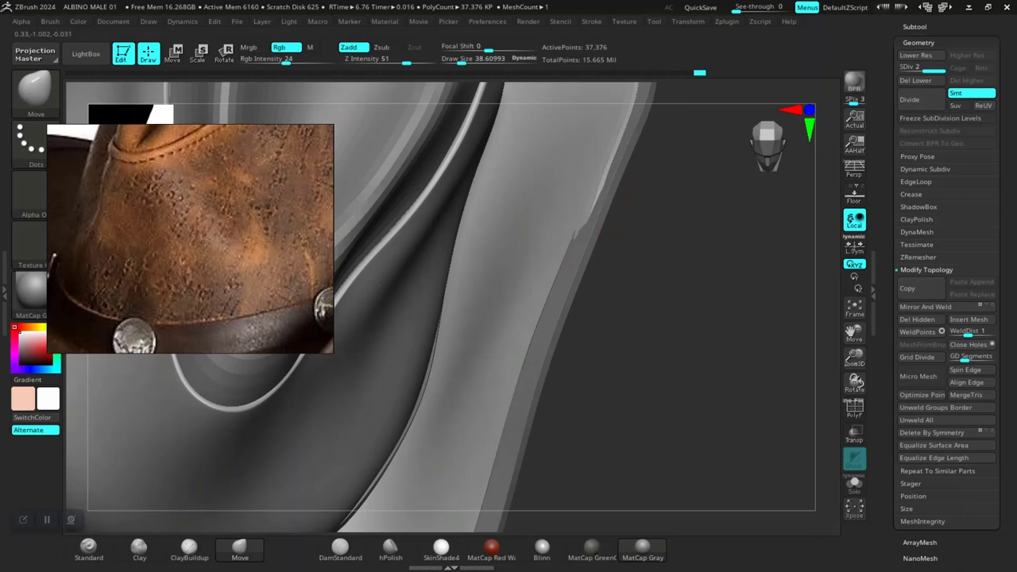
{"action": "left_click_drag", "start_coordinate": [532, 356], "coordinate": [536, 355]}
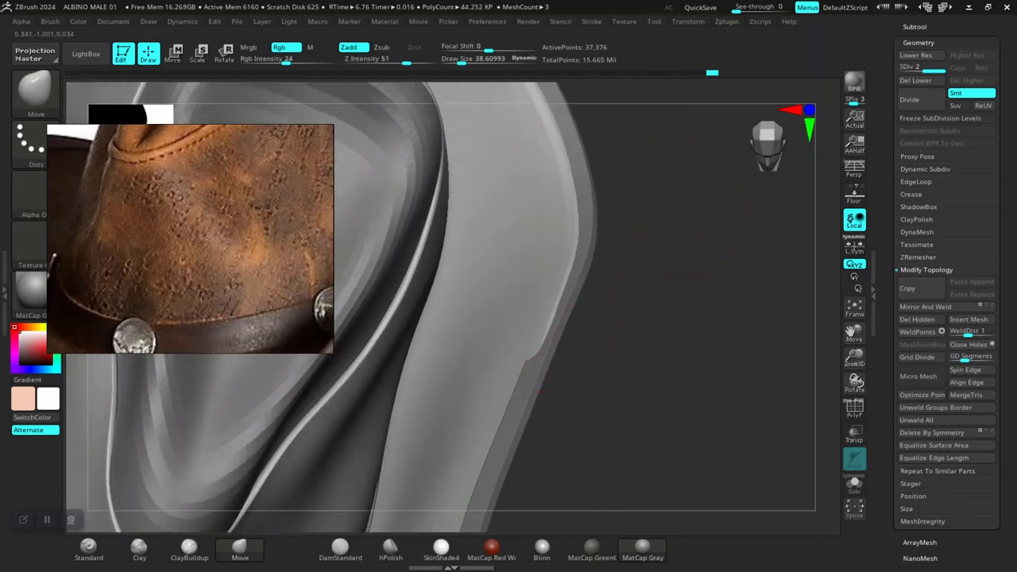
{"action": "left_click_drag", "start_coordinate": [565, 342], "coordinate": [481, 310]}
{"action": "left_click_drag", "start_coordinate": [576, 363], "coordinate": [542, 354]}
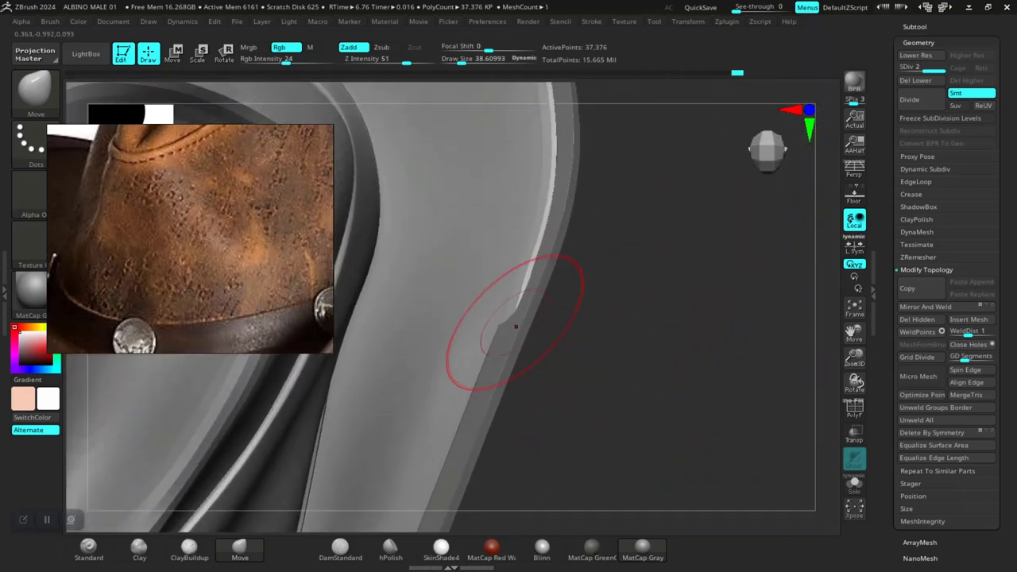
{"action": "left_click_drag", "start_coordinate": [595, 275], "coordinate": [488, 375]}
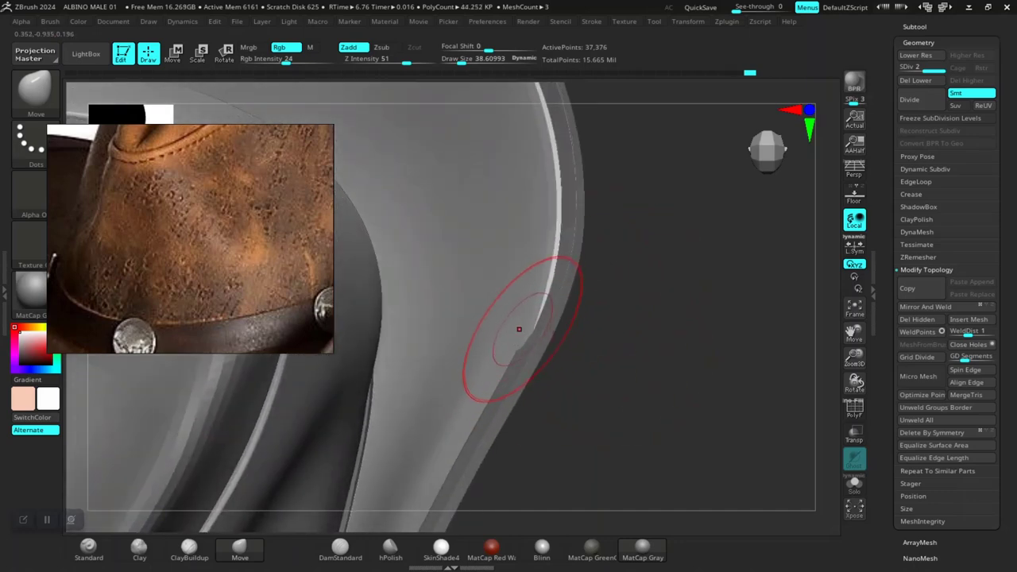
{"action": "left_click_drag", "start_coordinate": [517, 329], "coordinate": [533, 315]}
Step: Continue fitting the brim's edge into the trim strip from the side around the rear curve
{"action": "left_click_drag", "start_coordinate": [644, 294], "coordinate": [625, 394], "text": "alt"}
{"action": "left_click_drag", "start_coordinate": [540, 410], "coordinate": [538, 376]}
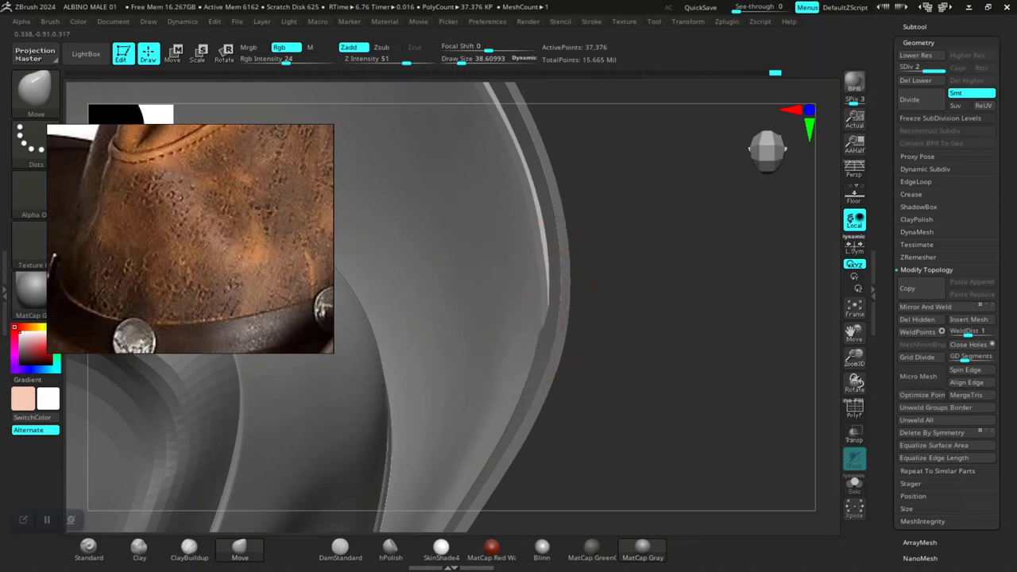
{"action": "left_click_drag", "start_coordinate": [538, 275], "coordinate": [543, 268]}
{"action": "left_click_drag", "start_coordinate": [647, 278], "coordinate": [656, 366], "text": "alt"}
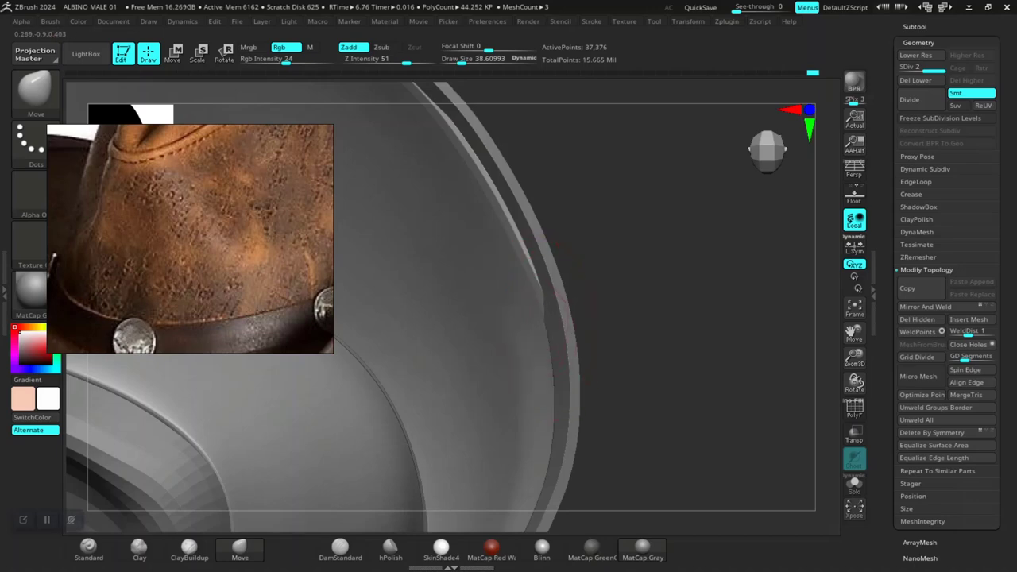
{"action": "left_click_drag", "start_coordinate": [536, 291], "coordinate": [529, 283]}
{"action": "left_click_drag", "start_coordinate": [596, 259], "coordinate": [533, 340]}
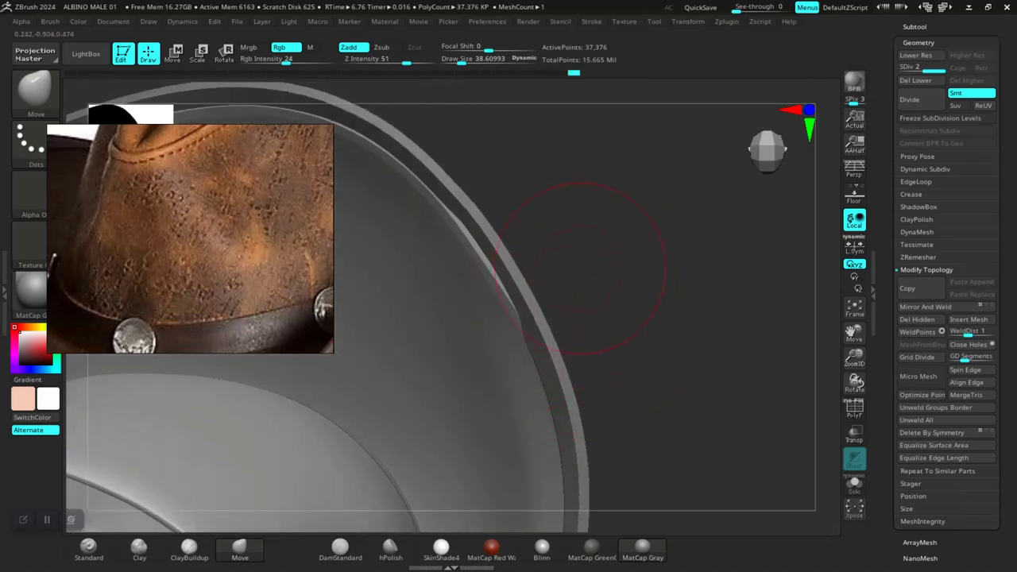
{"action": "left_click_drag", "start_coordinate": [580, 266], "coordinate": [545, 374]}
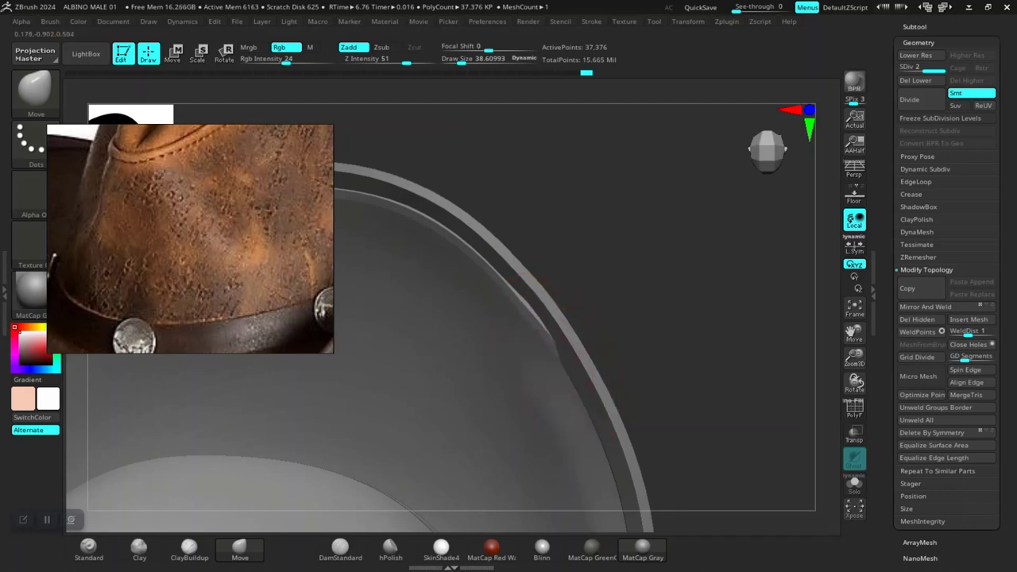
Step: Adjust the brim's edge against the trim at the rear, undo the last move stroke and start smoothing the rim
{"action": "mouse_move", "coordinate": [544, 315]}
{"action": "left_mouse_down"}
{"action": "mouse_move", "coordinate": [612, 340]}
{"action": "mouse_move", "coordinate": [568, 318]}
{"action": "mouse_move", "coordinate": [529, 279]}
{"action": "left_mouse_up"}
{"action": "mouse_move", "coordinate": [636, 295]}
{"action": "right_mouse_down", "text": "ctrl"}
{"action": "mouse_move", "coordinate": [533, 304]}
{"action": "mouse_move", "coordinate": [533, 270]}
{"action": "mouse_move", "coordinate": [604, 231]}
{"action": "mouse_move", "coordinate": [533, 420]}
{"action": "mouse_move", "coordinate": [592, 425]}
{"action": "right_mouse_up", "text": "ctrl"}
{"action": "mouse_move", "coordinate": [559, 238]}
{"action": "left_mouse_down"}
{"action": "mouse_move", "coordinate": [539, 208]}
{"action": "mouse_move", "coordinate": [531, 262]}
{"action": "left_mouse_up"}
{"action": "key", "text": "ctrl+z"}
{"action": "mouse_move", "coordinate": [509, 350]}
{"action": "right_mouse_down"}
{"action": "mouse_move", "coordinate": [488, 401]}
{"action": "mouse_move", "coordinate": [454, 431]}
{"action": "mouse_move", "coordinate": [508, 421]}
{"action": "right_mouse_up"}
{"action": "key", "text": "shift"}
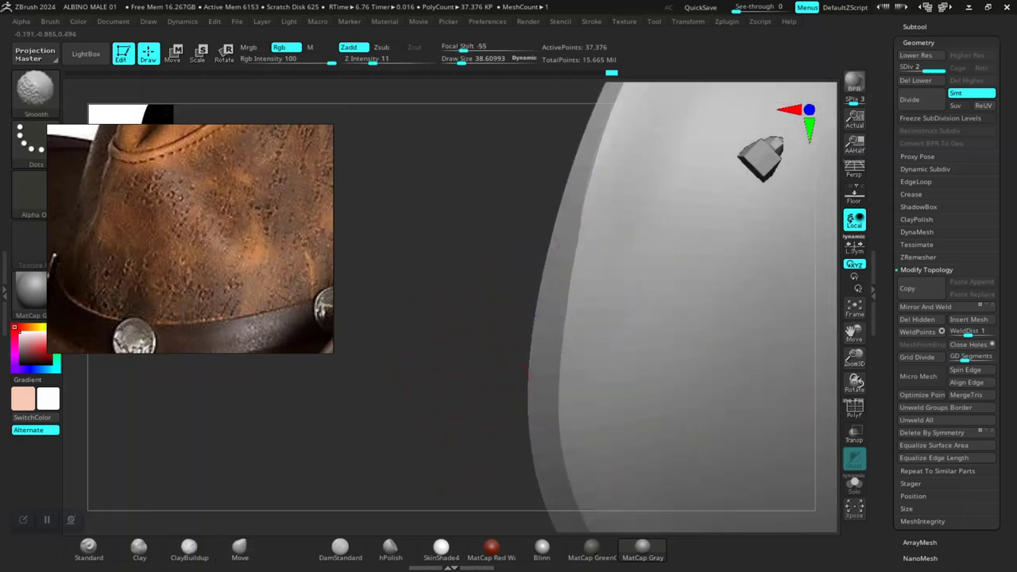
Step: Smooth the outer edge of the hat brim along its upturned side
{"action": "left_click_drag", "start_coordinate": [574, 214], "coordinate": [559, 291], "text": "shift"}
{"action": "mouse_move", "coordinate": [509, 302]}
{"action": "right_mouse_down", "text": "ctrl"}
{"action": "mouse_move", "coordinate": [476, 342]}
{"action": "mouse_move", "coordinate": [501, 413]}
{"action": "mouse_move", "coordinate": [540, 381]}
{"action": "right_mouse_up", "text": "ctrl"}
{"action": "key", "text": "shift"}
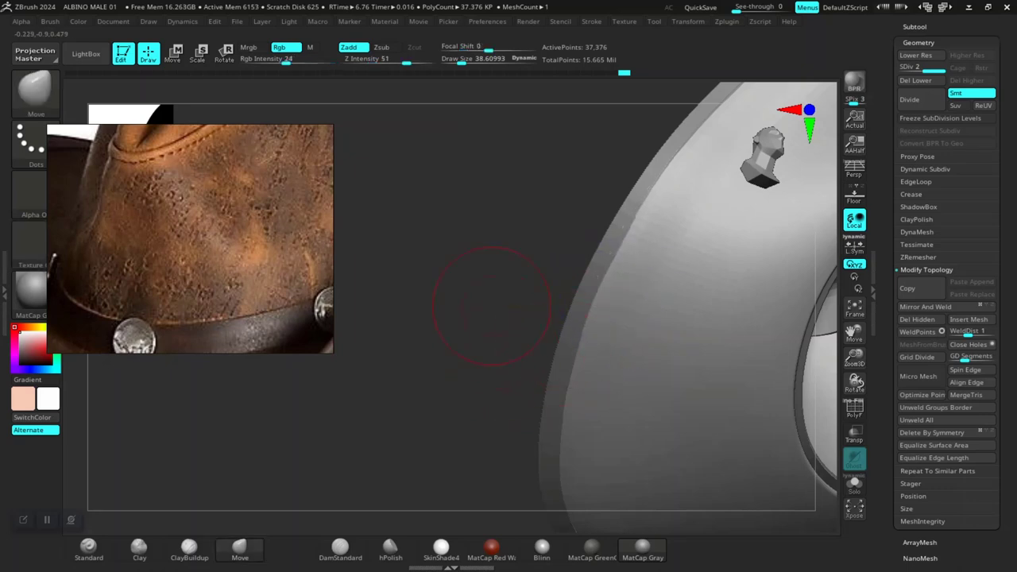
Step: Adjust the rim at the brim's upturned corner and inner curve with the Move brush to even out the edge band
{"action": "mouse_move", "coordinate": [438, 295]}
{"action": "left_mouse_down"}
{"action": "mouse_move", "coordinate": [454, 341]}
{"action": "mouse_move", "coordinate": [489, 297]}
{"action": "mouse_move", "coordinate": [461, 374]}
{"action": "mouse_move", "coordinate": [503, 270]}
{"action": "mouse_move", "coordinate": [497, 294]}
{"action": "mouse_move", "coordinate": [494, 271]}
{"action": "mouse_move", "coordinate": [465, 333]}
{"action": "mouse_move", "coordinate": [670, 209]}
{"action": "mouse_move", "coordinate": [552, 277]}
{"action": "left_mouse_up"}
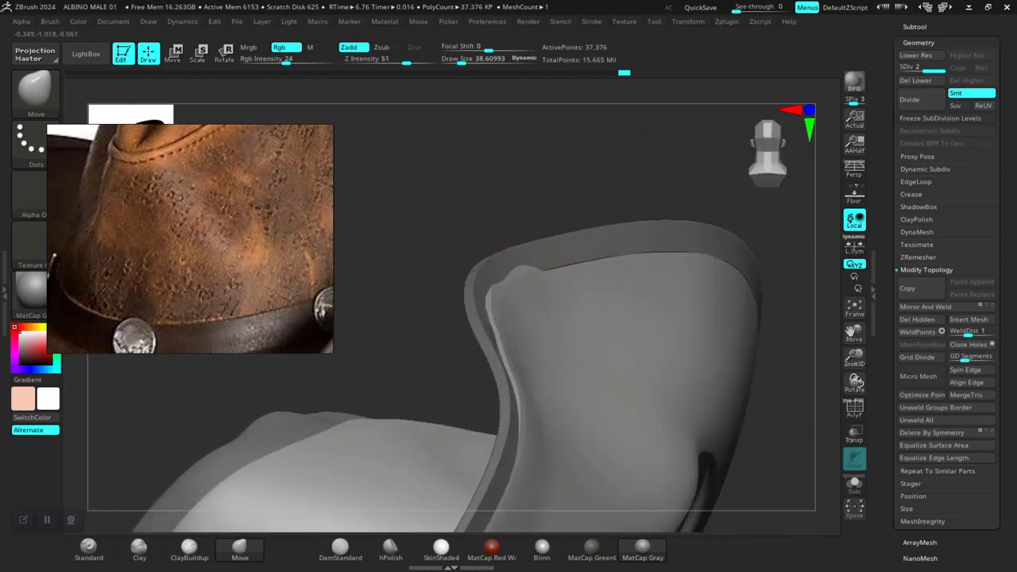
{"action": "left_click_drag", "start_coordinate": [494, 320], "coordinate": [486, 296]}
{"action": "mouse_move", "coordinate": [484, 218]}
{"action": "left_mouse_down"}
{"action": "mouse_move", "coordinate": [445, 246]}
{"action": "mouse_move", "coordinate": [485, 317]}
{"action": "mouse_move", "coordinate": [483, 270]}
{"action": "left_mouse_up"}
{"action": "left_click_drag", "start_coordinate": [642, 272], "coordinate": [585, 272]}
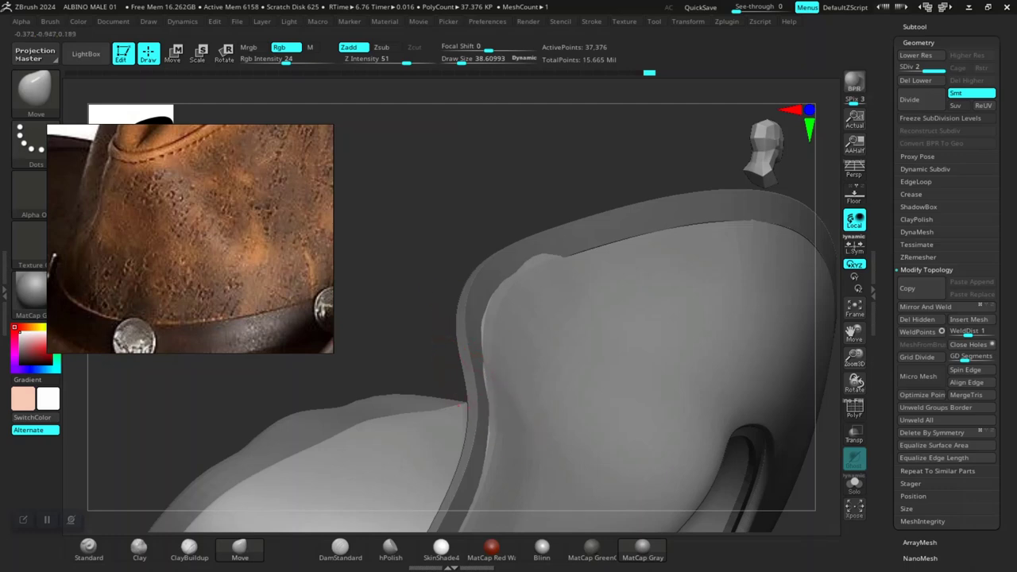
{"action": "left_click_drag", "start_coordinate": [475, 388], "coordinate": [484, 390]}
{"action": "mouse_move", "coordinate": [449, 334]}
{"action": "left_mouse_down"}
{"action": "mouse_move", "coordinate": [433, 294]}
{"action": "mouse_move", "coordinate": [456, 211]}
{"action": "mouse_move", "coordinate": [476, 262]}
{"action": "mouse_move", "coordinate": [461, 187]}
{"action": "mouse_move", "coordinate": [472, 202]}
{"action": "mouse_move", "coordinate": [503, 184]}
{"action": "left_mouse_up"}
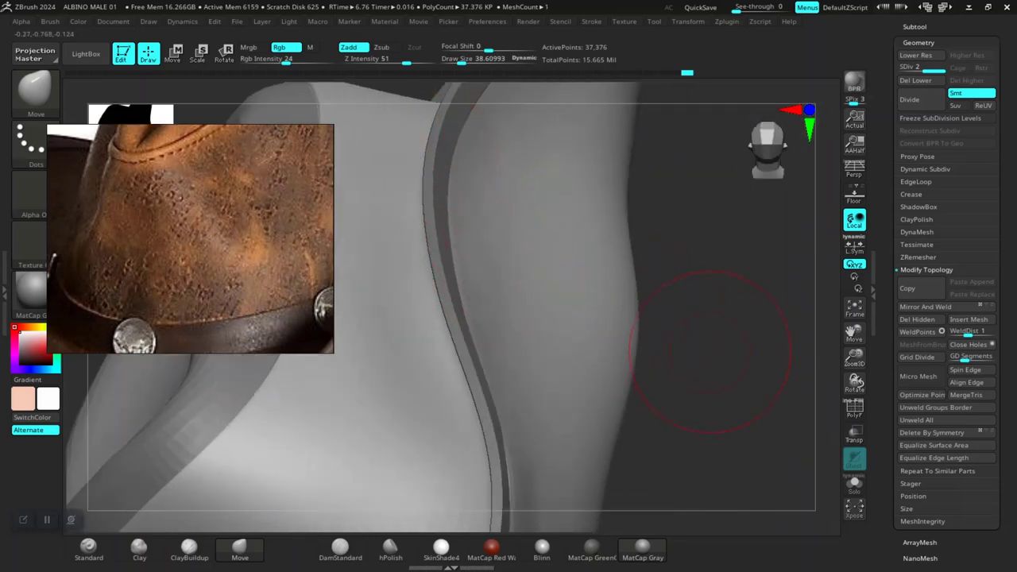
Step: Nudge the rim at the peak of the raised brim side with the Move brush to refine its contour
{"action": "left_click_drag", "start_coordinate": [710, 352], "coordinate": [580, 232]}
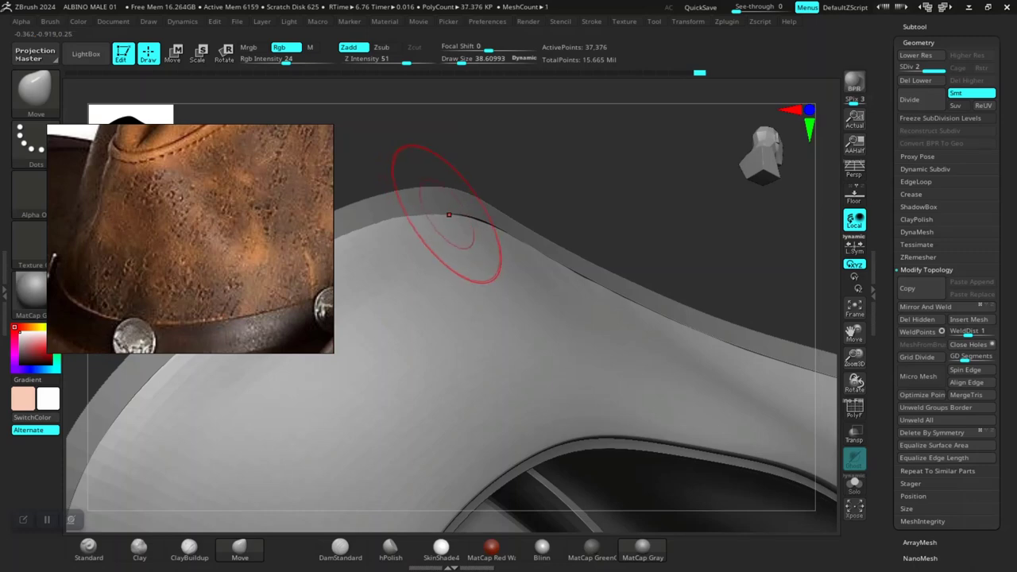
{"action": "left_click_drag", "start_coordinate": [449, 214], "coordinate": [450, 219]}
{"action": "left_click_drag", "start_coordinate": [612, 179], "coordinate": [655, 195]}
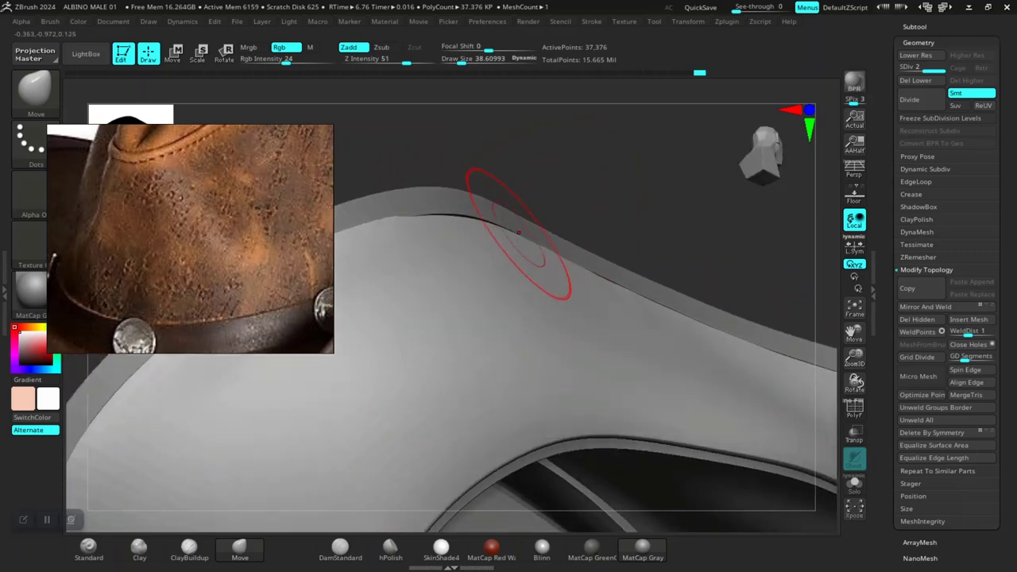
{"action": "right_click_drag", "start_coordinate": [518, 232], "coordinate": [613, 238]}
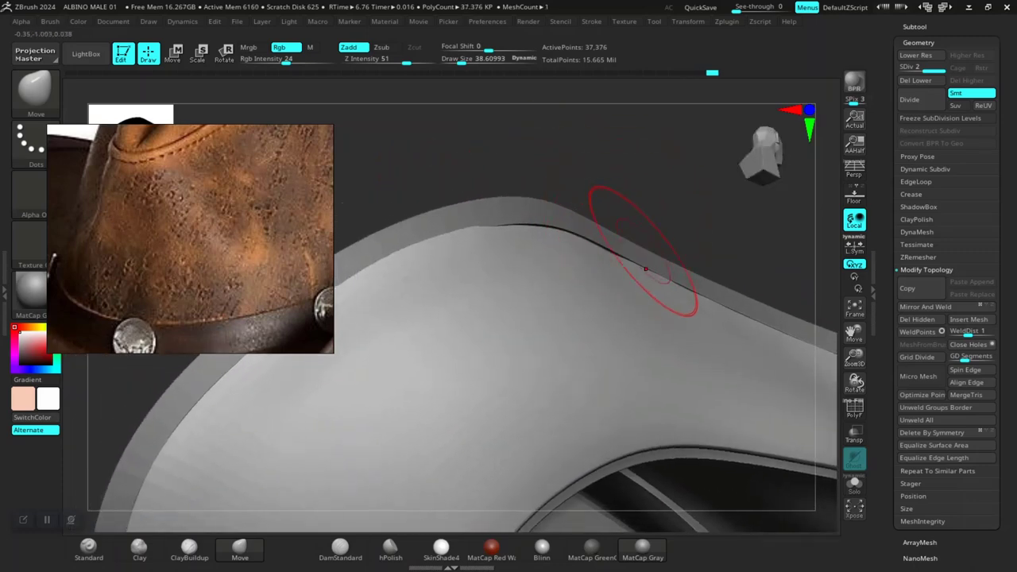
{"action": "mouse_move", "coordinate": [645, 268]}
{"action": "right_mouse_down"}
{"action": "mouse_move", "coordinate": [483, 198]}
{"action": "mouse_move", "coordinate": [465, 221]}
{"action": "mouse_move", "coordinate": [532, 234]}
{"action": "mouse_move", "coordinate": [503, 270]}
{"action": "right_mouse_up"}
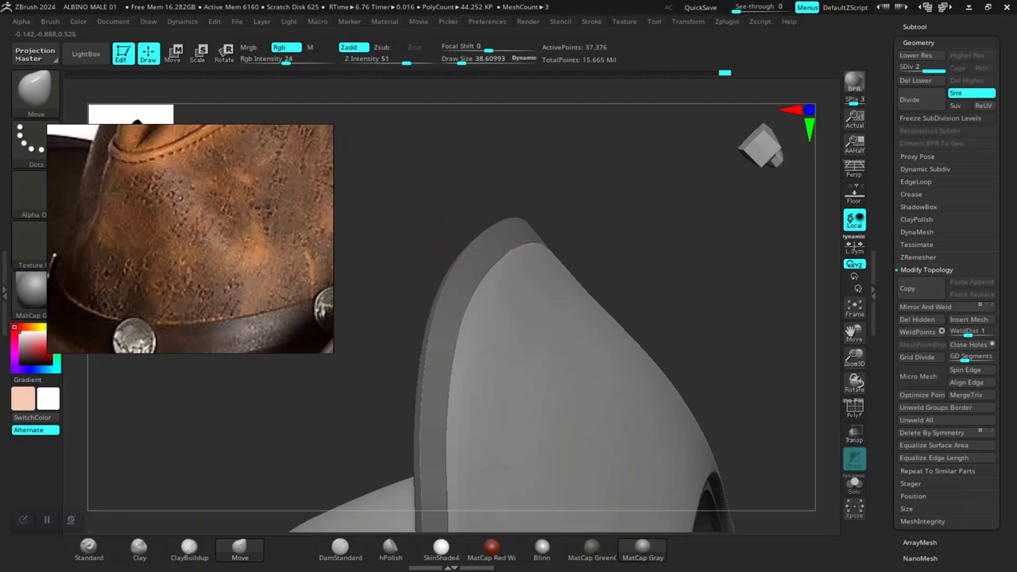
Step: Smooth the rim around the brim's pointed side and rounded end
{"action": "mouse_move", "coordinate": [535, 217]}
{"action": "right_mouse_down"}
{"action": "mouse_move", "coordinate": [499, 285]}
{"action": "mouse_move", "coordinate": [602, 270]}
{"action": "mouse_move", "coordinate": [567, 290]}
{"action": "right_mouse_up"}
{"action": "left_click_drag", "start_coordinate": [570, 299], "coordinate": [625, 296], "text": "shift"}
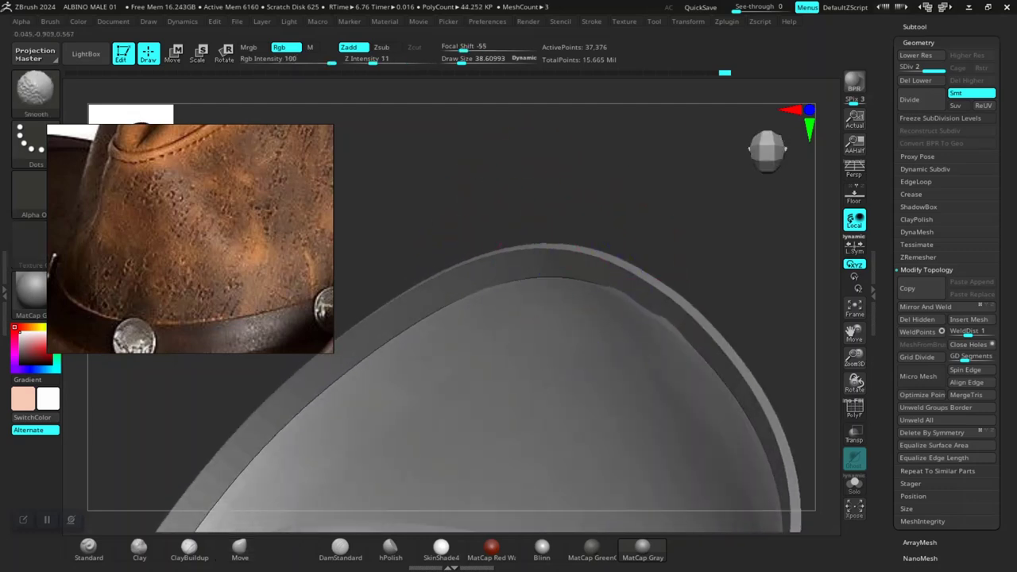
{"action": "mouse_move", "coordinate": [726, 204]}
{"action": "right_mouse_down"}
{"action": "mouse_move", "coordinate": [681, 295]}
{"action": "mouse_move", "coordinate": [745, 341]}
{"action": "right_mouse_up"}
{"action": "mouse_move", "coordinate": [459, 251]}
{"action": "right_mouse_down"}
{"action": "mouse_move", "coordinate": [401, 316]}
{"action": "mouse_move", "coordinate": [419, 370]}
{"action": "right_mouse_up"}
{"action": "left_click_drag", "start_coordinate": [452, 334], "coordinate": [440, 379], "text": "shift"}
{"action": "mouse_move", "coordinate": [382, 445]}
{"action": "right_mouse_down"}
{"action": "mouse_move", "coordinate": [398, 400]}
{"action": "mouse_move", "coordinate": [649, 313]}
{"action": "mouse_move", "coordinate": [601, 263]}
{"action": "right_mouse_up"}
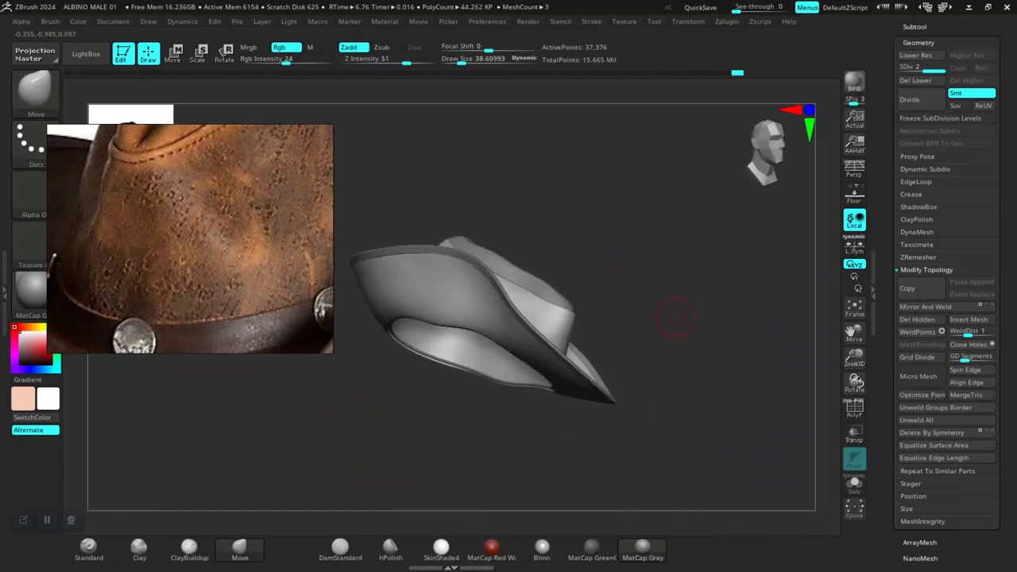
Step: Check the whole hat's shape and save the project as ALBINO MALE 01, replacing the existing file
{"action": "right_click_drag", "start_coordinate": [674, 311], "coordinate": [657, 378], "text": "shift"}
{"action": "right_click_drag", "start_coordinate": [657, 378], "coordinate": [733, 466], "text": "ctrl"}
{"action": "right_click_drag", "start_coordinate": [792, 422], "coordinate": [709, 402], "text": "ctrl"}
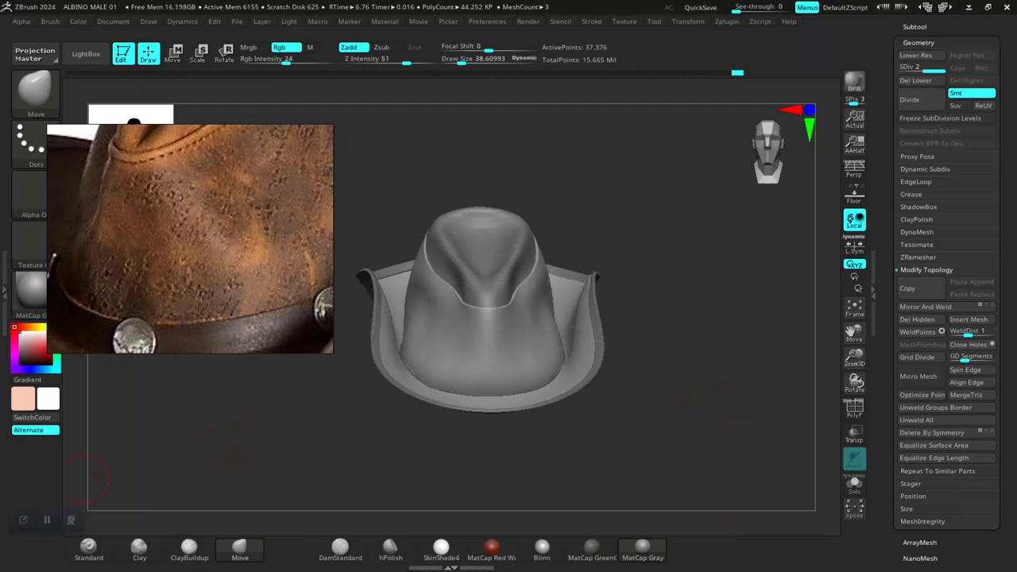
{"action": "mouse_move", "coordinate": [665, 397]}
{"action": "right_mouse_down"}
{"action": "mouse_move", "coordinate": [644, 464]}
{"action": "mouse_move", "coordinate": [645, 408]}
{"action": "mouse_move", "coordinate": [673, 393]}
{"action": "right_mouse_up"}
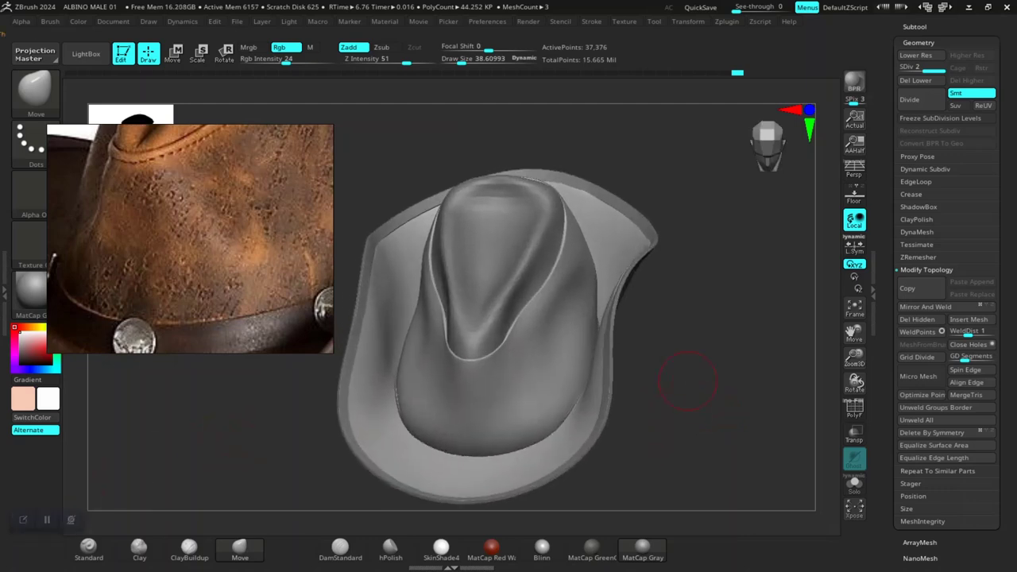
{"action": "key", "text": "ctrl+s"}
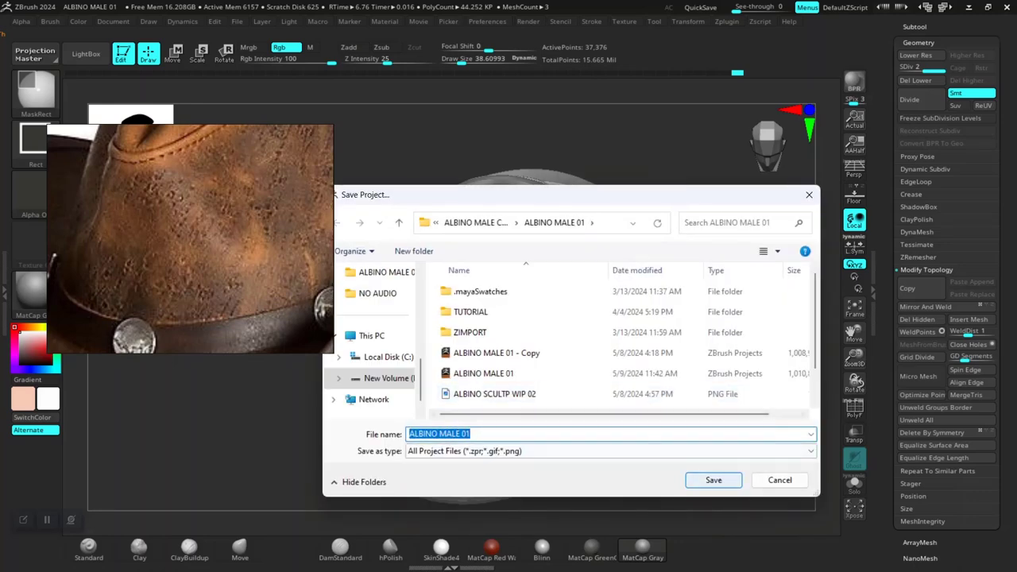
{"action": "left_click", "coordinate": [713, 479]}
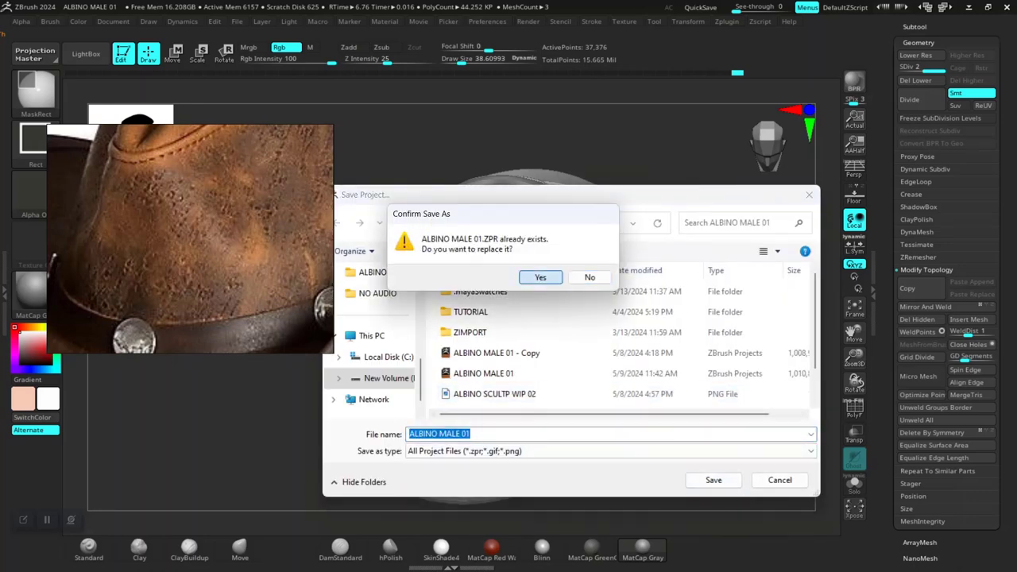
{"action": "left_click", "coordinate": [541, 278]}
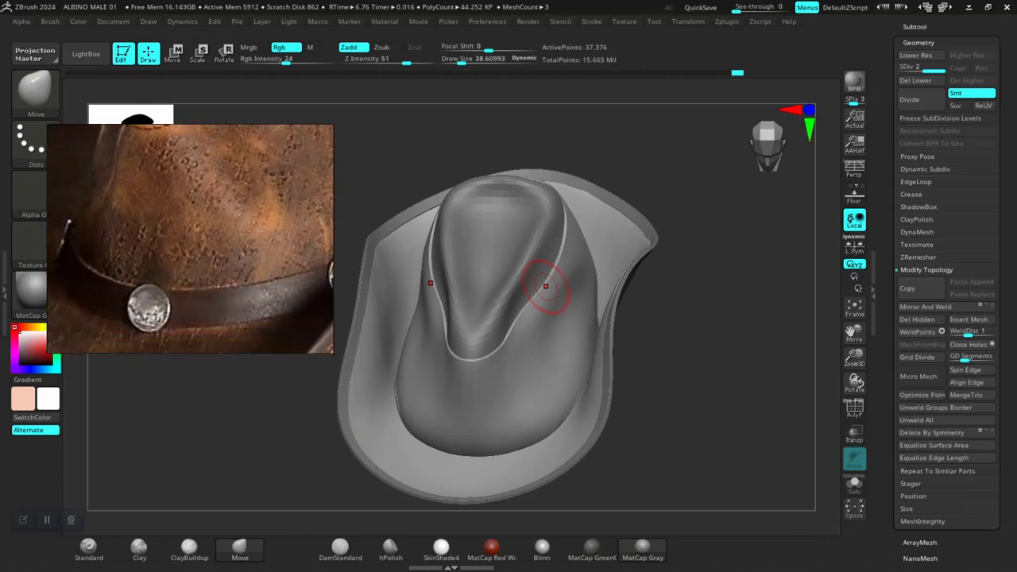
Step: Select the low-poly hat subtool PM3D_Sphere3D3_1 and isolate it in Solo mode
{"action": "left_click_drag", "start_coordinate": [689, 445], "coordinate": [692, 382], "text": "shift"}
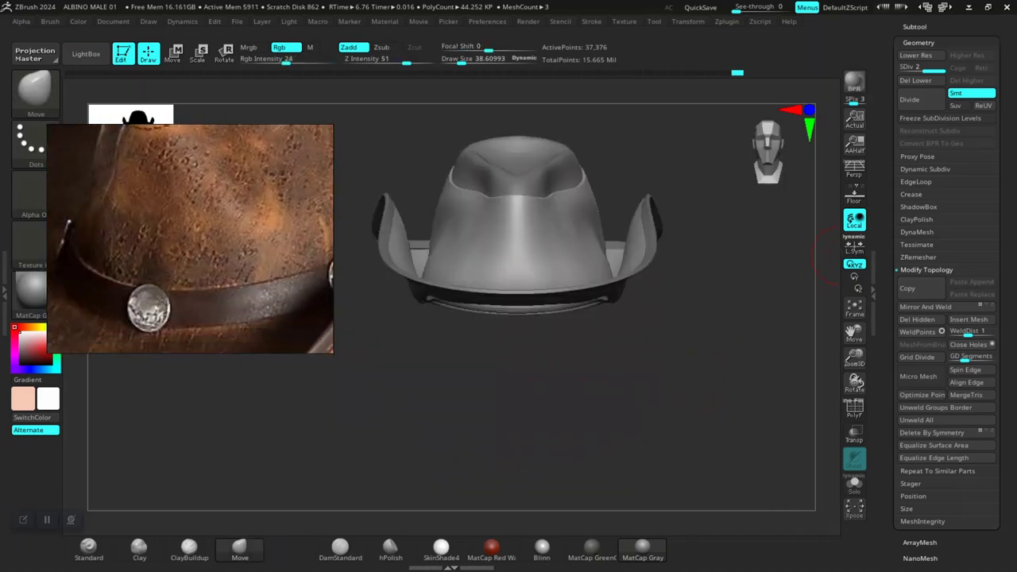
{"action": "left_click_drag", "start_coordinate": [885, 256], "coordinate": [886, 463]}
{"action": "left_click", "coordinate": [914, 234]}
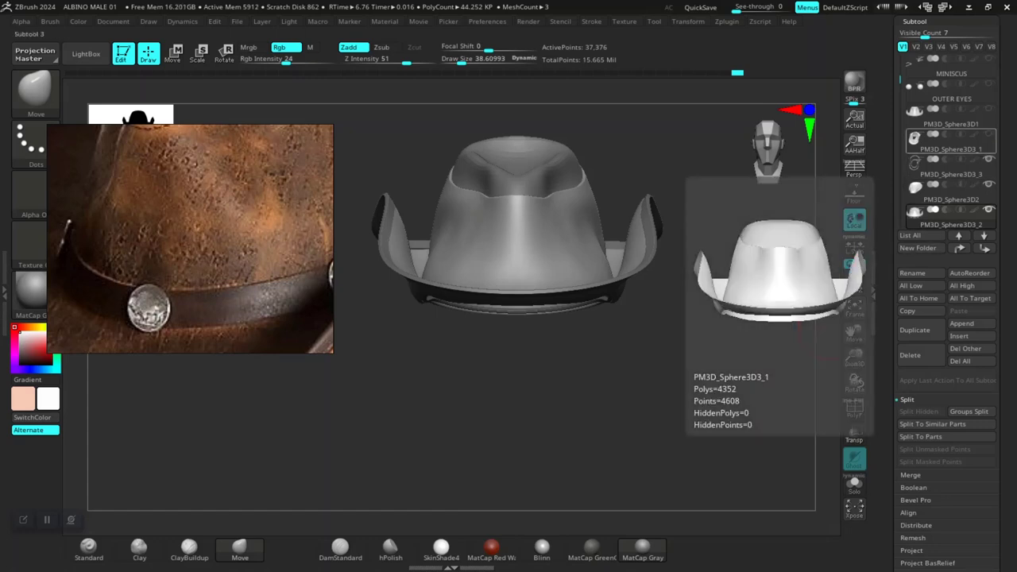
{"action": "left_click", "coordinate": [914, 139]}
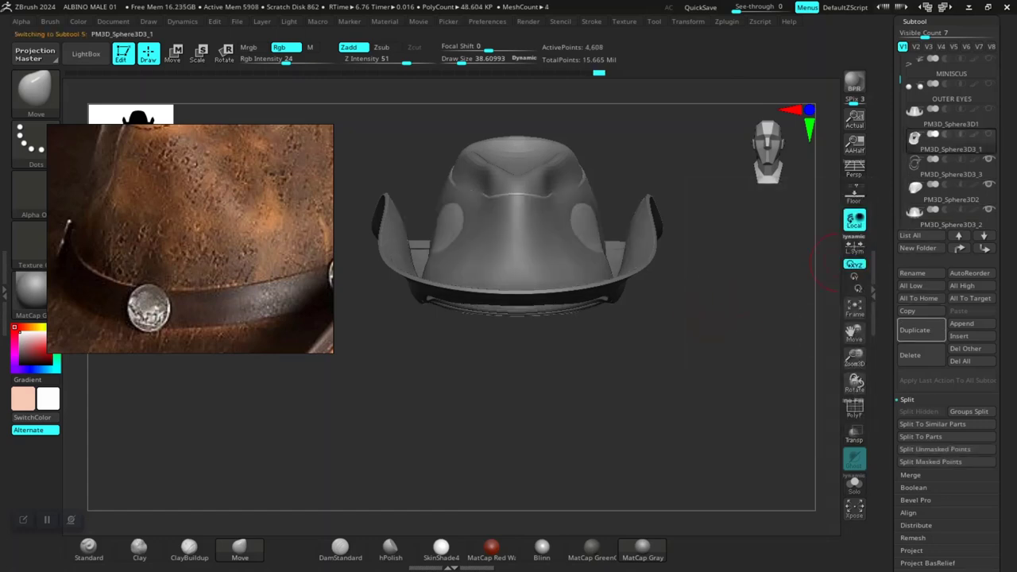
{"action": "left_click_drag", "start_coordinate": [647, 369], "coordinate": [669, 425], "text": "alt"}
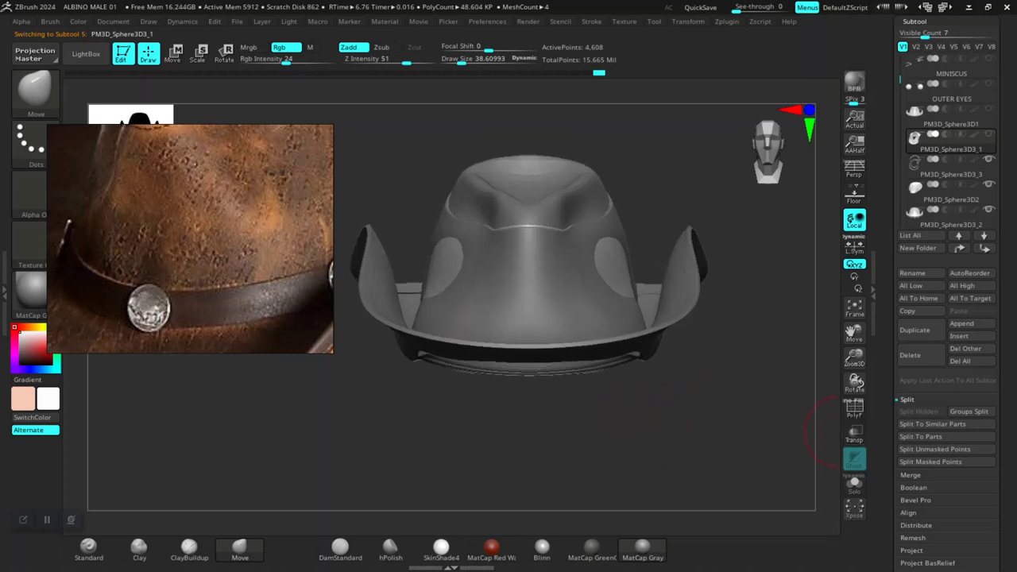
{"action": "left_click", "coordinate": [854, 483]}
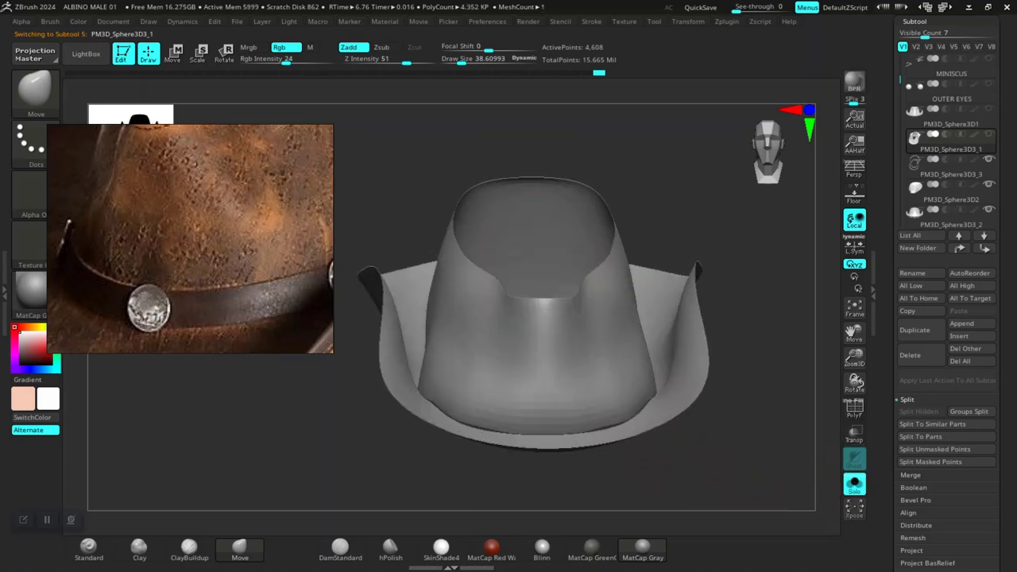
Step: Turn on the polyframe wireframe for the low-poly hat and reduce the draw size to about 19
{"action": "mouse_move", "coordinate": [674, 444]}
{"action": "left_mouse_down", "text": "alt"}
{"action": "mouse_move", "coordinate": [707, 477]}
{"action": "mouse_move", "coordinate": [671, 480]}
{"action": "mouse_move", "coordinate": [715, 508]}
{"action": "left_mouse_up", "text": "alt"}
{"action": "key", "text": "shift+f"}
{"action": "key", "text": "space"}
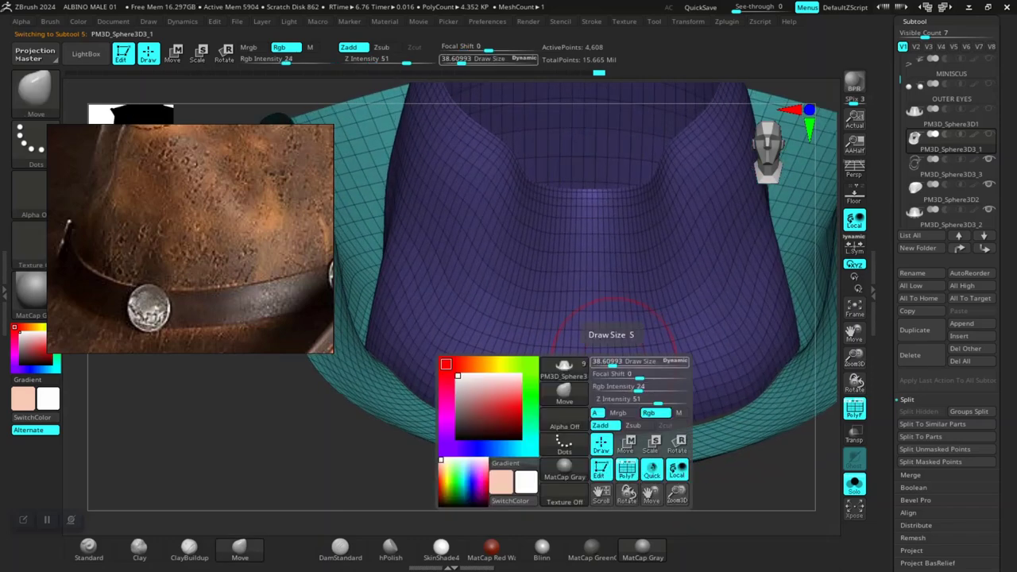
{"action": "left_click_drag", "start_coordinate": [622, 363], "coordinate": [608, 361]}
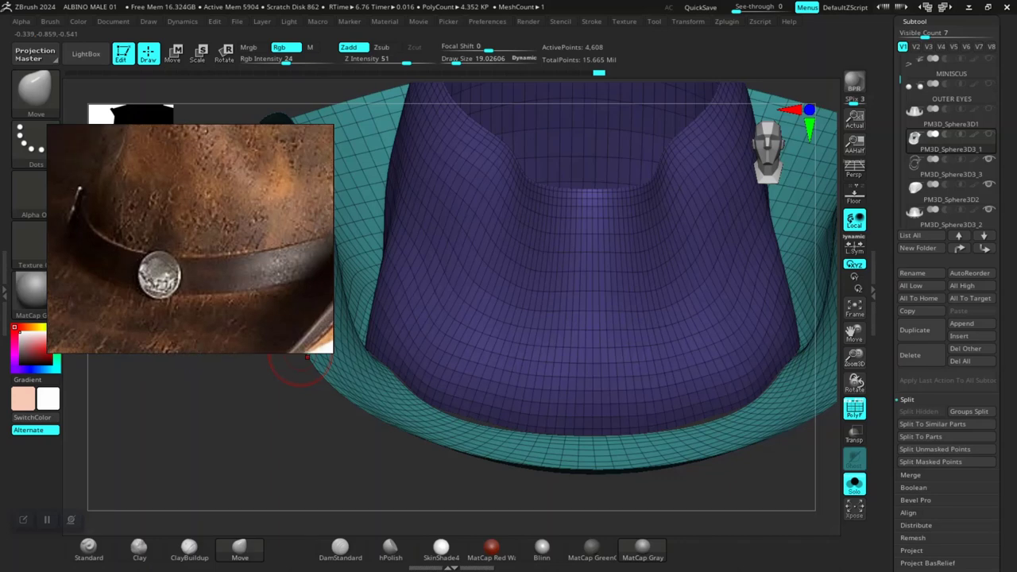
Step: Hide the brim polygroup so that only the hat's crown is shown
{"action": "left_click_drag", "start_coordinate": [301, 365], "coordinate": [410, 469]}
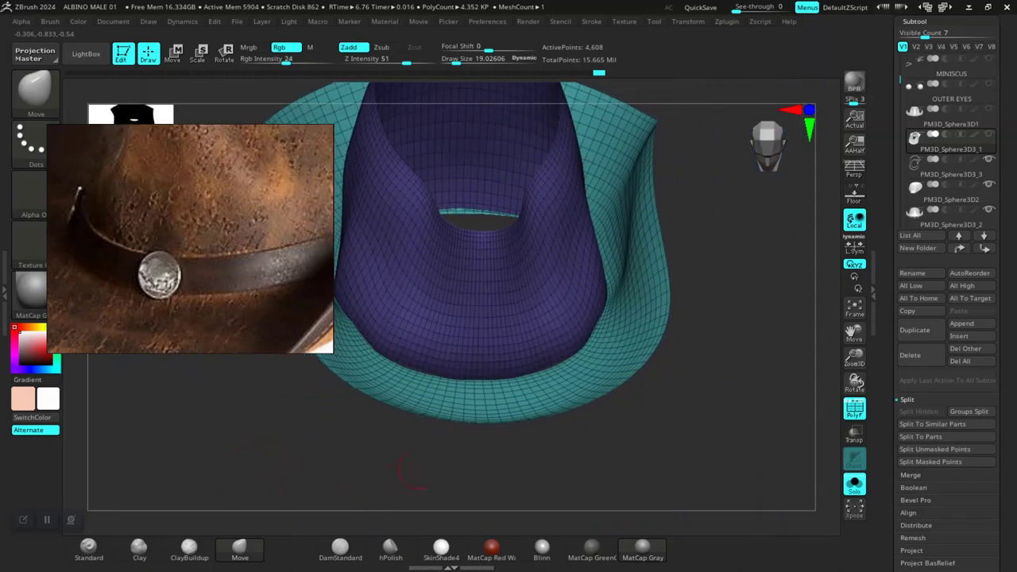
{"action": "mouse_move", "coordinate": [509, 486]}
{"action": "left_mouse_down"}
{"action": "mouse_move", "coordinate": [643, 421]}
{"action": "mouse_move", "coordinate": [668, 374]}
{"action": "mouse_move", "coordinate": [679, 311]}
{"action": "left_mouse_up"}
{"action": "key", "text": "ctrl+shift"}
{"action": "left_click", "coordinate": [679, 312], "text": "ctrl+shift"}
{"action": "left_click", "coordinate": [651, 374], "text": "ctrl+shift"}
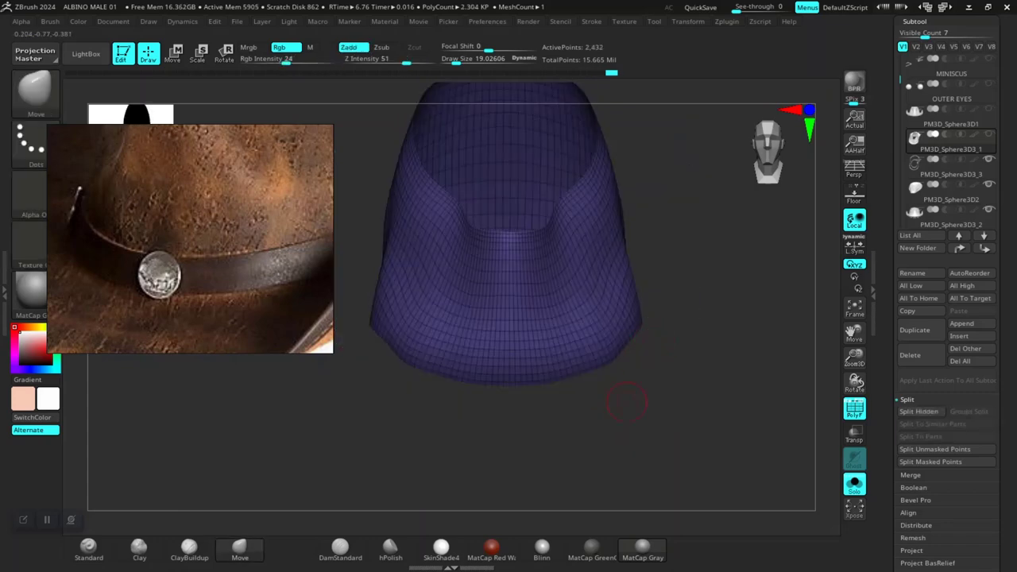
Step: Examine the lower front of the crown's mesh, unhide the whole hat and isolate the crown polygroup again
{"action": "left_click_drag", "start_coordinate": [627, 433], "coordinate": [699, 441], "text": "alt"}
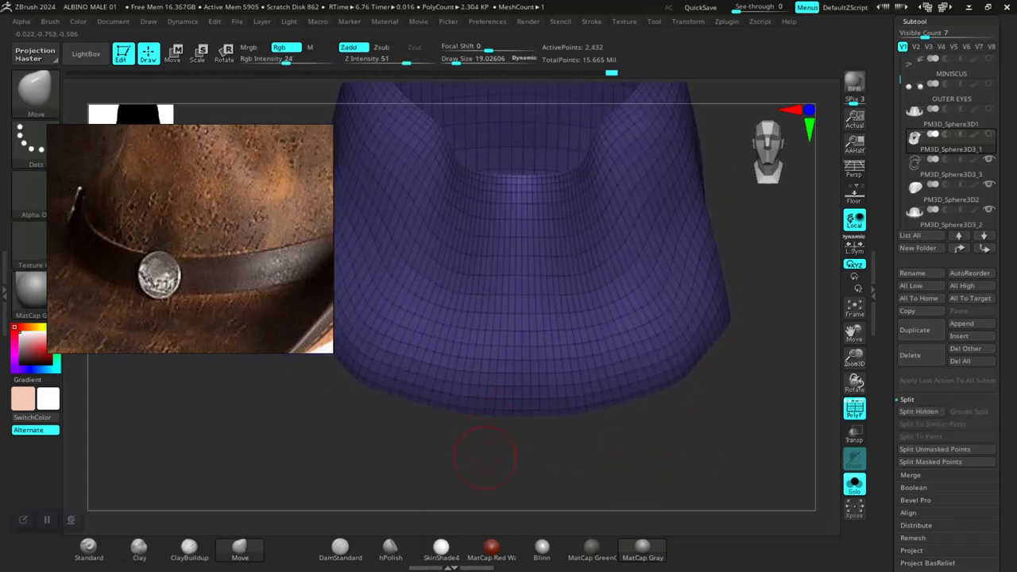
{"action": "left_click_drag", "start_coordinate": [486, 456], "coordinate": [549, 387]}
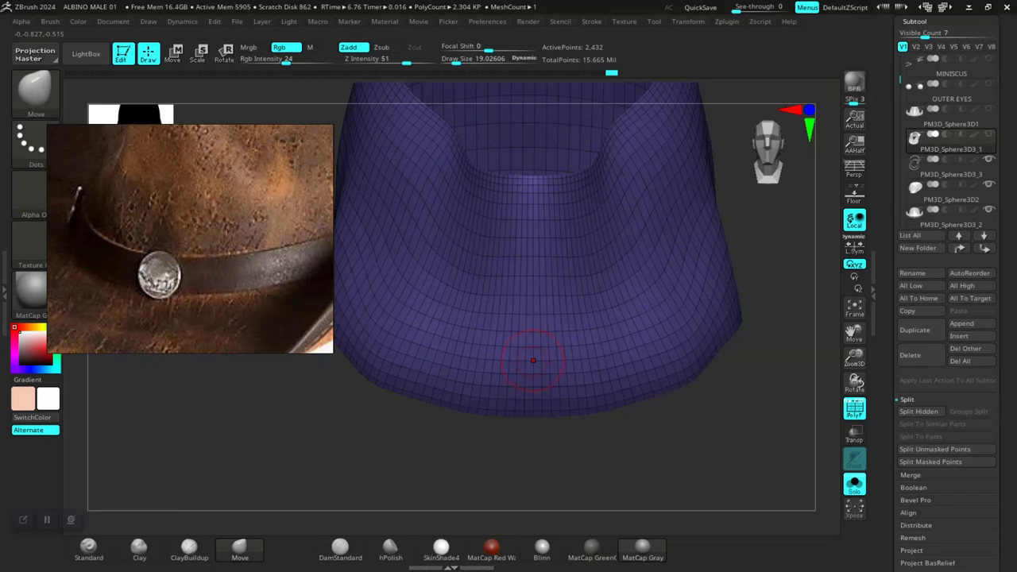
{"action": "mouse_move", "coordinate": [548, 435]}
{"action": "left_mouse_down", "text": "alt"}
{"action": "mouse_move", "coordinate": [584, 469]}
{"action": "mouse_move", "coordinate": [645, 446]}
{"action": "left_mouse_up", "text": "alt"}
{"action": "left_click_drag", "start_coordinate": [533, 476], "coordinate": [585, 389]}
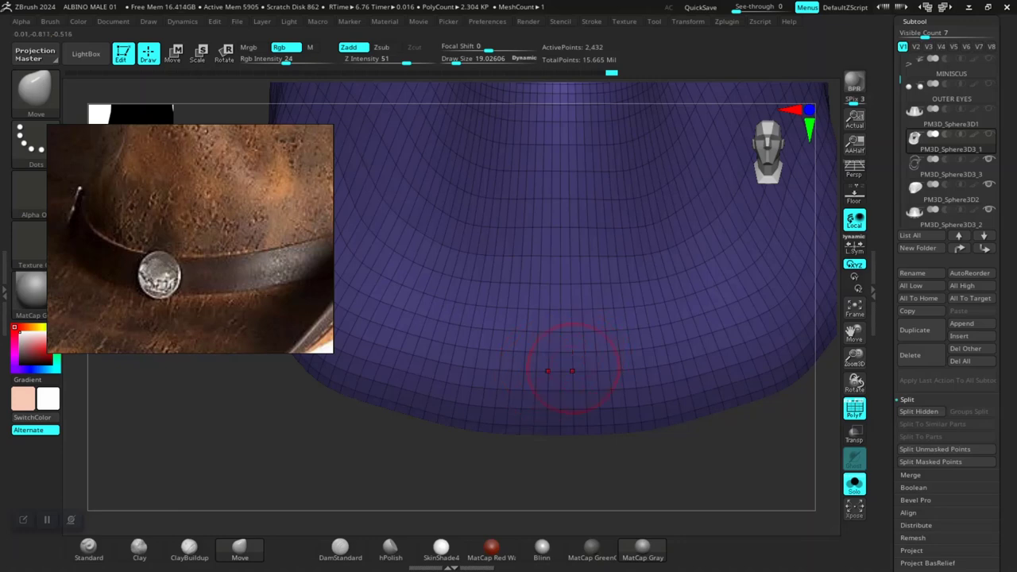
{"action": "left_click_drag", "start_coordinate": [597, 446], "coordinate": [579, 404]}
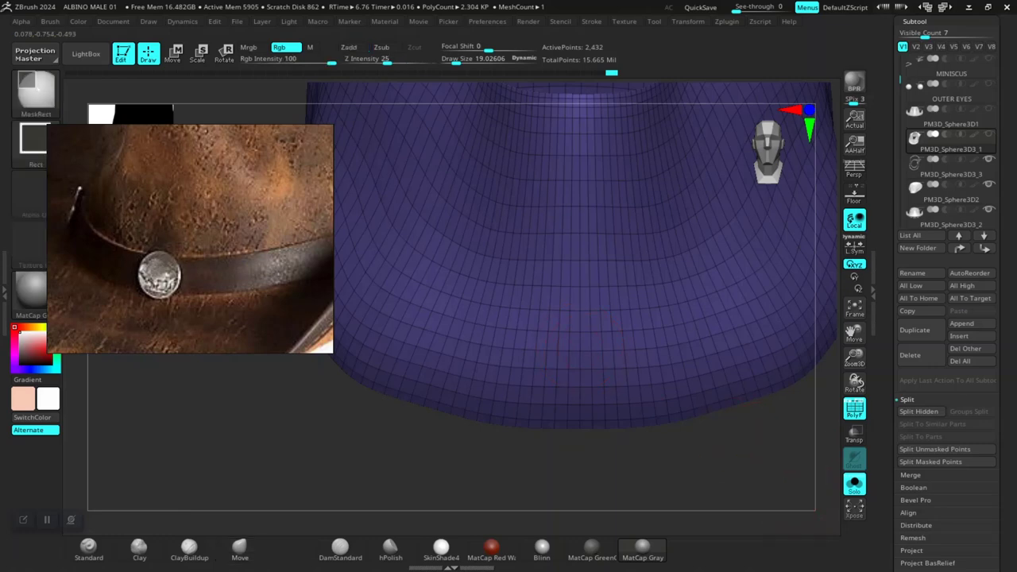
{"action": "left_click", "coordinate": [774, 469], "text": "ctrl+shift"}
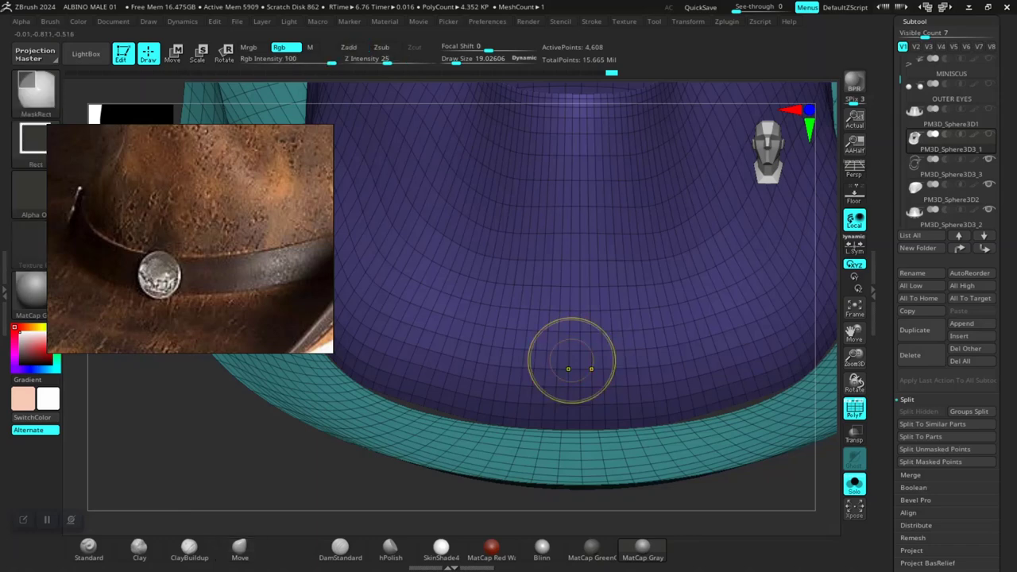
{"action": "left_click", "coordinate": [569, 361], "text": "ctrl+shift"}
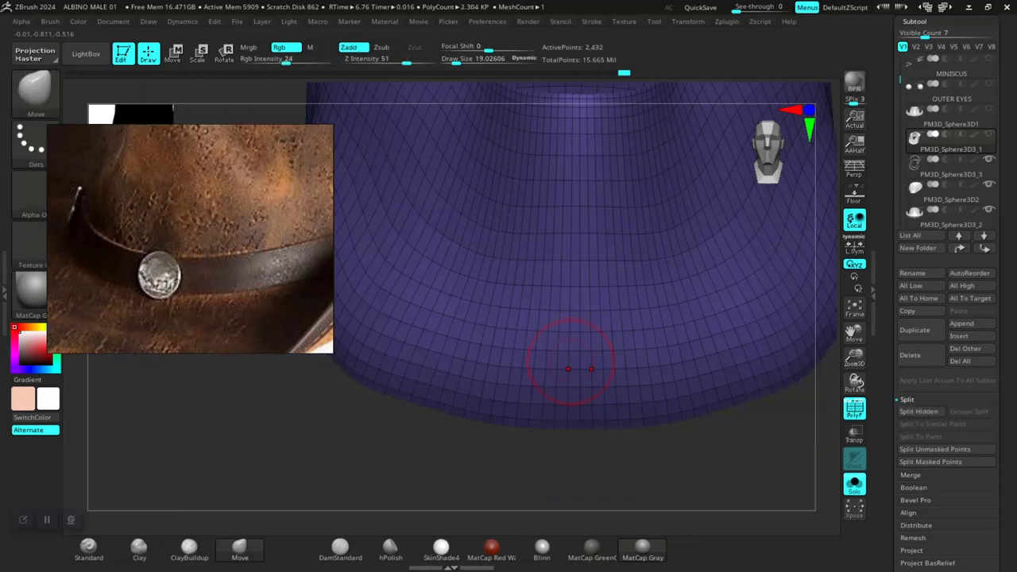
Step: Switch to the ZModeler brush with the QMesh Polyloop & Polygroup action for editing the crown
{"action": "key", "text": "b"}
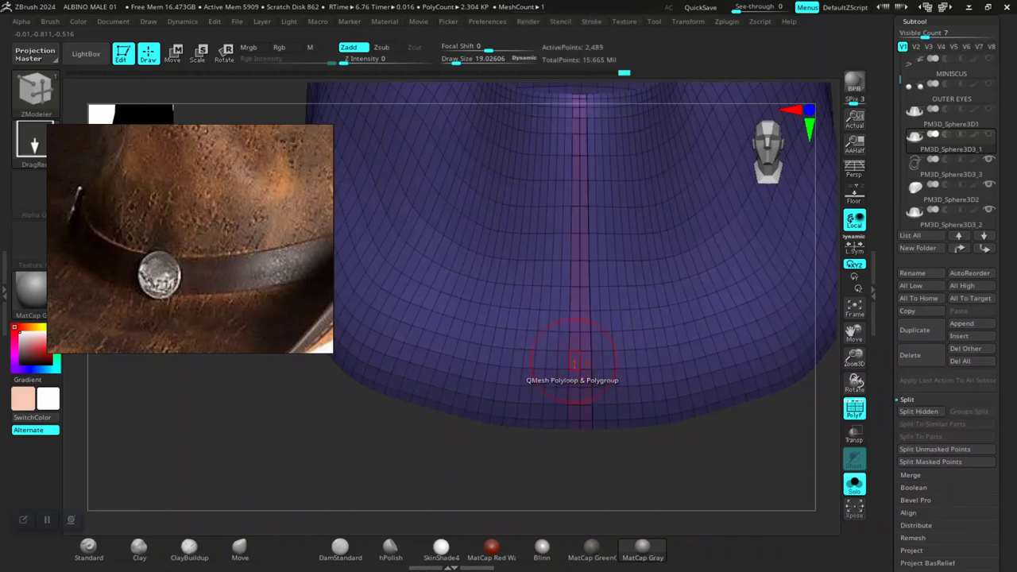
{"action": "key", "text": "ctrl+z"}
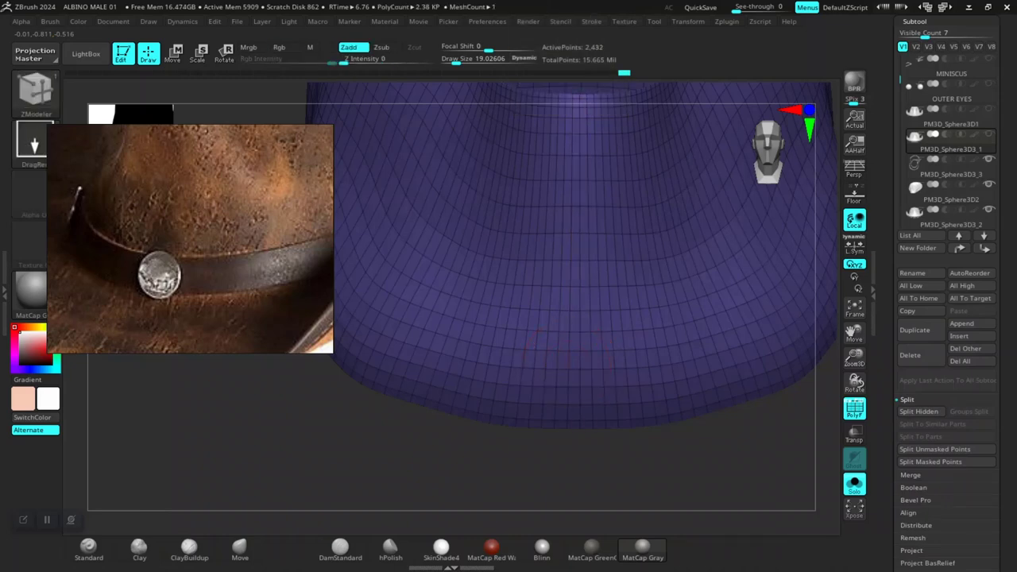
Step: Try QMesh on the vertical polyloops at the crown's front centre and undo each attempt
{"action": "left_click", "coordinate": [575, 361]}
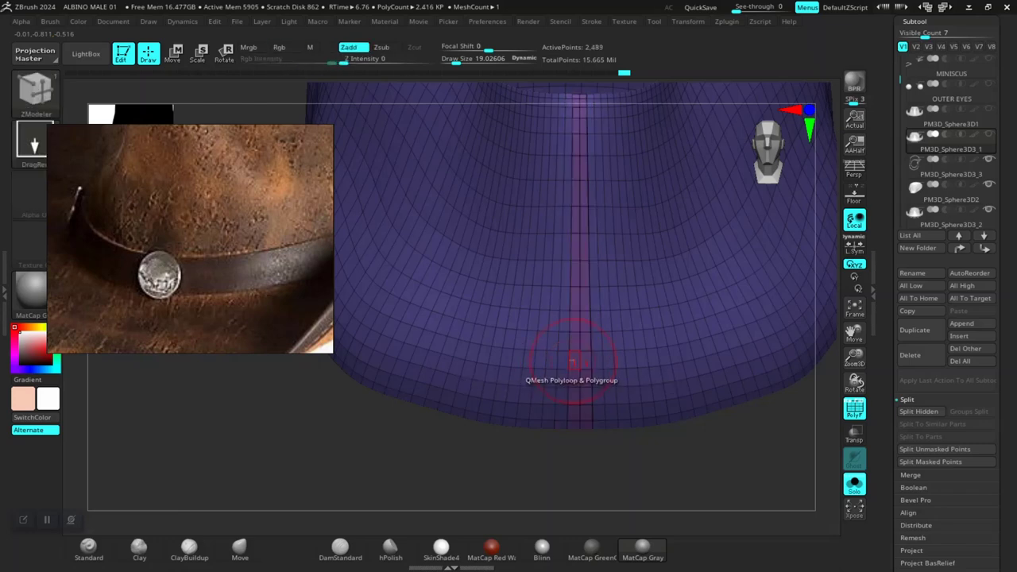
{"action": "key", "text": "ctrl+z"}
{"action": "key", "text": "ctrl+z"}
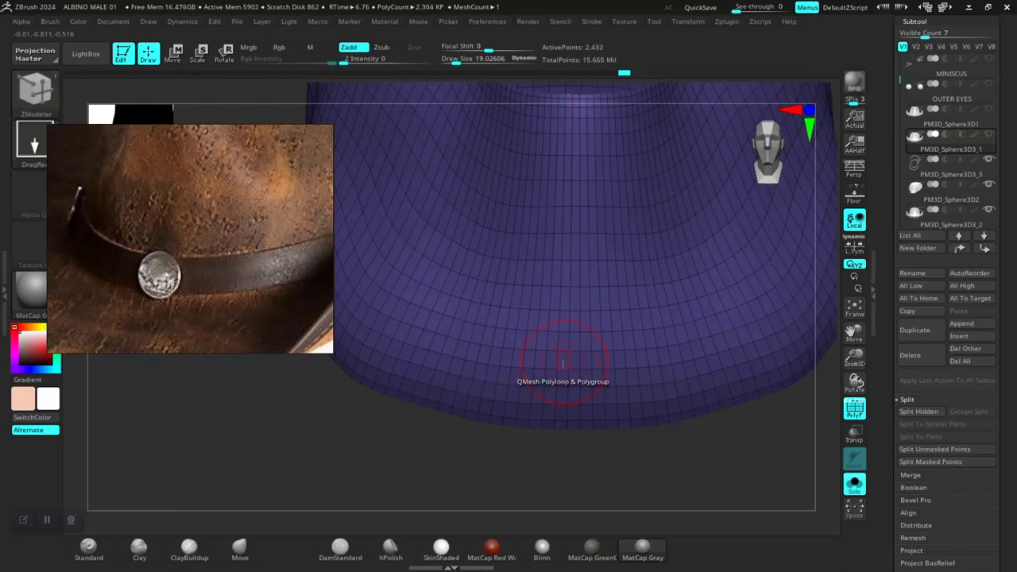
{"action": "key", "text": "ctrl+shift+z"}
{"action": "key", "text": "ctrl+shift+z"}
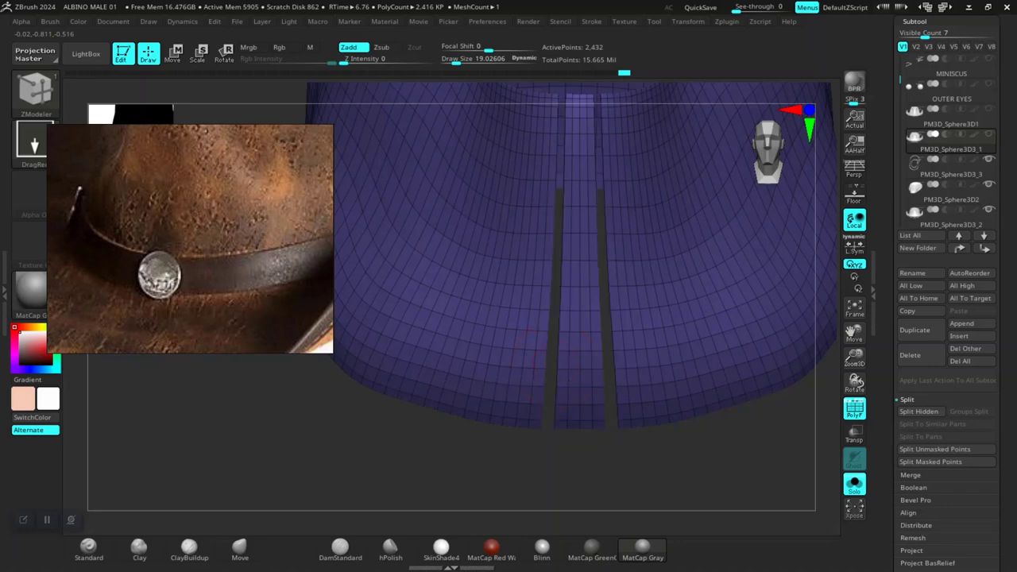
{"action": "key", "text": "ctrl+z"}
{"action": "key", "text": "ctrl+z"}
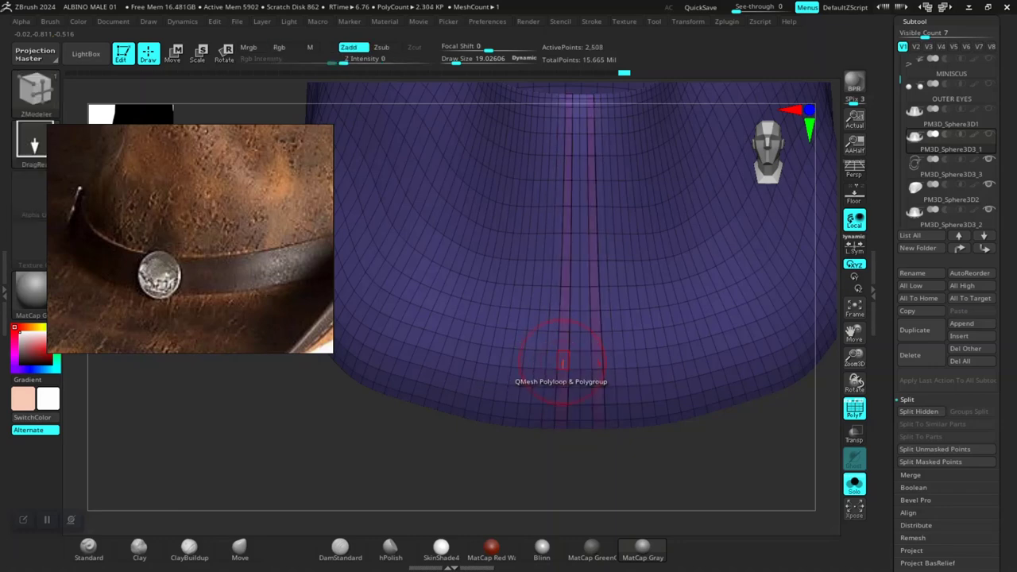
{"action": "key", "text": "ctrl+z"}
{"action": "key", "text": "ctrl+z"}
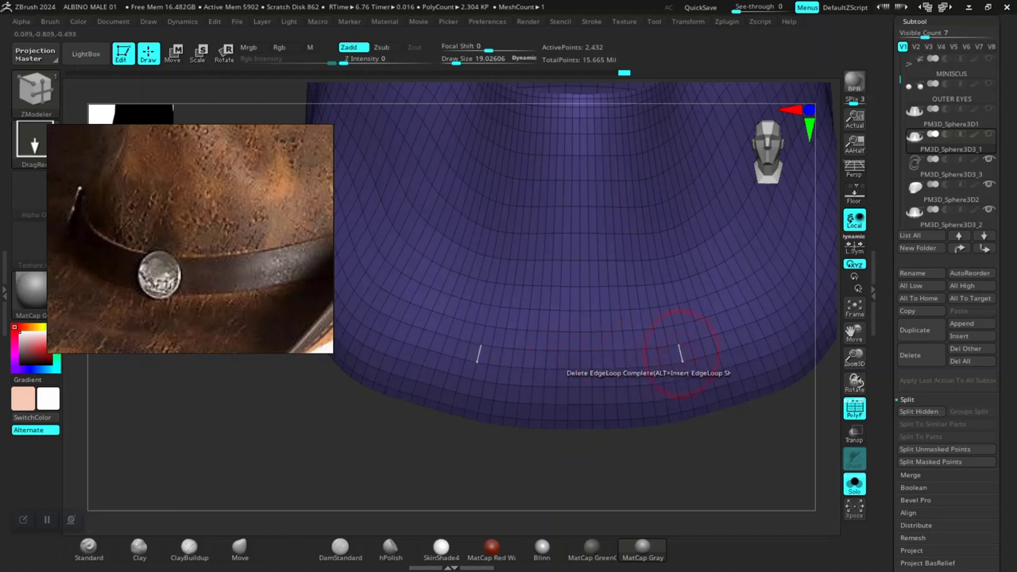
Step: QMesh the horizontal polyloop around the lower crown into its own polygroup, and unhide the whole hat
{"action": "left_click_drag", "start_coordinate": [706, 348], "coordinate": [710, 345]}
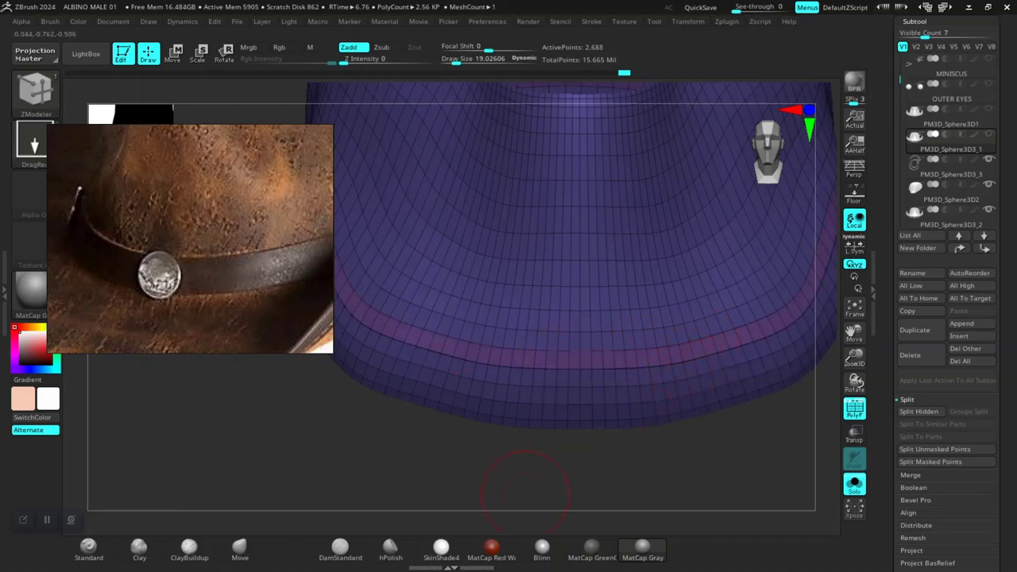
{"action": "mouse_move", "coordinate": [524, 482]}
{"action": "right_mouse_down", "text": "ctrl"}
{"action": "mouse_move", "coordinate": [517, 421]}
{"action": "mouse_move", "coordinate": [493, 486]}
{"action": "mouse_move", "coordinate": [485, 456]}
{"action": "mouse_move", "coordinate": [549, 441]}
{"action": "mouse_move", "coordinate": [470, 449]}
{"action": "mouse_move", "coordinate": [461, 466]}
{"action": "mouse_move", "coordinate": [535, 467]}
{"action": "mouse_move", "coordinate": [530, 492]}
{"action": "right_mouse_up", "text": "ctrl"}
{"action": "left_click_drag", "start_coordinate": [556, 421], "coordinate": [581, 451]}
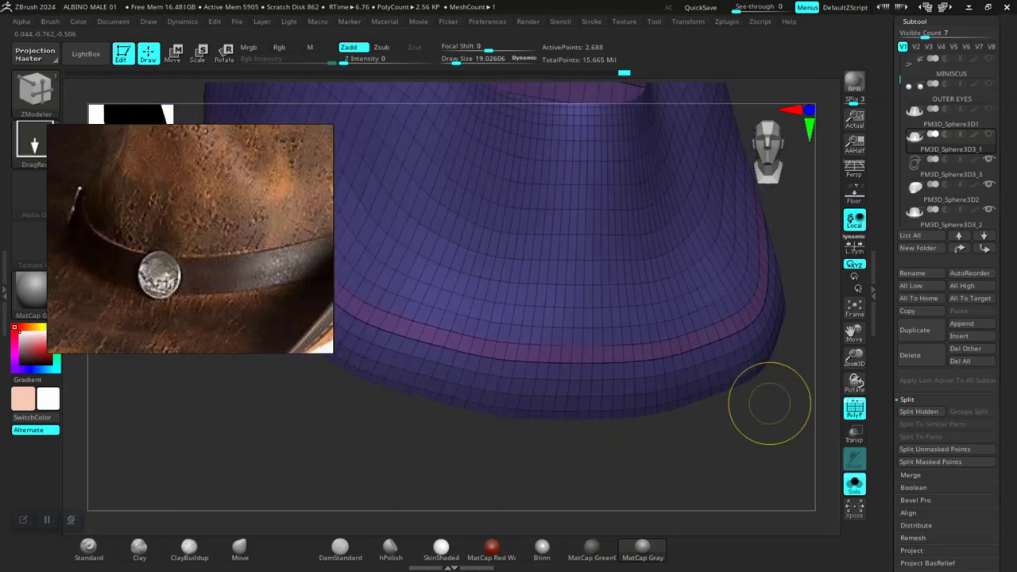
{"action": "left_click", "coordinate": [802, 270], "text": "ctrl+shift"}
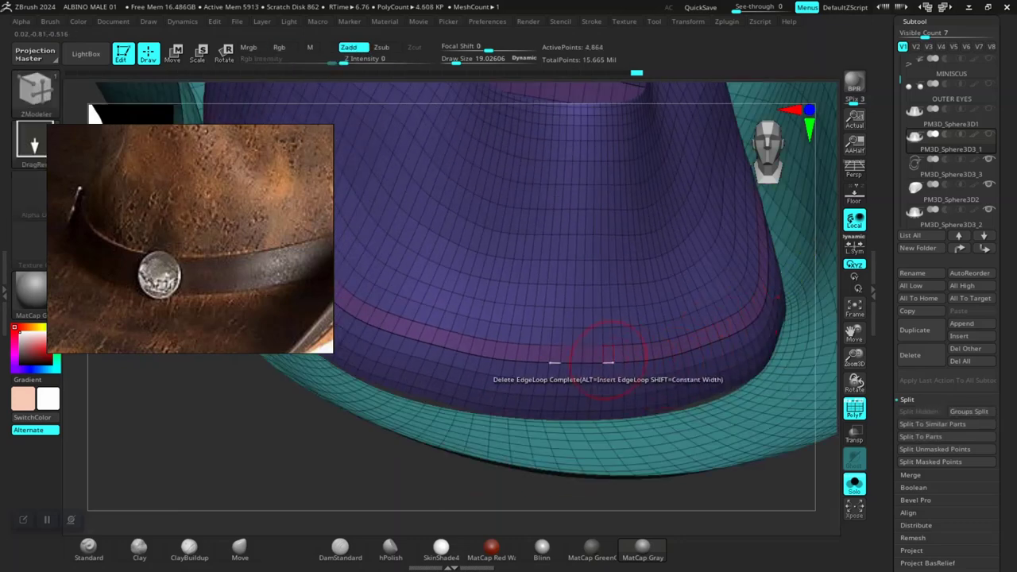
Step: Return to the Move brush and isolate the narrow polygroup ring around the lower crown
{"action": "left_click", "coordinate": [239, 547]}
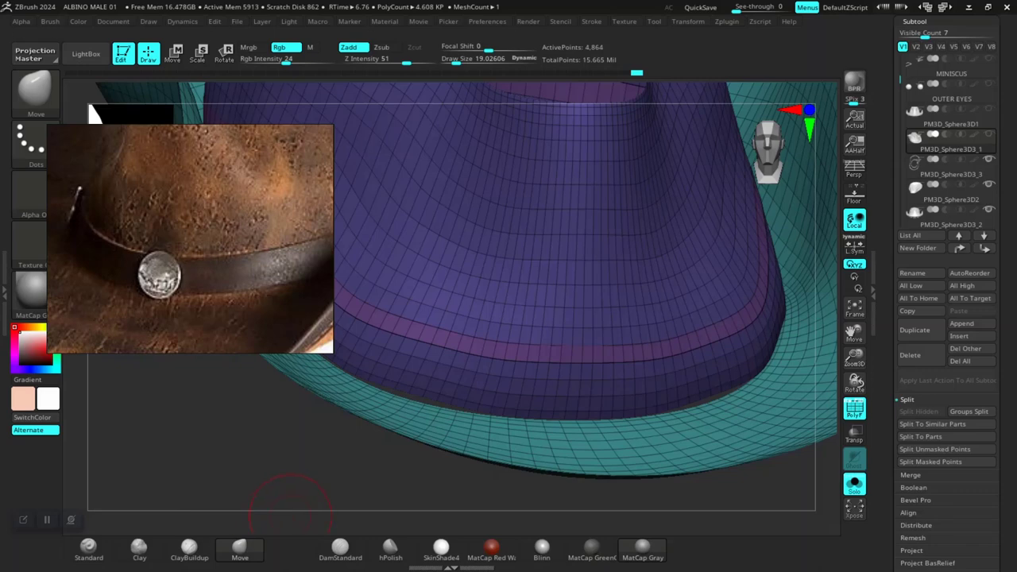
{"action": "key", "text": "b"}
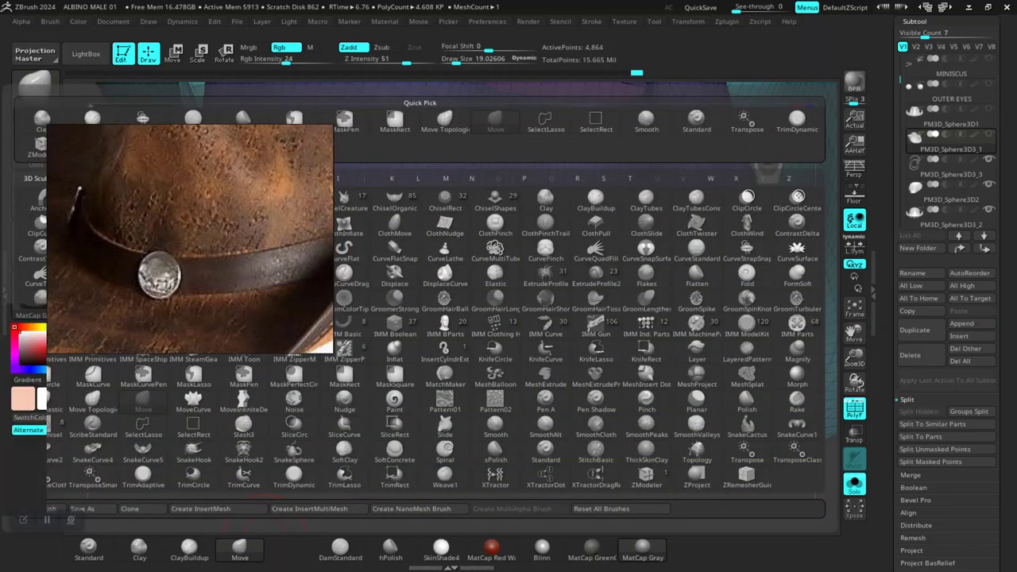
{"action": "key", "text": "Escape"}
{"action": "left_click_drag", "start_coordinate": [328, 485], "coordinate": [457, 446]}
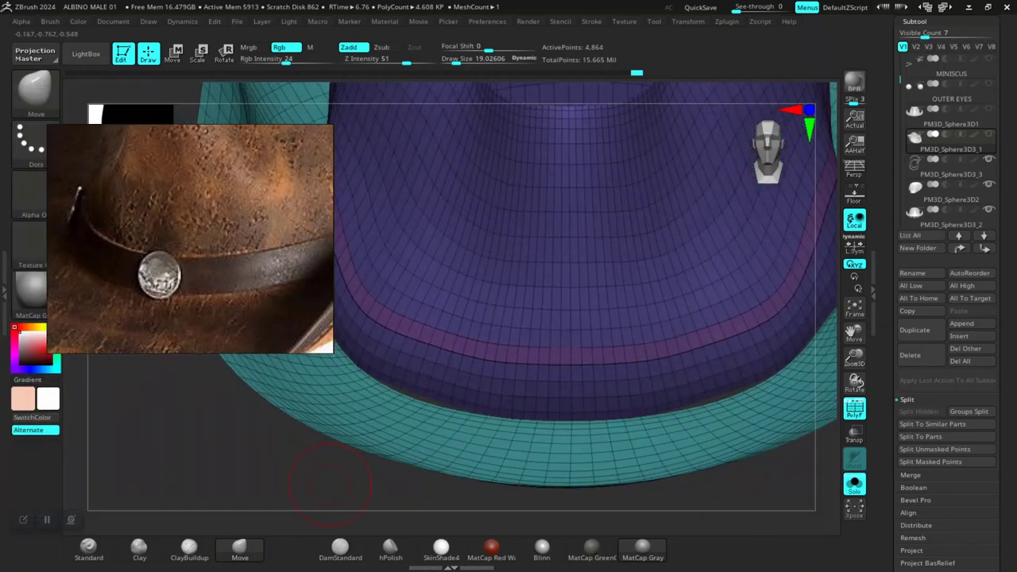
{"action": "left_click", "coordinate": [570, 364], "text": "ctrl+shift"}
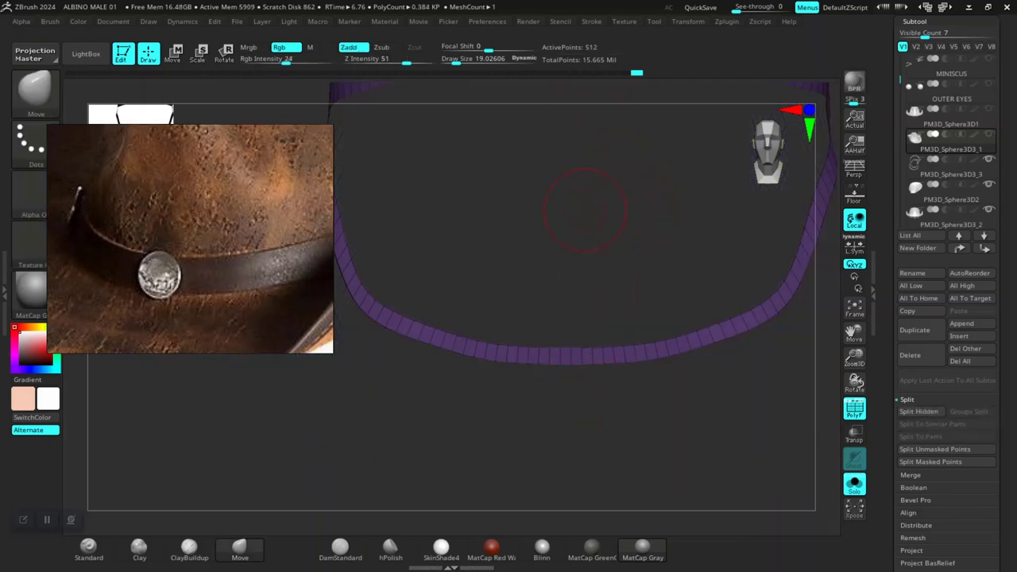
{"action": "key", "text": "shift"}
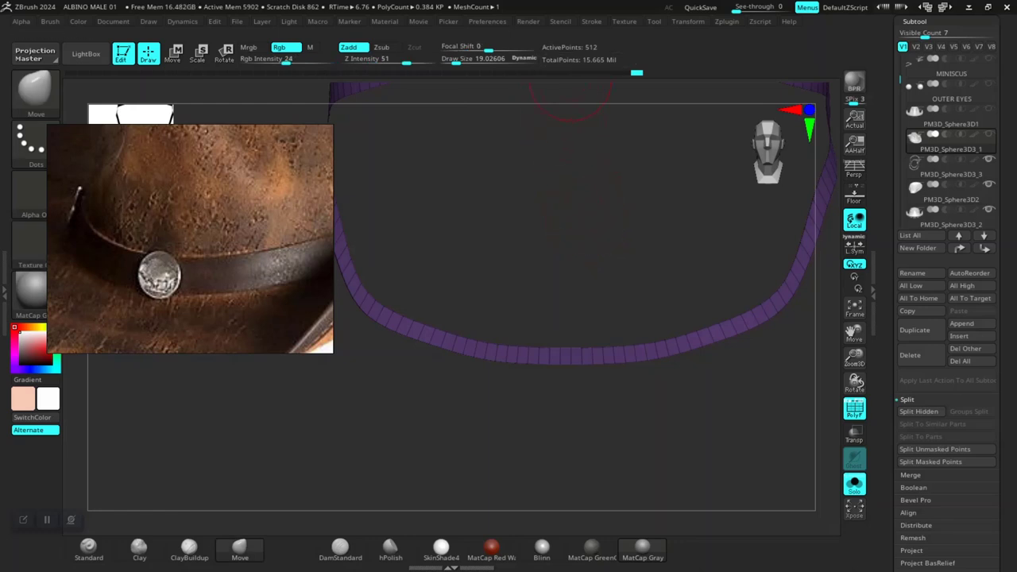
Step: Frame the isolated ring with curves along its mesh border only, with Polygroups and Creased edges turned off
{"action": "left_click", "coordinate": [592, 21]}
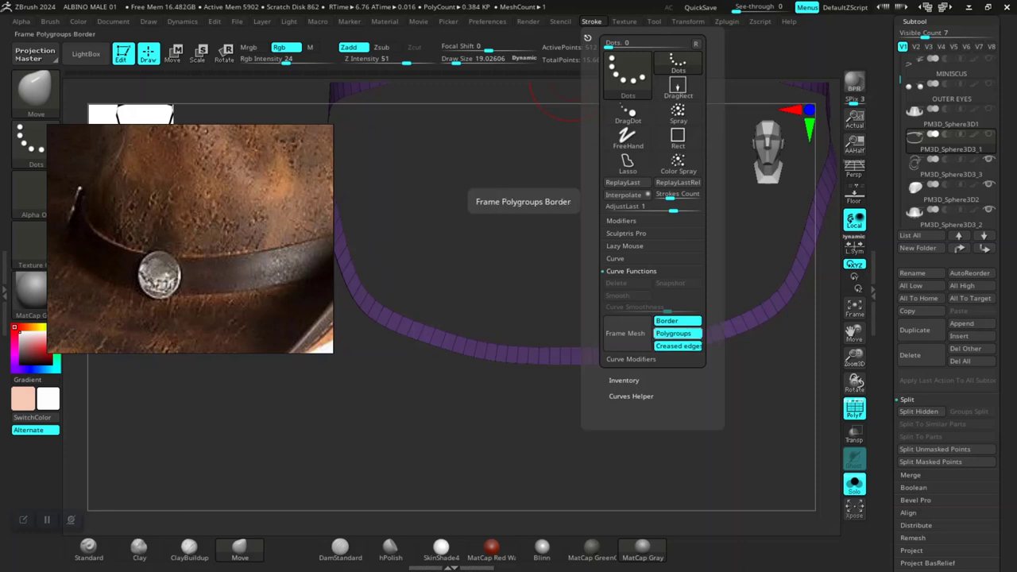
{"action": "left_click", "coordinate": [678, 333]}
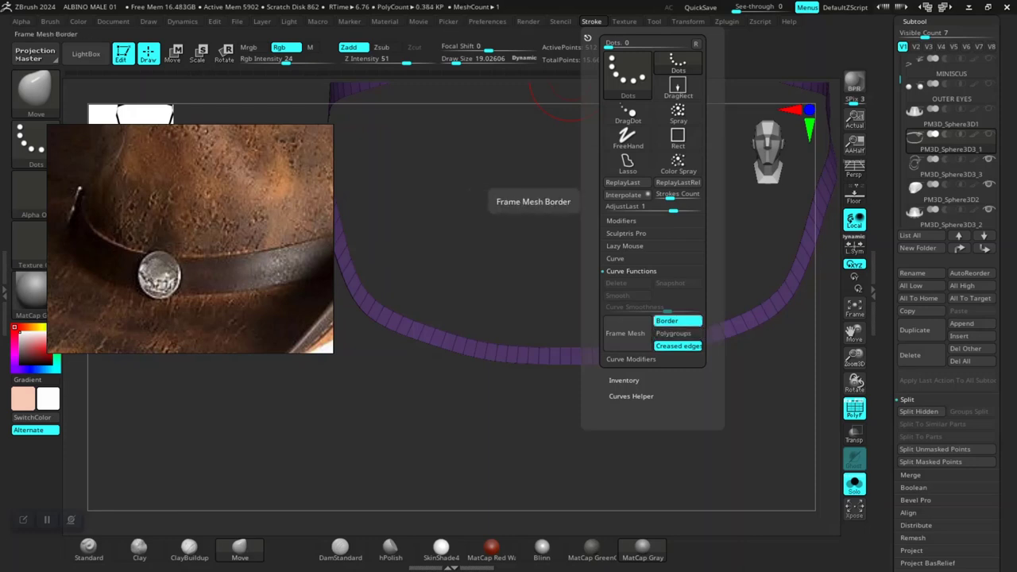
{"action": "left_click", "coordinate": [678, 346]}
{"action": "left_click", "coordinate": [625, 333]}
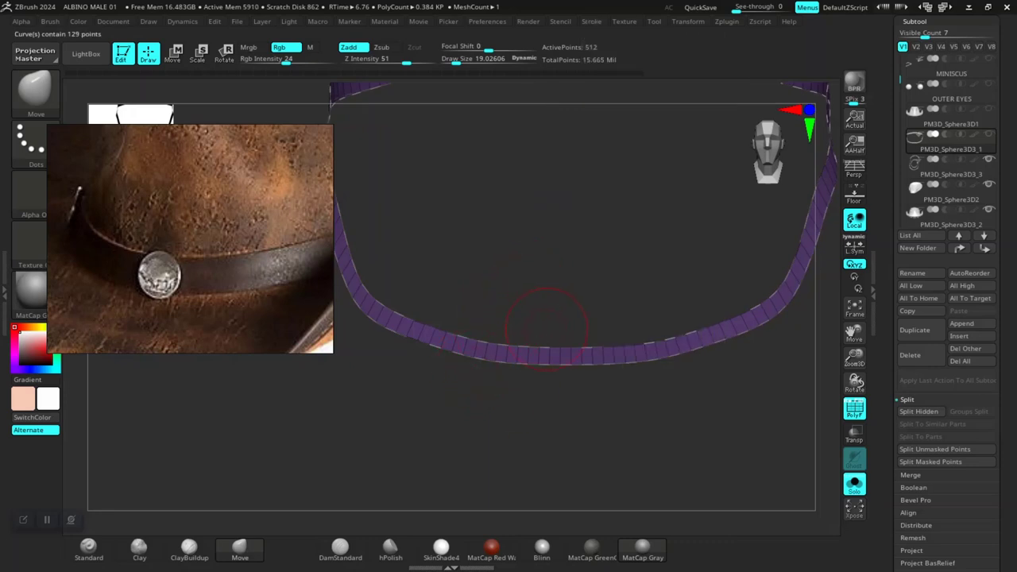
Step: Raise the draw size to about 23 and choose the CurveStrapSnap brush for the framed curves
{"action": "key", "text": "b"}
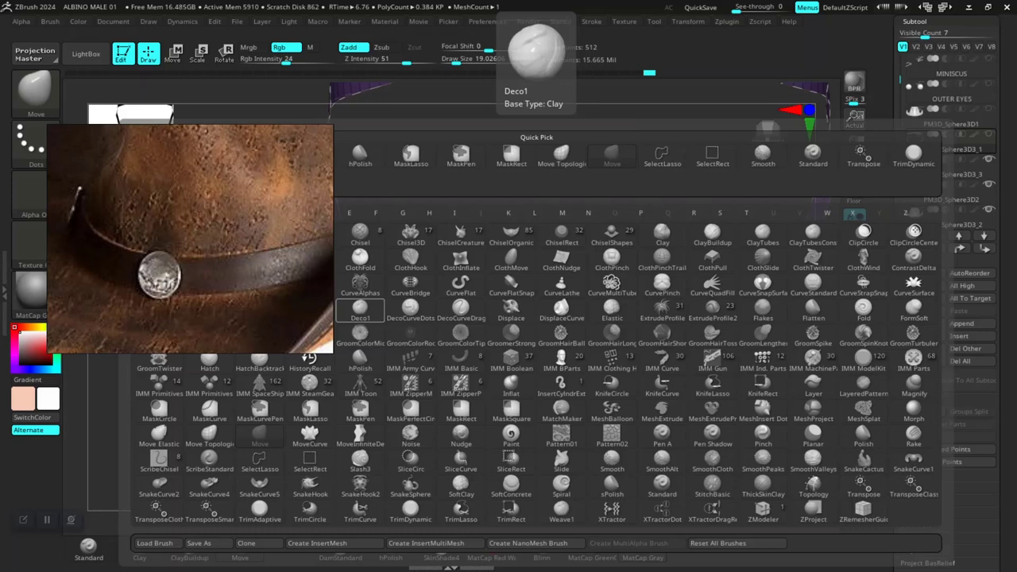
{"action": "left_click", "coordinate": [359, 310]}
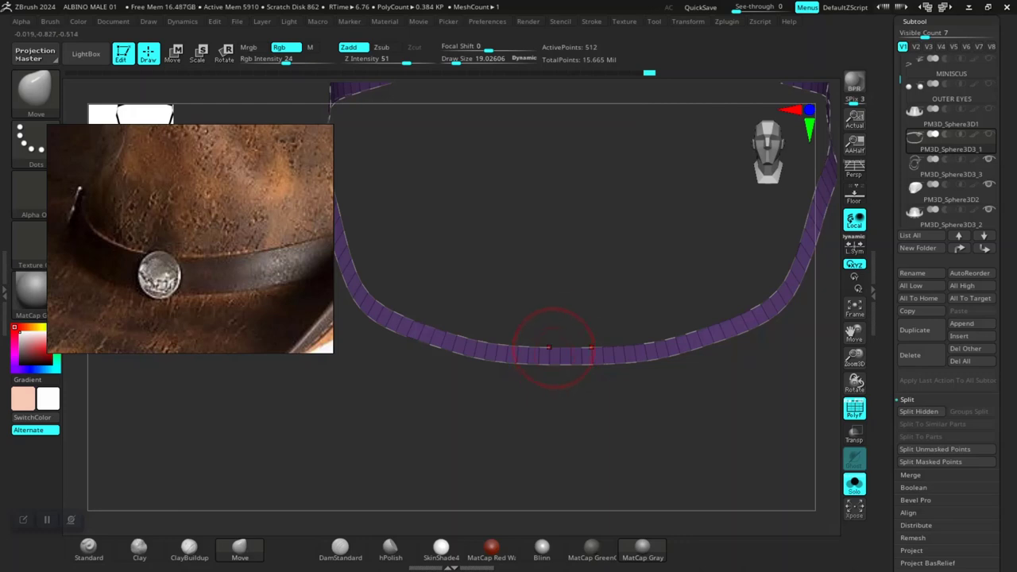
{"action": "key", "text": "bracketright"}
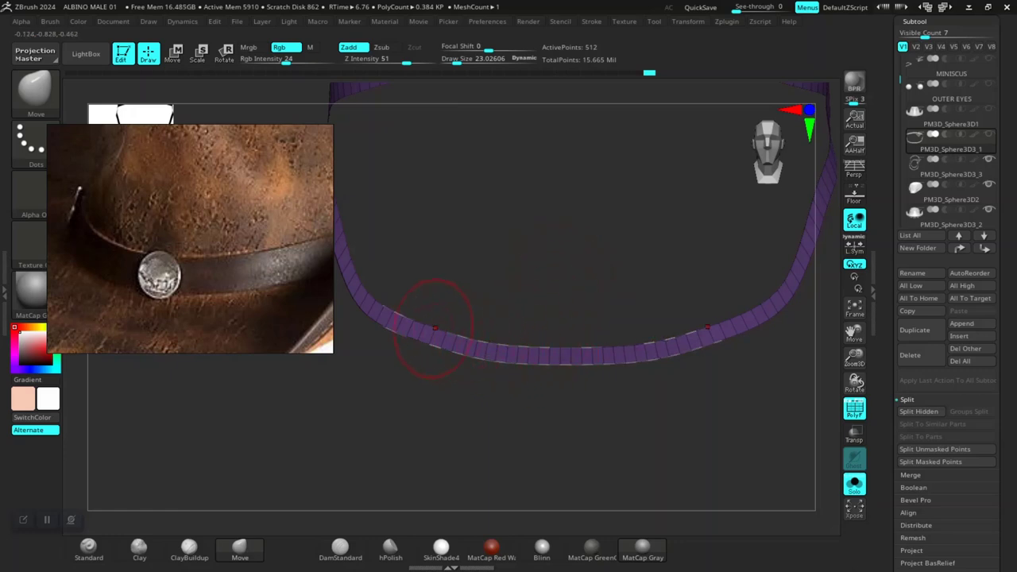
{"action": "right_click_drag", "start_coordinate": [523, 460], "coordinate": [520, 385], "text": "ctrl"}
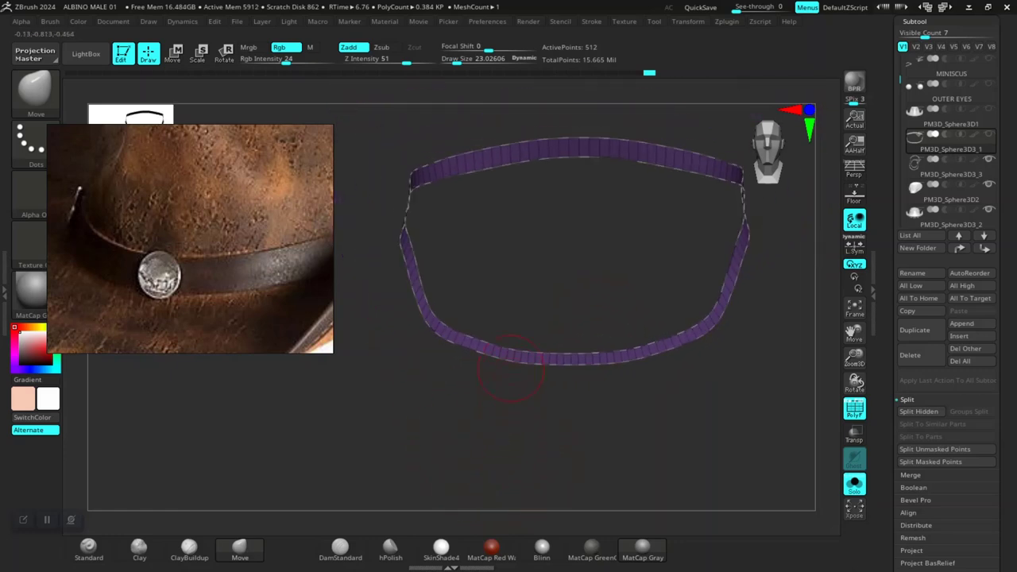
{"action": "right_click_drag", "start_coordinate": [521, 278], "coordinate": [530, 335], "text": "ctrl"}
{"action": "key", "text": "n"}
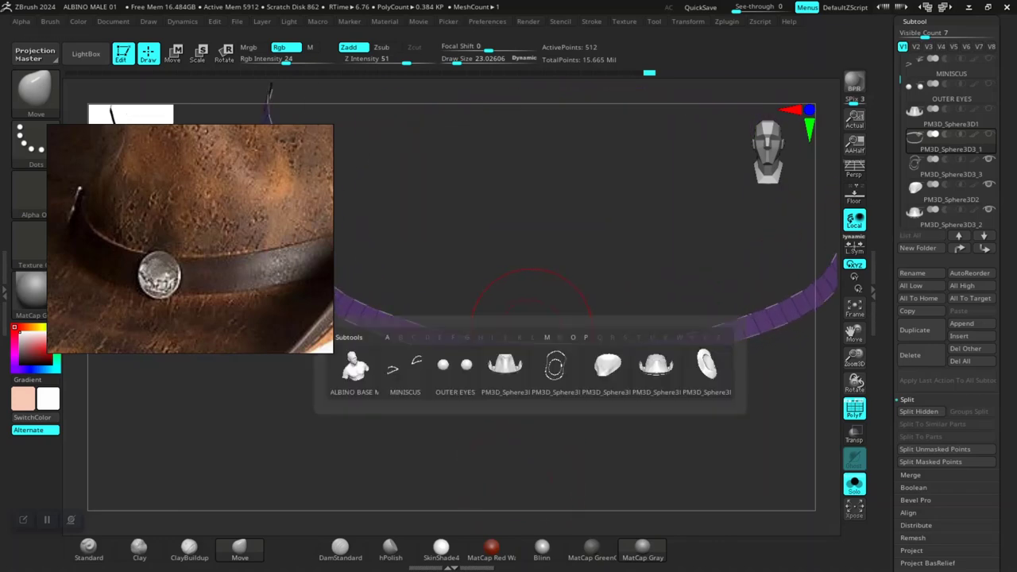
{"action": "key", "text": "b"}
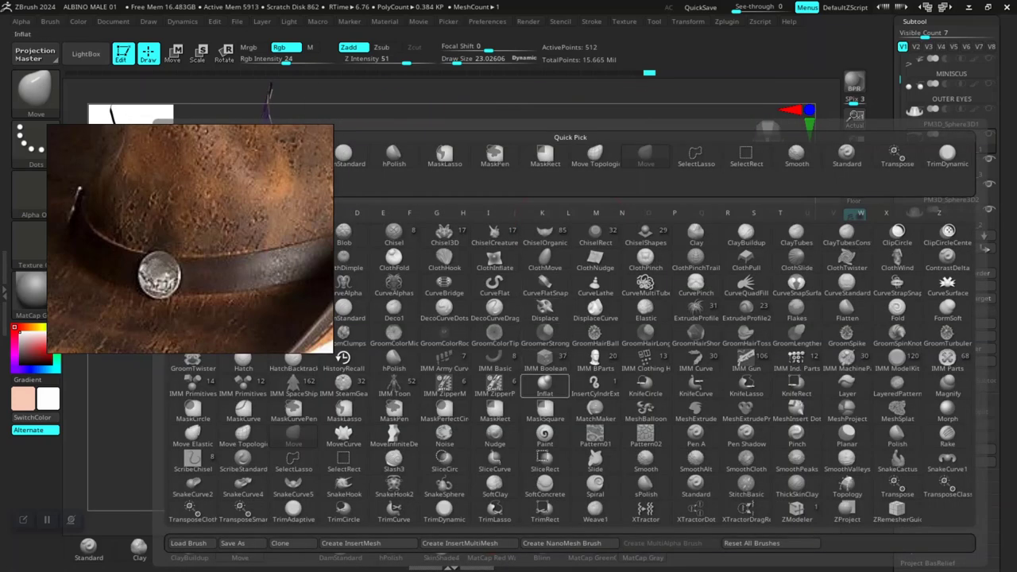
{"action": "key", "text": "c"}
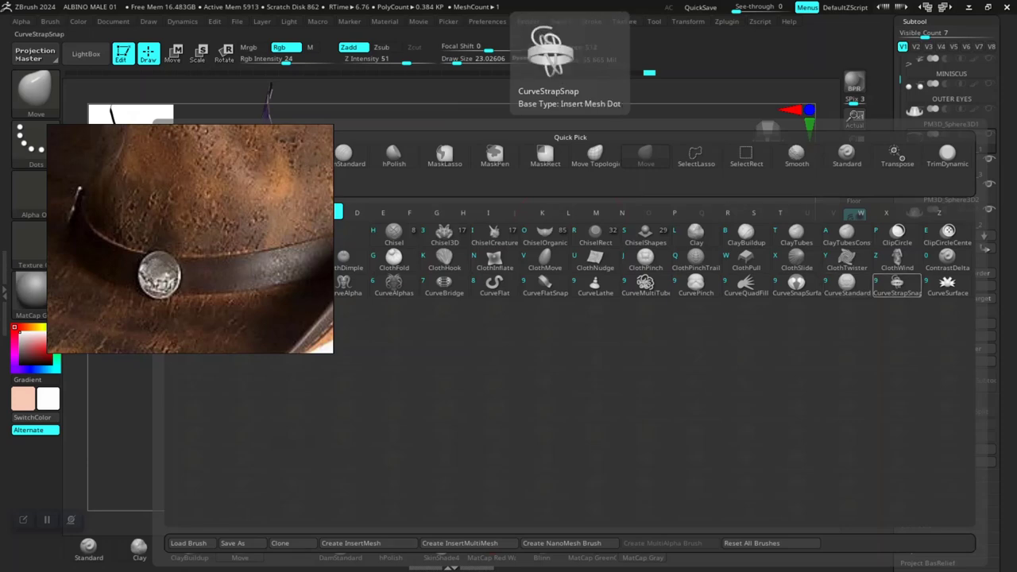
{"action": "left_click", "coordinate": [897, 285]}
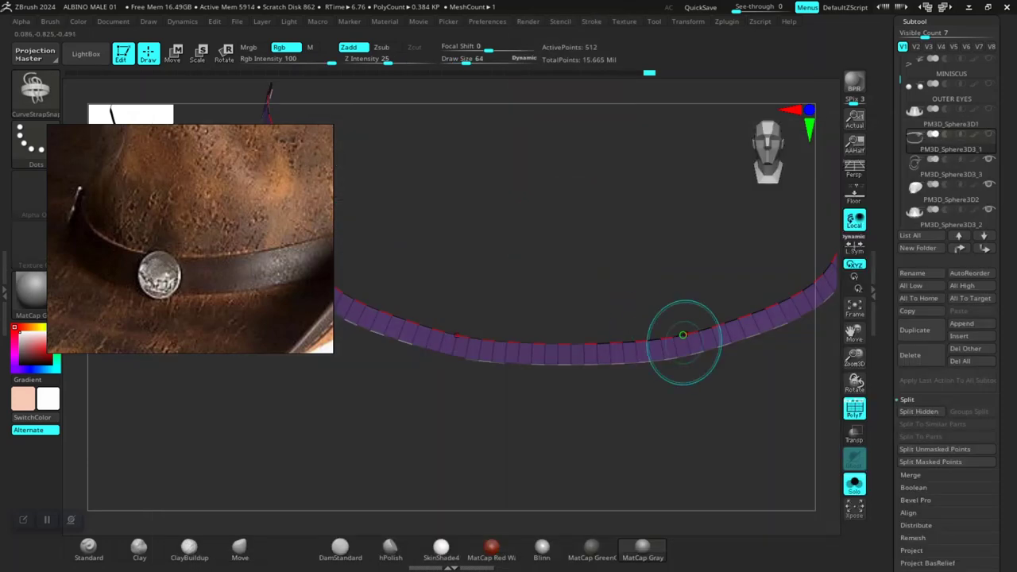
Step: Try a strap along the ring's upper border curve, inspect it around the crown and undo it
{"action": "left_click", "coordinate": [552, 344], "text": "ctrl+shift"}
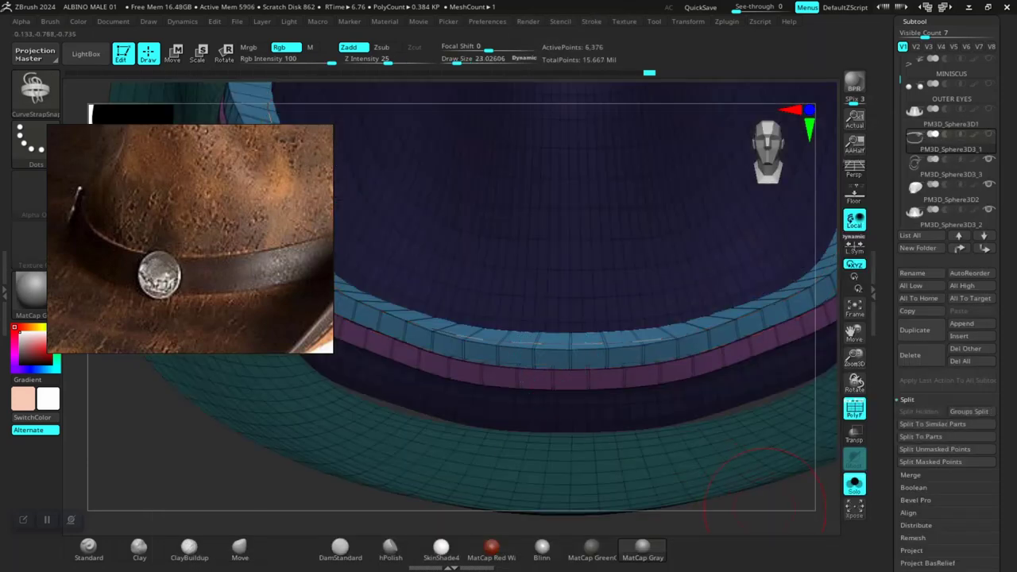
{"action": "left_click_drag", "start_coordinate": [765, 507], "coordinate": [730, 433], "text": "alt"}
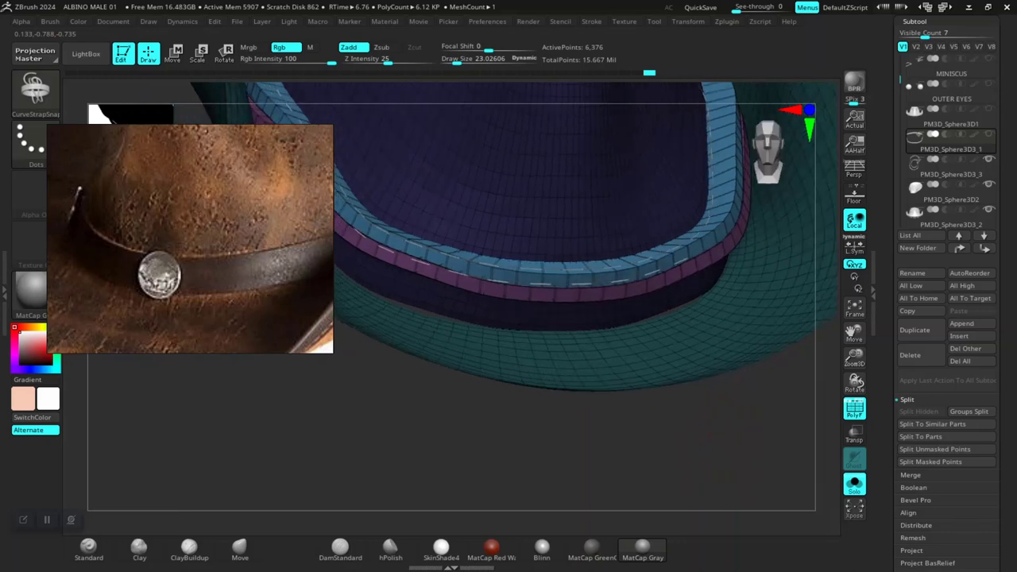
{"action": "left_click_drag", "start_coordinate": [588, 325], "coordinate": [576, 445]}
{"action": "left_click_drag", "start_coordinate": [676, 467], "coordinate": [566, 379]}
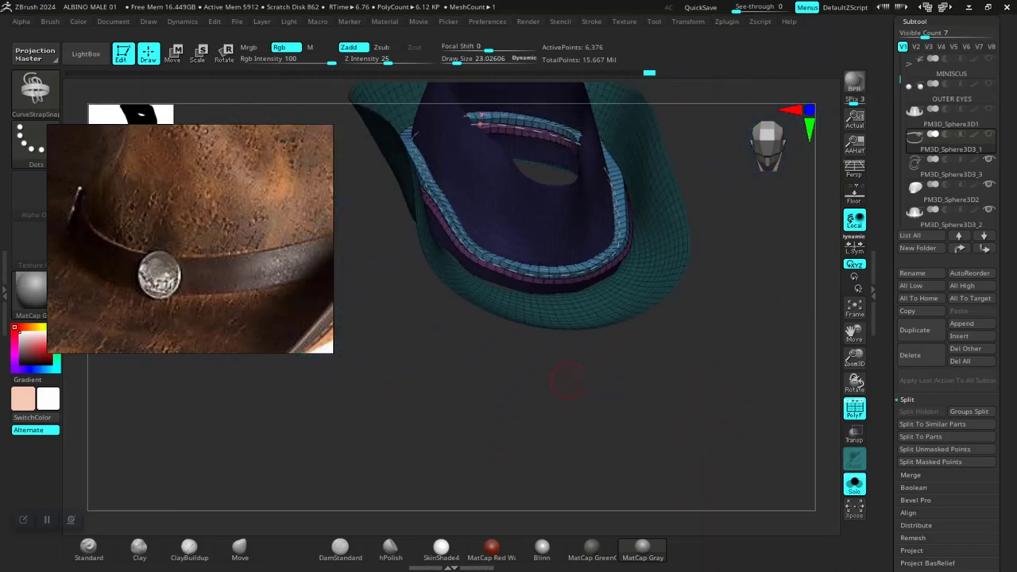
{"action": "left_click_drag", "start_coordinate": [509, 400], "coordinate": [588, 342]}
{"action": "left_click_drag", "start_coordinate": [494, 443], "coordinate": [471, 438], "text": "alt"}
{"action": "mouse_move", "coordinate": [391, 460]}
{"action": "left_mouse_down"}
{"action": "mouse_move", "coordinate": [382, 421]}
{"action": "mouse_move", "coordinate": [381, 461]}
{"action": "mouse_move", "coordinate": [382, 429]}
{"action": "mouse_move", "coordinate": [360, 436]}
{"action": "mouse_move", "coordinate": [372, 476]}
{"action": "mouse_move", "coordinate": [389, 493]}
{"action": "left_mouse_up"}
{"action": "left_click", "coordinate": [508, 244], "text": "ctrl+shift"}
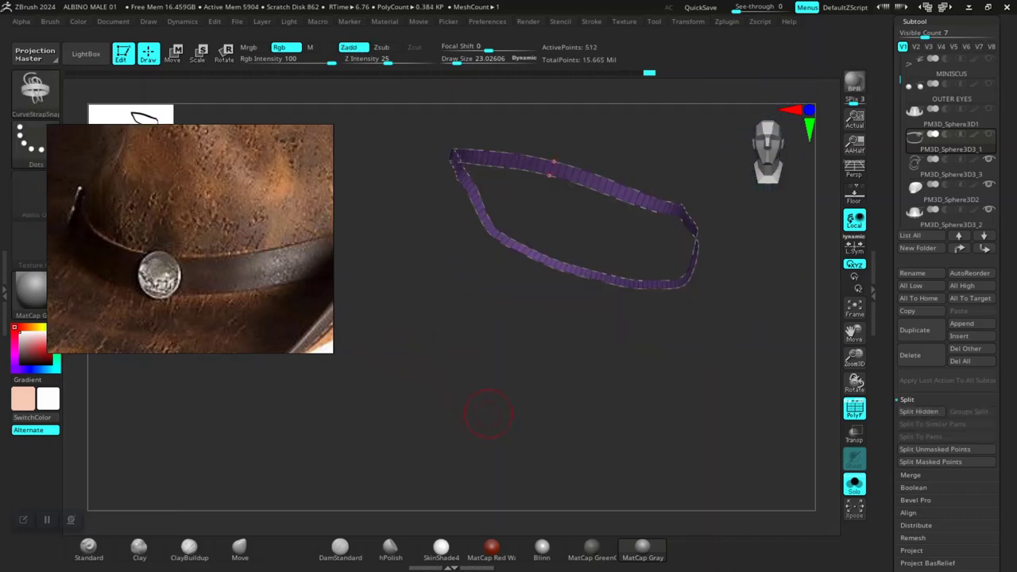
Step: Apply the CurveStrapSnap strap along the ring's upper border curve, working from a side view of the ring
{"action": "left_click_drag", "start_coordinate": [488, 413], "coordinate": [525, 450]}
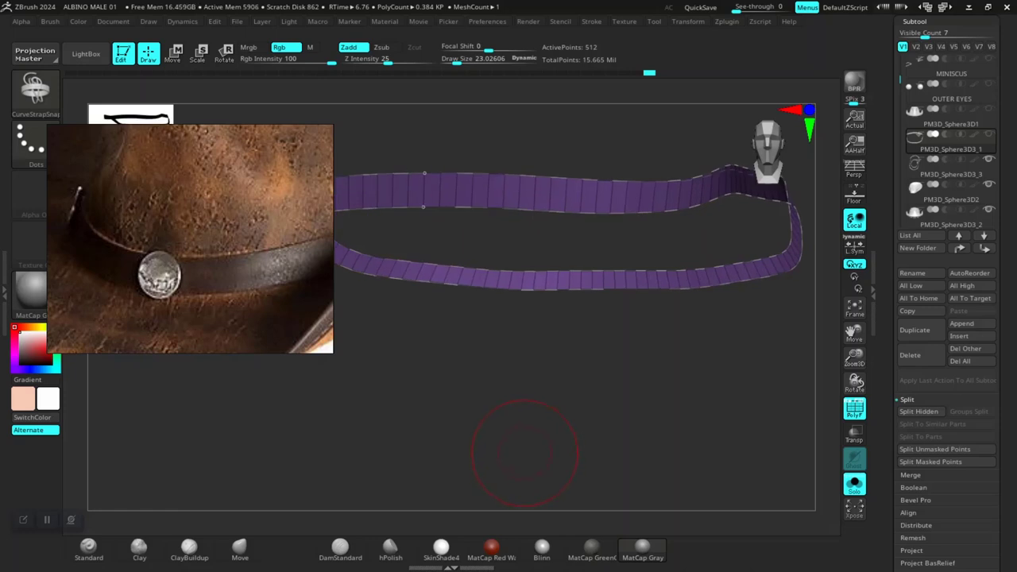
{"action": "left_click_drag", "start_coordinate": [556, 448], "coordinate": [609, 420]}
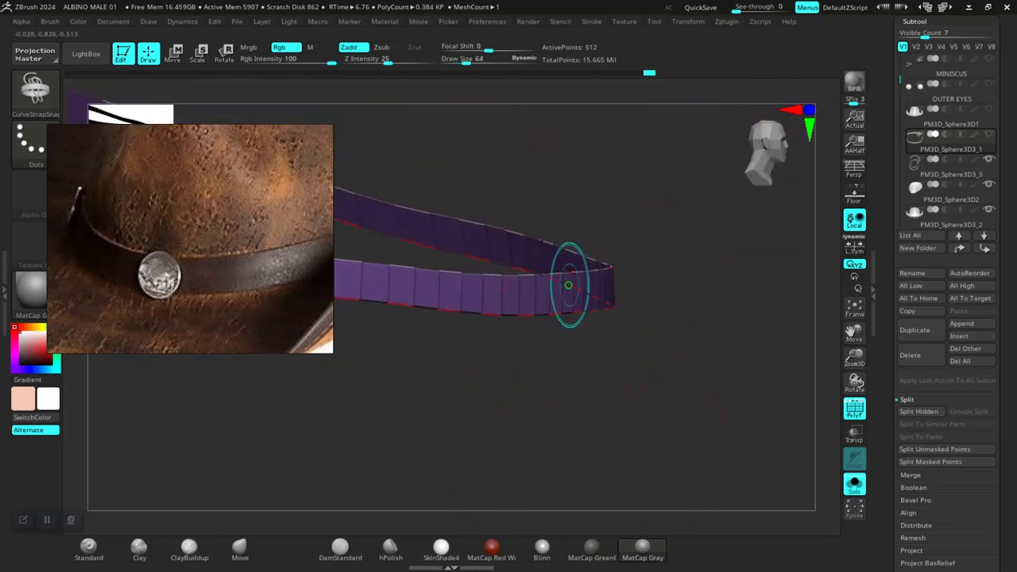
{"action": "left_click", "coordinate": [572, 274]}
{"action": "key", "text": "ctrl+z"}
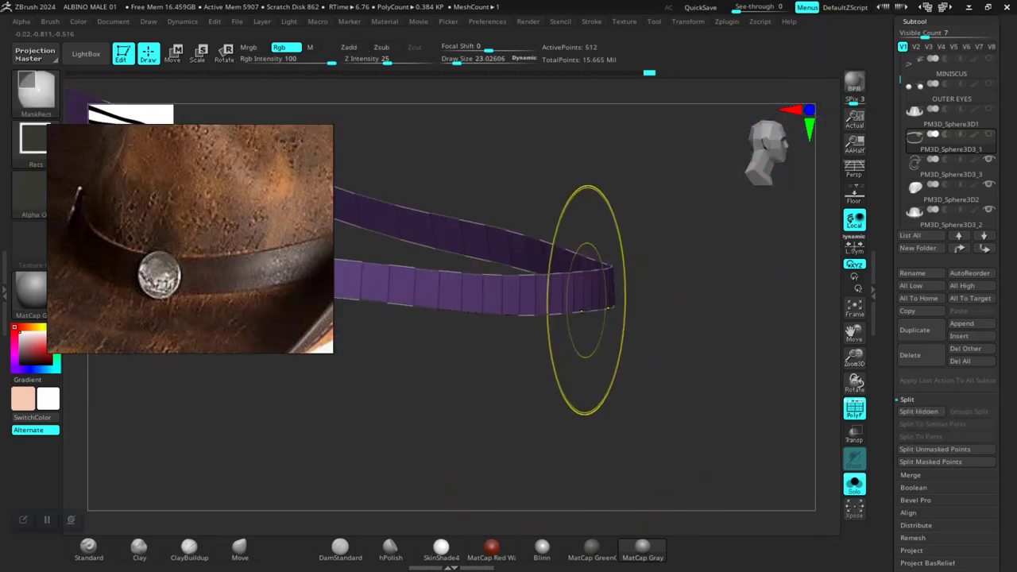
{"action": "left_click", "coordinate": [583, 292]}
{"action": "left_click", "coordinate": [583, 291], "text": "ctrl+shift"}
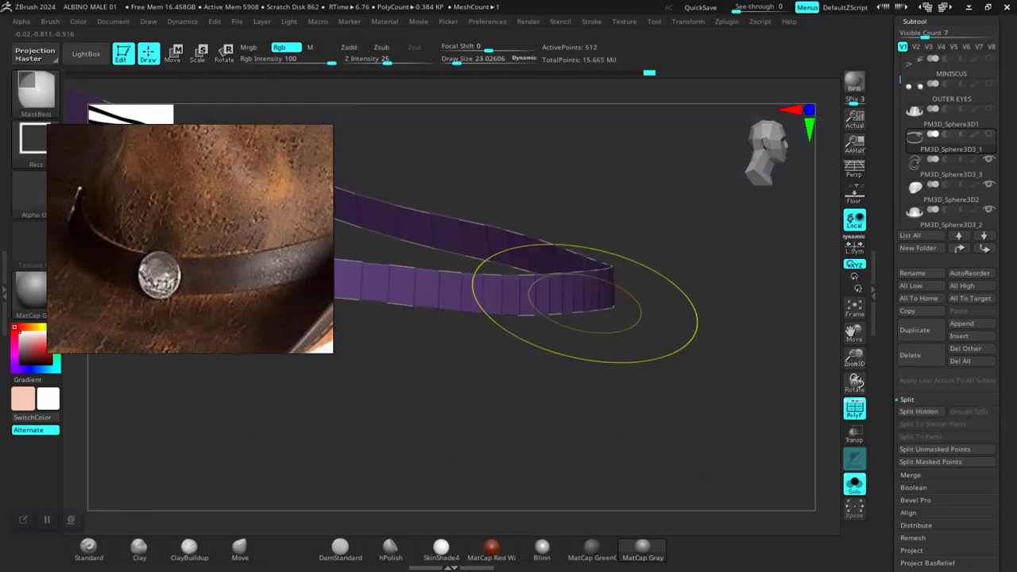
{"action": "left_click", "coordinate": [581, 295], "text": "ctrl+shift"}
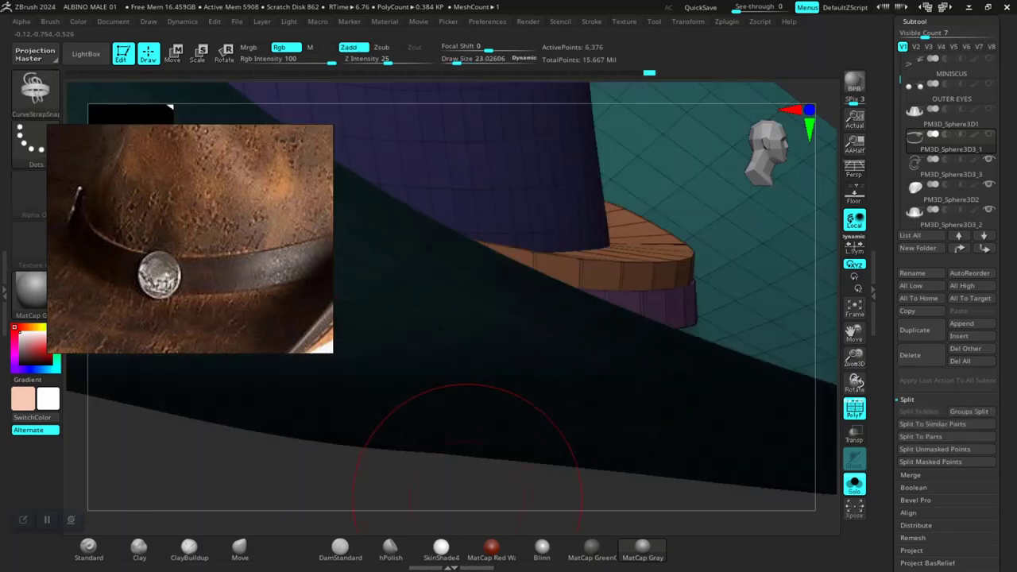
Step: Undo the narrow strap and return to the isolated ring with its framed curves, with the polyframe turned off
{"action": "left_click_drag", "start_coordinate": [472, 487], "coordinate": [438, 453], "text": "alt"}
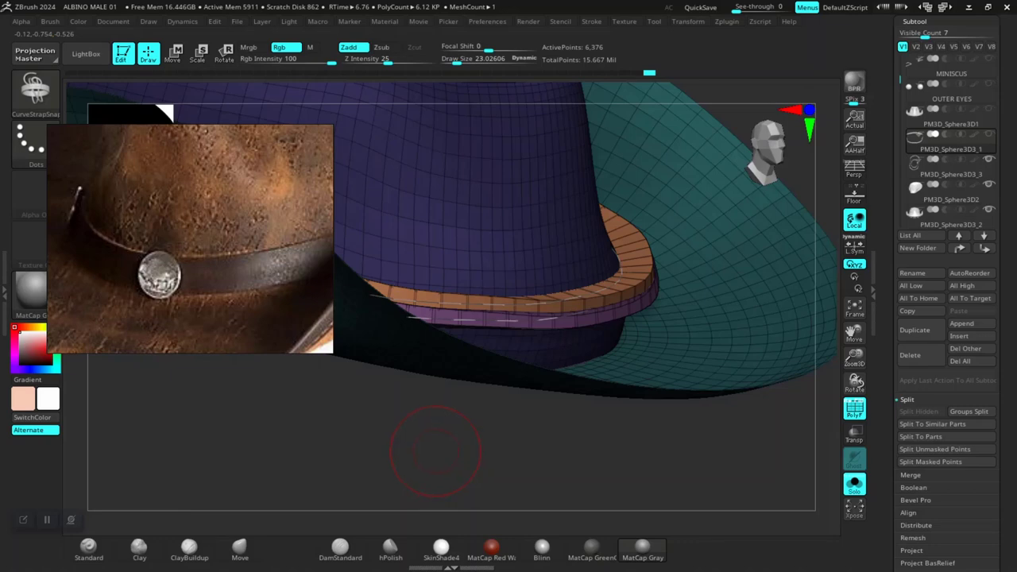
{"action": "mouse_move", "coordinate": [436, 458]}
{"action": "left_mouse_down"}
{"action": "mouse_move", "coordinate": [476, 397]}
{"action": "mouse_move", "coordinate": [579, 442]}
{"action": "mouse_move", "coordinate": [598, 490]}
{"action": "left_mouse_up"}
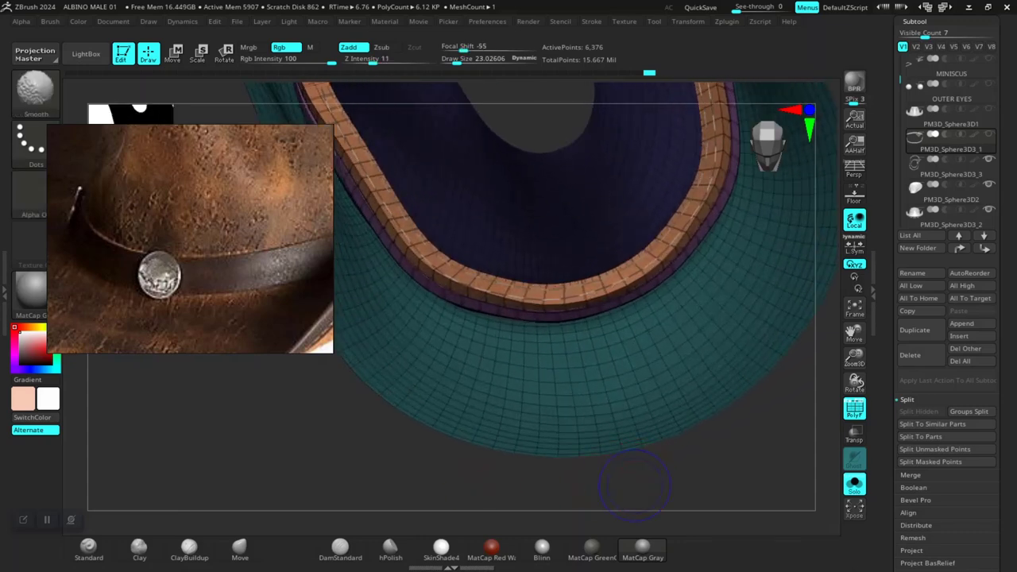
{"action": "key", "text": "shift+f"}
{"action": "left_click_drag", "start_coordinate": [710, 480], "coordinate": [640, 473]}
{"action": "left_click", "coordinate": [634, 461], "text": "ctrl+shift"}
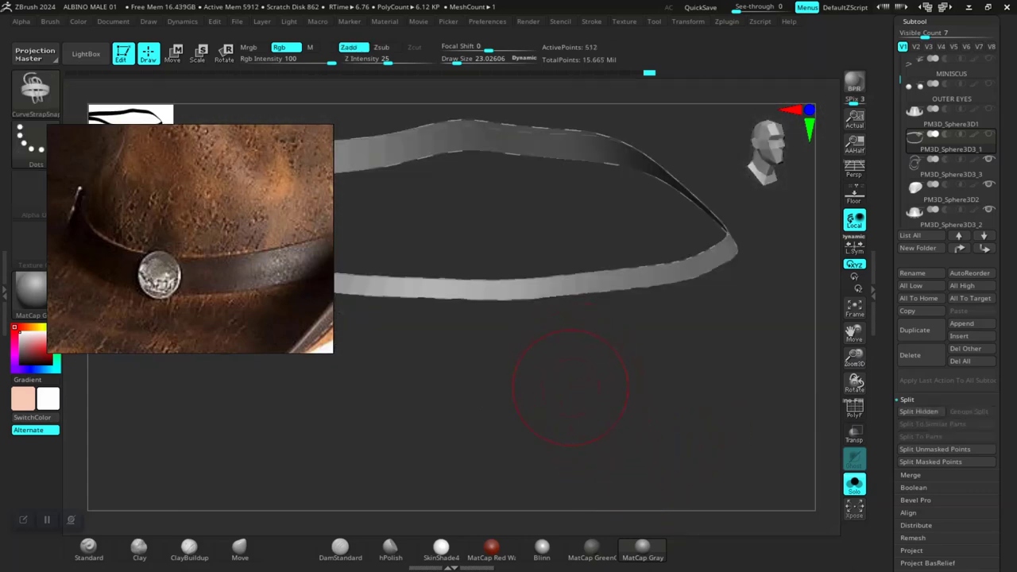
Step: Raise the draw size to about 47, apply the wider CurveStrapSnap strap along the ring's border curve and show the whole hat
{"action": "left_click_drag", "start_coordinate": [576, 393], "coordinate": [578, 465]}
{"action": "left_click_drag", "start_coordinate": [601, 408], "coordinate": [616, 387]}
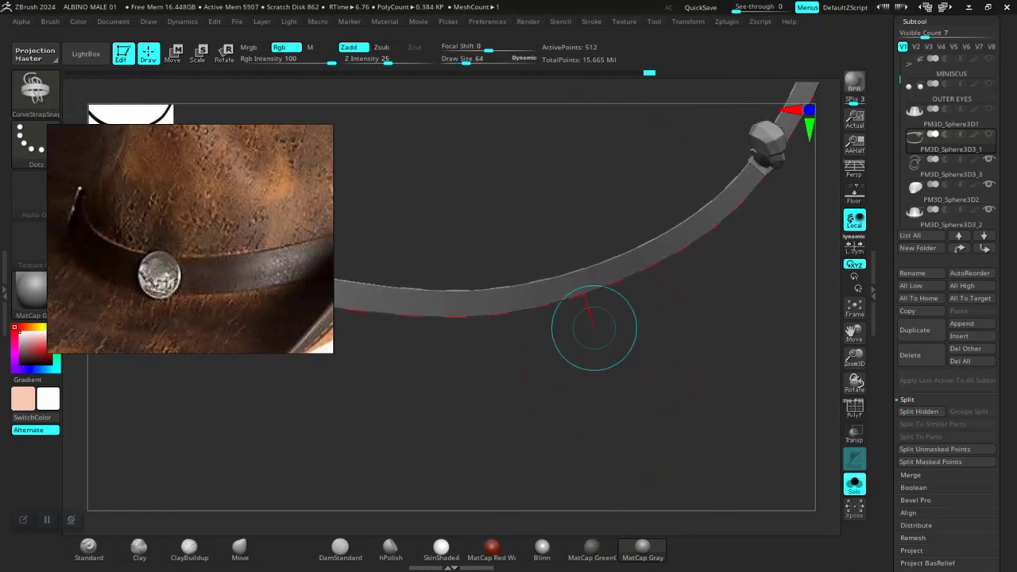
{"action": "left_click", "coordinate": [602, 363], "text": "ctrl+shift"}
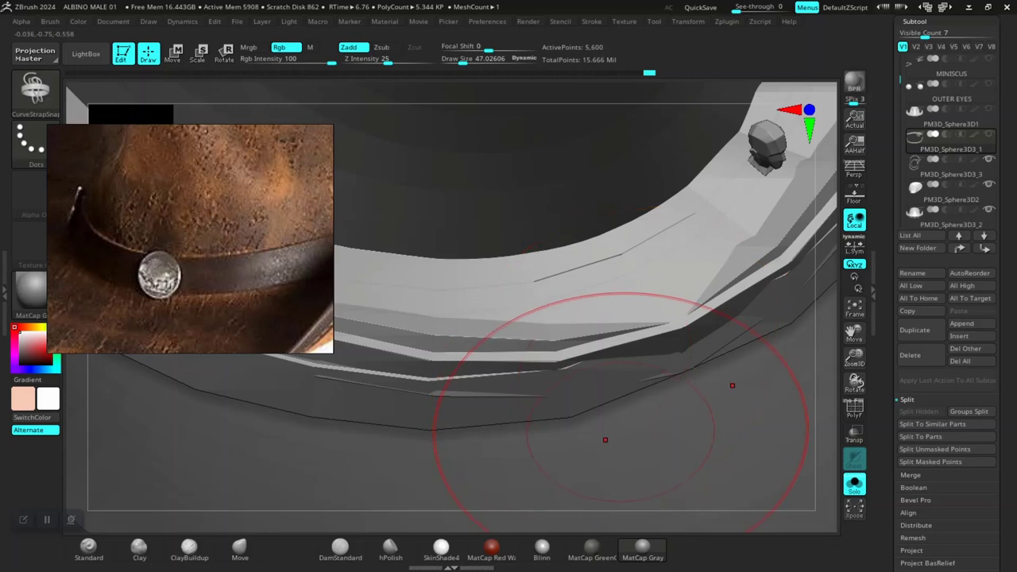
{"action": "key", "text": "f"}
{"action": "mouse_move", "coordinate": [696, 422]}
{"action": "left_mouse_down"}
{"action": "mouse_move", "coordinate": [725, 330]}
{"action": "mouse_move", "coordinate": [703, 420]}
{"action": "mouse_move", "coordinate": [681, 444]}
{"action": "left_mouse_up"}
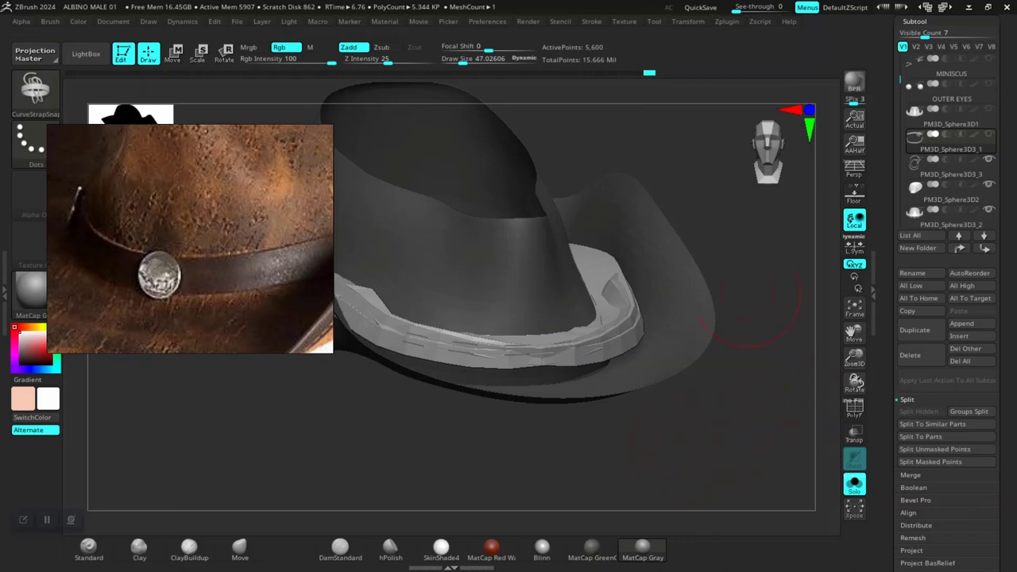
Step: Split the unmasked strap points off the hat into a separate subtool
{"action": "left_click", "coordinate": [560, 21]}
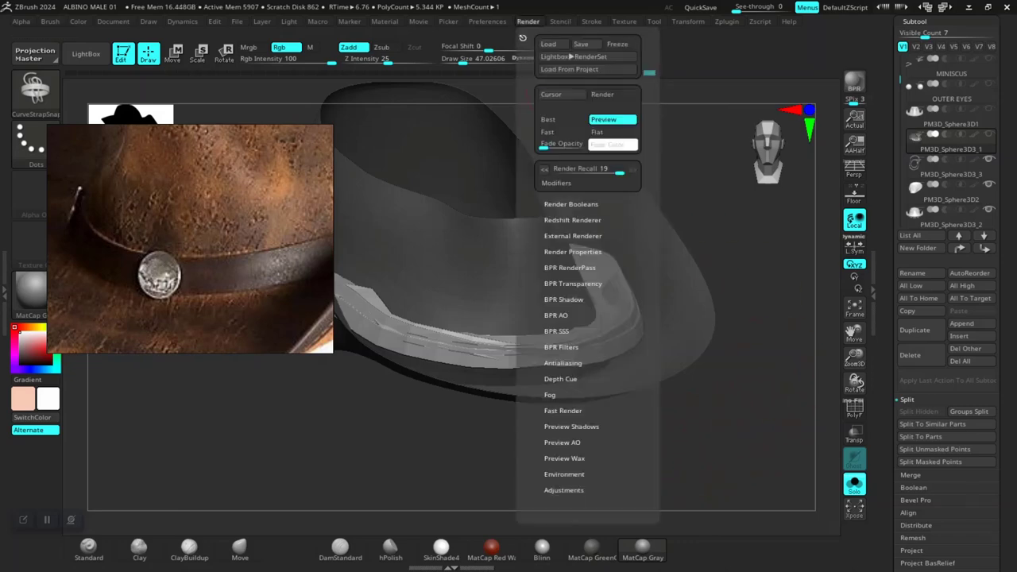
{"action": "left_click", "coordinate": [591, 21]}
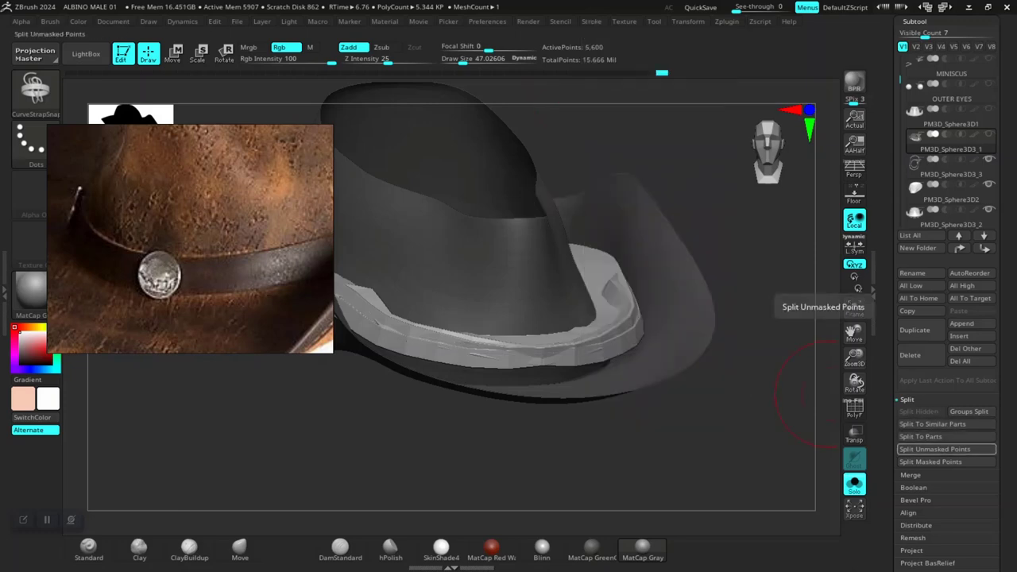
{"action": "left_click", "coordinate": [934, 449]}
{"action": "left_click_drag", "start_coordinate": [719, 442], "coordinate": [701, 496]}
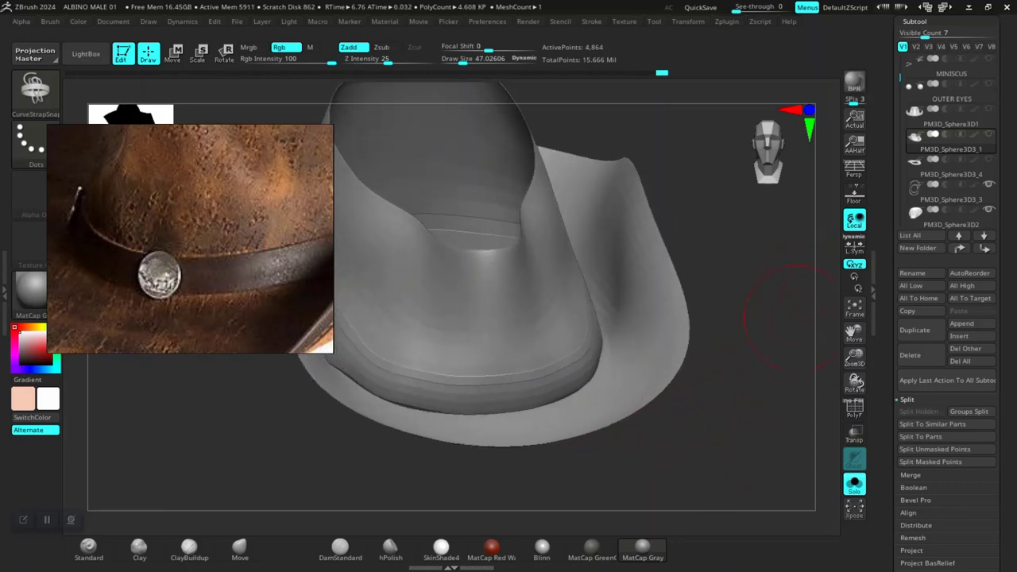
Step: Select the split-off strap subtool PM3D_Sphere3D3_4 and isolate it in Solo mode with the polyframe on
{"action": "left_click", "coordinate": [854, 483]}
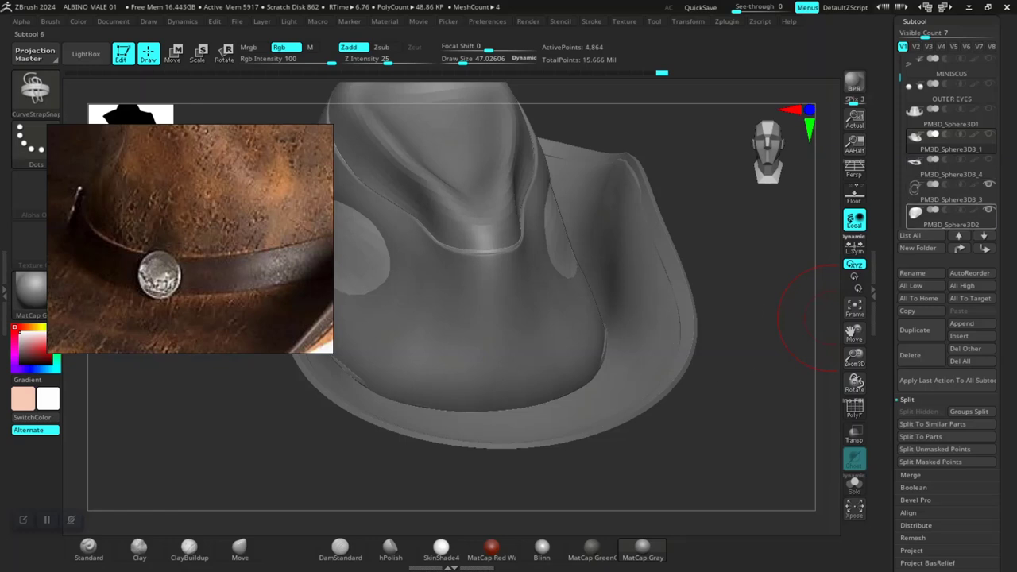
{"action": "key", "text": "Up"}
{"action": "key", "text": "Up"}
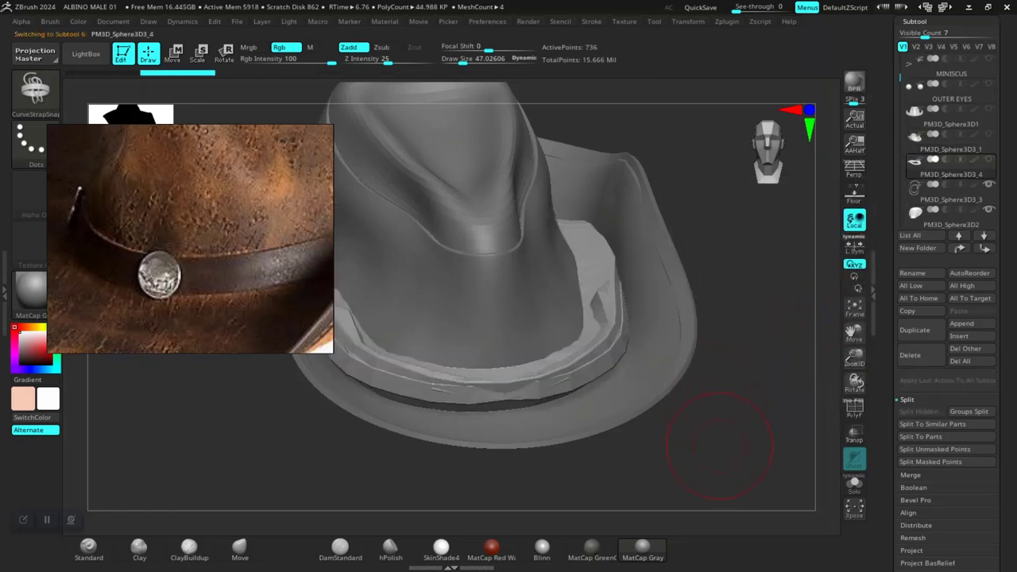
{"action": "key", "text": "shift"}
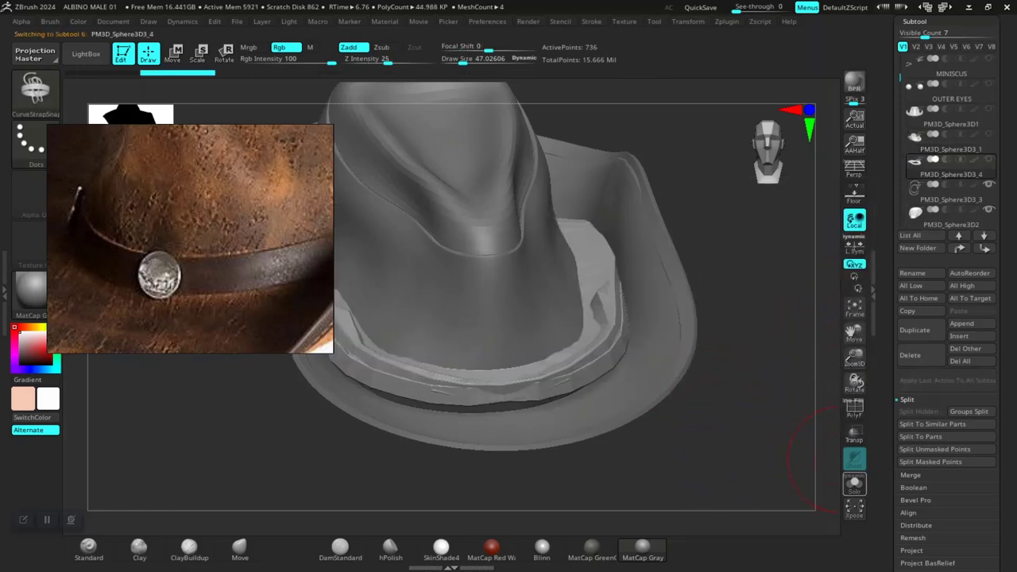
{"action": "left_click", "coordinate": [854, 484]}
{"action": "key", "text": "shift+f"}
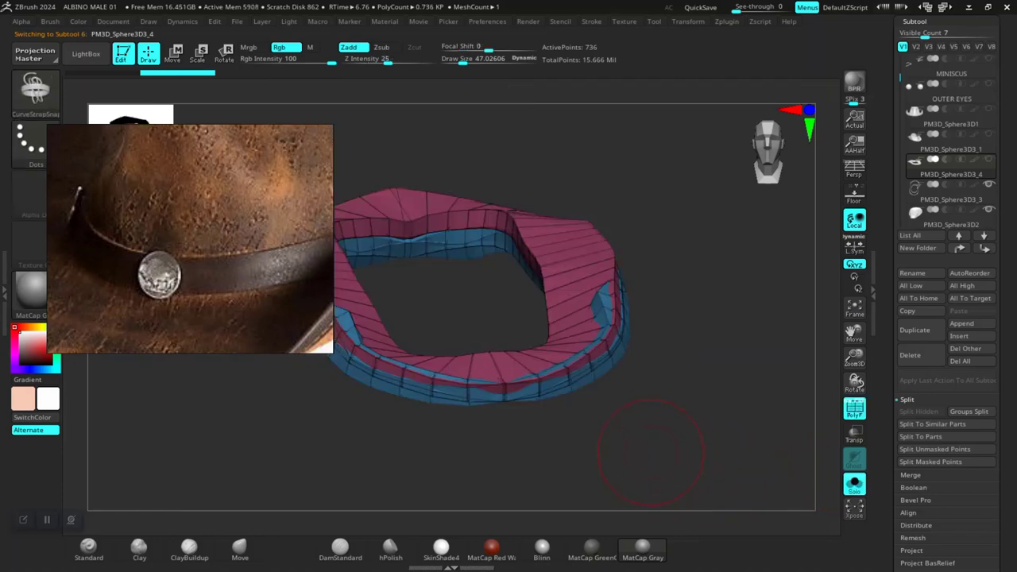
{"action": "mouse_move", "coordinate": [652, 452]}
{"action": "left_mouse_down", "text": "alt"}
{"action": "mouse_move", "coordinate": [664, 492]}
{"action": "mouse_move", "coordinate": [715, 476]}
{"action": "mouse_move", "coordinate": [703, 463]}
{"action": "mouse_move", "coordinate": [731, 454]}
{"action": "mouse_move", "coordinate": [695, 455]}
{"action": "mouse_move", "coordinate": [665, 422]}
{"action": "mouse_move", "coordinate": [616, 402]}
{"action": "left_mouse_up", "text": "alt"}
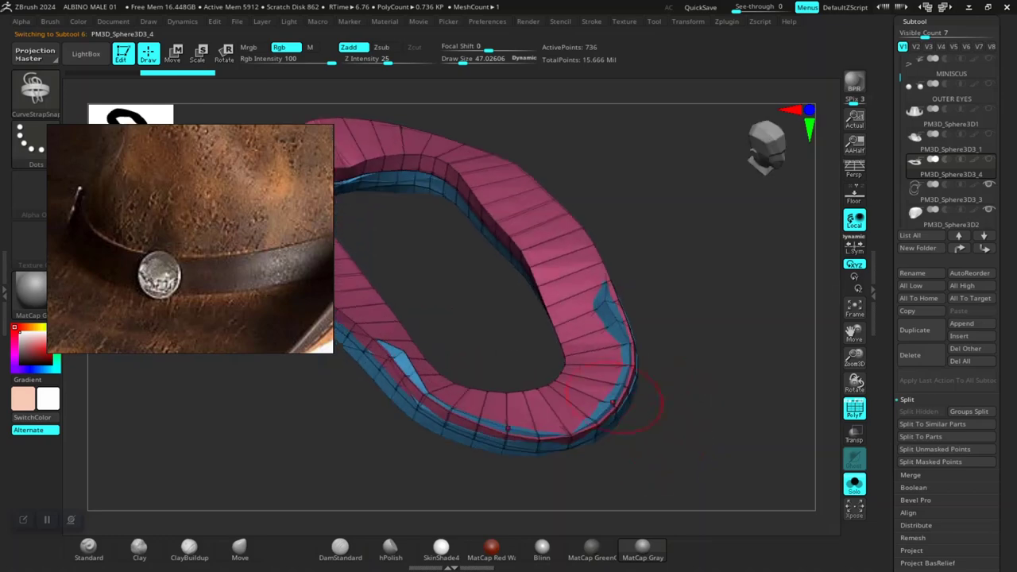
{"action": "mouse_move", "coordinate": [739, 412]}
{"action": "left_mouse_down"}
{"action": "mouse_move", "coordinate": [692, 399]}
{"action": "mouse_move", "coordinate": [658, 477]}
{"action": "mouse_move", "coordinate": [704, 449]}
{"action": "mouse_move", "coordinate": [709, 520]}
{"action": "left_mouse_up"}
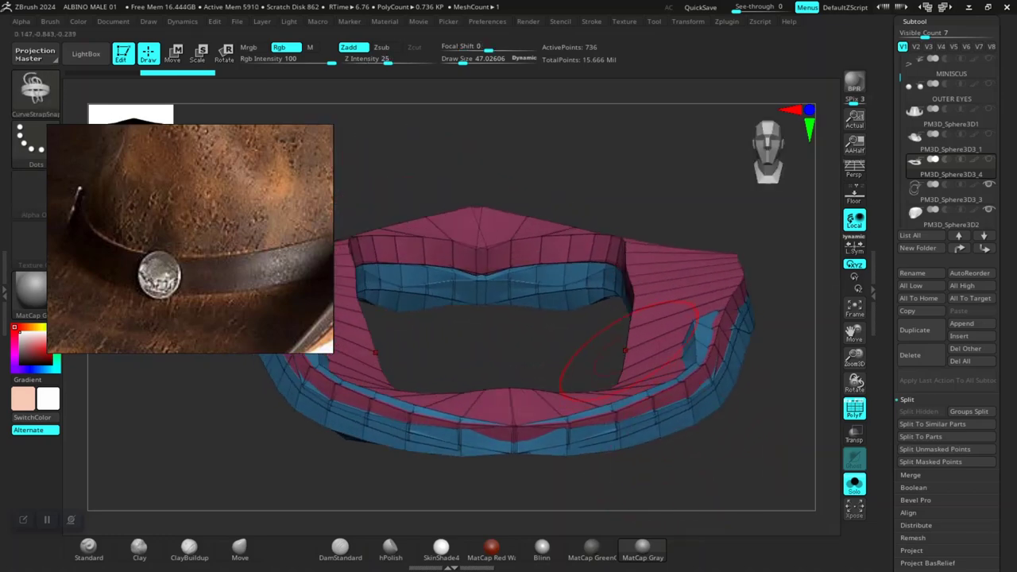
Step: Show only the strap's pink polygroup and delete the hidden blue polygroup from the subtool
{"action": "left_click", "coordinate": [626, 353], "text": "ctrl+shift"}
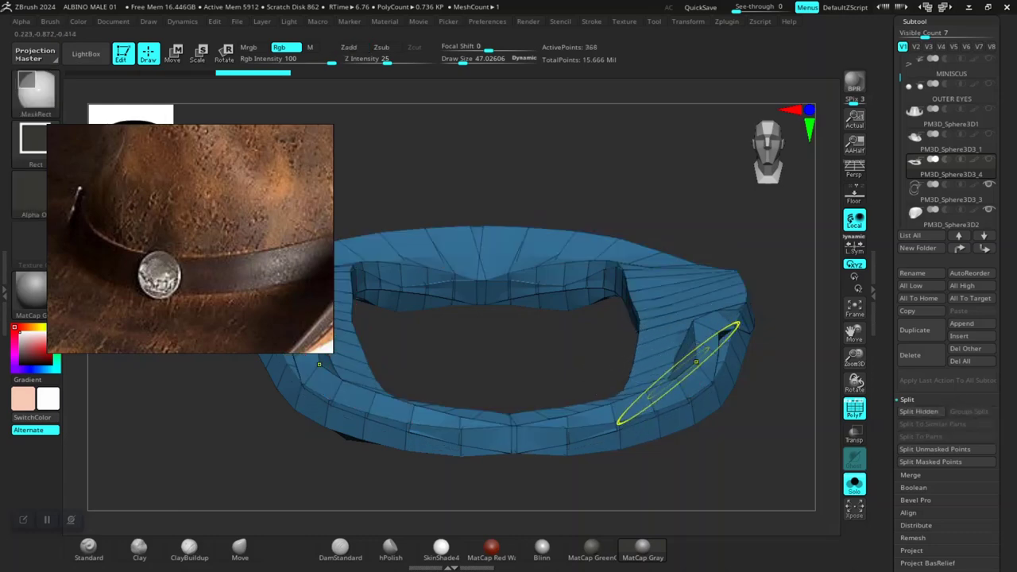
{"action": "left_click_drag", "start_coordinate": [769, 433], "coordinate": [842, 393], "text": "ctrl+shift"}
{"action": "scroll", "coordinate": [947, 317], "scroll_direction": "down", "scroll_amount": 5}
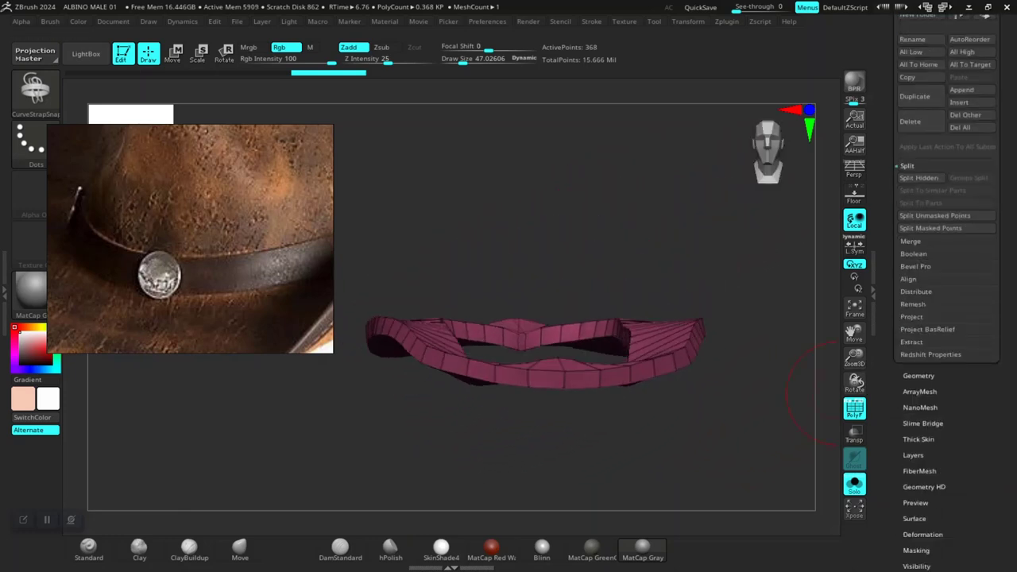
{"action": "left_click", "coordinate": [918, 375]}
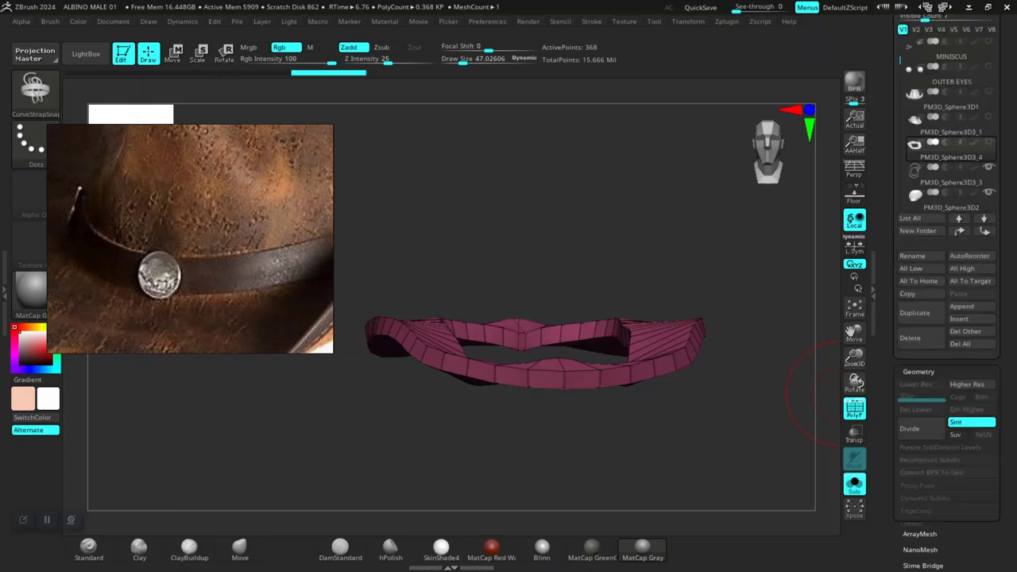
{"action": "left_click", "coordinate": [917, 307]}
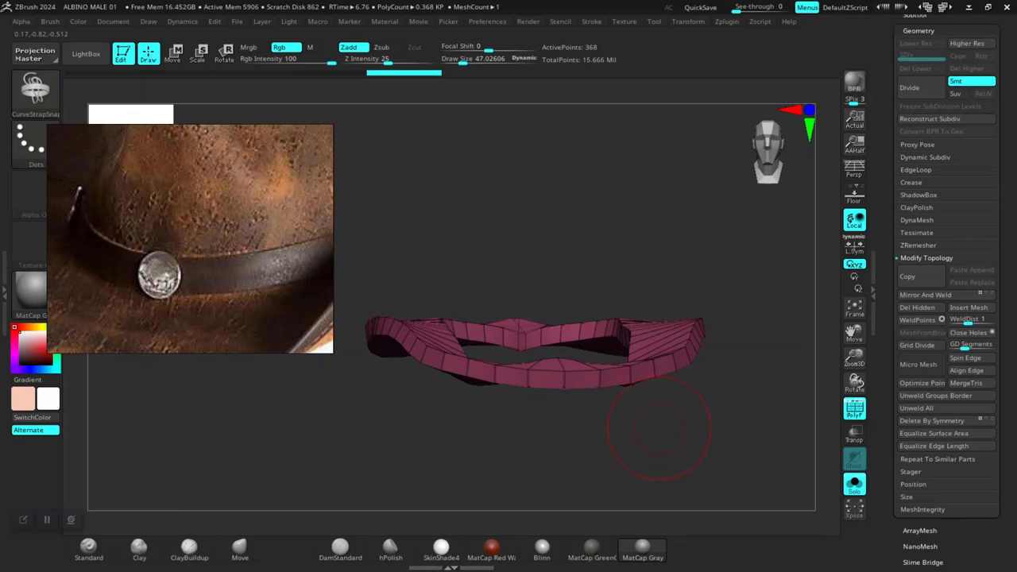
{"action": "left_click_drag", "start_coordinate": [658, 429], "coordinate": [774, 402]}
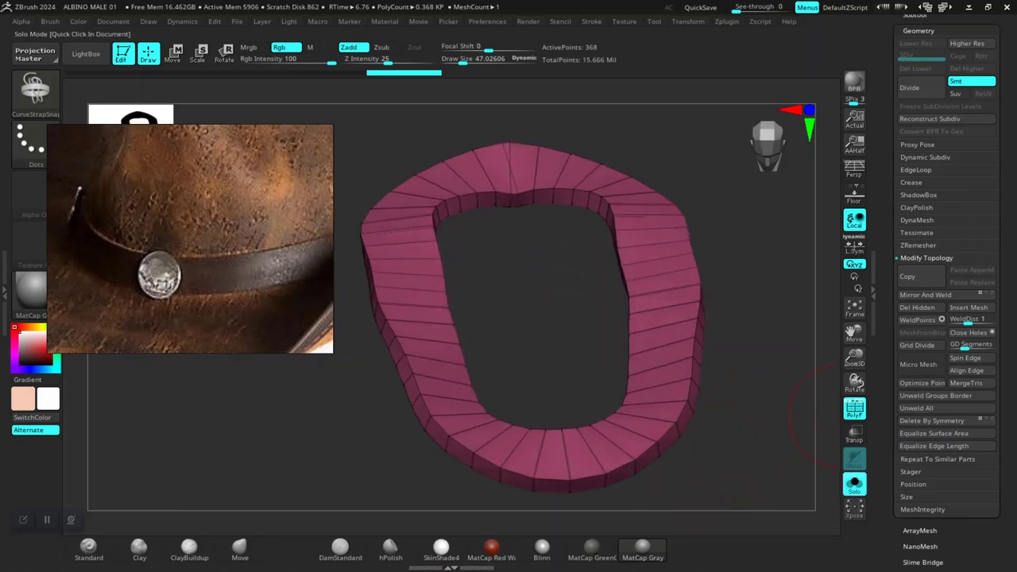
Step: Show the band together with the hat and centre the transform gizmo on the band in a top view
{"action": "left_click", "coordinate": [854, 483]}
{"action": "left_click_drag", "start_coordinate": [790, 439], "coordinate": [708, 409], "text": "alt"}
{"action": "key", "text": "r"}
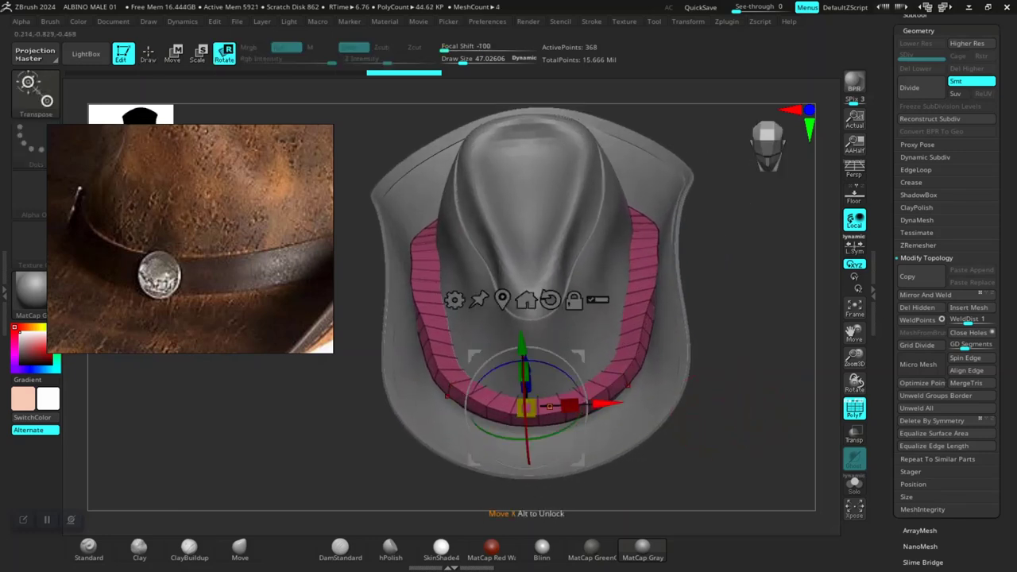
{"action": "left_click", "coordinate": [502, 300]}
{"action": "left_click_drag", "start_coordinate": [738, 381], "coordinate": [739, 437], "text": "shift"}
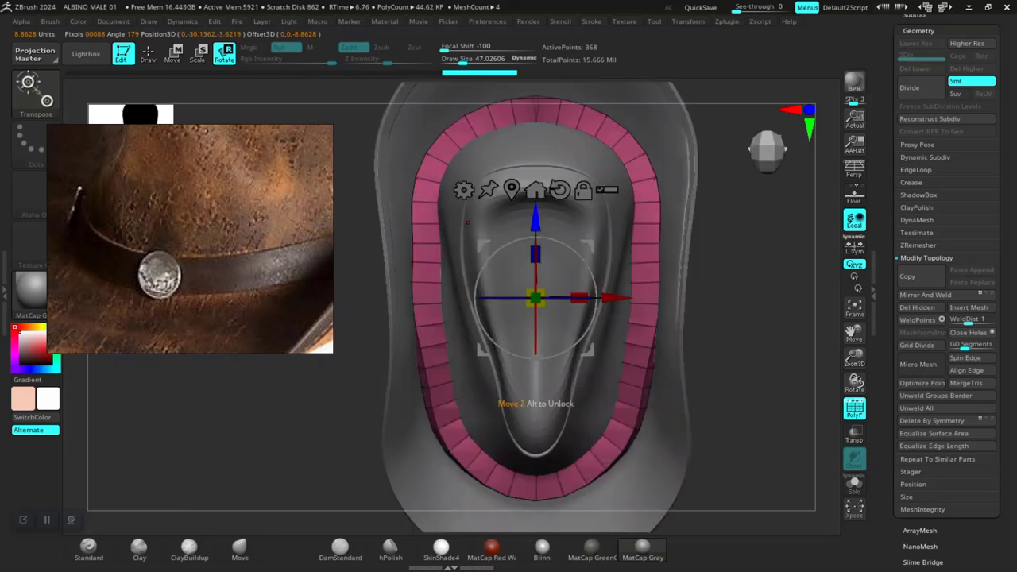
{"action": "left_click", "coordinate": [509, 203], "text": "alt"}
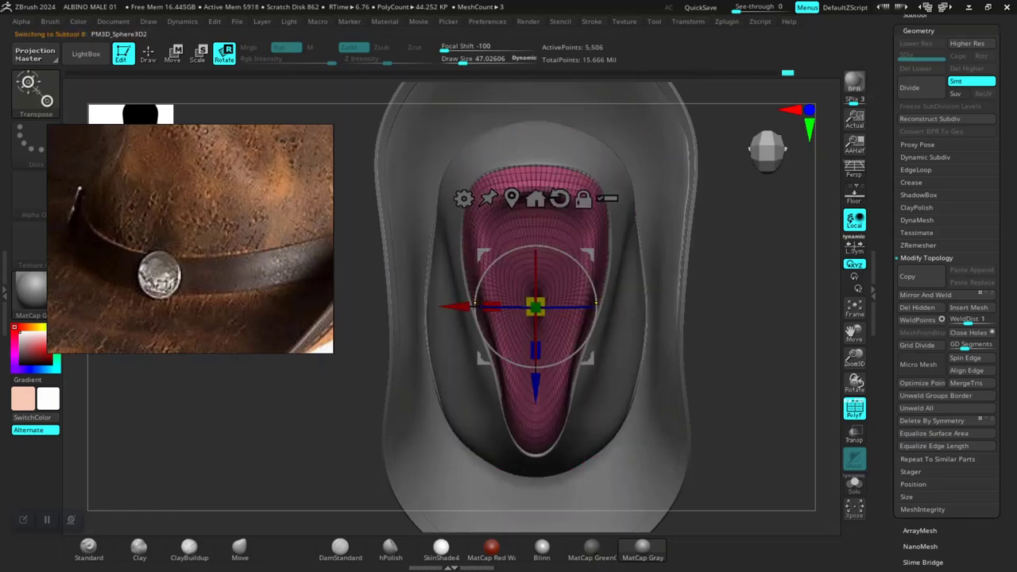
{"action": "left_click_drag", "start_coordinate": [887, 255], "coordinate": [887, 476]}
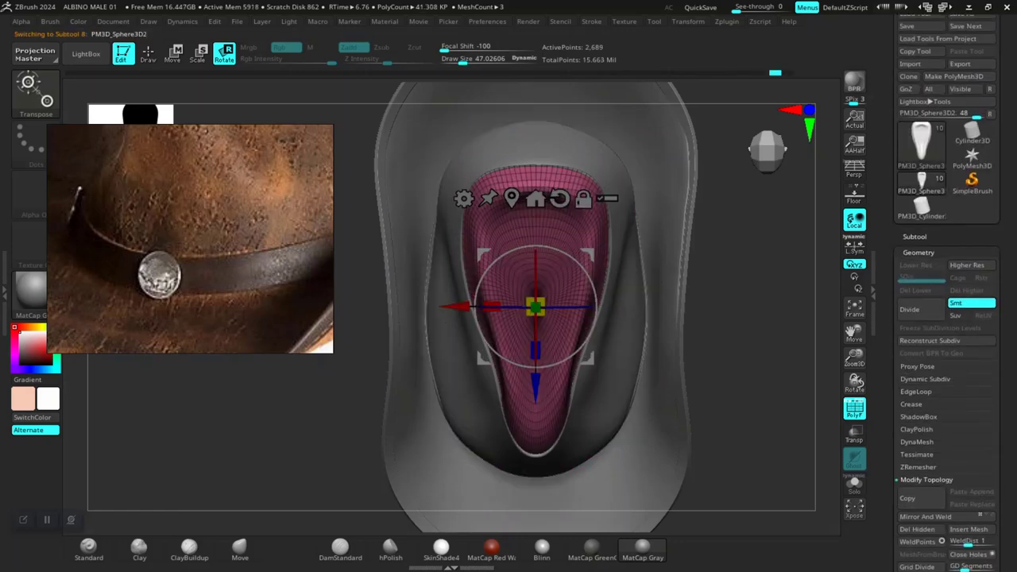
{"action": "left_click", "coordinate": [915, 236]}
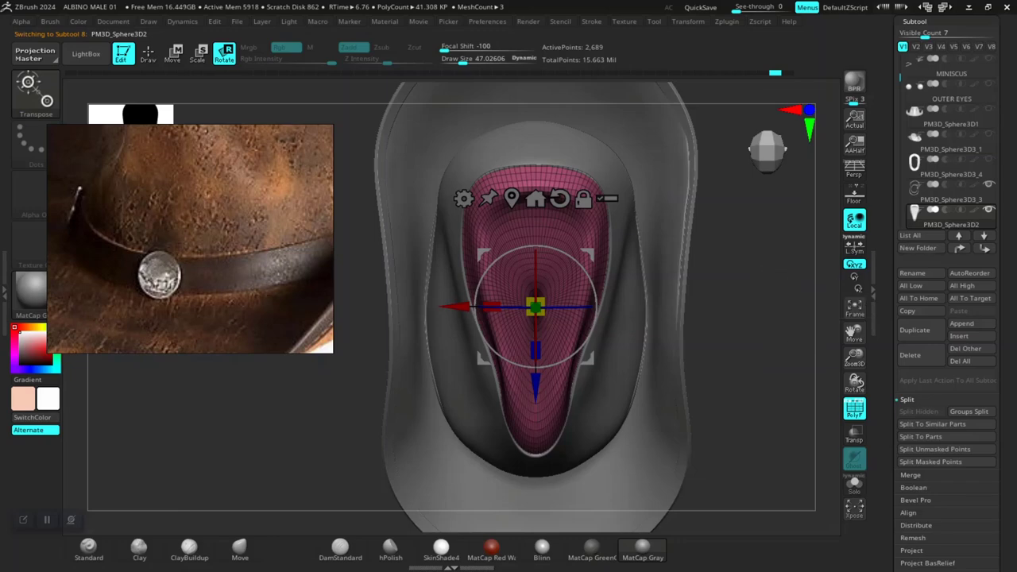
{"action": "key", "text": "ctrl+shift+z"}
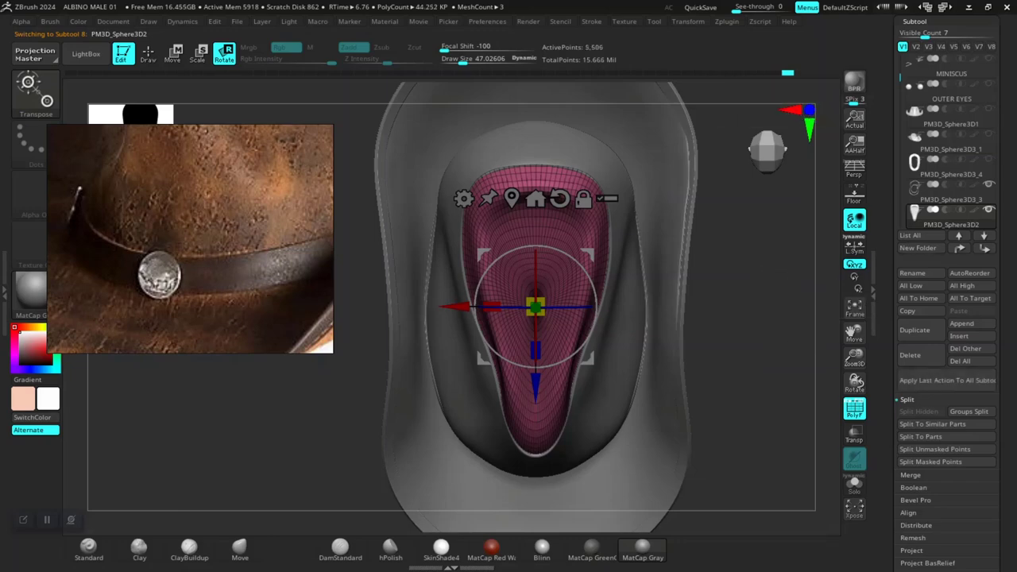
{"action": "mouse_move", "coordinate": [949, 211]}
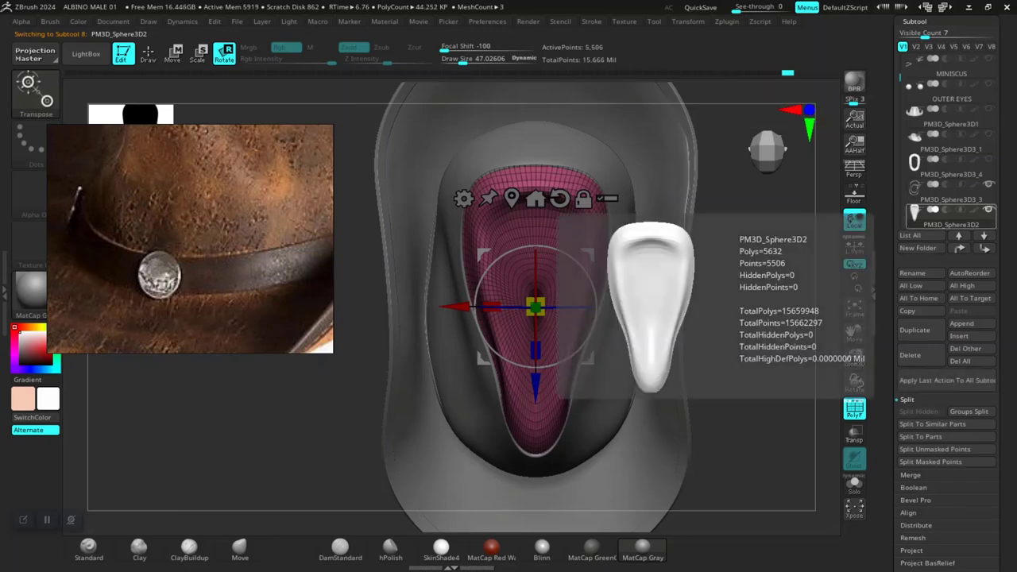
{"action": "left_click", "coordinate": [946, 163]}
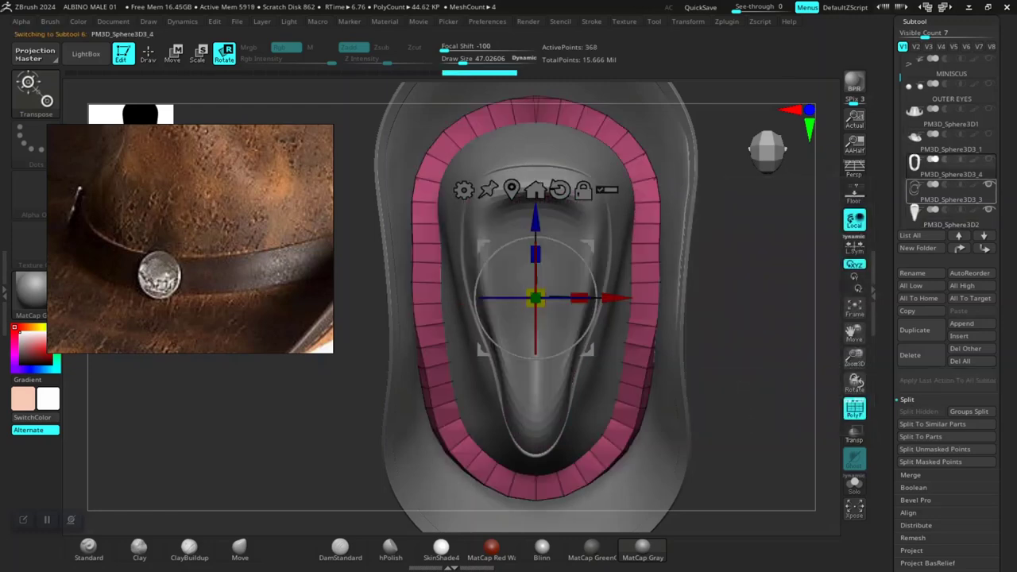
Step: Scale the band down uniformly and narrow it further along X so it fits closely around the crown
{"action": "left_click_drag", "start_coordinate": [735, 397], "coordinate": [787, 341]}
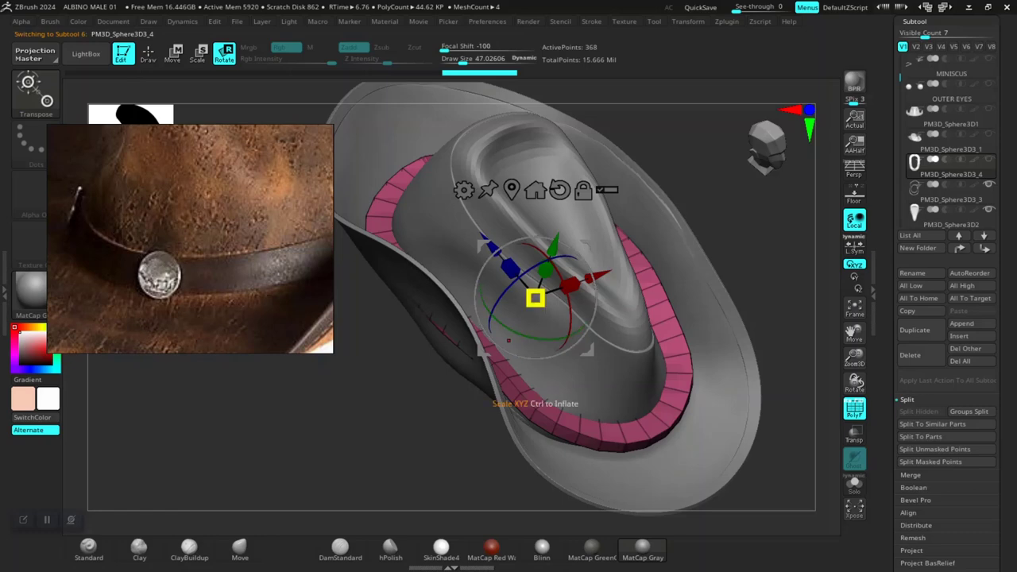
{"action": "left_click_drag", "start_coordinate": [536, 298], "coordinate": [522, 307]}
{"action": "left_click_drag", "start_coordinate": [783, 318], "coordinate": [739, 406]}
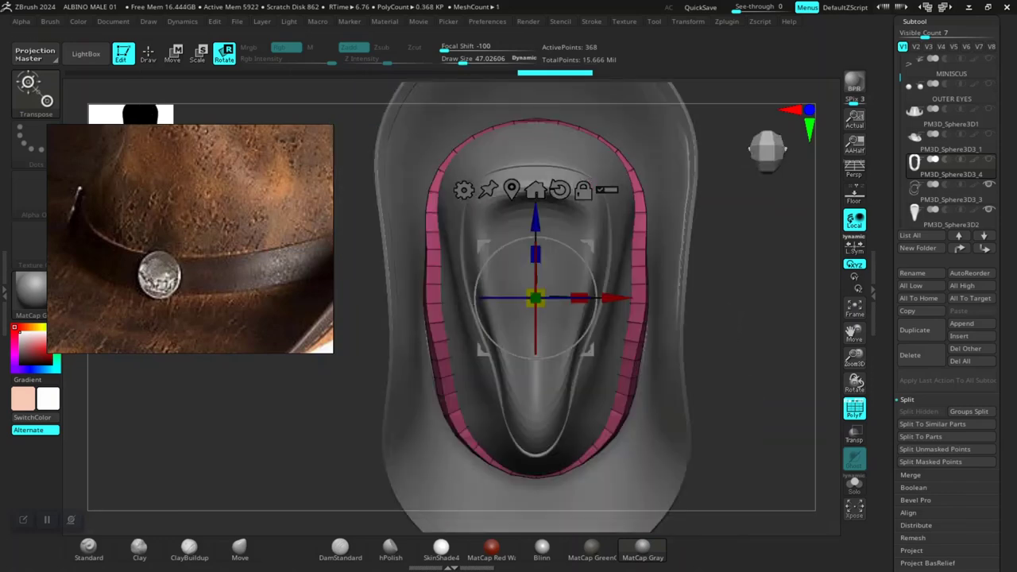
{"action": "left_click_drag", "start_coordinate": [579, 298], "coordinate": [574, 298]}
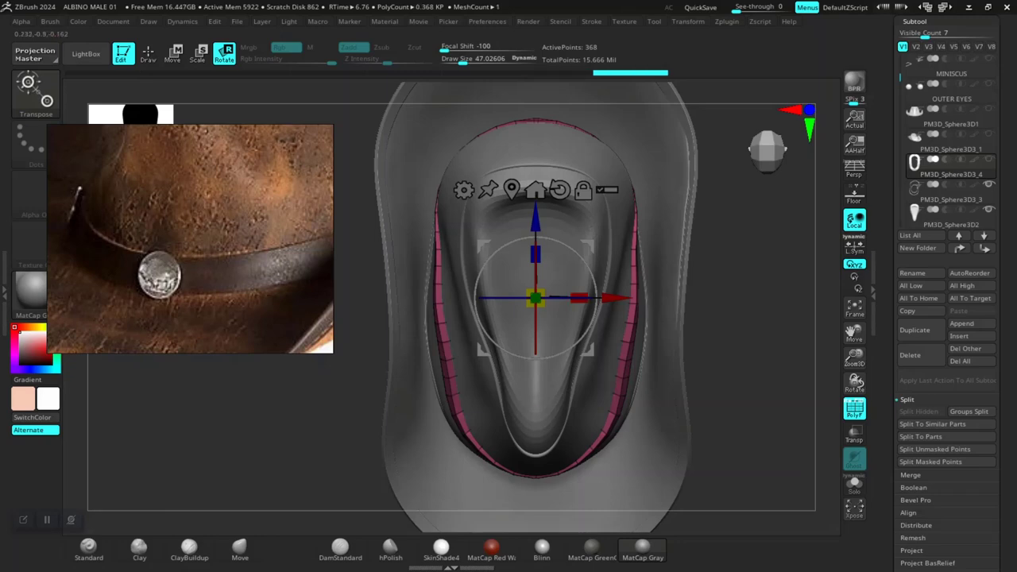
{"action": "left_click_drag", "start_coordinate": [735, 350], "coordinate": [795, 385]}
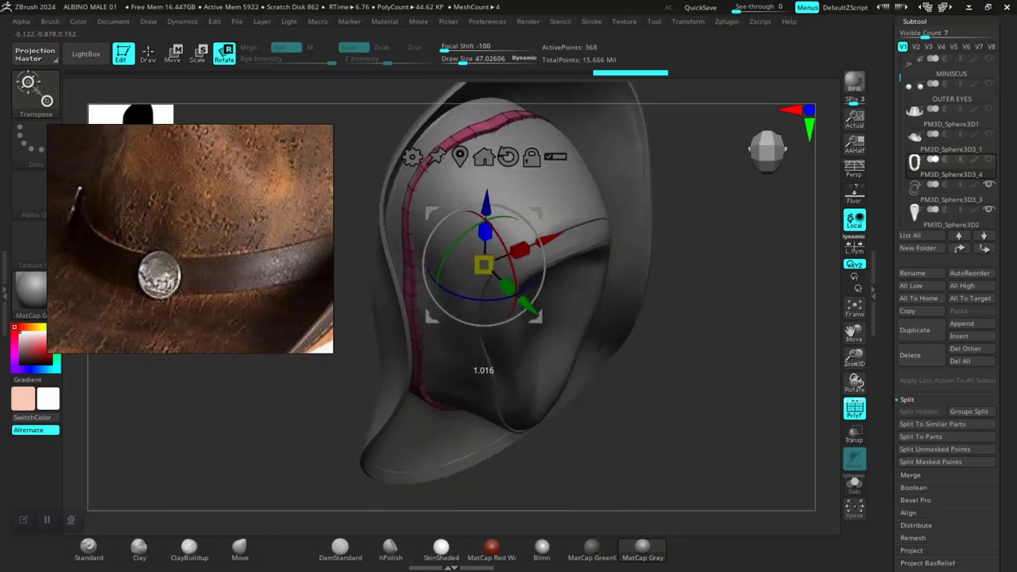
Step: Turn off the polyframe, scale the band's height by about 1.85 and nudge the band vertically on the crown
{"action": "left_click_drag", "start_coordinate": [707, 365], "coordinate": [750, 338]}
{"action": "key", "text": "shift+f"}
{"action": "left_click_drag", "start_coordinate": [715, 397], "coordinate": [780, 454]}
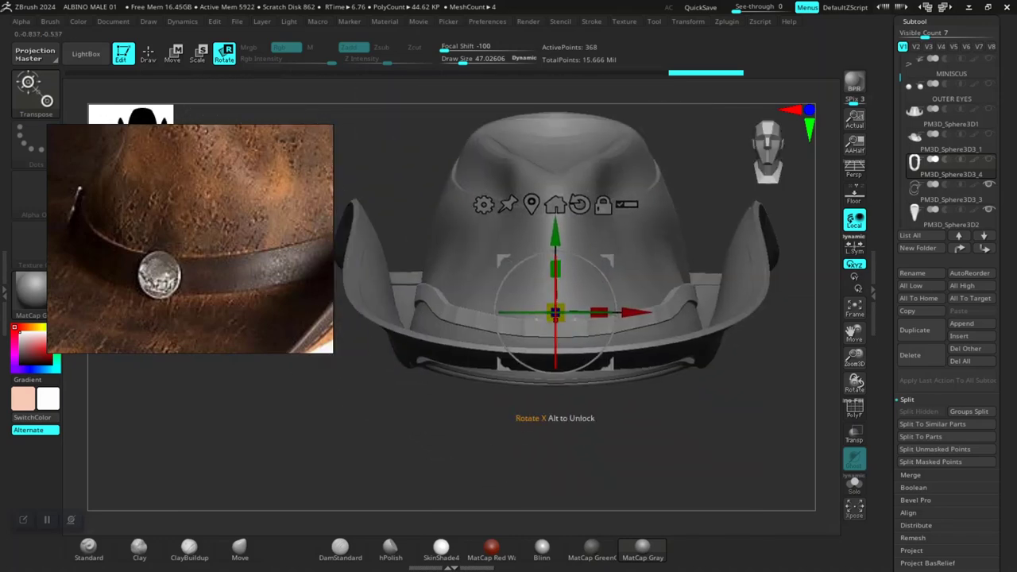
{"action": "left_click_drag", "start_coordinate": [555, 265], "coordinate": [556, 258]}
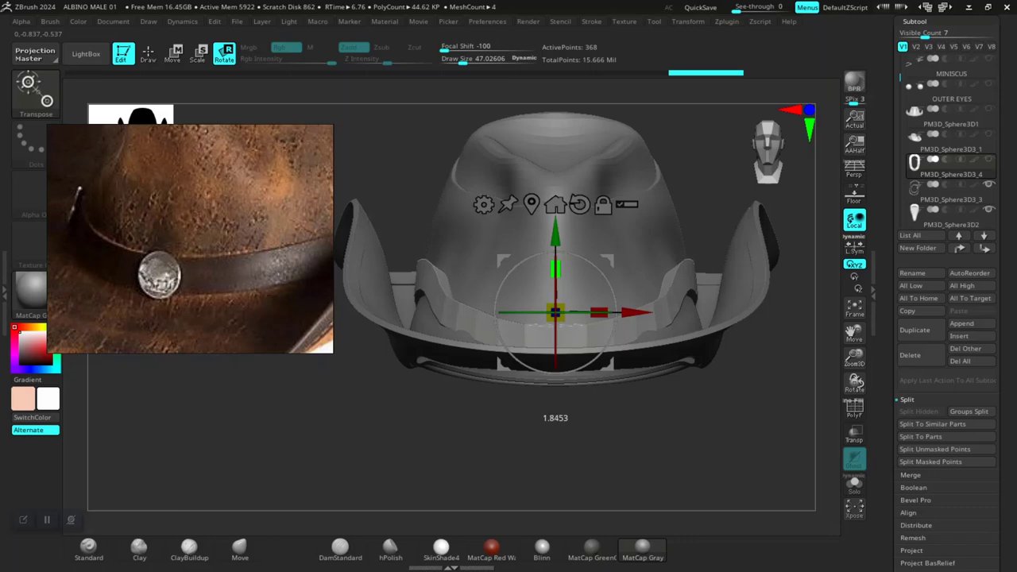
{"action": "left_click_drag", "start_coordinate": [555, 232], "coordinate": [556, 231]}
{"action": "left_click_drag", "start_coordinate": [707, 445], "coordinate": [779, 488]}
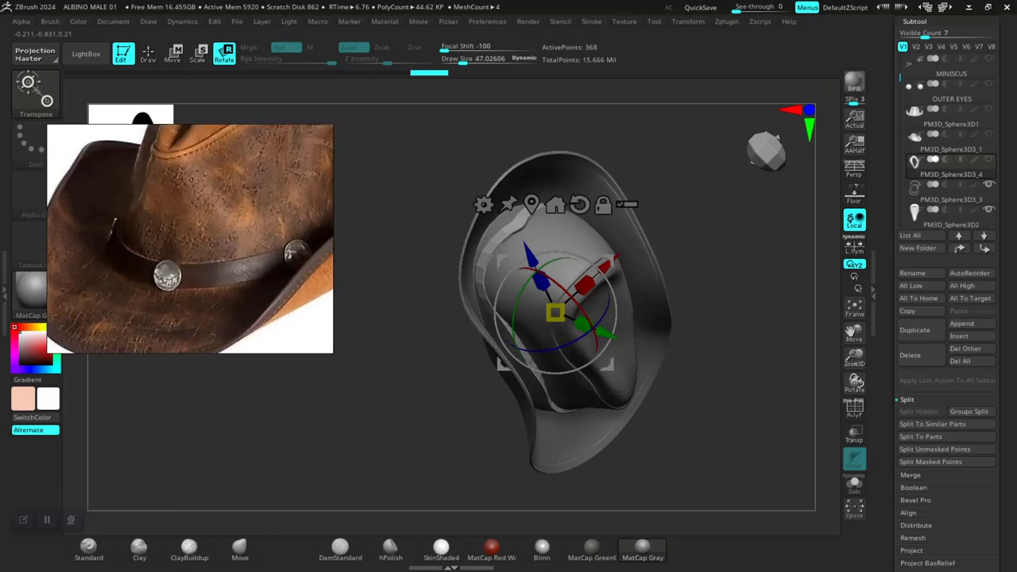
Step: Return to Draw mode and turn on the polyframe to show the band's topology around the crown
{"action": "left_click_drag", "start_coordinate": [775, 487], "coordinate": [729, 481], "text": "shift"}
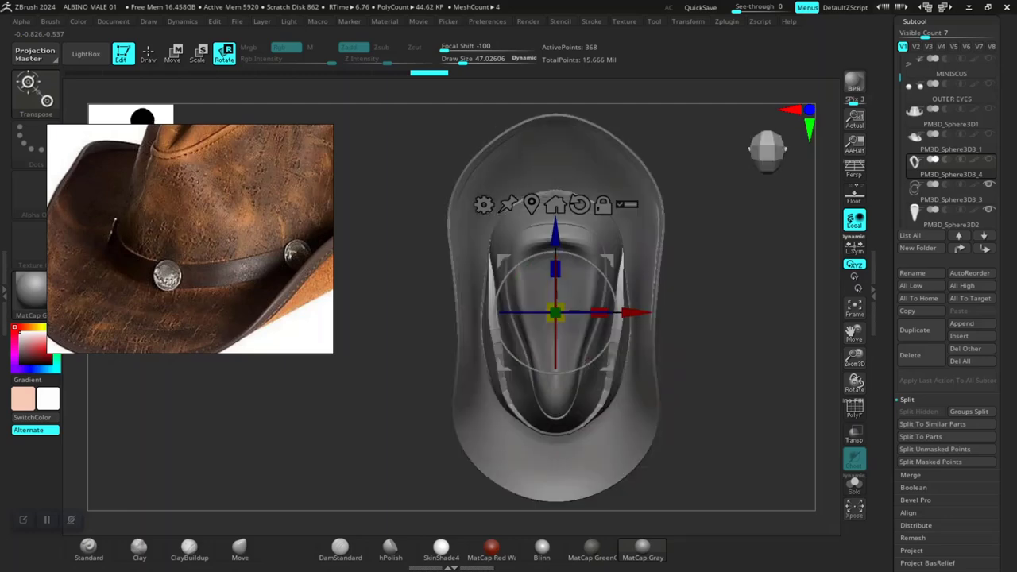
{"action": "left_click_drag", "start_coordinate": [730, 445], "coordinate": [728, 492], "text": "alt"}
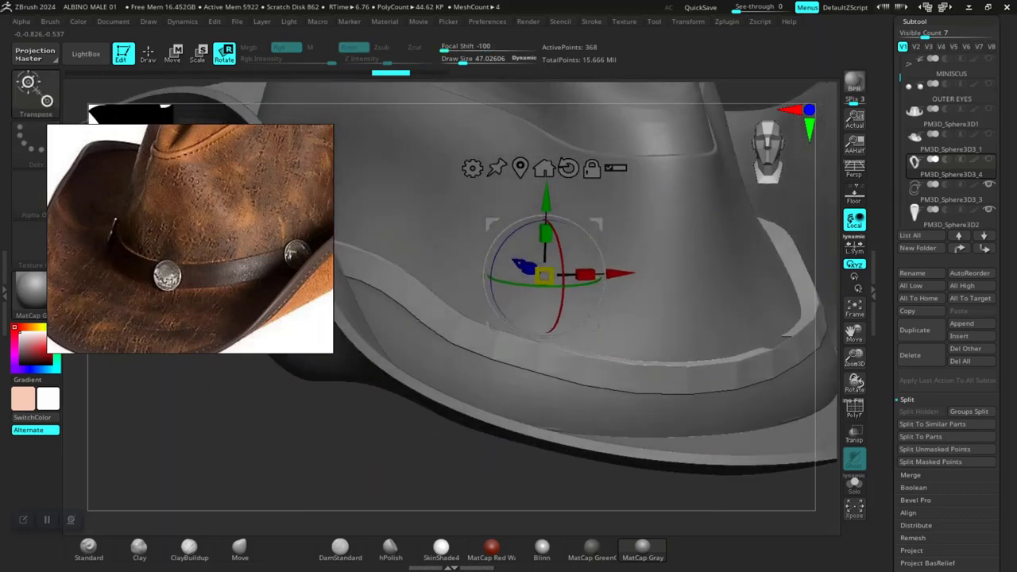
{"action": "key", "text": "q"}
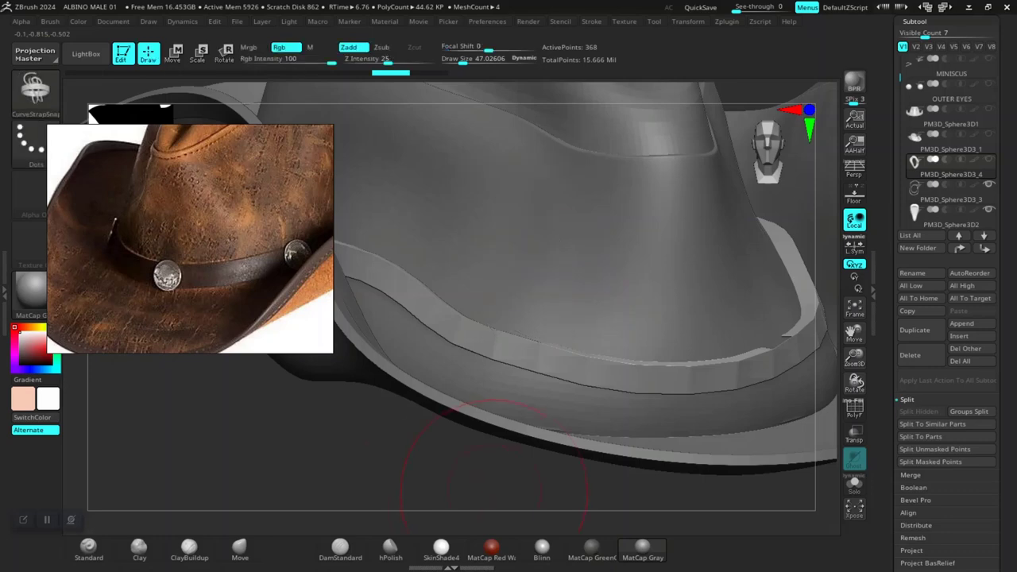
{"action": "left_click_drag", "start_coordinate": [377, 475], "coordinate": [311, 496]}
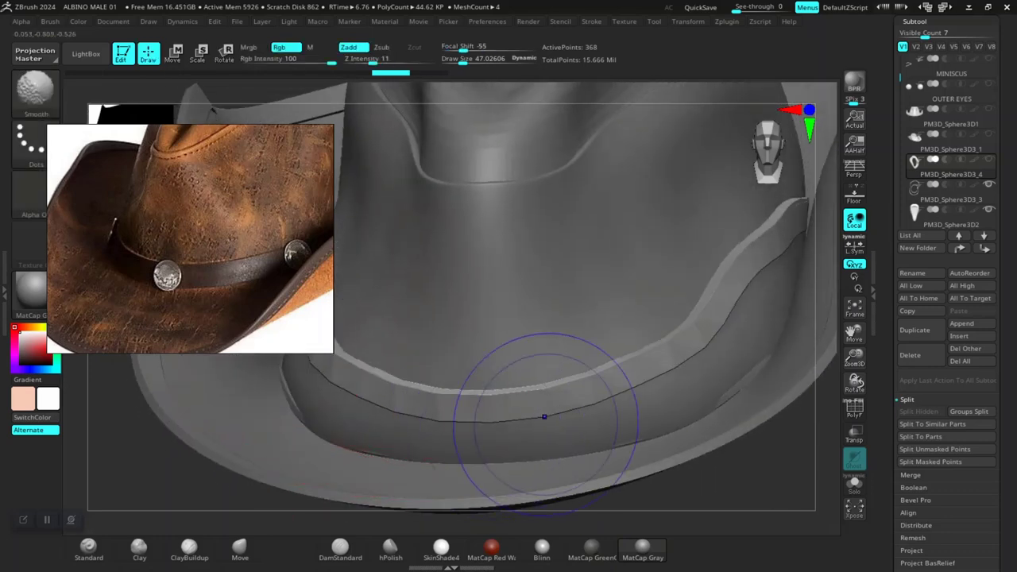
{"action": "key", "text": "shift+f"}
{"action": "left_click_drag", "start_coordinate": [751, 459], "coordinate": [763, 429]}
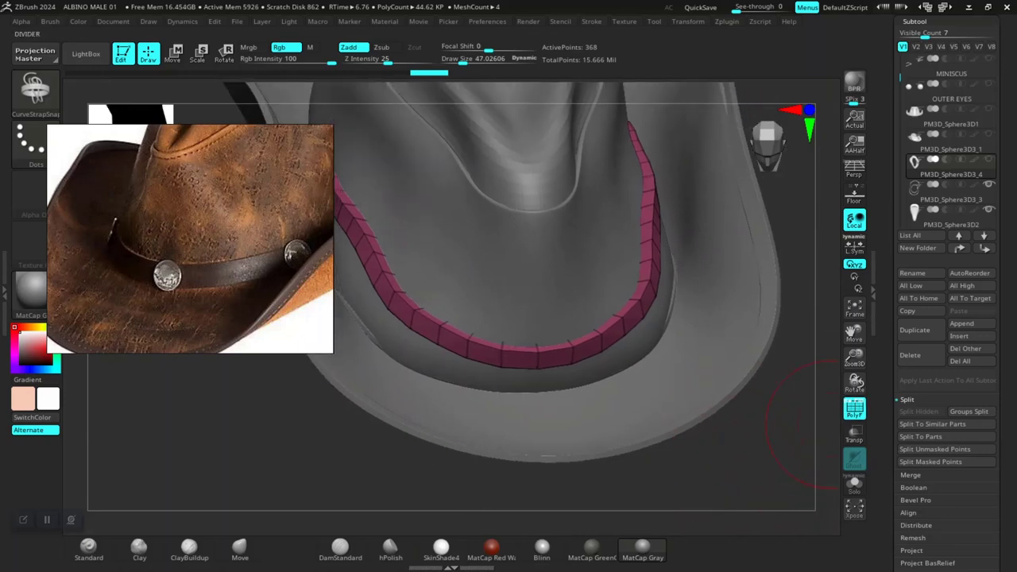
Step: Try to split the band into polygroups by surface normals, and regroup it as one polygroup
{"action": "scroll", "coordinate": [945, 334], "scroll_direction": "down", "scroll_amount": 5}
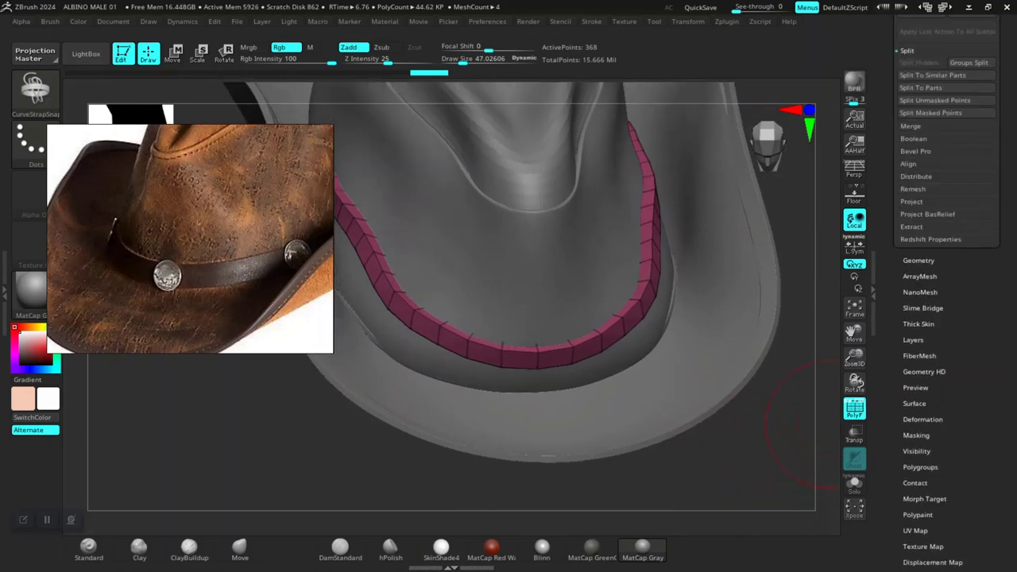
{"action": "left_click", "coordinate": [920, 466]}
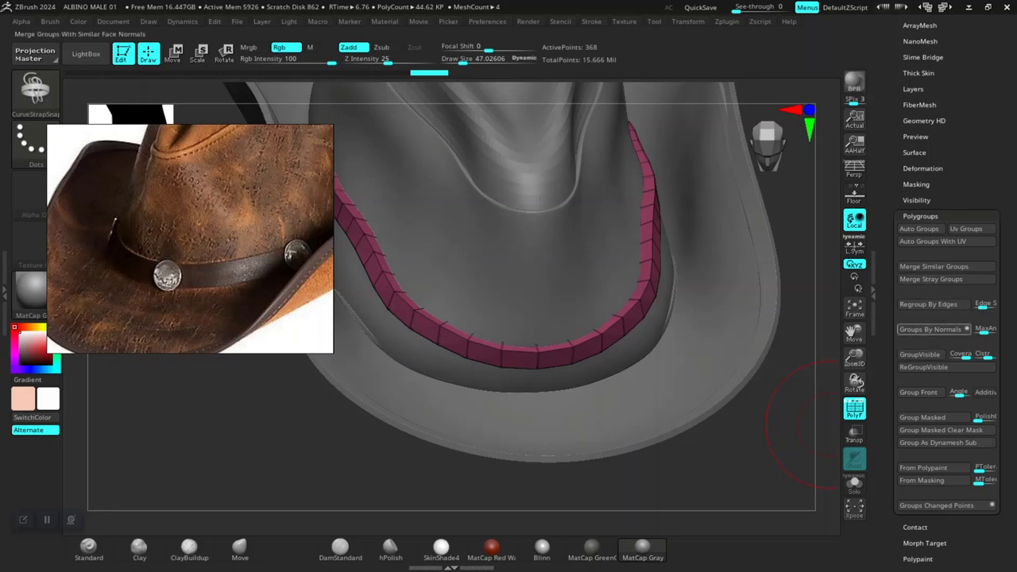
{"action": "left_click", "coordinate": [931, 329]}
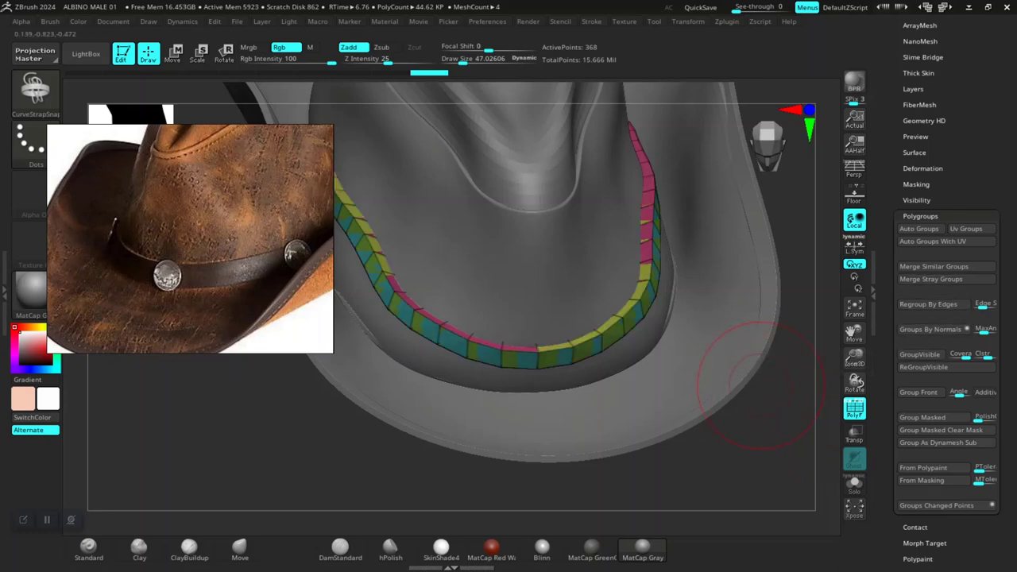
{"action": "left_click_drag", "start_coordinate": [761, 470], "coordinate": [748, 479]}
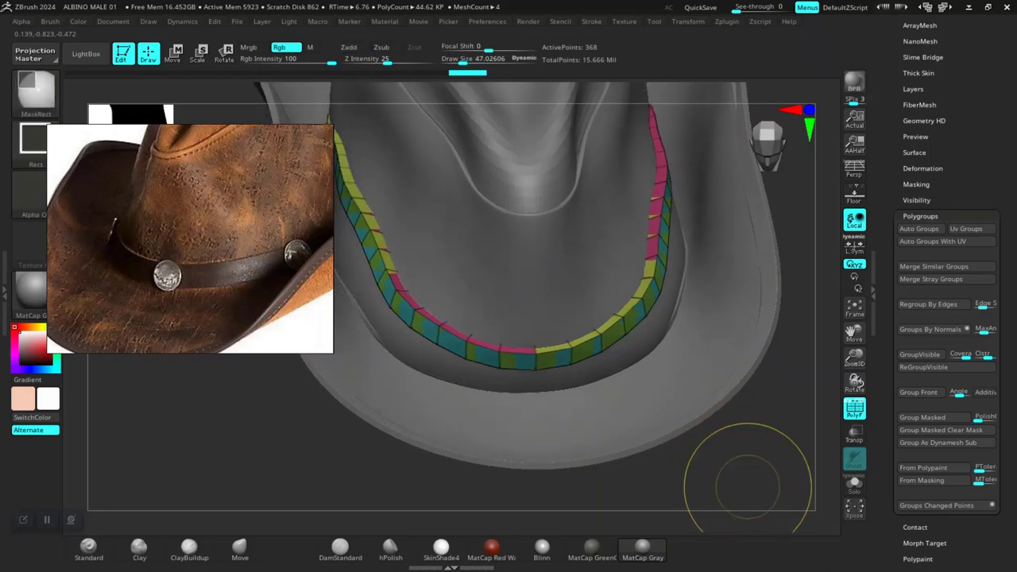
{"action": "key", "text": "ctrl+w"}
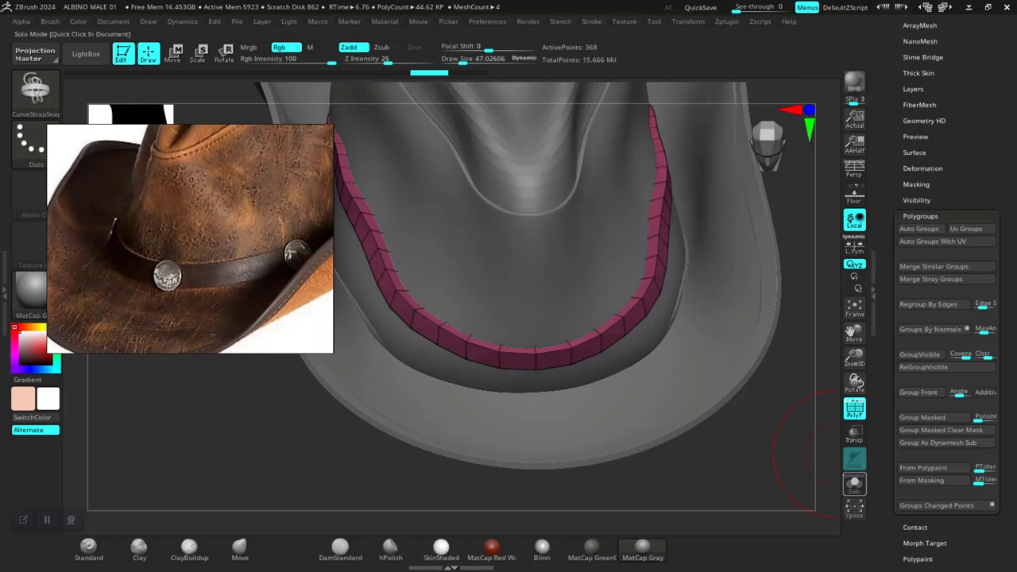
Step: Isolate the band in solo mode and examine its inner, outer and top faces
{"action": "left_click", "coordinate": [854, 483]}
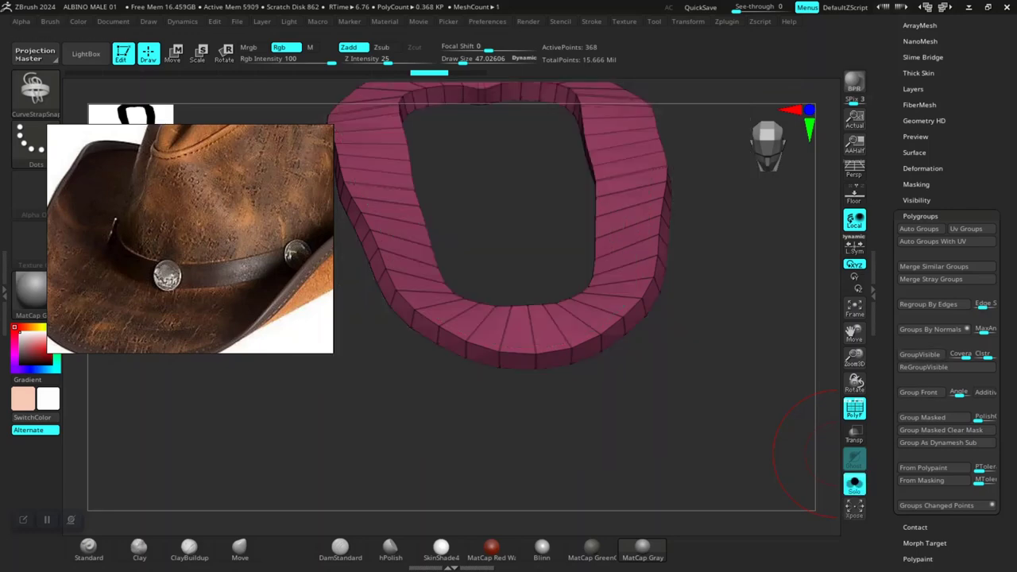
{"action": "left_click", "coordinate": [929, 329]}
{"action": "mouse_move", "coordinate": [691, 386]}
{"action": "left_mouse_down"}
{"action": "mouse_move", "coordinate": [683, 377]}
{"action": "mouse_move", "coordinate": [704, 431]}
{"action": "mouse_move", "coordinate": [682, 432]}
{"action": "left_mouse_up"}
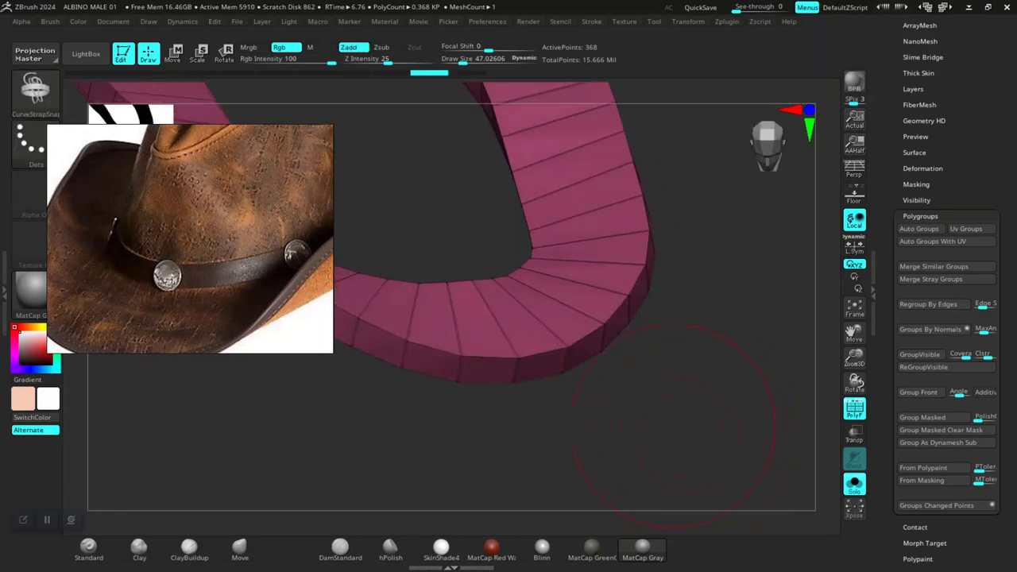
{"action": "key", "text": "ctrl+z"}
{"action": "mouse_move", "coordinate": [625, 361]}
{"action": "left_mouse_down"}
{"action": "mouse_move", "coordinate": [635, 385]}
{"action": "mouse_move", "coordinate": [615, 413]}
{"action": "left_mouse_up"}
{"action": "left_click_drag", "start_coordinate": [548, 314], "coordinate": [677, 409]}
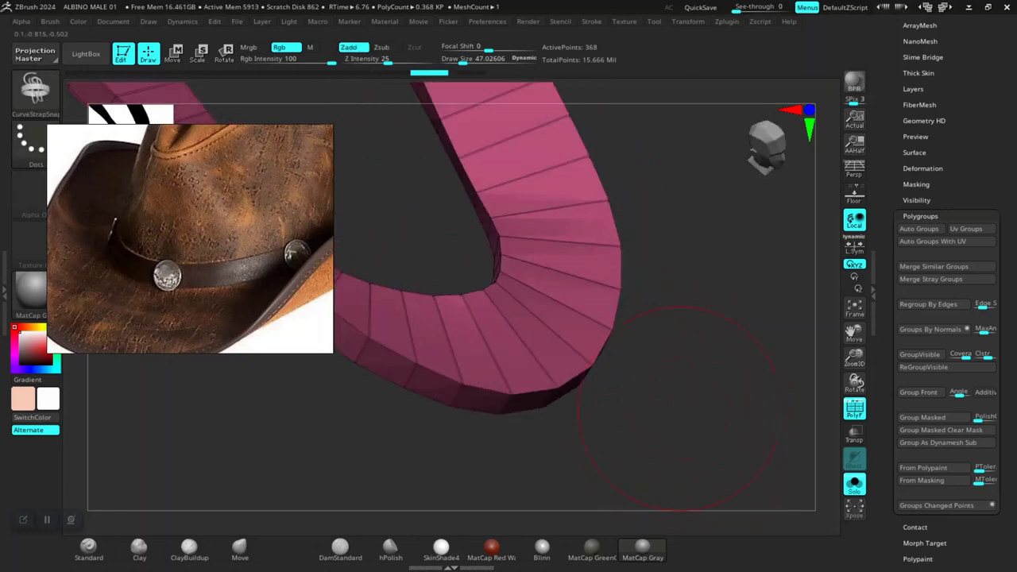
{"action": "left_click_drag", "start_coordinate": [677, 363], "coordinate": [638, 306]}
{"action": "left_click_drag", "start_coordinate": [653, 397], "coordinate": [679, 417]}
{"action": "left_click_drag", "start_coordinate": [628, 374], "coordinate": [685, 423]}
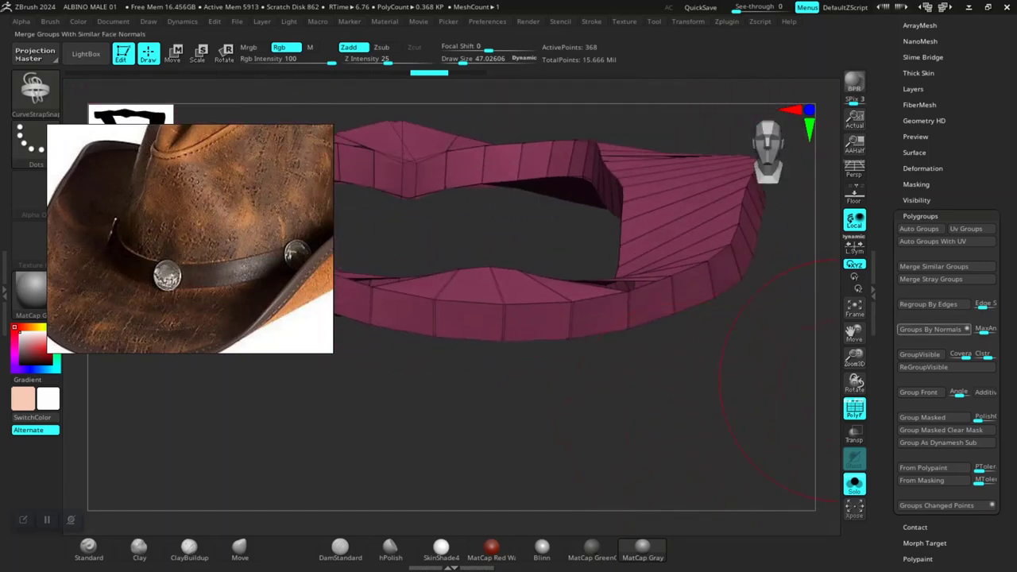
{"action": "left_click", "coordinate": [931, 329]}
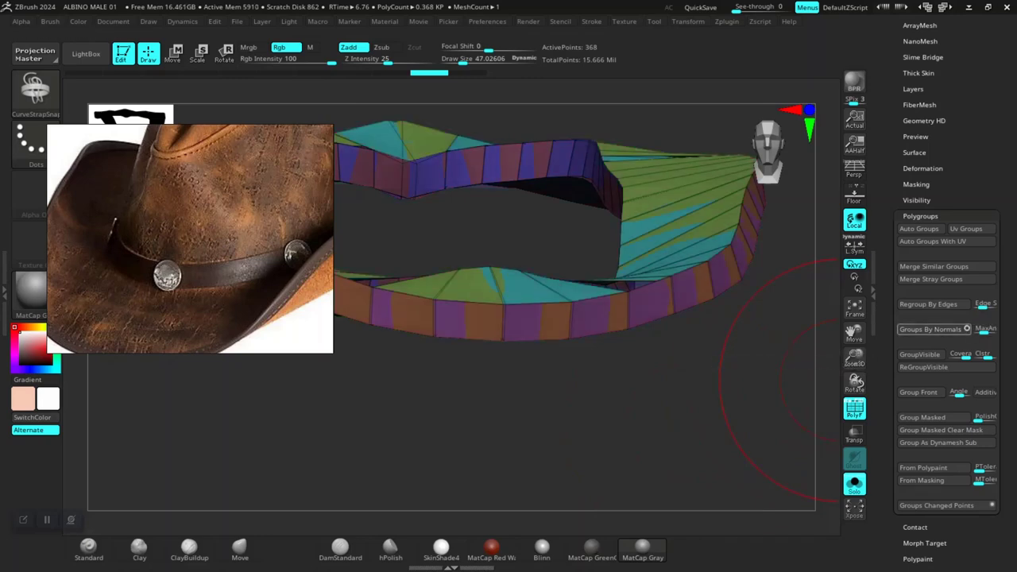
{"action": "left_click_drag", "start_coordinate": [766, 375], "coordinate": [752, 424]}
{"action": "key", "text": "ctrl+w"}
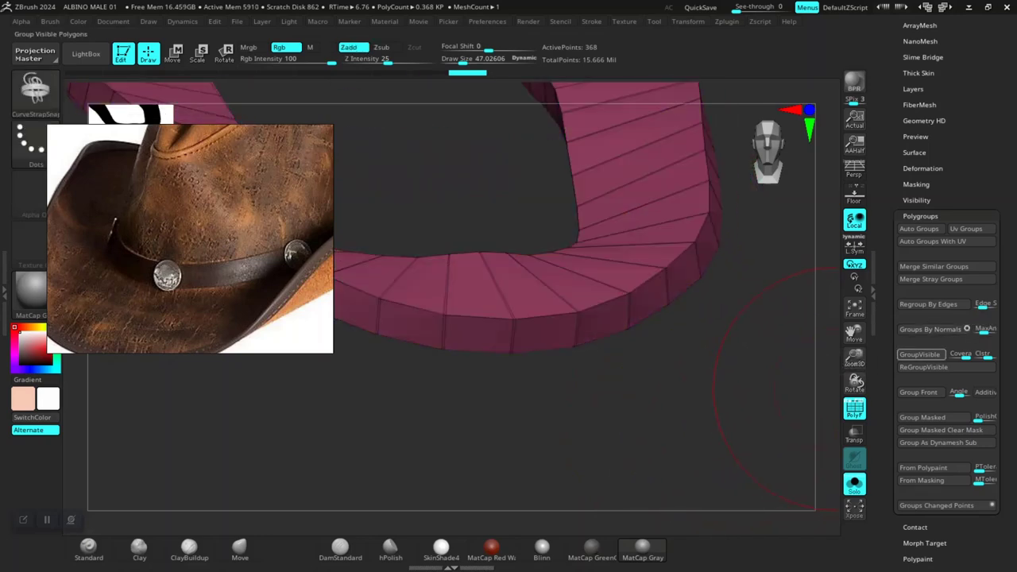
Step: Split the band into polygroups by surface normals and show only the brown polygroup of its outer wall
{"action": "left_click", "coordinate": [931, 329]}
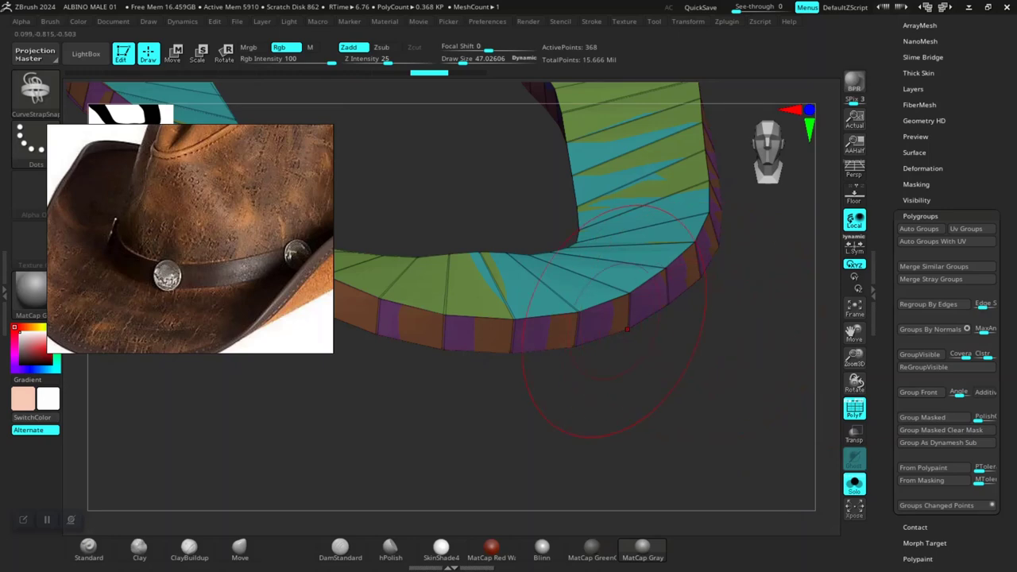
{"action": "key", "text": "ctrl+shift+z"}
{"action": "key", "text": "ctrl+shift+z"}
{"action": "mouse_move", "coordinate": [704, 420]}
{"action": "left_mouse_down"}
{"action": "mouse_move", "coordinate": [766, 409]}
{"action": "mouse_move", "coordinate": [715, 421]}
{"action": "mouse_move", "coordinate": [699, 357]}
{"action": "mouse_move", "coordinate": [664, 441]}
{"action": "left_mouse_up"}
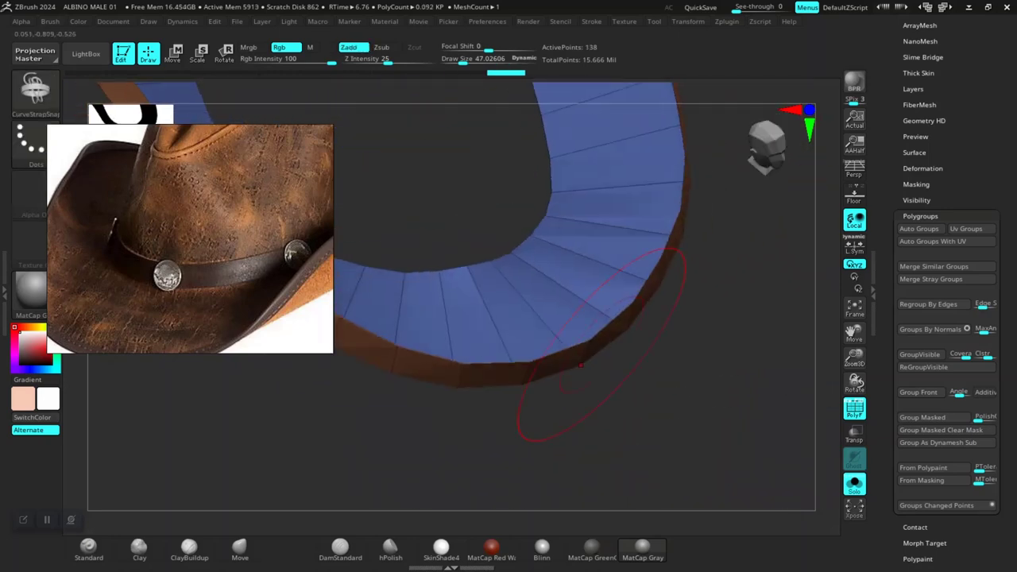
{"action": "left_click", "coordinate": [550, 304], "text": "ctrl+shift"}
Step: Duplicate the band subtool and delete the hidden faces from the copy, keeping only the outer wall strip
{"action": "mouse_move", "coordinate": [663, 397]}
{"action": "left_mouse_down"}
{"action": "mouse_move", "coordinate": [672, 457]}
{"action": "mouse_move", "coordinate": [670, 347]}
{"action": "mouse_move", "coordinate": [680, 376]}
{"action": "left_mouse_up"}
{"action": "left_click_drag", "start_coordinate": [886, 163], "coordinate": [886, 271]}
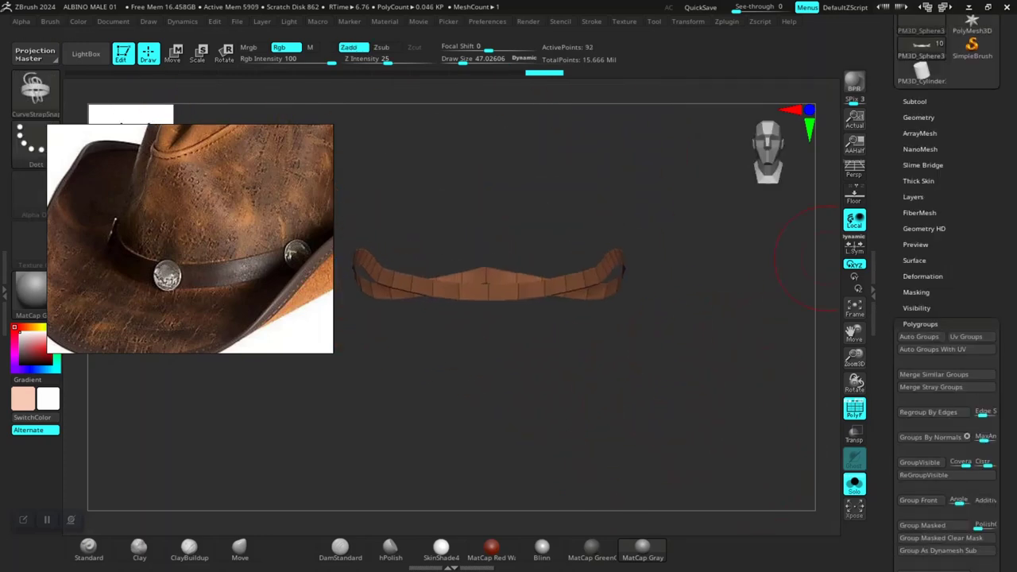
{"action": "left_click", "coordinate": [914, 102]}
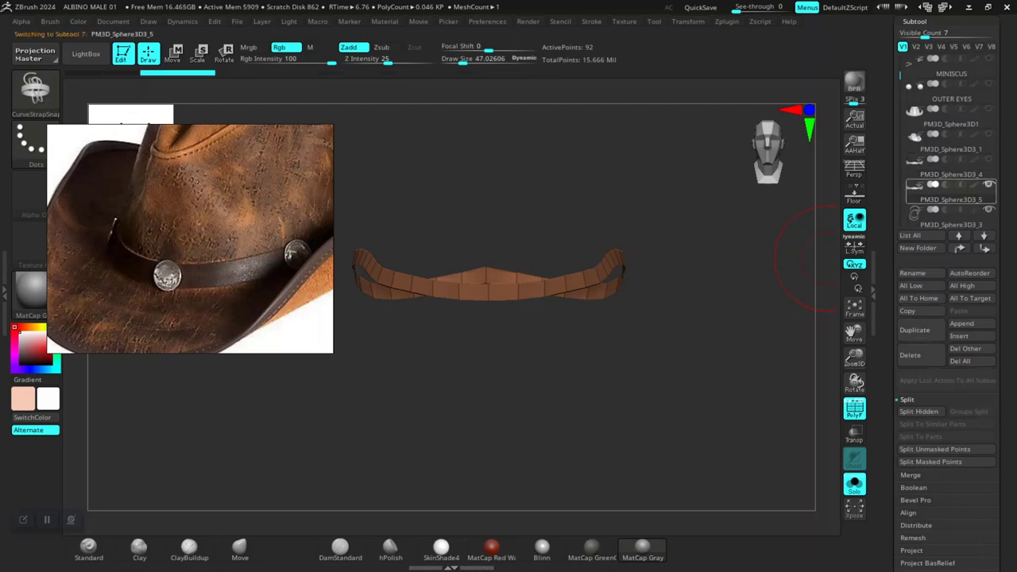
{"action": "left_click_drag", "start_coordinate": [665, 363], "coordinate": [654, 427]}
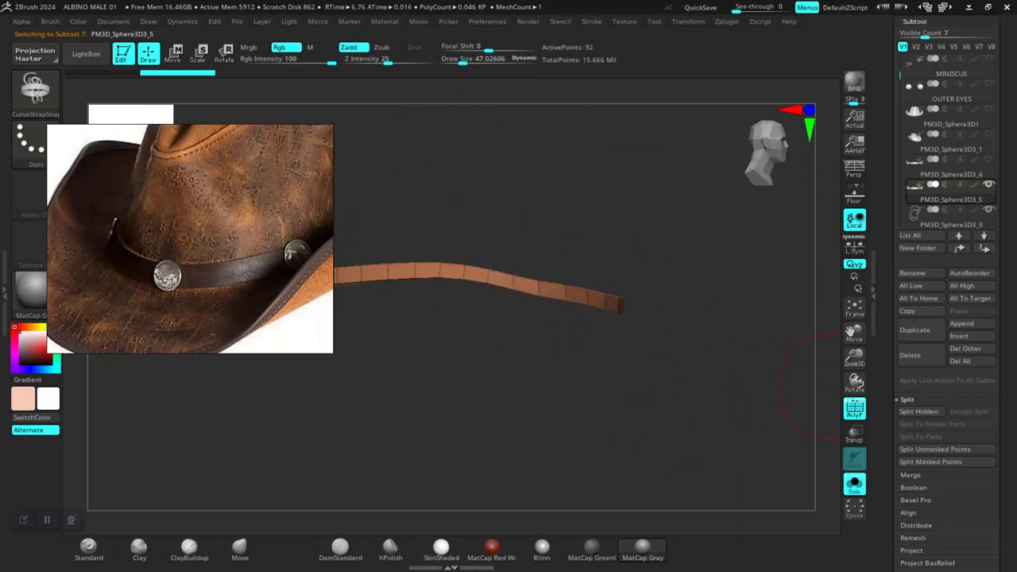
{"action": "scroll", "coordinate": [946, 358], "scroll_direction": "down", "scroll_amount": 4}
{"action": "left_click", "coordinate": [918, 459]}
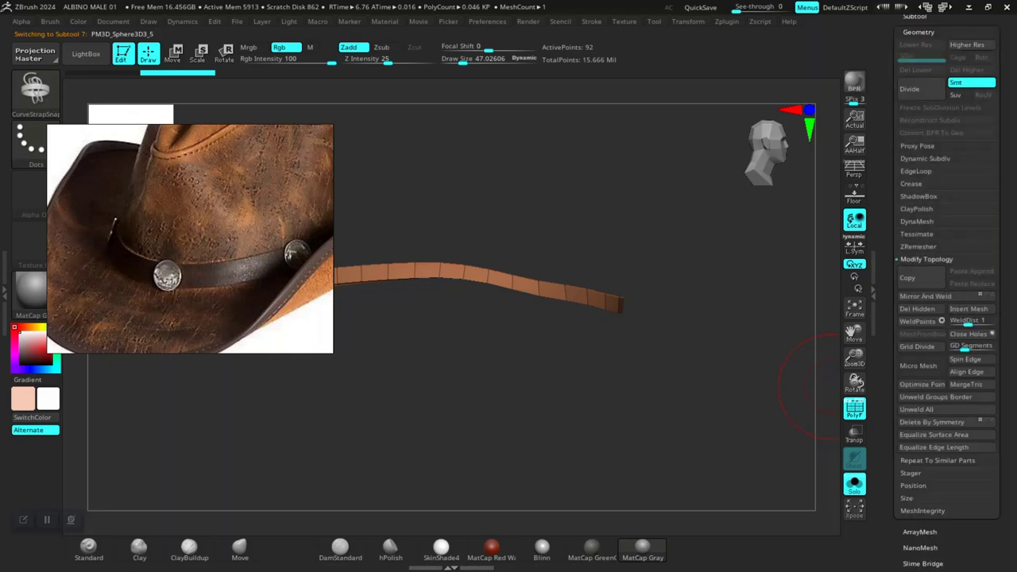
{"action": "left_click", "coordinate": [938, 295]}
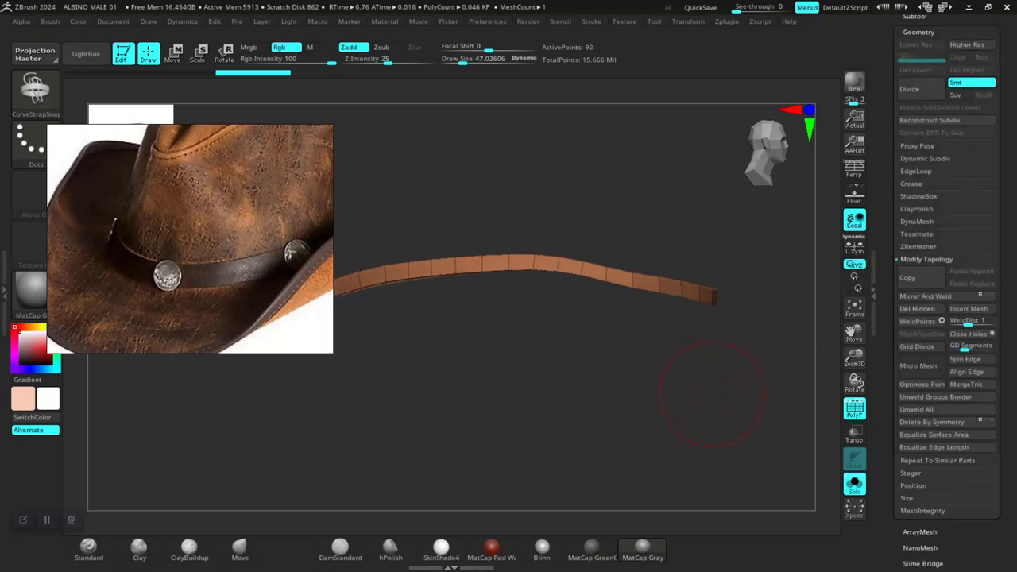
Step: Leave solo mode, select the hat's main subtool and hide its brim polygroup, keeping the crown wall visible
{"action": "left_click", "coordinate": [854, 483]}
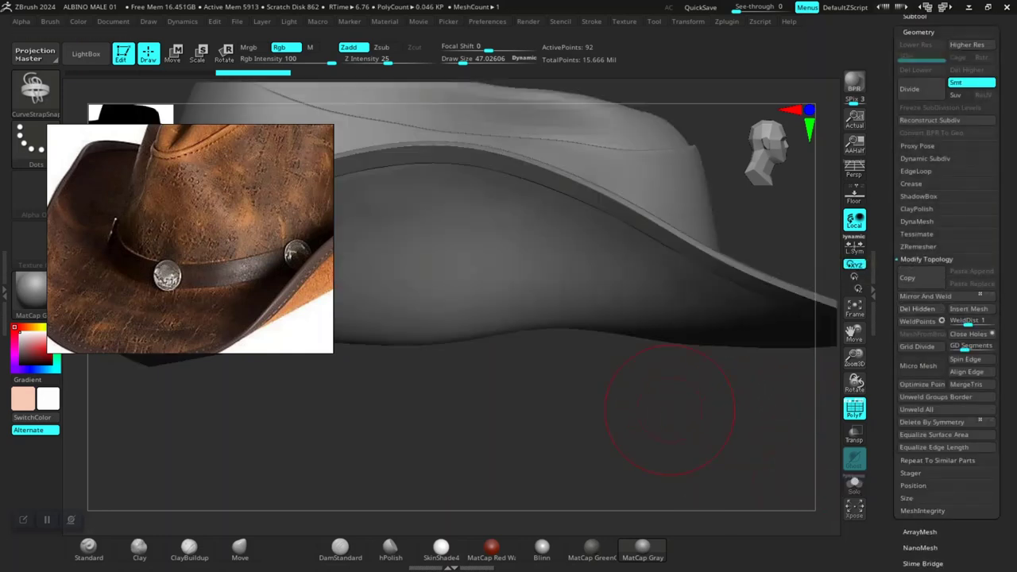
{"action": "left_click_drag", "start_coordinate": [670, 413], "coordinate": [699, 373]}
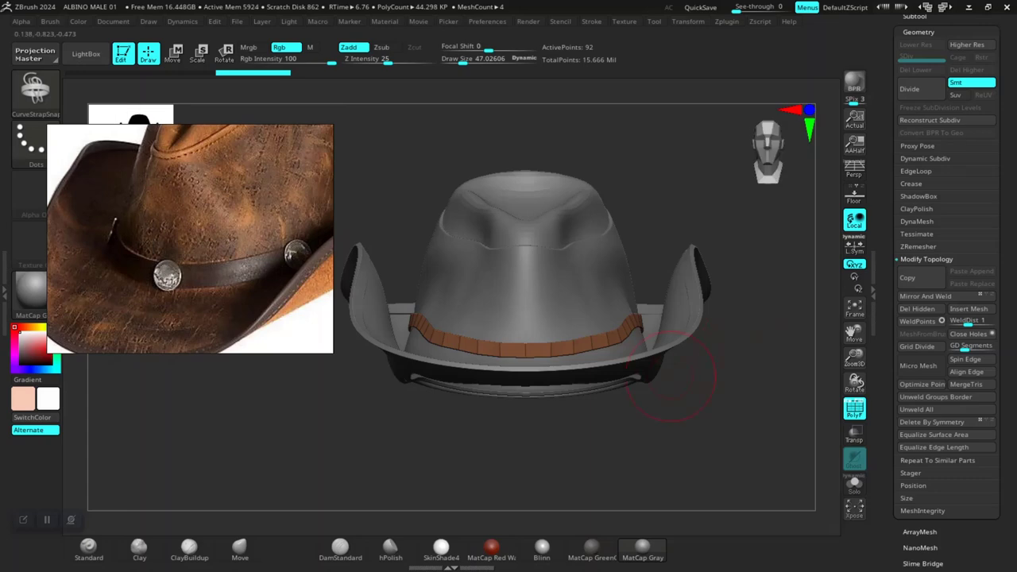
{"action": "left_click_drag", "start_coordinate": [588, 433], "coordinate": [673, 443]}
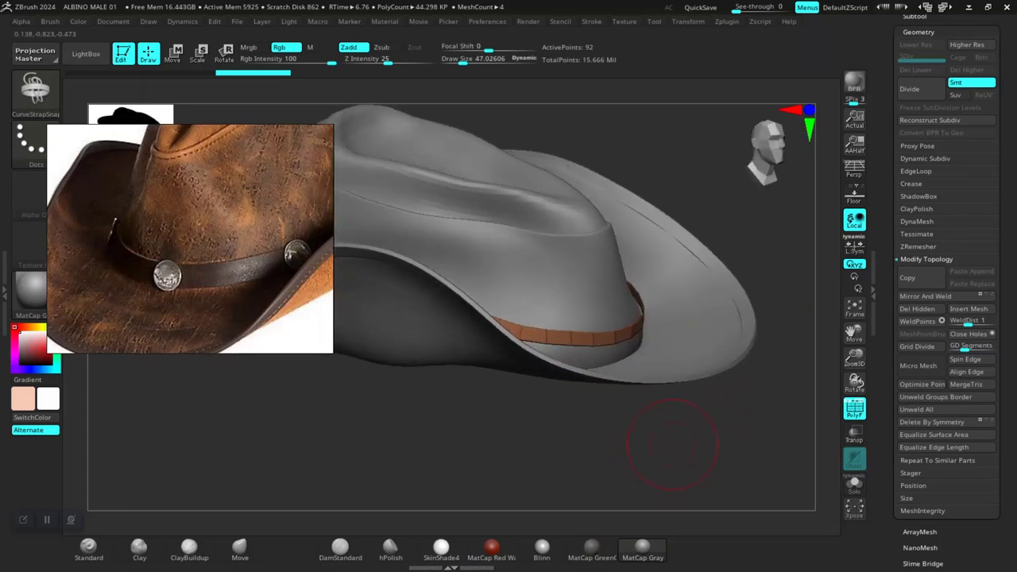
{"action": "left_click", "coordinate": [692, 360], "text": "alt"}
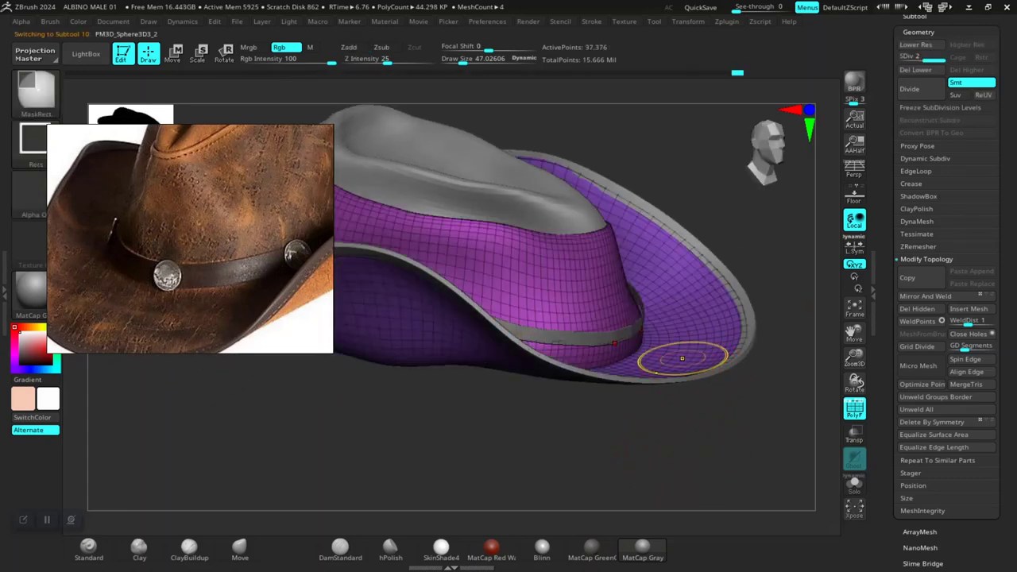
{"action": "left_click", "coordinate": [683, 359], "text": "ctrl+shift"}
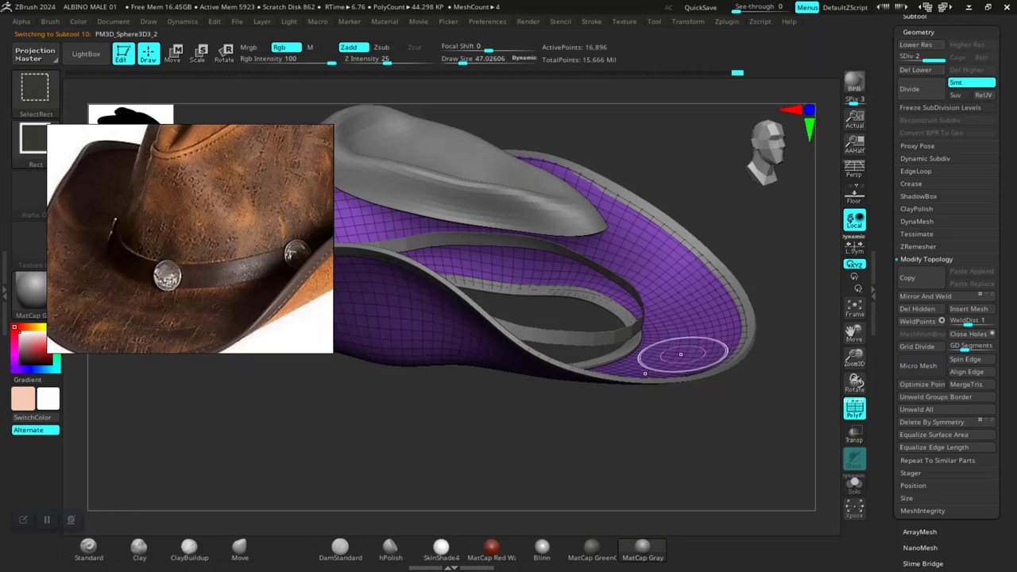
{"action": "left_click", "coordinate": [681, 354], "text": "ctrl+shift"}
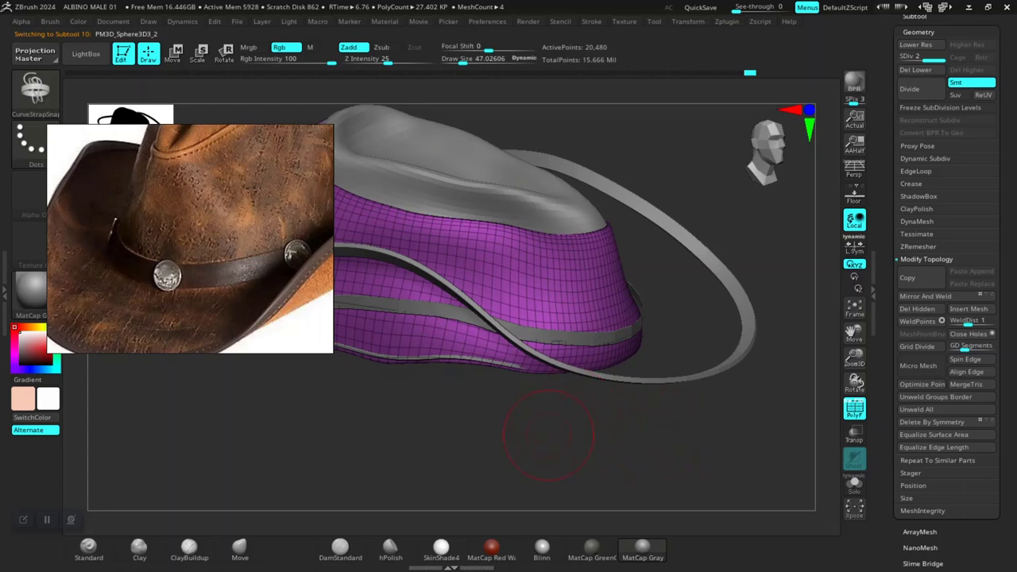
Step: Select the orange outer band strip and reshape its side sections against the crown with the Move brush at a draw size of about 73
{"action": "left_click_drag", "start_coordinate": [549, 435], "coordinate": [674, 451]}
{"action": "left_click", "coordinate": [653, 275], "text": "alt"}
{"action": "left_click_drag", "start_coordinate": [640, 389], "coordinate": [521, 381]}
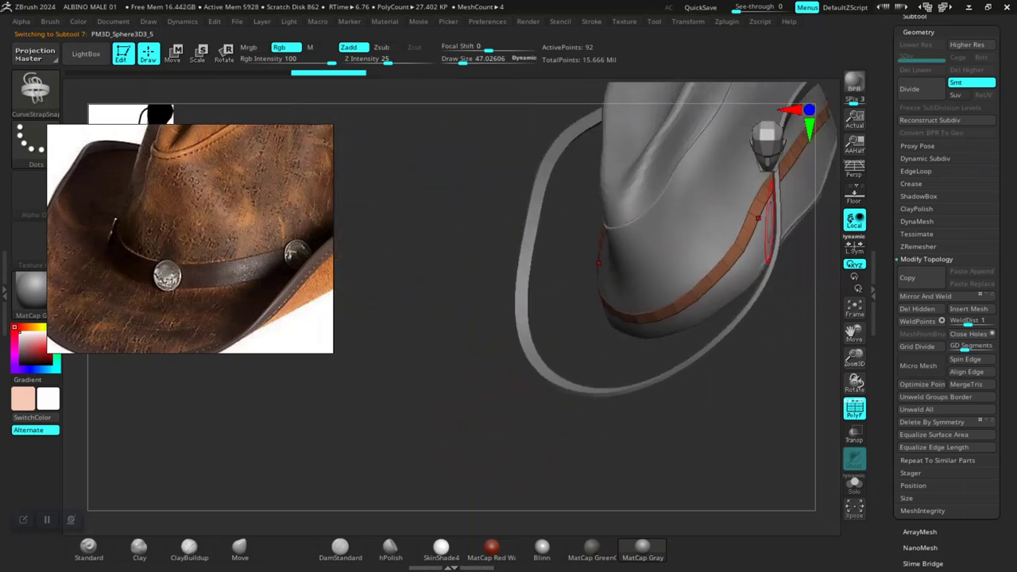
{"action": "mouse_move", "coordinate": [413, 405]}
{"action": "left_mouse_down"}
{"action": "mouse_move", "coordinate": [467, 414]}
{"action": "mouse_move", "coordinate": [527, 390]}
{"action": "mouse_move", "coordinate": [612, 386]}
{"action": "left_mouse_up"}
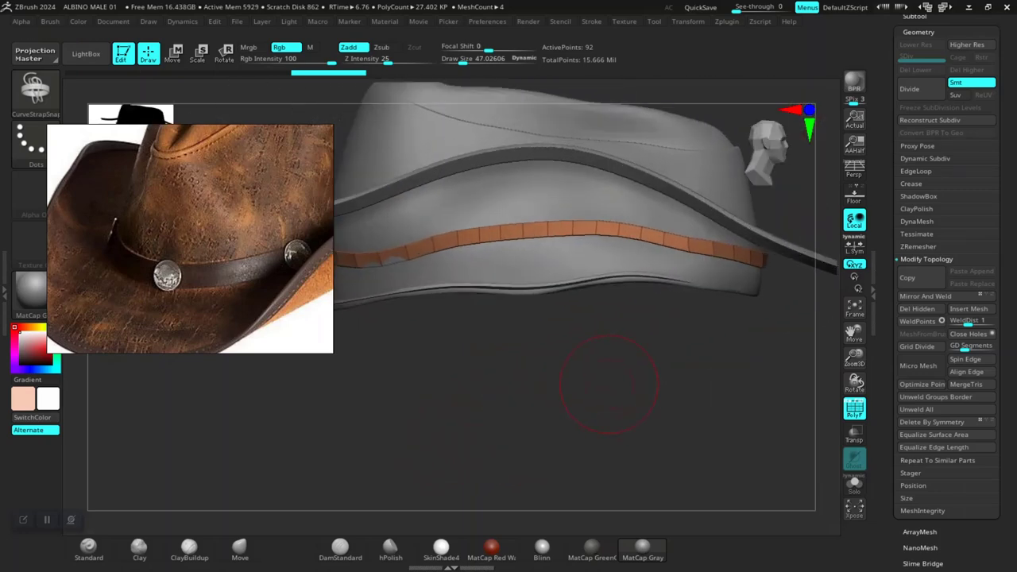
{"action": "key", "text": "space"}
{"action": "left_click_drag", "start_coordinate": [594, 268], "coordinate": [599, 263]}
{"action": "left_click", "coordinate": [240, 547]}
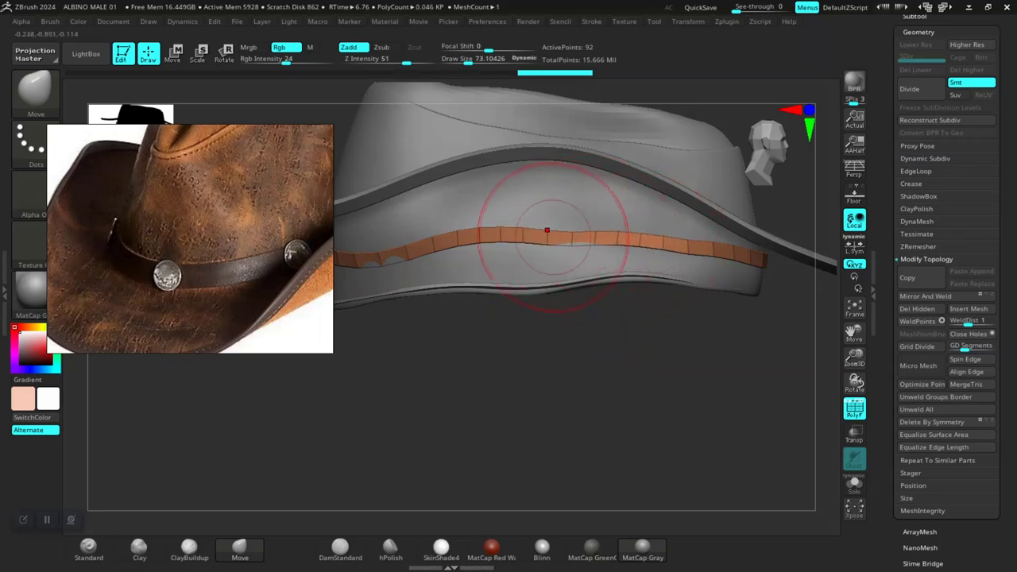
{"action": "left_click_drag", "start_coordinate": [532, 329], "coordinate": [574, 342]}
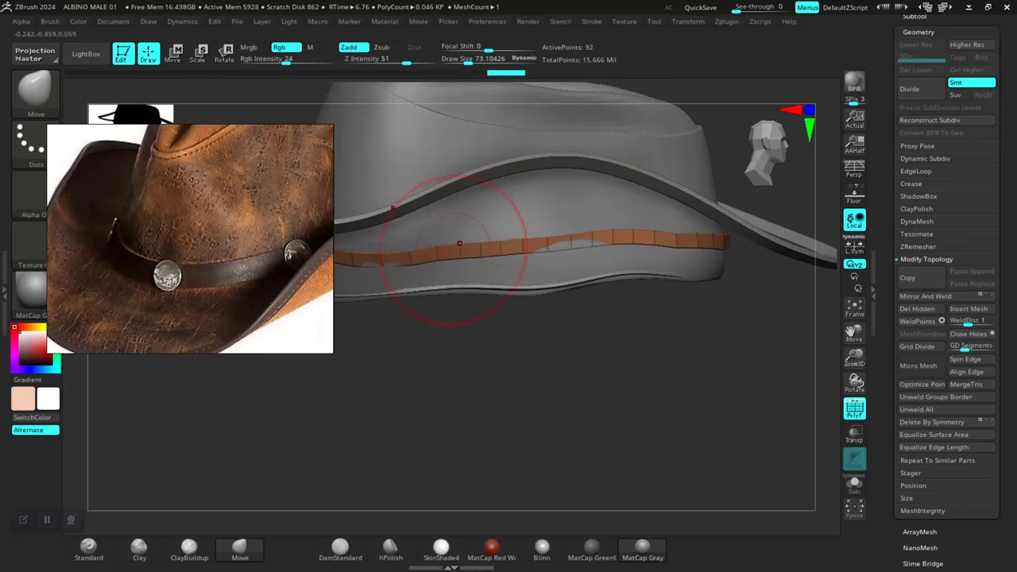
{"action": "mouse_move", "coordinate": [571, 248]}
{"action": "left_mouse_down"}
{"action": "mouse_move", "coordinate": [610, 332]}
{"action": "mouse_move", "coordinate": [609, 363]}
{"action": "mouse_move", "coordinate": [570, 418]}
{"action": "mouse_move", "coordinate": [564, 194]}
{"action": "mouse_move", "coordinate": [691, 236]}
{"action": "mouse_move", "coordinate": [522, 318]}
{"action": "mouse_move", "coordinate": [652, 274]}
{"action": "left_mouse_up"}
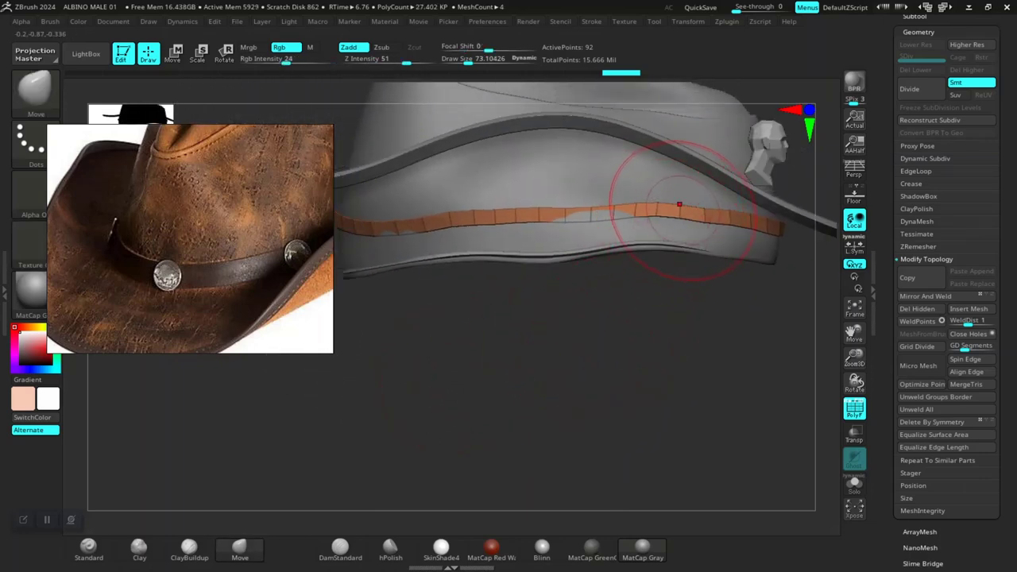
{"action": "left_click_drag", "start_coordinate": [531, 327], "coordinate": [579, 223]}
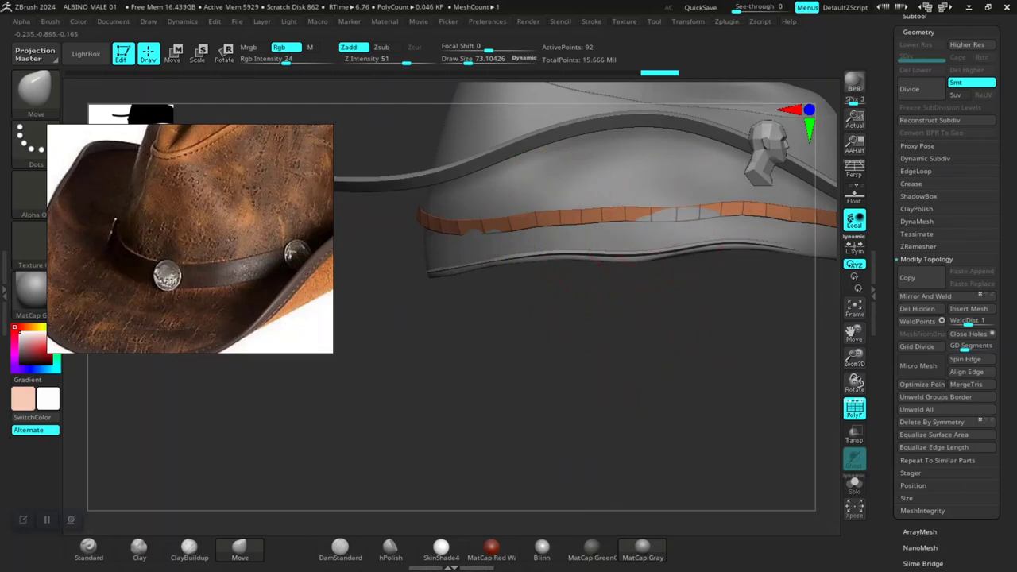
{"action": "mouse_move", "coordinate": [547, 325]}
{"action": "left_mouse_down"}
{"action": "mouse_move", "coordinate": [601, 332]}
{"action": "mouse_move", "coordinate": [554, 232]}
{"action": "left_mouse_up"}
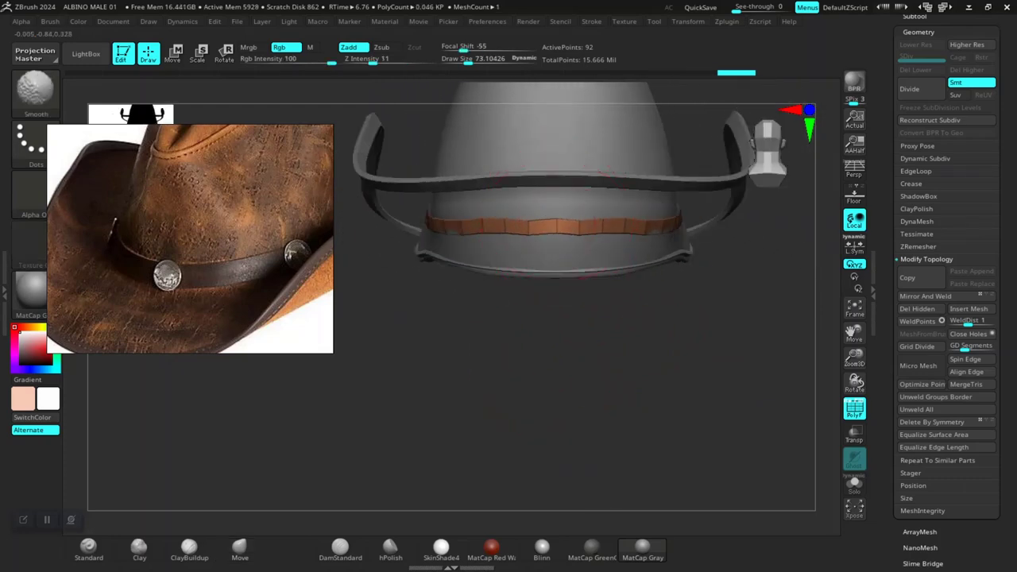
Step: Smooth the band's wavy section at the back of the crown and turn off the polyframe display
{"action": "left_click_drag", "start_coordinate": [555, 223], "coordinate": [572, 229], "text": "shift"}
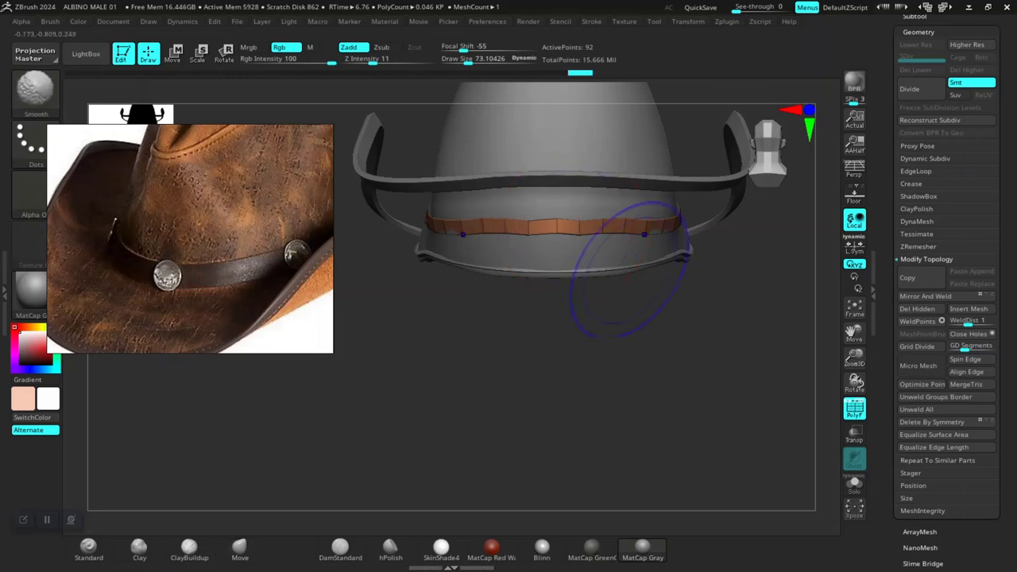
{"action": "key", "text": "shift+f"}
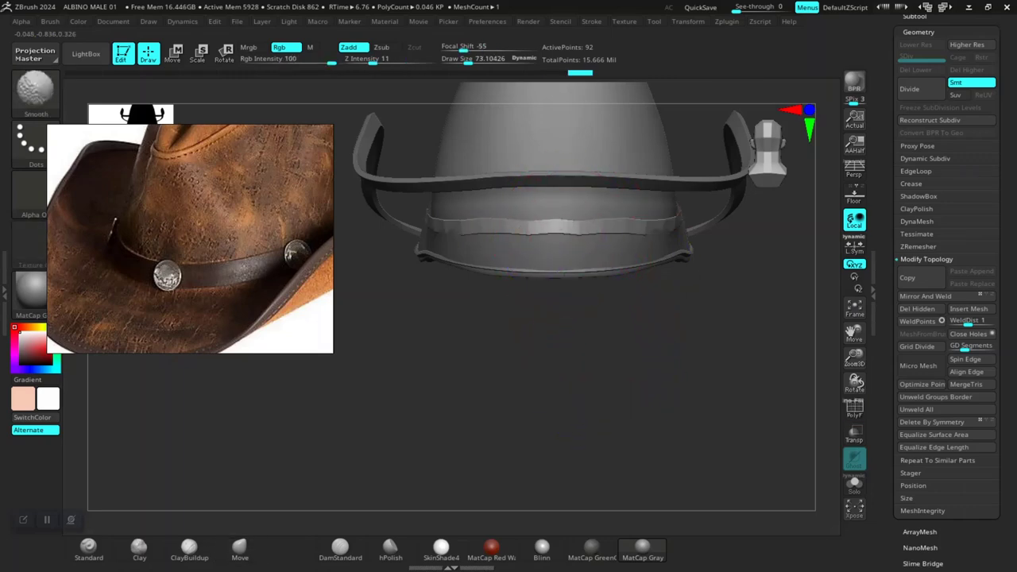
{"action": "mouse_move", "coordinate": [616, 308]}
{"action": "left_mouse_down"}
{"action": "mouse_move", "coordinate": [622, 460]}
{"action": "mouse_move", "coordinate": [606, 382]}
{"action": "mouse_move", "coordinate": [585, 466]}
{"action": "left_mouse_up"}
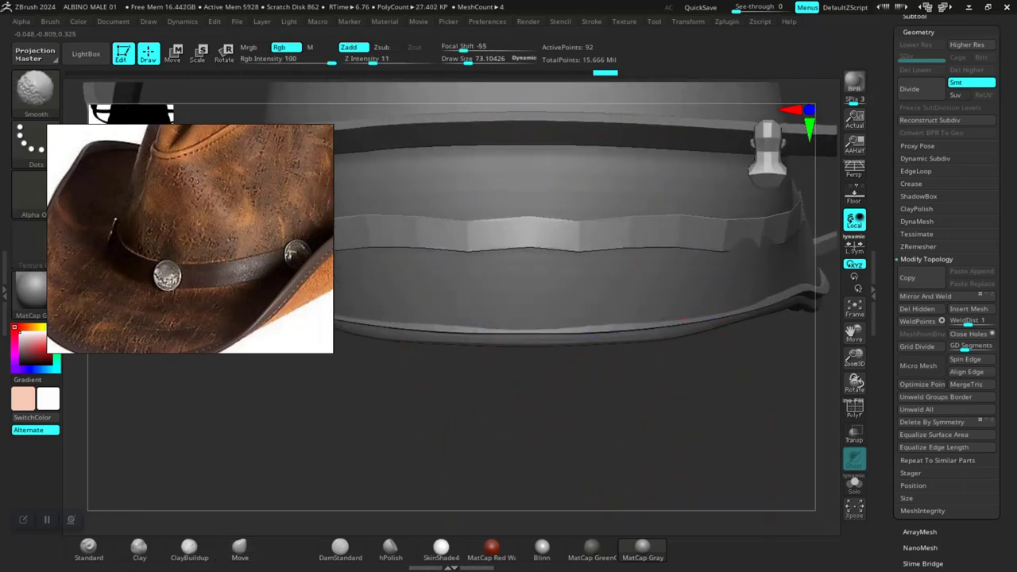
Step: Reduce the Move brush's draw size to about 28 and pull the band's back corner out of the crown surface
{"action": "left_click_drag", "start_coordinate": [575, 381], "coordinate": [575, 302]}
{"action": "key", "text": "space"}
{"action": "left_click_drag", "start_coordinate": [589, 260], "coordinate": [584, 259]}
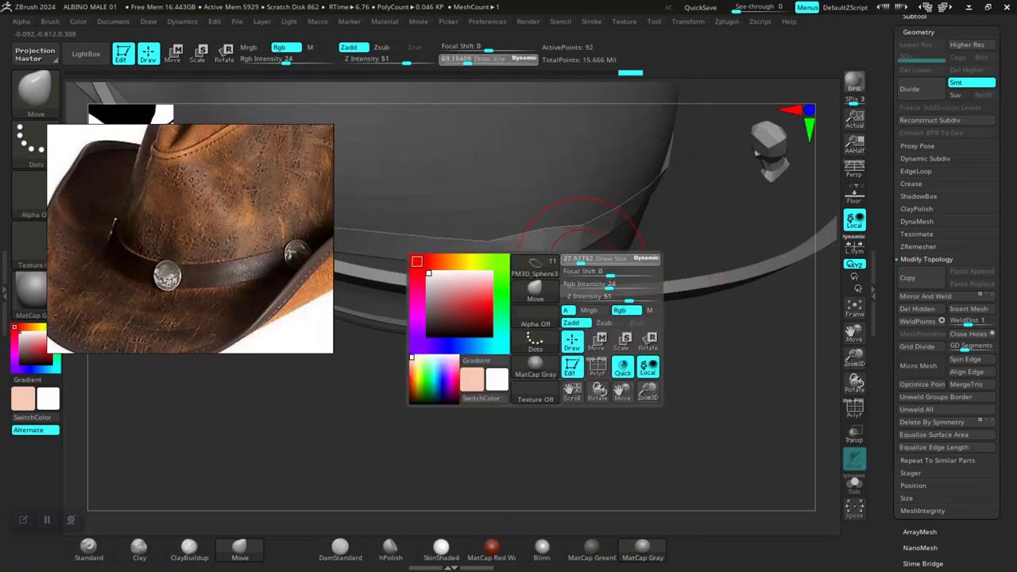
{"action": "left_click_drag", "start_coordinate": [574, 397], "coordinate": [574, 452]}
{"action": "left_click_drag", "start_coordinate": [556, 249], "coordinate": [552, 272]}
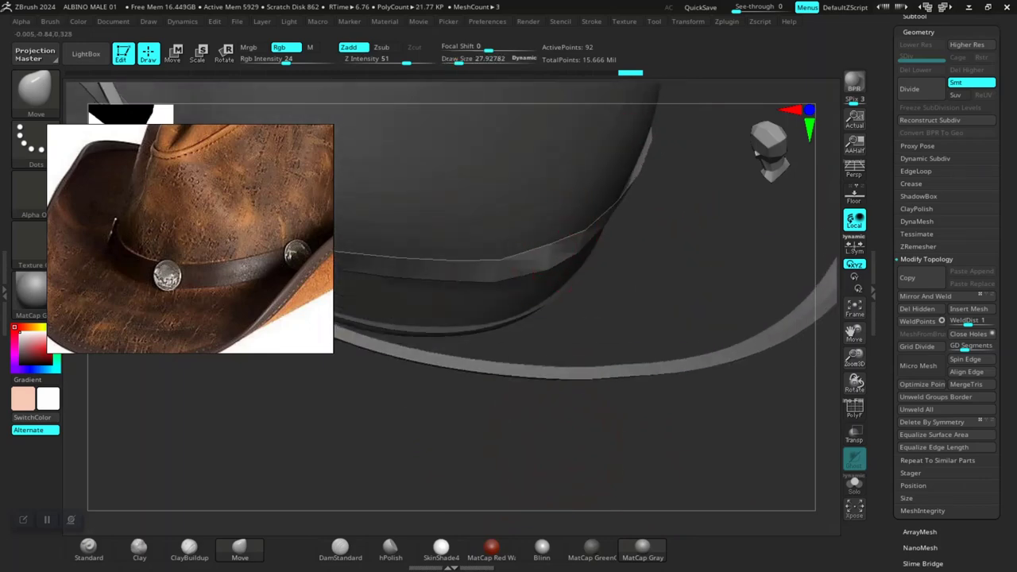
Step: Enlarge the Move brush's draw size to about 58 and adjust the band's front and side sections to follow the crown
{"action": "mouse_move", "coordinate": [608, 420]}
{"action": "left_mouse_down", "text": "alt"}
{"action": "mouse_move", "coordinate": [608, 379]}
{"action": "mouse_move", "coordinate": [633, 419]}
{"action": "mouse_move", "coordinate": [623, 454]}
{"action": "mouse_move", "coordinate": [573, 475]}
{"action": "mouse_move", "coordinate": [584, 461]}
{"action": "mouse_move", "coordinate": [584, 378]}
{"action": "mouse_move", "coordinate": [517, 349]}
{"action": "mouse_move", "coordinate": [580, 331]}
{"action": "left_mouse_up", "text": "alt"}
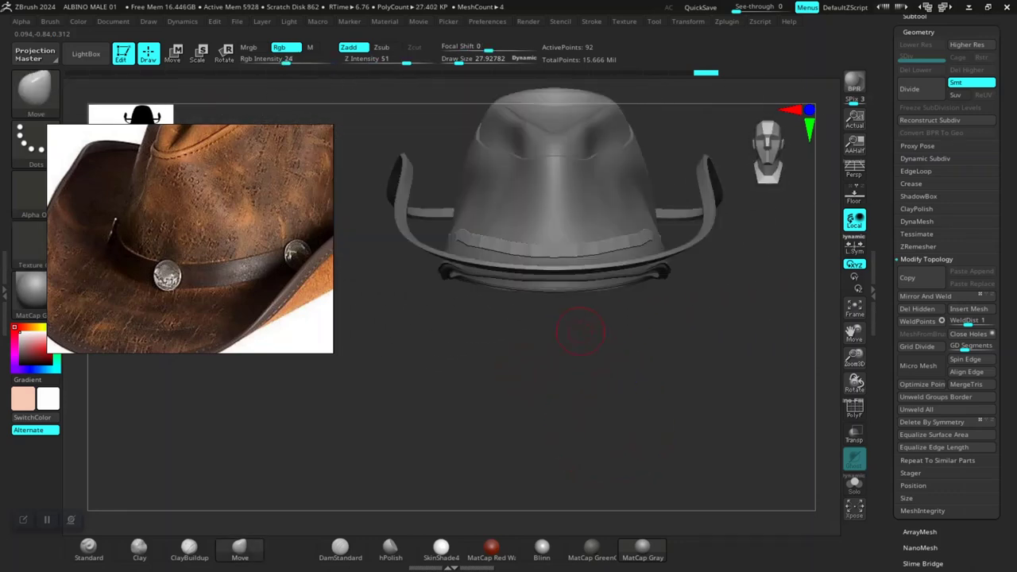
{"action": "right_click_drag", "start_coordinate": [625, 384], "coordinate": [556, 369]}
{"action": "key", "text": "space"}
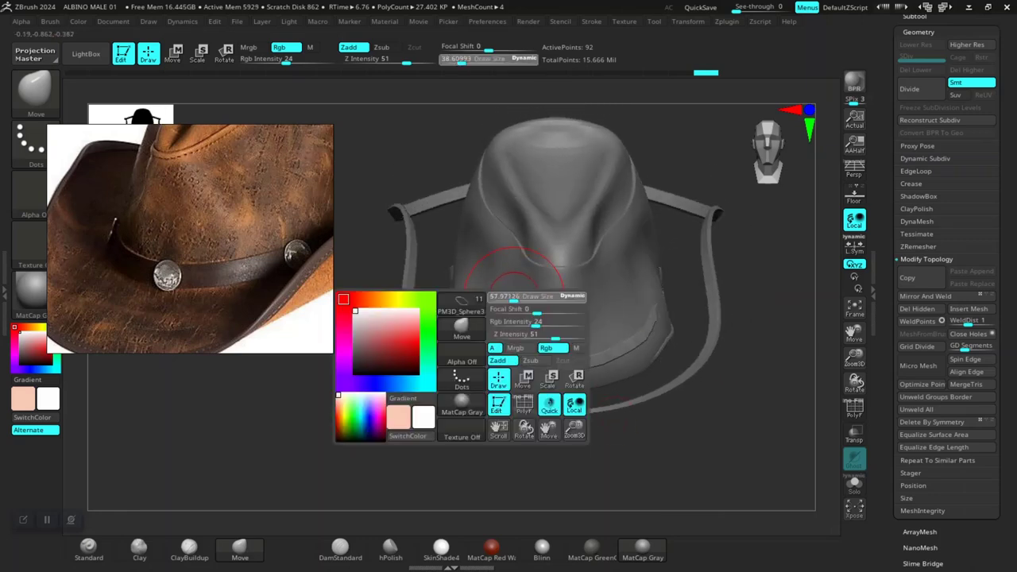
{"action": "left_click_drag", "start_coordinate": [342, 381], "coordinate": [460, 385], "text": "alt"}
{"action": "right_click_drag", "start_coordinate": [433, 387], "coordinate": [464, 397]}
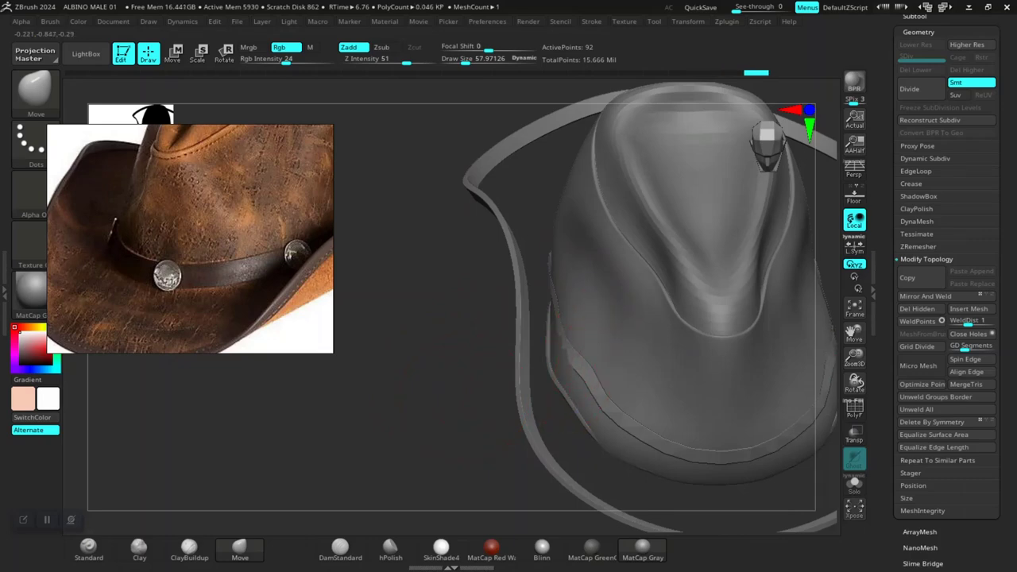
{"action": "mouse_move", "coordinate": [469, 398]}
{"action": "left_mouse_down"}
{"action": "mouse_move", "coordinate": [545, 427]}
{"action": "mouse_move", "coordinate": [483, 465]}
{"action": "left_mouse_up"}
{"action": "mouse_move", "coordinate": [481, 465]}
{"action": "right_mouse_down"}
{"action": "mouse_move", "coordinate": [469, 477]}
{"action": "mouse_move", "coordinate": [436, 466]}
{"action": "mouse_move", "coordinate": [437, 445]}
{"action": "mouse_move", "coordinate": [459, 419]}
{"action": "mouse_move", "coordinate": [454, 394]}
{"action": "right_mouse_up"}
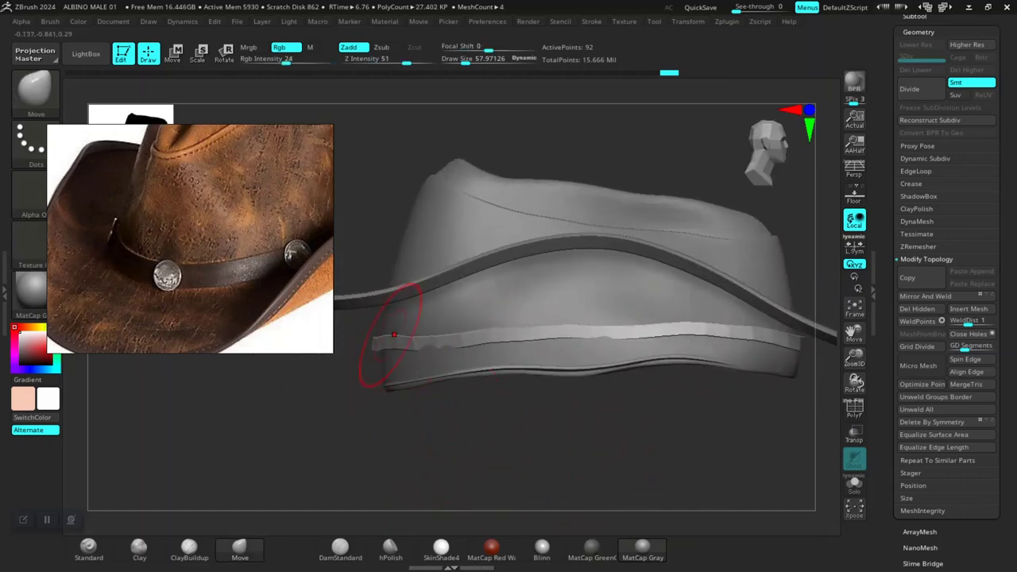
{"action": "right_click_drag", "start_coordinate": [535, 363], "coordinate": [562, 415]}
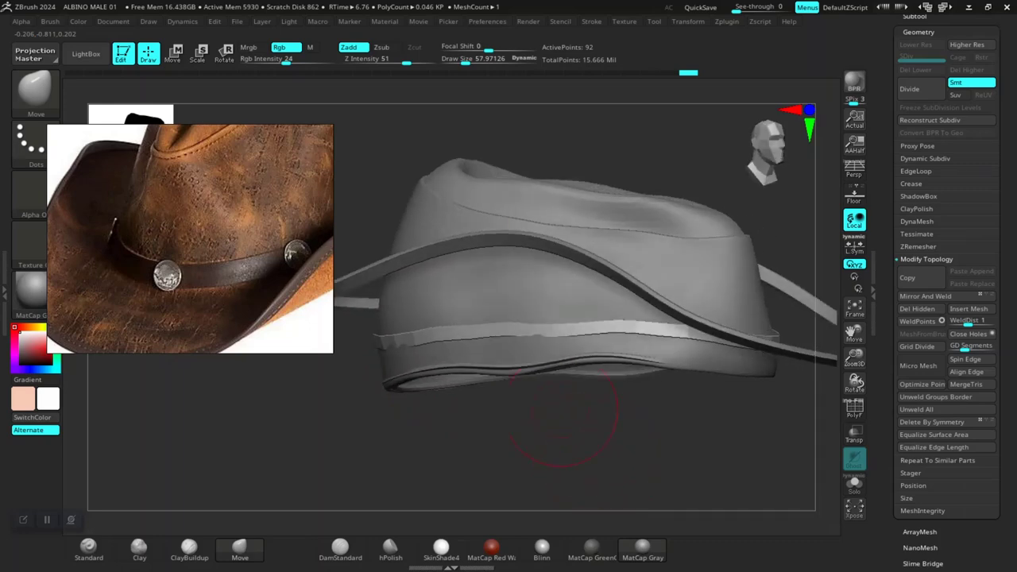
{"action": "right_click_drag", "start_coordinate": [782, 370], "coordinate": [739, 397]}
Step: Even out the band's wobbly edges with the Polish By Groups deformation
{"action": "left_click_drag", "start_coordinate": [894, 390], "coordinate": [895, 290]}
{"action": "scroll", "coordinate": [946, 318], "scroll_direction": "down", "scroll_amount": 3}
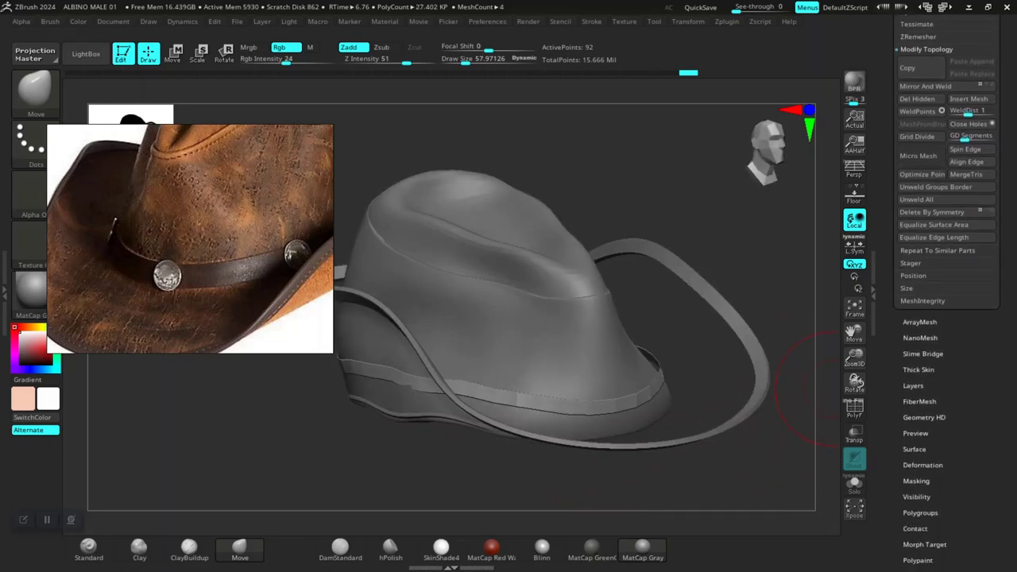
{"action": "left_click", "coordinate": [923, 465]}
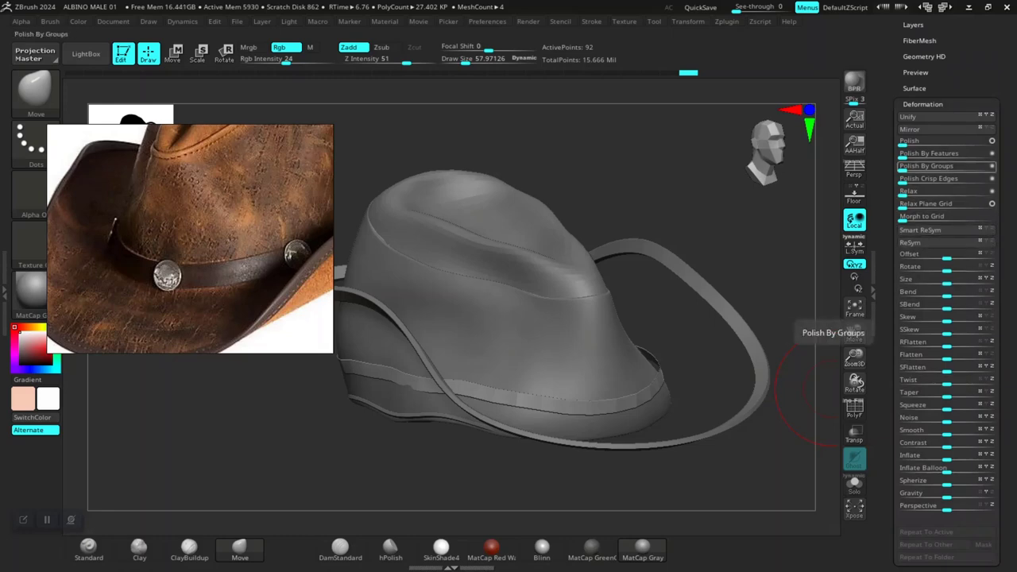
{"action": "left_click", "coordinate": [926, 165]}
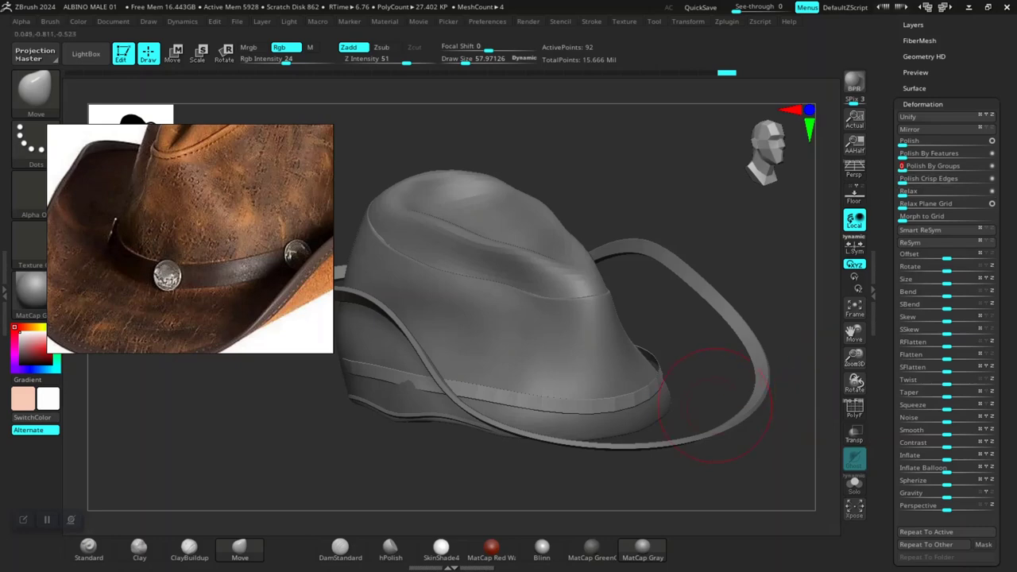
Step: Pull the polished band outward along the crown's sides with the Move brush so it sits on the surface
{"action": "mouse_move", "coordinate": [645, 500]}
{"action": "left_mouse_down"}
{"action": "mouse_move", "coordinate": [582, 464]}
{"action": "mouse_move", "coordinate": [697, 422]}
{"action": "left_mouse_up"}
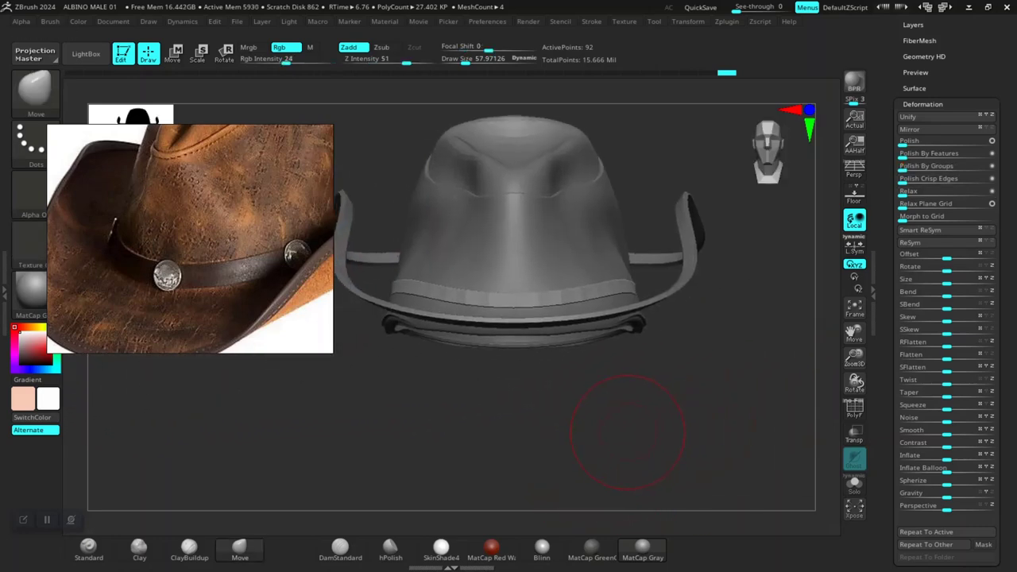
{"action": "mouse_move", "coordinate": [574, 440]}
{"action": "left_mouse_down"}
{"action": "mouse_move", "coordinate": [566, 413]}
{"action": "mouse_move", "coordinate": [628, 476]}
{"action": "left_mouse_up"}
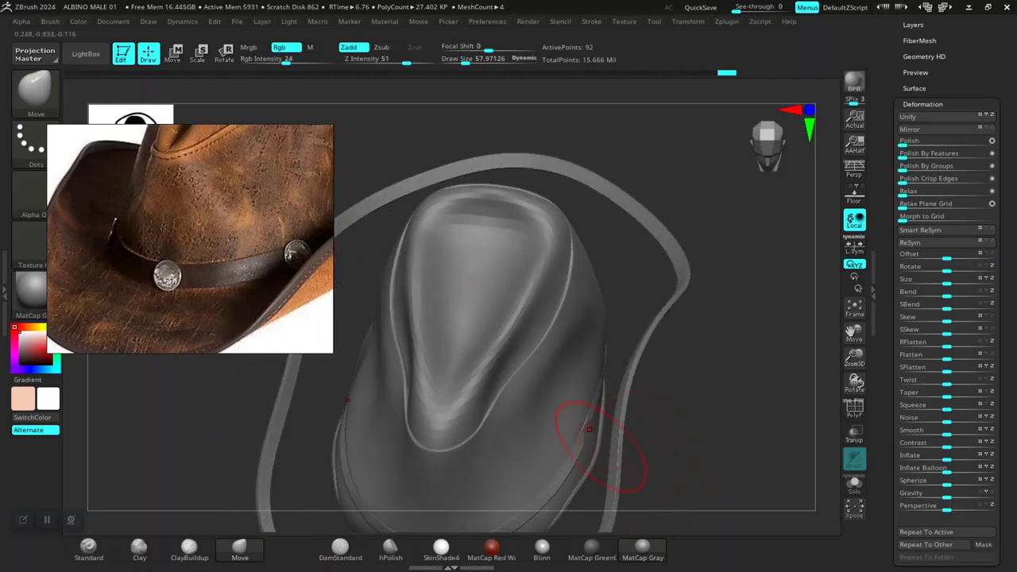
{"action": "left_click_drag", "start_coordinate": [616, 441], "coordinate": [626, 492]}
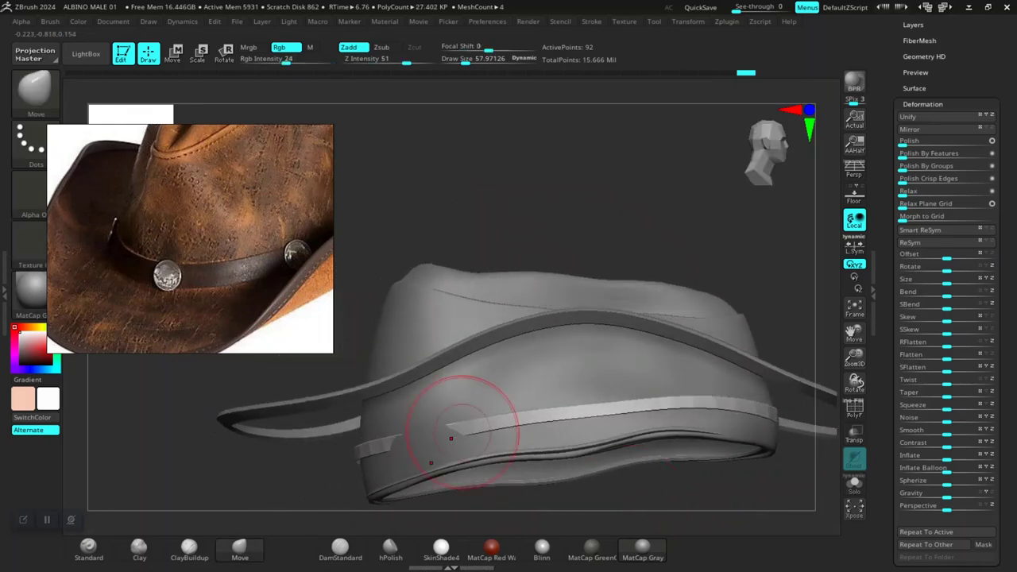
{"action": "left_click_drag", "start_coordinate": [433, 237], "coordinate": [474, 357]}
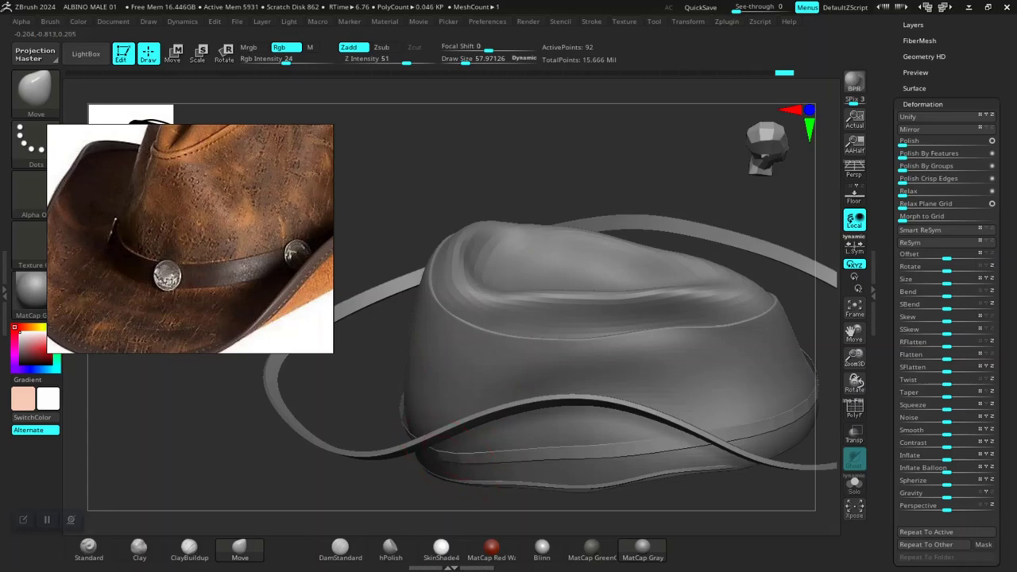
Step: Pull the band's back section outward around the rear of the crown with the Move brush
{"action": "mouse_move", "coordinate": [442, 459]}
{"action": "left_mouse_down"}
{"action": "mouse_move", "coordinate": [362, 409]}
{"action": "mouse_move", "coordinate": [363, 427]}
{"action": "left_mouse_up"}
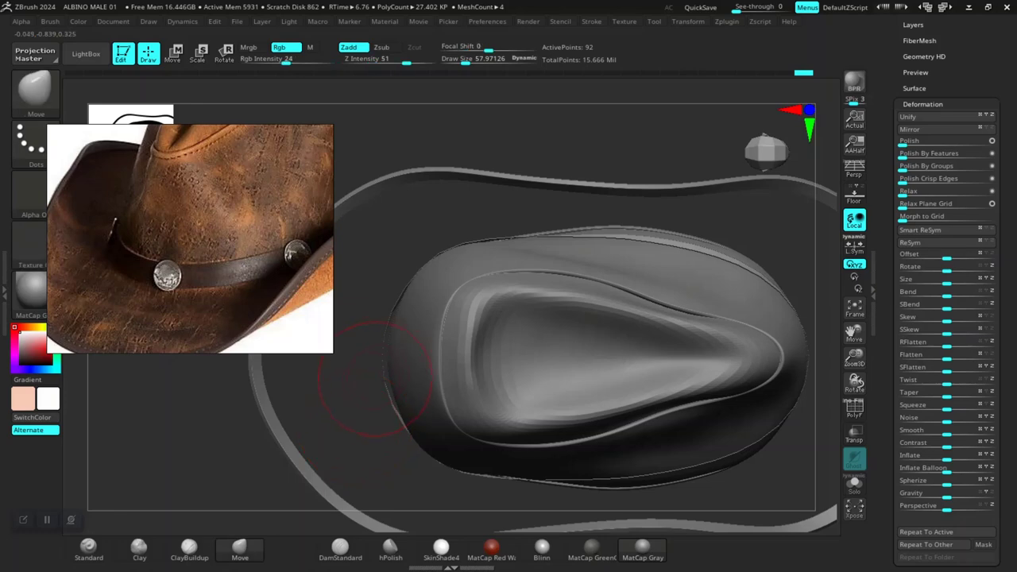
{"action": "left_click_drag", "start_coordinate": [397, 377], "coordinate": [413, 437], "text": "alt"}
{"action": "left_click_drag", "start_coordinate": [324, 414], "coordinate": [451, 443], "text": "alt"}
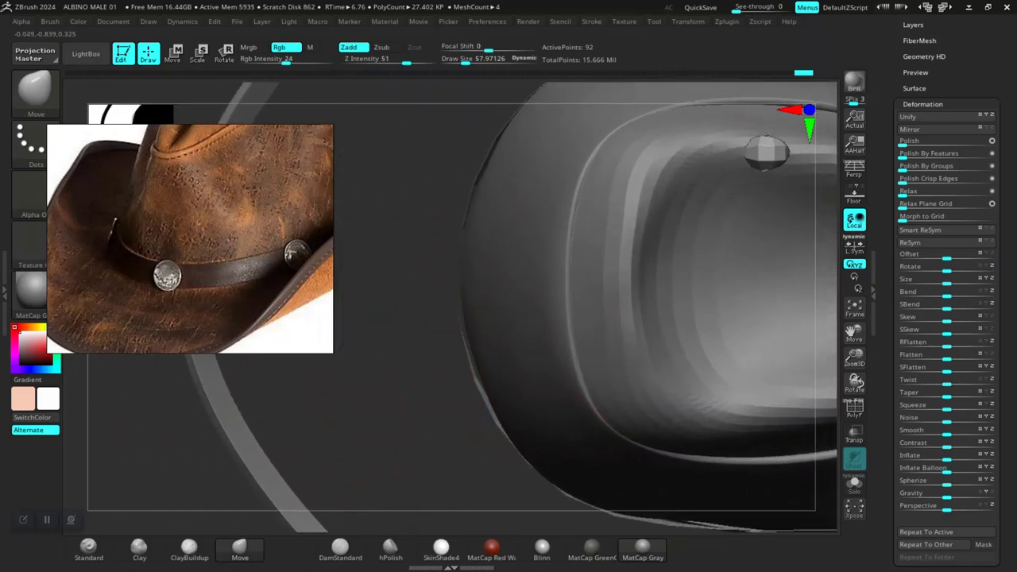
{"action": "left_click_drag", "start_coordinate": [453, 369], "coordinate": [420, 363]}
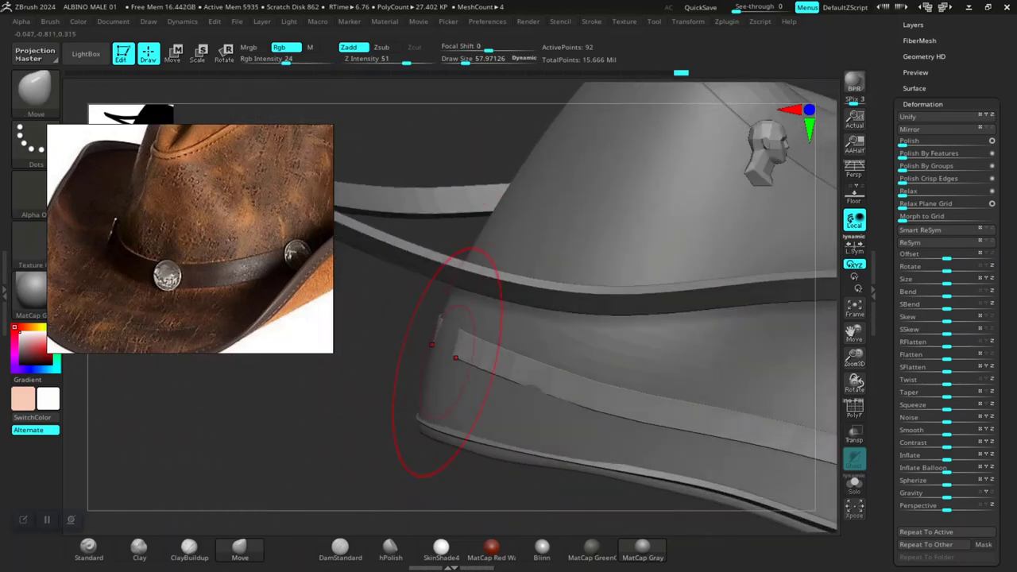
{"action": "mouse_move", "coordinate": [423, 431]}
{"action": "left_mouse_down", "text": "alt"}
{"action": "mouse_move", "coordinate": [389, 397]}
{"action": "mouse_move", "coordinate": [431, 443]}
{"action": "left_mouse_up", "text": "alt"}
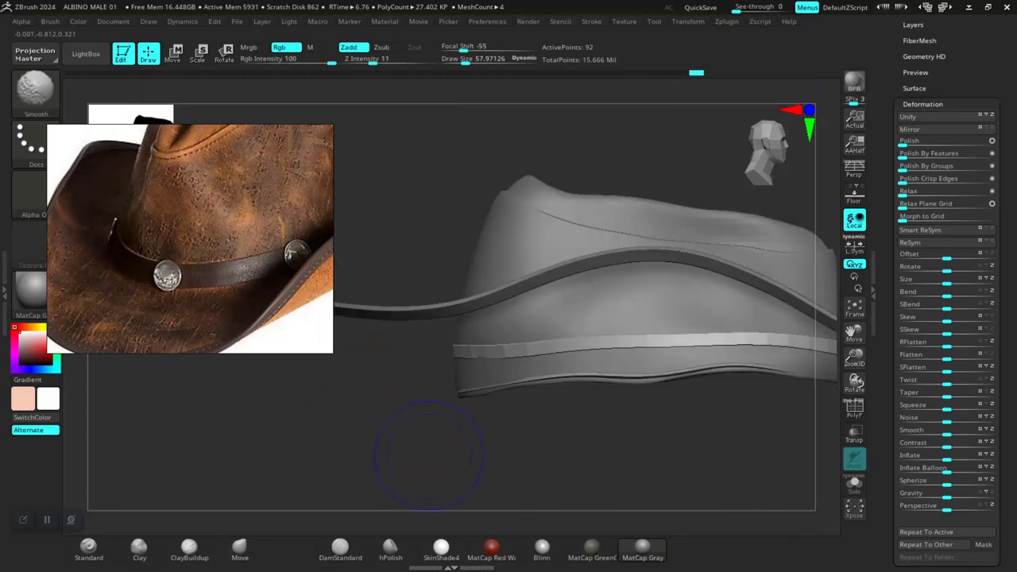
{"action": "left_click_drag", "start_coordinate": [567, 462], "coordinate": [477, 465], "text": "alt"}
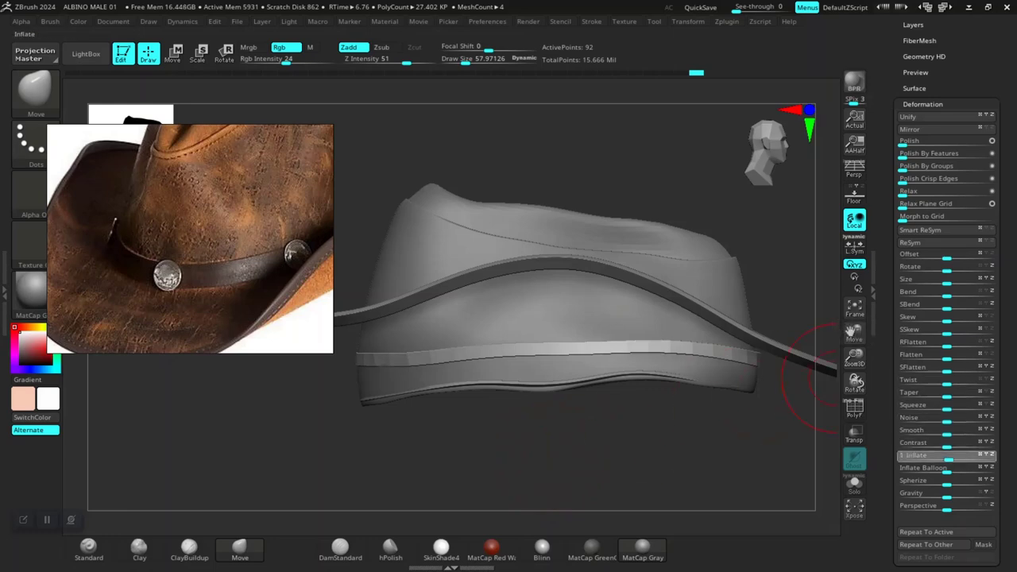
Step: Try the Inflate and Inflate Balloon deformations on the band and undo each one
{"action": "left_click_drag", "start_coordinate": [949, 459], "coordinate": [966, 458]}
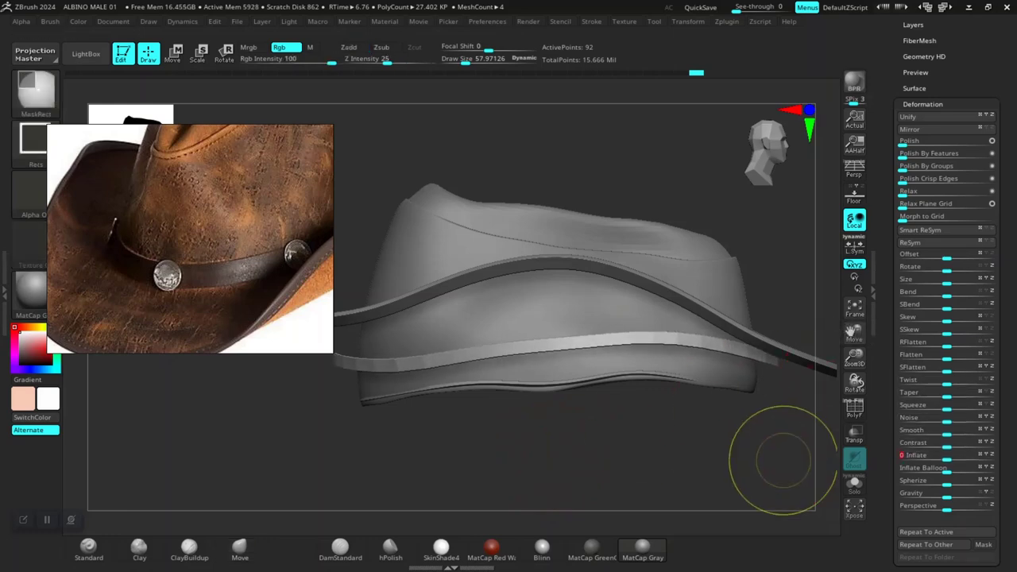
{"action": "key", "text": "ctrl+z"}
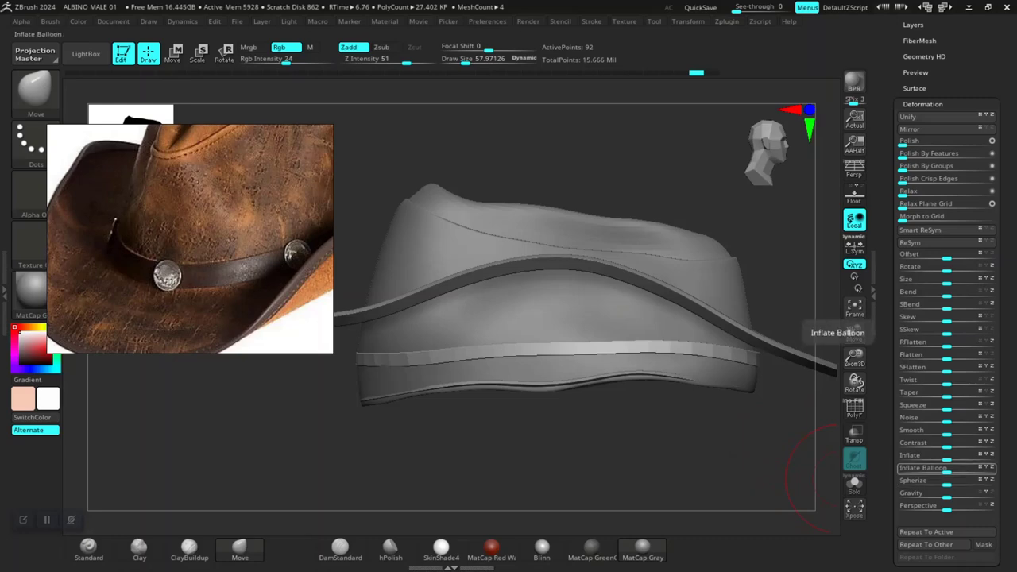
{"action": "left_click_drag", "start_coordinate": [914, 468], "coordinate": [958, 468]}
{"action": "key", "text": "ctrl+z"}
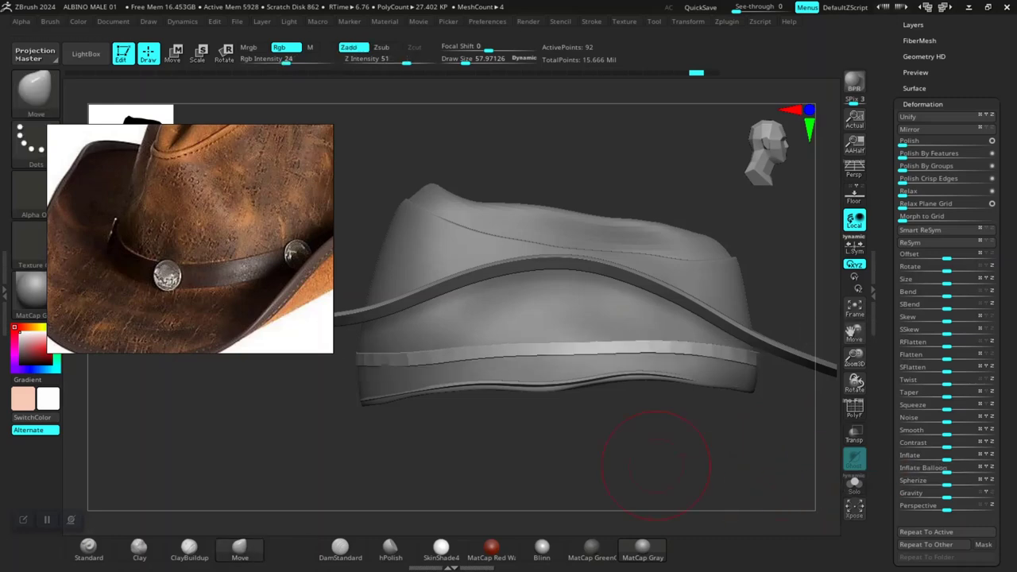
Step: Scale the band vertically with the transform gizmo by a factor of about 1.87 to make the strip taller
{"action": "left_click_drag", "start_coordinate": [635, 456], "coordinate": [579, 442]}
{"action": "key", "text": "r"}
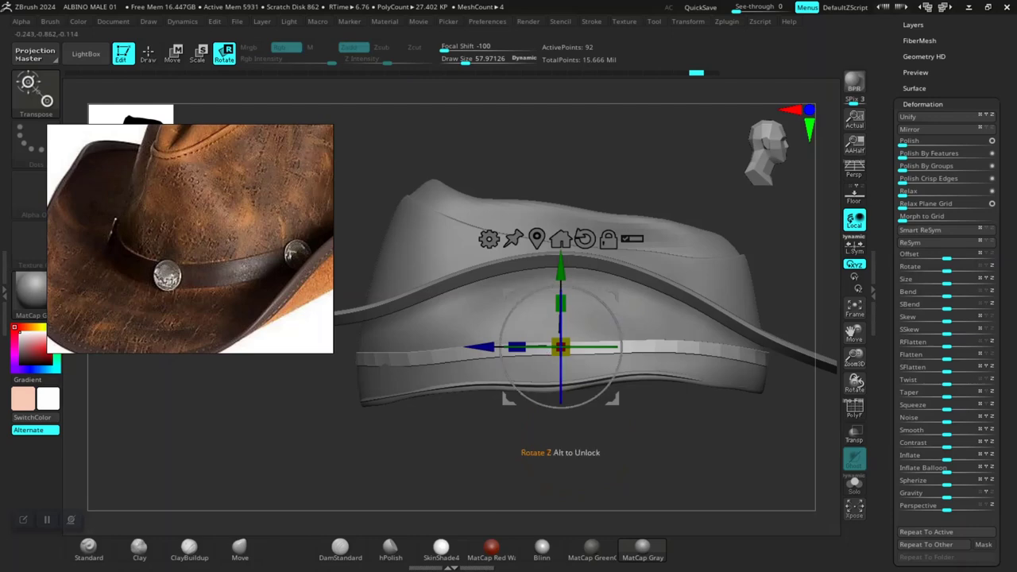
{"action": "left_click_drag", "start_coordinate": [561, 301], "coordinate": [561, 279]}
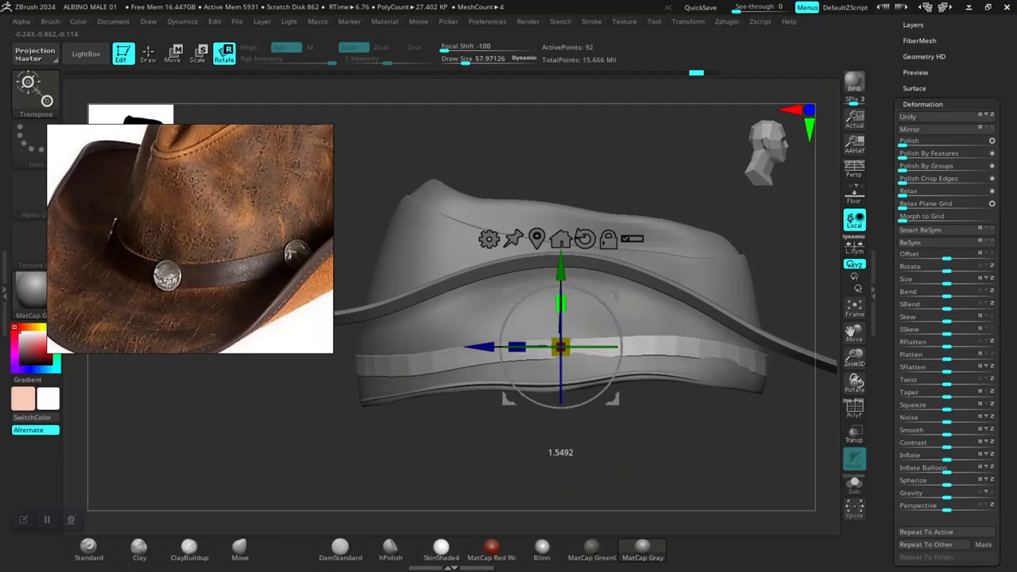
{"action": "left_click_drag", "start_coordinate": [595, 347], "coordinate": [608, 347]}
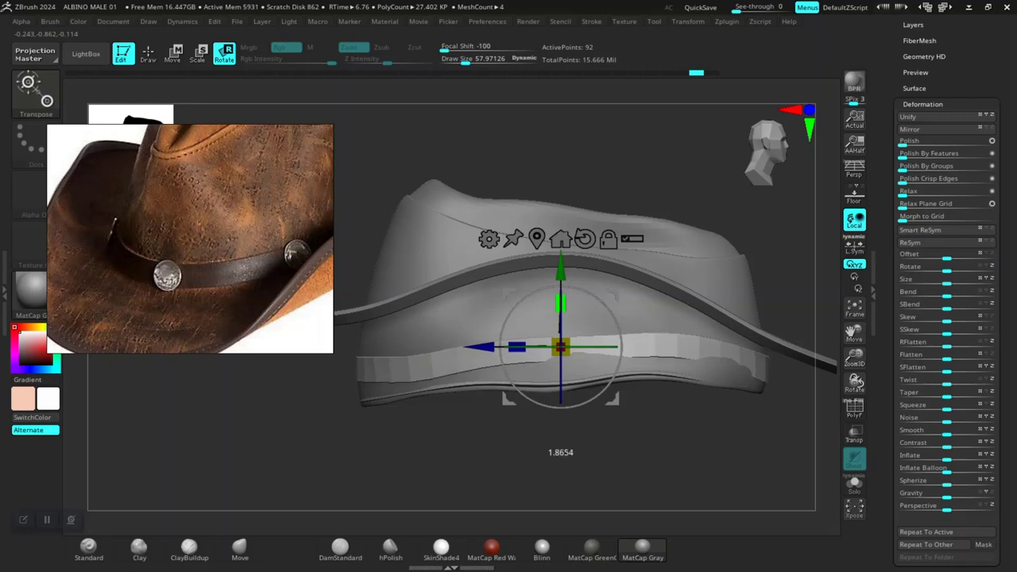
Step: Undo the band's vertical scaling and return to sculpting with the Move brush
{"action": "left_click_drag", "start_coordinate": [636, 457], "coordinate": [582, 441], "text": "shift"}
{"action": "left_click_drag", "start_coordinate": [508, 301], "coordinate": [508, 292]}
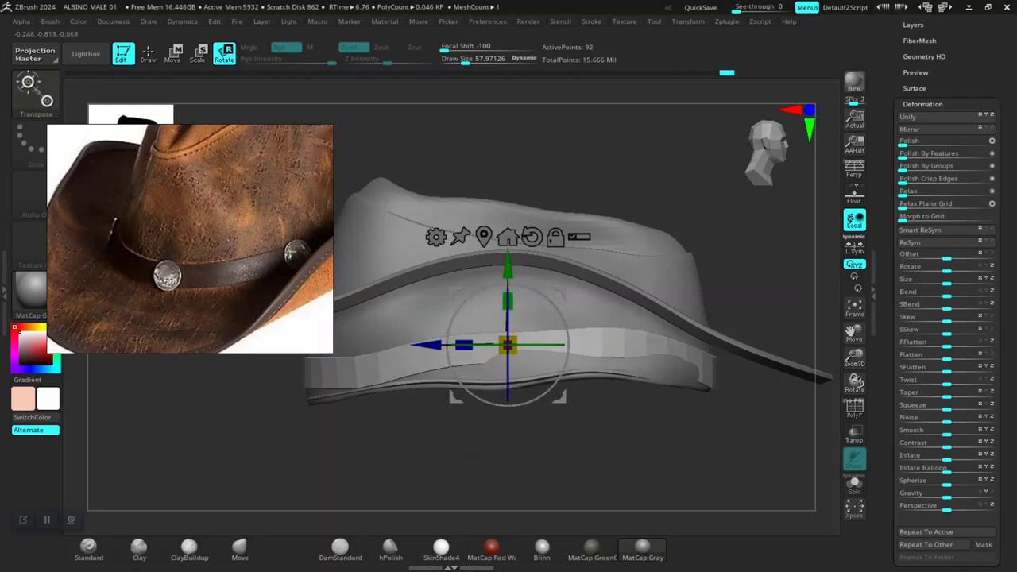
{"action": "left_click_drag", "start_coordinate": [470, 453], "coordinate": [477, 454]}
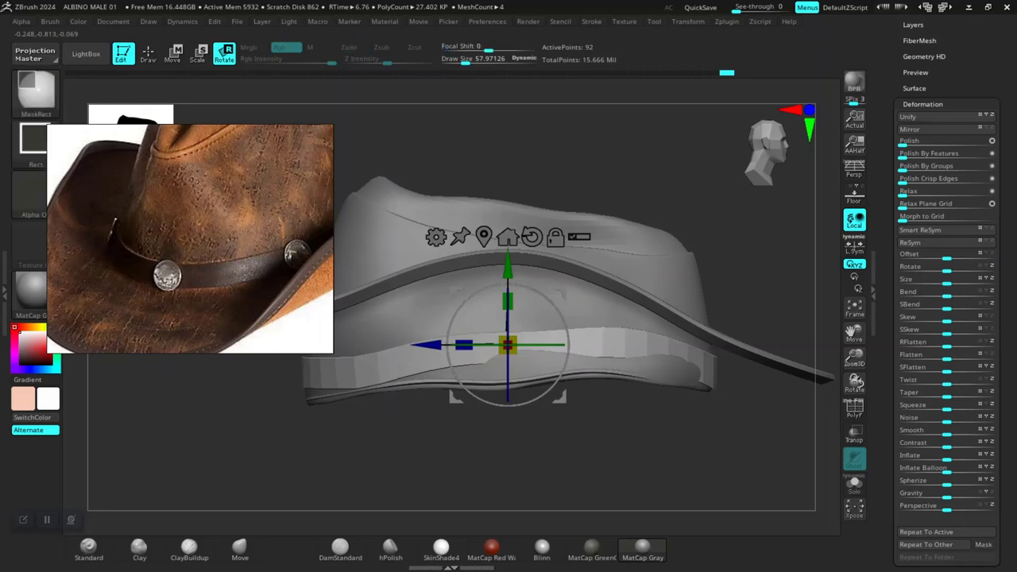
{"action": "key", "text": "ctrl+z"}
{"action": "key", "text": "ctrl+z"}
{"action": "key", "text": "q"}
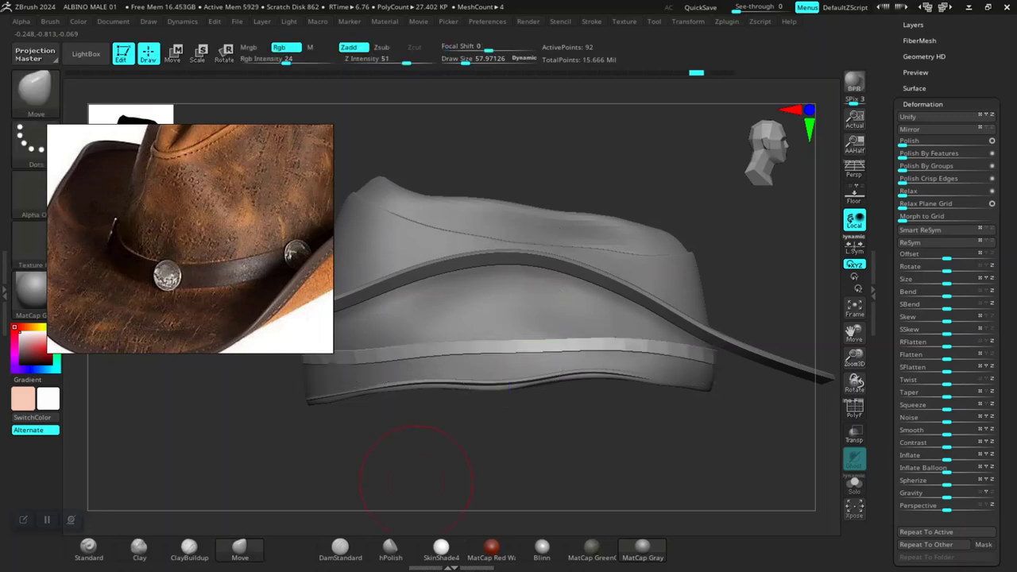
Step: Isolate the hat band in Solo mode and move the reference picture clear of it
{"action": "left_click", "coordinate": [853, 485]}
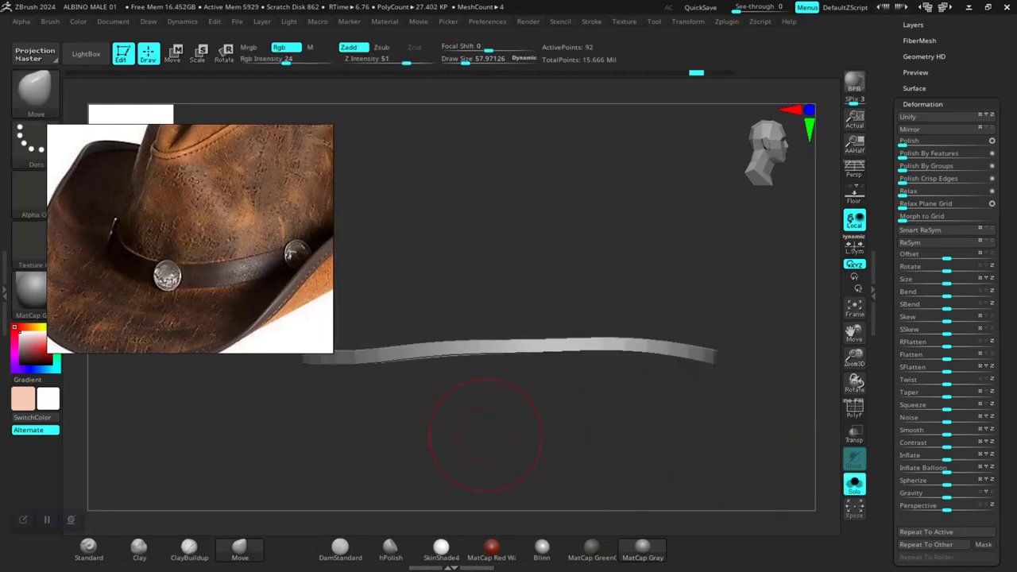
{"action": "left_click_drag", "start_coordinate": [484, 436], "coordinate": [539, 438], "text": "alt"}
{"action": "left_click_drag", "start_coordinate": [266, 321], "coordinate": [275, 180]}
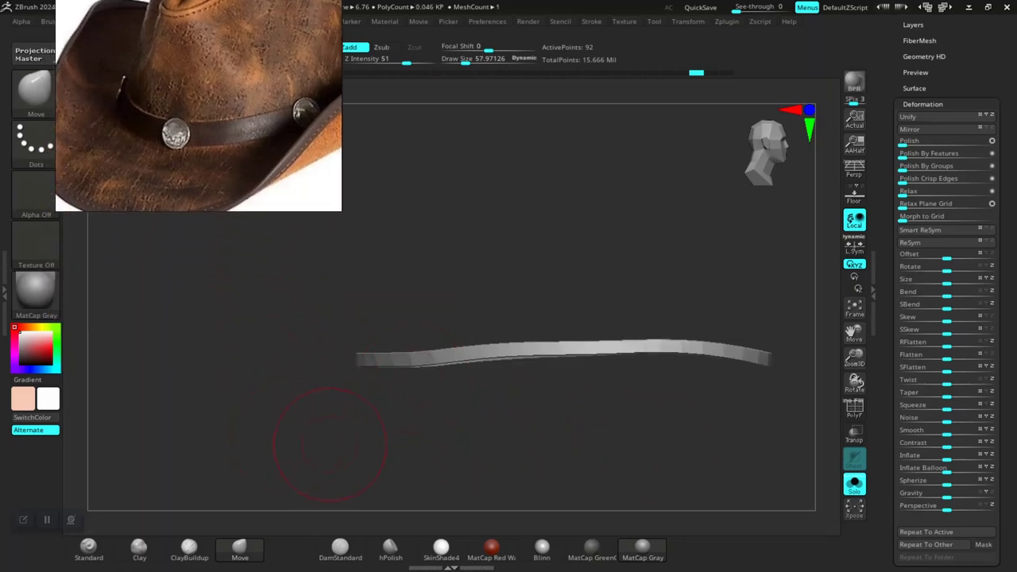
{"action": "mouse_move", "coordinate": [293, 443]}
{"action": "left_mouse_down", "text": "alt"}
{"action": "mouse_move", "coordinate": [236, 440]}
{"action": "mouse_move", "coordinate": [245, 451]}
{"action": "left_mouse_up", "text": "alt"}
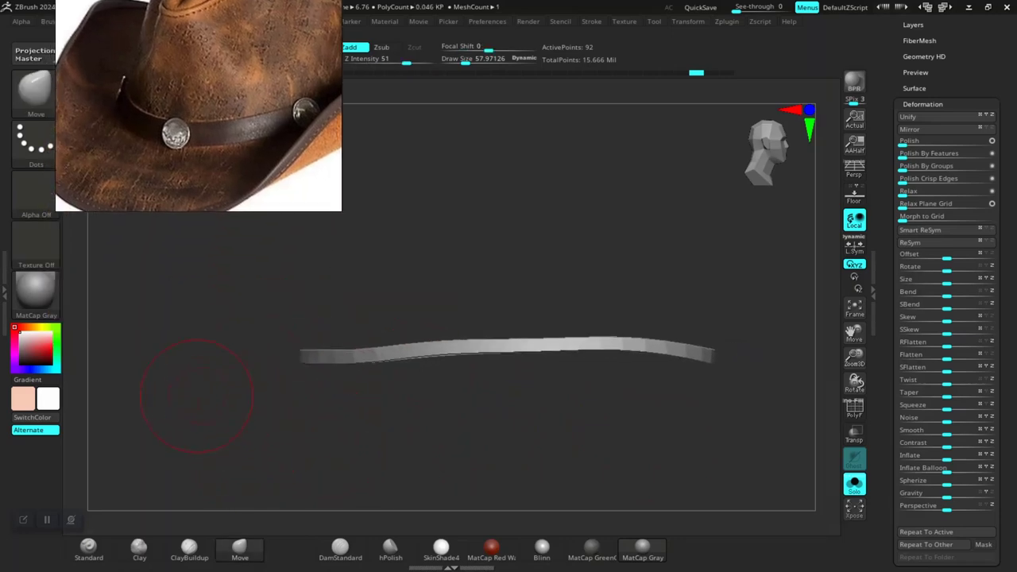
{"action": "mouse_move", "coordinate": [176, 403]}
{"action": "left_mouse_down", "text": "ctrl"}
{"action": "mouse_move", "coordinate": [289, 474]}
{"action": "mouse_move", "coordinate": [382, 488]}
{"action": "left_mouse_up", "text": "ctrl"}
{"action": "left_click_drag", "start_coordinate": [191, 321], "coordinate": [191, 313]}
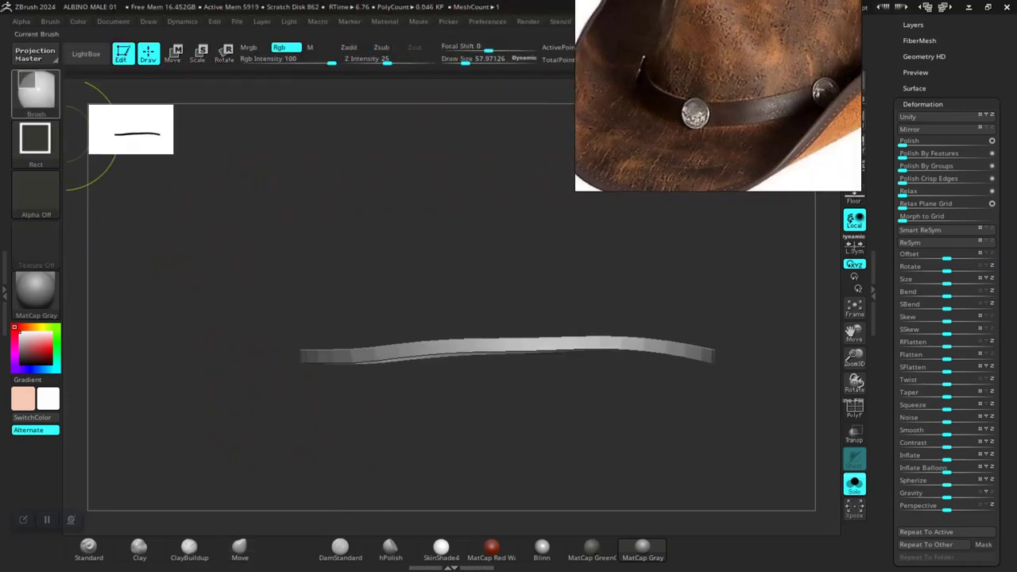
Step: Switch the masking brush to MaskLasso and mask the band's lower edge along its whole length
{"action": "left_click", "coordinate": [36, 92], "text": "ctrl"}
{"action": "left_click", "coordinate": [305, 159]}
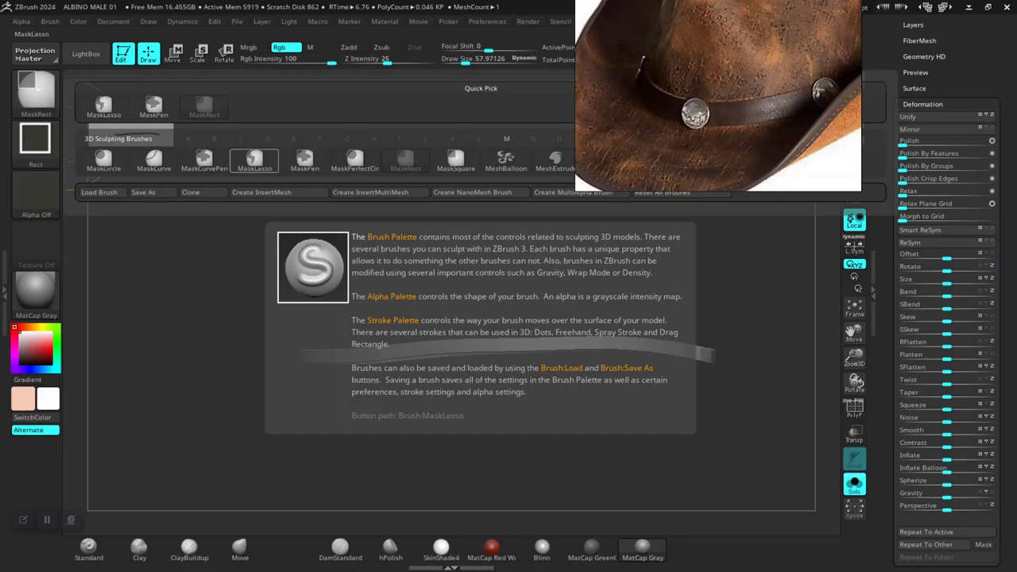
{"action": "left_click", "coordinate": [254, 159]}
{"action": "mouse_move", "coordinate": [168, 419]}
{"action": "left_mouse_down", "text": "ctrl"}
{"action": "mouse_move", "coordinate": [432, 481]}
{"action": "mouse_move", "coordinate": [814, 393]}
{"action": "mouse_move", "coordinate": [810, 377]}
{"action": "mouse_move", "coordinate": [715, 354]}
{"action": "mouse_move", "coordinate": [604, 347]}
{"action": "mouse_move", "coordinate": [429, 359]}
{"action": "left_mouse_up", "text": "ctrl"}
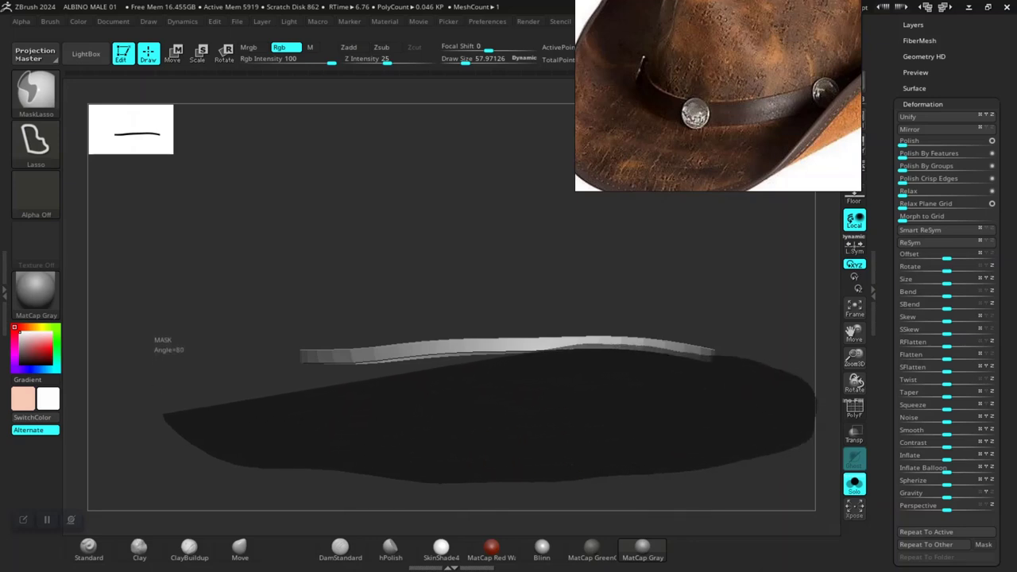
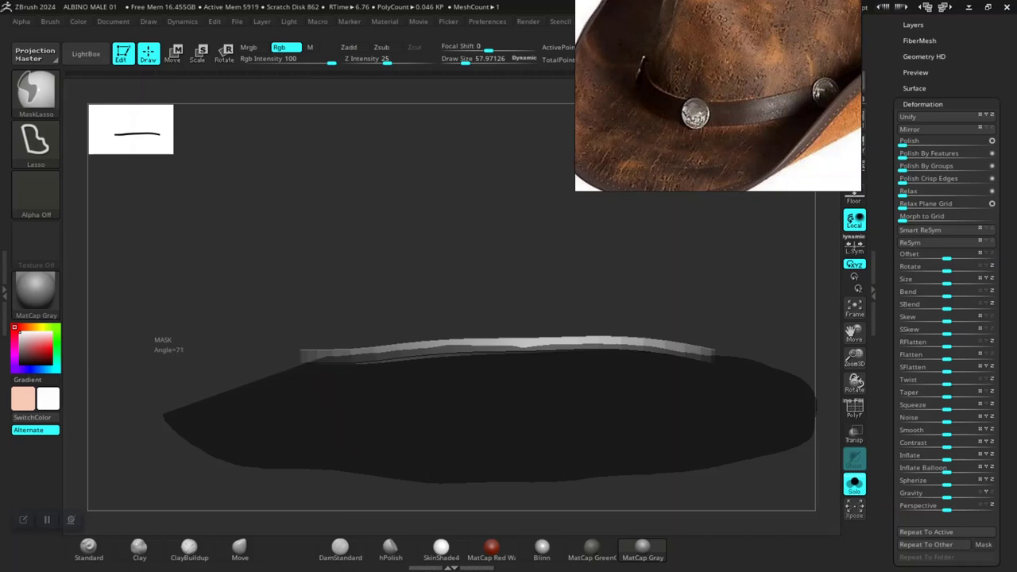
{"action": "left_click_drag", "start_coordinate": [282, 357], "coordinate": [280, 358], "text": "ctrl"}
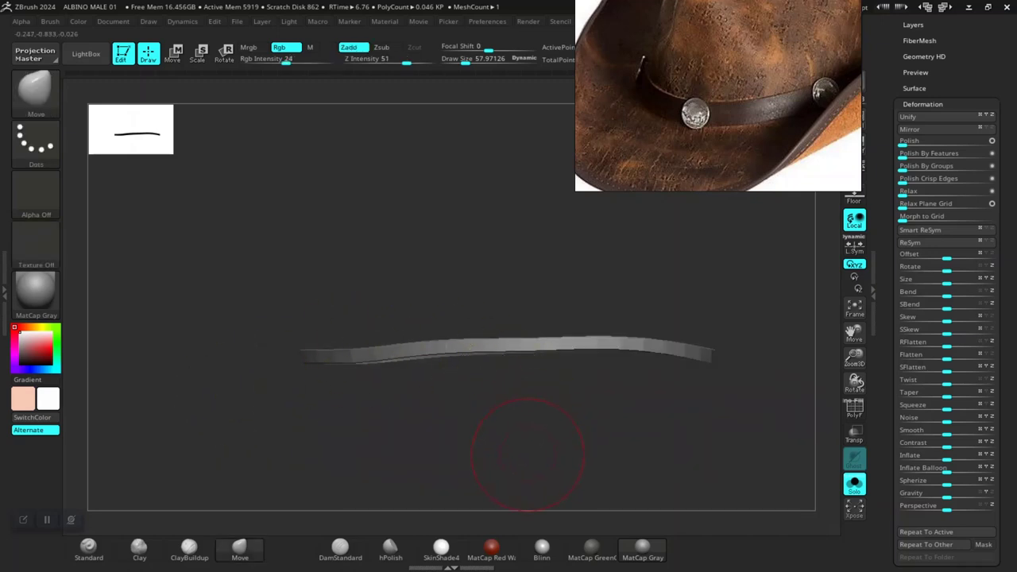
Step: Raise the band's unmasked upper edge with the transform gizmo to make the strip taller, and show the rest of the hat again
{"action": "key", "text": "w"}
{"action": "left_click_drag", "start_coordinate": [505, 300], "coordinate": [505, 335]}
{"action": "key", "text": "ctrl+z"}
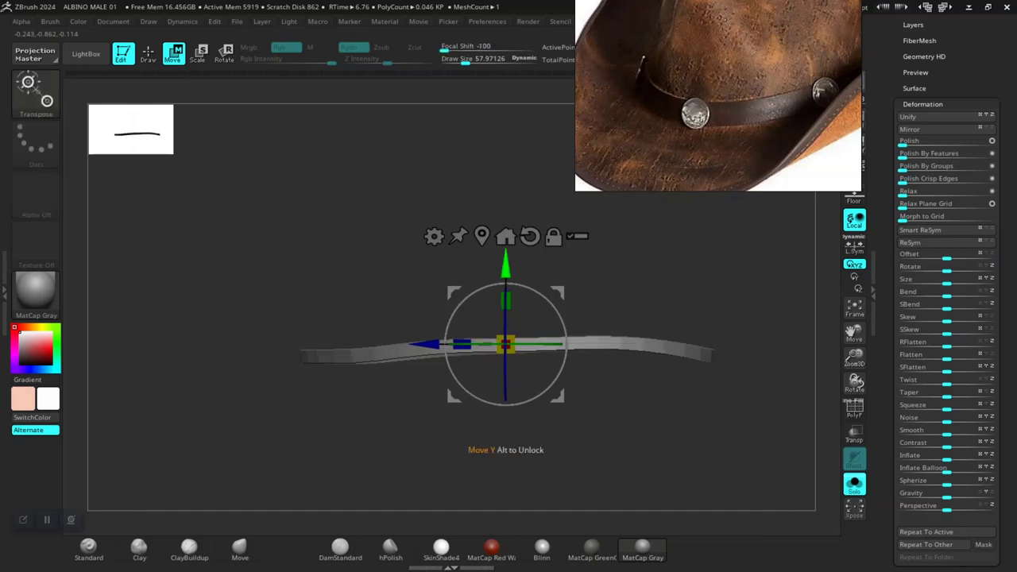
{"action": "mouse_move", "coordinate": [505, 266]}
{"action": "left_mouse_down"}
{"action": "mouse_move", "coordinate": [505, 276]}
{"action": "mouse_move", "coordinate": [506, 247]}
{"action": "left_mouse_up"}
{"action": "left_click_drag", "start_coordinate": [604, 259], "coordinate": [629, 262]}
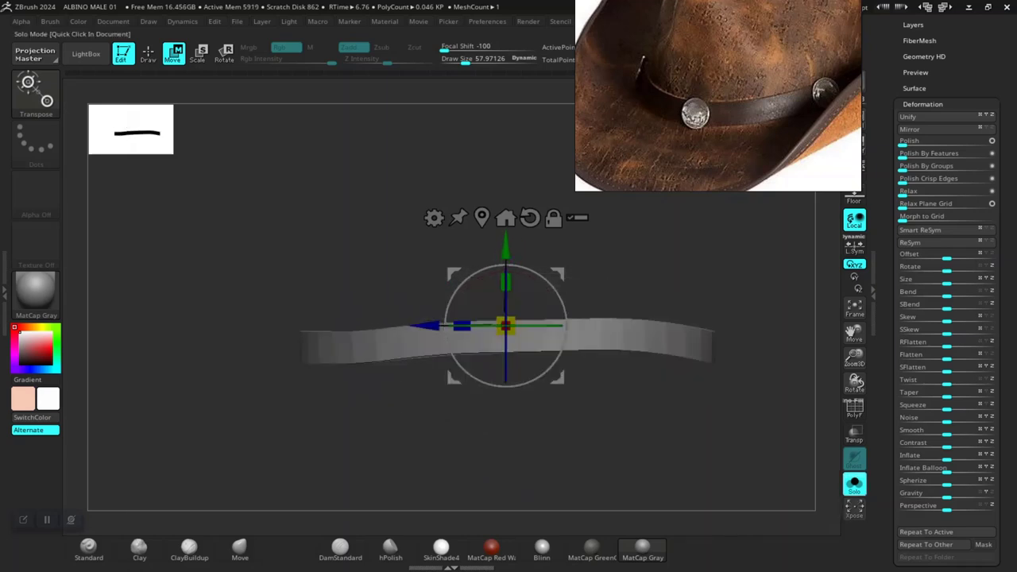
{"action": "left_click", "coordinate": [854, 482]}
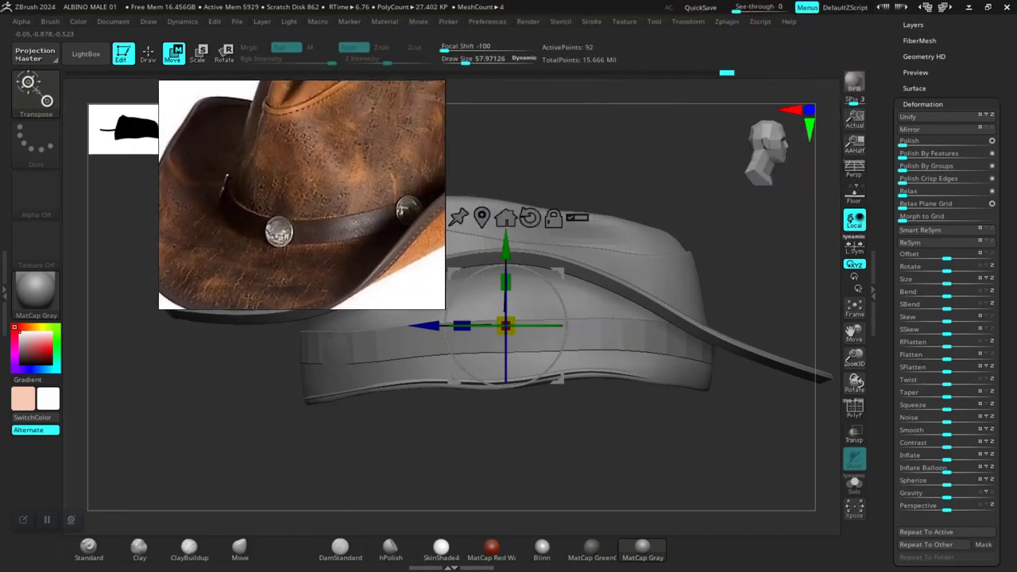
{"action": "left_click_drag", "start_coordinate": [715, 453], "coordinate": [691, 456]}
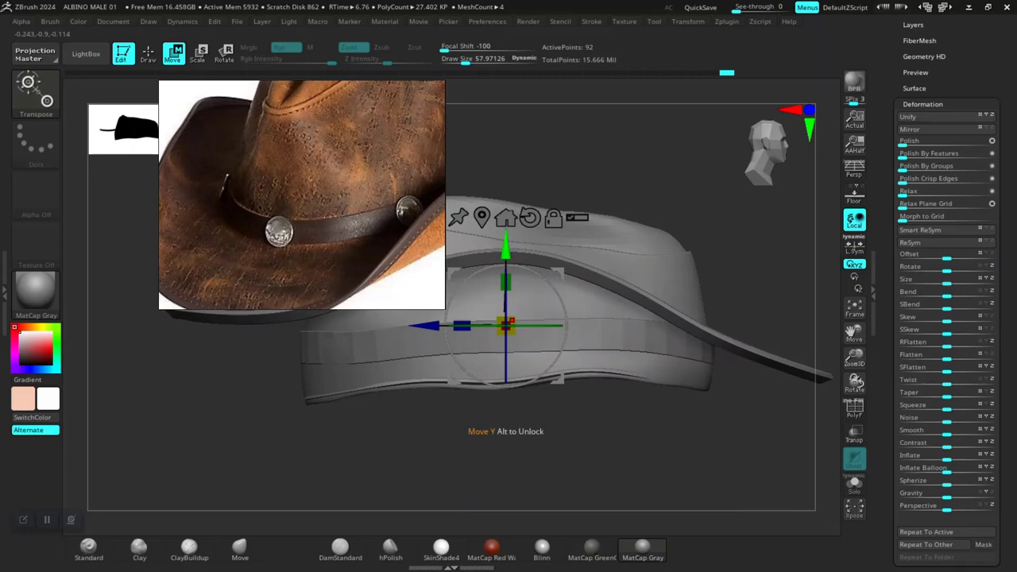
{"action": "left_click_drag", "start_coordinate": [506, 246], "coordinate": [506, 248]}
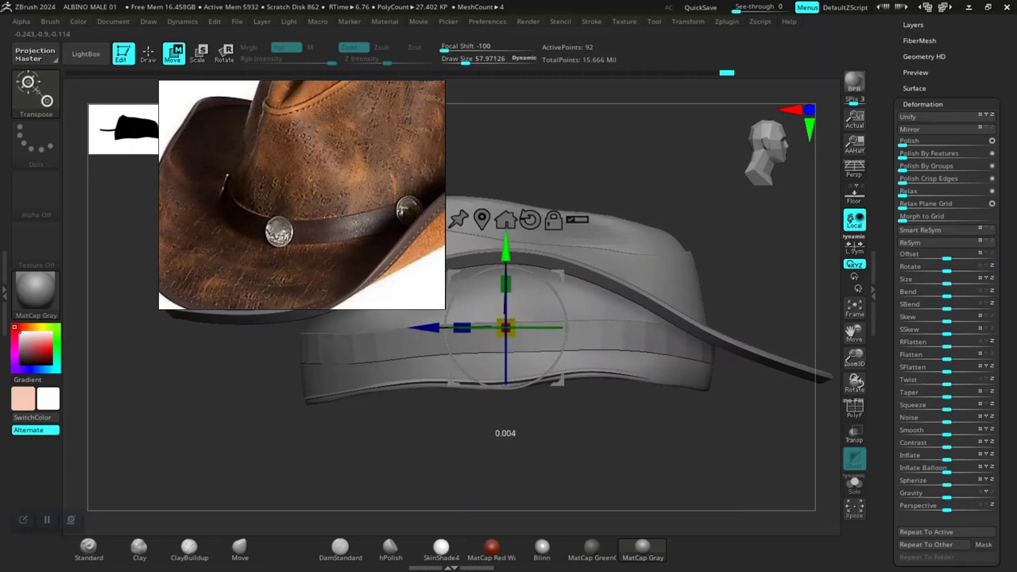
Step: Apply Polish By Groups at 16 to the heightened band and clear its mask
{"action": "left_click_drag", "start_coordinate": [683, 445], "coordinate": [556, 433]}
{"action": "right_click_drag", "start_coordinate": [556, 460], "coordinate": [552, 429], "text": "ctrl"}
{"action": "left_click_drag", "start_coordinate": [552, 445], "coordinate": [765, 430], "text": "shift"}
{"action": "right_click_drag", "start_coordinate": [318, 199], "coordinate": [273, 166]}
{"action": "left_click_drag", "start_coordinate": [477, 437], "coordinate": [509, 435]}
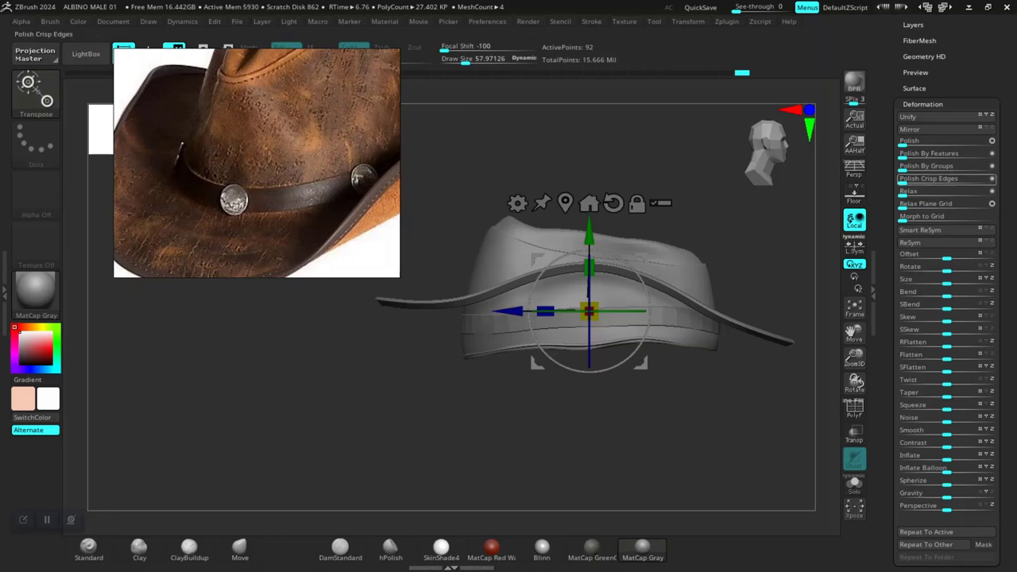
{"action": "left_click_drag", "start_coordinate": [903, 167], "coordinate": [913, 168]}
{"action": "left_click", "coordinate": [913, 167]}
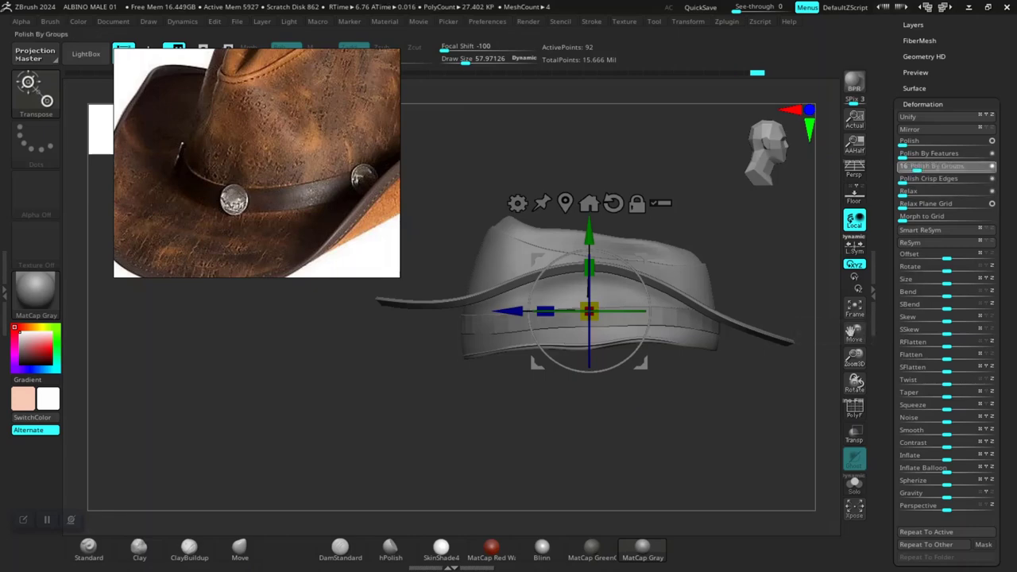
{"action": "left_click_drag", "start_coordinate": [684, 445], "coordinate": [636, 453], "text": "alt"}
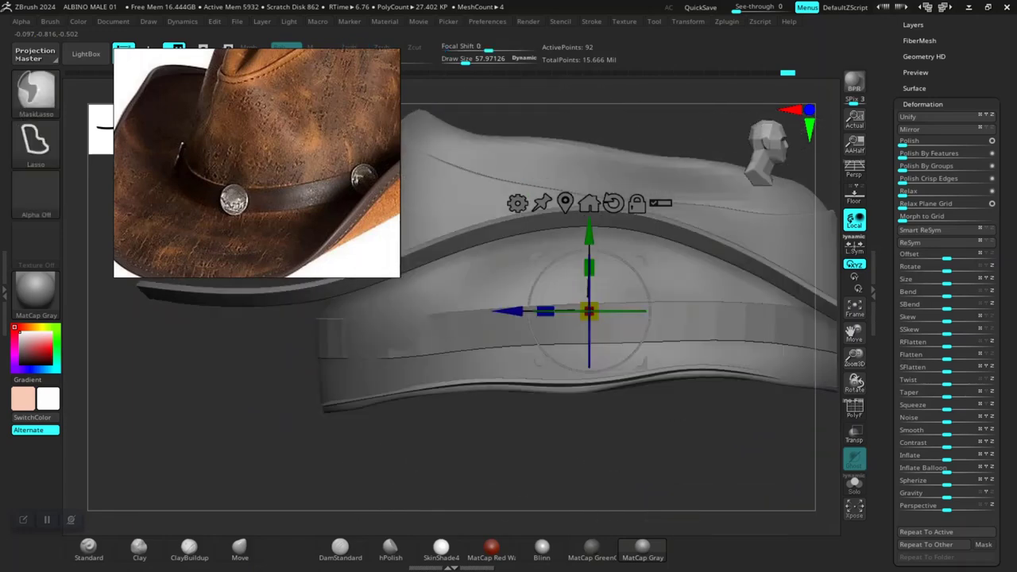
{"action": "key", "text": "q"}
{"action": "mouse_move", "coordinate": [453, 465]}
{"action": "left_mouse_down", "text": "ctrl"}
{"action": "mouse_move", "coordinate": [540, 466]}
{"action": "mouse_move", "coordinate": [540, 405]}
{"action": "left_mouse_up", "text": "ctrl"}
Step: Pull the front half of the band's sides outward from the crown with the Move brush
{"action": "mouse_move", "coordinate": [540, 452]}
{"action": "left_mouse_down"}
{"action": "mouse_move", "coordinate": [497, 477]}
{"action": "mouse_move", "coordinate": [425, 477]}
{"action": "mouse_move", "coordinate": [474, 490]}
{"action": "left_mouse_up"}
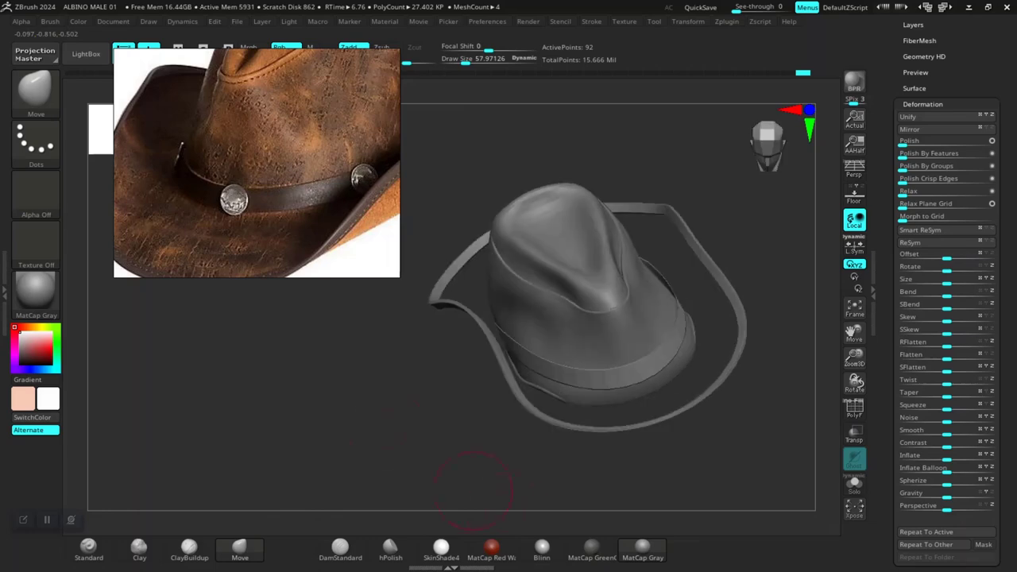
{"action": "left_click_drag", "start_coordinate": [326, 421], "coordinate": [316, 489]}
{"action": "left_click_drag", "start_coordinate": [381, 361], "coordinate": [350, 457], "text": "shift"}
{"action": "mouse_move", "coordinate": [278, 431]}
{"action": "left_mouse_down"}
{"action": "mouse_move", "coordinate": [326, 425]}
{"action": "mouse_move", "coordinate": [286, 429]}
{"action": "mouse_move", "coordinate": [275, 434]}
{"action": "mouse_move", "coordinate": [283, 443]}
{"action": "mouse_move", "coordinate": [290, 425]}
{"action": "left_mouse_up"}
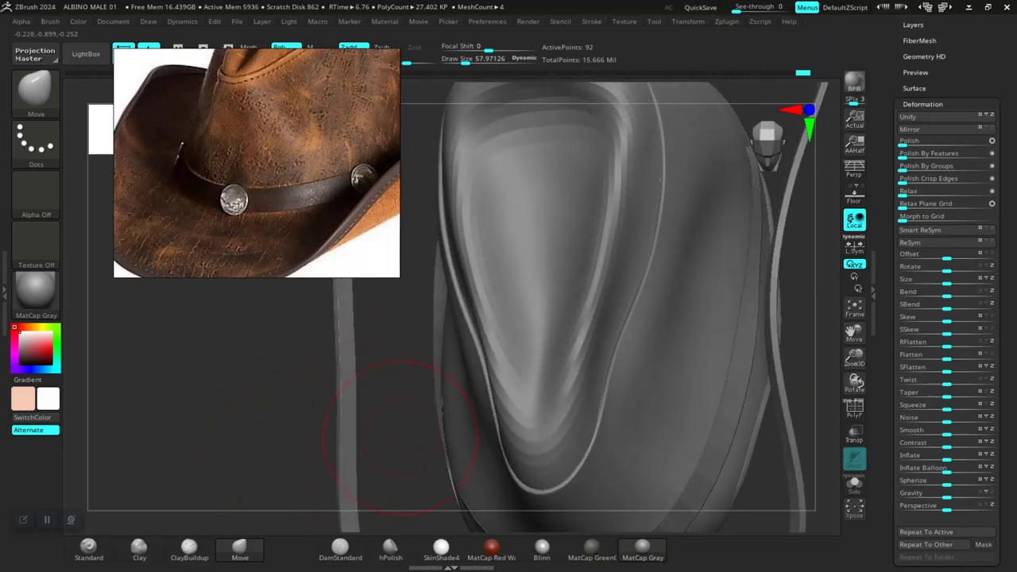
{"action": "left_click_drag", "start_coordinate": [433, 383], "coordinate": [435, 410]}
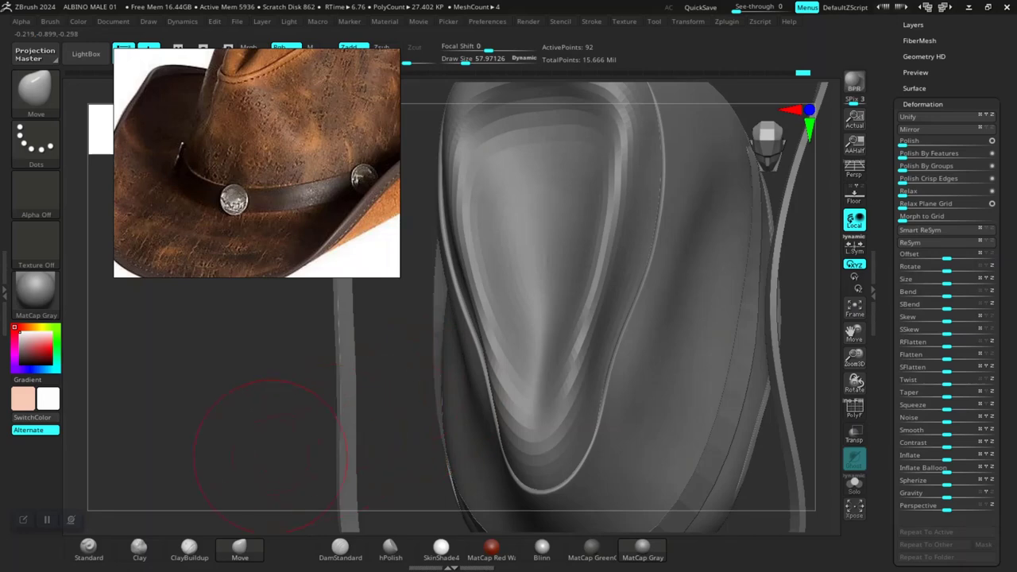
{"action": "mouse_move", "coordinate": [270, 448]}
{"action": "left_mouse_down"}
{"action": "mouse_move", "coordinate": [431, 363]}
{"action": "mouse_move", "coordinate": [442, 427]}
{"action": "left_mouse_up"}
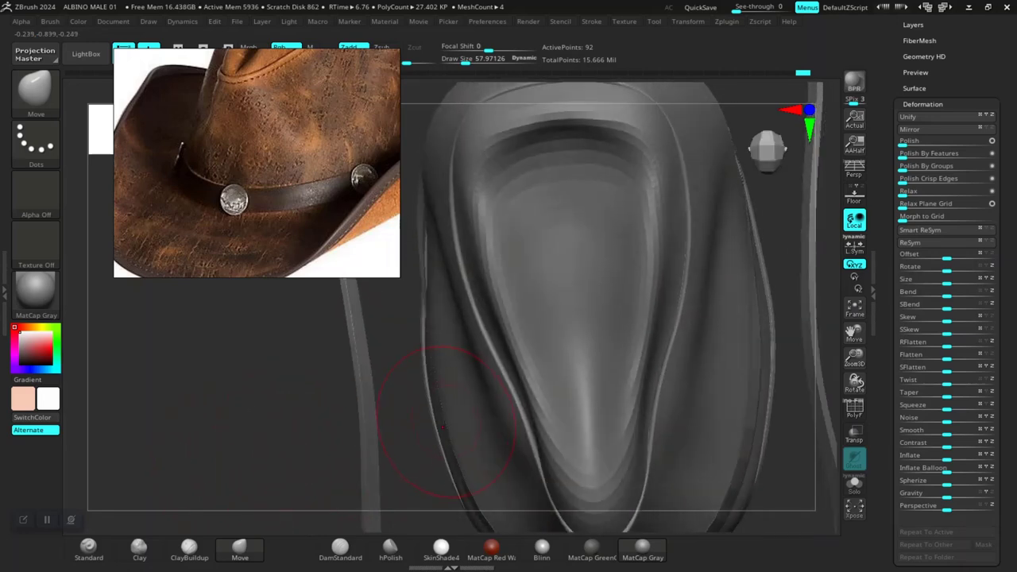
{"action": "mouse_move", "coordinate": [274, 468]}
{"action": "left_mouse_down"}
{"action": "mouse_move", "coordinate": [297, 425]}
{"action": "mouse_move", "coordinate": [337, 405]}
{"action": "left_mouse_up"}
{"action": "key", "text": "w"}
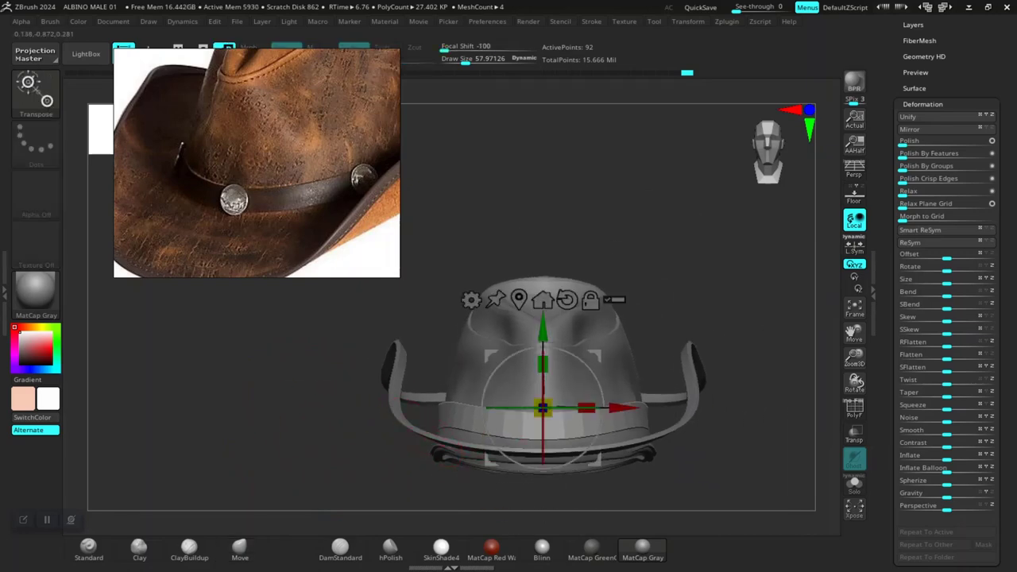
Step: Pull the band outward at the crown's front corners and along its rear sides with the Move brush
{"action": "mouse_move", "coordinate": [342, 445]}
{"action": "left_mouse_down"}
{"action": "mouse_move", "coordinate": [258, 441]}
{"action": "mouse_move", "coordinate": [278, 440]}
{"action": "left_mouse_up"}
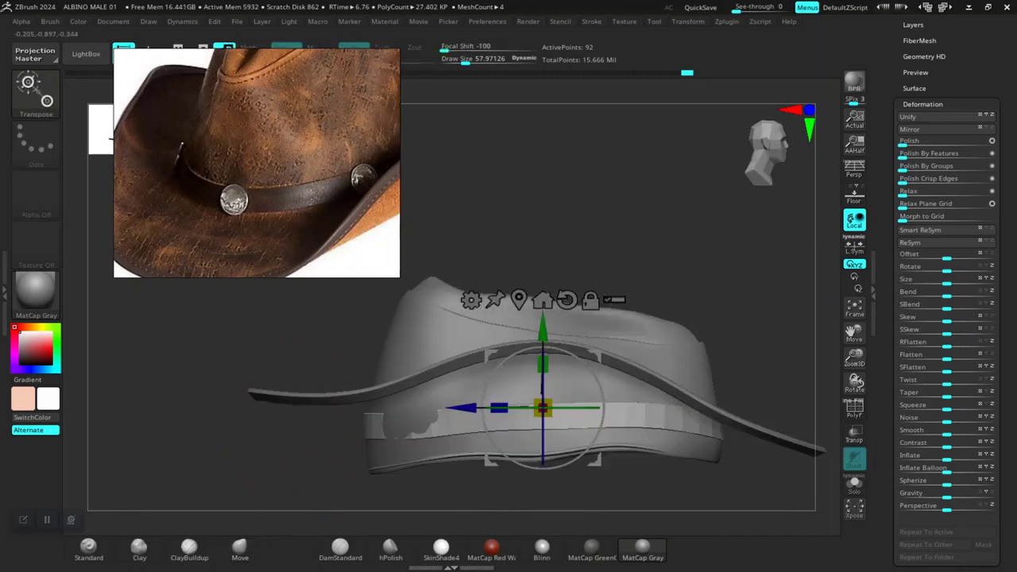
{"action": "key", "text": "q"}
{"action": "left_click_drag", "start_coordinate": [749, 283], "coordinate": [745, 415]}
{"action": "left_click_drag", "start_coordinate": [721, 395], "coordinate": [698, 426]}
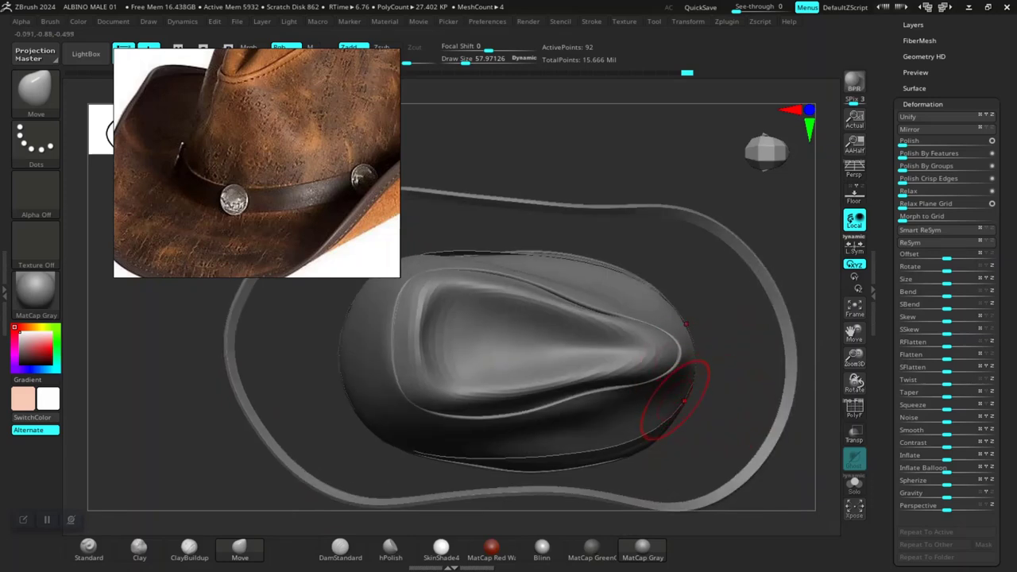
{"action": "left_click_drag", "start_coordinate": [696, 433], "coordinate": [556, 454]}
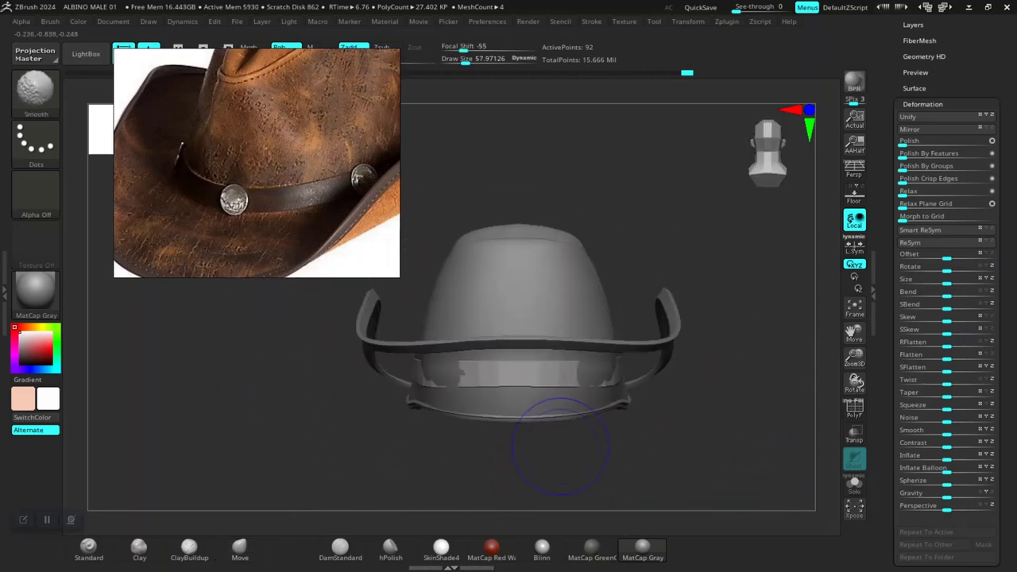
{"action": "left_click_drag", "start_coordinate": [707, 318], "coordinate": [671, 413]}
{"action": "left_click_drag", "start_coordinate": [690, 350], "coordinate": [676, 374]}
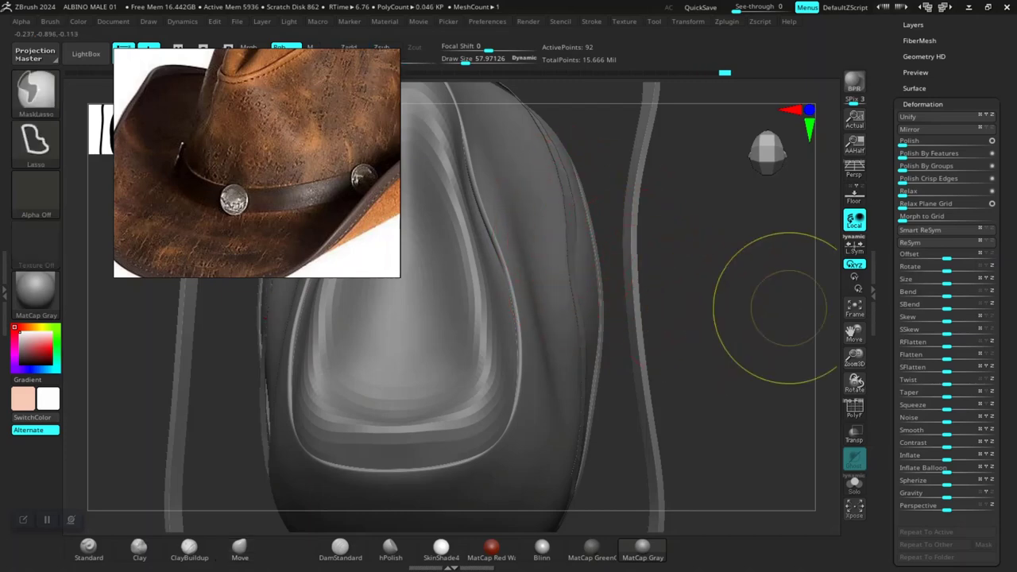
Step: Adjust the band's front section against the crown with the Move brush from above
{"action": "key", "text": "w"}
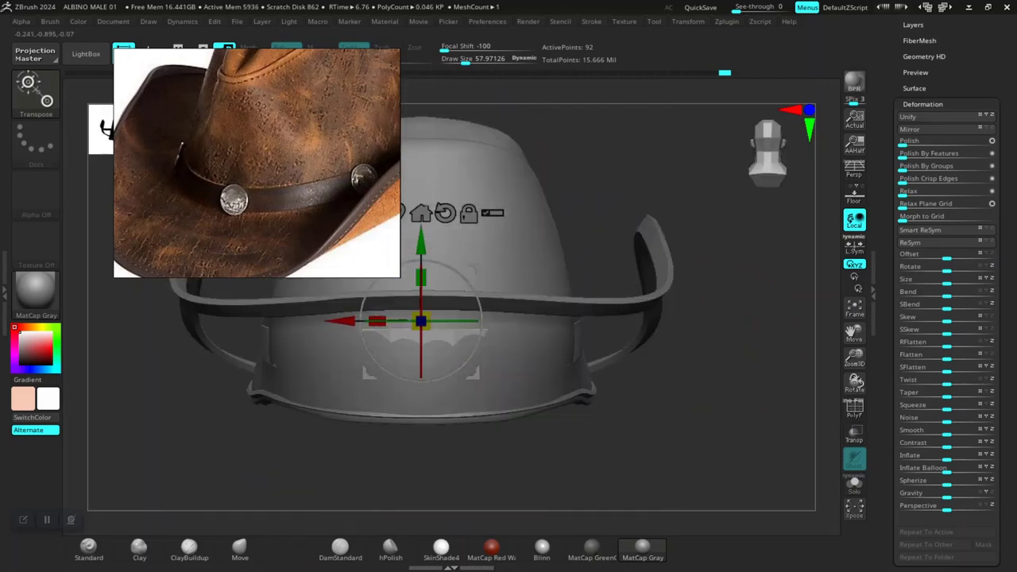
{"action": "mouse_move", "coordinate": [778, 357]}
{"action": "left_mouse_down"}
{"action": "mouse_move", "coordinate": [707, 362]}
{"action": "mouse_move", "coordinate": [646, 428]}
{"action": "mouse_move", "coordinate": [686, 379]}
{"action": "left_mouse_up"}
{"action": "key", "text": "q"}
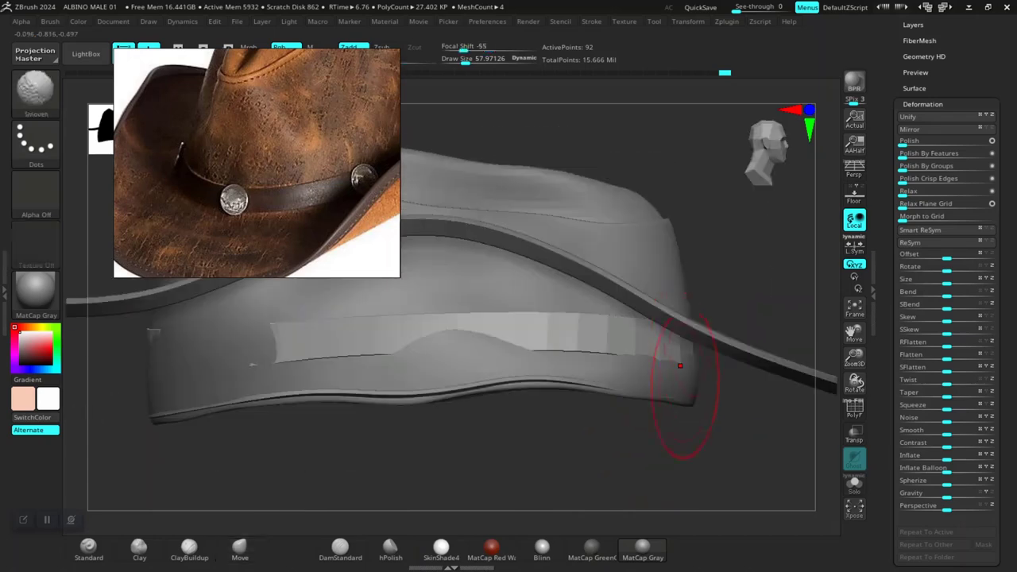
{"action": "left_click_drag", "start_coordinate": [729, 207], "coordinate": [662, 345]}
{"action": "mouse_move", "coordinate": [684, 383]}
{"action": "left_mouse_down"}
{"action": "mouse_move", "coordinate": [676, 399]}
{"action": "mouse_move", "coordinate": [695, 412]}
{"action": "mouse_move", "coordinate": [663, 419]}
{"action": "mouse_move", "coordinate": [680, 420]}
{"action": "mouse_move", "coordinate": [646, 406]}
{"action": "mouse_move", "coordinate": [688, 437]}
{"action": "mouse_move", "coordinate": [677, 418]}
{"action": "left_mouse_up"}
Step: Turn on the polyframe display and examine how the band's lower edge meets the front of the crown
{"action": "key", "text": "shift+f"}
{"action": "key", "text": "shift+f"}
{"action": "key", "text": "shift"}
{"action": "key", "text": "ctrl"}
{"action": "key", "text": "shift"}
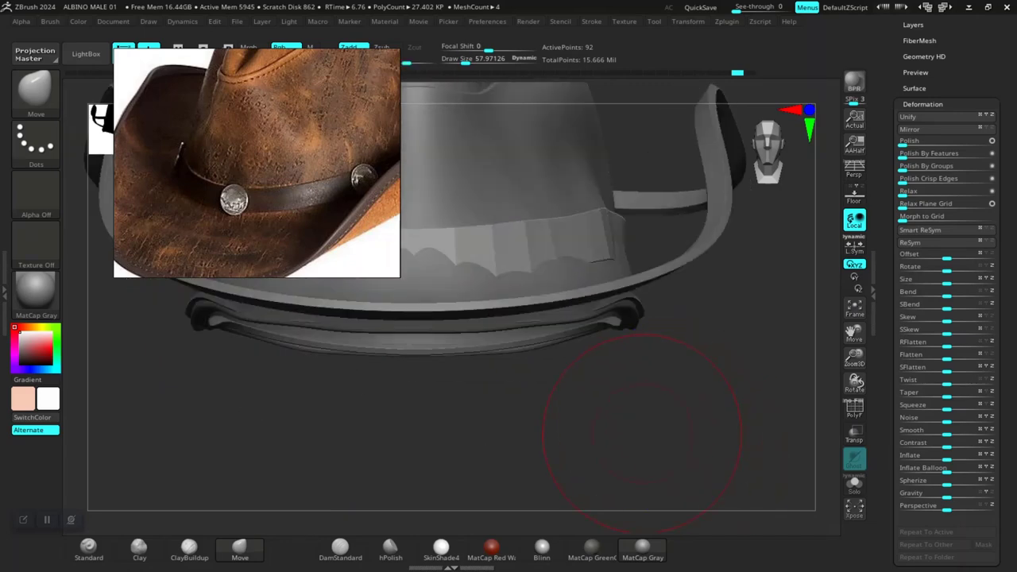
{"action": "left_click_drag", "start_coordinate": [613, 431], "coordinate": [567, 404]}
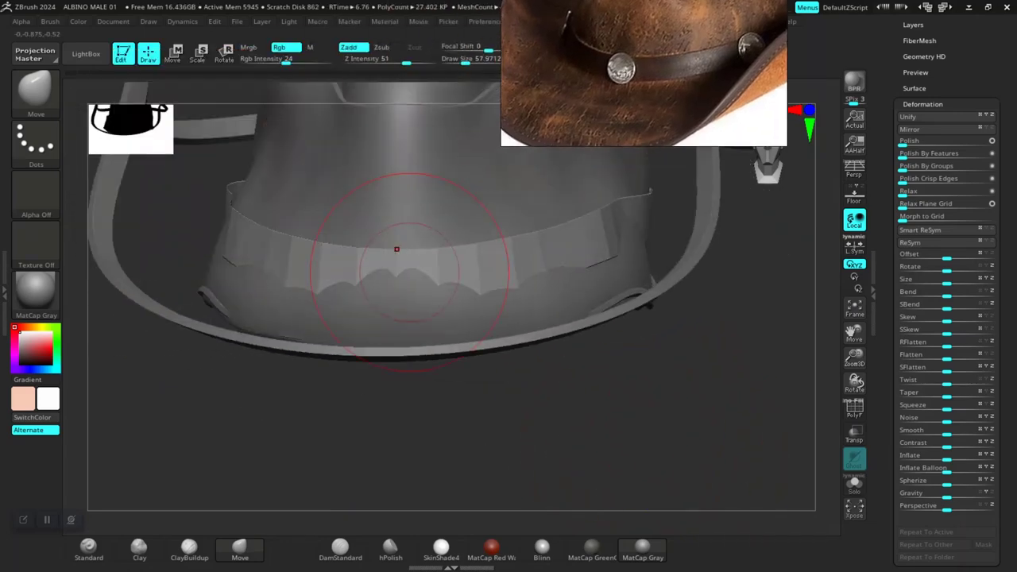
{"action": "mouse_move", "coordinate": [727, 377]}
{"action": "left_mouse_down"}
{"action": "mouse_move", "coordinate": [731, 399]}
{"action": "mouse_move", "coordinate": [689, 407]}
{"action": "mouse_move", "coordinate": [596, 394]}
{"action": "mouse_move", "coordinate": [595, 437]}
{"action": "mouse_move", "coordinate": [493, 350]}
{"action": "left_mouse_up"}
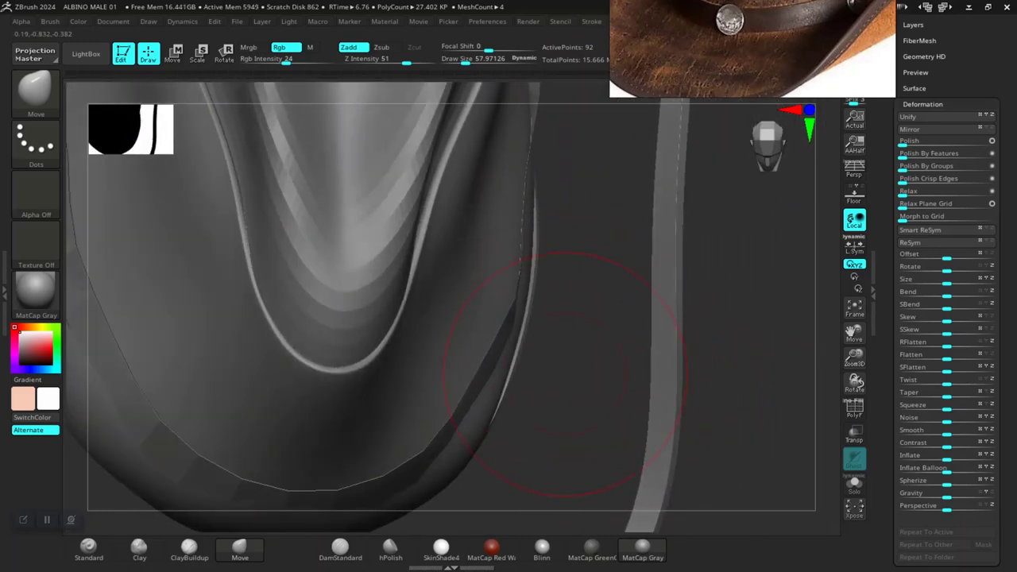
{"action": "key", "text": "shift+f"}
{"action": "left_click_drag", "start_coordinate": [545, 386], "coordinate": [560, 255], "text": "shift"}
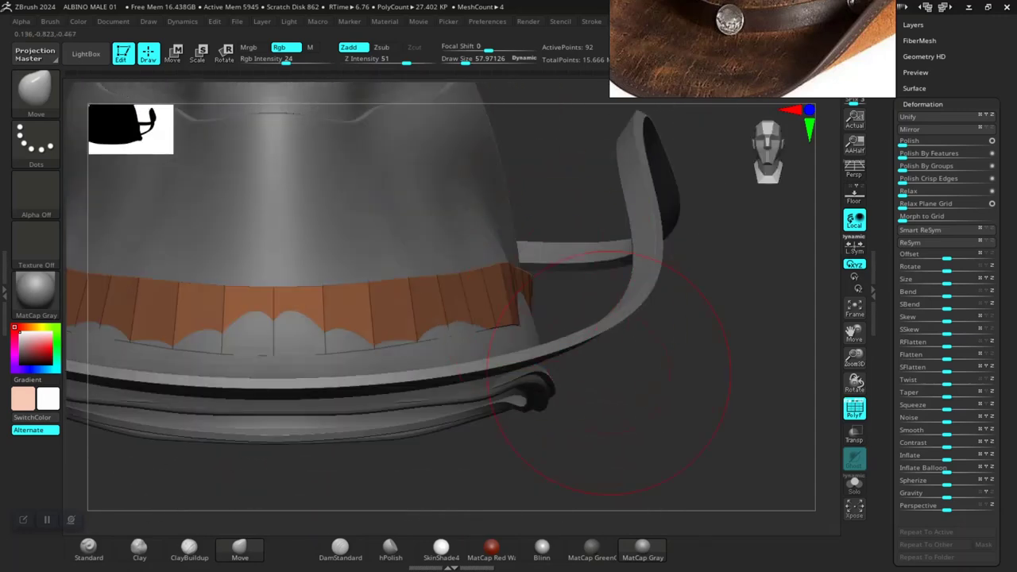
{"action": "left_click_drag", "start_coordinate": [651, 383], "coordinate": [620, 373]}
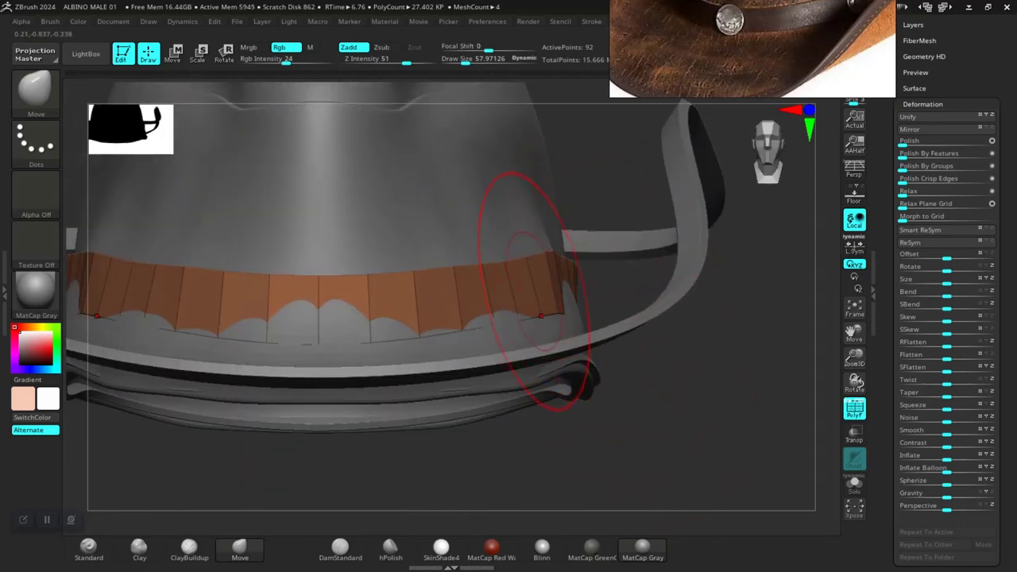
Step: Choose the Move Topological brush and reduce its draw size to about 19 for finer adjustments to the band
{"action": "key", "text": "b"}
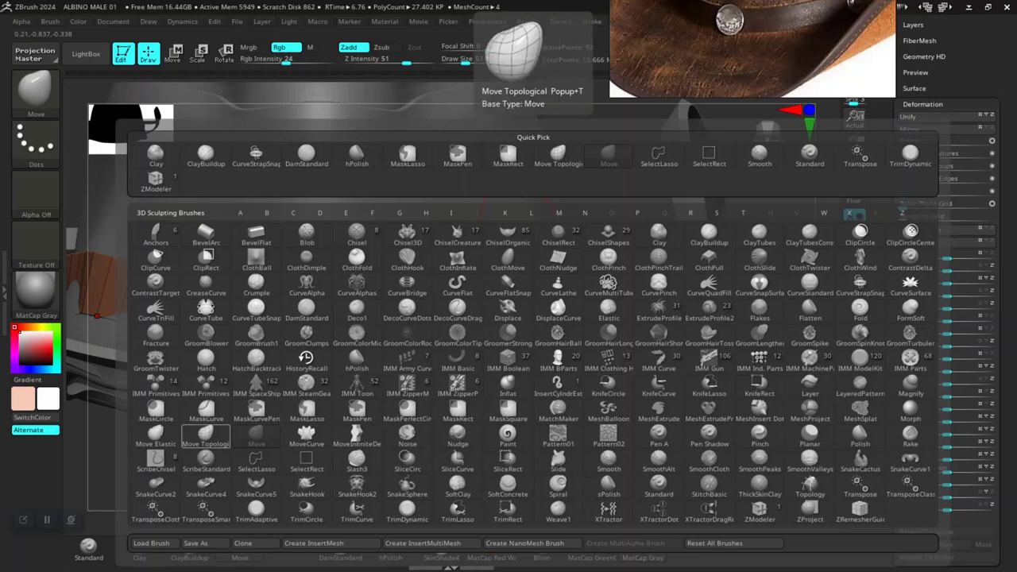
{"action": "left_click", "coordinate": [558, 153]}
{"action": "key", "text": "space"}
{"action": "left_click_drag", "start_coordinate": [529, 247], "coordinate": [520, 247]}
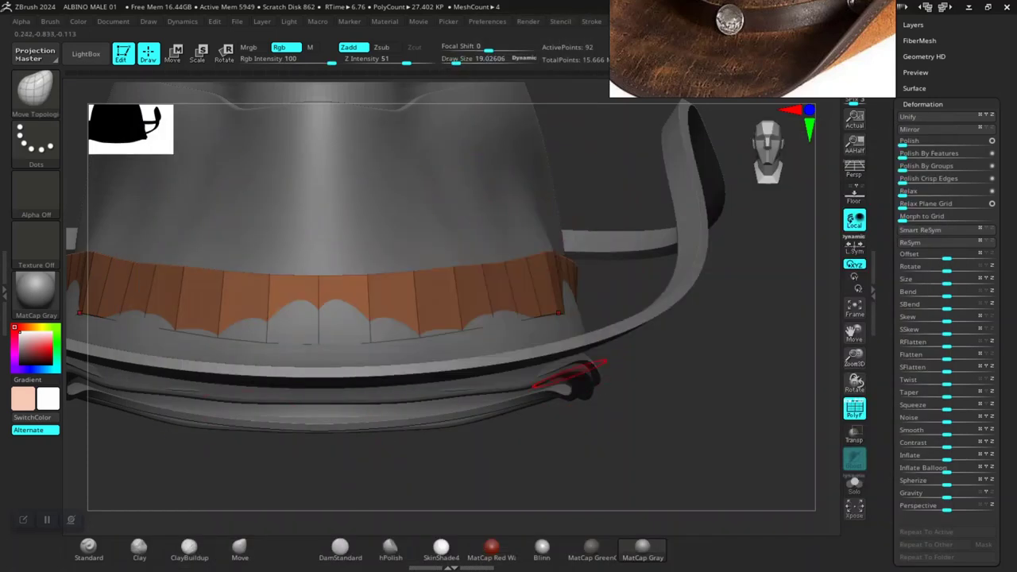
{"action": "mouse_move", "coordinate": [602, 383]}
{"action": "left_mouse_down"}
{"action": "mouse_move", "coordinate": [594, 468]}
{"action": "mouse_move", "coordinate": [594, 459]}
{"action": "left_mouse_up"}
{"action": "mouse_move", "coordinate": [589, 296]}
{"action": "right_mouse_down"}
{"action": "mouse_move", "coordinate": [542, 300]}
{"action": "mouse_move", "coordinate": [540, 282]}
{"action": "mouse_move", "coordinate": [565, 263]}
{"action": "right_mouse_up"}
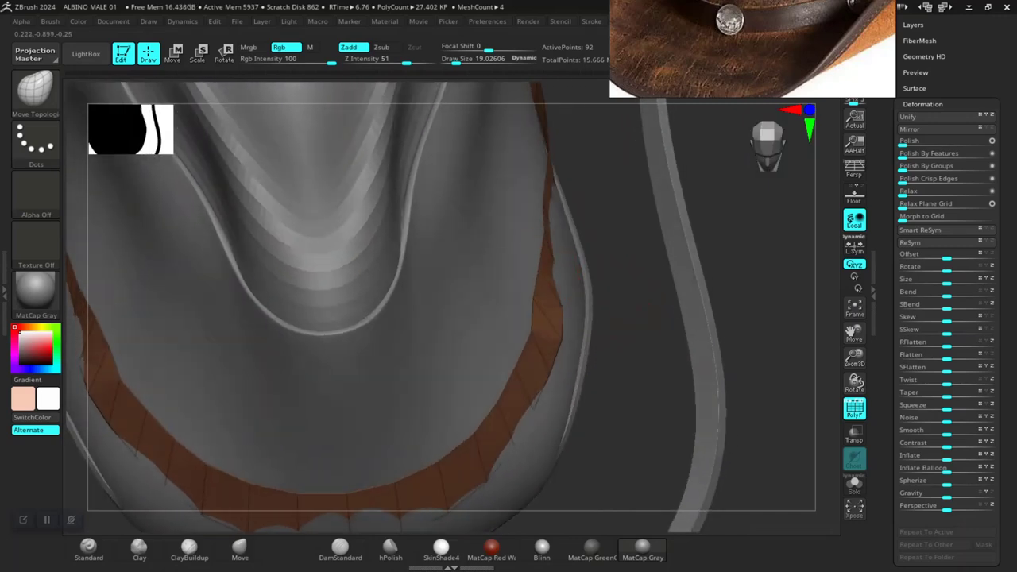
{"action": "left_click_drag", "start_coordinate": [640, 429], "coordinate": [636, 322]}
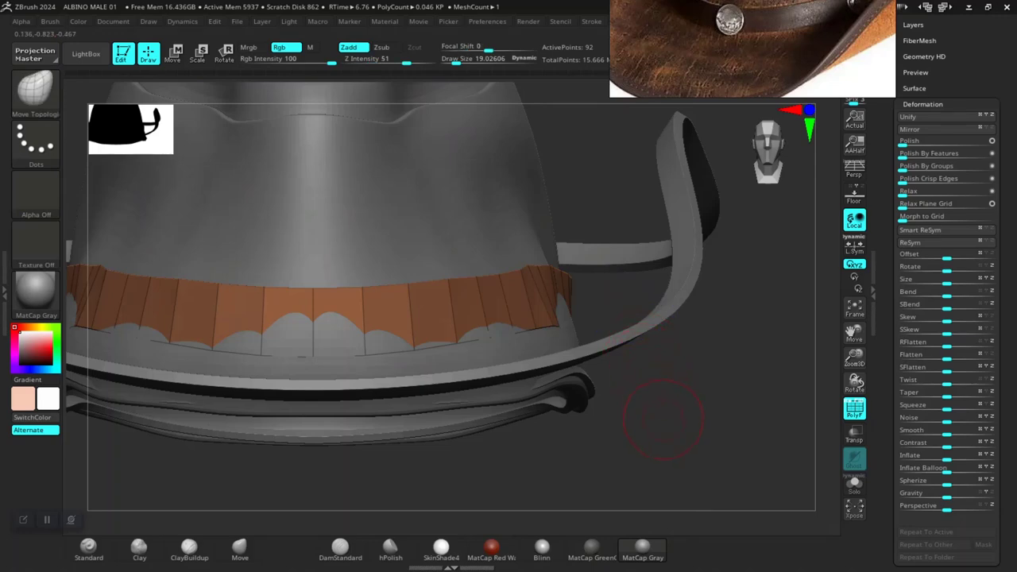
{"action": "left_click_drag", "start_coordinate": [662, 413], "coordinate": [604, 419]}
{"action": "mouse_move", "coordinate": [683, 373]}
{"action": "right_mouse_down"}
{"action": "mouse_move", "coordinate": [681, 433]}
{"action": "mouse_move", "coordinate": [638, 386]}
{"action": "mouse_move", "coordinate": [699, 425]}
{"action": "right_mouse_up"}
{"action": "key", "text": "ctrl"}
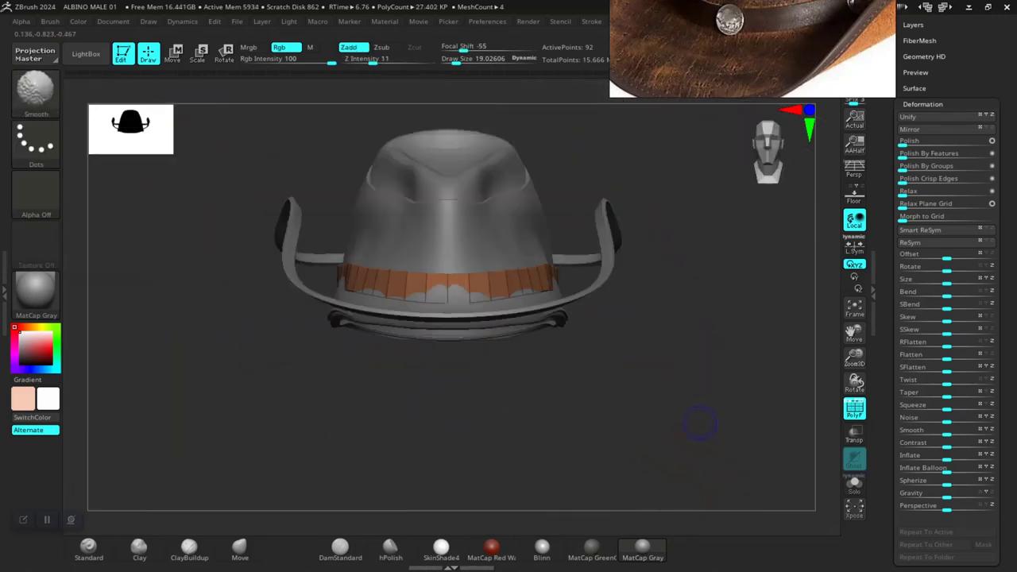
{"action": "right_click_drag", "start_coordinate": [499, 429], "coordinate": [474, 389]}
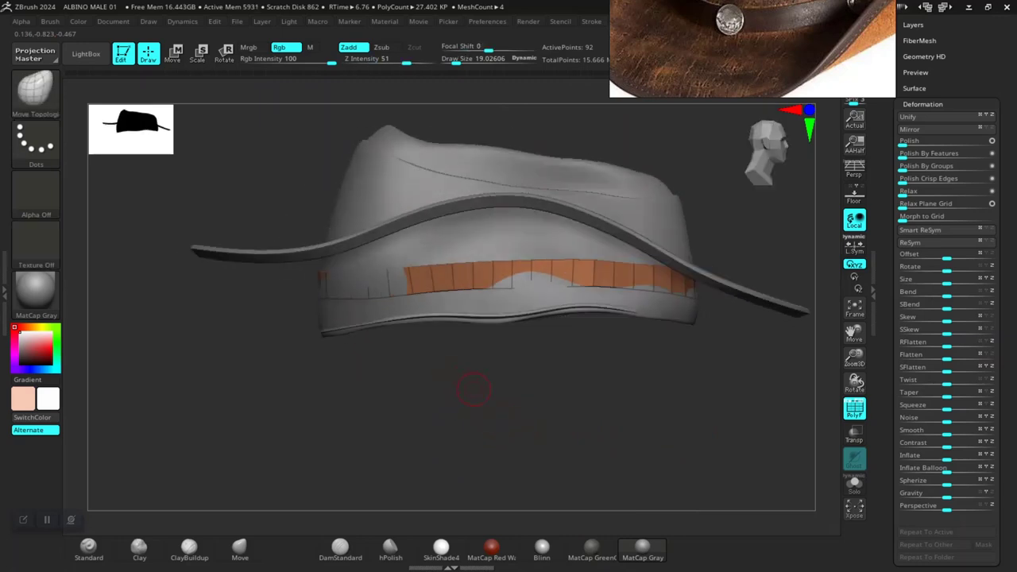
Step: Isolate the band, mask its upper edge with a rectangle, activate the transform gizmo, and show the whole hat again
{"action": "left_click", "coordinate": [854, 482]}
{"action": "mouse_move", "coordinate": [613, 363]}
{"action": "right_mouse_down"}
{"action": "mouse_move", "coordinate": [370, 244]}
{"action": "mouse_move", "coordinate": [307, 227]}
{"action": "right_mouse_up"}
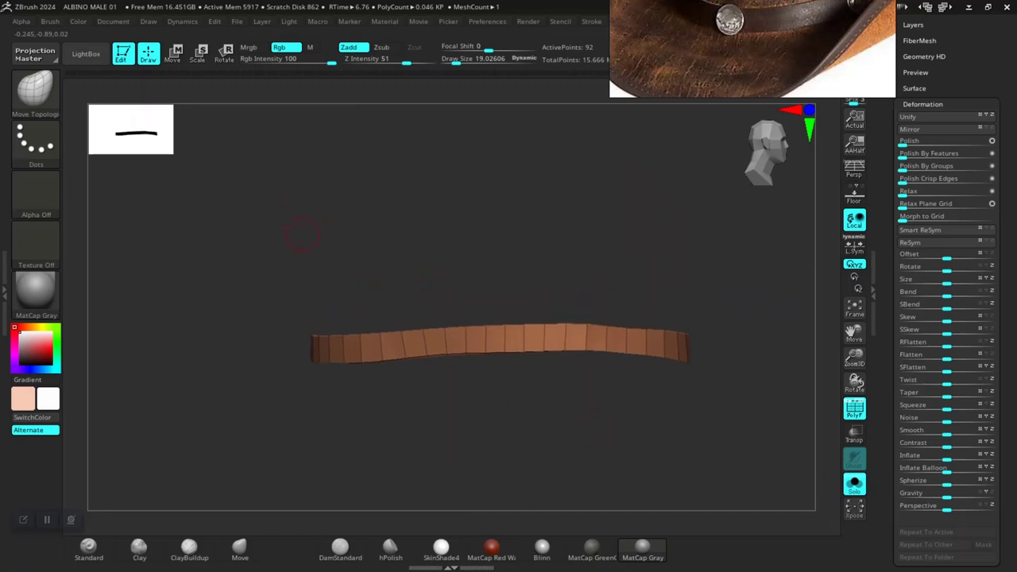
{"action": "key", "text": "ctrl"}
{"action": "mouse_move", "coordinate": [295, 169]}
{"action": "left_mouse_down", "text": "ctrl"}
{"action": "mouse_move", "coordinate": [294, 343]}
{"action": "mouse_move", "coordinate": [735, 343]}
{"action": "left_mouse_up", "text": "ctrl"}
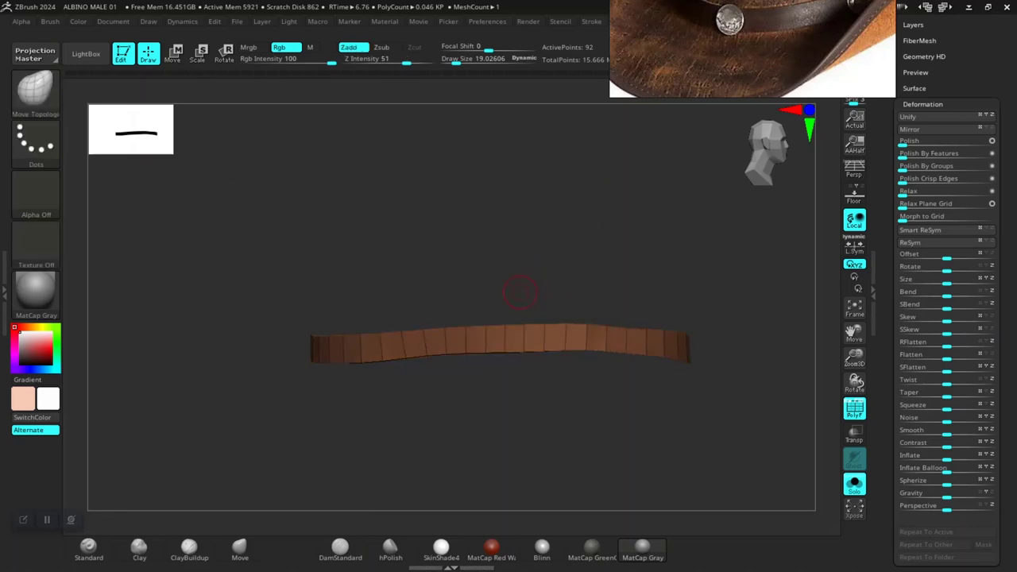
{"action": "key", "text": "r"}
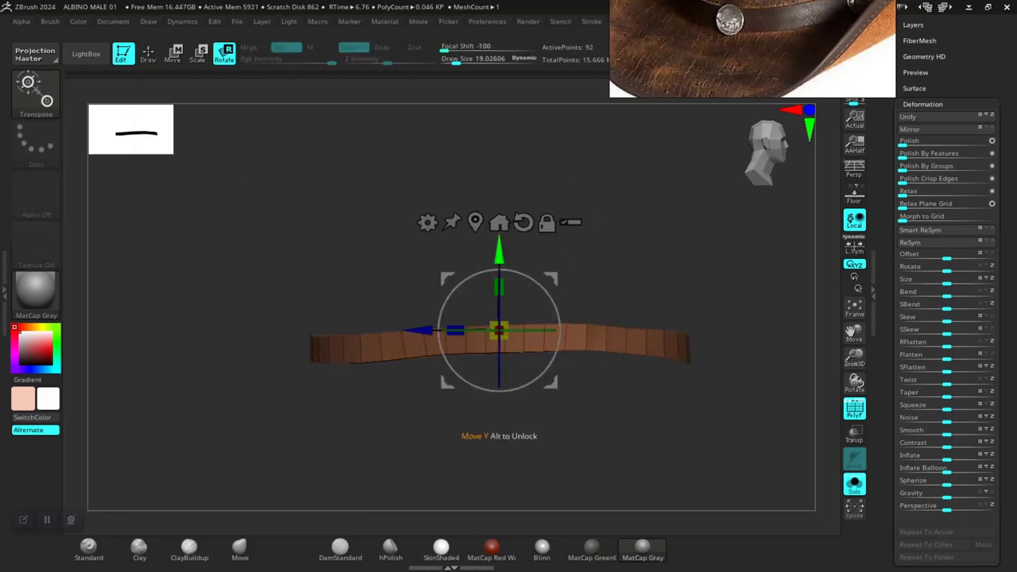
{"action": "left_click", "coordinate": [854, 484]}
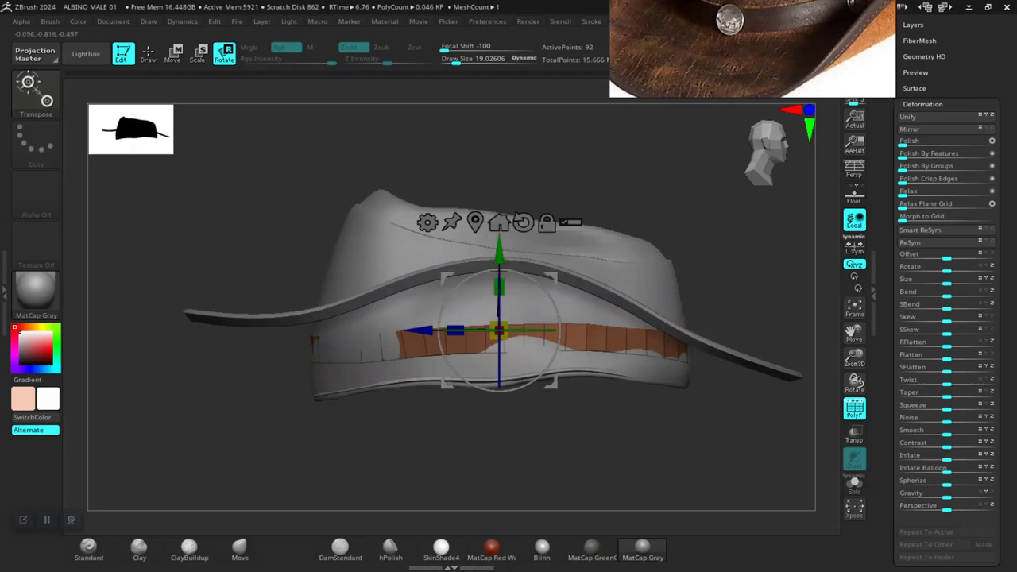
Step: Try to widen the band's unmasked lower edge sideways by scaling it along X, and undo the scaling
{"action": "left_click_drag", "start_coordinate": [645, 151], "coordinate": [607, 241]}
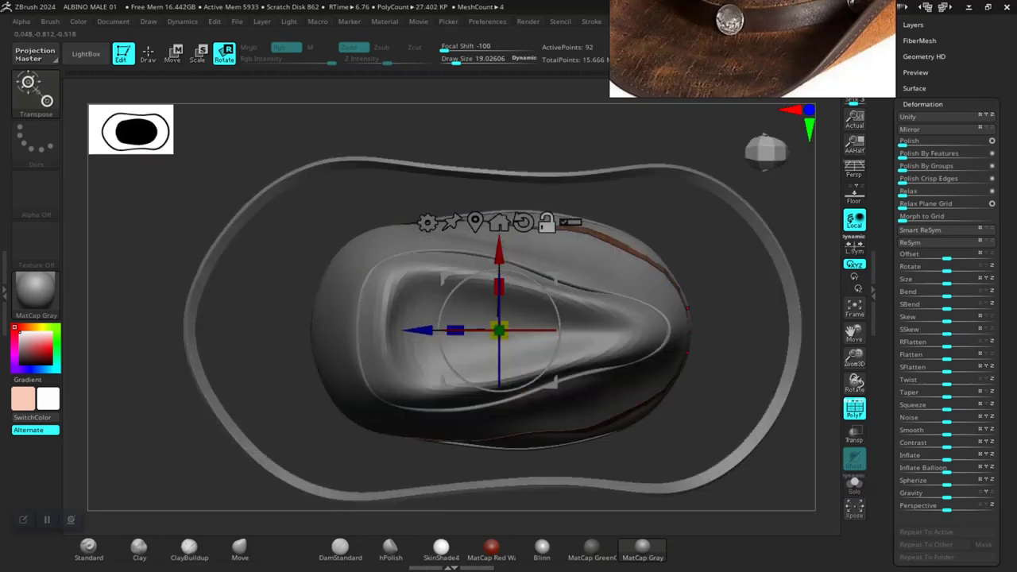
{"action": "left_click_drag", "start_coordinate": [607, 191], "coordinate": [596, 259], "text": "alt"}
{"action": "left_click_drag", "start_coordinate": [505, 336], "coordinate": [467, 339]}
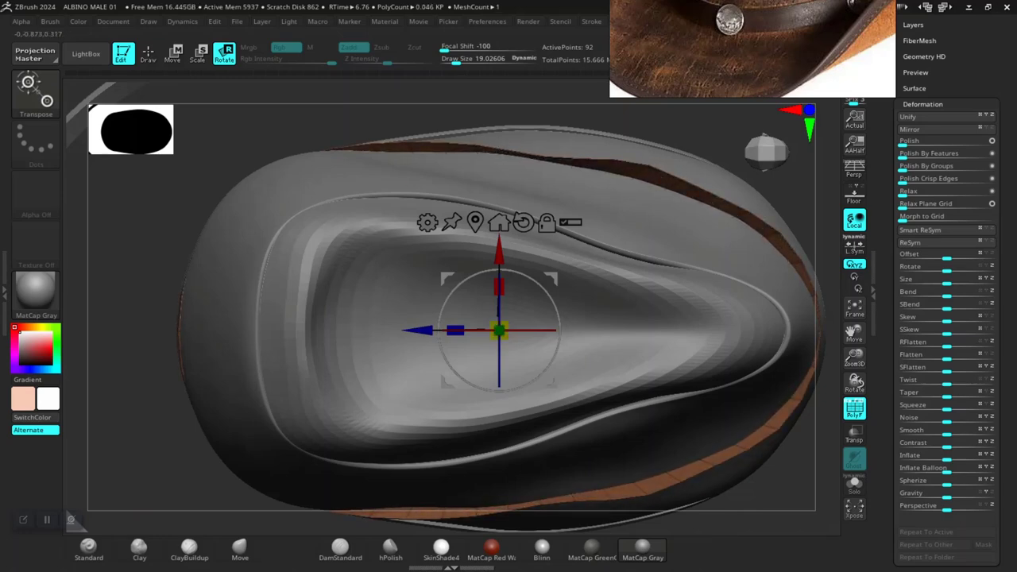
{"action": "right_click_drag", "start_coordinate": [467, 339], "coordinate": [493, 302]}
{"action": "key", "text": "ctrl+z"}
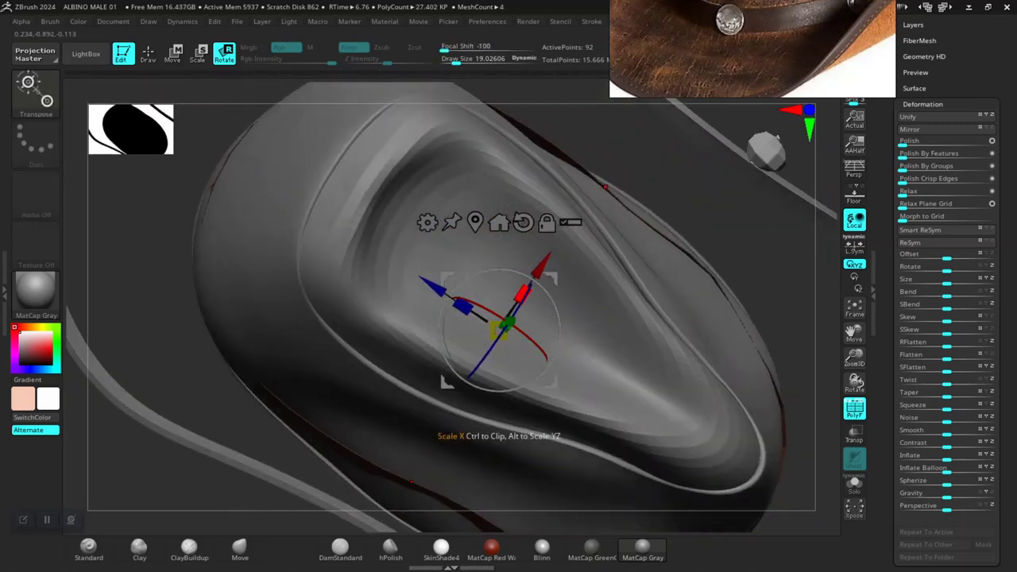
{"action": "left_click_drag", "start_coordinate": [522, 293], "coordinate": [513, 308]}
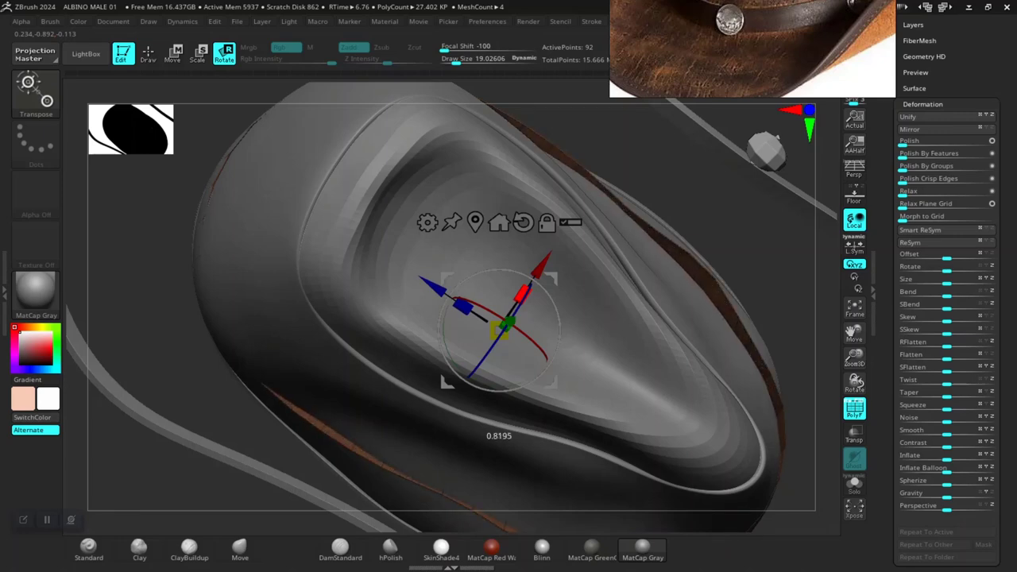
{"action": "left_click_drag", "start_coordinate": [505, 429], "coordinate": [505, 436]}
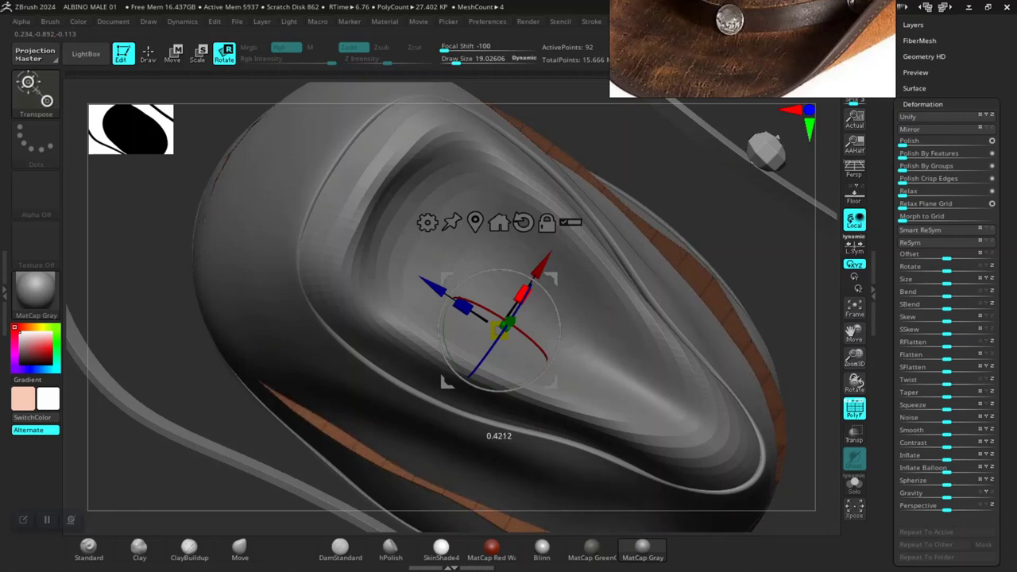
{"action": "right_click_drag", "start_coordinate": [477, 445], "coordinate": [603, 318], "text": "shift"}
{"action": "right_click_drag", "start_coordinate": [494, 404], "coordinate": [506, 406]}
{"action": "key", "text": "ctrl+z"}
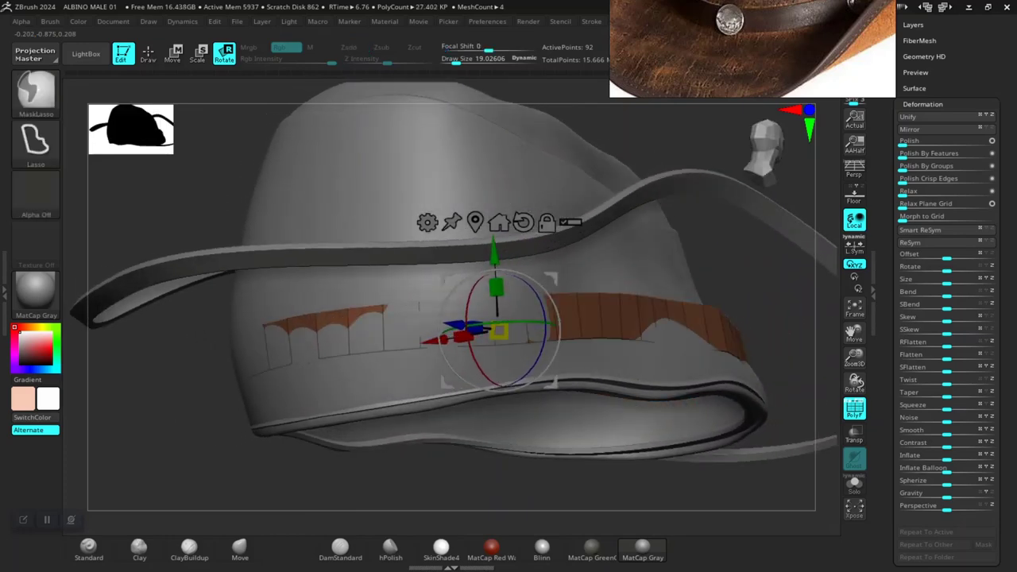
Step: Return to Move Topological and nudge the band's upper edge inward along the middle of the crown's sides, undoing the last nudge
{"action": "key", "text": "q"}
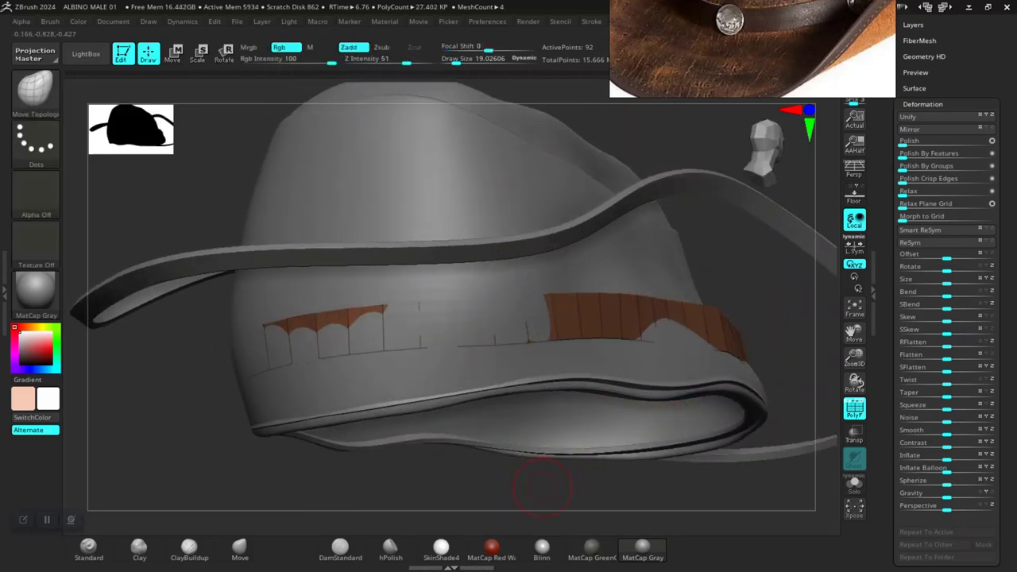
{"action": "mouse_move", "coordinate": [544, 485]}
{"action": "right_mouse_down", "text": "ctrl"}
{"action": "mouse_move", "coordinate": [483, 434]}
{"action": "mouse_move", "coordinate": [509, 482]}
{"action": "mouse_move", "coordinate": [466, 480]}
{"action": "mouse_move", "coordinate": [556, 463]}
{"action": "mouse_move", "coordinate": [590, 472]}
{"action": "mouse_move", "coordinate": [585, 424]}
{"action": "right_mouse_up", "text": "ctrl"}
{"action": "mouse_move", "coordinate": [541, 312]}
{"action": "right_mouse_down"}
{"action": "mouse_move", "coordinate": [651, 331]}
{"action": "mouse_move", "coordinate": [651, 399]}
{"action": "right_mouse_up"}
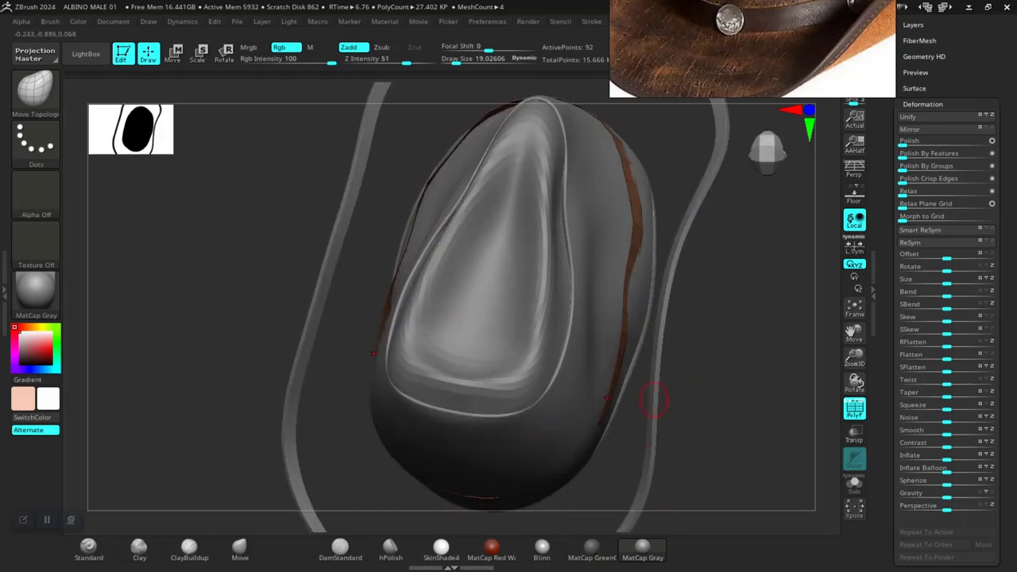
{"action": "mouse_move", "coordinate": [750, 313]}
{"action": "right_mouse_down", "text": "alt"}
{"action": "mouse_move", "coordinate": [667, 322]}
{"action": "mouse_move", "coordinate": [625, 359]}
{"action": "right_mouse_up", "text": "alt"}
{"action": "mouse_move", "coordinate": [695, 325]}
{"action": "left_mouse_down"}
{"action": "mouse_move", "coordinate": [635, 262]}
{"action": "mouse_move", "coordinate": [653, 238]}
{"action": "mouse_move", "coordinate": [648, 254]}
{"action": "mouse_move", "coordinate": [590, 238]}
{"action": "left_mouse_up"}
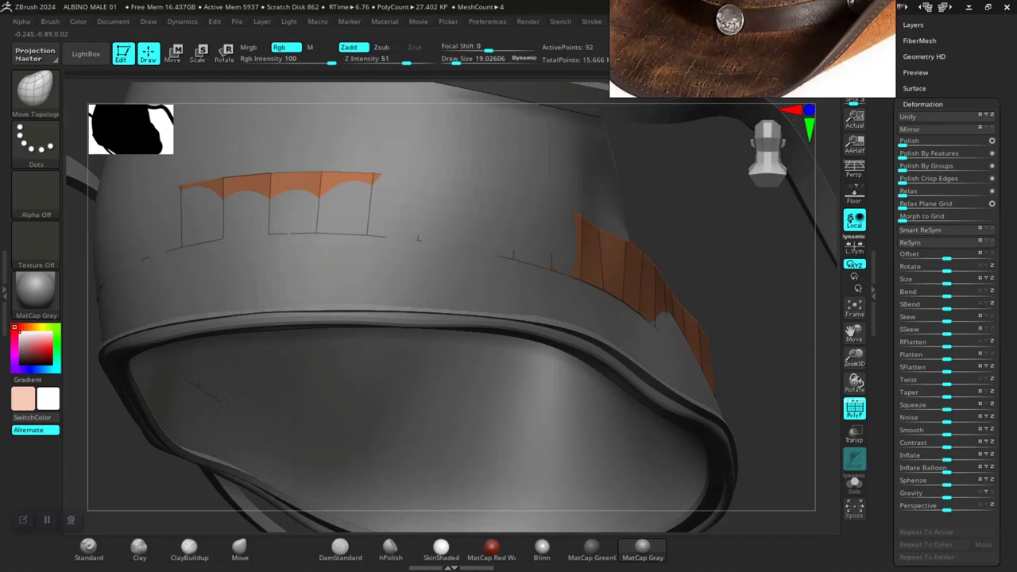
{"action": "left_click_drag", "start_coordinate": [627, 242], "coordinate": [614, 241]}
{"action": "mouse_move", "coordinate": [723, 260]}
{"action": "left_mouse_down", "text": "alt"}
{"action": "mouse_move", "coordinate": [592, 264]}
{"action": "mouse_move", "coordinate": [562, 289]}
{"action": "mouse_move", "coordinate": [551, 357]}
{"action": "mouse_move", "coordinate": [465, 298]}
{"action": "mouse_move", "coordinate": [482, 293]}
{"action": "left_mouse_up", "text": "alt"}
{"action": "mouse_move", "coordinate": [636, 306]}
{"action": "left_mouse_down"}
{"action": "mouse_move", "coordinate": [548, 334]}
{"action": "mouse_move", "coordinate": [536, 390]}
{"action": "mouse_move", "coordinate": [543, 418]}
{"action": "left_mouse_up"}
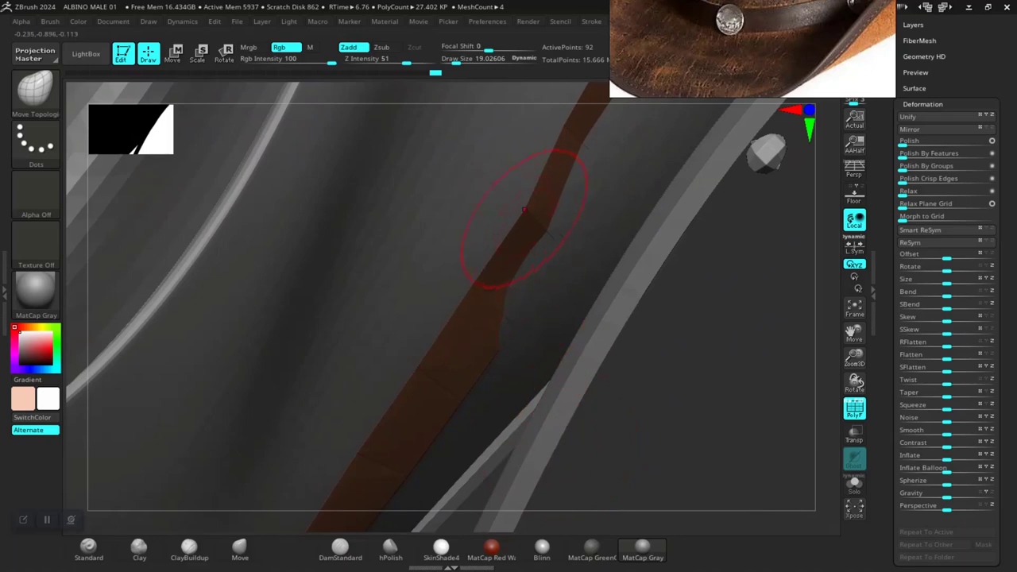
{"action": "left_click_drag", "start_coordinate": [524, 210], "coordinate": [514, 208]}
{"action": "left_click_drag", "start_coordinate": [660, 347], "coordinate": [581, 323]}
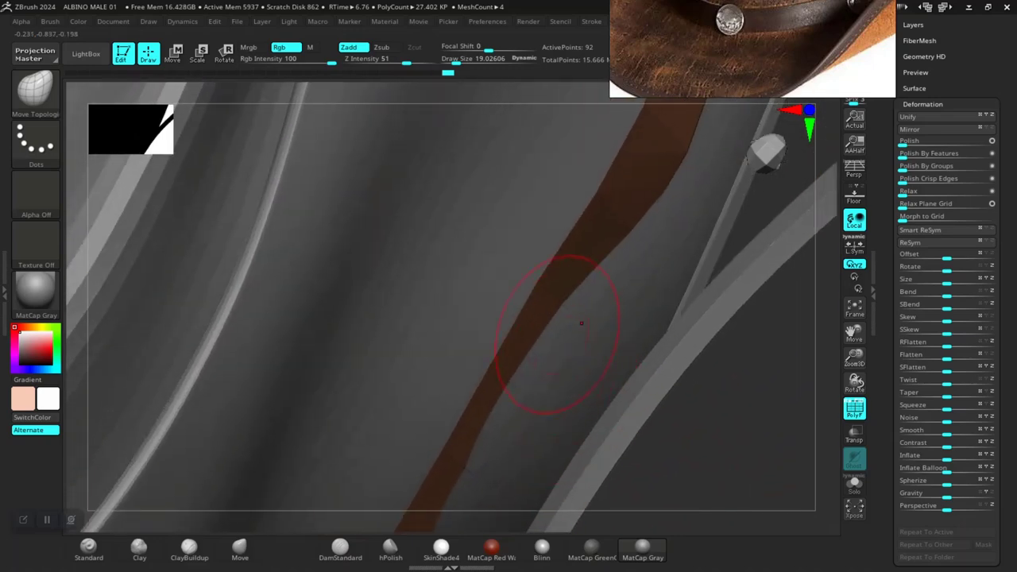
{"action": "left_click_drag", "start_coordinate": [538, 279], "coordinate": [526, 275]}
{"action": "key", "text": "ctrl+z"}
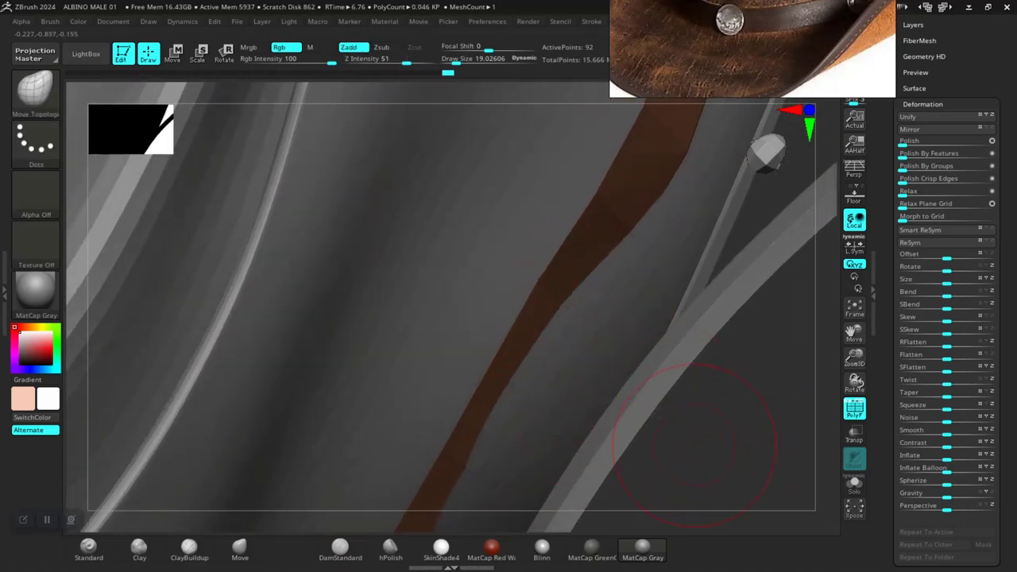
Step: Move the band's upper edge closer to the crown along the front half of the sides
{"action": "mouse_move", "coordinate": [690, 446]}
{"action": "left_mouse_down"}
{"action": "mouse_move", "coordinate": [675, 358]}
{"action": "mouse_move", "coordinate": [693, 306]}
{"action": "mouse_move", "coordinate": [673, 266]}
{"action": "left_mouse_up"}
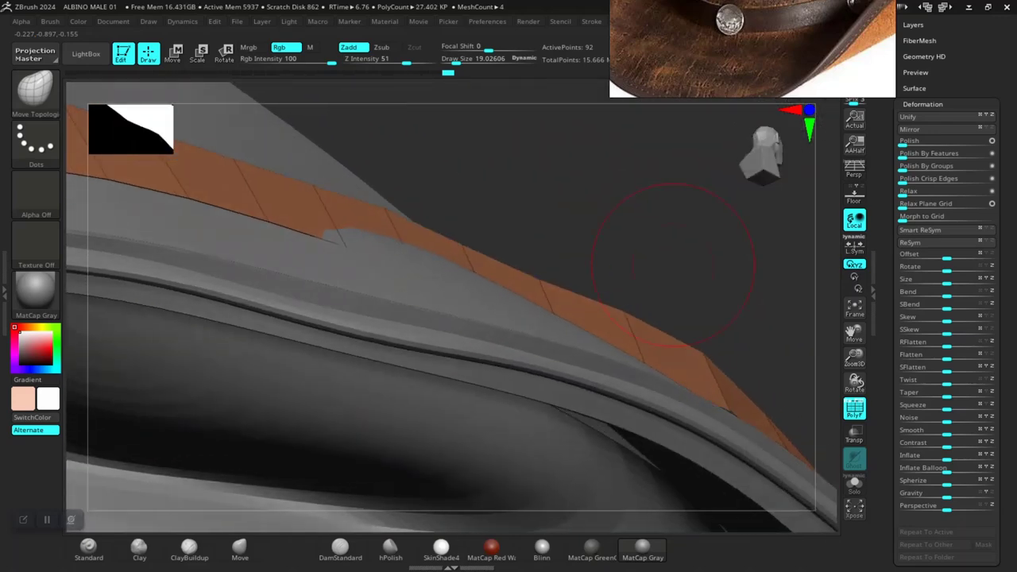
{"action": "left_click_drag", "start_coordinate": [539, 278], "coordinate": [533, 288]}
{"action": "left_click_drag", "start_coordinate": [619, 258], "coordinate": [548, 248]}
{"action": "left_click_drag", "start_coordinate": [537, 327], "coordinate": [527, 346]}
{"action": "mouse_move", "coordinate": [619, 262]}
{"action": "left_mouse_down"}
{"action": "mouse_move", "coordinate": [616, 354]}
{"action": "mouse_move", "coordinate": [610, 266]}
{"action": "left_mouse_up"}
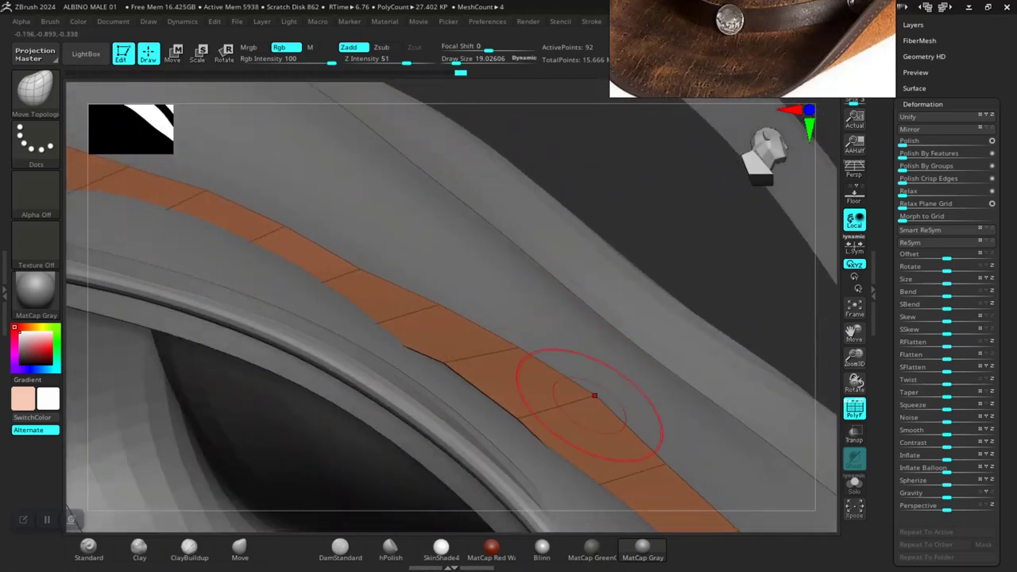
Step: Reposition the upper-edge points at the crown's front corner so the band follows the surface more closely
{"action": "mouse_move", "coordinate": [691, 287]}
{"action": "left_mouse_down", "text": "alt"}
{"action": "mouse_move", "coordinate": [685, 215]}
{"action": "mouse_move", "coordinate": [663, 203]}
{"action": "mouse_move", "coordinate": [608, 210]}
{"action": "mouse_move", "coordinate": [540, 246]}
{"action": "mouse_move", "coordinate": [472, 261]}
{"action": "mouse_move", "coordinate": [483, 238]}
{"action": "mouse_move", "coordinate": [486, 298]}
{"action": "mouse_move", "coordinate": [463, 314]}
{"action": "left_mouse_up", "text": "alt"}
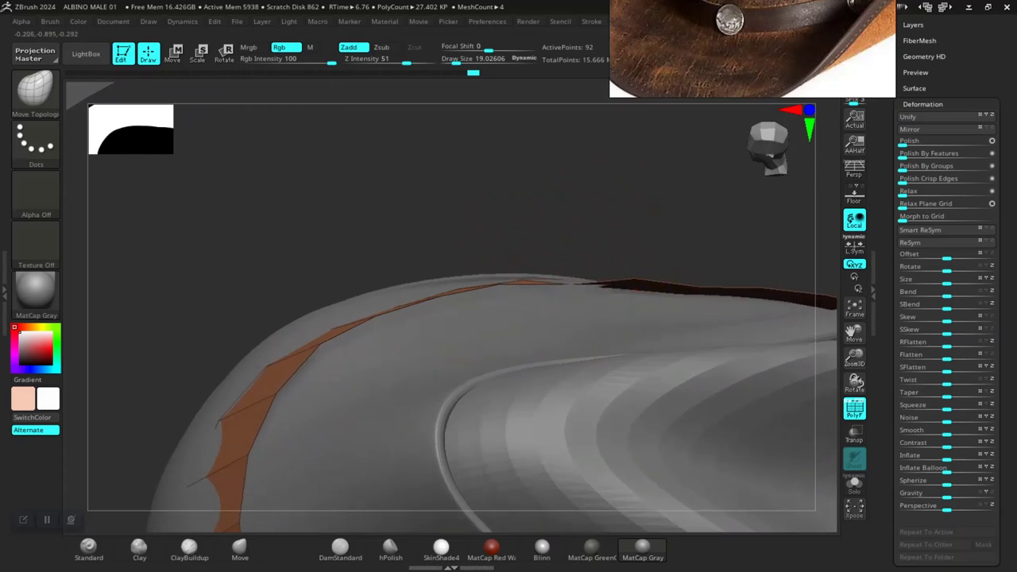
{"action": "mouse_move", "coordinate": [640, 188]}
{"action": "left_mouse_down"}
{"action": "mouse_move", "coordinate": [646, 243]}
{"action": "mouse_move", "coordinate": [635, 282]}
{"action": "left_mouse_up"}
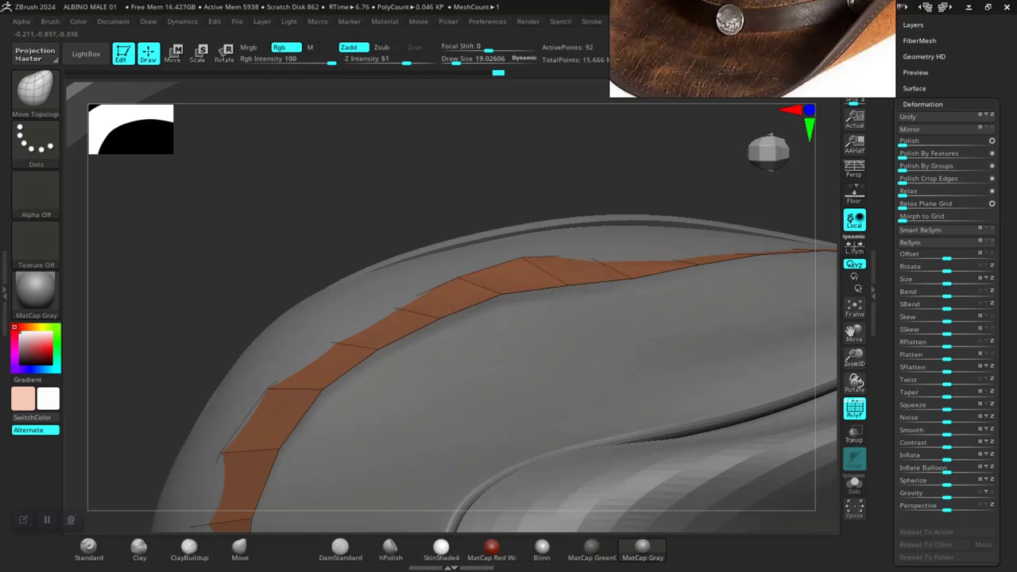
{"action": "mouse_move", "coordinate": [500, 296]}
{"action": "left_mouse_down"}
{"action": "mouse_move", "coordinate": [499, 313]}
{"action": "mouse_move", "coordinate": [440, 322]}
{"action": "left_mouse_up"}
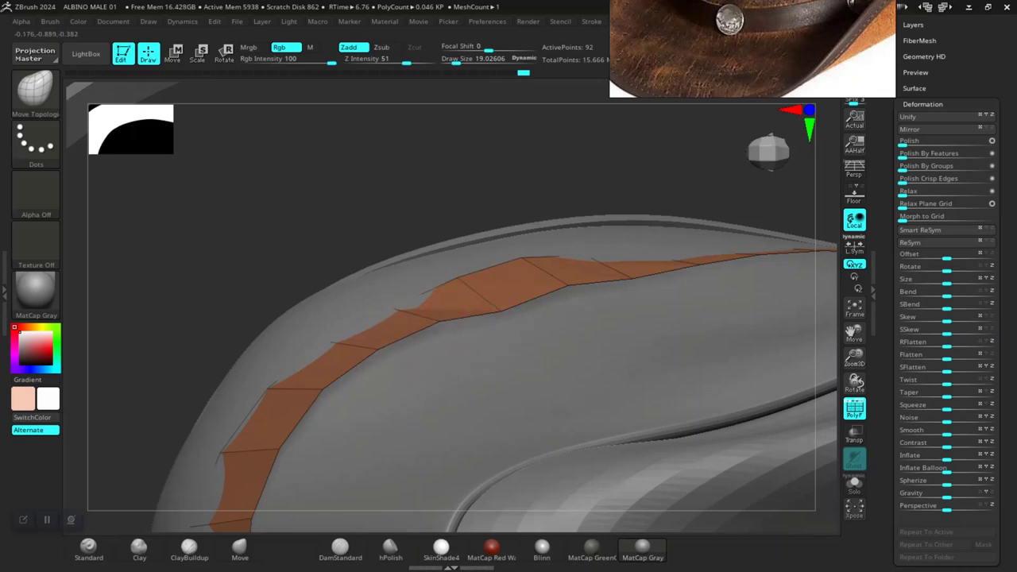
{"action": "left_click_drag", "start_coordinate": [396, 208], "coordinate": [446, 232]}
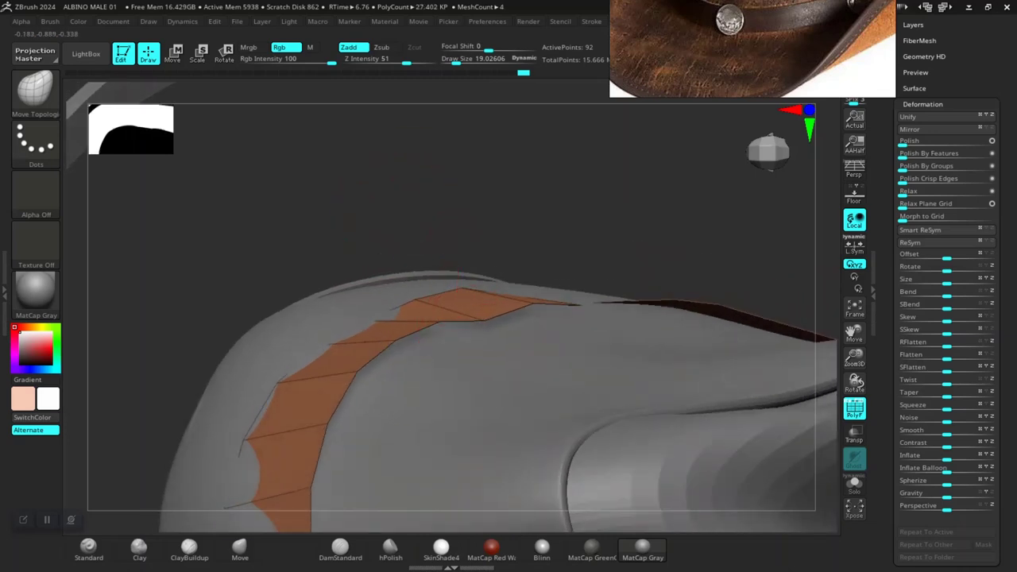
{"action": "left_click_drag", "start_coordinate": [447, 236], "coordinate": [484, 320]}
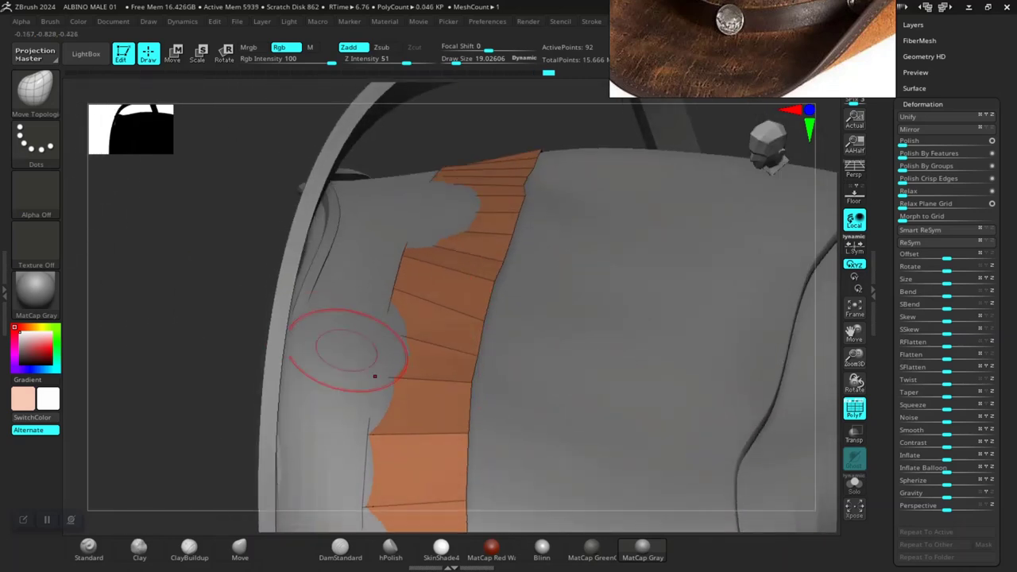
Step: Reduce the draw size to about 10.4 and refine individual upper-edge points around the band's front corner
{"action": "mouse_move", "coordinate": [170, 341]}
{"action": "left_mouse_down"}
{"action": "mouse_move", "coordinate": [363, 291]}
{"action": "mouse_move", "coordinate": [413, 208]}
{"action": "mouse_move", "coordinate": [375, 301]}
{"action": "left_mouse_up"}
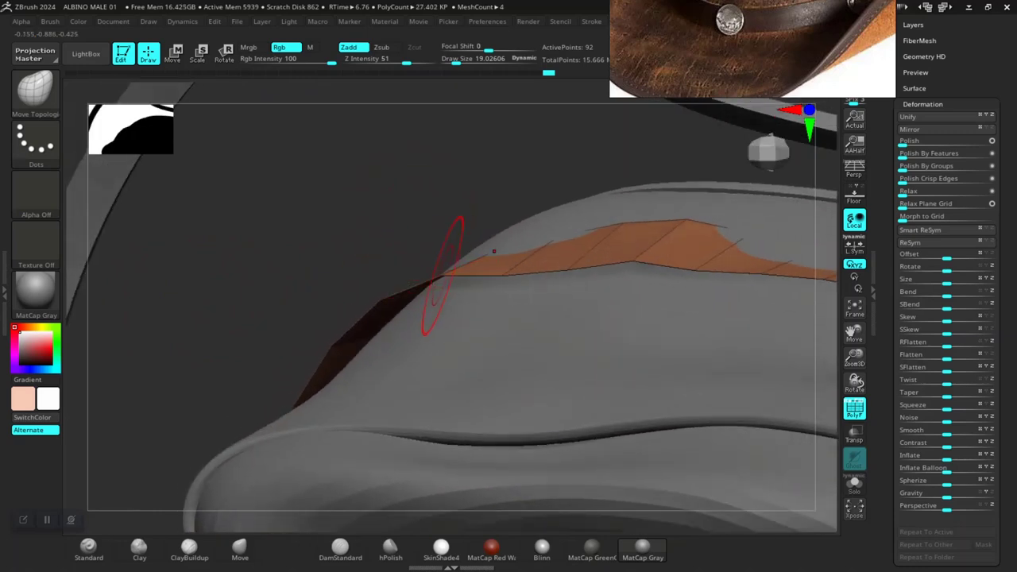
{"action": "mouse_move", "coordinate": [421, 239]}
{"action": "left_mouse_down"}
{"action": "mouse_move", "coordinate": [314, 250]}
{"action": "mouse_move", "coordinate": [389, 238]}
{"action": "mouse_move", "coordinate": [477, 248]}
{"action": "mouse_move", "coordinate": [516, 293]}
{"action": "mouse_move", "coordinate": [451, 266]}
{"action": "mouse_move", "coordinate": [464, 266]}
{"action": "mouse_move", "coordinate": [444, 268]}
{"action": "left_mouse_up"}
{"action": "key", "text": "space"}
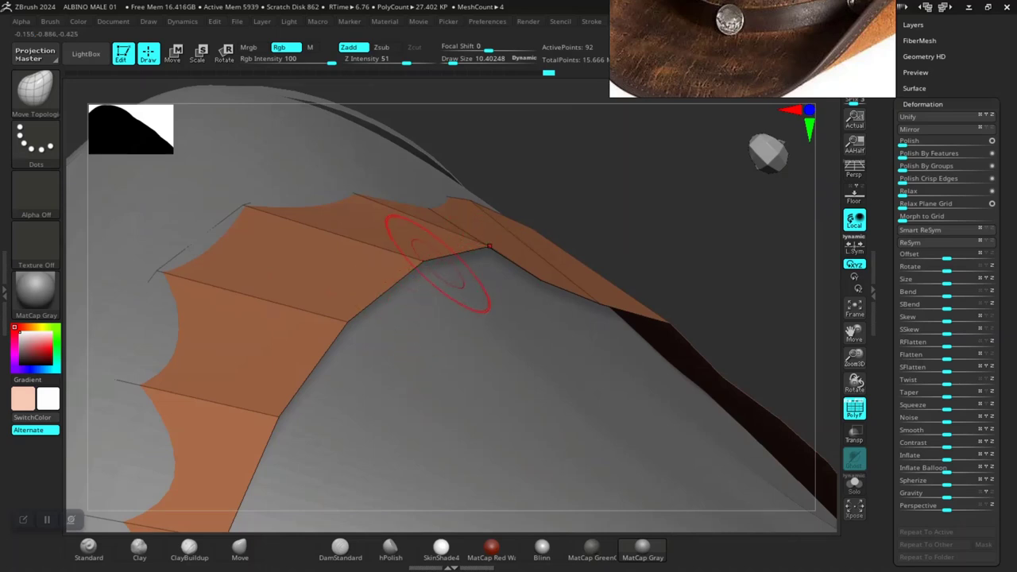
{"action": "mouse_move", "coordinate": [433, 266]}
{"action": "left_mouse_down"}
{"action": "mouse_move", "coordinate": [459, 246]}
{"action": "mouse_move", "coordinate": [480, 259]}
{"action": "left_mouse_up"}
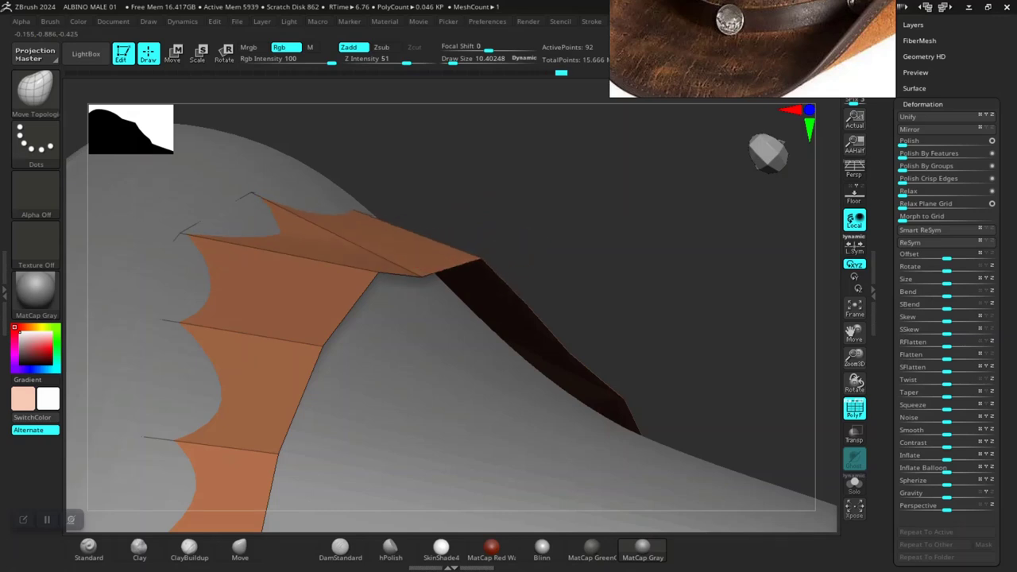
{"action": "left_click_drag", "start_coordinate": [560, 252], "coordinate": [528, 231], "text": "alt"}
{"action": "mouse_move", "coordinate": [345, 360]}
{"action": "left_mouse_down"}
{"action": "mouse_move", "coordinate": [211, 349]}
{"action": "mouse_move", "coordinate": [334, 369]}
{"action": "mouse_move", "coordinate": [429, 310]}
{"action": "left_mouse_up"}
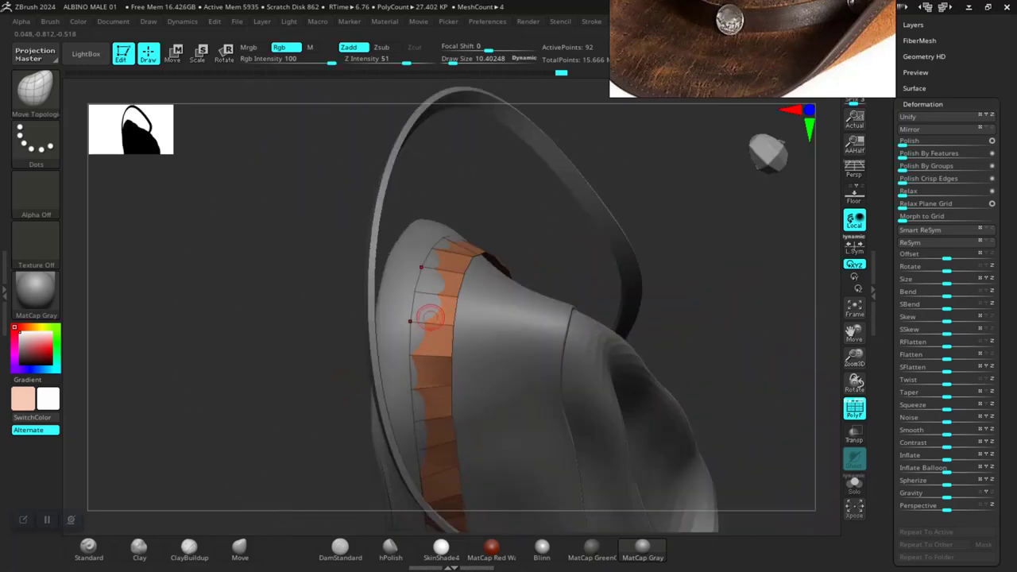
Step: Switch to ZModeler, choose Insert as the edge action, and add an edge loop along the middle of the band's height
{"action": "key", "text": "b"}
{"action": "key", "text": "z"}
{"action": "key", "text": "m"}
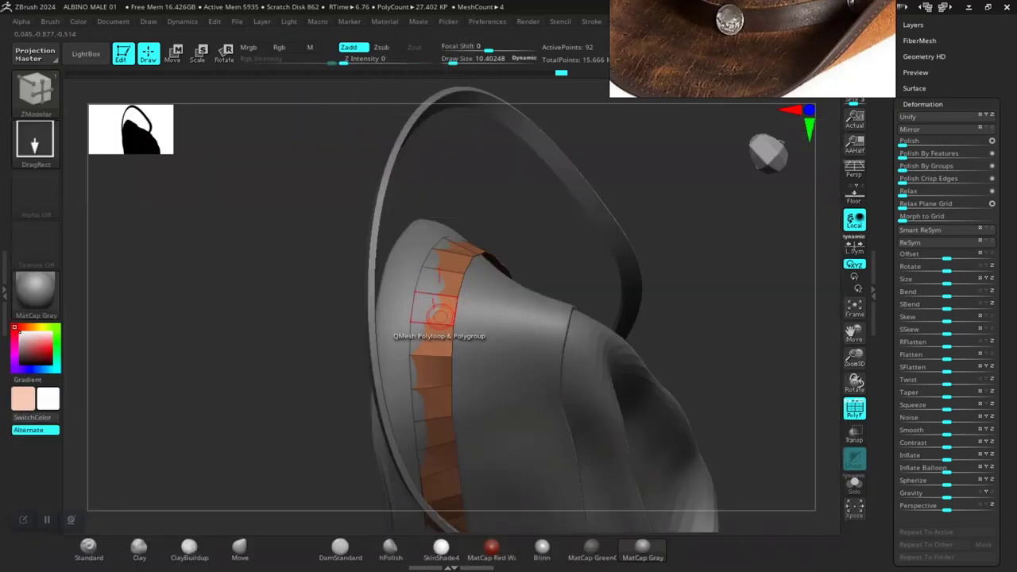
{"action": "left_click_drag", "start_coordinate": [497, 235], "coordinate": [520, 335], "text": "alt"}
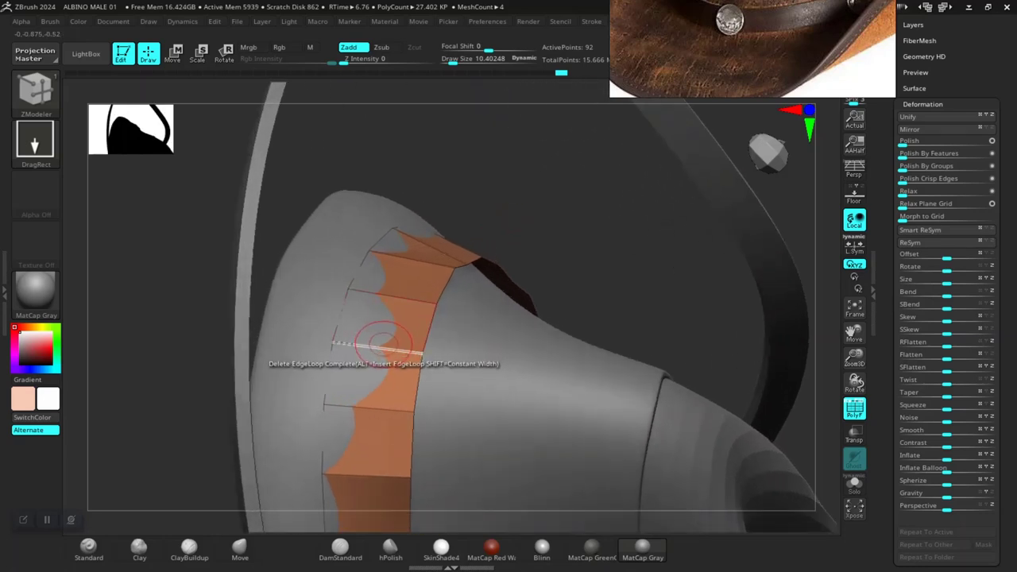
{"action": "key", "text": "space"}
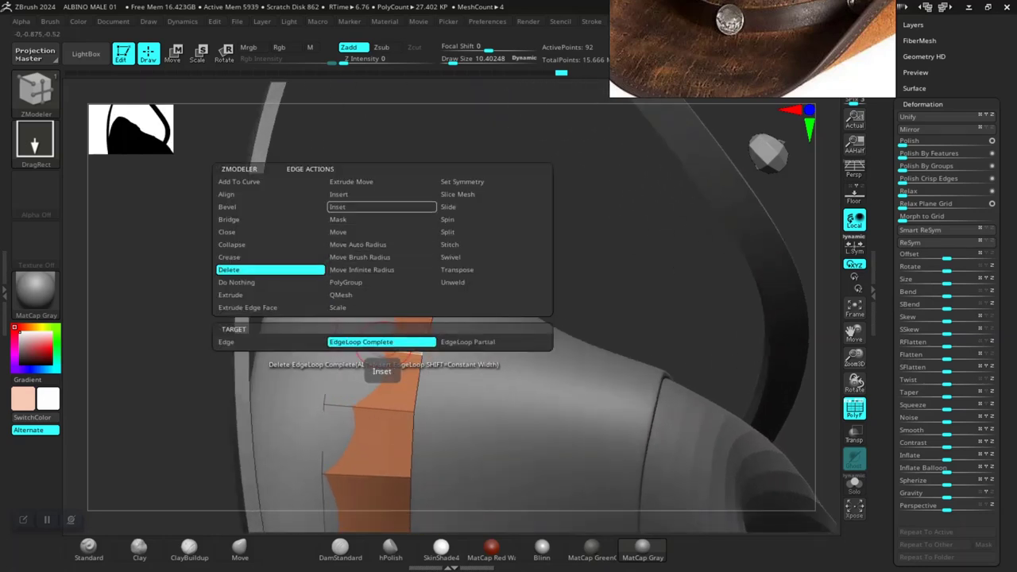
{"action": "left_click", "coordinate": [381, 207]}
{"action": "key", "text": "space"}
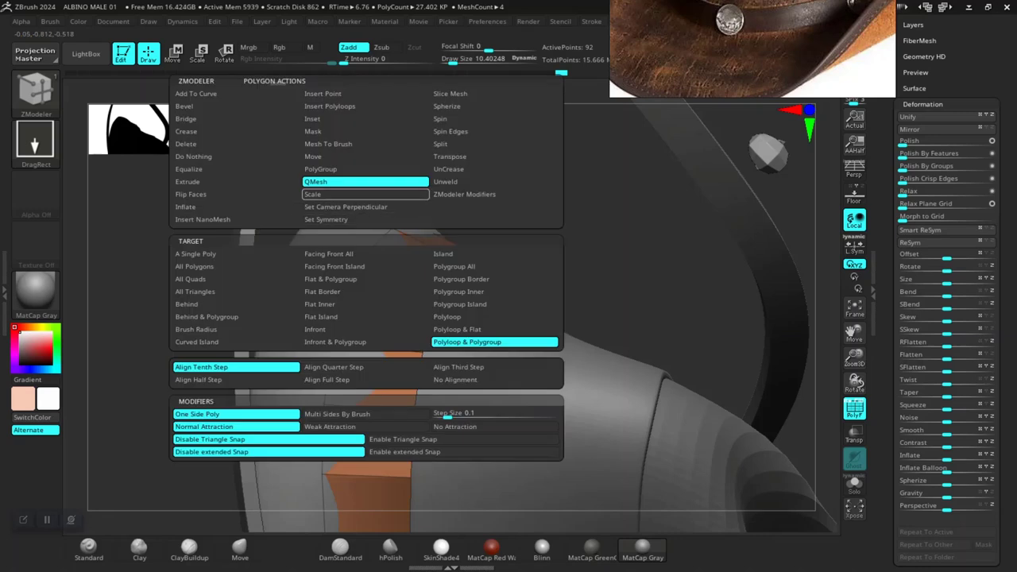
{"action": "left_click", "coordinate": [365, 182]}
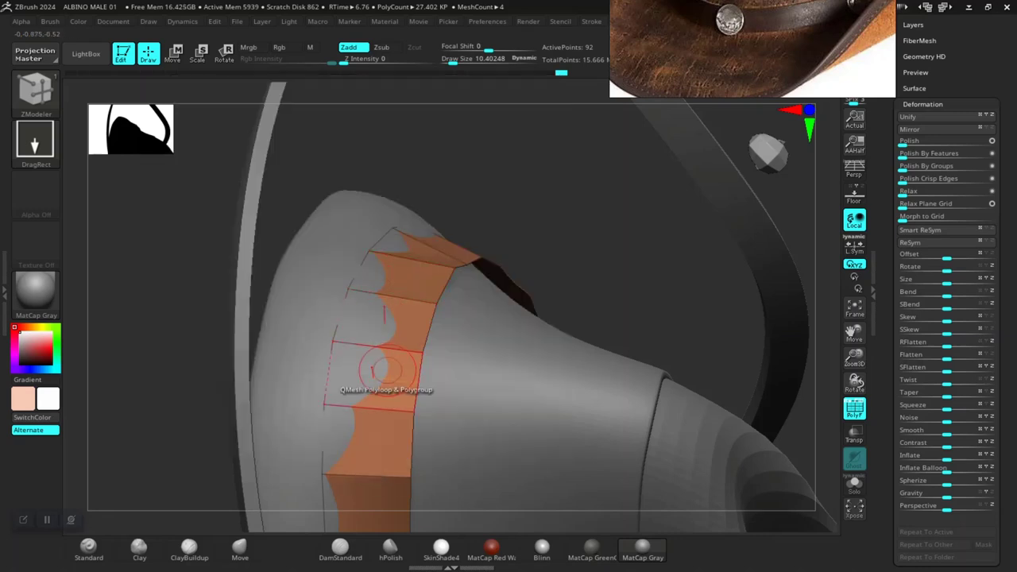
{"action": "key", "text": "space"}
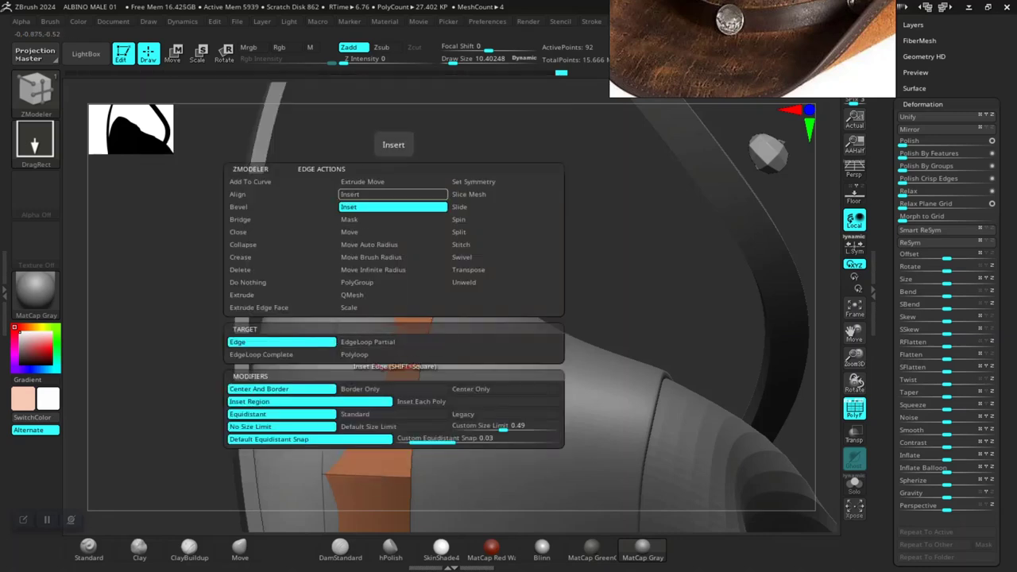
{"action": "left_click", "coordinate": [393, 194]}
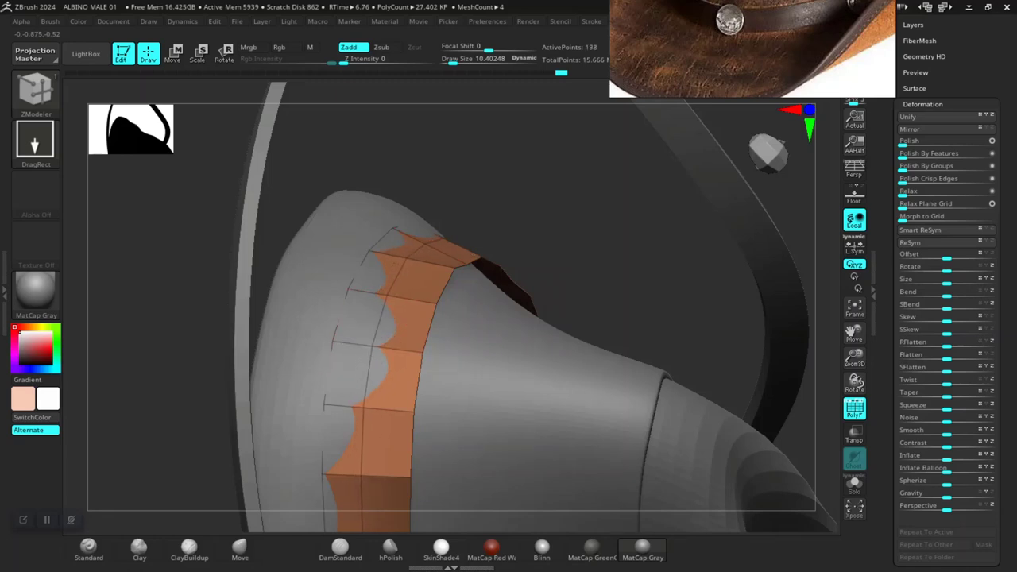
Step: Try QMesh Polyloop & Polygroup on individual faces near the band's corner, undoing the first attempts
{"action": "left_click_drag", "start_coordinate": [567, 273], "coordinate": [226, 278]}
{"action": "left_click_drag", "start_coordinate": [524, 321], "coordinate": [544, 397]}
{"action": "left_click", "coordinate": [490, 370]}
{"action": "key", "text": "ctrl+z"}
{"action": "left_click", "coordinate": [478, 365]}
{"action": "key", "text": "ctrl+z"}
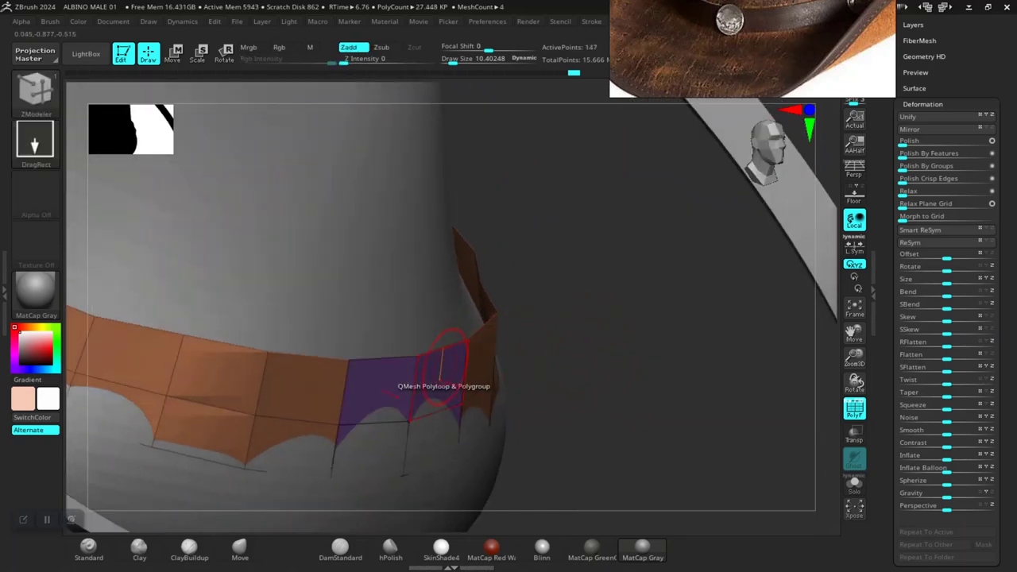
{"action": "left_click", "coordinate": [486, 356]}
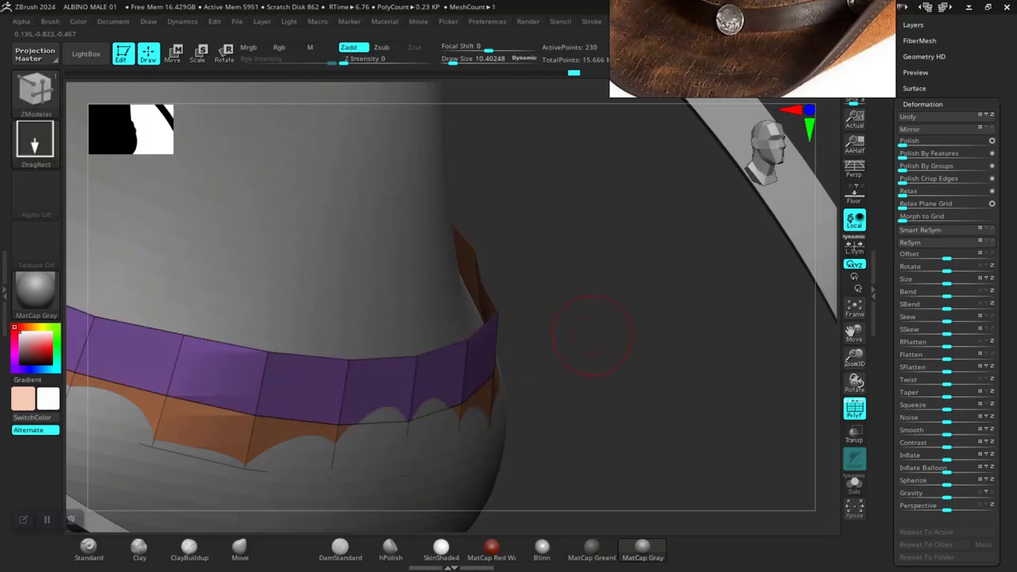
Step: Isolate the band and retry QMesh Polyloop & Polygroup on its corner faces, undoing the unwanted changes
{"action": "mouse_move", "coordinate": [592, 335]}
{"action": "left_mouse_down"}
{"action": "mouse_move", "coordinate": [623, 421]}
{"action": "mouse_move", "coordinate": [723, 378]}
{"action": "mouse_move", "coordinate": [770, 377]}
{"action": "mouse_move", "coordinate": [683, 317]}
{"action": "mouse_move", "coordinate": [580, 369]}
{"action": "mouse_move", "coordinate": [627, 409]}
{"action": "mouse_move", "coordinate": [656, 397]}
{"action": "mouse_move", "coordinate": [658, 382]}
{"action": "left_mouse_up"}
{"action": "left_click", "coordinate": [851, 483]}
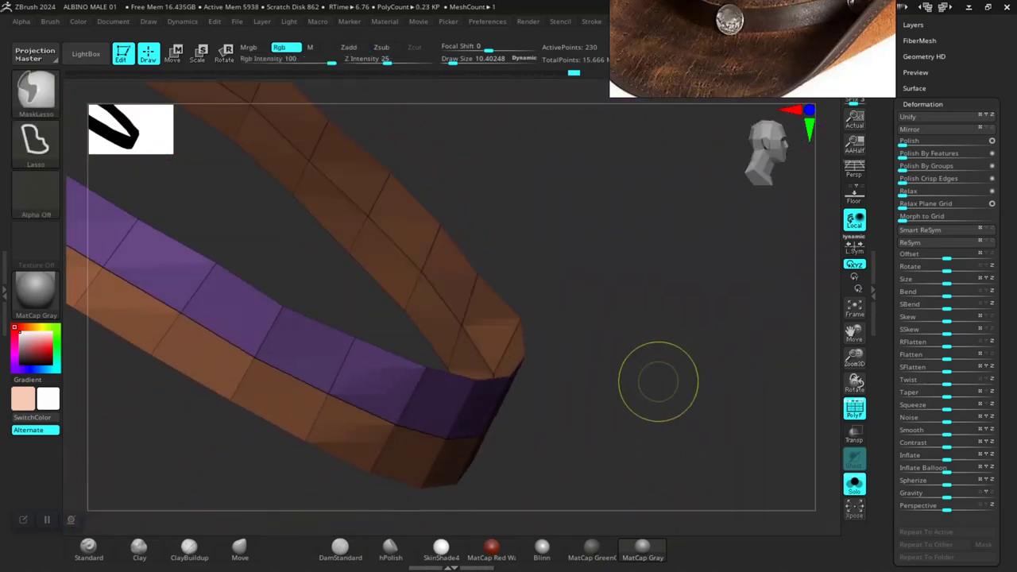
{"action": "key", "text": "ctrl+z"}
{"action": "left_click", "coordinate": [406, 374]}
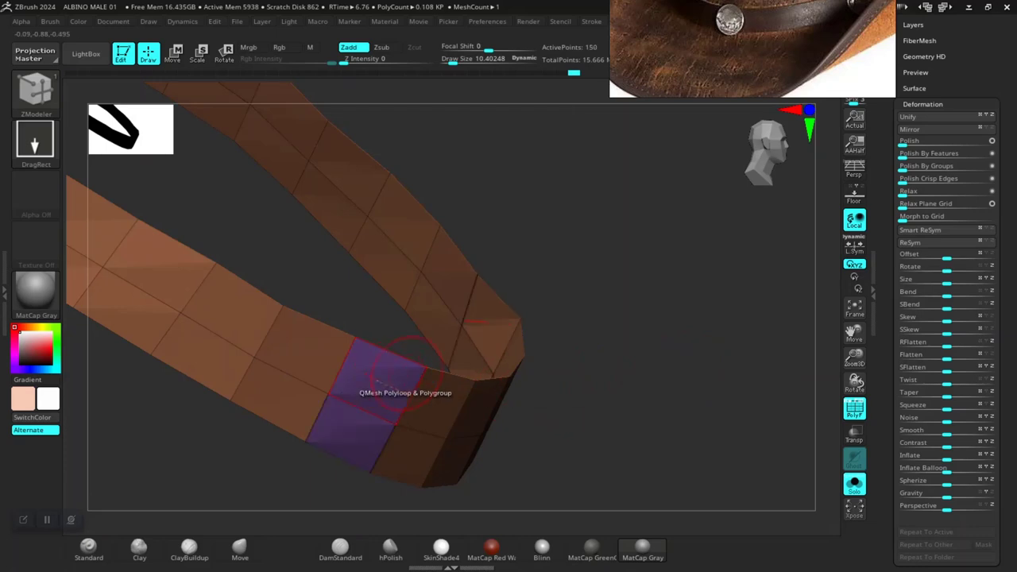
{"action": "key", "text": "ctrl+z"}
{"action": "left_click", "coordinate": [440, 405]}
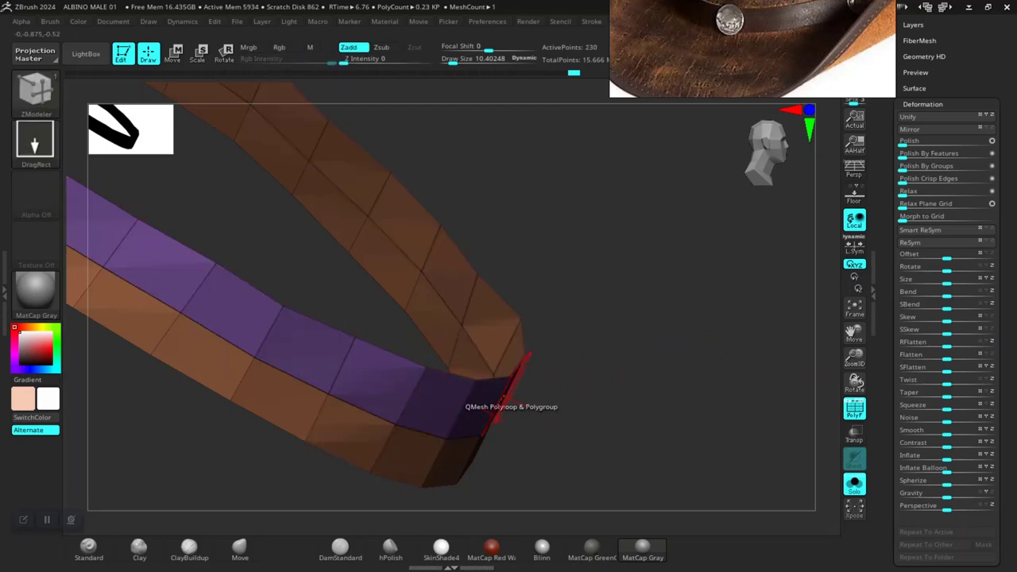
{"action": "left_click_drag", "start_coordinate": [497, 397], "coordinate": [574, 373]}
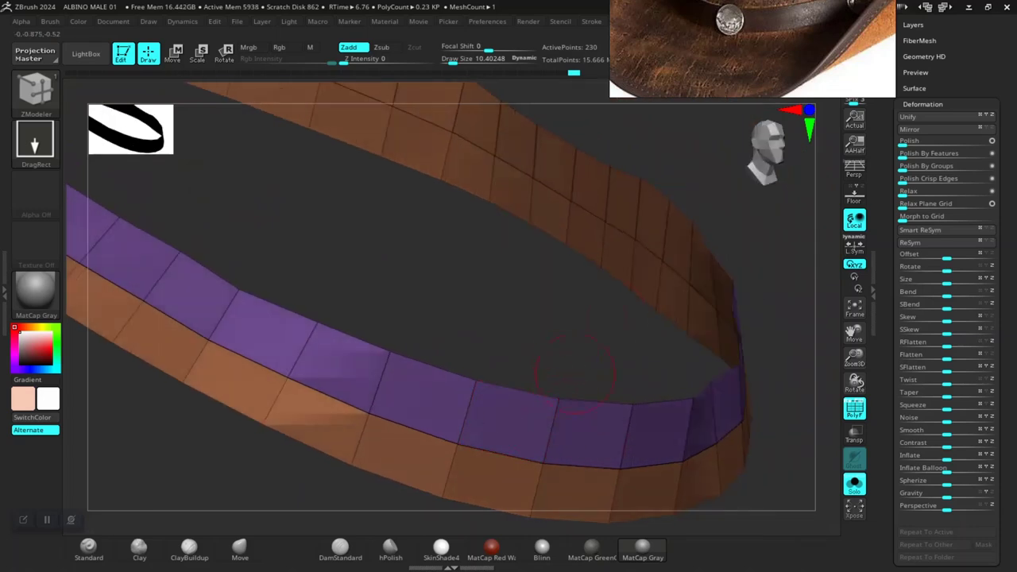
{"action": "left_click", "coordinate": [522, 425], "text": "ctrl+alt+shift"}
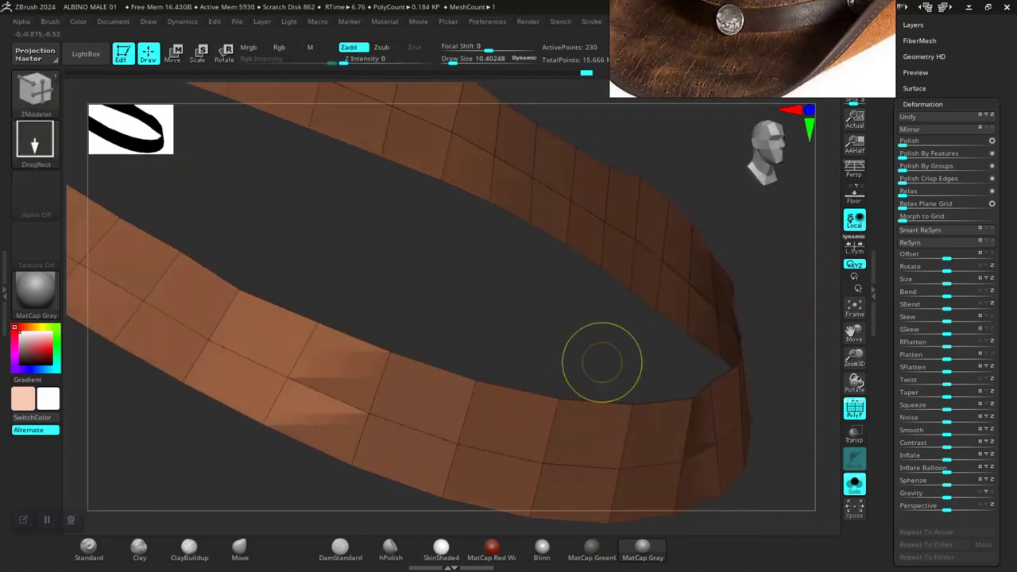
{"action": "key", "text": "ctrl+z"}
Step: Switch to the Move brush and undo the remaining QMesh changes on the band
{"action": "key", "text": "b"}
{"action": "key", "text": "m"}
{"action": "key", "text": "v"}
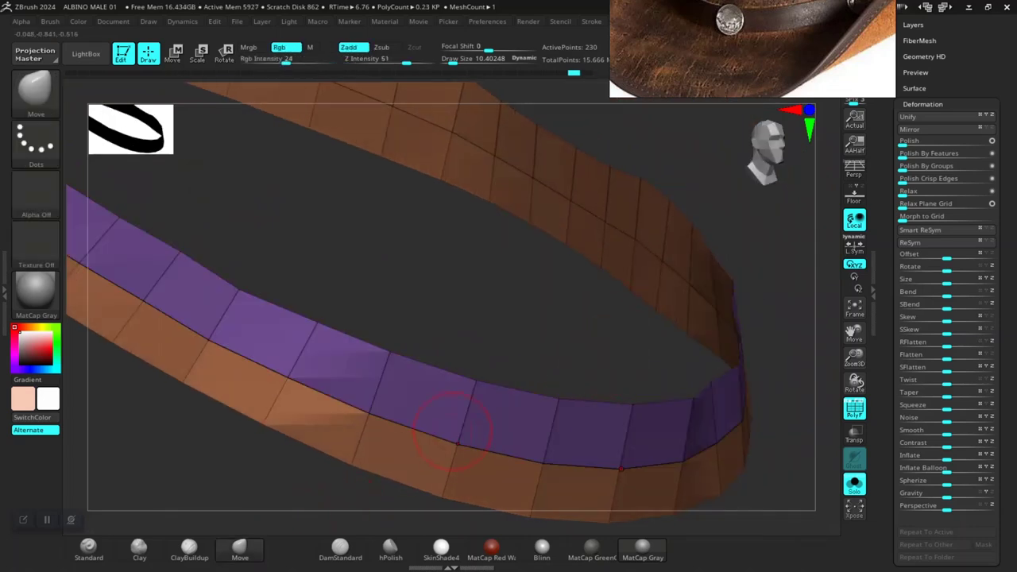
{"action": "key", "text": "ctrl+shift+z"}
{"action": "key", "text": "ctrl+z"}
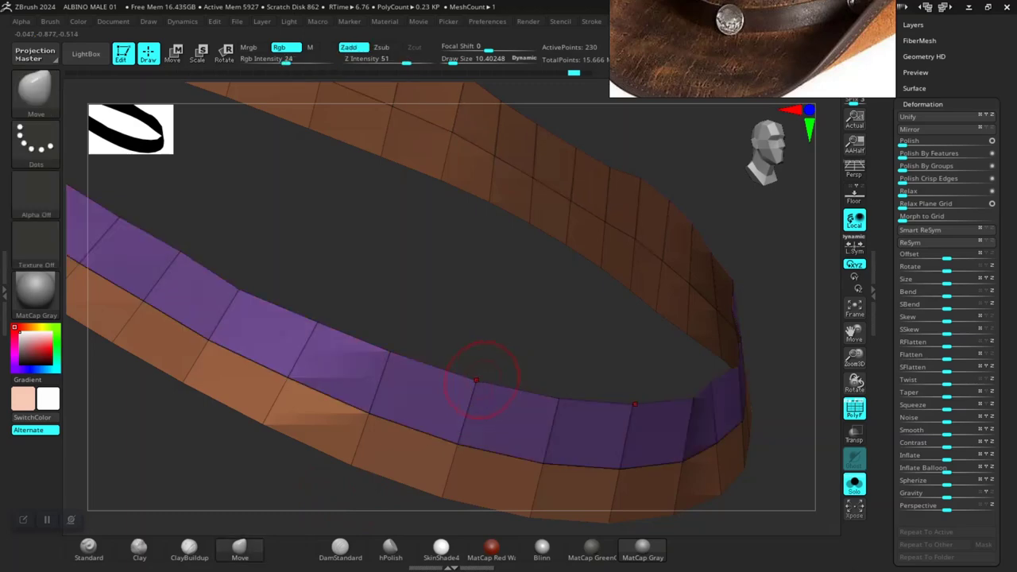
{"action": "left_click_drag", "start_coordinate": [496, 349], "coordinate": [500, 288]}
{"action": "key", "text": "ctrl+z"}
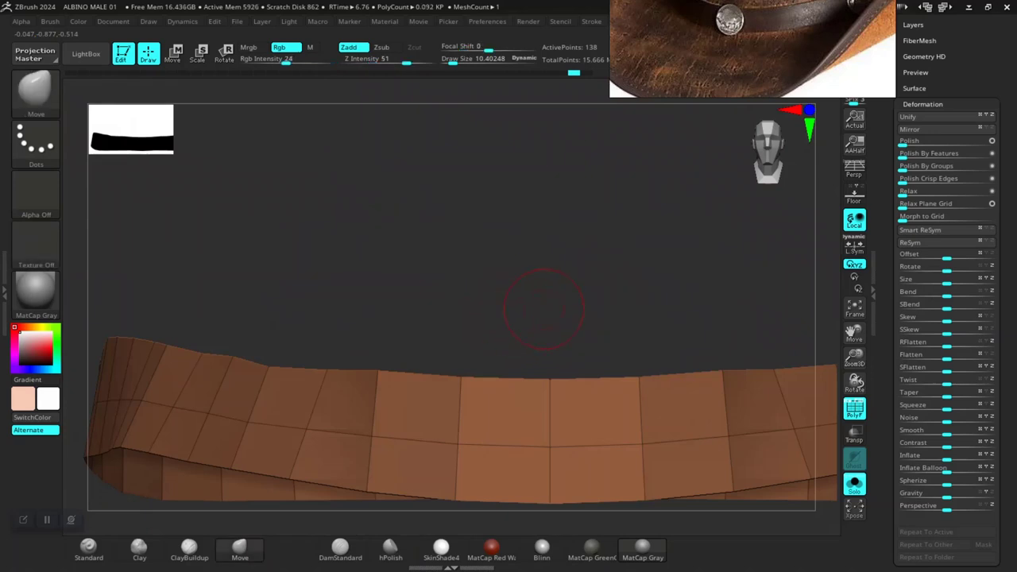
Step: Mask the band's upper face row from the side and turn the masked faces into a polygroup
{"action": "left_click_drag", "start_coordinate": [547, 310], "coordinate": [524, 286], "text": "alt"}
{"action": "left_click_drag", "start_coordinate": [381, 334], "coordinate": [459, 292], "text": "alt"}
{"action": "mouse_move", "coordinate": [344, 230]}
{"action": "left_mouse_down", "text": "ctrl"}
{"action": "mouse_move", "coordinate": [282, 350]}
{"action": "mouse_move", "coordinate": [329, 376]}
{"action": "mouse_move", "coordinate": [818, 375]}
{"action": "left_mouse_up", "text": "ctrl"}
{"action": "key", "text": "ctrl+w"}
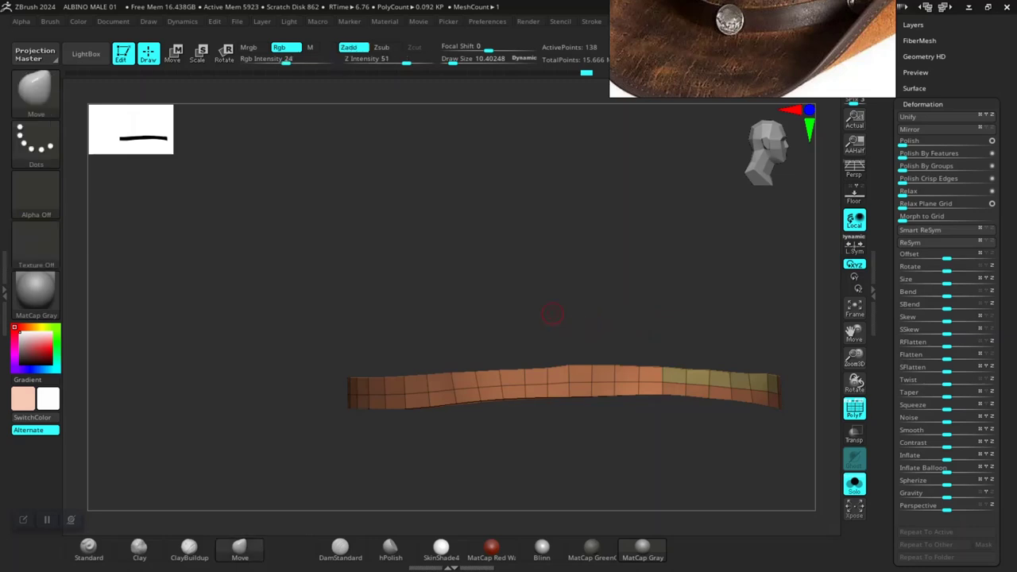
Step: Save the project as ALBINO MALE 01, replacing the existing file
{"action": "key", "text": "ctrl+s"}
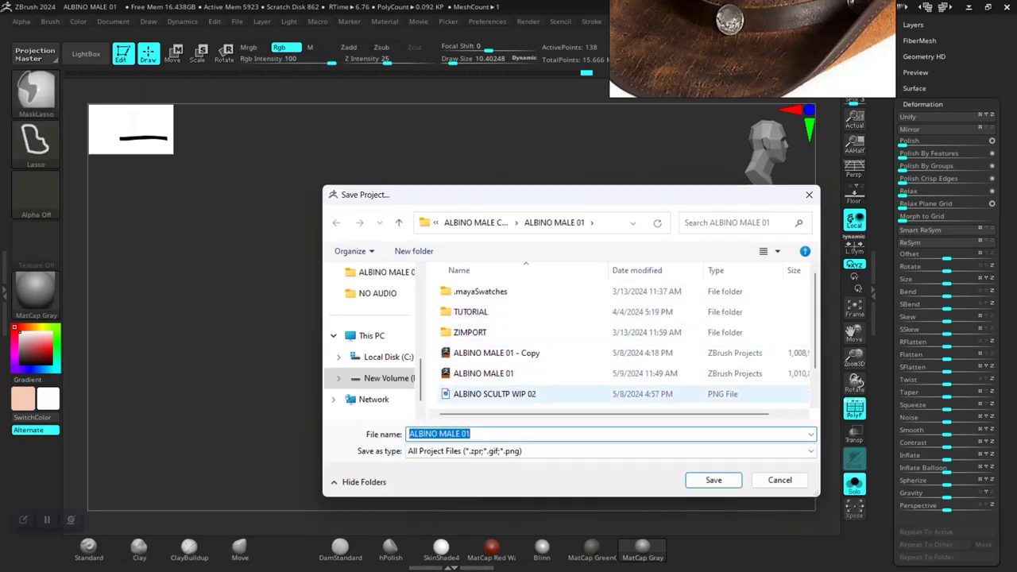
{"action": "left_click", "coordinate": [713, 480]}
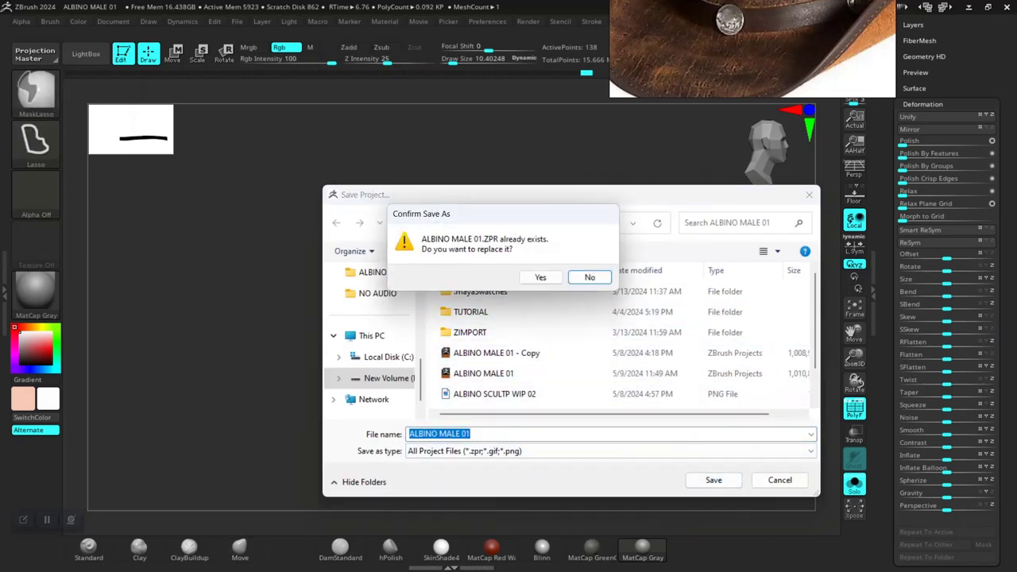
{"action": "left_click", "coordinate": [540, 278]}
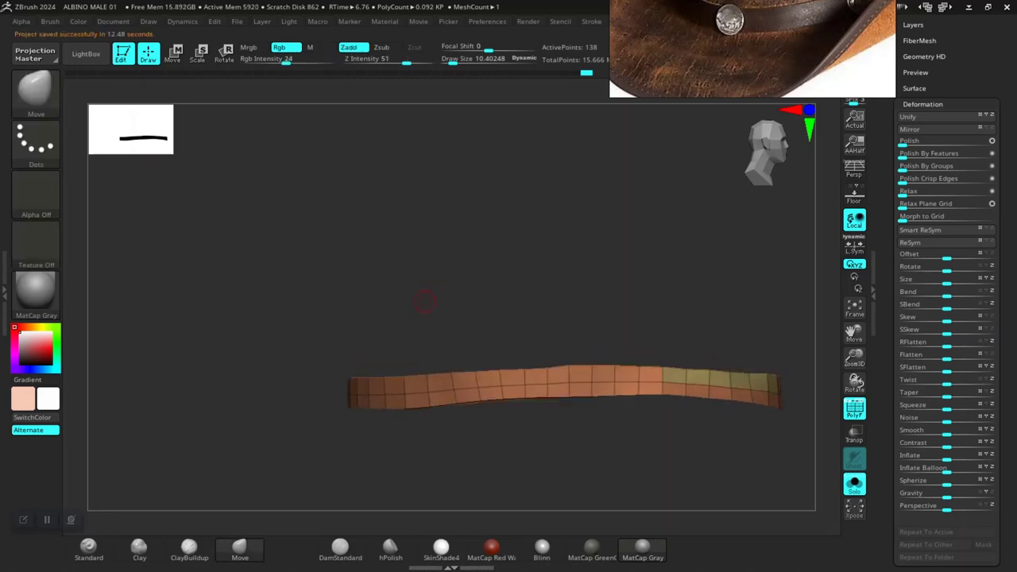
Step: Undo the partial grouping and remask the band's entire upper face row to give it its own polygroup
{"action": "key", "text": "ctrl+z"}
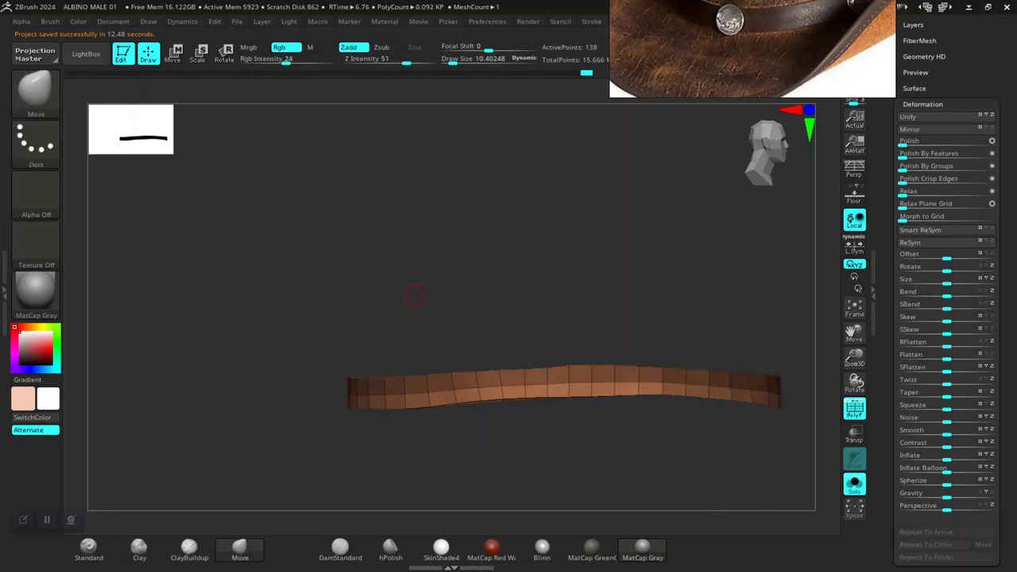
{"action": "left_click_drag", "start_coordinate": [415, 294], "coordinate": [283, 293], "text": "ctrl"}
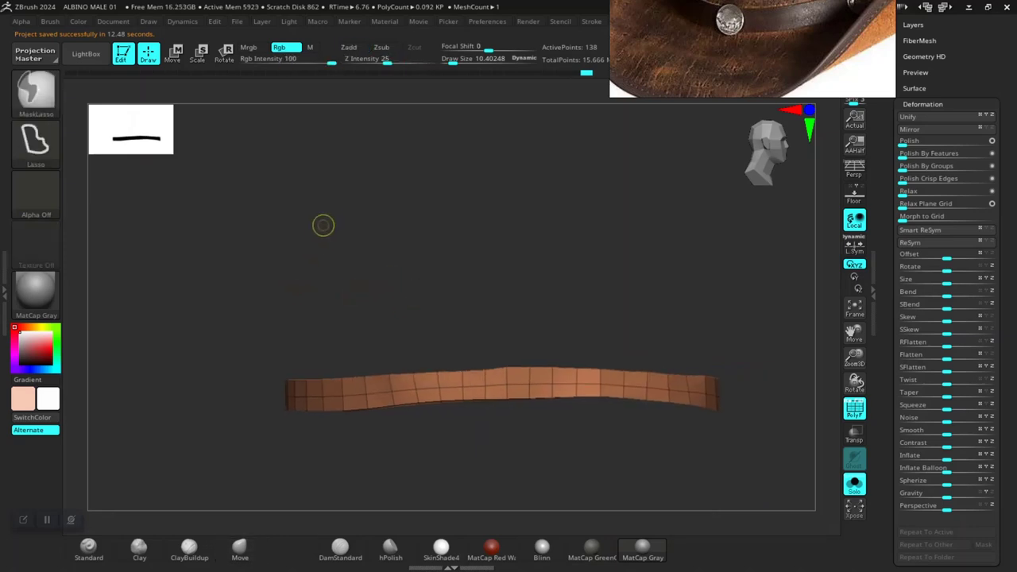
{"action": "mouse_move", "coordinate": [322, 222]}
{"action": "left_mouse_down", "text": "ctrl"}
{"action": "mouse_move", "coordinate": [208, 344]}
{"action": "mouse_move", "coordinate": [230, 397]}
{"action": "mouse_move", "coordinate": [630, 391]}
{"action": "left_mouse_up", "text": "ctrl"}
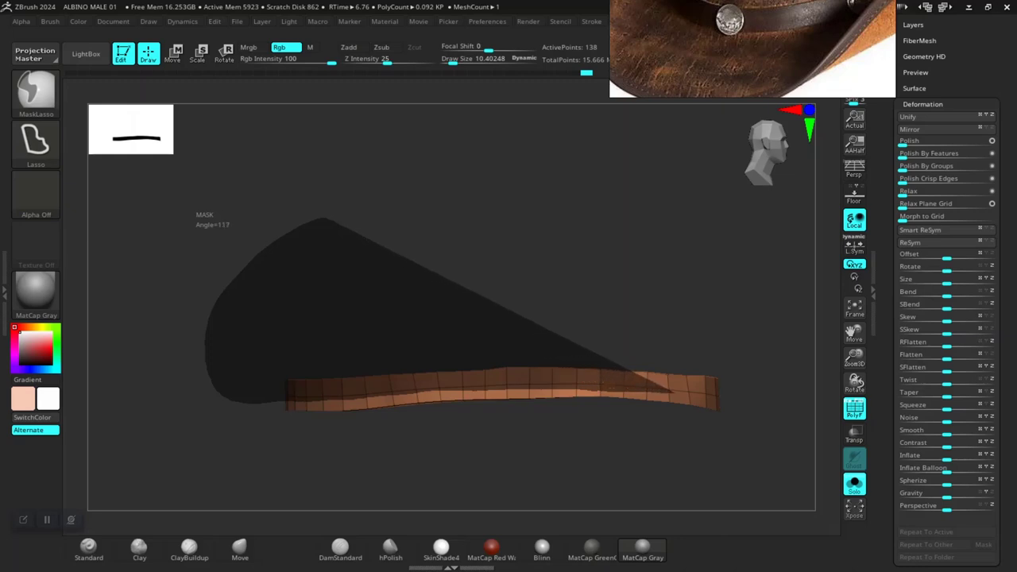
{"action": "left_click_drag", "start_coordinate": [715, 393], "coordinate": [759, 397], "text": "ctrl"}
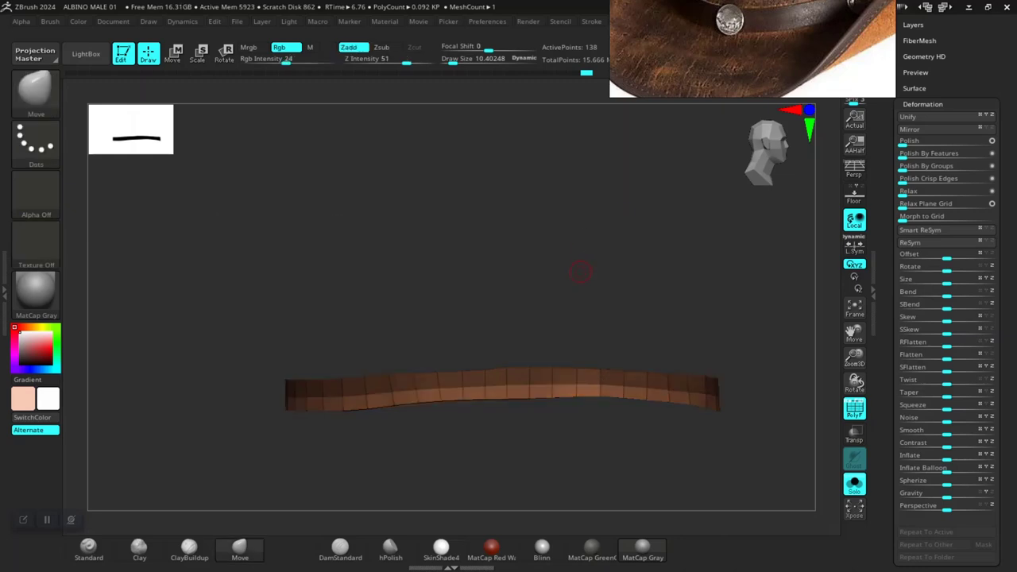
{"action": "mouse_move", "coordinate": [562, 291]}
{"action": "left_mouse_down"}
{"action": "mouse_move", "coordinate": [548, 374]}
{"action": "mouse_move", "coordinate": [583, 288]}
{"action": "mouse_move", "coordinate": [561, 302]}
{"action": "left_mouse_up"}
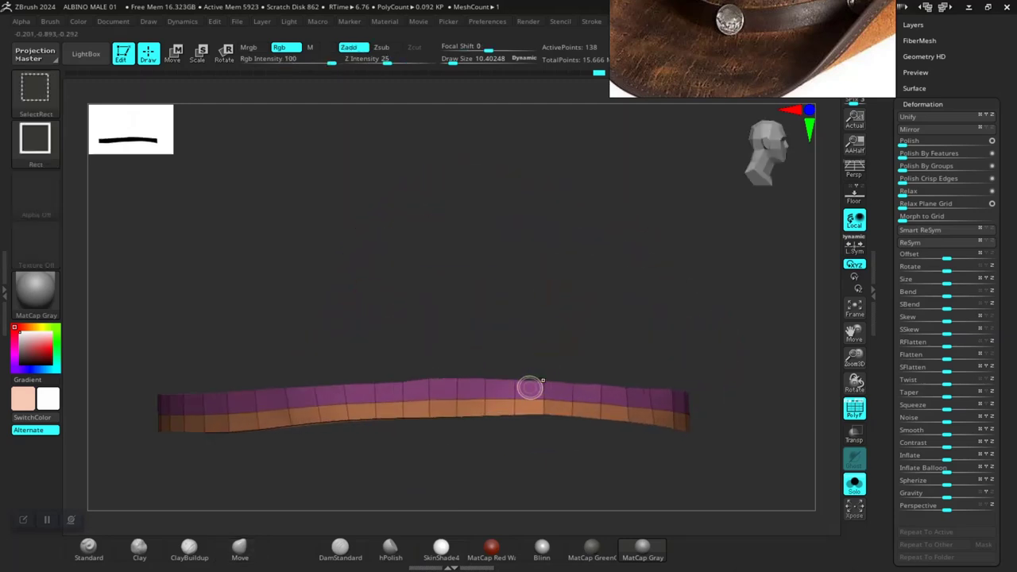
Step: Clear the band's mask and show the whole band together with the hat, without the polyframe
{"action": "left_click", "coordinate": [529, 387], "text": "ctrl+shift"}
{"action": "left_click", "coordinate": [634, 256], "text": "ctrl+shift"}
{"action": "left_click_drag", "start_coordinate": [638, 254], "coordinate": [673, 281], "text": "ctrl"}
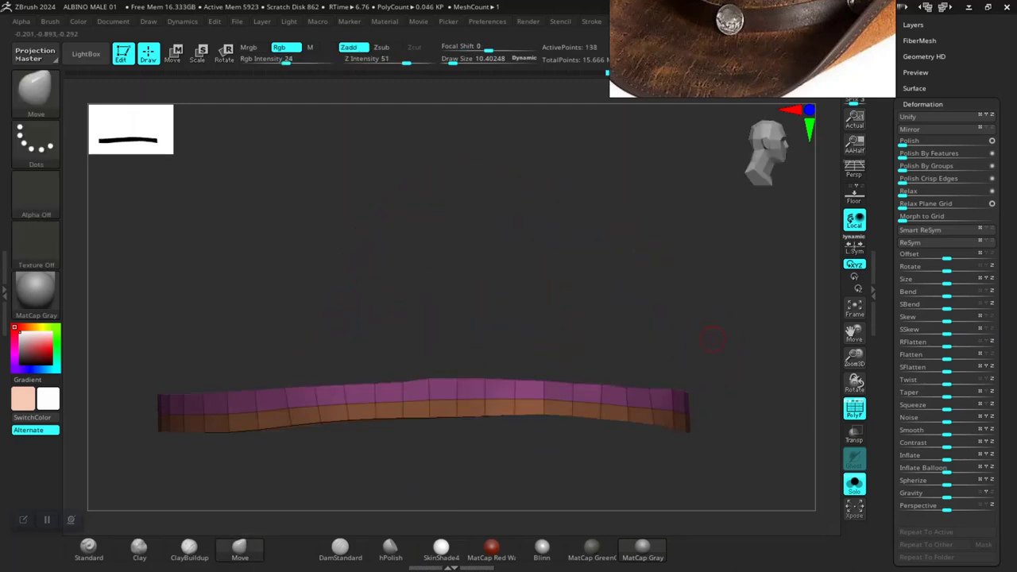
{"action": "key", "text": "ctrl+z"}
{"action": "key", "text": "shift+f"}
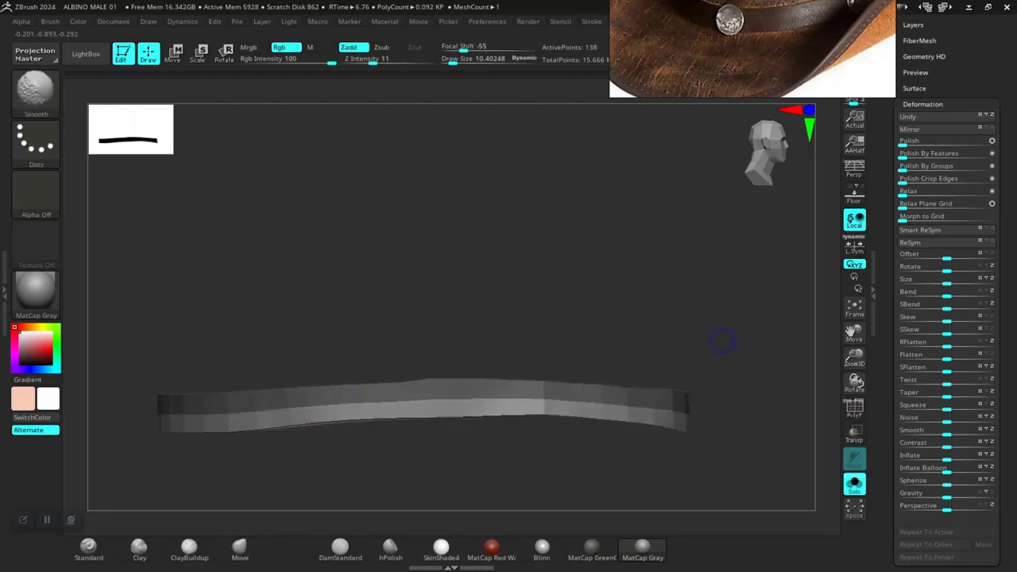
{"action": "left_click_drag", "start_coordinate": [718, 325], "coordinate": [753, 372], "text": "ctrl"}
{"action": "left_click", "coordinate": [848, 490]}
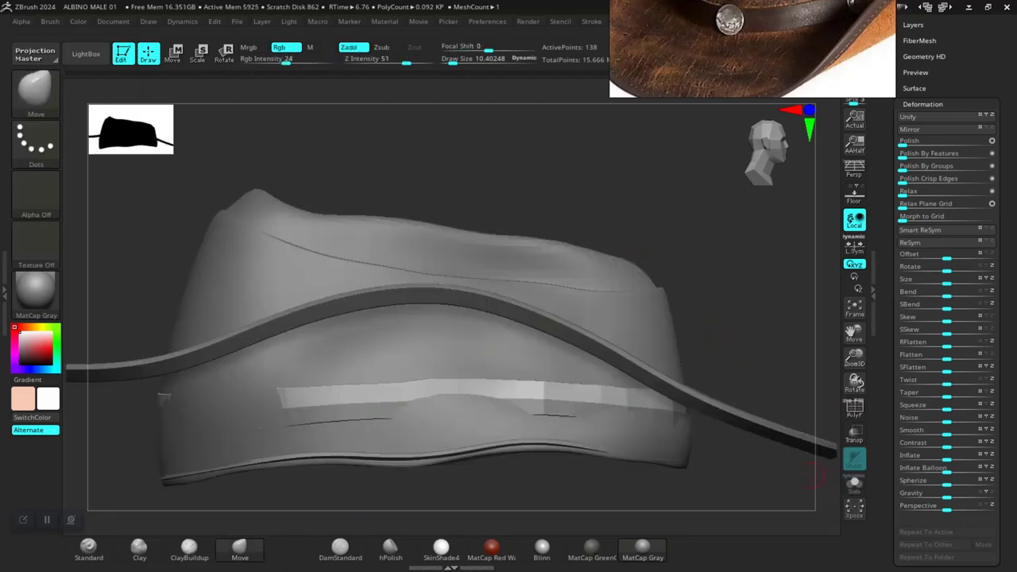
Step: Scale the band down slightly across its width and uniformly with the gizmo, and return to Draw mode
{"action": "left_click_drag", "start_coordinate": [735, 246], "coordinate": [636, 382]}
{"action": "left_click_drag", "start_coordinate": [747, 453], "coordinate": [675, 465]}
{"action": "key", "text": "r"}
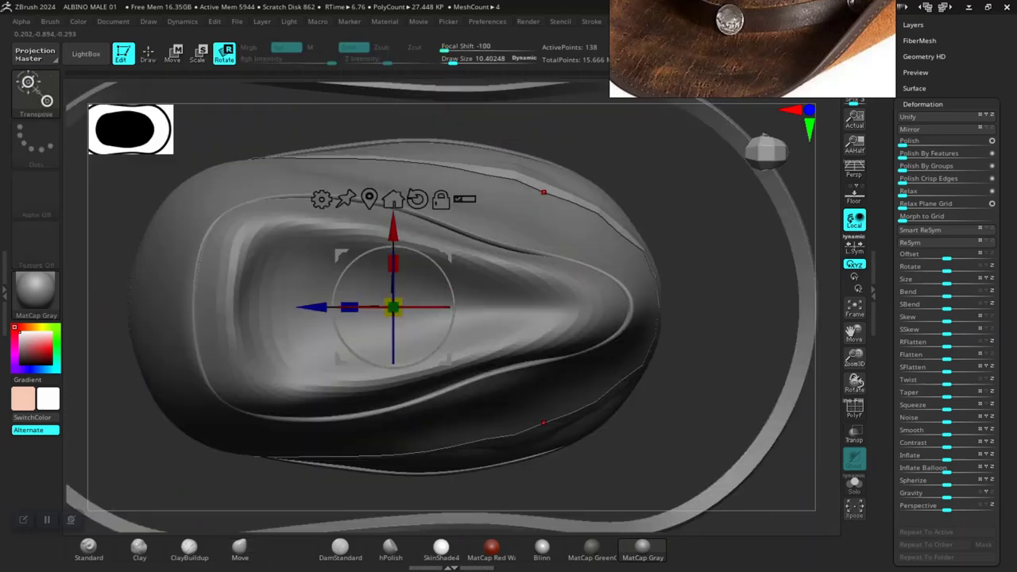
{"action": "left_click_drag", "start_coordinate": [394, 262], "coordinate": [393, 273]}
{"action": "left_click_drag", "start_coordinate": [715, 397], "coordinate": [803, 286]}
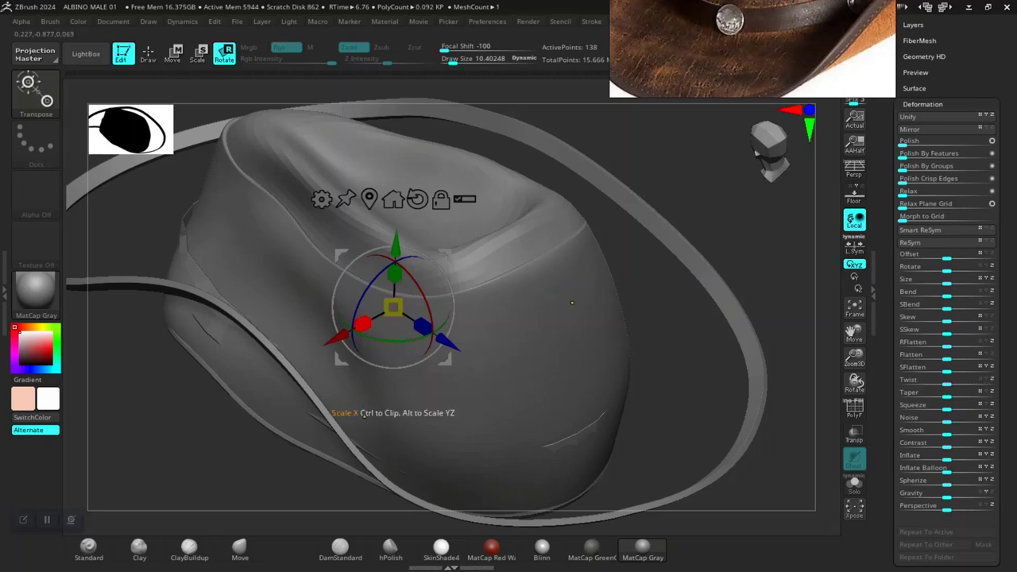
{"action": "left_click_drag", "start_coordinate": [393, 307], "coordinate": [395, 306]}
{"action": "left_click_drag", "start_coordinate": [396, 429], "coordinate": [394, 414]}
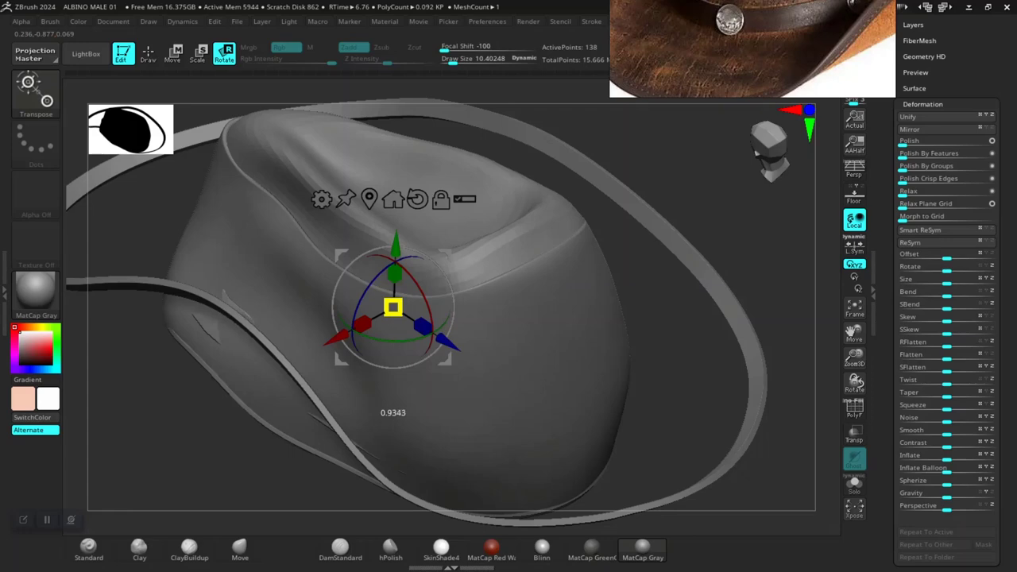
{"action": "left_click_drag", "start_coordinate": [715, 429], "coordinate": [791, 398]}
{"action": "key", "text": "q"}
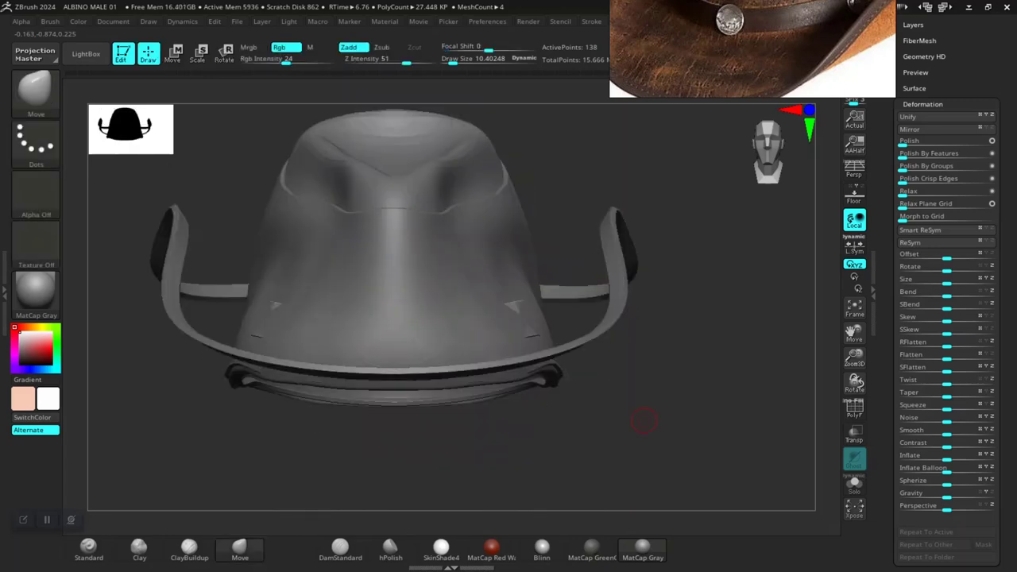
Step: Apply Polish By Groups to smooth the band around the crown
{"action": "mouse_move", "coordinate": [590, 425]}
{"action": "left_mouse_down"}
{"action": "mouse_move", "coordinate": [638, 460]}
{"action": "mouse_move", "coordinate": [741, 387]}
{"action": "left_mouse_up"}
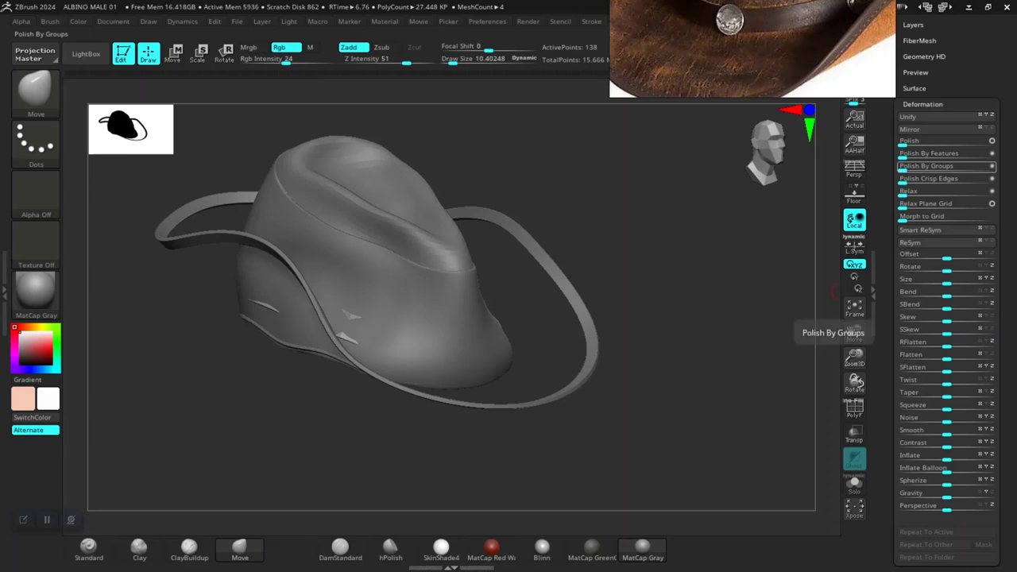
{"action": "left_click", "coordinate": [920, 168]}
{"action": "left_click_drag", "start_coordinate": [749, 320], "coordinate": [696, 427]}
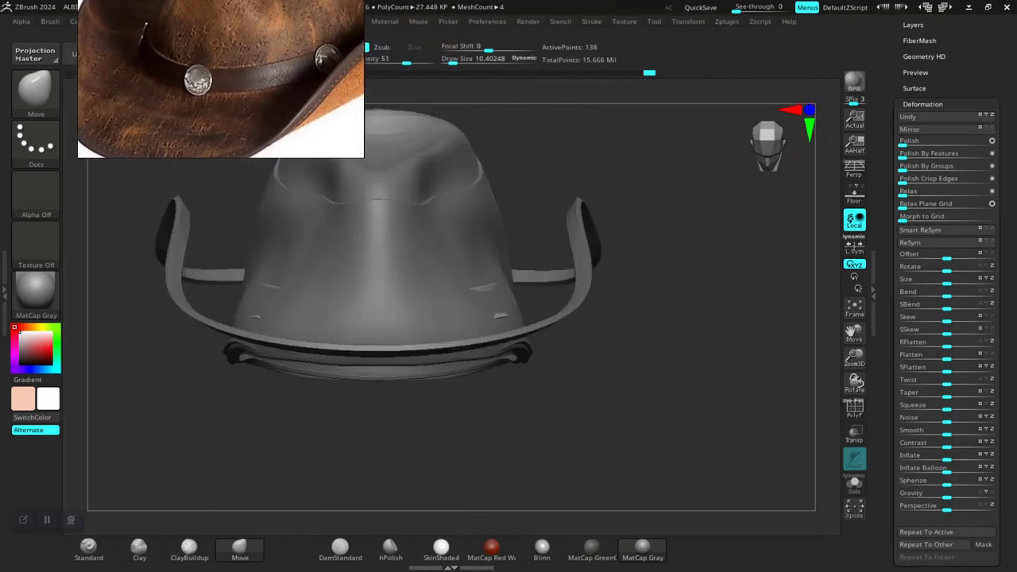
Step: Set the Panel Loops count to 3 in the band's EdgeLoop geometry settings
{"action": "scroll", "coordinate": [945, 317], "scroll_direction": "up", "scroll_amount": 5}
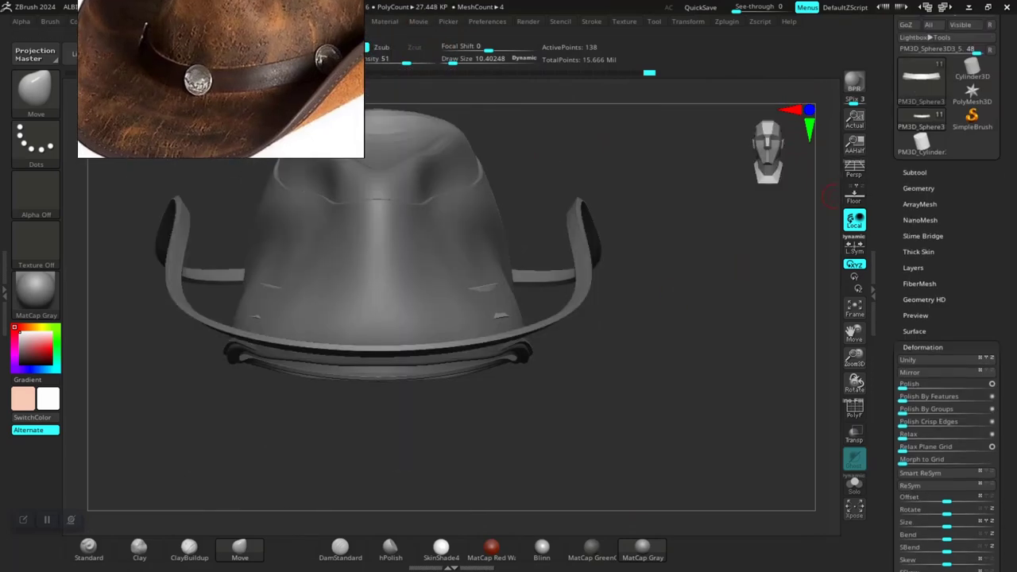
{"action": "left_click", "coordinate": [918, 188]}
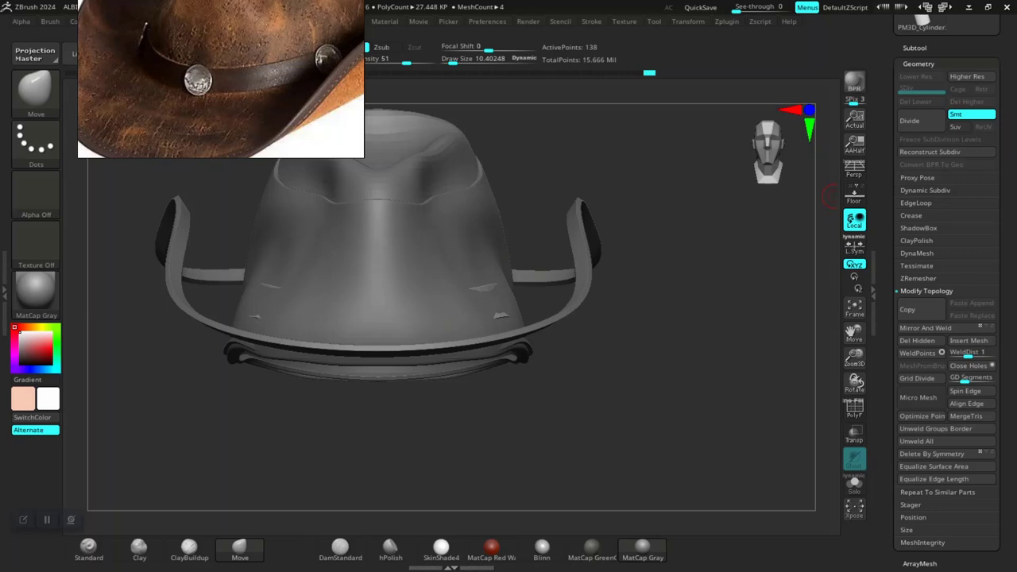
{"action": "left_click", "coordinate": [916, 203]}
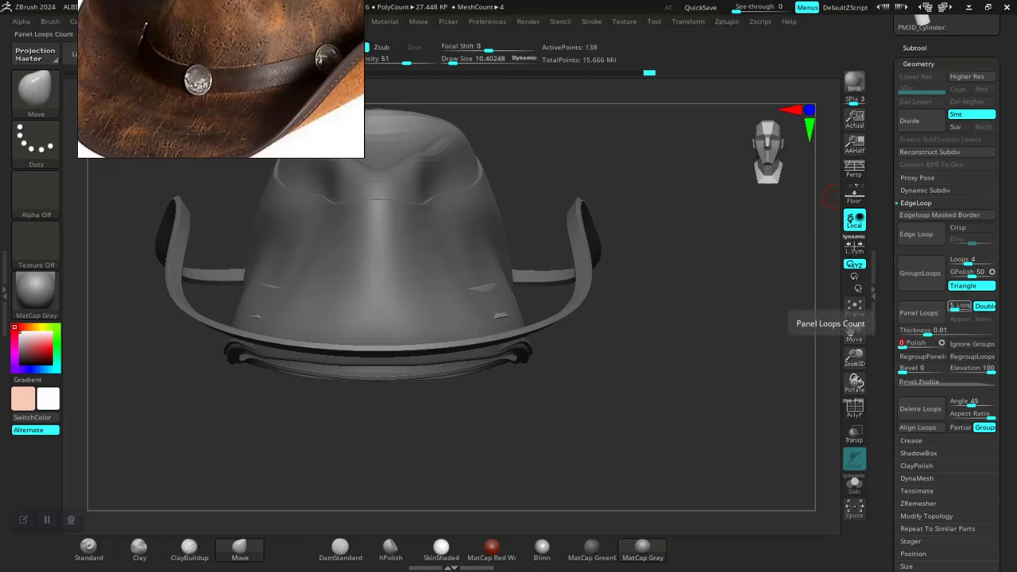
{"action": "left_click_drag", "start_coordinate": [956, 307], "coordinate": [953, 307]}
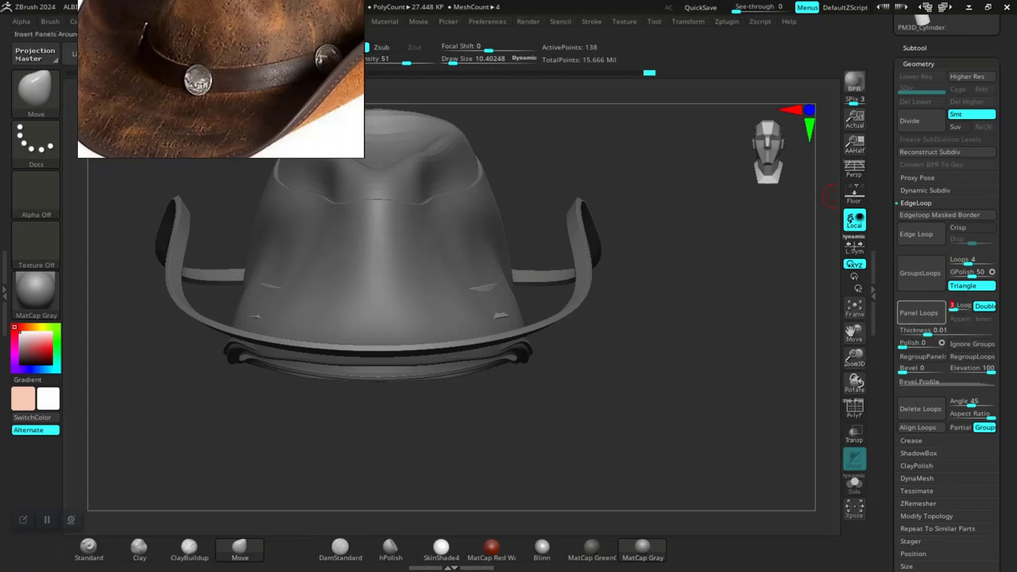
Step: Try Panel Loops on the band with its separate polygroups, compare it against the hat, and undo it
{"action": "left_click", "coordinate": [918, 312]}
{"action": "mouse_move", "coordinate": [713, 389]}
{"action": "left_mouse_down"}
{"action": "mouse_move", "coordinate": [744, 432]}
{"action": "mouse_move", "coordinate": [736, 386]}
{"action": "mouse_move", "coordinate": [747, 413]}
{"action": "mouse_move", "coordinate": [760, 377]}
{"action": "mouse_move", "coordinate": [692, 433]}
{"action": "mouse_move", "coordinate": [742, 402]}
{"action": "left_mouse_up"}
{"action": "key", "text": "ctrl+z"}
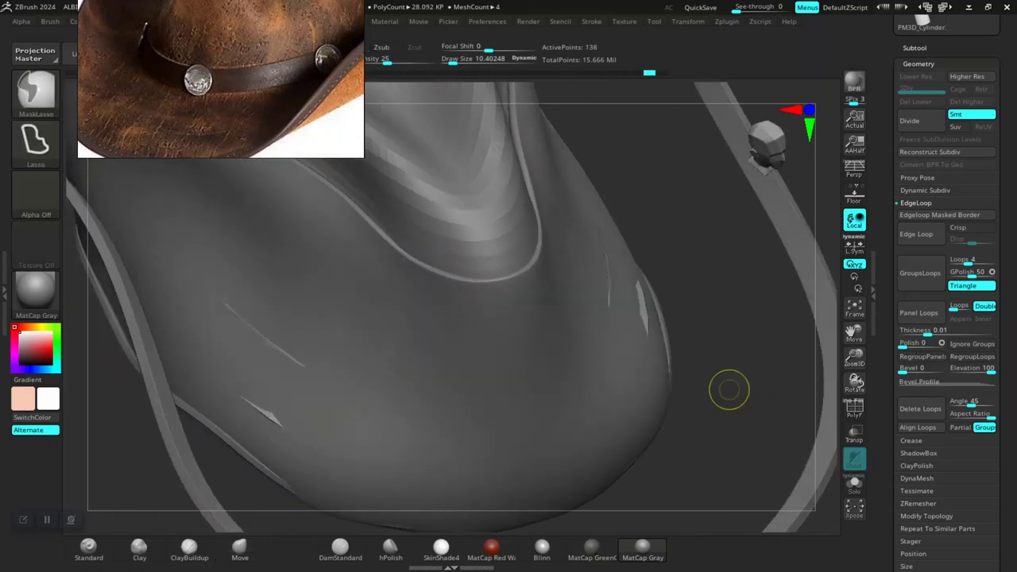
{"action": "key", "text": "ctrl+z"}
{"action": "key", "text": "ctrl+shift+z"}
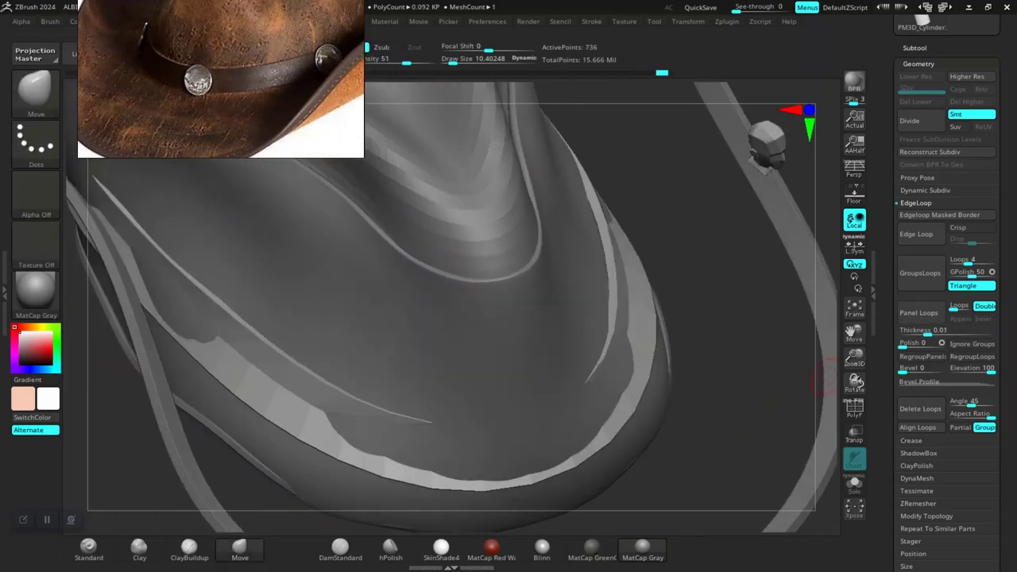
{"action": "left_click_drag", "start_coordinate": [751, 409], "coordinate": [679, 373], "text": "alt"}
{"action": "mouse_move", "coordinate": [680, 374]}
{"action": "left_mouse_down", "text": "alt"}
{"action": "mouse_move", "coordinate": [708, 408]}
{"action": "mouse_move", "coordinate": [699, 390]}
{"action": "mouse_move", "coordinate": [713, 395]}
{"action": "mouse_move", "coordinate": [692, 366]}
{"action": "mouse_move", "coordinate": [704, 389]}
{"action": "left_mouse_up", "text": "alt"}
{"action": "key", "text": "ctrl+d"}
{"action": "key", "text": "shift+d"}
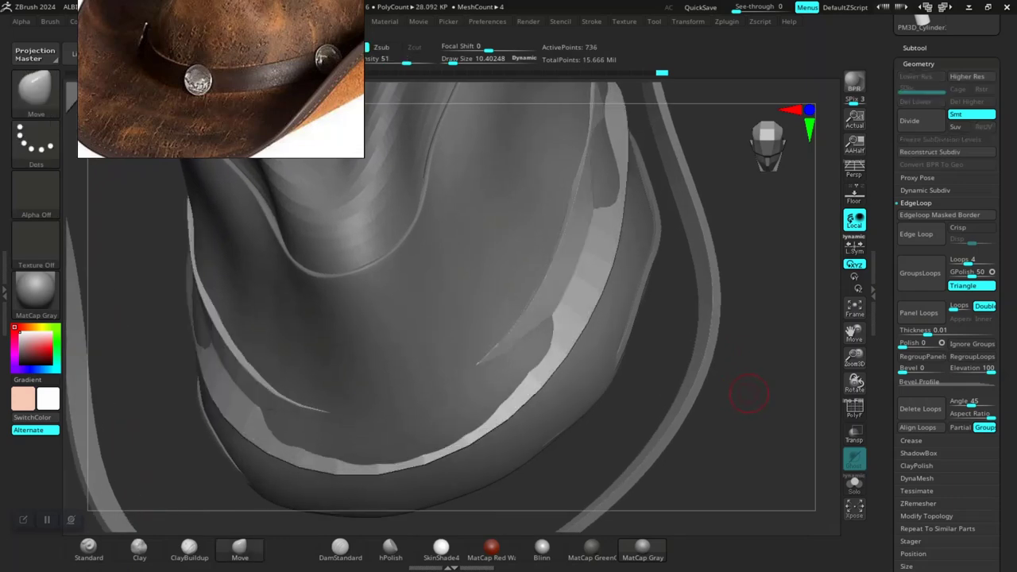
{"action": "key", "text": "ctrl+z"}
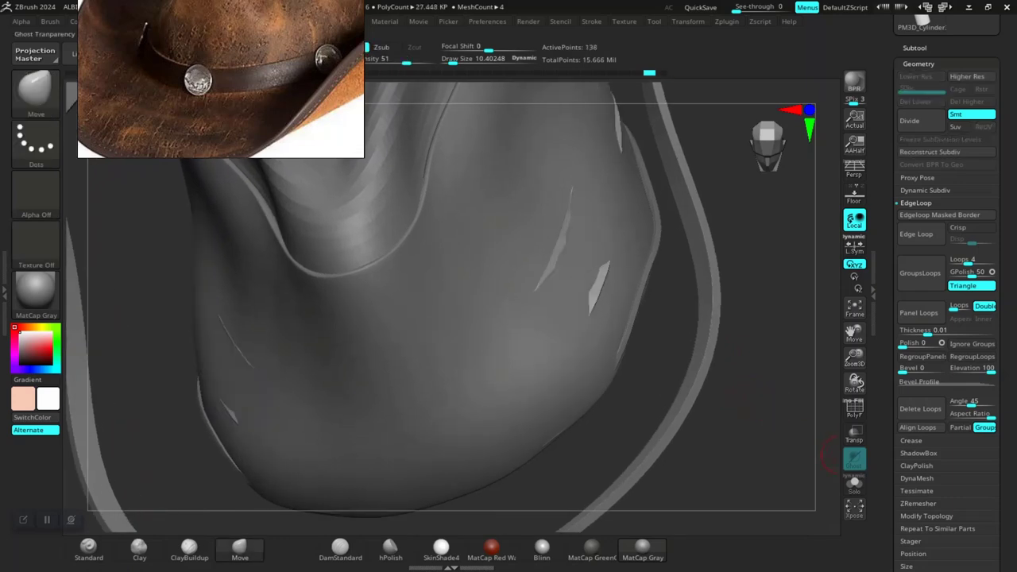
Step: Isolate the band as a single polygroup and give it thickness with Panel Loops
{"action": "left_click", "coordinate": [854, 483]}
{"action": "key", "text": "shift+f"}
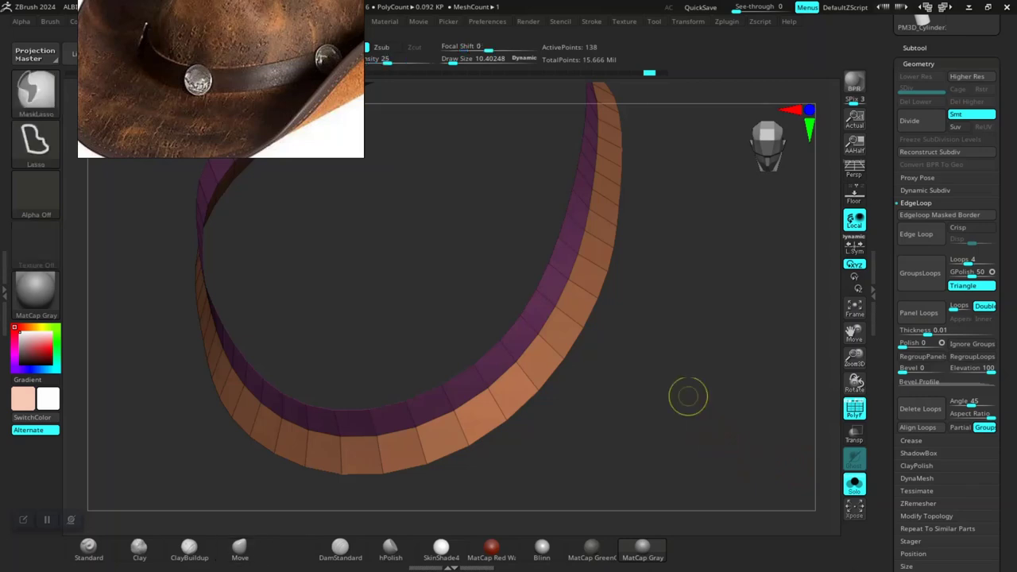
{"action": "key", "text": "ctrl+w"}
{"action": "mouse_move", "coordinate": [699, 420]}
{"action": "left_mouse_down"}
{"action": "mouse_move", "coordinate": [703, 326]}
{"action": "mouse_move", "coordinate": [742, 410]}
{"action": "left_mouse_up"}
{"action": "left_click_drag", "start_coordinate": [605, 356], "coordinate": [782, 386]}
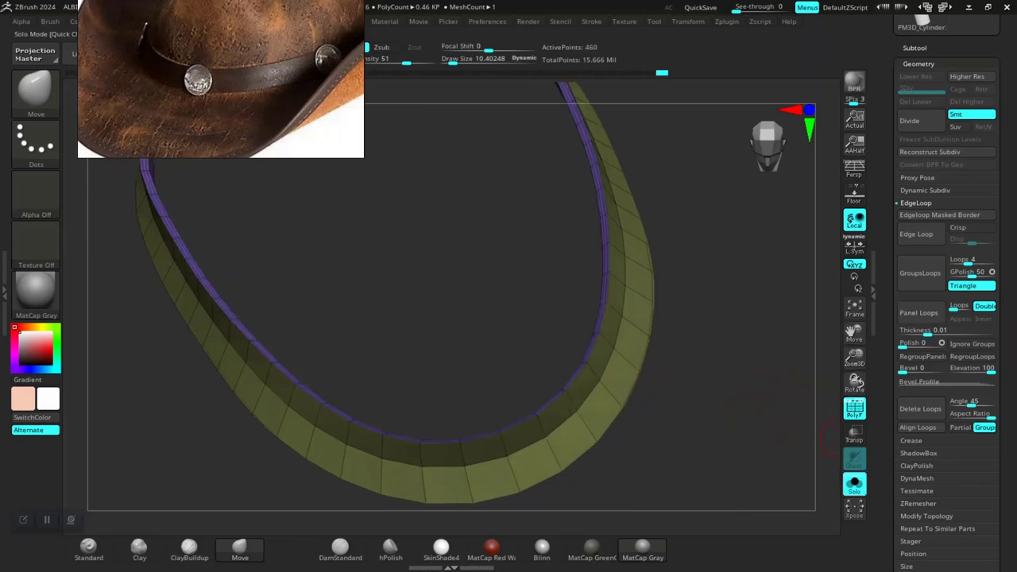
Step: Show the thickened band together with the hat again, without the polyframe
{"action": "left_click", "coordinate": [855, 484]}
{"action": "mouse_move", "coordinate": [715, 425]}
{"action": "left_mouse_down", "text": "alt"}
{"action": "mouse_move", "coordinate": [713, 387]}
{"action": "mouse_move", "coordinate": [636, 374]}
{"action": "mouse_move", "coordinate": [649, 443]}
{"action": "mouse_move", "coordinate": [683, 413]}
{"action": "left_mouse_up", "text": "alt"}
{"action": "key", "text": "shift+f"}
{"action": "key", "text": "ctrl+d"}
{"action": "key", "text": "ctrl+z"}
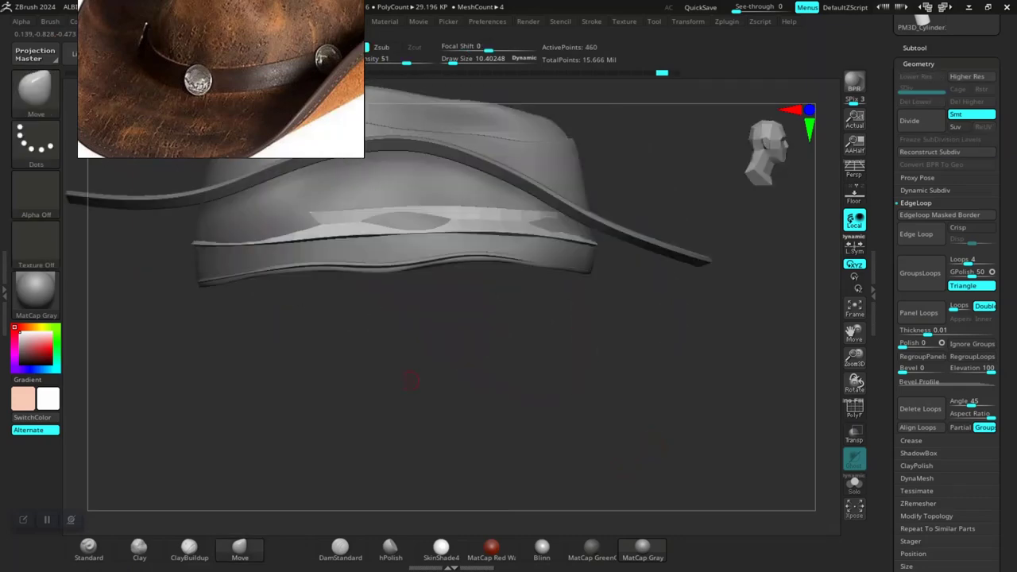
Step: Enlarge the Move brush to about 61.6 and pull the band outward along the crown's sides and narrow front
{"action": "key", "text": "space"}
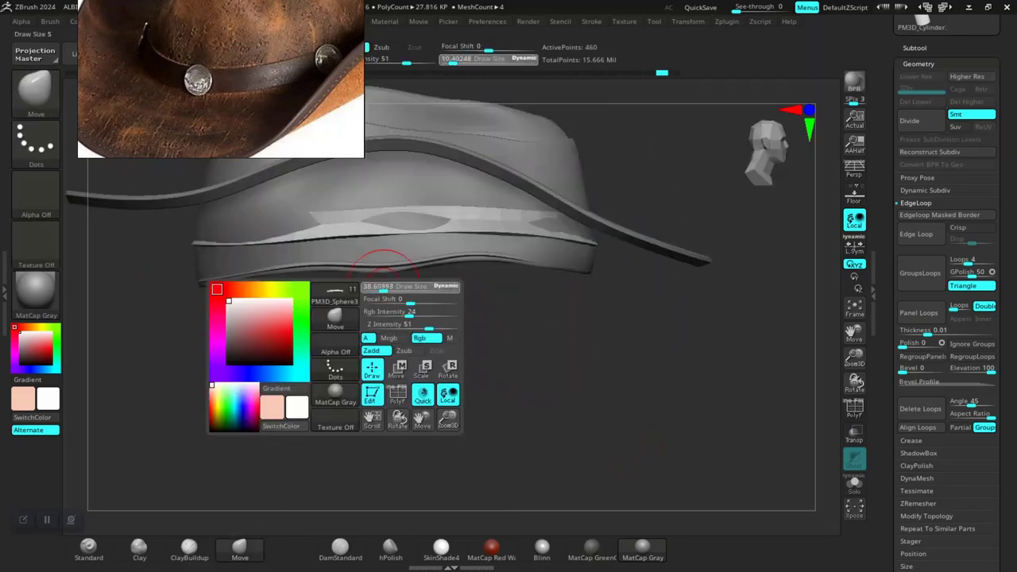
{"action": "left_click_drag", "start_coordinate": [385, 286], "coordinate": [389, 287]}
{"action": "mouse_move", "coordinate": [415, 365]}
{"action": "left_mouse_down"}
{"action": "mouse_move", "coordinate": [418, 318]}
{"action": "mouse_move", "coordinate": [477, 266]}
{"action": "mouse_move", "coordinate": [548, 405]}
{"action": "mouse_move", "coordinate": [583, 431]}
{"action": "mouse_move", "coordinate": [594, 425]}
{"action": "left_mouse_up"}
{"action": "mouse_move", "coordinate": [595, 425]}
{"action": "right_mouse_down"}
{"action": "mouse_move", "coordinate": [459, 348]}
{"action": "mouse_move", "coordinate": [545, 295]}
{"action": "mouse_move", "coordinate": [657, 432]}
{"action": "right_mouse_up"}
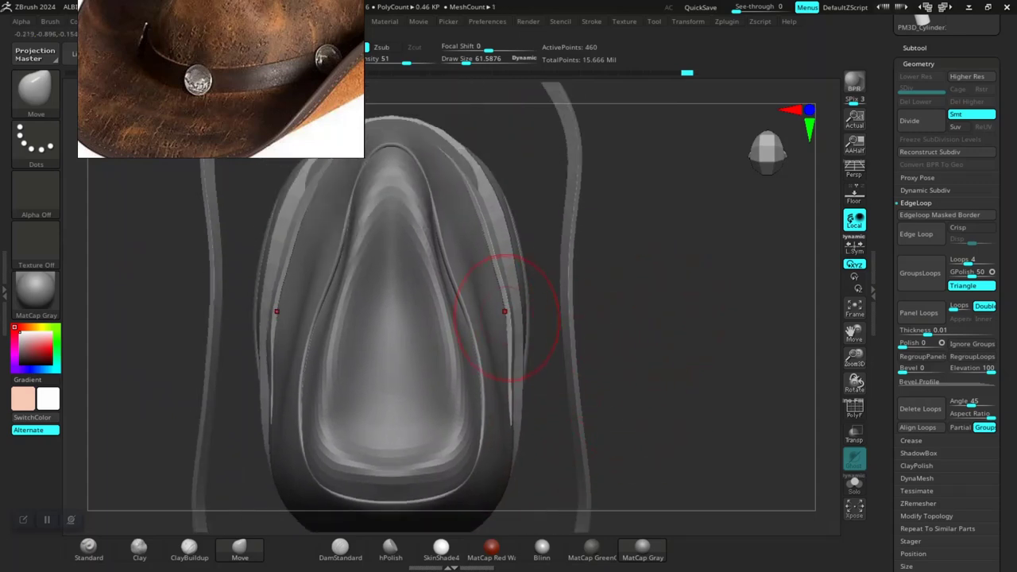
{"action": "right_click_drag", "start_coordinate": [631, 294], "coordinate": [661, 429]}
{"action": "right_click_drag", "start_coordinate": [543, 324], "coordinate": [489, 289], "text": "ctrl"}
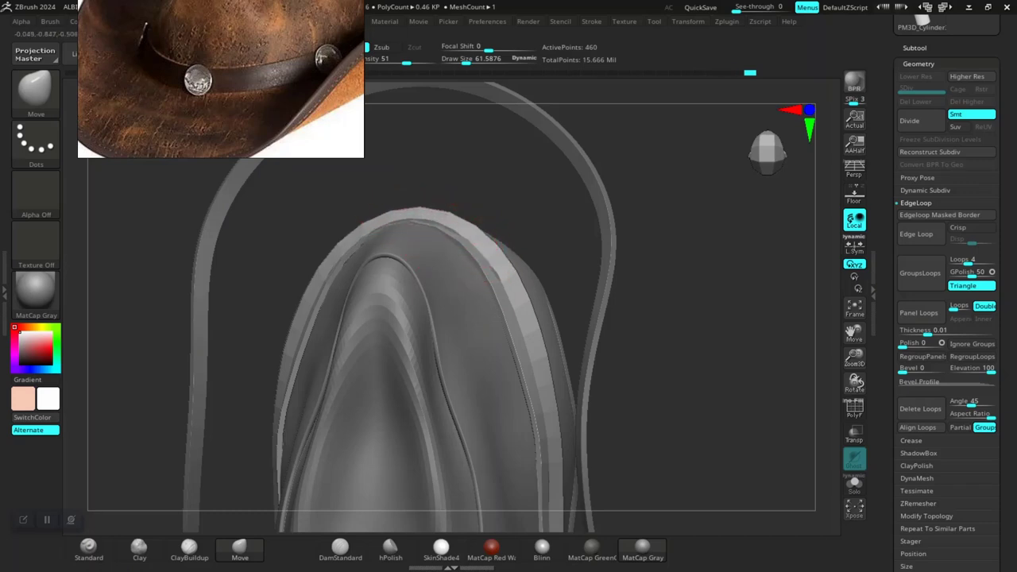
{"action": "mouse_move", "coordinate": [428, 229]}
{"action": "right_mouse_down"}
{"action": "mouse_move", "coordinate": [533, 223]}
{"action": "mouse_move", "coordinate": [469, 167]}
{"action": "right_mouse_up"}
{"action": "mouse_move", "coordinate": [548, 230]}
{"action": "right_mouse_down"}
{"action": "mouse_move", "coordinate": [513, 227]}
{"action": "mouse_move", "coordinate": [619, 251]}
{"action": "right_mouse_up"}
Step: Reduce the Move brush to about 25.5 and refine the band's fit around the crown's narrow front end
{"action": "mouse_move", "coordinate": [706, 248]}
{"action": "right_mouse_down", "text": "ctrl"}
{"action": "mouse_move", "coordinate": [617, 295]}
{"action": "mouse_move", "coordinate": [639, 271]}
{"action": "mouse_move", "coordinate": [610, 251]}
{"action": "right_mouse_up", "text": "ctrl"}
{"action": "right_click", "coordinate": [611, 251]}
{"action": "left_click_drag", "start_coordinate": [612, 251], "coordinate": [597, 252]}
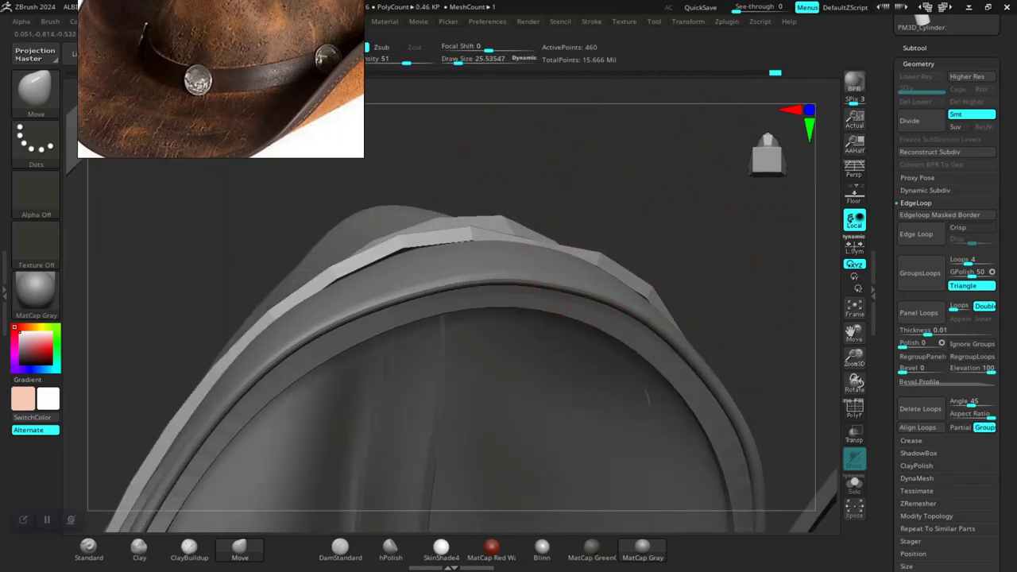
{"action": "right_click_drag", "start_coordinate": [698, 262], "coordinate": [667, 291]}
{"action": "left_click_drag", "start_coordinate": [665, 291], "coordinate": [650, 305]}
{"action": "right_click_drag", "start_coordinate": [650, 305], "coordinate": [585, 282]}
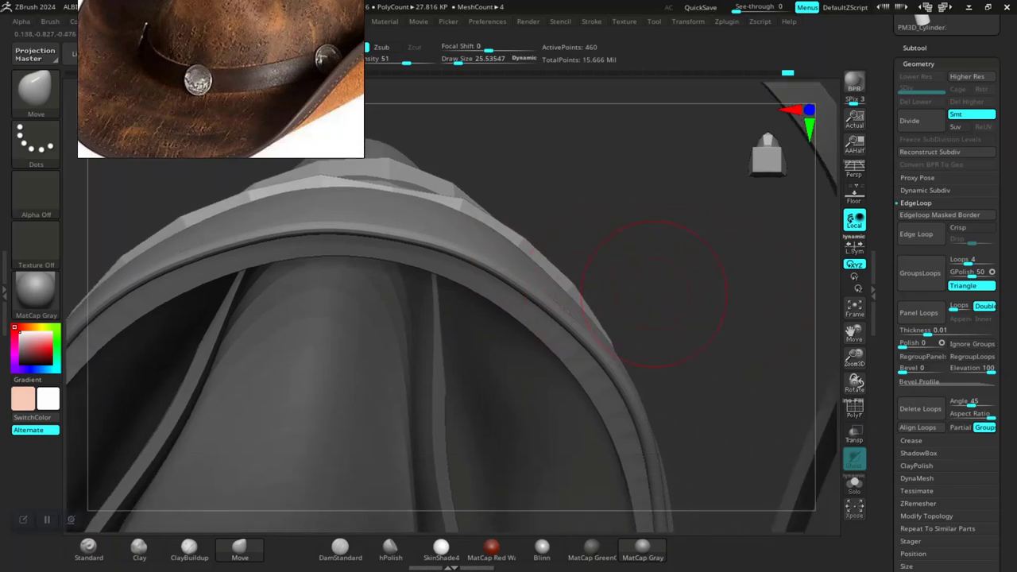
{"action": "right_click_drag", "start_coordinate": [653, 293], "coordinate": [477, 191]}
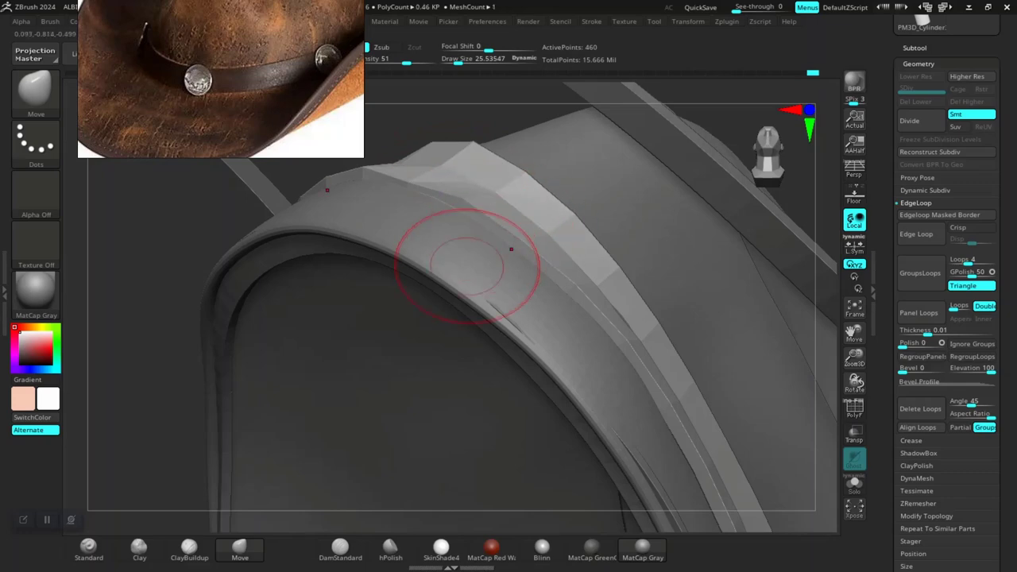
Step: Adjust the band along the side of the crown so it follows the hat's surface
{"action": "mouse_move", "coordinate": [158, 390]}
{"action": "right_mouse_down"}
{"action": "mouse_move", "coordinate": [256, 352]}
{"action": "mouse_move", "coordinate": [626, 376]}
{"action": "right_mouse_up"}
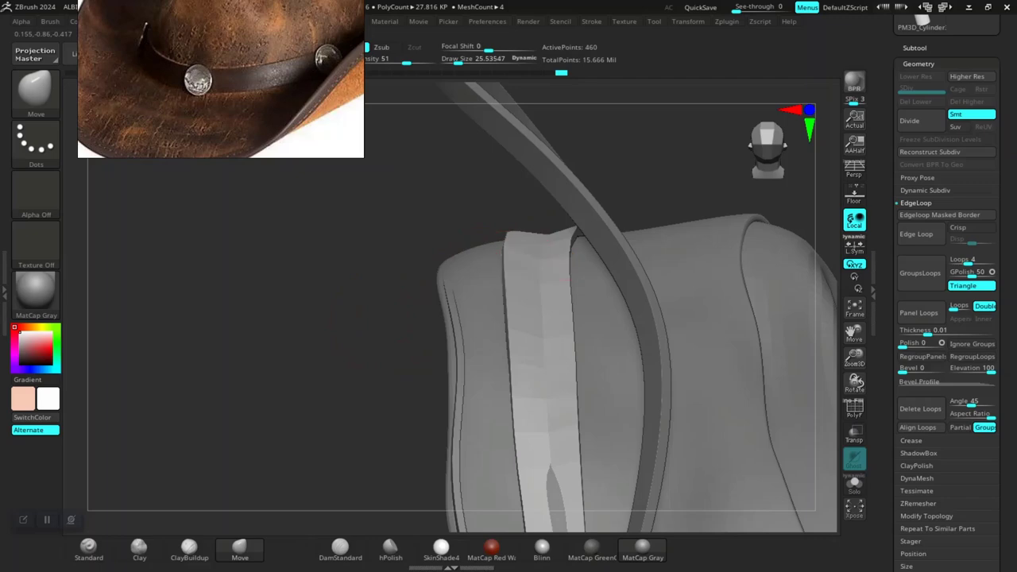
{"action": "left_click_drag", "start_coordinate": [521, 254], "coordinate": [523, 259]}
{"action": "mouse_move", "coordinate": [523, 259]}
{"action": "right_mouse_down"}
{"action": "mouse_move", "coordinate": [341, 341]}
{"action": "mouse_move", "coordinate": [338, 326]}
{"action": "mouse_move", "coordinate": [516, 286]}
{"action": "right_mouse_up"}
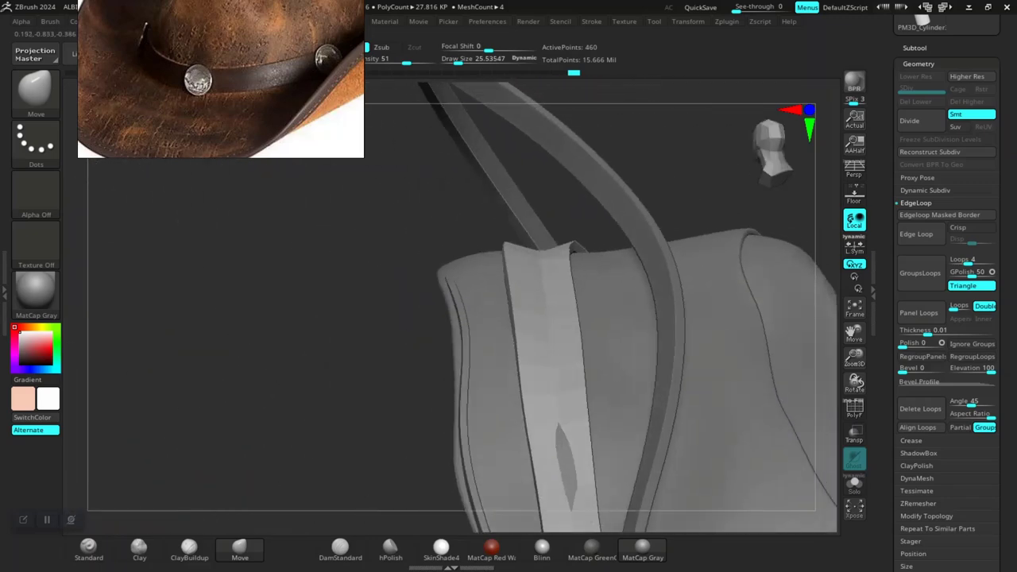
{"action": "mouse_move", "coordinate": [342, 405]}
{"action": "right_mouse_down"}
{"action": "mouse_move", "coordinate": [334, 318]}
{"action": "mouse_move", "coordinate": [357, 262]}
{"action": "mouse_move", "coordinate": [298, 328]}
{"action": "mouse_move", "coordinate": [488, 424]}
{"action": "mouse_move", "coordinate": [343, 396]}
{"action": "mouse_move", "coordinate": [436, 408]}
{"action": "mouse_move", "coordinate": [364, 427]}
{"action": "mouse_move", "coordinate": [374, 433]}
{"action": "mouse_move", "coordinate": [307, 386]}
{"action": "mouse_move", "coordinate": [370, 408]}
{"action": "right_mouse_up"}
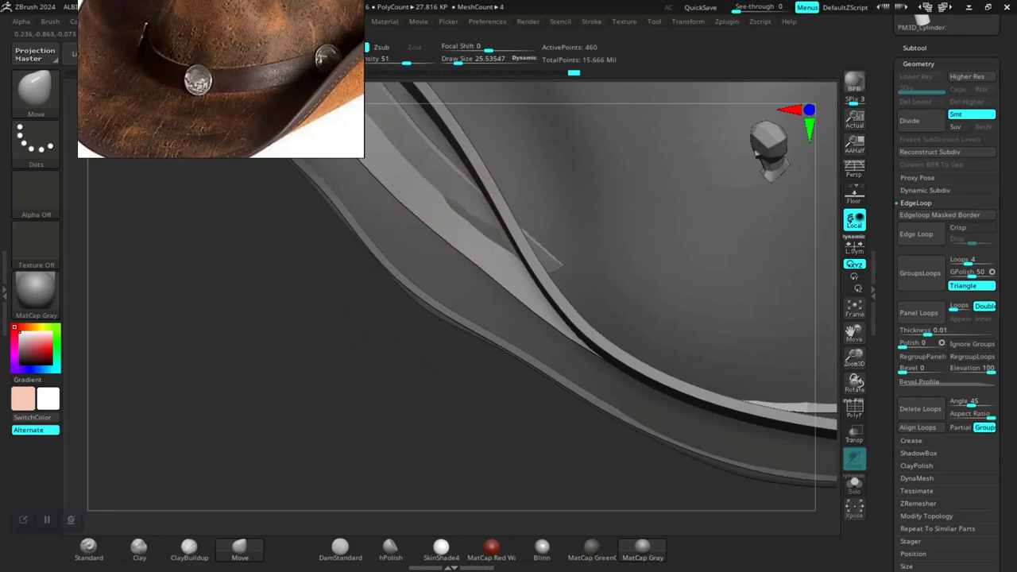
{"action": "mouse_move", "coordinate": [478, 265]}
{"action": "right_mouse_down"}
{"action": "mouse_move", "coordinate": [493, 278]}
{"action": "mouse_move", "coordinate": [486, 267]}
{"action": "right_mouse_up"}
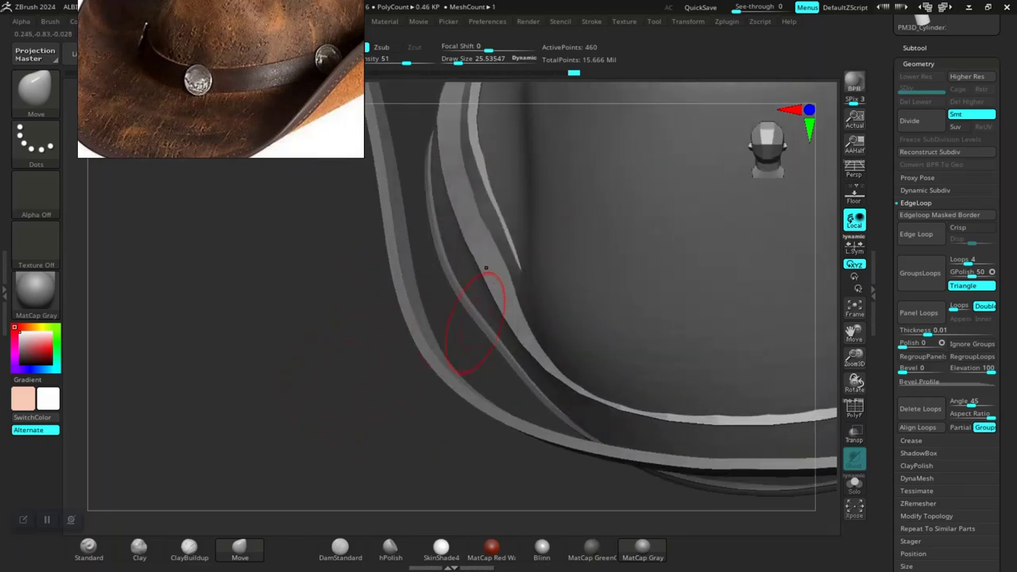
Step: Set the Move brush to about 38.6 and pull out the band where it sinks into the crown's rear corner
{"action": "key", "text": "space"}
{"action": "left_click_drag", "start_coordinate": [517, 287], "coordinate": [532, 289]}
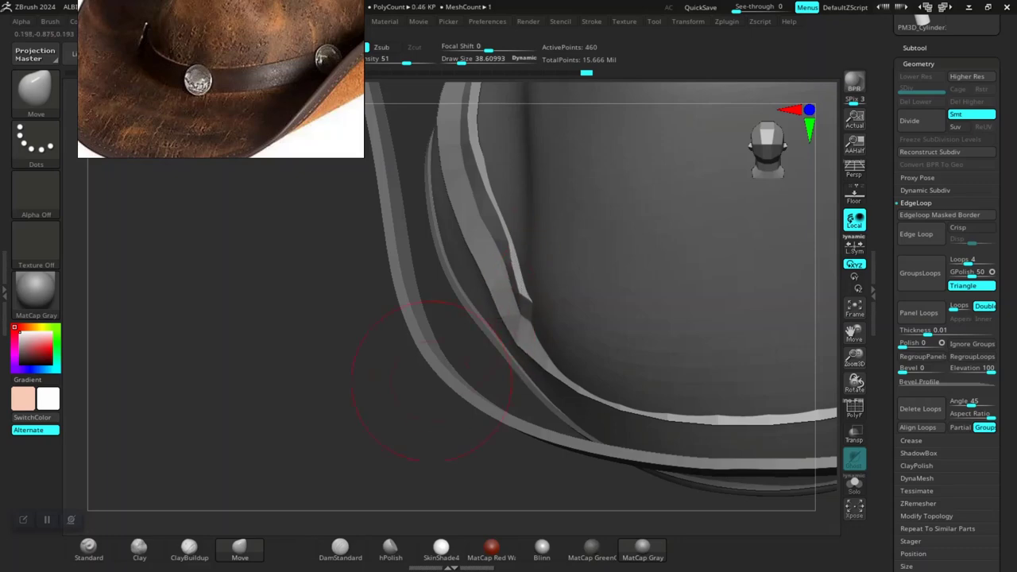
{"action": "right_click_drag", "start_coordinate": [431, 380], "coordinate": [397, 399]}
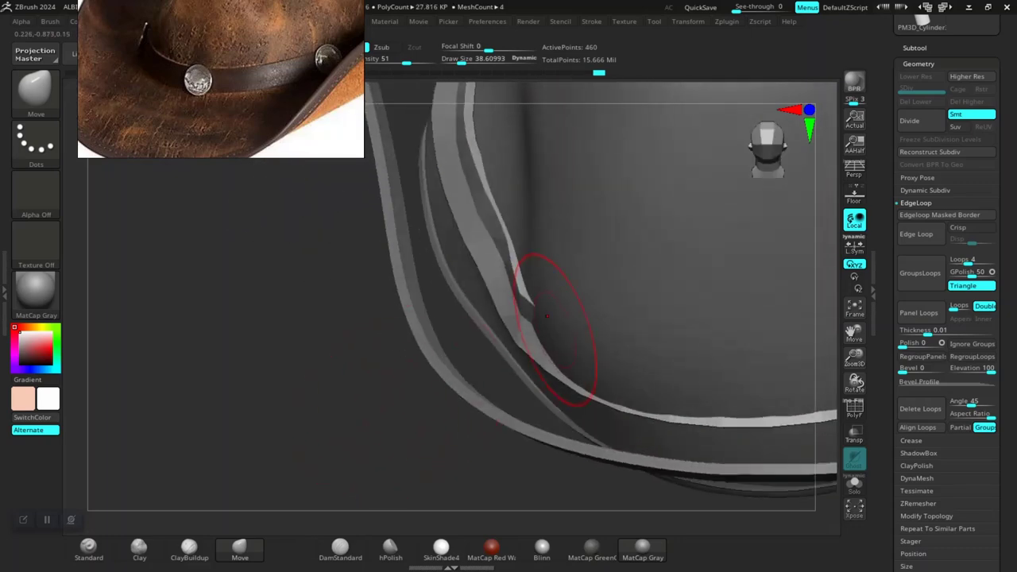
{"action": "right_click_drag", "start_coordinate": [498, 423], "coordinate": [601, 355]}
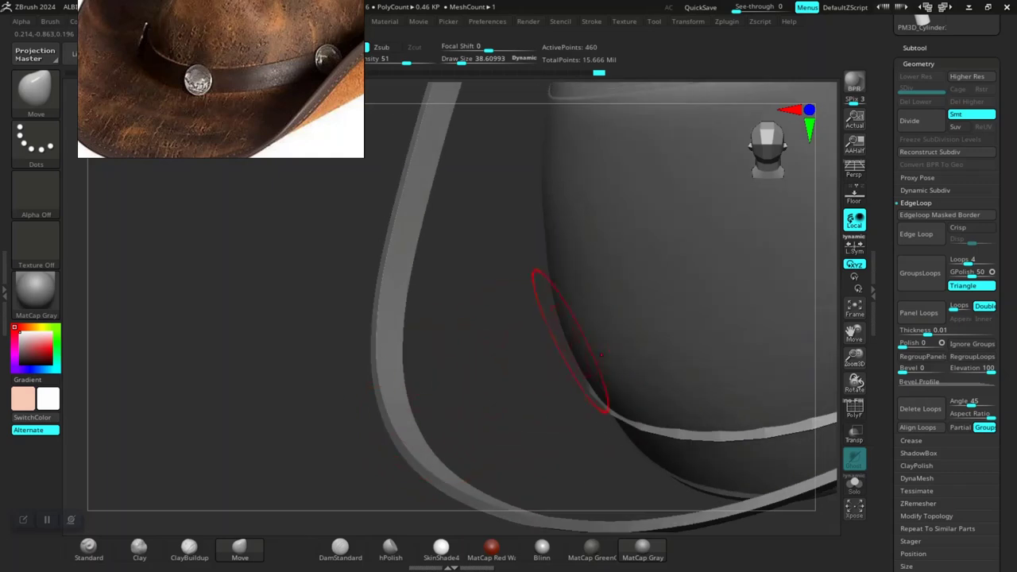
Step: Enlarge the Move brush to about 85.6 and pull the band outward around the crown's wide rear end
{"action": "key", "text": "space"}
{"action": "left_click_drag", "start_coordinate": [573, 345], "coordinate": [623, 375]}
{"action": "mouse_move", "coordinate": [592, 343]}
{"action": "left_mouse_down"}
{"action": "mouse_move", "coordinate": [631, 371]}
{"action": "mouse_move", "coordinate": [622, 382]}
{"action": "left_mouse_up"}
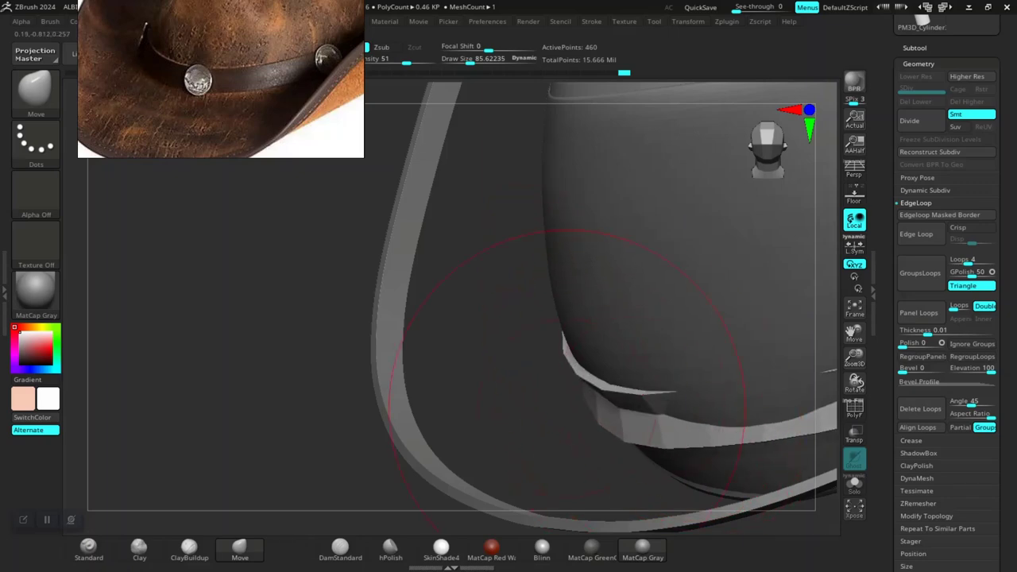
{"action": "left_click_drag", "start_coordinate": [453, 418], "coordinate": [568, 383]}
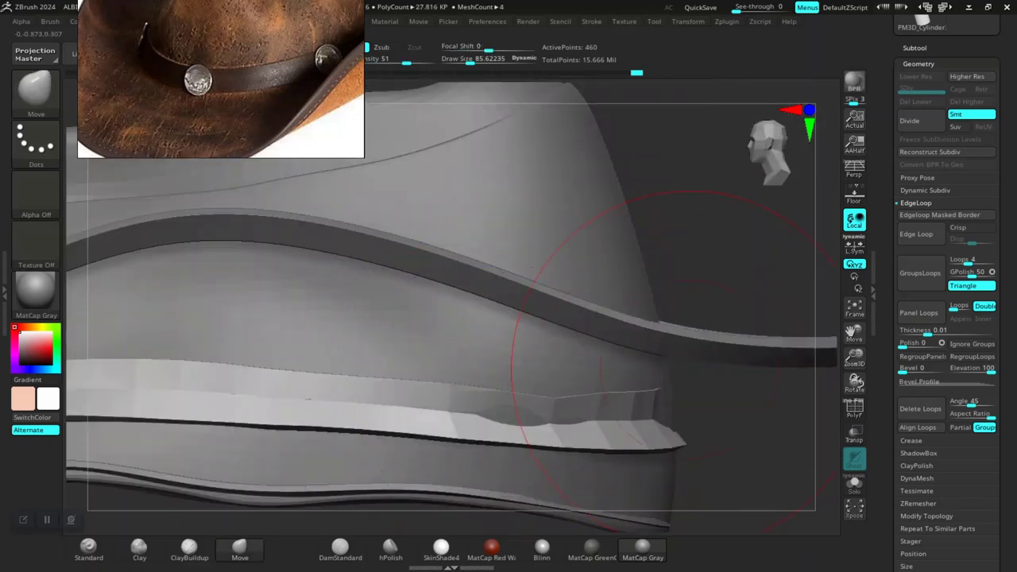
{"action": "left_click_drag", "start_coordinate": [693, 362], "coordinate": [683, 302], "text": "alt"}
{"action": "mouse_move", "coordinate": [739, 413]}
{"action": "left_mouse_down"}
{"action": "mouse_move", "coordinate": [627, 453]}
{"action": "mouse_move", "coordinate": [687, 469]}
{"action": "left_mouse_up"}
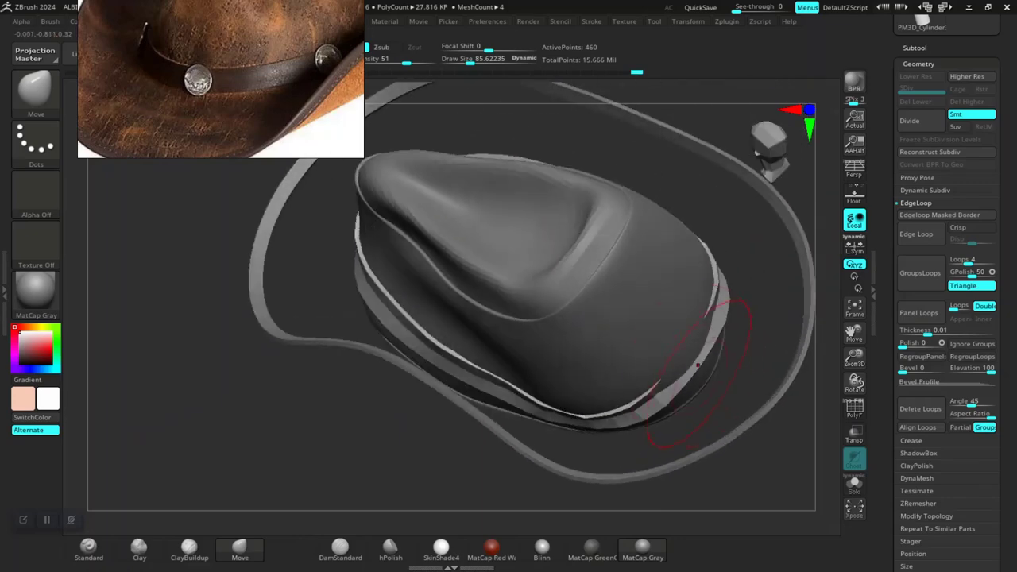
{"action": "mouse_move", "coordinate": [688, 375]}
{"action": "left_mouse_down"}
{"action": "mouse_move", "coordinate": [683, 350]}
{"action": "mouse_move", "coordinate": [694, 352]}
{"action": "left_mouse_up"}
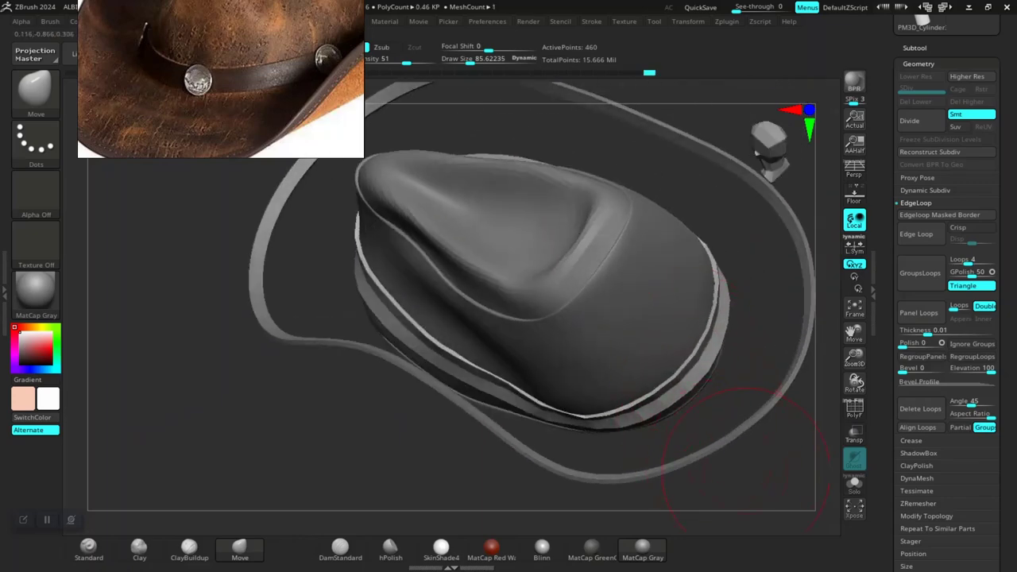
Step: Inspect the band's rear edge from below and reduce the Move brush size to about 15.2
{"action": "left_click_drag", "start_coordinate": [737, 452], "coordinate": [636, 401]}
{"action": "left_click_drag", "start_coordinate": [735, 407], "coordinate": [655, 374], "text": "alt"}
{"action": "mouse_move", "coordinate": [671, 425]}
{"action": "left_mouse_down"}
{"action": "mouse_move", "coordinate": [644, 314]}
{"action": "mouse_move", "coordinate": [609, 333]}
{"action": "mouse_move", "coordinate": [599, 326]}
{"action": "left_mouse_up"}
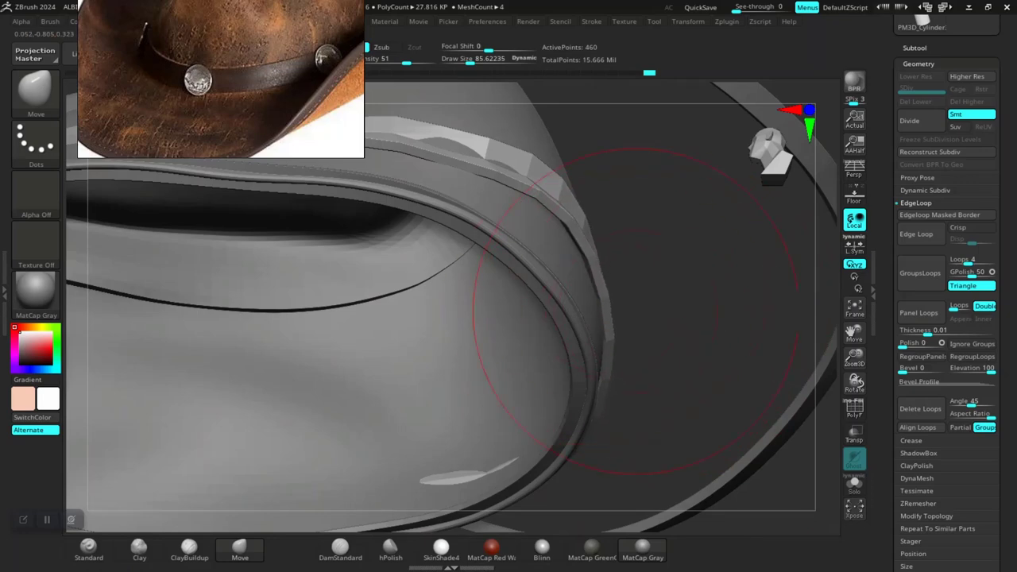
{"action": "mouse_move", "coordinate": [703, 365]}
{"action": "left_mouse_down"}
{"action": "mouse_move", "coordinate": [624, 381]}
{"action": "mouse_move", "coordinate": [595, 373]}
{"action": "mouse_move", "coordinate": [592, 338]}
{"action": "mouse_move", "coordinate": [589, 356]}
{"action": "left_mouse_up"}
{"action": "key", "text": "space"}
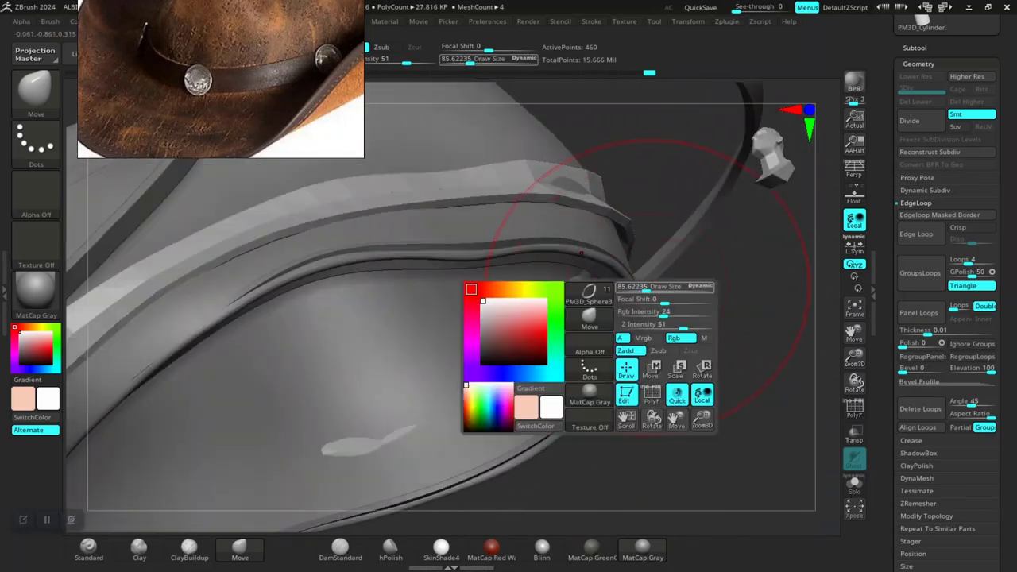
{"action": "left_click_drag", "start_coordinate": [647, 287], "coordinate": [640, 287]}
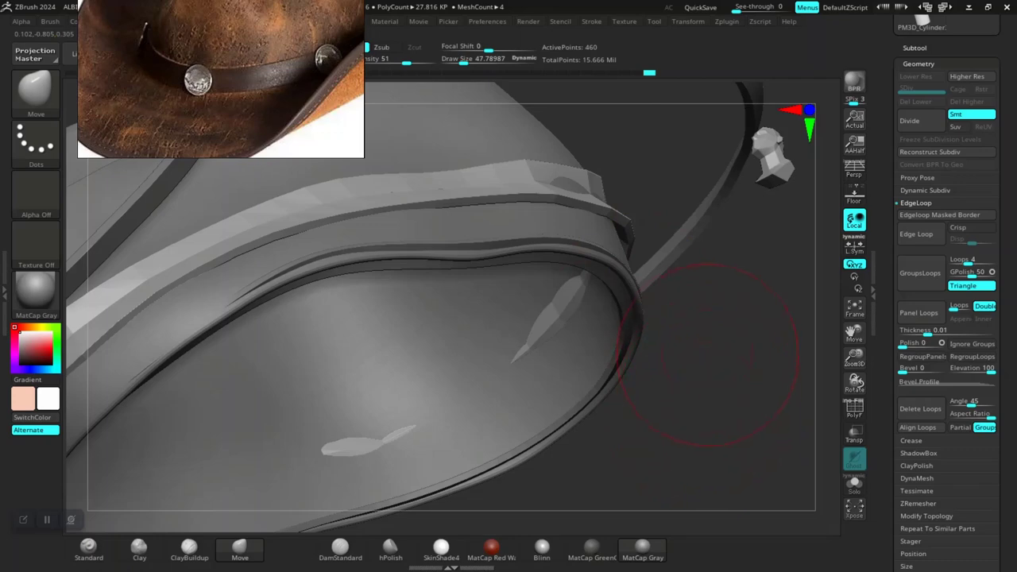
{"action": "key", "text": "space"}
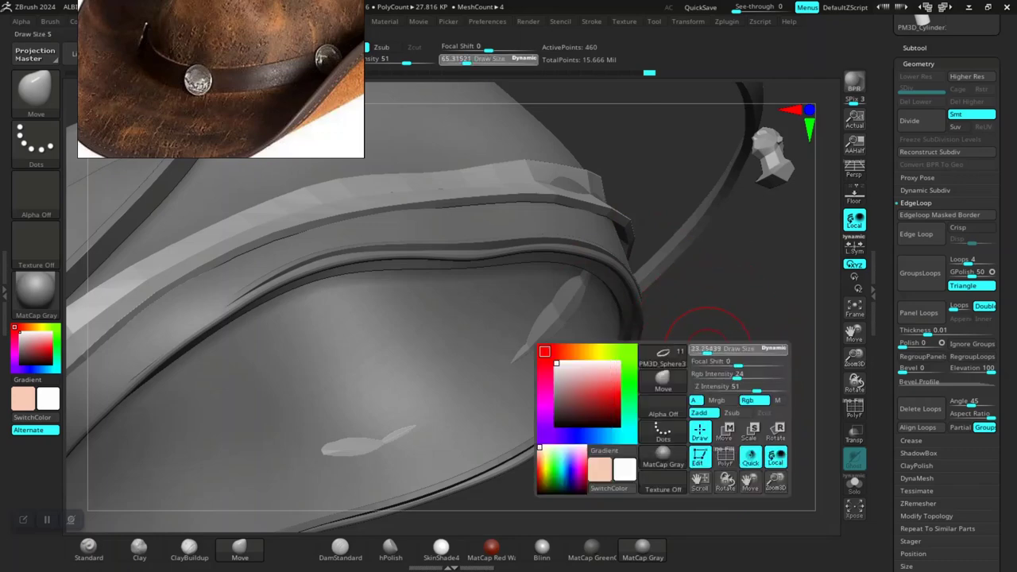
{"action": "mouse_move", "coordinate": [707, 330]}
{"action": "left_mouse_down"}
{"action": "mouse_move", "coordinate": [704, 374]}
{"action": "mouse_move", "coordinate": [612, 205]}
{"action": "mouse_move", "coordinate": [630, 292]}
{"action": "mouse_move", "coordinate": [647, 318]}
{"action": "mouse_move", "coordinate": [681, 295]}
{"action": "mouse_move", "coordinate": [691, 244]}
{"action": "mouse_move", "coordinate": [707, 340]}
{"action": "left_mouse_up"}
{"action": "key", "text": "space"}
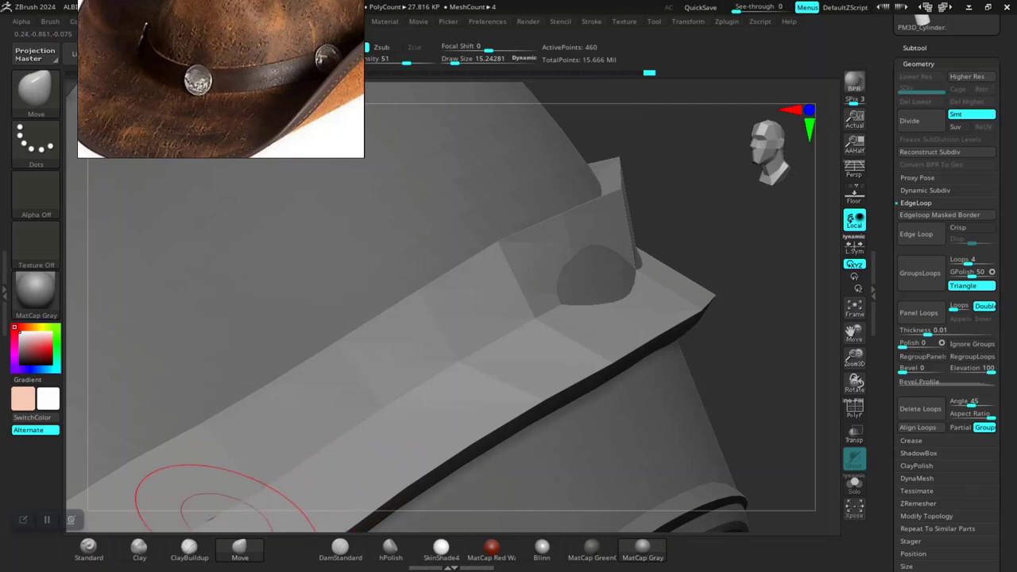
Step: Push the band's protruding lower corner in toward the crown at its rear end with the Move brush
{"action": "mouse_move", "coordinate": [197, 520]}
{"action": "left_mouse_down"}
{"action": "mouse_move", "coordinate": [224, 521]}
{"action": "mouse_move", "coordinate": [216, 516]}
{"action": "left_mouse_up"}
{"action": "left_click_drag", "start_coordinate": [612, 246], "coordinate": [610, 243]}
{"action": "left_click_drag", "start_coordinate": [707, 274], "coordinate": [612, 288]}
{"action": "mouse_move", "coordinate": [525, 298]}
{"action": "left_mouse_down"}
{"action": "mouse_move", "coordinate": [472, 254]}
{"action": "mouse_move", "coordinate": [477, 340]}
{"action": "mouse_move", "coordinate": [645, 278]}
{"action": "mouse_move", "coordinate": [590, 227]}
{"action": "mouse_move", "coordinate": [487, 318]}
{"action": "mouse_move", "coordinate": [489, 286]}
{"action": "mouse_move", "coordinate": [480, 297]}
{"action": "mouse_move", "coordinate": [603, 271]}
{"action": "mouse_move", "coordinate": [719, 226]}
{"action": "mouse_move", "coordinate": [538, 318]}
{"action": "left_mouse_up"}
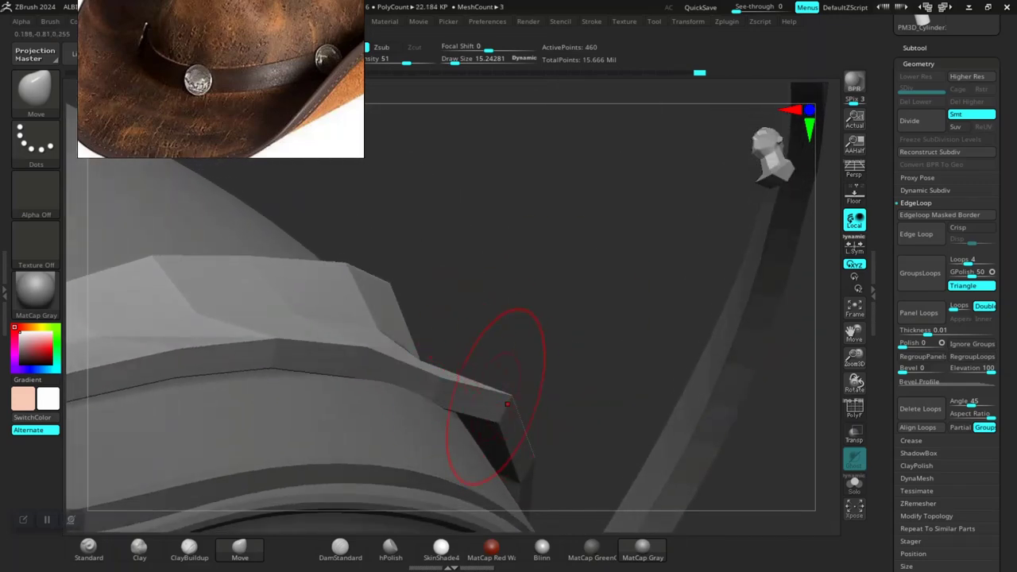
{"action": "left_click_drag", "start_coordinate": [520, 423], "coordinate": [545, 292]}
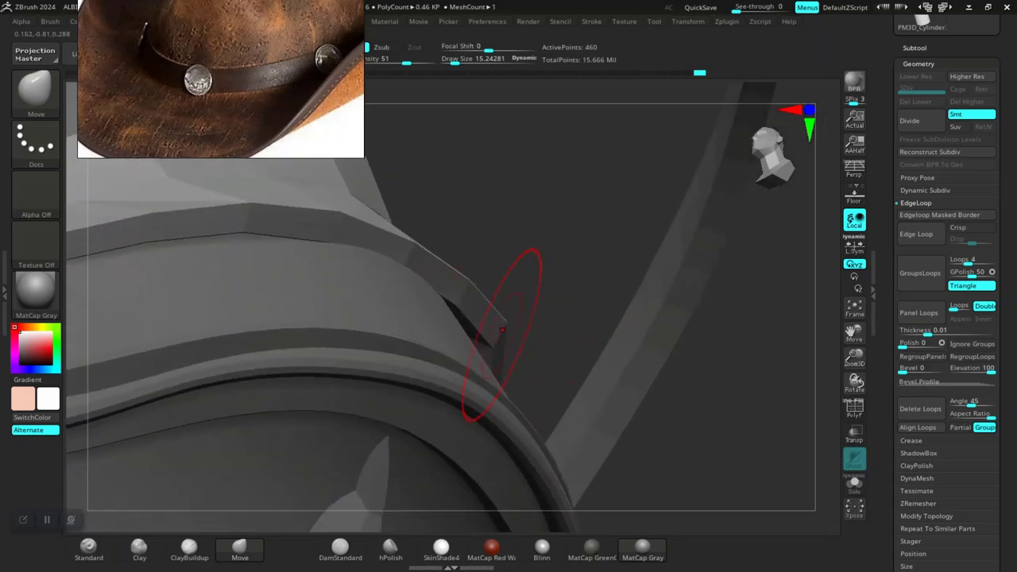
{"action": "left_click_drag", "start_coordinate": [584, 333], "coordinate": [556, 247]}
{"action": "left_click_drag", "start_coordinate": [501, 342], "coordinate": [478, 372]}
{"action": "left_click_drag", "start_coordinate": [556, 361], "coordinate": [592, 313]}
{"action": "left_click_drag", "start_coordinate": [554, 340], "coordinate": [538, 367]}
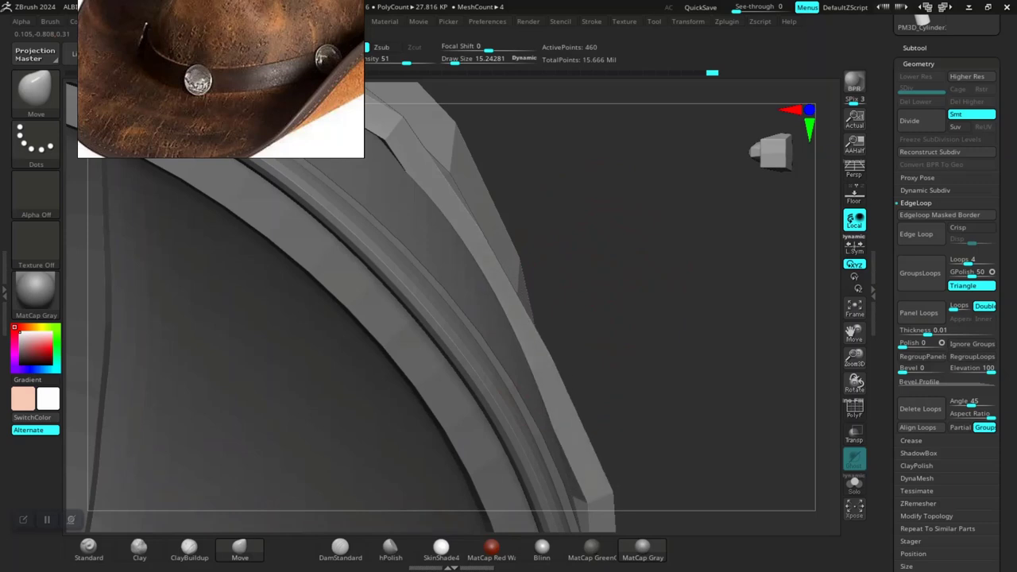
Step: Nudge the band's lower edge inward along the crown's curve to even out the gap to the hat
{"action": "left_click_drag", "start_coordinate": [613, 302], "coordinate": [630, 247]}
{"action": "left_click_drag", "start_coordinate": [588, 365], "coordinate": [570, 373]}
{"action": "mouse_move", "coordinate": [624, 274]}
{"action": "left_mouse_down"}
{"action": "mouse_move", "coordinate": [636, 259]}
{"action": "mouse_move", "coordinate": [632, 310]}
{"action": "left_mouse_up"}
{"action": "left_click_drag", "start_coordinate": [584, 361], "coordinate": [558, 368]}
{"action": "left_click_drag", "start_coordinate": [616, 318], "coordinate": [631, 250]}
{"action": "left_click_drag", "start_coordinate": [579, 330], "coordinate": [567, 335]}
Step: Move the points of the band's upper edge onto the crown's surface around its rounded end, closing the gaps
{"action": "left_click_drag", "start_coordinate": [677, 357], "coordinate": [545, 423]}
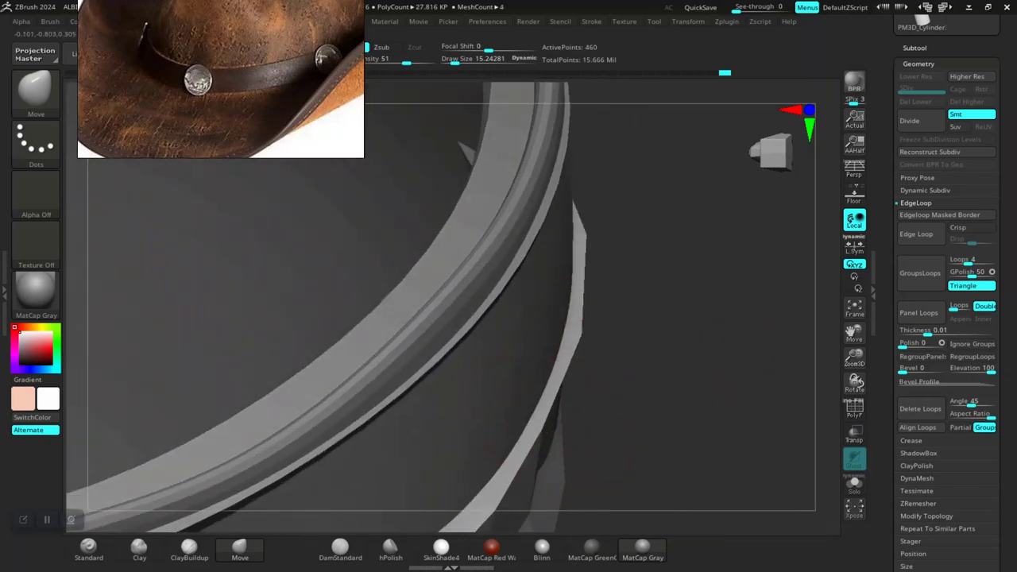
{"action": "mouse_move", "coordinate": [617, 454]}
{"action": "left_mouse_down"}
{"action": "mouse_move", "coordinate": [633, 402]}
{"action": "mouse_move", "coordinate": [629, 366]}
{"action": "mouse_move", "coordinate": [549, 310]}
{"action": "mouse_move", "coordinate": [556, 342]}
{"action": "left_mouse_up"}
{"action": "mouse_move", "coordinate": [578, 394]}
{"action": "left_mouse_down"}
{"action": "mouse_move", "coordinate": [635, 334]}
{"action": "mouse_move", "coordinate": [612, 302]}
{"action": "mouse_move", "coordinate": [556, 362]}
{"action": "mouse_move", "coordinate": [652, 333]}
{"action": "mouse_move", "coordinate": [443, 226]}
{"action": "mouse_move", "coordinate": [447, 252]}
{"action": "left_mouse_up"}
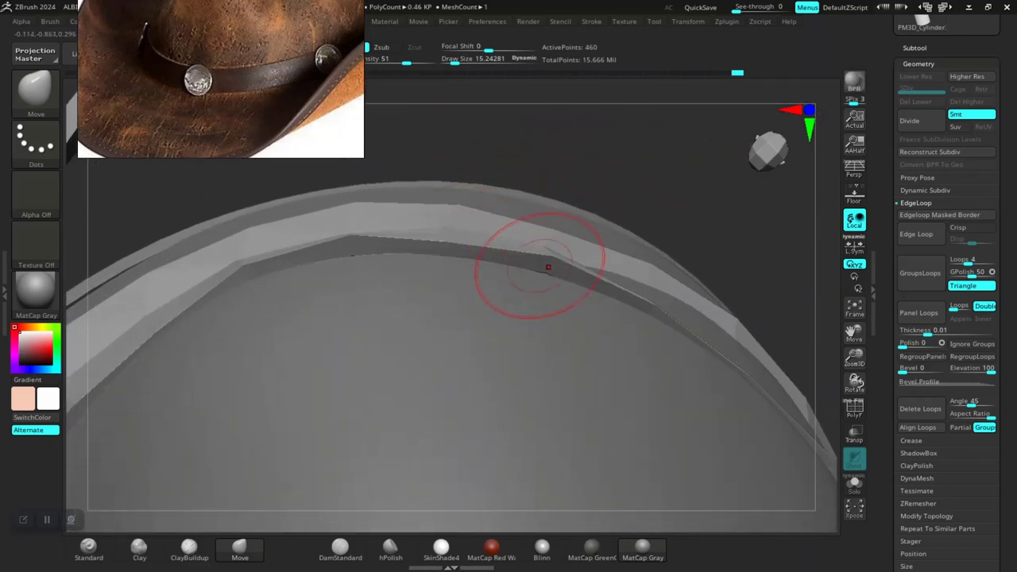
{"action": "left_click_drag", "start_coordinate": [546, 256], "coordinate": [549, 269]}
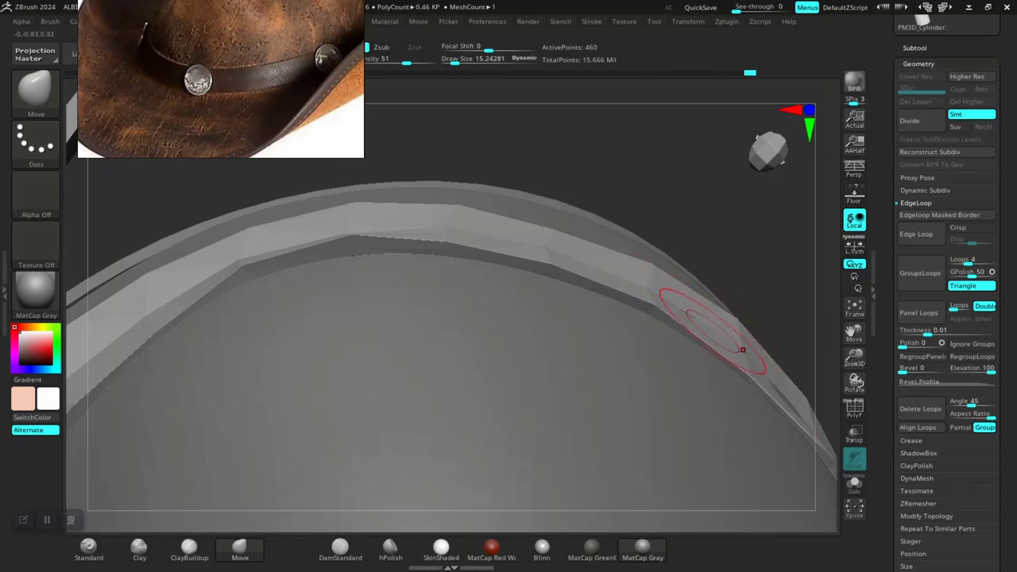
{"action": "right_click_drag", "start_coordinate": [717, 325], "coordinate": [599, 239], "text": "alt"}
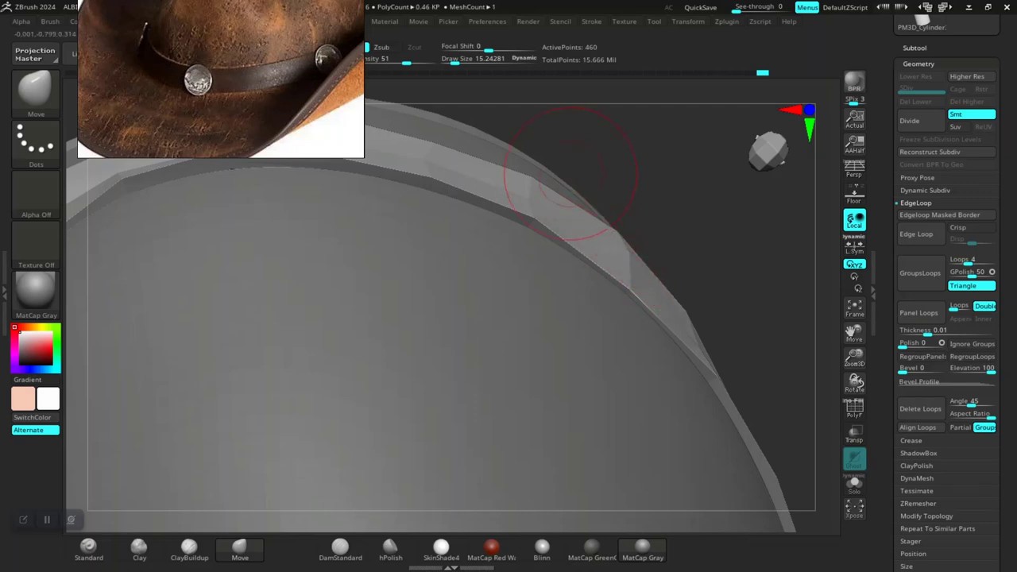
{"action": "right_click_drag", "start_coordinate": [571, 173], "coordinate": [731, 189], "text": "alt"}
{"action": "left_click_drag", "start_coordinate": [392, 170], "coordinate": [392, 189]}
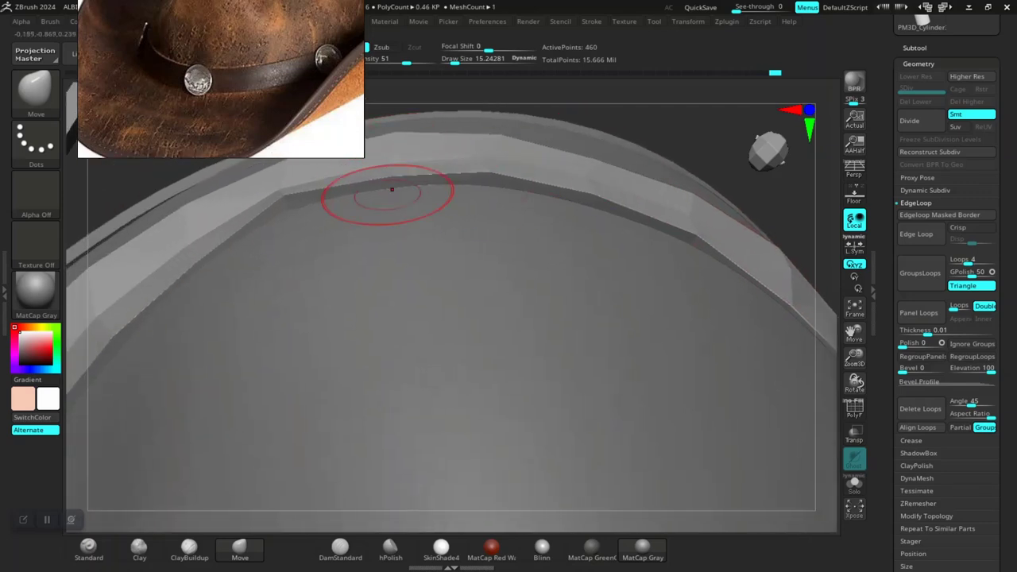
{"action": "left_click_drag", "start_coordinate": [283, 199], "coordinate": [284, 205]}
Step: Enlarge the Move brush to about 23.3 and pull the band's upper edge into line along the side of the crown
{"action": "right_click_drag", "start_coordinate": [665, 183], "coordinate": [660, 119], "text": "ctrl"}
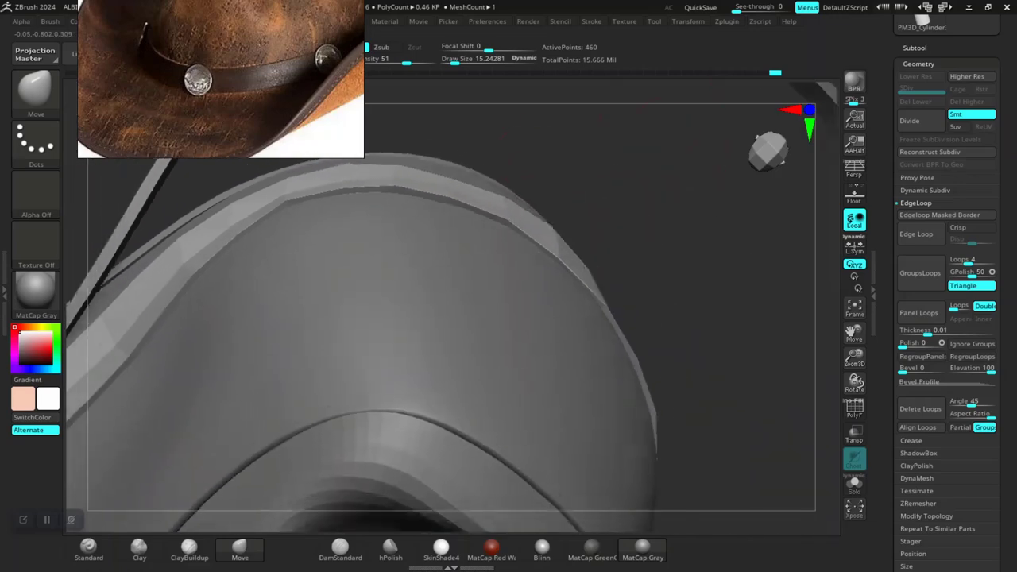
{"action": "right_click_drag", "start_coordinate": [312, 200], "coordinate": [522, 171], "text": "alt"}
{"action": "right_click_drag", "start_coordinate": [401, 263], "coordinate": [389, 243]}
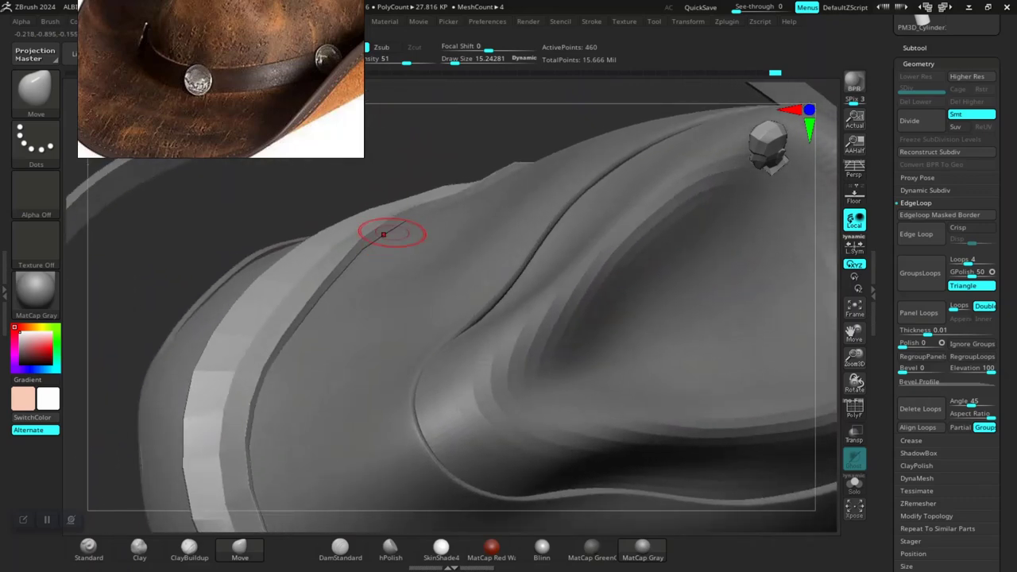
{"action": "key", "text": "space"}
{"action": "left_click_drag", "start_coordinate": [386, 243], "coordinate": [361, 267]}
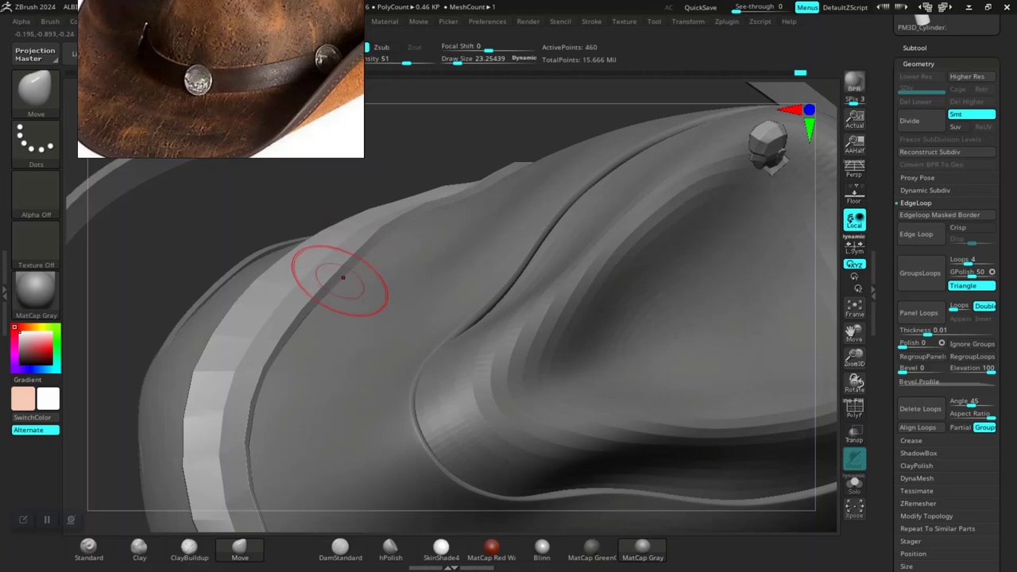
Step: Smooth and reshape the hat band along the side of the crown with the Move brush so it follows the crown's curve
{"action": "left_click_drag", "start_coordinate": [253, 391], "coordinate": [341, 271], "text": "shift"}
{"action": "right_click_drag", "start_coordinate": [470, 185], "coordinate": [486, 266]}
{"action": "left_click_drag", "start_coordinate": [502, 153], "coordinate": [492, 122]}
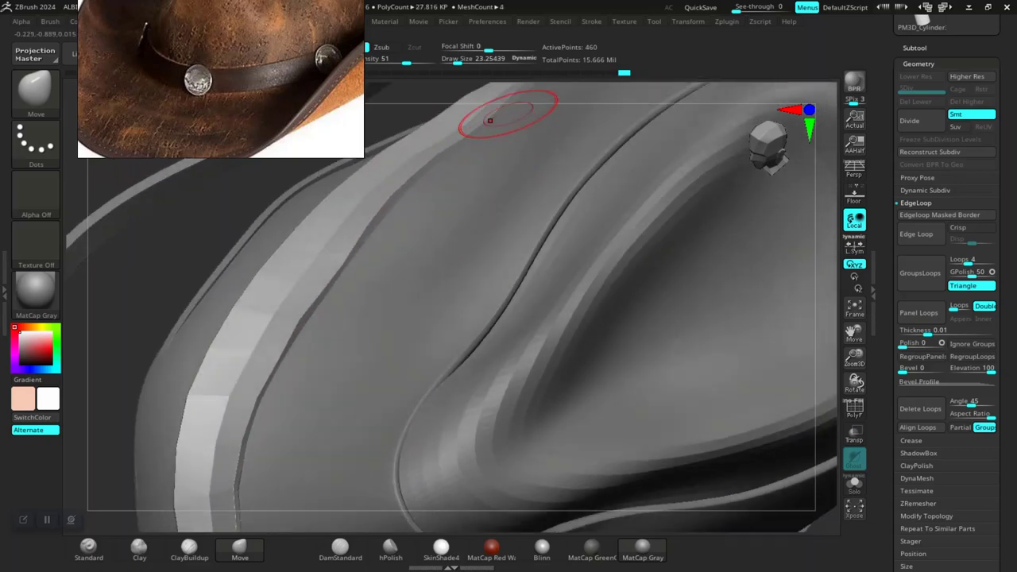
{"action": "right_click_drag", "start_coordinate": [490, 121], "coordinate": [452, 189]}
{"action": "right_click_drag", "start_coordinate": [212, 298], "coordinate": [286, 374]}
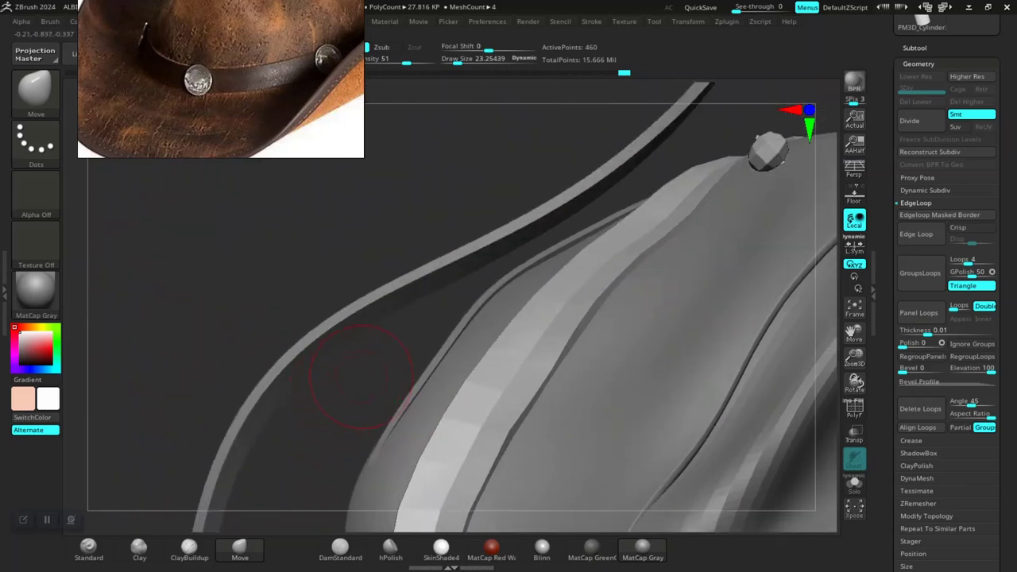
{"action": "right_click_drag", "start_coordinate": [353, 381], "coordinate": [362, 484]}
{"action": "mouse_move", "coordinate": [413, 255]}
{"action": "right_mouse_down"}
{"action": "mouse_move", "coordinate": [418, 305]}
{"action": "mouse_move", "coordinate": [445, 349]}
{"action": "mouse_move", "coordinate": [500, 381]}
{"action": "mouse_move", "coordinate": [556, 274]}
{"action": "right_mouse_up"}
{"action": "right_click_drag", "start_coordinate": [624, 245], "coordinate": [568, 258]}
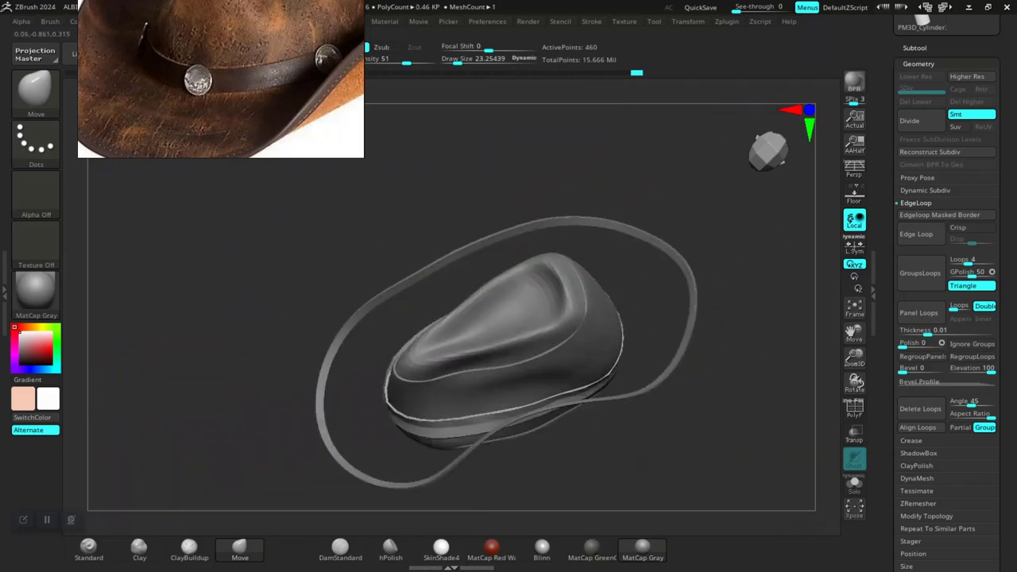
Step: Check the band's fit around the crown and subdivide the hat band to level 2
{"action": "right_click_drag", "start_coordinate": [572, 508], "coordinate": [548, 480]}
{"action": "mouse_move", "coordinate": [549, 480]}
{"action": "right_mouse_down"}
{"action": "mouse_move", "coordinate": [491, 461]}
{"action": "mouse_move", "coordinate": [492, 518]}
{"action": "right_mouse_up"}
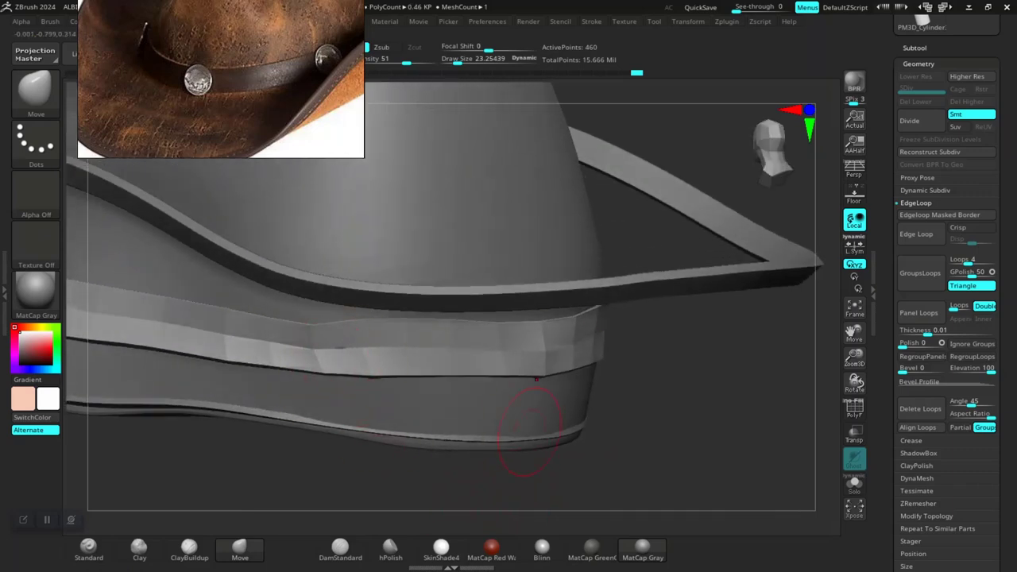
{"action": "right_click_drag", "start_coordinate": [502, 475], "coordinate": [608, 462]}
{"action": "left_click_drag", "start_coordinate": [599, 429], "coordinate": [529, 336]}
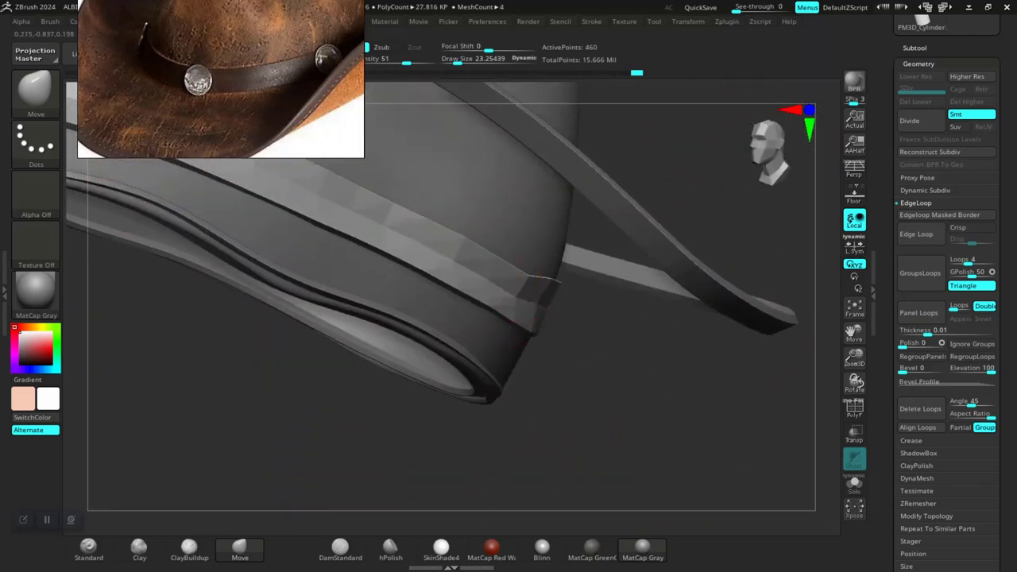
{"action": "left_click_drag", "start_coordinate": [536, 298], "coordinate": [556, 391]}
{"action": "left_click_drag", "start_coordinate": [617, 393], "coordinate": [719, 284]}
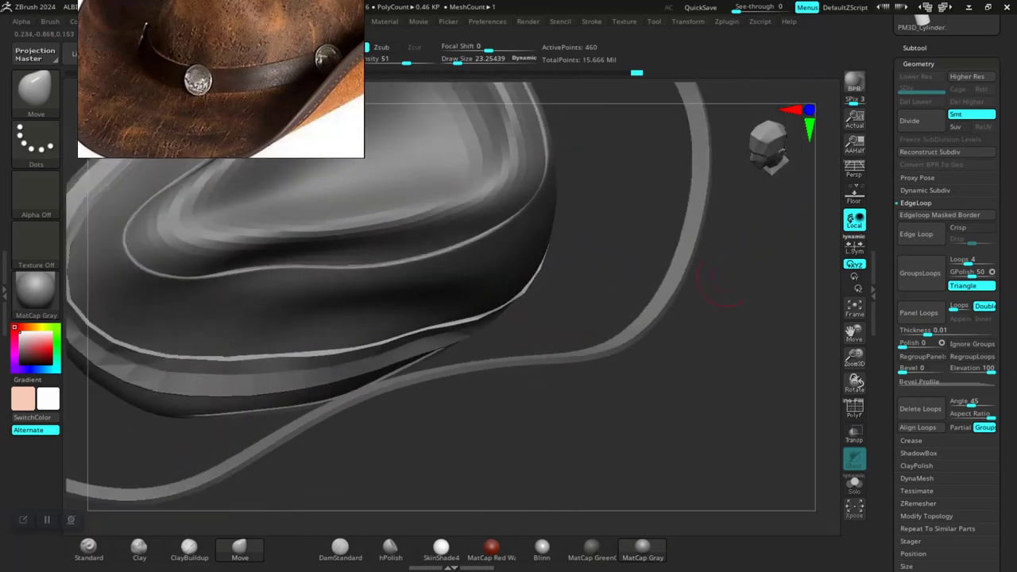
{"action": "left_click", "coordinate": [912, 122]}
Step: Fit the hat band against the rear side of the crown with the Move brush
{"action": "mouse_move", "coordinate": [531, 421]}
{"action": "left_mouse_down"}
{"action": "mouse_move", "coordinate": [567, 258]}
{"action": "mouse_move", "coordinate": [431, 431]}
{"action": "mouse_move", "coordinate": [421, 485]}
{"action": "mouse_move", "coordinate": [492, 283]}
{"action": "left_mouse_up"}
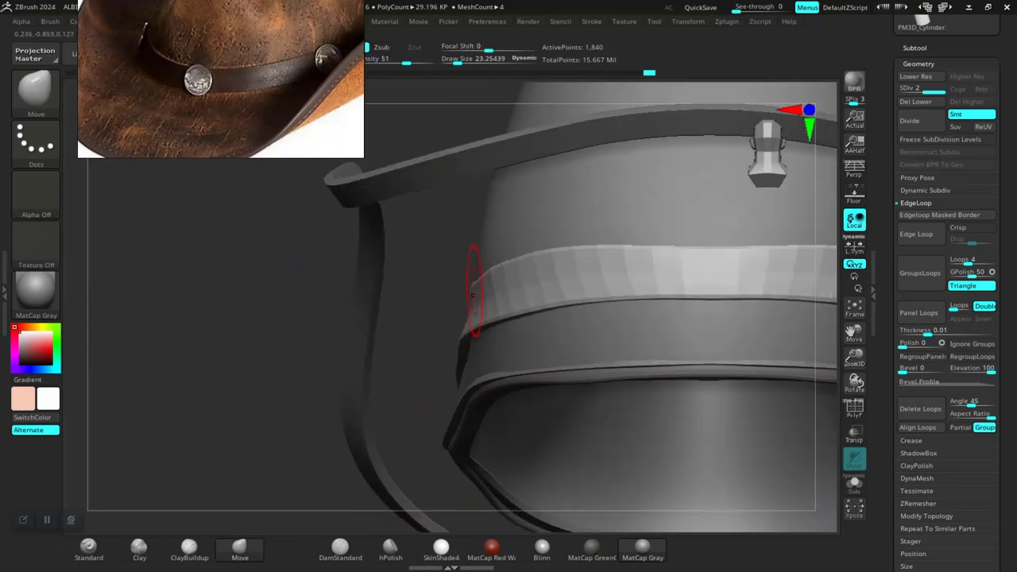
{"action": "left_click_drag", "start_coordinate": [421, 336], "coordinate": [461, 343]}
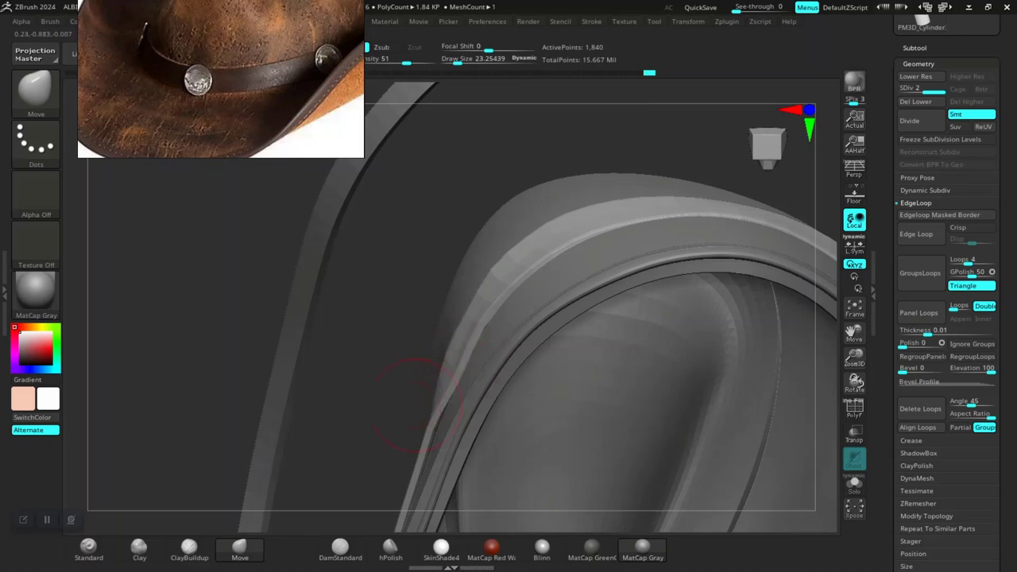
{"action": "mouse_move", "coordinate": [415, 405]}
{"action": "left_mouse_down"}
{"action": "mouse_move", "coordinate": [382, 331]}
{"action": "mouse_move", "coordinate": [464, 341]}
{"action": "left_mouse_up"}
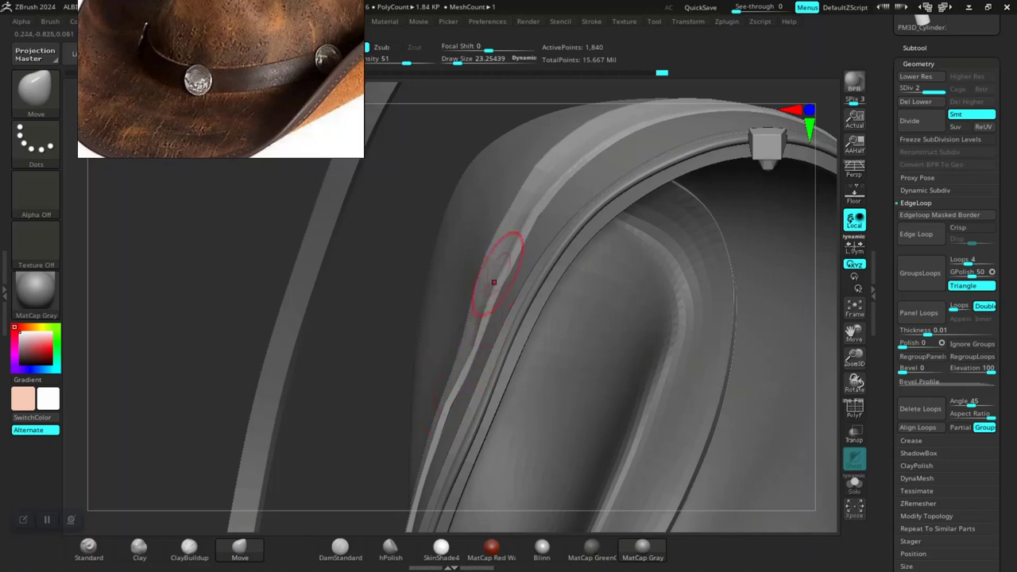
{"action": "mouse_move", "coordinate": [399, 267]}
{"action": "left_mouse_down"}
{"action": "mouse_move", "coordinate": [414, 306]}
{"action": "mouse_move", "coordinate": [415, 278]}
{"action": "mouse_move", "coordinate": [405, 314]}
{"action": "mouse_move", "coordinate": [398, 278]}
{"action": "left_mouse_up"}
{"action": "mouse_move", "coordinate": [493, 326]}
{"action": "left_mouse_down"}
{"action": "mouse_move", "coordinate": [628, 338]}
{"action": "mouse_move", "coordinate": [667, 323]}
{"action": "left_mouse_up"}
Step: Enlarge the Move brush to a draw size of about 48 and even out the hat band around the crown's back and sides
{"action": "key", "text": "space"}
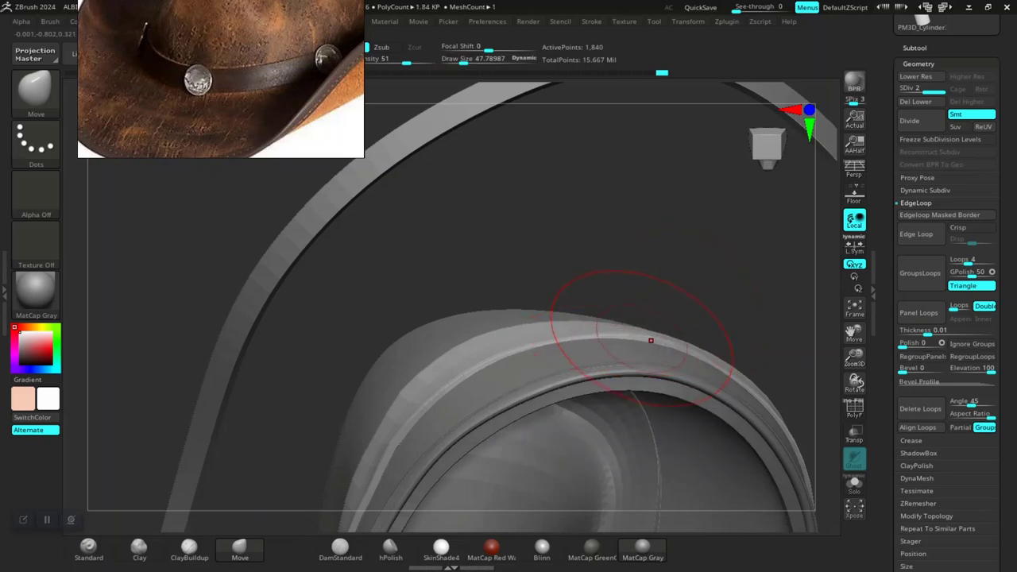
{"action": "left_click_drag", "start_coordinate": [636, 303], "coordinate": [612, 215], "text": "alt"}
{"action": "left_click_drag", "start_coordinate": [445, 238], "coordinate": [533, 414]}
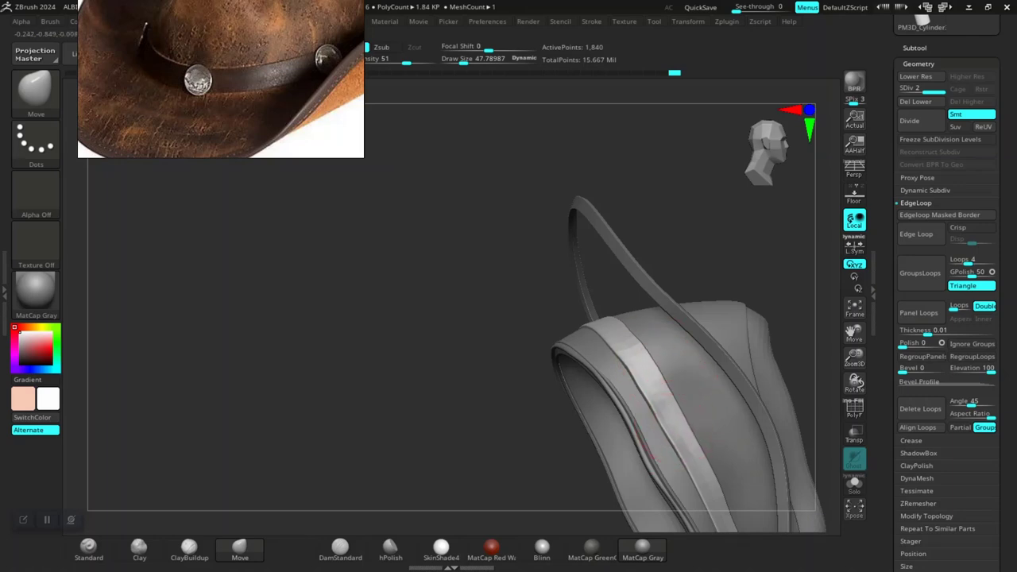
{"action": "left_click_drag", "start_coordinate": [475, 439], "coordinate": [511, 392], "text": "alt"}
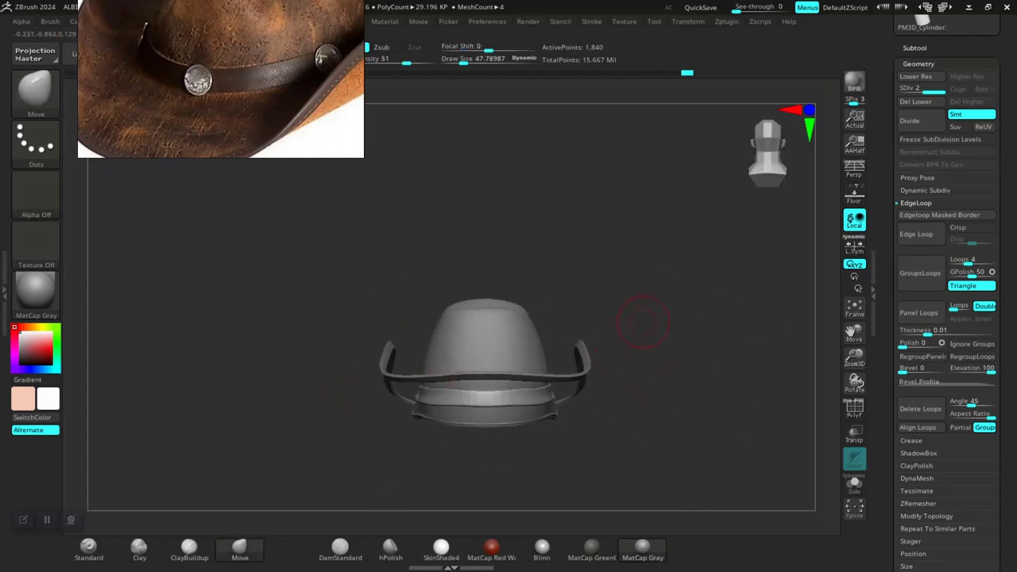
{"action": "mouse_move", "coordinate": [643, 325]}
{"action": "left_mouse_down", "text": "alt"}
{"action": "mouse_move", "coordinate": [652, 469]}
{"action": "mouse_move", "coordinate": [691, 445]}
{"action": "mouse_move", "coordinate": [696, 468]}
{"action": "left_mouse_up", "text": "alt"}
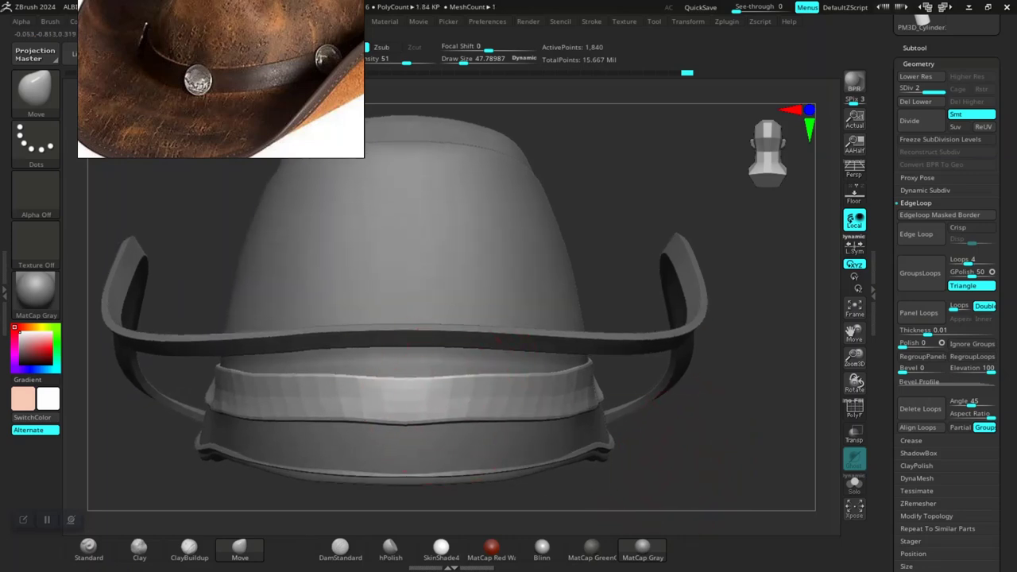
{"action": "left_click_drag", "start_coordinate": [467, 423], "coordinate": [504, 426]}
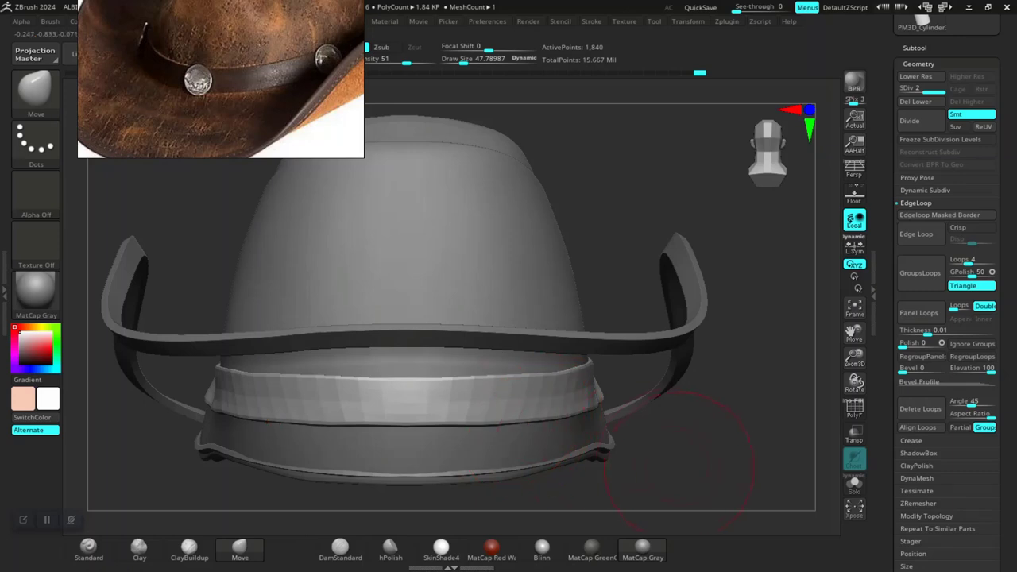
{"action": "left_click_drag", "start_coordinate": [679, 466], "coordinate": [678, 420], "text": "alt"}
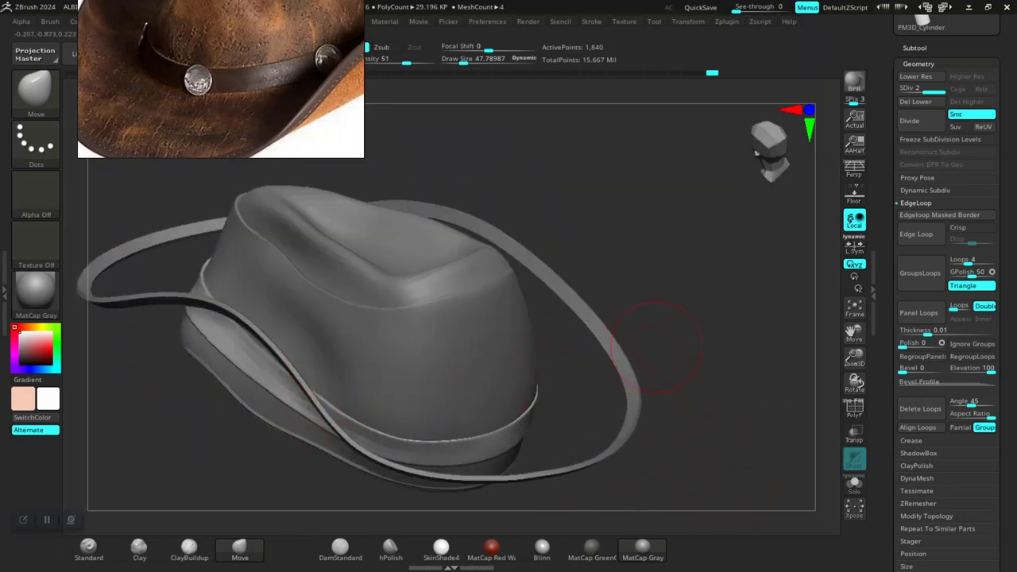
Step: Subdivide the hat band to level 3 and check it from above and behind
{"action": "left_click_drag", "start_coordinate": [655, 346], "coordinate": [620, 324]}
{"action": "key", "text": "ctrl+d"}
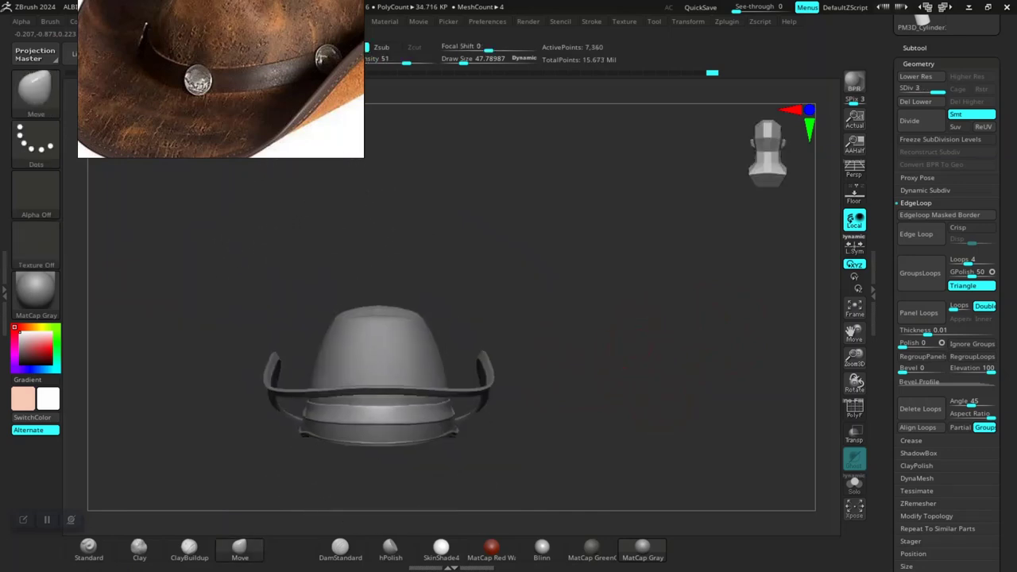
{"action": "mouse_move", "coordinate": [670, 414]}
{"action": "left_mouse_down"}
{"action": "mouse_move", "coordinate": [675, 429]}
{"action": "mouse_move", "coordinate": [637, 445]}
{"action": "left_mouse_up"}
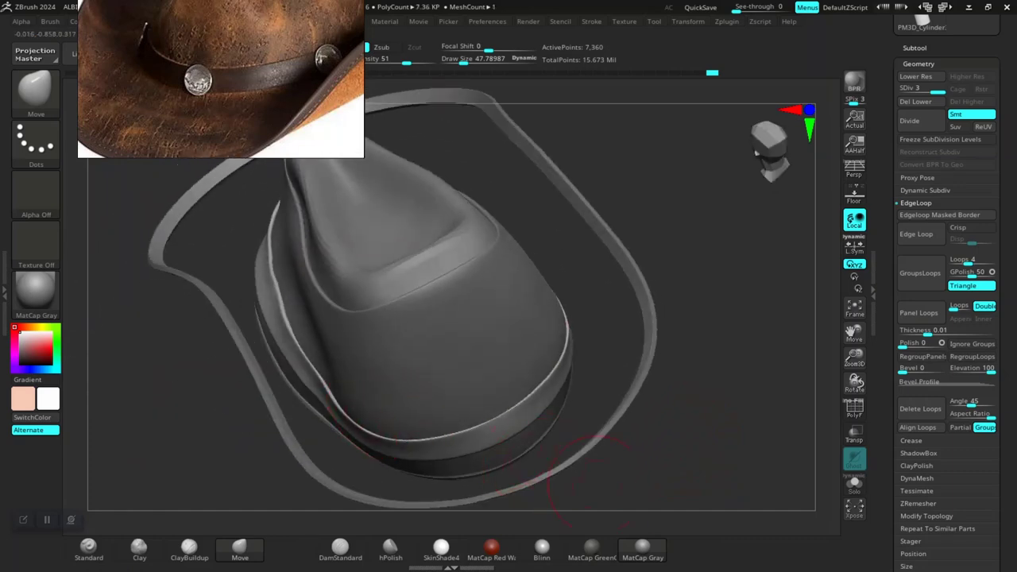
{"action": "left_click_drag", "start_coordinate": [592, 472], "coordinate": [595, 477], "text": "shift"}
Step: Select the main hat body subtool and show its hidden brim surface
{"action": "left_click", "coordinate": [854, 483]}
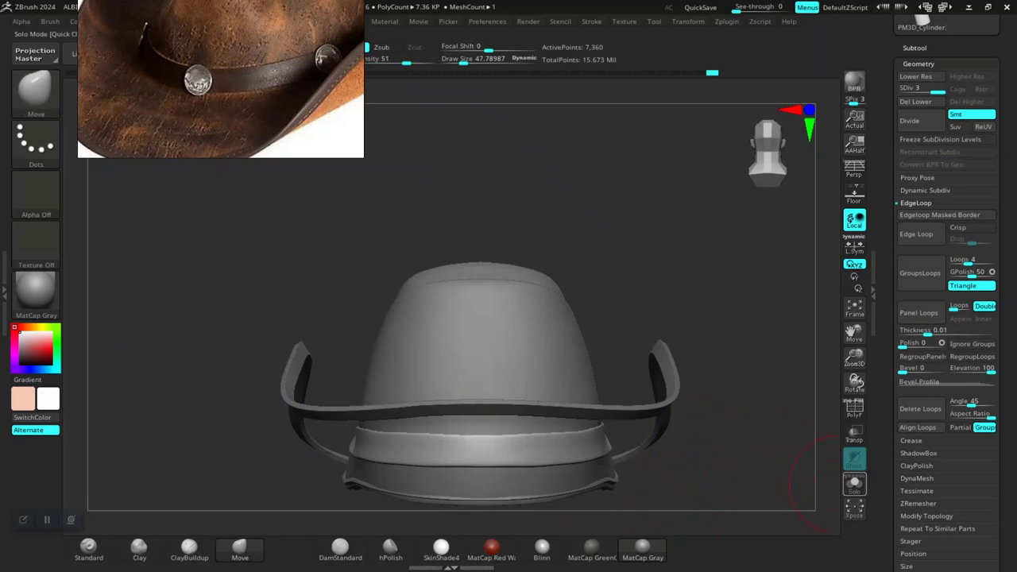
{"action": "left_click", "coordinate": [579, 378], "text": "alt"}
{"action": "left_click", "coordinate": [740, 297], "text": "ctrl+shift"}
{"action": "left_click_drag", "start_coordinate": [760, 426], "coordinate": [607, 354], "text": "alt"}
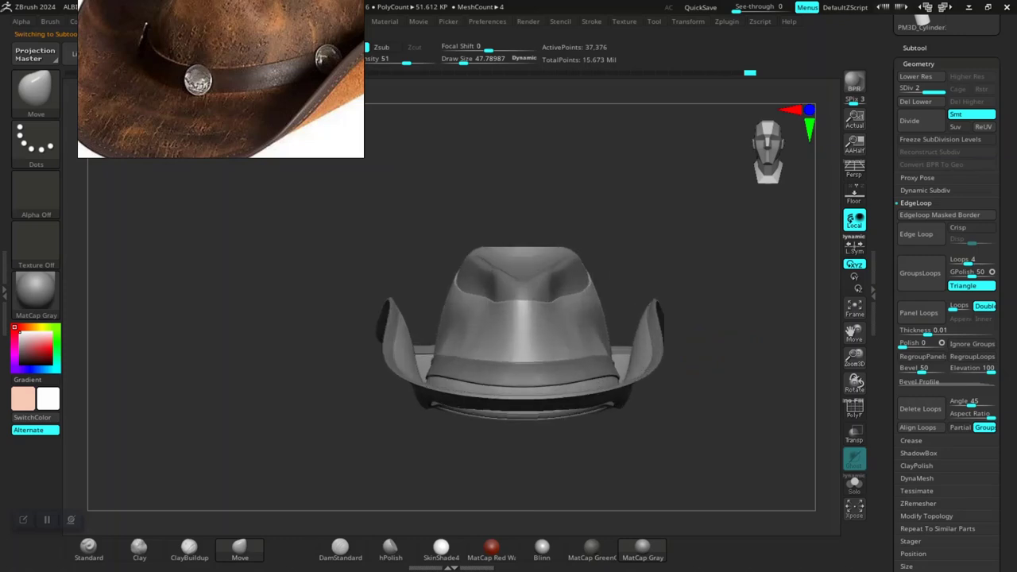
Step: Inspect the brim from above and below, then select the edge trim subtool at subdivision level 1 with its wireframe shown
{"action": "left_click_drag", "start_coordinate": [734, 361], "coordinate": [707, 477], "text": "alt"}
{"action": "mouse_move", "coordinate": [707, 425]}
{"action": "left_mouse_down"}
{"action": "mouse_move", "coordinate": [710, 490]}
{"action": "mouse_move", "coordinate": [640, 384]}
{"action": "mouse_move", "coordinate": [775, 421]}
{"action": "mouse_move", "coordinate": [709, 434]}
{"action": "left_mouse_up"}
{"action": "mouse_move", "coordinate": [738, 486]}
{"action": "left_mouse_down", "text": "alt"}
{"action": "mouse_move", "coordinate": [716, 444]}
{"action": "mouse_move", "coordinate": [693, 493]}
{"action": "mouse_move", "coordinate": [693, 413]}
{"action": "mouse_move", "coordinate": [715, 409]}
{"action": "mouse_move", "coordinate": [708, 246]}
{"action": "mouse_move", "coordinate": [672, 444]}
{"action": "mouse_move", "coordinate": [681, 420]}
{"action": "mouse_move", "coordinate": [708, 413]}
{"action": "left_mouse_up", "text": "alt"}
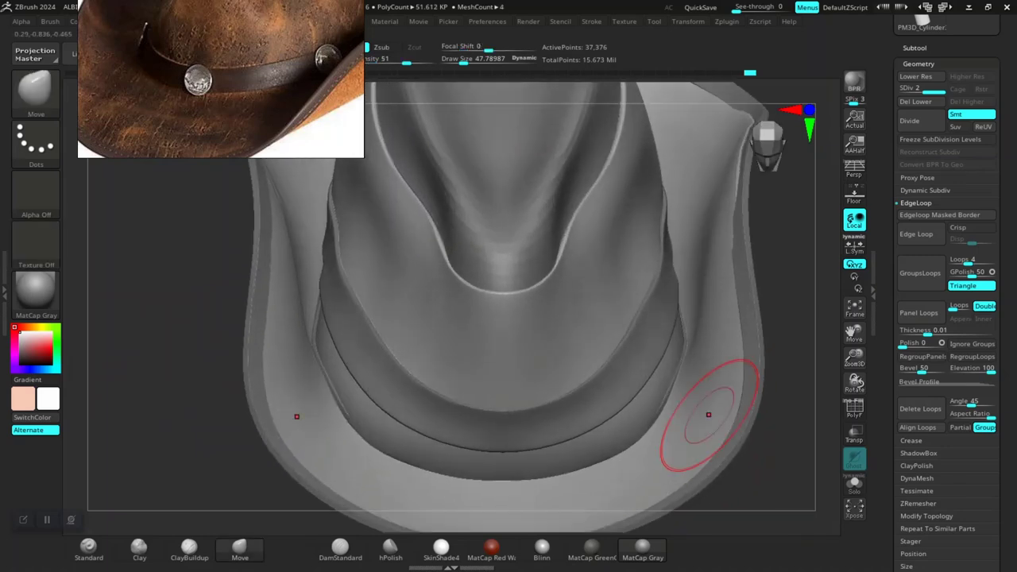
{"action": "left_click_drag", "start_coordinate": [743, 475], "coordinate": [774, 294], "text": "alt"}
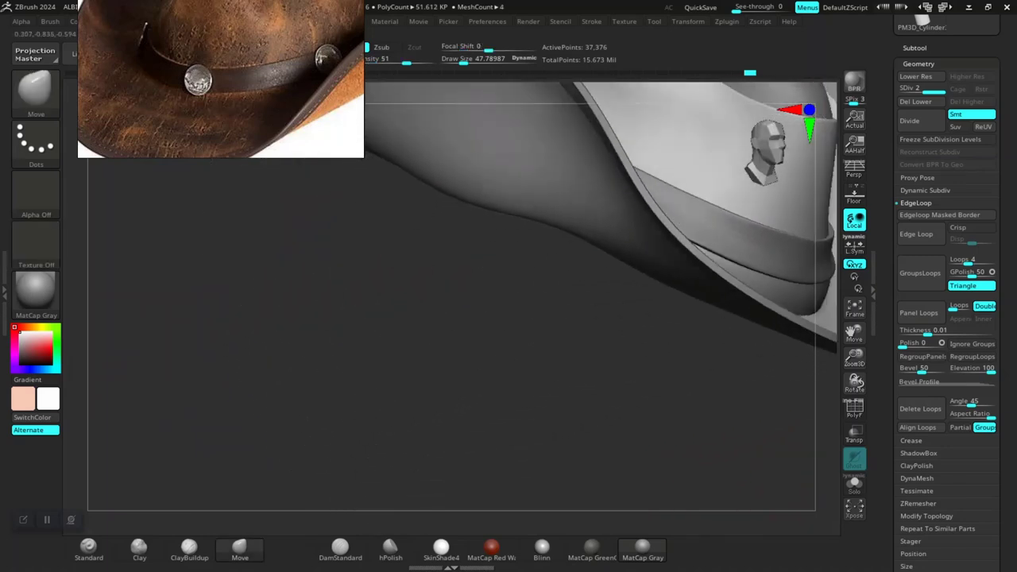
{"action": "left_click_drag", "start_coordinate": [580, 445], "coordinate": [613, 373]}
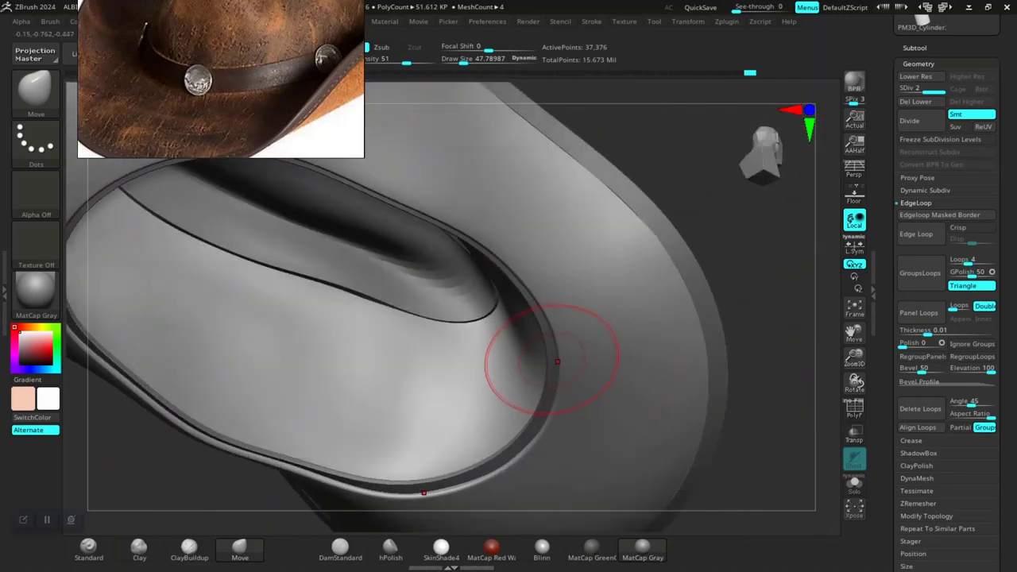
{"action": "key", "text": "shift+d"}
{"action": "left_click_drag", "start_coordinate": [755, 294], "coordinate": [556, 421]}
{"action": "key", "text": "shift+f"}
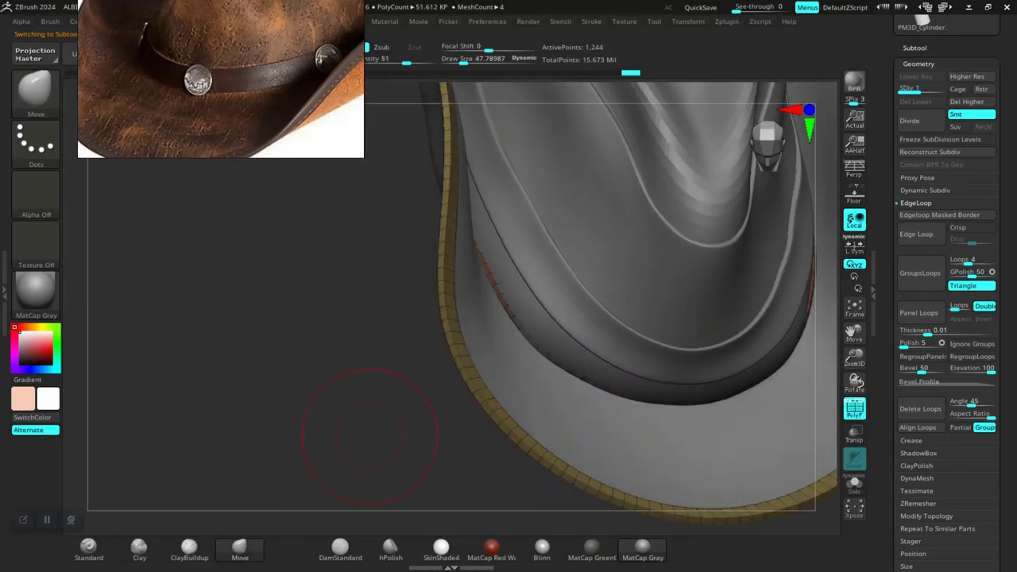
Step: Mask the outer brim trim by isolating its polygroup, leaving the inner trim loop unmasked, and show the whole subtool again
{"action": "left_click_drag", "start_coordinate": [369, 435], "coordinate": [341, 433]}
{"action": "key", "text": "ctrl+shift"}
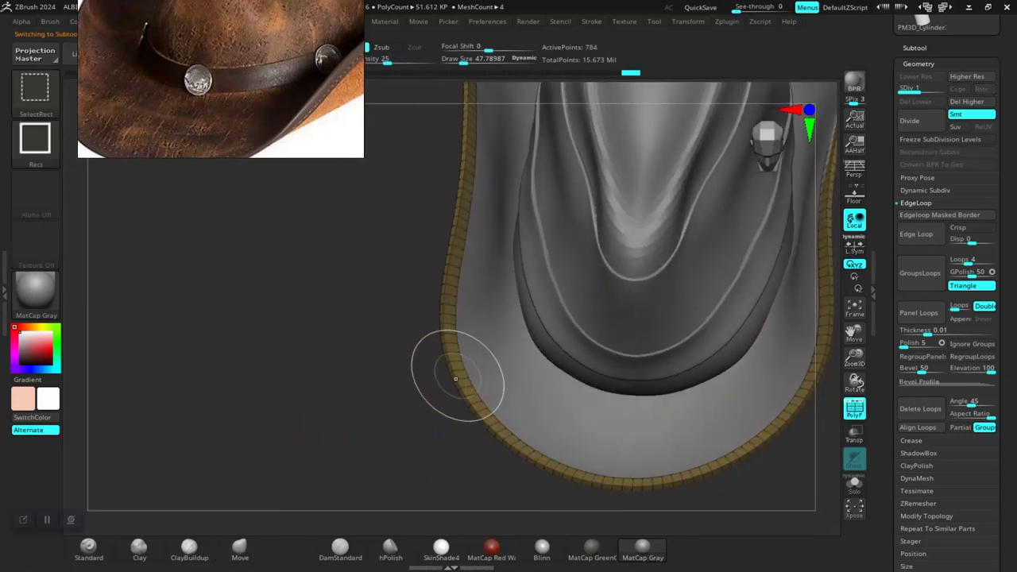
{"action": "left_click_drag", "start_coordinate": [342, 368], "coordinate": [358, 407], "text": "ctrl+shift"}
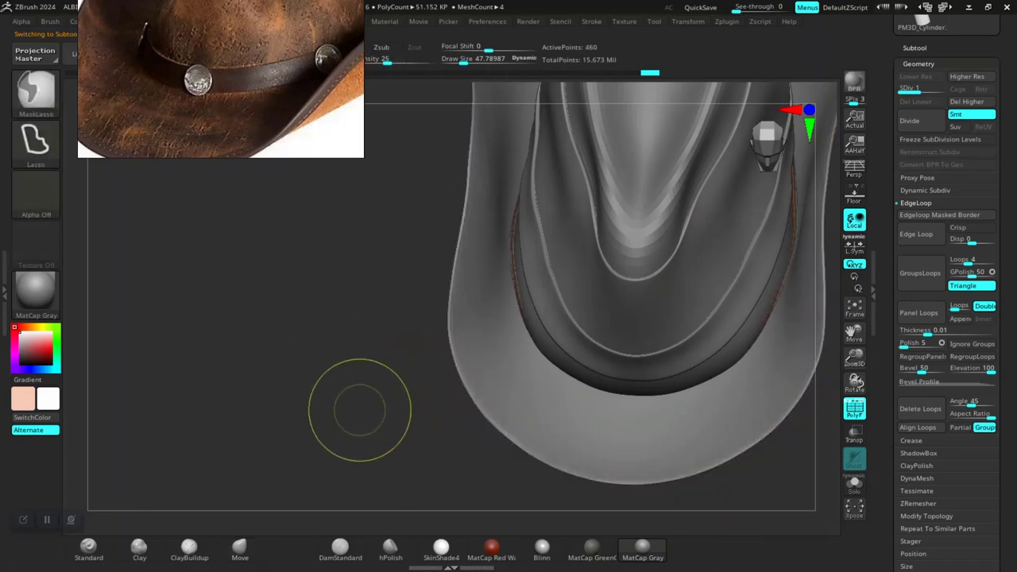
{"action": "left_click", "coordinate": [360, 407], "text": "ctrl+shift"}
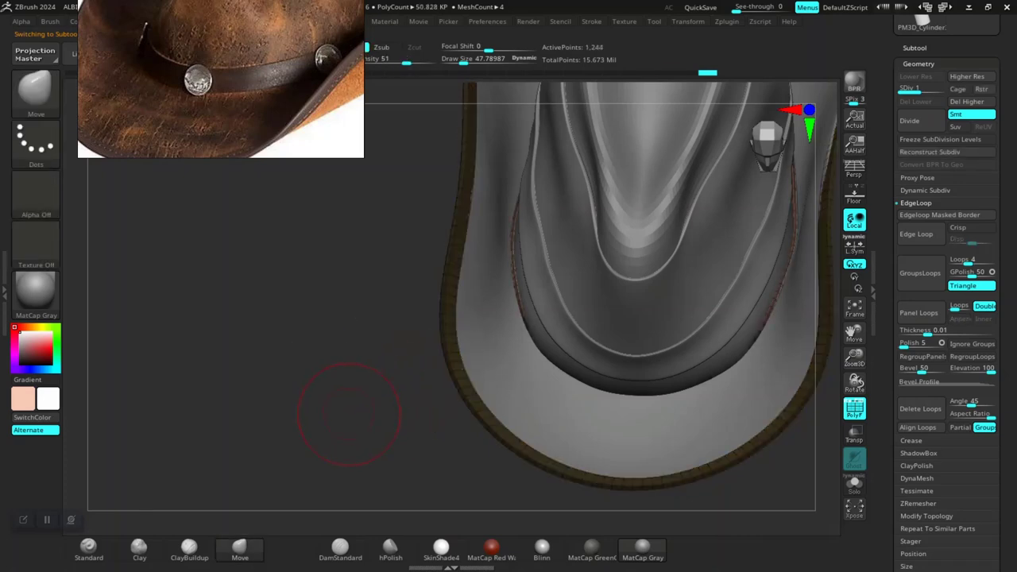
Step: Enlarge the Move brush to a draw size of about 81 for adjusting the inner trim loop
{"action": "mouse_move", "coordinate": [419, 419]}
{"action": "left_mouse_down"}
{"action": "mouse_move", "coordinate": [509, 326]}
{"action": "mouse_move", "coordinate": [516, 294]}
{"action": "mouse_move", "coordinate": [444, 414]}
{"action": "left_mouse_up"}
{"action": "key", "text": "space"}
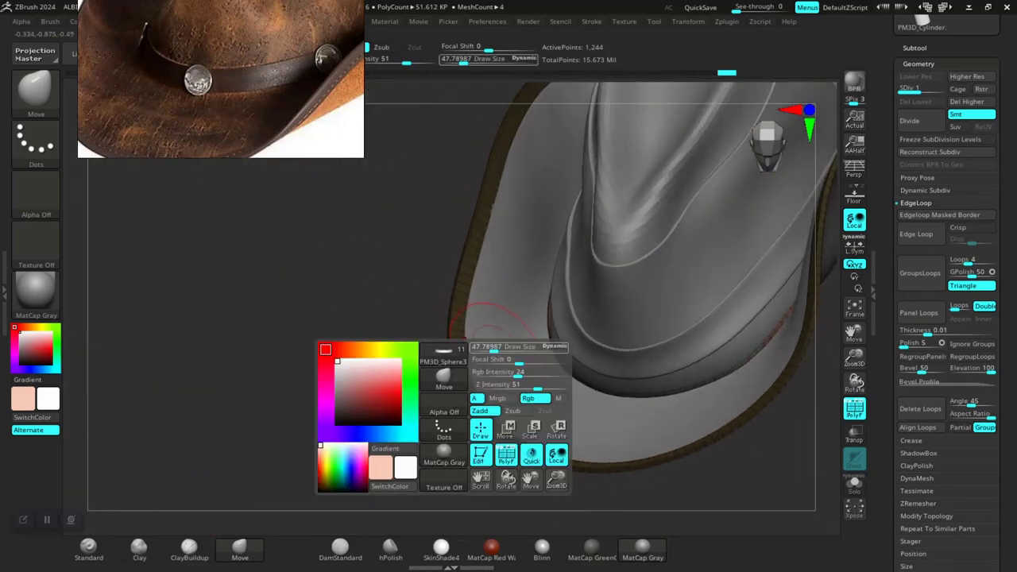
{"action": "left_click_drag", "start_coordinate": [492, 347], "coordinate": [500, 348]}
{"action": "left_click_drag", "start_coordinate": [363, 386], "coordinate": [392, 429]}
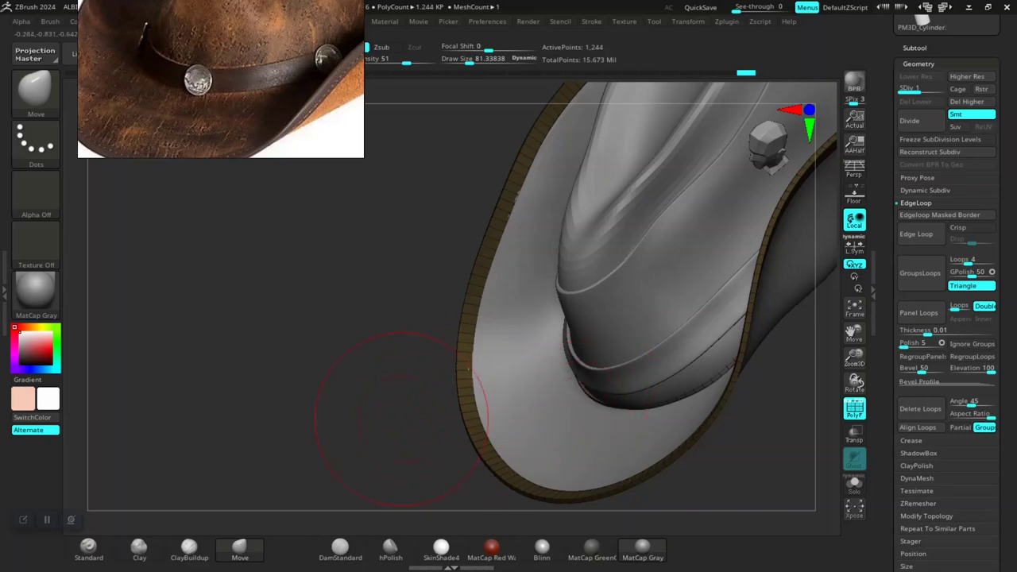
Step: Pull the inner trim loop slightly outward from the crown's base around the front of the hat with the Move brush
{"action": "left_click_drag", "start_coordinate": [404, 420], "coordinate": [435, 413], "text": "shift"}
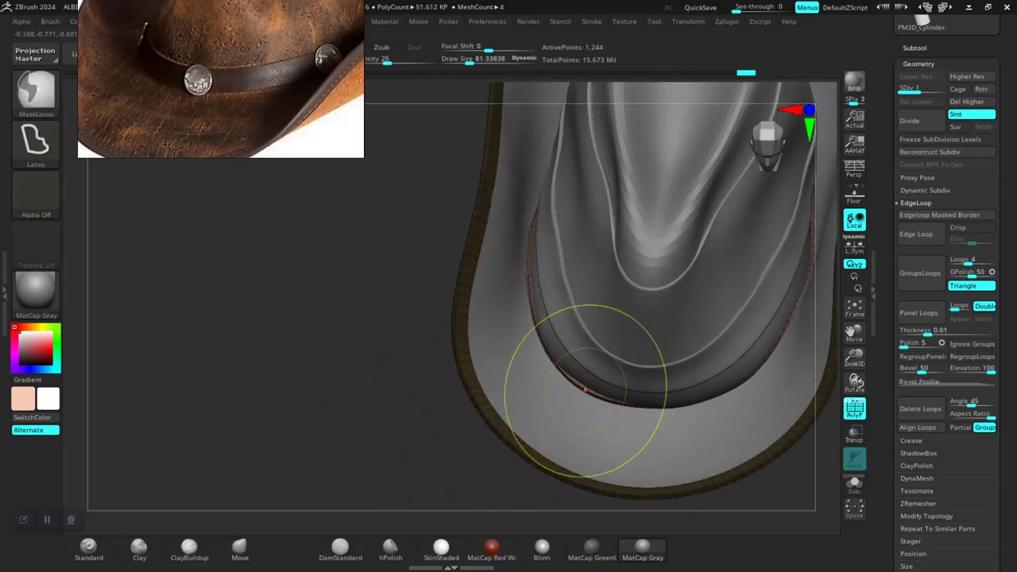
{"action": "key", "text": "alt"}
{"action": "left_click_drag", "start_coordinate": [598, 392], "coordinate": [591, 397]}
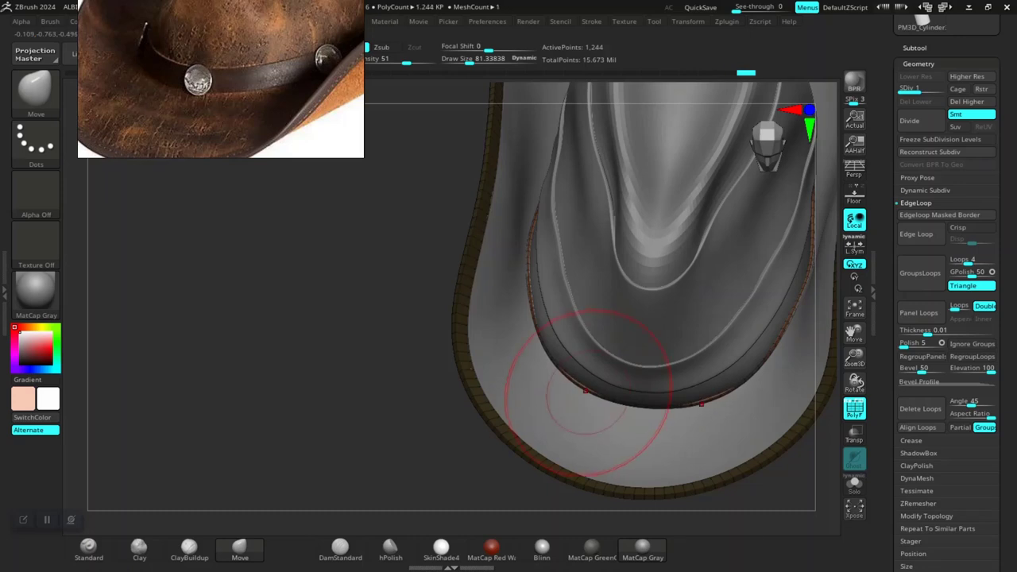
{"action": "left_click_drag", "start_coordinate": [548, 346], "coordinate": [540, 351]}
{"action": "left_click_drag", "start_coordinate": [536, 320], "coordinate": [532, 321]}
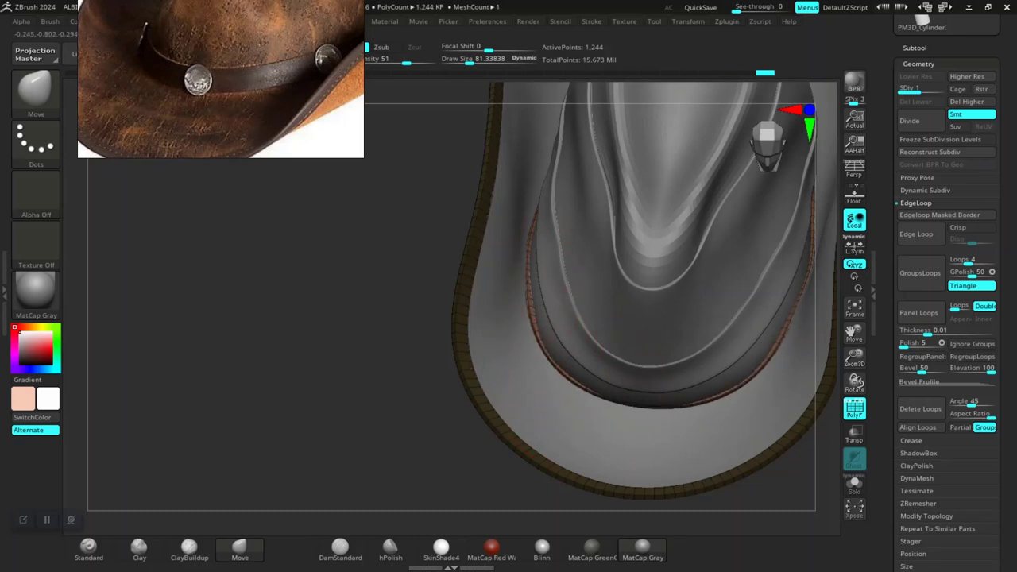
{"action": "left_click_drag", "start_coordinate": [436, 414], "coordinate": [442, 421]}
{"action": "left_click_drag", "start_coordinate": [642, 412], "coordinate": [640, 418]}
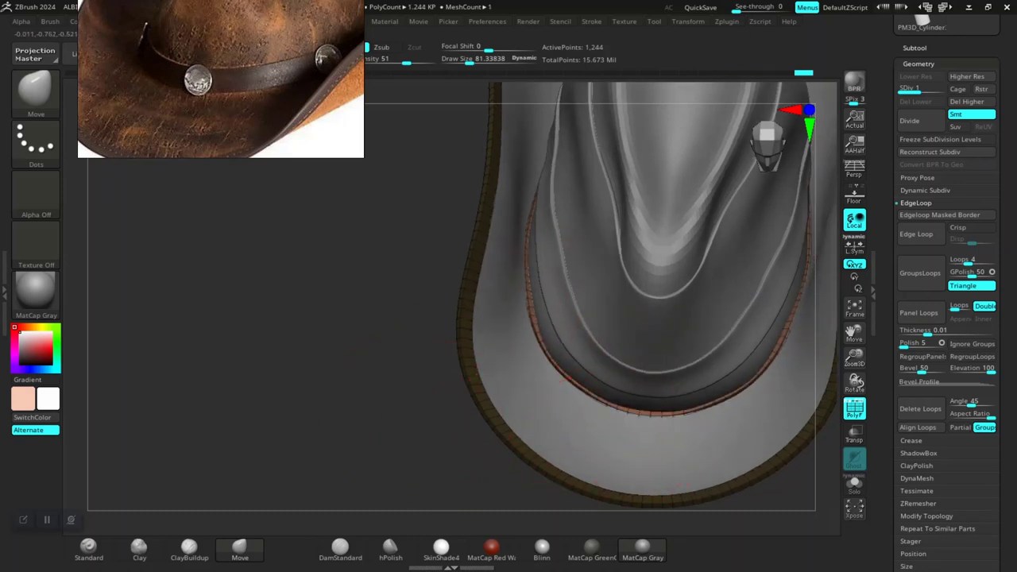
{"action": "key", "text": "ctrl+z"}
{"action": "key", "text": "ctrl+z"}
{"action": "key", "text": "ctrl+z"}
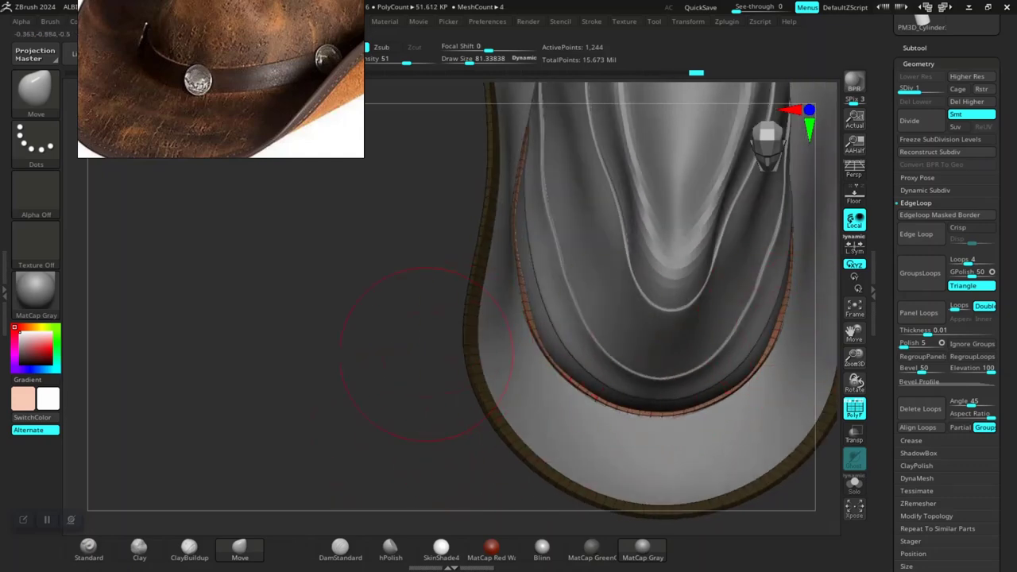
Step: Pull the inner trim loop outward from the crown's base along the side and around the back with the Move brush
{"action": "mouse_move", "coordinate": [427, 354]}
{"action": "left_mouse_down"}
{"action": "mouse_move", "coordinate": [274, 373]}
{"action": "mouse_move", "coordinate": [302, 397]}
{"action": "mouse_move", "coordinate": [476, 318]}
{"action": "left_mouse_up"}
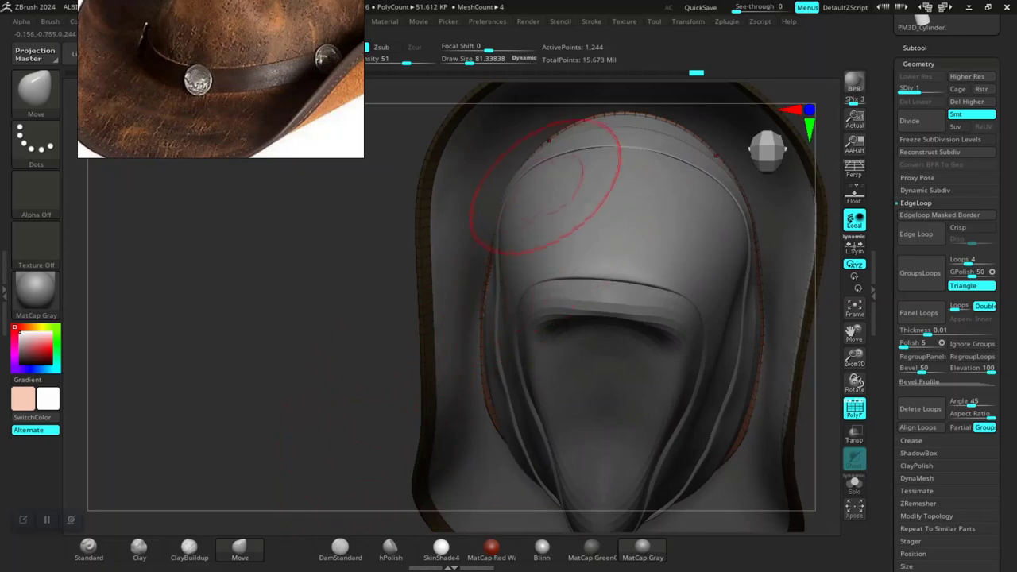
{"action": "left_click_drag", "start_coordinate": [389, 246], "coordinate": [524, 202]}
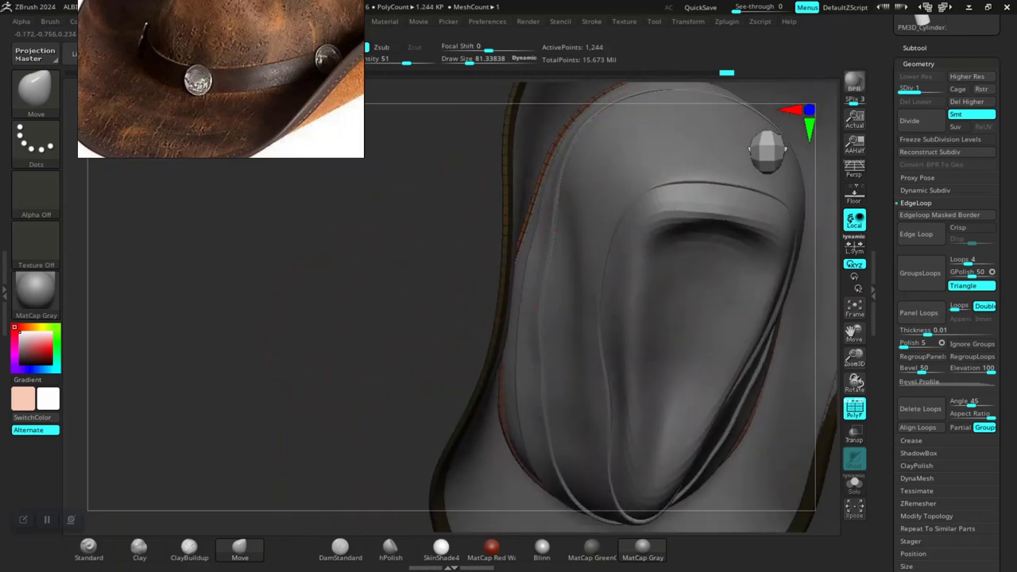
{"action": "right_click_drag", "start_coordinate": [624, 103], "coordinate": [528, 247], "text": "alt"}
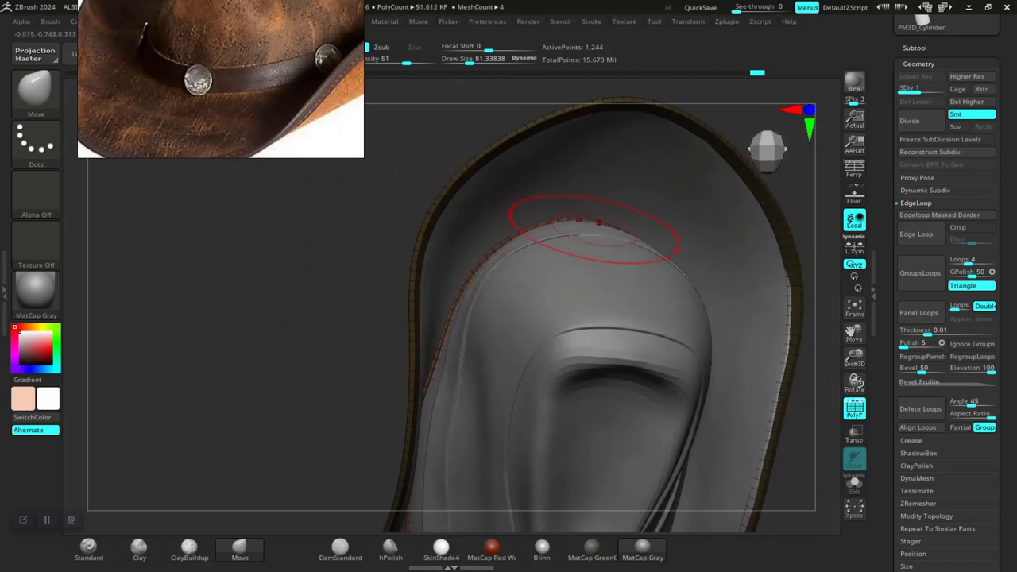
{"action": "left_click_drag", "start_coordinate": [326, 321], "coordinate": [556, 272]}
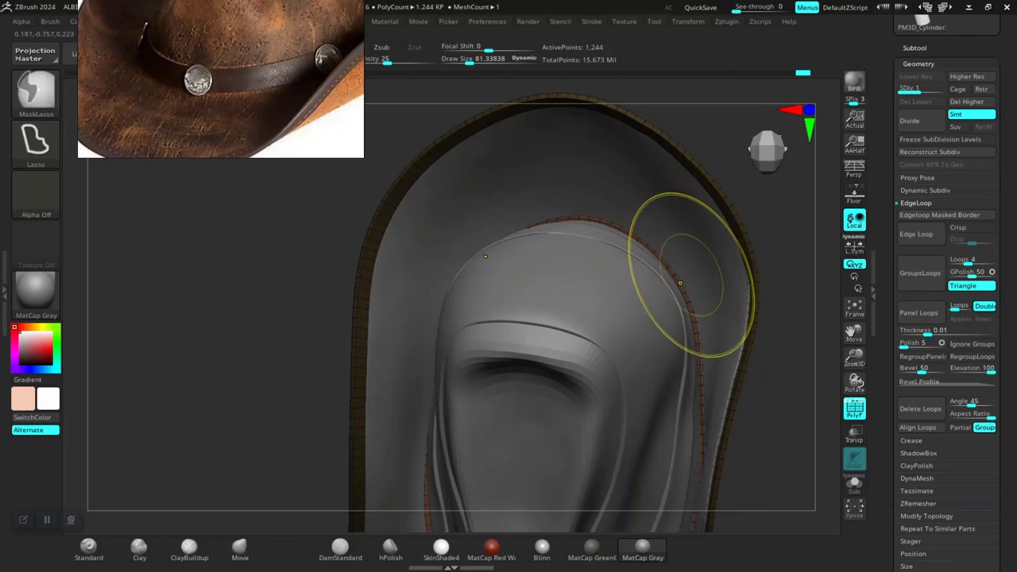
Step: Refine the inner trim loop's curve around the rear corner and opposite side of the crown with the Move brush
{"action": "key", "text": "ctrl+z"}
{"action": "mouse_move", "coordinate": [652, 270]}
{"action": "right_mouse_down"}
{"action": "mouse_move", "coordinate": [635, 240]}
{"action": "mouse_move", "coordinate": [612, 236]}
{"action": "right_mouse_up"}
{"action": "left_click_drag", "start_coordinate": [742, 246], "coordinate": [671, 267]}
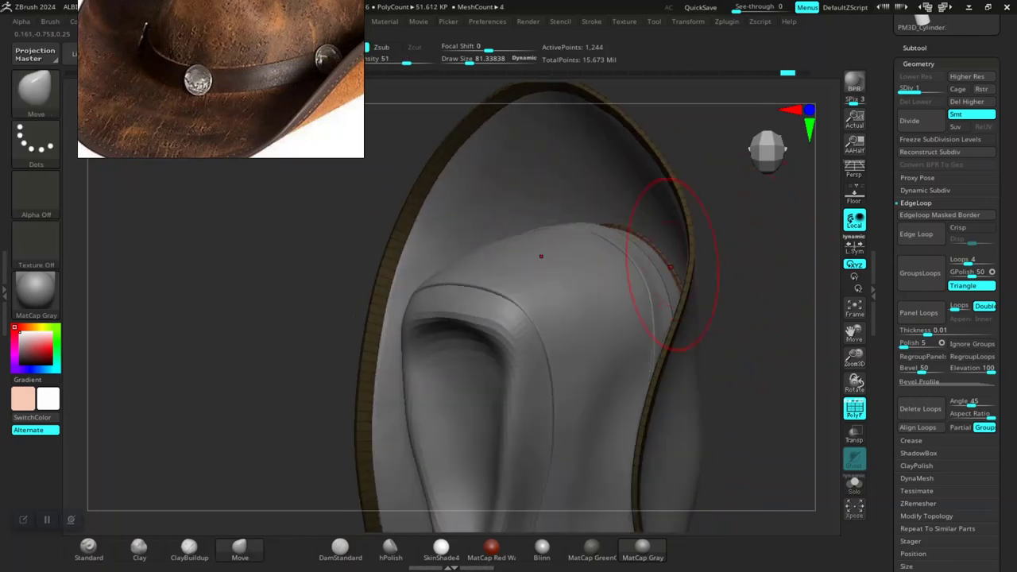
{"action": "key", "text": "ctrl+shift+z"}
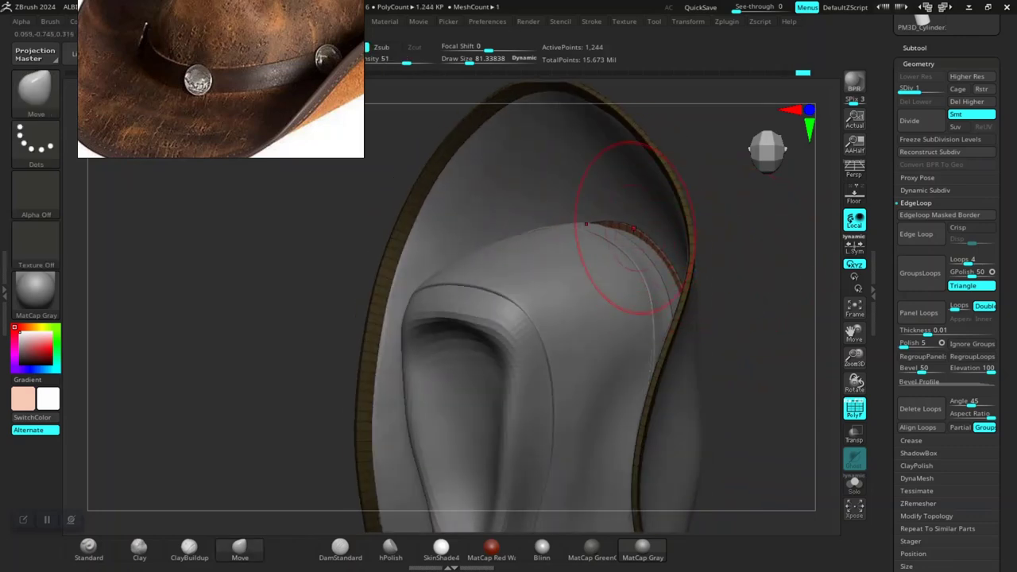
{"action": "left_click_drag", "start_coordinate": [746, 298], "coordinate": [693, 278]}
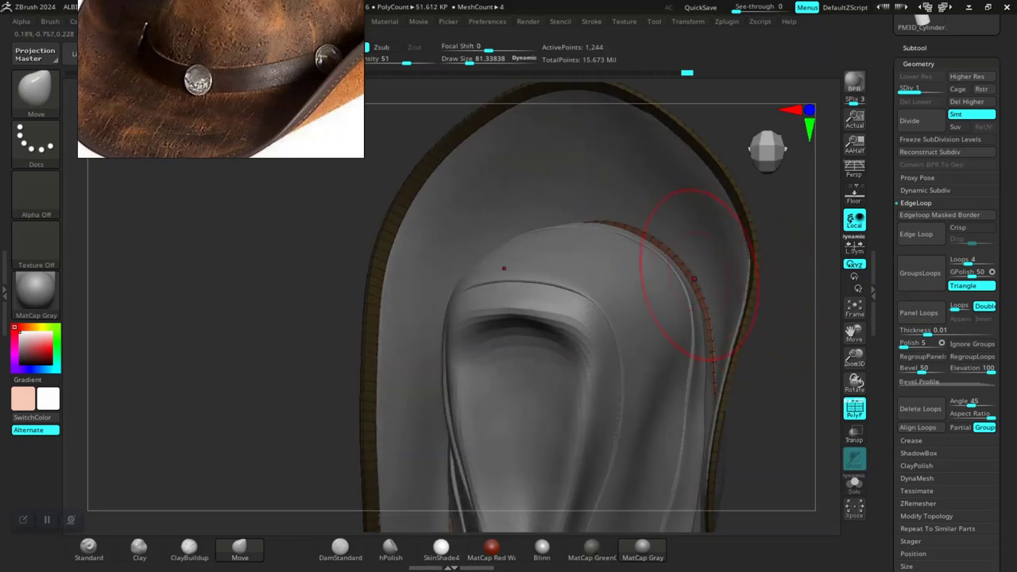
{"action": "mouse_move", "coordinate": [751, 381]}
{"action": "left_mouse_down"}
{"action": "mouse_move", "coordinate": [738, 261]}
{"action": "mouse_move", "coordinate": [676, 341]}
{"action": "mouse_move", "coordinate": [691, 294]}
{"action": "left_mouse_up"}
{"action": "mouse_move", "coordinate": [743, 421]}
{"action": "left_mouse_down"}
{"action": "mouse_move", "coordinate": [715, 314]}
{"action": "mouse_move", "coordinate": [732, 305]}
{"action": "left_mouse_up"}
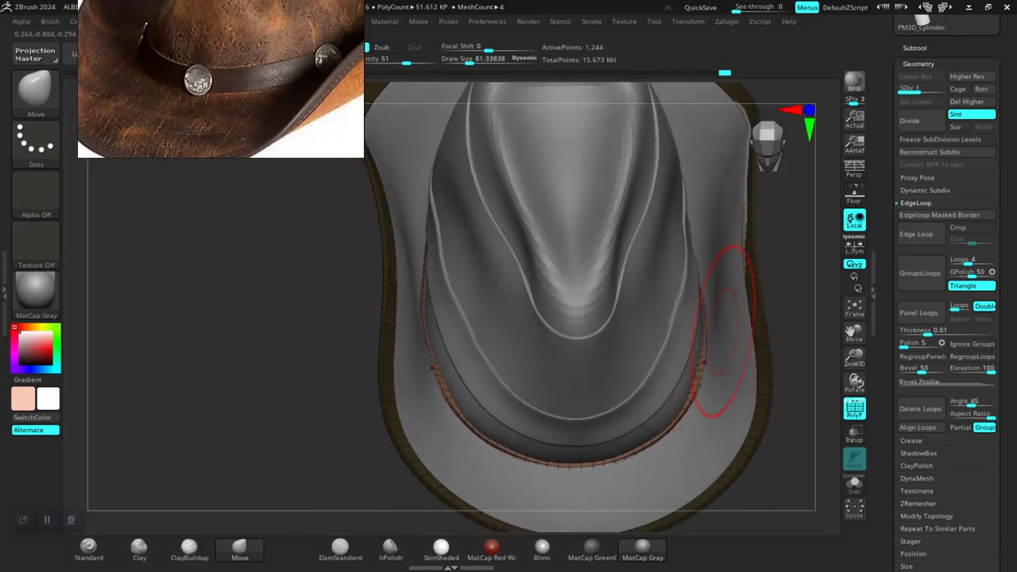
Step: Even out the side of the inner trim loop, hide the wireframe, and reshape the loop's front curve with the Move brush
{"action": "mouse_move", "coordinate": [705, 362]}
{"action": "left_mouse_down"}
{"action": "mouse_move", "coordinate": [763, 306]}
{"action": "mouse_move", "coordinate": [747, 274]}
{"action": "mouse_move", "coordinate": [707, 262]}
{"action": "left_mouse_up"}
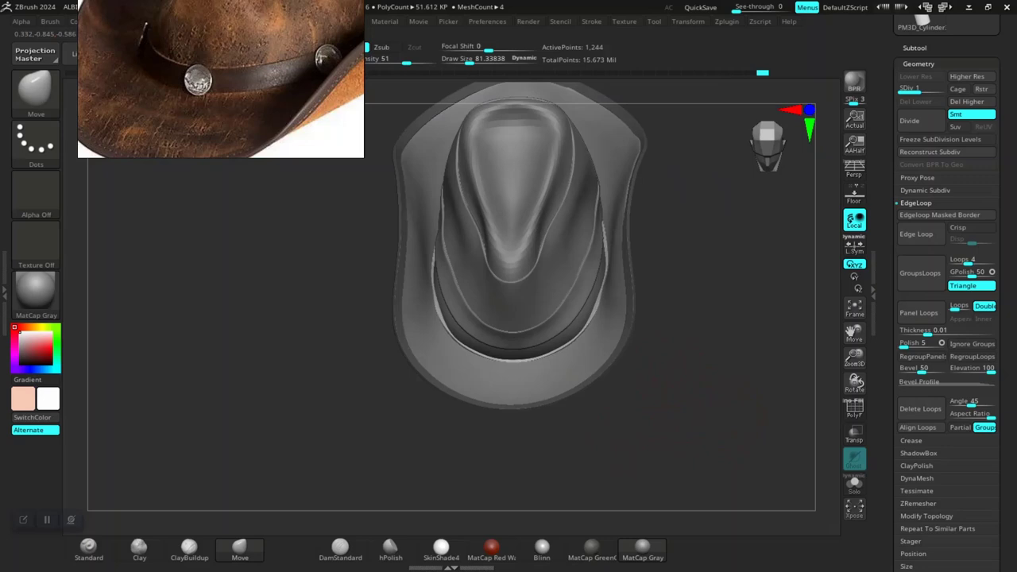
{"action": "mouse_move", "coordinate": [715, 382]}
{"action": "left_mouse_down", "text": "alt"}
{"action": "mouse_move", "coordinate": [715, 437]}
{"action": "mouse_move", "coordinate": [738, 426]}
{"action": "mouse_move", "coordinate": [715, 431]}
{"action": "mouse_move", "coordinate": [729, 433]}
{"action": "left_mouse_up", "text": "alt"}
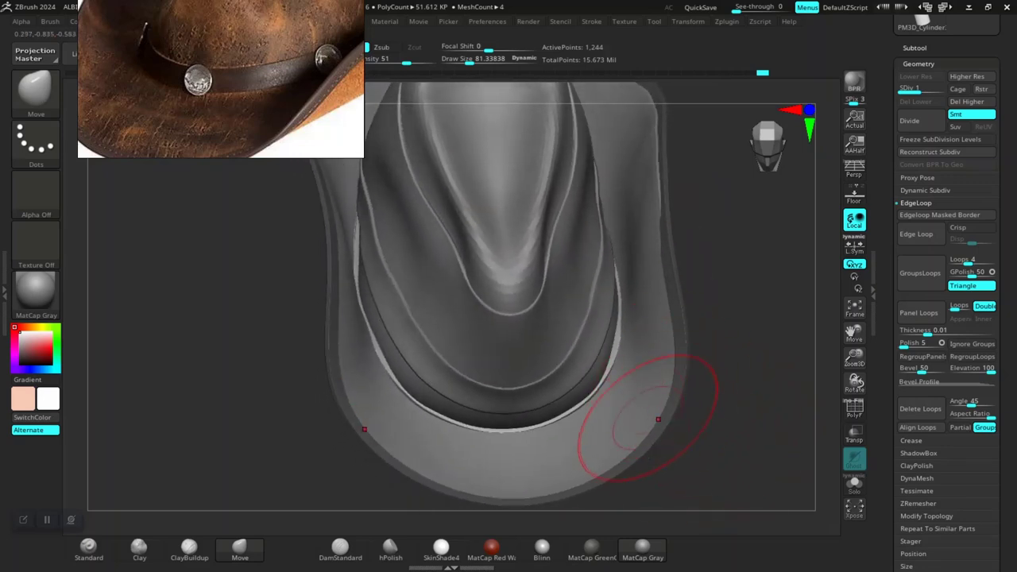
{"action": "mouse_move", "coordinate": [647, 417]}
{"action": "left_mouse_down"}
{"action": "mouse_move", "coordinate": [670, 466]}
{"action": "mouse_move", "coordinate": [726, 420]}
{"action": "mouse_move", "coordinate": [545, 404]}
{"action": "left_mouse_up"}
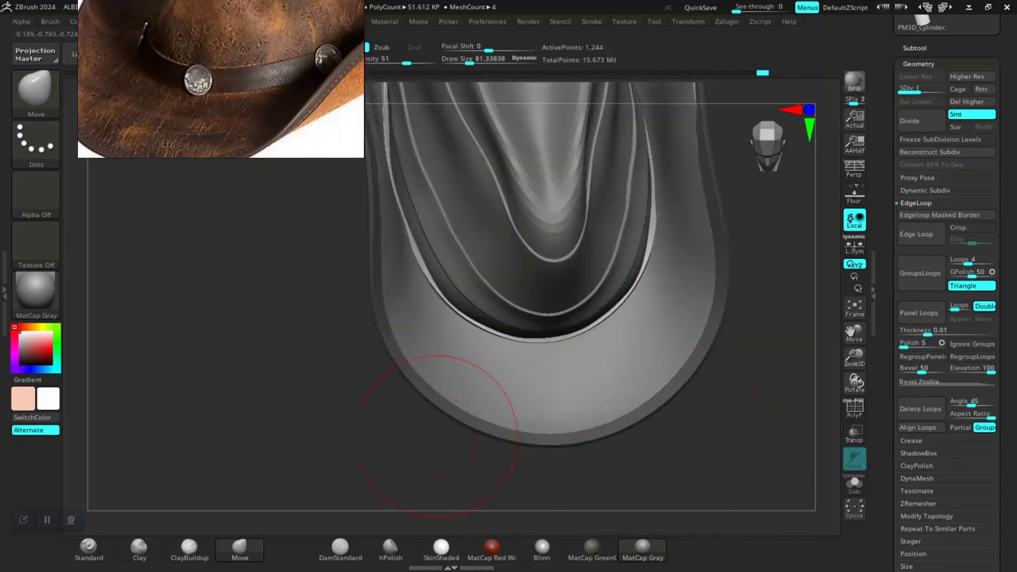
{"action": "left_click_drag", "start_coordinate": [439, 436], "coordinate": [447, 420]}
{"action": "left_click_drag", "start_coordinate": [488, 347], "coordinate": [487, 353]}
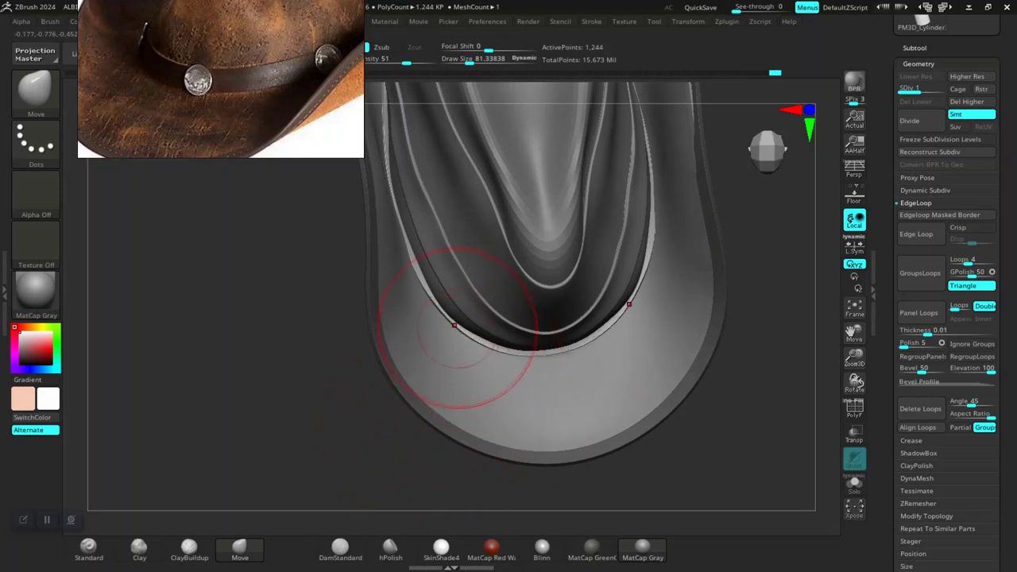
{"action": "left_click_drag", "start_coordinate": [454, 323], "coordinate": [452, 328]}
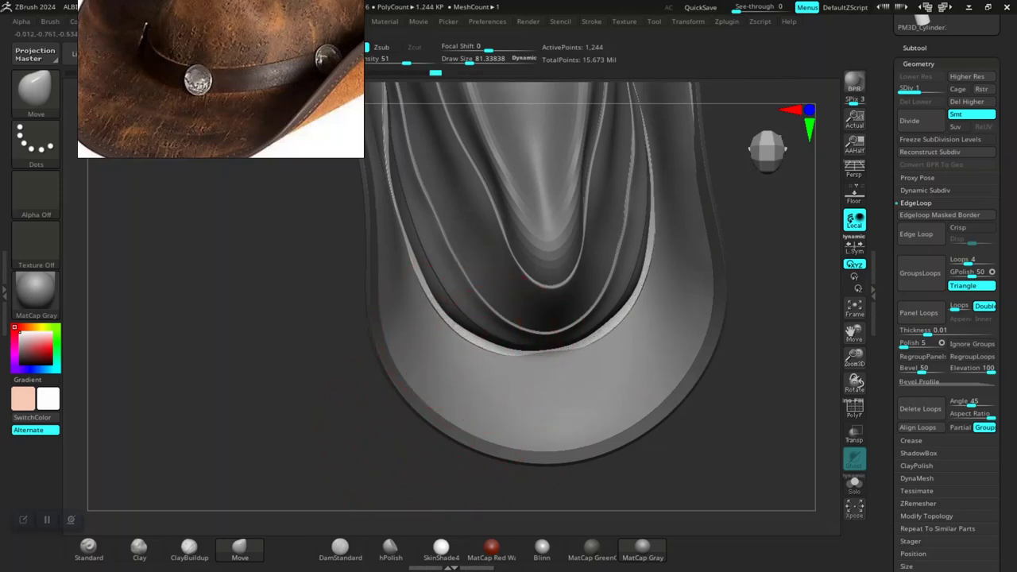
Step: Reduce the Move brush to a draw size of about 51 and correct the front centre of the inner trim loop
{"action": "key", "text": "ctrl"}
{"action": "key", "text": "ctrl+z"}
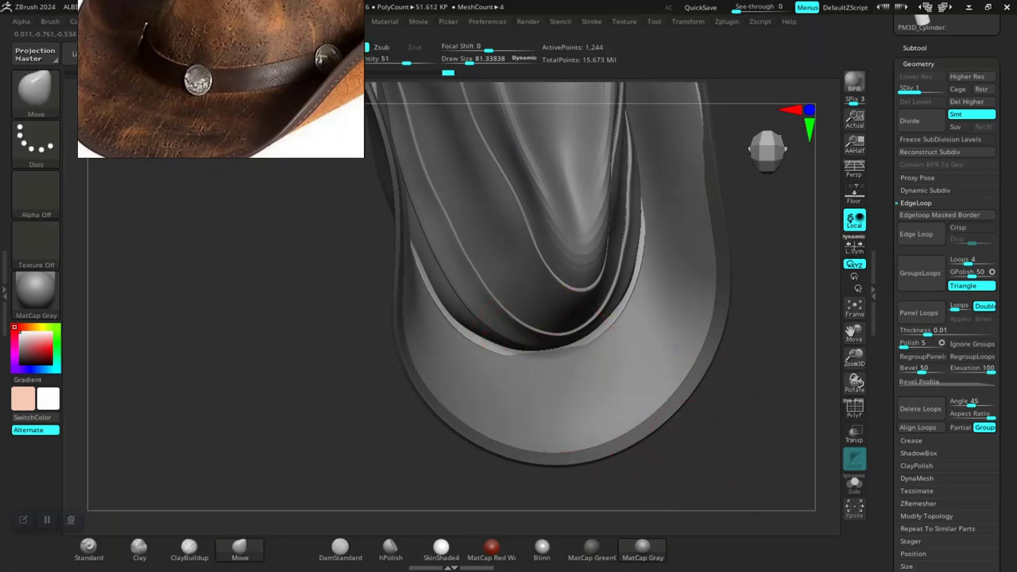
{"action": "key", "text": "ctrl"}
{"action": "key", "text": "ctrl+z"}
{"action": "key", "text": "space"}
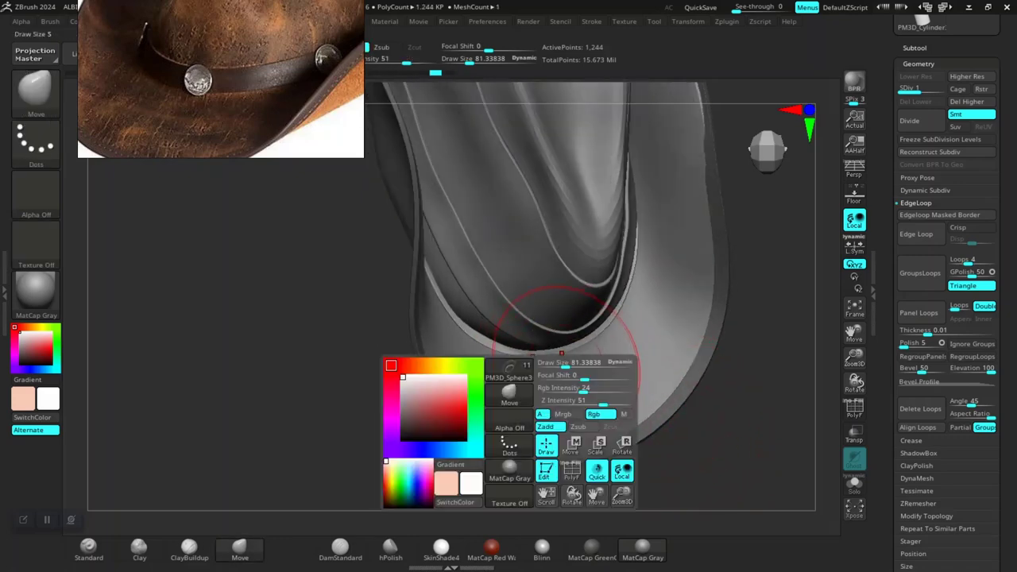
{"action": "key", "text": "ctrl+shift+z"}
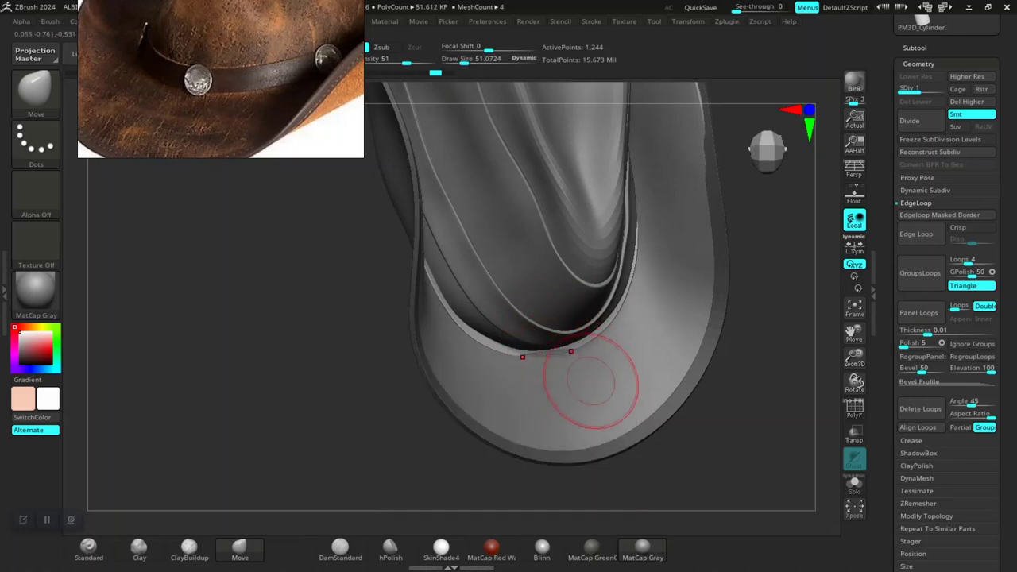
{"action": "left_click_drag", "start_coordinate": [709, 446], "coordinate": [750, 456]}
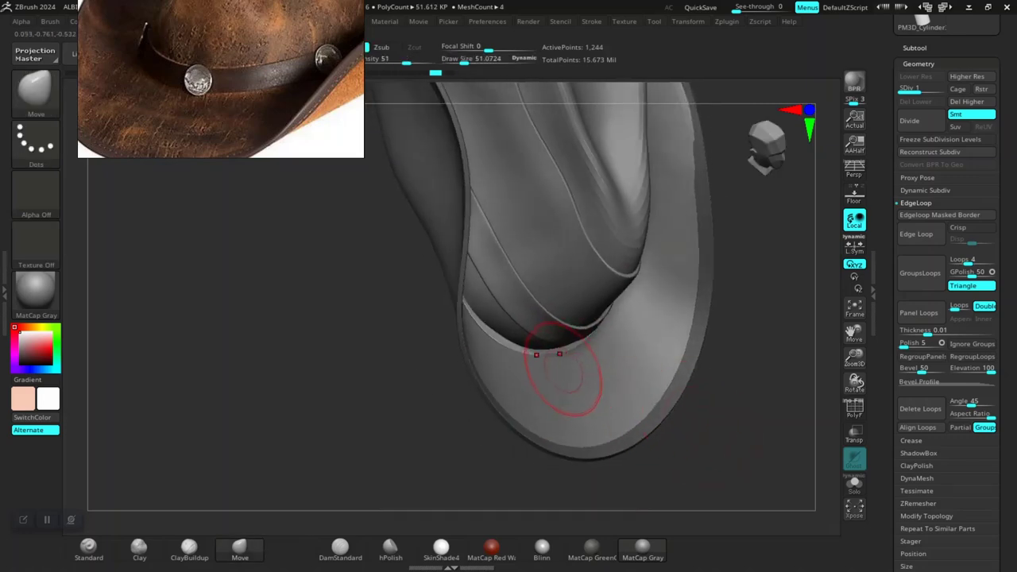
Step: Inspect the whole hat from above and from the front to check the inner trim loop's fit around the crown
{"action": "left_click_drag", "start_coordinate": [677, 430], "coordinate": [641, 386], "text": "alt"}
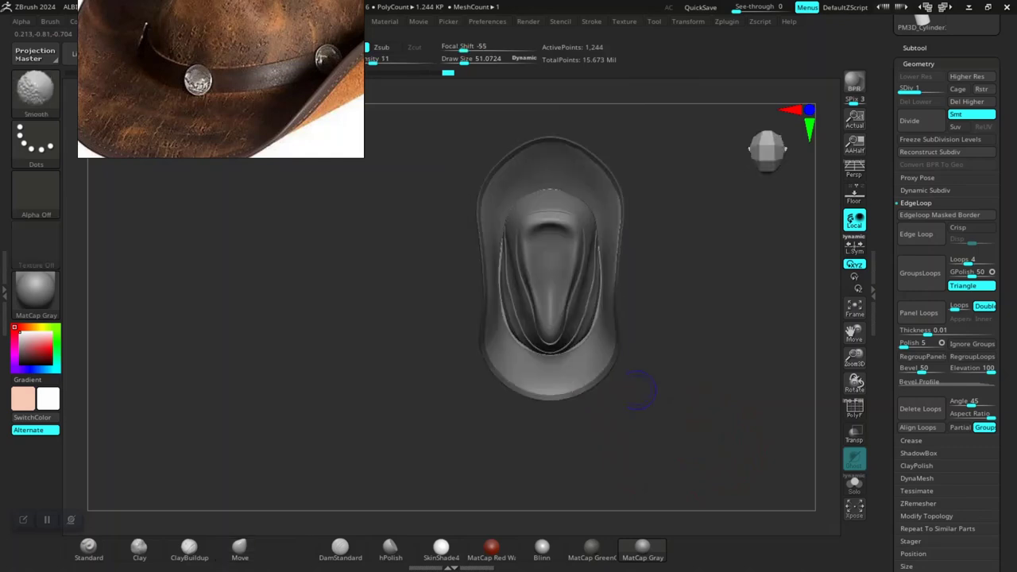
{"action": "left_click_drag", "start_coordinate": [688, 361], "coordinate": [709, 446], "text": "alt"}
{"action": "key", "text": "ctrl+shift+z"}
{"action": "key", "text": "ctrl+shift+z"}
{"action": "key", "text": "ctrl+shift+z"}
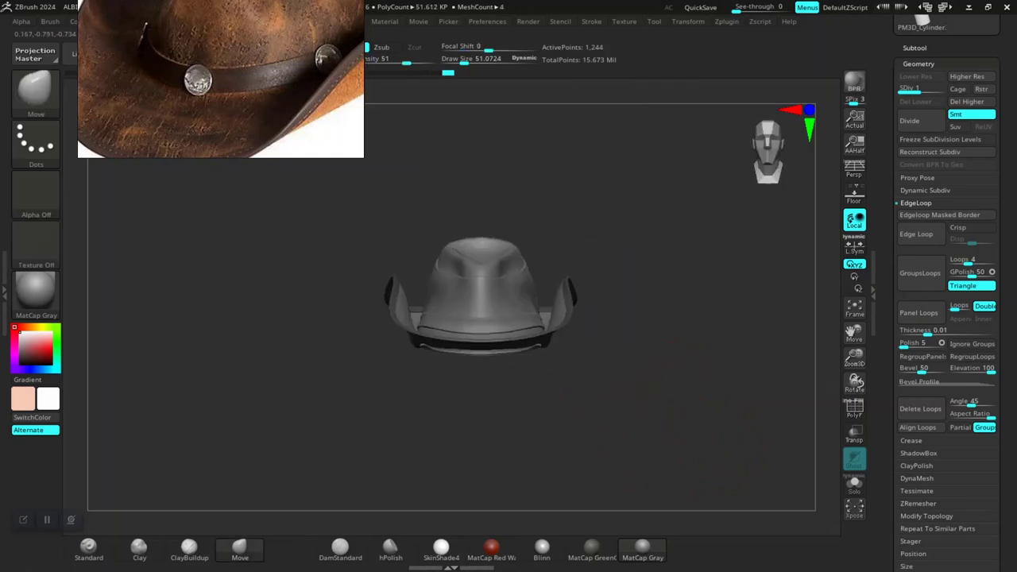
{"action": "key", "text": "ctrl+z"}
{"action": "key", "text": "ctrl+z"}
{"action": "key", "text": "ctrl+z"}
{"action": "key", "text": "ctrl+z"}
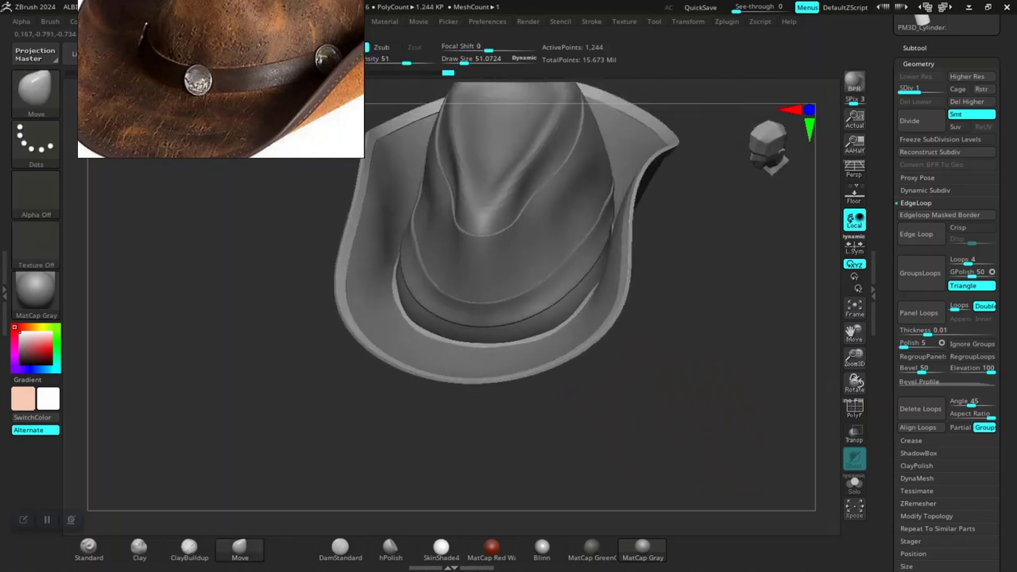
{"action": "key", "text": "ctrl+shift+z"}
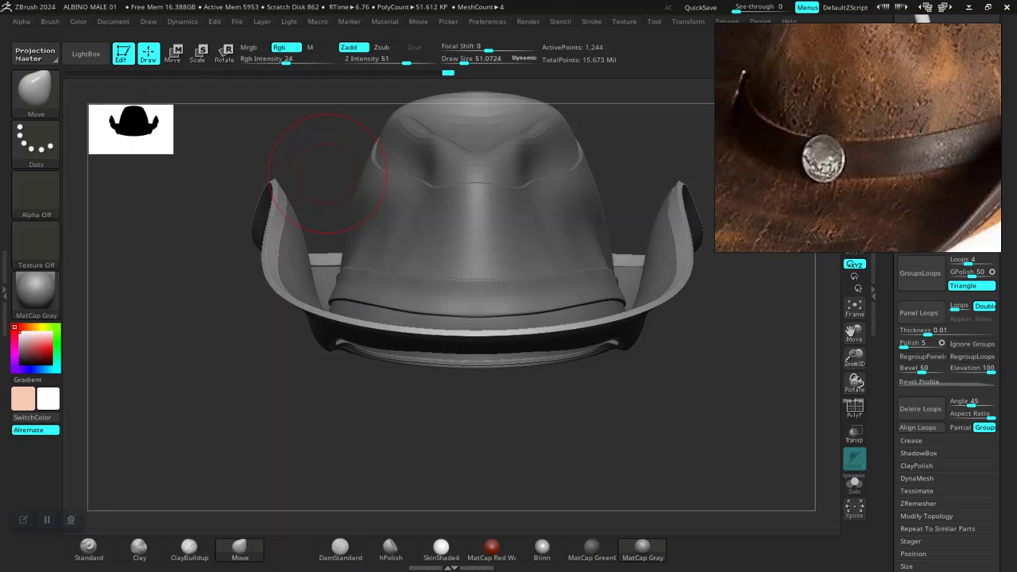
Step: Frame the front of the hat band and choose the IMM ModelKit brush for adding a round ornament
{"action": "left_click_drag", "start_coordinate": [327, 173], "coordinate": [328, 278]}
{"action": "mouse_move", "coordinate": [486, 464]}
{"action": "left_mouse_down", "text": "alt"}
{"action": "mouse_move", "coordinate": [485, 453]}
{"action": "mouse_move", "coordinate": [488, 510]}
{"action": "left_mouse_up", "text": "alt"}
{"action": "left_click_drag", "start_coordinate": [520, 455], "coordinate": [478, 424], "text": "alt"}
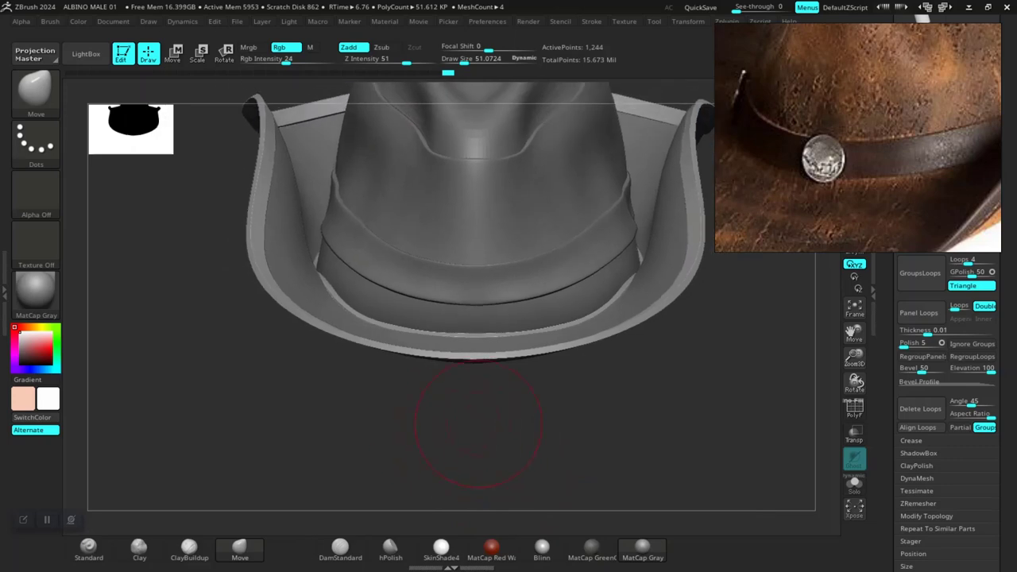
{"action": "key", "text": "b"}
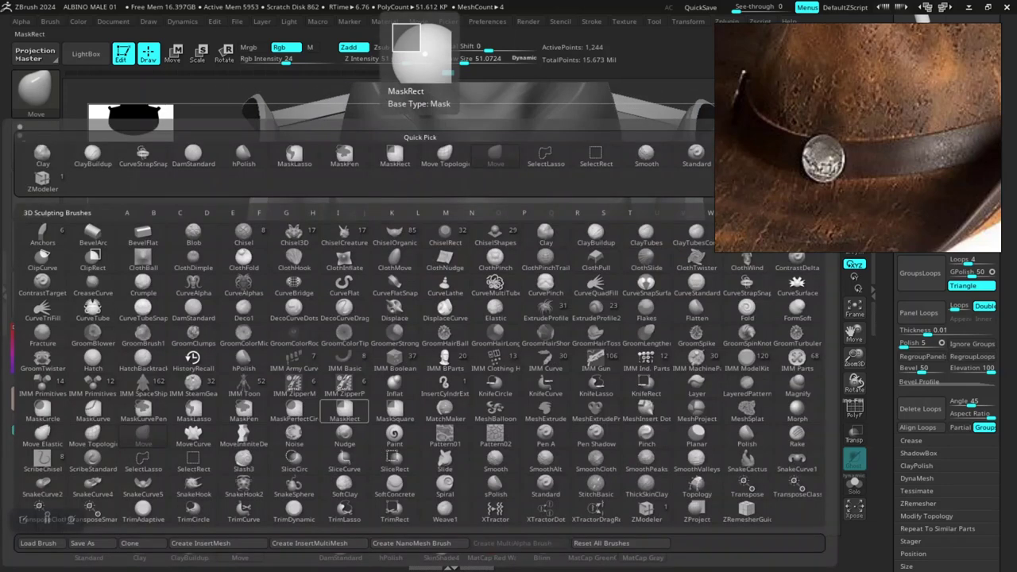
{"action": "key", "text": "i"}
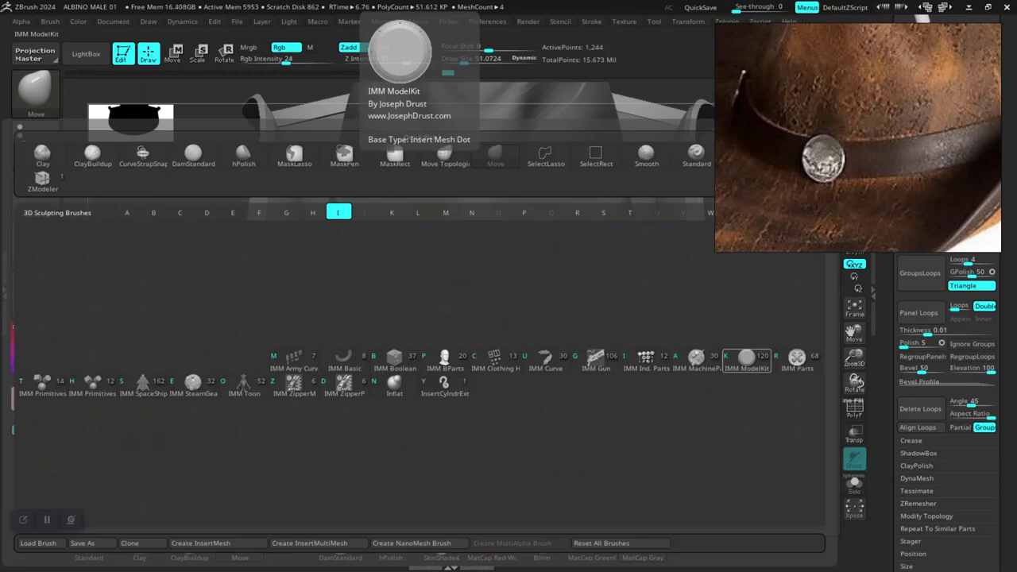
{"action": "left_click", "coordinate": [747, 359]}
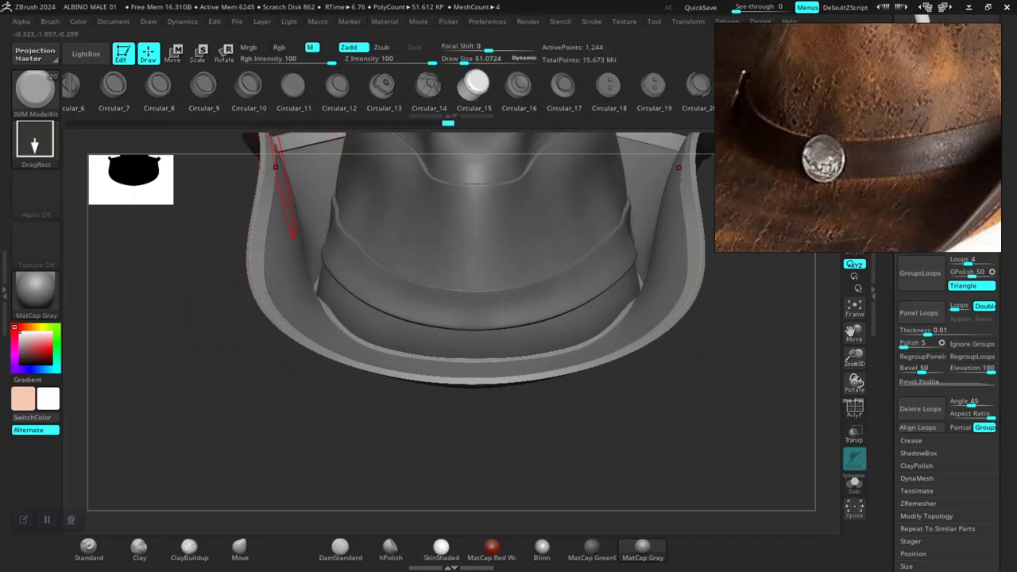
Step: Browse the IMM ModelKit inserts from Boosters and Circular through Fasteners, Plates and Vents for a round coin-like ornament
{"action": "left_click", "coordinate": [204, 87]}
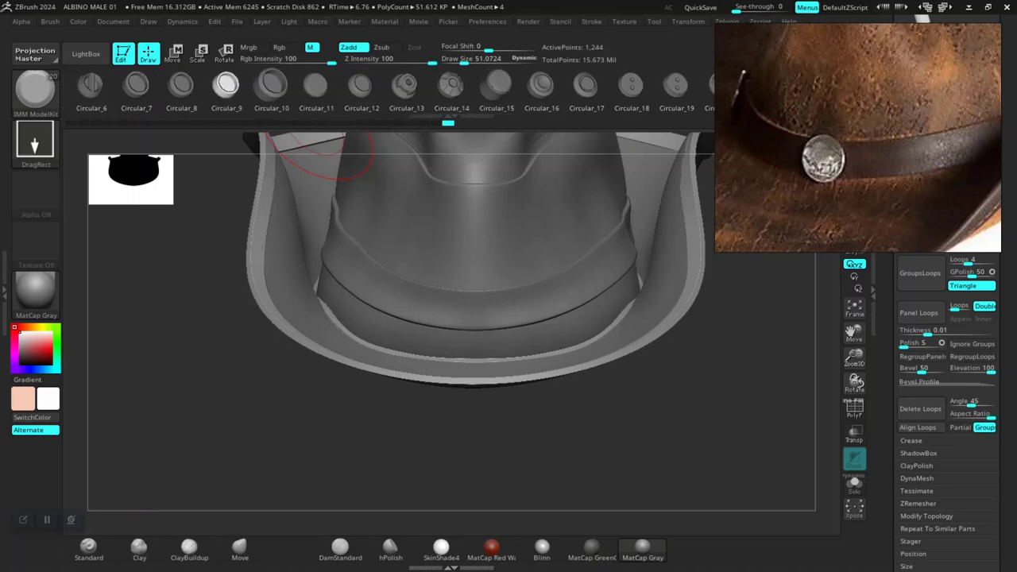
{"action": "left_click_drag", "start_coordinate": [270, 86], "coordinate": [490, 85]}
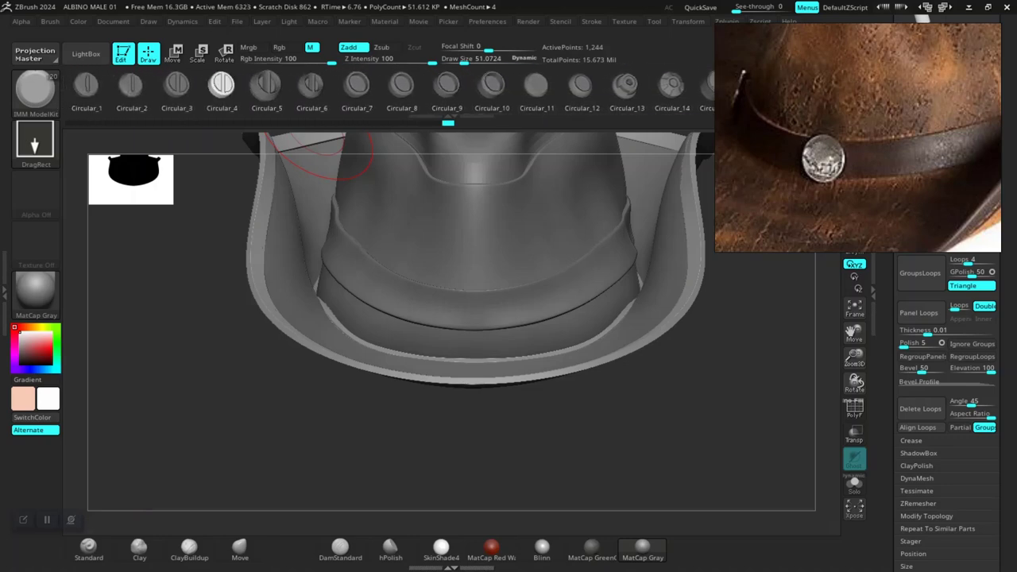
{"action": "scroll", "coordinate": [227, 83], "scroll_direction": "left", "scroll_amount": 7}
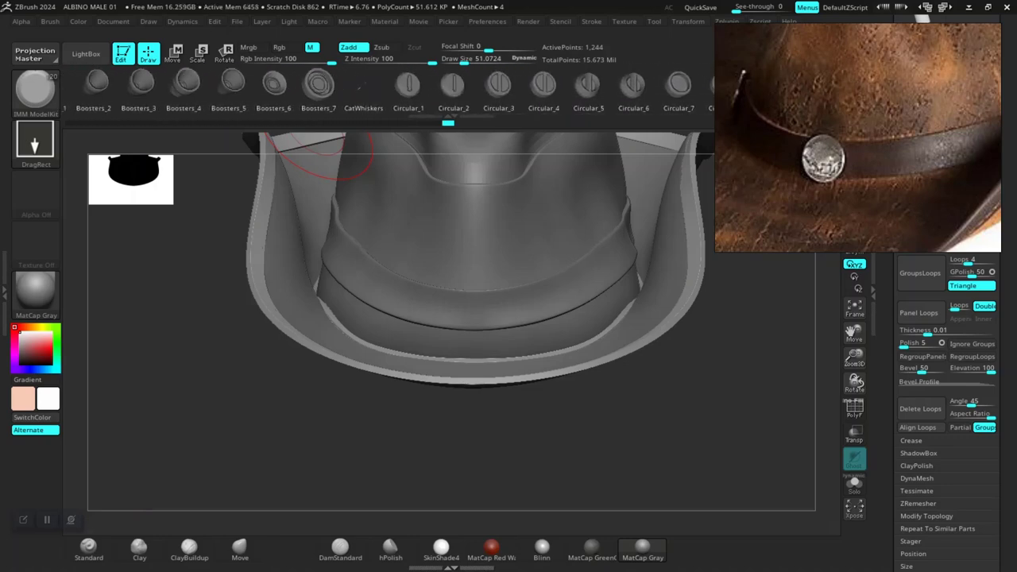
{"action": "scroll", "coordinate": [314, 84], "scroll_direction": "left", "scroll_amount": 3}
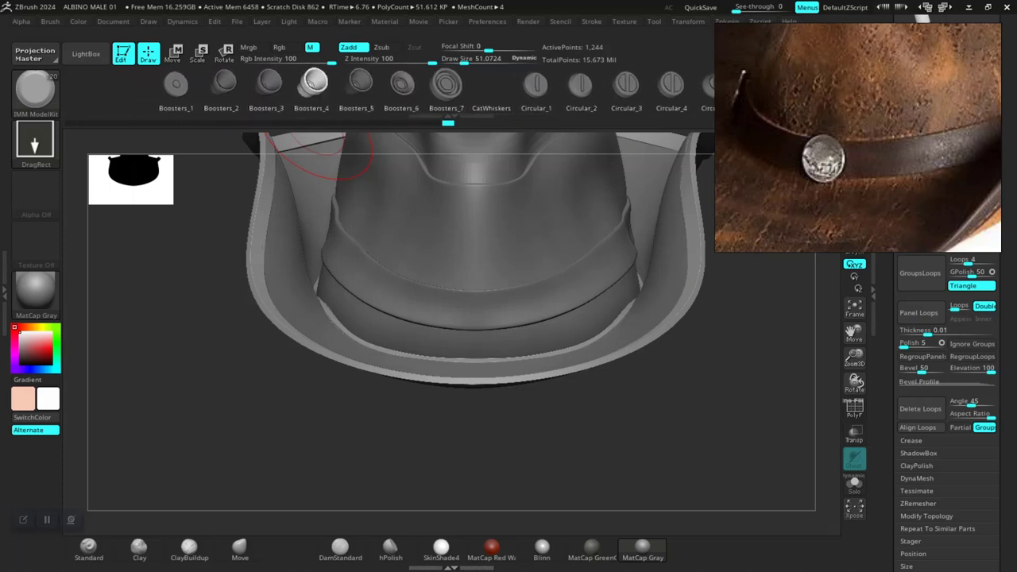
{"action": "scroll", "coordinate": [314, 83], "scroll_direction": "right", "scroll_amount": 9}
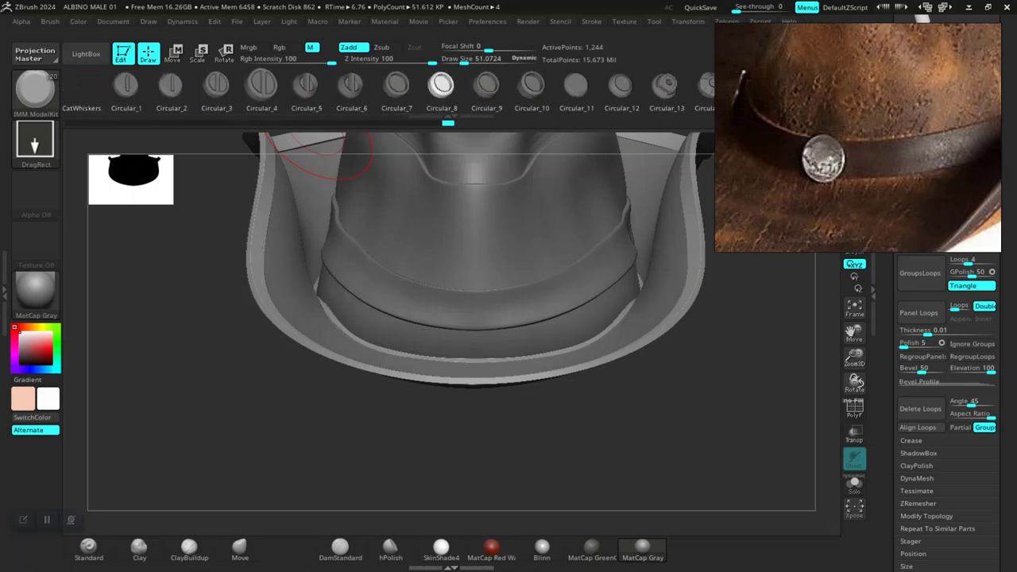
{"action": "scroll", "coordinate": [429, 84], "scroll_direction": "right", "scroll_amount": 4}
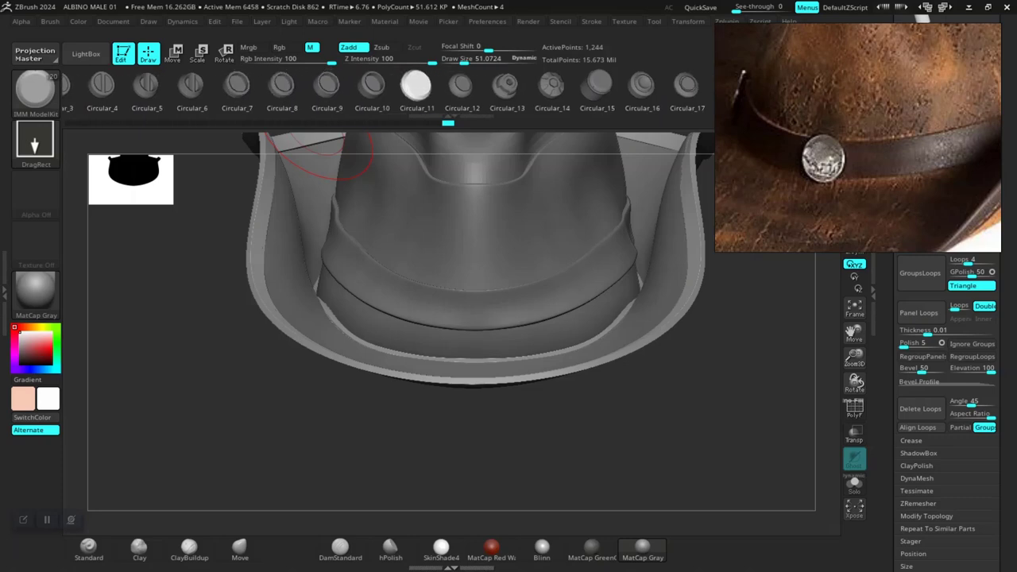
{"action": "scroll", "coordinate": [418, 85], "scroll_direction": "right", "scroll_amount": 8}
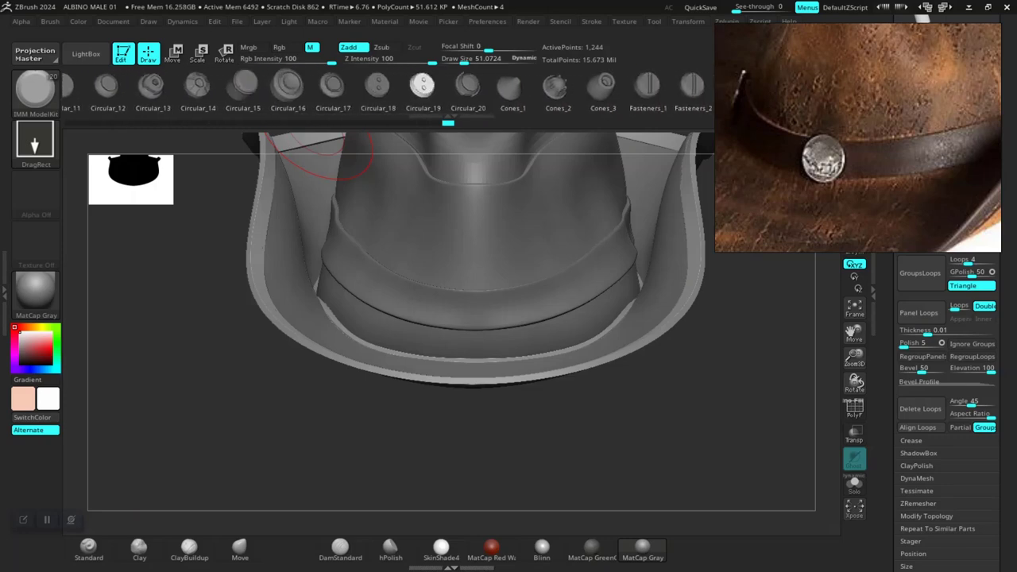
{"action": "scroll", "coordinate": [422, 85], "scroll_direction": "right", "scroll_amount": 8}
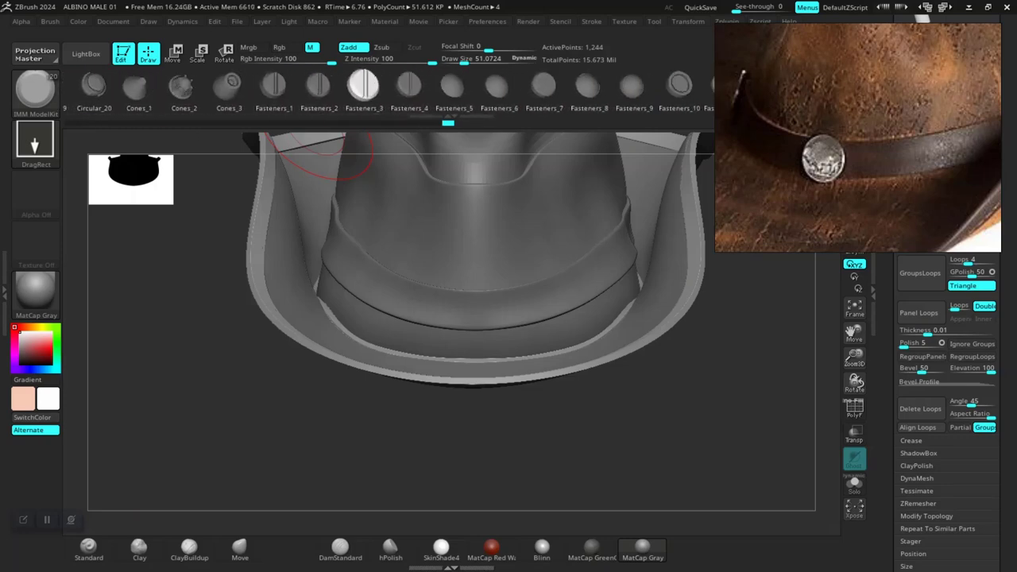
{"action": "scroll", "coordinate": [342, 85], "scroll_direction": "right", "scroll_amount": 6}
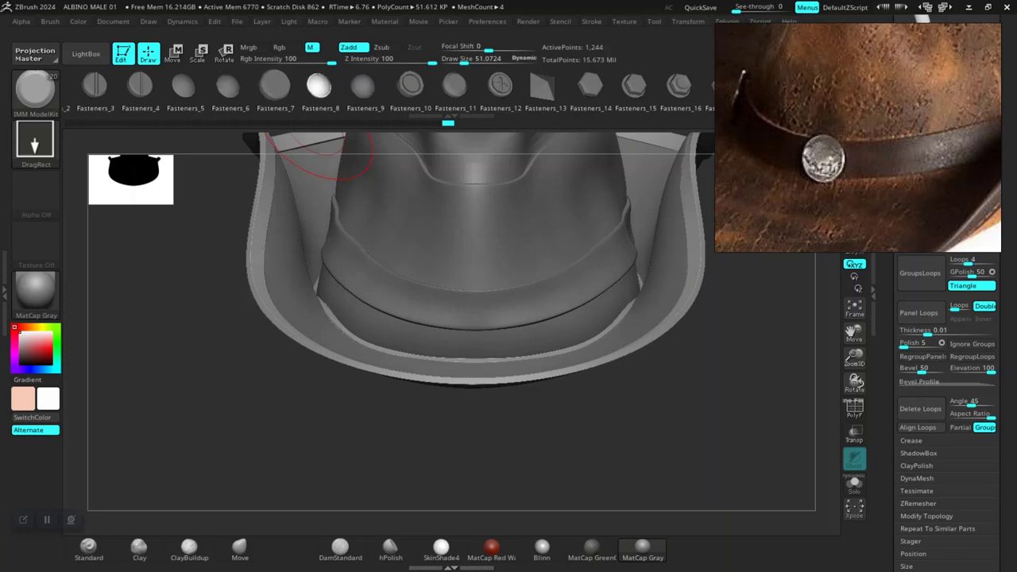
{"action": "scroll", "coordinate": [342, 85], "scroll_direction": "right", "scroll_amount": 7}
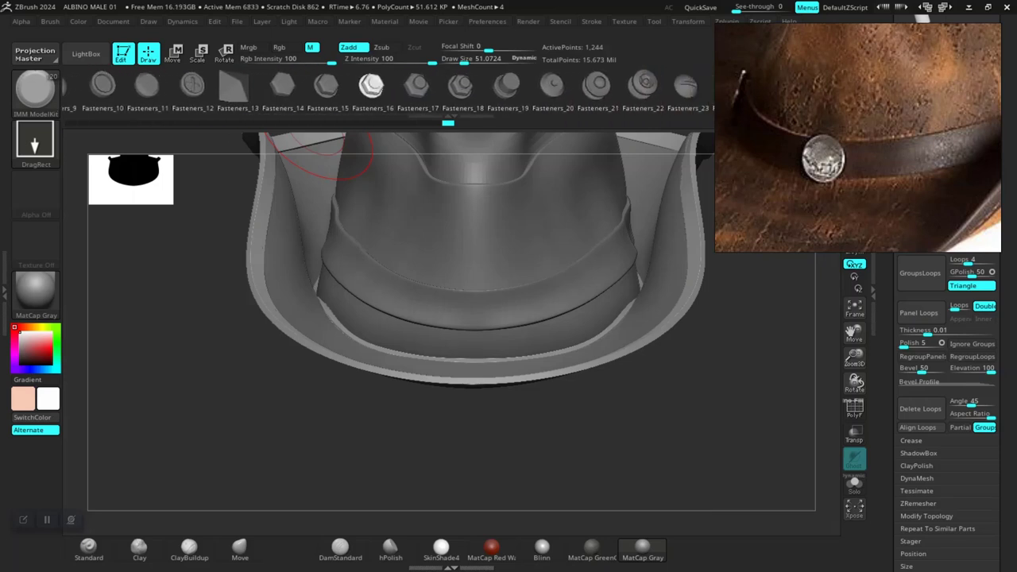
{"action": "scroll", "coordinate": [398, 85], "scroll_direction": "right", "scroll_amount": 6}
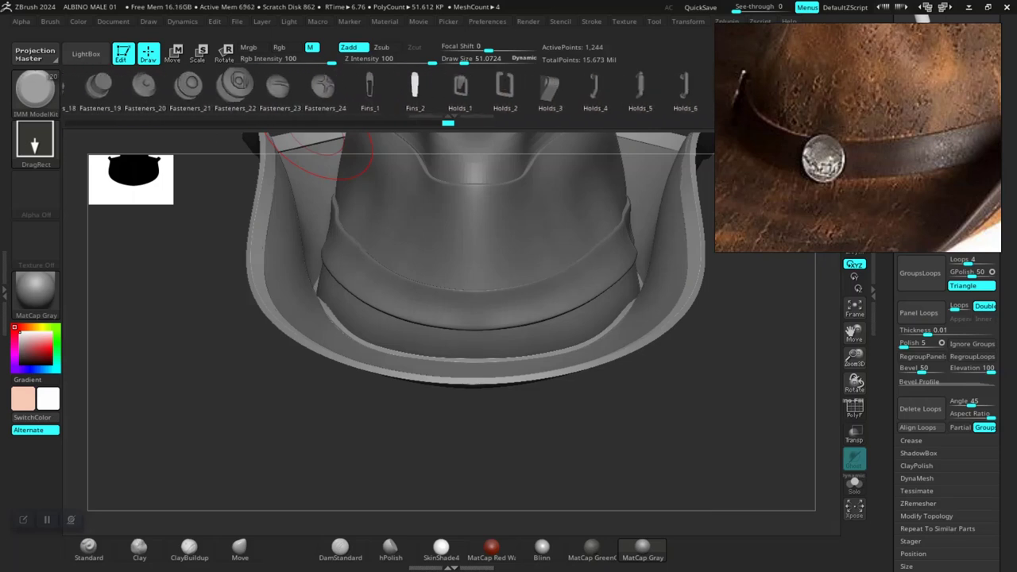
{"action": "scroll", "coordinate": [389, 85], "scroll_direction": "right", "scroll_amount": 10}
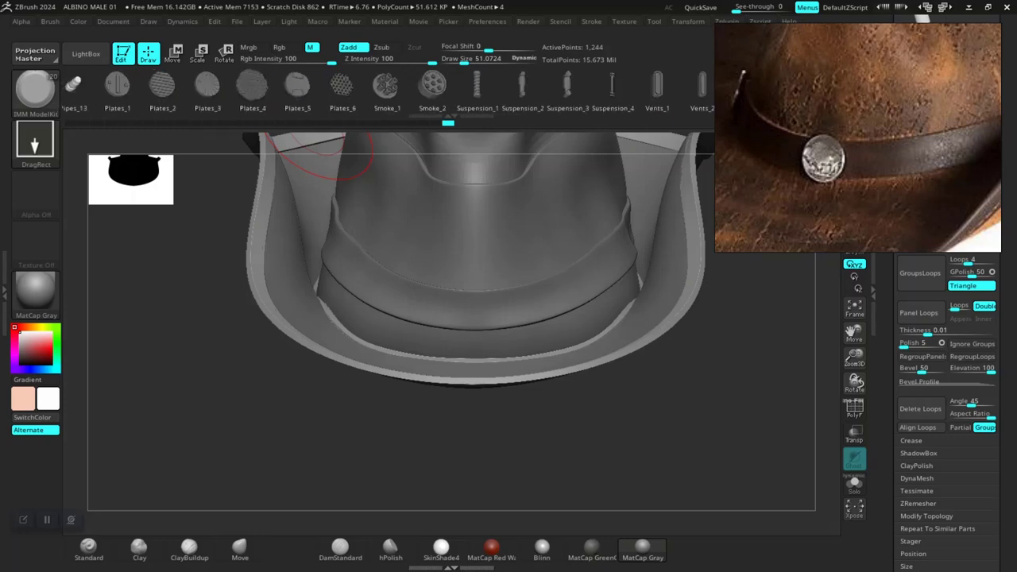
{"action": "scroll", "coordinate": [381, 85], "scroll_direction": "left", "scroll_amount": 3}
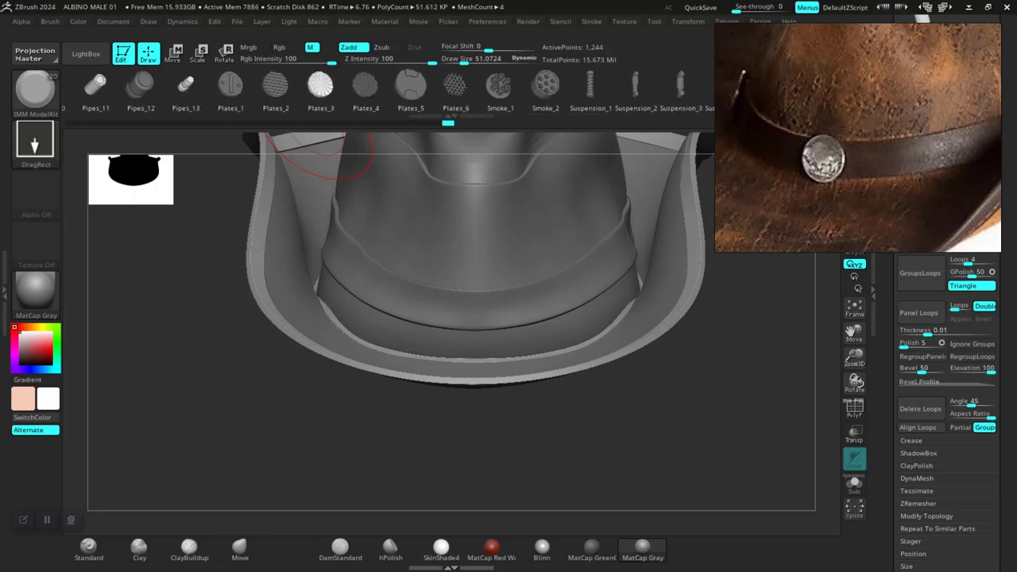
{"action": "scroll", "coordinate": [325, 85], "scroll_direction": "left", "scroll_amount": 3}
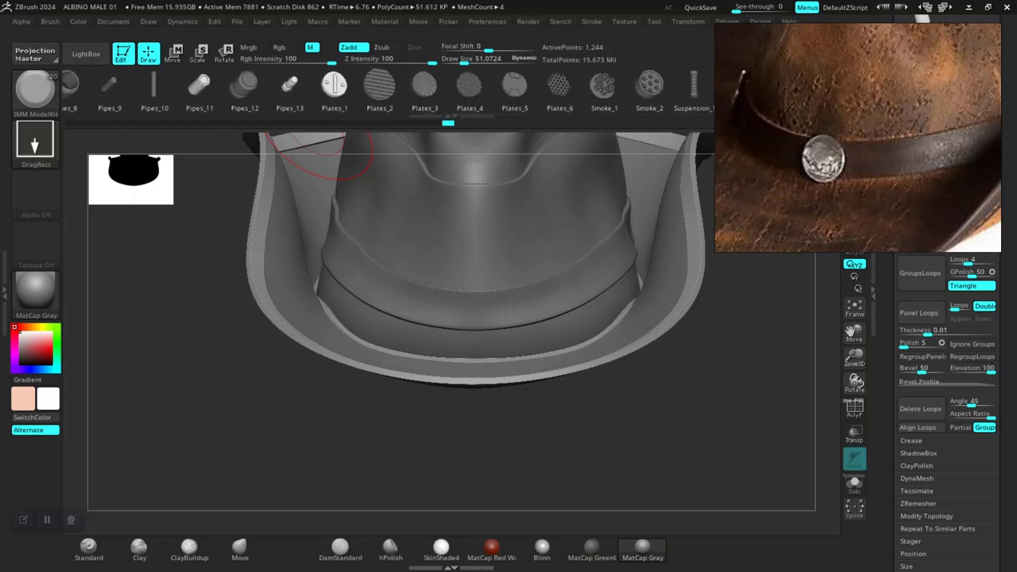
{"action": "scroll", "coordinate": [381, 85], "scroll_direction": "left", "scroll_amount": 3}
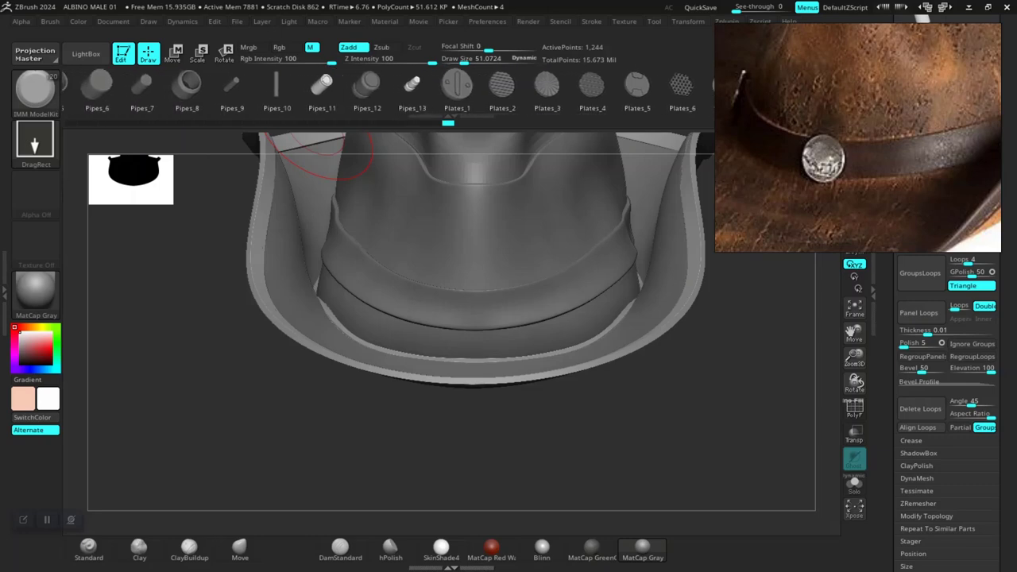
{"action": "scroll", "coordinate": [381, 85], "scroll_direction": "right", "scroll_amount": 4}
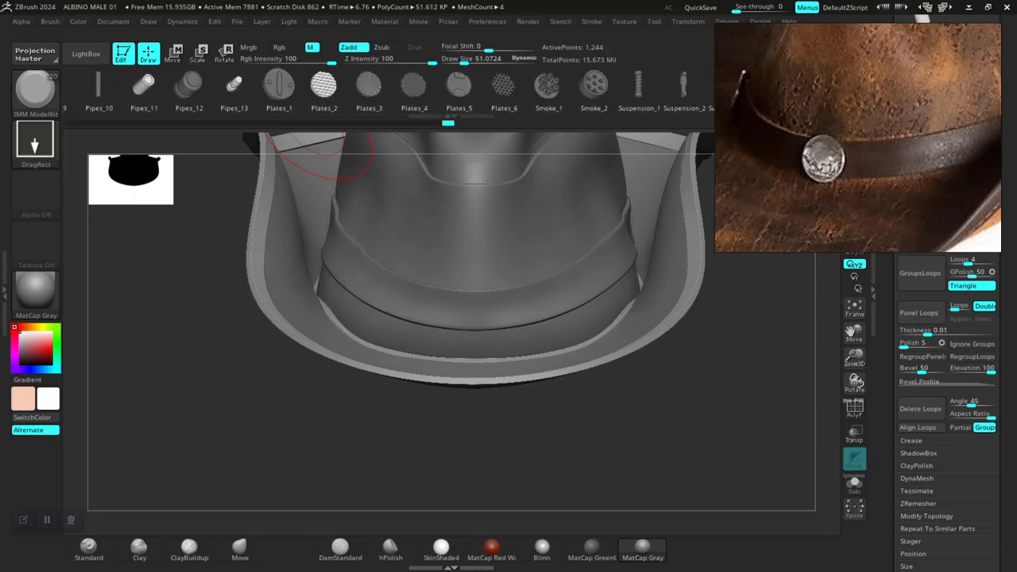
{"action": "scroll", "coordinate": [459, 84], "scroll_direction": "right", "scroll_amount": 4}
{"action": "scroll", "coordinate": [426, 84], "scroll_direction": "right", "scroll_amount": 5}
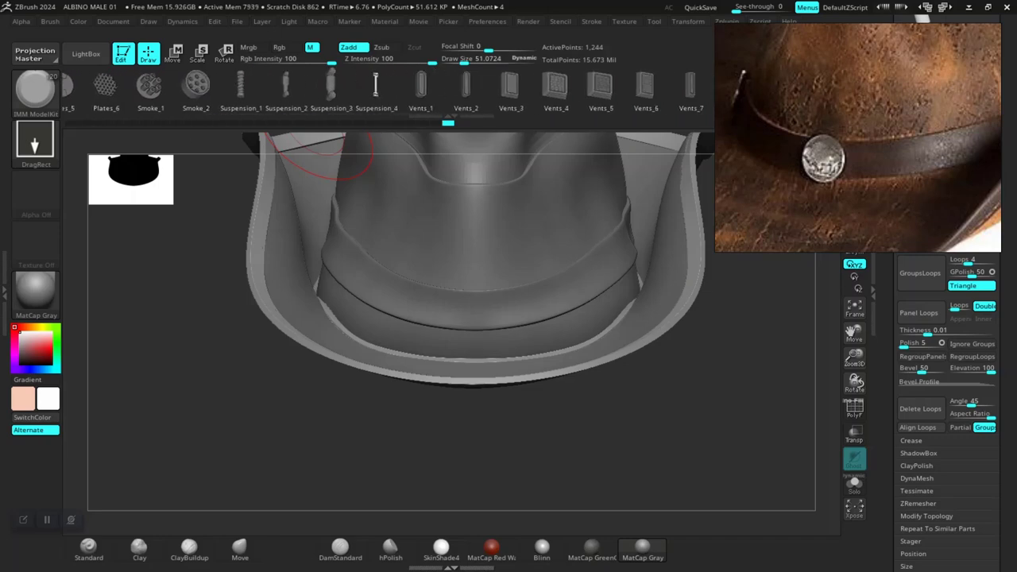
{"action": "scroll", "coordinate": [385, 85], "scroll_direction": "left", "scroll_amount": 9}
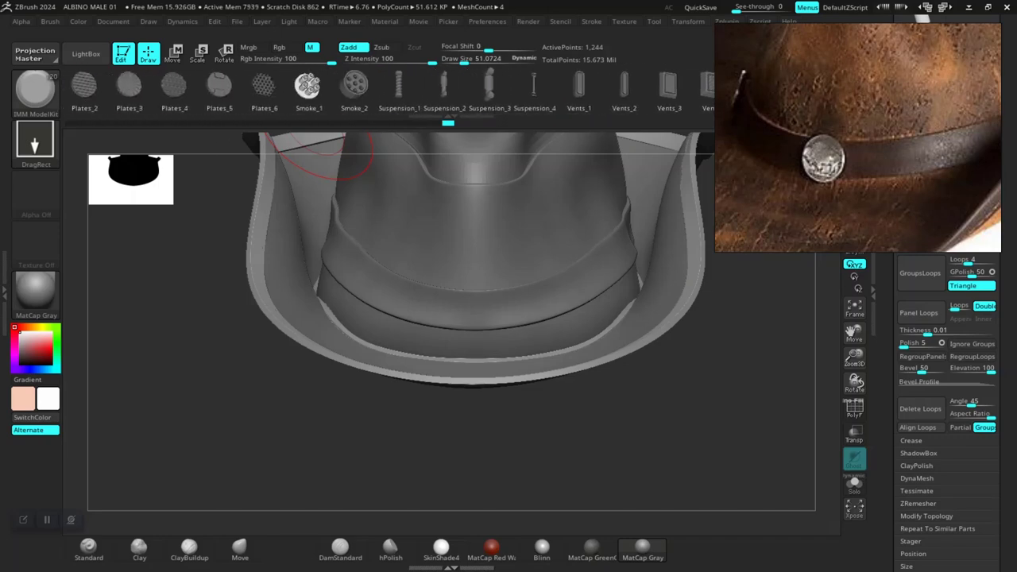
Step: Return through the IMM ModelKit inserts to the Fasteners group and choose Fasteners_12 as the round ornament
{"action": "scroll", "coordinate": [350, 84], "scroll_direction": "left", "scroll_amount": 4}
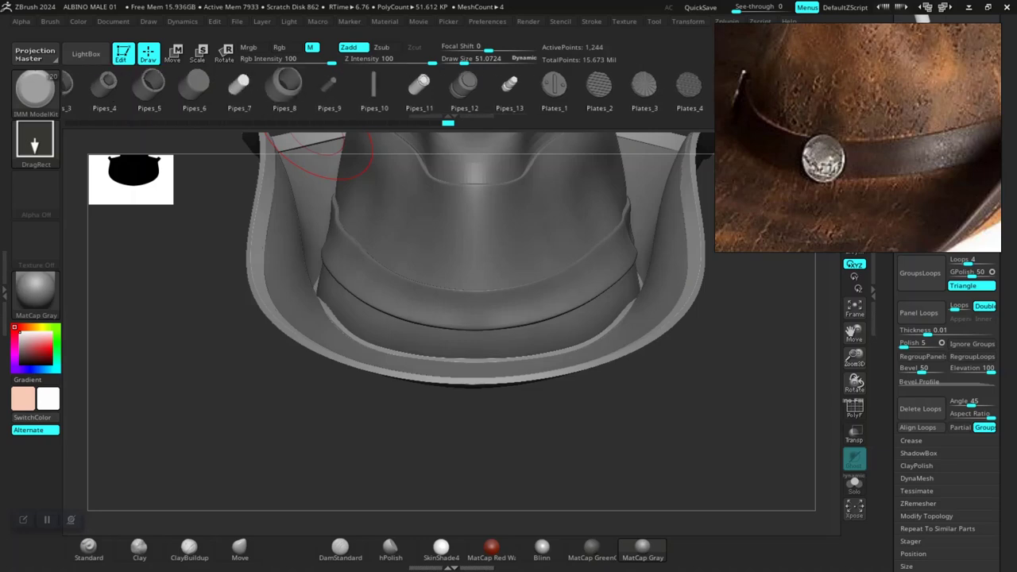
{"action": "scroll", "coordinate": [306, 84], "scroll_direction": "left", "scroll_amount": 6}
{"action": "scroll", "coordinate": [306, 85], "scroll_direction": "left", "scroll_amount": 4}
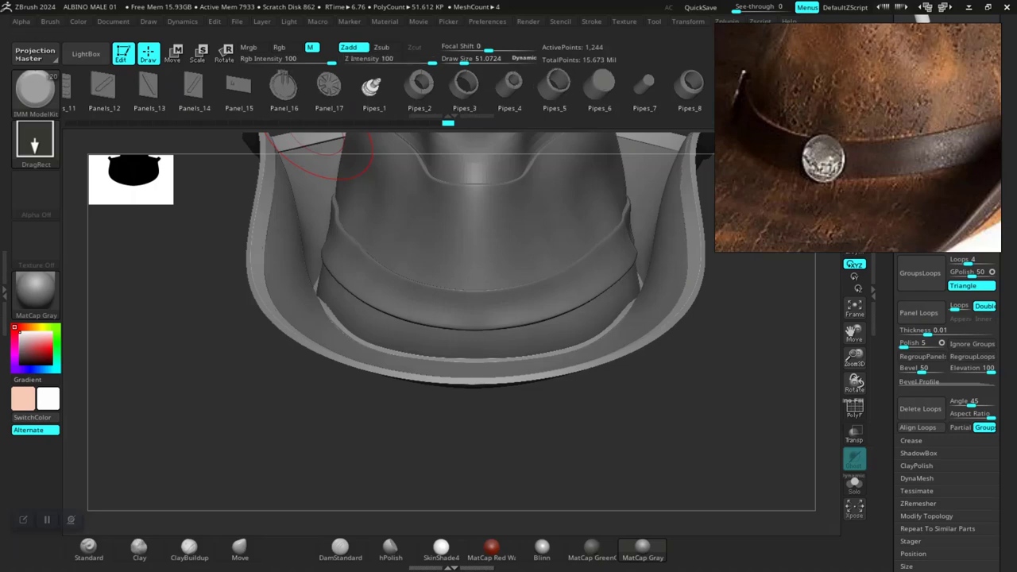
{"action": "scroll", "coordinate": [306, 84], "scroll_direction": "left", "scroll_amount": 6}
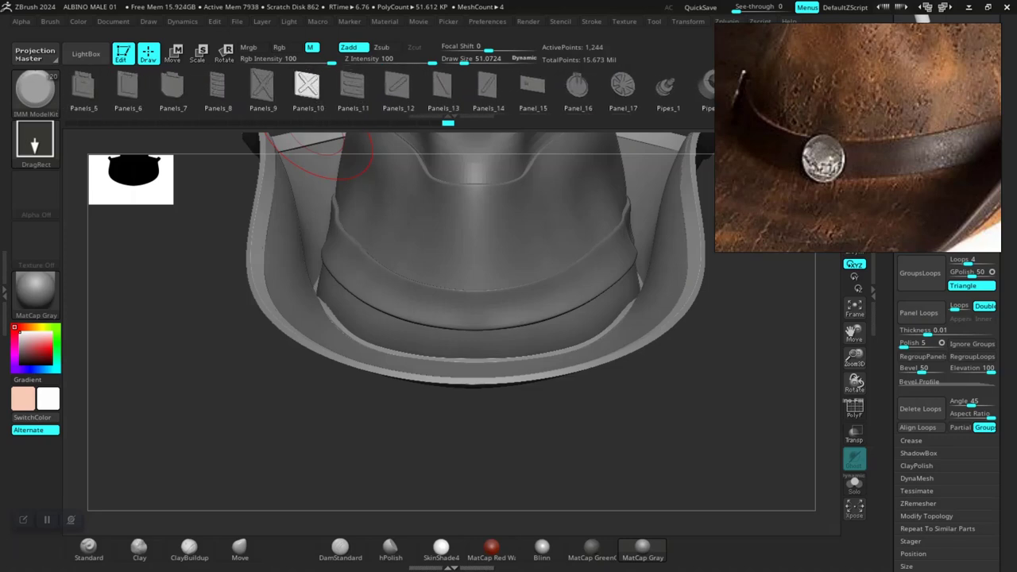
{"action": "scroll", "coordinate": [306, 85], "scroll_direction": "left", "scroll_amount": 8}
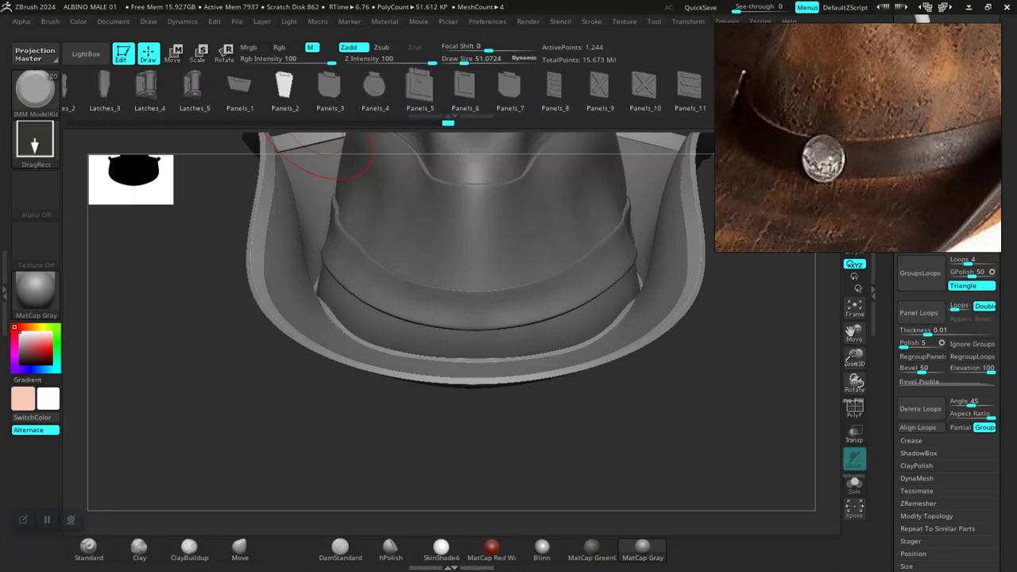
{"action": "scroll", "coordinate": [274, 84], "scroll_direction": "left", "scroll_amount": 10}
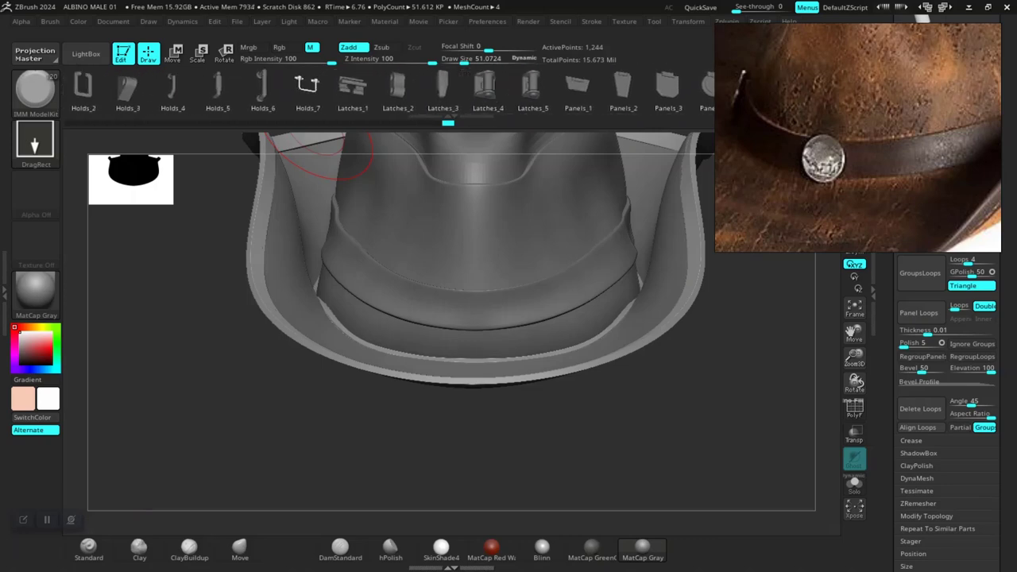
{"action": "scroll", "coordinate": [273, 84], "scroll_direction": "left", "scroll_amount": 6}
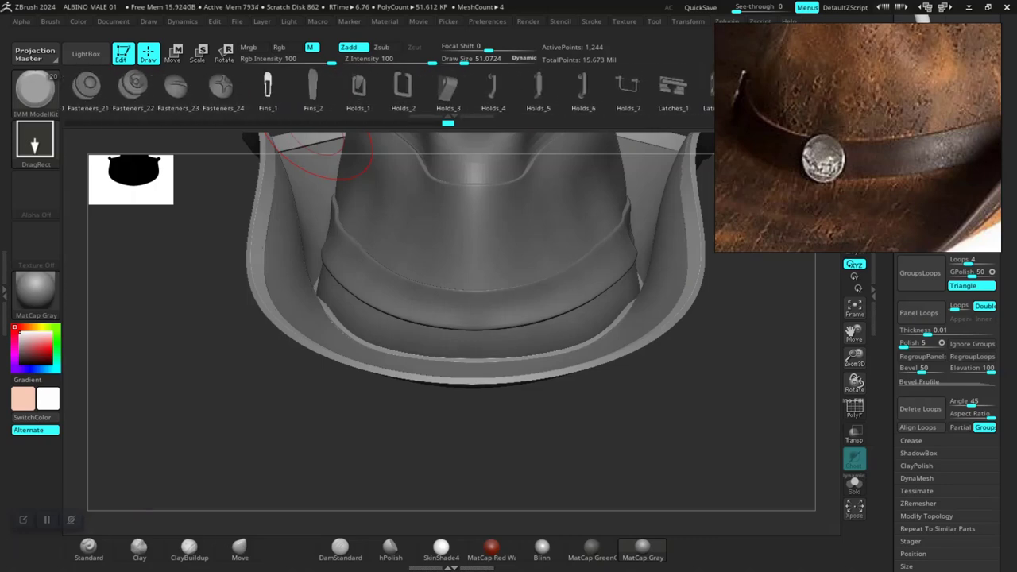
{"action": "scroll", "coordinate": [282, 84], "scroll_direction": "left", "scroll_amount": 6}
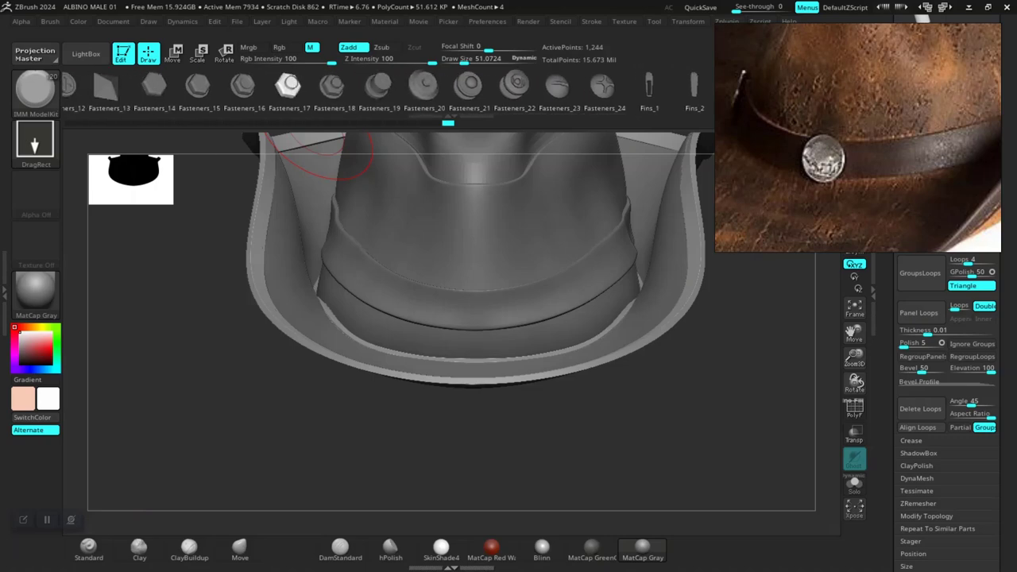
{"action": "scroll", "coordinate": [278, 84], "scroll_direction": "left", "scroll_amount": 3}
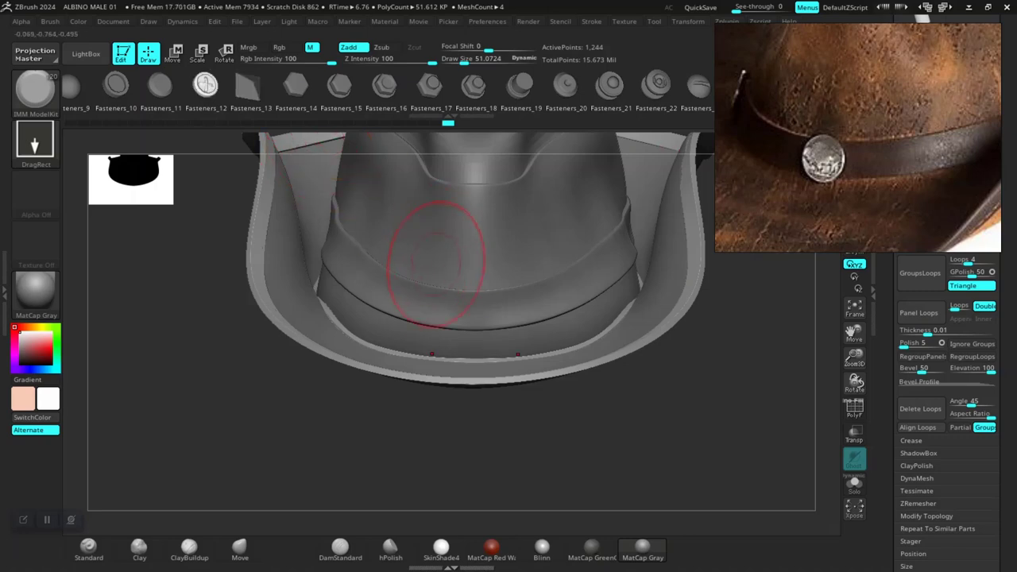
Step: Move the reference image aside and make the PM3D_Sphere3D3_1 hat body the active subtool for inserting the ornament
{"action": "left_click", "coordinate": [664, 300]}
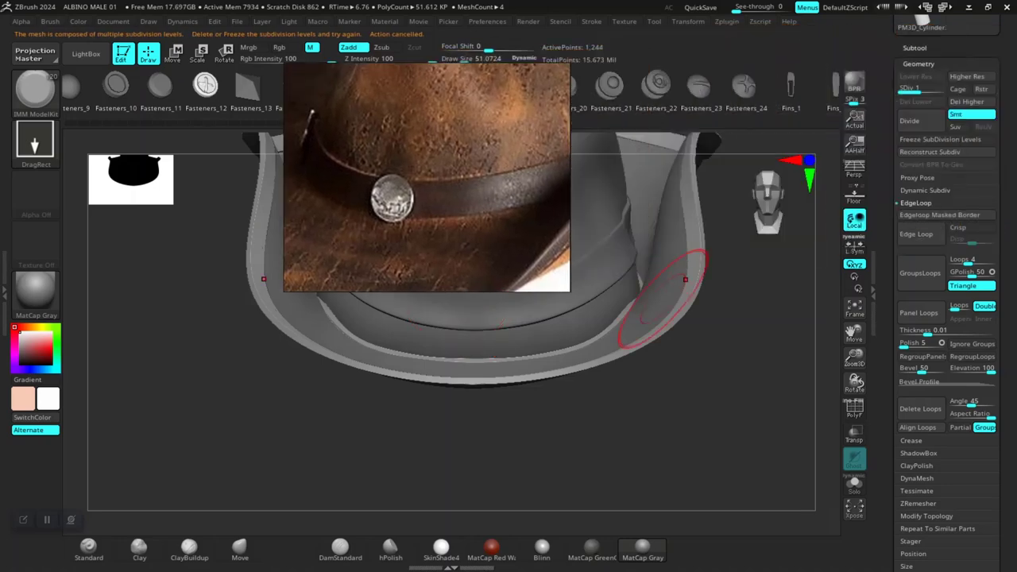
{"action": "left_click_drag", "start_coordinate": [427, 178], "coordinate": [348, 217]}
{"action": "left_click_drag", "start_coordinate": [1003, 254], "coordinate": [1002, 471]}
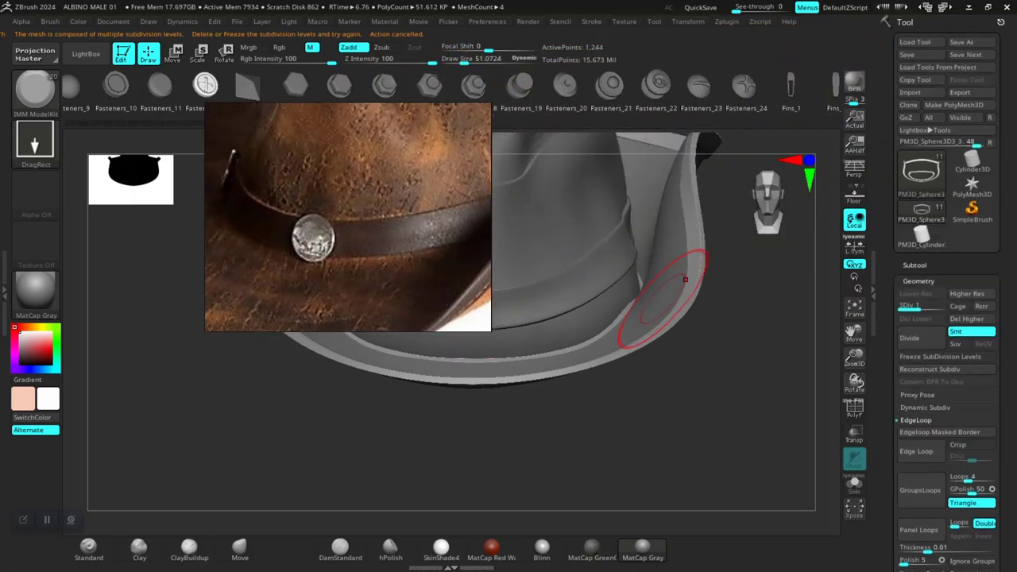
{"action": "scroll", "coordinate": [947, 293], "scroll_direction": "down", "scroll_amount": 5}
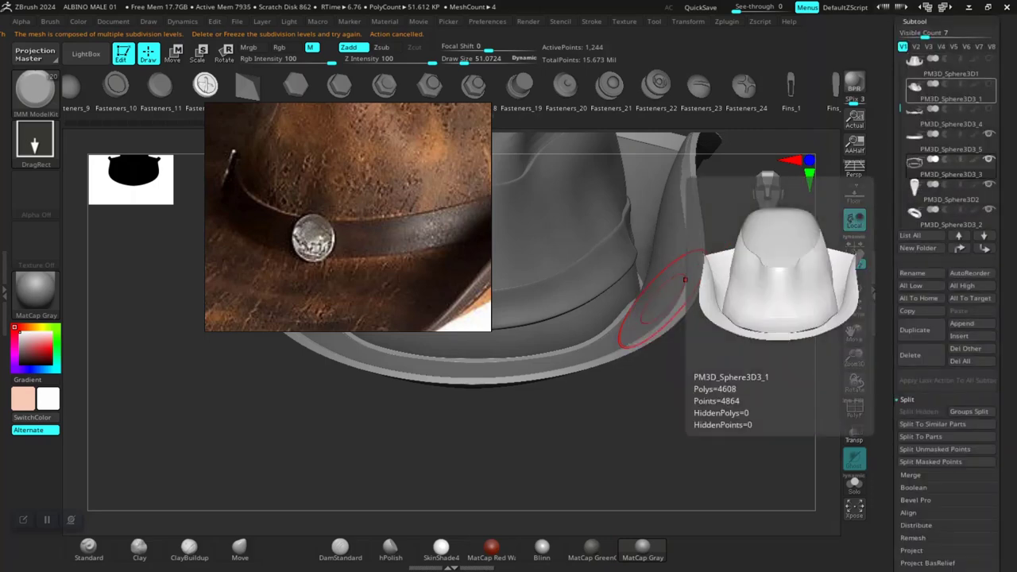
{"action": "left_click", "coordinate": [951, 91]}
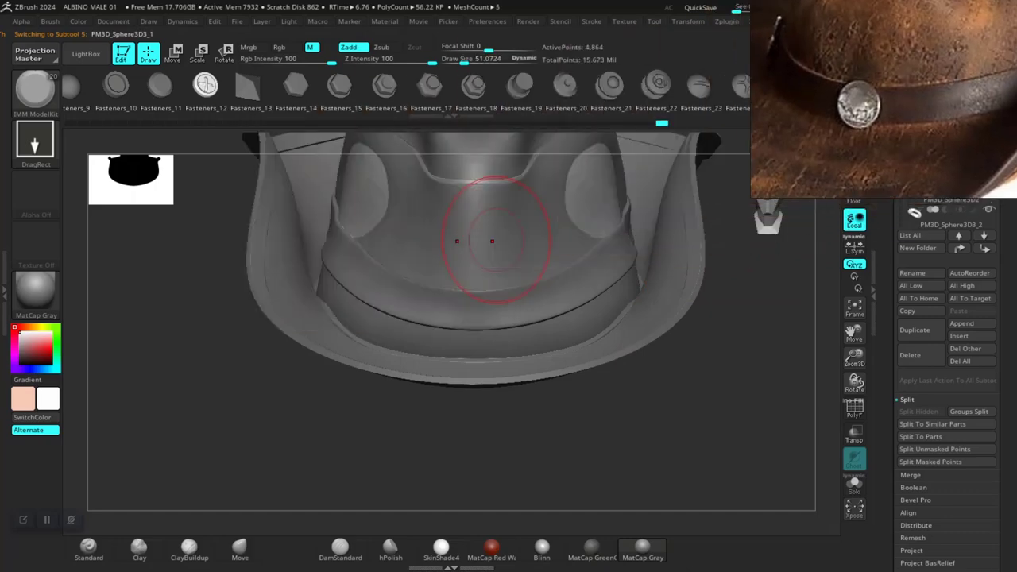
Step: Try inserting the Fasteners_12 ornament at the front centre of the hat band and check its fit from the side
{"action": "left_click_drag", "start_coordinate": [509, 449], "coordinate": [514, 485]}
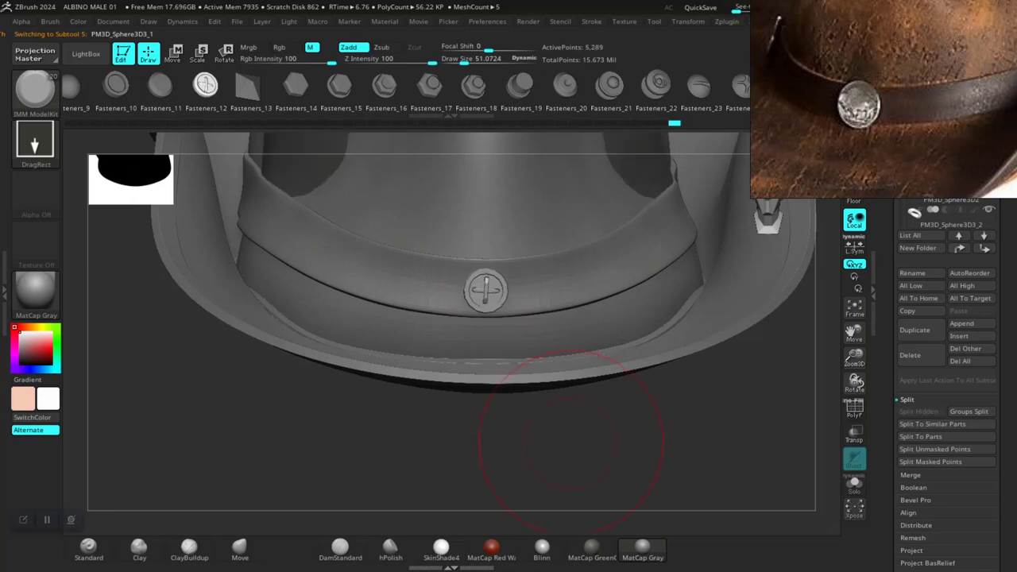
{"action": "right_click_drag", "start_coordinate": [567, 443], "coordinate": [648, 445]}
{"action": "left_click_drag", "start_coordinate": [647, 449], "coordinate": [554, 399], "text": "alt"}
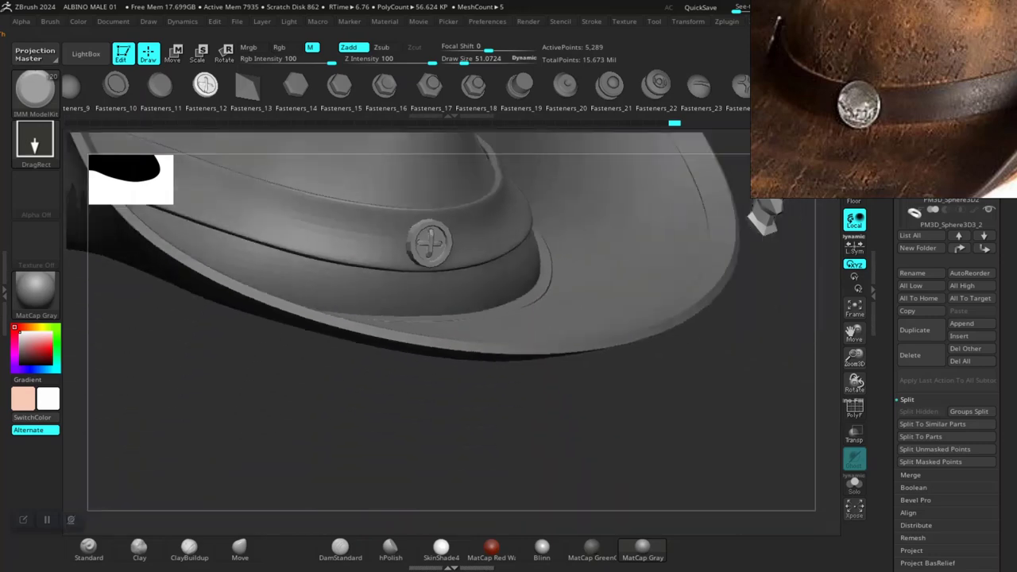
{"action": "right_click_drag", "start_coordinate": [469, 387], "coordinate": [344, 269]}
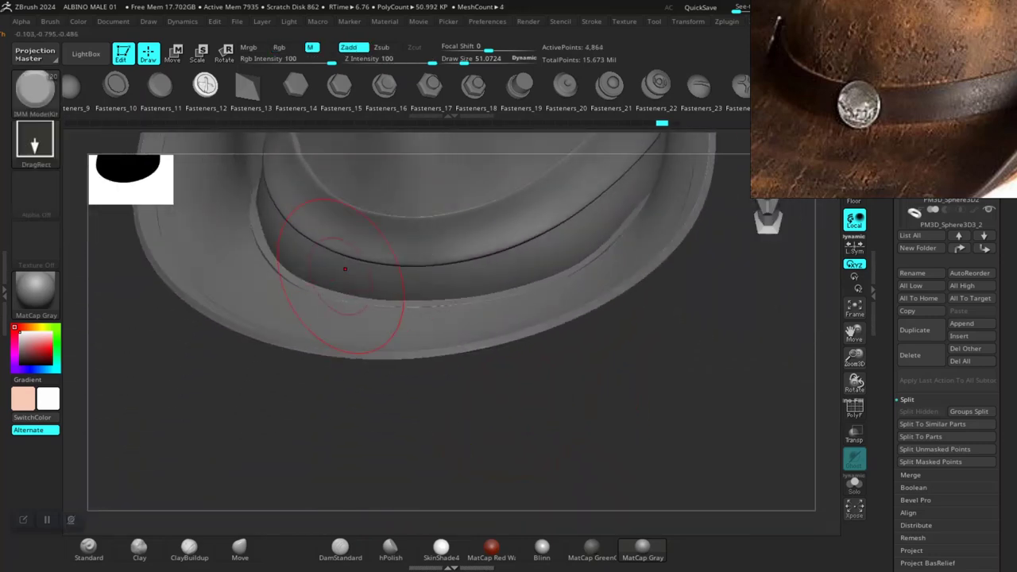
Step: Insert the Fasteners_12 ornament again, centred on the front of the hat band
{"action": "left_click", "coordinate": [406, 237]}
{"action": "right_click_drag", "start_coordinate": [406, 237], "coordinate": [503, 259]}
Step: Try inserting the Fasteners_11 ornament at the front of the hat band
{"action": "left_click", "coordinate": [160, 86]}
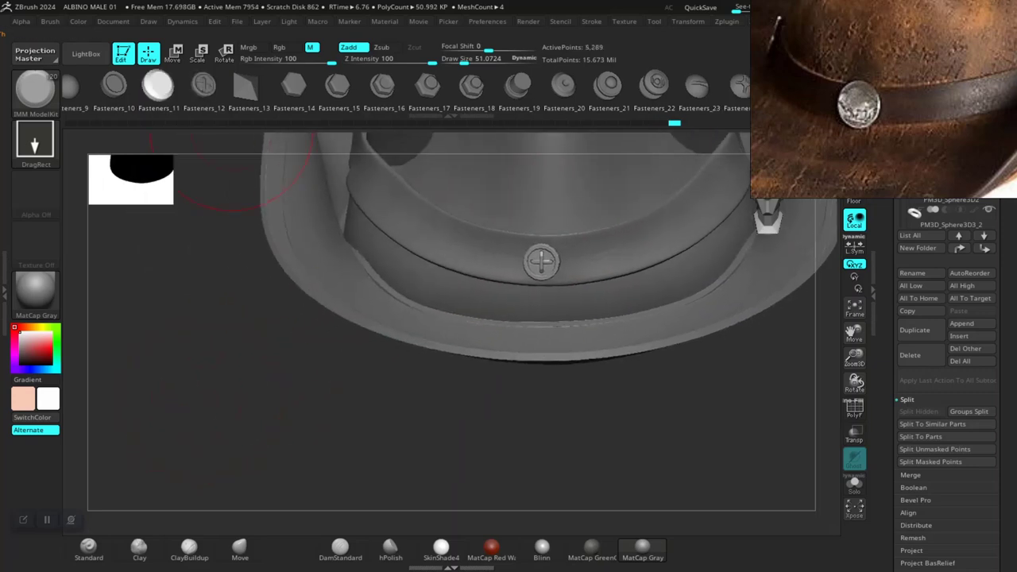
{"action": "key", "text": "w"}
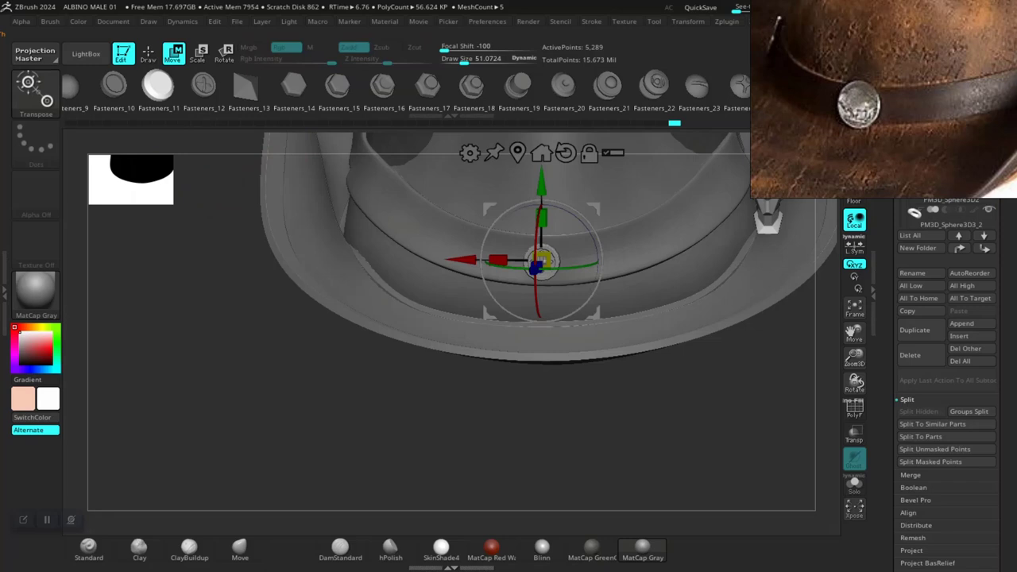
{"action": "key", "text": "ctrl+z"}
Step: Insert the Fasteners_10 ring ornament at the front of the hat band and check its polygroups
{"action": "right_click_drag", "start_coordinate": [508, 270], "coordinate": [608, 315]}
{"action": "left_click", "coordinate": [114, 86]}
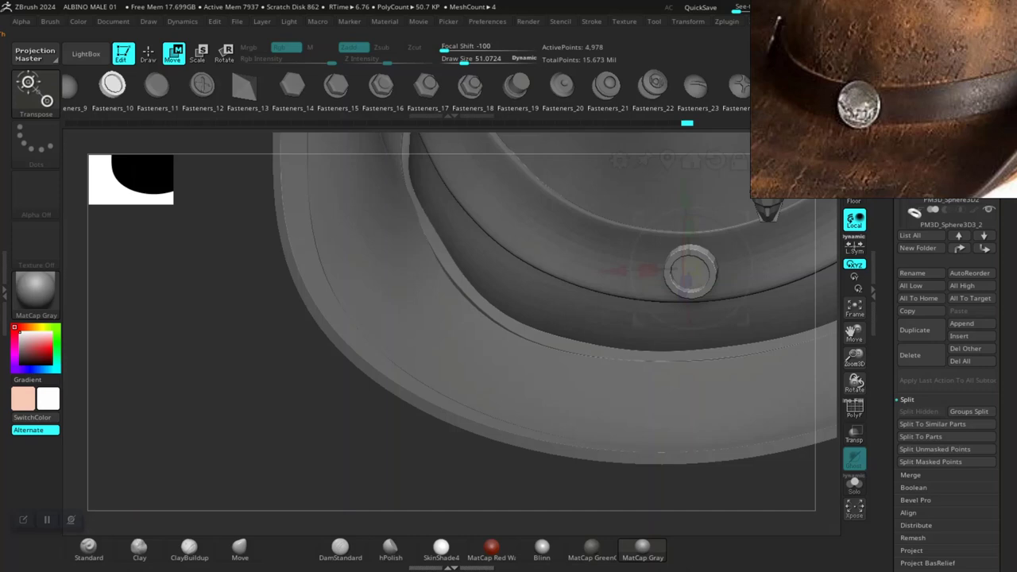
{"action": "key", "text": "q"}
{"action": "mouse_move", "coordinate": [307, 403]}
{"action": "left_mouse_down"}
{"action": "mouse_move", "coordinate": [317, 432]}
{"action": "mouse_move", "coordinate": [314, 389]}
{"action": "mouse_move", "coordinate": [250, 390]}
{"action": "mouse_move", "coordinate": [294, 445]}
{"action": "mouse_move", "coordinate": [386, 420]}
{"action": "mouse_move", "coordinate": [617, 474]}
{"action": "mouse_move", "coordinate": [593, 386]}
{"action": "mouse_move", "coordinate": [747, 398]}
{"action": "left_mouse_up"}
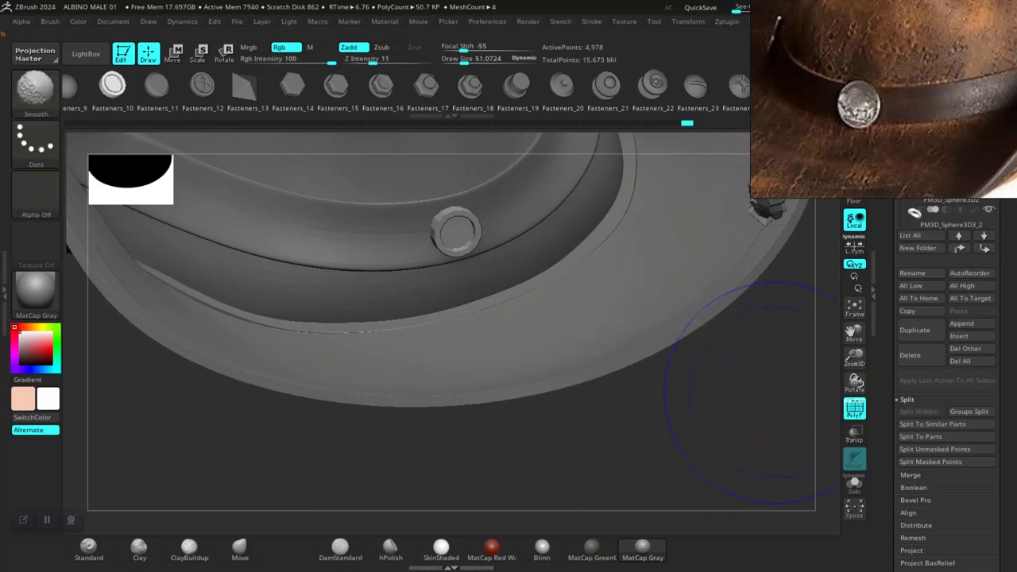
{"action": "key", "text": "shift+f"}
{"action": "key", "text": "shift+f"}
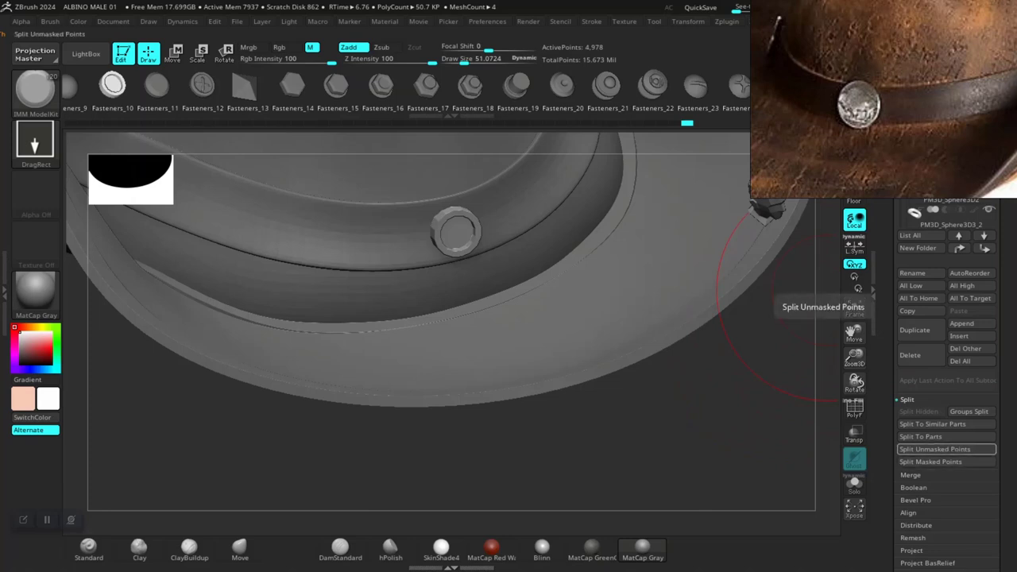
Step: Split the unmasked ring ornament into its own subtool and make it the active subtool with the Move brush
{"action": "left_click", "coordinate": [934, 449]}
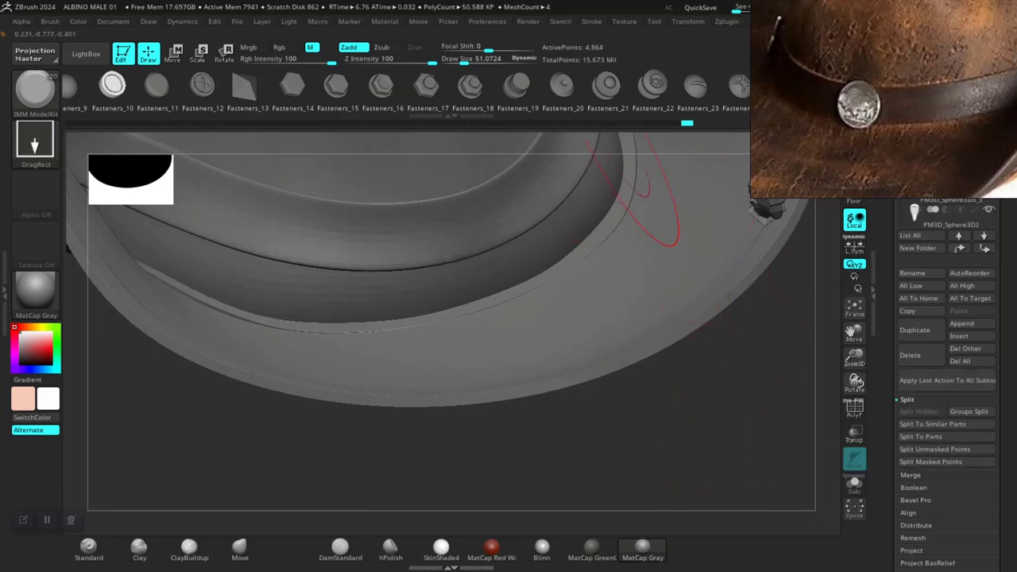
{"action": "left_click", "coordinate": [240, 548]}
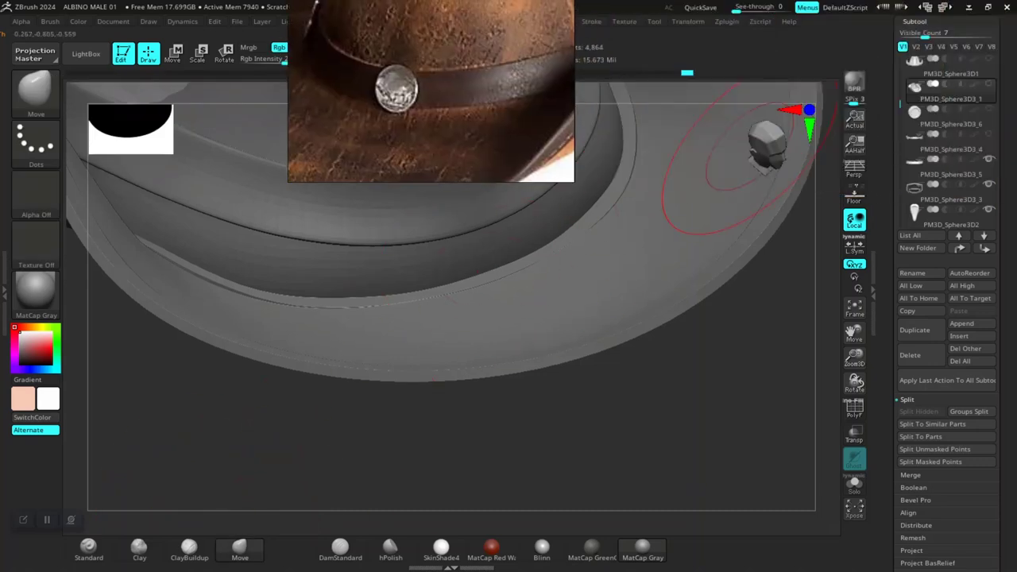
{"action": "left_click", "coordinate": [949, 115]}
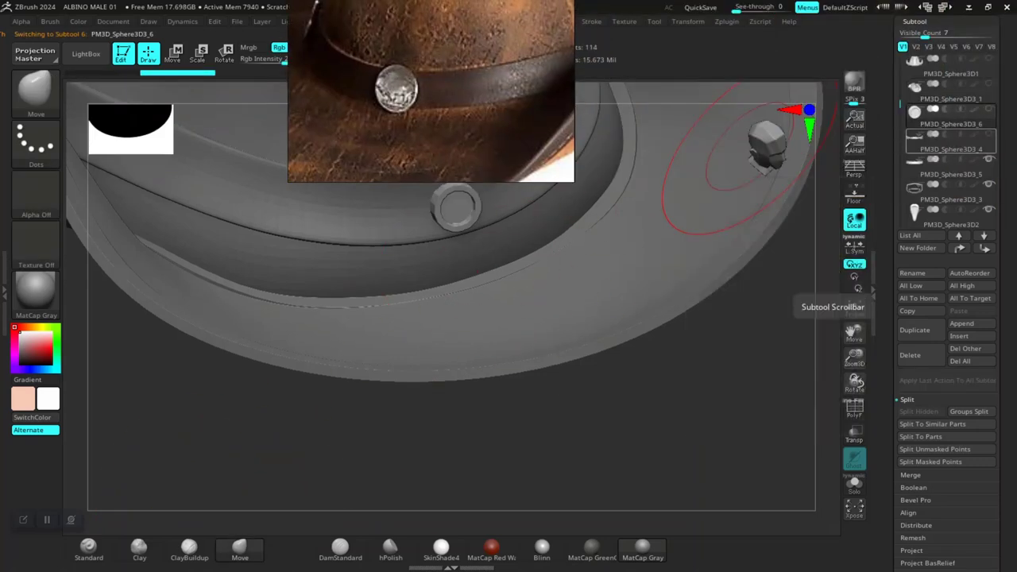
{"action": "right_click_drag", "start_coordinate": [426, 172], "coordinate": [847, 228]}
{"action": "right_click_drag", "start_coordinate": [600, 470], "coordinate": [529, 516]}
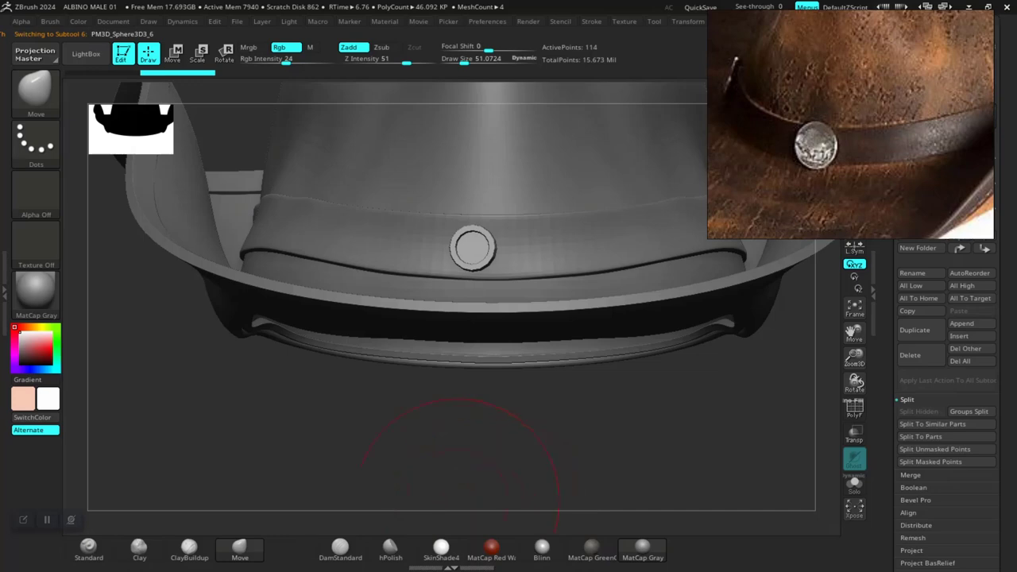
{"action": "mouse_move", "coordinate": [486, 457]}
{"action": "left_mouse_down"}
{"action": "mouse_move", "coordinate": [505, 469]}
{"action": "mouse_move", "coordinate": [608, 467]}
{"action": "mouse_move", "coordinate": [586, 480]}
{"action": "mouse_move", "coordinate": [486, 482]}
{"action": "mouse_move", "coordinate": [497, 480]}
{"action": "mouse_move", "coordinate": [432, 454]}
{"action": "mouse_move", "coordinate": [449, 437]}
{"action": "mouse_move", "coordinate": [468, 472]}
{"action": "left_mouse_up"}
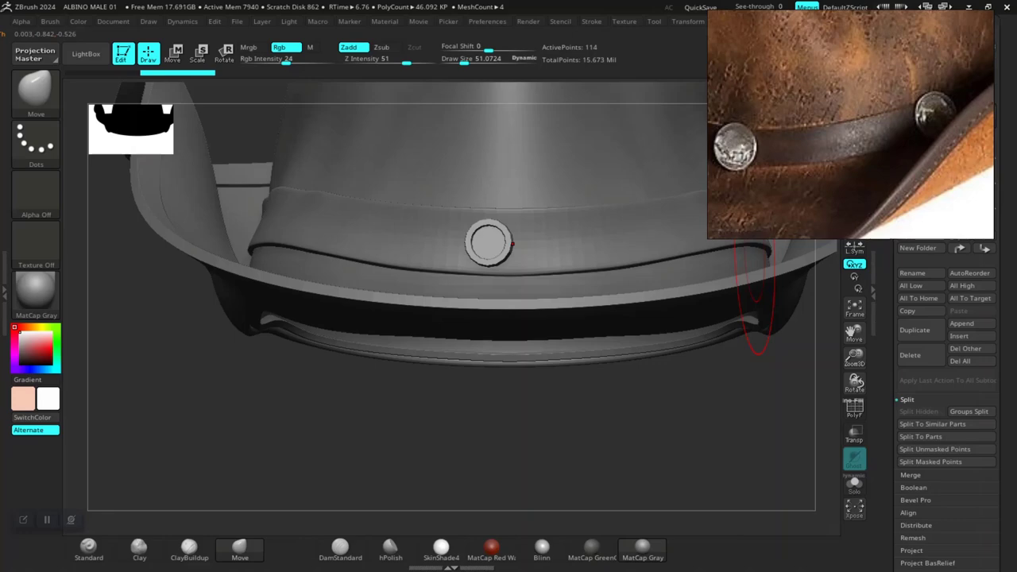
{"action": "left_click_drag", "start_coordinate": [508, 413], "coordinate": [465, 453]}
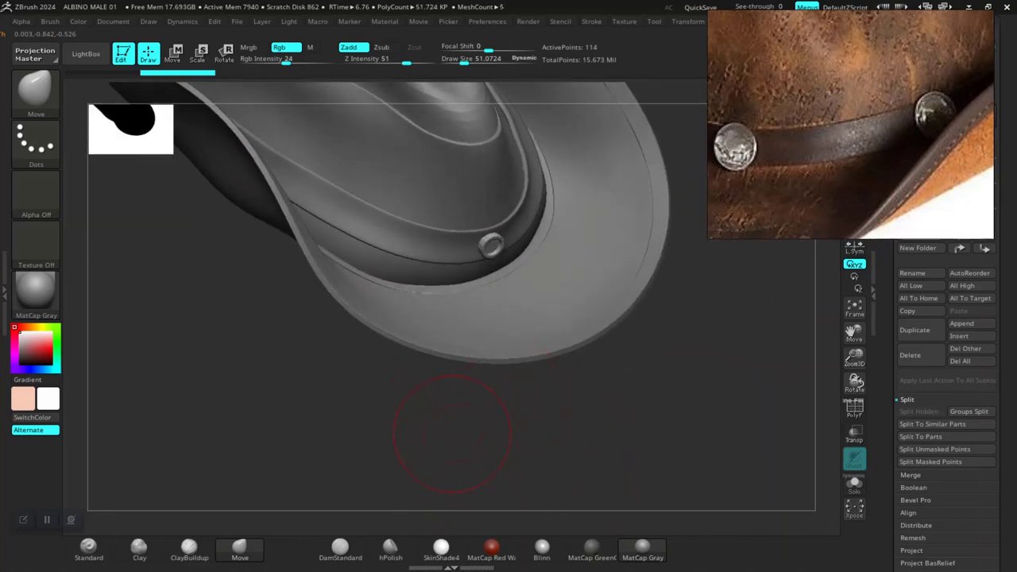
Step: Scale the front ring ornament down along its depth axis to make it thinner
{"action": "left_click_drag", "start_coordinate": [404, 425], "coordinate": [484, 445], "text": "alt"}
{"action": "key", "text": "e"}
{"action": "mouse_move", "coordinate": [498, 271]}
{"action": "left_mouse_down"}
{"action": "mouse_move", "coordinate": [476, 264]}
{"action": "mouse_move", "coordinate": [499, 272]}
{"action": "left_mouse_up"}
{"action": "key", "text": "f"}
{"action": "key", "text": "f"}
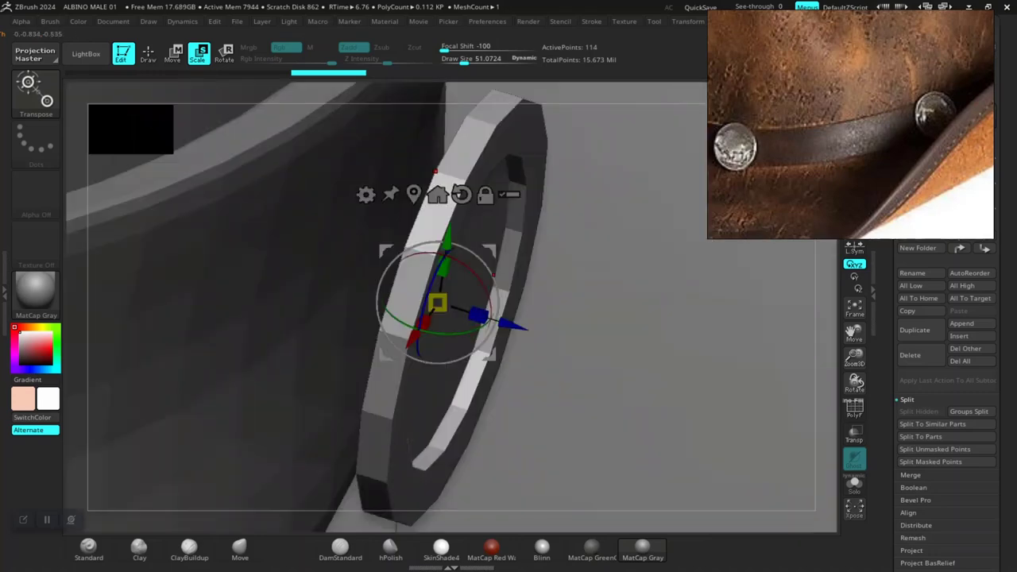
{"action": "left_click_drag", "start_coordinate": [478, 316], "coordinate": [446, 293]}
{"action": "left_click_drag", "start_coordinate": [483, 317], "coordinate": [447, 304]}
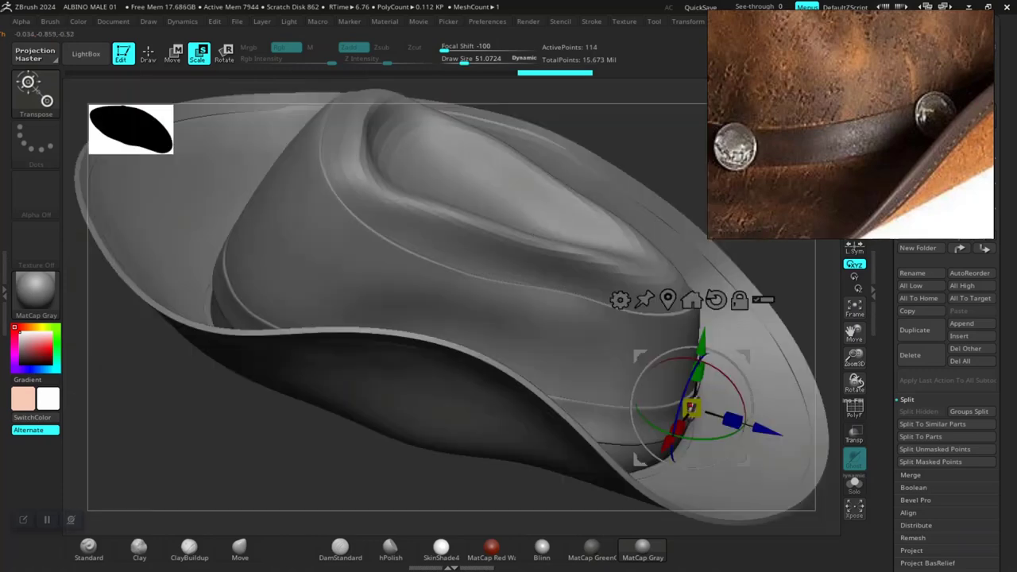
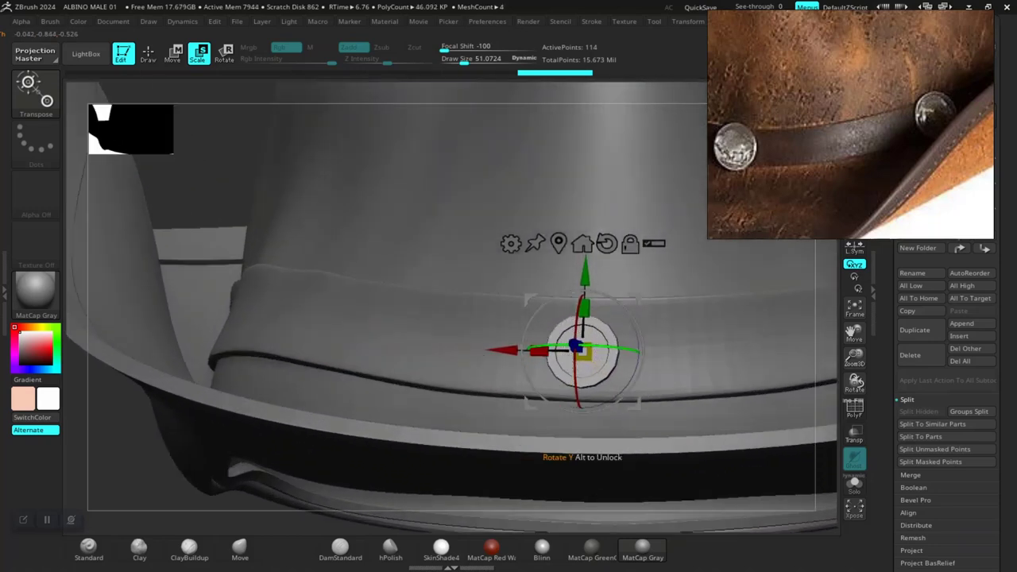
Step: Enlarge the front ring ornament uniformly and nudge it along its depth axis against the hat band
{"action": "left_click_drag", "start_coordinate": [584, 351], "coordinate": [580, 371]}
{"action": "right_click_drag", "start_coordinate": [633, 242], "coordinate": [522, 389], "text": "ctrl"}
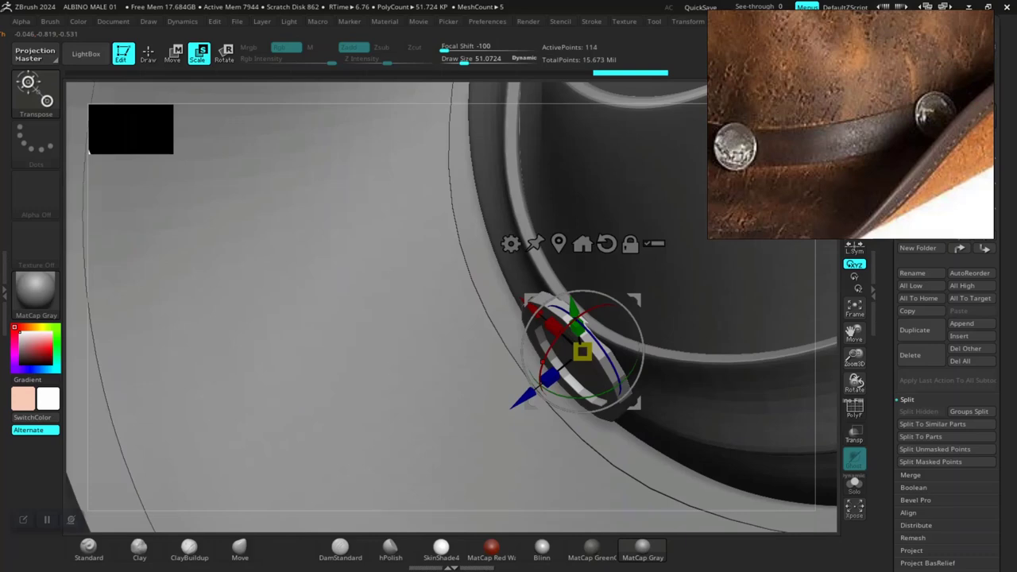
{"action": "left_click_drag", "start_coordinate": [523, 398], "coordinate": [521, 399]}
{"action": "key", "text": "f"}
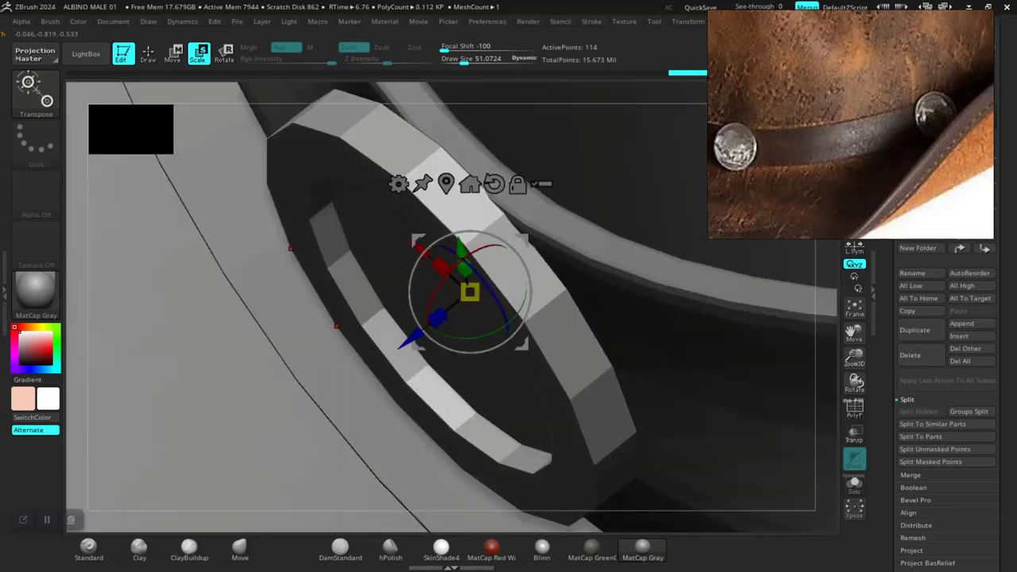
{"action": "key", "text": "q"}
{"action": "key", "text": "f"}
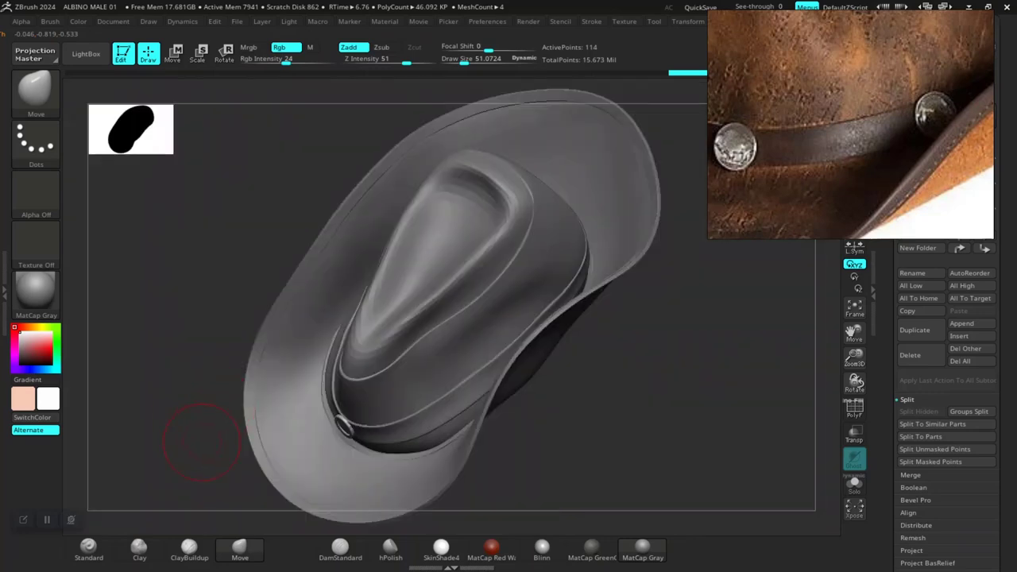
Step: Duplicate the front ornament and slide the copy sideways along the X axis, clear of the original
{"action": "left_click_drag", "start_coordinate": [201, 442], "coordinate": [242, 400], "text": "shift"}
{"action": "left_click_drag", "start_coordinate": [580, 406], "coordinate": [626, 364], "text": "alt"}
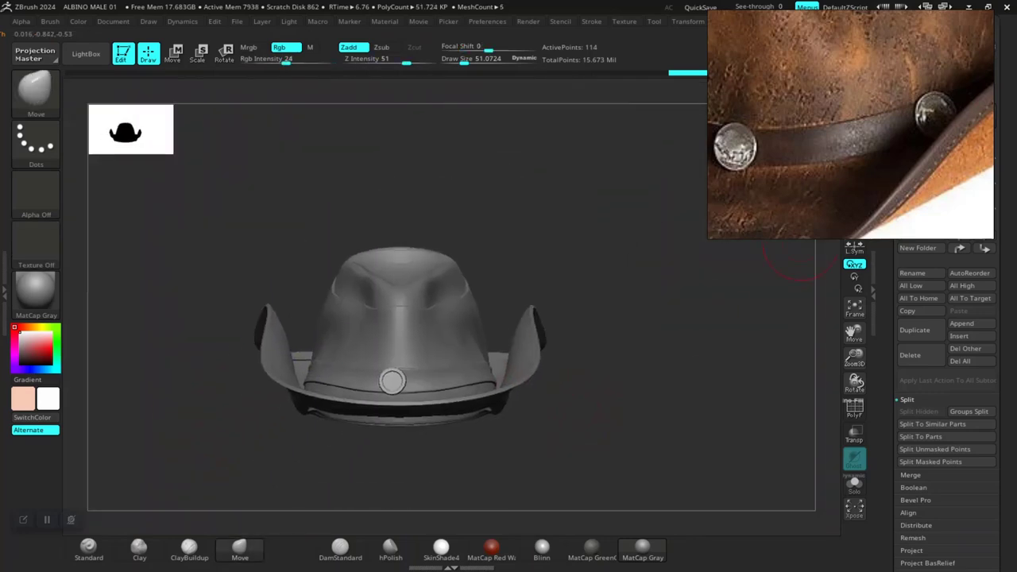
{"action": "mouse_move", "coordinate": [799, 243]}
{"action": "left_mouse_down"}
{"action": "mouse_move", "coordinate": [794, 342]}
{"action": "mouse_move", "coordinate": [783, 363]}
{"action": "mouse_move", "coordinate": [761, 370]}
{"action": "left_mouse_up"}
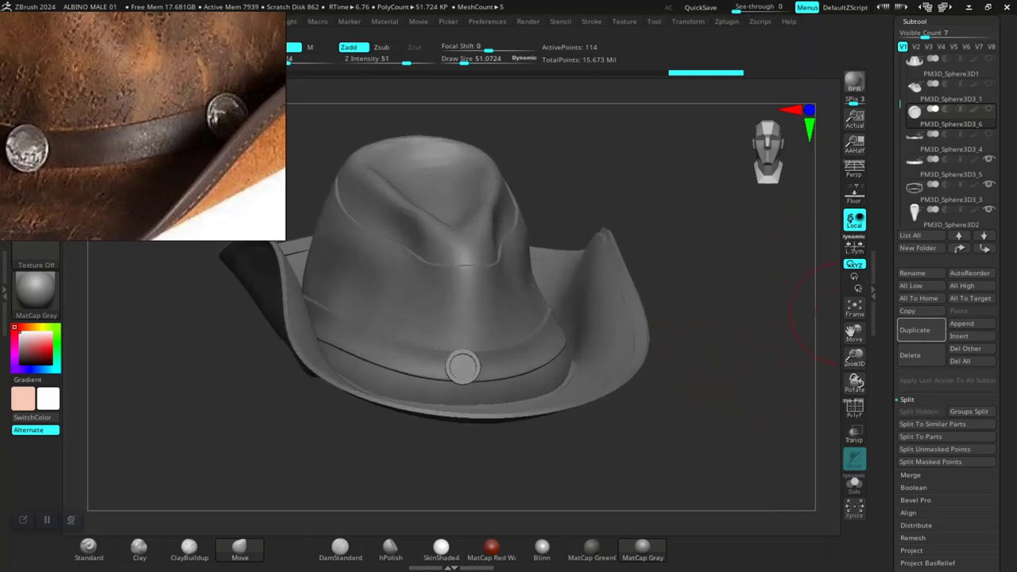
{"action": "left_click", "coordinate": [915, 329]}
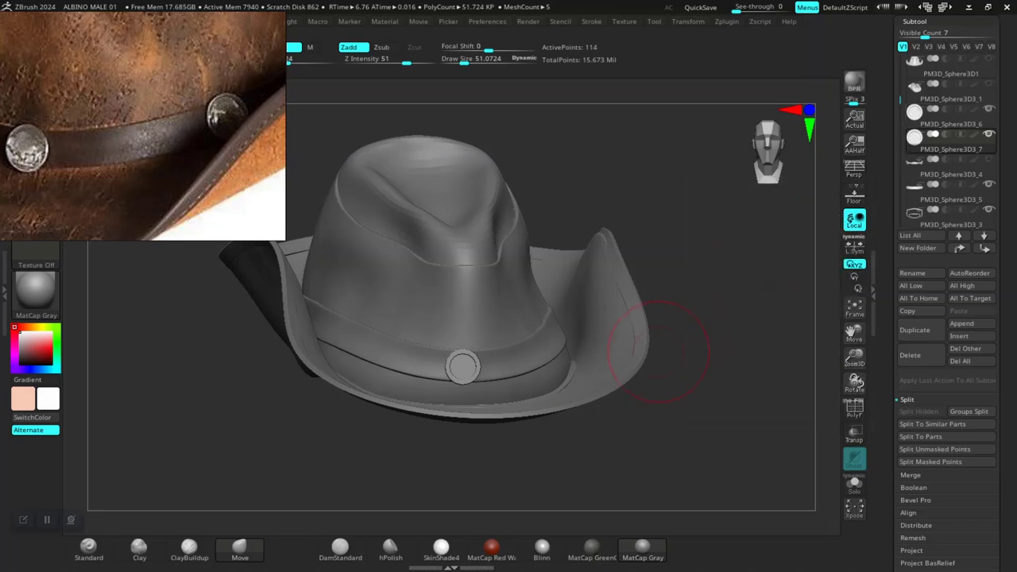
{"action": "left_click_drag", "start_coordinate": [538, 463], "coordinate": [511, 430], "text": "alt"}
{"action": "scroll", "coordinate": [522, 471], "scroll_direction": "down", "scroll_amount": 5}
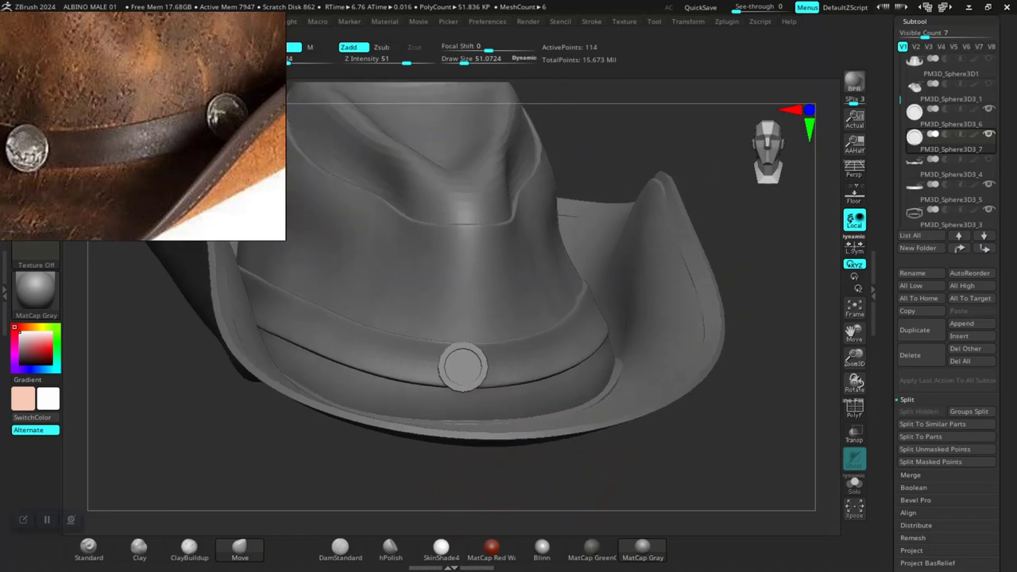
{"action": "left_click_drag", "start_coordinate": [505, 449], "coordinate": [494, 494]}
{"action": "key", "text": "w"}
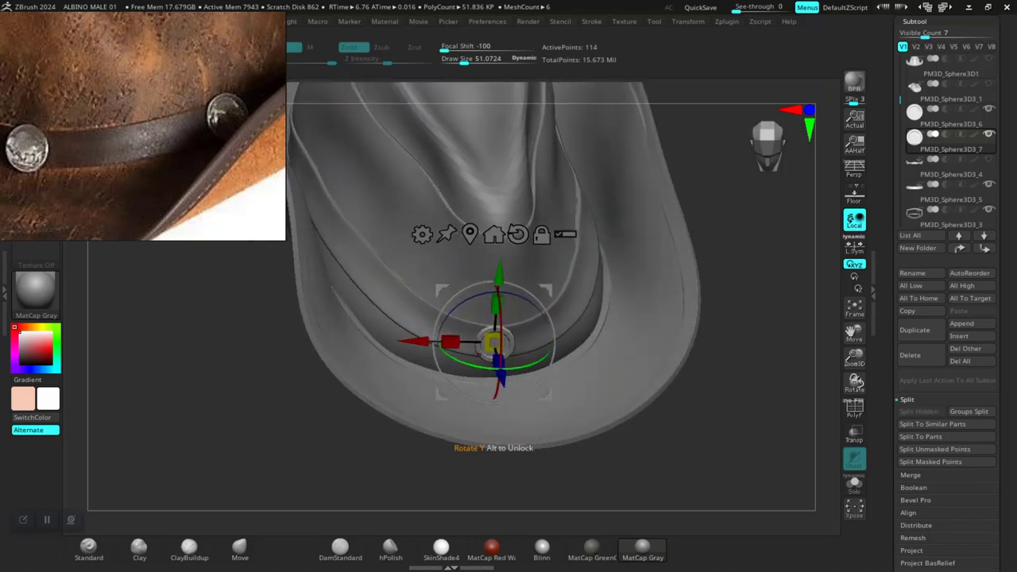
{"action": "left_click_drag", "start_coordinate": [413, 342], "coordinate": [357, 342]}
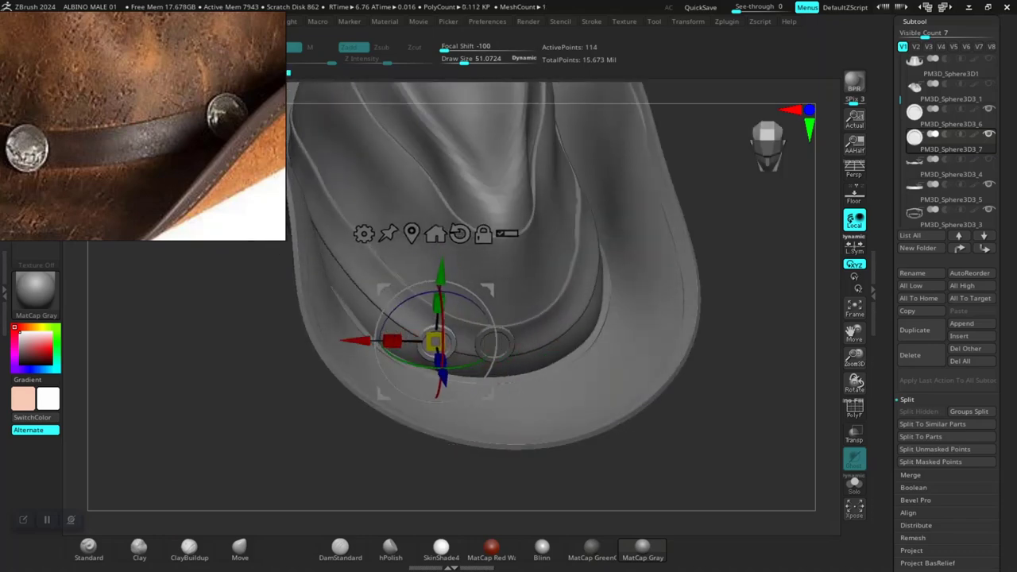
Step: Move the copied ornament back around the curve of the hat band to the side of the hat
{"action": "left_click_drag", "start_coordinate": [278, 382], "coordinate": [432, 421], "text": "alt"}
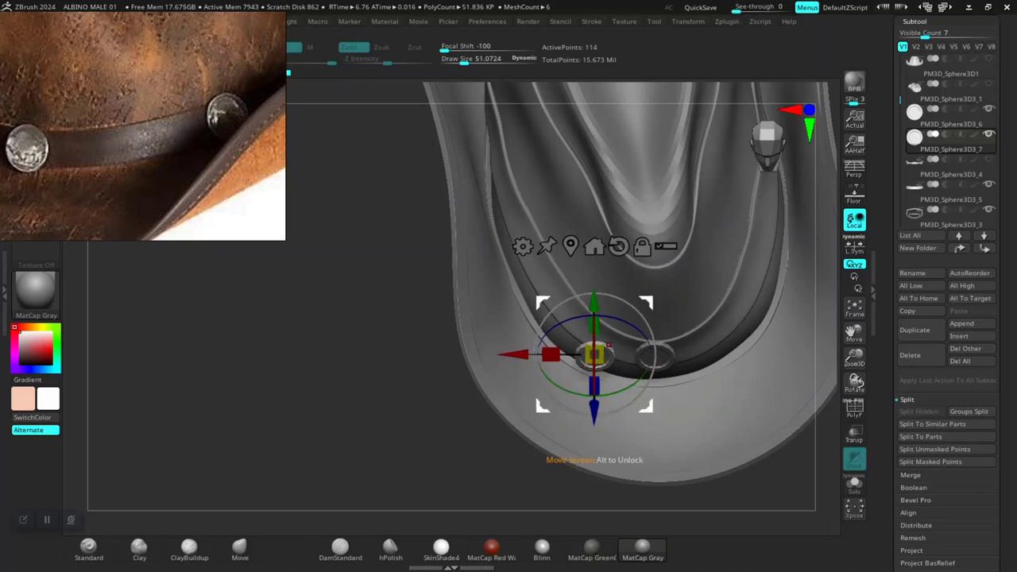
{"action": "left_click_drag", "start_coordinate": [596, 356], "coordinate": [528, 254]}
{"action": "left_click_drag", "start_coordinate": [425, 357], "coordinate": [423, 274]}
{"action": "left_click_drag", "start_coordinate": [529, 252], "coordinate": [508, 238]}
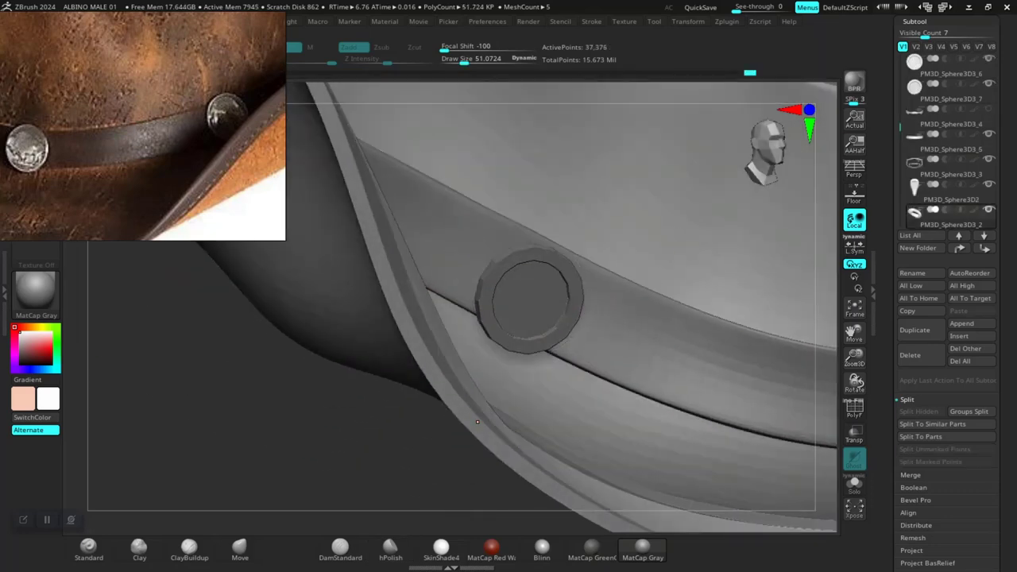
{"action": "key", "text": "w"}
{"action": "key", "text": "q"}
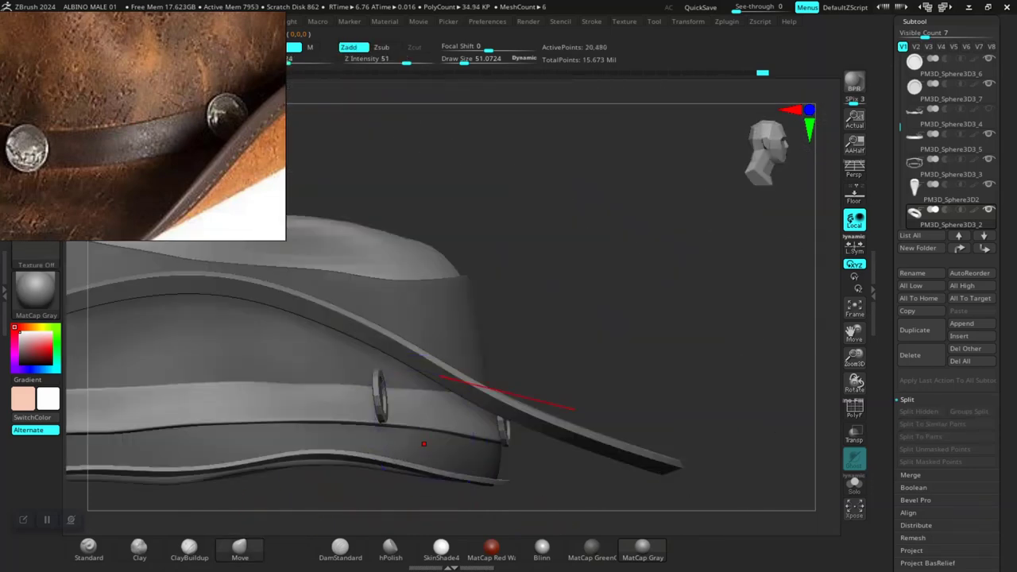
Step: Reselect the copied ornament, recentre its gizmo with straightened axes, and shift it along Z toward the side of the band
{"action": "mouse_move", "coordinate": [598, 288]}
{"action": "left_mouse_down", "text": "alt"}
{"action": "mouse_move", "coordinate": [652, 245]}
{"action": "mouse_move", "coordinate": [592, 334]}
{"action": "left_mouse_up", "text": "alt"}
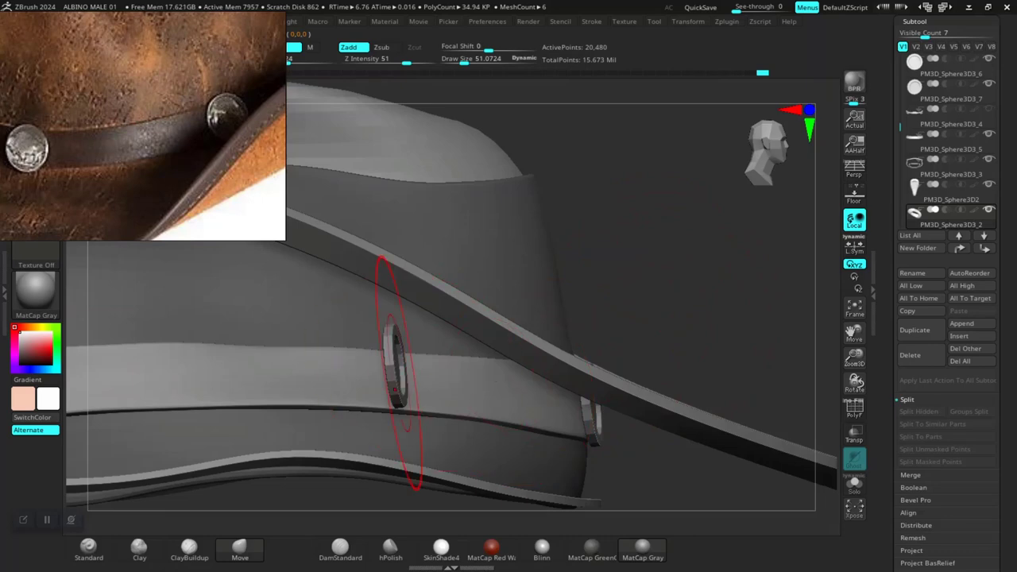
{"action": "left_click", "coordinate": [401, 367], "text": "alt"}
{"action": "key", "text": "w"}
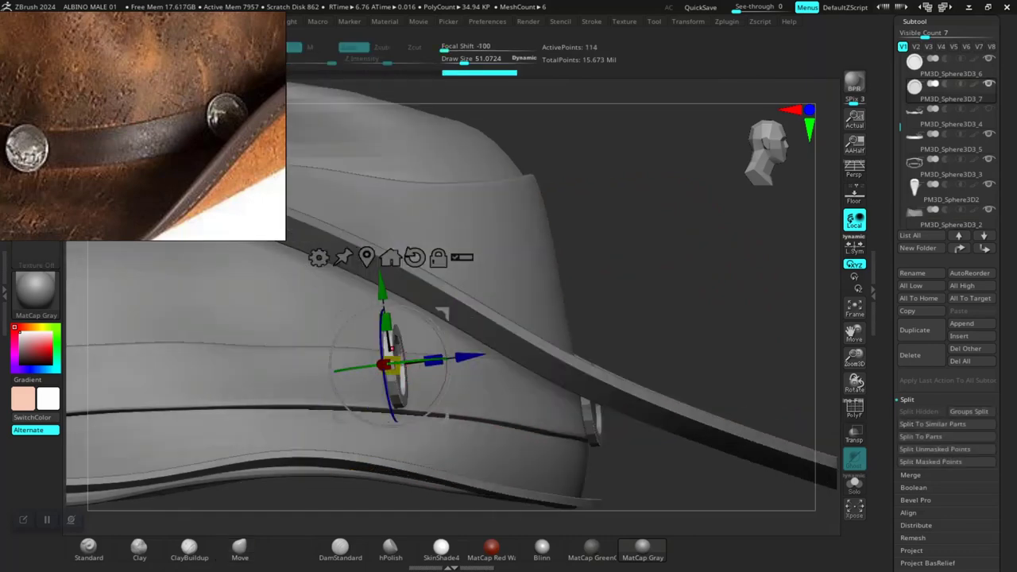
{"action": "left_click", "coordinate": [390, 257]}
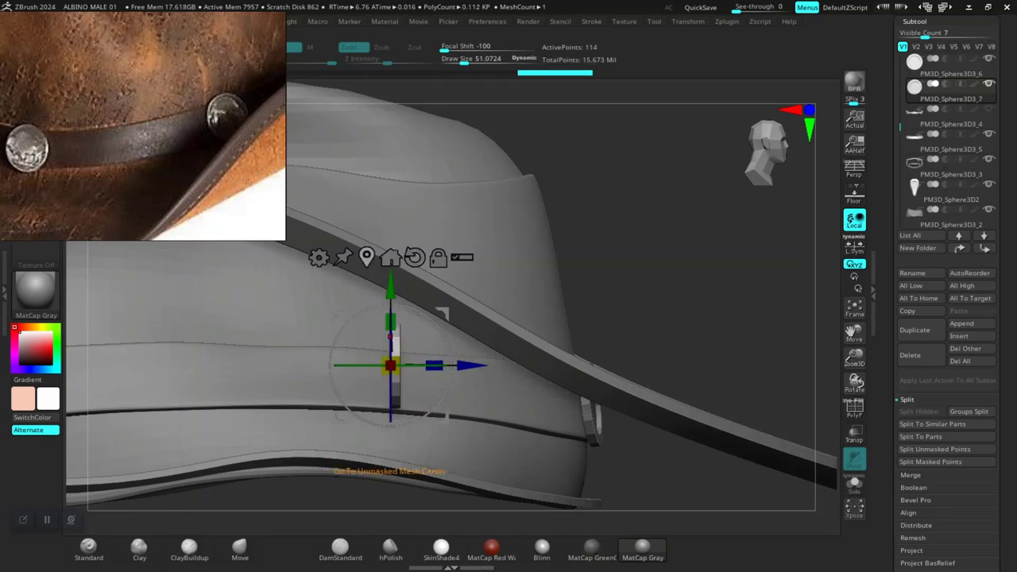
{"action": "left_click", "coordinate": [367, 257]}
{"action": "left_click_drag", "start_coordinate": [417, 365], "coordinate": [322, 365]}
{"action": "right_click_drag", "start_coordinate": [406, 339], "coordinate": [406, 469]}
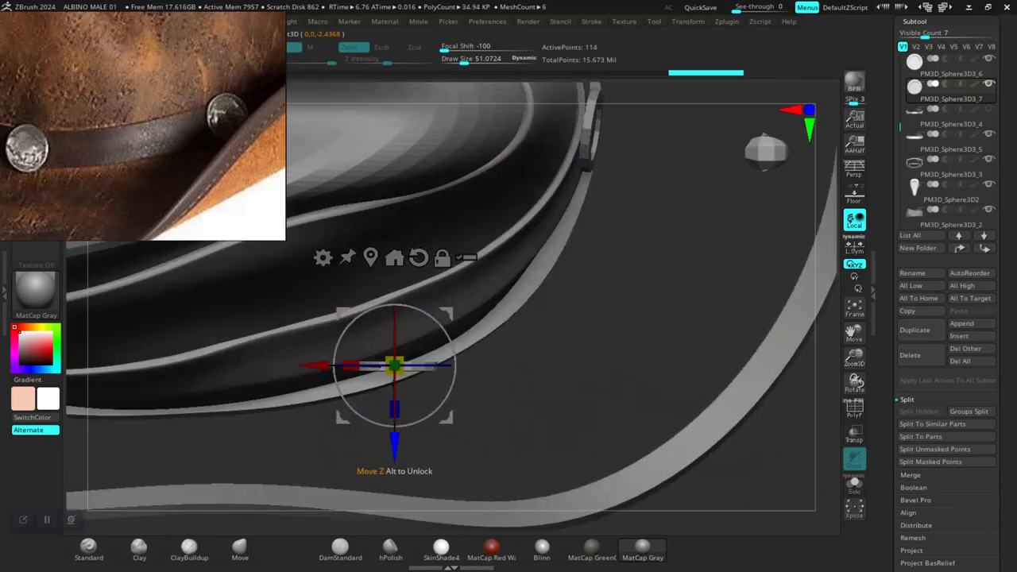
{"action": "left_click_drag", "start_coordinate": [395, 454], "coordinate": [394, 413]}
Step: Tilt the side ornament about its X axis to follow the band's slope and lower it slightly
{"action": "right_click_drag", "start_coordinate": [409, 349], "coordinate": [527, 76]}
{"action": "right_click_drag", "start_coordinate": [527, 76], "coordinate": [592, 108]}
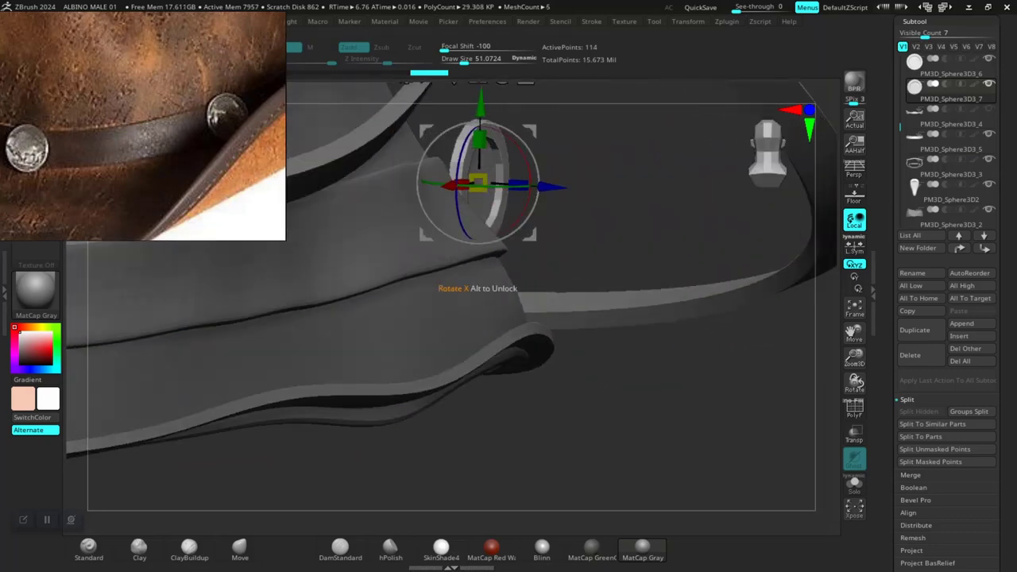
{"action": "left_click_drag", "start_coordinate": [530, 182], "coordinate": [521, 153]}
{"action": "right_click_drag", "start_coordinate": [574, 195], "coordinate": [501, 201]}
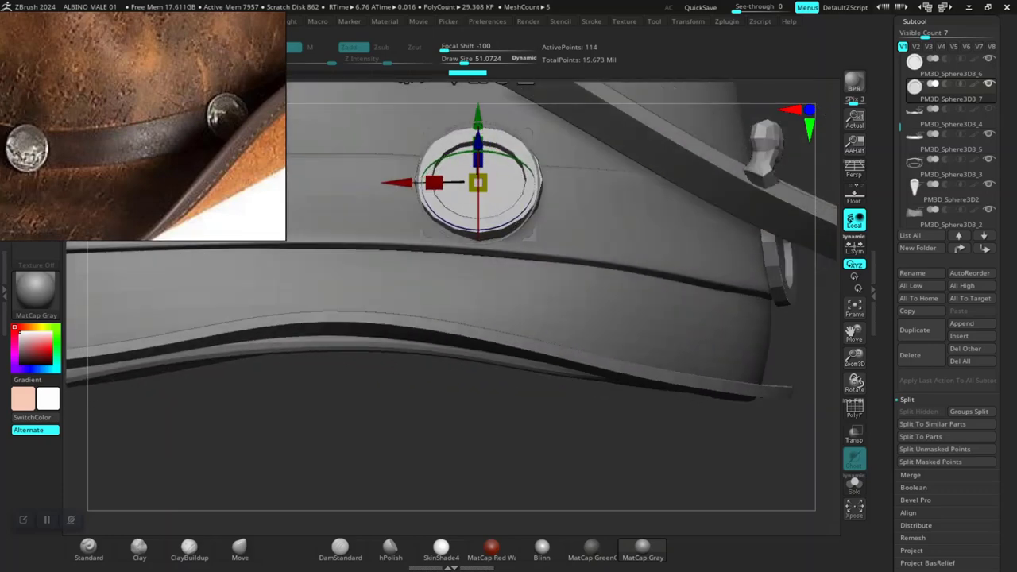
{"action": "left_click_drag", "start_coordinate": [477, 114], "coordinate": [478, 130]}
Step: Fine-tune the side ornament's rotation to match the hat band's slope and push it inward along Z against the band
{"action": "left_click_drag", "start_coordinate": [512, 170], "coordinate": [520, 174]}
{"action": "right_click_drag", "start_coordinate": [531, 181], "coordinate": [420, 278]}
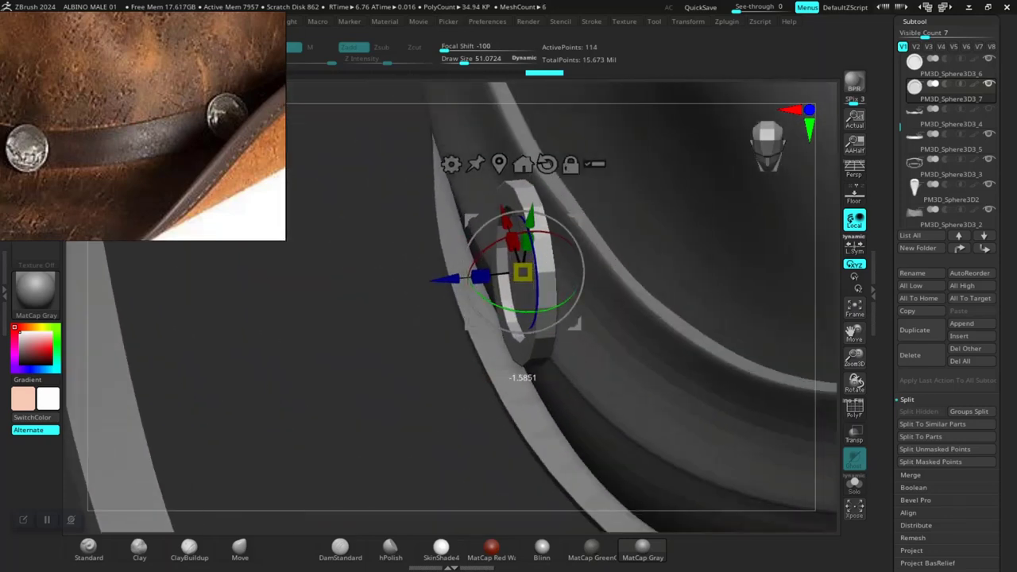
{"action": "left_click_drag", "start_coordinate": [525, 312], "coordinate": [530, 312]}
{"action": "right_click_drag", "start_coordinate": [329, 320], "coordinate": [456, 324]}
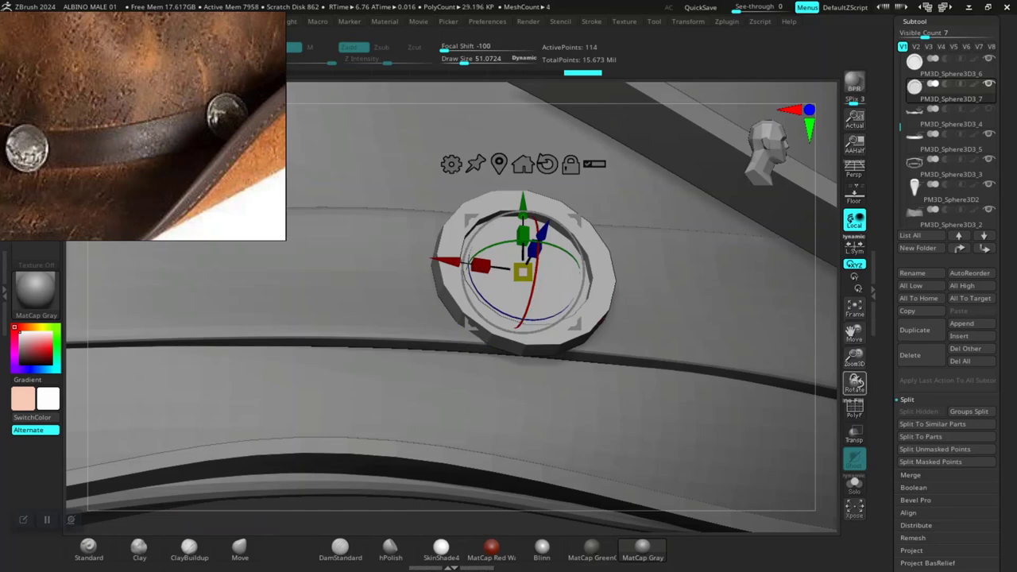
{"action": "right_click_drag", "start_coordinate": [457, 323], "coordinate": [496, 337]}
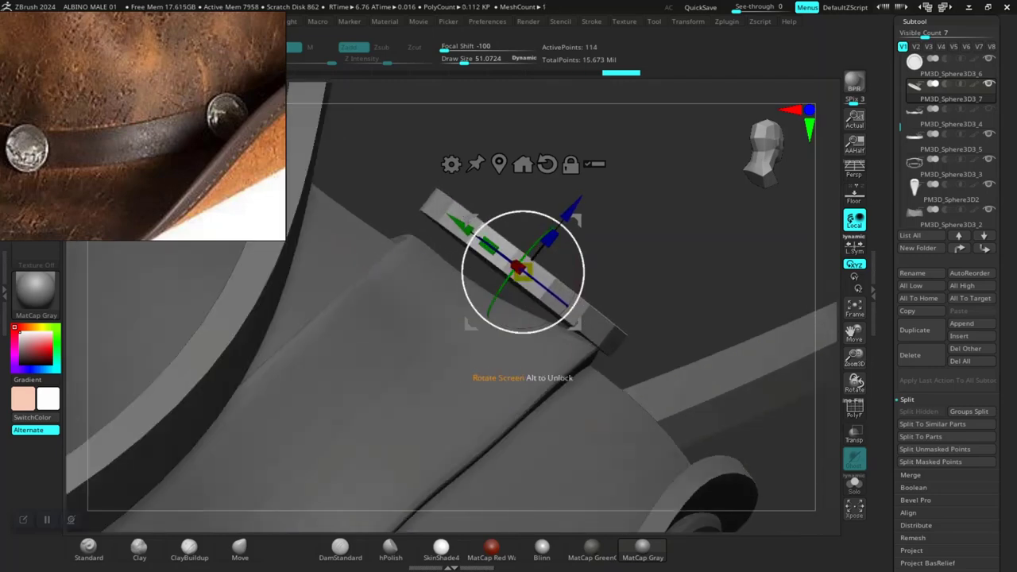
{"action": "left_click_drag", "start_coordinate": [583, 279], "coordinate": [584, 274]}
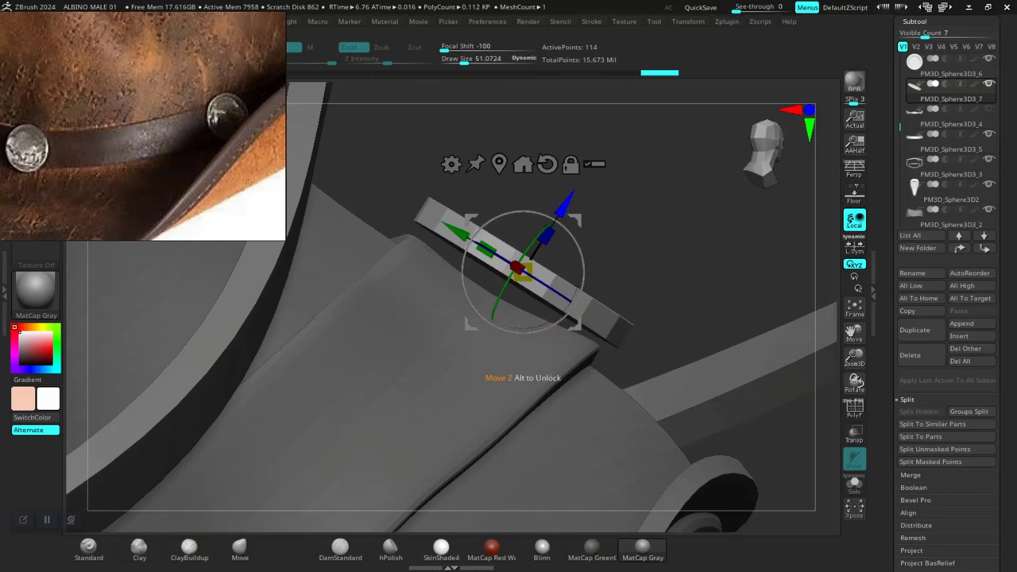
{"action": "left_click_drag", "start_coordinate": [565, 204], "coordinate": [554, 220]}
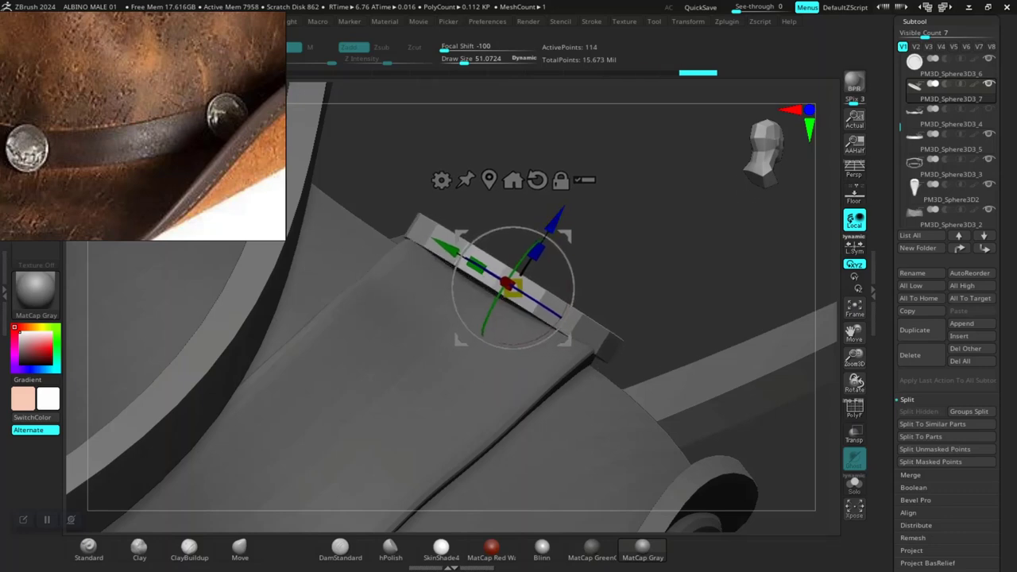
Step: Duplicate the side ornament, place the copy farther back on the same side of the hat band, and rotate it to face outward
{"action": "right_click_drag", "start_coordinate": [555, 317], "coordinate": [468, 230], "text": "ctrl"}
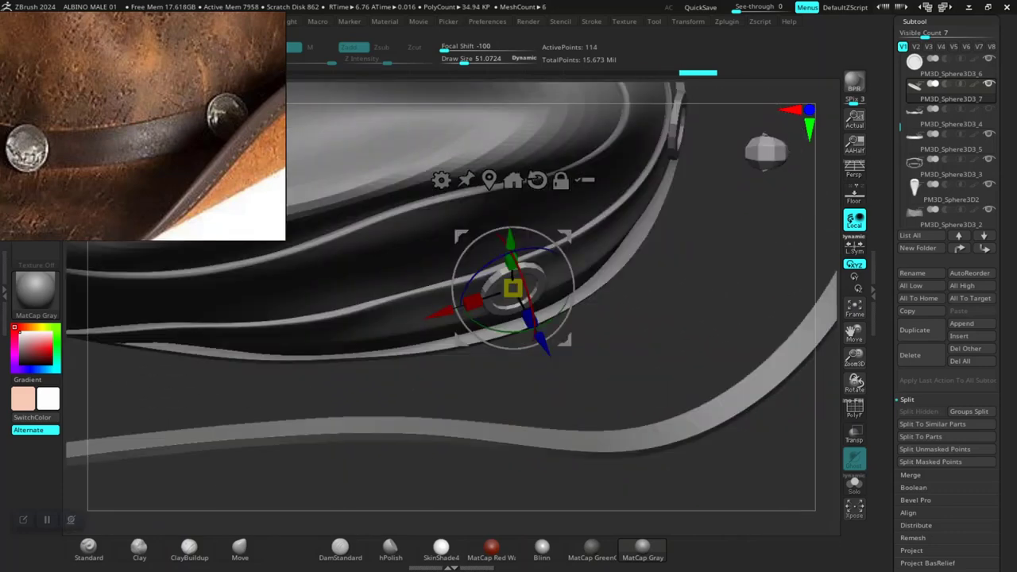
{"action": "right_click_drag", "start_coordinate": [560, 180], "coordinate": [508, 238], "text": "ctrl"}
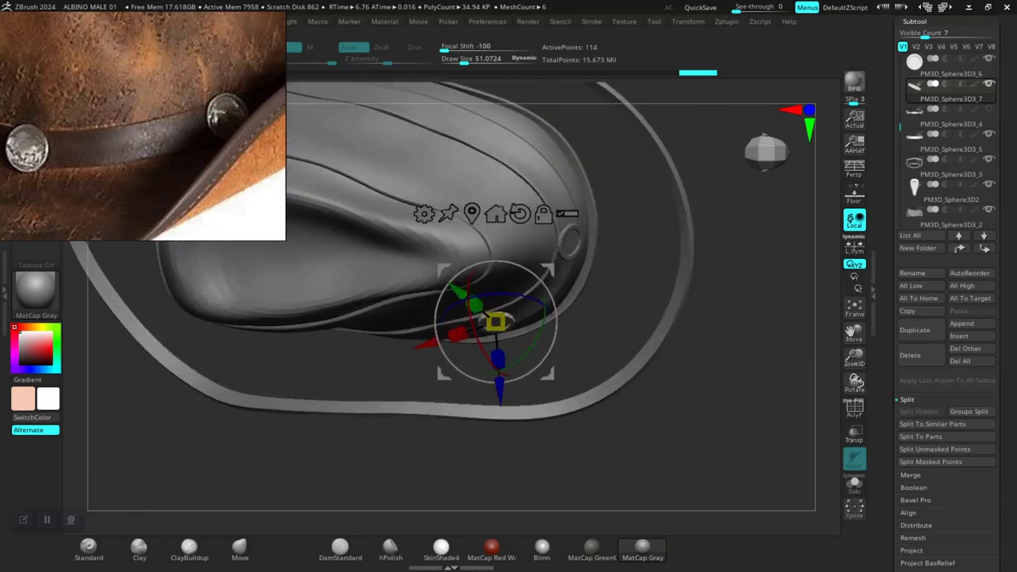
{"action": "right_click_drag", "start_coordinate": [545, 374], "coordinate": [531, 301]}
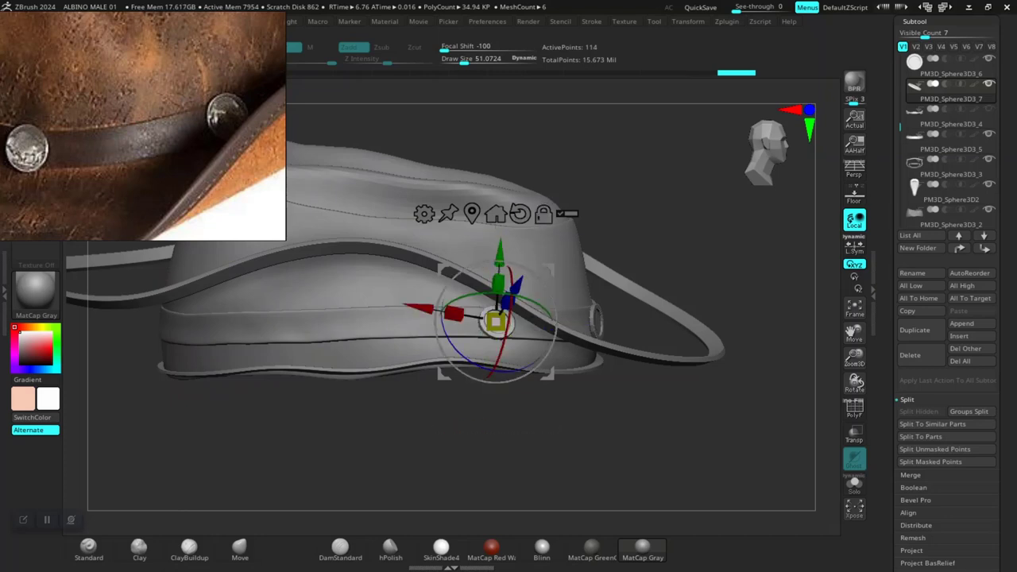
{"action": "right_click_drag", "start_coordinate": [516, 305], "coordinate": [516, 334]}
{"action": "left_click_drag", "start_coordinate": [495, 335], "coordinate": [267, 324], "text": "ctrl"}
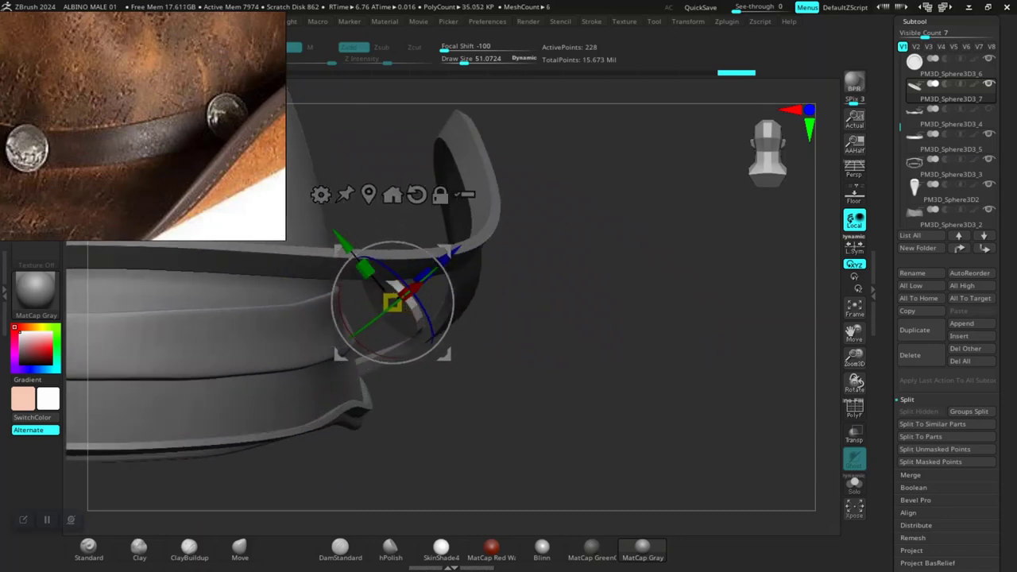
{"action": "left_click_drag", "start_coordinate": [392, 302], "coordinate": [357, 328]}
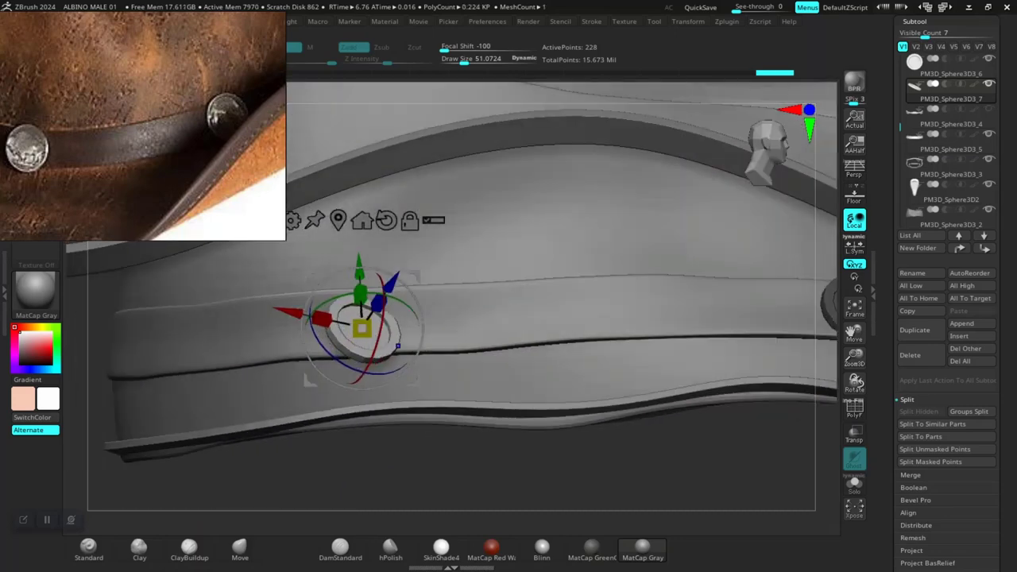
{"action": "right_click_drag", "start_coordinate": [398, 345], "coordinate": [461, 314], "text": "alt"}
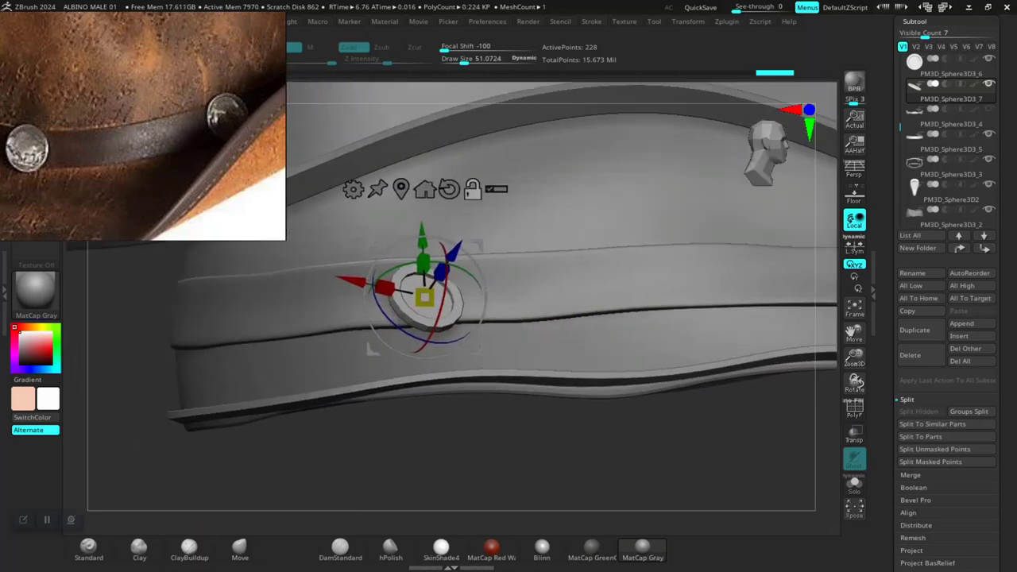
{"action": "left_click_drag", "start_coordinate": [409, 269], "coordinate": [408, 268]}
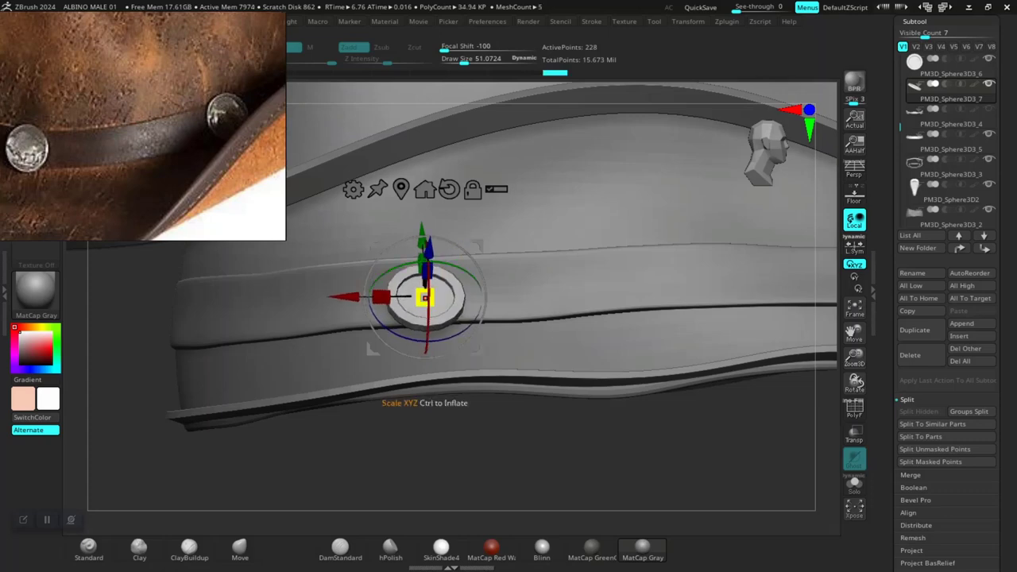
Step: Seat the rear side ornament against the band by moving it inward along Z, adjusting its tilt, and raising it slightly
{"action": "right_click_drag", "start_coordinate": [476, 413], "coordinate": [556, 469]}
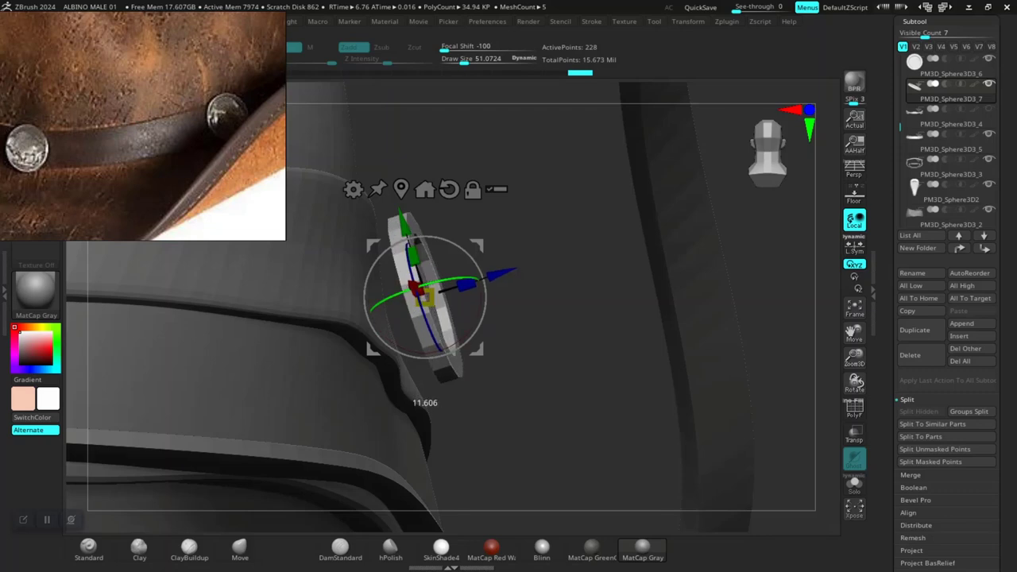
{"action": "right_click_drag", "start_coordinate": [509, 397], "coordinate": [522, 388], "text": "alt"}
{"action": "right_click_drag", "start_coordinate": [521, 387], "coordinate": [521, 429], "text": "ctrl"}
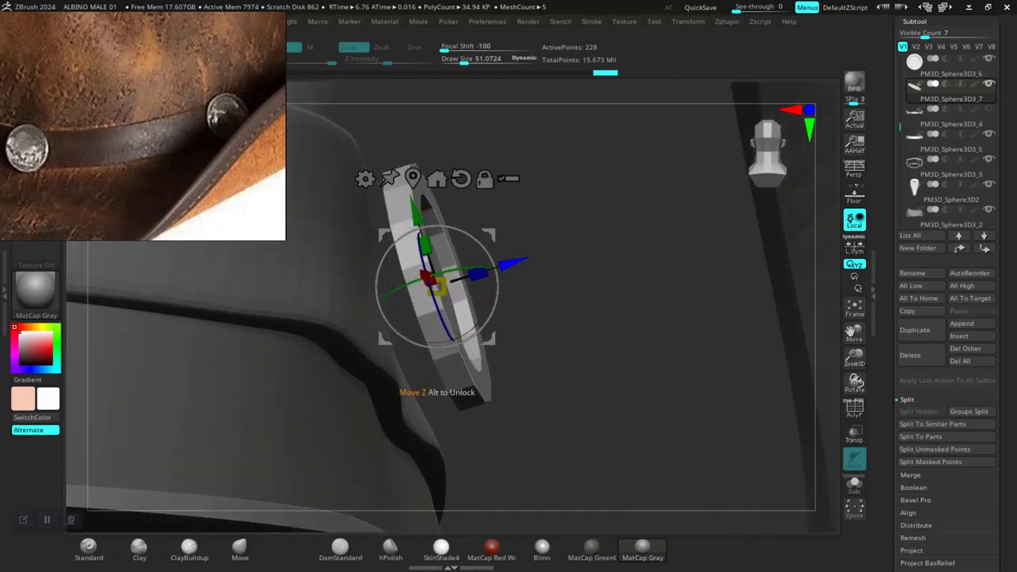
{"action": "left_click_drag", "start_coordinate": [513, 263], "coordinate": [480, 274]}
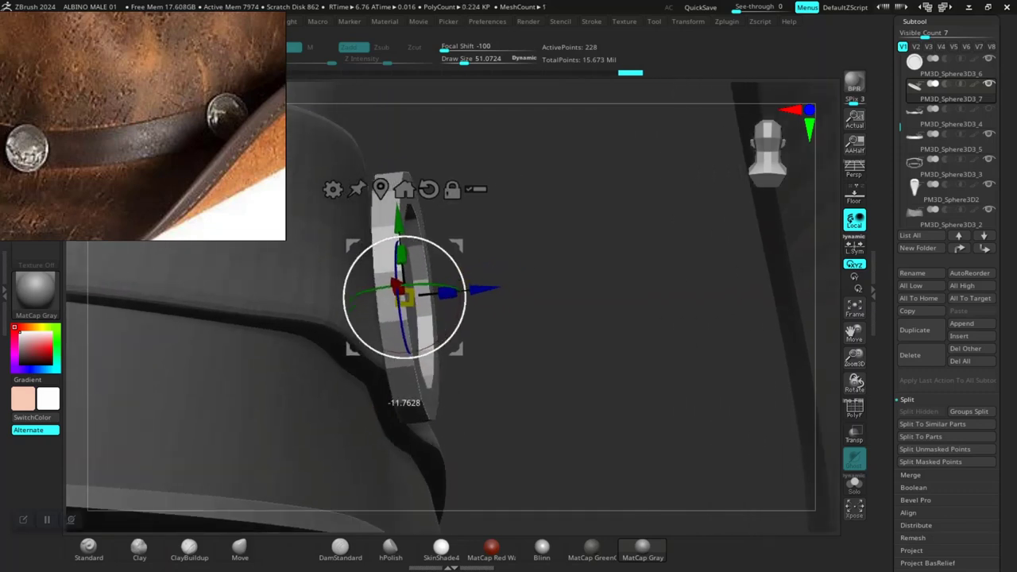
{"action": "right_click_drag", "start_coordinate": [556, 382], "coordinate": [520, 413]}
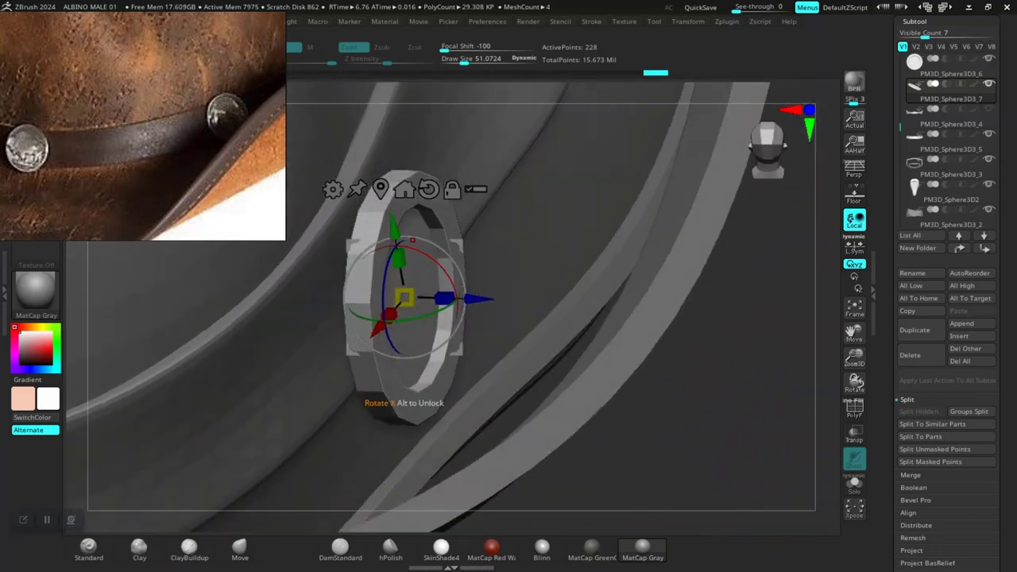
{"action": "left_click_drag", "start_coordinate": [393, 221], "coordinate": [390, 199]}
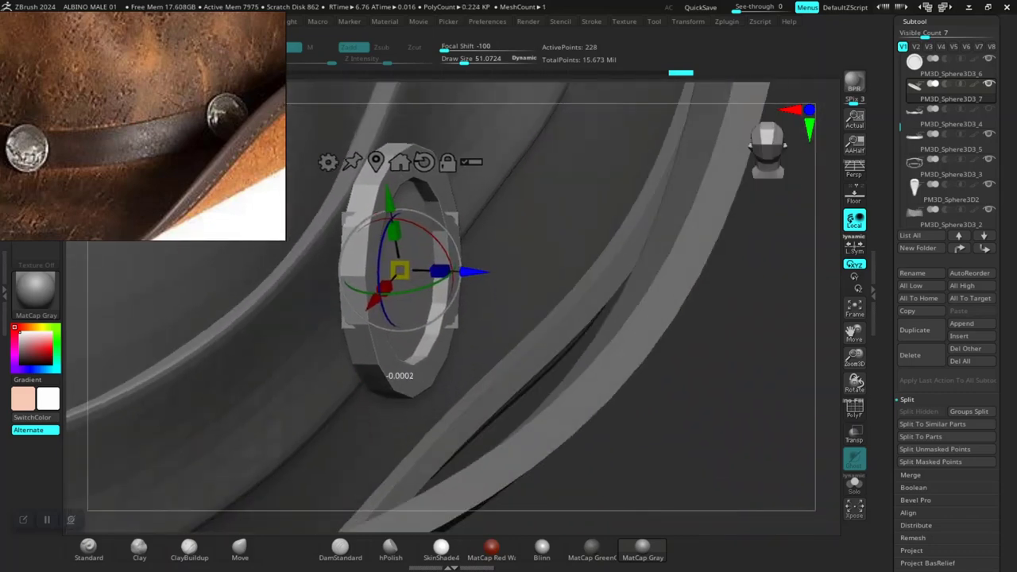
{"action": "left_click_drag", "start_coordinate": [475, 272], "coordinate": [468, 272]}
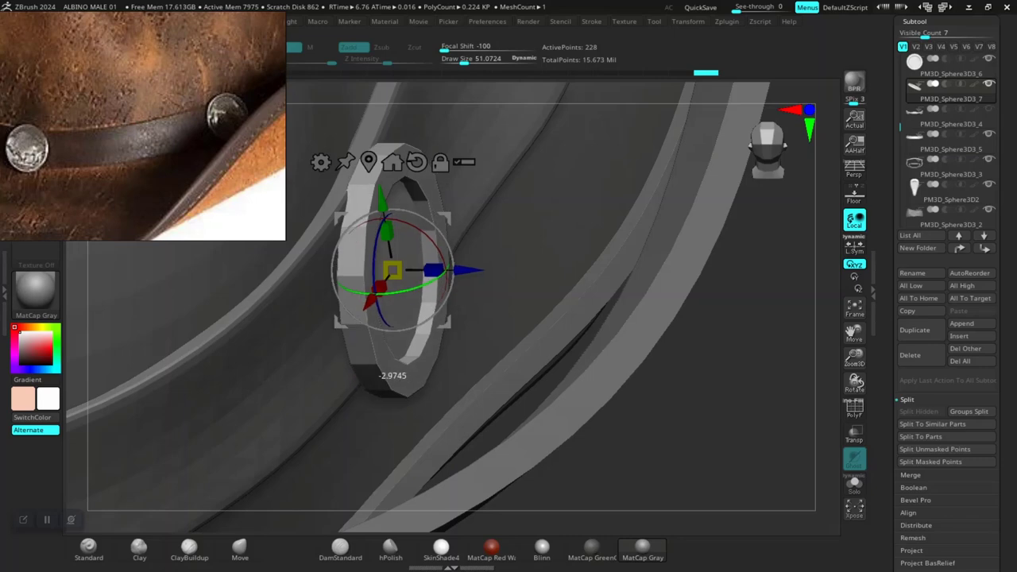
Step: Make a final small height adjustment to the rear side ornament and clear the mask from the ornaments
{"action": "right_click_drag", "start_coordinate": [604, 369], "coordinate": [485, 360]}
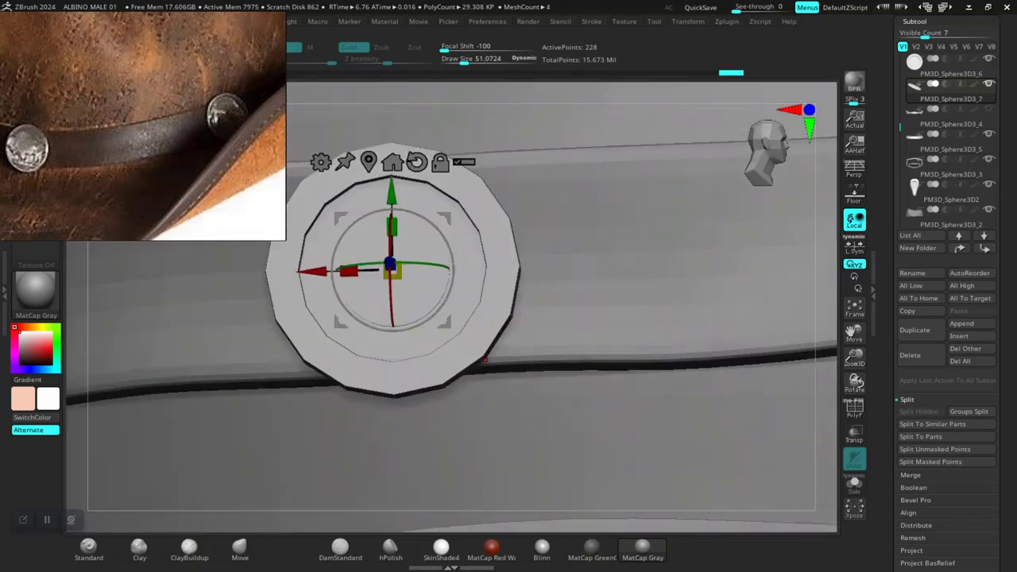
{"action": "key", "text": "f"}
{"action": "right_click_drag", "start_coordinate": [123, 312], "coordinate": [362, 282], "text": "alt"}
{"action": "left_click_drag", "start_coordinate": [312, 202], "coordinate": [312, 199]}
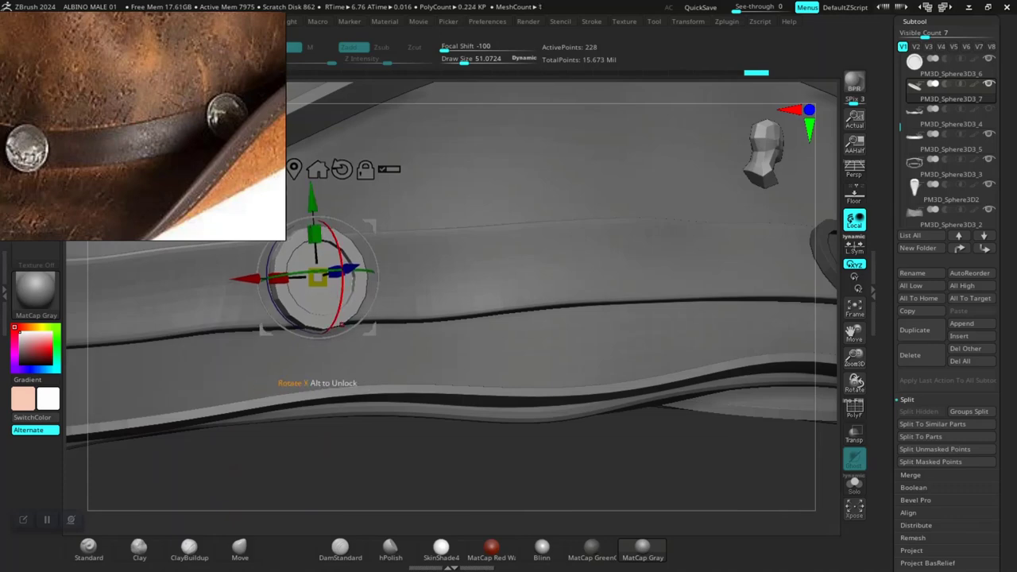
{"action": "right_click_drag", "start_coordinate": [313, 200], "coordinate": [391, 172], "text": "alt"}
{"action": "right_click_drag", "start_coordinate": [391, 171], "coordinate": [451, 176]}
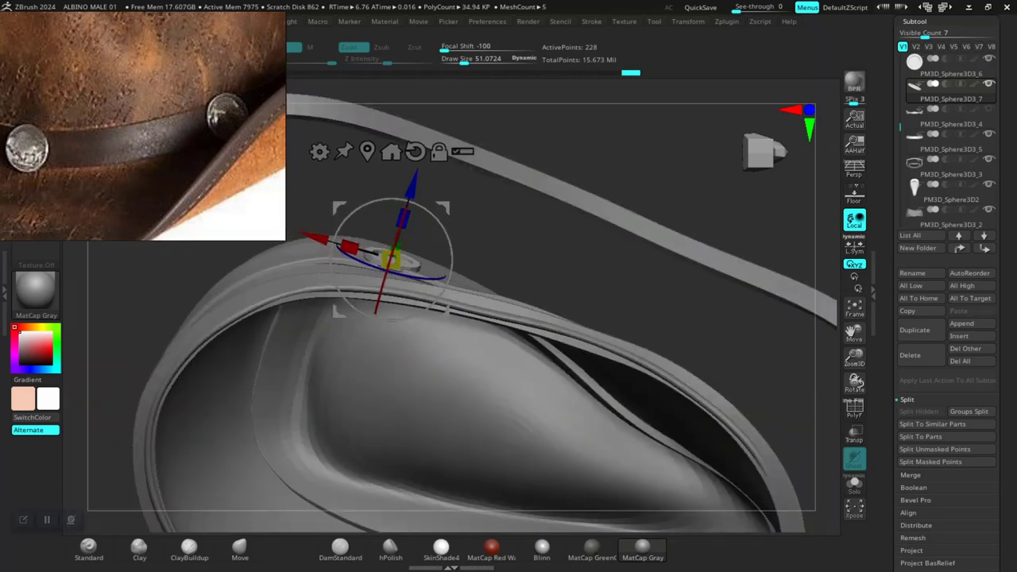
{"action": "right_click_drag", "start_coordinate": [509, 191], "coordinate": [509, 276]}
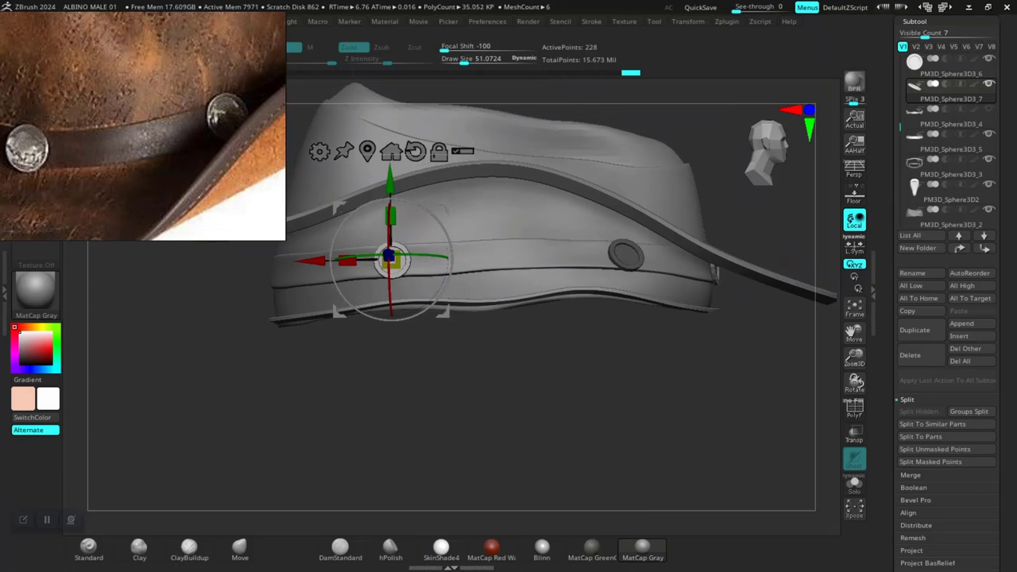
{"action": "key", "text": "q"}
{"action": "mouse_move", "coordinate": [474, 413]}
{"action": "right_mouse_down", "text": "ctrl"}
{"action": "mouse_move", "coordinate": [484, 404]}
{"action": "mouse_move", "coordinate": [461, 421]}
{"action": "right_mouse_up", "text": "ctrl"}
{"action": "mouse_move", "coordinate": [456, 423]}
{"action": "left_mouse_down", "text": "ctrl"}
{"action": "mouse_move", "coordinate": [503, 433]}
{"action": "mouse_move", "coordinate": [469, 484]}
{"action": "mouse_move", "coordinate": [495, 425]}
{"action": "mouse_move", "coordinate": [565, 438]}
{"action": "left_mouse_up", "text": "ctrl"}
Step: Select the front ornament, reset its gizmo orientation, and duplicate it along Z to the back of the hat
{"action": "left_click", "coordinate": [528, 332], "text": "alt"}
{"action": "key", "text": "w"}
{"action": "right_click_drag", "start_coordinate": [508, 336], "coordinate": [598, 336], "text": "alt"}
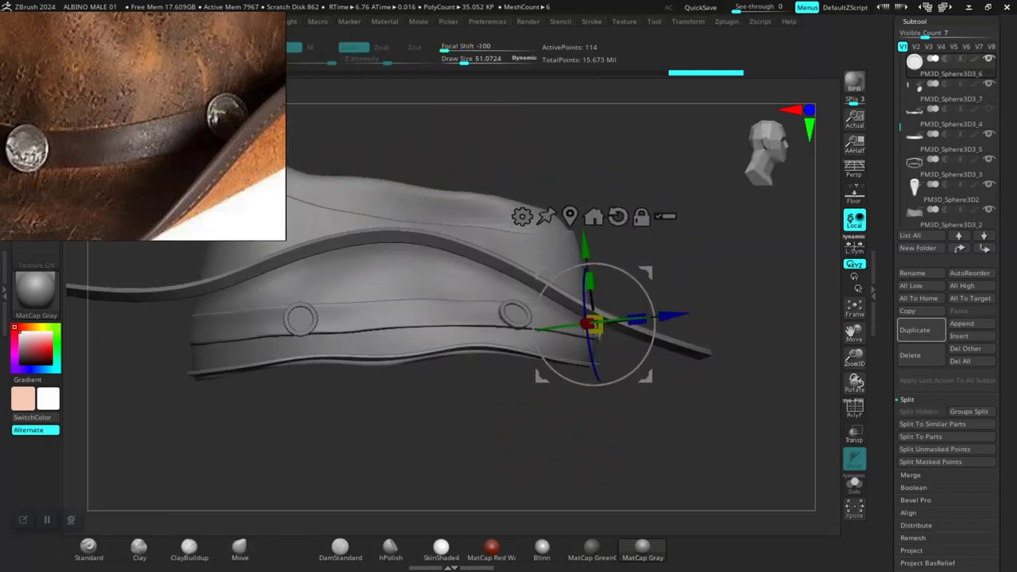
{"action": "left_click", "coordinate": [617, 216]}
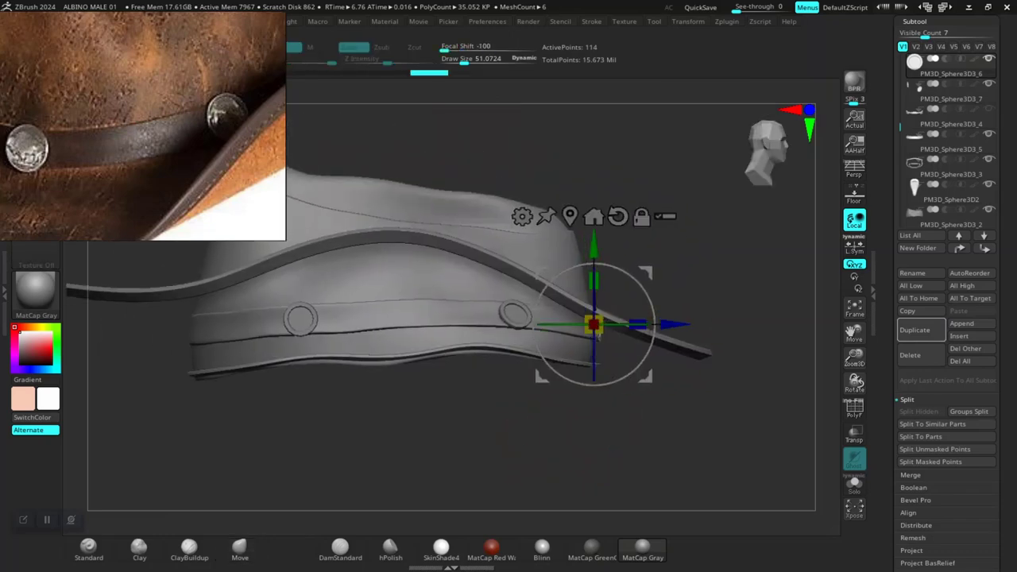
{"action": "mouse_move", "coordinate": [548, 445]}
{"action": "left_mouse_down"}
{"action": "mouse_move", "coordinate": [465, 485]}
{"action": "mouse_move", "coordinate": [540, 447]}
{"action": "left_mouse_up"}
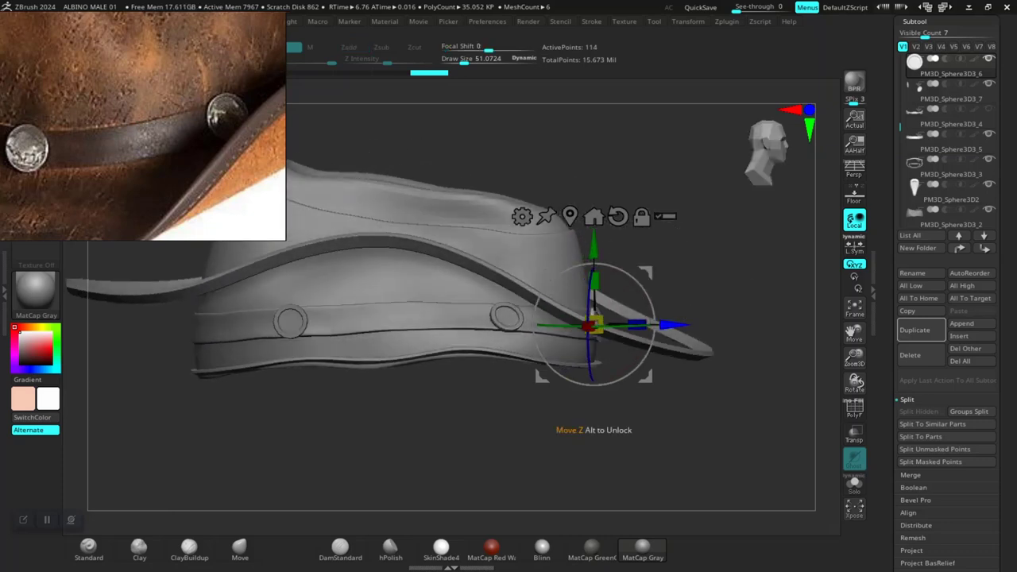
{"action": "left_click_drag", "start_coordinate": [597, 325], "coordinate": [186, 322]}
Step: Recentre the gizmo on the back ornament and rotate it about the Y axis to face outward
{"action": "right_click_drag", "start_coordinate": [238, 263], "coordinate": [548, 199], "text": "shift"}
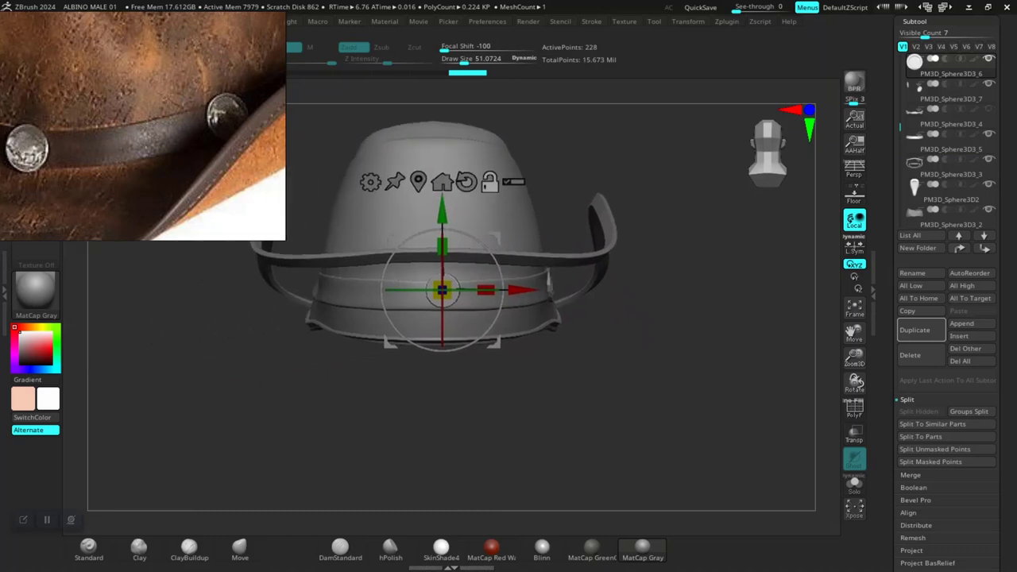
{"action": "right_click_drag", "start_coordinate": [418, 182], "coordinate": [468, 259], "text": "ctrl"}
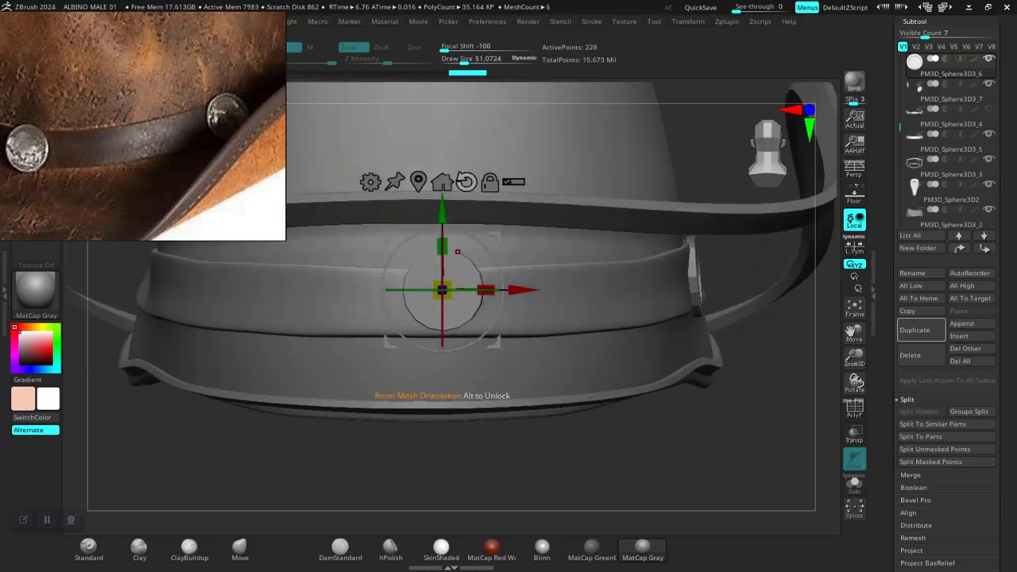
{"action": "left_click", "coordinate": [418, 182]}
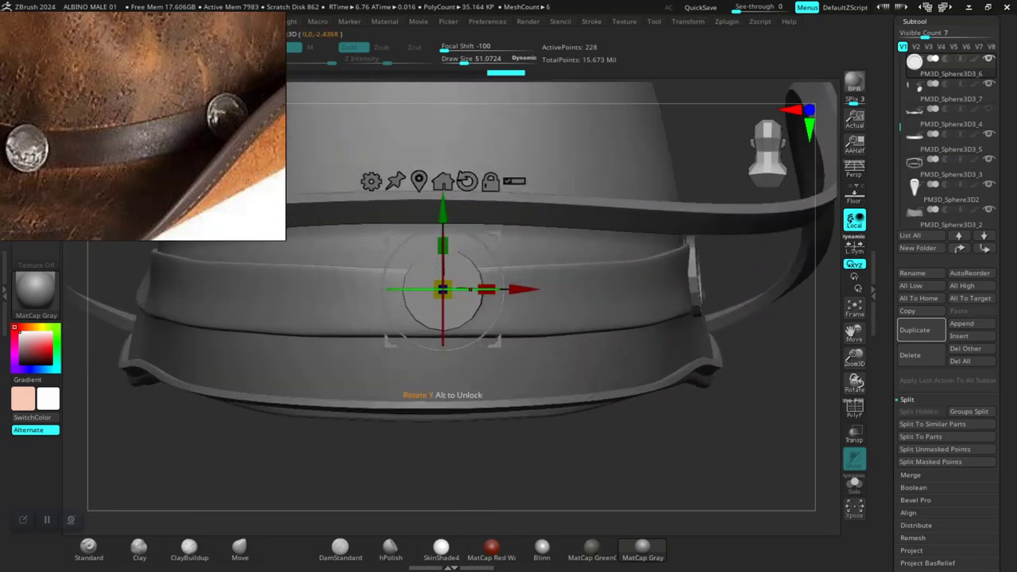
{"action": "left_click_drag", "start_coordinate": [413, 289], "coordinate": [524, 289], "text": "shift"}
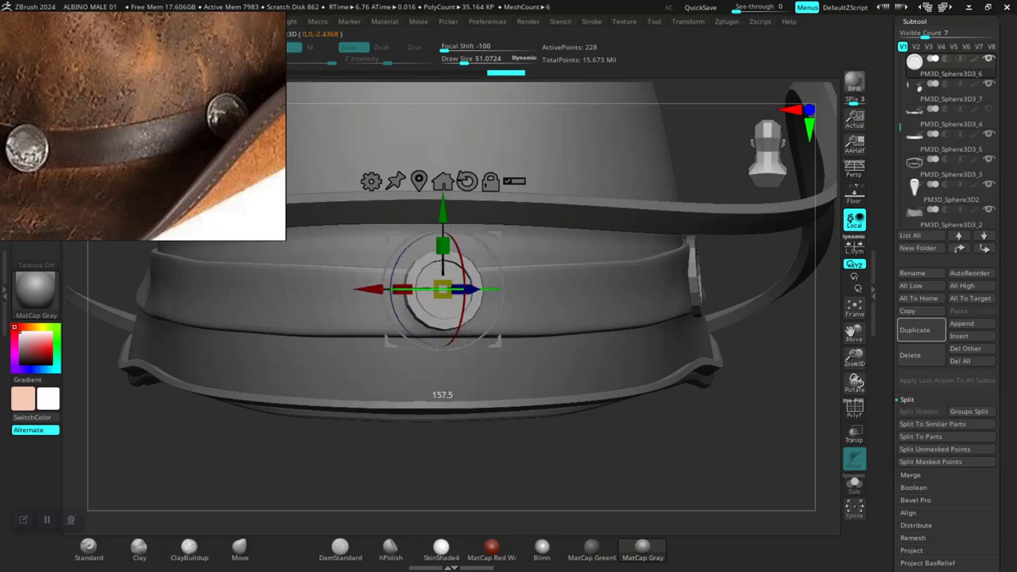
Step: Lower the back ornament on the hat band and adjust it along Z to sit close to the band's surface
{"action": "right_click_drag", "start_coordinate": [524, 318], "coordinate": [628, 365]}
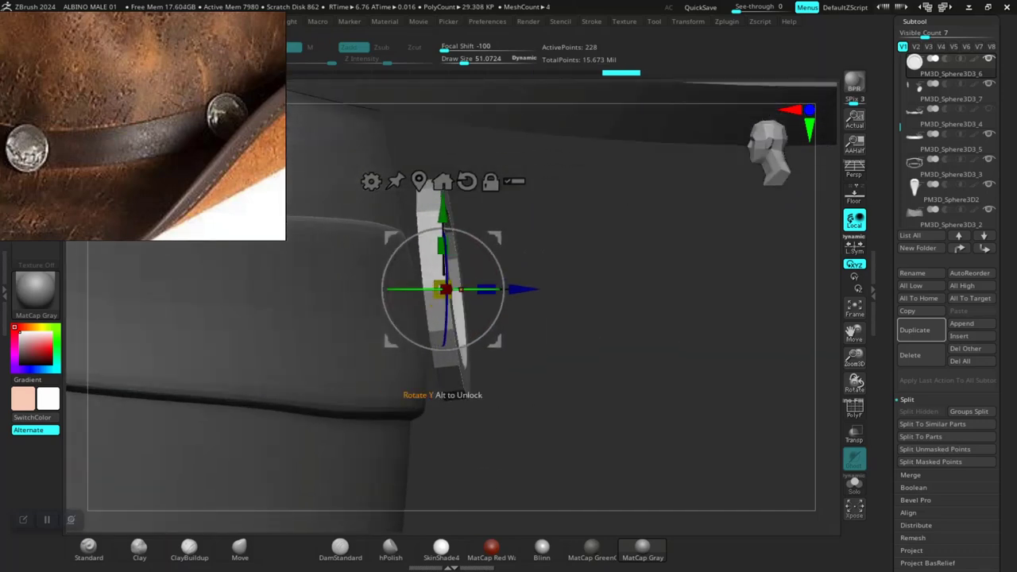
{"action": "left_click_drag", "start_coordinate": [441, 214], "coordinate": [442, 251]}
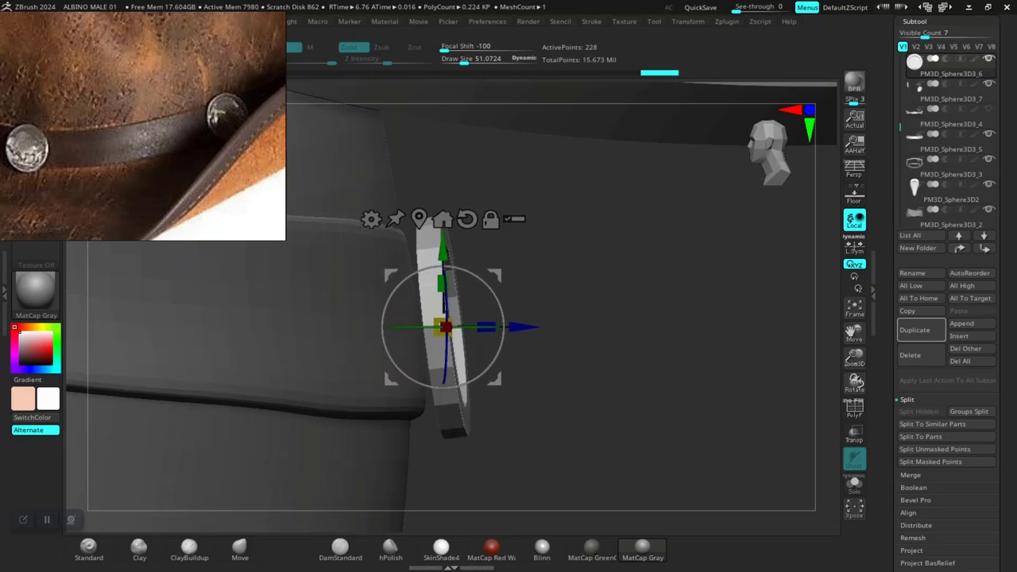
{"action": "right_click_drag", "start_coordinate": [588, 318], "coordinate": [589, 437]}
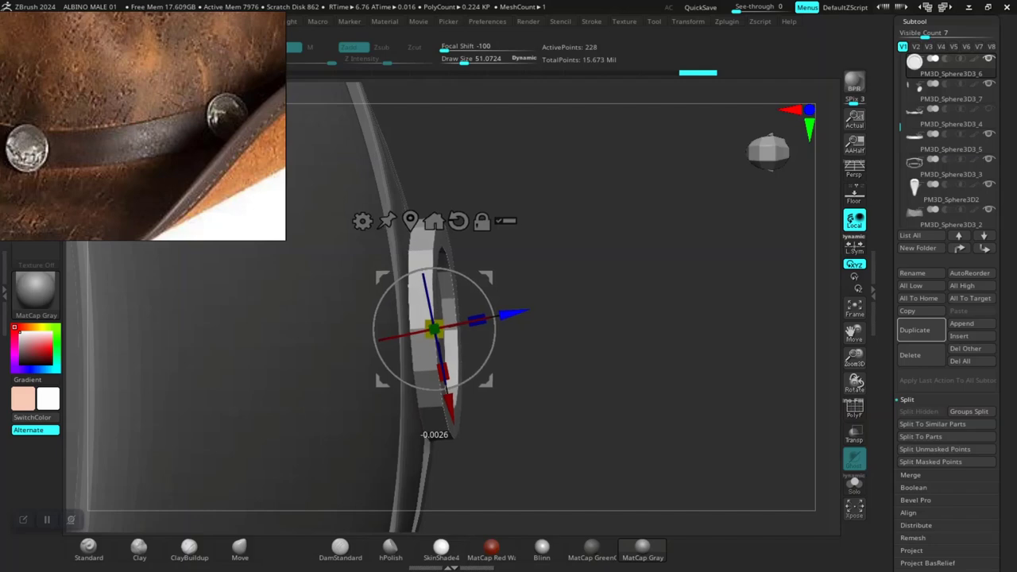
{"action": "left_click_drag", "start_coordinate": [510, 315], "coordinate": [512, 315]}
{"action": "left_click_drag", "start_coordinate": [603, 358], "coordinate": [588, 218]}
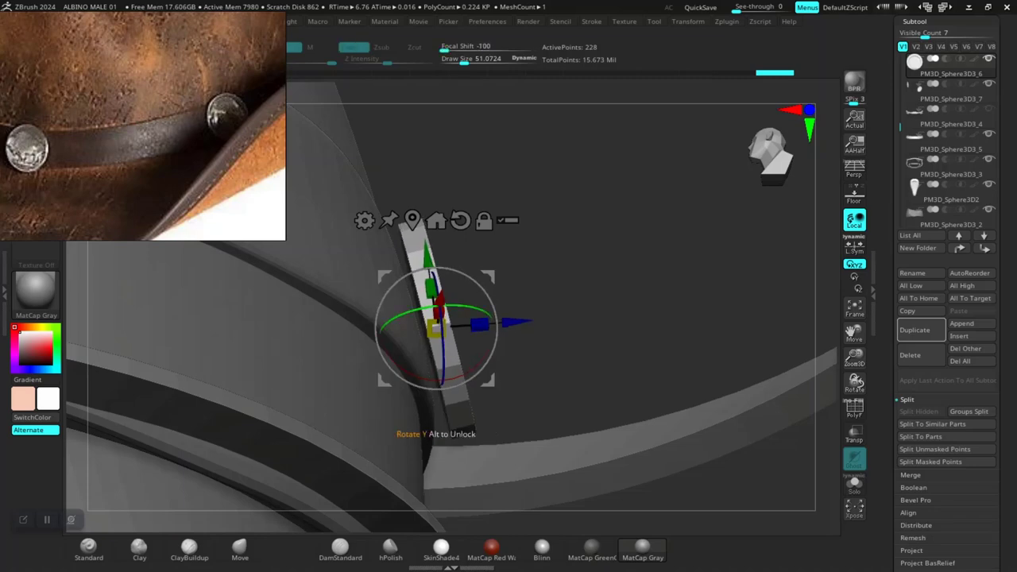
{"action": "left_click_drag", "start_coordinate": [518, 321], "coordinate": [509, 322]}
Step: Leave the transform mode, clear the mask on the front and back ornaments, and view the hat from the front
{"action": "mouse_move", "coordinate": [592, 349]}
{"action": "left_mouse_down", "text": "alt"}
{"action": "mouse_move", "coordinate": [587, 262]}
{"action": "mouse_move", "coordinate": [504, 397]}
{"action": "mouse_move", "coordinate": [508, 433]}
{"action": "mouse_move", "coordinate": [524, 441]}
{"action": "mouse_move", "coordinate": [568, 413]}
{"action": "mouse_move", "coordinate": [600, 409]}
{"action": "left_mouse_up", "text": "alt"}
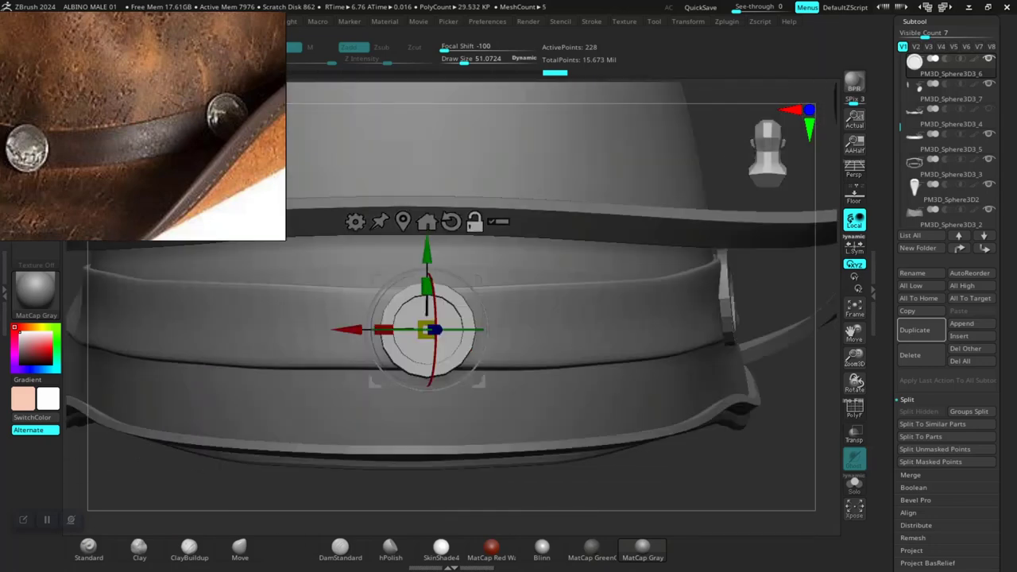
{"action": "mouse_move", "coordinate": [606, 496]}
{"action": "left_mouse_down", "text": "alt"}
{"action": "mouse_move", "coordinate": [606, 438]}
{"action": "mouse_move", "coordinate": [556, 425]}
{"action": "mouse_move", "coordinate": [504, 433]}
{"action": "left_mouse_up", "text": "alt"}
{"action": "key", "text": "q"}
{"action": "left_click_drag", "start_coordinate": [363, 261], "coordinate": [496, 532]}
{"action": "left_click_drag", "start_coordinate": [593, 481], "coordinate": [589, 520], "text": "alt"}
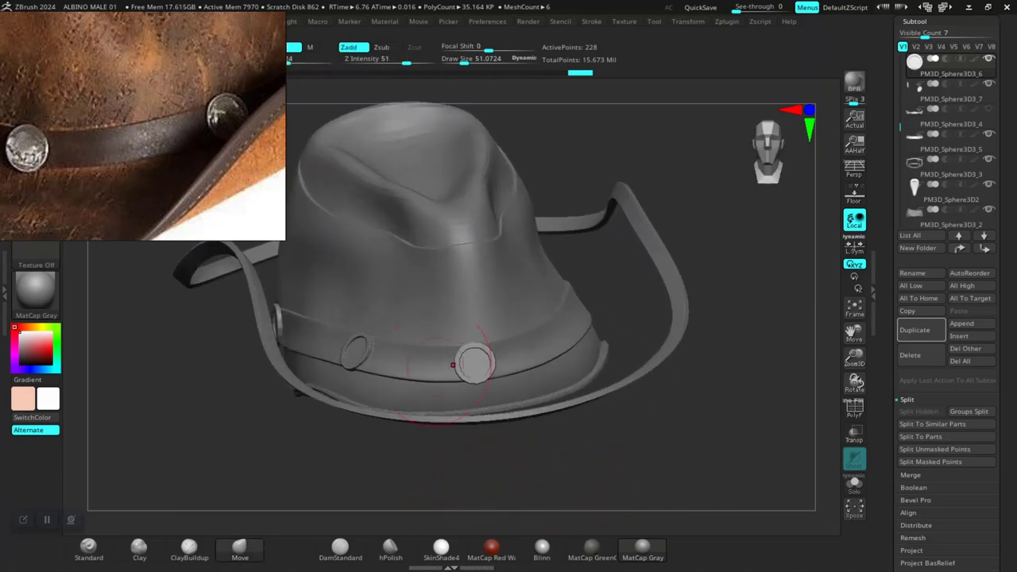
Step: Select the side ornaments' subtool and use Mirror And Weld to copy them to the opposite side of the hat band
{"action": "left_click", "coordinate": [368, 358], "text": "alt"}
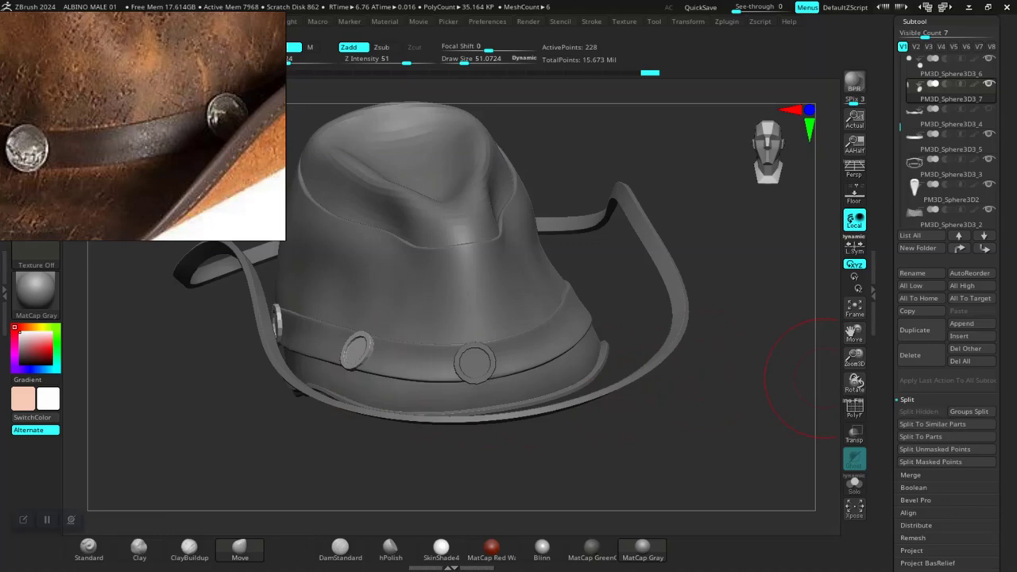
{"action": "scroll", "coordinate": [945, 358], "scroll_direction": "down", "scroll_amount": 5}
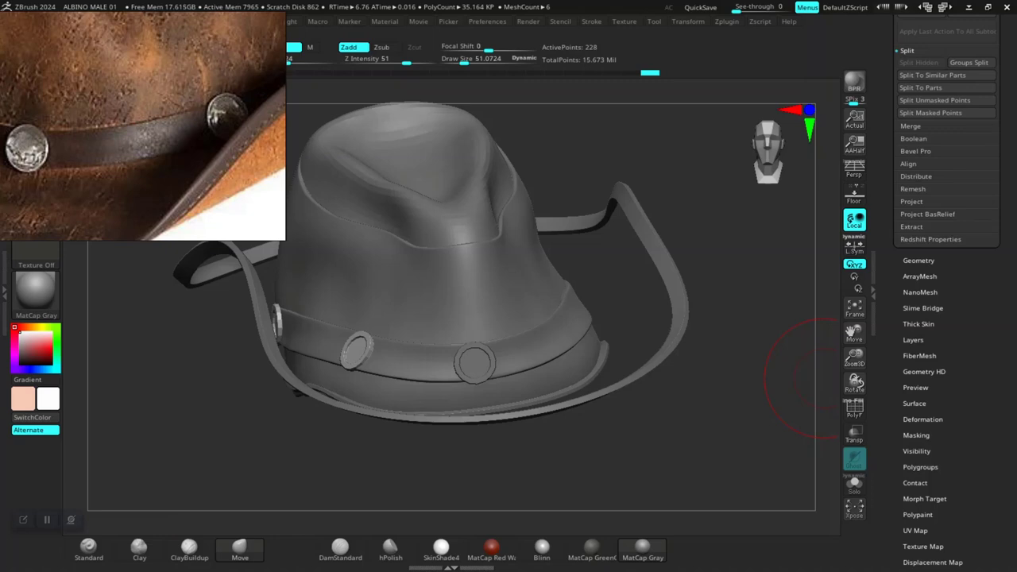
{"action": "left_click", "coordinate": [918, 261]}
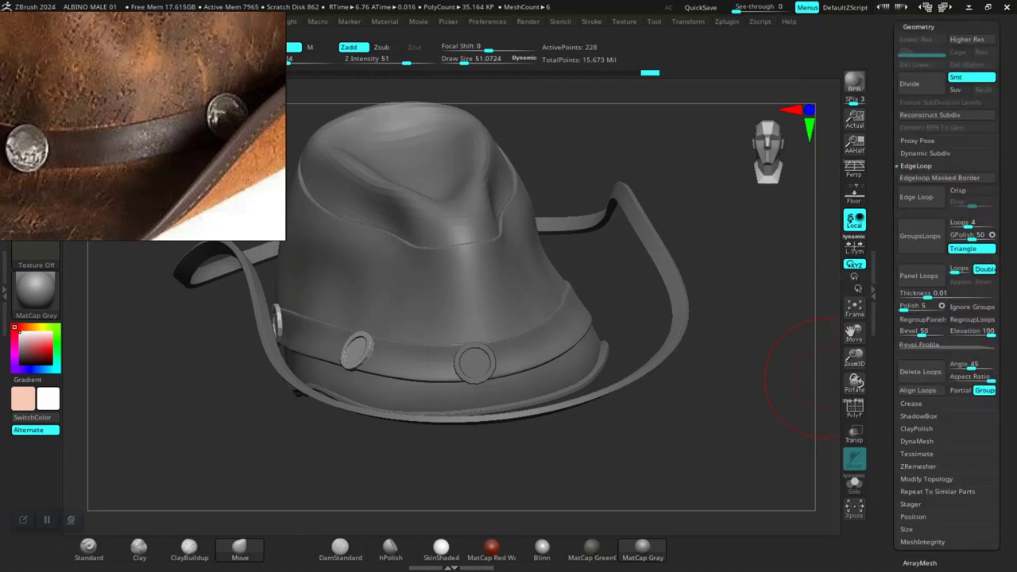
{"action": "left_click", "coordinate": [926, 479]}
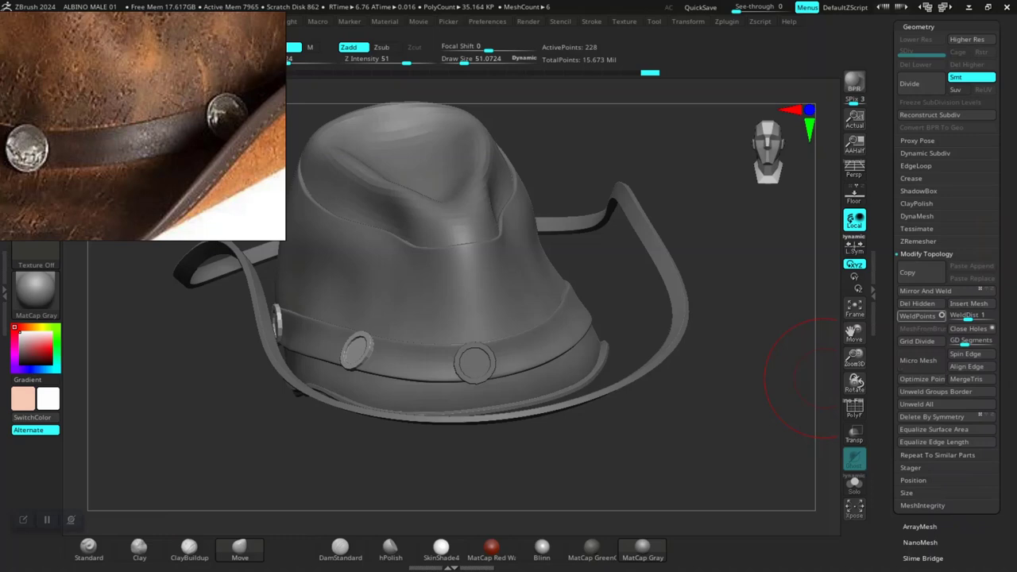
{"action": "left_click_drag", "start_coordinate": [883, 379], "coordinate": [883, 404]}
{"action": "mouse_move", "coordinate": [727, 391]}
{"action": "left_mouse_down"}
{"action": "mouse_move", "coordinate": [715, 494]}
{"action": "mouse_move", "coordinate": [763, 390]}
{"action": "left_mouse_up"}
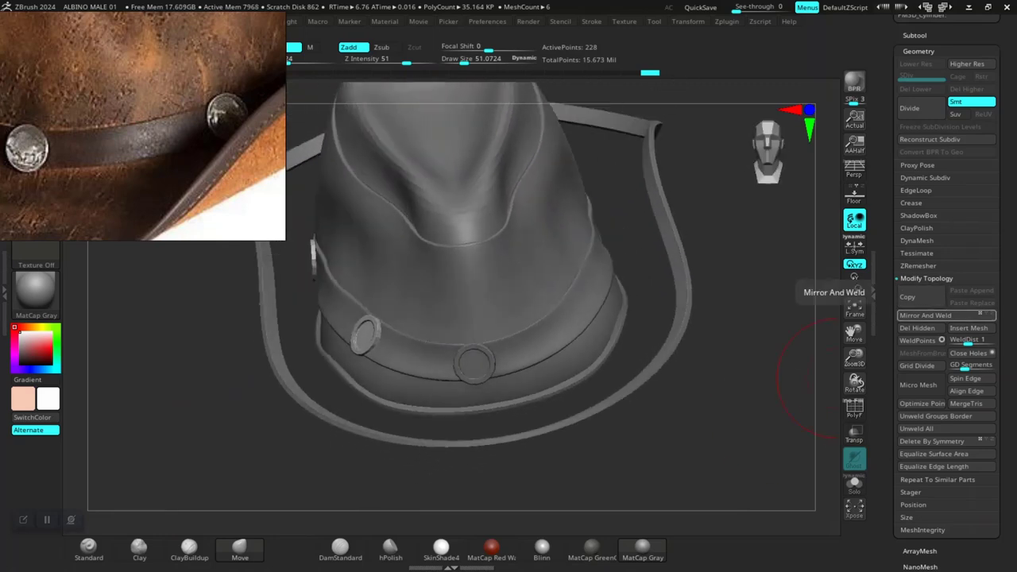
{"action": "left_click", "coordinate": [924, 316]}
{"action": "left_click_drag", "start_coordinate": [693, 404], "coordinate": [637, 439]}
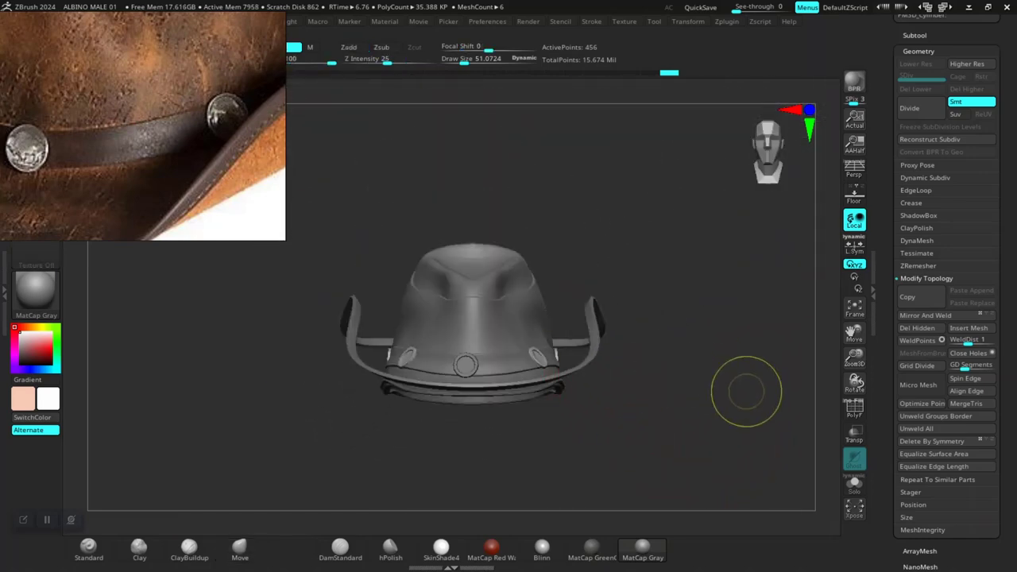
Step: Show the hidden brim again, make it the active subtool, and view the whole hat
{"action": "key", "text": "d"}
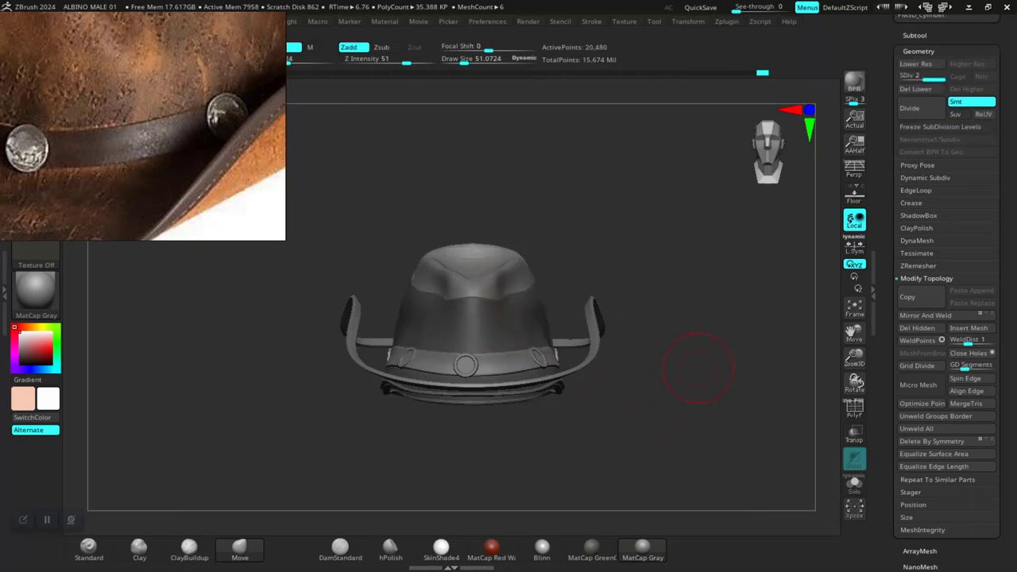
{"action": "left_click", "coordinate": [711, 379], "text": "ctrl+shift"}
{"action": "left_click_drag", "start_coordinate": [711, 383], "coordinate": [722, 401], "text": "ctrl"}
{"action": "left_click_drag", "start_coordinate": [722, 441], "coordinate": [707, 493]}
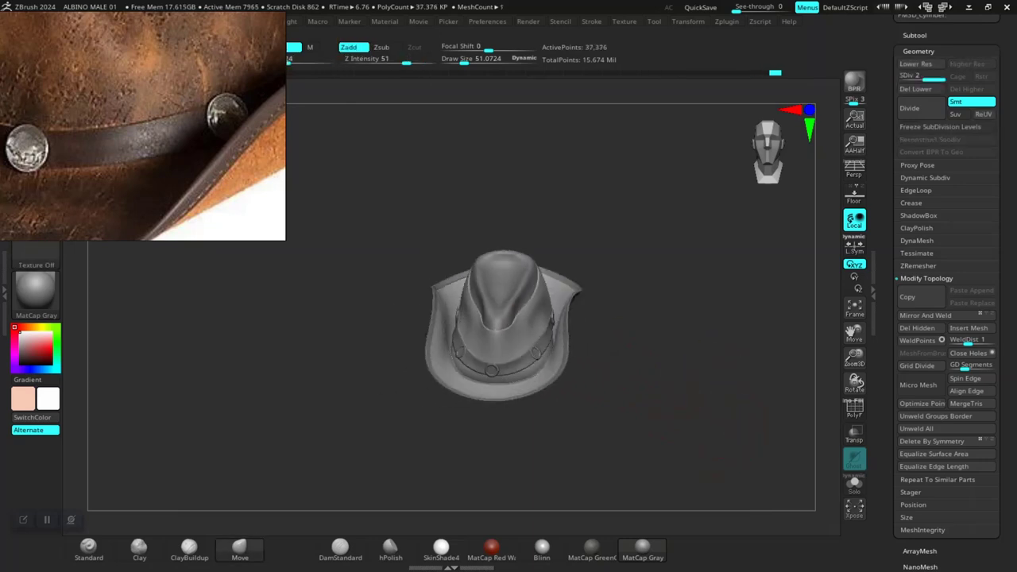
{"action": "left_click_drag", "start_coordinate": [659, 405], "coordinate": [607, 419]}
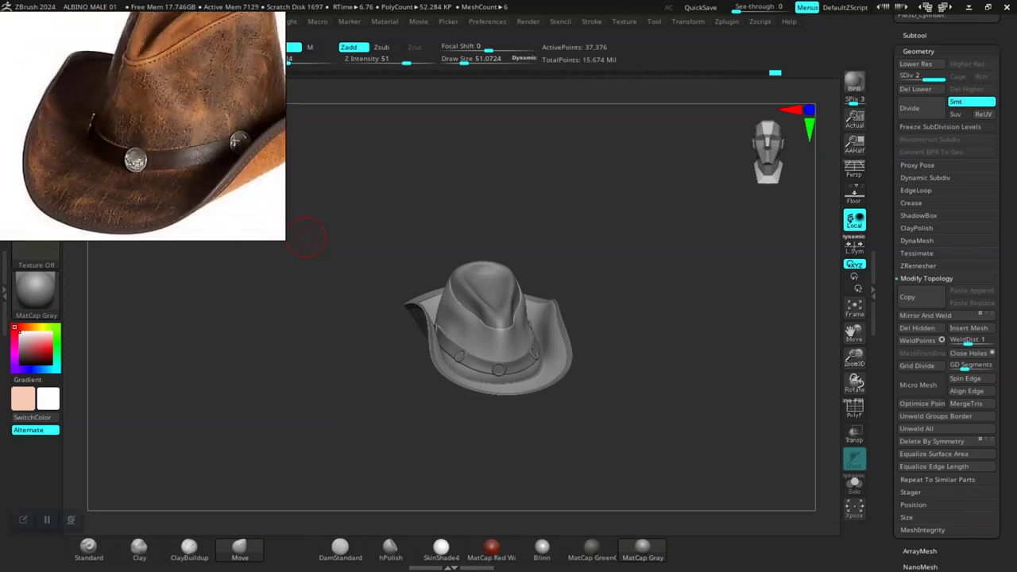
Step: Adjust the side edge of the brim with the Move brush so it fits against the surrounding trim
{"action": "mouse_move", "coordinate": [587, 349]}
{"action": "left_mouse_down"}
{"action": "mouse_move", "coordinate": [585, 325]}
{"action": "mouse_move", "coordinate": [664, 370]}
{"action": "mouse_move", "coordinate": [664, 419]}
{"action": "mouse_move", "coordinate": [654, 390]}
{"action": "mouse_move", "coordinate": [663, 449]}
{"action": "mouse_move", "coordinate": [665, 395]}
{"action": "mouse_move", "coordinate": [709, 436]}
{"action": "mouse_move", "coordinate": [690, 460]}
{"action": "mouse_move", "coordinate": [678, 449]}
{"action": "mouse_move", "coordinate": [728, 366]}
{"action": "mouse_move", "coordinate": [609, 340]}
{"action": "left_mouse_up"}
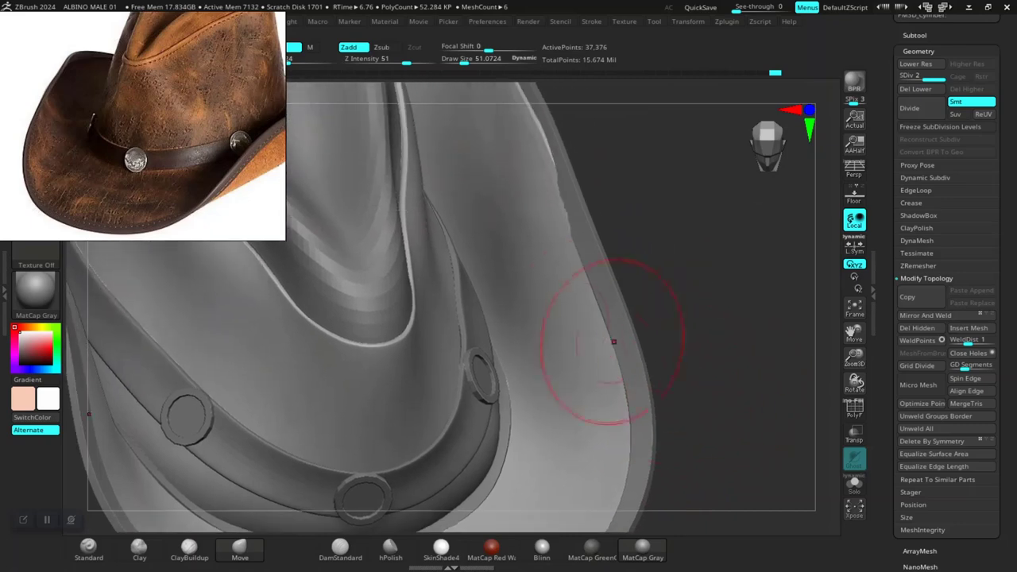
{"action": "mouse_move", "coordinate": [632, 236]}
{"action": "left_mouse_down"}
{"action": "mouse_move", "coordinate": [570, 214]}
{"action": "mouse_move", "coordinate": [565, 228]}
{"action": "left_mouse_up"}
{"action": "left_click_drag", "start_coordinate": [683, 286], "coordinate": [365, 231]}
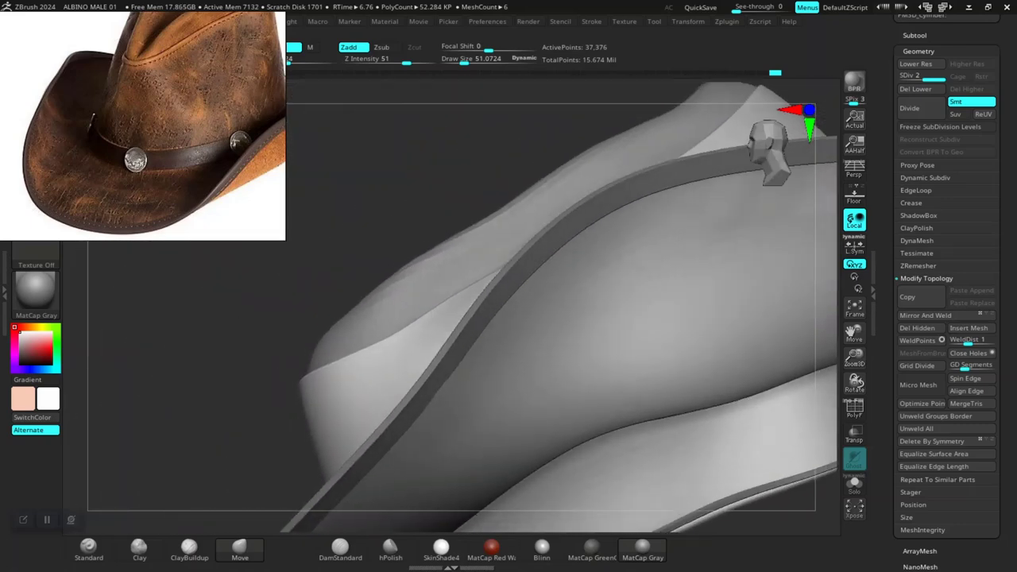
{"action": "left_click_drag", "start_coordinate": [485, 243], "coordinate": [580, 263]}
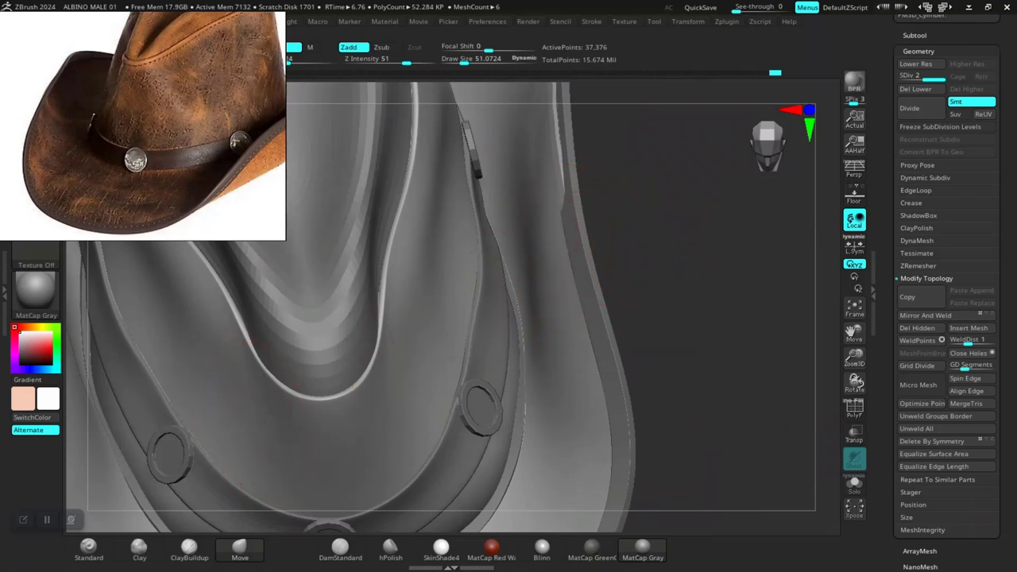
{"action": "mouse_move", "coordinate": [675, 270]}
{"action": "left_mouse_down"}
{"action": "mouse_move", "coordinate": [687, 274]}
{"action": "mouse_move", "coordinate": [620, 222]}
{"action": "mouse_move", "coordinate": [687, 274]}
{"action": "mouse_move", "coordinate": [691, 334]}
{"action": "mouse_move", "coordinate": [675, 330]}
{"action": "left_mouse_up"}
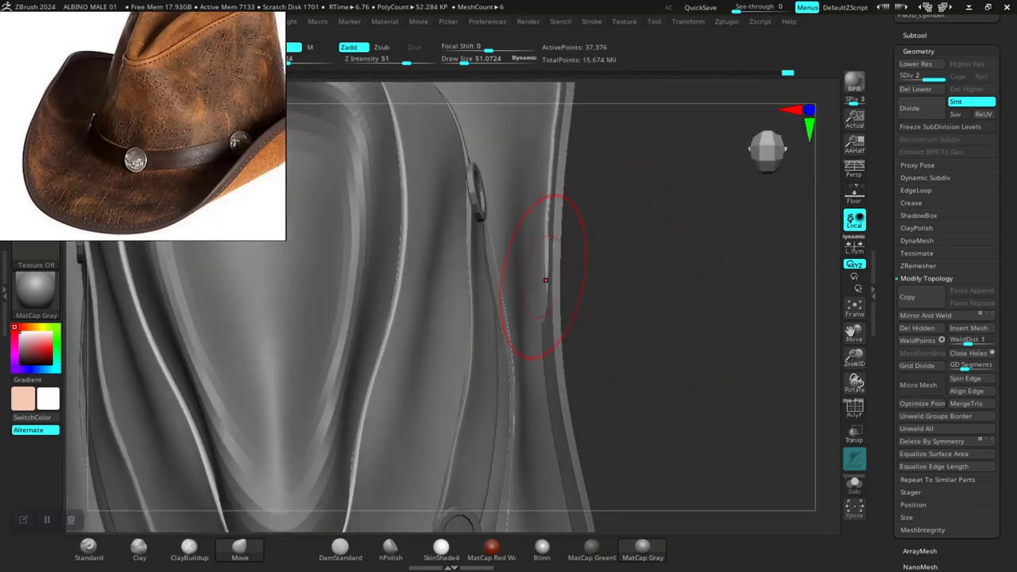
{"action": "mouse_move", "coordinate": [630, 304]}
{"action": "left_mouse_down", "text": "alt"}
{"action": "mouse_move", "coordinate": [631, 231]}
{"action": "mouse_move", "coordinate": [668, 321]}
{"action": "mouse_move", "coordinate": [680, 318]}
{"action": "mouse_move", "coordinate": [627, 238]}
{"action": "mouse_move", "coordinate": [675, 302]}
{"action": "mouse_move", "coordinate": [652, 334]}
{"action": "mouse_move", "coordinate": [601, 311]}
{"action": "left_mouse_up", "text": "alt"}
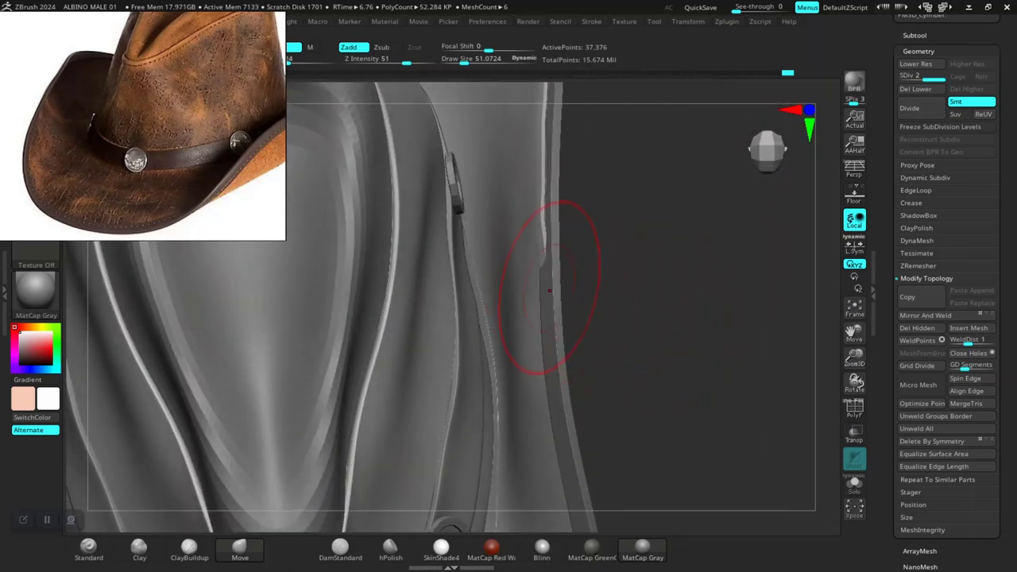
{"action": "mouse_move", "coordinate": [616, 246]}
{"action": "left_mouse_down"}
{"action": "mouse_move", "coordinate": [610, 274]}
{"action": "mouse_move", "coordinate": [596, 250]}
{"action": "left_mouse_up"}
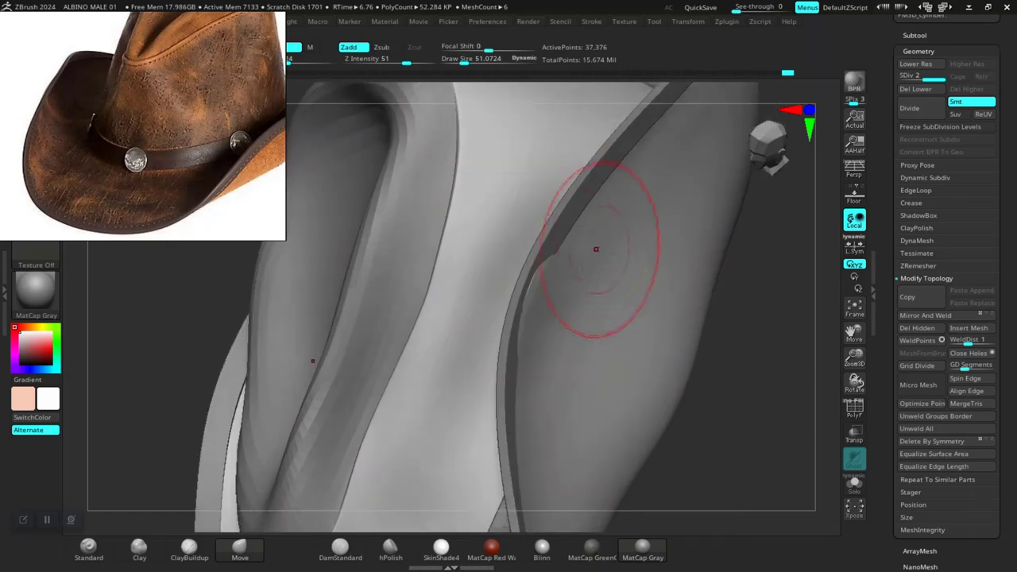
Step: Reduce the draw size to about 33, and reshape and smooth the brim's side edge along the inside of the trim
{"action": "mouse_move", "coordinate": [650, 286]}
{"action": "right_mouse_down"}
{"action": "mouse_move", "coordinate": [612, 294]}
{"action": "mouse_move", "coordinate": [580, 278]}
{"action": "mouse_move", "coordinate": [543, 306]}
{"action": "right_mouse_up"}
{"action": "key", "text": "space"}
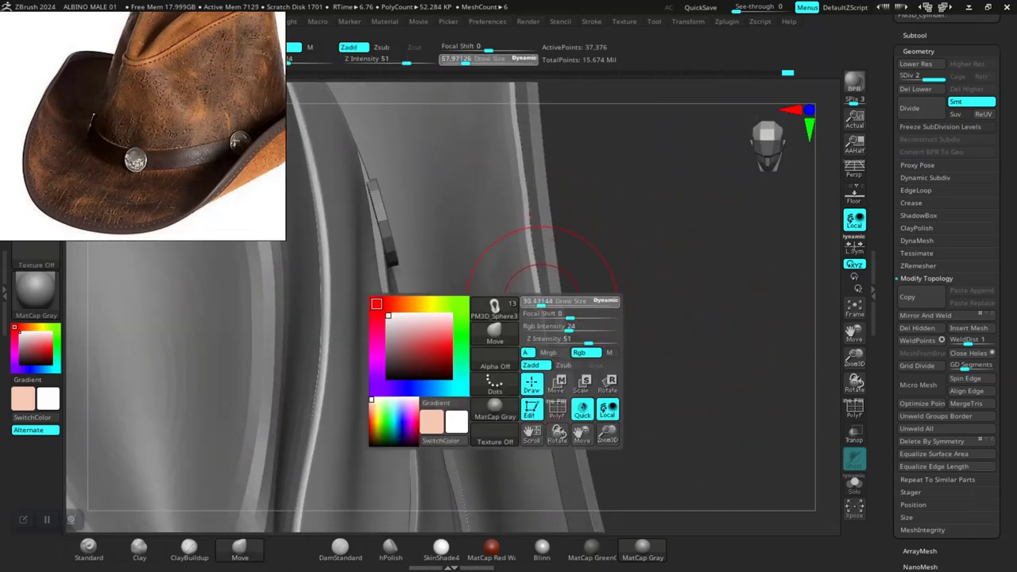
{"action": "left_click_drag", "start_coordinate": [542, 302], "coordinate": [544, 302]}
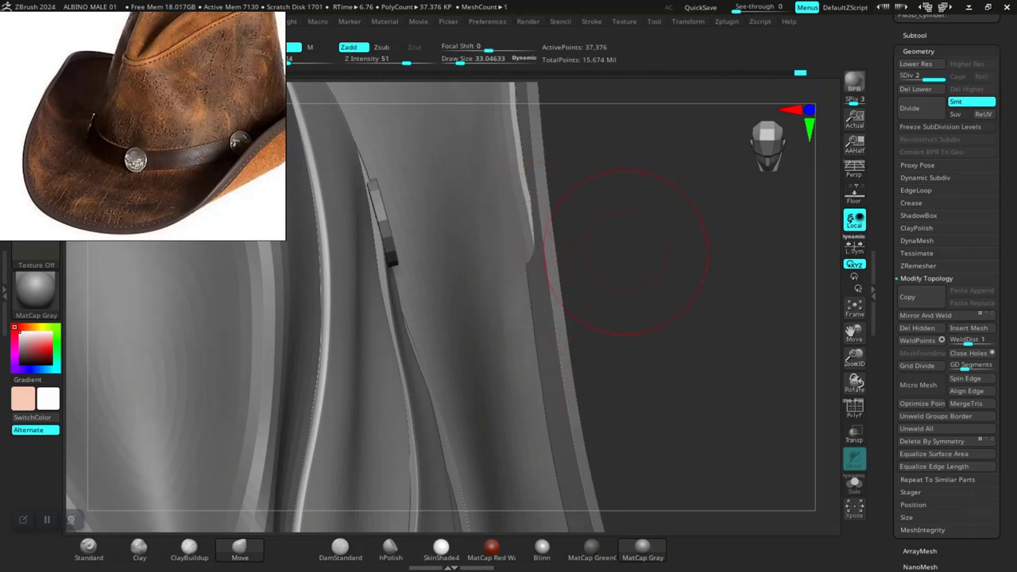
{"action": "left_click_drag", "start_coordinate": [626, 252], "coordinate": [623, 395]}
{"action": "mouse_move", "coordinate": [623, 274]}
{"action": "left_mouse_down"}
{"action": "mouse_move", "coordinate": [603, 382]}
{"action": "mouse_move", "coordinate": [626, 277]}
{"action": "left_mouse_up"}
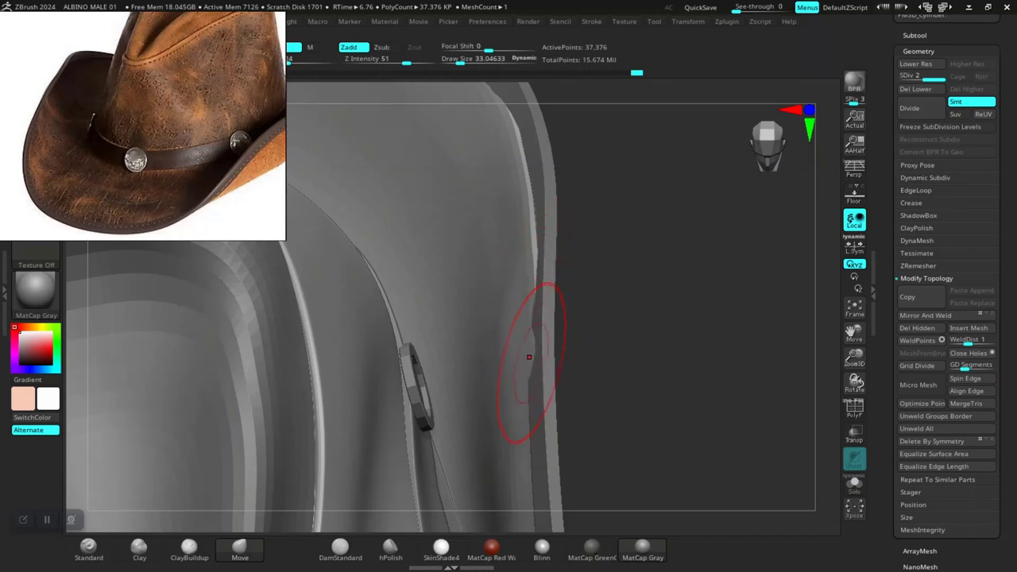
{"action": "left_click_drag", "start_coordinate": [529, 358], "coordinate": [527, 284], "text": "shift"}
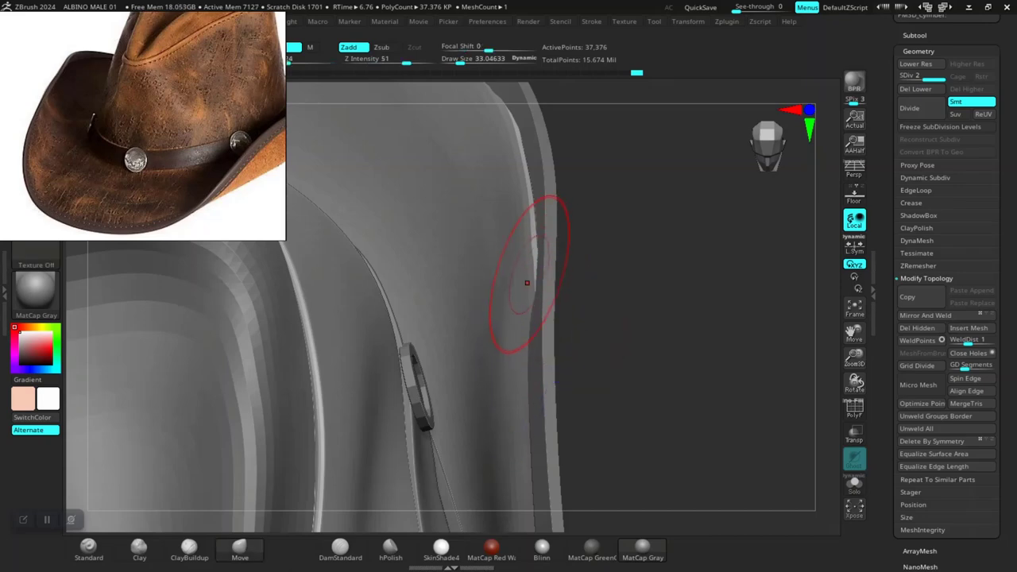
{"action": "left_click_drag", "start_coordinate": [597, 272], "coordinate": [608, 415], "text": "alt"}
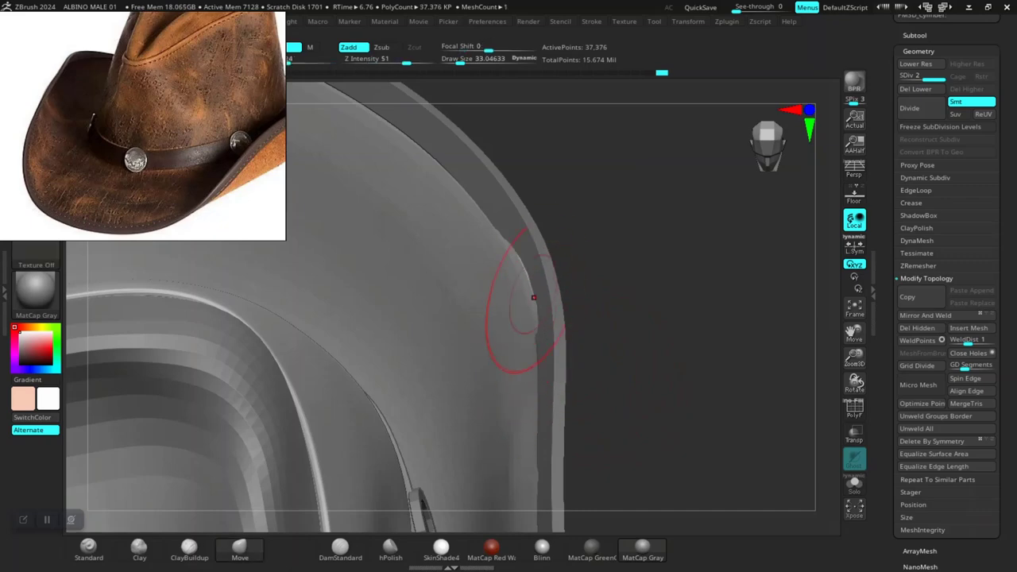
{"action": "left_click_drag", "start_coordinate": [519, 270], "coordinate": [525, 281], "text": "shift"}
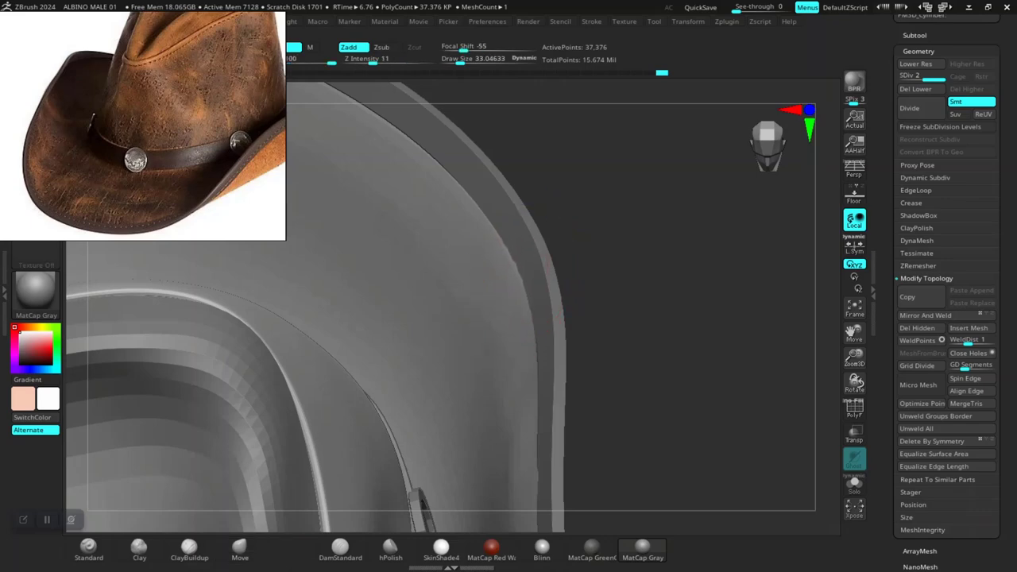
{"action": "mouse_move", "coordinate": [666, 358]}
{"action": "left_mouse_down"}
{"action": "mouse_move", "coordinate": [616, 321]}
{"action": "mouse_move", "coordinate": [588, 350]}
{"action": "mouse_move", "coordinate": [597, 293]}
{"action": "mouse_move", "coordinate": [612, 413]}
{"action": "mouse_move", "coordinate": [604, 334]}
{"action": "mouse_move", "coordinate": [670, 362]}
{"action": "left_mouse_up"}
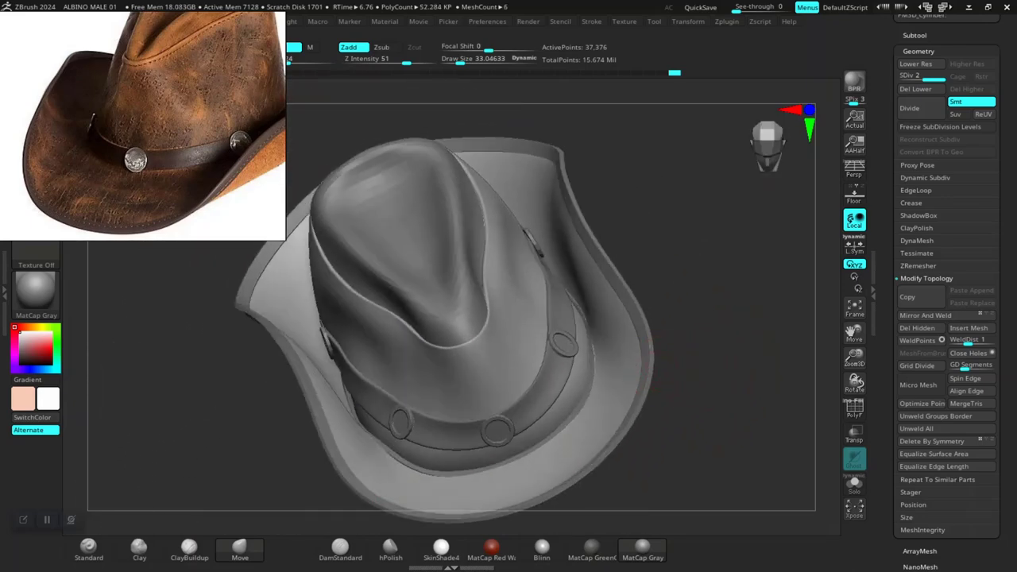
Step: Raise the brim trim to subdivision level 2 and check its outline around the hat
{"action": "key", "text": "shift+d"}
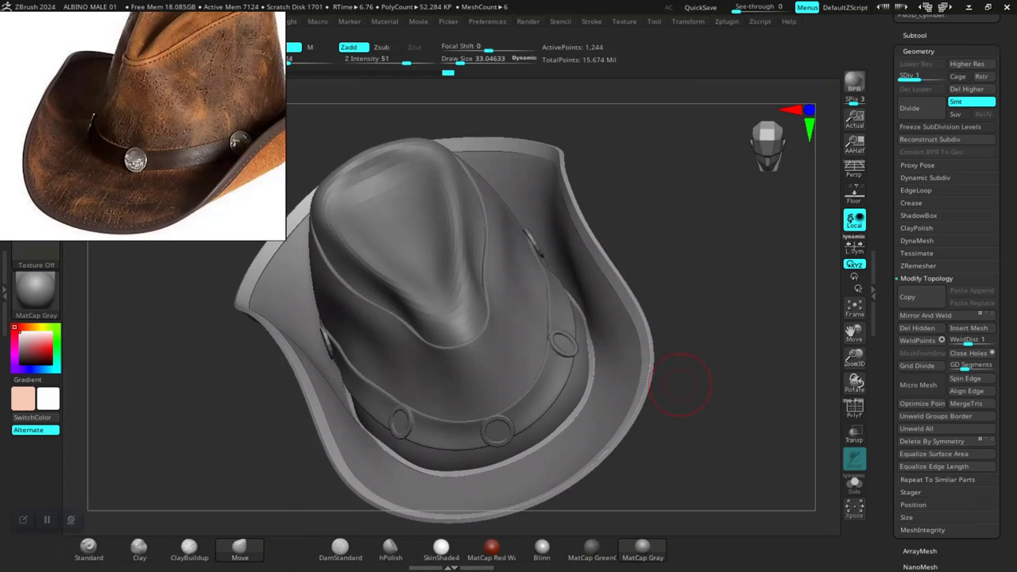
{"action": "key", "text": "d"}
{"action": "left_click_drag", "start_coordinate": [675, 391], "coordinate": [827, 445]}
{"action": "left_click_drag", "start_coordinate": [509, 310], "coordinate": [585, 415]}
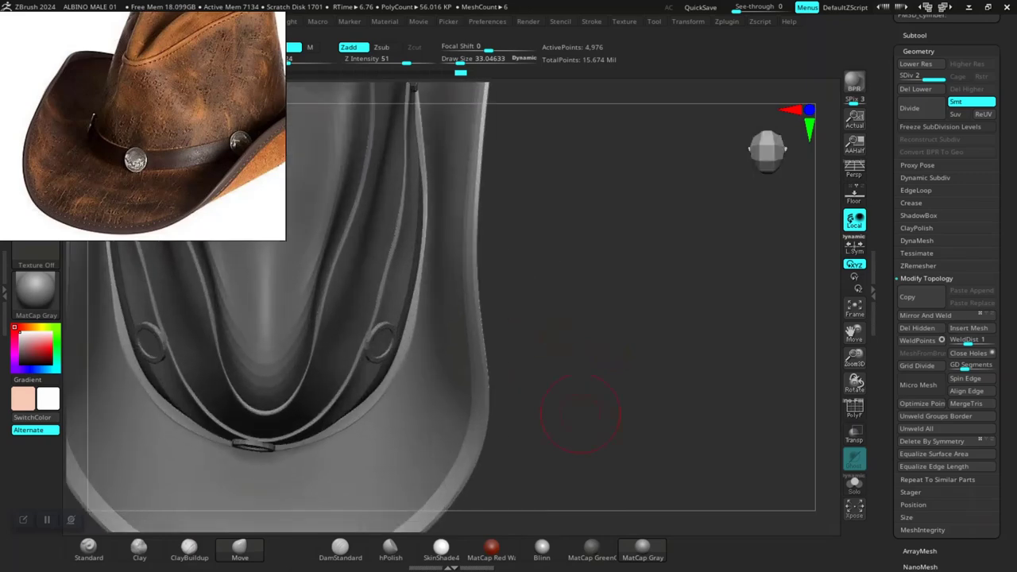
{"action": "left_click_drag", "start_coordinate": [540, 317], "coordinate": [689, 407], "text": "alt"}
{"action": "left_click_drag", "start_coordinate": [167, 397], "coordinate": [433, 330], "text": "alt"}
{"action": "left_click_drag", "start_coordinate": [579, 414], "coordinate": [715, 318]}
{"action": "left_click_drag", "start_coordinate": [302, 359], "coordinate": [333, 352]}
Step: Reselect the brim, smooth its edge, and use the Move brush to fit the curled corner inside the trim
{"action": "left_click", "coordinate": [570, 313], "text": "alt"}
{"action": "left_click_drag", "start_coordinate": [786, 244], "coordinate": [627, 249], "text": "alt"}
{"action": "left_click_drag", "start_coordinate": [509, 205], "coordinate": [520, 232], "text": "shift"}
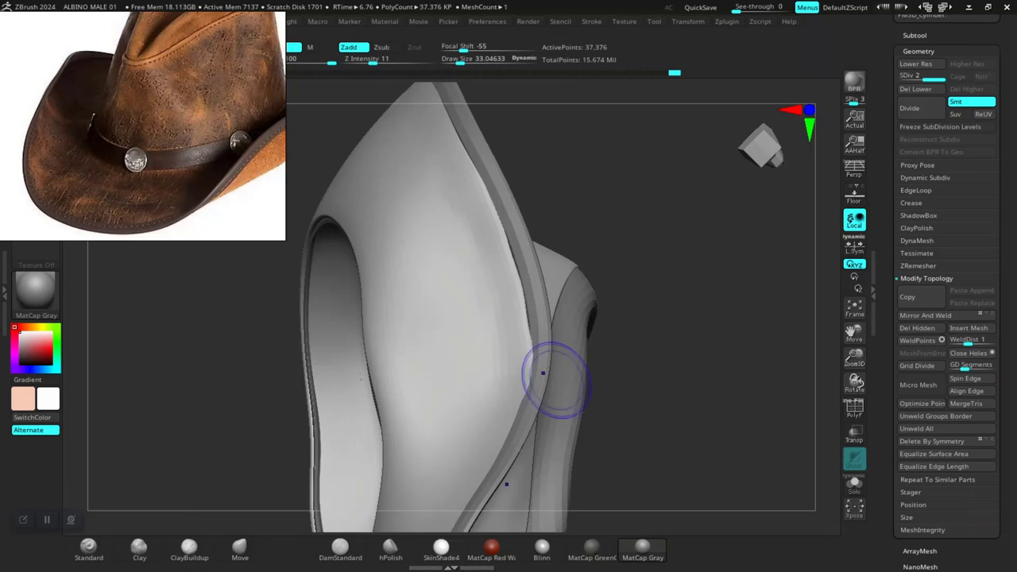
{"action": "mouse_move", "coordinate": [676, 349]}
{"action": "left_mouse_down"}
{"action": "mouse_move", "coordinate": [685, 274]}
{"action": "mouse_move", "coordinate": [690, 300]}
{"action": "left_mouse_up"}
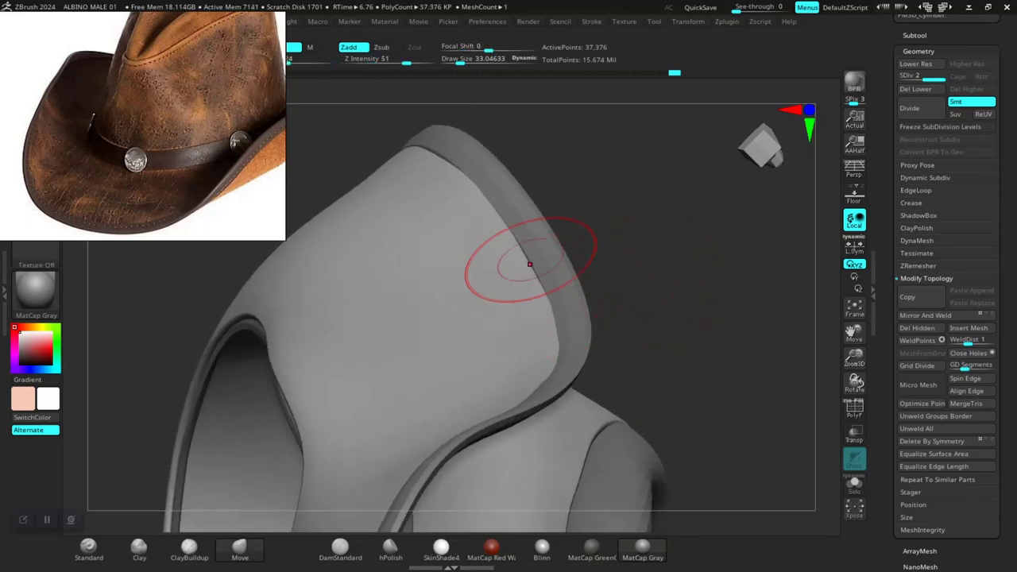
{"action": "left_click_drag", "start_coordinate": [592, 275], "coordinate": [534, 272]}
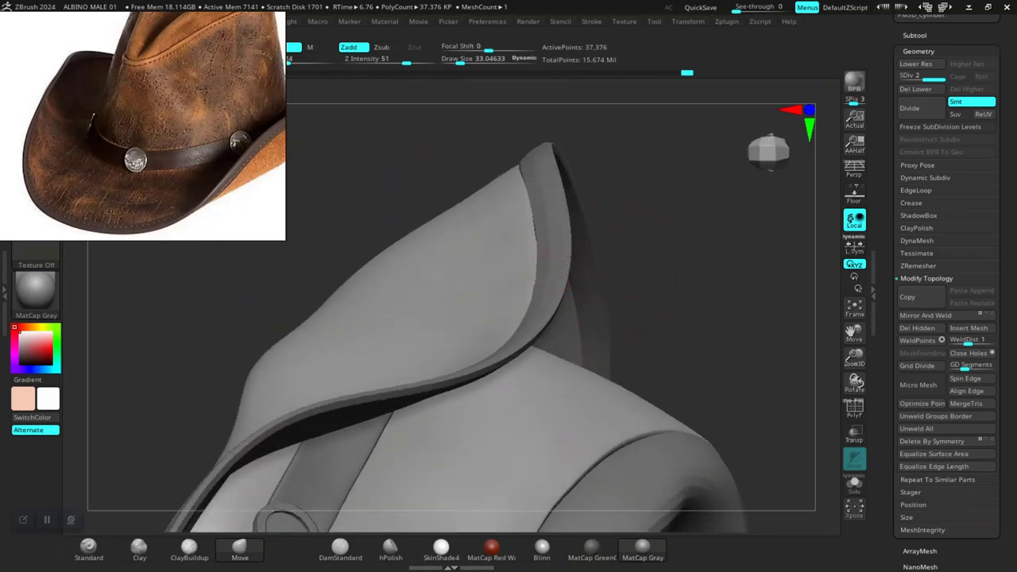
{"action": "mouse_move", "coordinate": [643, 268]}
{"action": "left_mouse_down"}
{"action": "mouse_move", "coordinate": [715, 274]}
{"action": "mouse_move", "coordinate": [735, 290]}
{"action": "mouse_move", "coordinate": [794, 246]}
{"action": "mouse_move", "coordinate": [738, 274]}
{"action": "mouse_move", "coordinate": [715, 326]}
{"action": "mouse_move", "coordinate": [652, 326]}
{"action": "mouse_move", "coordinate": [601, 170]}
{"action": "mouse_move", "coordinate": [643, 204]}
{"action": "mouse_move", "coordinate": [640, 178]}
{"action": "mouse_move", "coordinate": [556, 268]}
{"action": "left_mouse_up"}
Step: Examine how the brim meets its trim with wireframe and transparency displayed, and restore the normal display
{"action": "key", "text": "shift+f"}
{"action": "mouse_move", "coordinate": [715, 275]}
{"action": "left_mouse_down"}
{"action": "mouse_move", "coordinate": [739, 230]}
{"action": "mouse_move", "coordinate": [778, 350]}
{"action": "mouse_move", "coordinate": [739, 373]}
{"action": "left_mouse_up"}
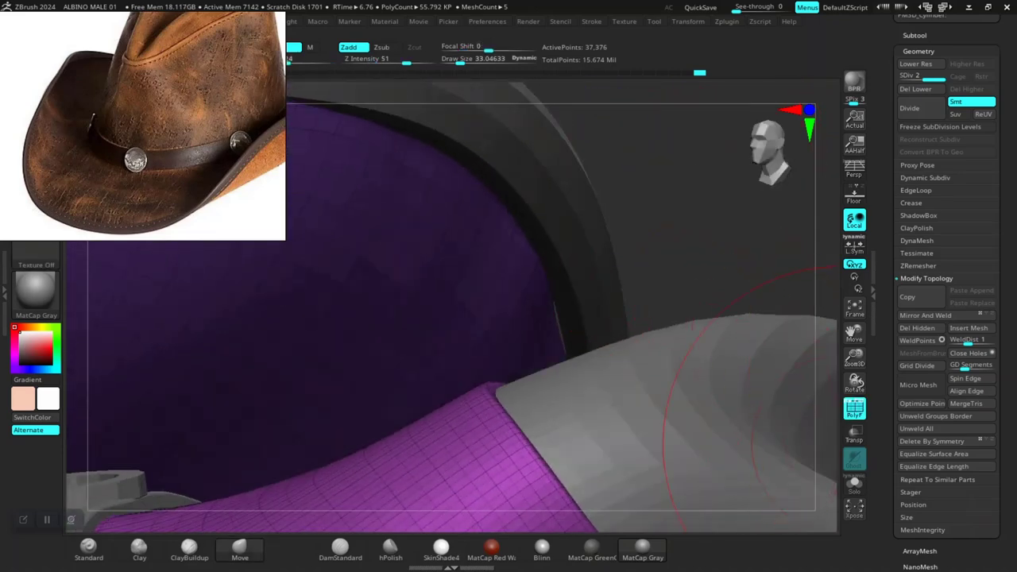
{"action": "left_click", "coordinate": [854, 435]}
{"action": "left_click_drag", "start_coordinate": [719, 238], "coordinate": [604, 266]}
{"action": "mouse_move", "coordinate": [711, 266]}
{"action": "left_mouse_down"}
{"action": "mouse_move", "coordinate": [731, 285]}
{"action": "mouse_move", "coordinate": [799, 240]}
{"action": "mouse_move", "coordinate": [723, 296]}
{"action": "mouse_move", "coordinate": [675, 279]}
{"action": "mouse_move", "coordinate": [759, 190]}
{"action": "left_mouse_up"}
{"action": "left_click_drag", "start_coordinate": [548, 290], "coordinate": [421, 321]}
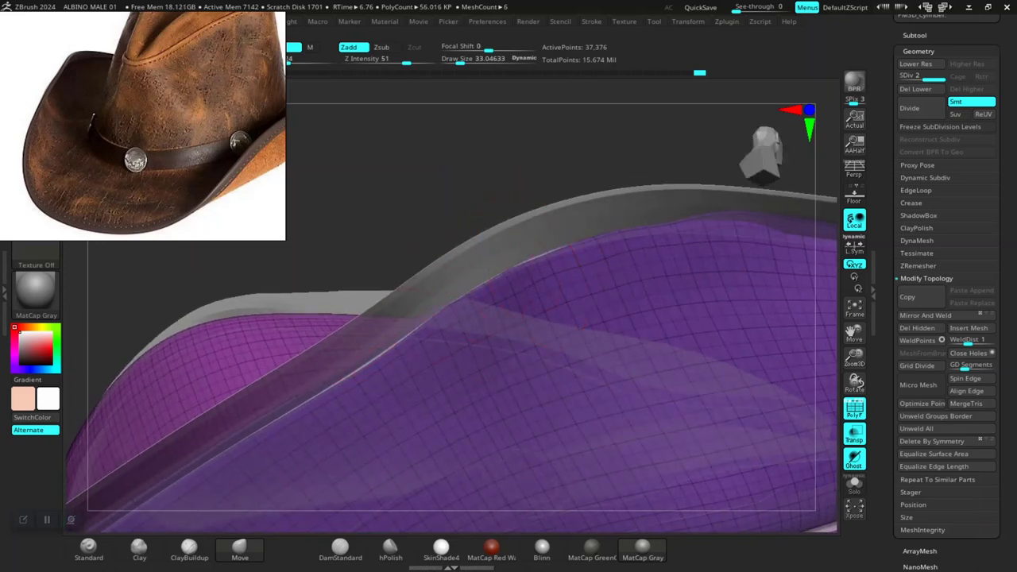
{"action": "right_click_drag", "start_coordinate": [390, 341], "coordinate": [633, 293]}
{"action": "left_click", "coordinate": [854, 433]}
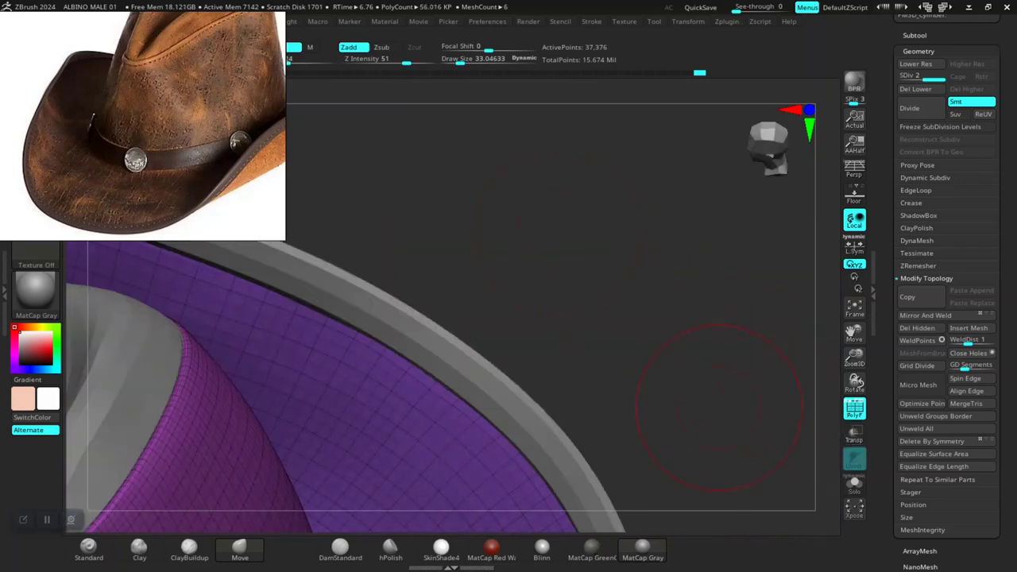
{"action": "right_click_drag", "start_coordinate": [726, 408], "coordinate": [588, 360], "text": "ctrl"}
{"action": "key", "text": "shift+f"}
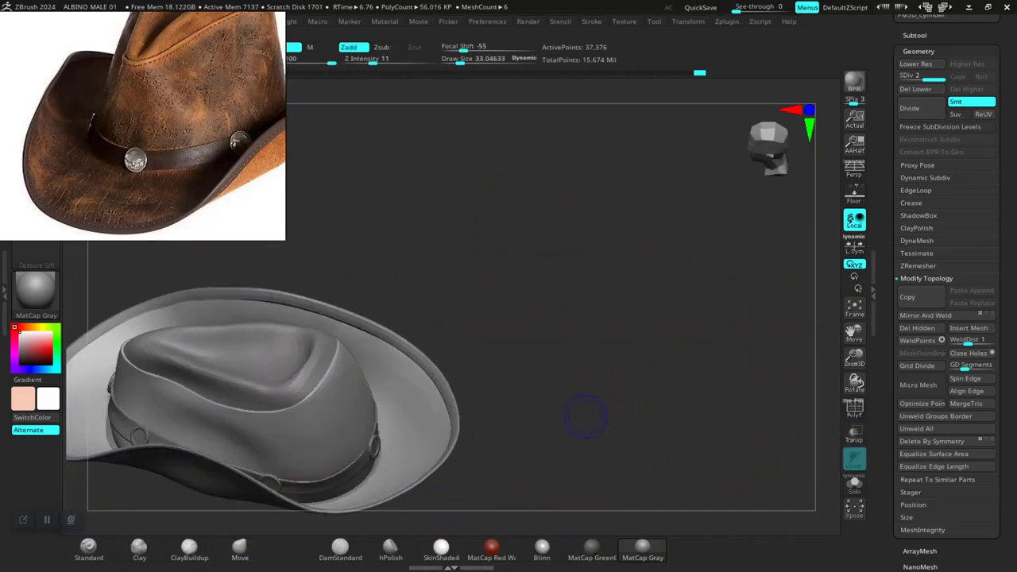
Step: Review the whole hat from the front and compare the band ornaments and brim with the reference photo
{"action": "left_click_drag", "start_coordinate": [586, 415], "coordinate": [548, 409]}
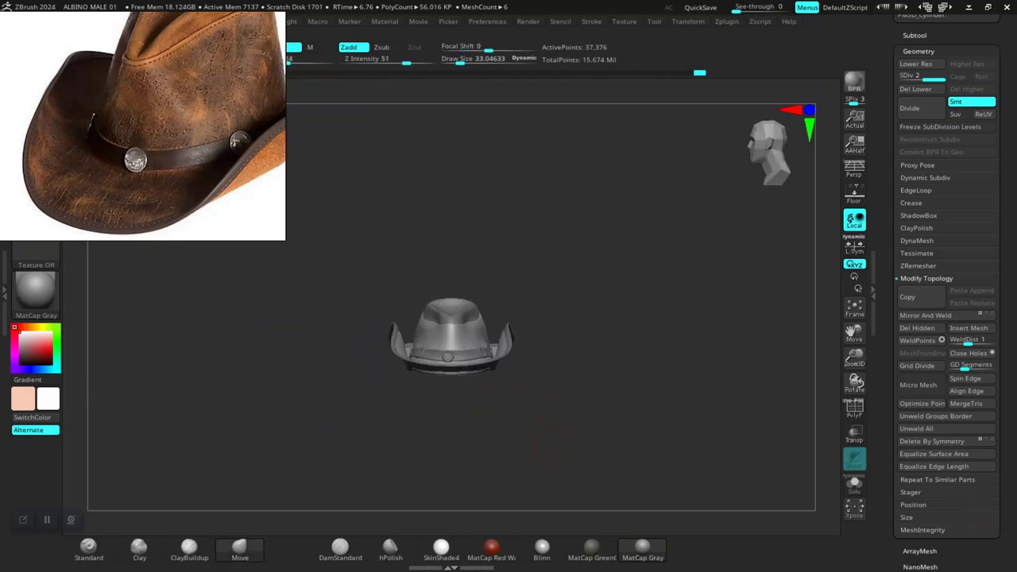
{"action": "right_click_drag", "start_coordinate": [509, 418], "coordinate": [534, 469], "text": "ctrl"}
{"action": "mouse_move", "coordinate": [535, 470]}
{"action": "left_mouse_down"}
{"action": "mouse_move", "coordinate": [545, 486]}
{"action": "mouse_move", "coordinate": [633, 484]}
{"action": "mouse_move", "coordinate": [612, 477]}
{"action": "left_mouse_up"}
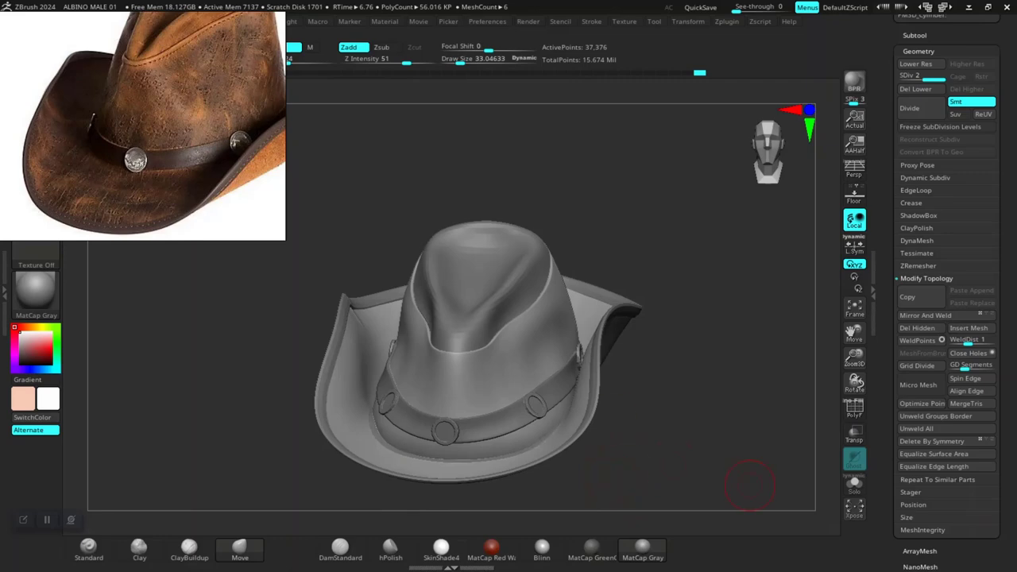
{"action": "left_click_drag", "start_coordinate": [999, 338], "coordinate": [999, 550]}
{"action": "left_click_drag", "start_coordinate": [681, 410], "coordinate": [712, 486], "text": "alt"}
{"action": "right_click_drag", "start_coordinate": [710, 484], "coordinate": [644, 361], "text": "alt"}
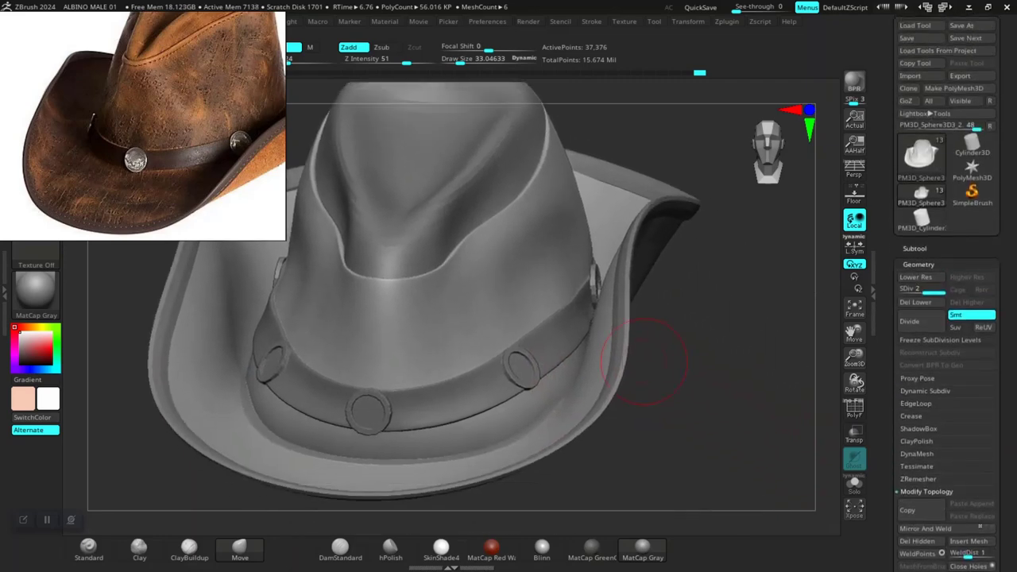
{"action": "mouse_move", "coordinate": [667, 389]}
{"action": "left_mouse_down"}
{"action": "mouse_move", "coordinate": [684, 375]}
{"action": "mouse_move", "coordinate": [663, 396]}
{"action": "left_mouse_up"}
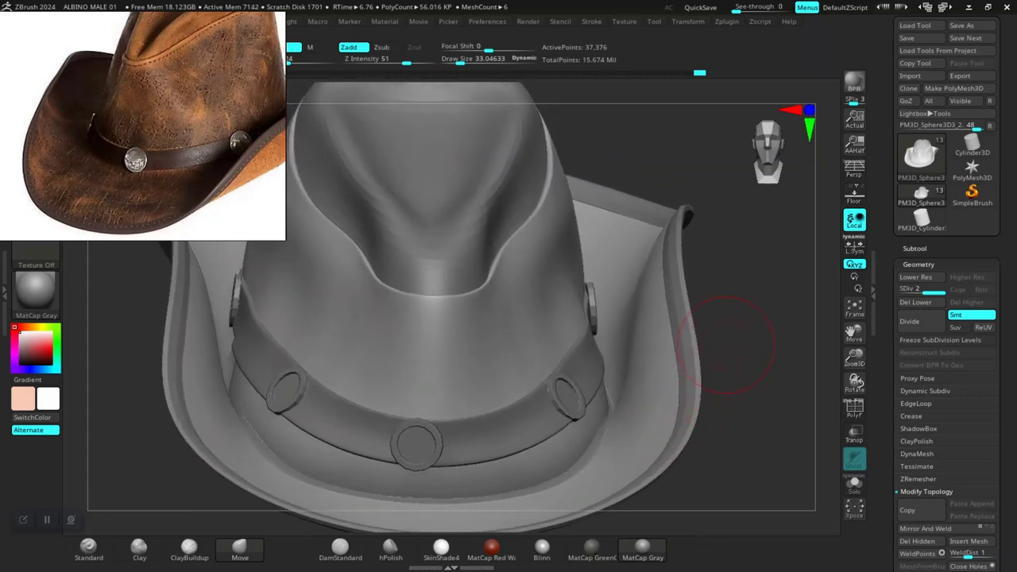
Step: Collapse the brim to its level 1 geometry and the hat band to its level 2 geometry, deleting their other subdivision levels
{"action": "key", "text": "shift+d"}
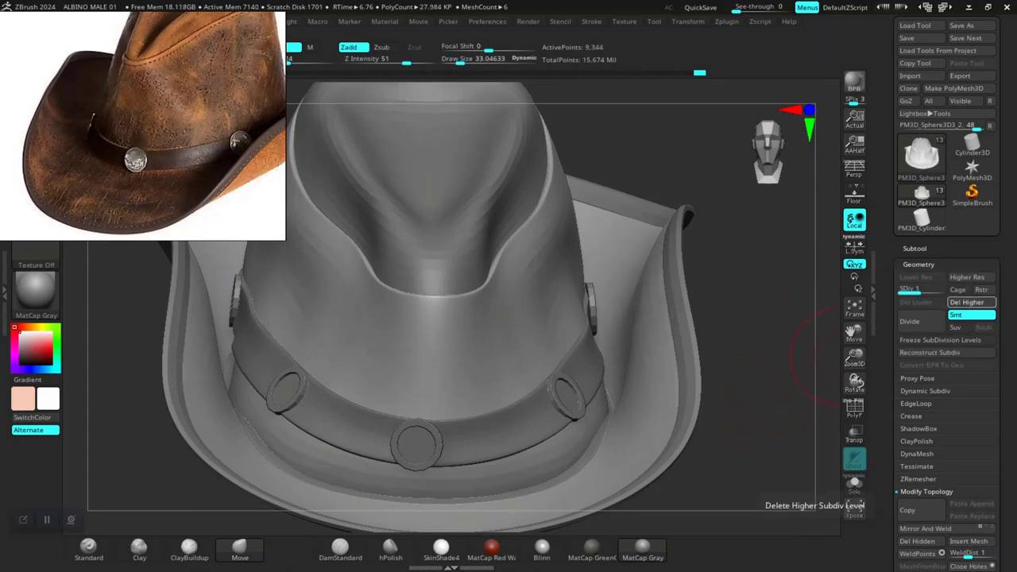
{"action": "left_click", "coordinate": [966, 302]}
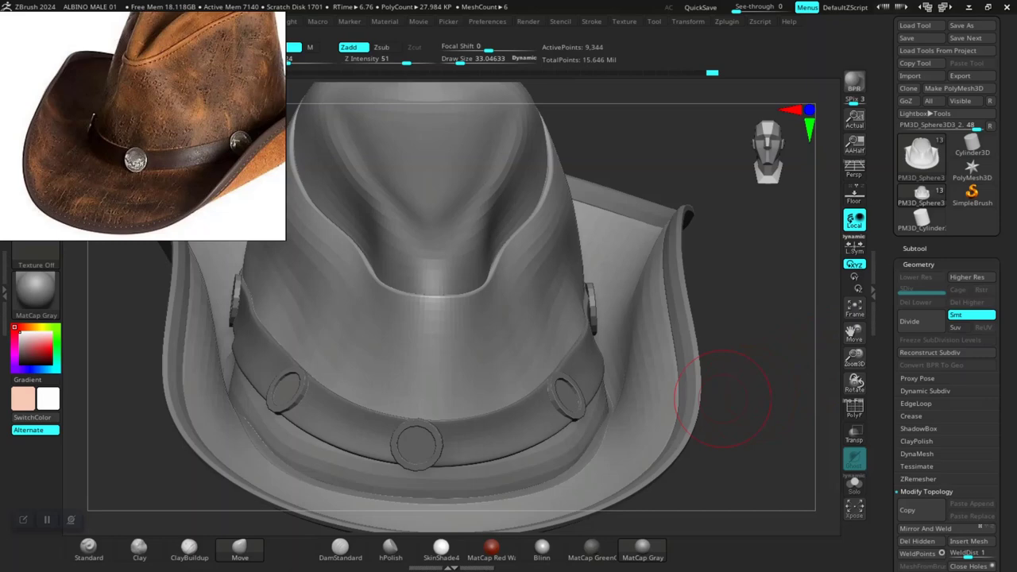
{"action": "left_click", "coordinate": [510, 428], "text": "alt"}
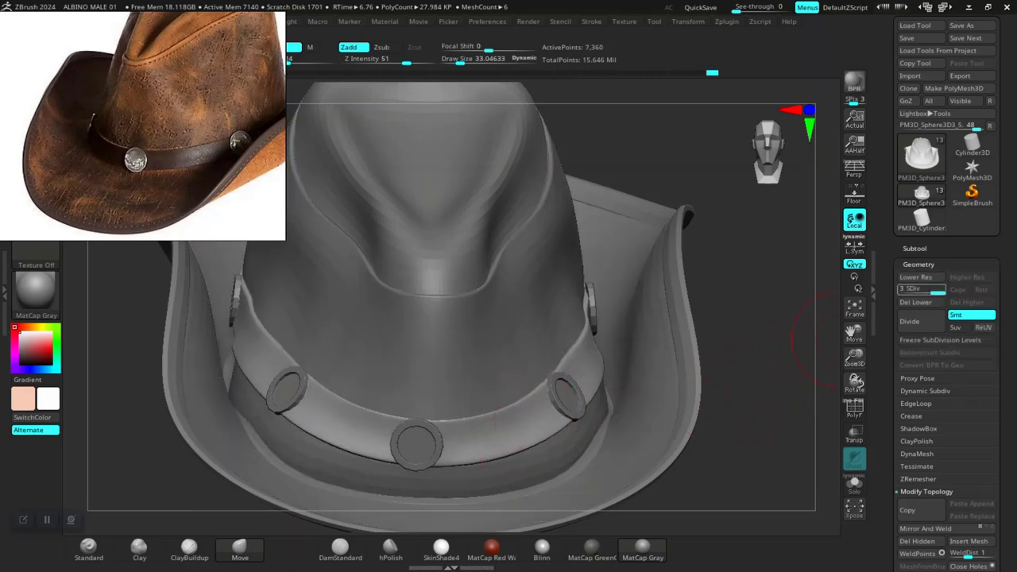
{"action": "key", "text": "shift+d"}
{"action": "key", "text": "shift+d"}
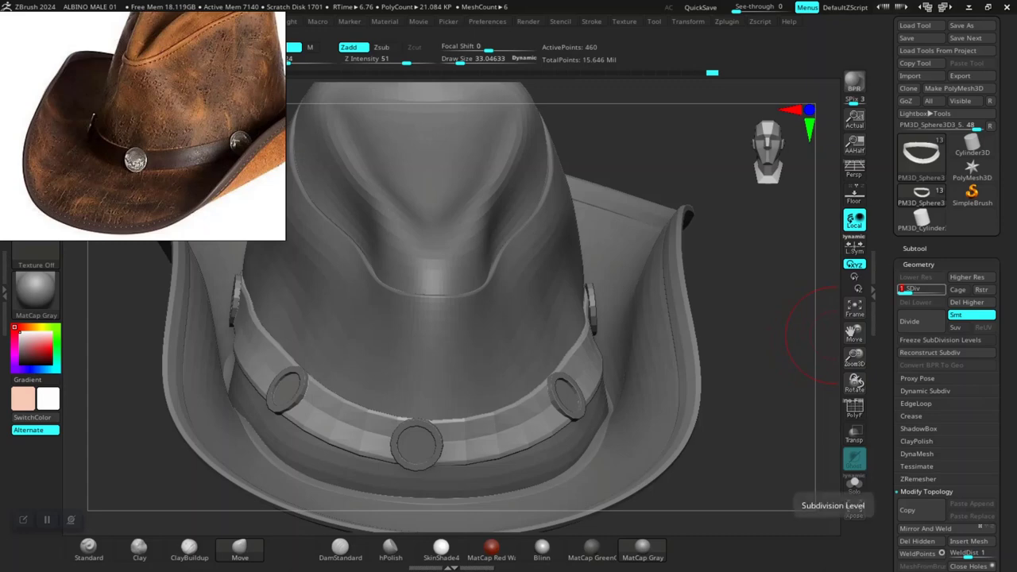
{"action": "key", "text": "d"}
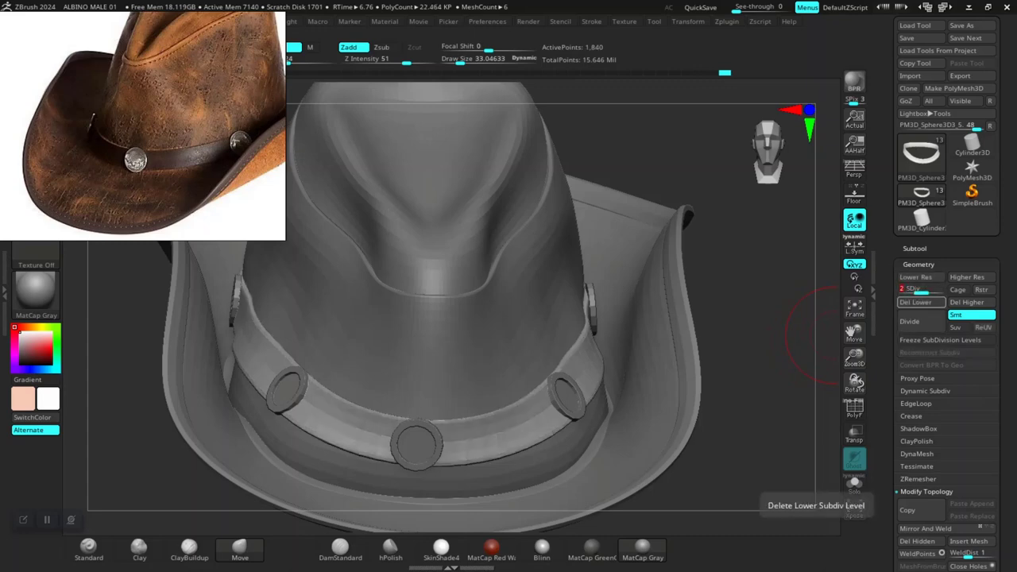
{"action": "left_click", "coordinate": [915, 301]}
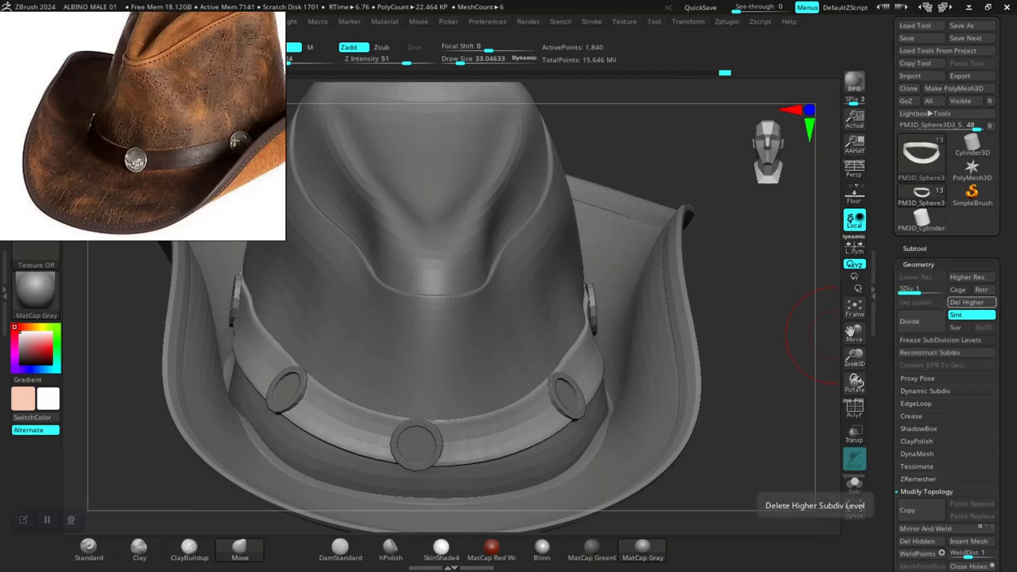
{"action": "left_click", "coordinate": [971, 302]}
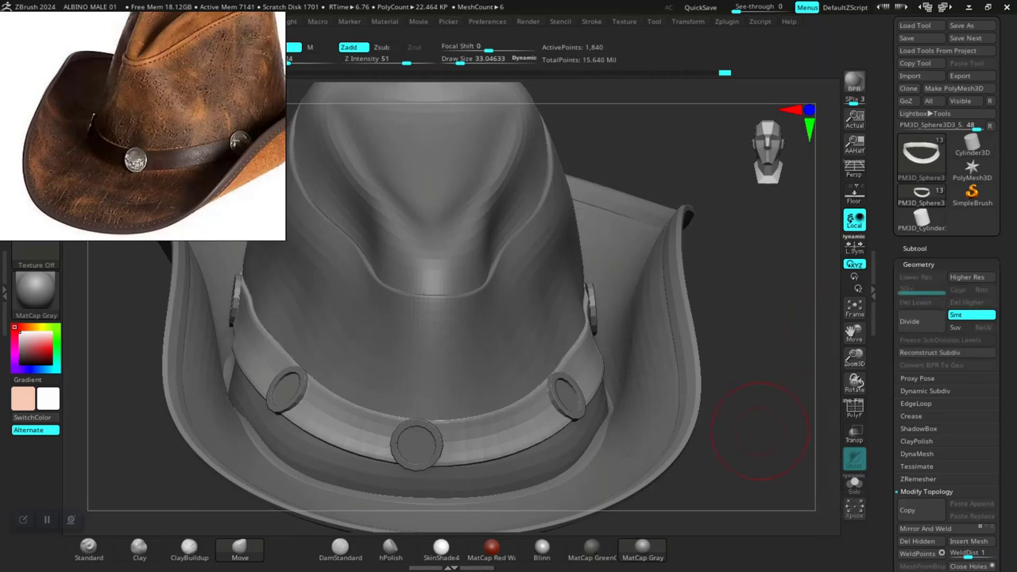
Step: Select the hat's crown and move its subtool to the end of the subtool list
{"action": "mouse_move", "coordinate": [675, 397]}
{"action": "left_mouse_down"}
{"action": "mouse_move", "coordinate": [719, 405]}
{"action": "mouse_move", "coordinate": [719, 343]}
{"action": "mouse_move", "coordinate": [685, 398]}
{"action": "left_mouse_up"}
{"action": "left_click", "coordinate": [498, 268], "text": "alt"}
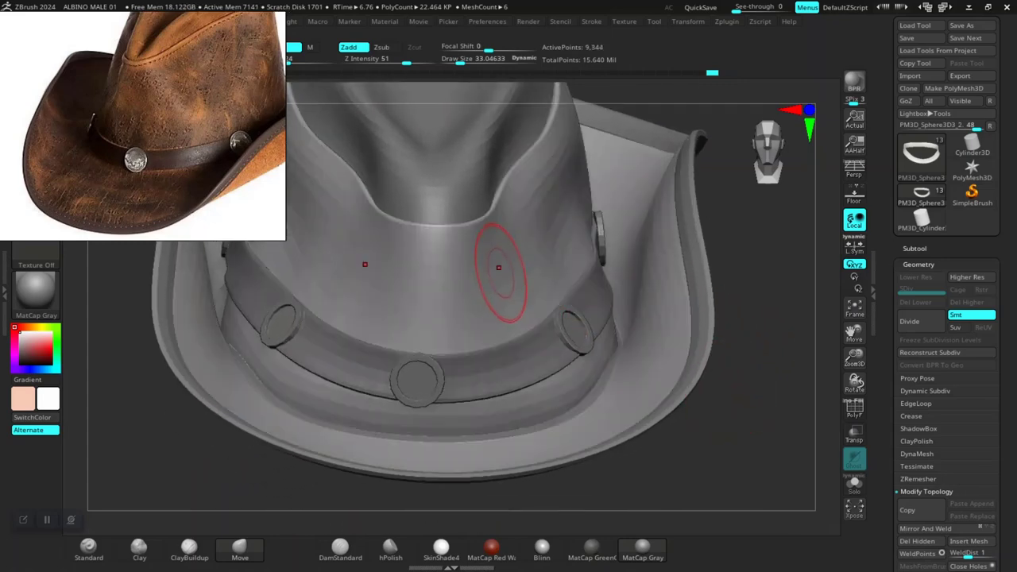
{"action": "left_click", "coordinate": [461, 149], "text": "alt"}
{"action": "left_click_drag", "start_coordinate": [764, 354], "coordinate": [806, 288], "text": "alt"}
{"action": "left_click", "coordinate": [914, 248]}
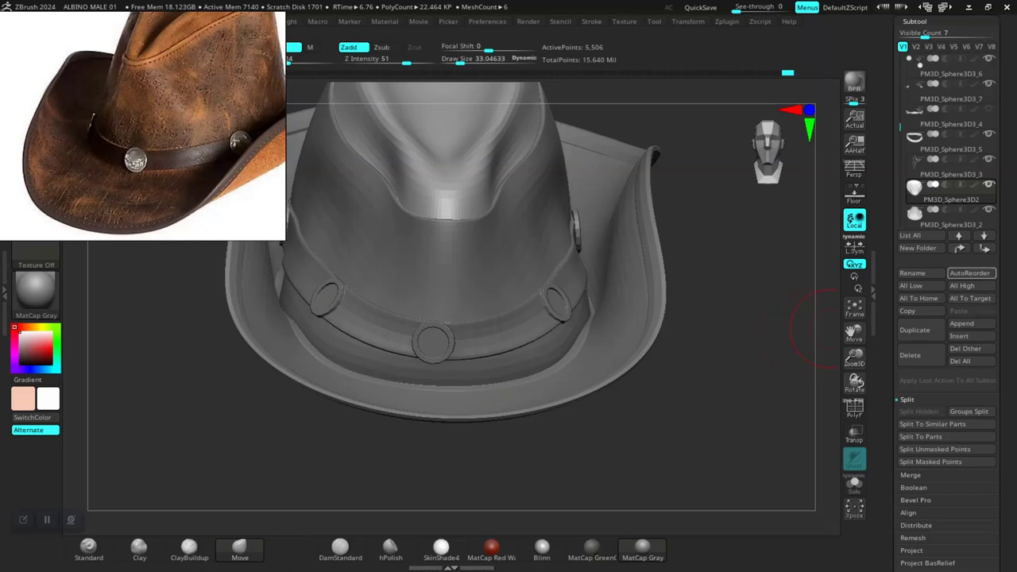
{"action": "key", "text": "ctrl"}
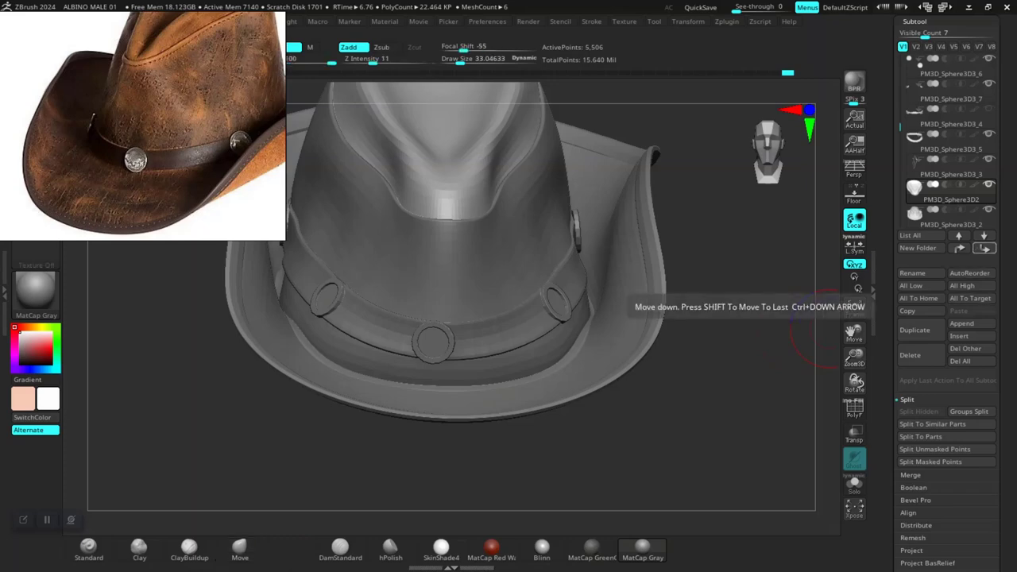
{"action": "left_click", "coordinate": [984, 248]}
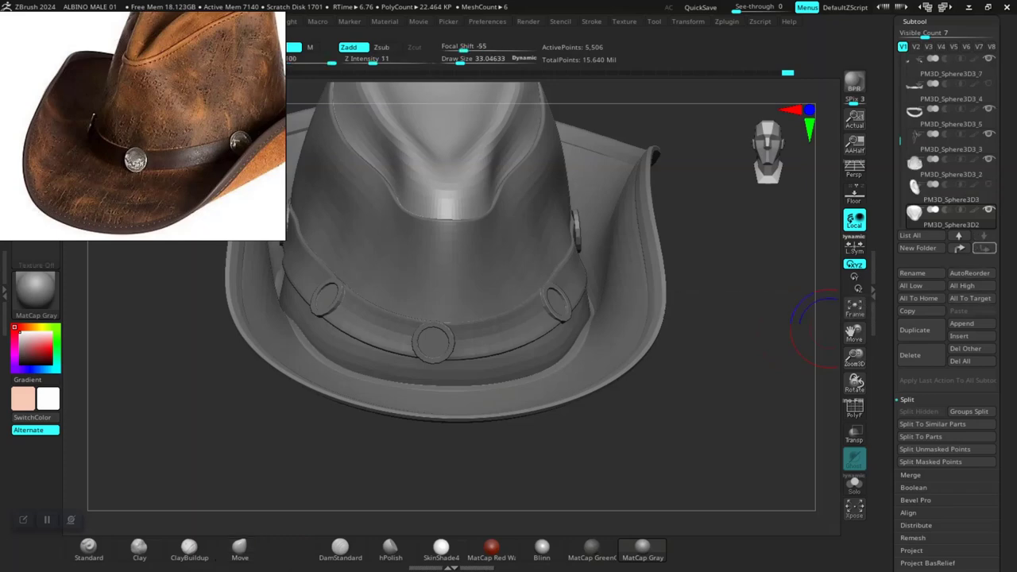
Step: Place the brim, hat band and edge trim subtools, in that order, below the crown at the end of the subtool list
{"action": "left_click", "coordinate": [491, 268], "text": "alt"}
{"action": "left_click", "coordinate": [983, 248], "text": "shift"}
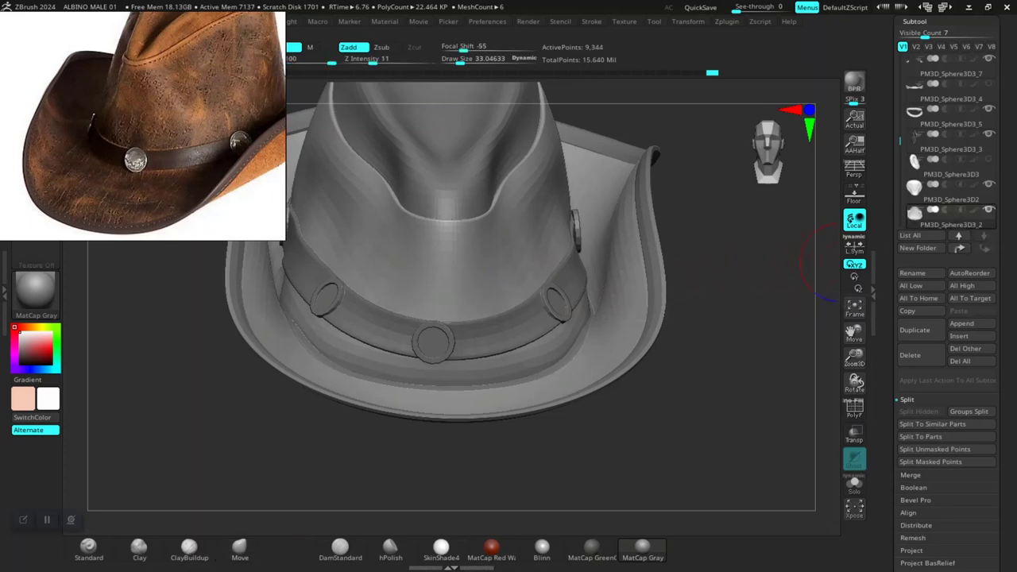
{"action": "left_click", "coordinate": [482, 326], "text": "alt"}
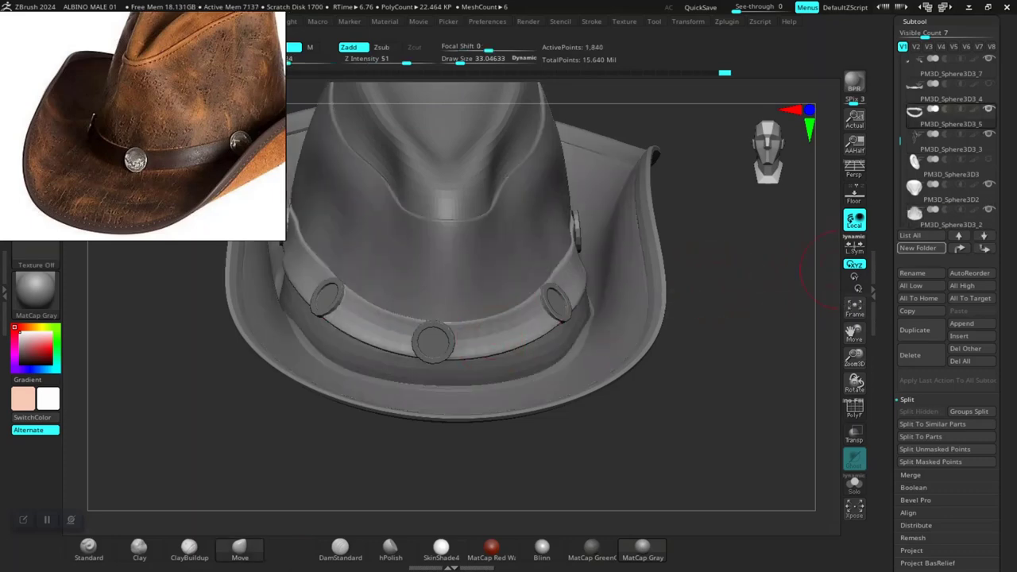
{"action": "left_click", "coordinate": [983, 248], "text": "shift"}
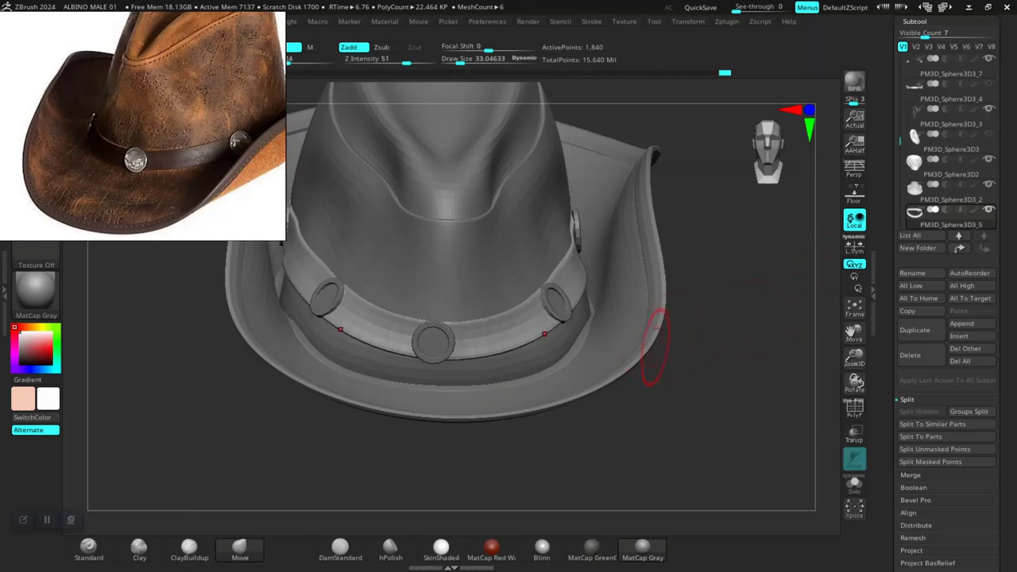
{"action": "left_click", "coordinate": [651, 340], "text": "alt"}
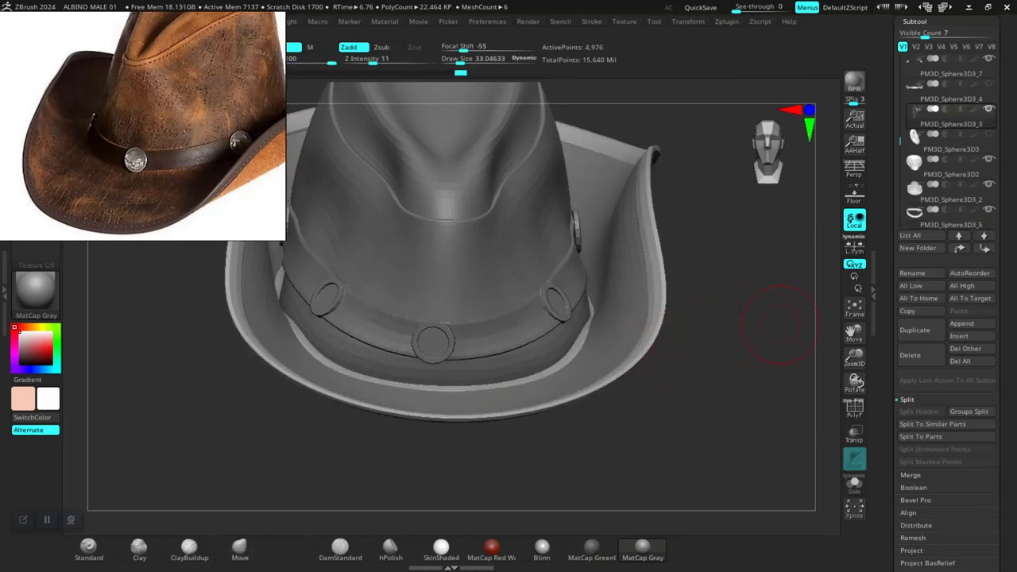
{"action": "left_click", "coordinate": [983, 248], "text": "shift"}
Step: Merge the crown with the brim, hat band and edge trim subtools below it into a single hat subtool
{"action": "mouse_move", "coordinate": [951, 141]}
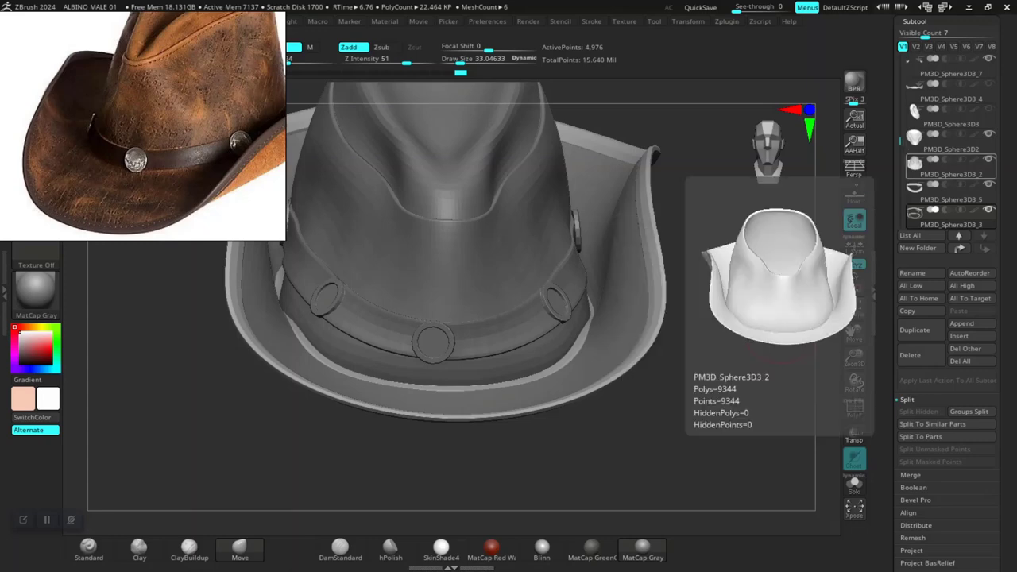
{"action": "mouse_move", "coordinate": [945, 189]}
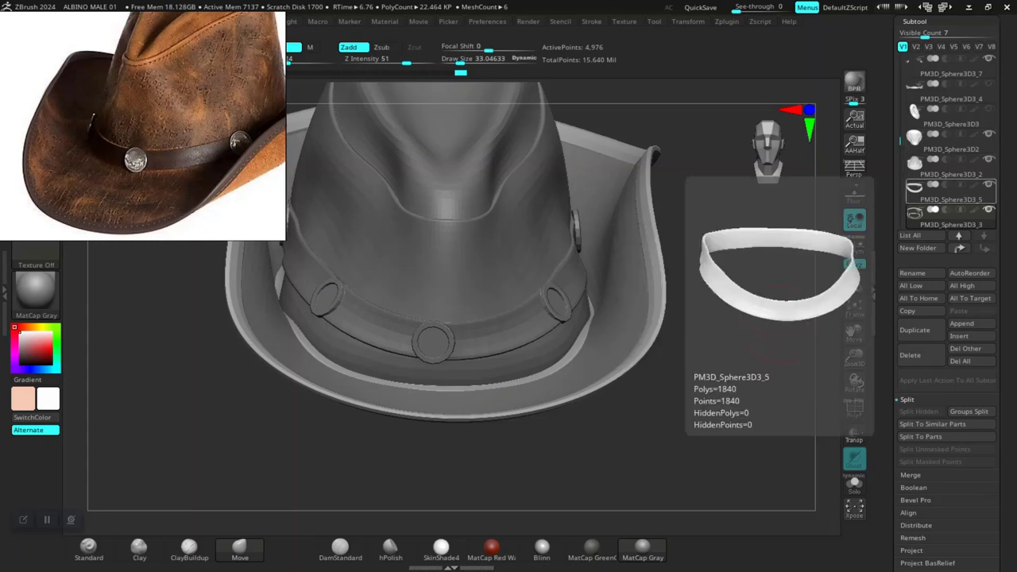
{"action": "mouse_move", "coordinate": [946, 214]}
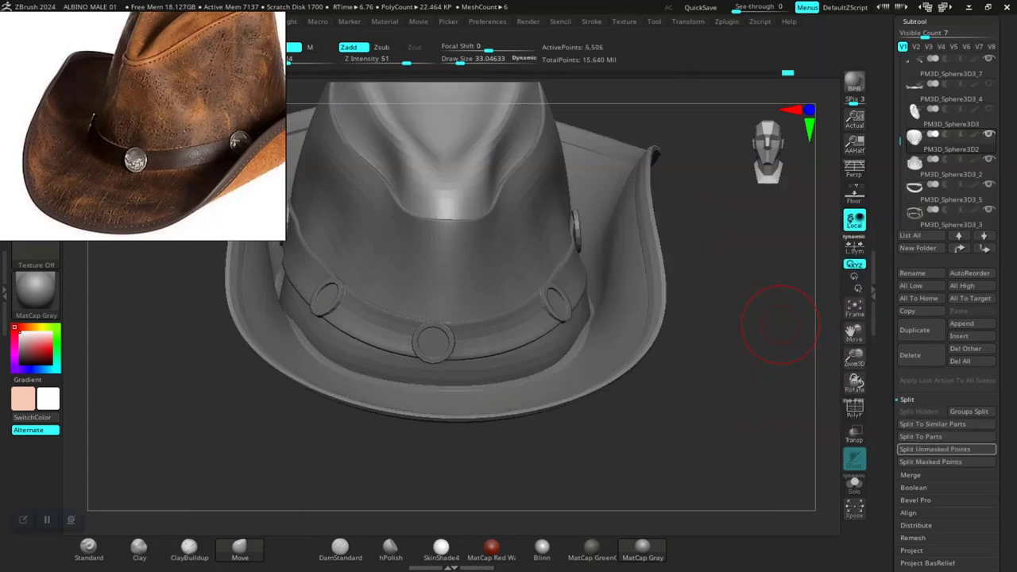
{"action": "left_click", "coordinate": [910, 476]}
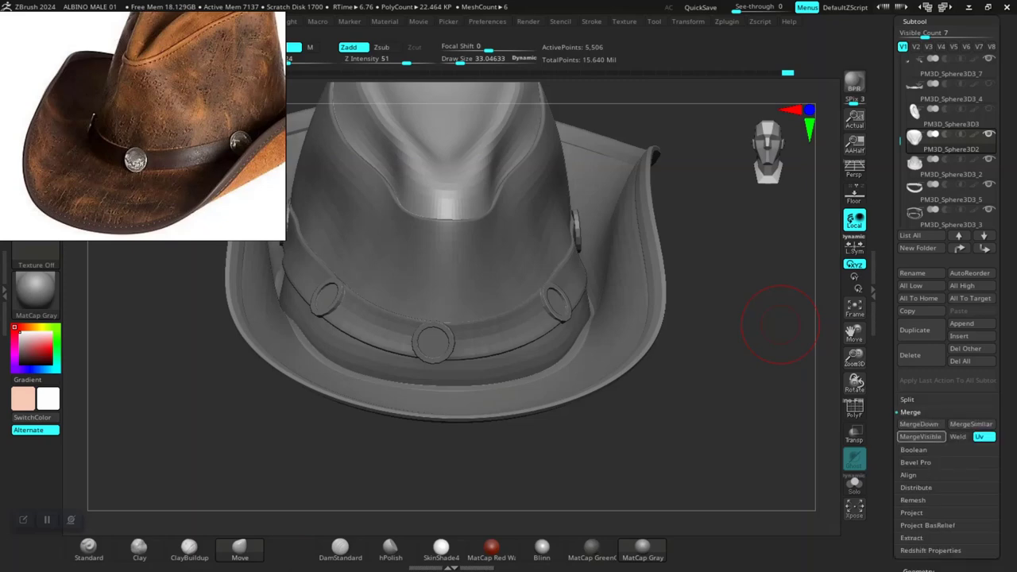
{"action": "left_click", "coordinate": [921, 424]}
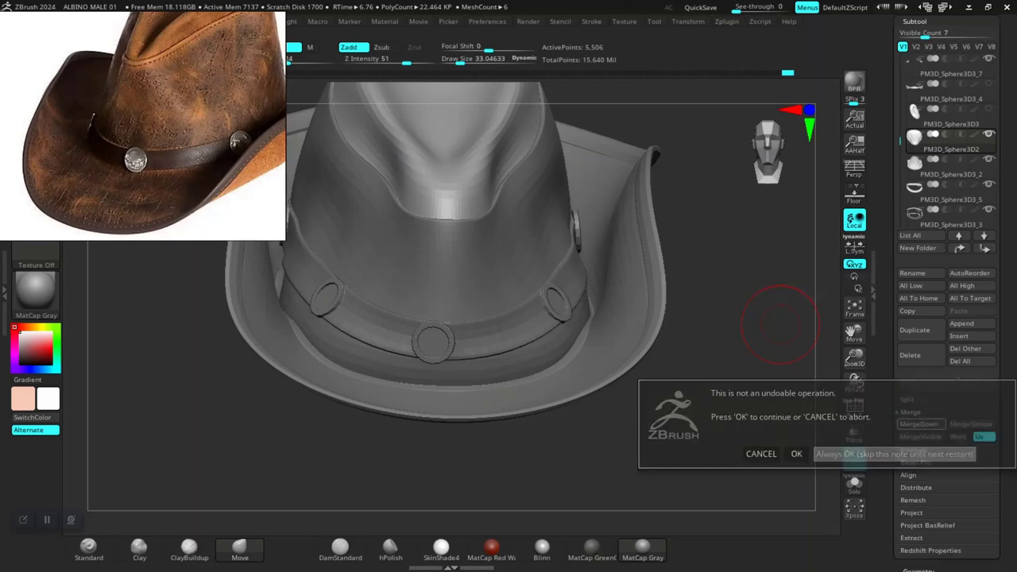
{"action": "left_click", "coordinate": [796, 454]}
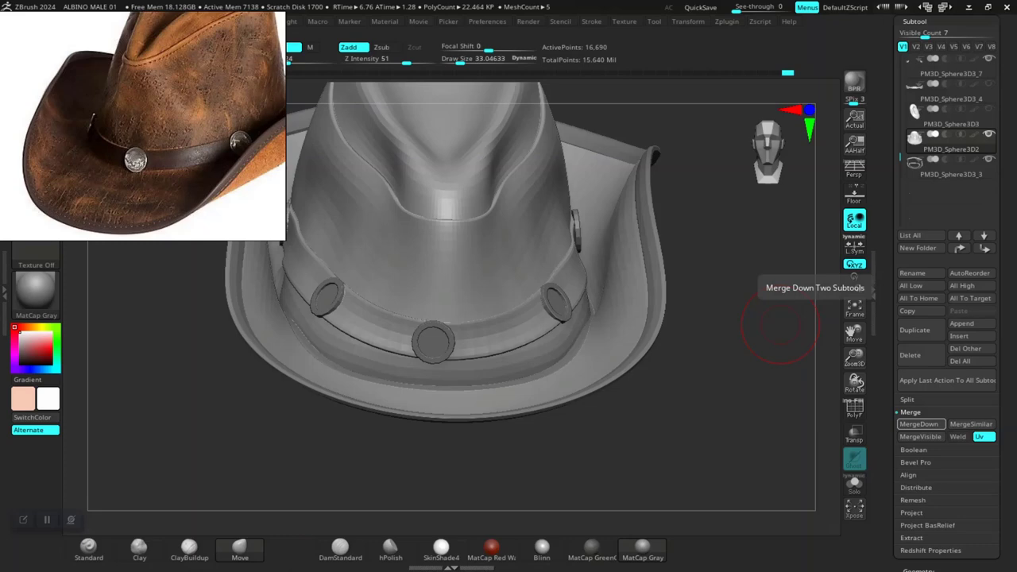
{"action": "left_click", "coordinate": [921, 424]}
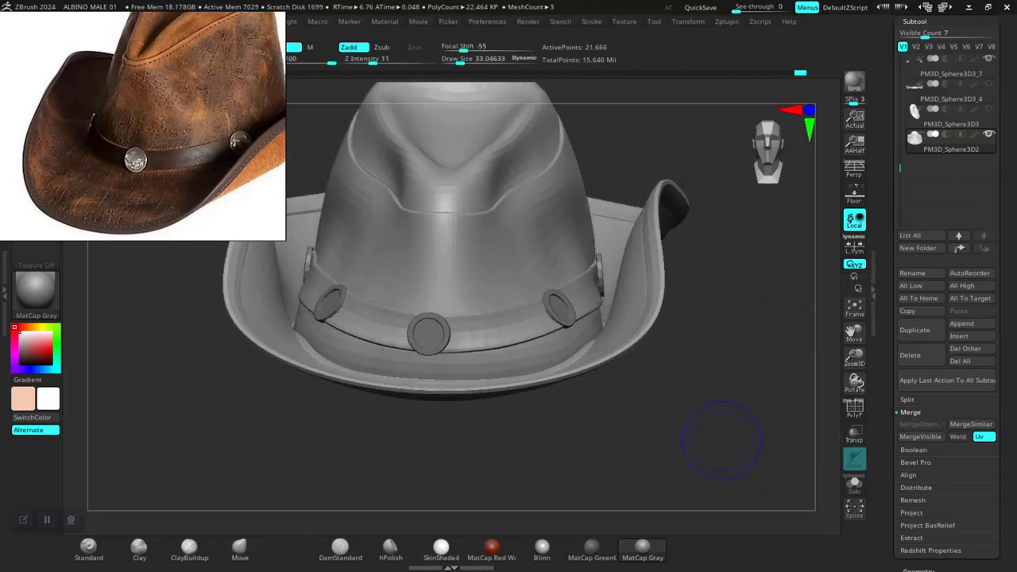
Step: Inspect the merged hat with its wireframe displayed, then subdivide the hat once
{"action": "key", "text": "shift+f"}
{"action": "left_click_drag", "start_coordinate": [703, 442], "coordinate": [692, 511]}
{"action": "key", "text": "shift+f"}
{"action": "left_click_drag", "start_coordinate": [714, 461], "coordinate": [674, 425]}
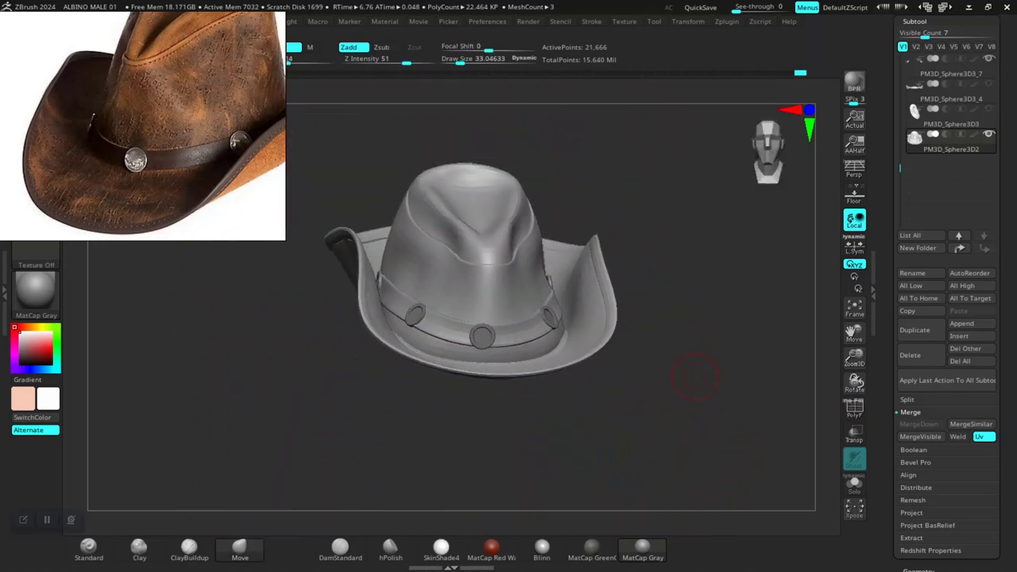
{"action": "left_click_drag", "start_coordinate": [695, 377], "coordinate": [687, 510]}
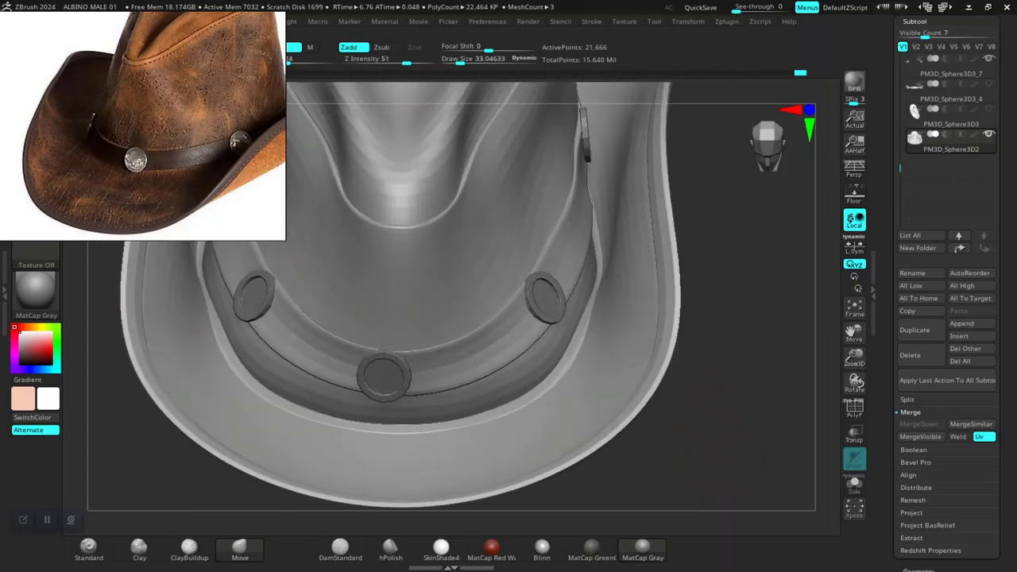
{"action": "key", "text": "ctrl+d"}
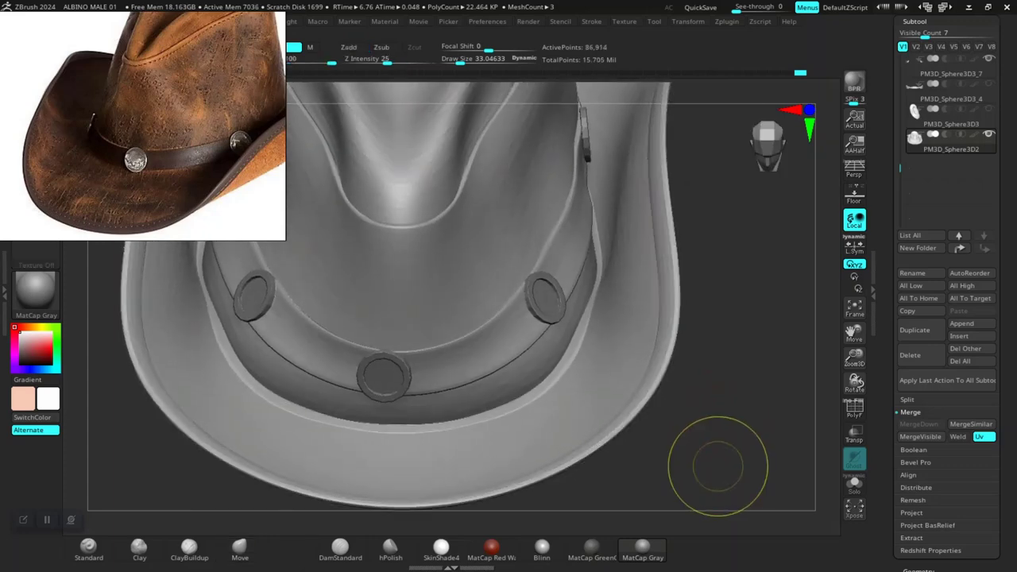
Step: Select the front coin on the hat band and merge it with the subtool holding the side coins
{"action": "left_click_drag", "start_coordinate": [720, 465], "coordinate": [668, 357], "text": "alt"}
{"action": "left_click_drag", "start_coordinate": [675, 413], "coordinate": [682, 485]}
{"action": "left_click", "coordinate": [411, 332], "text": "alt"}
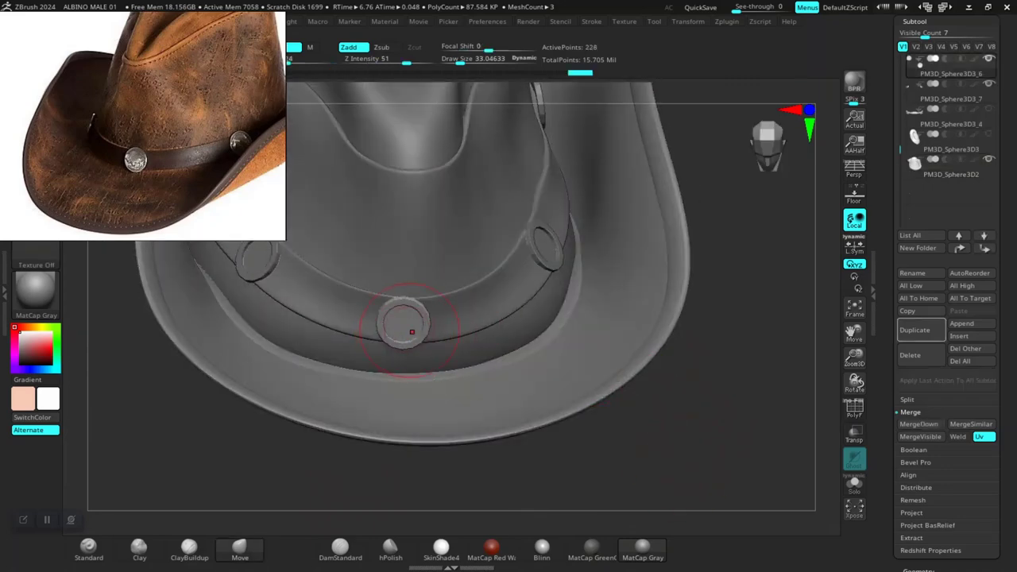
{"action": "left_click_drag", "start_coordinate": [698, 421], "coordinate": [762, 274]}
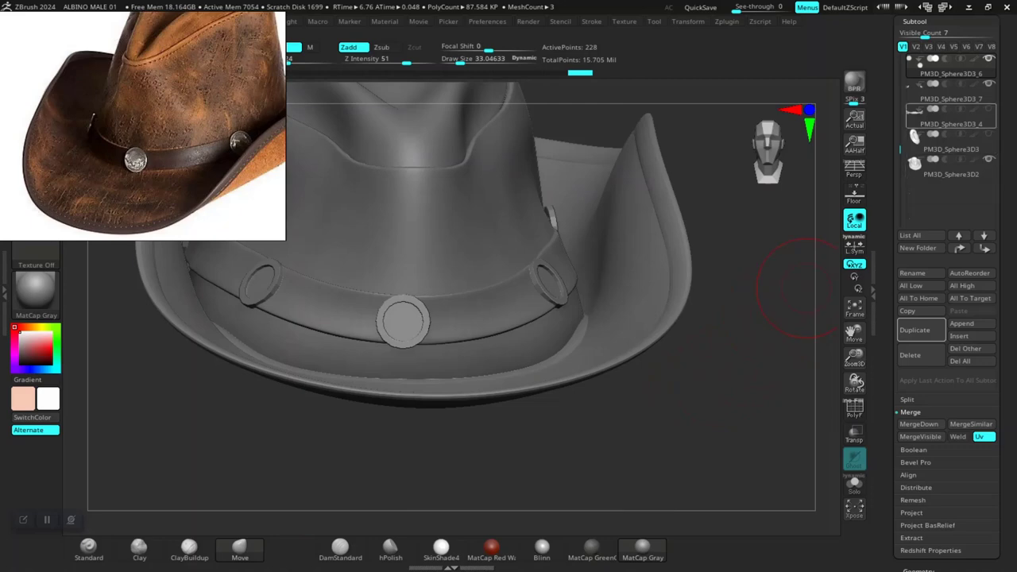
{"action": "mouse_move", "coordinate": [919, 66]}
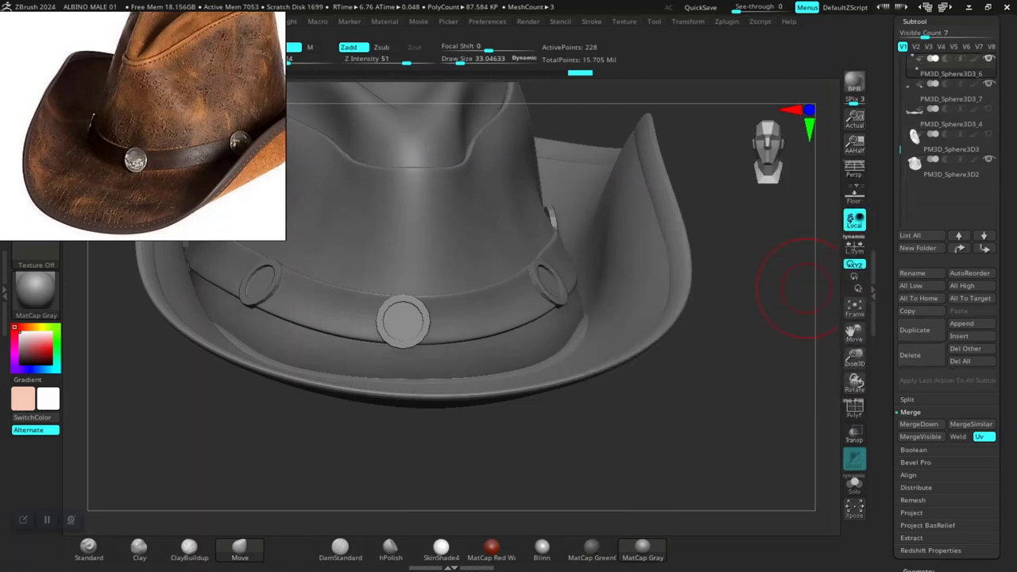
{"action": "left_click", "coordinate": [919, 423]}
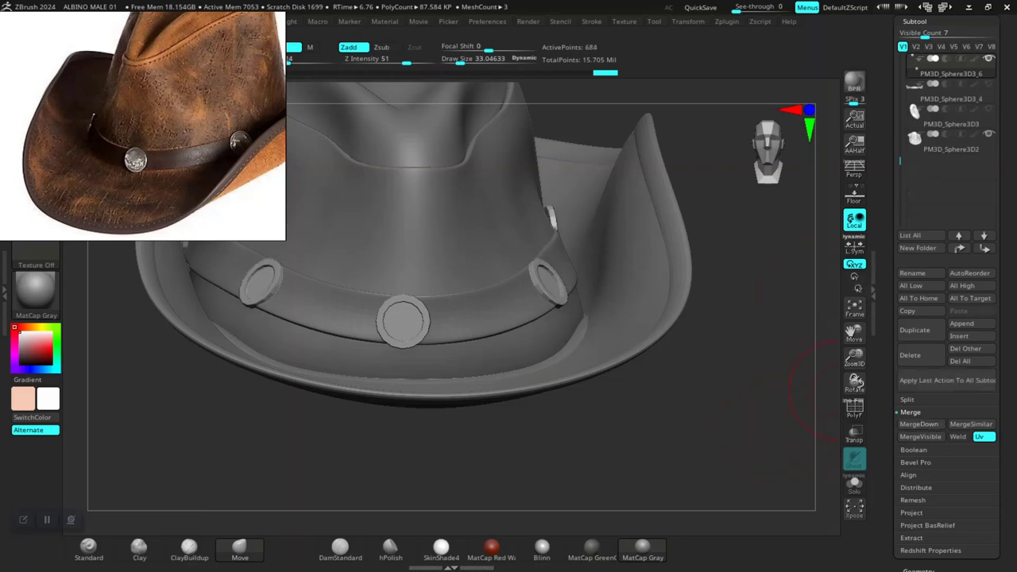
Step: Rename the merged coins subtool as HAT COIN and move it directly above the merged hat in the subtool list
{"action": "left_click", "coordinate": [912, 272]}
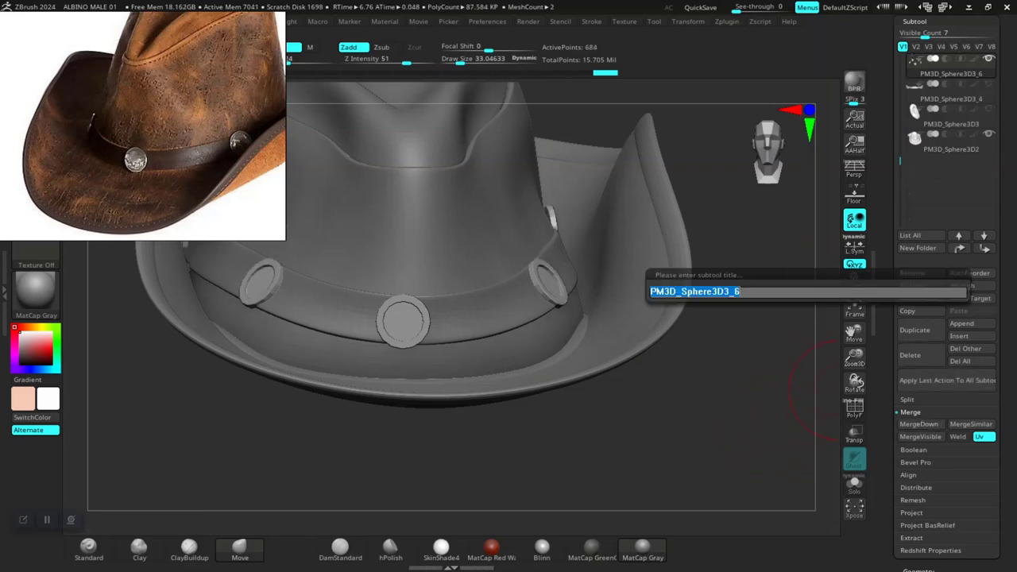
{"action": "type", "text": "HA"}
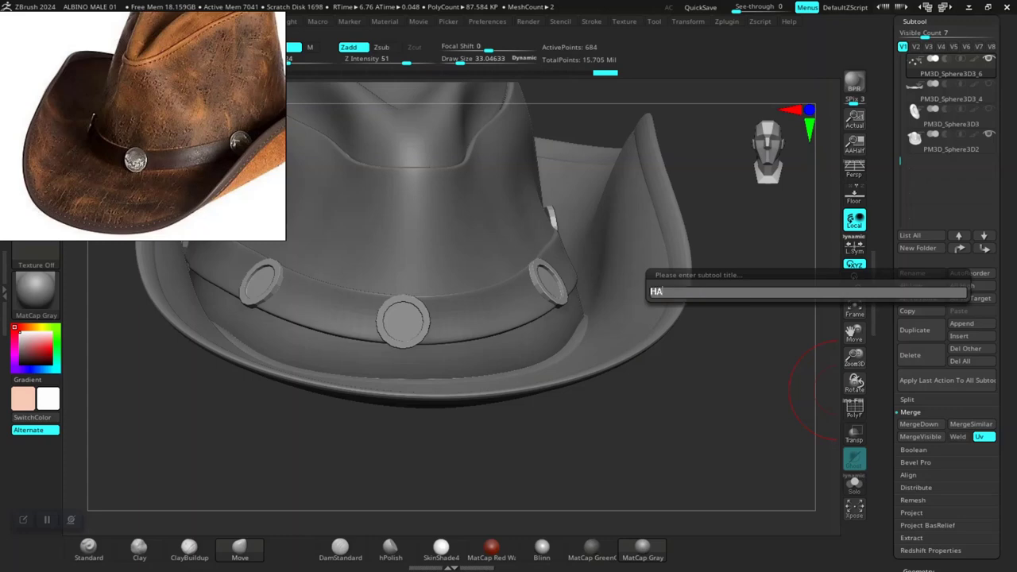
{"action": "type", "text": "T COIN"}
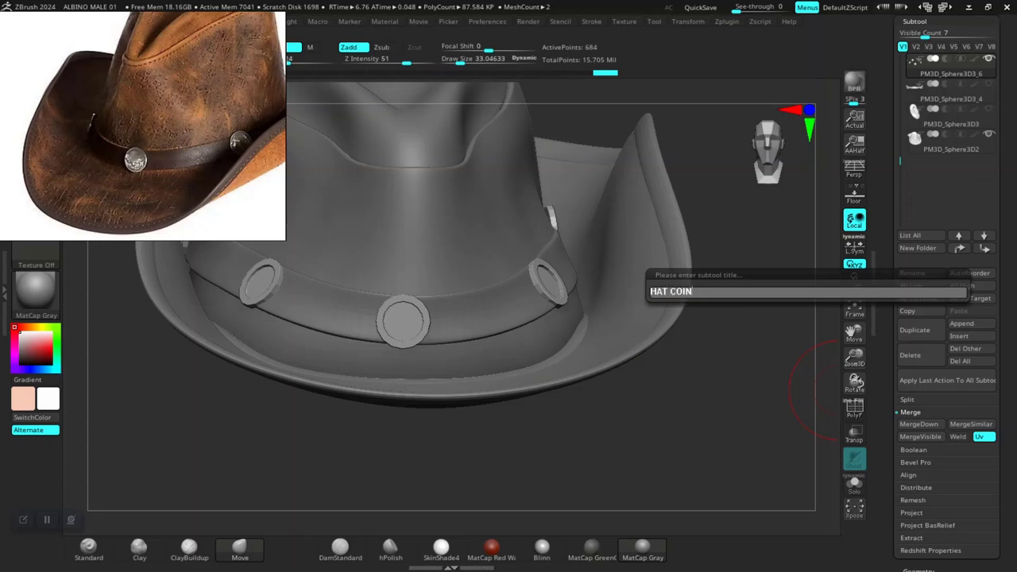
{"action": "key", "text": "Return"}
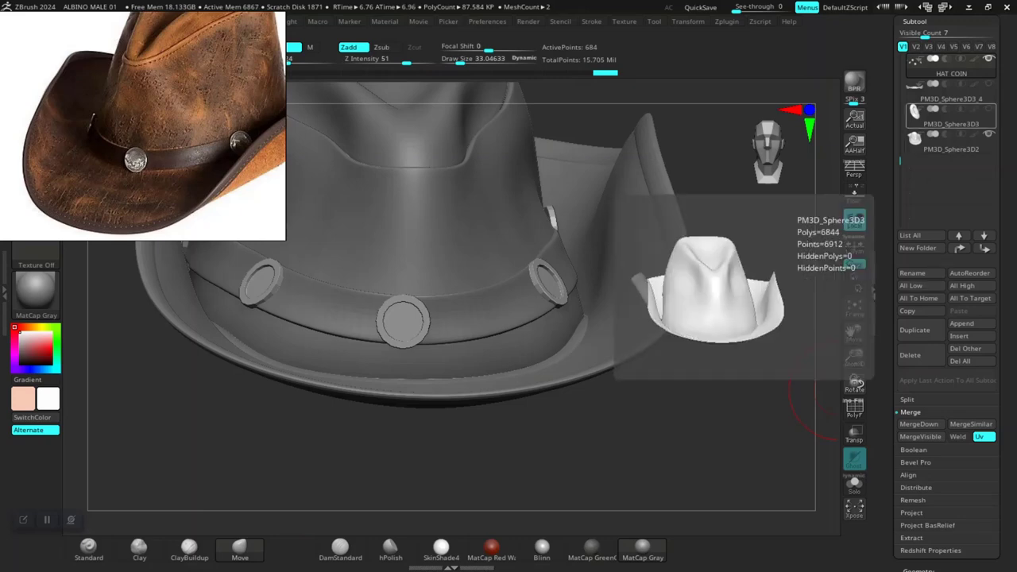
{"action": "left_click_drag", "start_coordinate": [951, 66], "coordinate": [951, 134]}
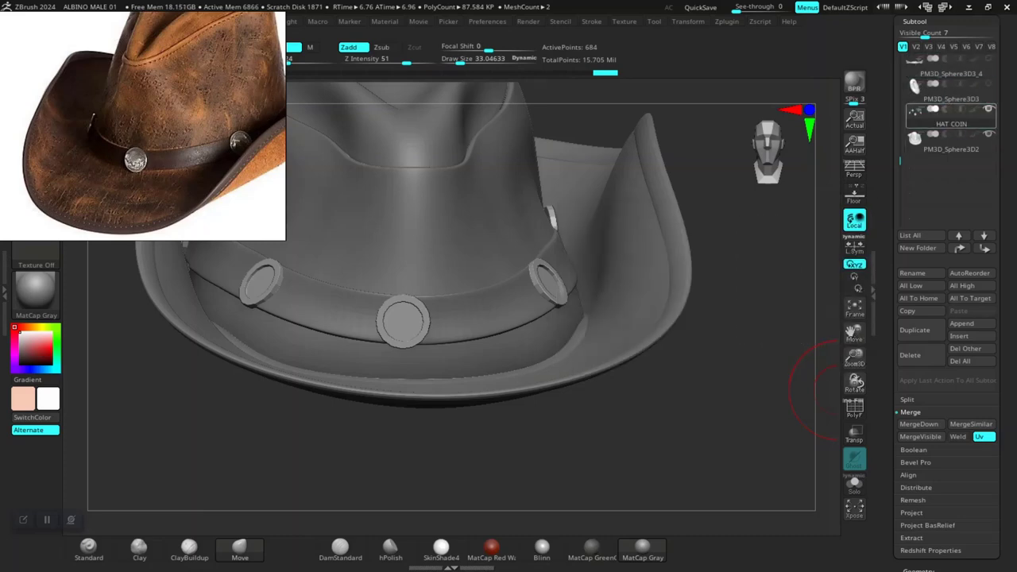
{"action": "scroll", "coordinate": [951, 143], "scroll_direction": "up", "scroll_amount": 4}
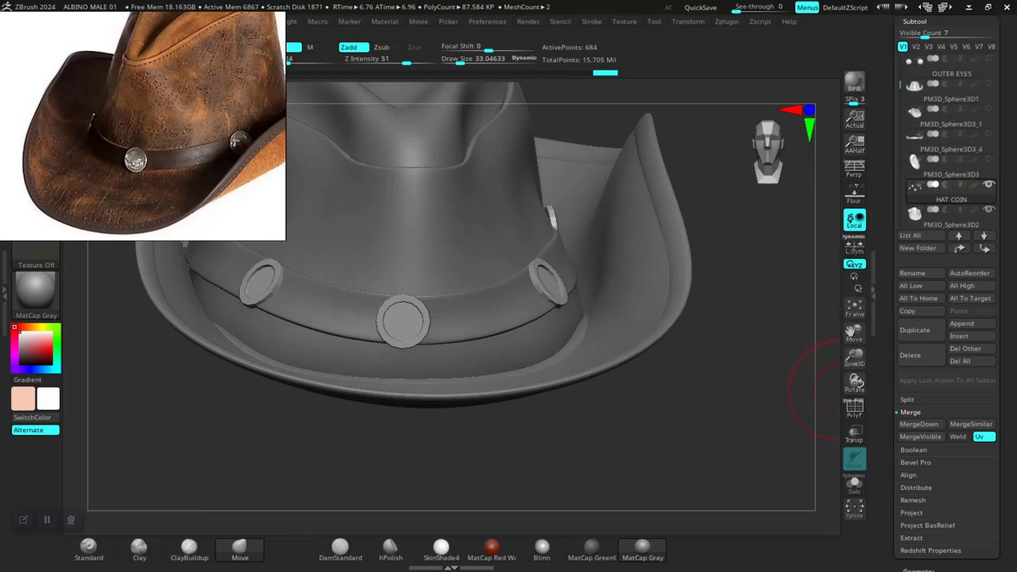
Step: Move the ALBINO BASE MALE 01, MINISCUS and OUTER EYES subtools below the merged hat, to the end of the subtool list
{"action": "scroll", "coordinate": [950, 143], "scroll_direction": "up", "scroll_amount": 1}
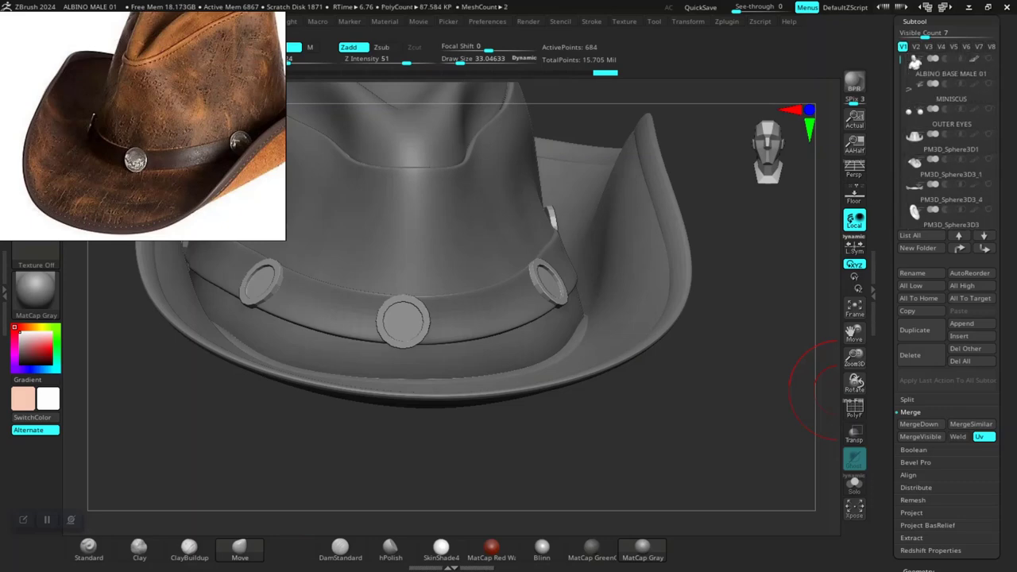
{"action": "scroll", "coordinate": [949, 143], "scroll_direction": "down", "scroll_amount": 3}
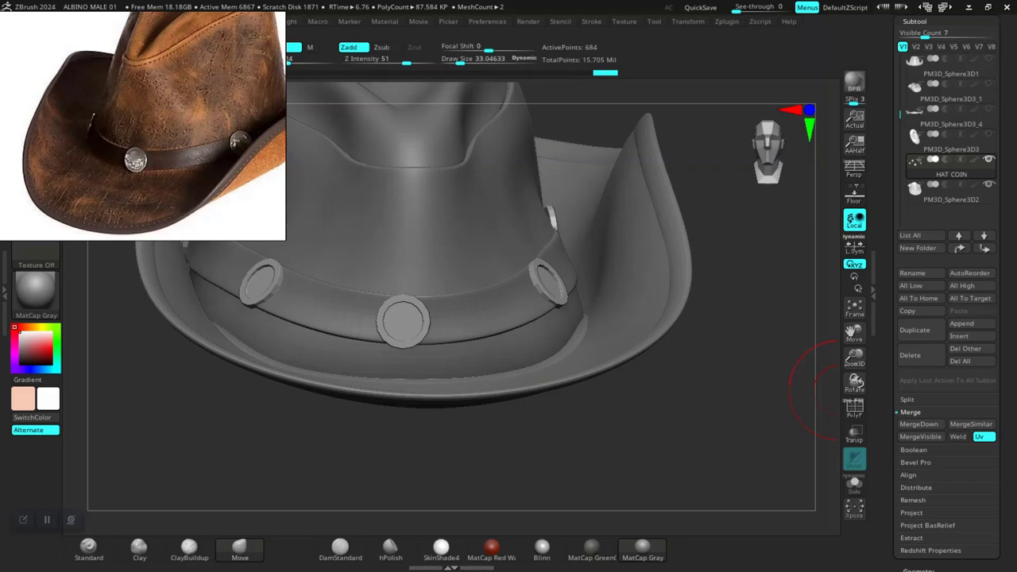
{"action": "scroll", "coordinate": [949, 135], "scroll_direction": "up", "scroll_amount": 3}
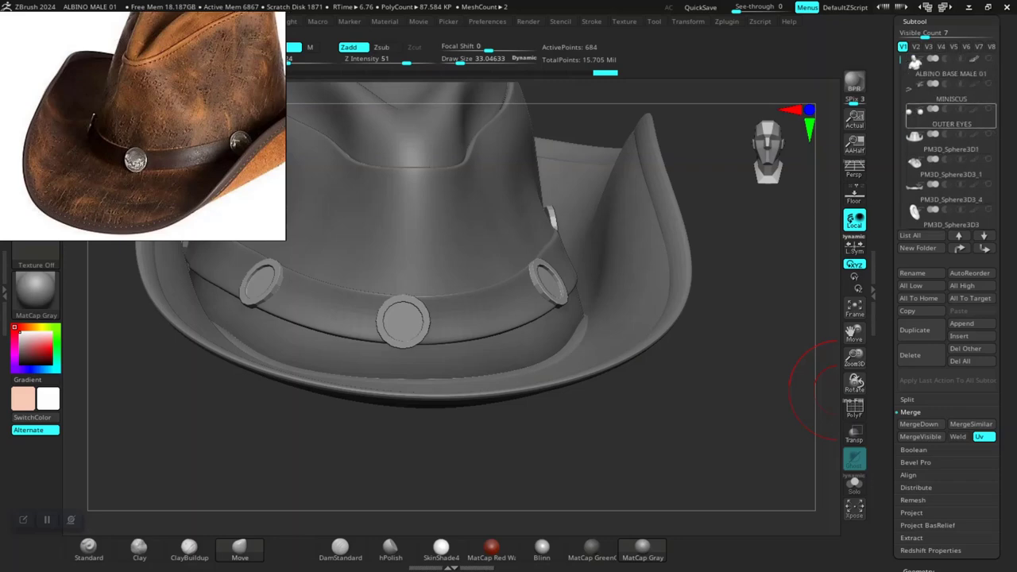
{"action": "mouse_move", "coordinate": [951, 115]}
{"action": "left_click", "coordinate": [950, 66]}
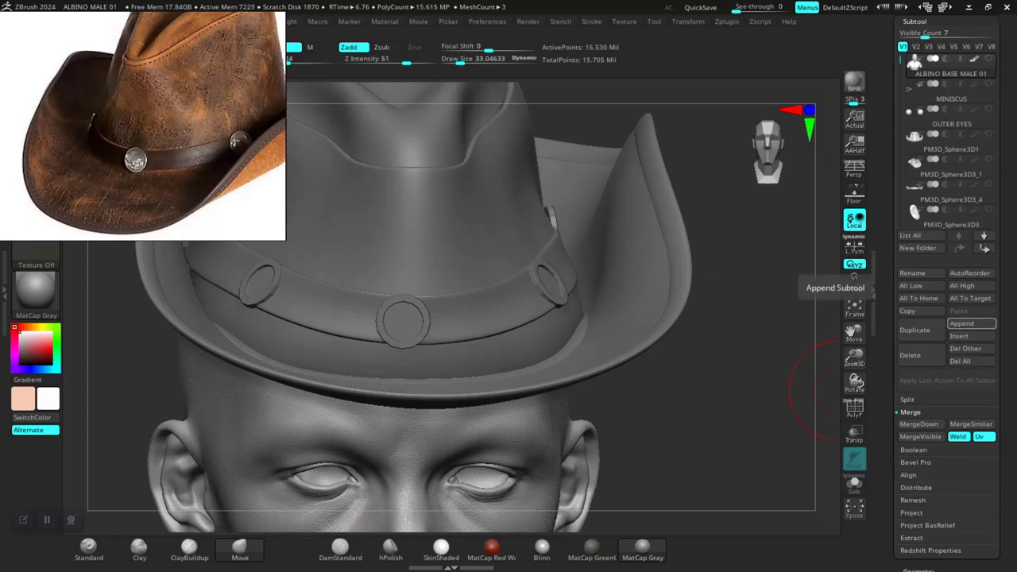
{"action": "left_click", "coordinate": [984, 248]}
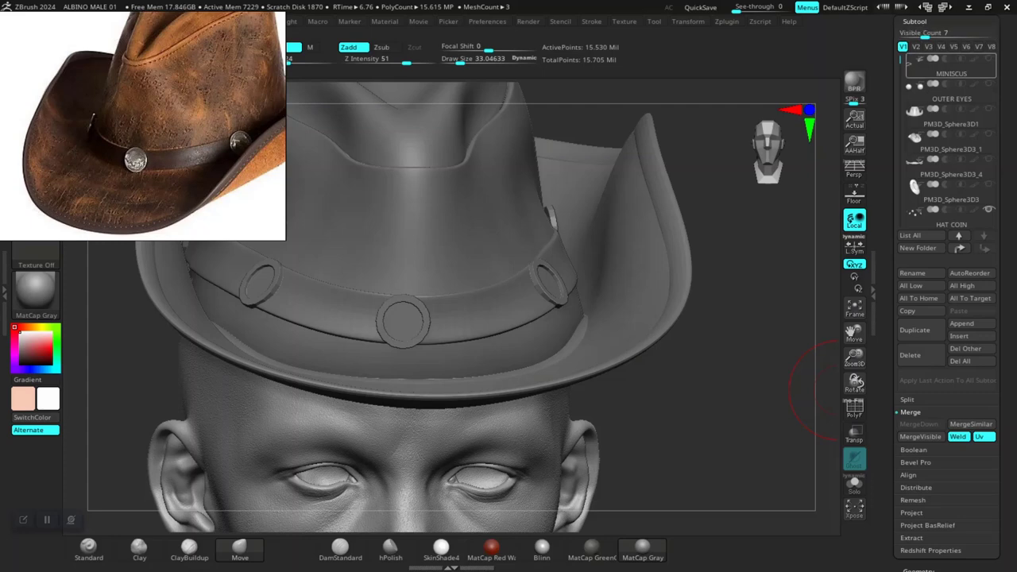
{"action": "left_click", "coordinate": [951, 67]}
{"action": "left_click", "coordinate": [984, 247], "text": "shift"}
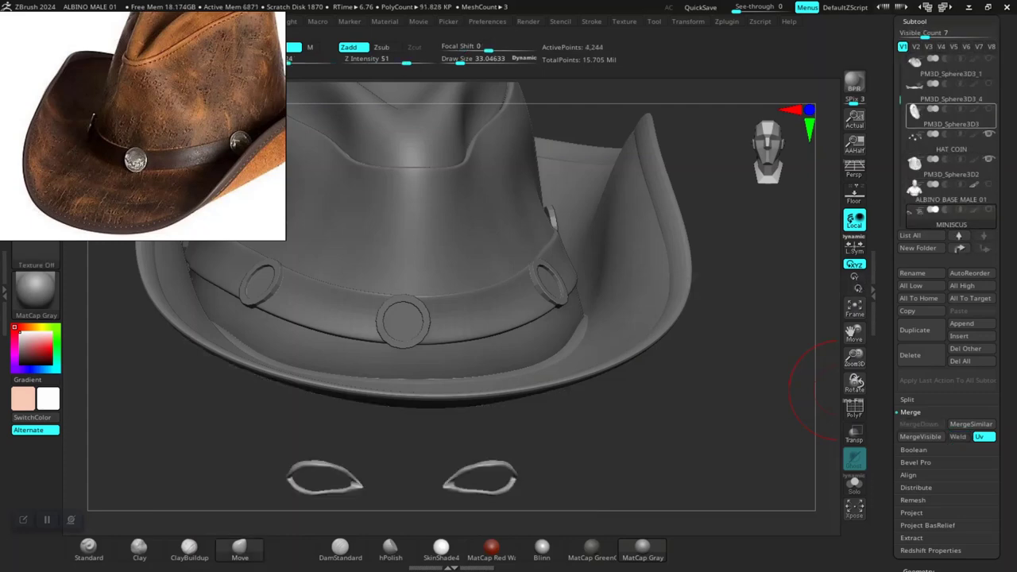
{"action": "left_click_drag", "start_coordinate": [900, 99], "coordinate": [900, 60]}
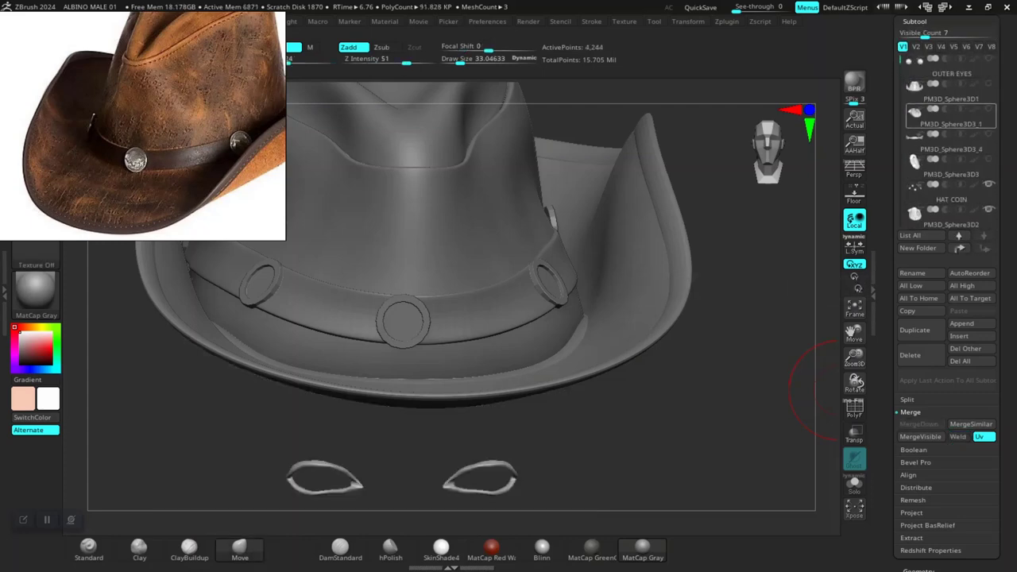
{"action": "left_click", "coordinate": [951, 66]}
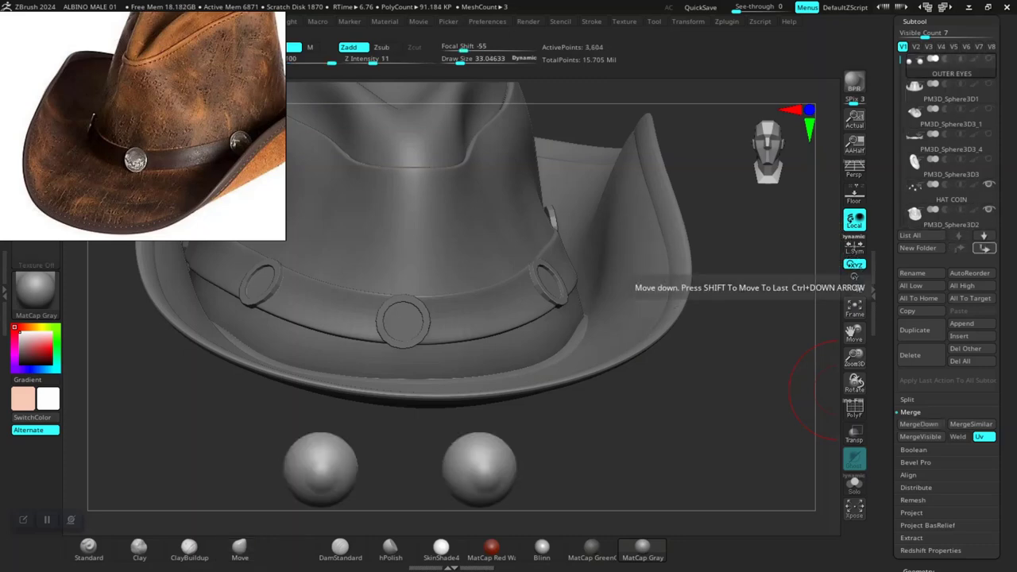
{"action": "left_click", "coordinate": [984, 248], "text": "shift"}
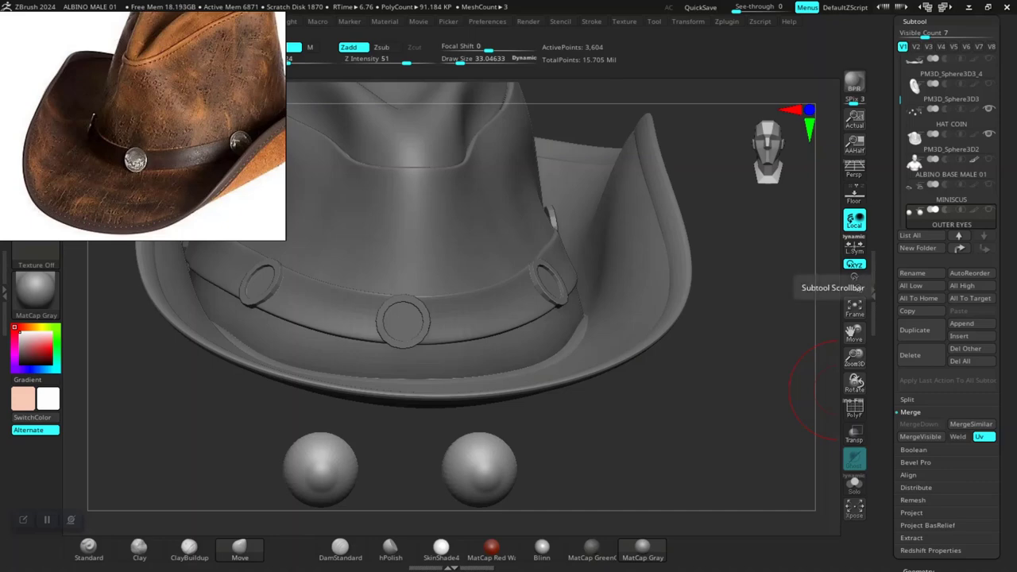
Step: Select the merged hat subtool and make the base male body, miniscus and outer eyes visible with it
{"action": "scroll", "coordinate": [949, 135], "scroll_direction": "up", "scroll_amount": 1}
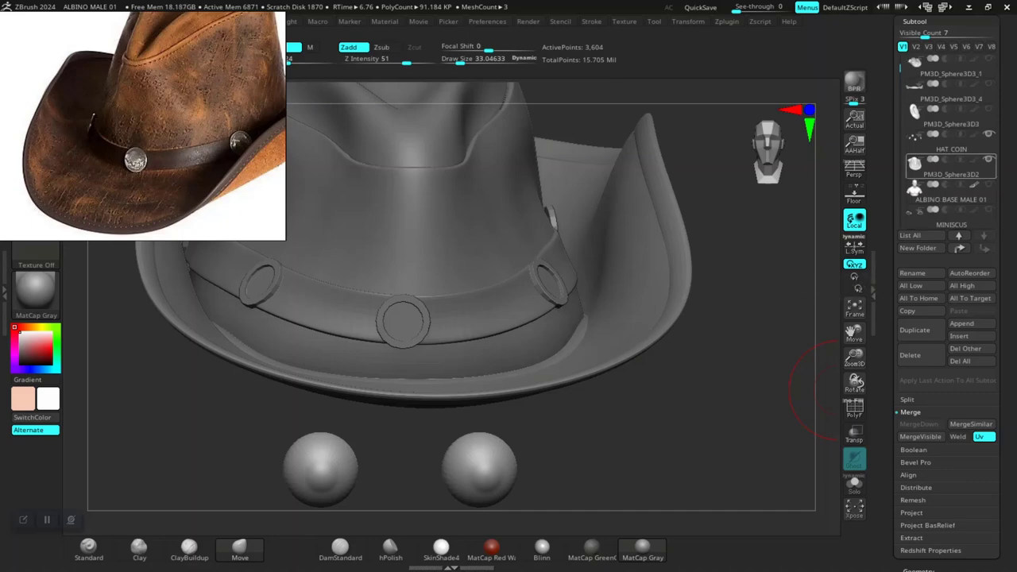
{"action": "left_click", "coordinate": [915, 163]}
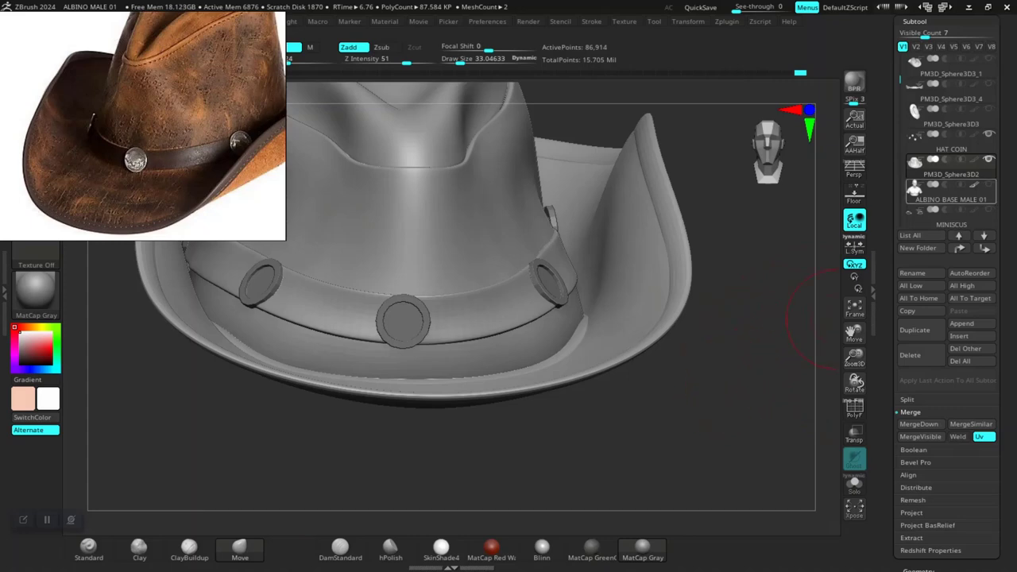
{"action": "left_click", "coordinate": [989, 185]}
{"action": "left_click_drag", "start_coordinate": [900, 80], "coordinate": [900, 102]}
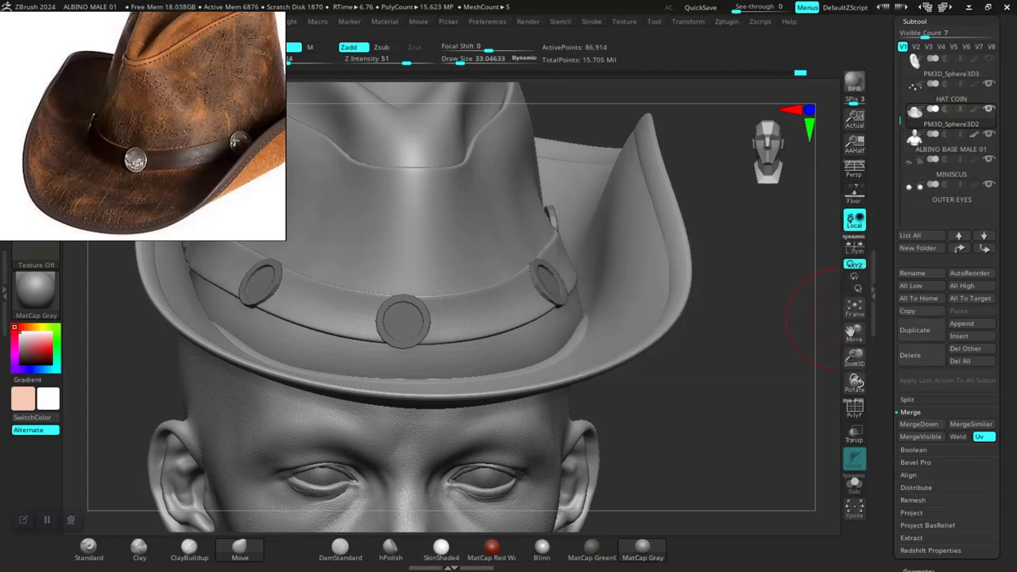
Step: Rename the merged hat subtool as HAT
{"action": "left_click", "coordinate": [912, 273]}
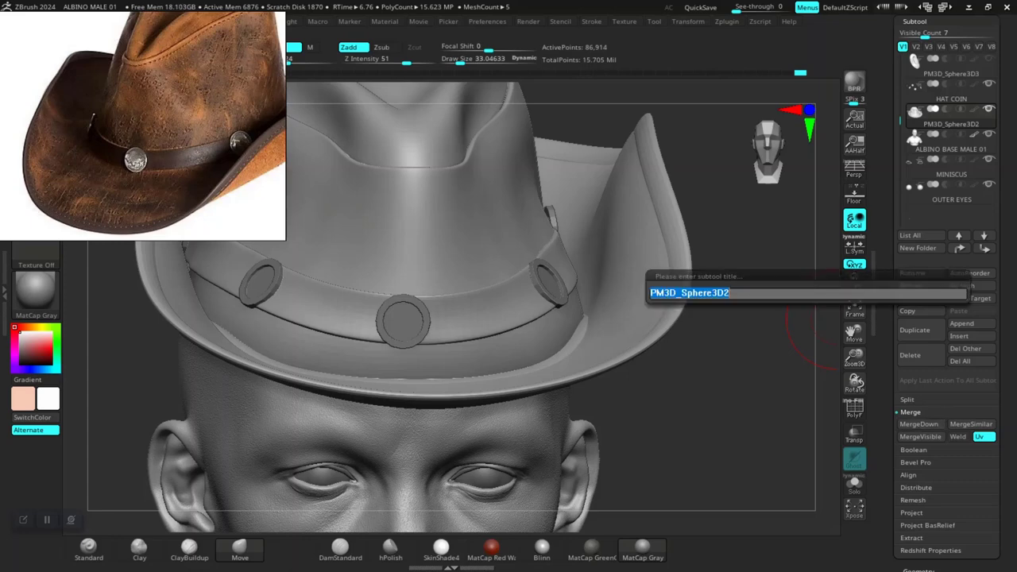
{"action": "type", "text": "HA"}
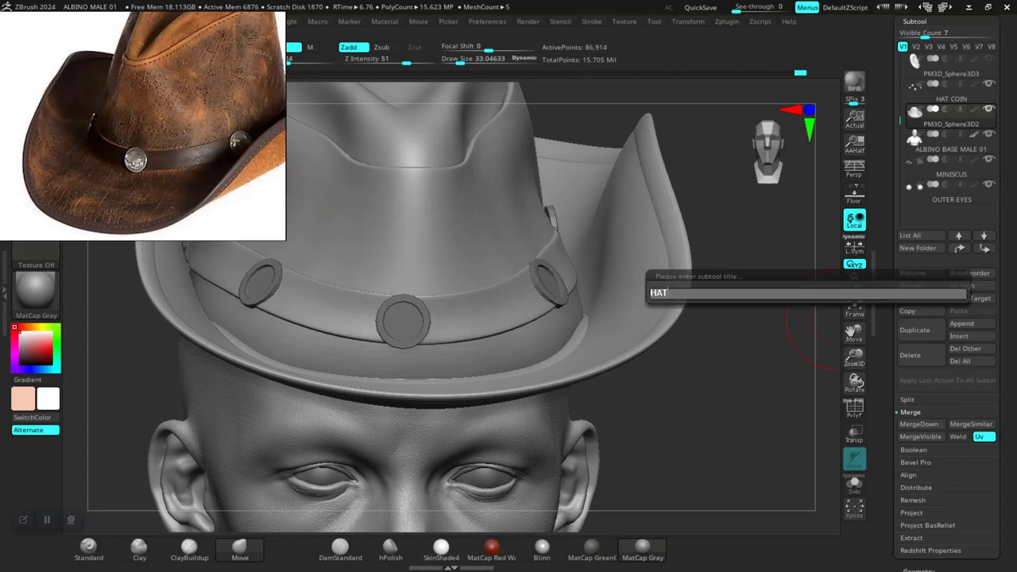
{"action": "type", "text": "T"}
{"action": "key", "text": "Return"}
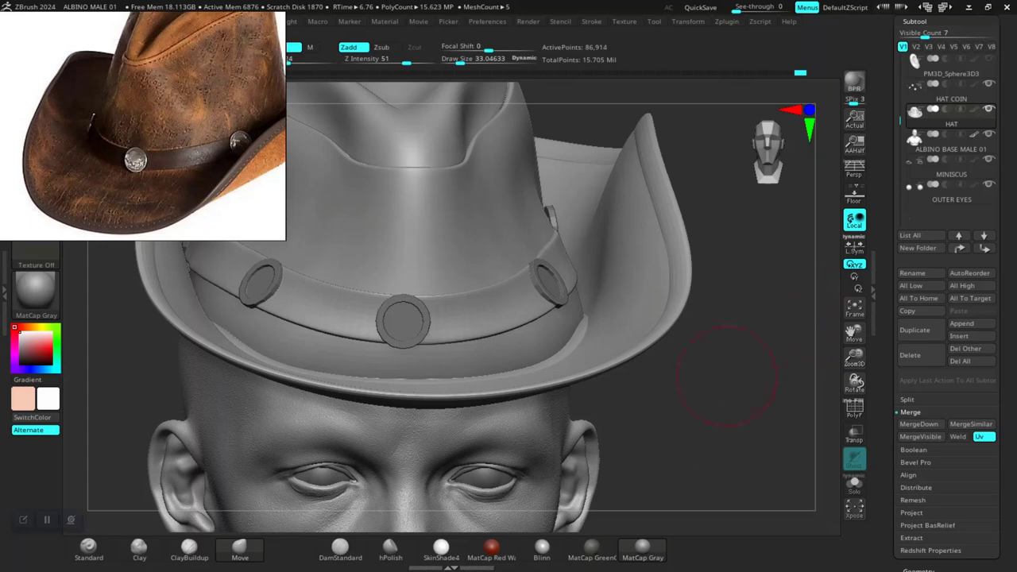
Step: Compare the hat's fit and proportions on the head with the reference photo from the side, front and three-quarter views
{"action": "mouse_move", "coordinate": [701, 438]}
{"action": "left_mouse_down", "text": "alt"}
{"action": "mouse_move", "coordinate": [685, 397]}
{"action": "mouse_move", "coordinate": [580, 459]}
{"action": "mouse_move", "coordinate": [576, 444]}
{"action": "mouse_move", "coordinate": [688, 441]}
{"action": "left_mouse_up", "text": "alt"}
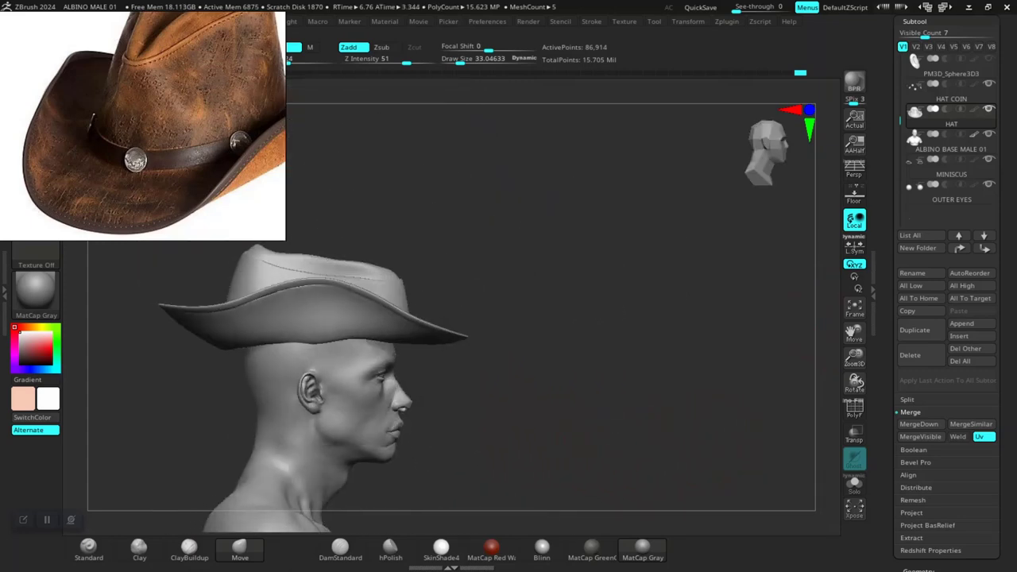
{"action": "left_click_drag", "start_coordinate": [582, 439], "coordinate": [604, 446], "text": "alt"}
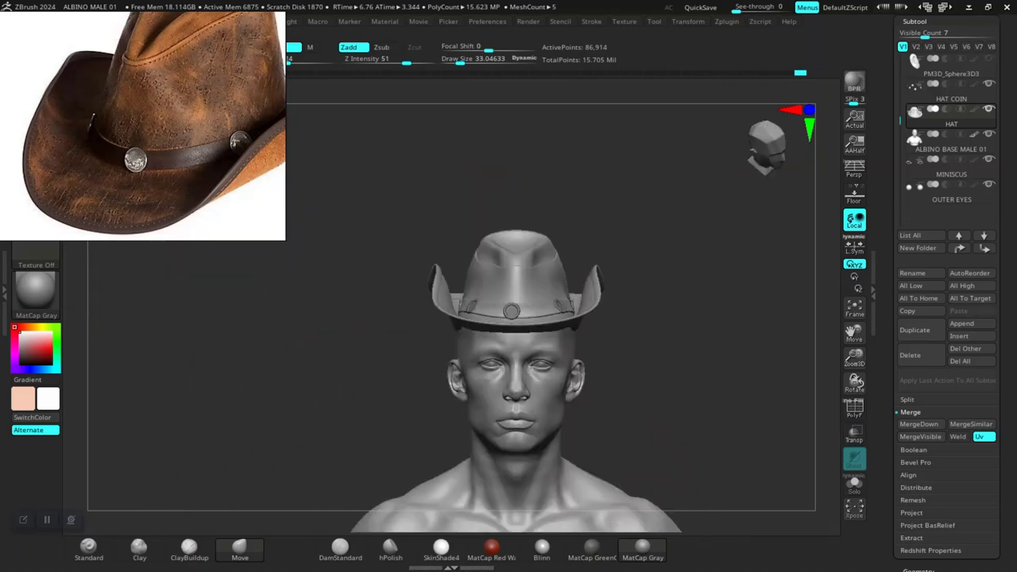
{"action": "left_click_drag", "start_coordinate": [596, 367], "coordinate": [656, 431]}
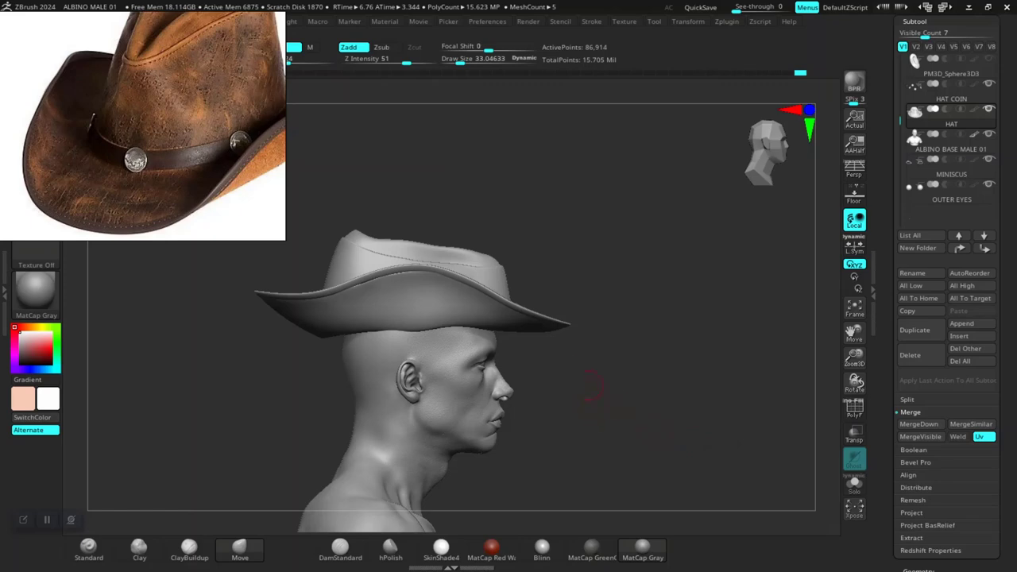
{"action": "left_click_drag", "start_coordinate": [587, 386], "coordinate": [626, 351], "text": "alt"}
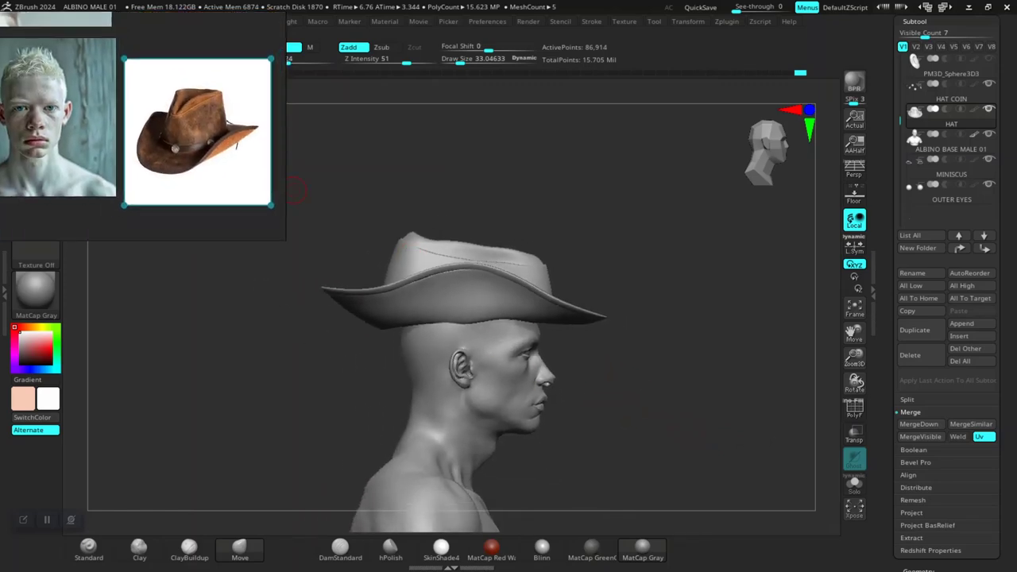
{"action": "mouse_move", "coordinate": [635, 377]}
{"action": "left_mouse_down"}
{"action": "mouse_move", "coordinate": [639, 393]}
{"action": "mouse_move", "coordinate": [681, 425]}
{"action": "mouse_move", "coordinate": [657, 421]}
{"action": "mouse_move", "coordinate": [650, 404]}
{"action": "left_mouse_up"}
{"action": "mouse_move", "coordinate": [669, 398]}
{"action": "left_mouse_down", "text": "alt"}
{"action": "mouse_move", "coordinate": [696, 408]}
{"action": "mouse_move", "coordinate": [694, 431]}
{"action": "left_mouse_up", "text": "alt"}
Step: Display the hat's wireframe and polygroups, and switch the hat to its lower subdivision level
{"action": "key", "text": "shift+f"}
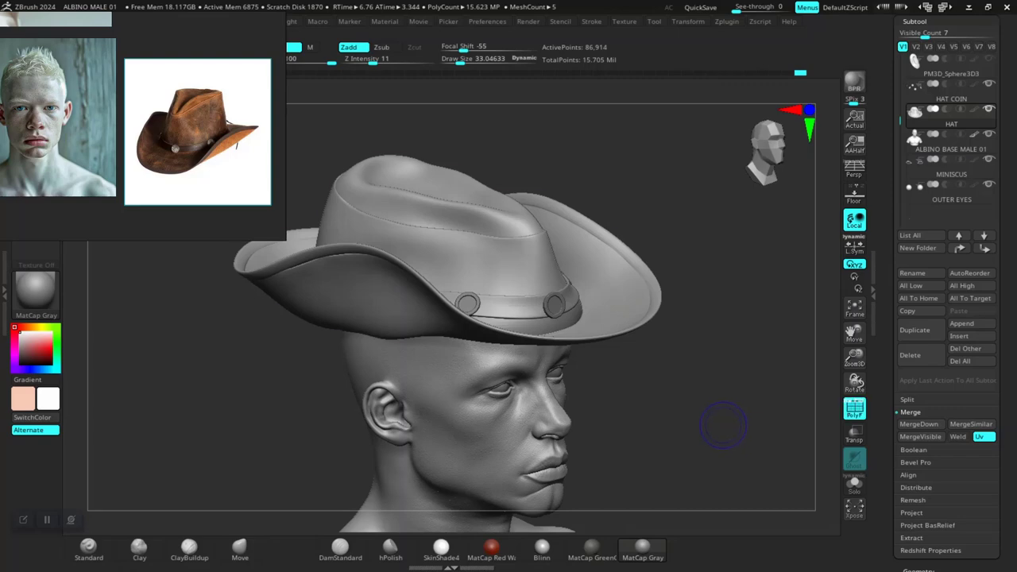
{"action": "key", "text": "b"}
{"action": "key", "text": "m"}
{"action": "key", "text": "v"}
{"action": "key", "text": "shift"}
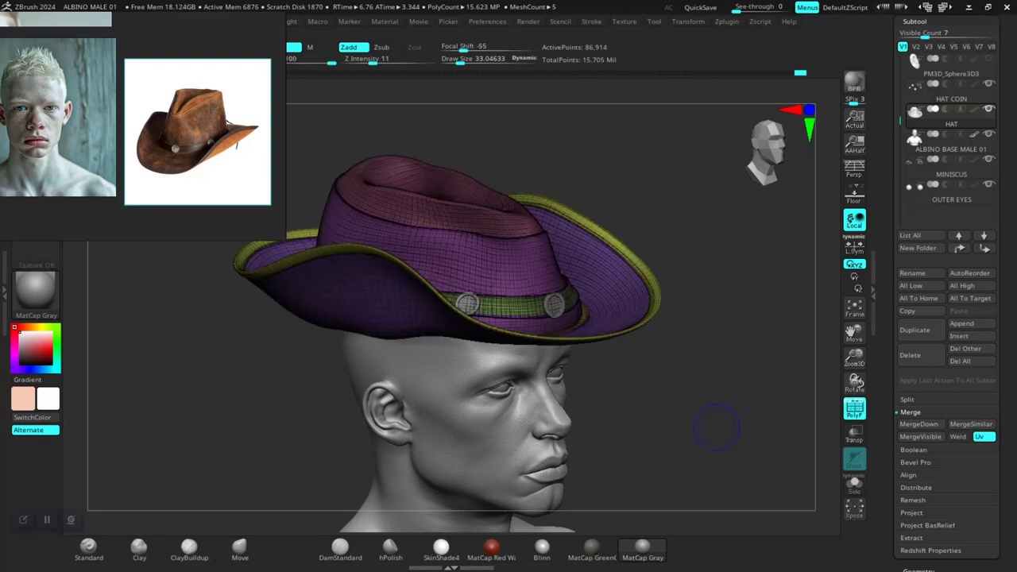
{"action": "key", "text": "b"}
{"action": "key", "text": "m"}
{"action": "key", "text": "v"}
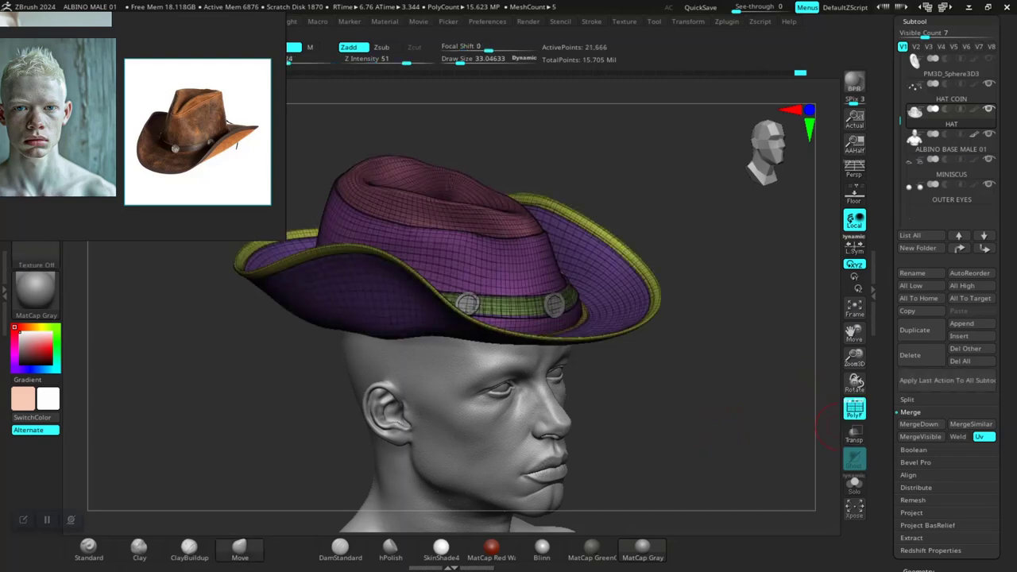
Step: Regenerate the polygroups of the HAT subtool with Auto Groups
{"action": "scroll", "coordinate": [945, 318], "scroll_direction": "down", "scroll_amount": 6}
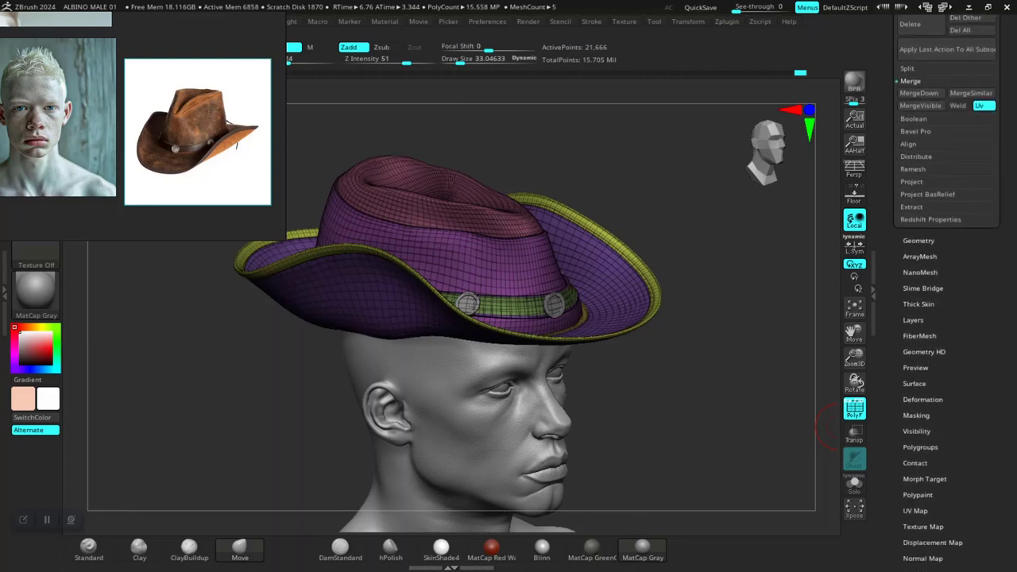
{"action": "left_click", "coordinate": [920, 447]}
{"action": "left_click", "coordinate": [946, 248]}
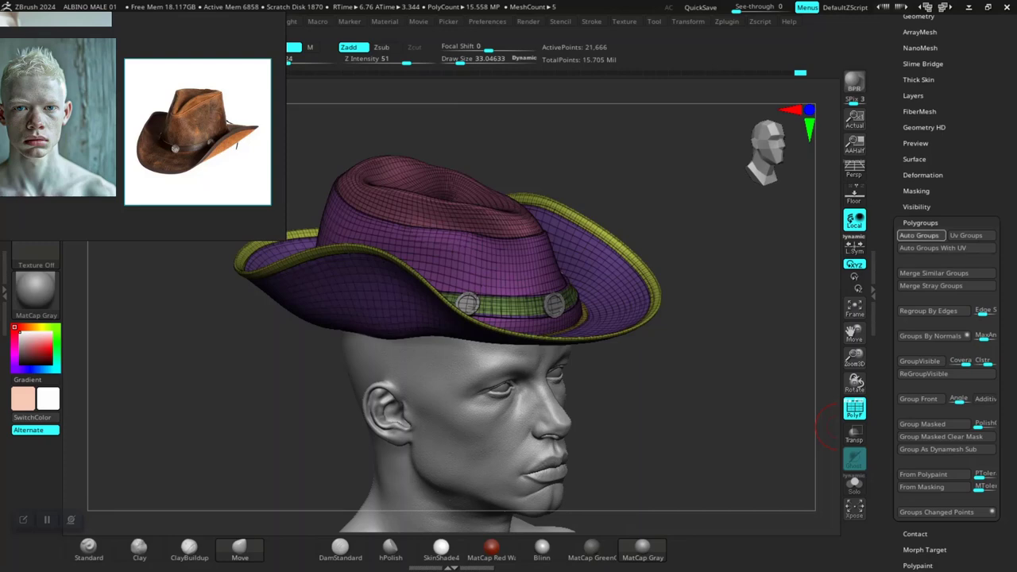
{"action": "left_click_drag", "start_coordinate": [840, 341], "coordinate": [727, 405]}
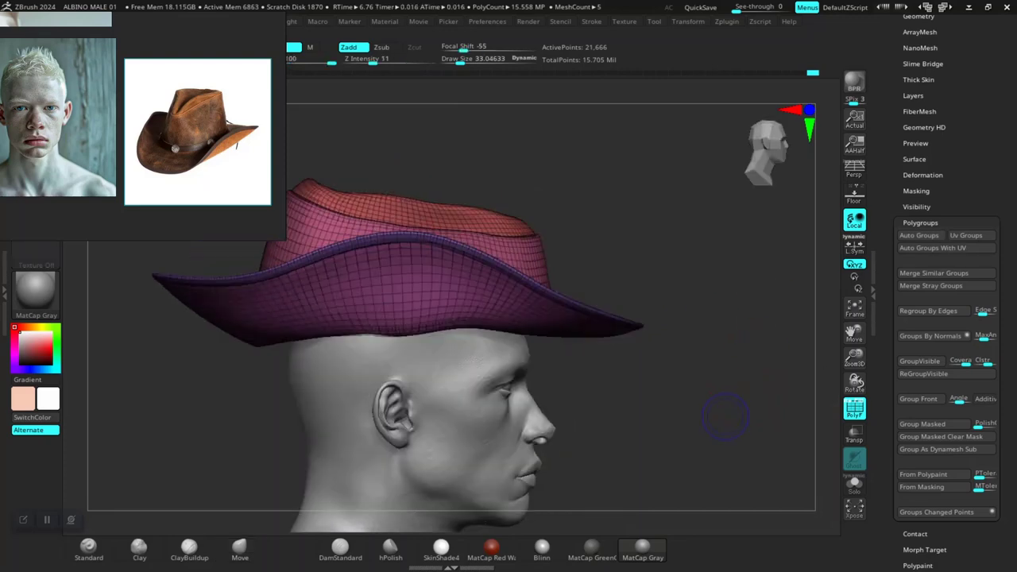
Step: Hide the wireframe, enlarge the Move brush to a draw size of about 189, and bring the hat into side view
{"action": "key", "text": "shift+f"}
{"action": "left_click_drag", "start_coordinate": [659, 395], "coordinate": [680, 389], "text": "alt"}
{"action": "key", "text": "shift"}
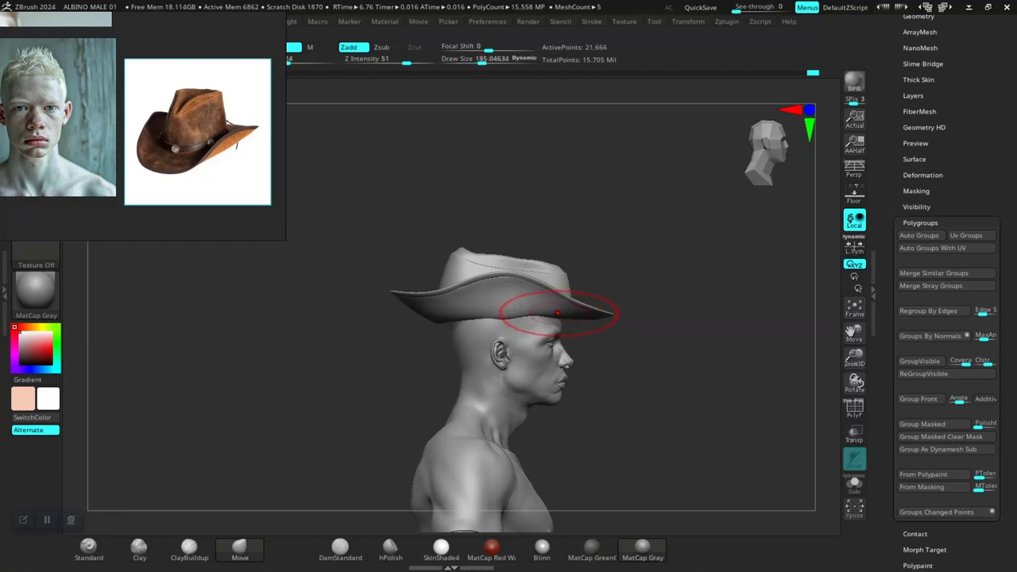
{"action": "left_click_drag", "start_coordinate": [629, 404], "coordinate": [629, 462], "text": "alt"}
{"action": "right_click_drag", "start_coordinate": [497, 266], "coordinate": [537, 277]}
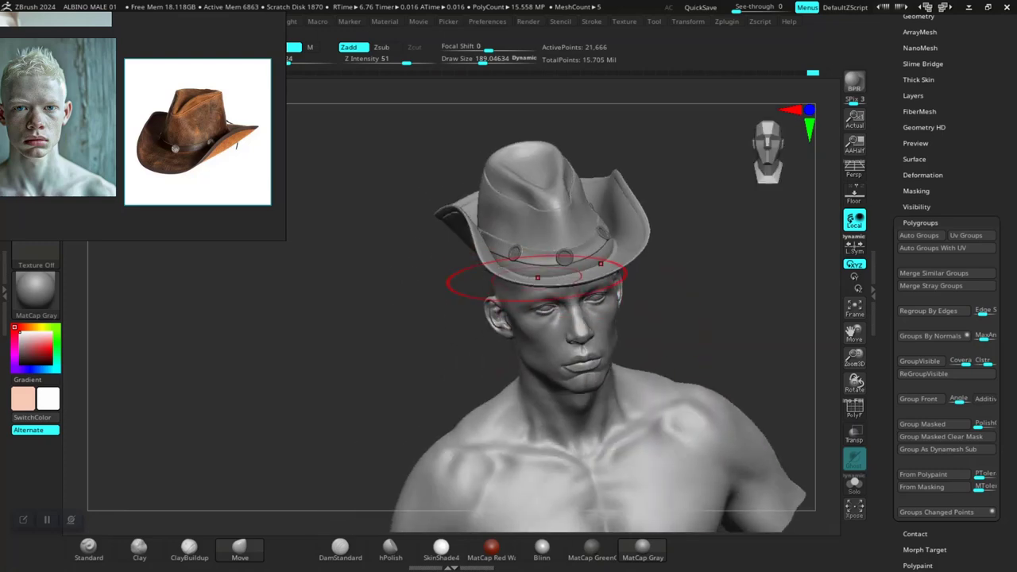
{"action": "right_click_drag", "start_coordinate": [671, 310], "coordinate": [493, 258]}
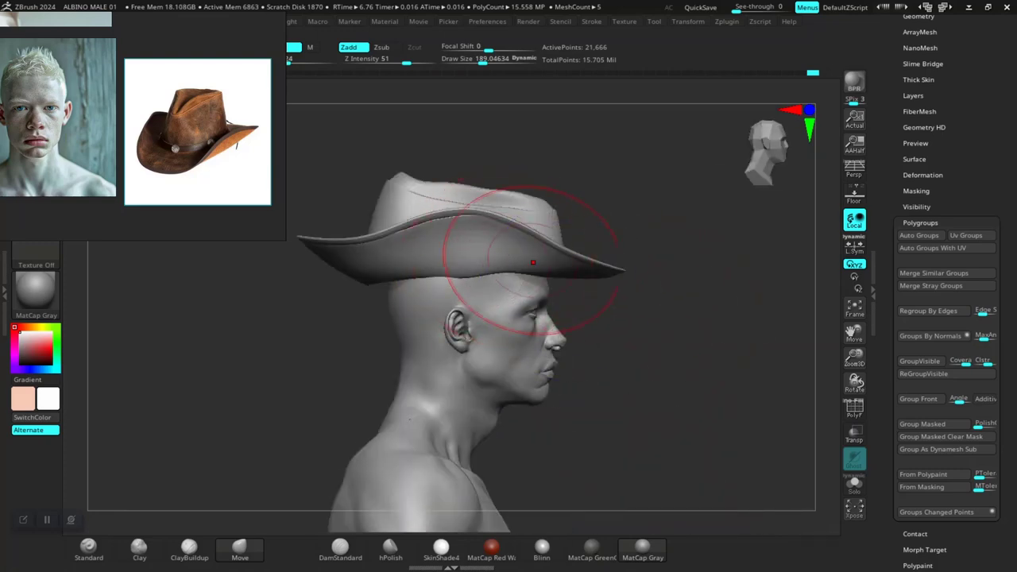
Step: Duplicate the HAT subtool and place the hidden copy directly above HAT COIN in the subtool list
{"action": "left_click_drag", "start_coordinate": [886, 234], "coordinate": [886, 452]}
{"action": "left_click", "coordinate": [913, 220]}
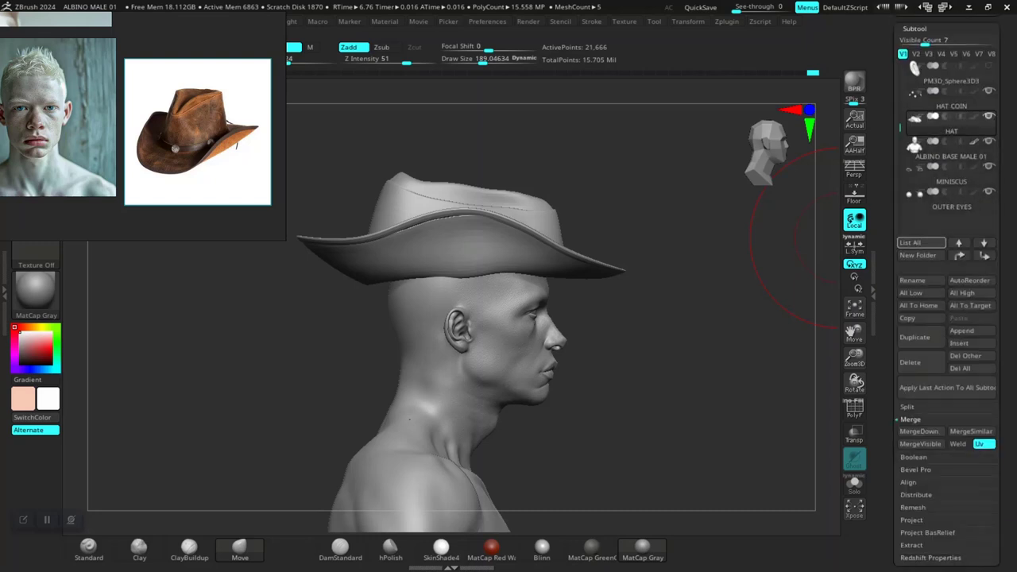
{"action": "left_click", "coordinate": [914, 337]}
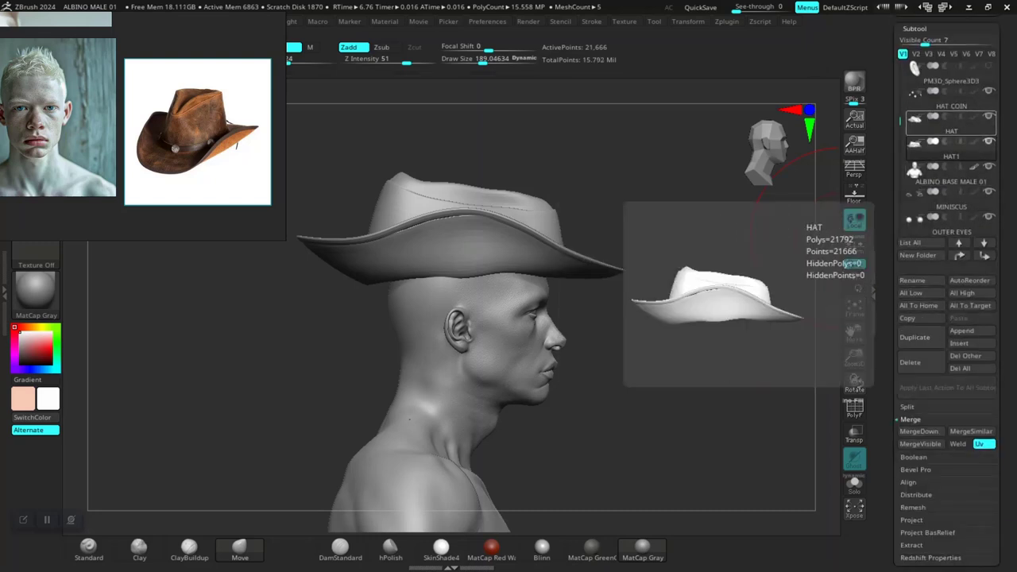
{"action": "left_click_drag", "start_coordinate": [951, 147], "coordinate": [951, 86]}
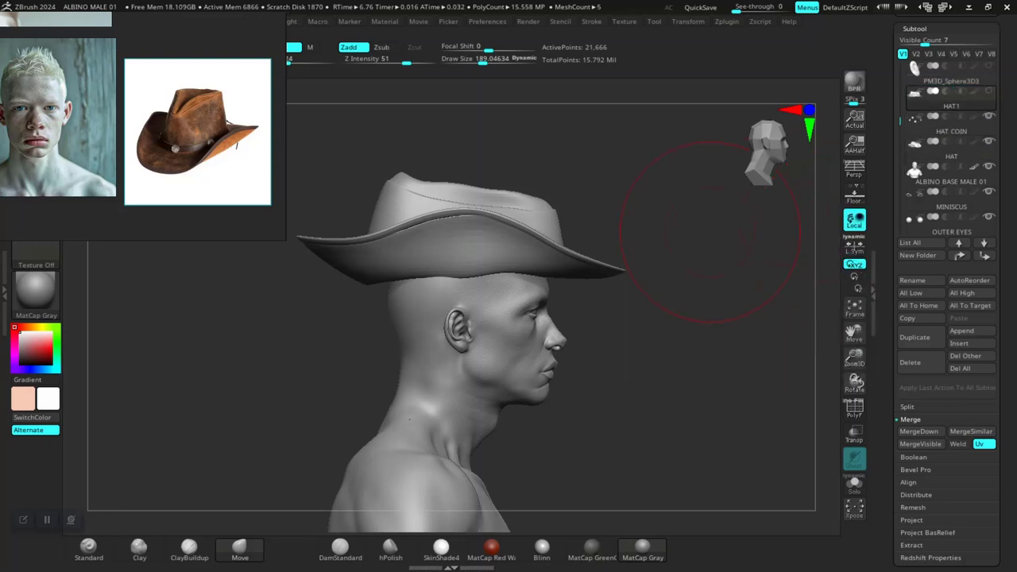
Step: Undo the trial Move stroke on the hat copy, and push the original HAT's brim slightly down above the forehead
{"action": "left_click_drag", "start_coordinate": [498, 262], "coordinate": [499, 268]}
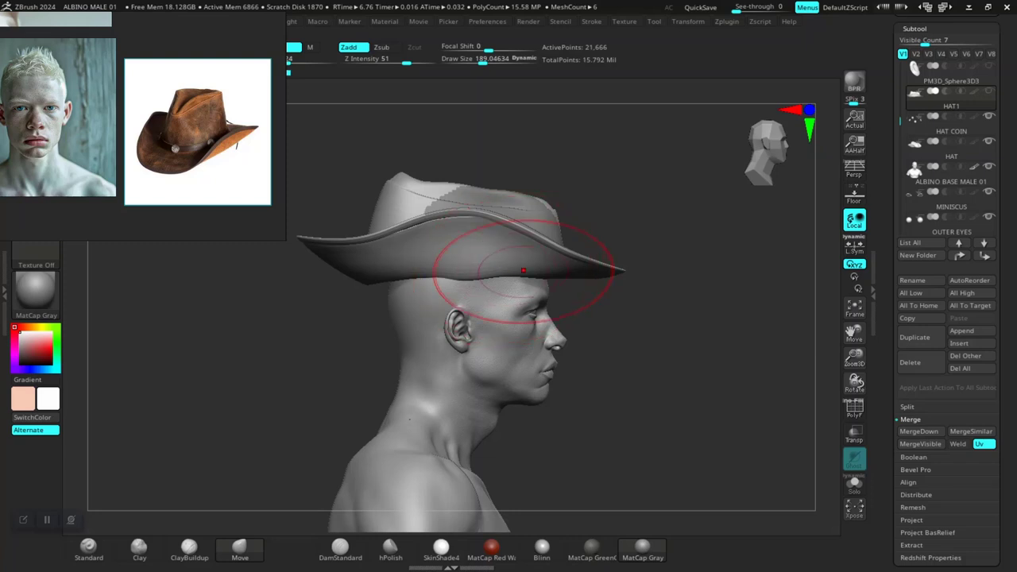
{"action": "key", "text": "ctrl+z"}
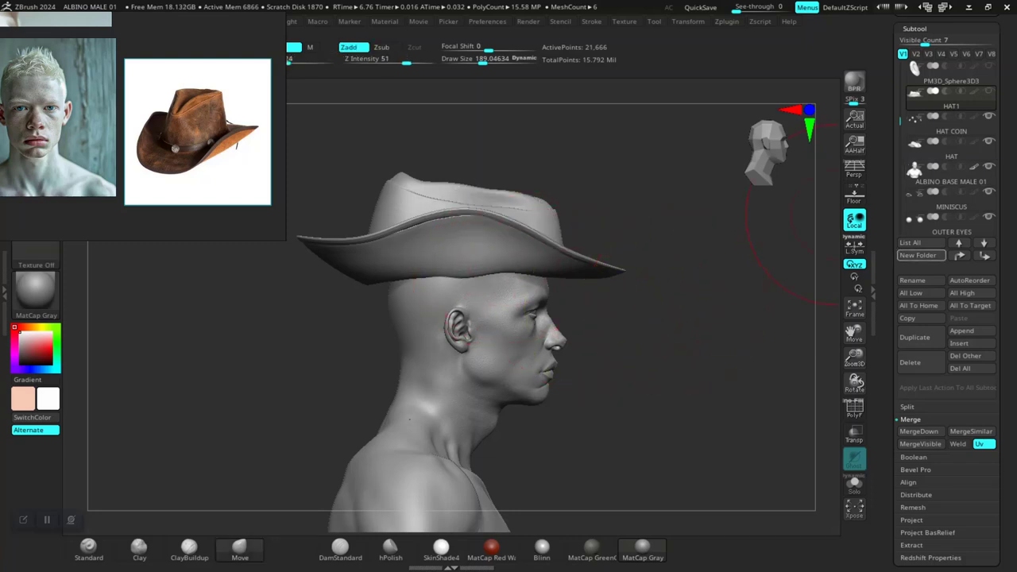
{"action": "left_click", "coordinate": [946, 148]}
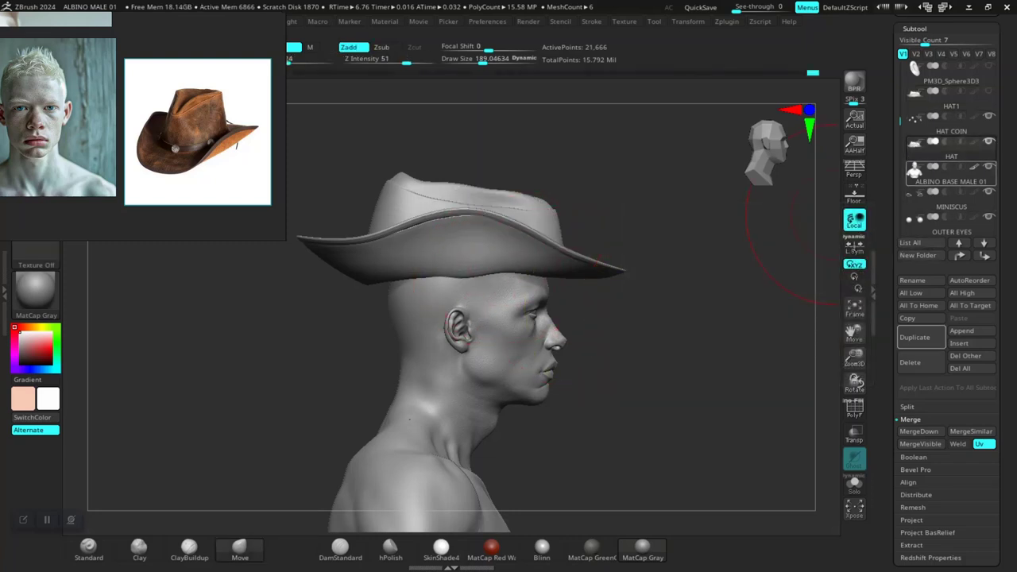
{"action": "left_click_drag", "start_coordinate": [514, 271], "coordinate": [514, 281]}
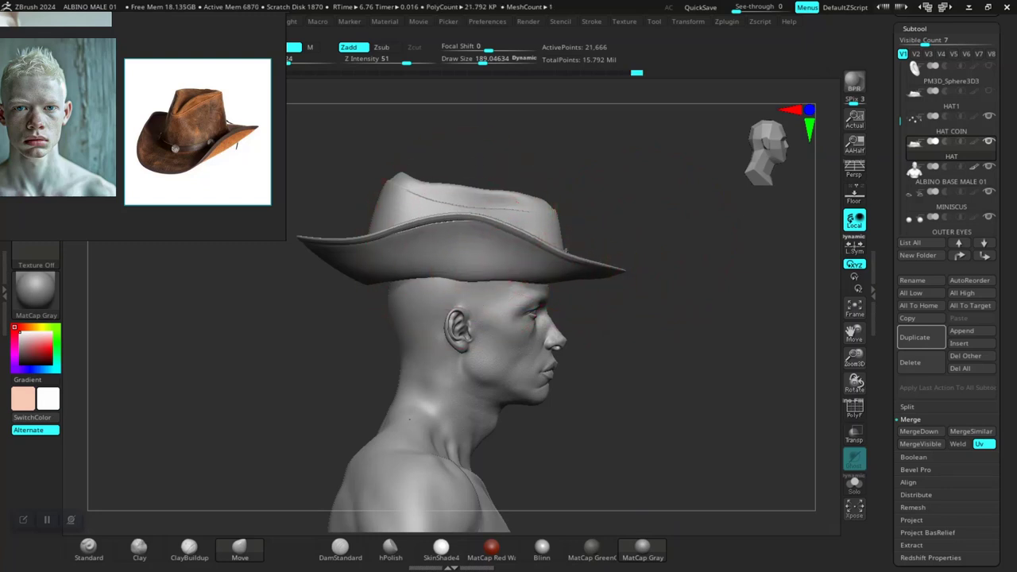
{"action": "left_click_drag", "start_coordinate": [668, 247], "coordinate": [350, 381]}
{"action": "mouse_move", "coordinate": [349, 333]}
{"action": "left_mouse_down", "text": "alt"}
{"action": "mouse_move", "coordinate": [388, 363]}
{"action": "mouse_move", "coordinate": [402, 413]}
{"action": "left_mouse_up", "text": "alt"}
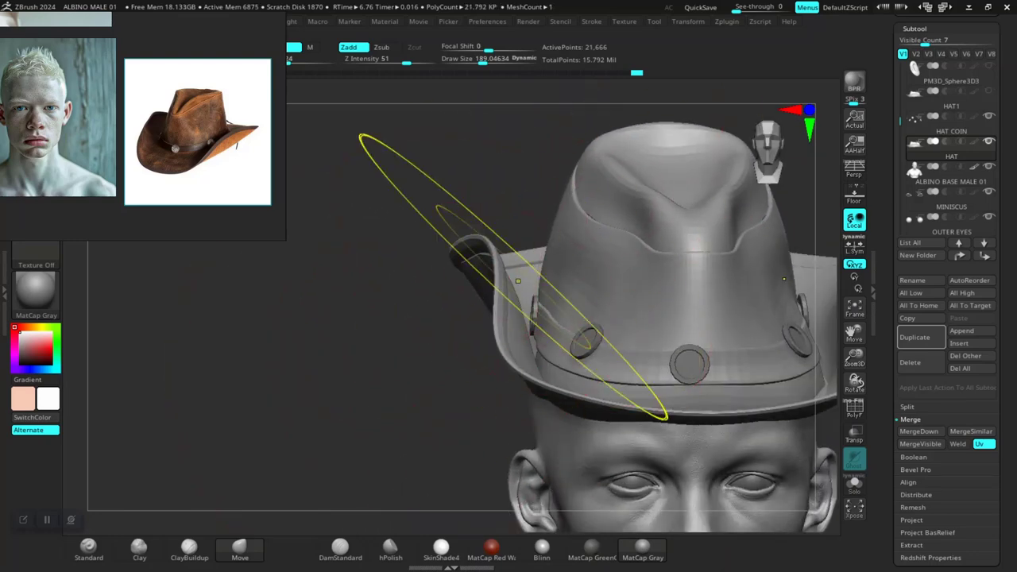
{"action": "left_click", "coordinate": [601, 281], "text": "ctrl+shift"}
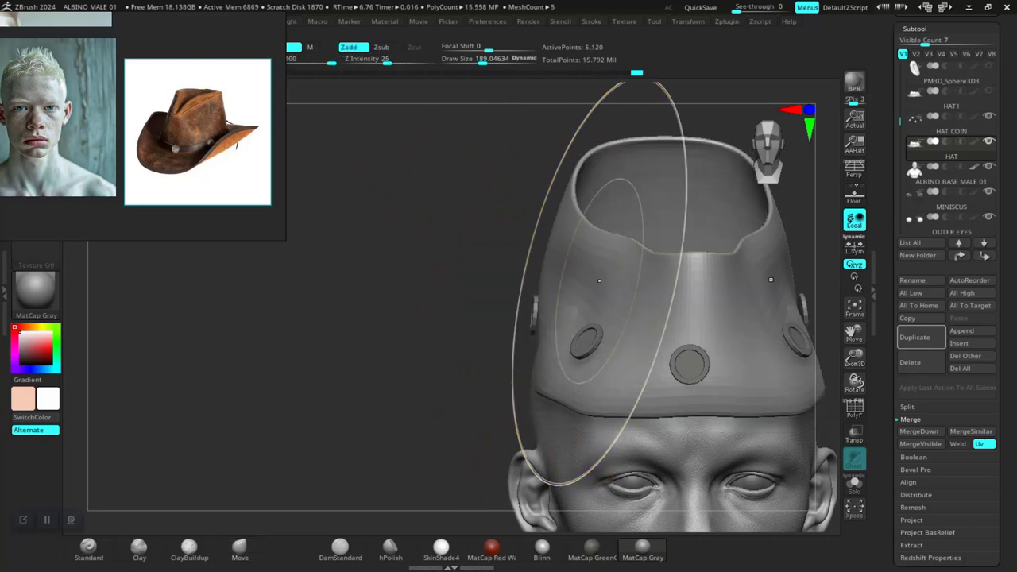
{"action": "left_click", "coordinate": [600, 279], "text": "ctrl+shift"}
{"action": "left_click", "coordinate": [642, 217], "text": "ctrl+shift"}
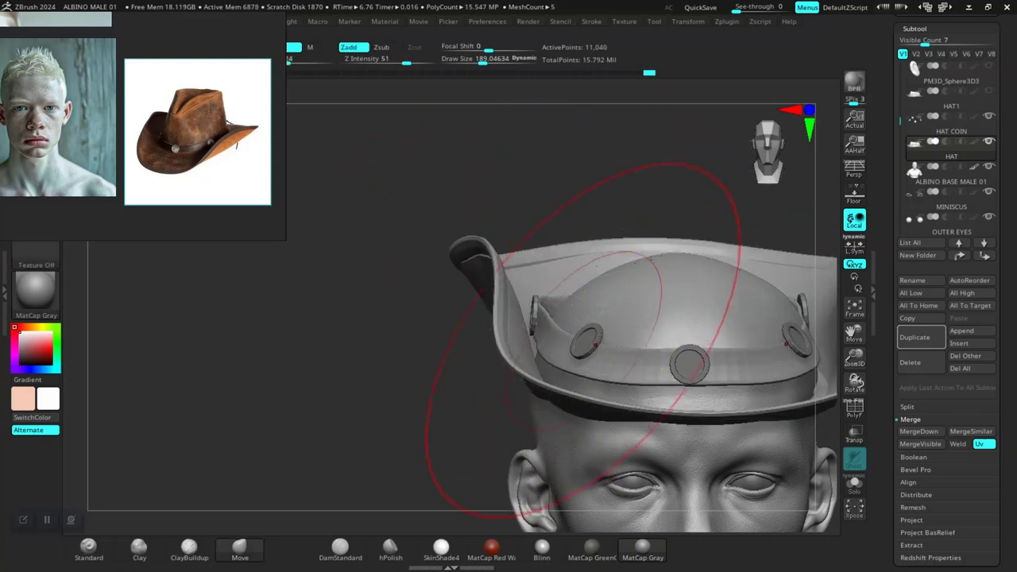
{"action": "left_click", "coordinate": [595, 369], "text": "ctrl+shift"}
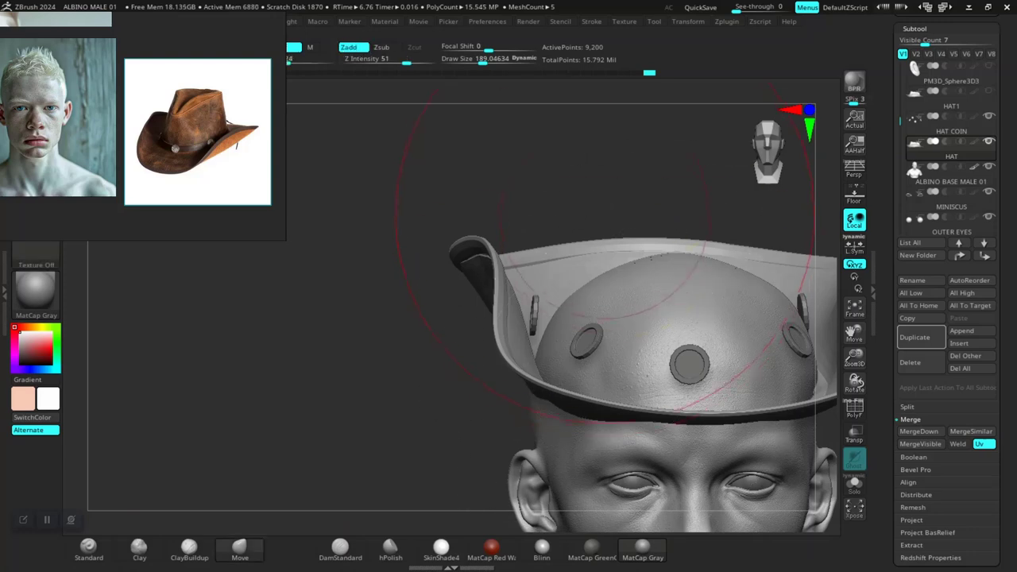
{"action": "key", "text": "ctrl+z"}
{"action": "key", "text": "ctrl+z"}
{"action": "key", "text": "ctrl+z"}
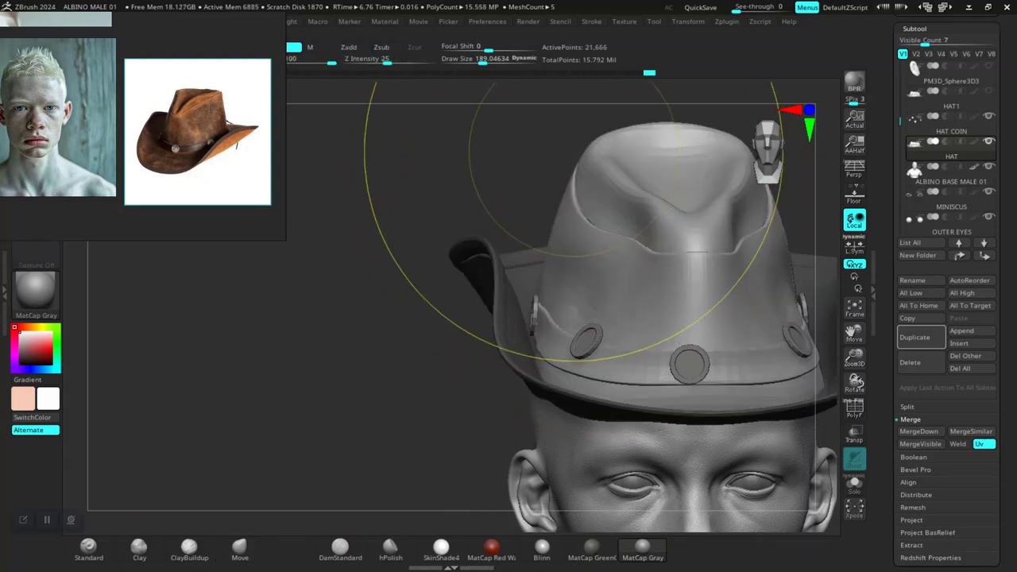
Step: Inspect the fit of the HAT on the head from the side and from below
{"action": "right_click_drag", "start_coordinate": [390, 274], "coordinate": [588, 234], "text": "shift"}
{"action": "left_click_drag", "start_coordinate": [589, 235], "coordinate": [500, 293], "text": "alt"}
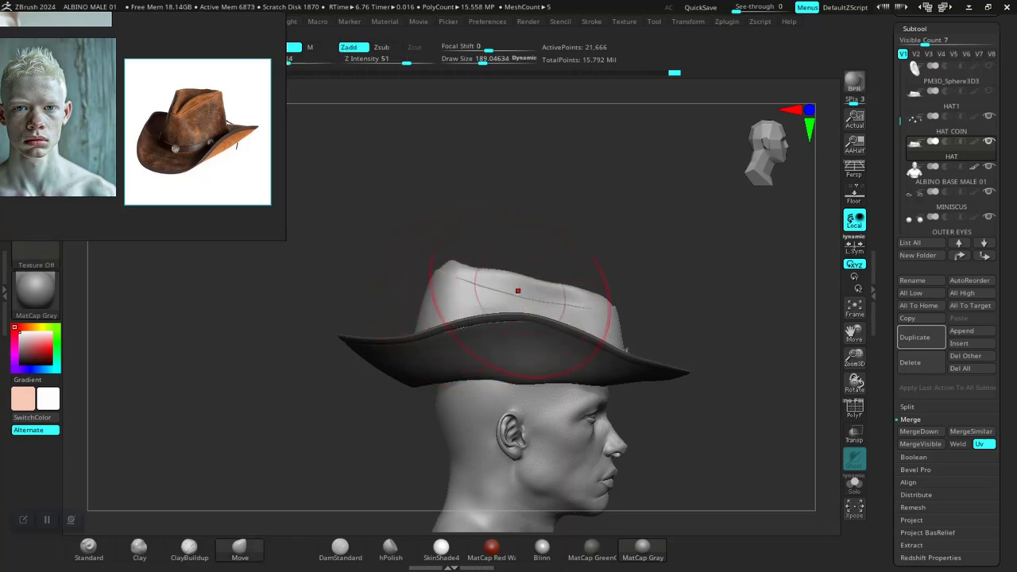
{"action": "mouse_move", "coordinate": [691, 297]}
{"action": "left_mouse_down", "text": "alt"}
{"action": "mouse_move", "coordinate": [683, 251]}
{"action": "mouse_move", "coordinate": [686, 330]}
{"action": "mouse_move", "coordinate": [775, 332]}
{"action": "mouse_move", "coordinate": [691, 334]}
{"action": "mouse_move", "coordinate": [689, 278]}
{"action": "left_mouse_up", "text": "alt"}
{"action": "left_click", "coordinate": [660, 325], "text": "ctrl"}
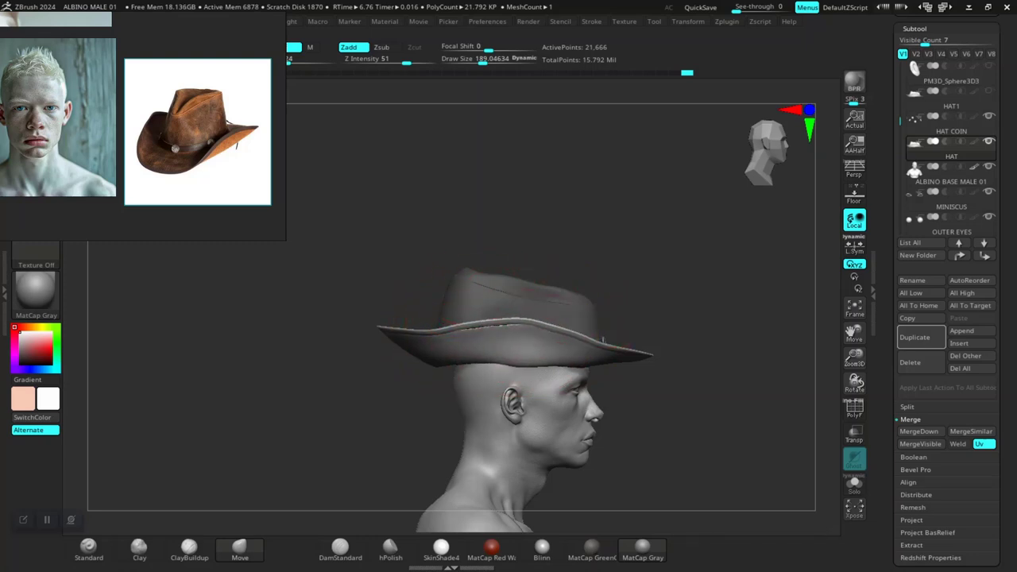
{"action": "mouse_move", "coordinate": [342, 374]}
{"action": "left_mouse_down"}
{"action": "mouse_move", "coordinate": [413, 417]}
{"action": "mouse_move", "coordinate": [390, 461]}
{"action": "mouse_move", "coordinate": [317, 354]}
{"action": "mouse_move", "coordinate": [381, 385]}
{"action": "left_mouse_up"}
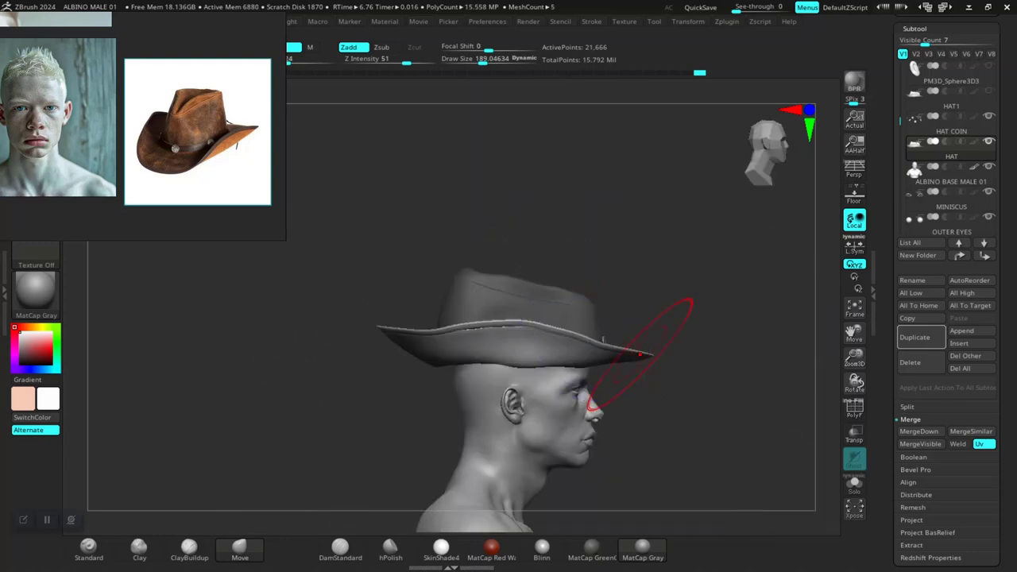
{"action": "left_click_drag", "start_coordinate": [674, 355], "coordinate": [634, 270], "text": "alt"}
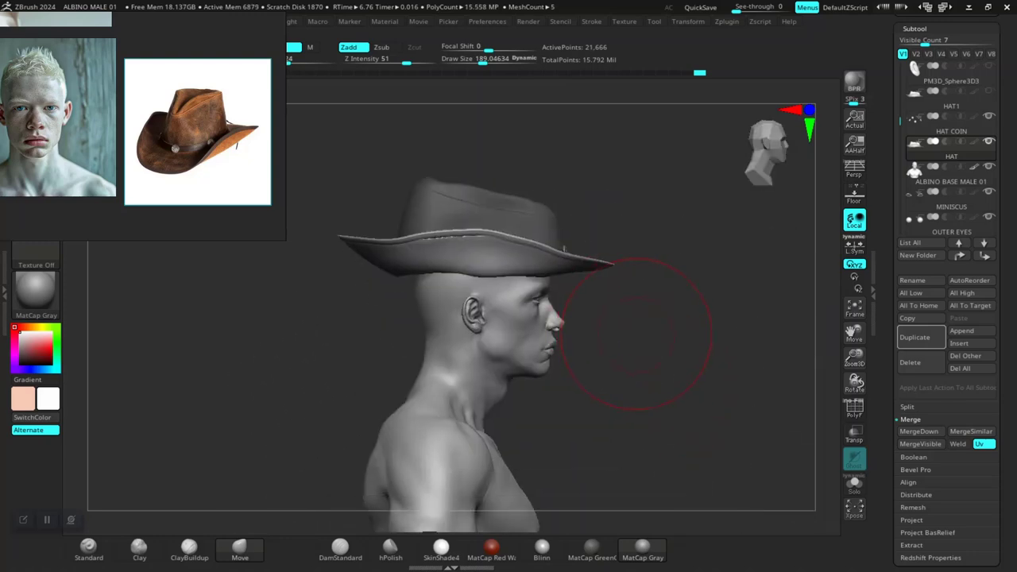
{"action": "left_click_drag", "start_coordinate": [670, 394], "coordinate": [676, 445], "text": "alt"}
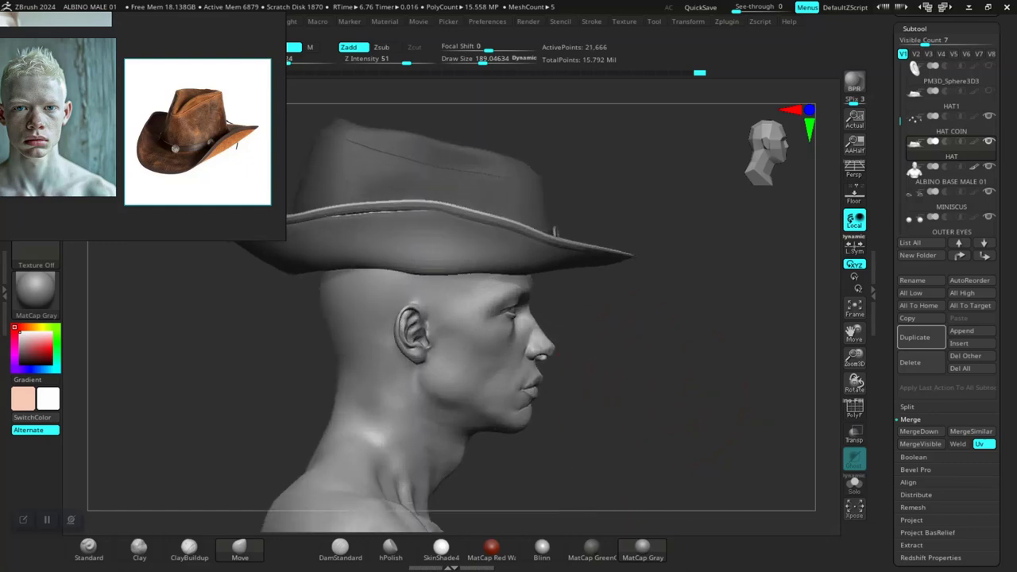
{"action": "left_click_drag", "start_coordinate": [794, 381], "coordinate": [703, 369]}
{"action": "mouse_move", "coordinate": [715, 374]}
{"action": "left_mouse_down"}
{"action": "mouse_move", "coordinate": [746, 310]}
{"action": "mouse_move", "coordinate": [743, 282]}
{"action": "mouse_move", "coordinate": [711, 258]}
{"action": "mouse_move", "coordinate": [707, 231]}
{"action": "left_mouse_up"}
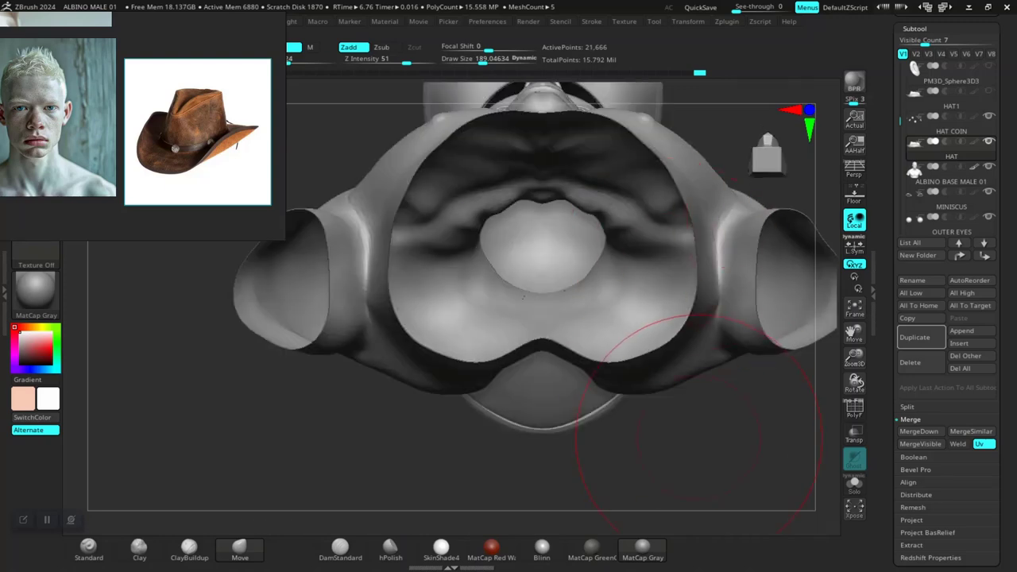
{"action": "left_click_drag", "start_coordinate": [700, 437], "coordinate": [664, 532], "text": "alt"}
{"action": "mouse_move", "coordinate": [675, 373]}
{"action": "left_mouse_down"}
{"action": "mouse_move", "coordinate": [692, 453]}
{"action": "mouse_move", "coordinate": [707, 382]}
{"action": "mouse_move", "coordinate": [738, 354]}
{"action": "mouse_move", "coordinate": [681, 334]}
{"action": "mouse_move", "coordinate": [656, 366]}
{"action": "mouse_move", "coordinate": [647, 421]}
{"action": "mouse_move", "coordinate": [671, 398]}
{"action": "left_mouse_up"}
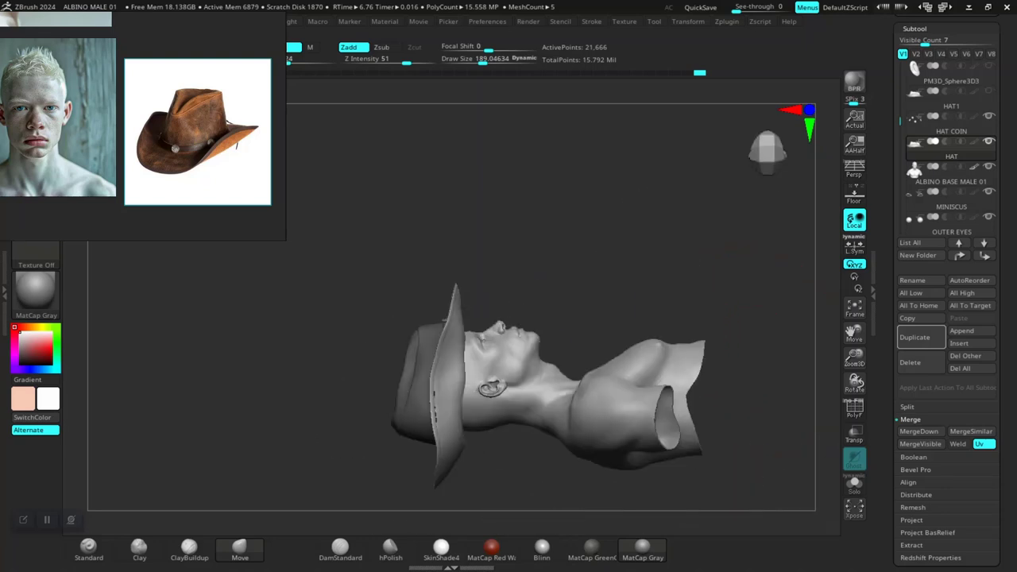
{"action": "left_click_drag", "start_coordinate": [583, 311], "coordinate": [446, 318]}
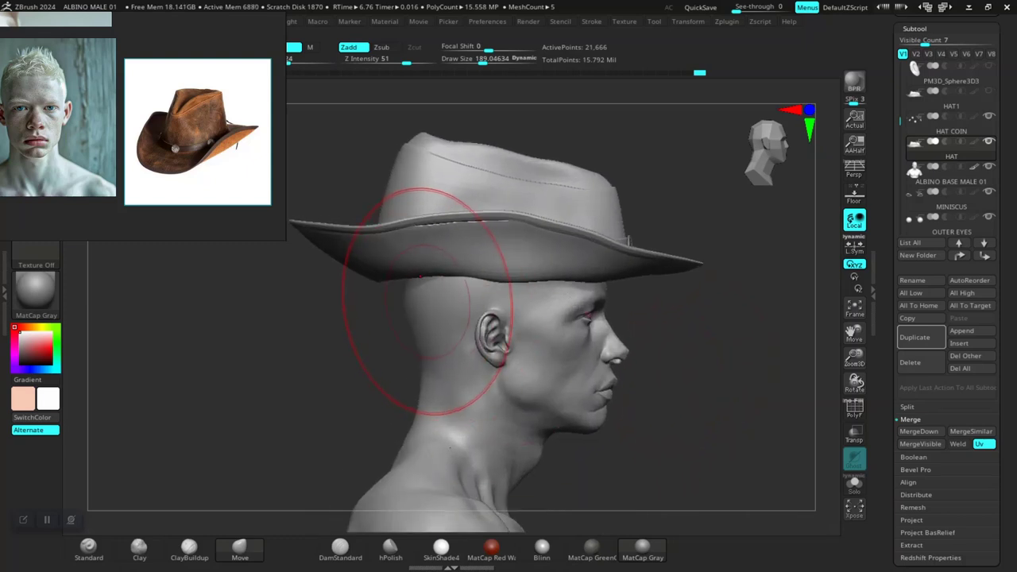
Step: Scale the HAT down along its front-to-back axis and shift it slightly forward to fit the head more closely
{"action": "key", "text": "w"}
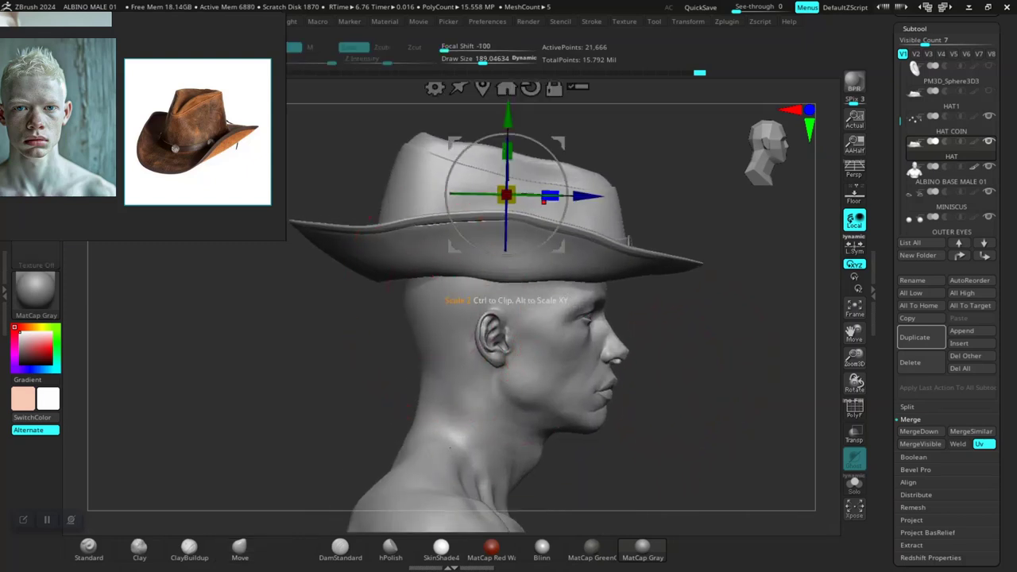
{"action": "left_click_drag", "start_coordinate": [549, 195], "coordinate": [538, 196]}
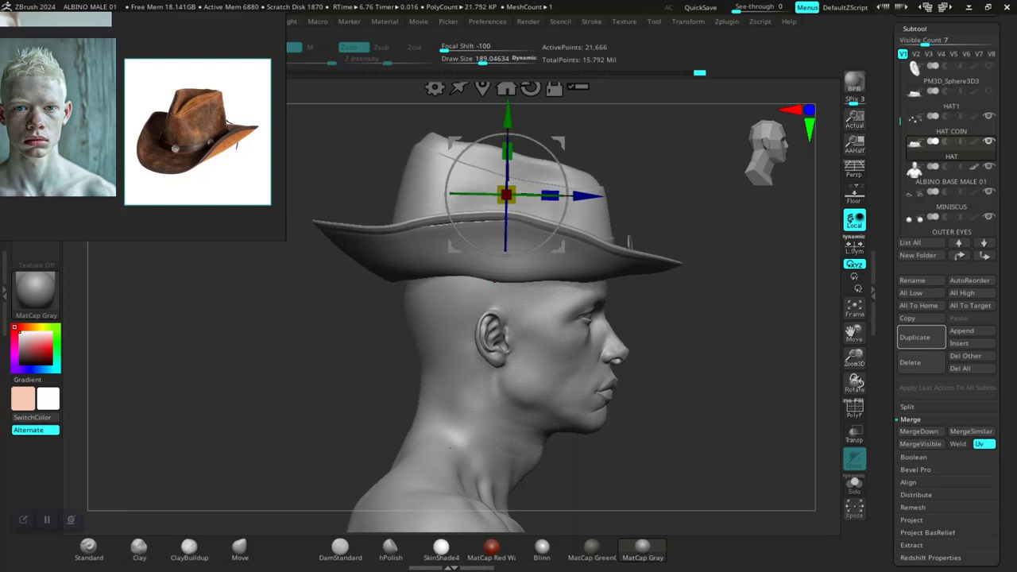
{"action": "right_click_drag", "start_coordinate": [450, 447], "coordinate": [317, 484], "text": "ctrl"}
{"action": "right_click_drag", "start_coordinate": [318, 485], "coordinate": [413, 472]}
{"action": "right_click_drag", "start_coordinate": [414, 473], "coordinate": [418, 318]}
{"action": "right_click_drag", "start_coordinate": [460, 207], "coordinate": [468, 298]}
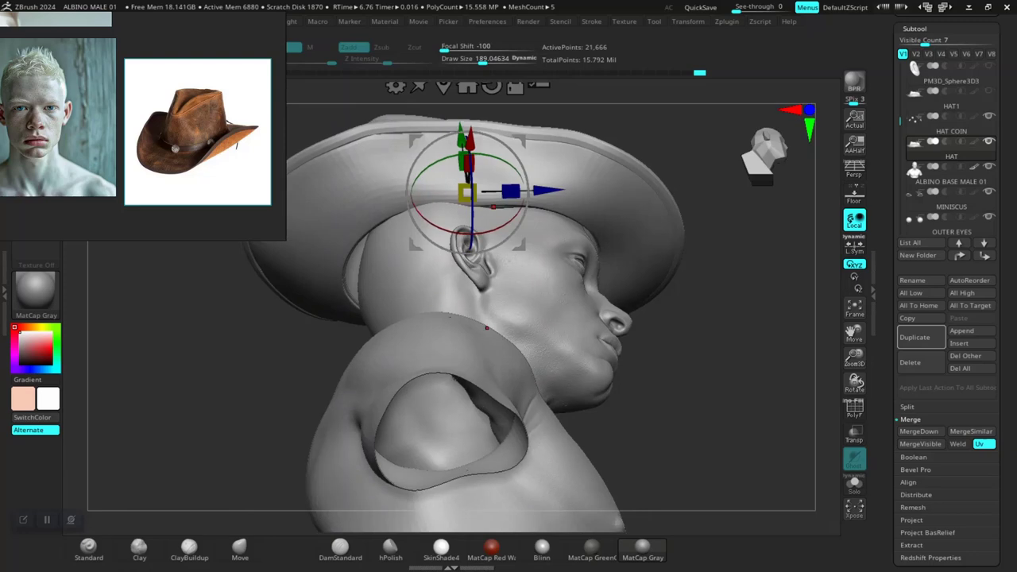
{"action": "left_click_drag", "start_coordinate": [511, 190], "coordinate": [548, 189]}
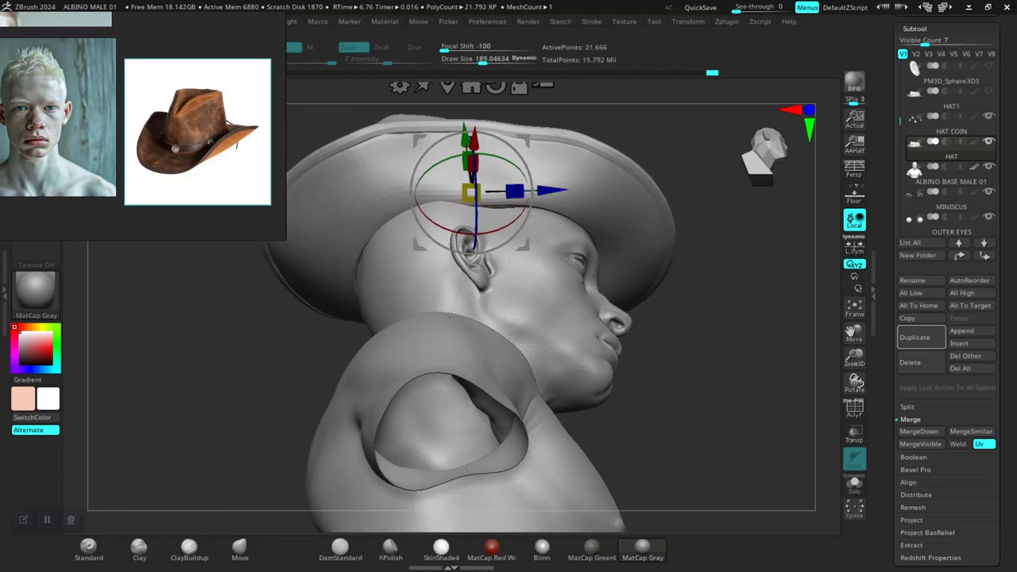
Step: Even out the brim's lower edge above the ear with the Move brush, using draw sizes of about 81 and 119
{"action": "right_click_drag", "start_coordinate": [548, 190], "coordinate": [522, 250], "text": "ctrl"}
{"action": "right_click_drag", "start_coordinate": [521, 249], "coordinate": [521, 314], "text": "ctrl"}
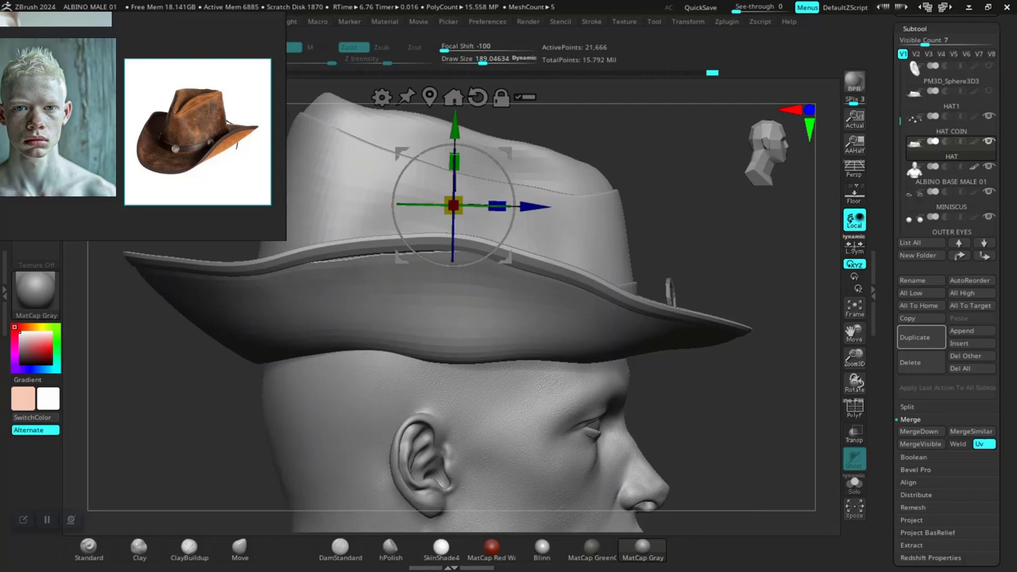
{"action": "key", "text": "q"}
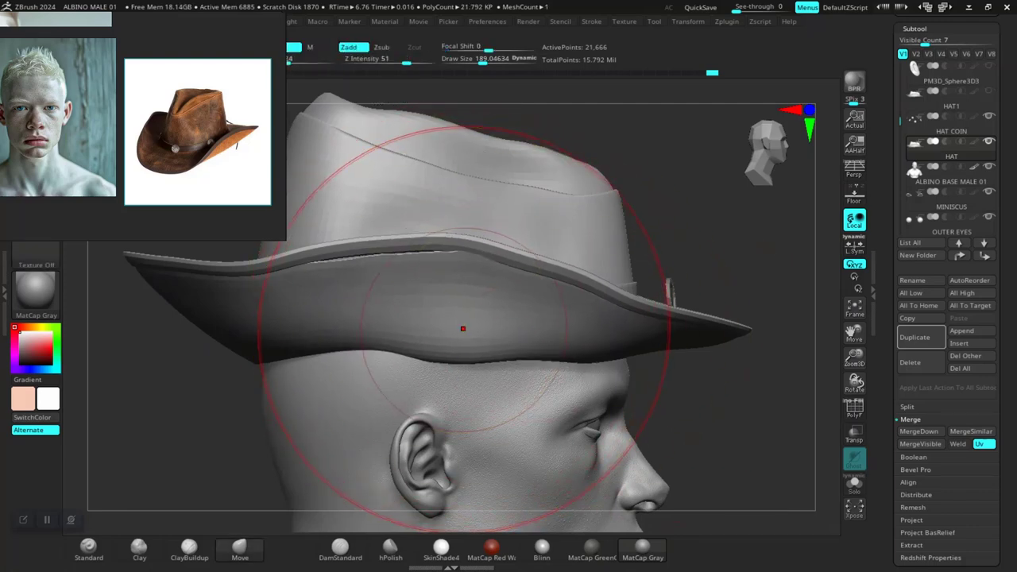
{"action": "key", "text": "space"}
{"action": "left_click_drag", "start_coordinate": [463, 328], "coordinate": [449, 328]}
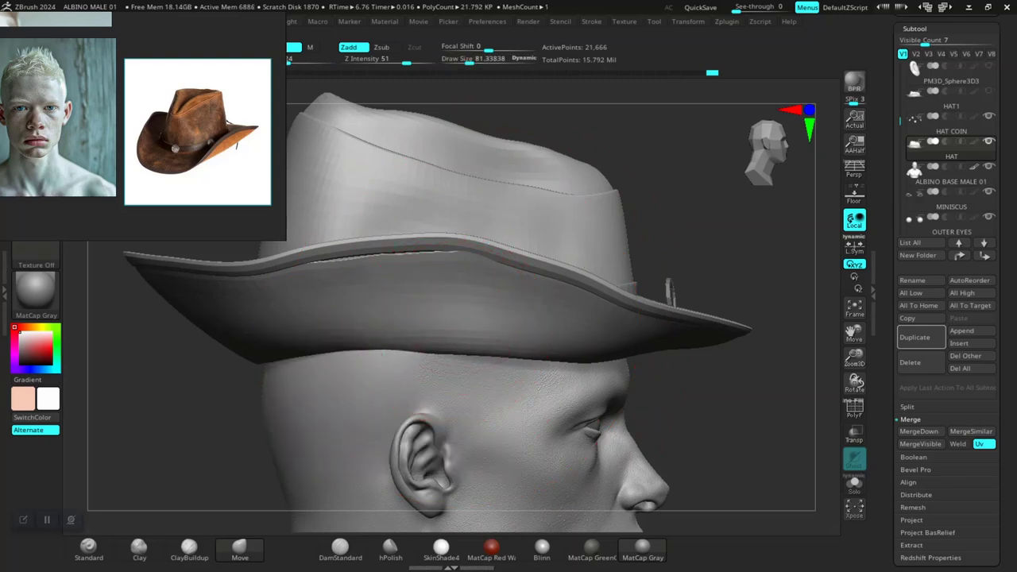
{"action": "key", "text": "space"}
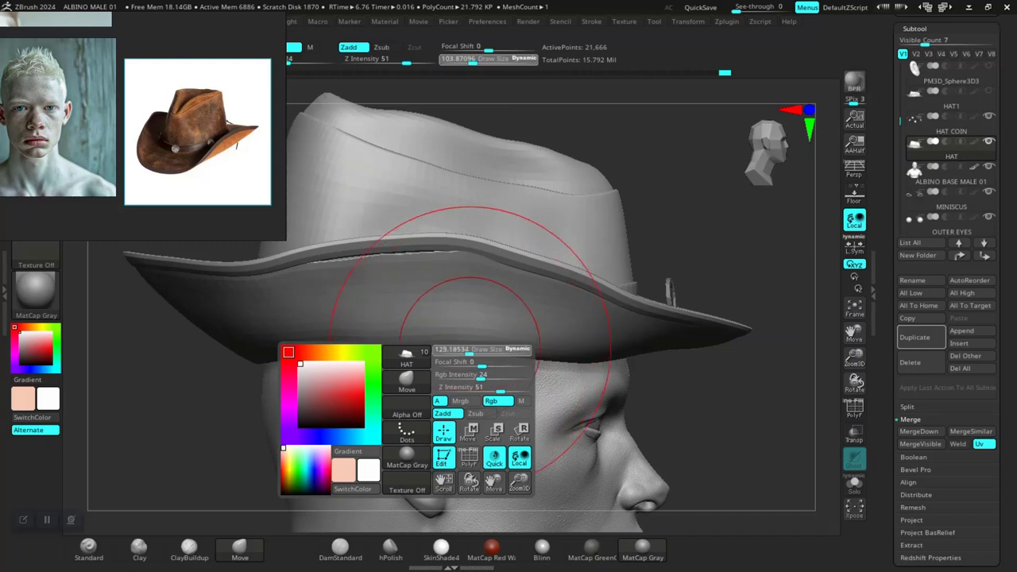
{"action": "left_click_drag", "start_coordinate": [469, 348], "coordinate": [464, 348]}
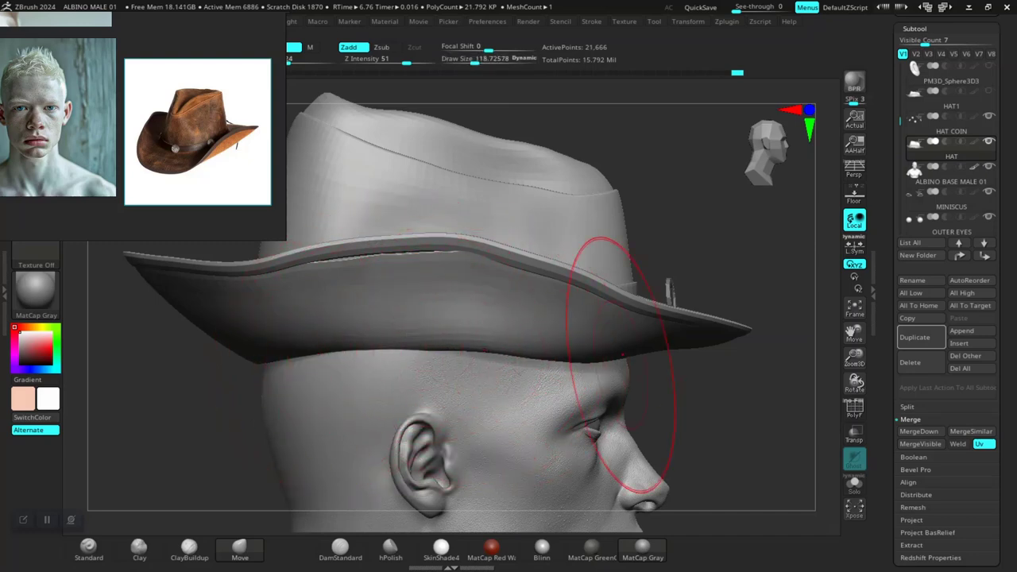
Step: Pull the middle of the brim down at the back of the head with the Move brush at a draw size of about 222
{"action": "right_click_drag", "start_coordinate": [622, 355], "coordinate": [509, 355], "text": "ctrl"}
{"action": "right_click_drag", "start_coordinate": [381, 354], "coordinate": [472, 353]}
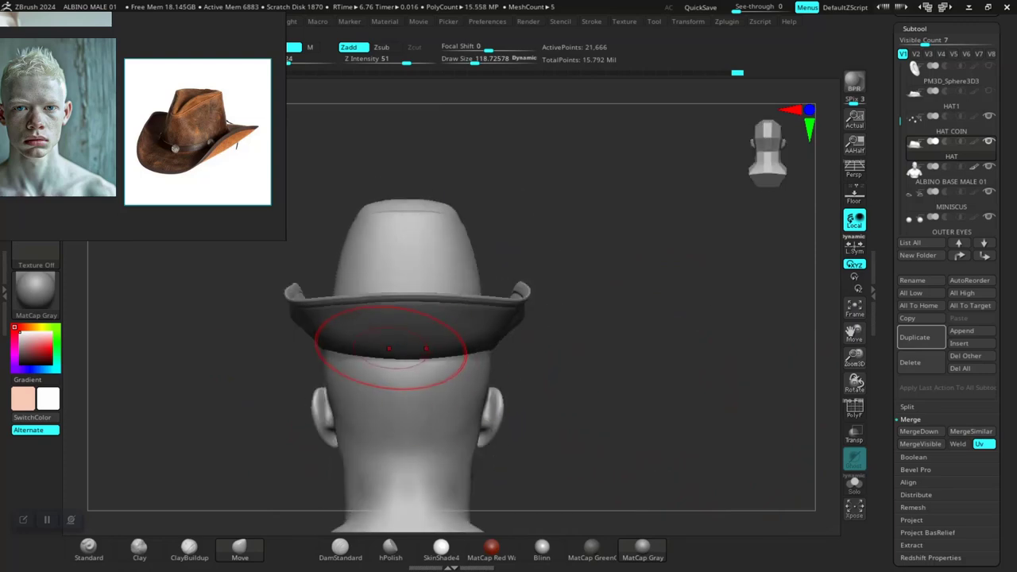
{"action": "key", "text": "space"}
{"action": "left_click_drag", "start_coordinate": [391, 347], "coordinate": [406, 345]}
{"action": "key", "text": "space"}
{"action": "left_click_drag", "start_coordinate": [320, 336], "coordinate": [330, 335]}
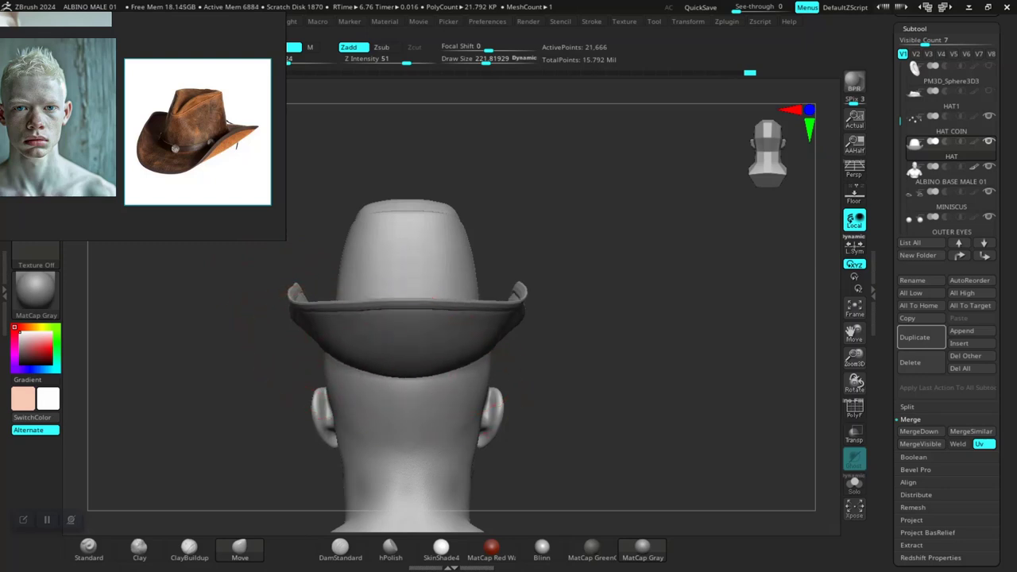
Step: Reshape the brim's lower side edge above the ear with the Move brush at focal shift -21 and a draw size of about 151
{"action": "right_click_drag", "start_coordinate": [523, 361], "coordinate": [431, 436]}
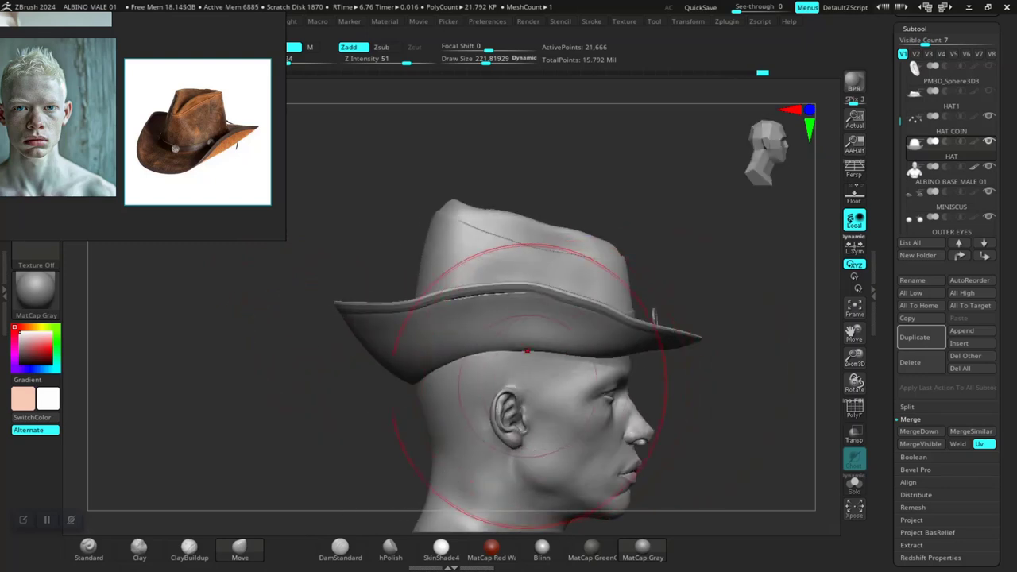
{"action": "mouse_move", "coordinate": [371, 416]}
{"action": "right_mouse_down"}
{"action": "mouse_move", "coordinate": [437, 388]}
{"action": "mouse_move", "coordinate": [516, 382]}
{"action": "right_mouse_up"}
{"action": "right_click_drag", "start_coordinate": [455, 387], "coordinate": [510, 385]}
{"action": "right_click", "coordinate": [509, 386]}
{"action": "left_click", "coordinate": [509, 387]}
{"action": "key", "text": "space"}
{"action": "left_click_drag", "start_coordinate": [487, 377], "coordinate": [470, 375]}
{"action": "key", "text": "space"}
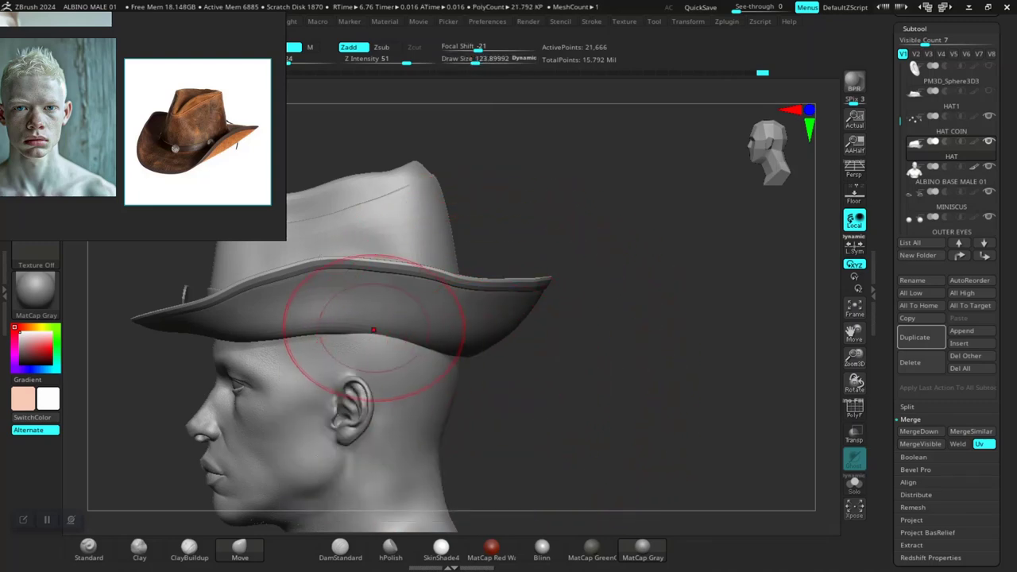
{"action": "key", "text": "space"}
{"action": "left_click_drag", "start_coordinate": [373, 330], "coordinate": [377, 330]}
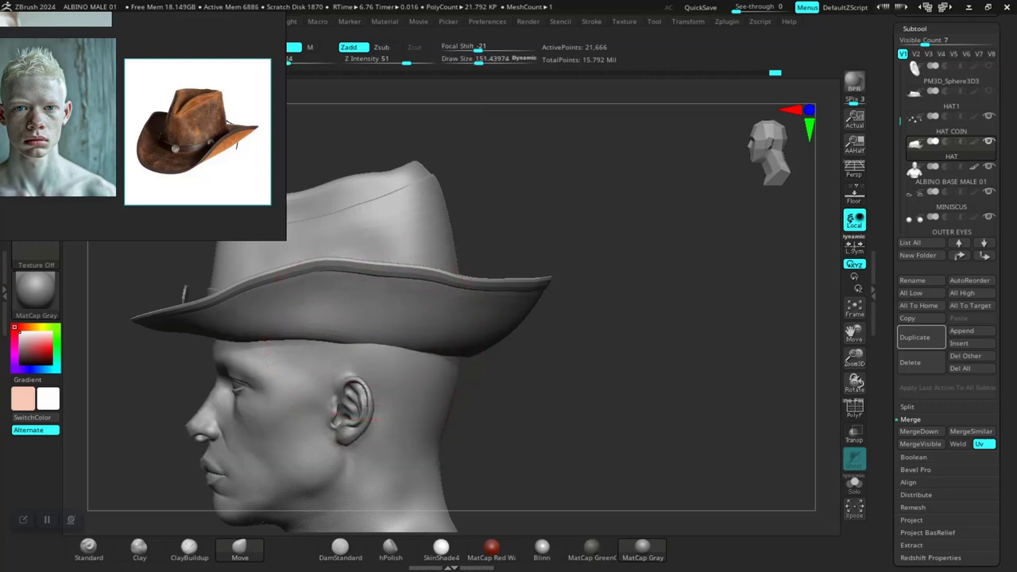
Step: Bring the head's right profile into view and enlarge the Move brush to a draw size of about 163
{"action": "left_click_drag", "start_coordinate": [494, 383], "coordinate": [580, 317], "text": "shift"}
{"action": "mouse_move", "coordinate": [520, 349]}
{"action": "left_mouse_down"}
{"action": "mouse_move", "coordinate": [595, 357]}
{"action": "mouse_move", "coordinate": [654, 449]}
{"action": "mouse_move", "coordinate": [642, 388]}
{"action": "left_mouse_up"}
{"action": "key", "text": "space"}
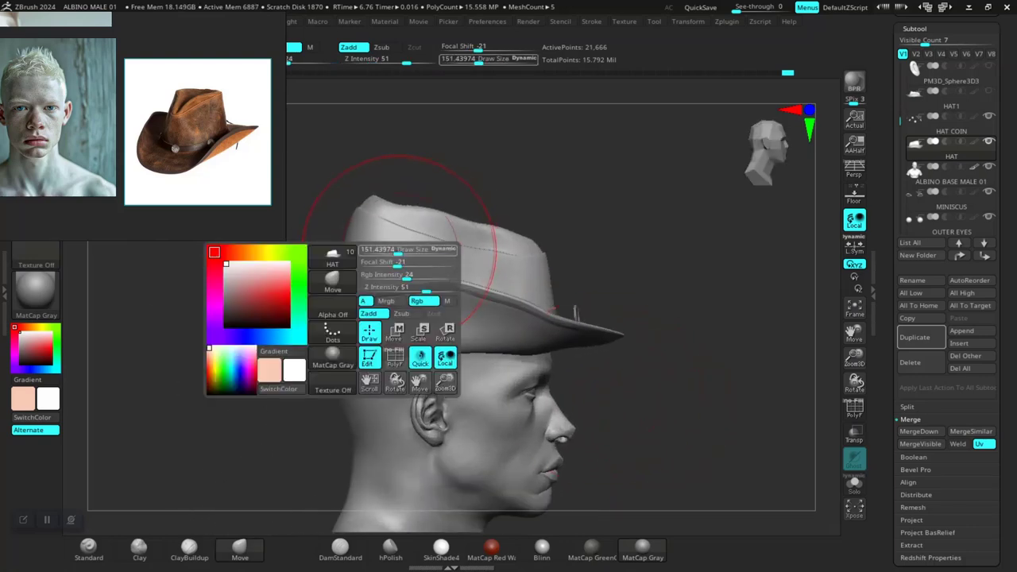
{"action": "key", "text": "space"}
{"action": "left_click_drag", "start_coordinate": [442, 212], "coordinate": [434, 215]}
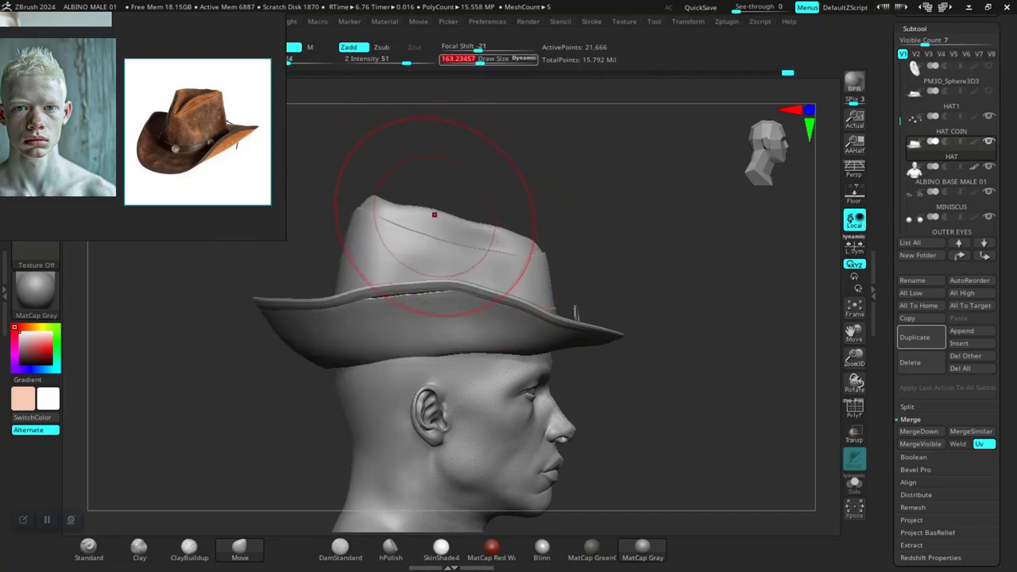
Step: Check the hat from above, try masking everything on the HAT except the hat band, and clear the mask
{"action": "left_click_drag", "start_coordinate": [699, 306], "coordinate": [695, 493]}
{"action": "mouse_move", "coordinate": [697, 342]}
{"action": "left_mouse_down"}
{"action": "mouse_move", "coordinate": [685, 275]}
{"action": "mouse_move", "coordinate": [692, 325]}
{"action": "mouse_move", "coordinate": [683, 382]}
{"action": "left_mouse_up"}
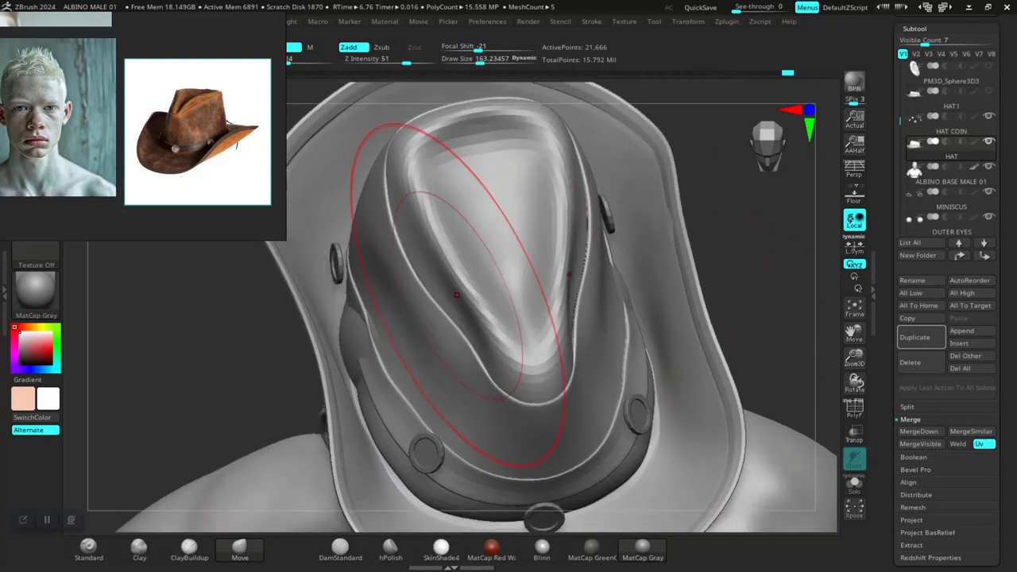
{"action": "mouse_move", "coordinate": [281, 342]}
{"action": "left_mouse_down", "text": "alt"}
{"action": "mouse_move", "coordinate": [461, 288]}
{"action": "mouse_move", "coordinate": [485, 333]}
{"action": "left_mouse_up", "text": "alt"}
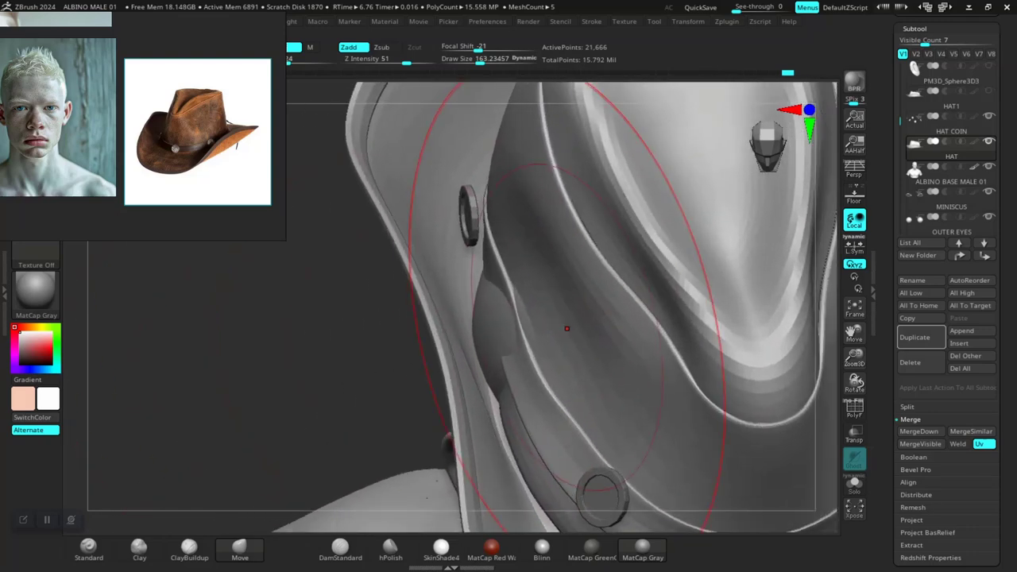
{"action": "key", "text": "ctrl+z"}
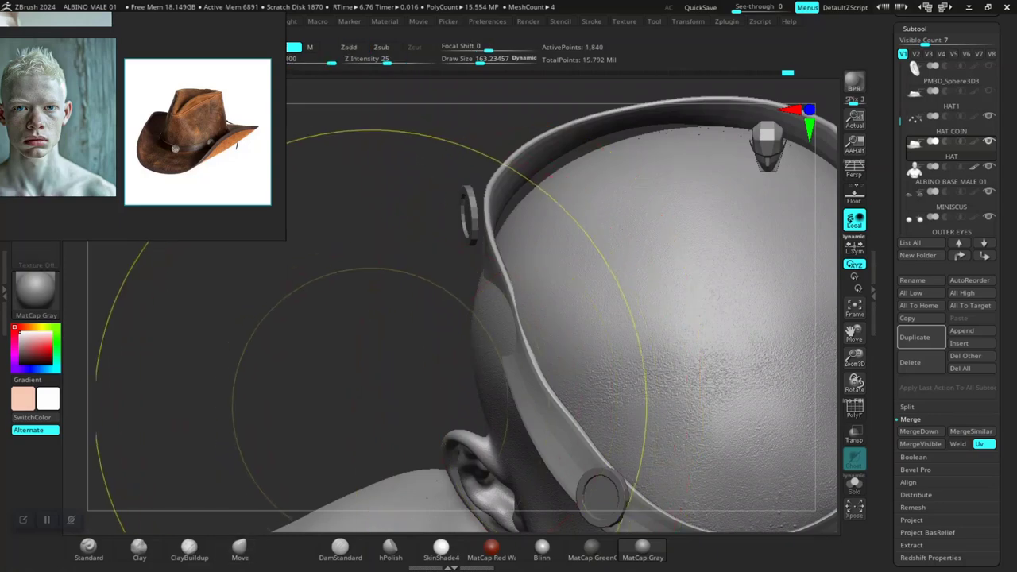
{"action": "key", "text": "ctrl+shift+z"}
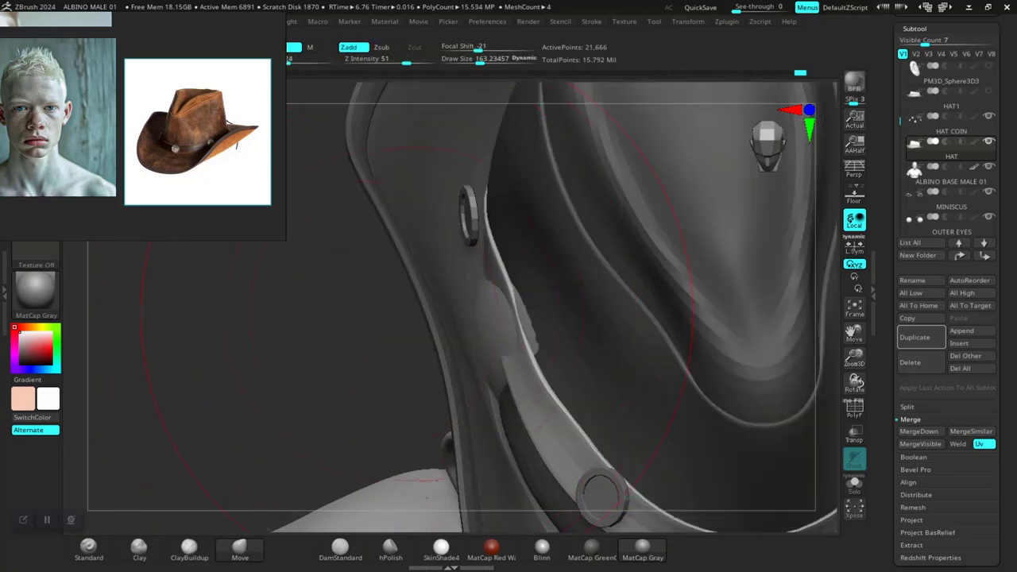
{"action": "left_click_drag", "start_coordinate": [386, 358], "coordinate": [350, 348], "text": "alt"}
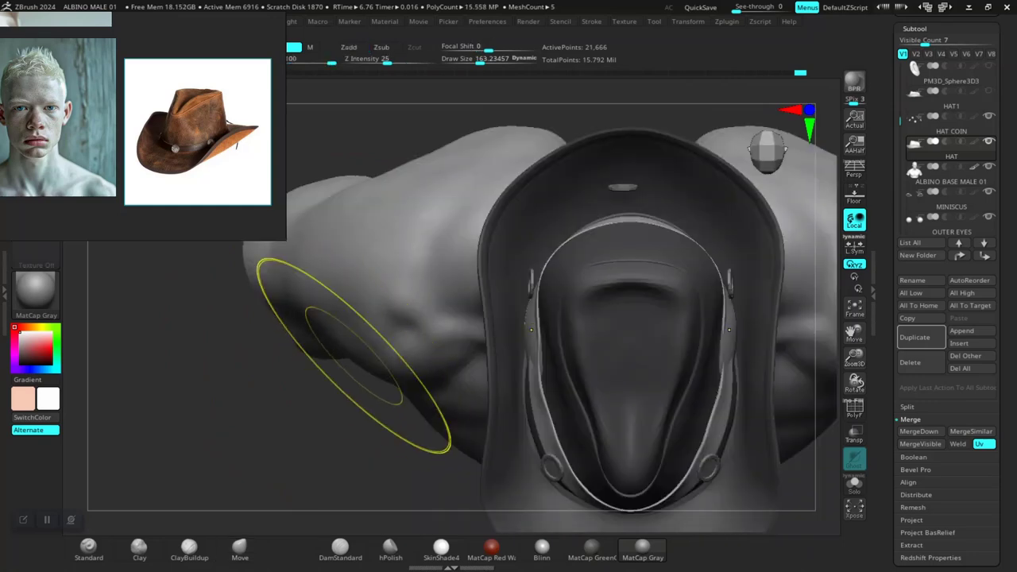
{"action": "left_click_drag", "start_coordinate": [295, 385], "coordinate": [272, 404], "text": "ctrl"}
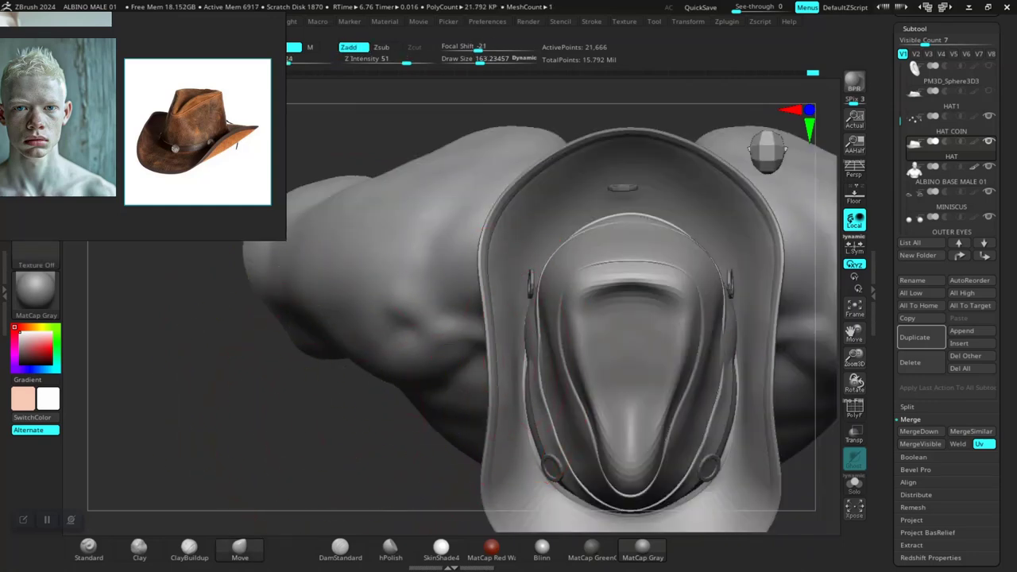
Step: Push the sides of the hat band outward with the Move brush at a draw size of about 124
{"action": "key", "text": "space"}
{"action": "left_click_drag", "start_coordinate": [533, 337], "coordinate": [531, 336]}
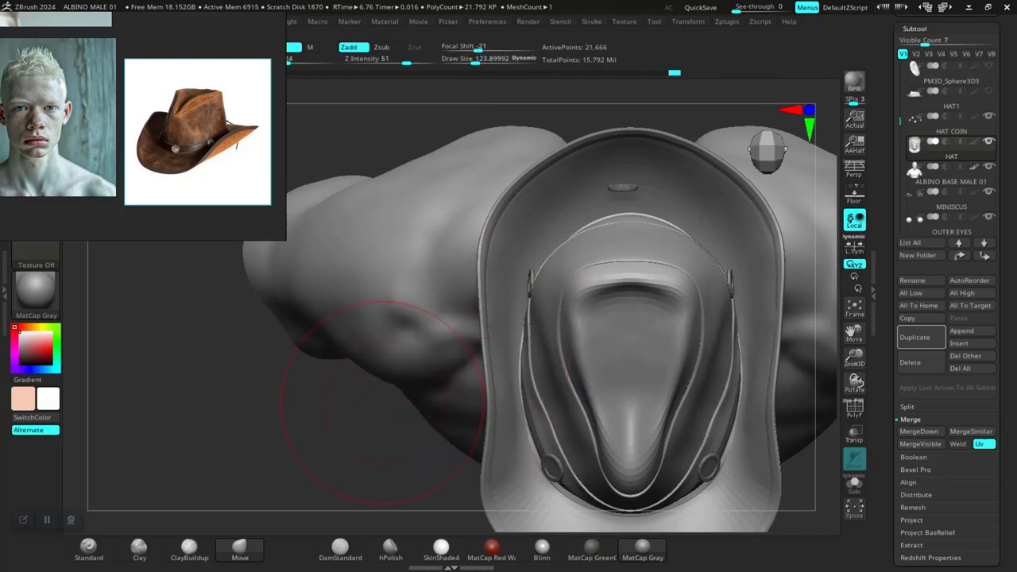
{"action": "mouse_move", "coordinate": [382, 403]}
{"action": "left_mouse_down"}
{"action": "mouse_move", "coordinate": [374, 301]}
{"action": "mouse_move", "coordinate": [379, 357]}
{"action": "left_mouse_up"}
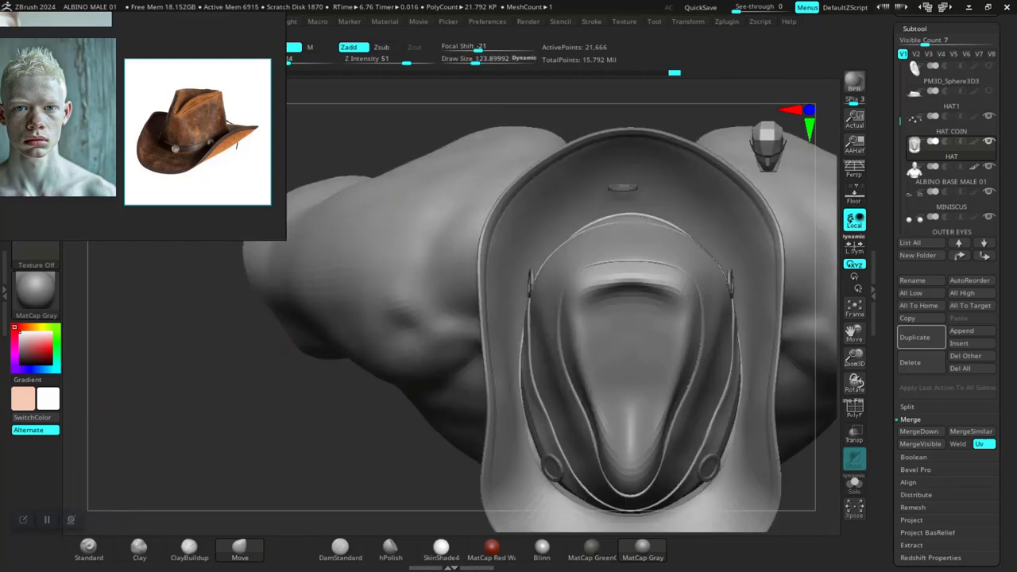
{"action": "mouse_move", "coordinate": [341, 448]}
{"action": "left_mouse_down"}
{"action": "mouse_move", "coordinate": [357, 346]}
{"action": "mouse_move", "coordinate": [342, 314]}
{"action": "mouse_move", "coordinate": [439, 318]}
{"action": "left_mouse_up"}
Step: Hide the HAT's brim to check the hat band's fit around the head, and show the whole hat again
{"action": "mouse_move", "coordinate": [681, 287]}
{"action": "left_mouse_down", "text": "alt"}
{"action": "mouse_move", "coordinate": [574, 260]}
{"action": "mouse_move", "coordinate": [524, 276]}
{"action": "left_mouse_up", "text": "alt"}
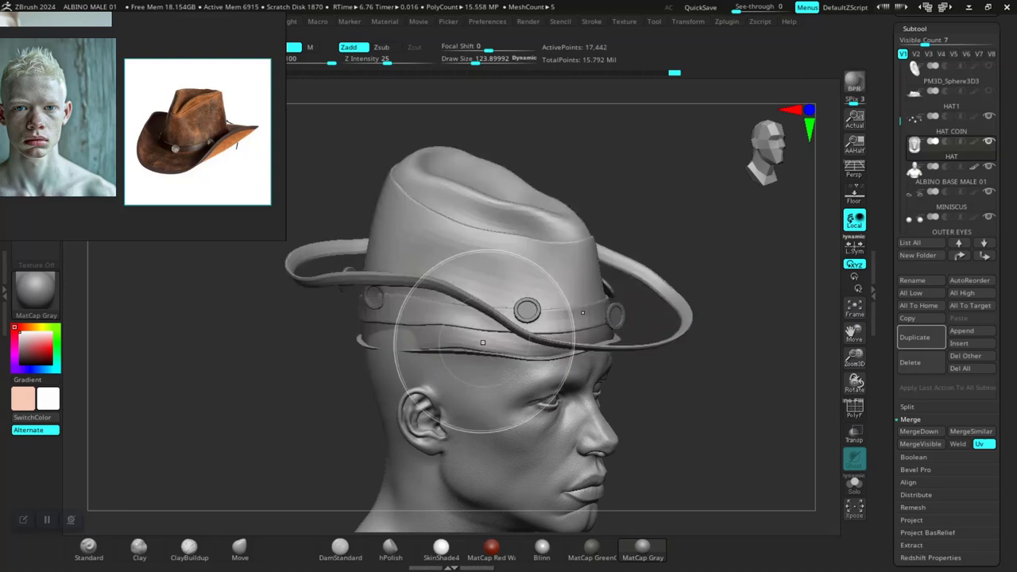
{"action": "left_click_drag", "start_coordinate": [643, 342], "coordinate": [572, 343]}
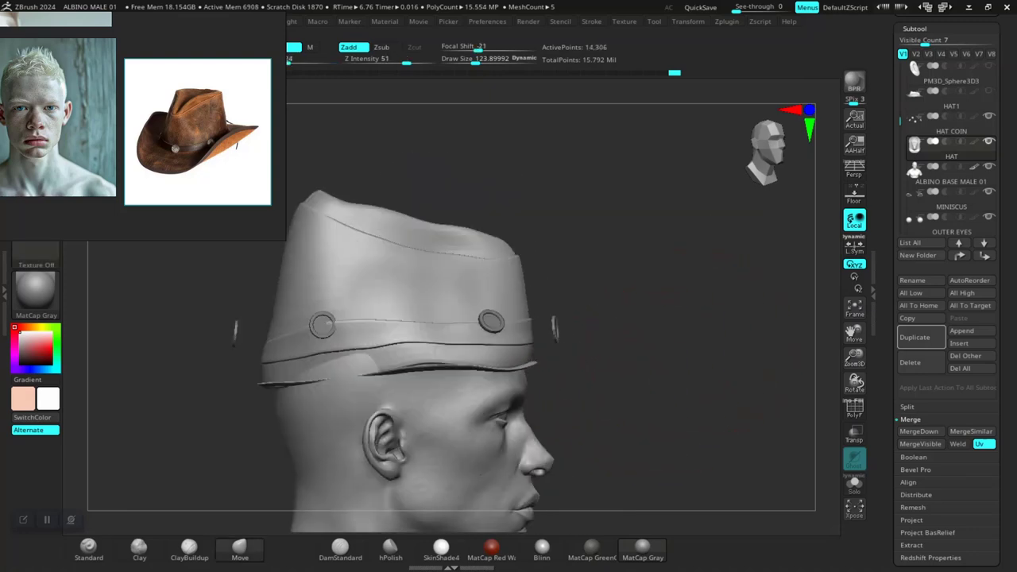
{"action": "left_click_drag", "start_coordinate": [679, 362], "coordinate": [766, 353], "text": "alt"}
{"action": "left_click_drag", "start_coordinate": [622, 346], "coordinate": [525, 348]}
{"action": "left_click_drag", "start_coordinate": [651, 299], "coordinate": [672, 295]}
{"action": "left_click", "coordinate": [690, 295], "text": "ctrl+shift"}
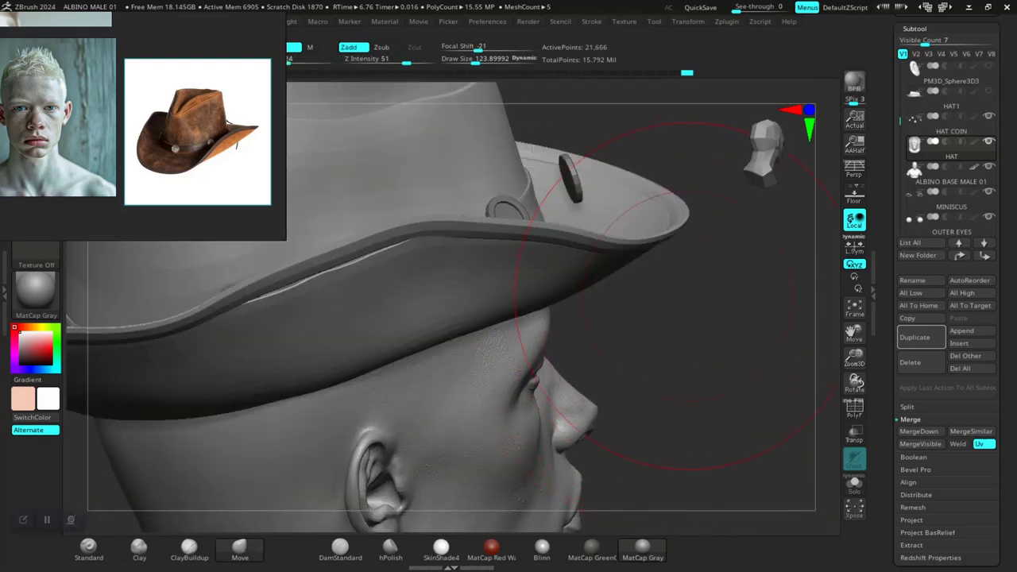
Step: Reshape the brim along the side of the hat with the Move brush at focal shift -21 and a draw size of about 124
{"action": "mouse_move", "coordinate": [693, 342]}
{"action": "left_mouse_down", "text": "alt"}
{"action": "mouse_move", "coordinate": [693, 278]}
{"action": "mouse_move", "coordinate": [685, 337]}
{"action": "mouse_move", "coordinate": [667, 275]}
{"action": "mouse_move", "coordinate": [715, 270]}
{"action": "mouse_move", "coordinate": [735, 282]}
{"action": "mouse_move", "coordinate": [774, 390]}
{"action": "mouse_move", "coordinate": [727, 381]}
{"action": "mouse_move", "coordinate": [727, 437]}
{"action": "mouse_move", "coordinate": [691, 397]}
{"action": "mouse_move", "coordinate": [723, 393]}
{"action": "mouse_move", "coordinate": [747, 361]}
{"action": "mouse_move", "coordinate": [781, 348]}
{"action": "left_mouse_up", "text": "alt"}
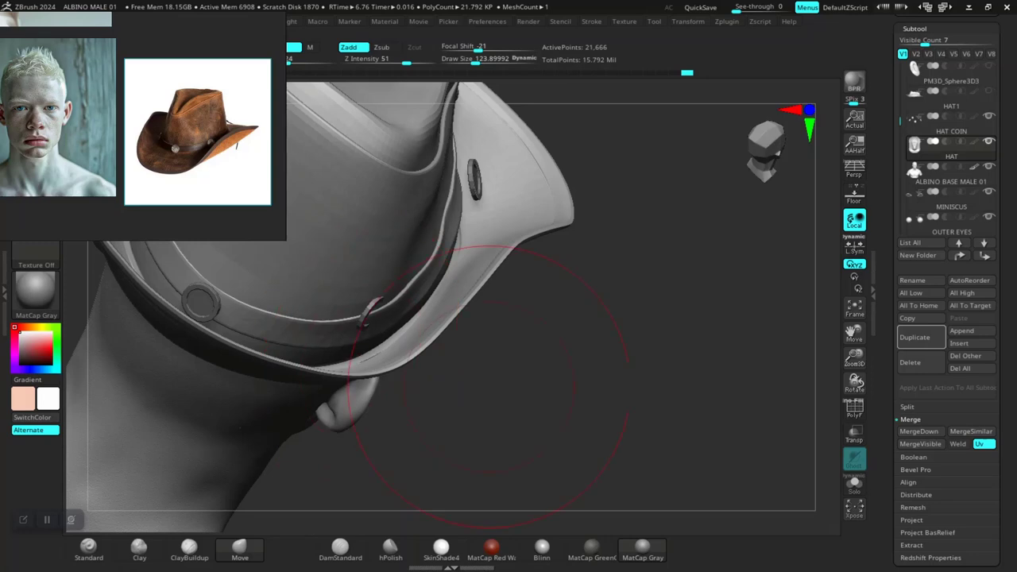
{"action": "left_click_drag", "start_coordinate": [487, 387], "coordinate": [357, 372]}
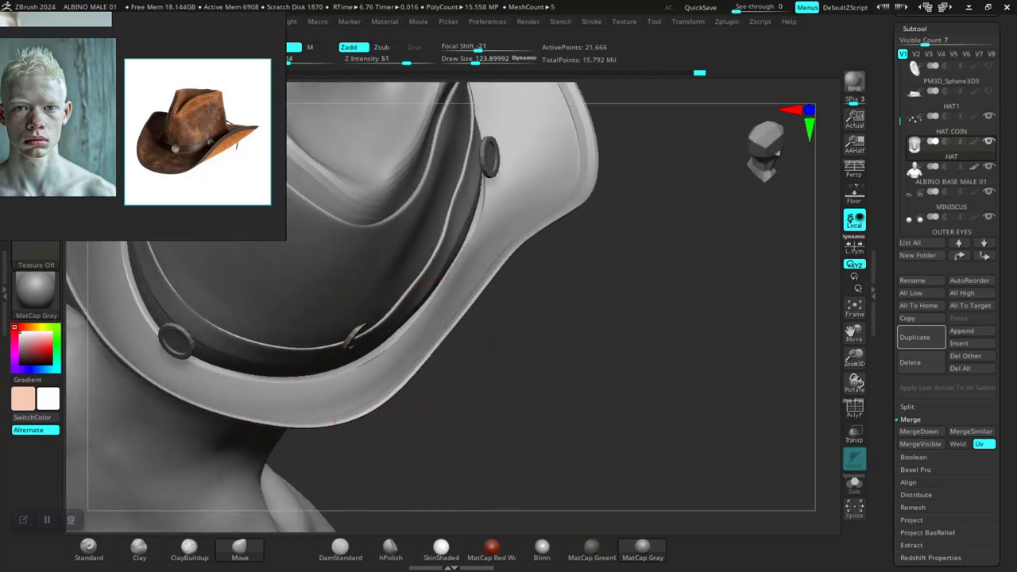
{"action": "mouse_move", "coordinate": [492, 389]}
{"action": "left_mouse_down"}
{"action": "mouse_move", "coordinate": [481, 306]}
{"action": "mouse_move", "coordinate": [510, 393]}
{"action": "mouse_move", "coordinate": [524, 338]}
{"action": "mouse_move", "coordinate": [642, 378]}
{"action": "mouse_move", "coordinate": [552, 385]}
{"action": "left_mouse_up"}
{"action": "mouse_move", "coordinate": [636, 429]}
{"action": "left_mouse_down", "text": "alt"}
{"action": "mouse_move", "coordinate": [644, 349]}
{"action": "mouse_move", "coordinate": [608, 351]}
{"action": "mouse_move", "coordinate": [559, 417]}
{"action": "left_mouse_up", "text": "alt"}
{"action": "mouse_move", "coordinate": [594, 334]}
{"action": "left_mouse_down", "text": "alt"}
{"action": "mouse_move", "coordinate": [594, 385]}
{"action": "mouse_move", "coordinate": [597, 329]}
{"action": "left_mouse_up", "text": "alt"}
{"action": "mouse_move", "coordinate": [671, 409]}
{"action": "left_mouse_down"}
{"action": "mouse_move", "coordinate": [661, 417]}
{"action": "mouse_move", "coordinate": [635, 388]}
{"action": "mouse_move", "coordinate": [509, 389]}
{"action": "mouse_move", "coordinate": [624, 398]}
{"action": "mouse_move", "coordinate": [629, 359]}
{"action": "left_mouse_up"}
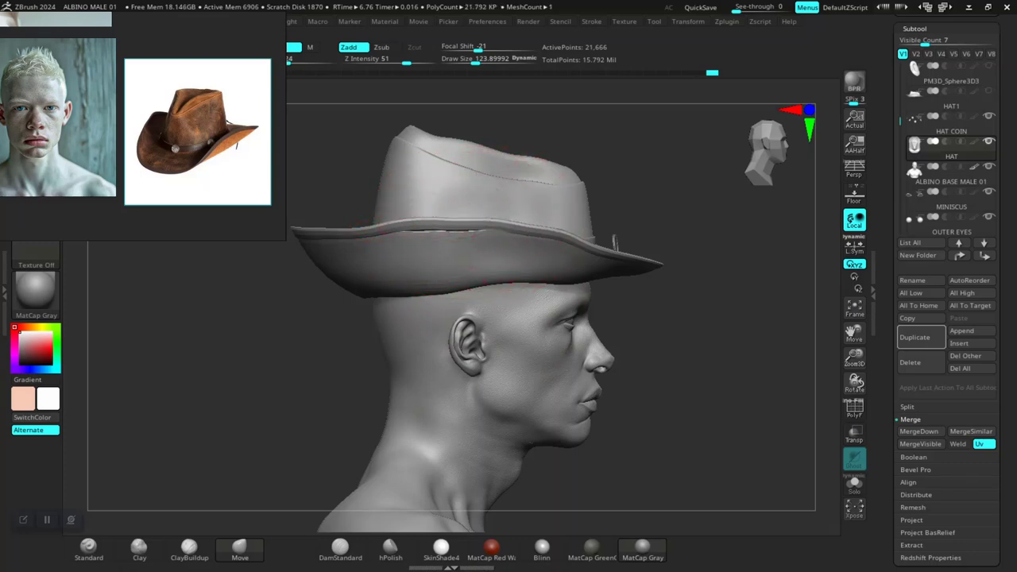
Step: Check the brim from above and in right profile, and undo the last reshaping of its side edge
{"action": "left_click_drag", "start_coordinate": [524, 294], "coordinate": [604, 414]}
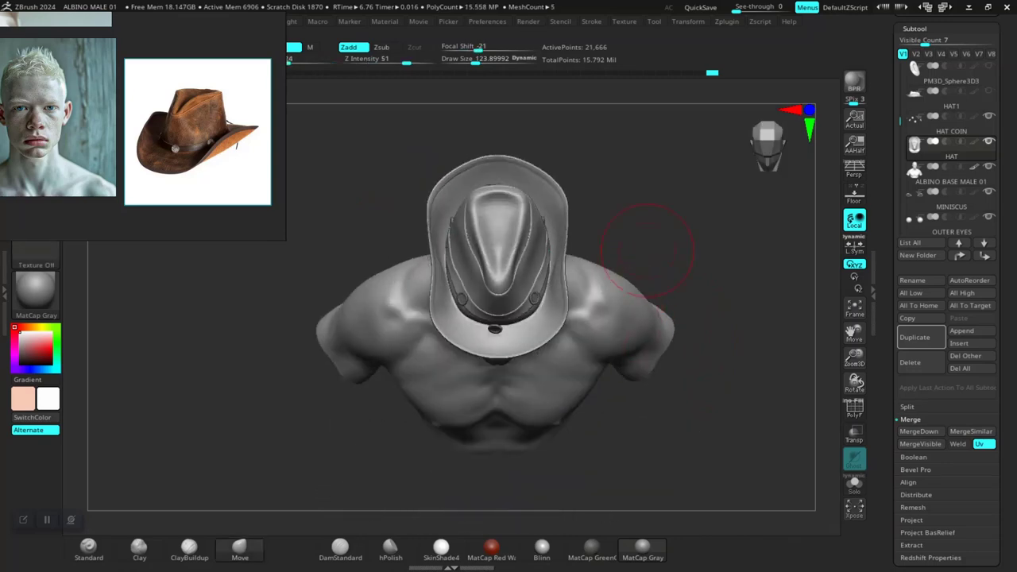
{"action": "left_click_drag", "start_coordinate": [648, 250], "coordinate": [642, 183]}
{"action": "left_click_drag", "start_coordinate": [636, 302], "coordinate": [682, 395]}
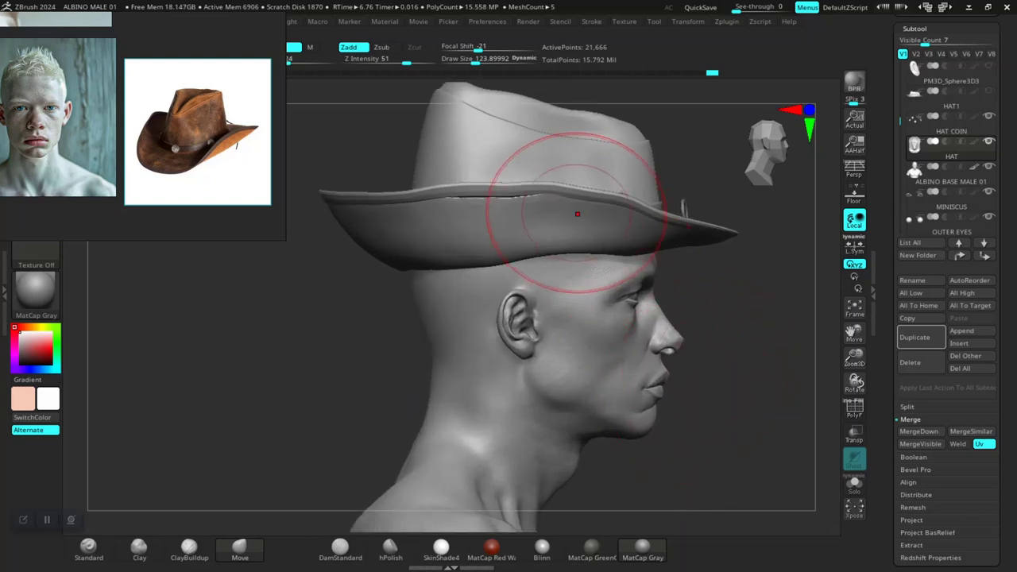
{"action": "key", "text": "ctrl"}
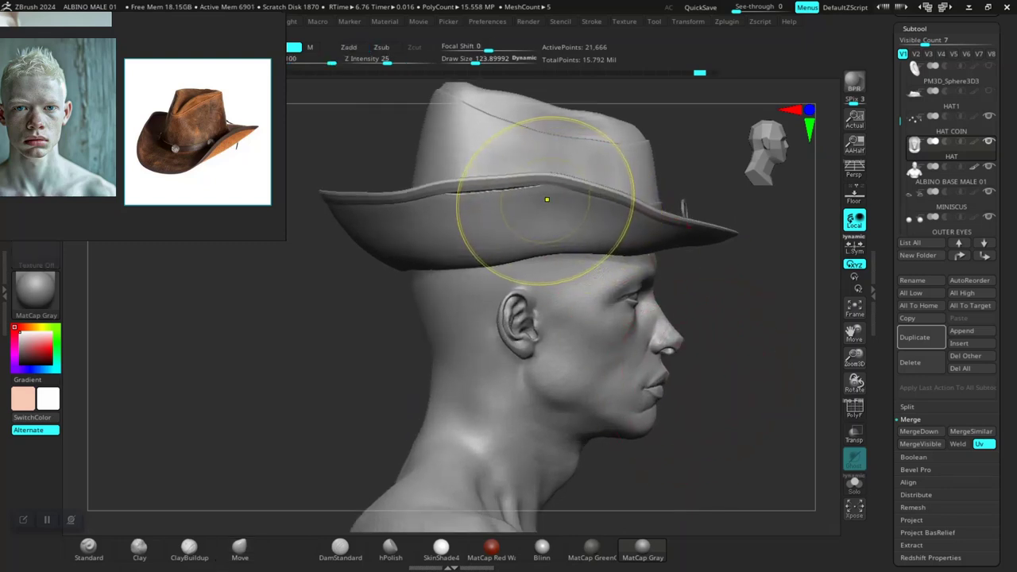
{"action": "left_click_drag", "start_coordinate": [683, 370], "coordinate": [632, 322], "text": "alt"}
{"action": "left_click_drag", "start_coordinate": [631, 322], "coordinate": [636, 409], "text": "alt"}
{"action": "left_click_drag", "start_coordinate": [587, 294], "coordinate": [643, 357]}
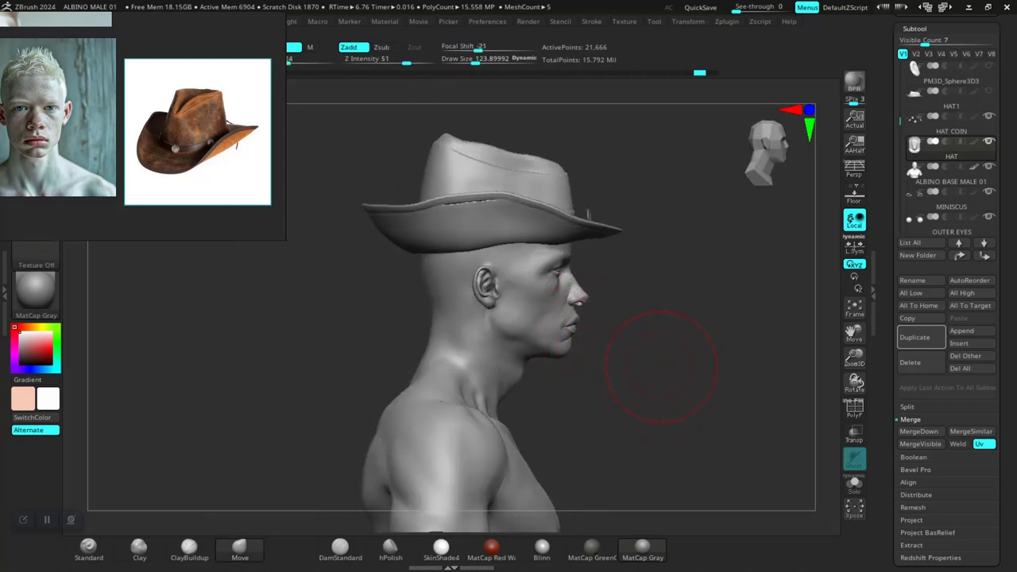
{"action": "left_click_drag", "start_coordinate": [663, 365], "coordinate": [671, 370]}
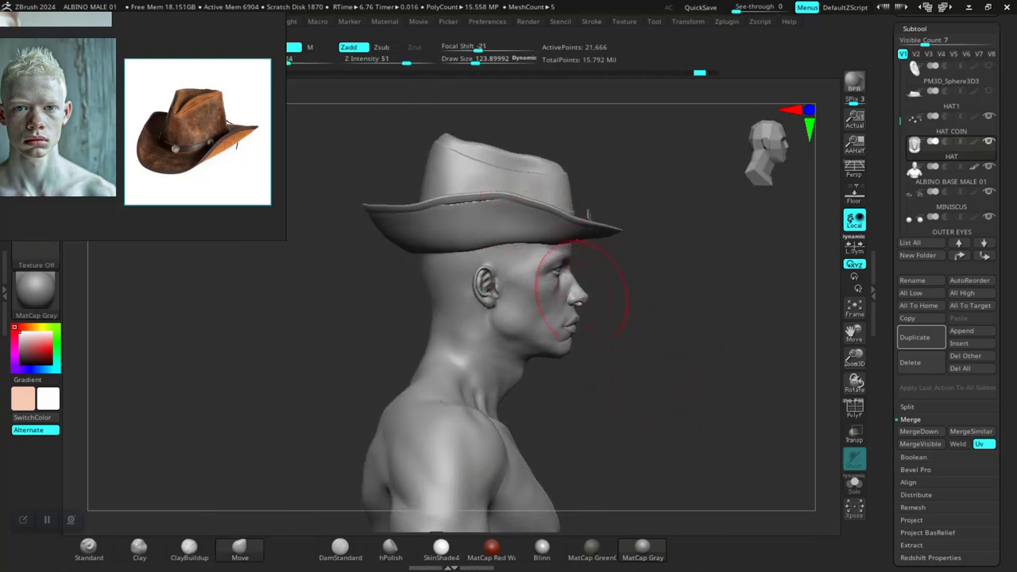